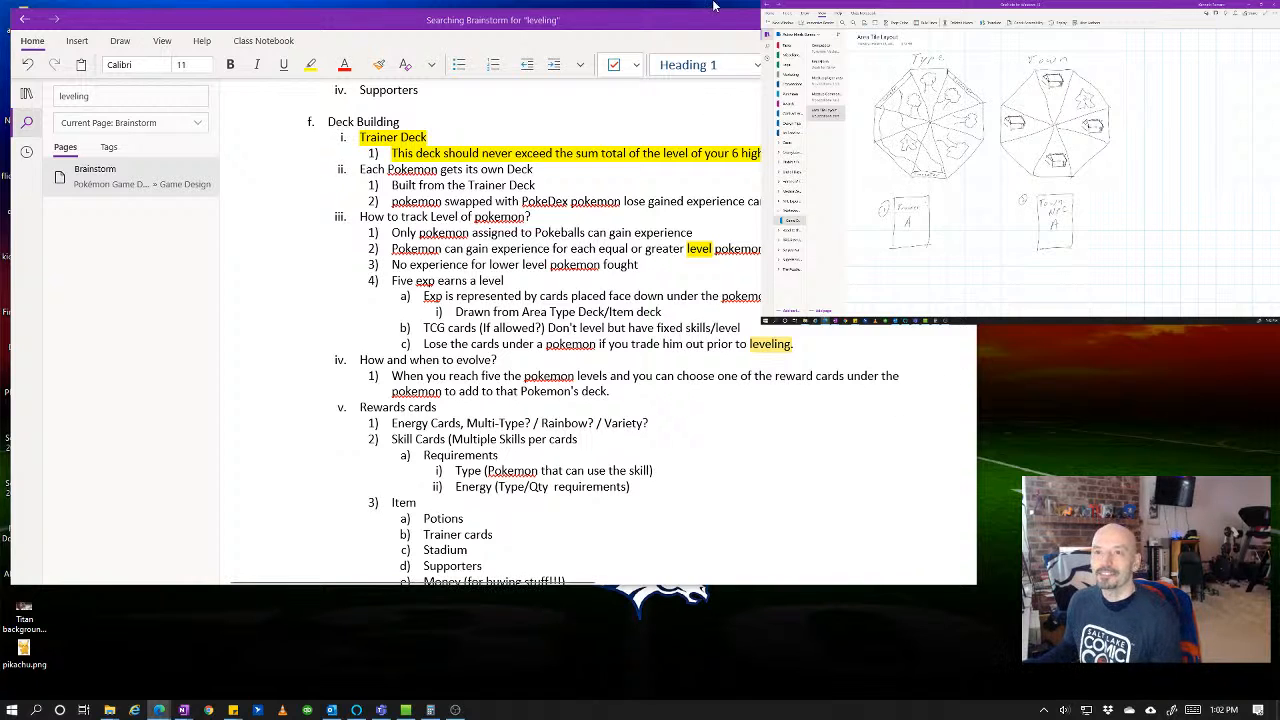
# - Extend the OneNote window downward and review the Deck Building, Rewards cards and Gyms notes on the Brainstorm page
pyautogui.moveTo(713, 20); pyautogui.dragTo(713, 23)
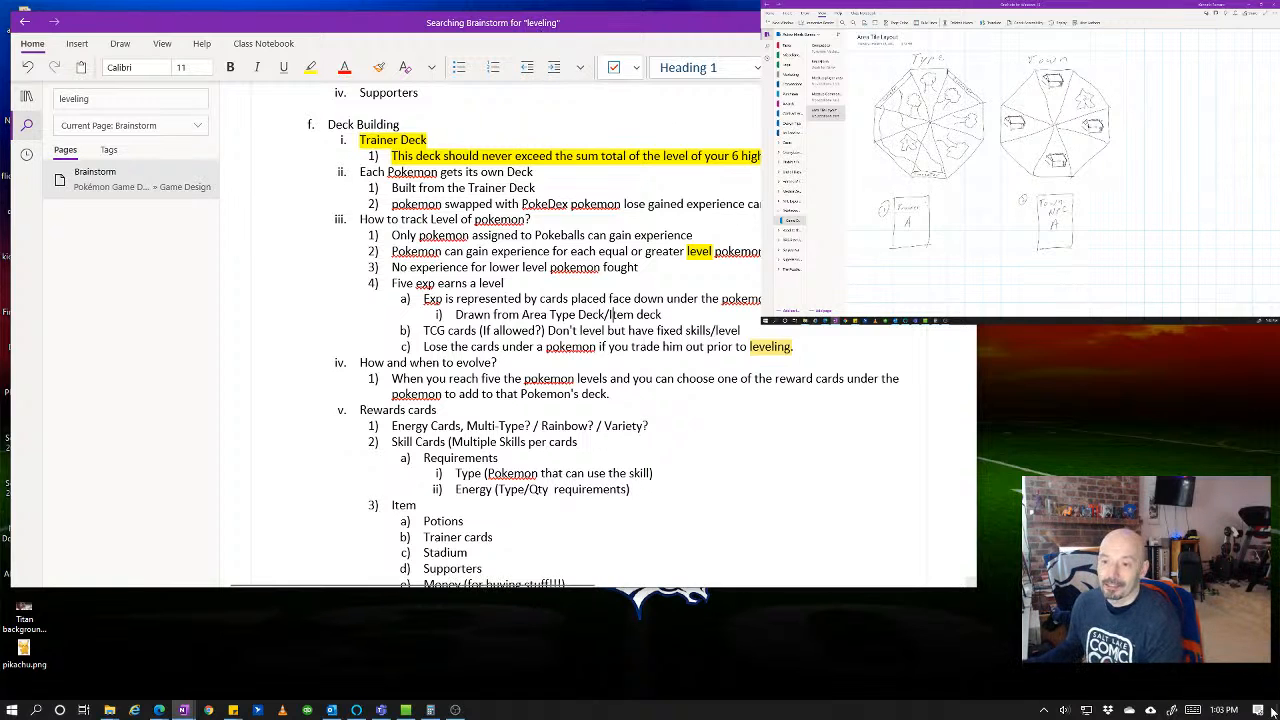
pyautogui.moveTo(979, 587); pyautogui.dragTo(975, 687)
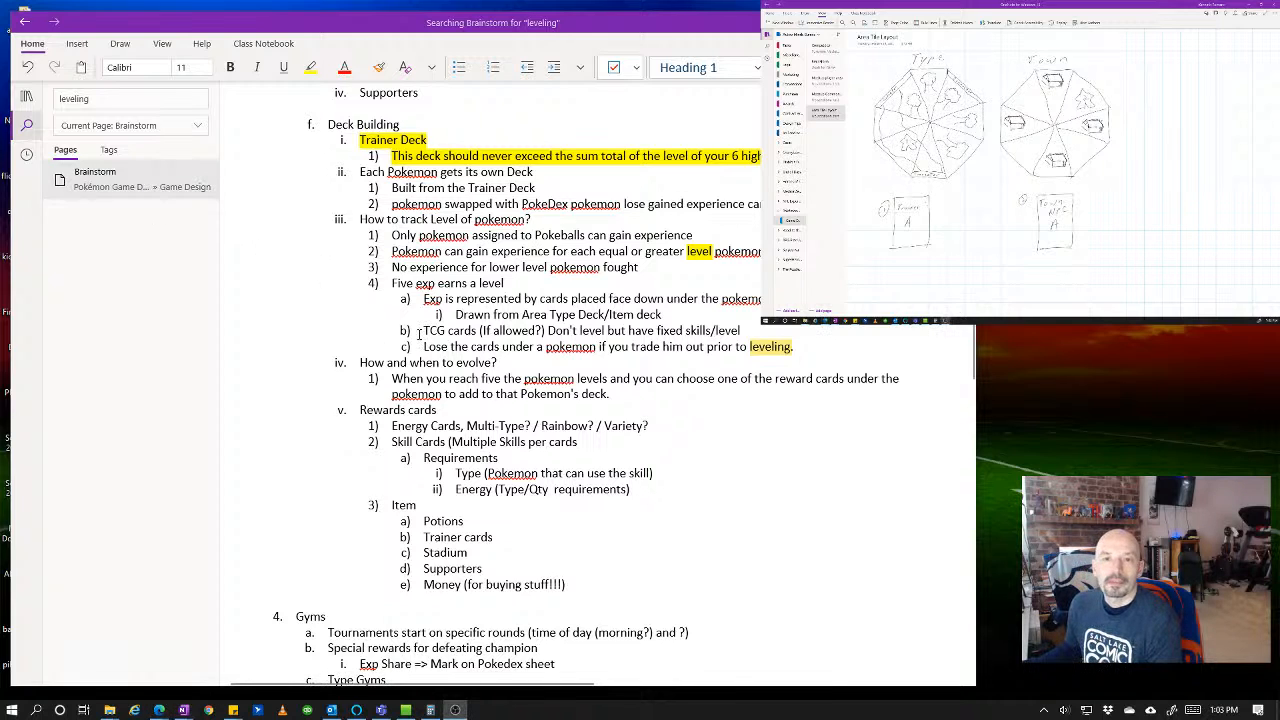
pyautogui.scroll(3, 550, 418)
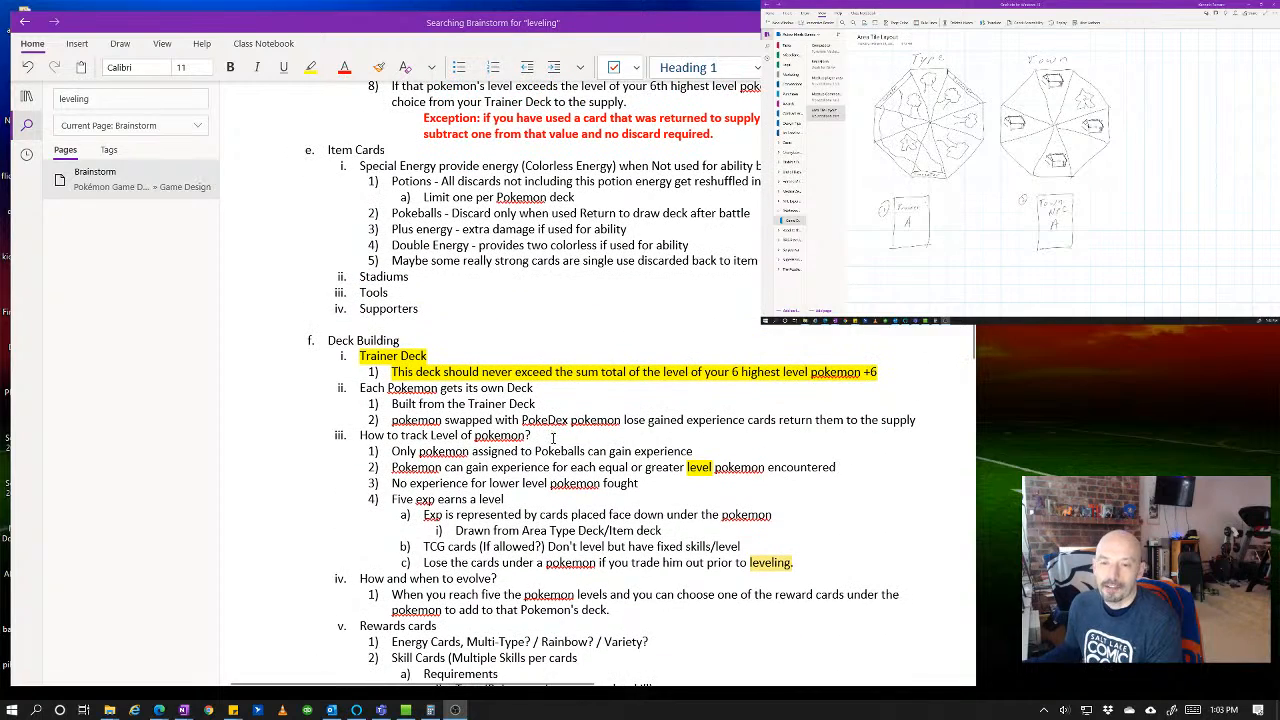
pyautogui.scroll(-6, 592, 425)
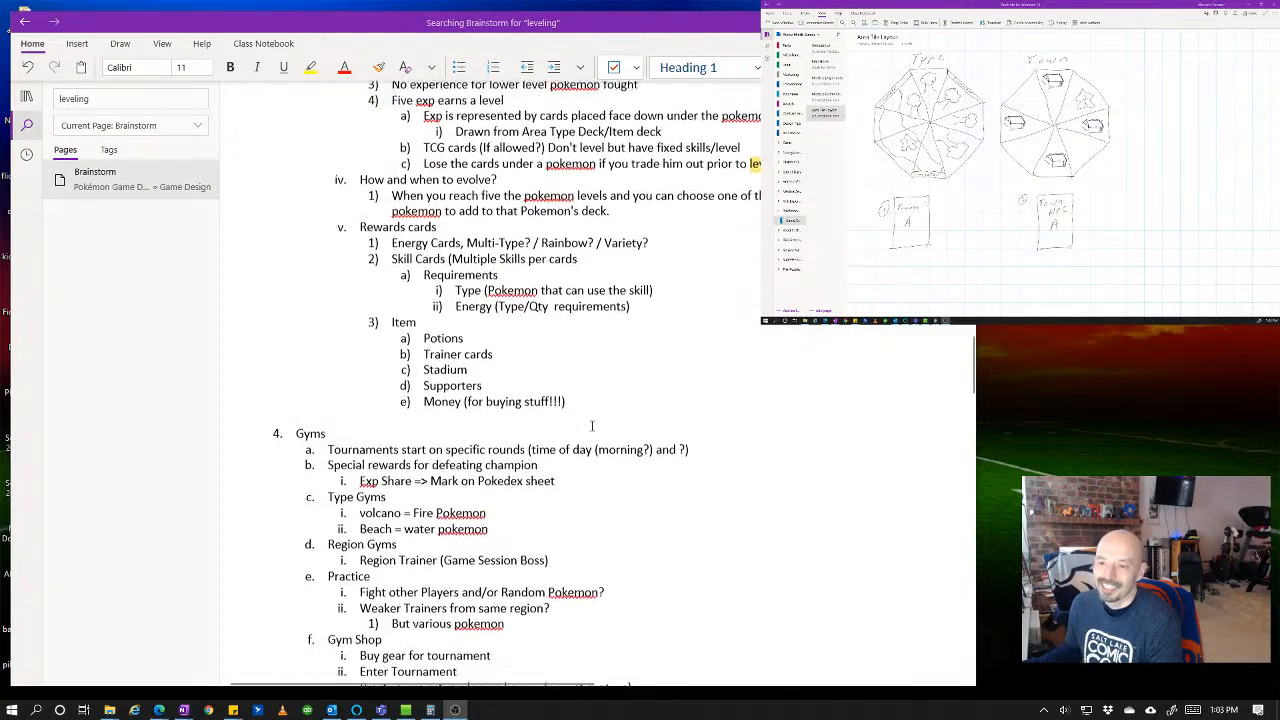
pyautogui.scroll(6, 592, 425)
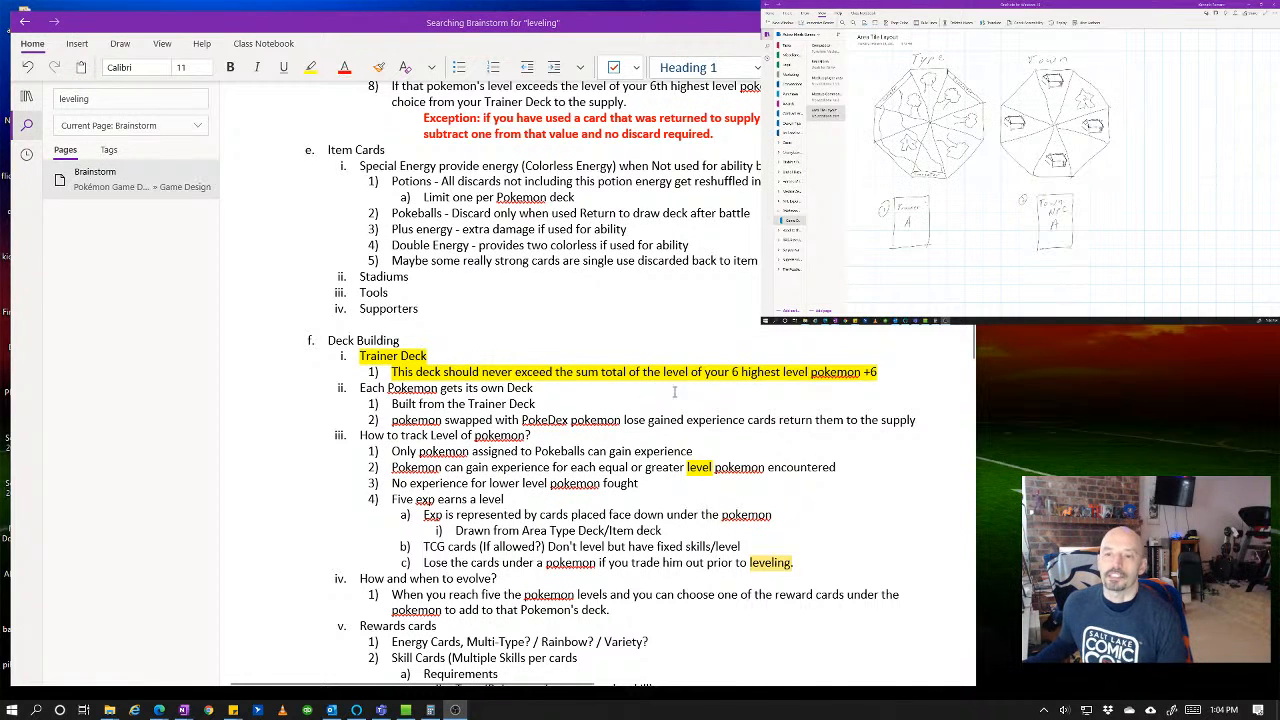
pyautogui.click(880, 371)
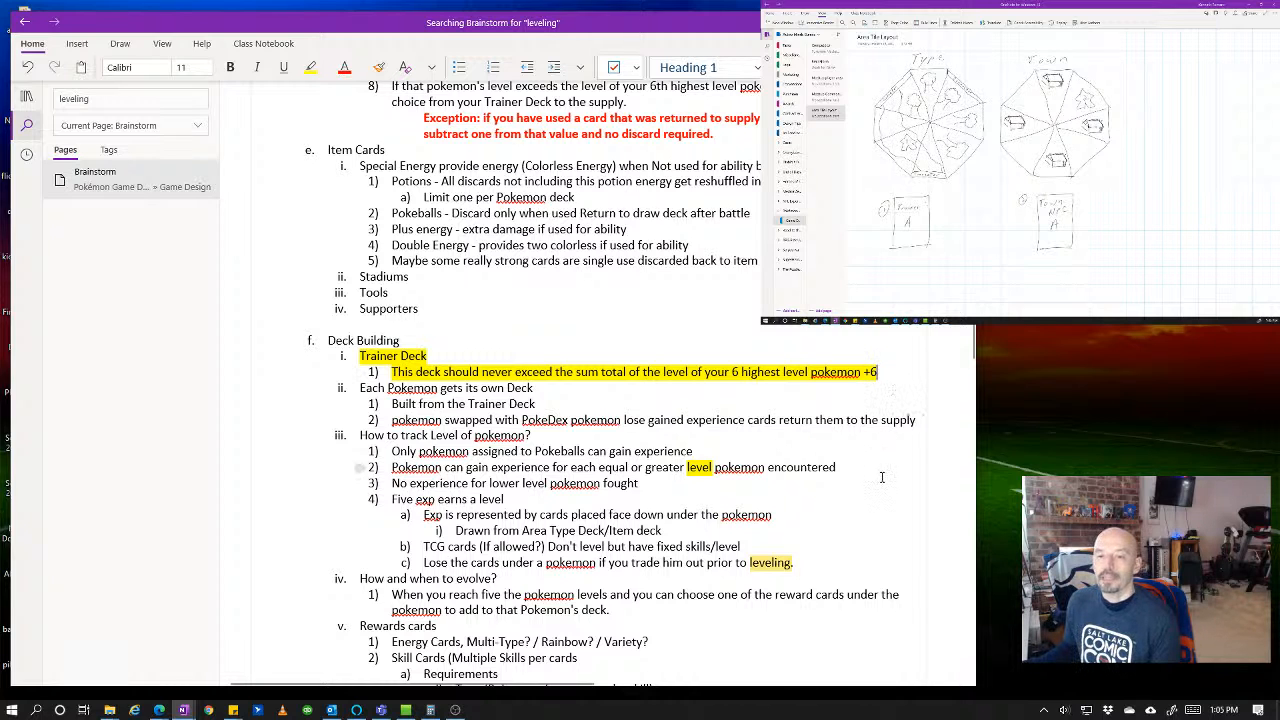
pyautogui.scroll(-5, 880, 483)
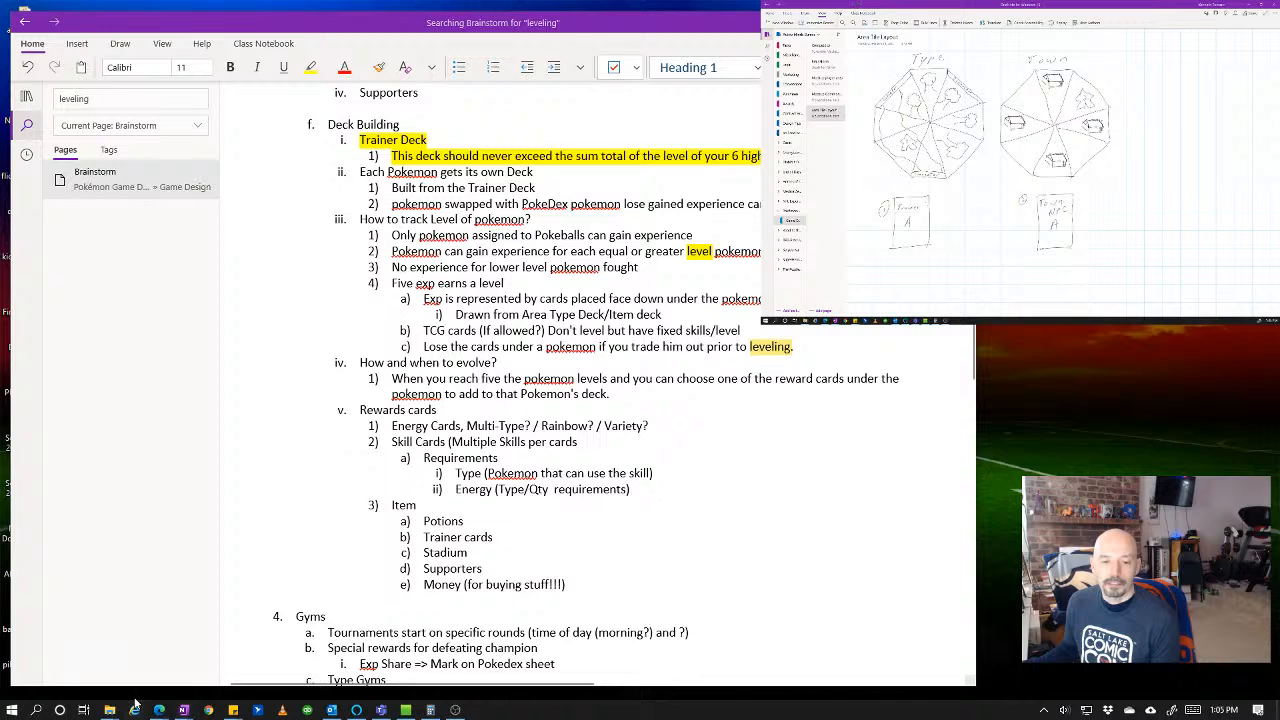
# - Launch Excel and move its window lower over the OneNote notes
pyautogui.click(11, 710)
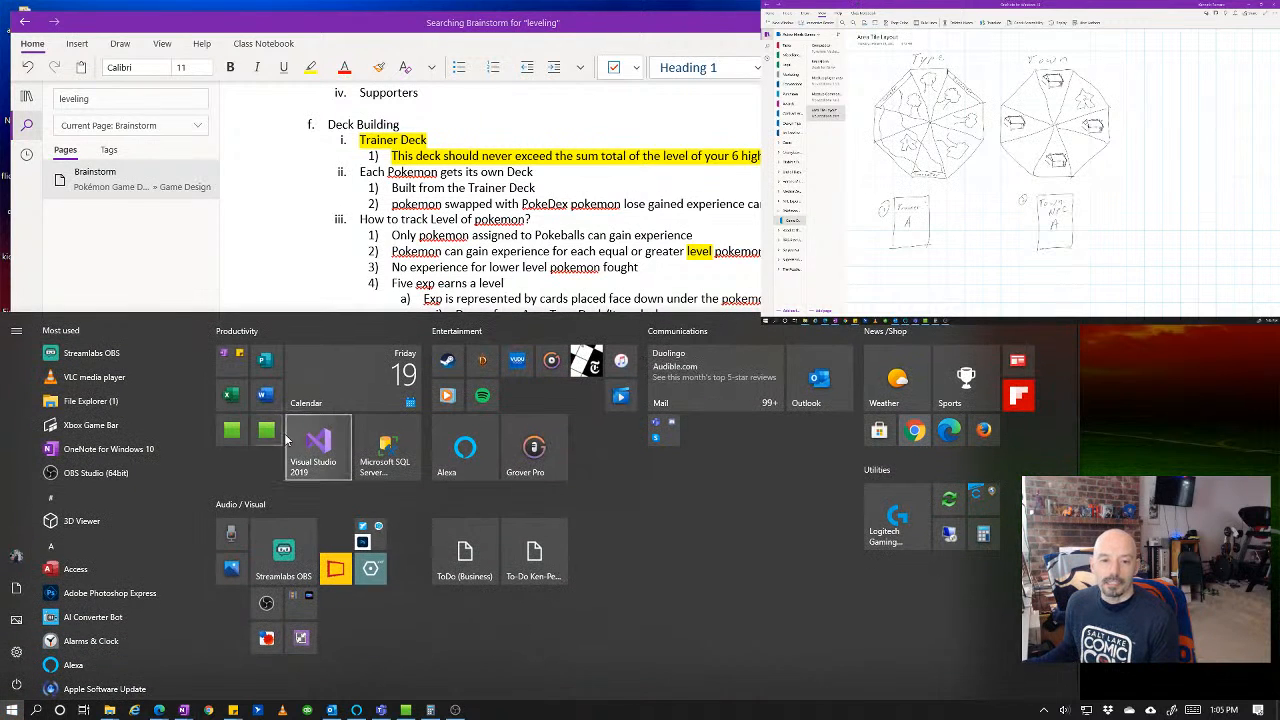
pyautogui.click(242, 400)
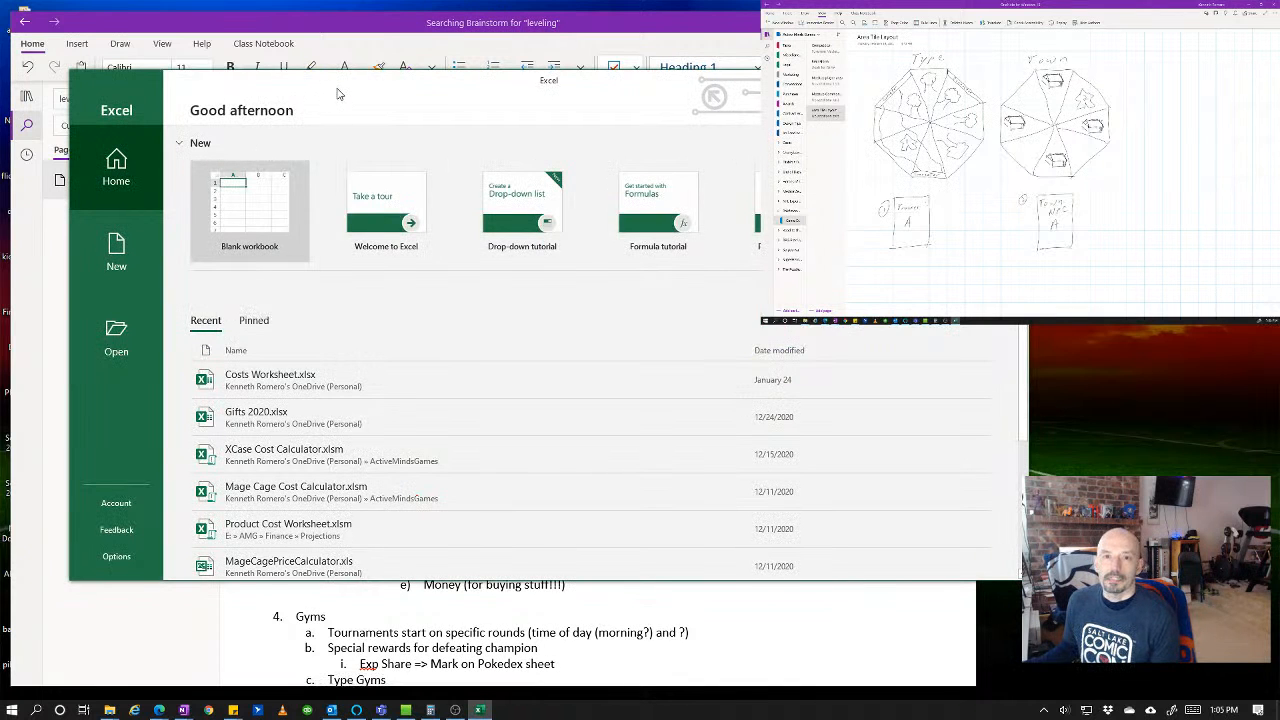
pyautogui.moveTo(344, 88); pyautogui.dragTo(470, 152)
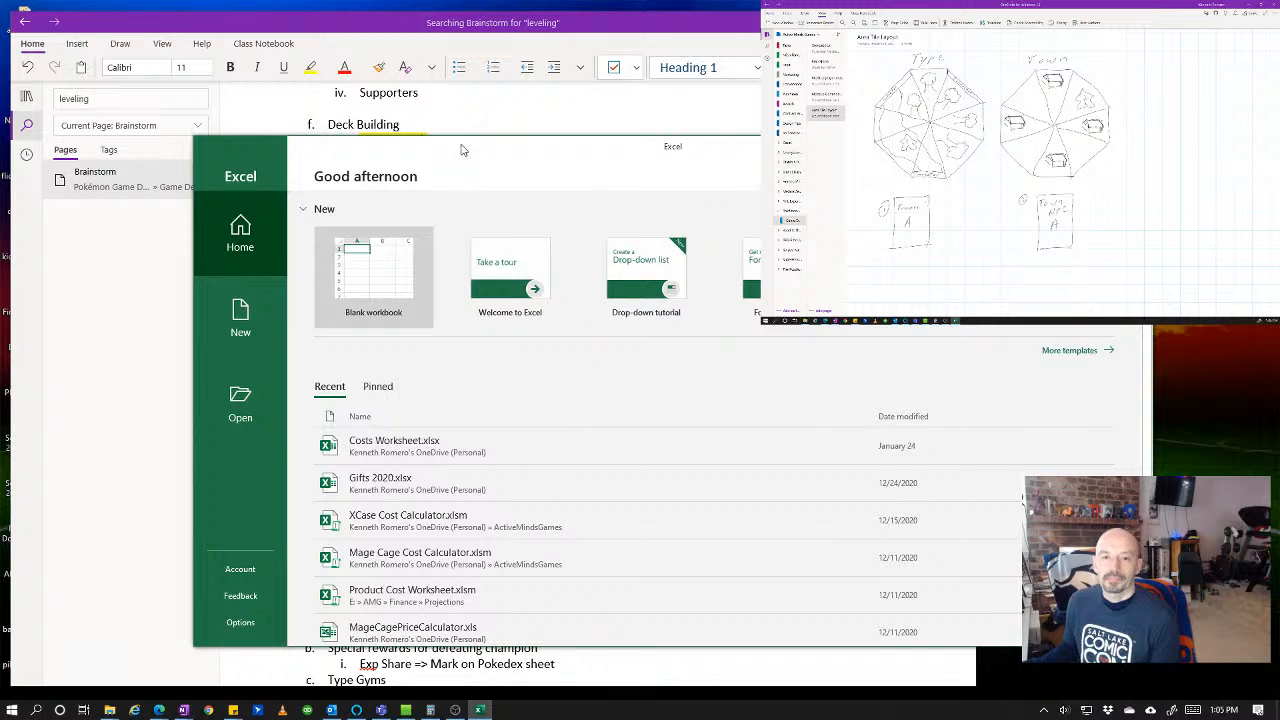
# - Look through the recent workbooks and the Board Game stuff folder under Documents on This PC
pyautogui.scroll(-3, 557, 452)
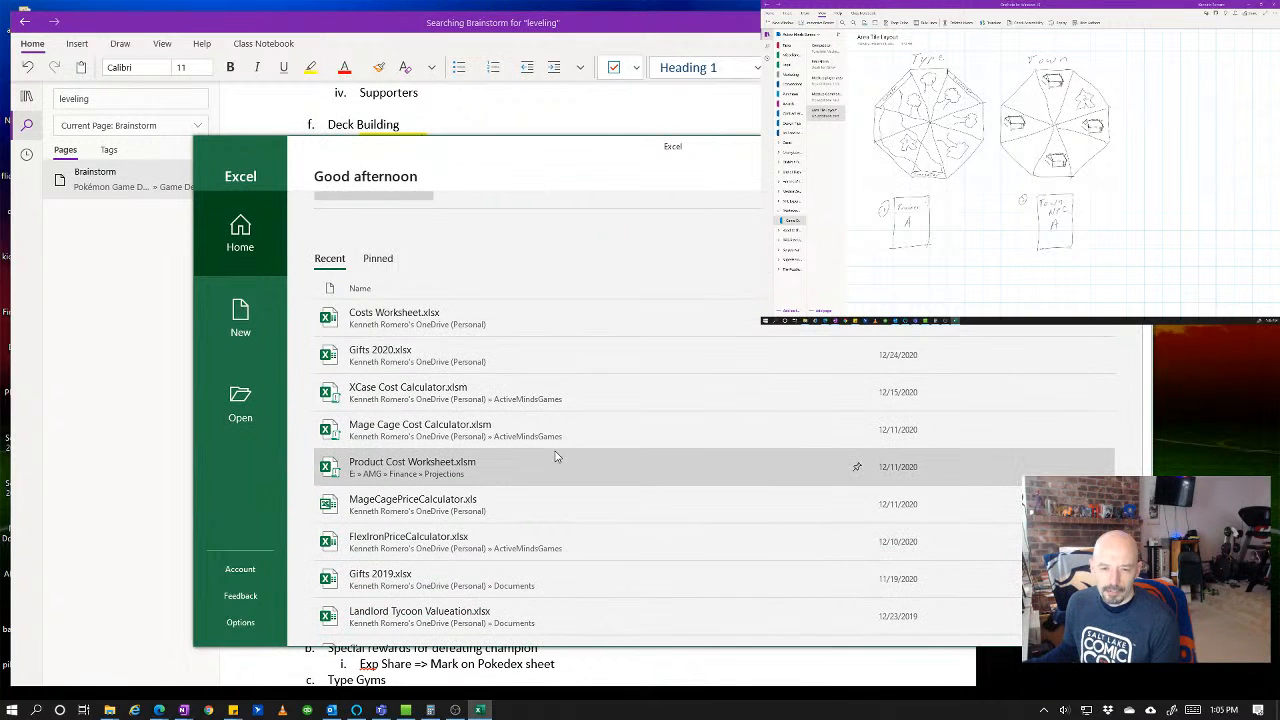
pyautogui.scroll(-2, 557, 456)
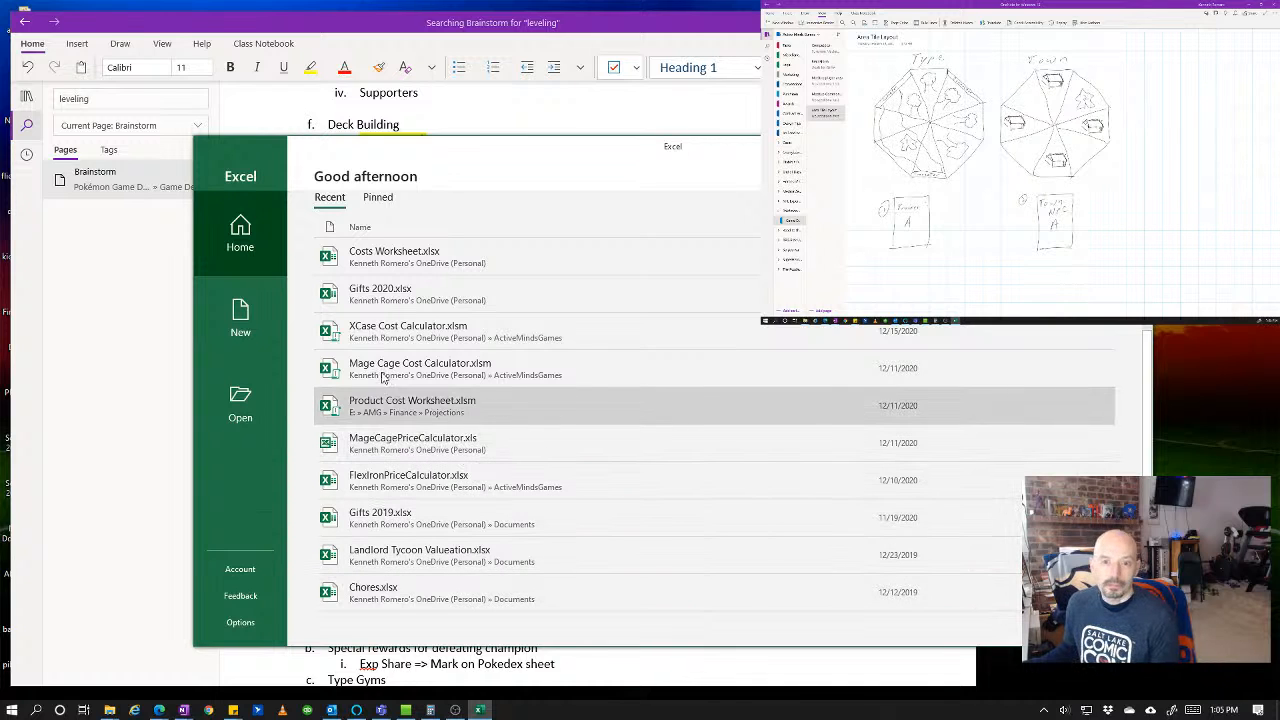
pyautogui.click(248, 400)
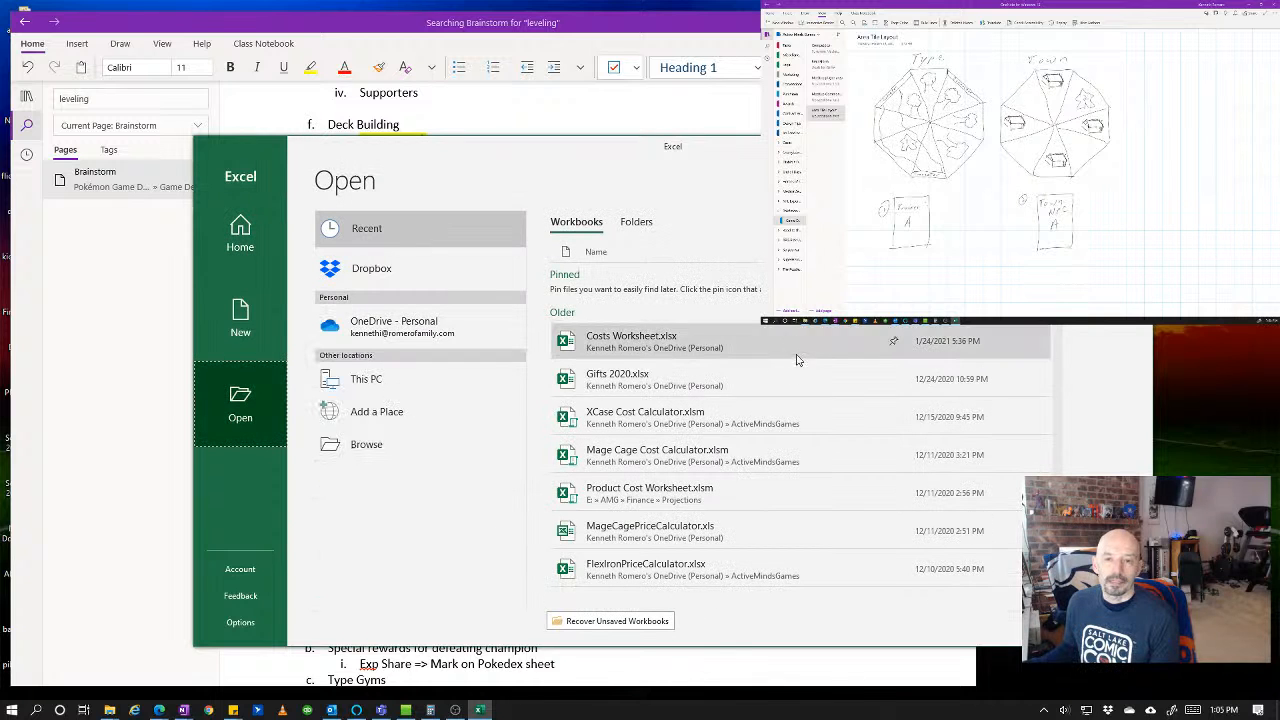
pyautogui.click(400, 378)
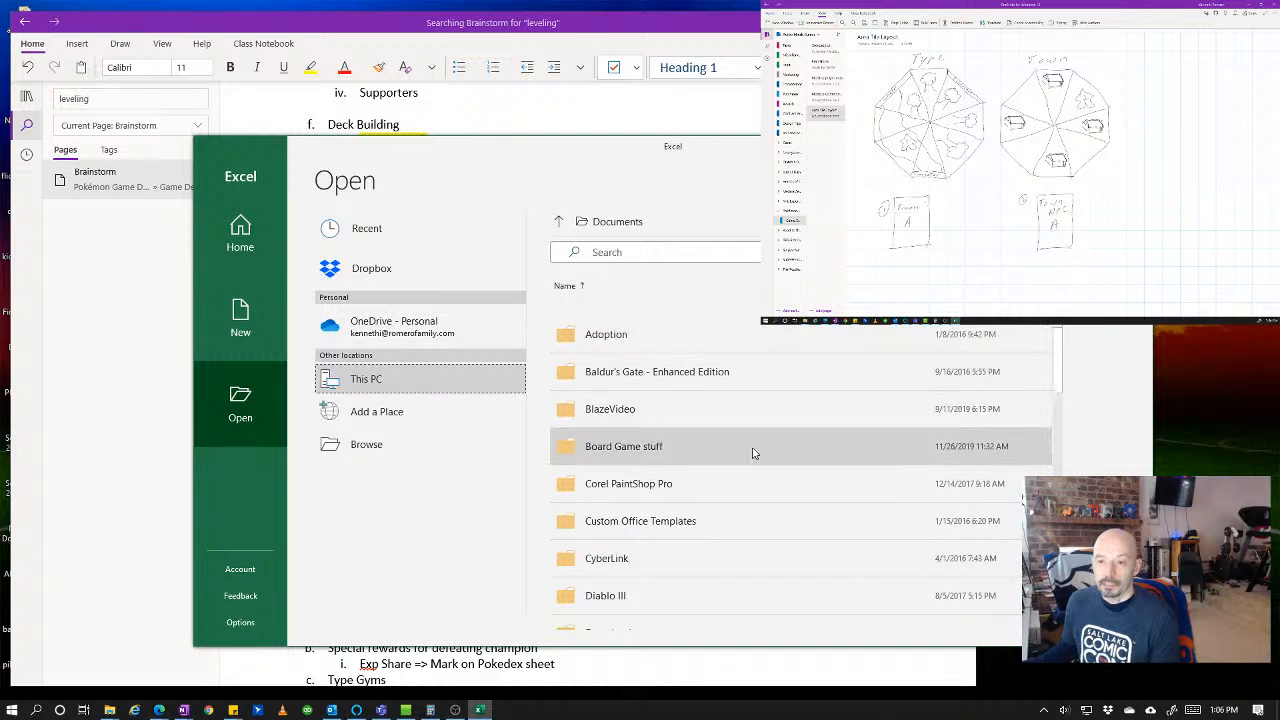
pyautogui.click(674, 447)
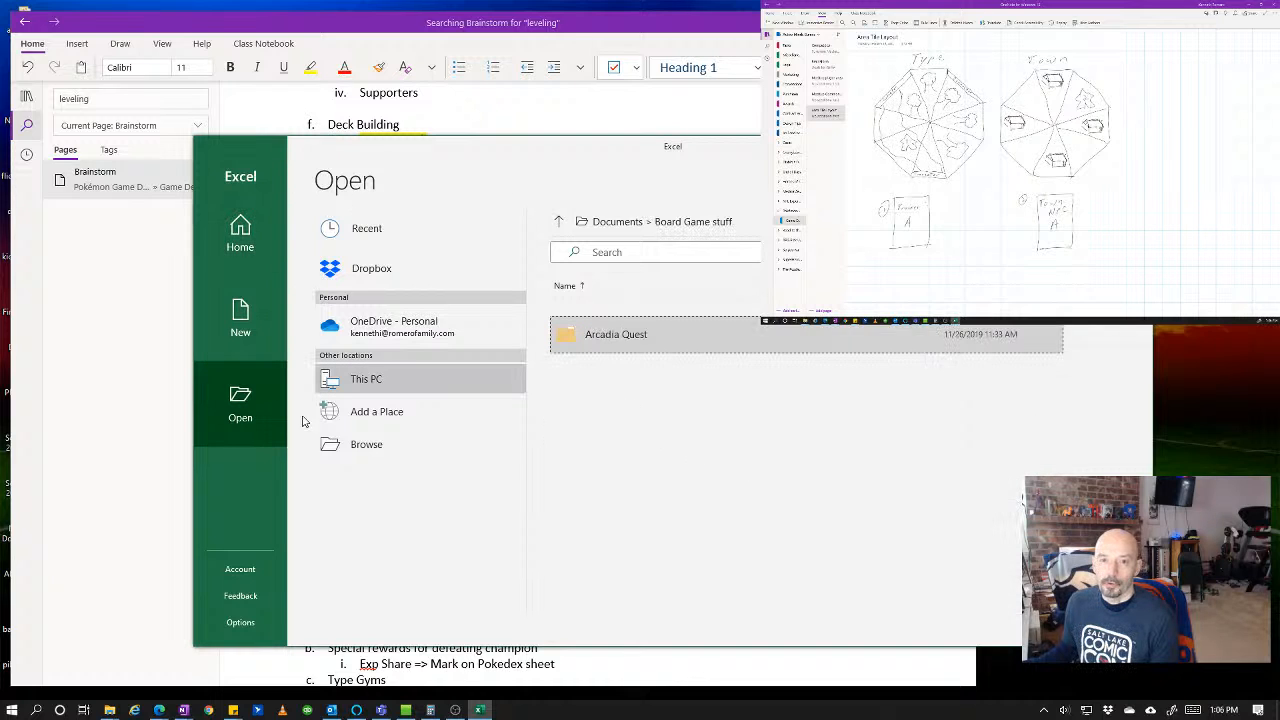
# - Bring up the full file browser and go to the AMG folder on the SDXC (E:) drive
pyautogui.click(370, 394)
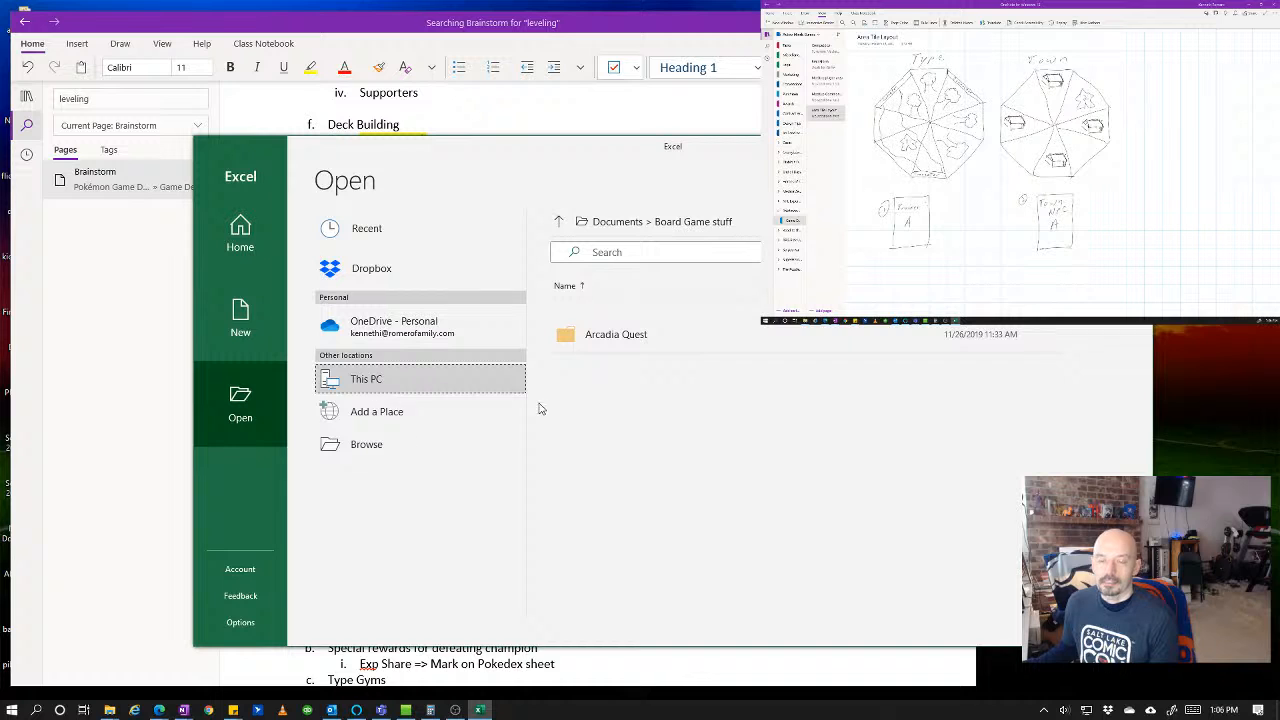
pyautogui.click(384, 382)
pyautogui.click(388, 384)
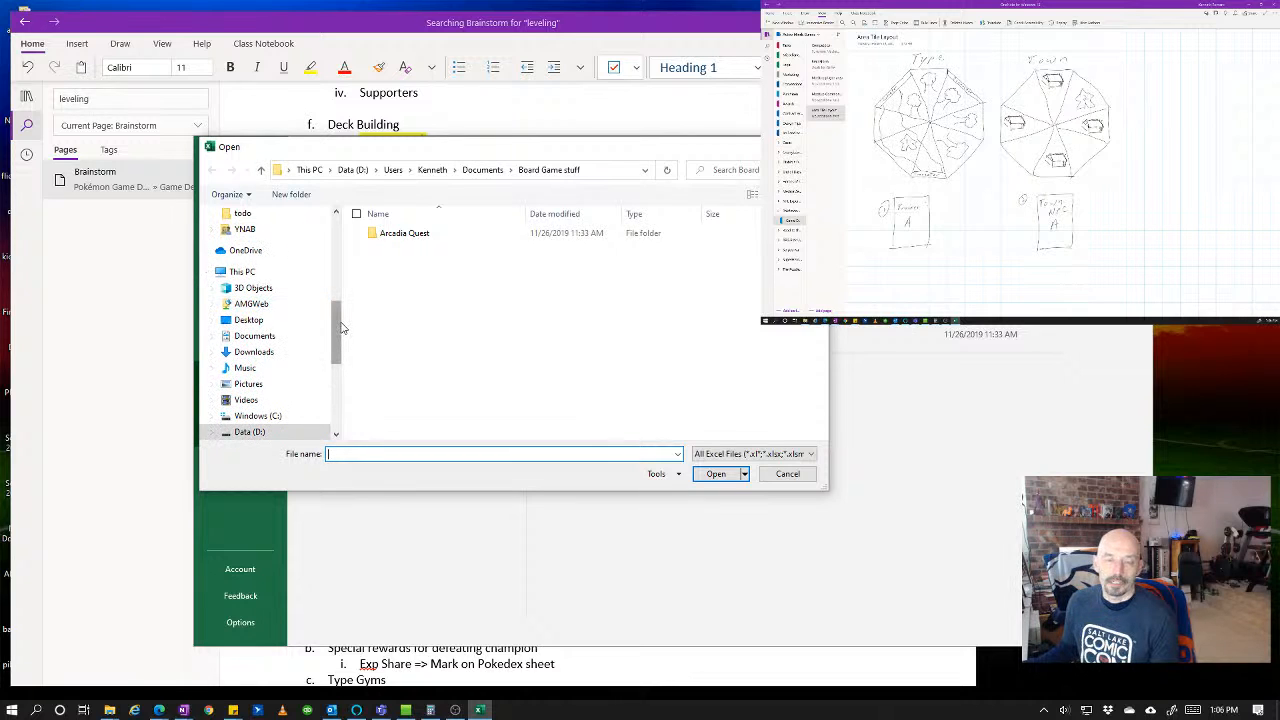
pyautogui.scroll(-2, 262, 398)
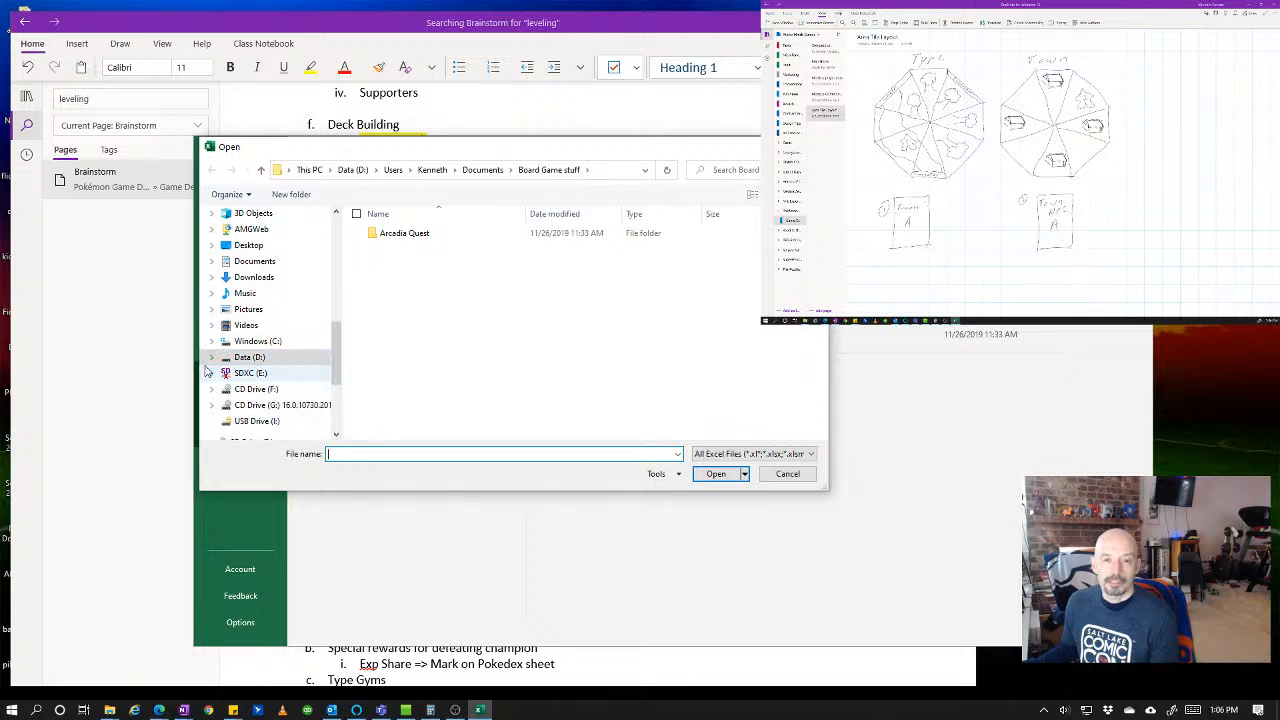
pyautogui.click(211, 357)
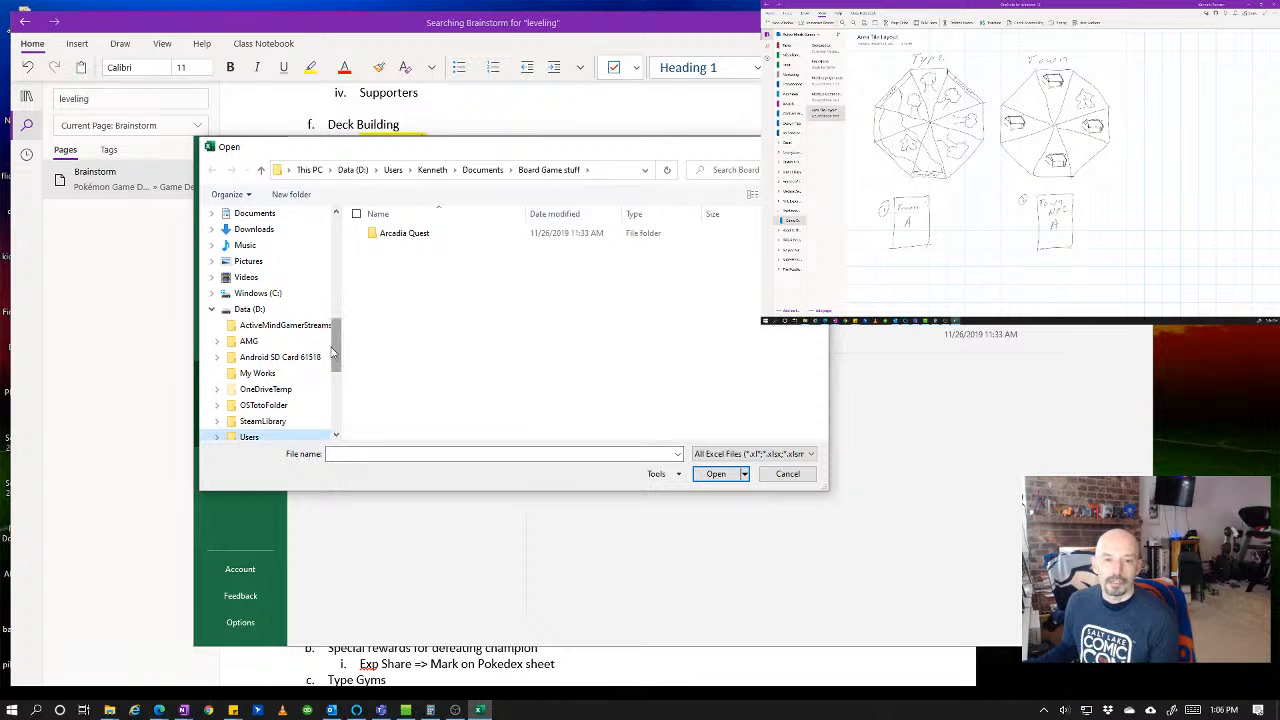
pyautogui.click(216, 342)
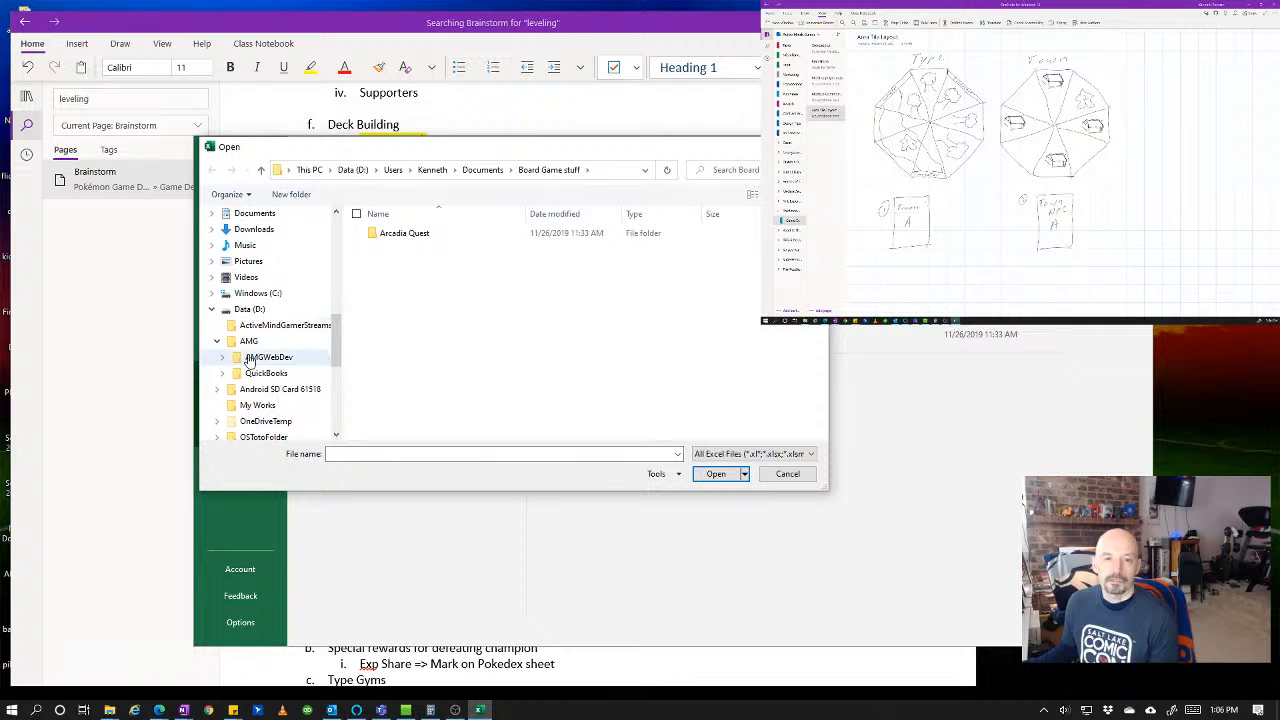
pyautogui.scroll(-3, 262, 352)
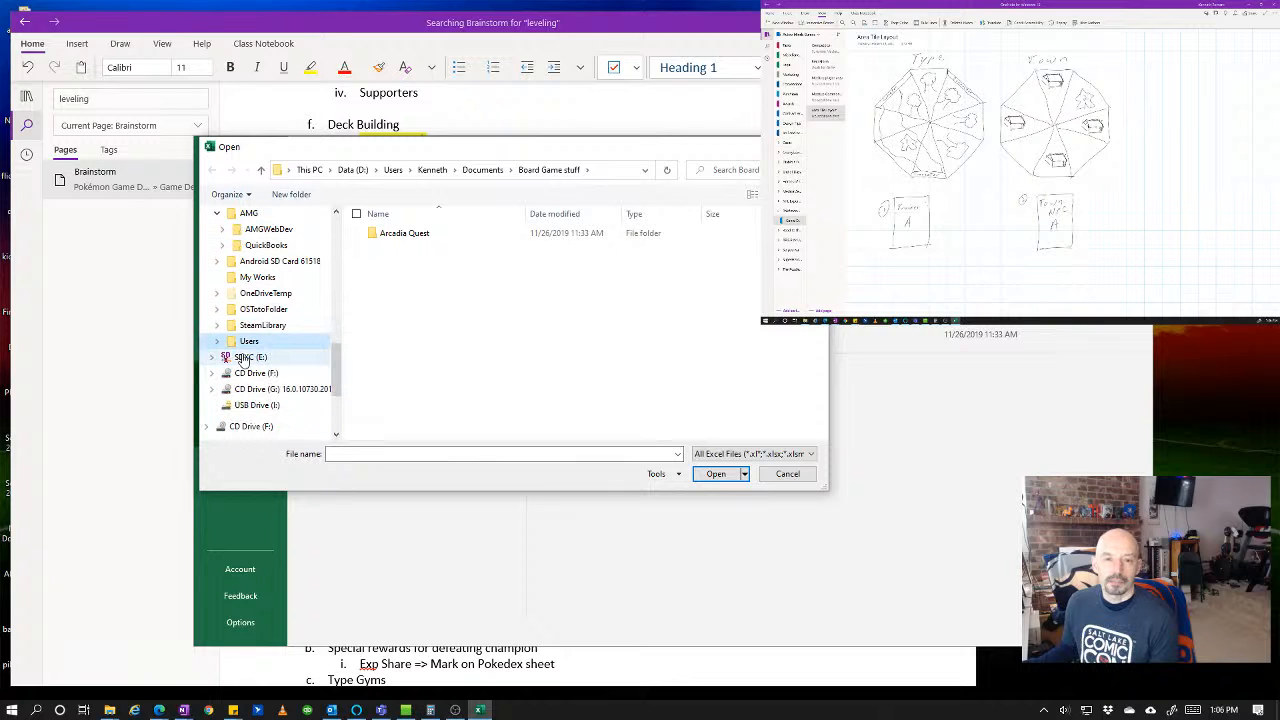
pyautogui.click(262, 357)
pyautogui.doubleClick(391, 232)
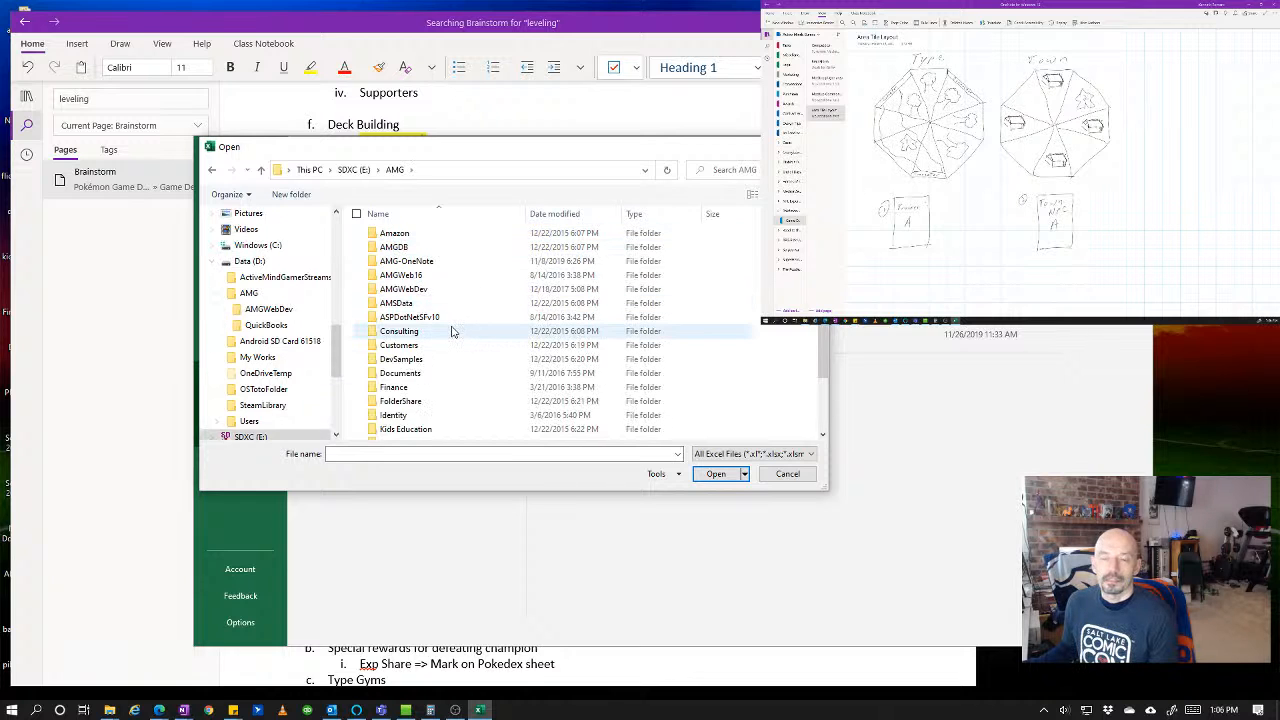
# - Open Football Experience Formulas.xlsm from Products > In Development > NFL Experience, look at it, and close it again
pyautogui.scroll(-2, 449, 335)
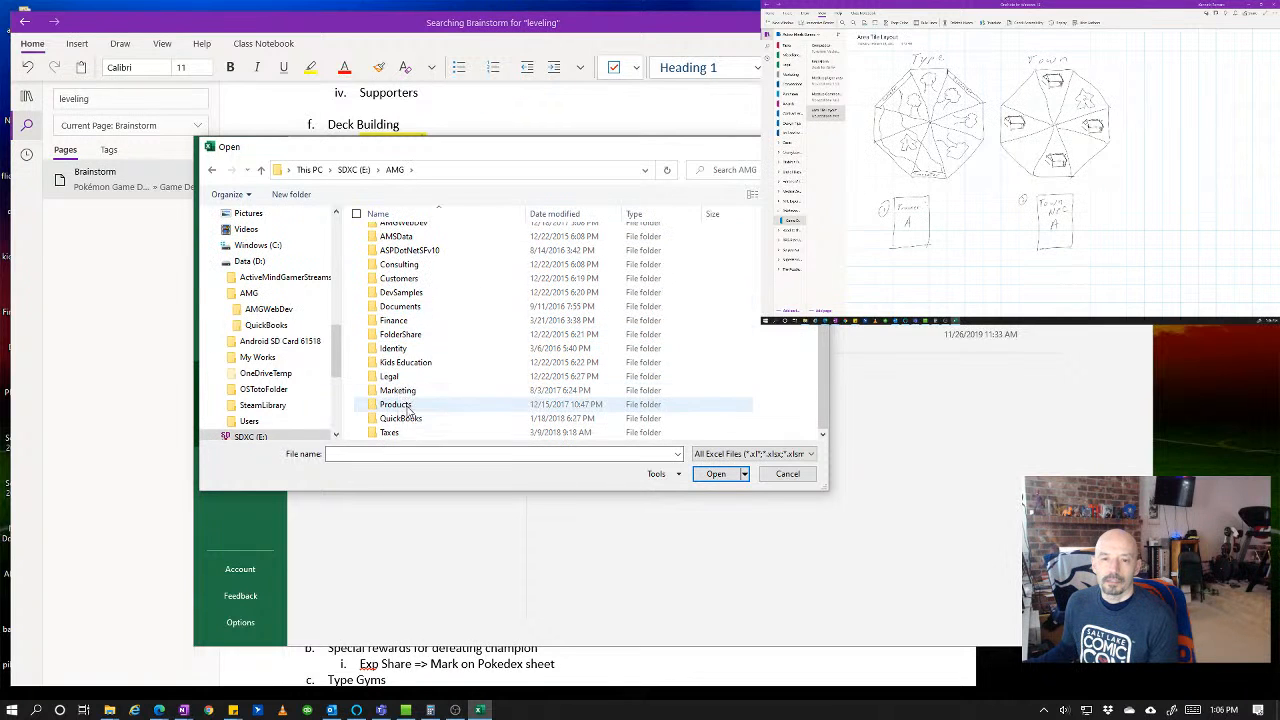
pyautogui.doubleClick(406, 405)
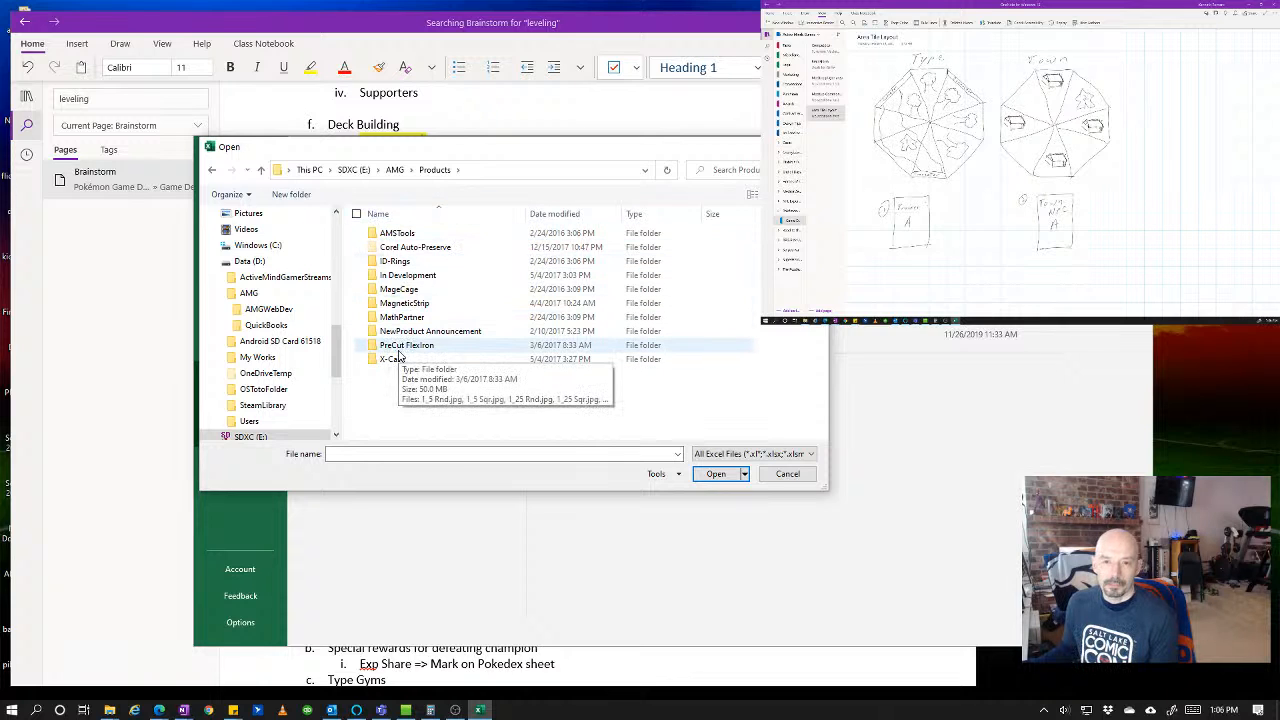
pyautogui.click(398, 278)
pyautogui.doubleClick(400, 279)
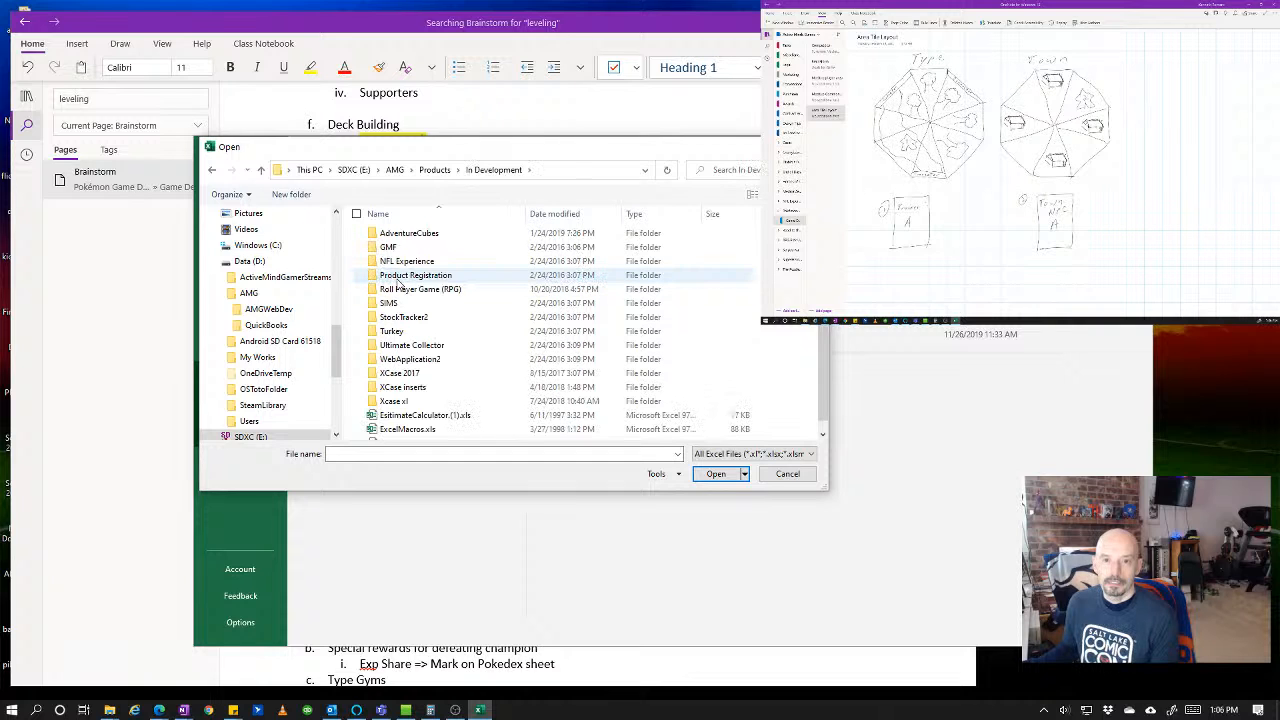
pyautogui.doubleClick(405, 261)
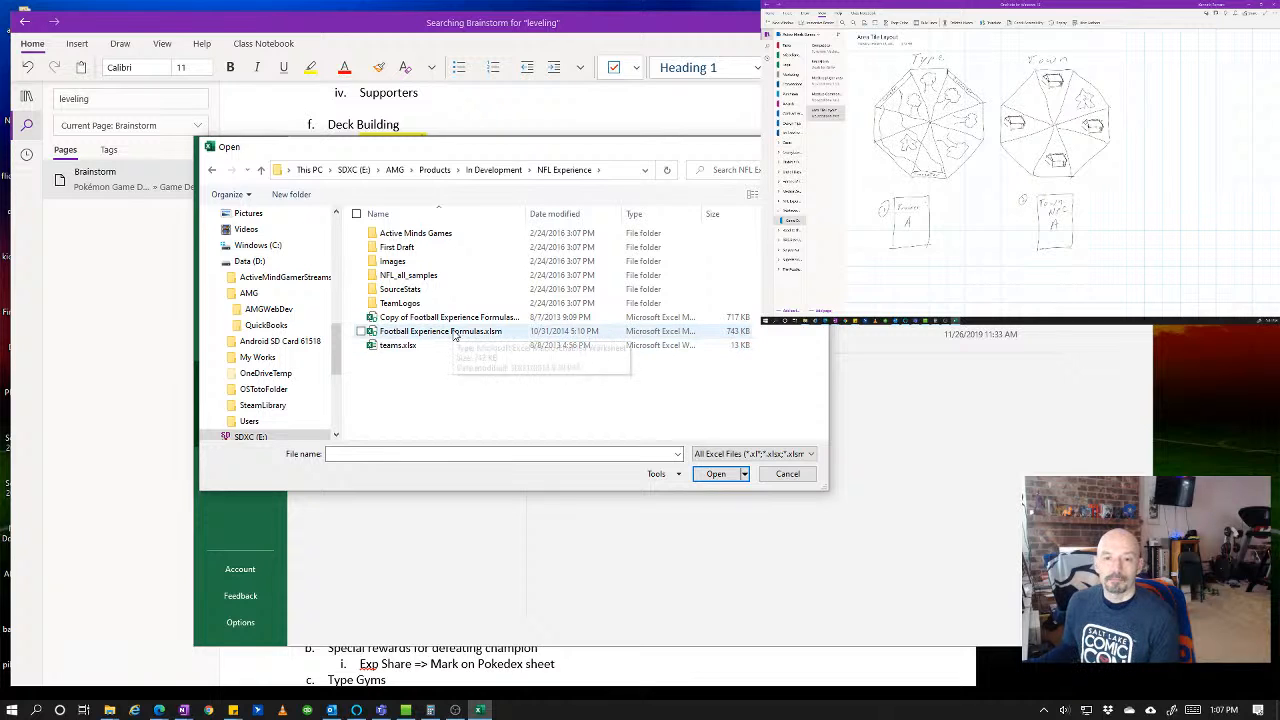
pyautogui.doubleClick(455, 333)
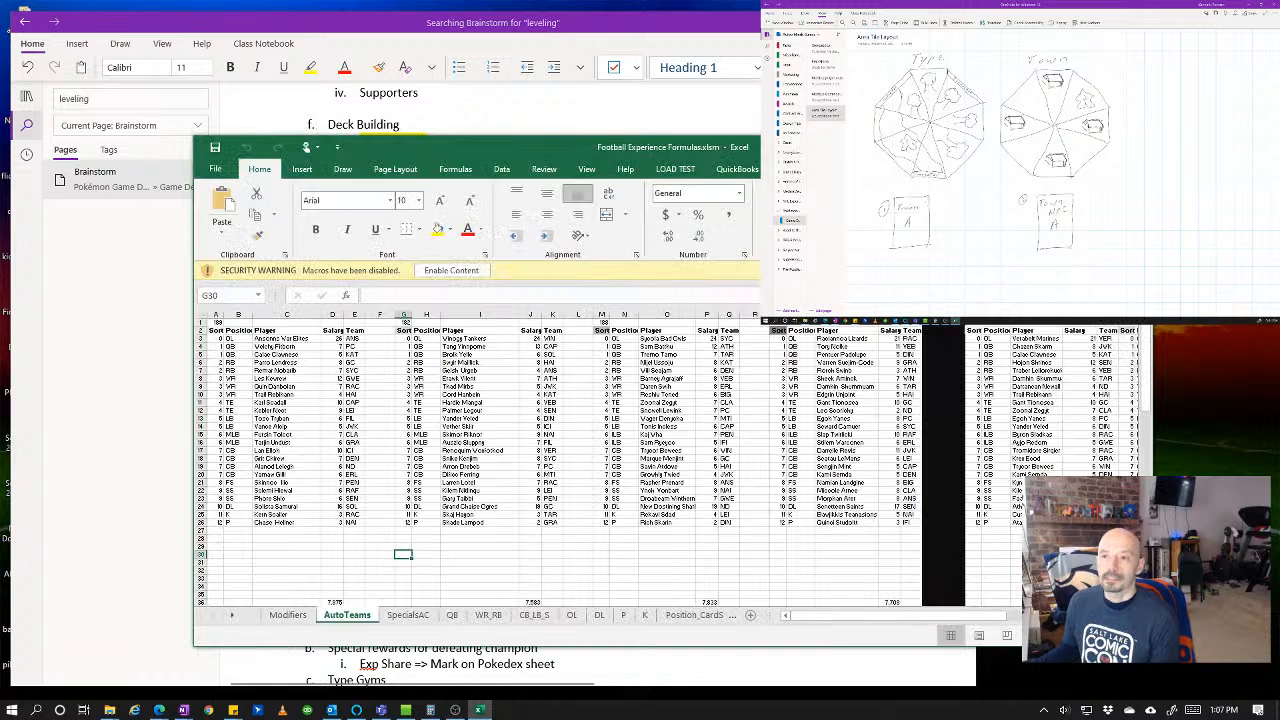
pyautogui.click(1137, 147)
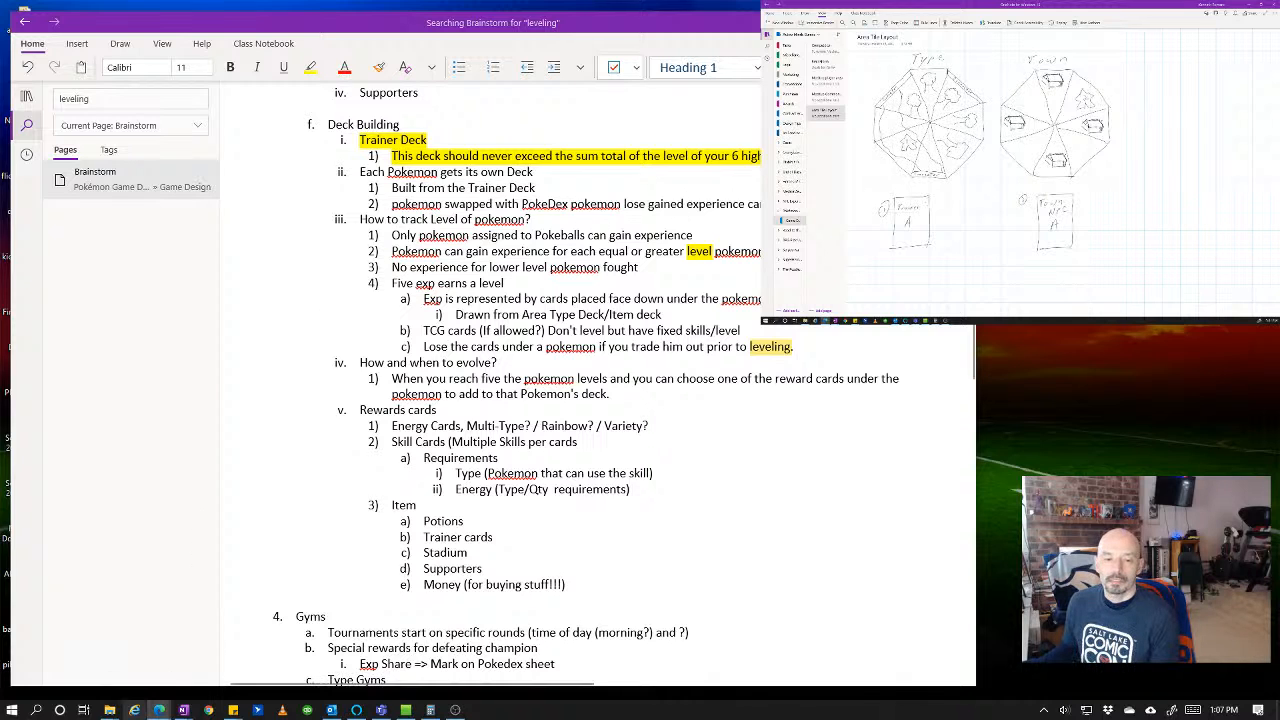
# - Launch Excel again and bring up the full file browser from the Documents location on This PC
pyautogui.click(12, 709)
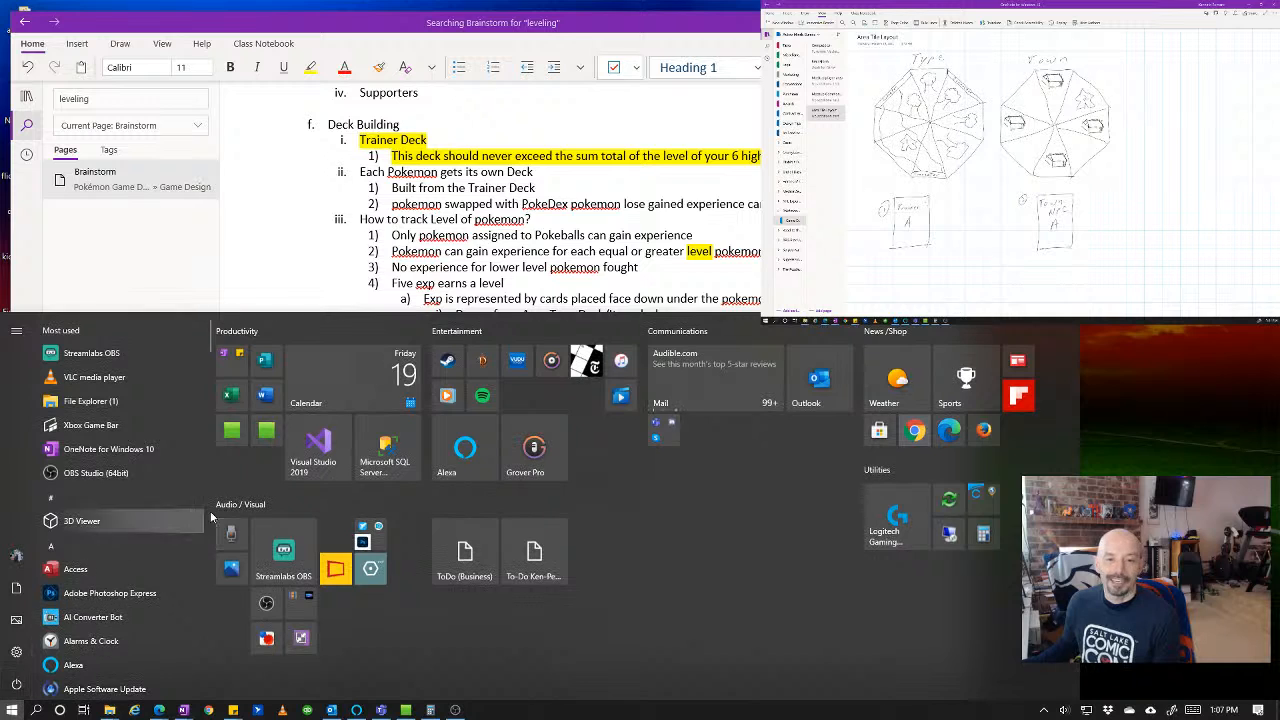
pyautogui.click(232, 396)
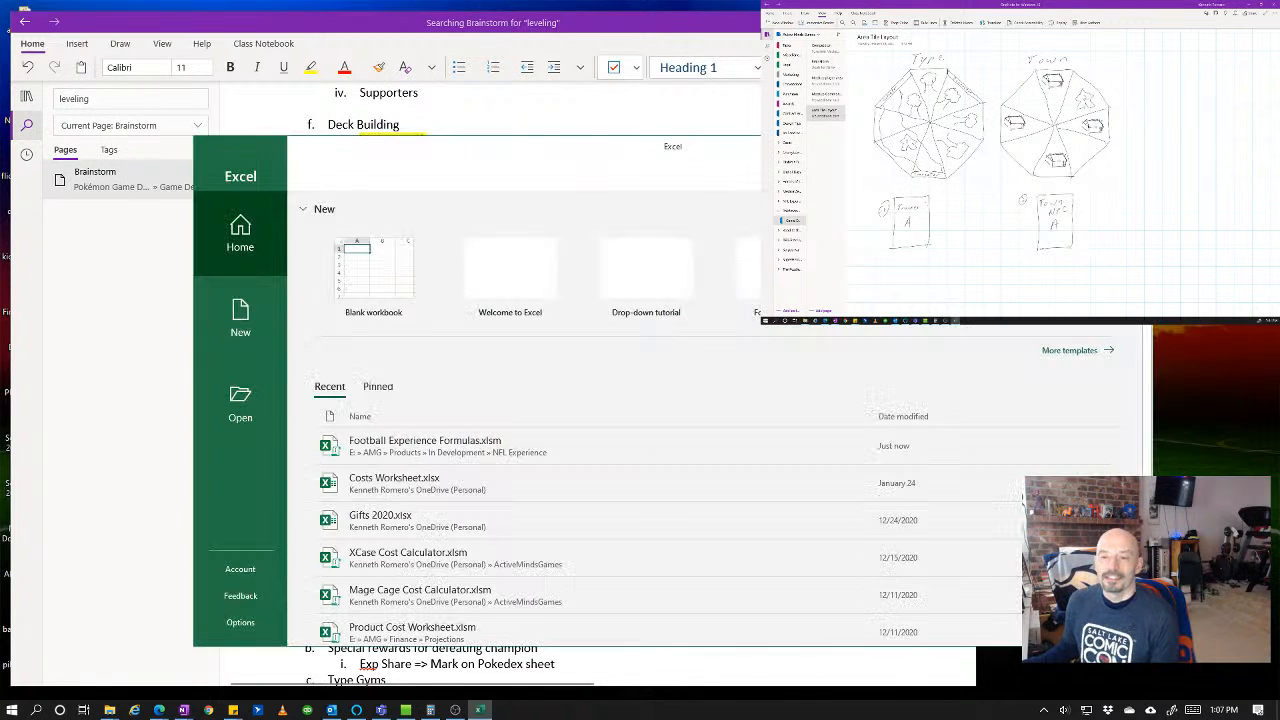
pyautogui.click(250, 400)
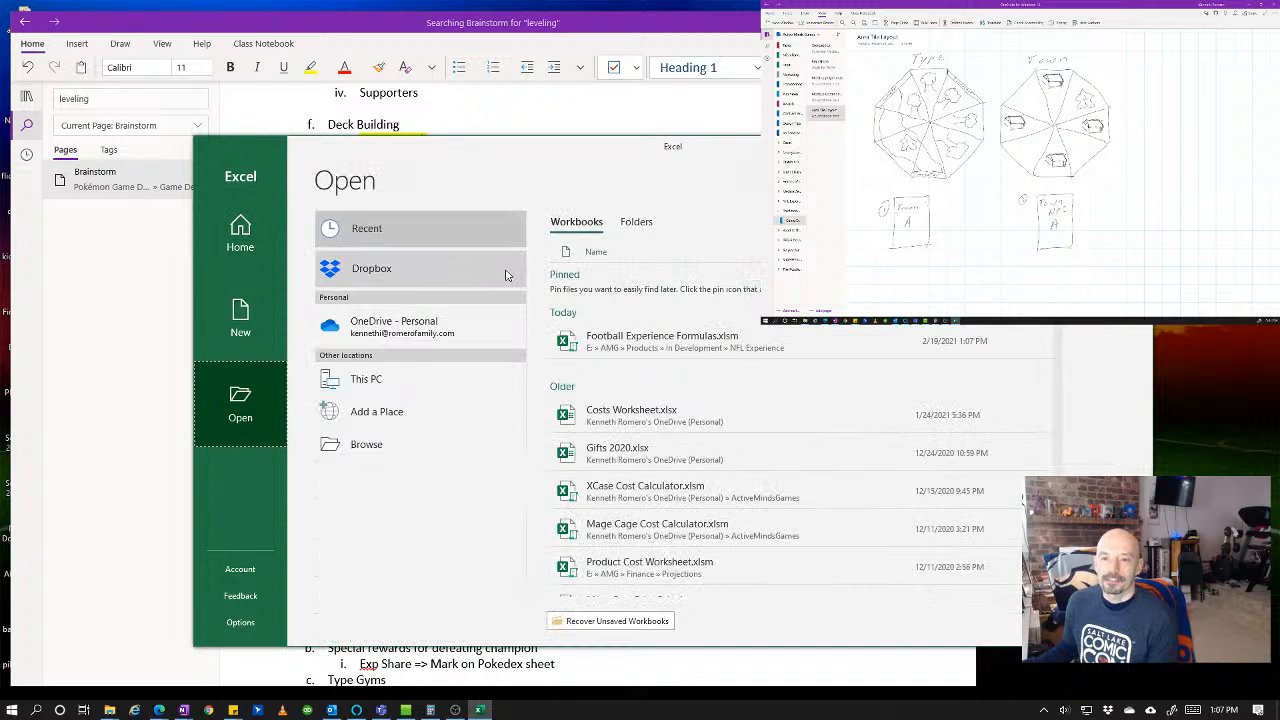
pyautogui.click(393, 381)
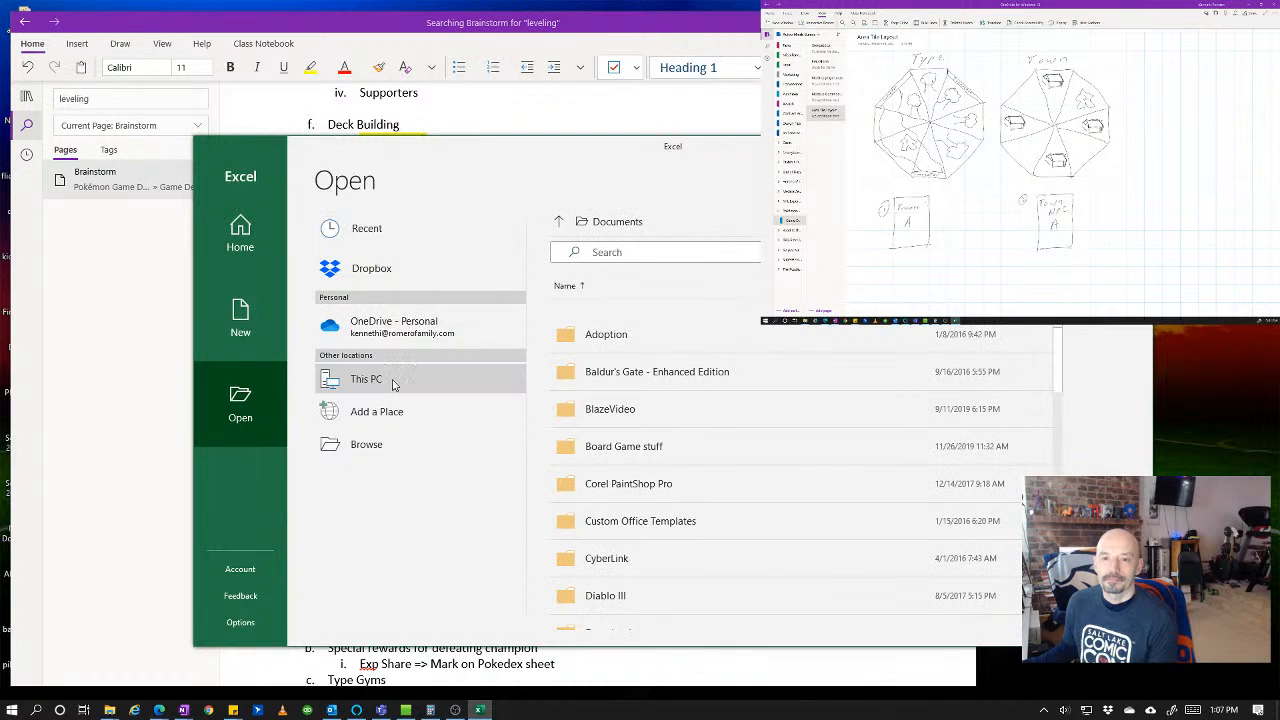
pyautogui.click(638, 336)
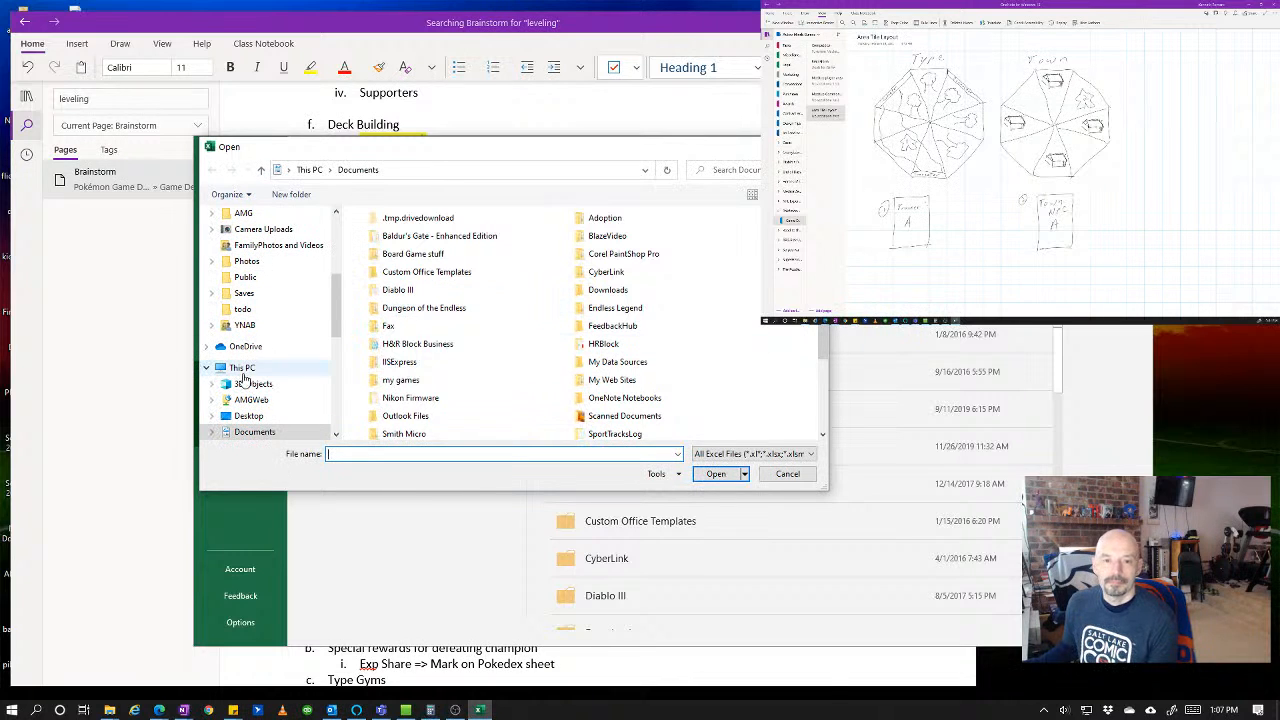
# - Go to the AMG > Products > In Development folder on the SDXC (E:) drive
pyautogui.scroll(-2, 289, 399)
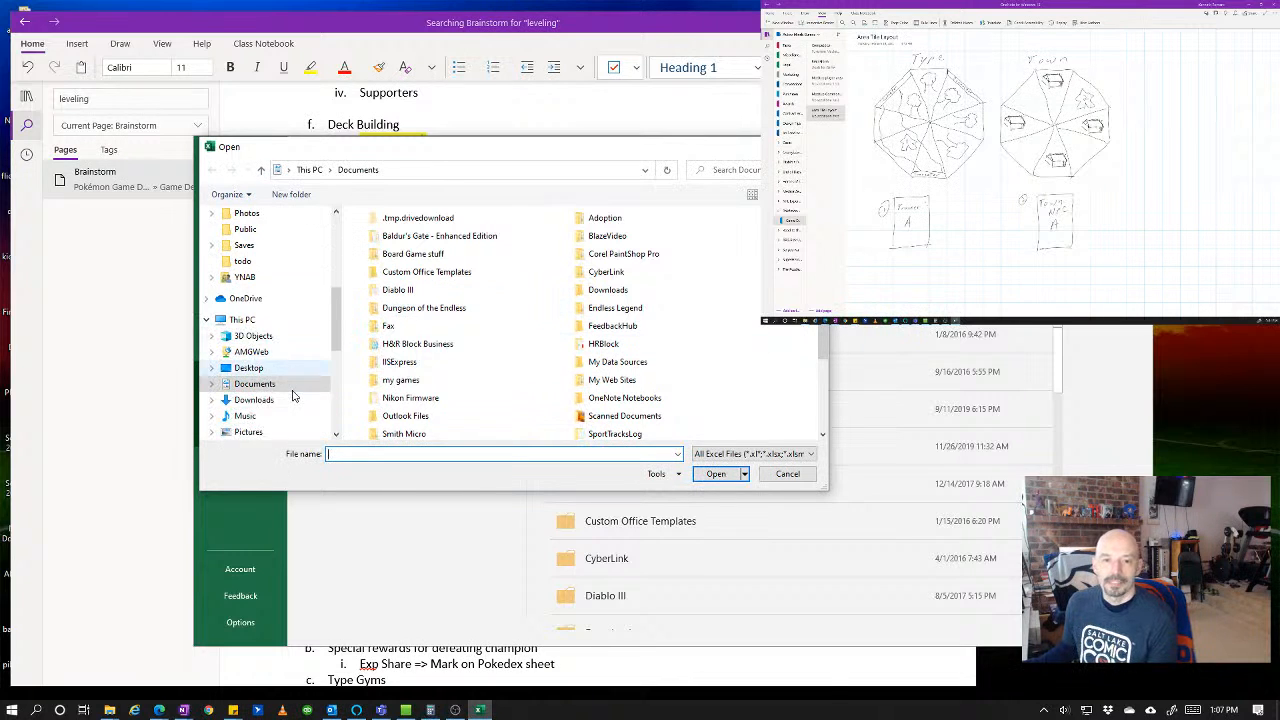
pyautogui.scroll(-3, 291, 397)
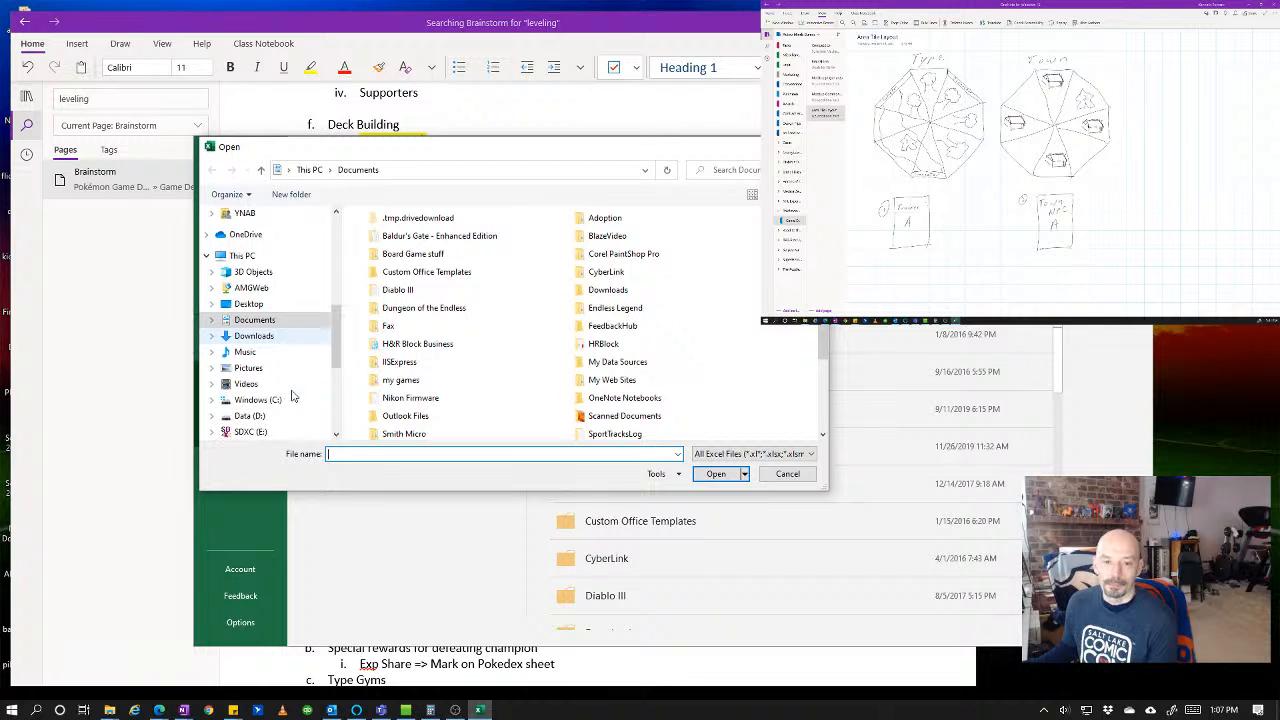
pyautogui.click(264, 395)
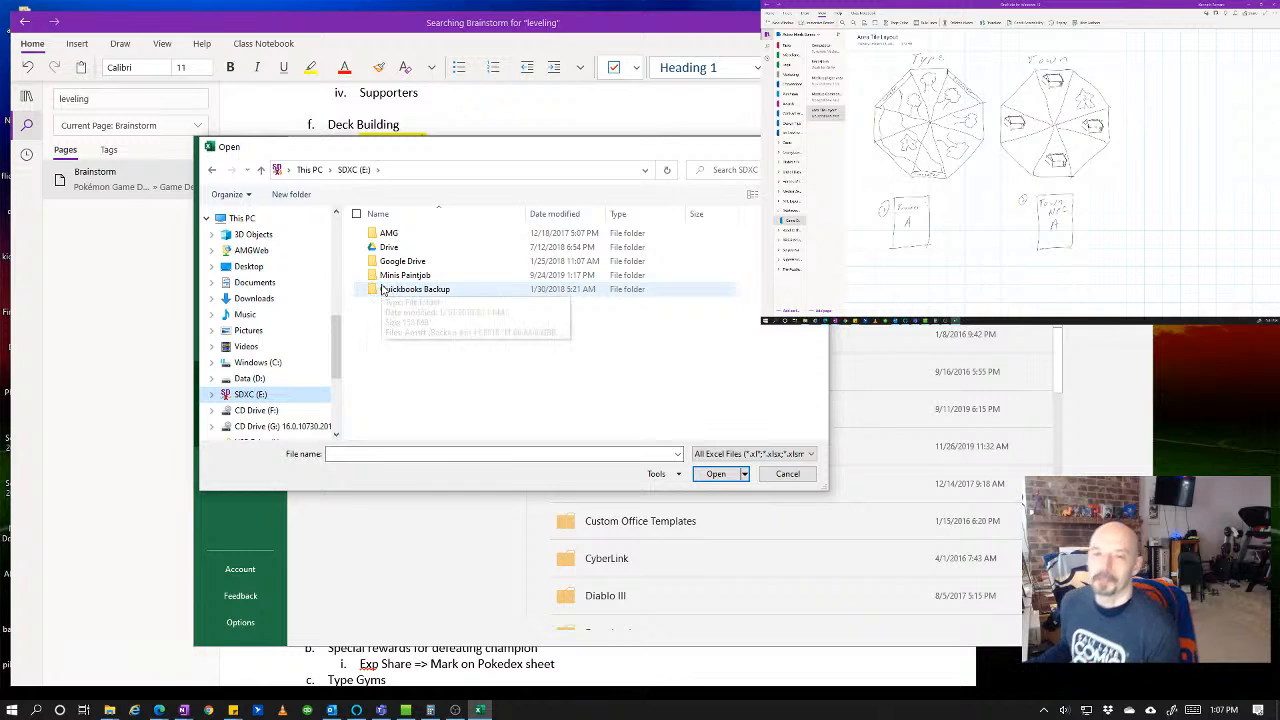
pyautogui.doubleClick(425, 236)
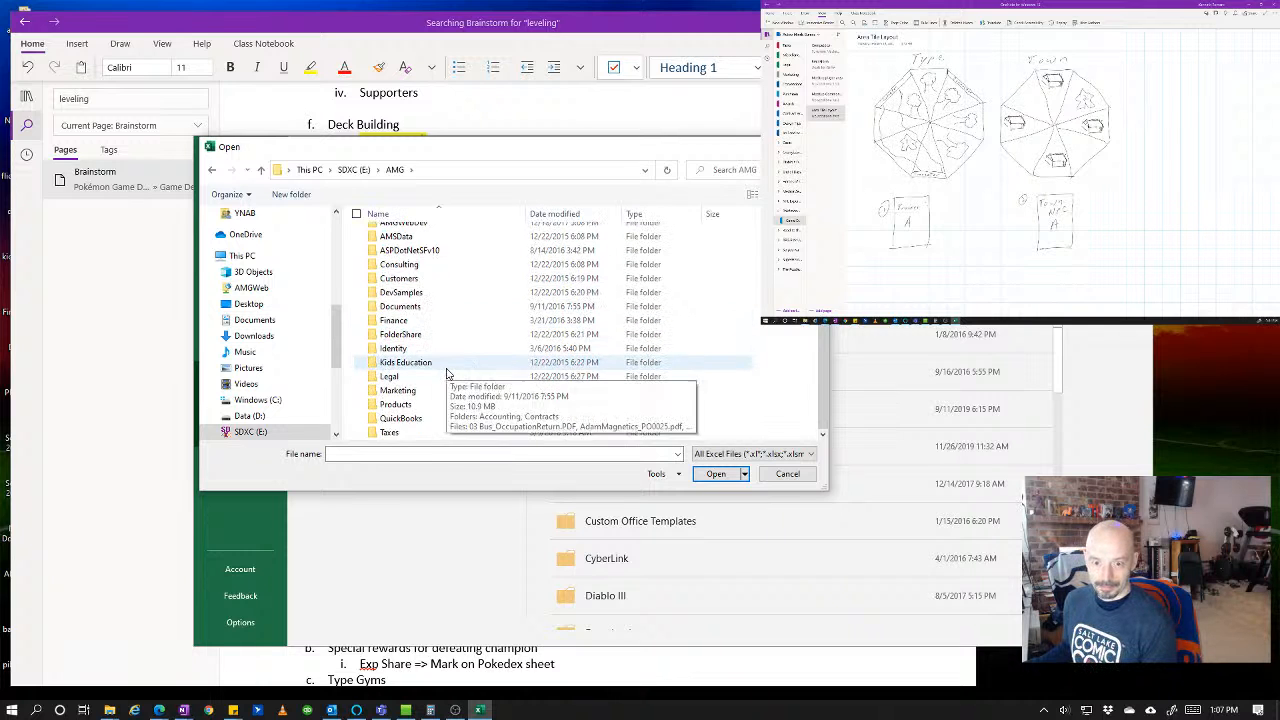
pyautogui.scroll(-2, 440, 400)
pyautogui.click(395, 405)
pyautogui.doubleClick(395, 410)
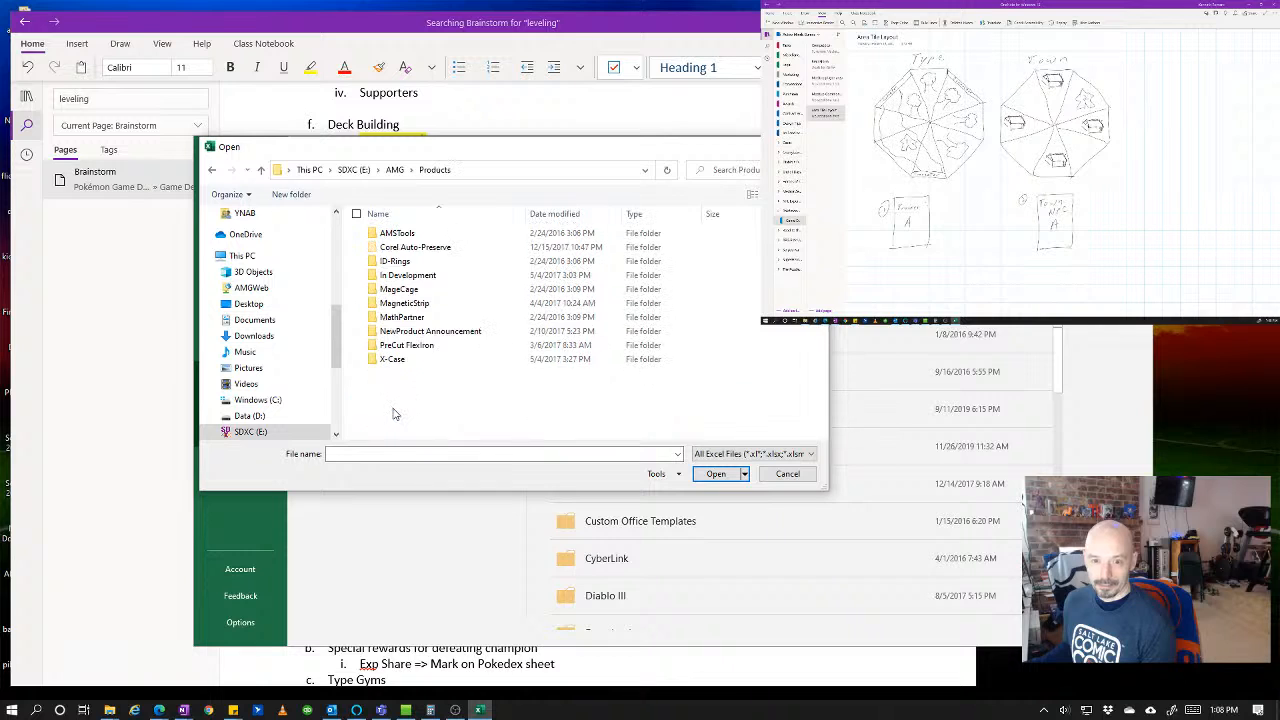
pyautogui.doubleClick(408, 276)
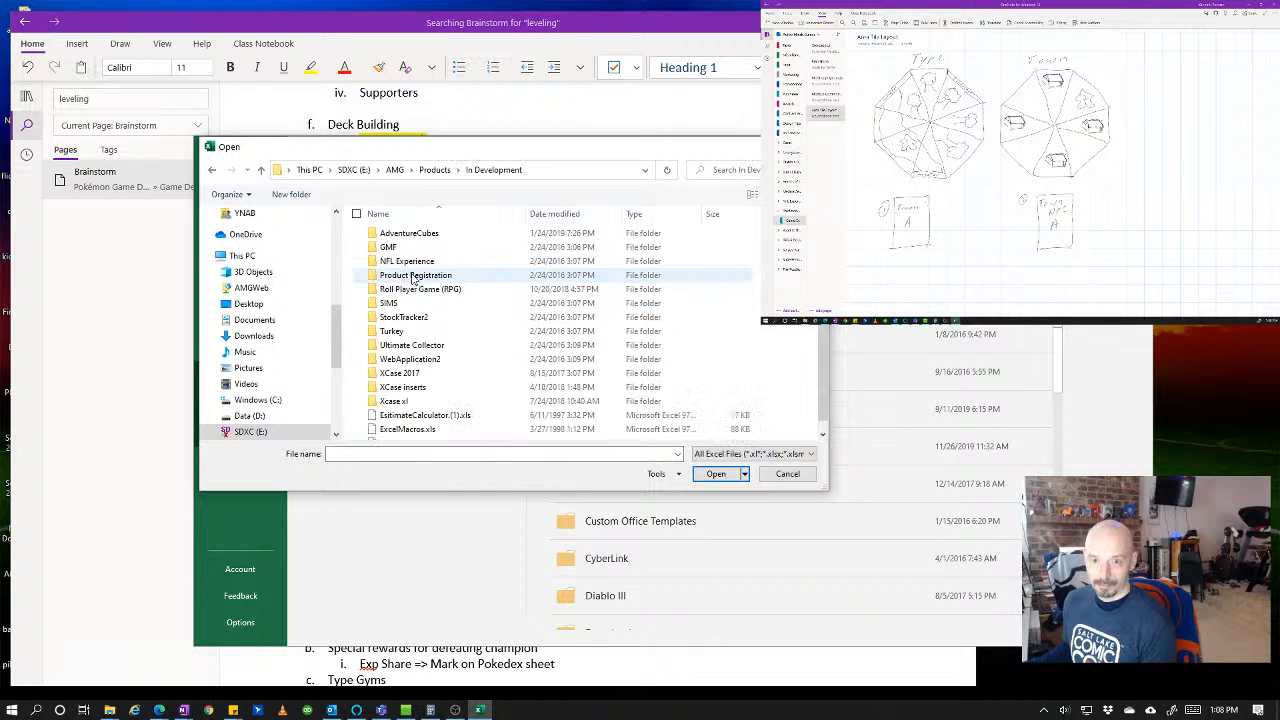
# - Open the teams.xlsx workbook from the NFL Experience folder
pyautogui.click(418, 263)
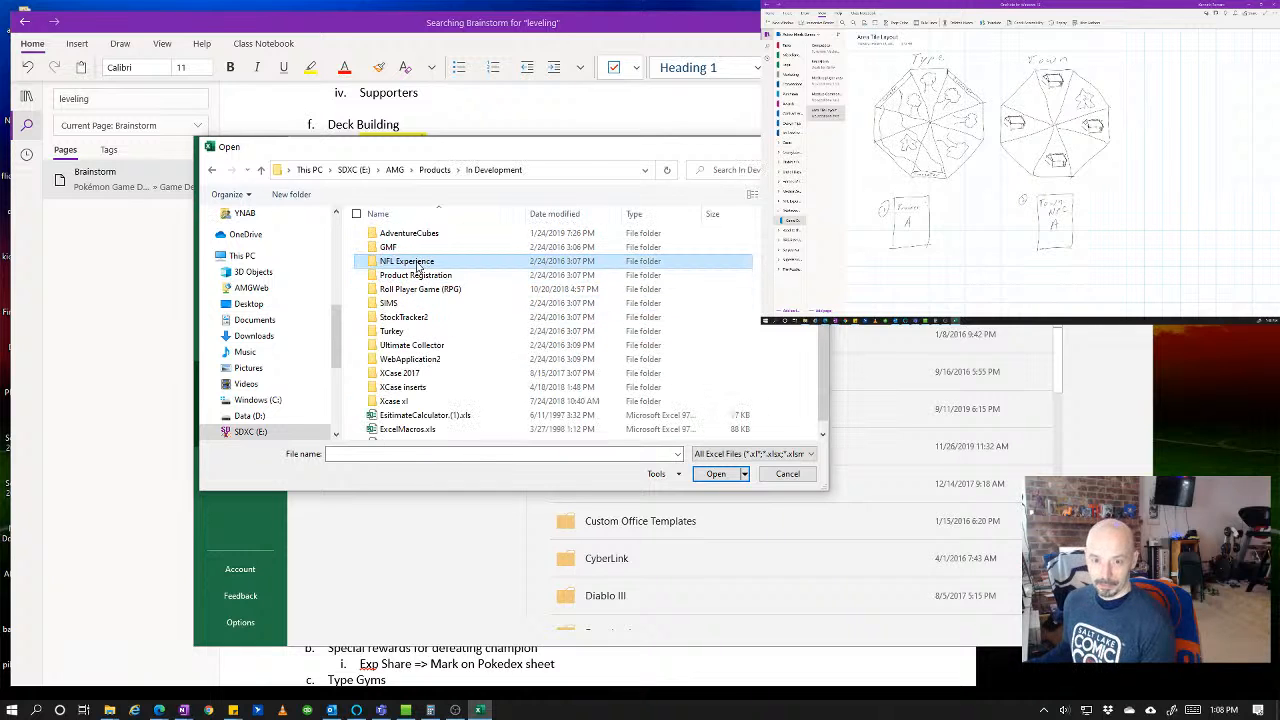
pyautogui.doubleClick(418, 263)
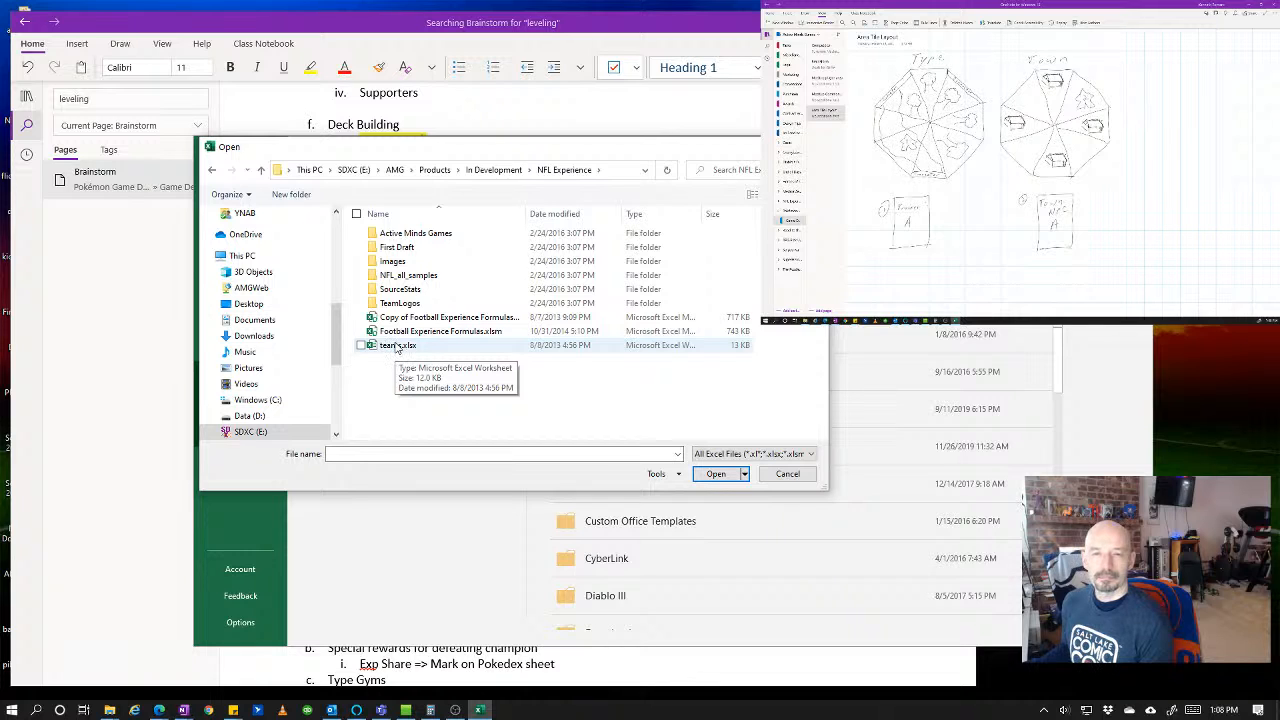
pyautogui.click(397, 347)
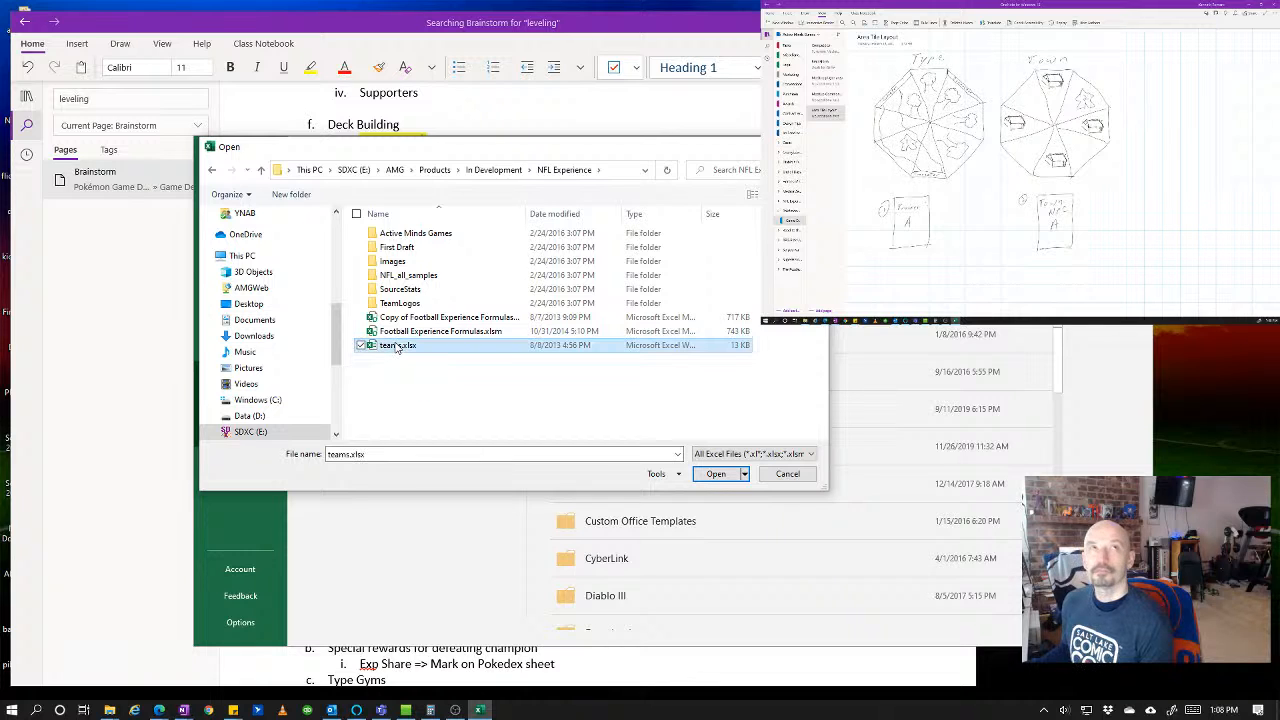
pyautogui.doubleClick(397, 347)
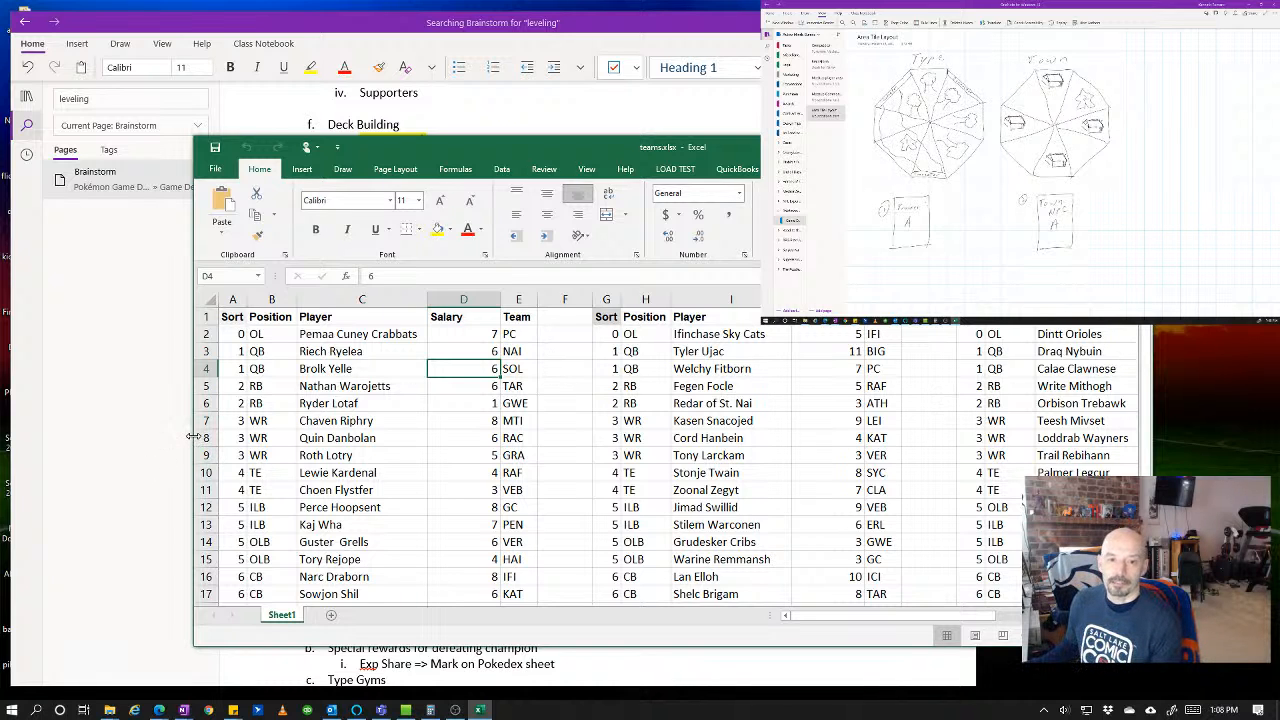
# - Widen the teams.xlsx window and look over the player, position, salary and team columns of the rosters
pyautogui.moveTo(193, 437); pyautogui.dragTo(109, 437)
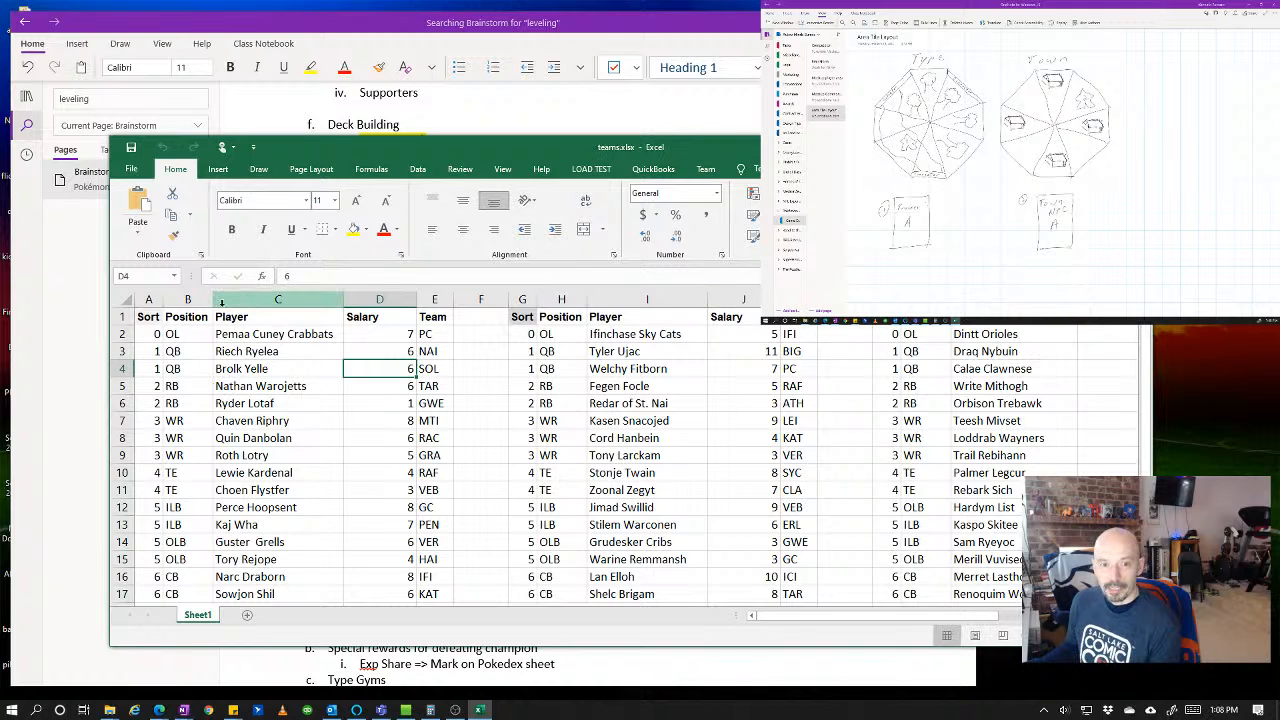
pyautogui.click(1015, 317)
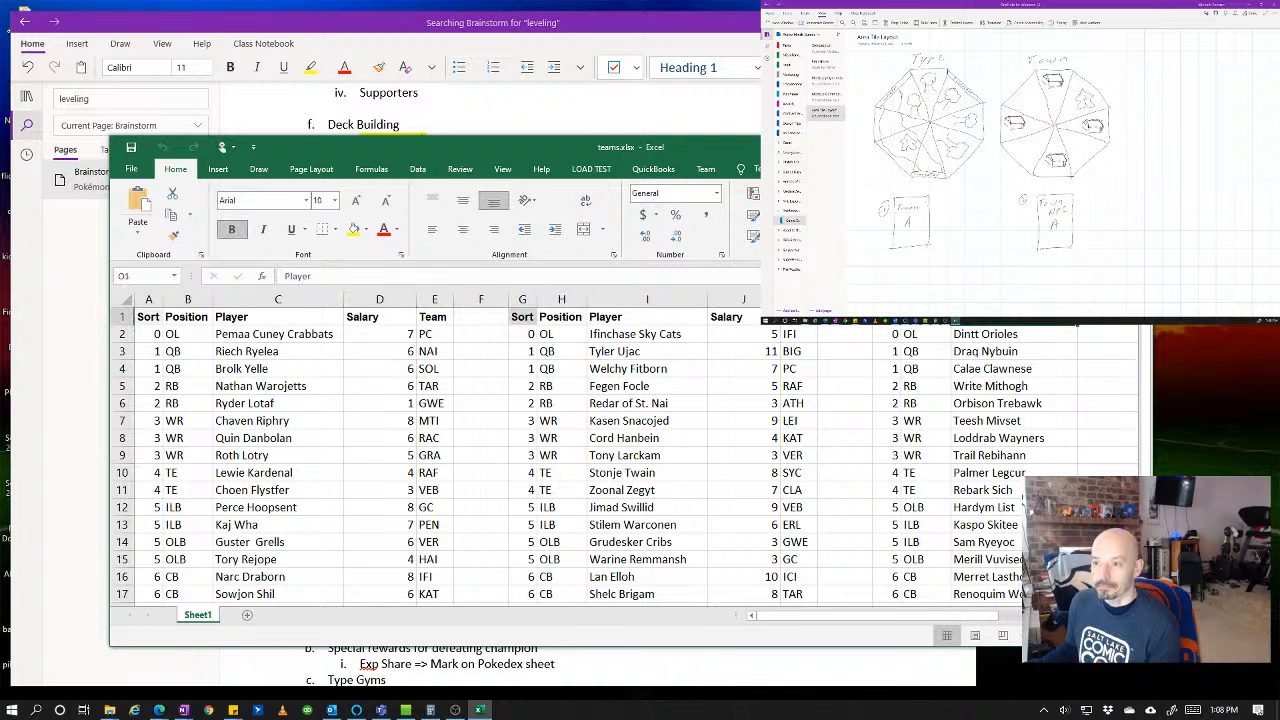
pyautogui.click(1096, 318)
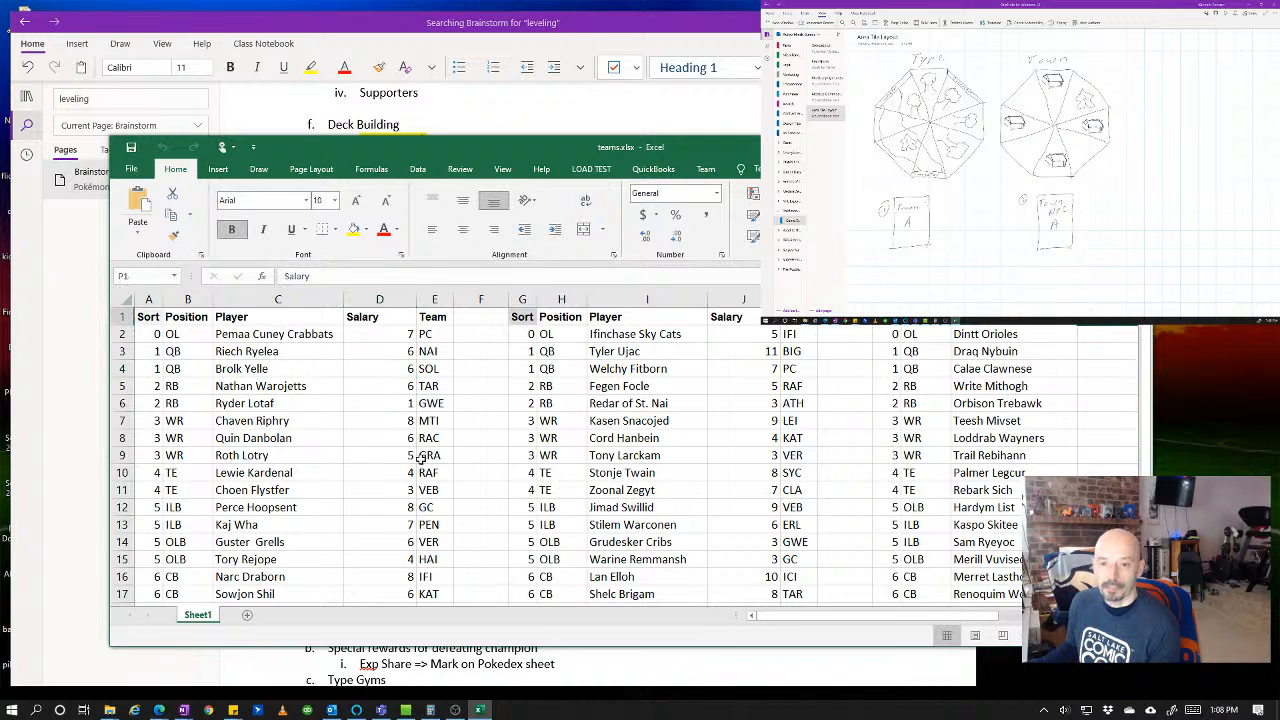
pyautogui.scroll(-6, 437, 456)
pyautogui.scroll(6, 437, 456)
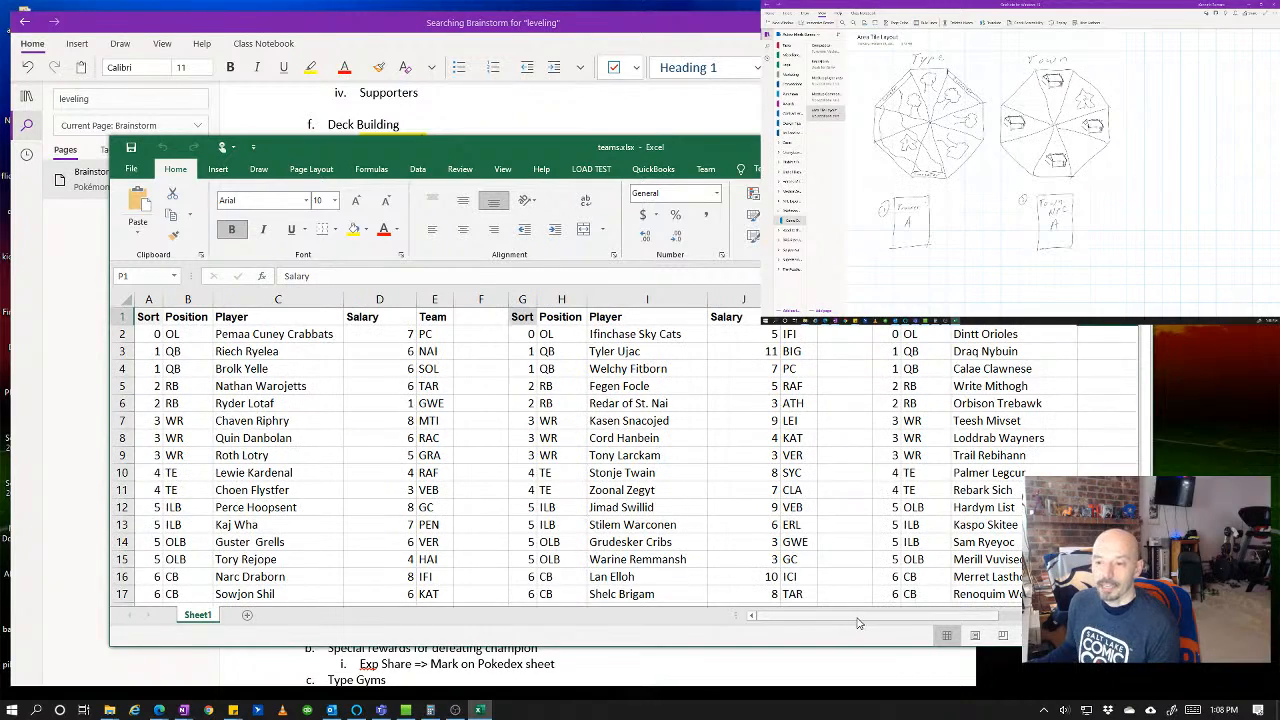
pyautogui.moveTo(858, 617); pyautogui.dragTo(915, 614)
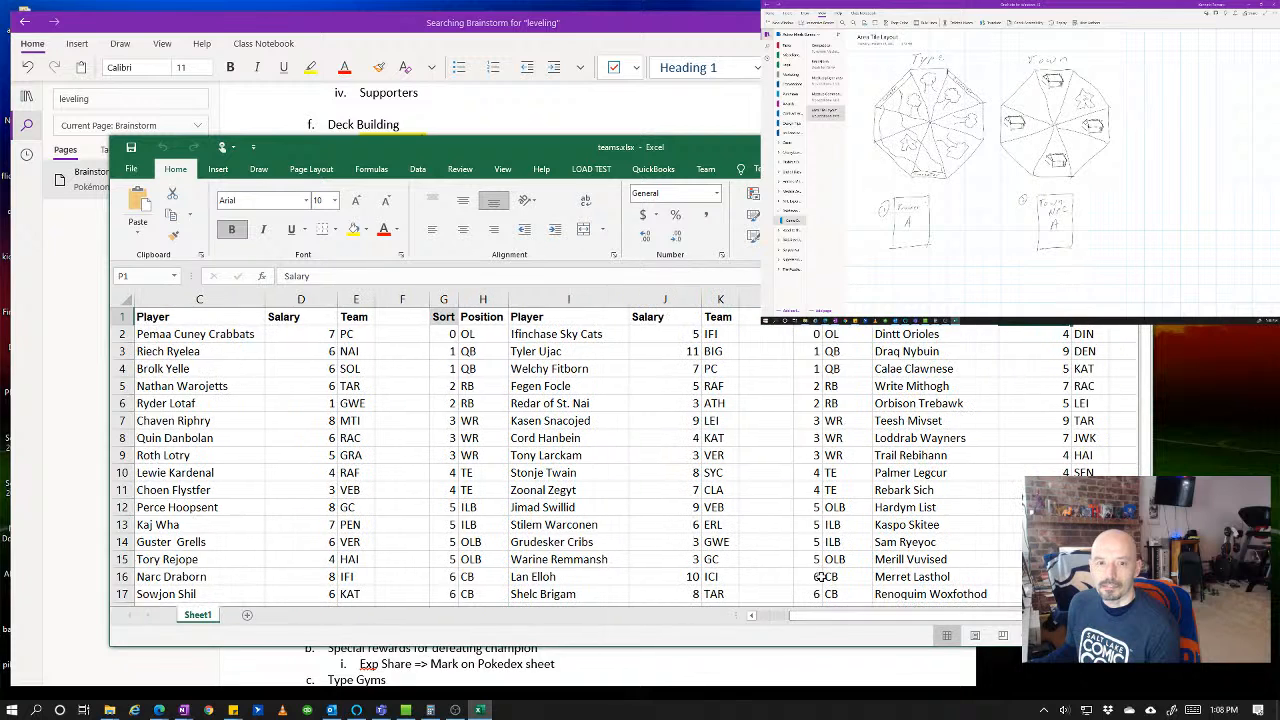
# - Browse the NFL Experience folder for another workbook, checking its First Draft and Active Minds Games subfolders
pyautogui.click(130, 170)
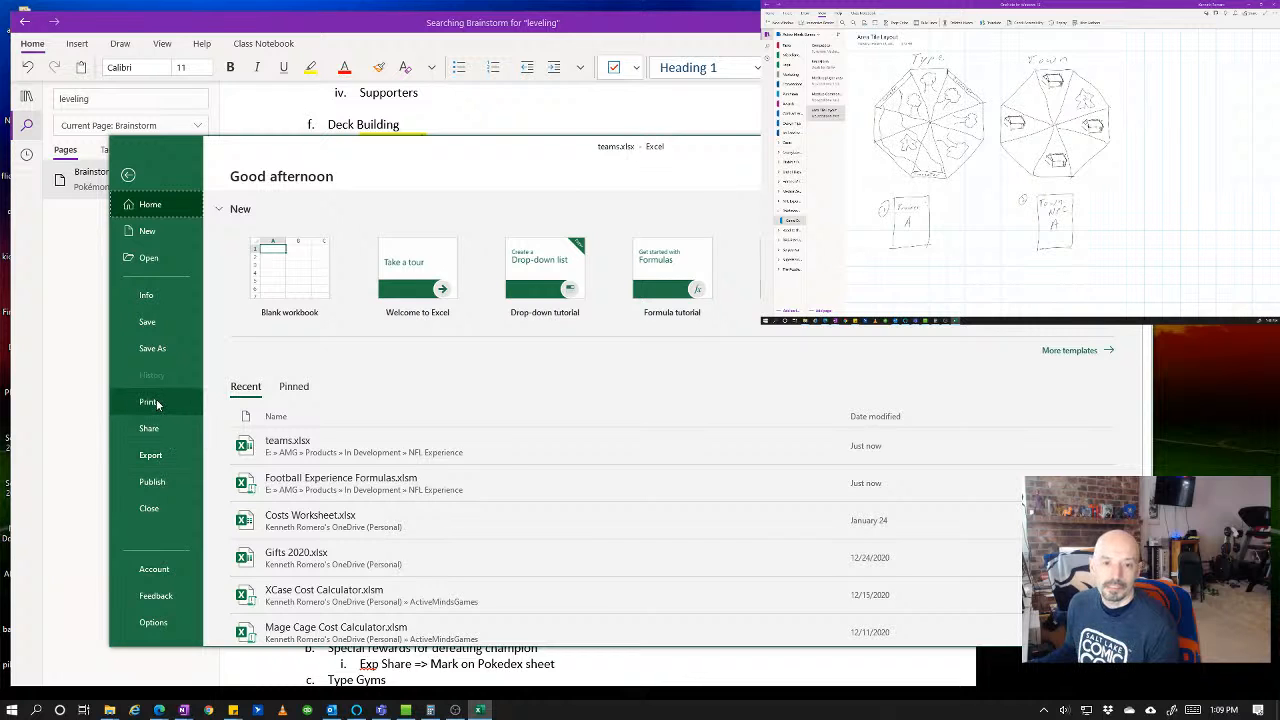
pyautogui.click(150, 260)
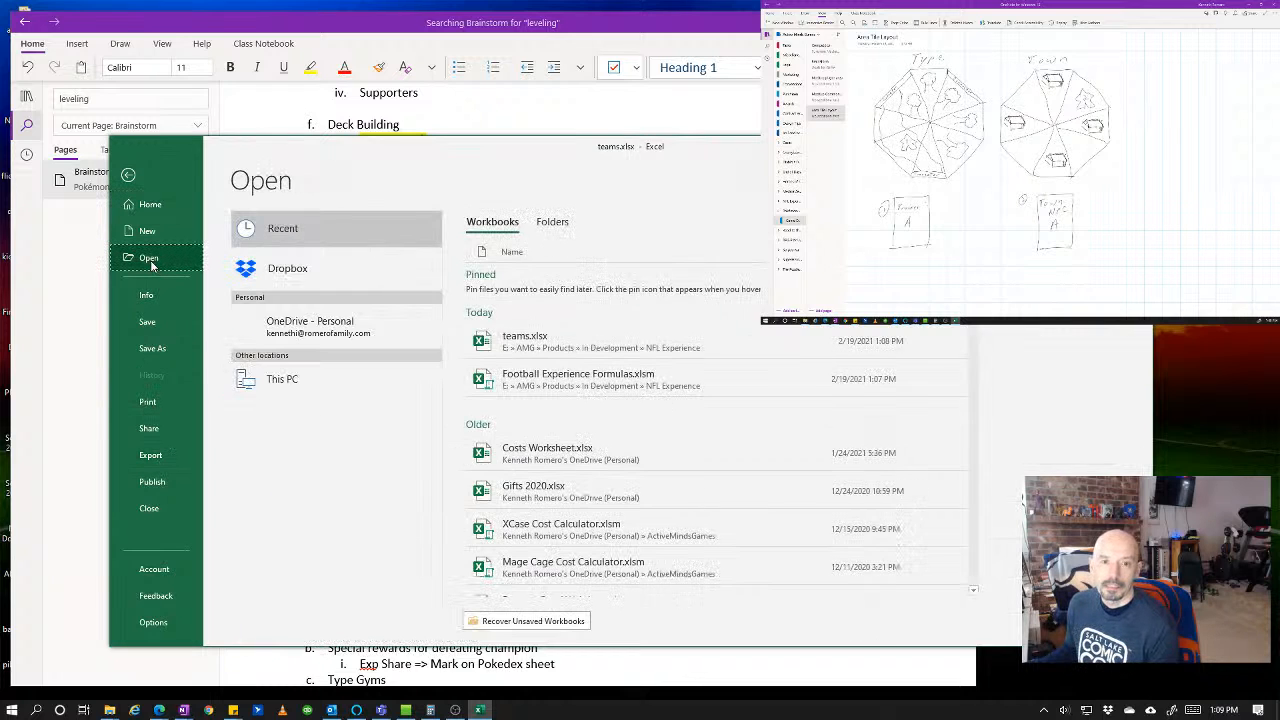
pyautogui.click(289, 378)
pyautogui.click(293, 380)
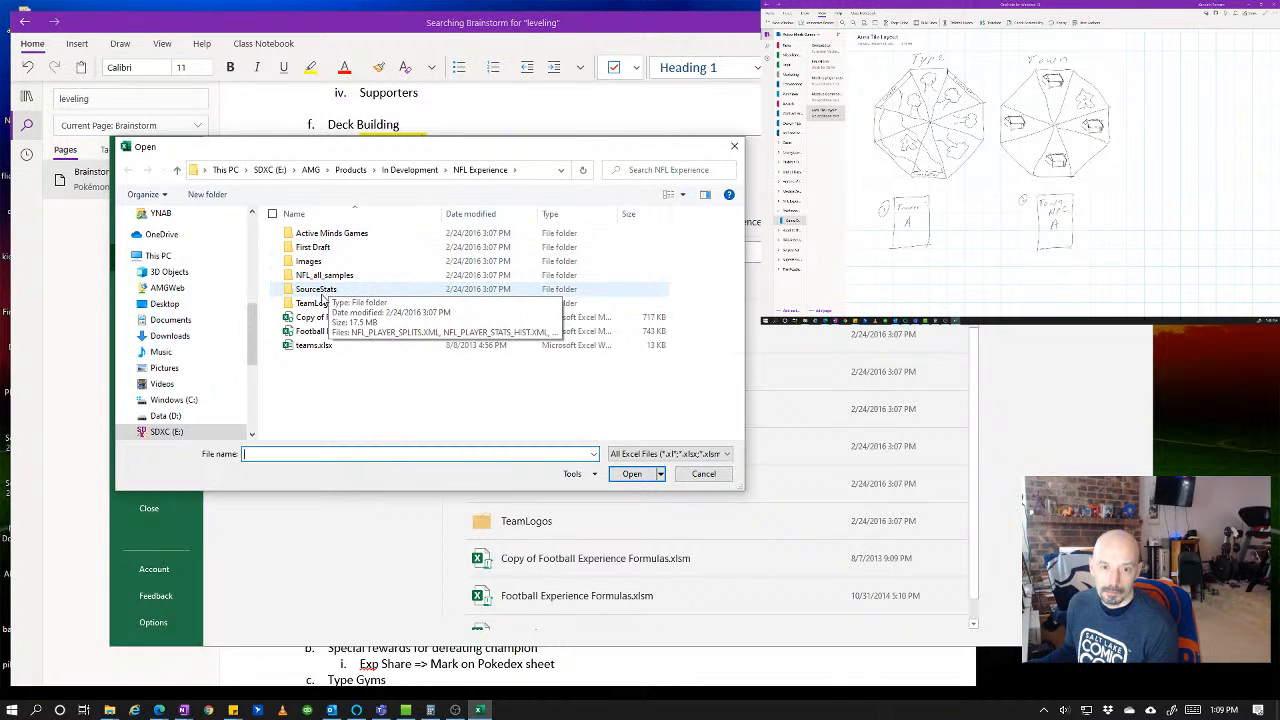
pyautogui.doubleClick(311, 250)
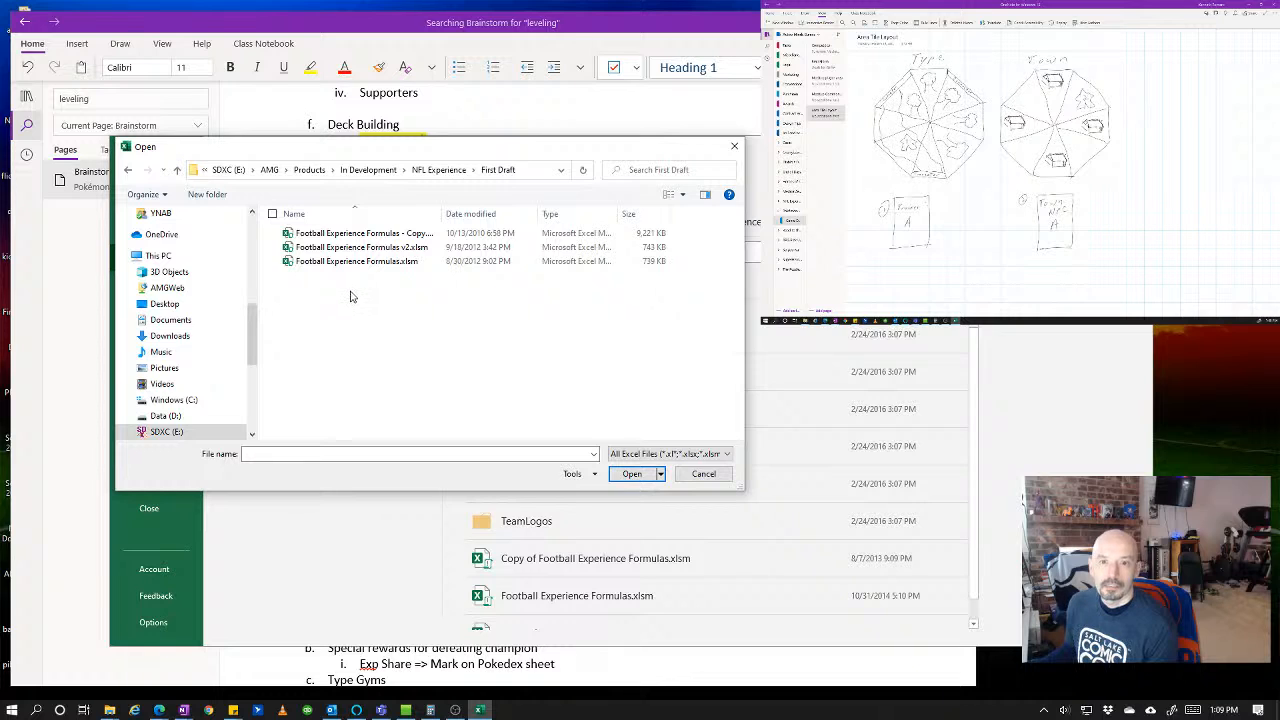
pyautogui.click(175, 172)
pyautogui.doubleClick(310, 234)
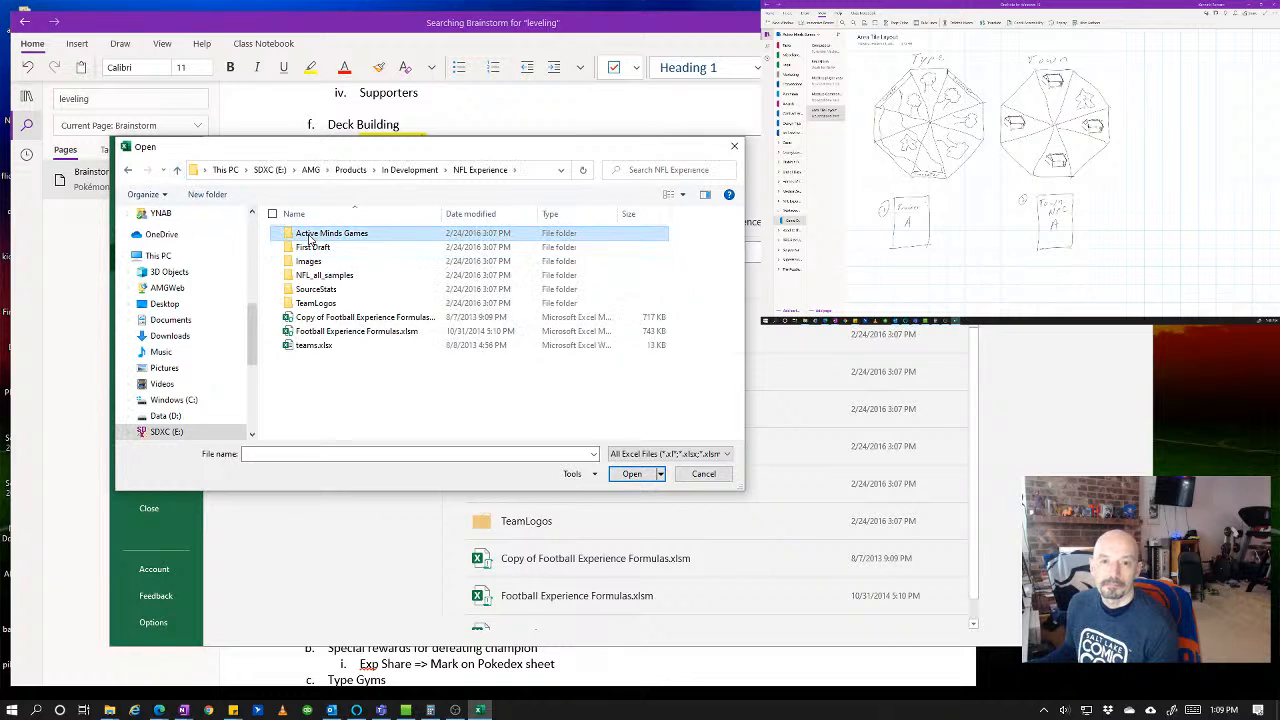
pyautogui.click(175, 172)
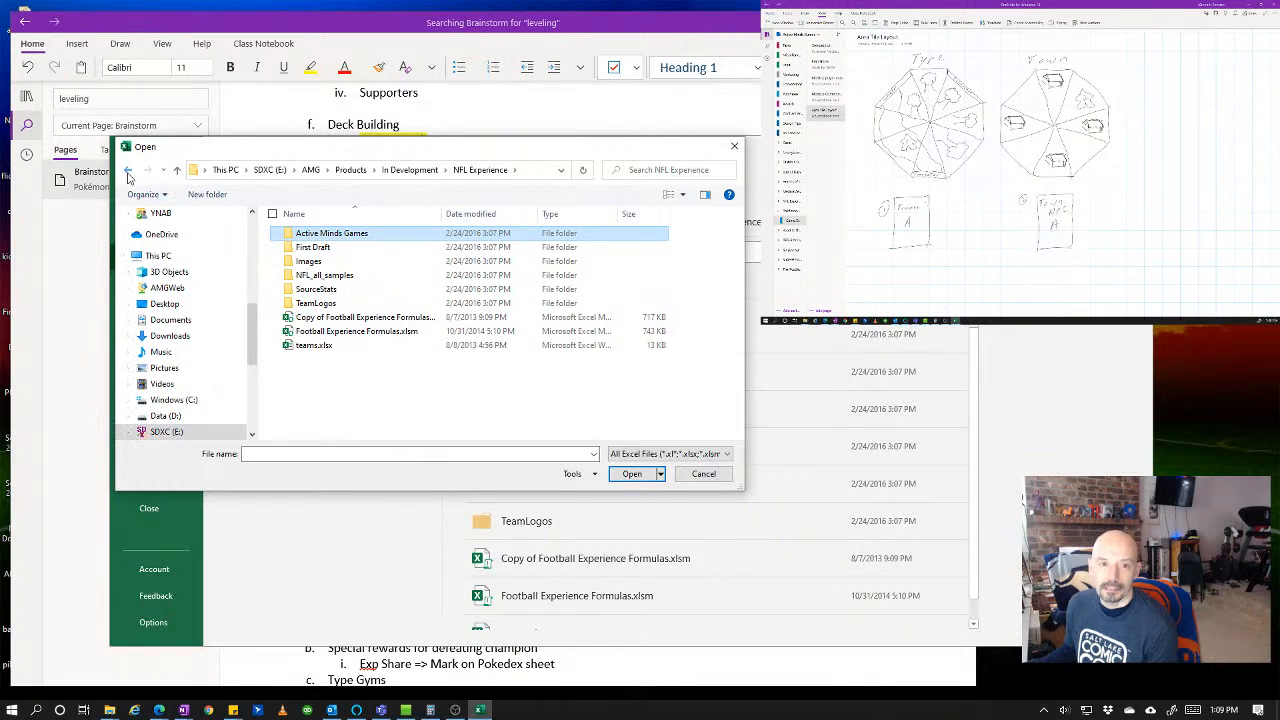
# - Check the GMF folder and the rest of In Development for other game workbooks, then go up to Products
pyautogui.click(174, 170)
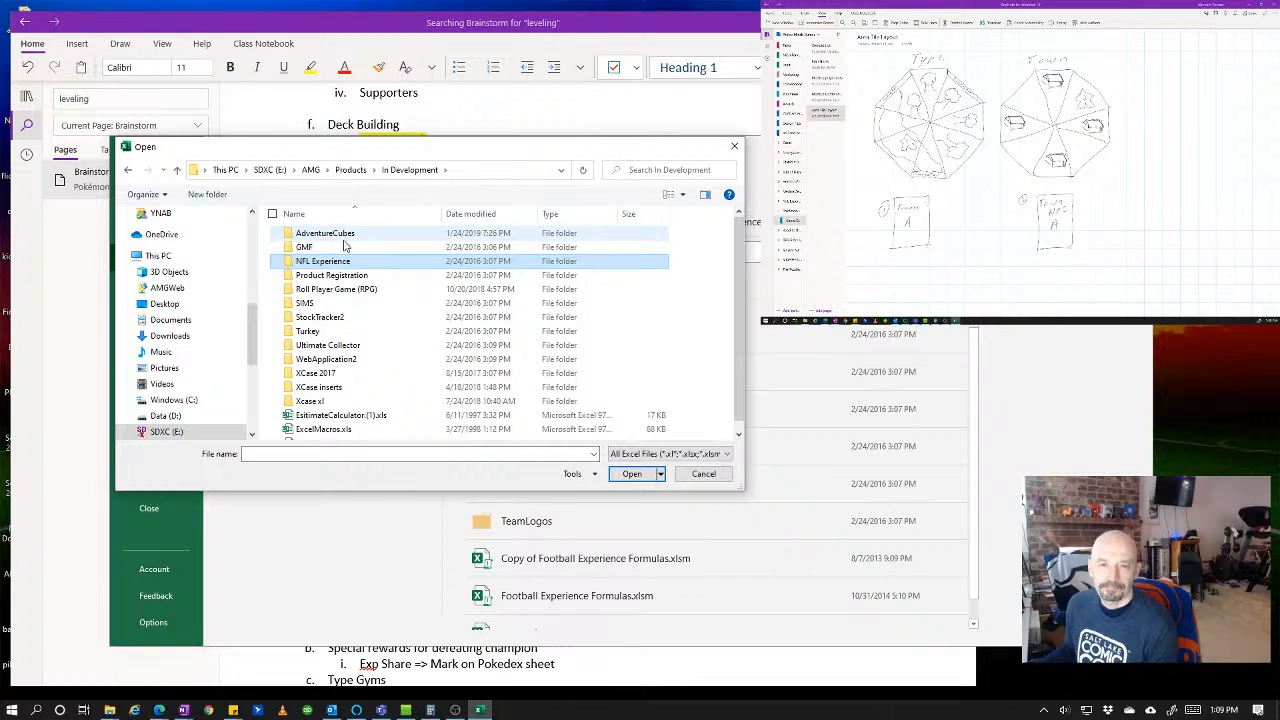
pyautogui.click(313, 248)
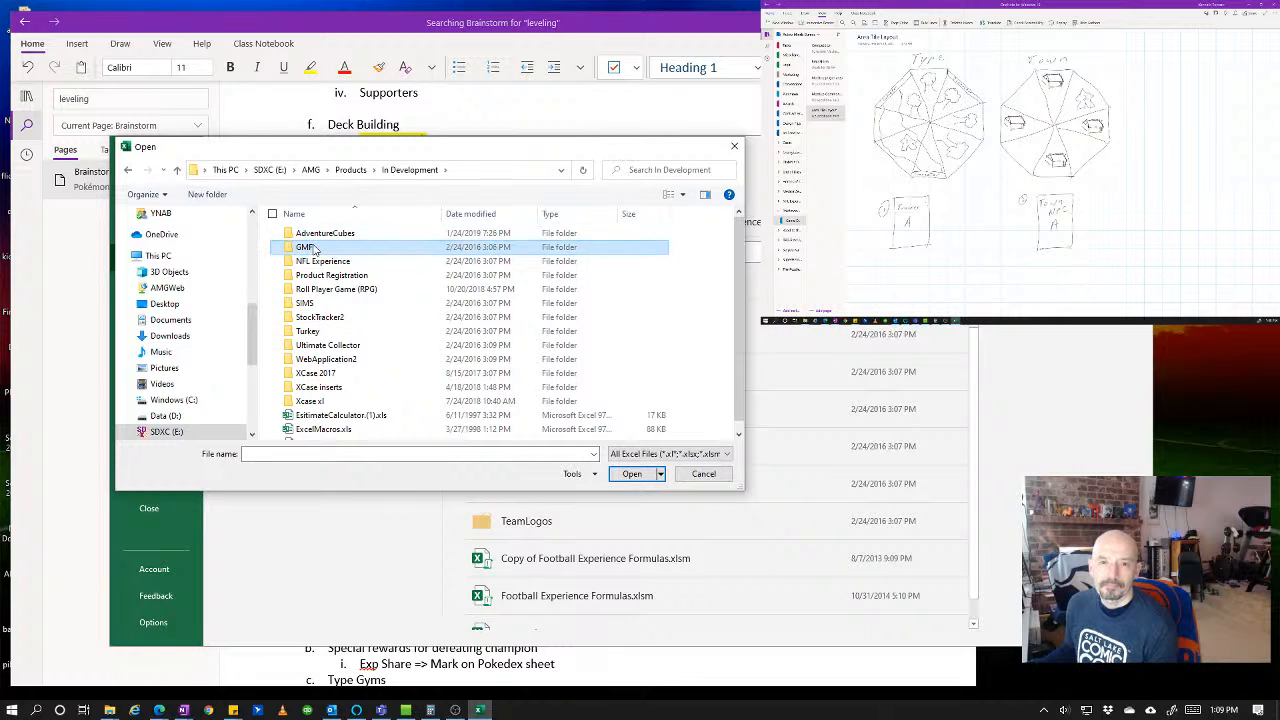
pyautogui.doubleClick(313, 248)
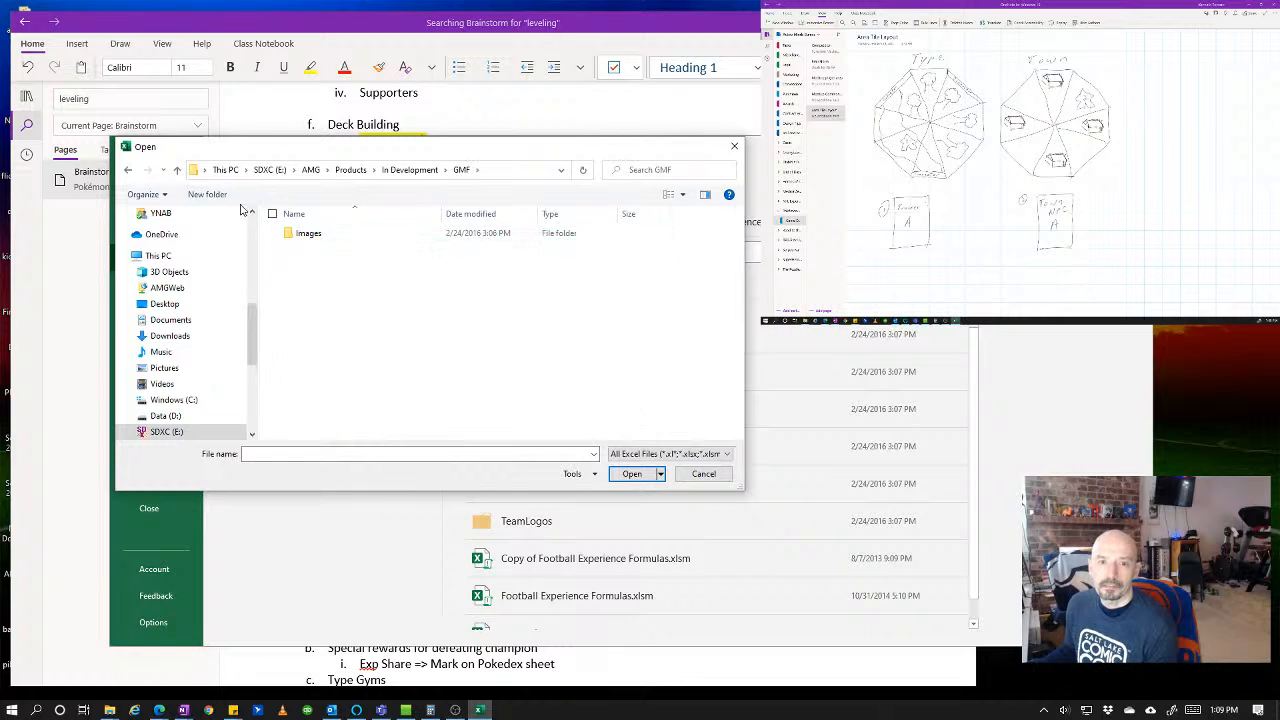
pyautogui.click(176, 170)
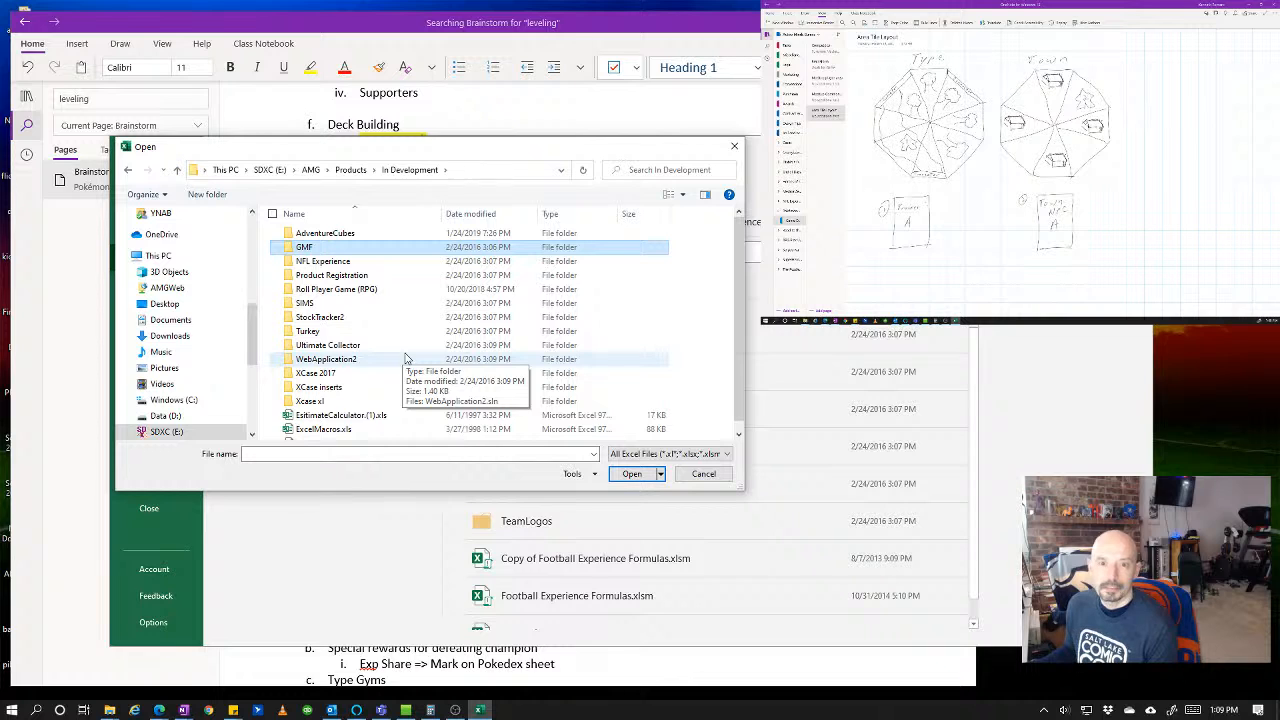
pyautogui.scroll(-1, 418, 322)
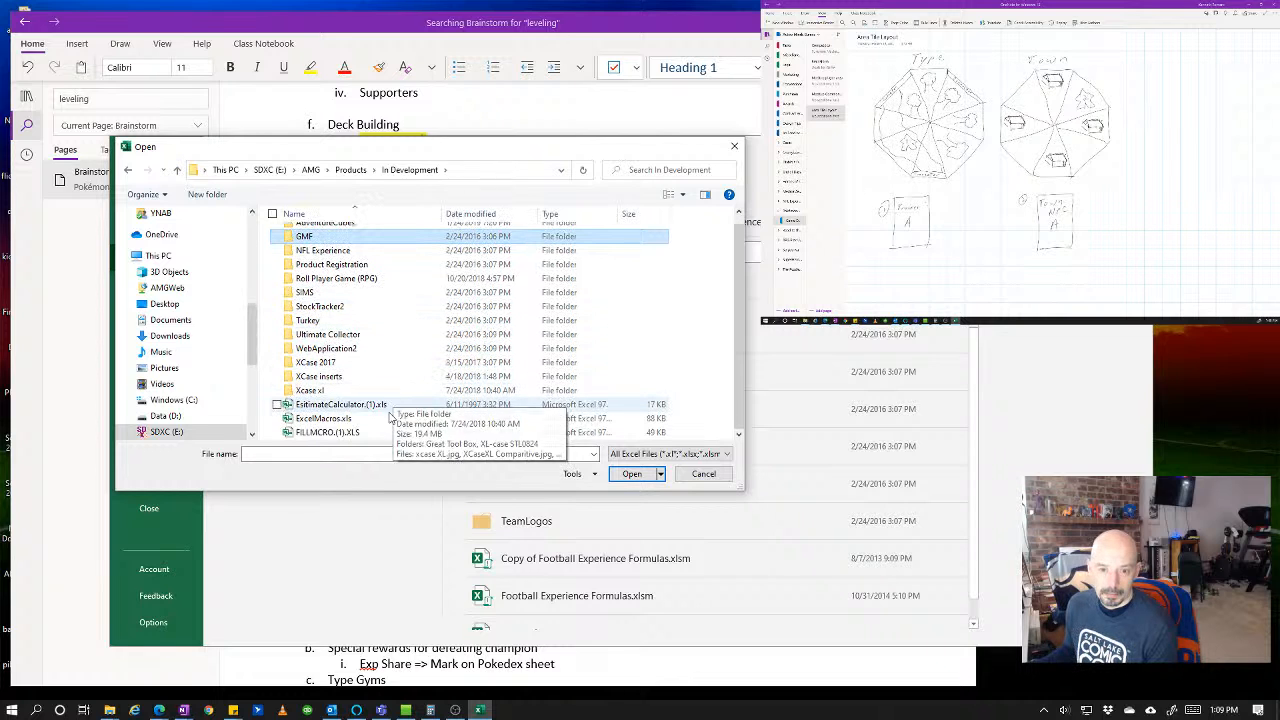
pyautogui.click(177, 171)
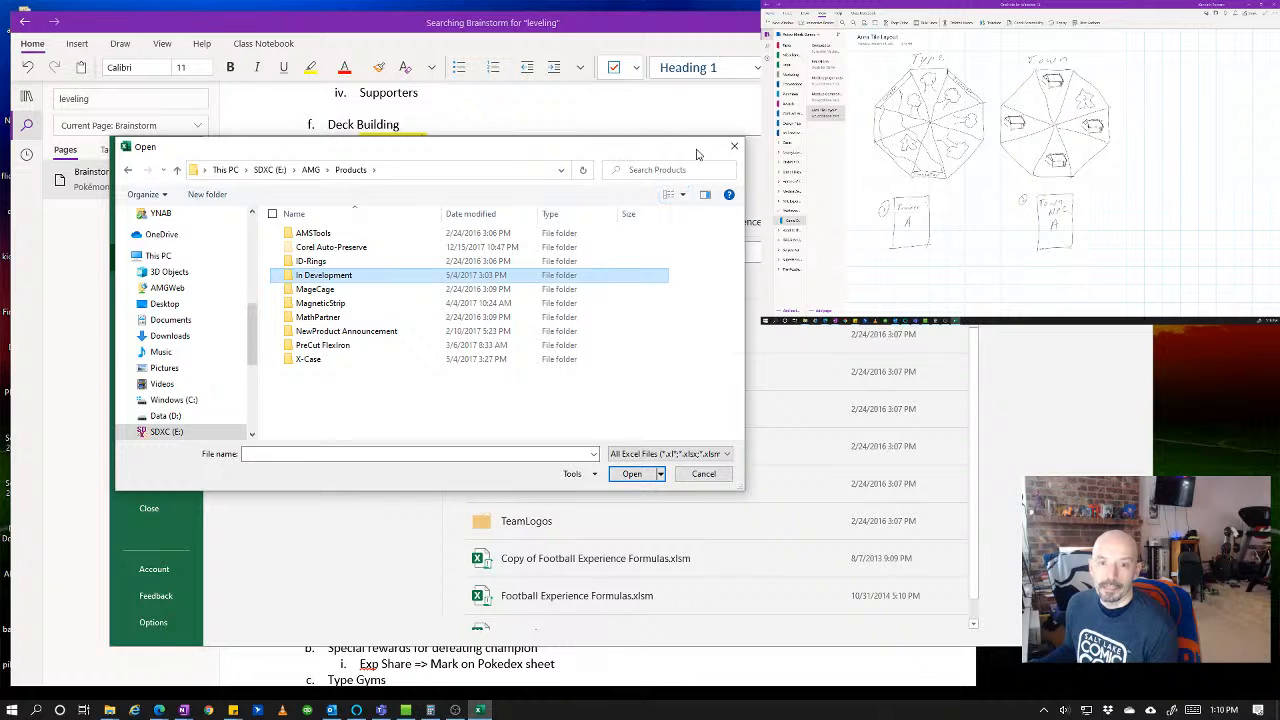
# - Close the file browser without opening anything and view the further team rosters in teams.xlsx
pyautogui.click(734, 147)
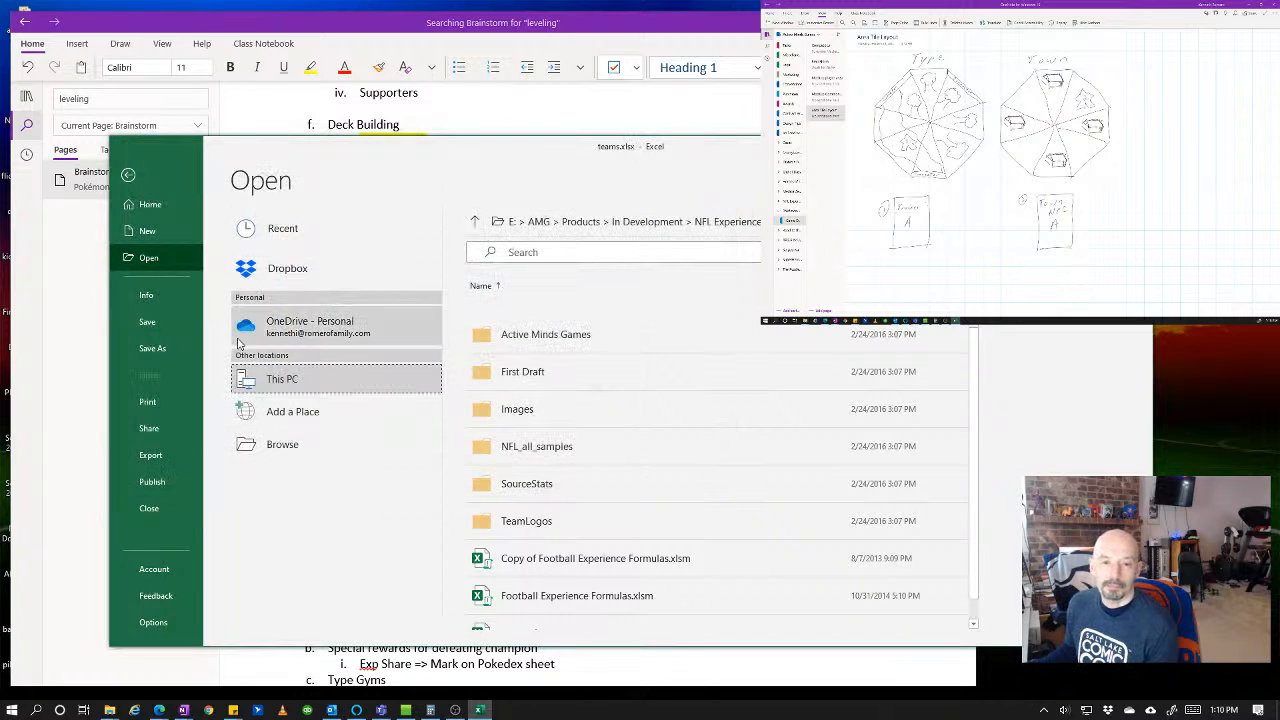
pyautogui.click(129, 176)
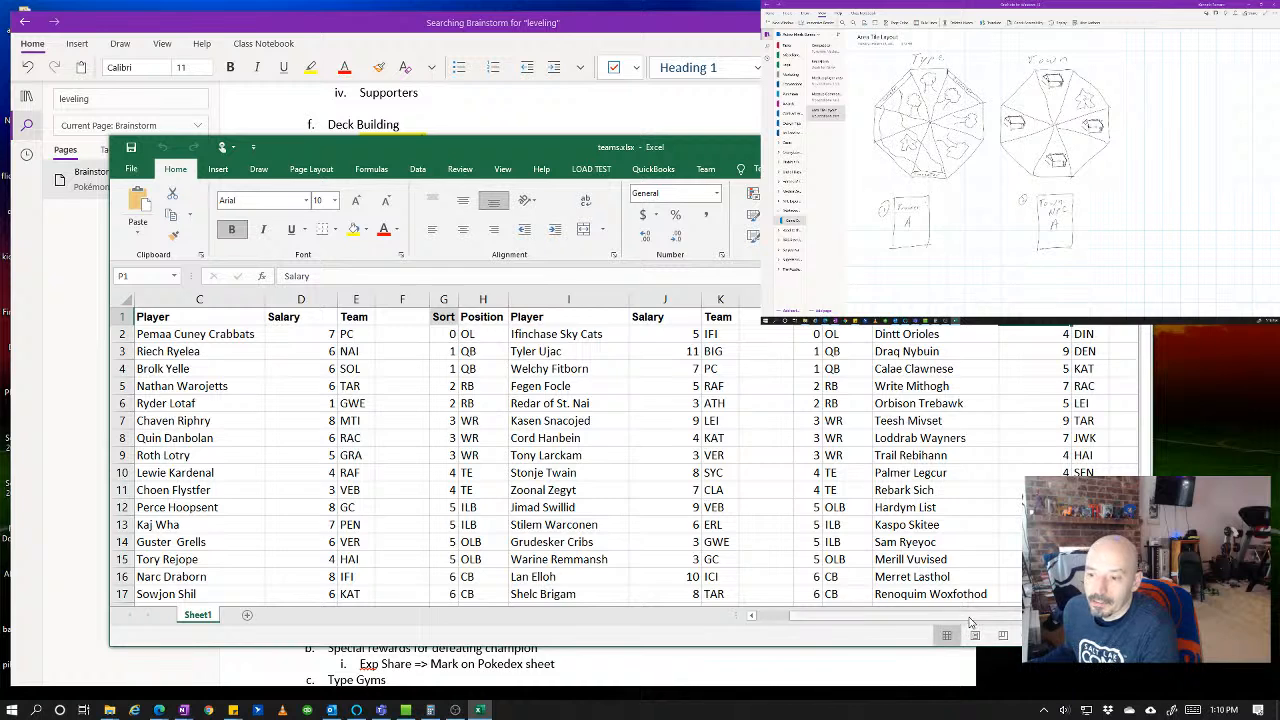
pyautogui.moveTo(866, 616); pyautogui.dragTo(962, 616)
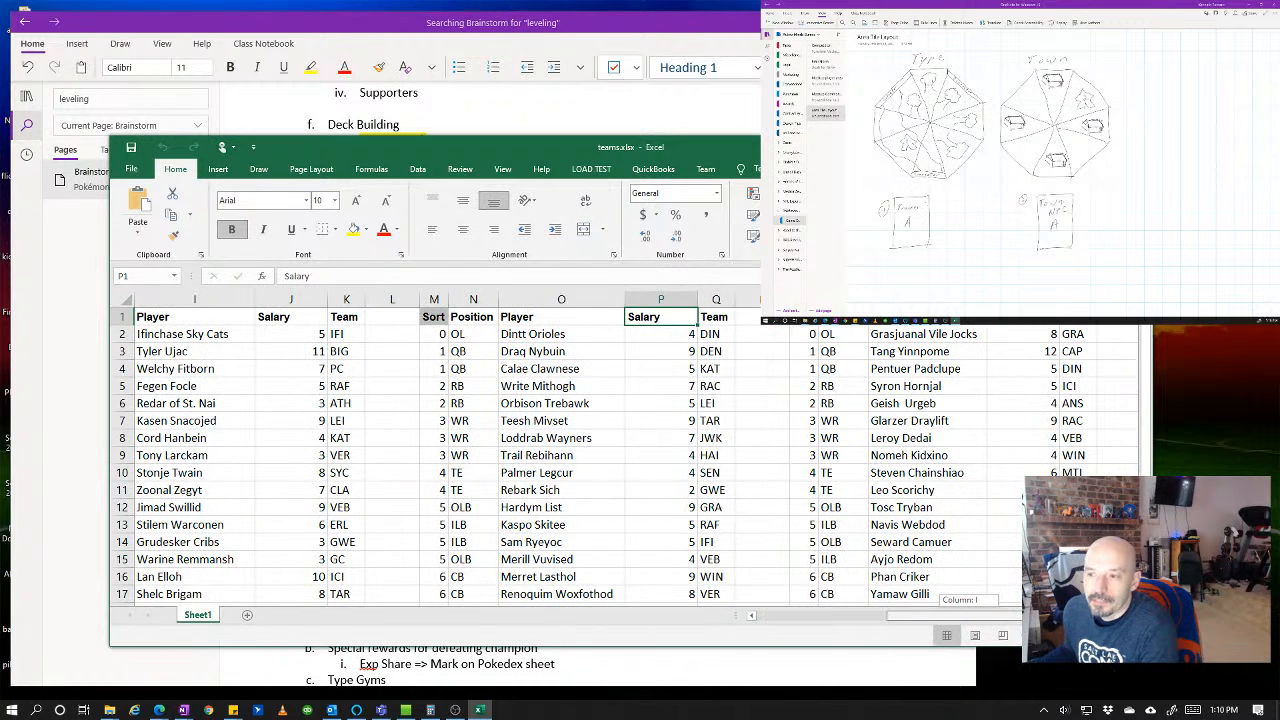
pyautogui.click(398, 338)
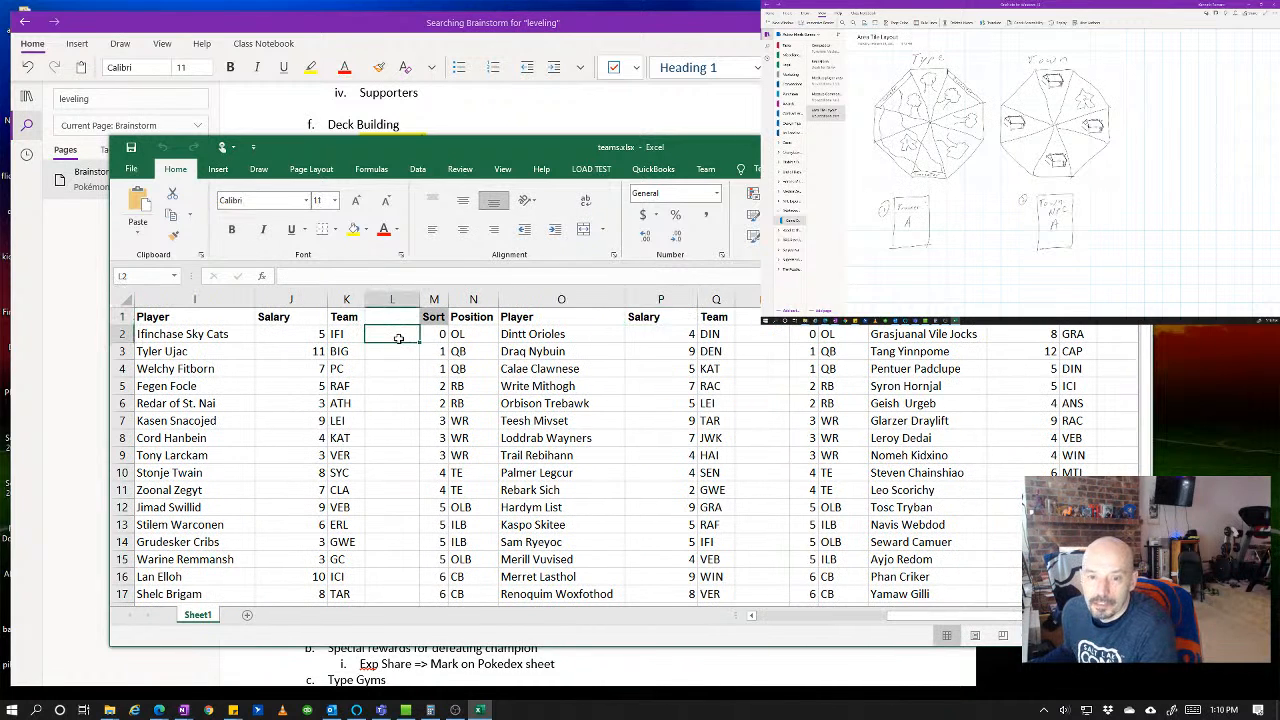
pyautogui.click(568, 350)
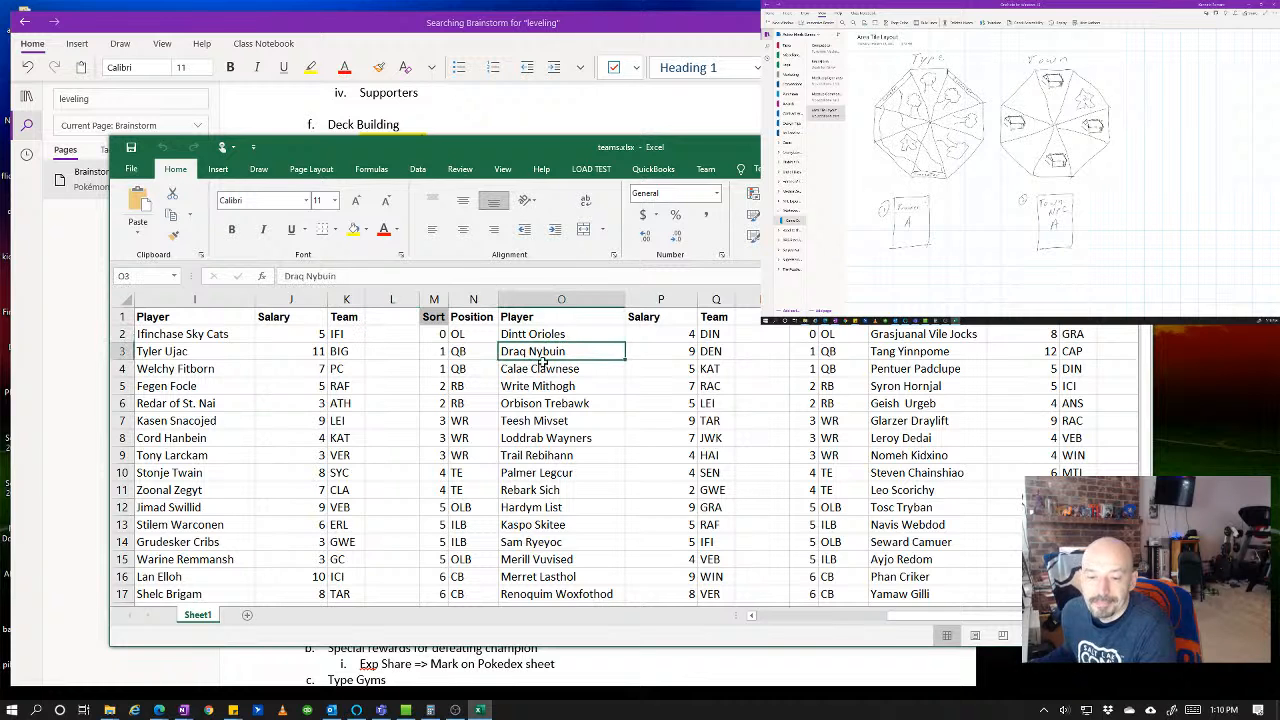
# - Start Publisher and bring up its dialog for opening an existing publication from this PC
pyautogui.click(12, 710)
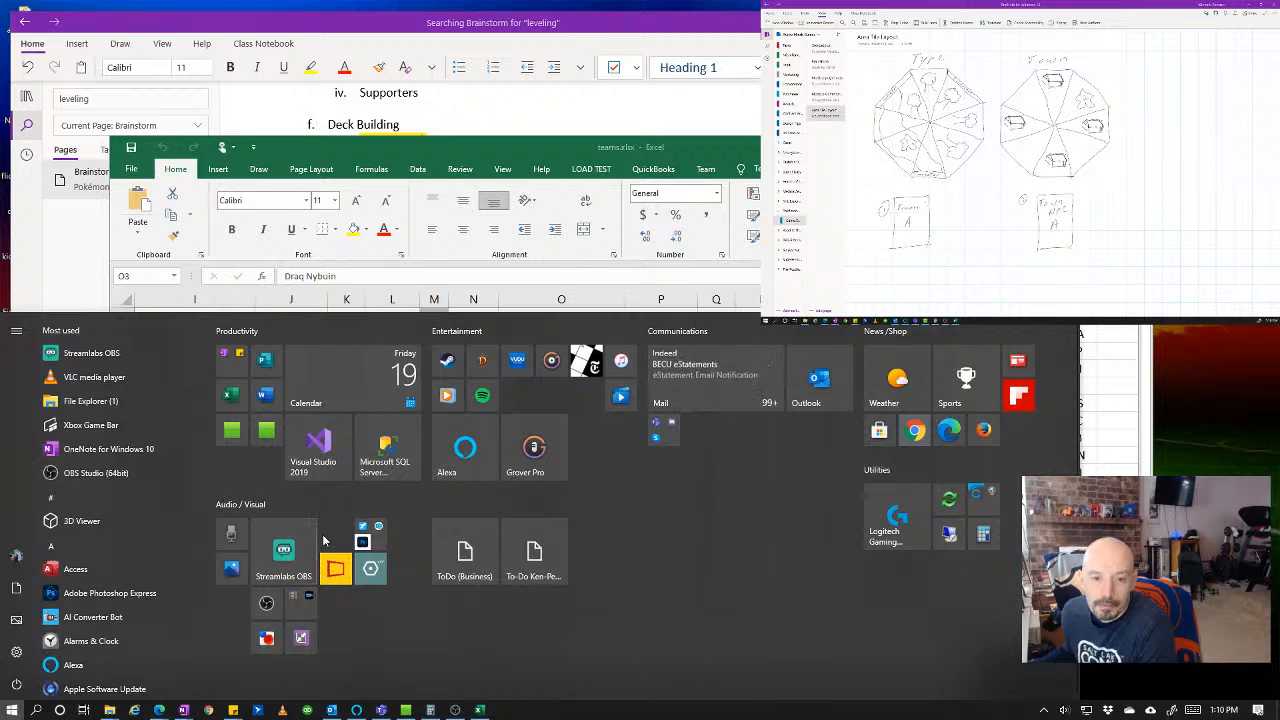
pyautogui.click(278, 355)
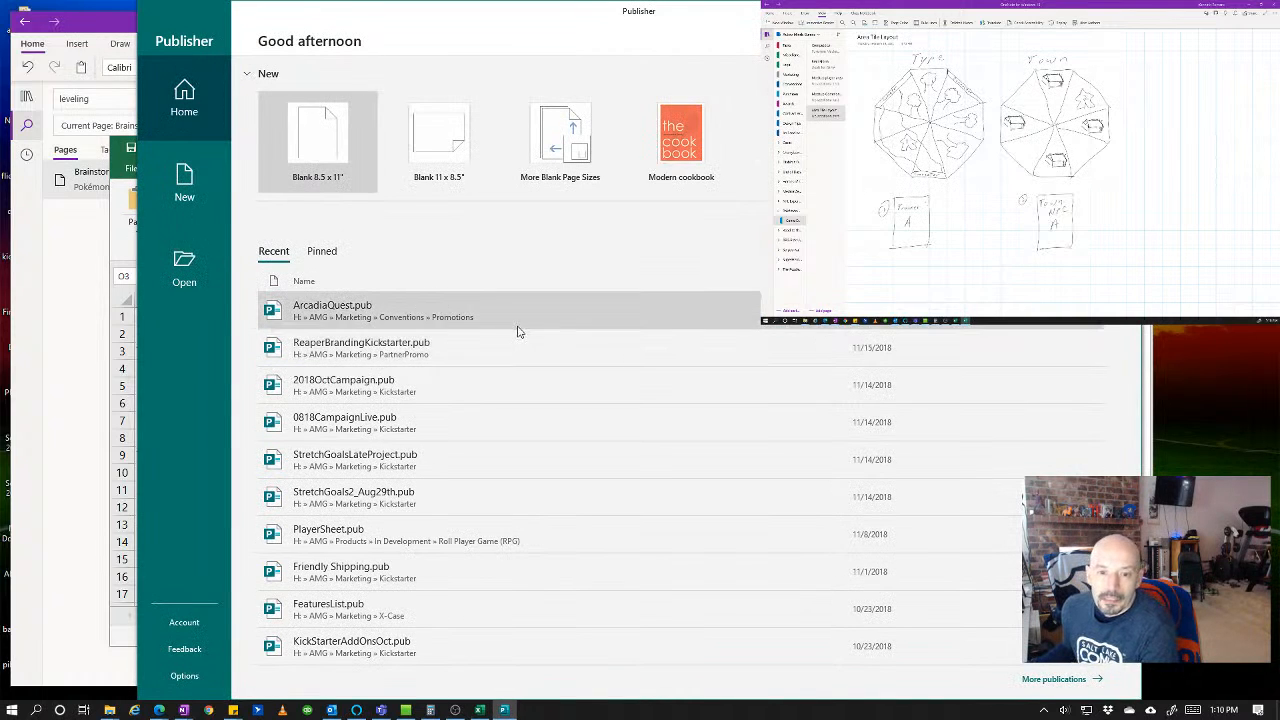
pyautogui.click(180, 264)
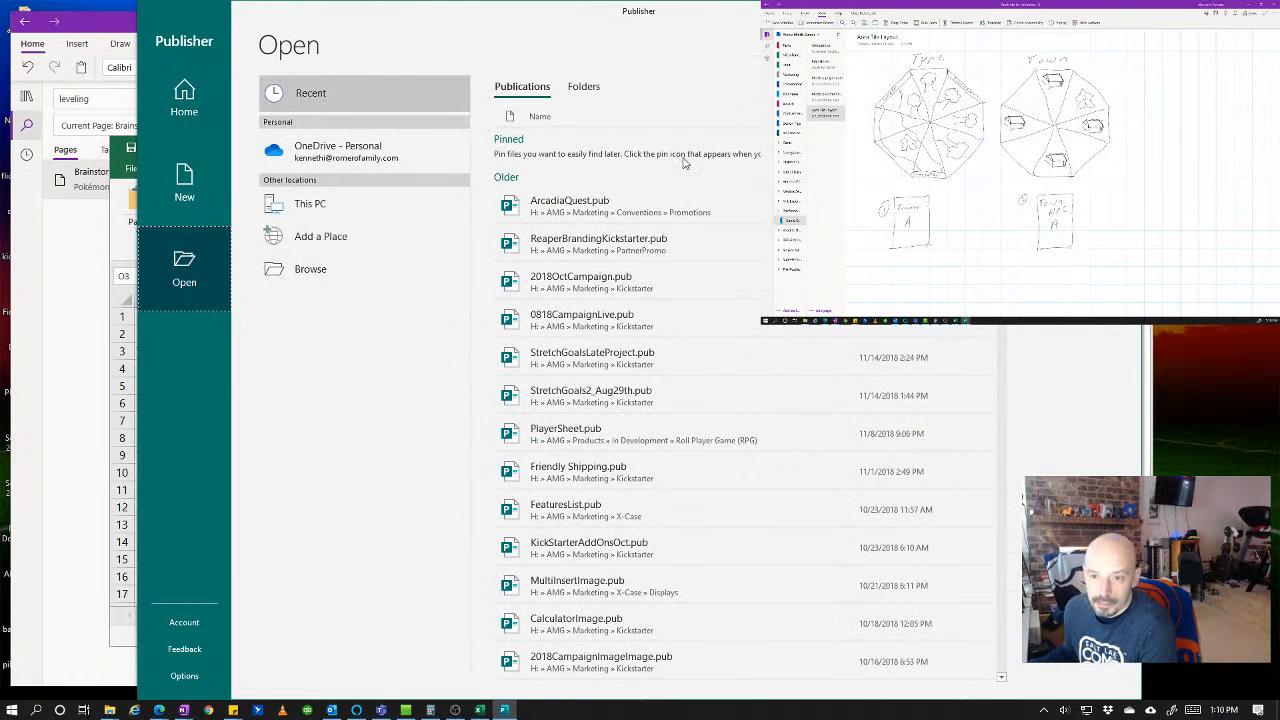
pyautogui.click(316, 205)
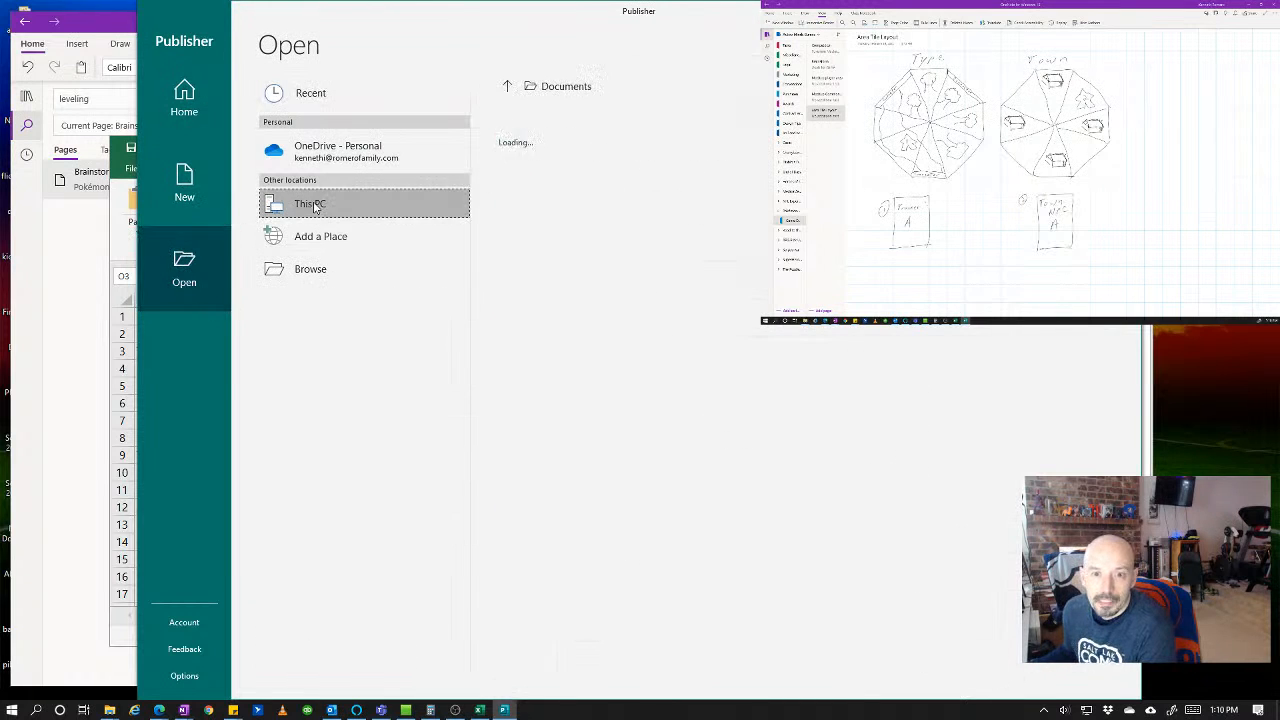
pyautogui.doubleClick(318, 206)
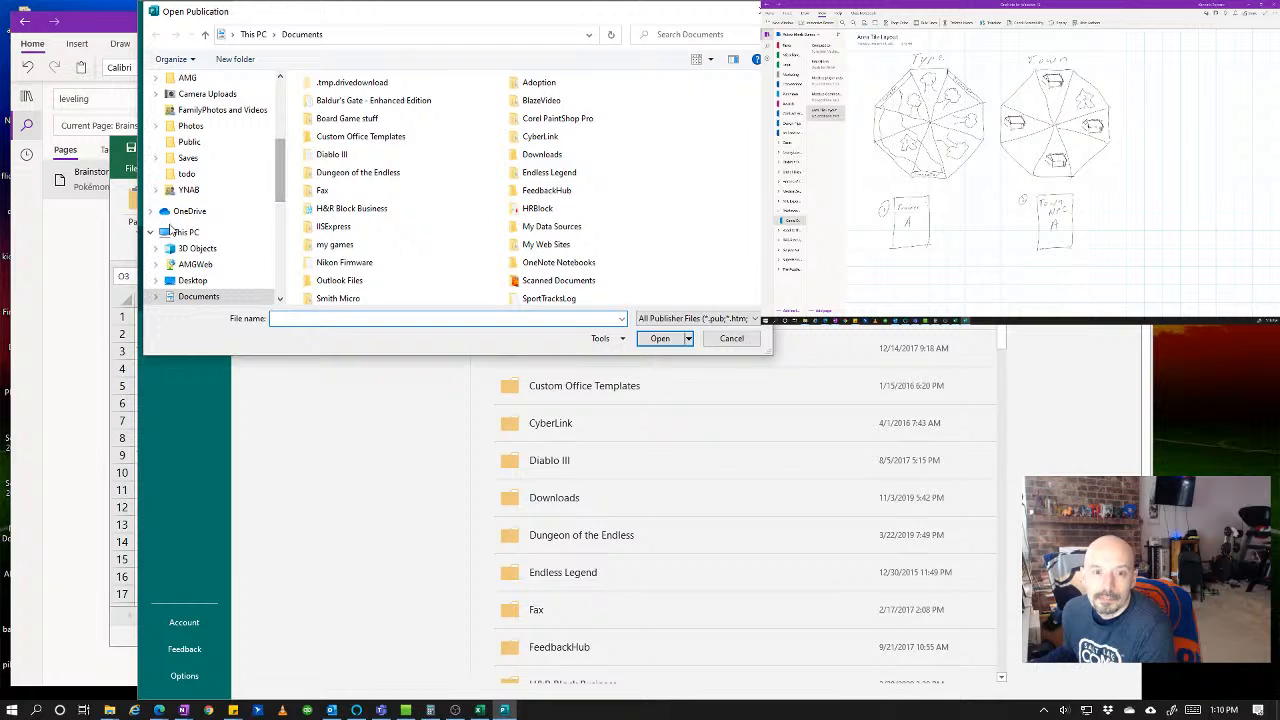
# - Go to the NFL Experience folder on the SDXC (E:) drive, under AMG, Products, In Development
pyautogui.scroll(-3, 180, 290)
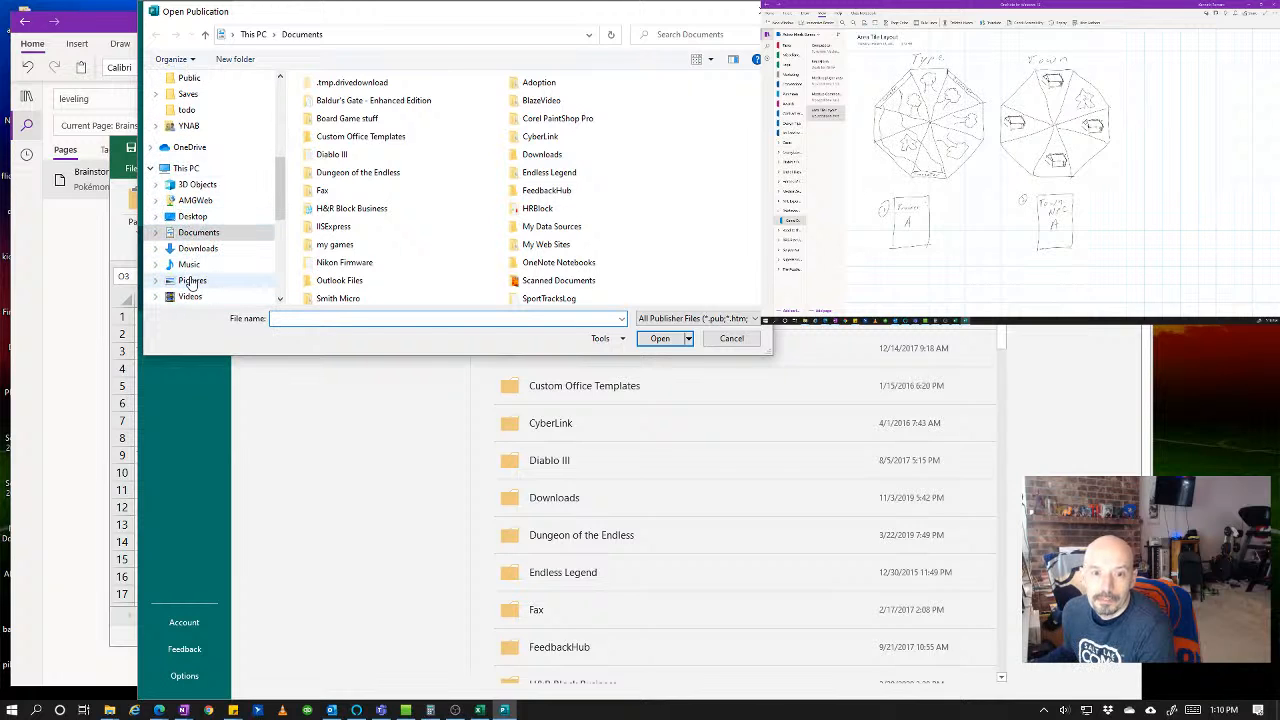
pyautogui.scroll(-1, 190, 283)
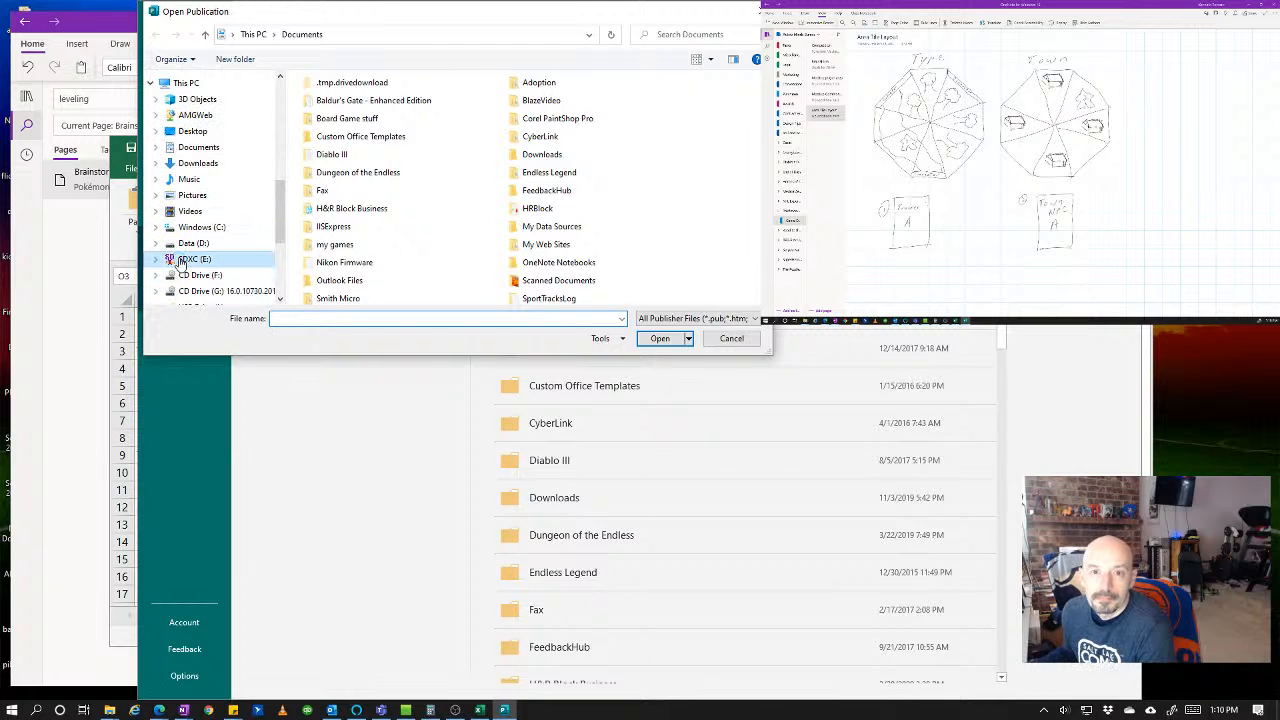
pyautogui.click(181, 261)
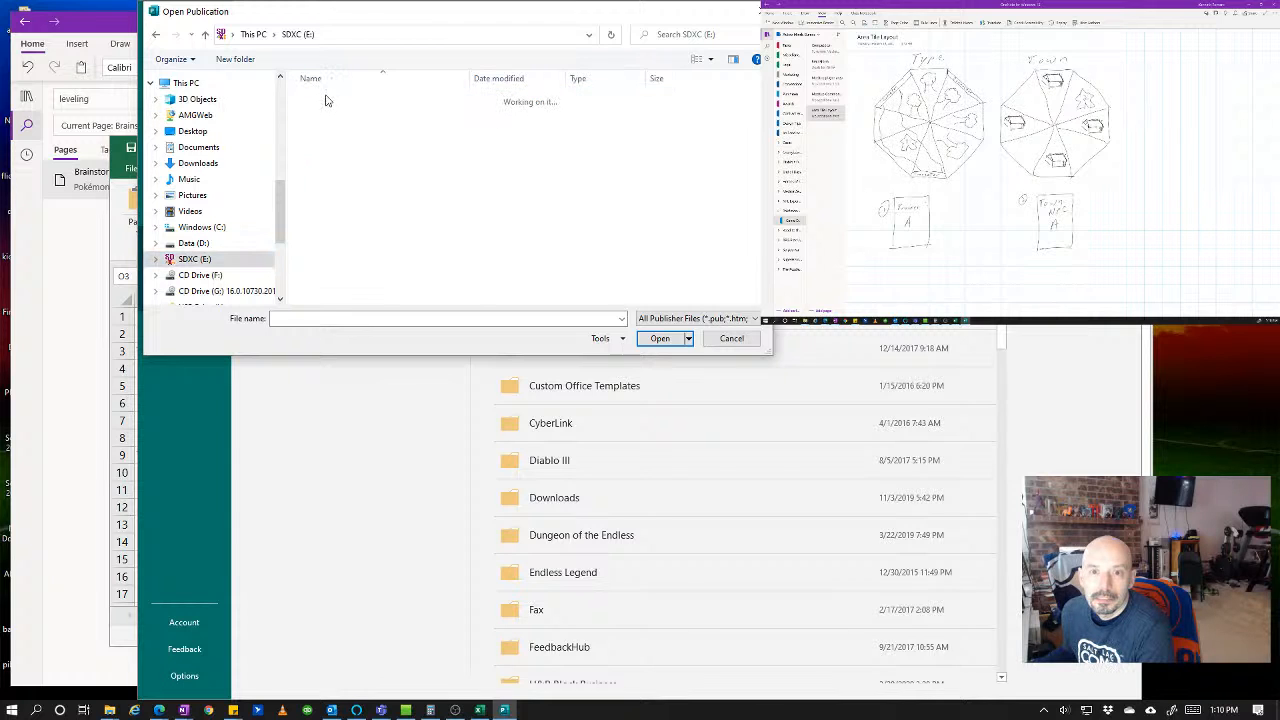
pyautogui.doubleClick(325, 100)
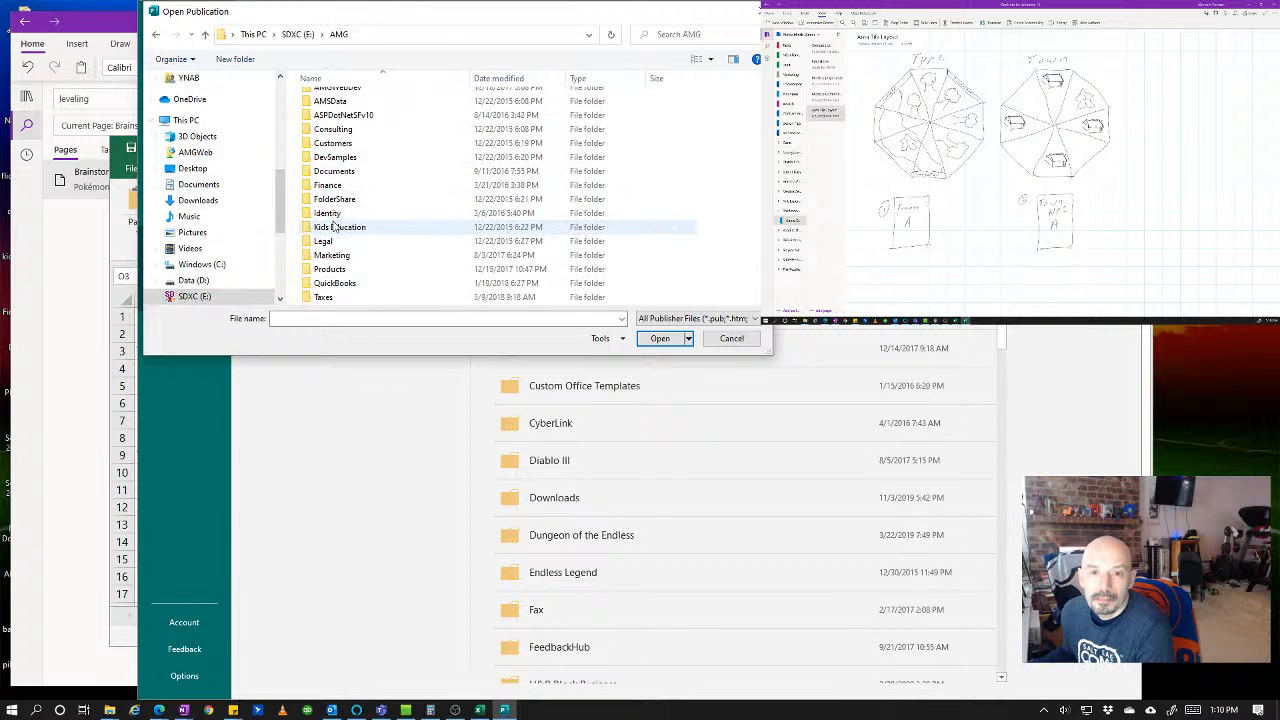
pyautogui.doubleClick(333, 271)
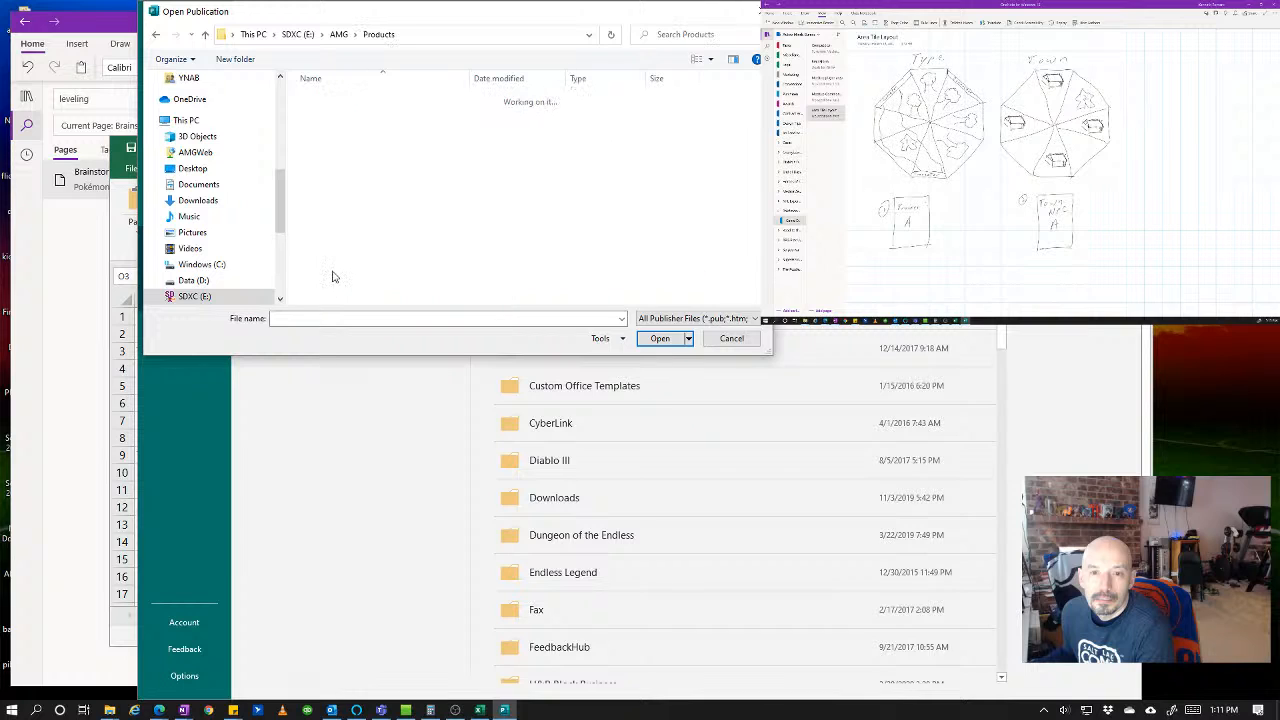
pyautogui.doubleClick(339, 140)
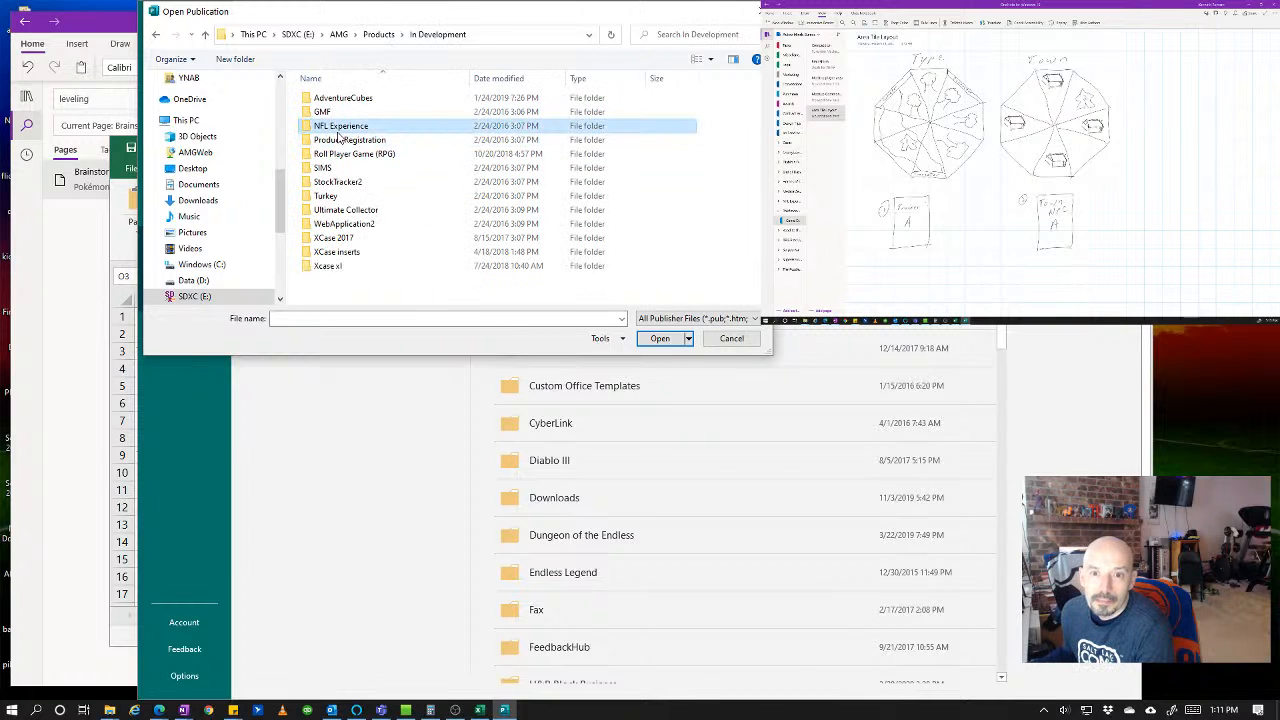
pyautogui.doubleClick(338, 127)
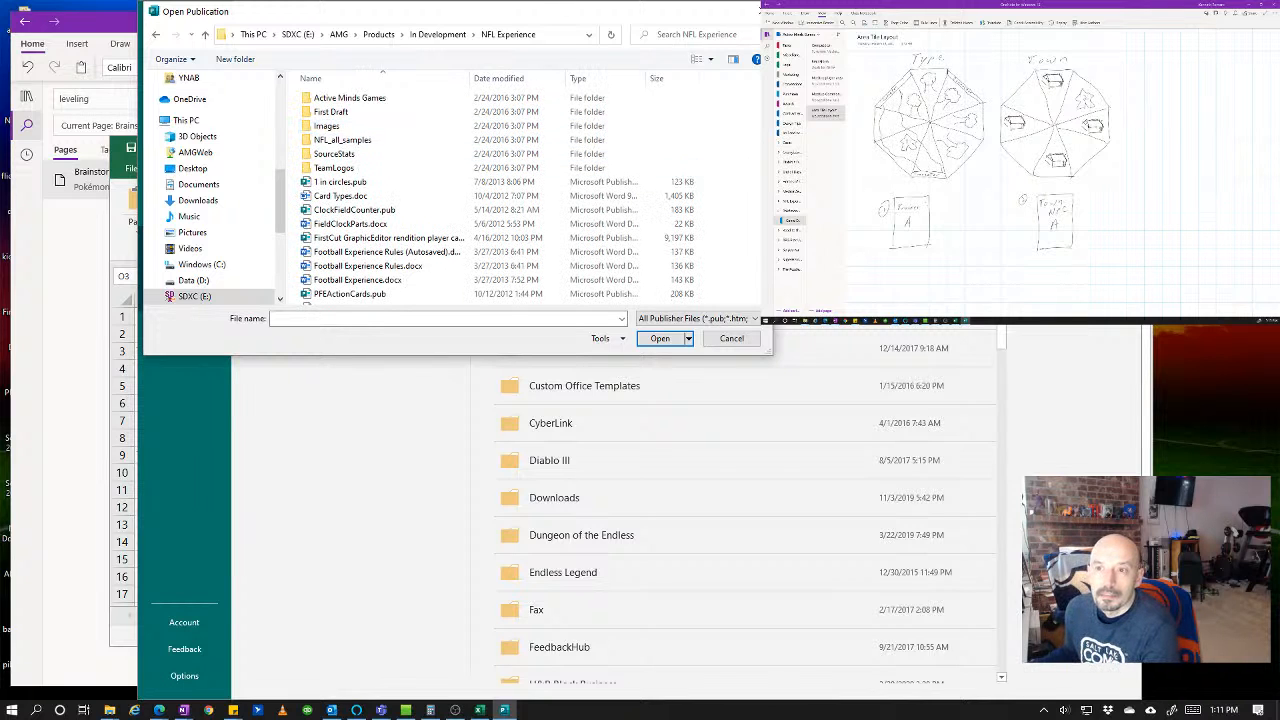
# - Widen the file list to read the full file names and open PlayerCards(OL).pub
pyautogui.moveTo(772, 200); pyautogui.dragTo(983, 200)
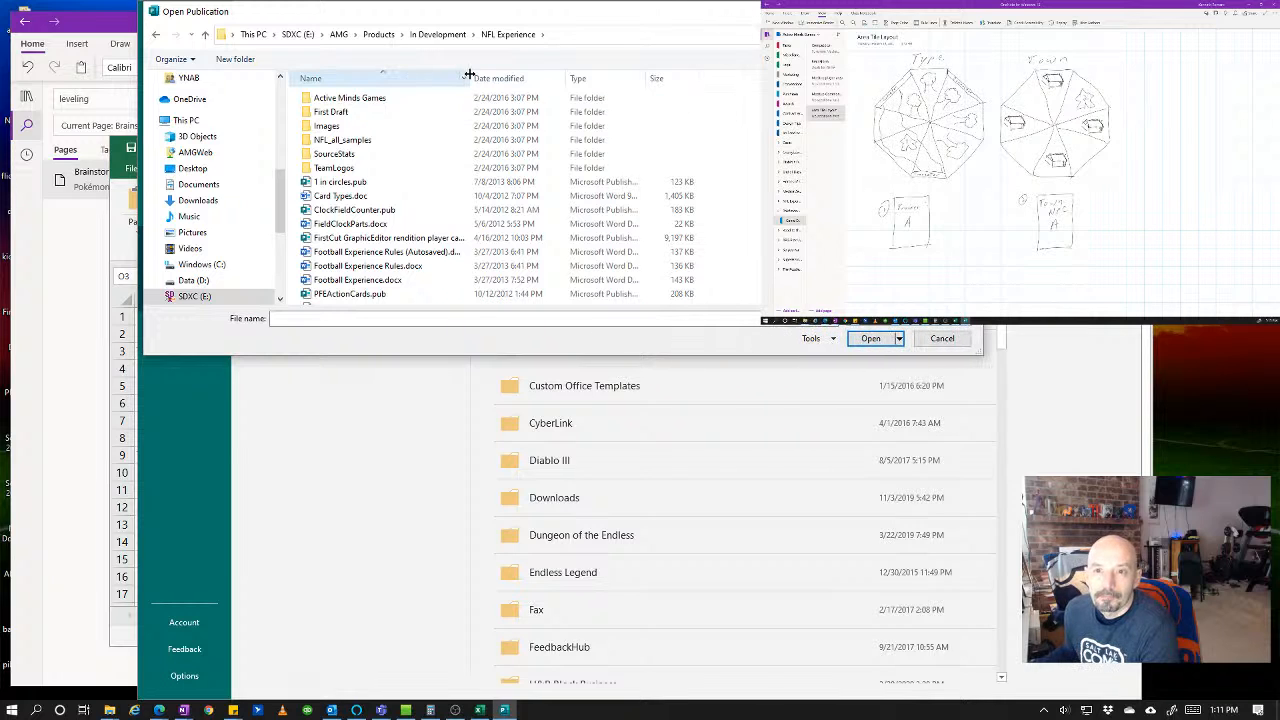
pyautogui.moveTo(467, 78); pyautogui.dragTo(527, 74)
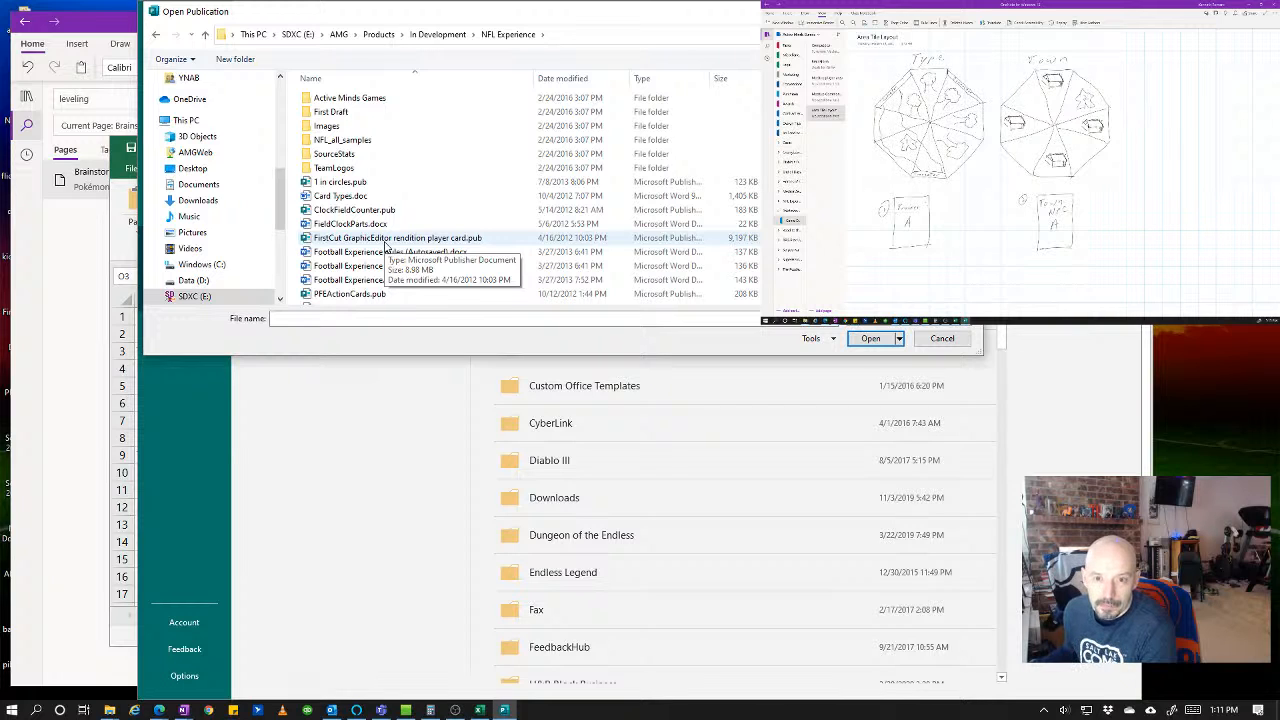
pyautogui.scroll(-2, 385, 244)
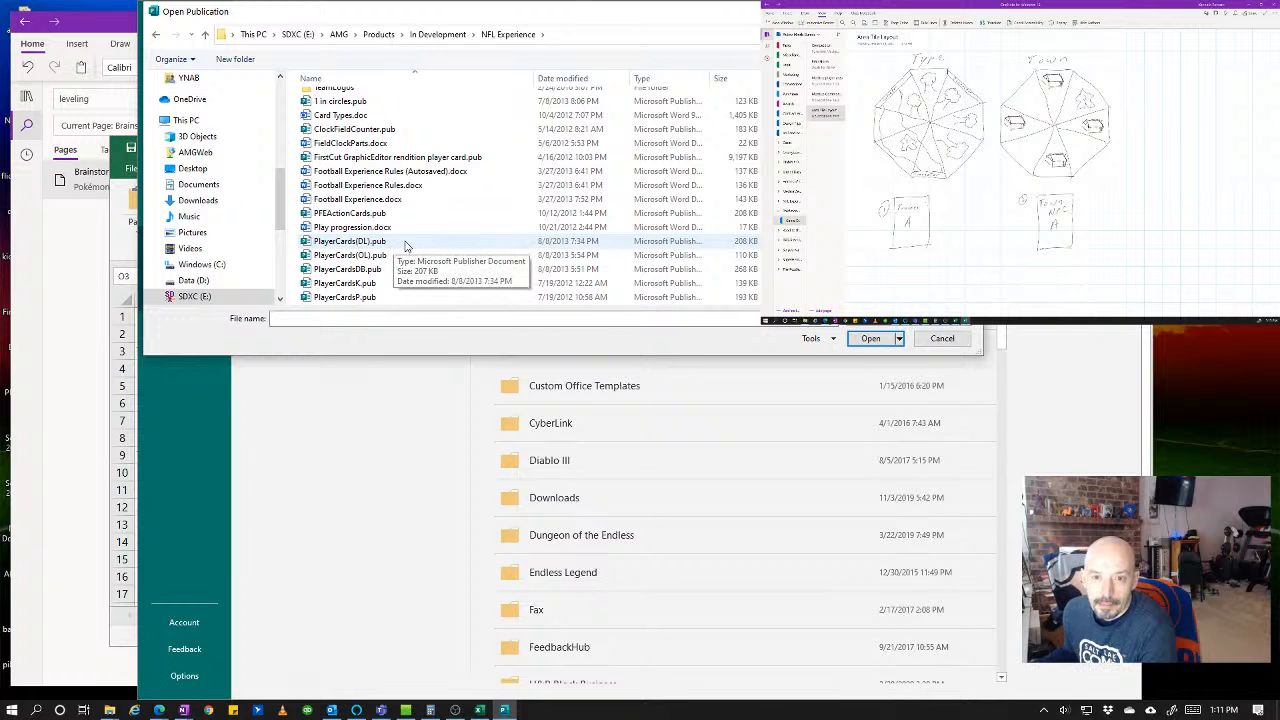
pyautogui.scroll(-2, 420, 233)
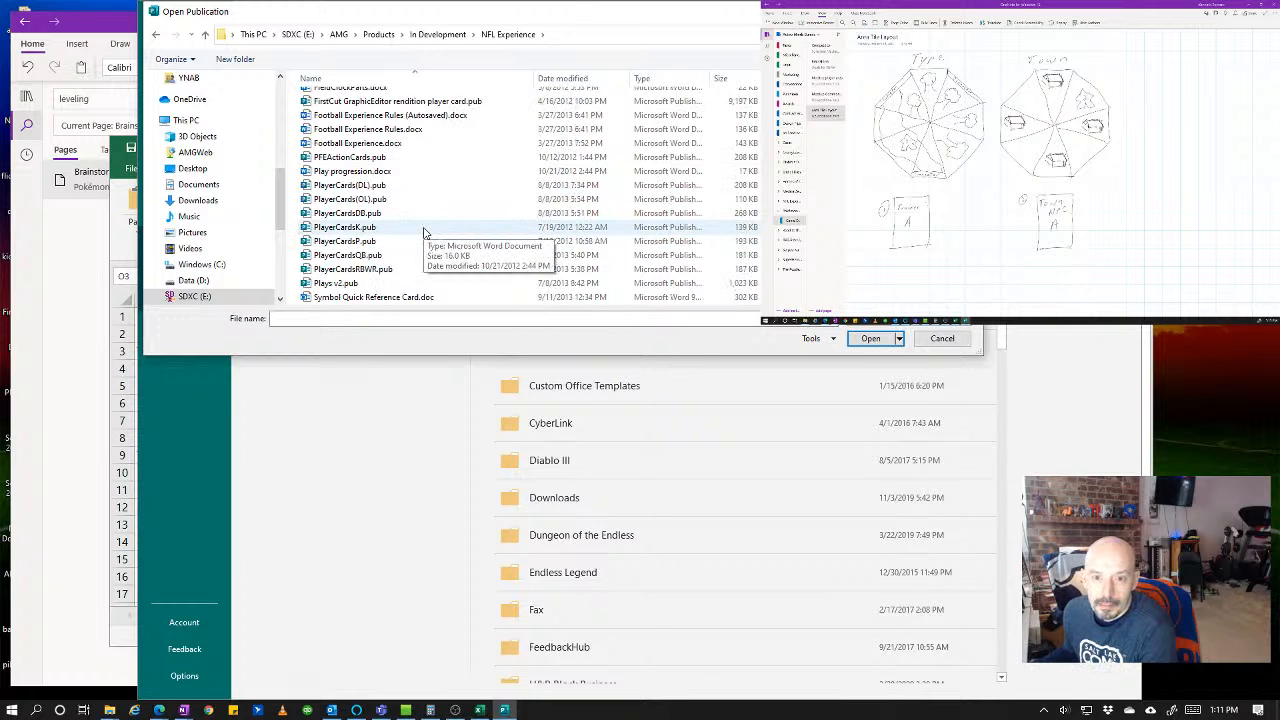
pyautogui.scroll(3, 423, 235)
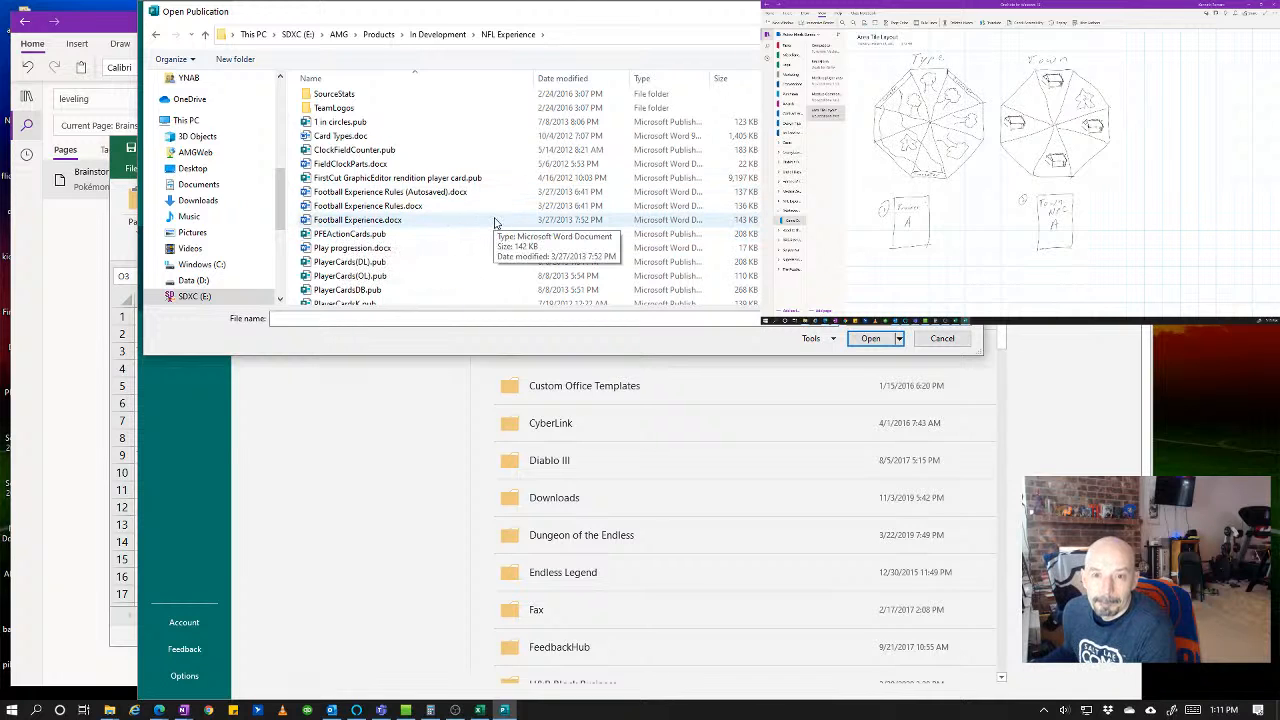
pyautogui.doubleClick(350, 276)
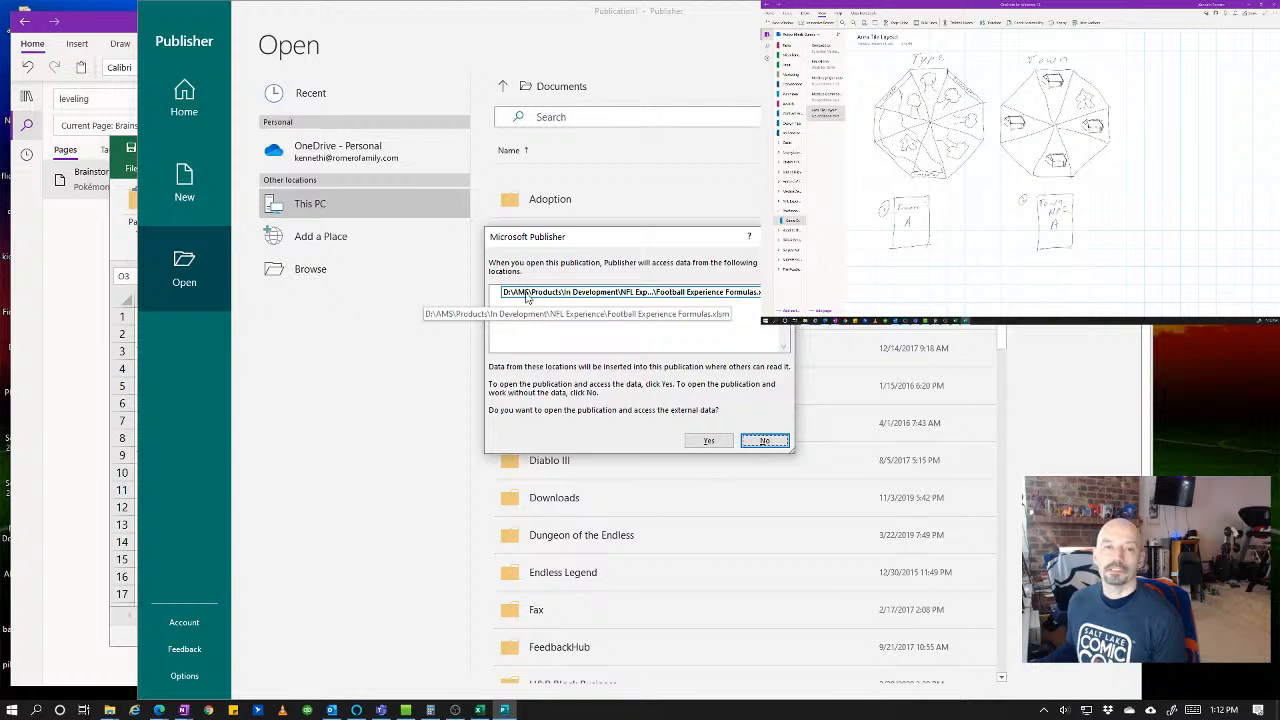
# - Switch to Excel and open the recent workbook Football Experience Formulas.xlsm
pyautogui.click(105, 239)
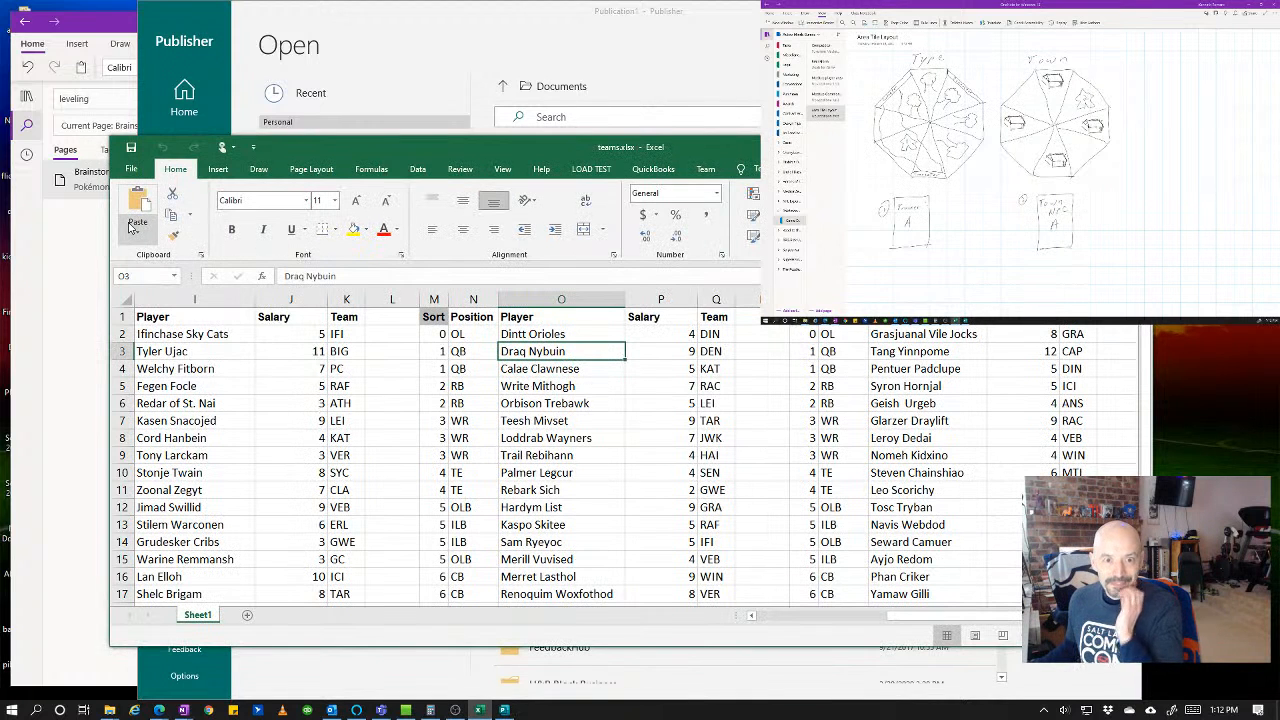
pyautogui.click(132, 169)
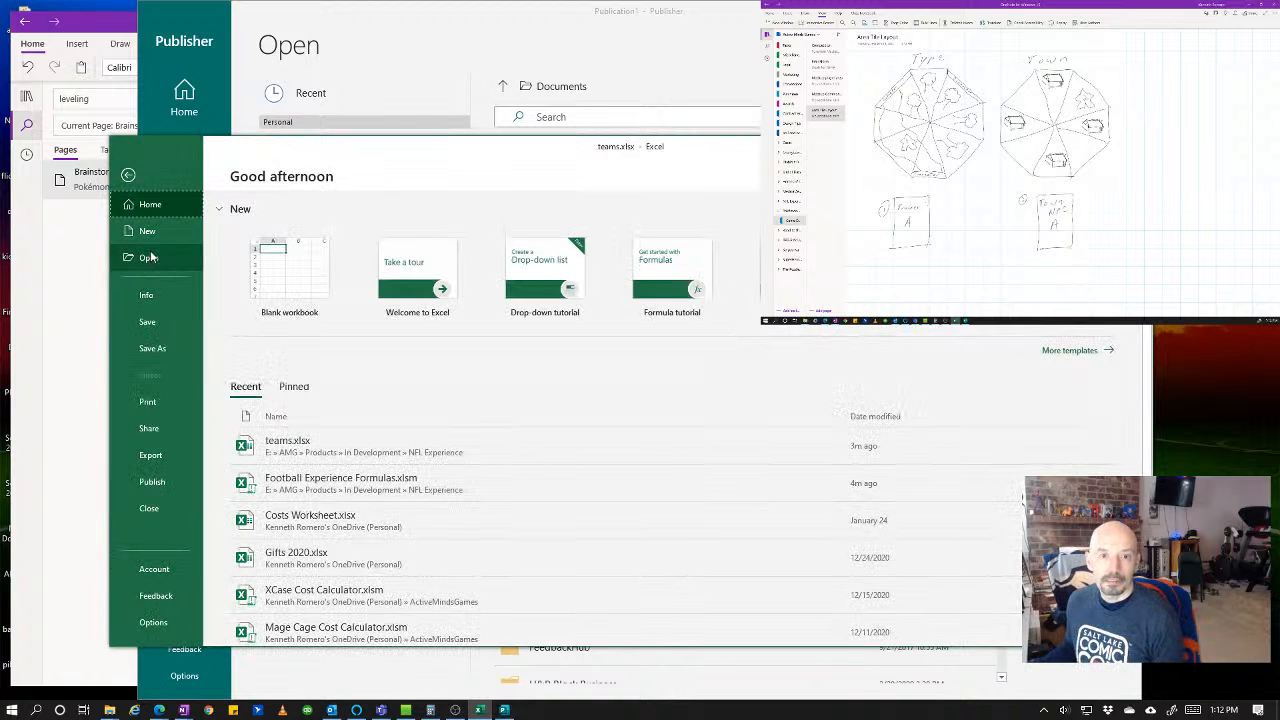
pyautogui.click(131, 175)
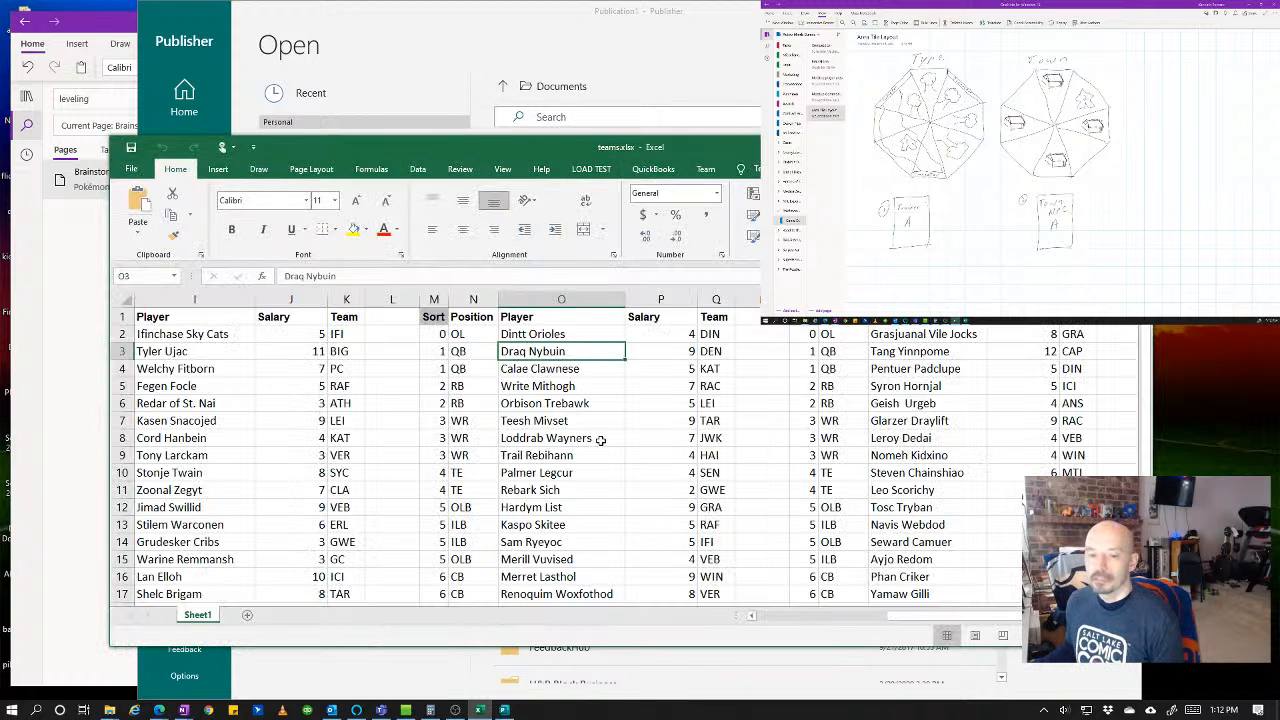
pyautogui.moveTo(477, 712)
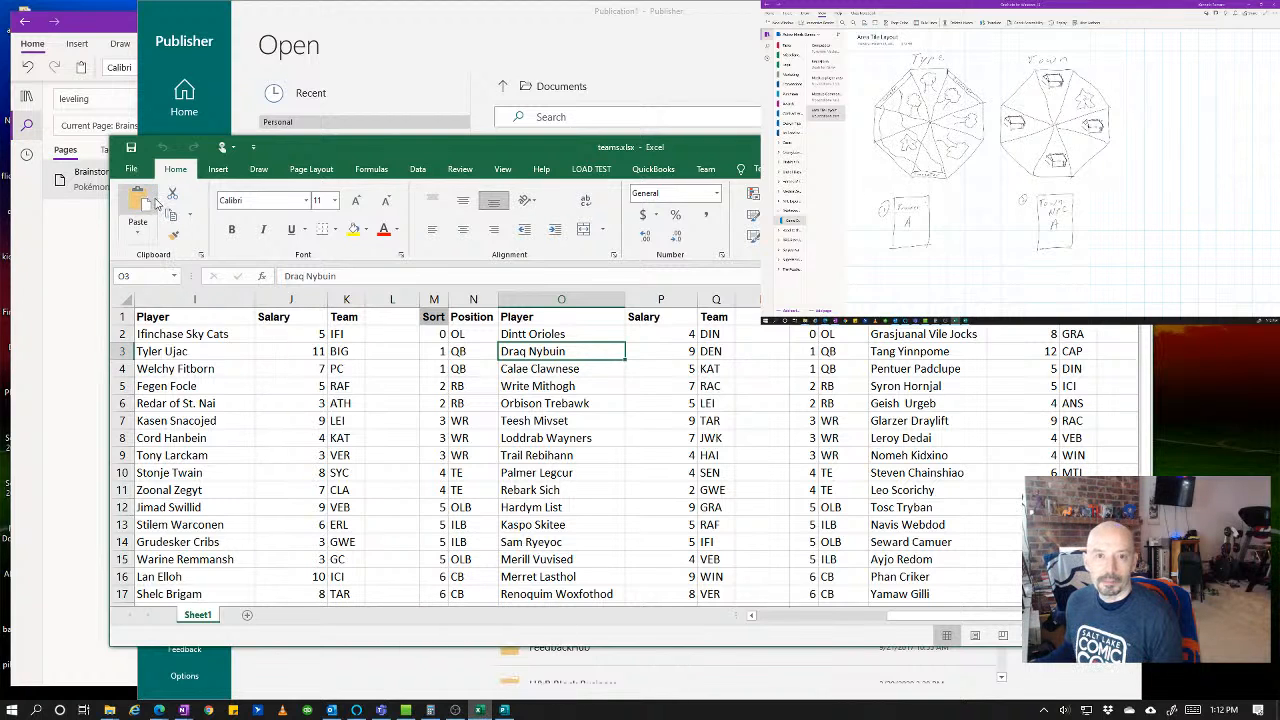
pyautogui.click(133, 168)
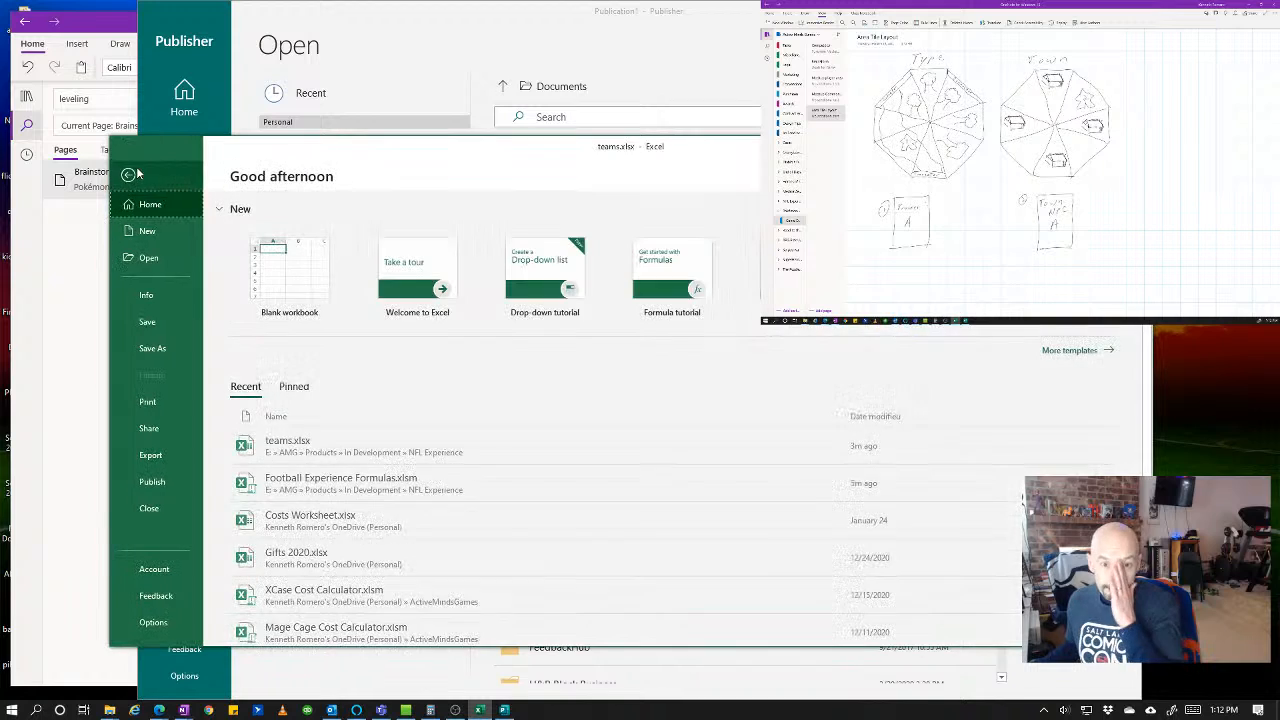
pyautogui.click(152, 259)
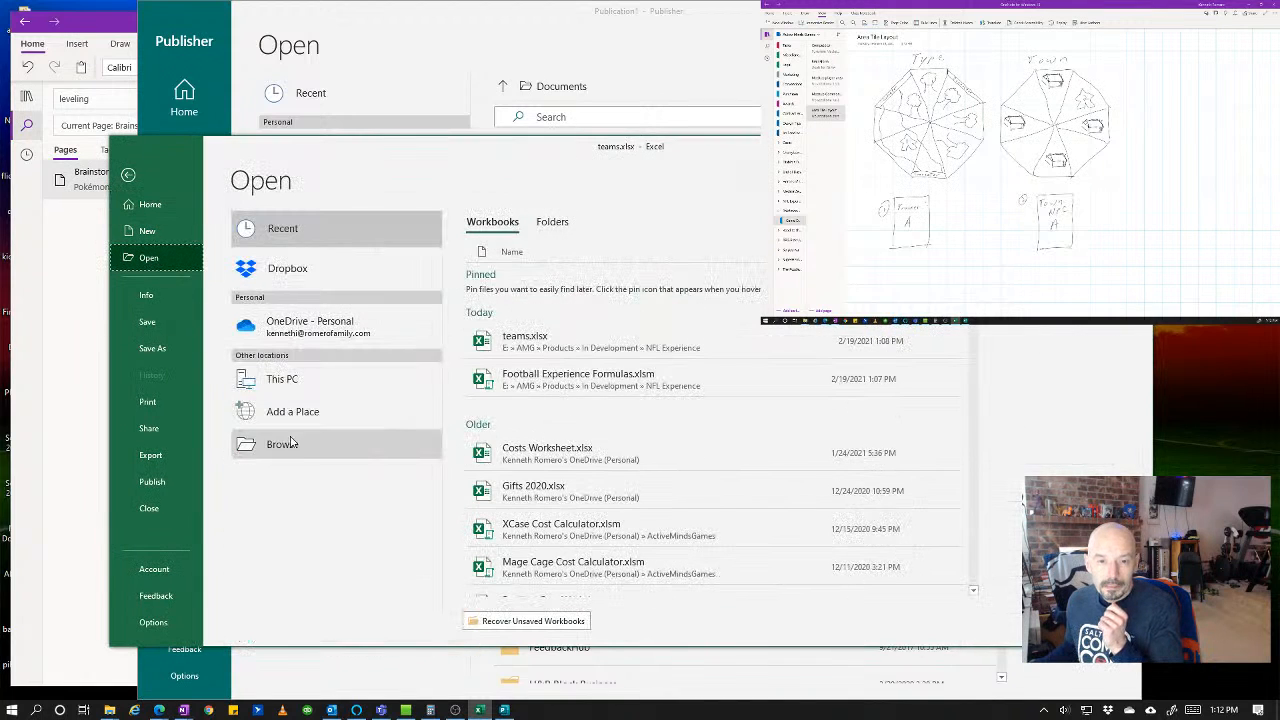
pyautogui.click(530, 380)
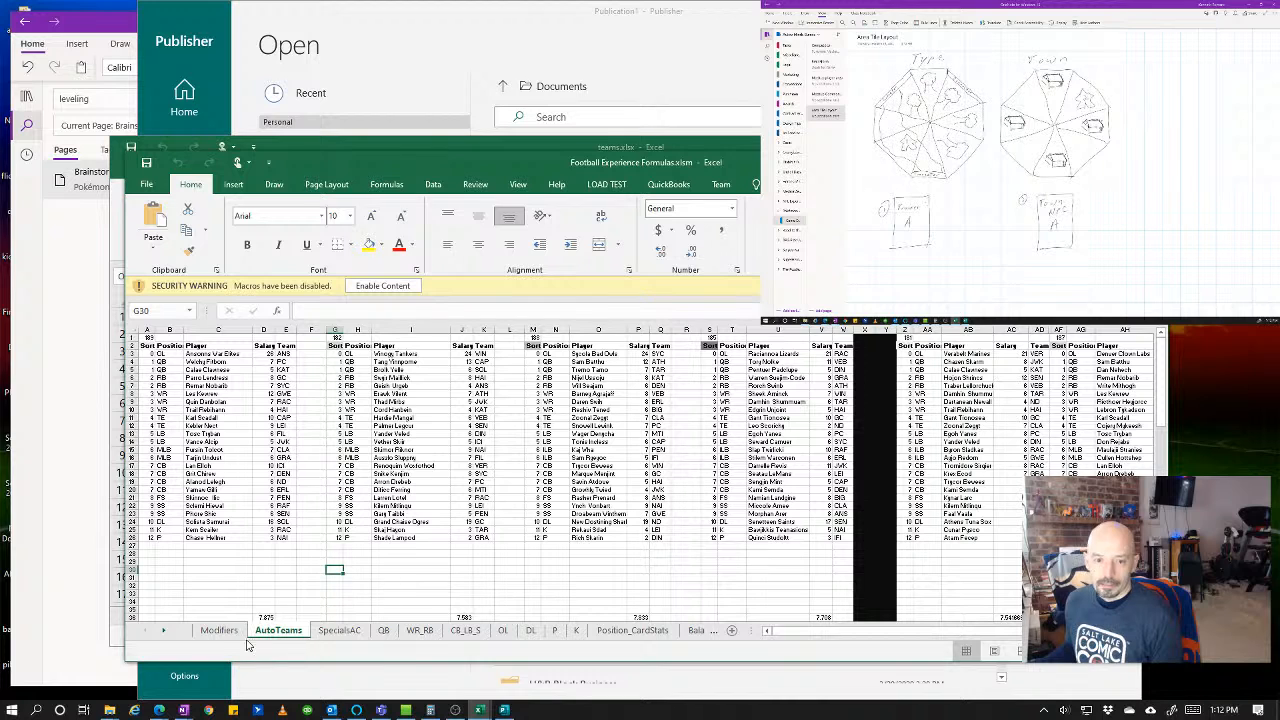
# - Look over the Modifiers sheet's team names, colors and control values up to the Color Images Folder column, with all sheet tabs revealed
pyautogui.click(220, 631)
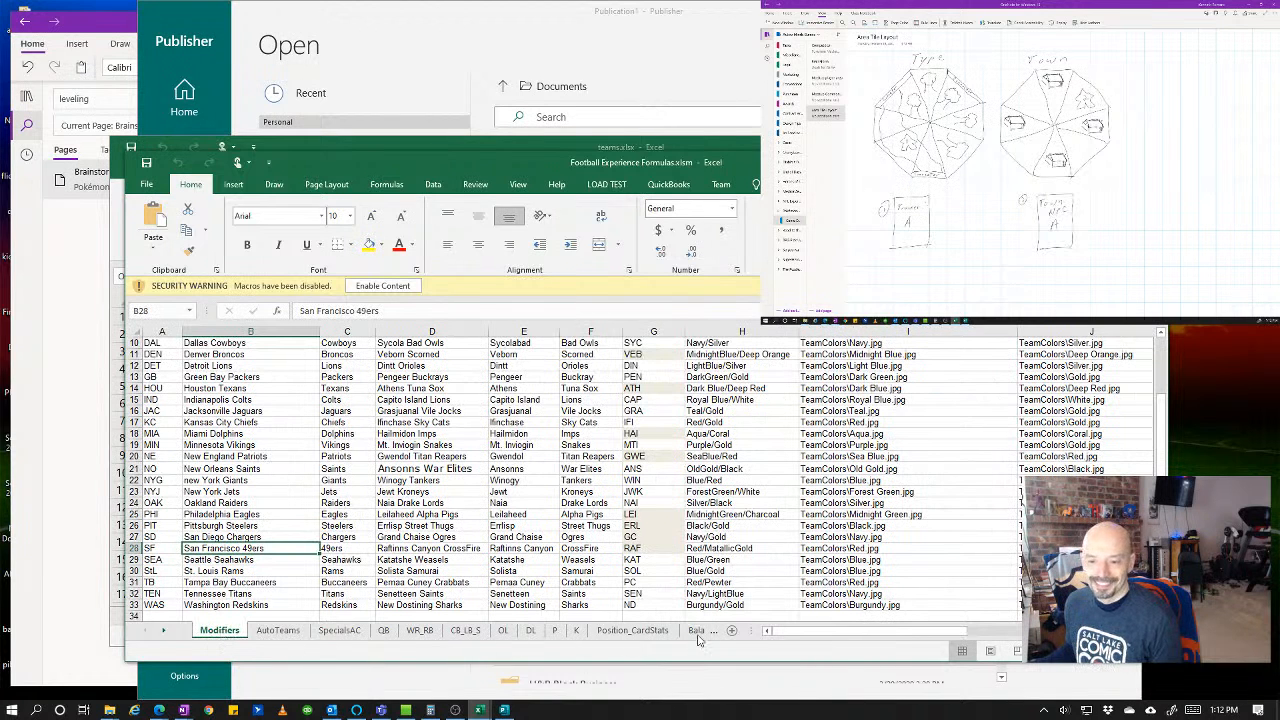
pyautogui.moveTo(766, 631); pyautogui.dragTo(960, 622)
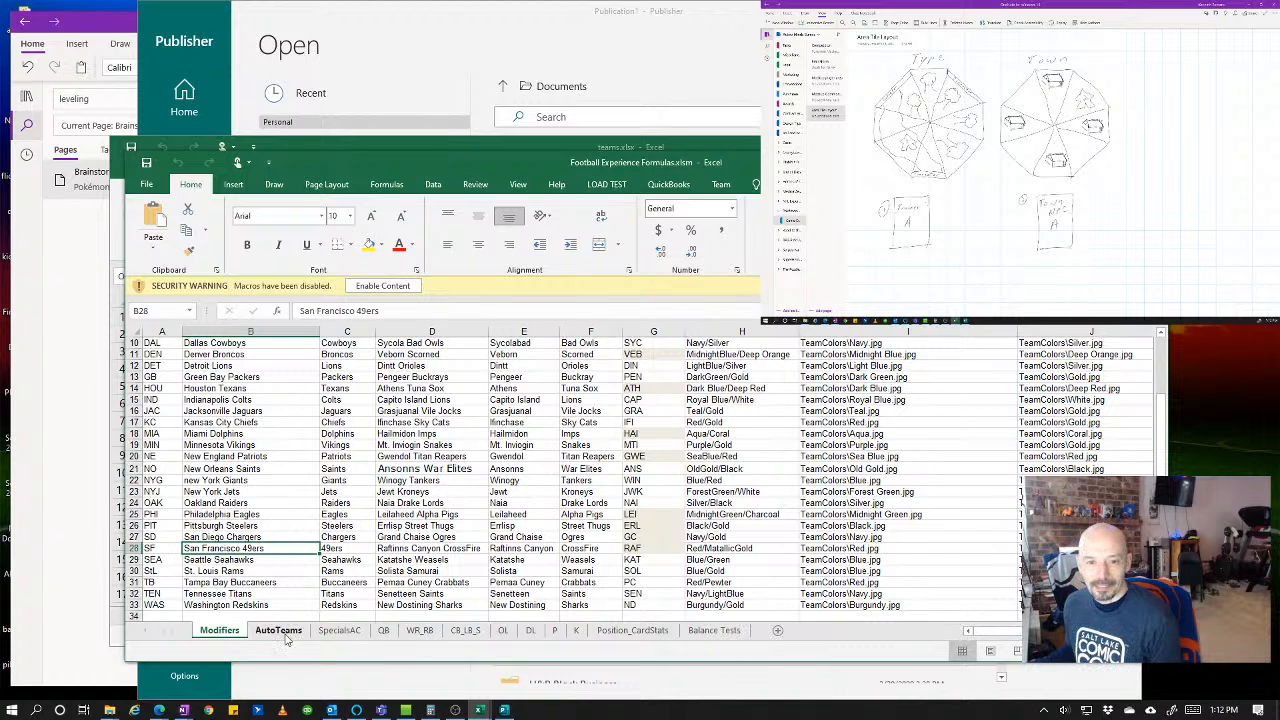
pyautogui.scroll(3, 368, 552)
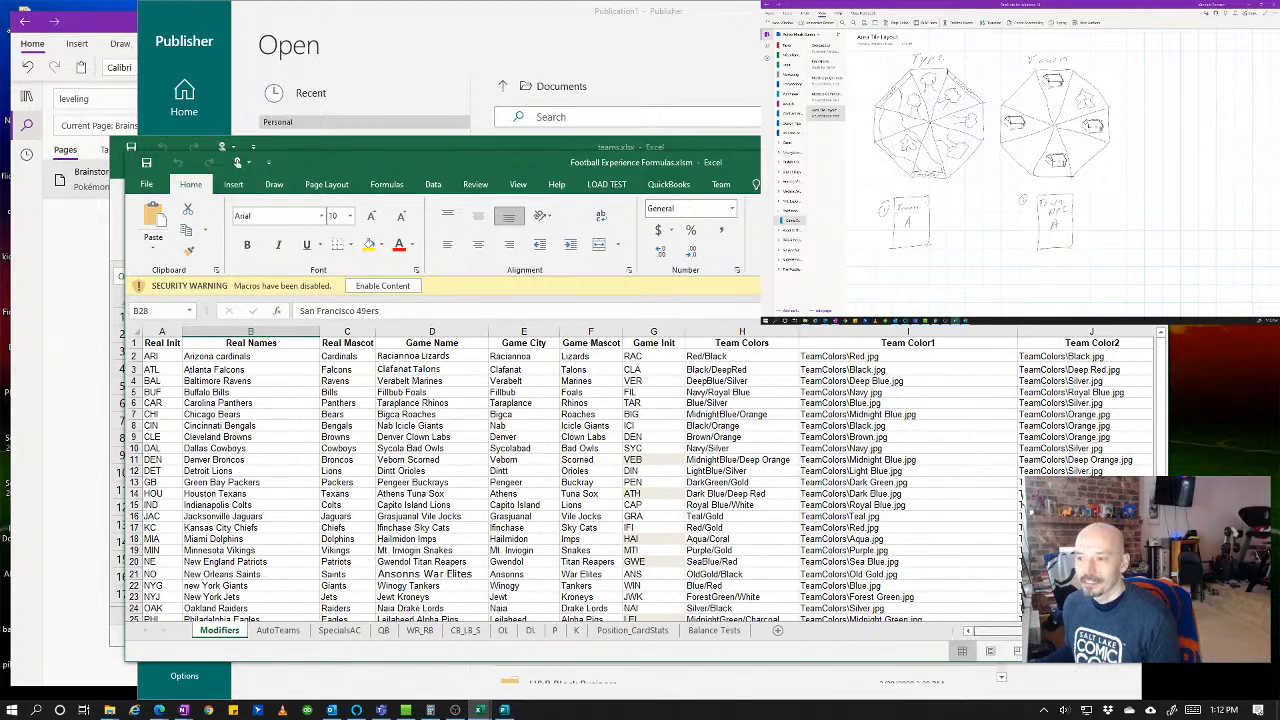
pyautogui.click(1112, 631)
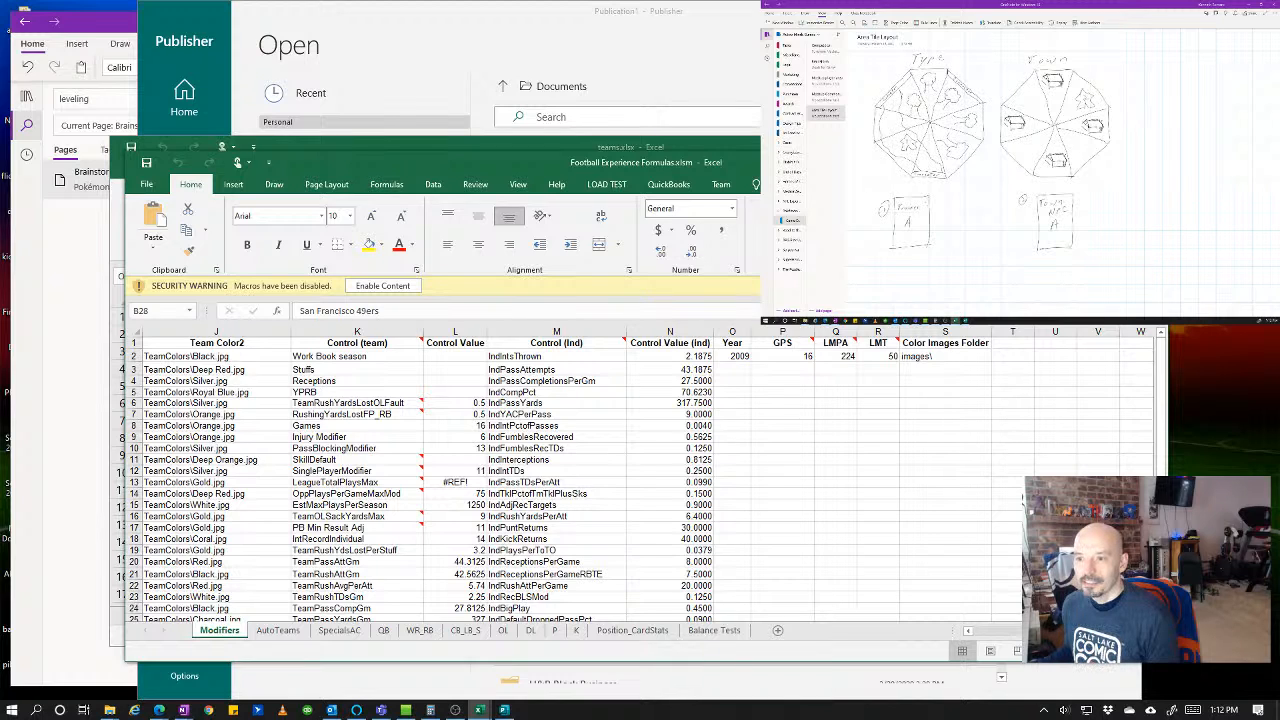
pyautogui.click(935, 356)
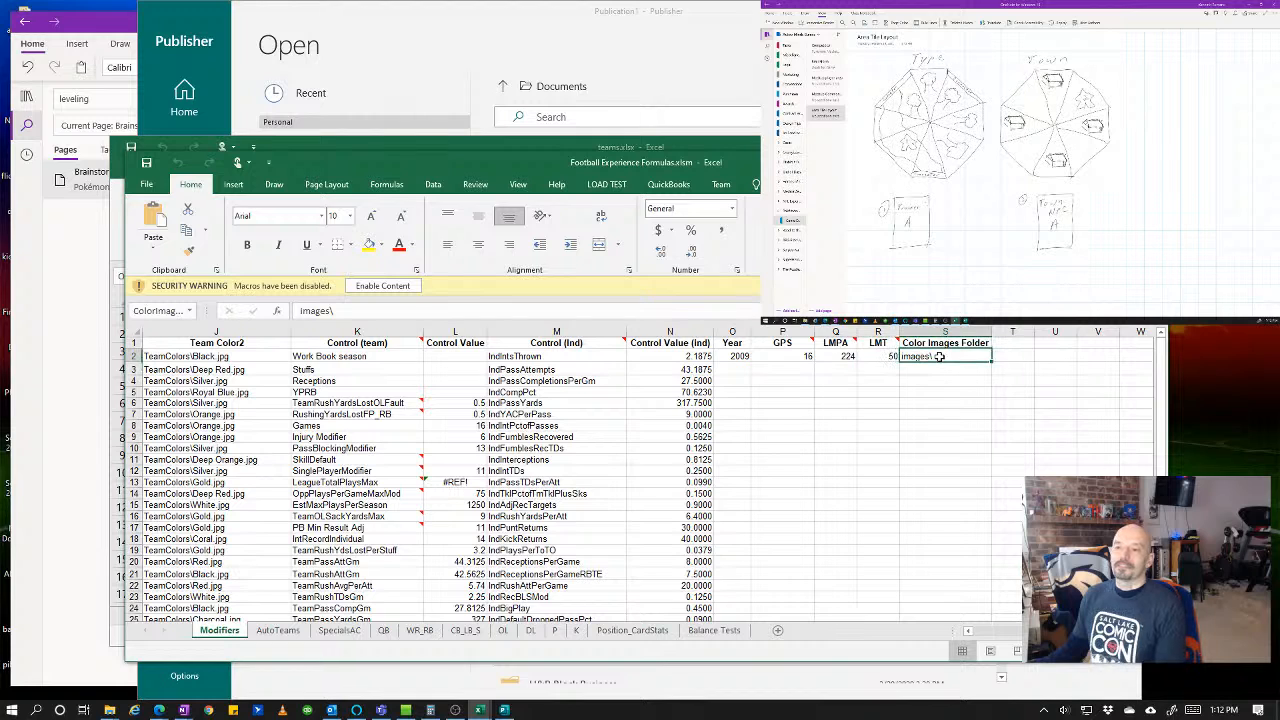
# - View the AutoTeams rosters and bring up the SpecialsAC sheet with the special action cards
pyautogui.click(272, 631)
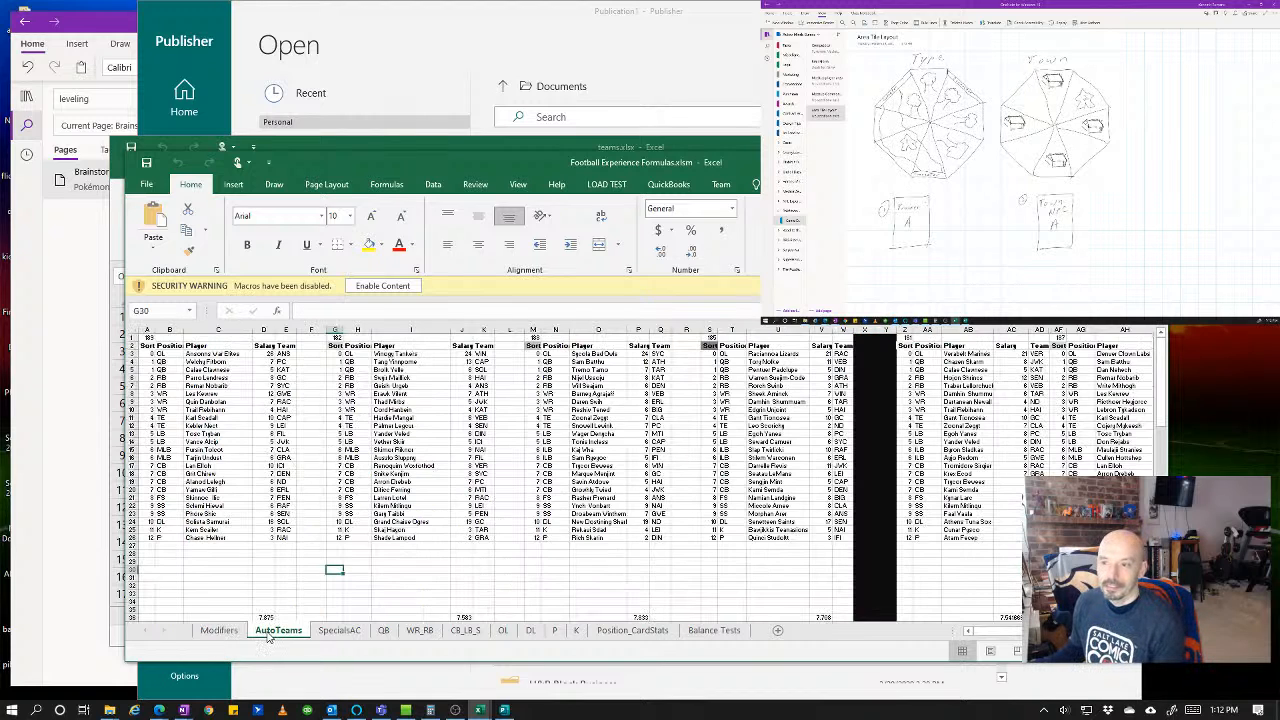
pyautogui.click(1017, 631)
pyautogui.moveTo(1035, 631); pyautogui.dragTo(940, 617)
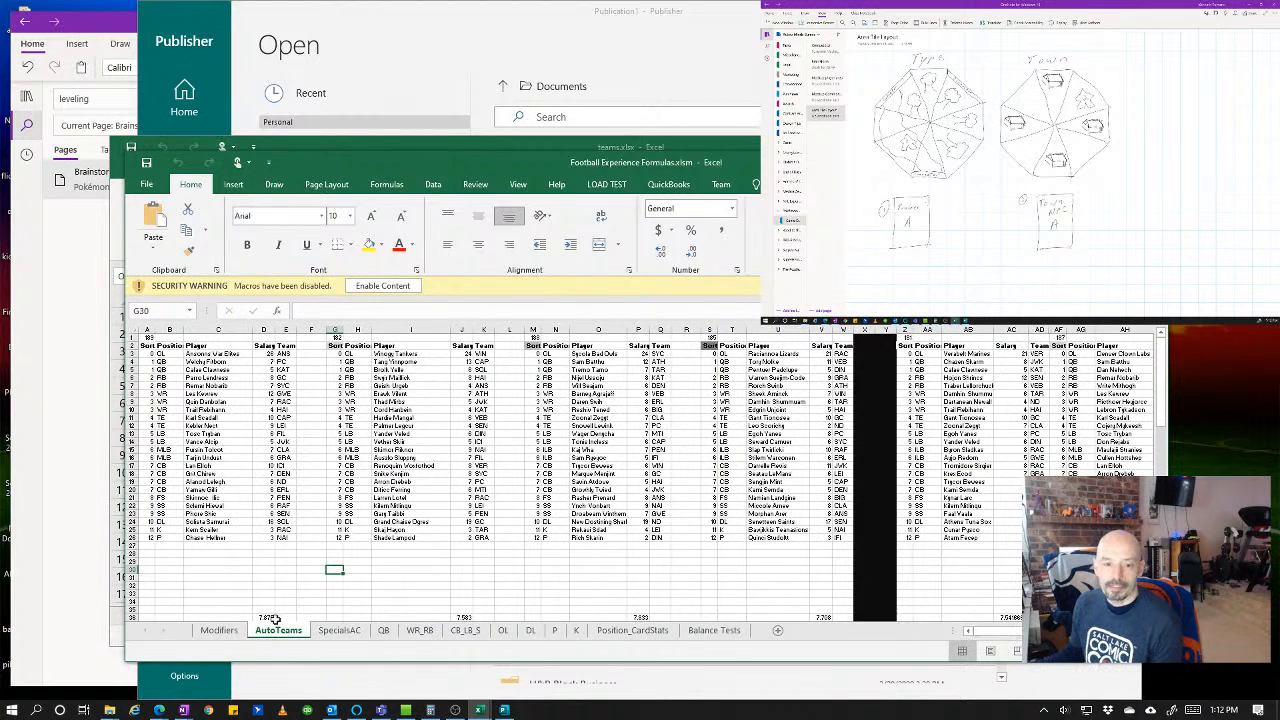
pyautogui.click(340, 630)
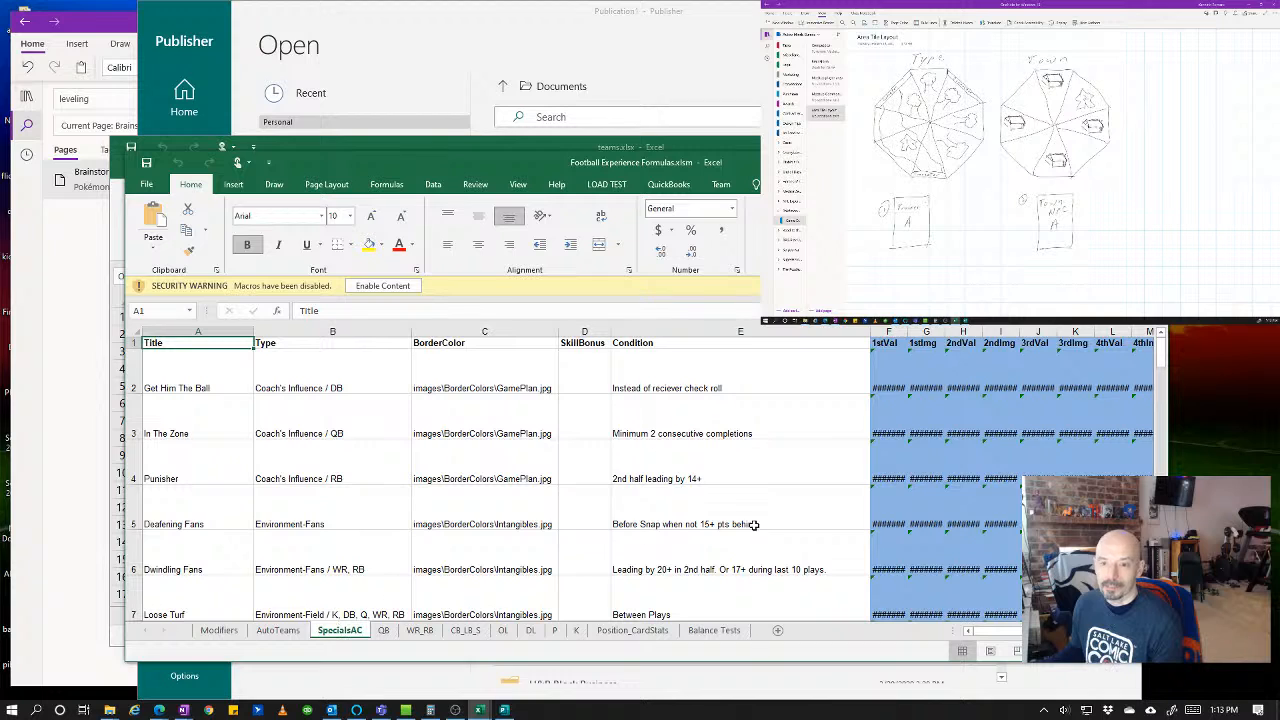
# - Examine the BorderColor image paths of the action cards on the SpecialsAC sheet, including the defense, offense and skill flash cards
pyautogui.click(459, 402)
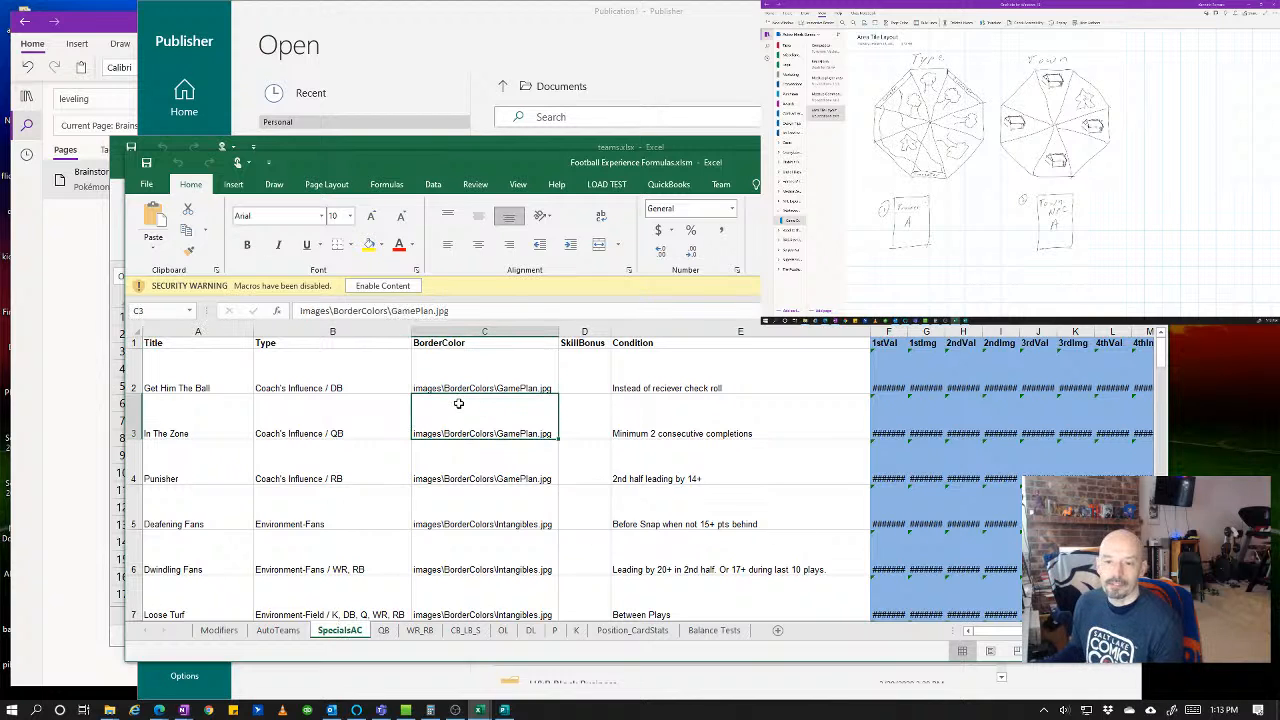
pyautogui.click(475, 478)
pyautogui.click(477, 518)
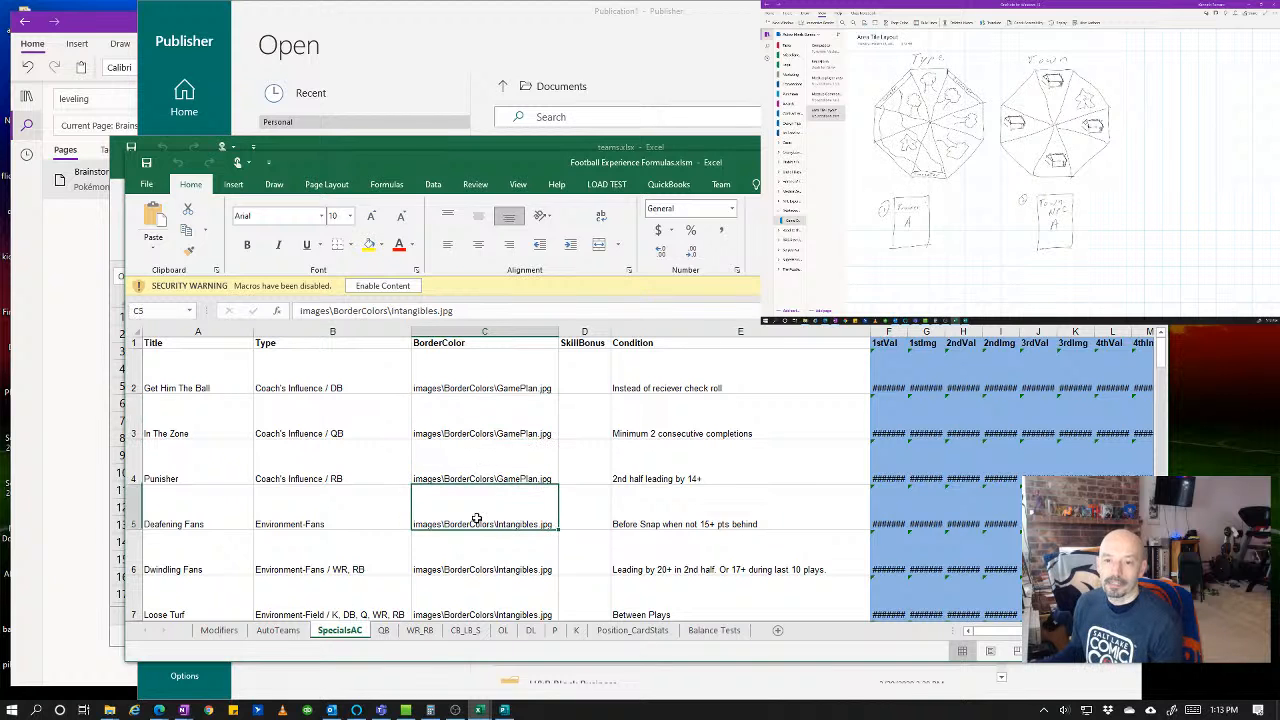
pyautogui.click(490, 568)
pyautogui.scroll(-8, 490, 567)
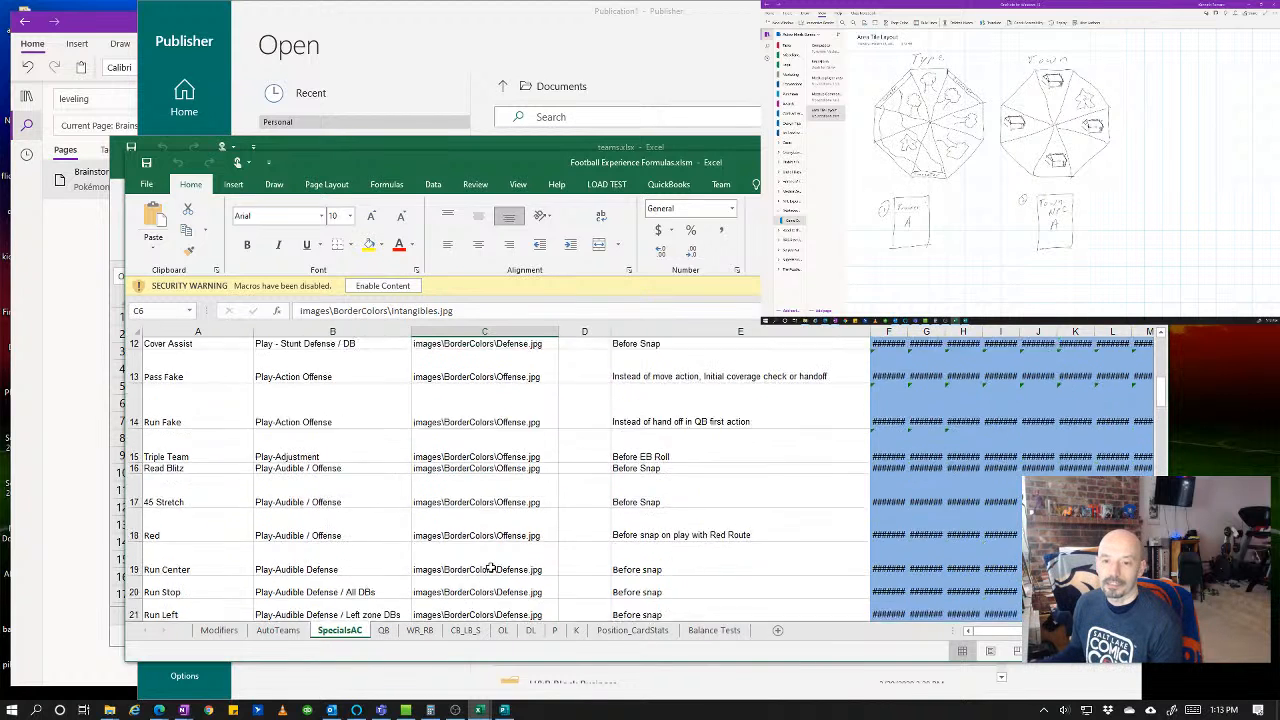
pyautogui.scroll(-6, 490, 563)
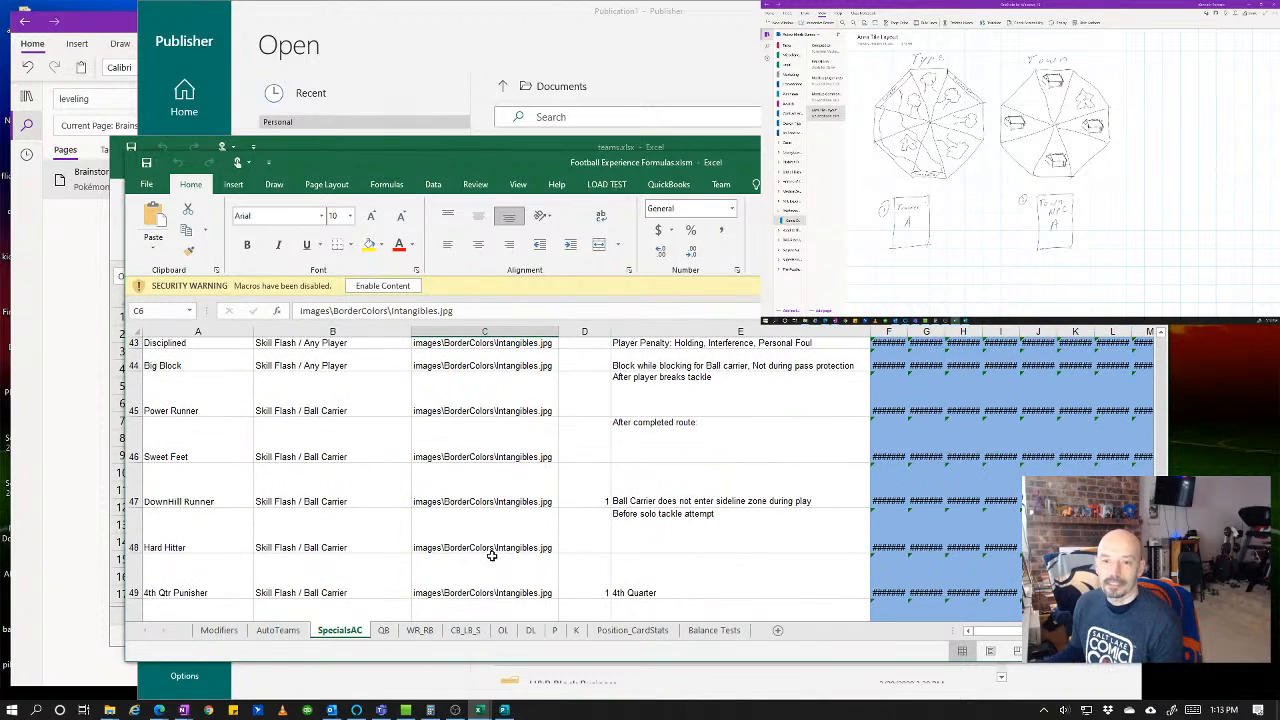
pyautogui.scroll(13, 493, 550)
pyautogui.scroll(2, 495, 542)
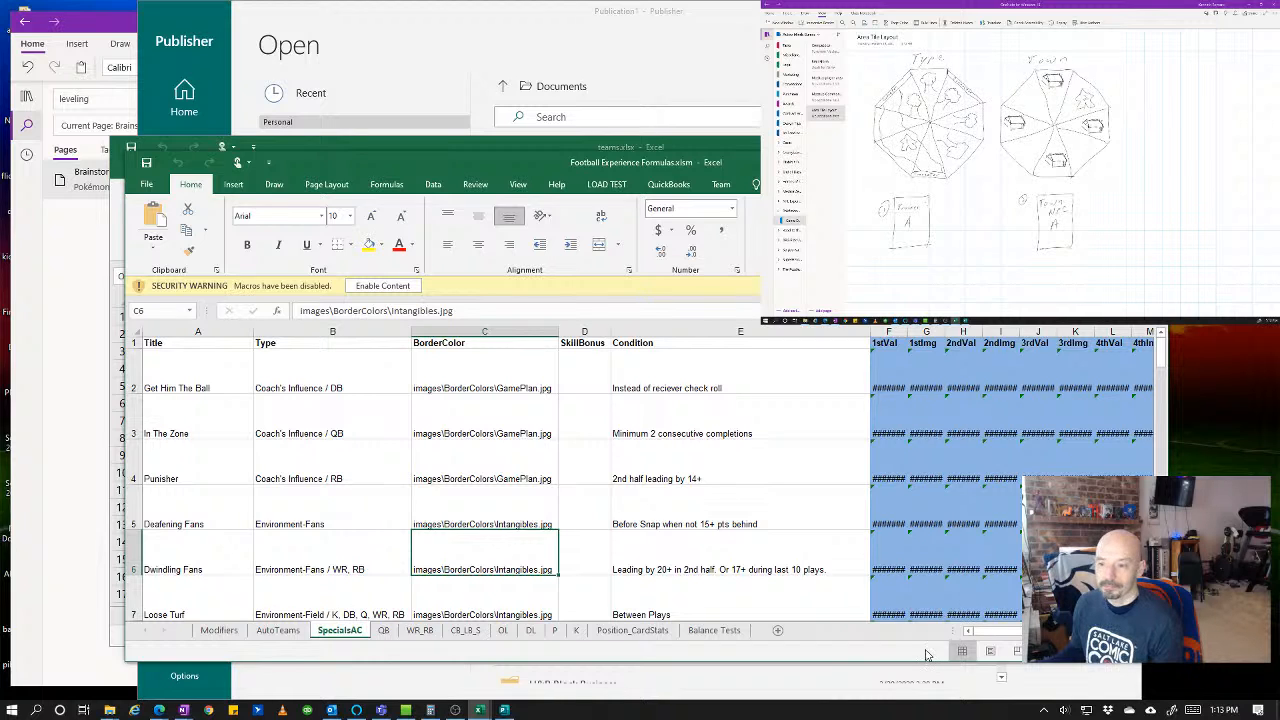
pyautogui.moveTo(952, 631); pyautogui.dragTo(855, 627)
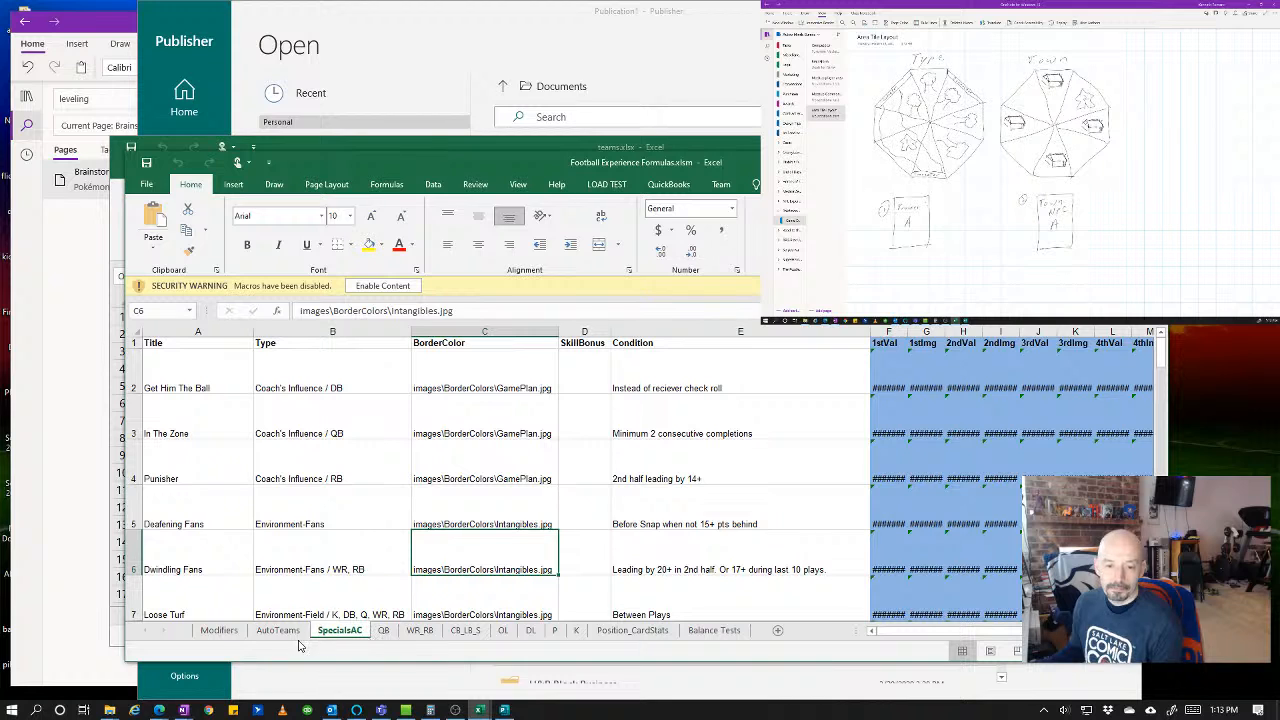
# - View the QB, OL and K position sheets, then return to the SpecialsAC sheet
pyautogui.click(383, 630)
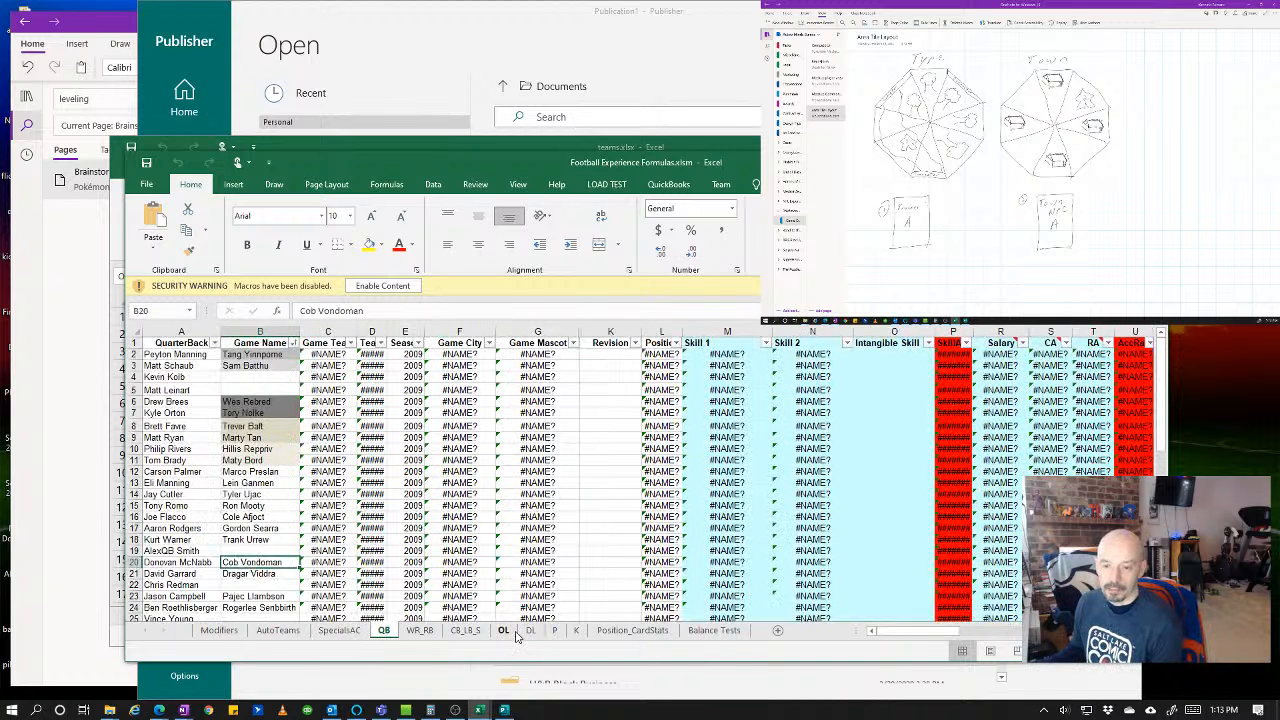
pyautogui.click(507, 631)
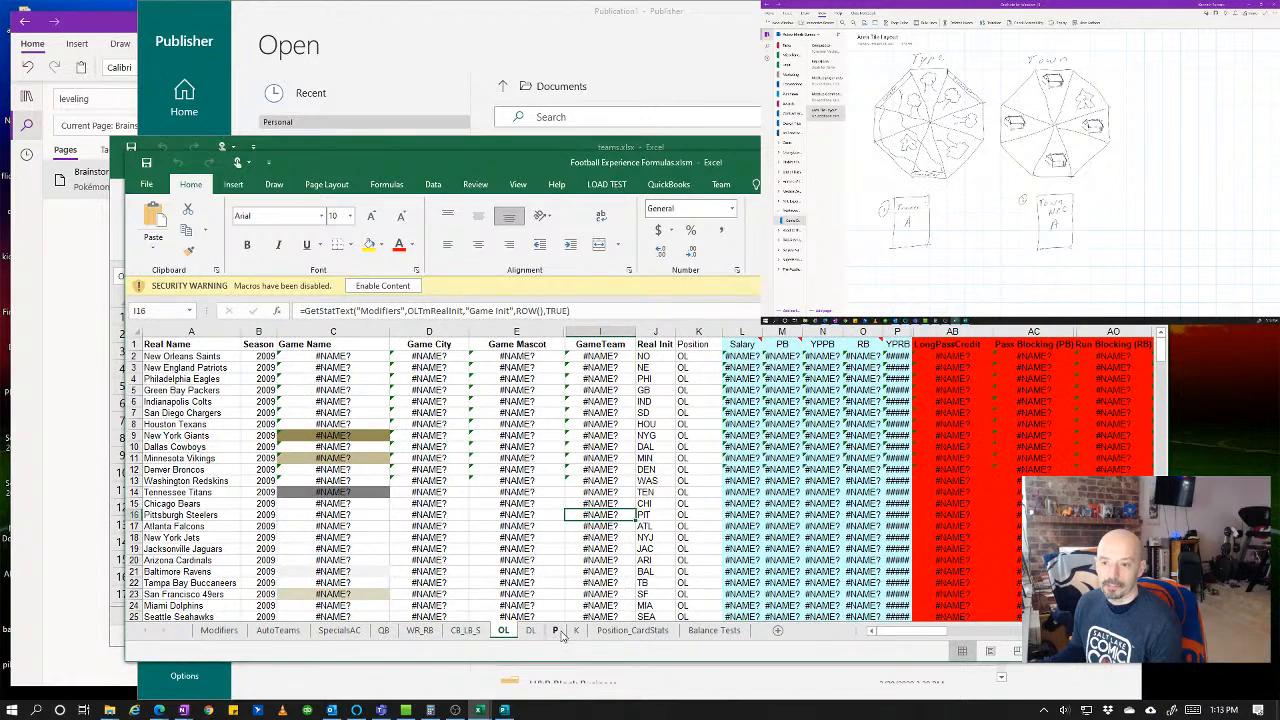
pyautogui.click(576, 631)
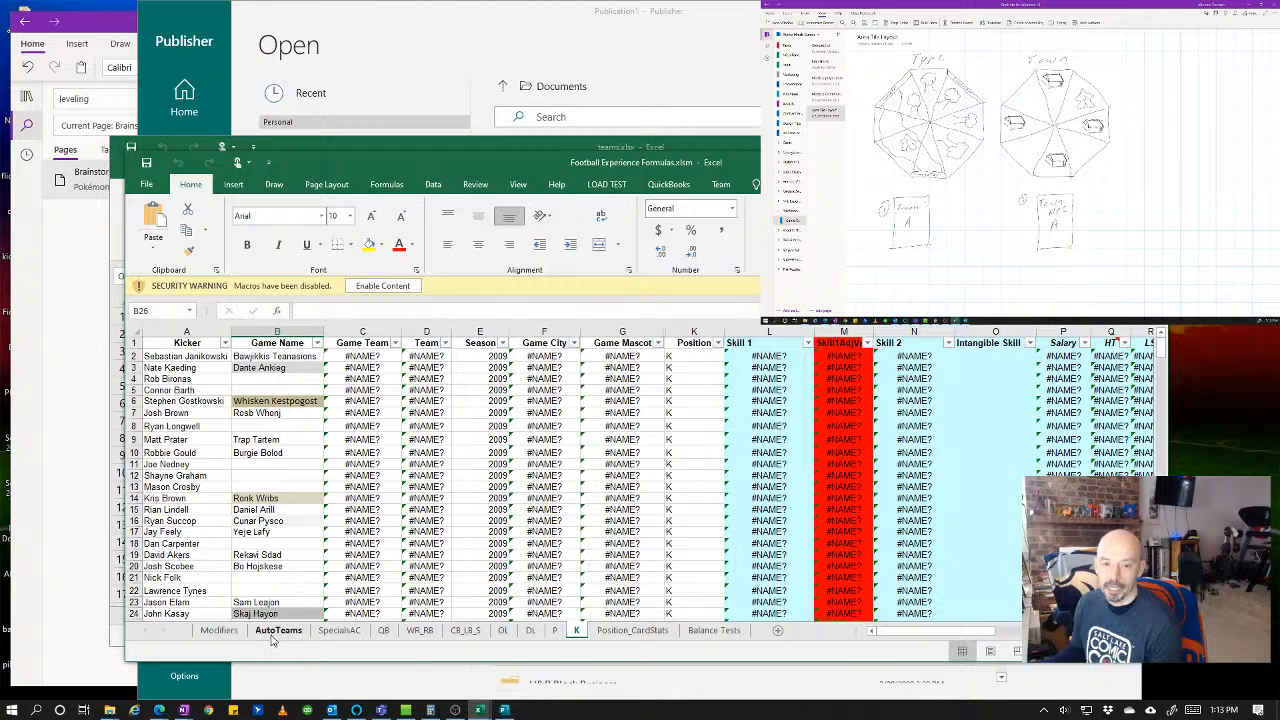
pyautogui.click(352, 631)
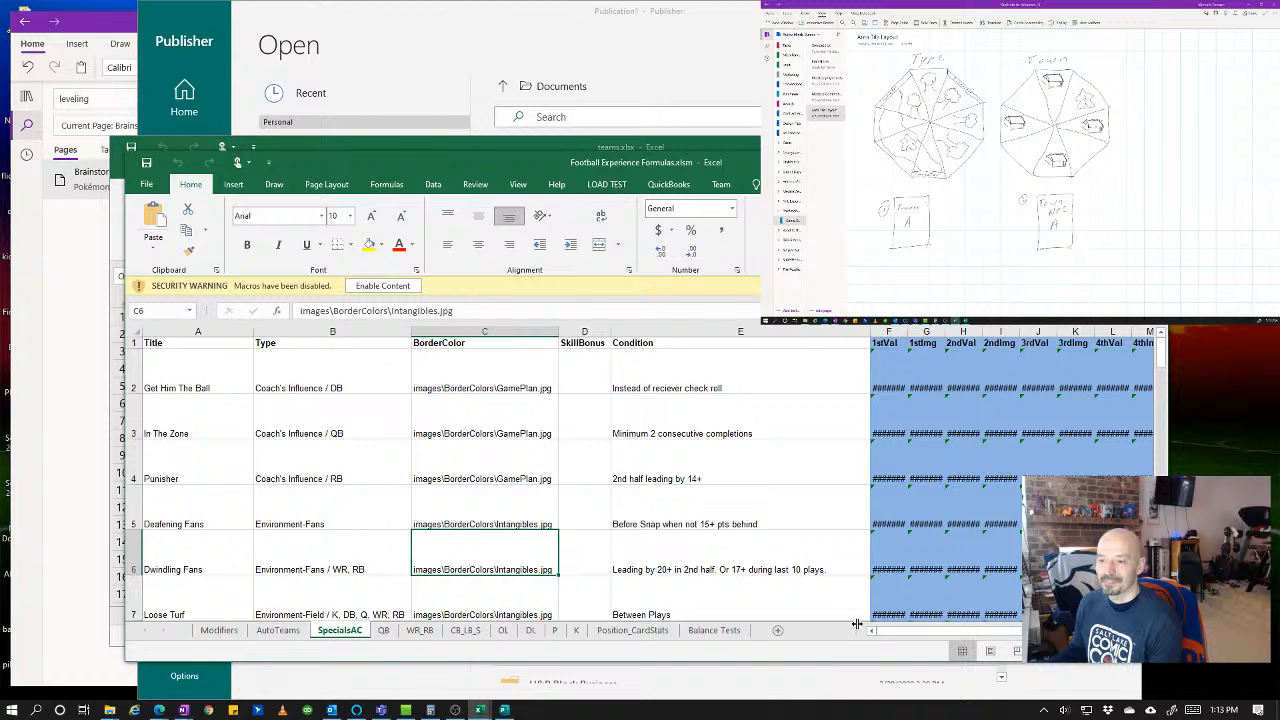
pyautogui.moveTo(857, 624); pyautogui.dragTo(832, 625)
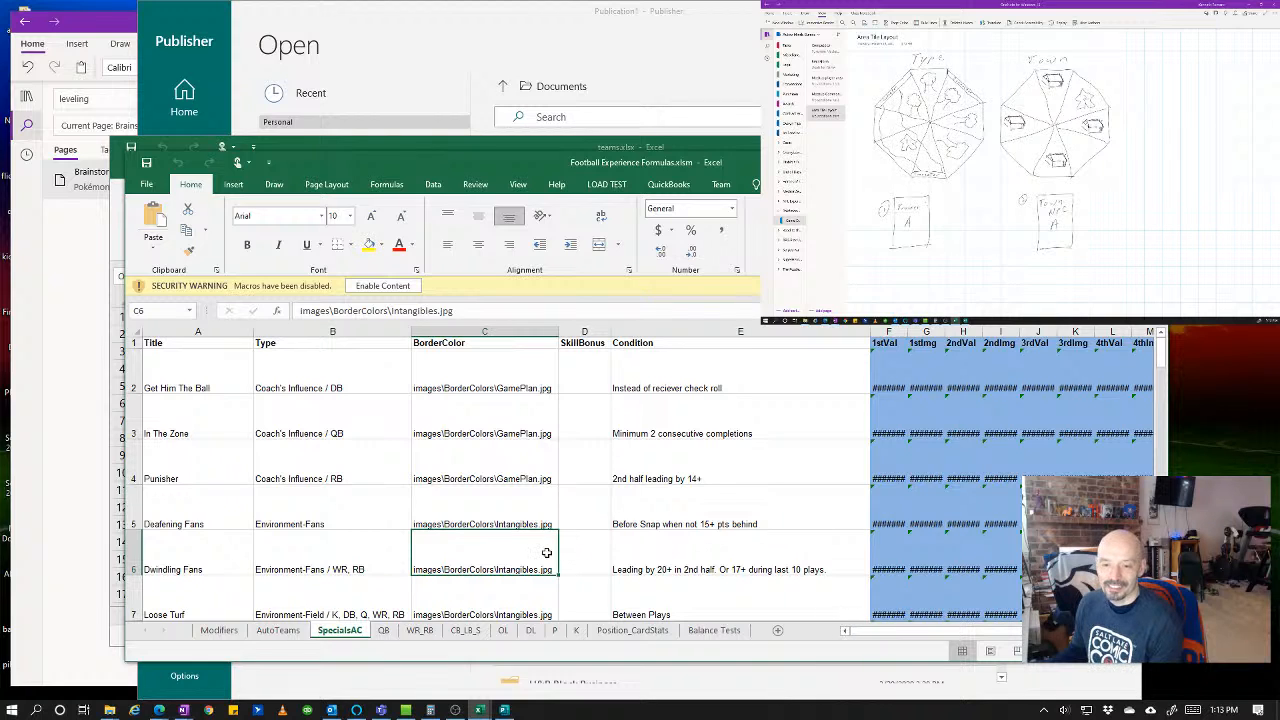
# - Switch to Publisher, allow the publication to access its external data and choose to try reconnecting to the data source
pyautogui.click(667, 73)
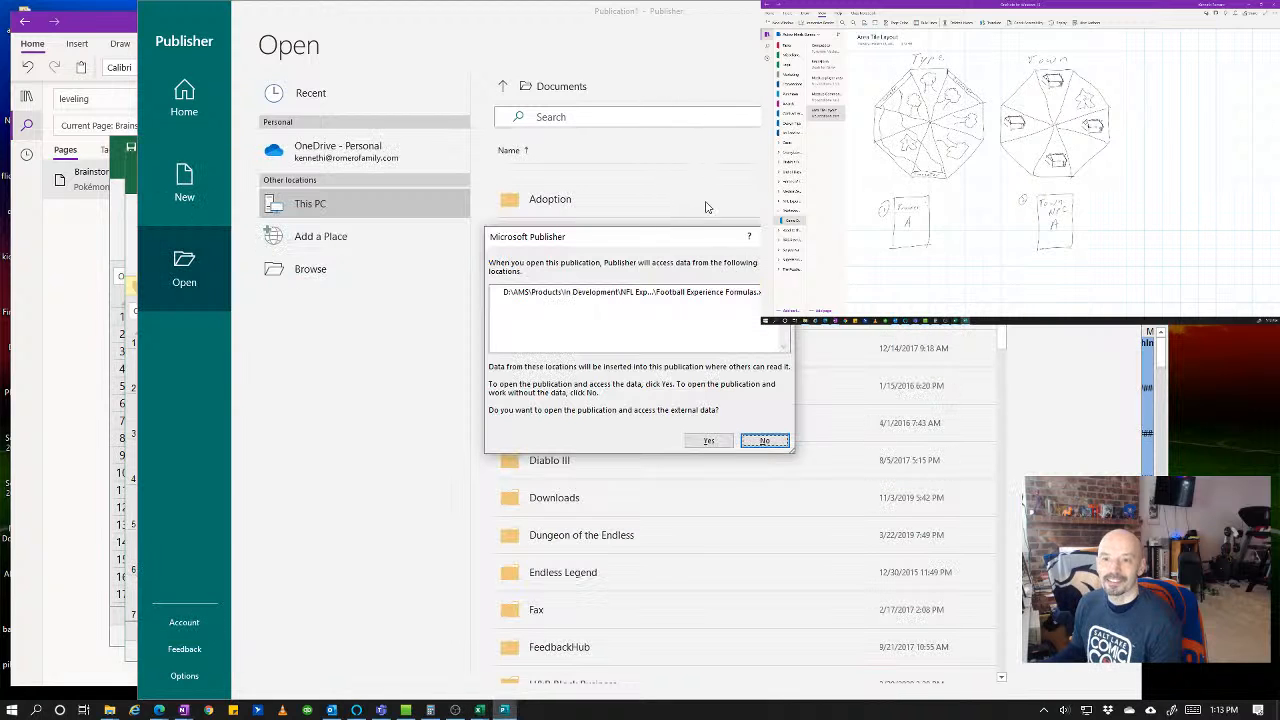
pyautogui.click(706, 442)
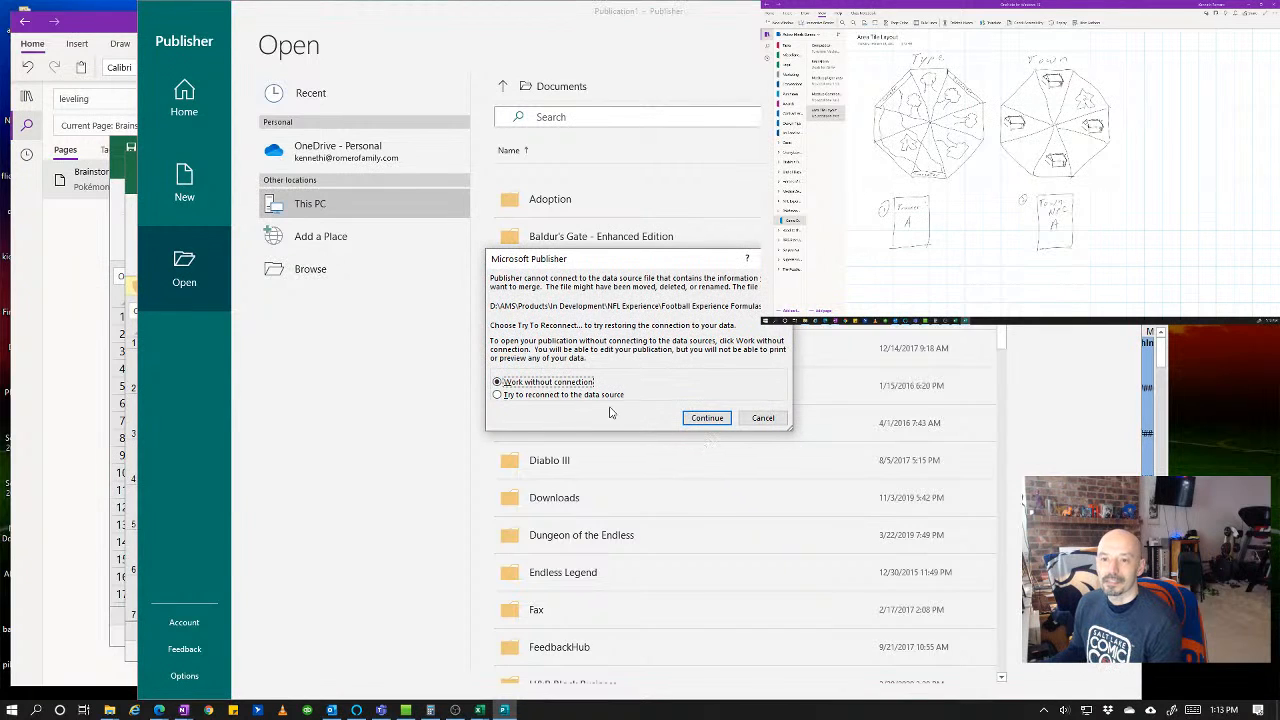
pyautogui.click(556, 397)
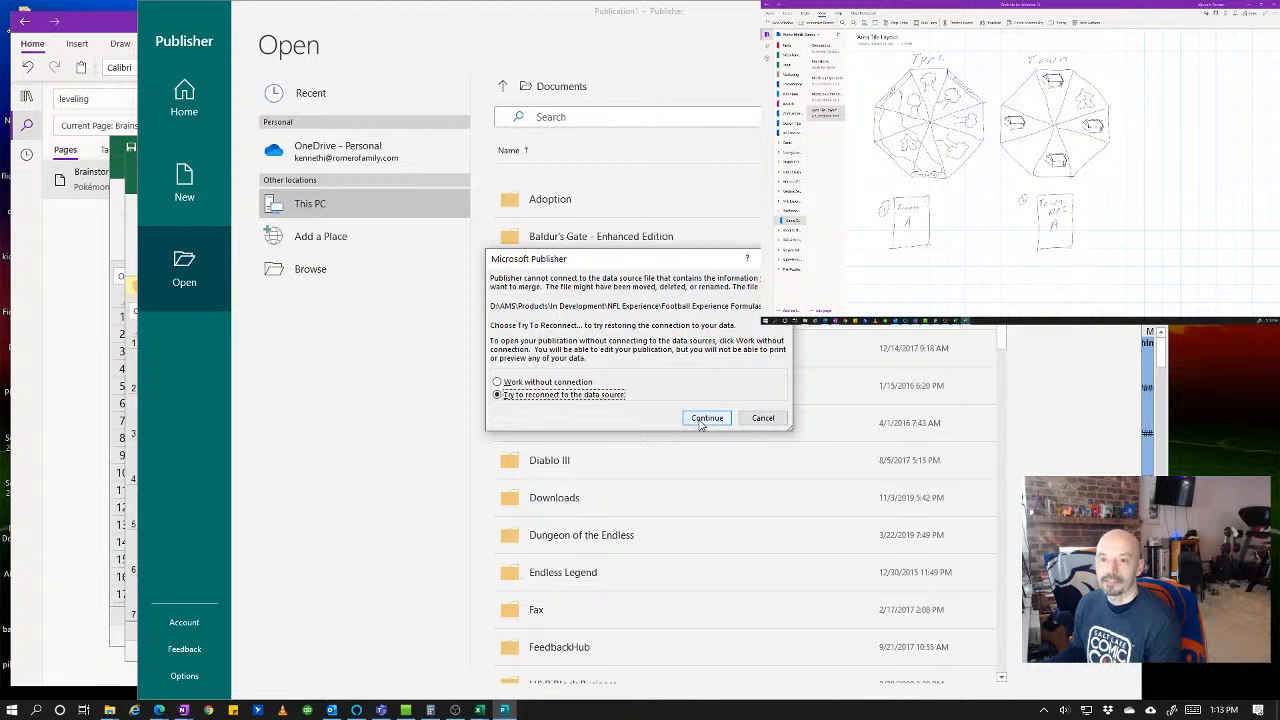
# - Close the Football Experience Formulas.xlsm workbook in Excel and return to Publisher's data source prompt
pyautogui.click(126, 450)
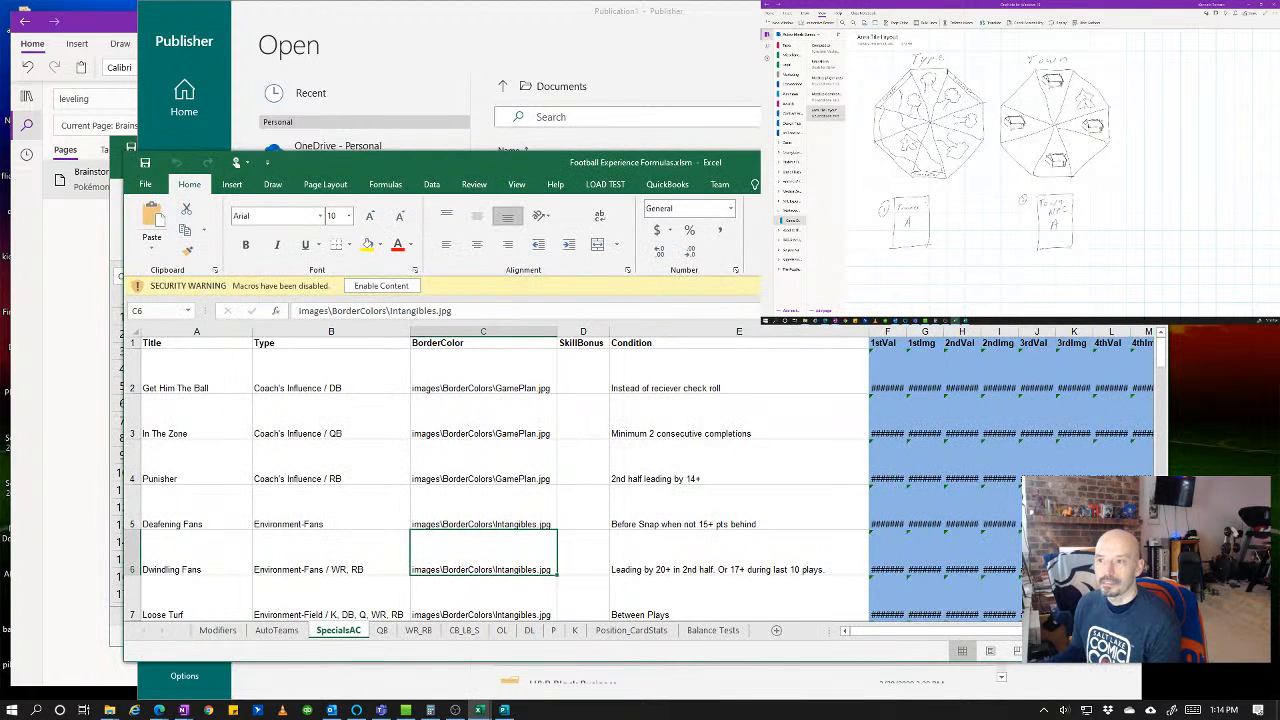
pyautogui.click(1150, 162)
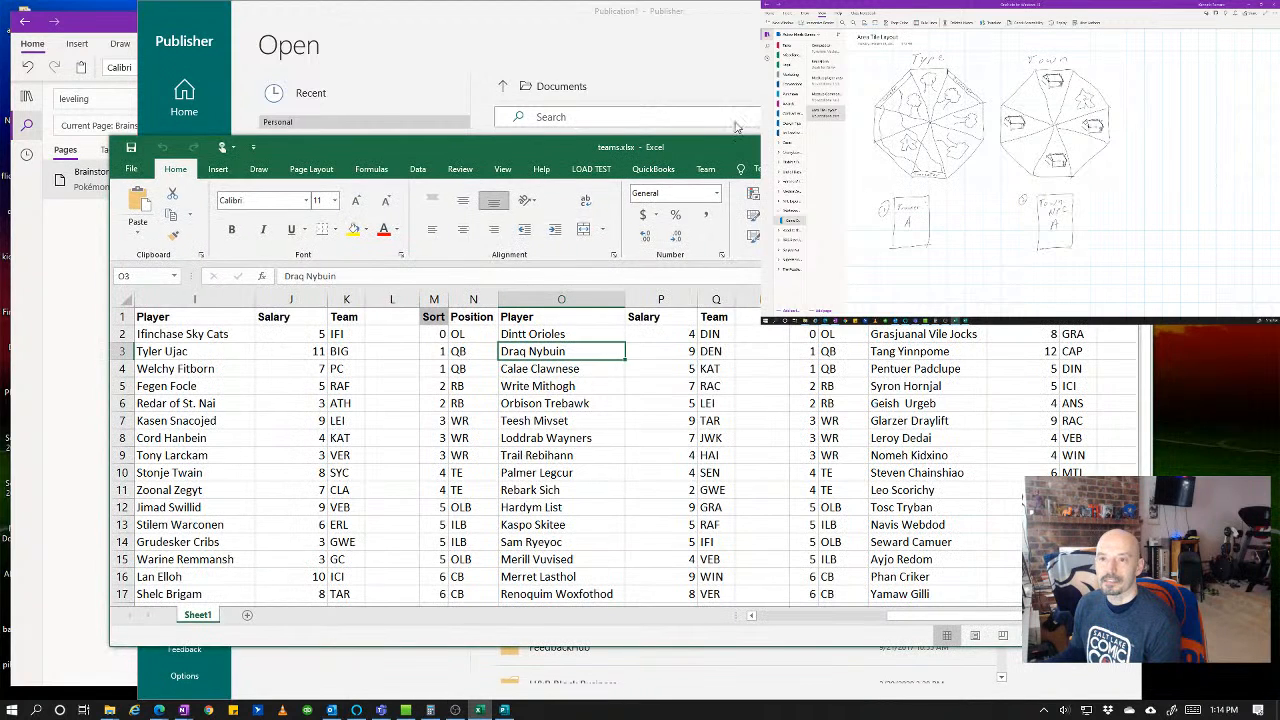
pyautogui.click(752, 83)
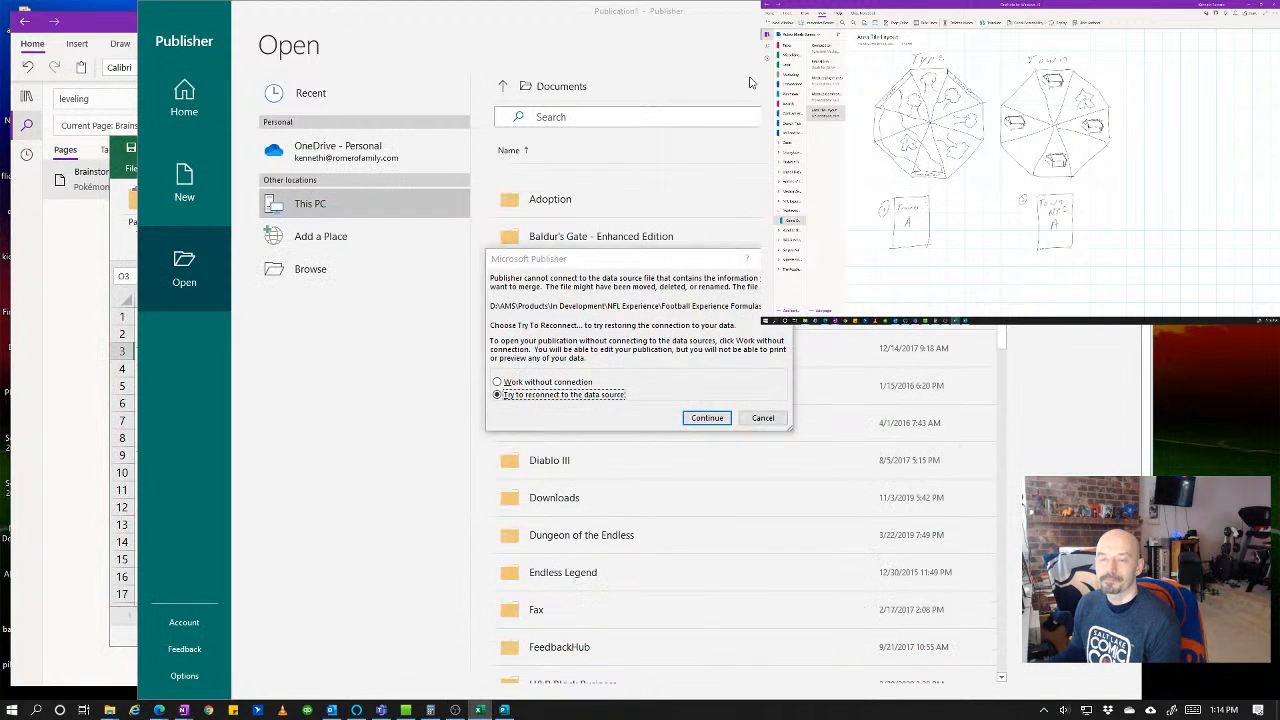
# - Try to reconnect the publication to Football Experience Formulas.xlsm in the E: drive folder AMG > Products > In Development > NFL Experience
pyautogui.click(701, 423)
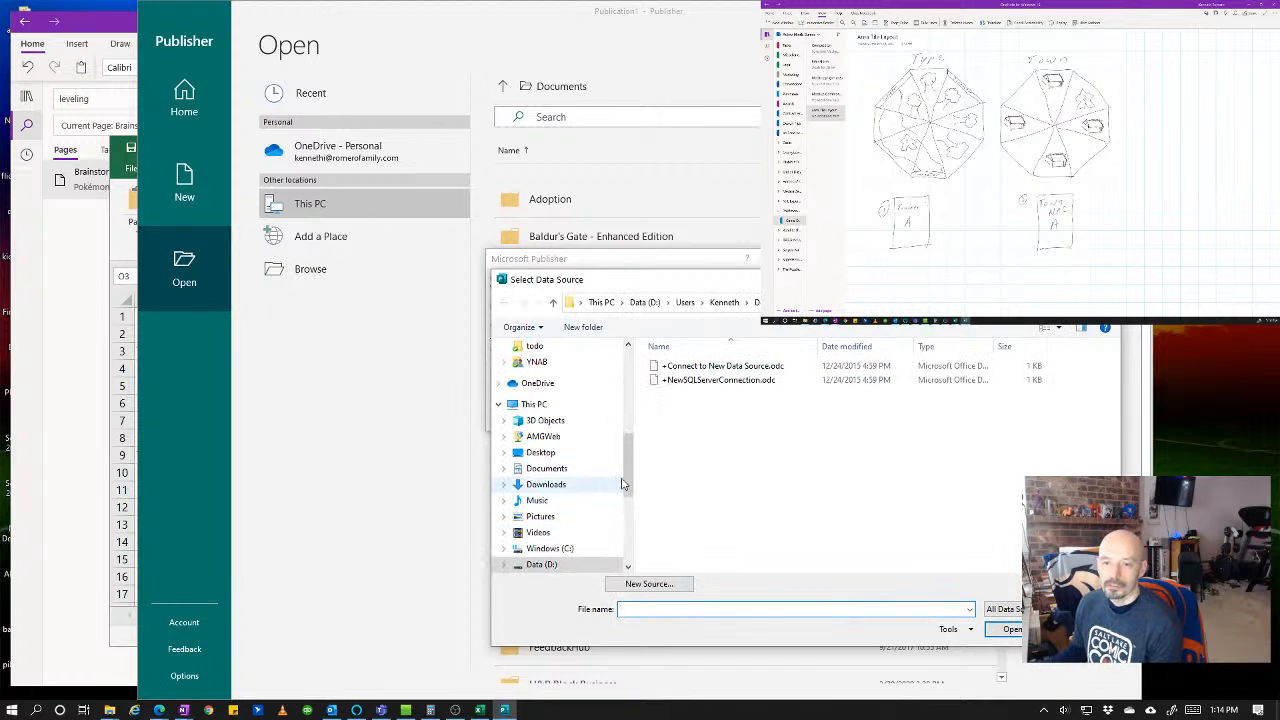
pyautogui.moveTo(628, 471); pyautogui.dragTo(628, 499)
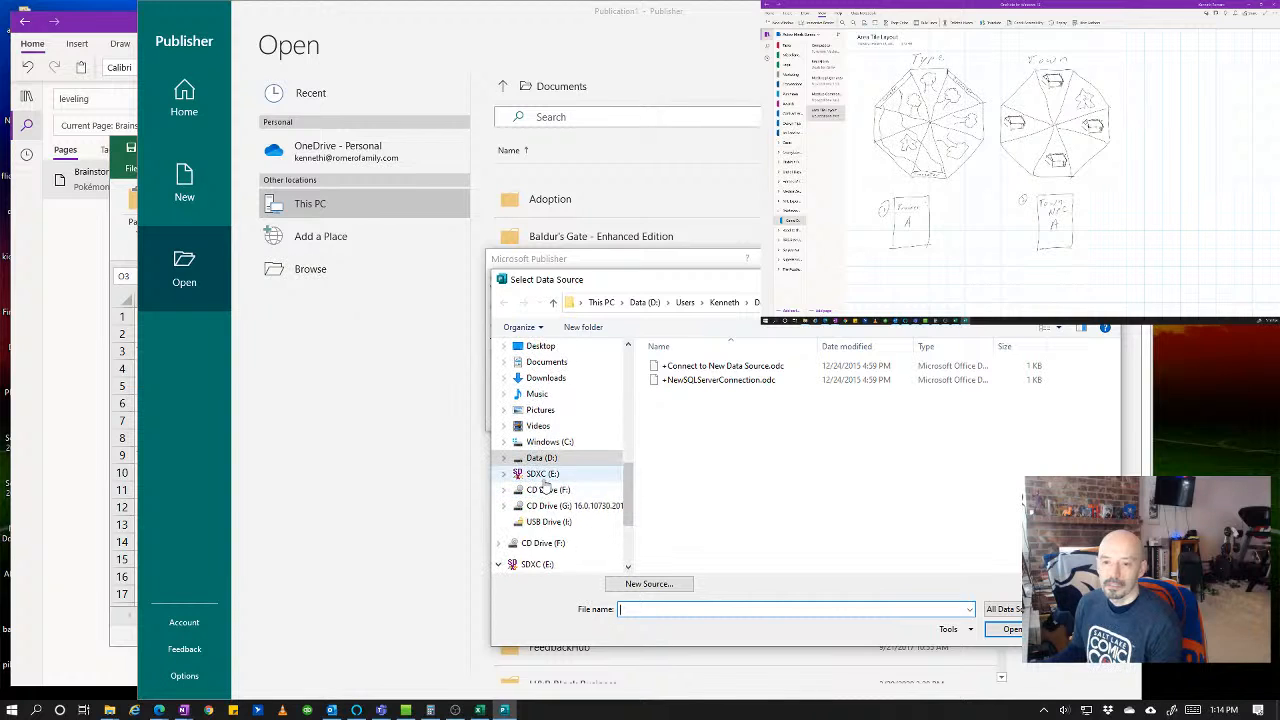
pyautogui.click(545, 476)
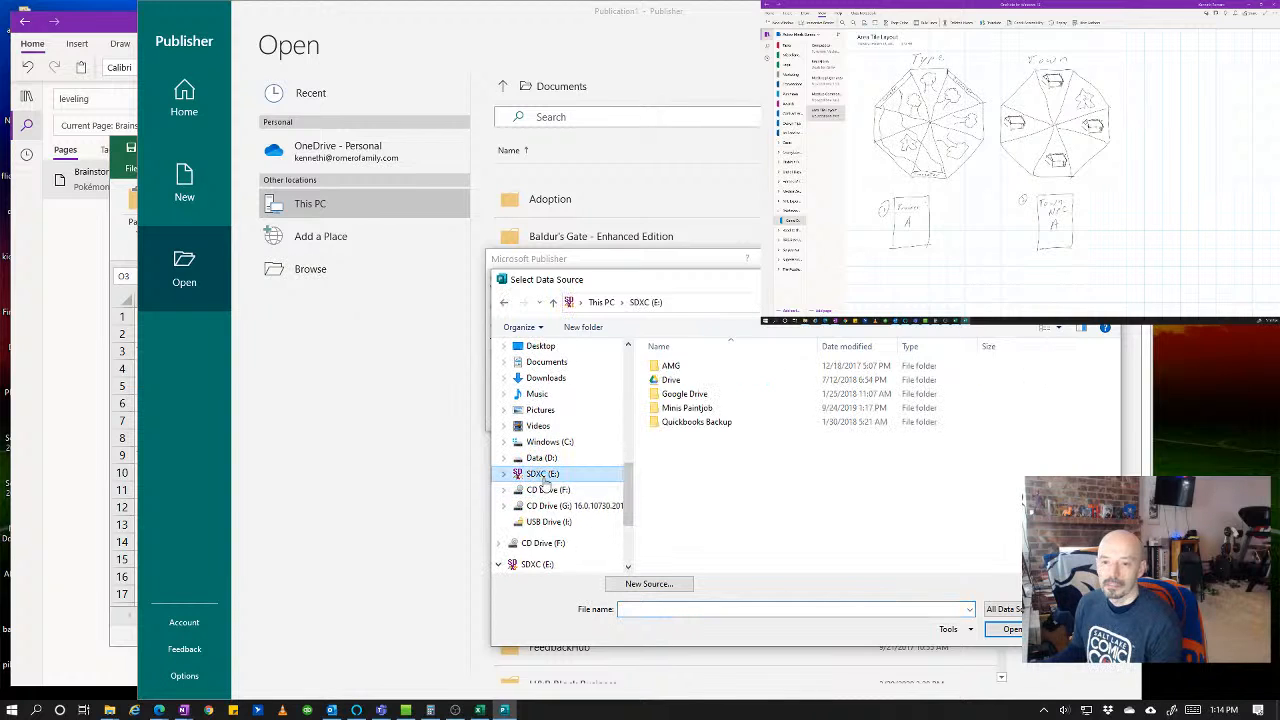
pyautogui.doubleClick(668, 366)
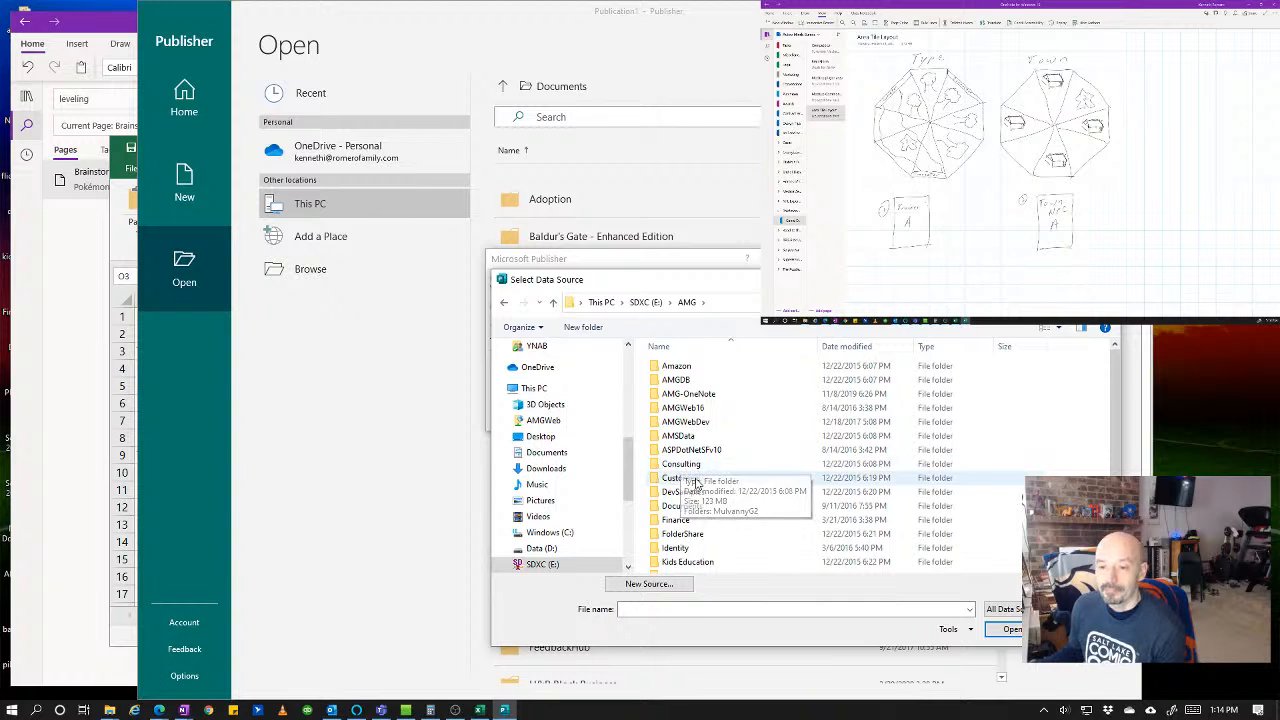
pyautogui.scroll(-1, 700, 510)
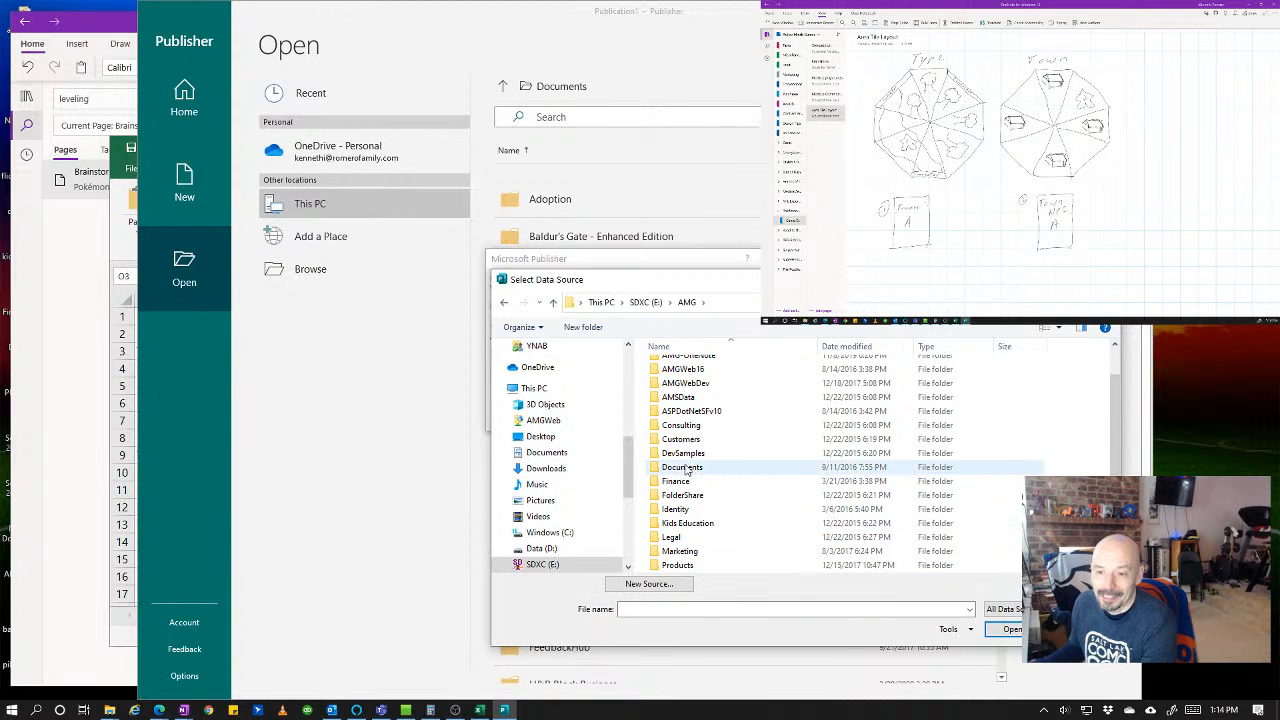
pyautogui.scroll(-1, 686, 469)
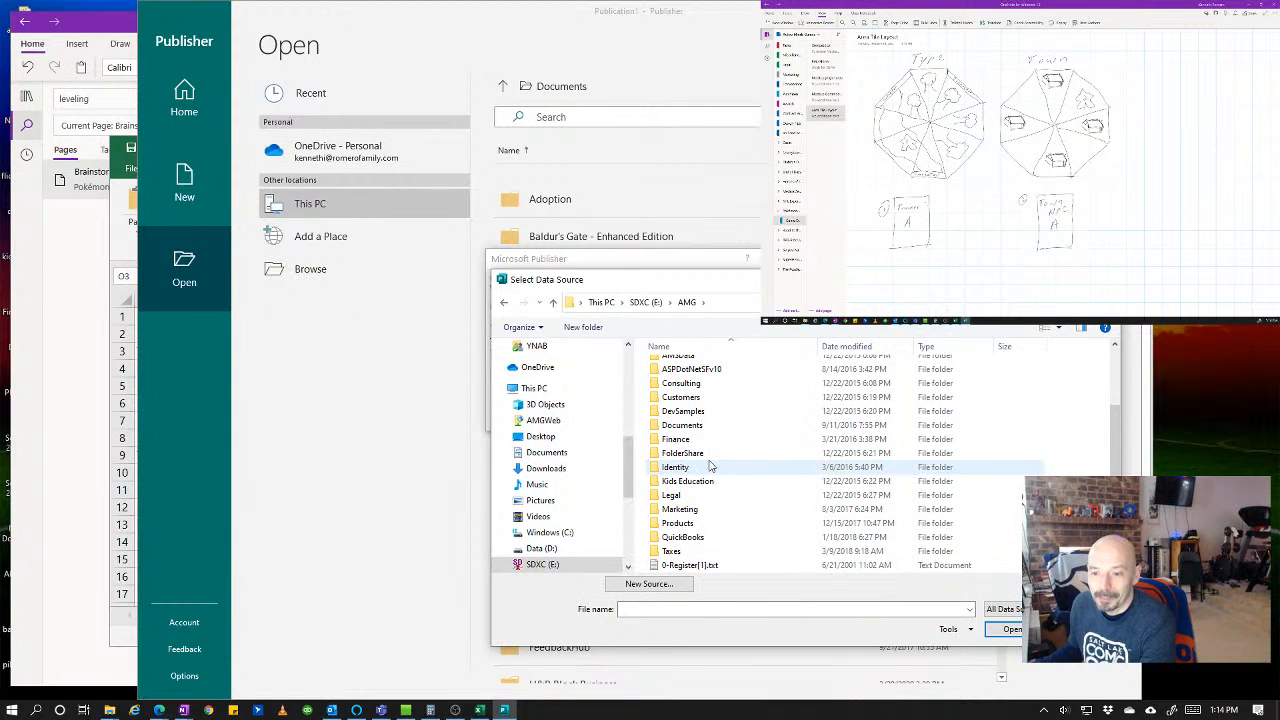
pyautogui.doubleClick(678, 527)
pyautogui.click(703, 410)
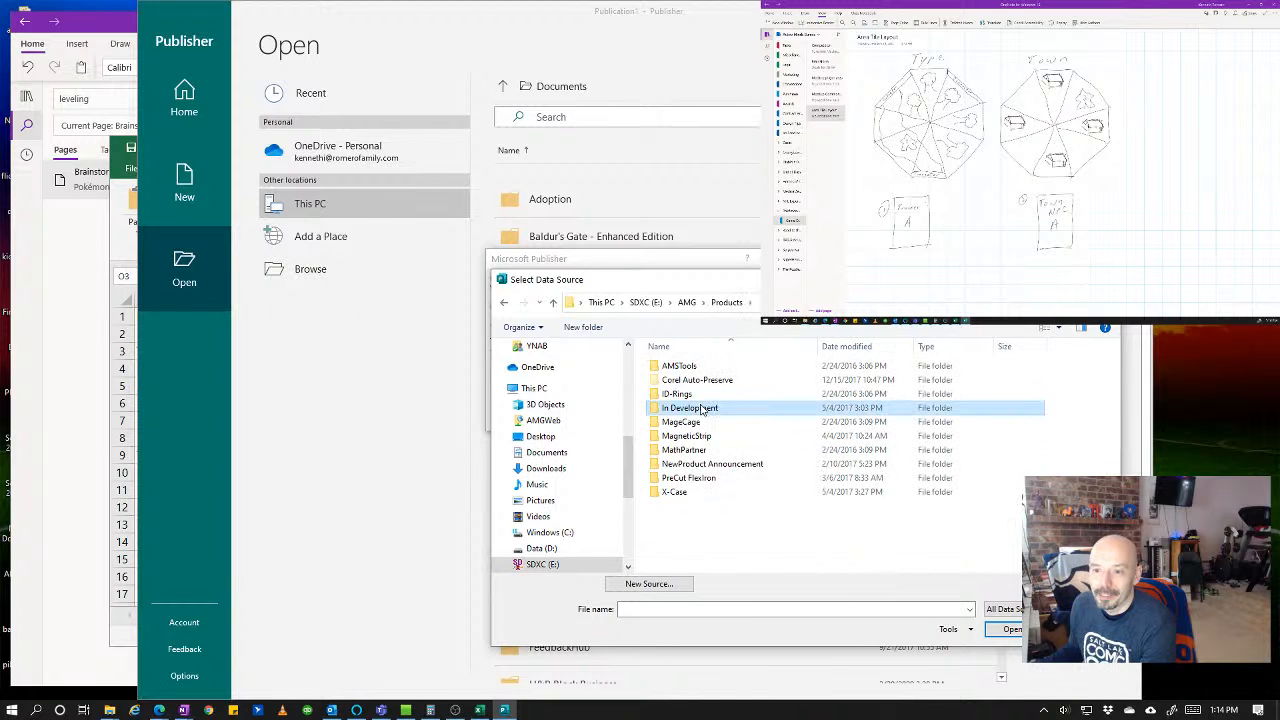
pyautogui.doubleClick(703, 409)
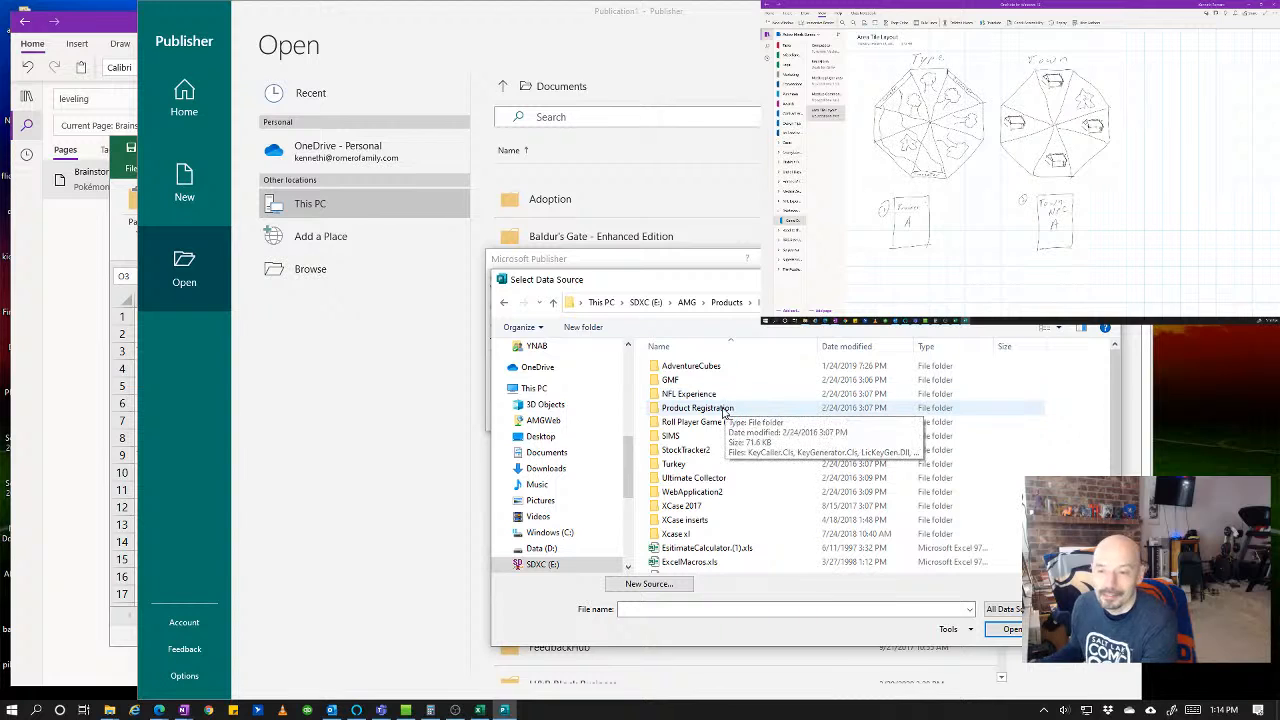
pyautogui.doubleClick(700, 394)
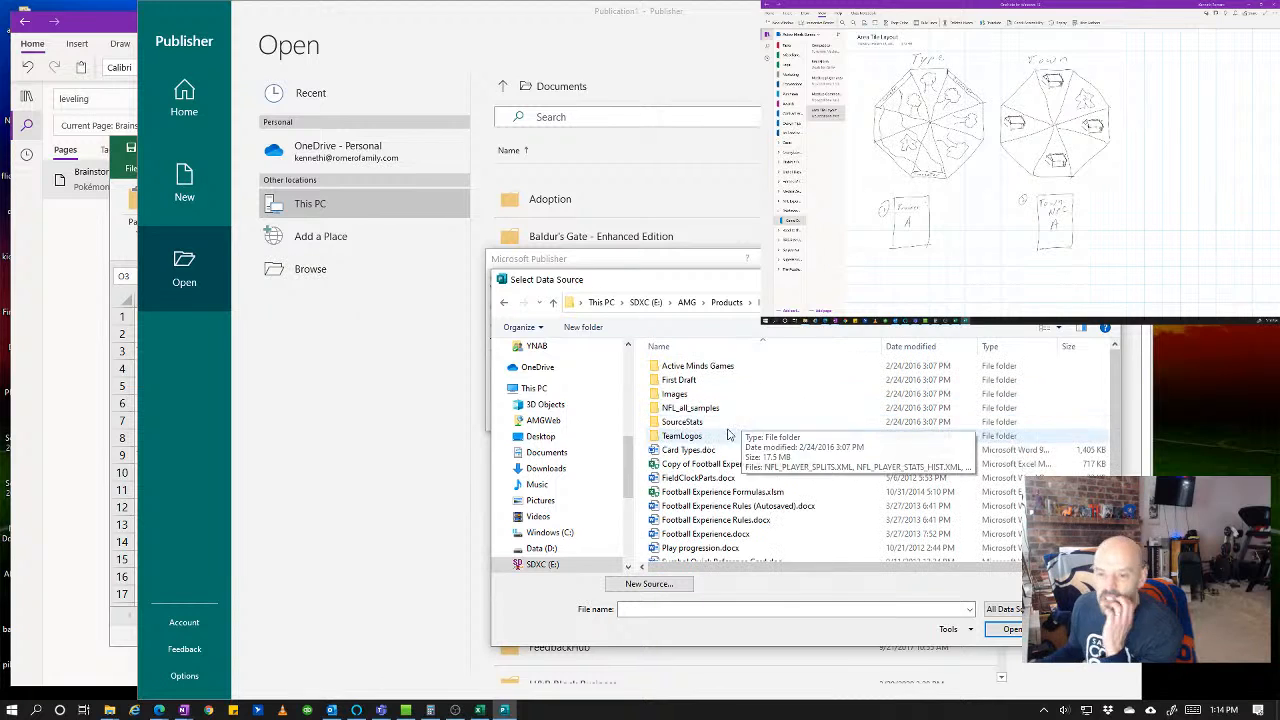
pyautogui.doubleClick(763, 492)
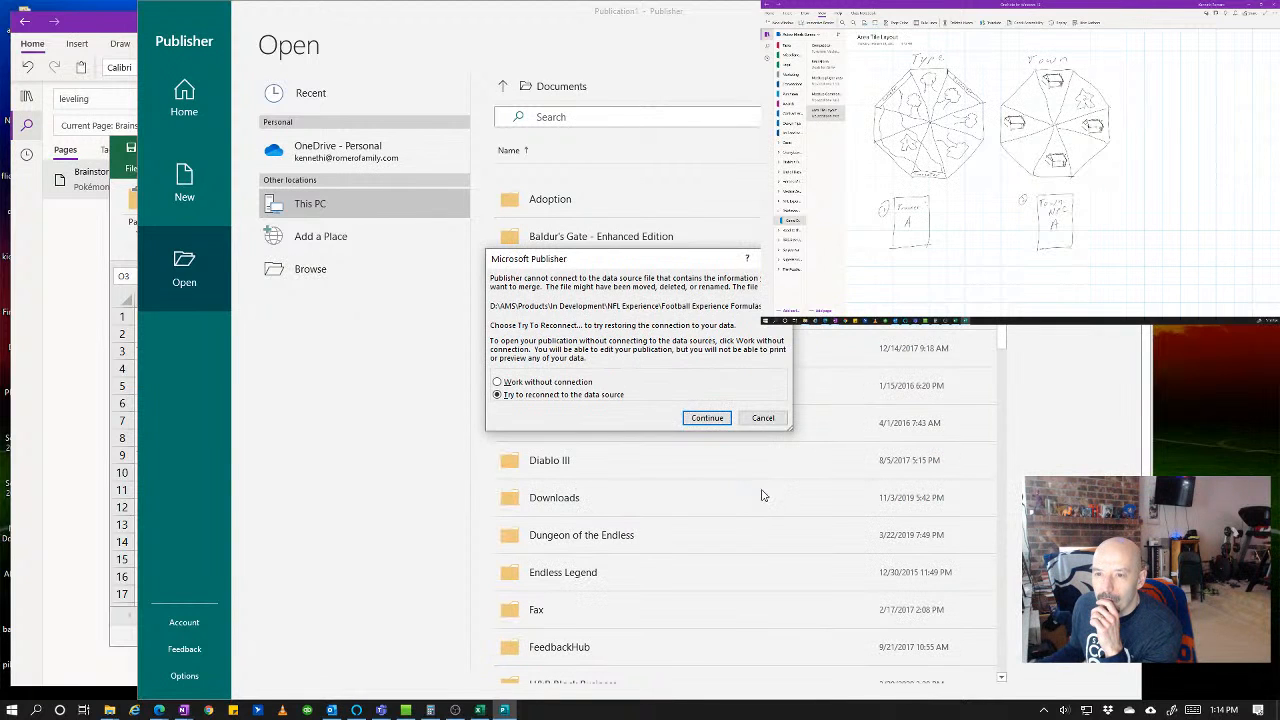
# - Look through the data source's table list, then cancel the table selection and the opening of the publication
pyautogui.press('Return')
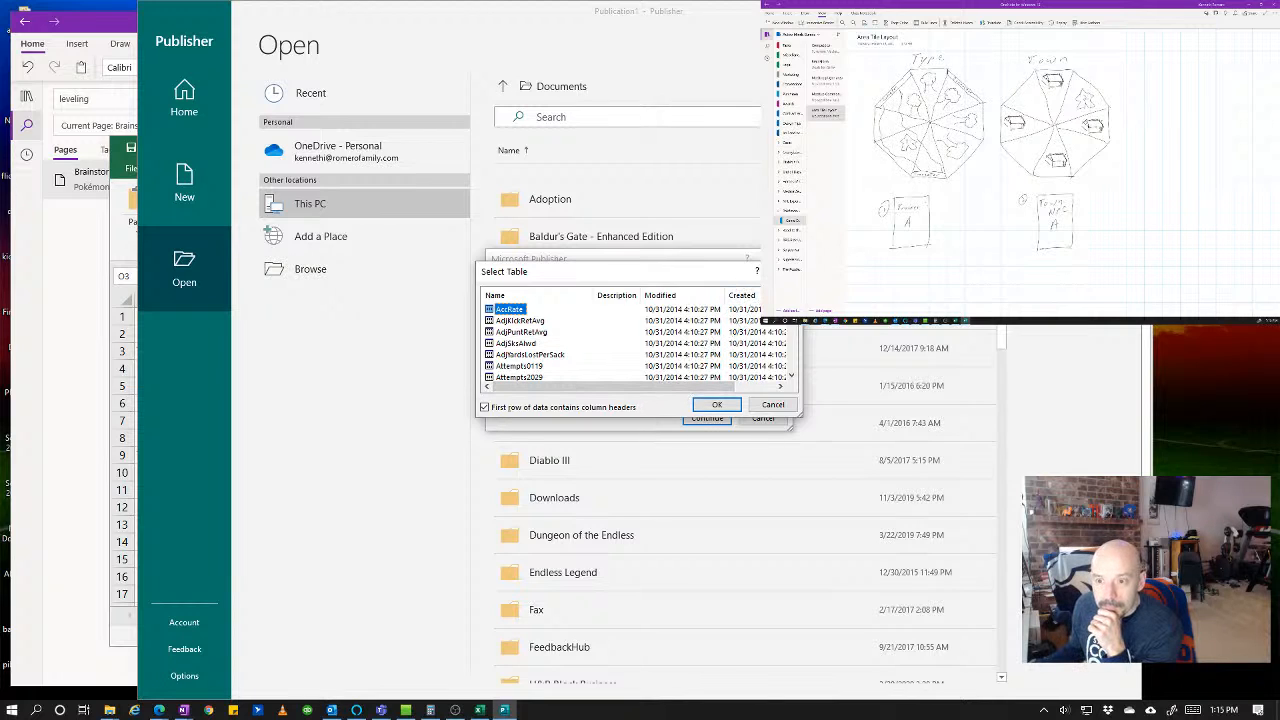
pyautogui.scroll(-10, 790, 322)
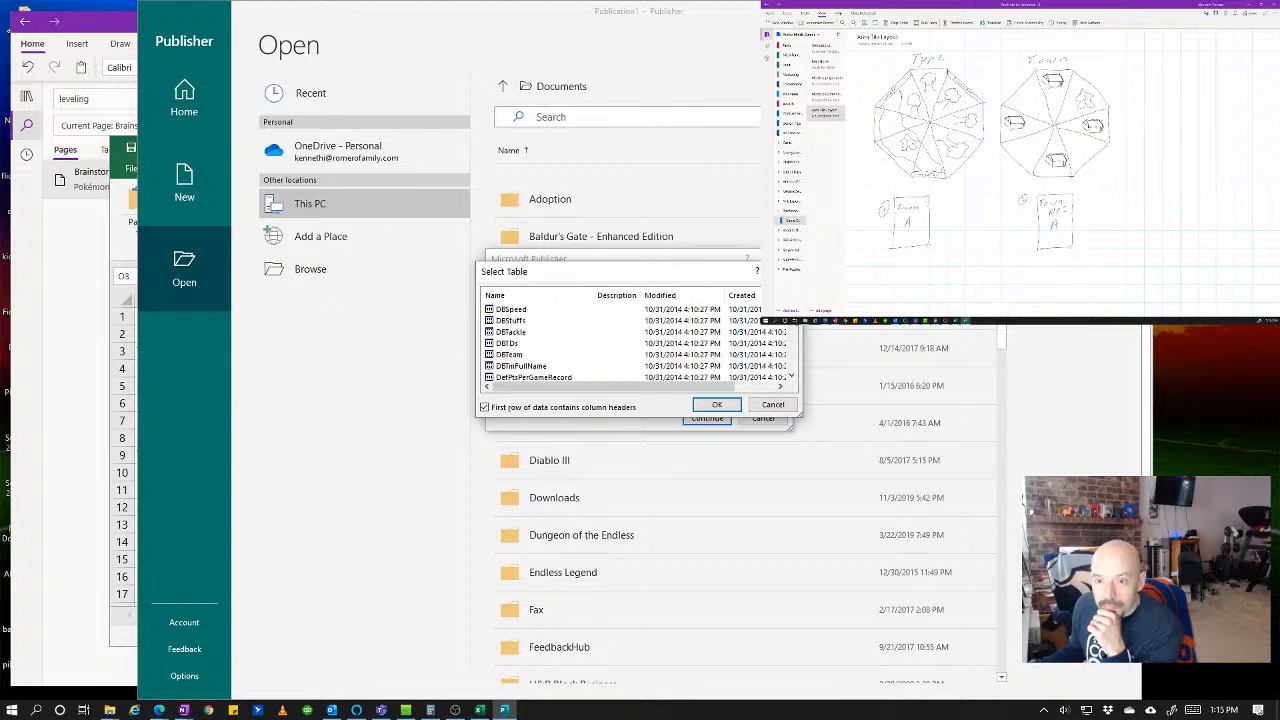
pyautogui.moveTo(793, 324); pyautogui.dragTo(793, 374)
pyautogui.click(787, 404)
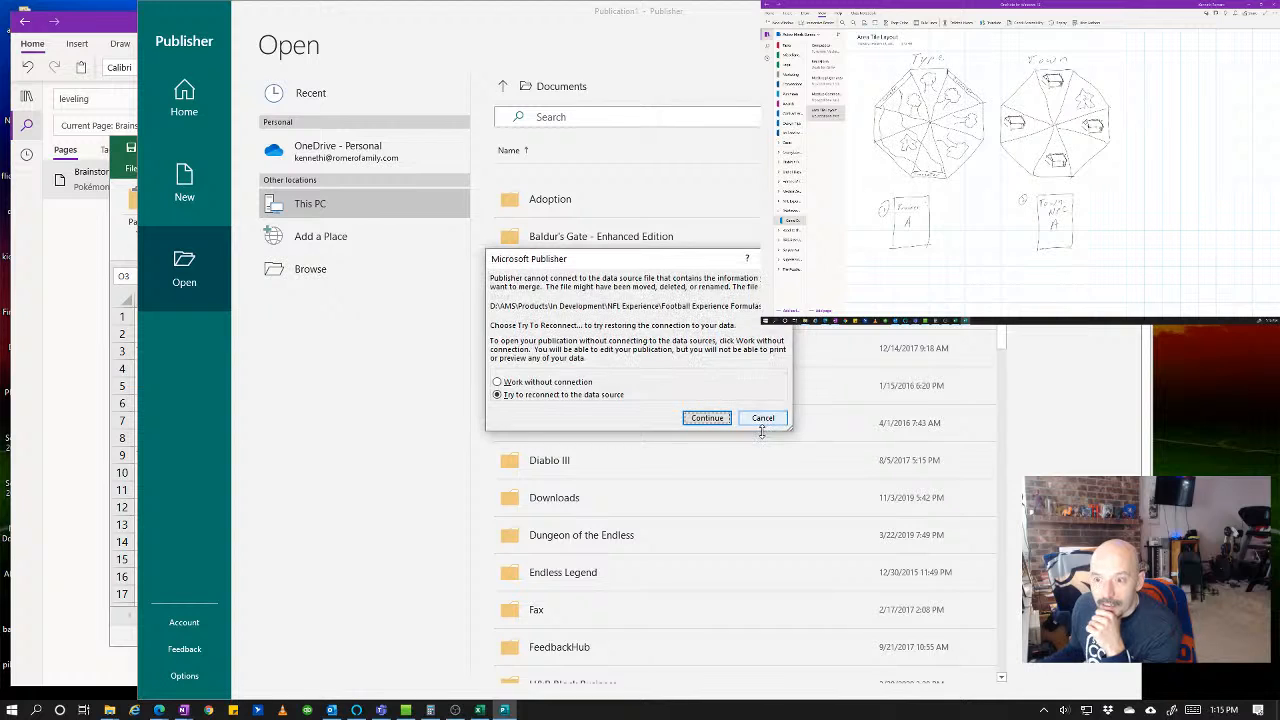
pyautogui.click(764, 418)
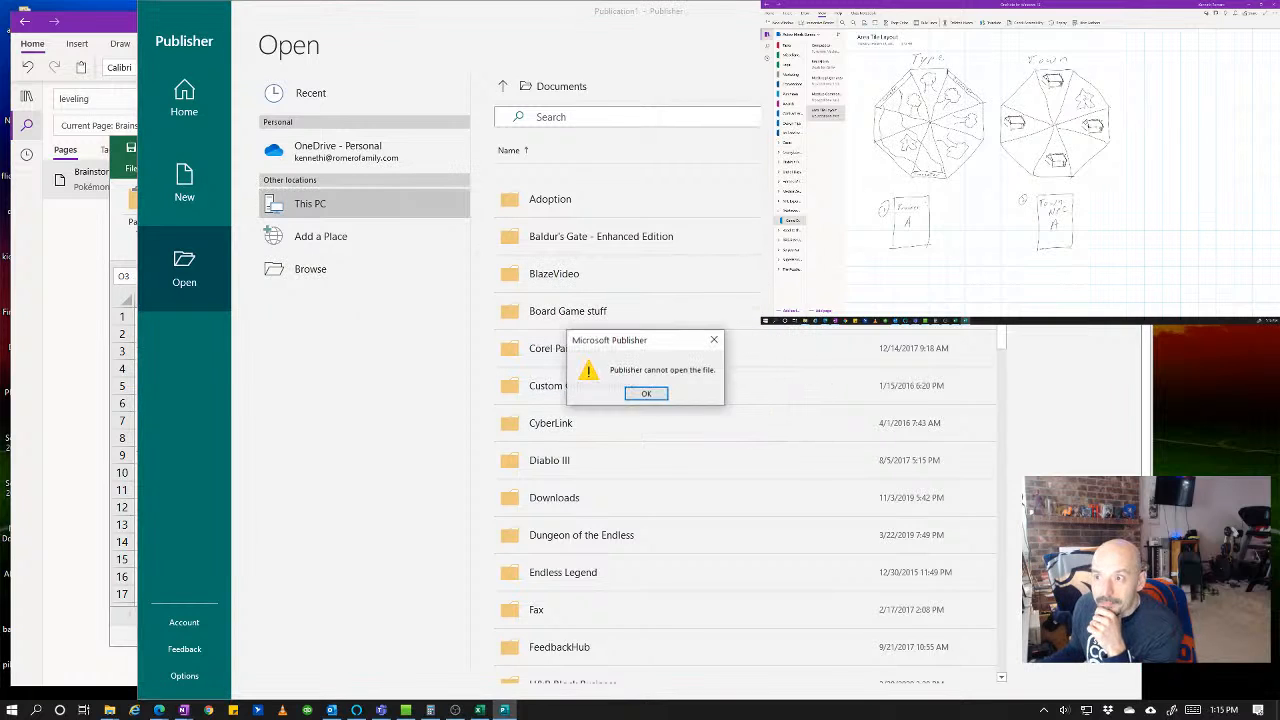
pyautogui.click(645, 395)
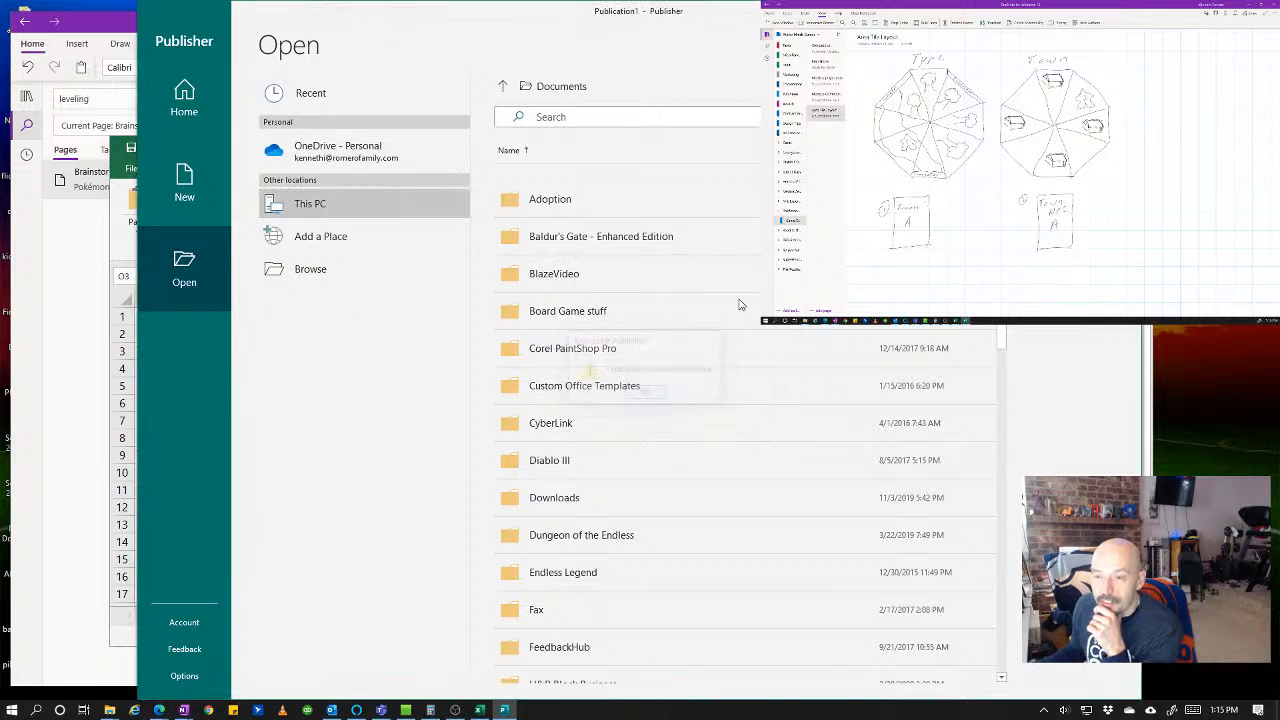
# - Close Publisher and create a blank workbook in Excel
pyautogui.click(1121, 11)
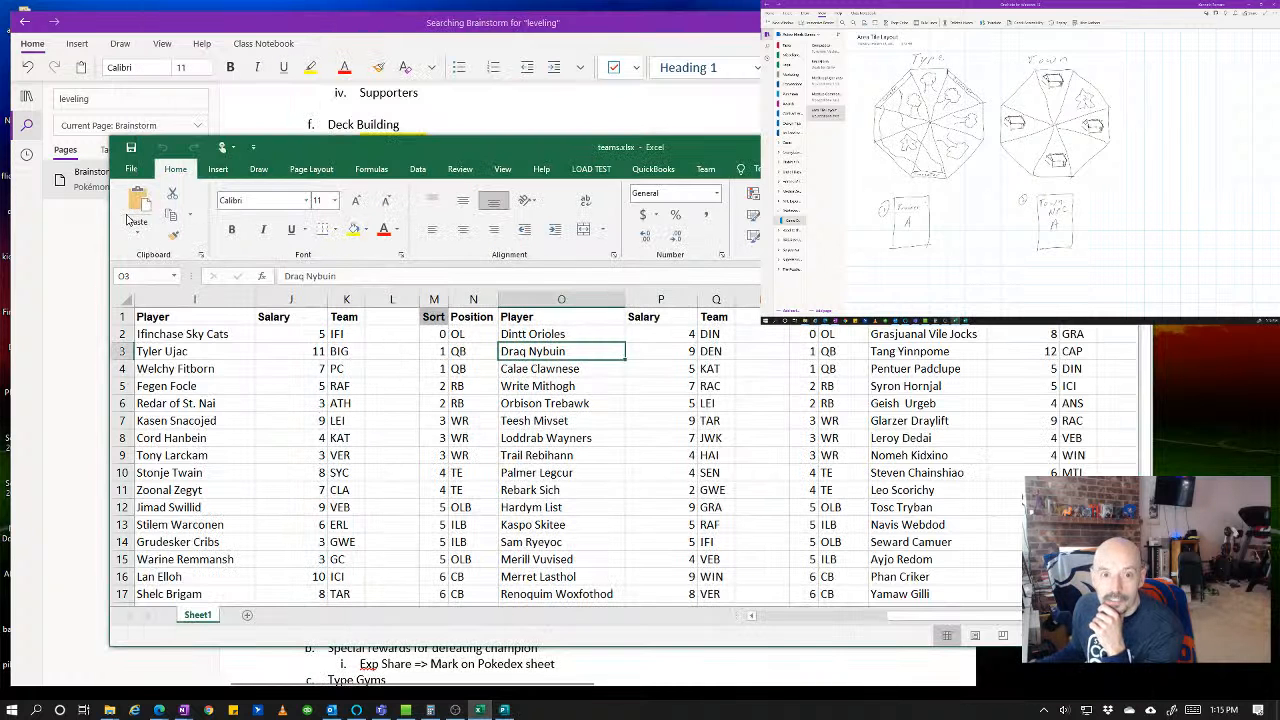
pyautogui.click(131, 169)
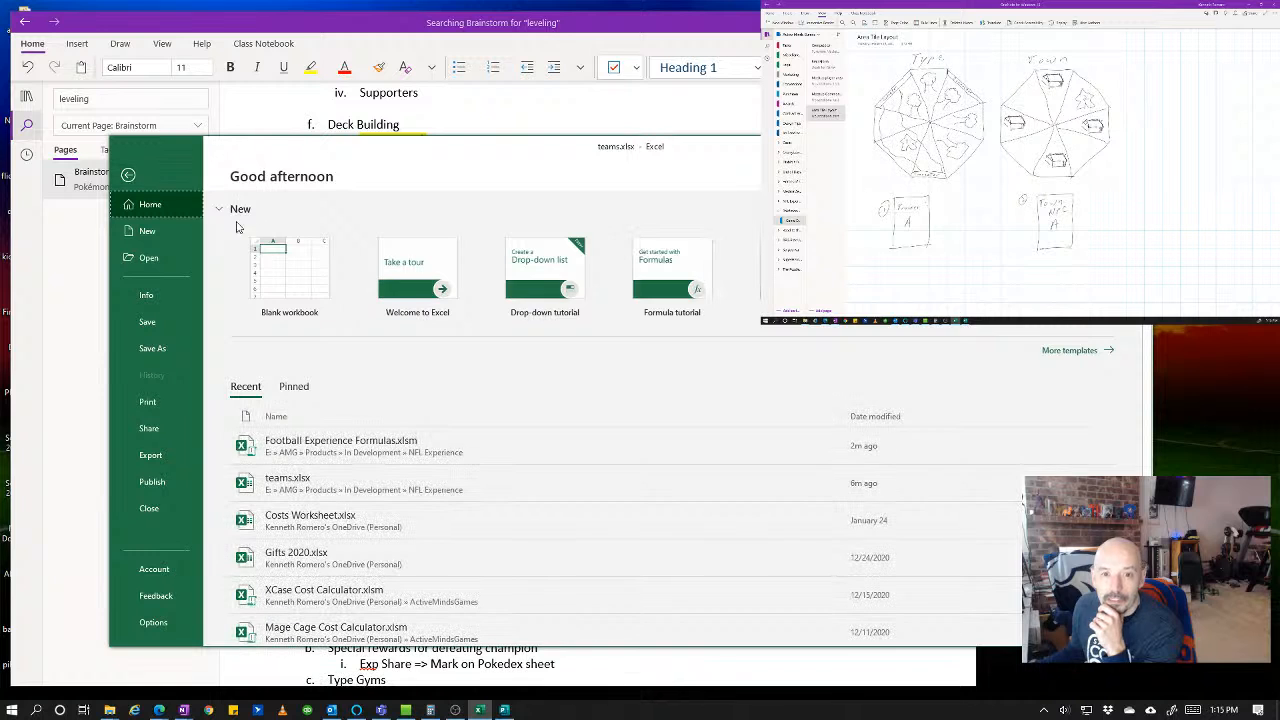
pyautogui.press('Escape')
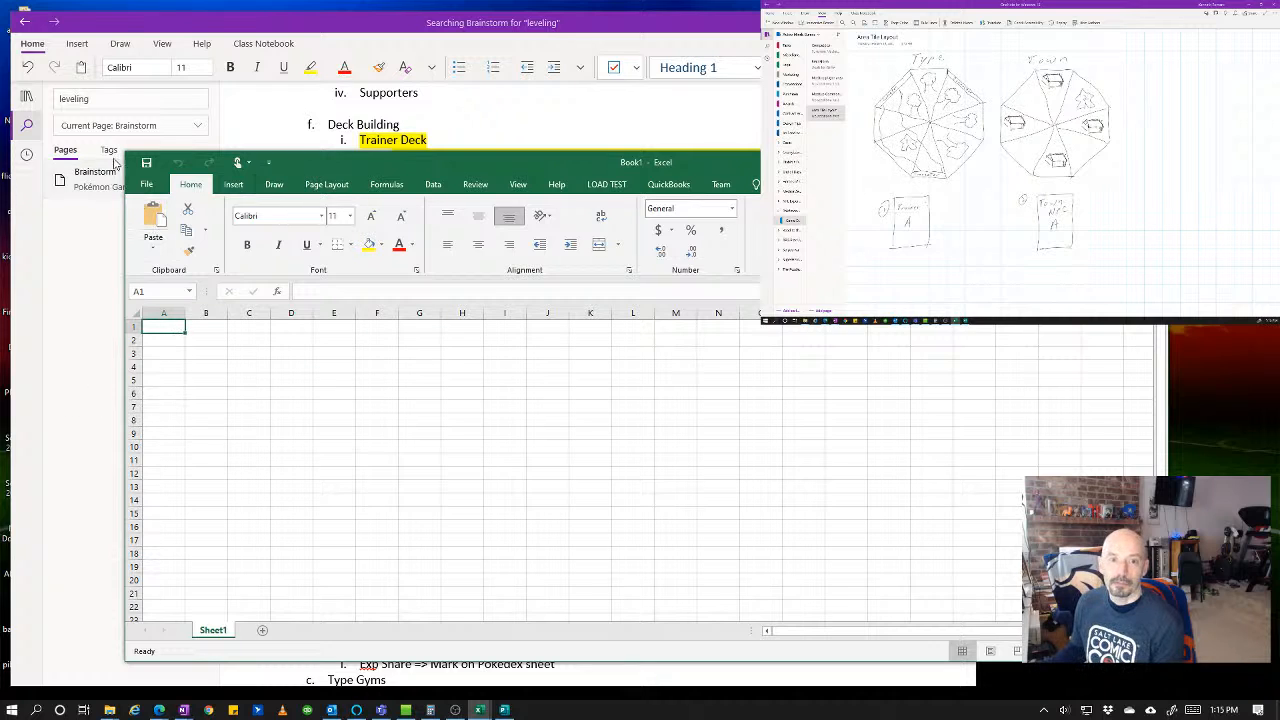
# - Shrink the Excel window to uncover more of the OneNote notes and enter the heading Tile Type in cell A1
pyautogui.moveTo(123, 152); pyautogui.dragTo(262, 224)
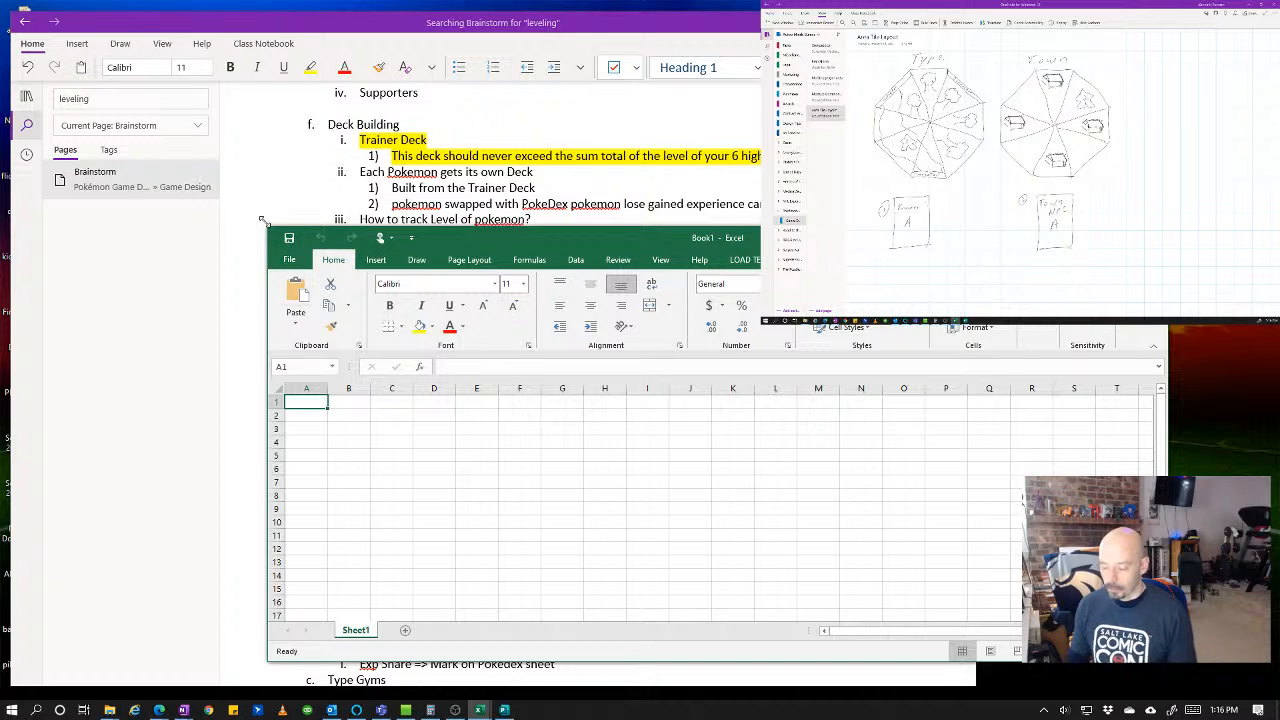
pyautogui.write('Tile')
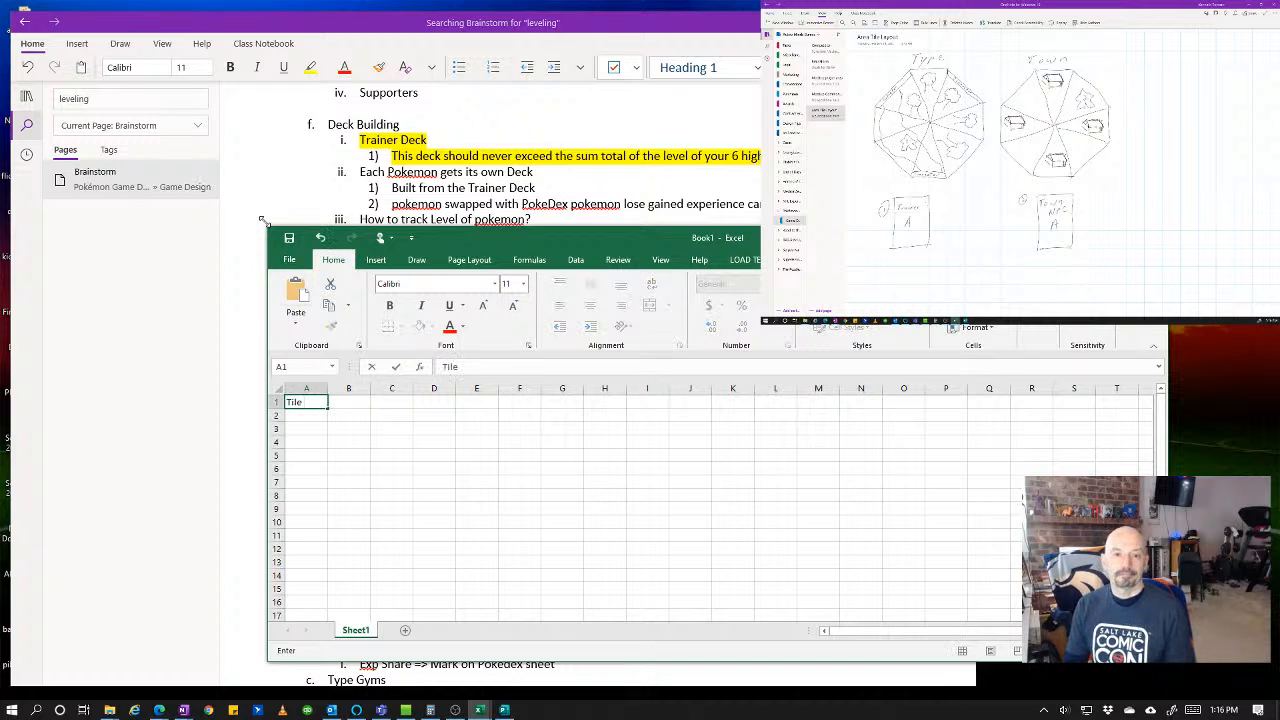
pyautogui.press('BackSpace')
pyautogui.press('BackSpace')
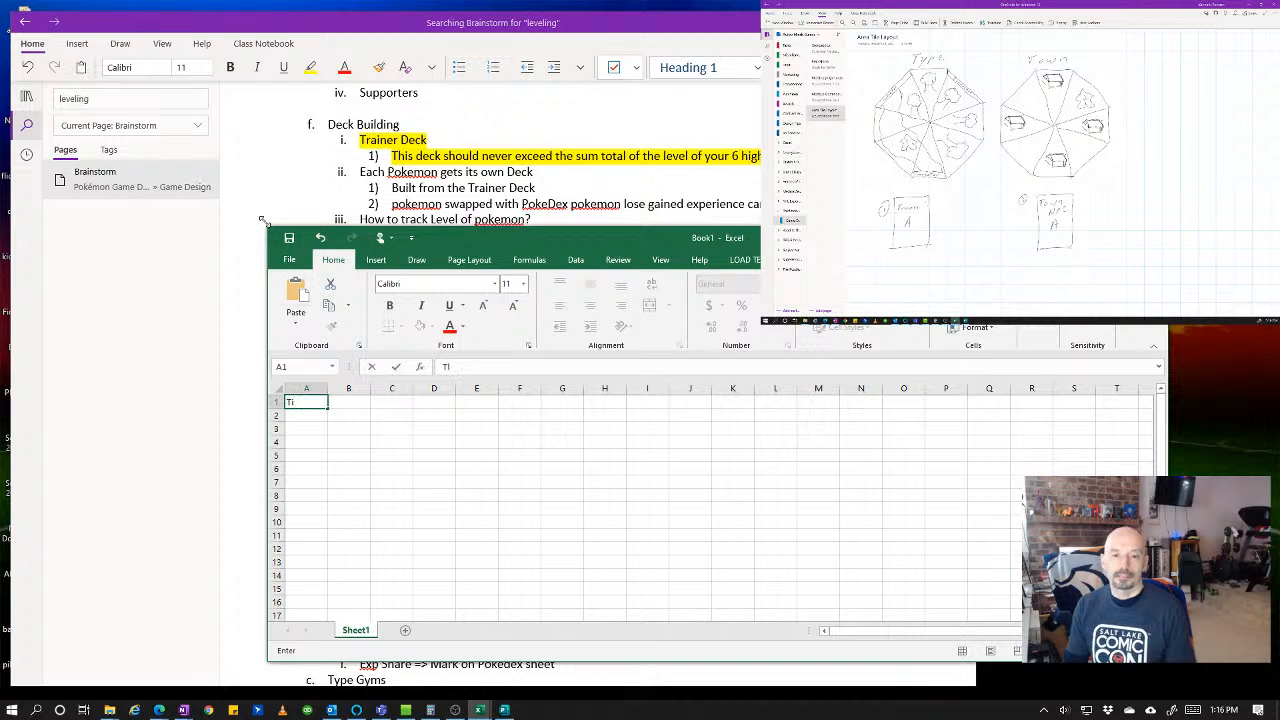
pyautogui.press('BackSpace')
pyautogui.press('BackSpace')
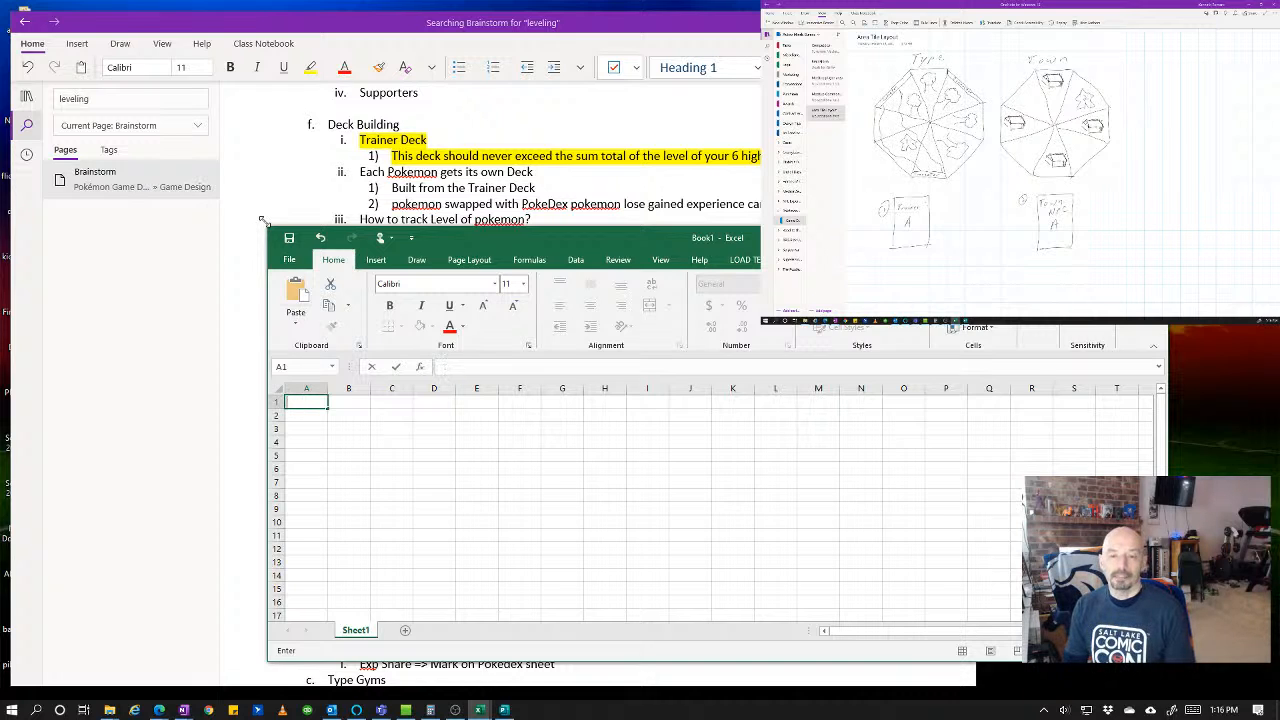
pyautogui.write('Tile')
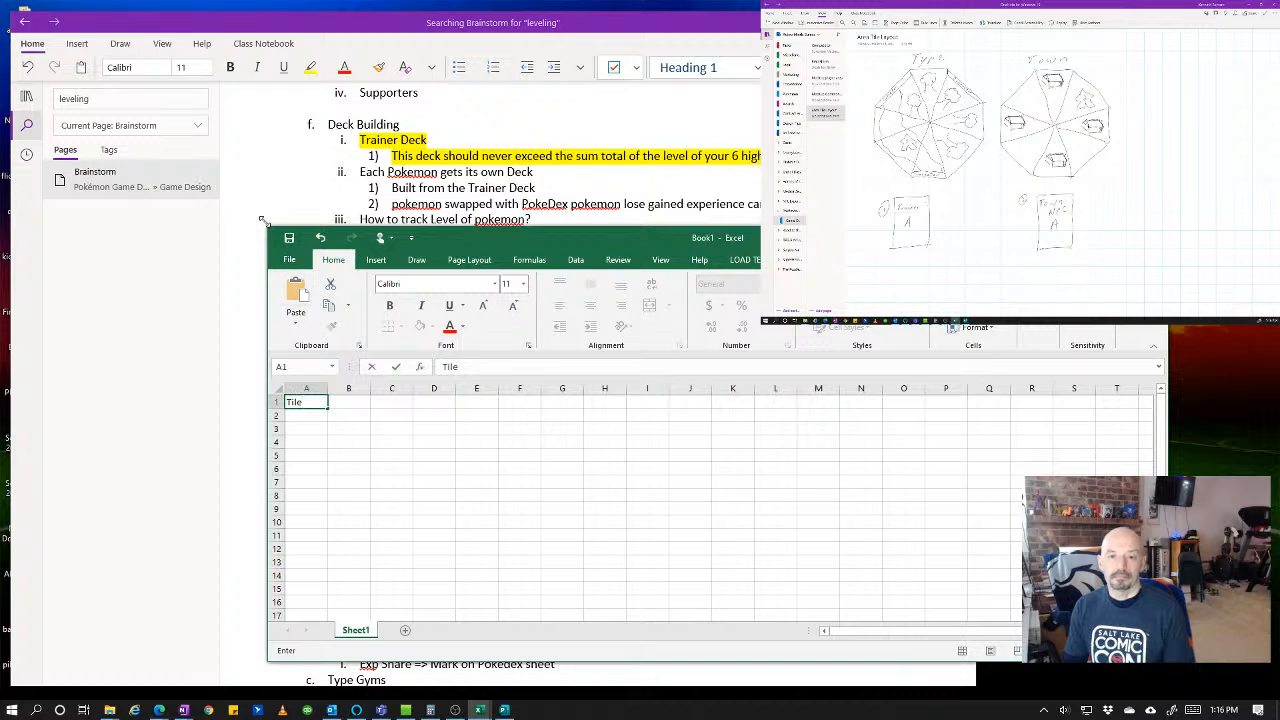
pyautogui.write('Name')
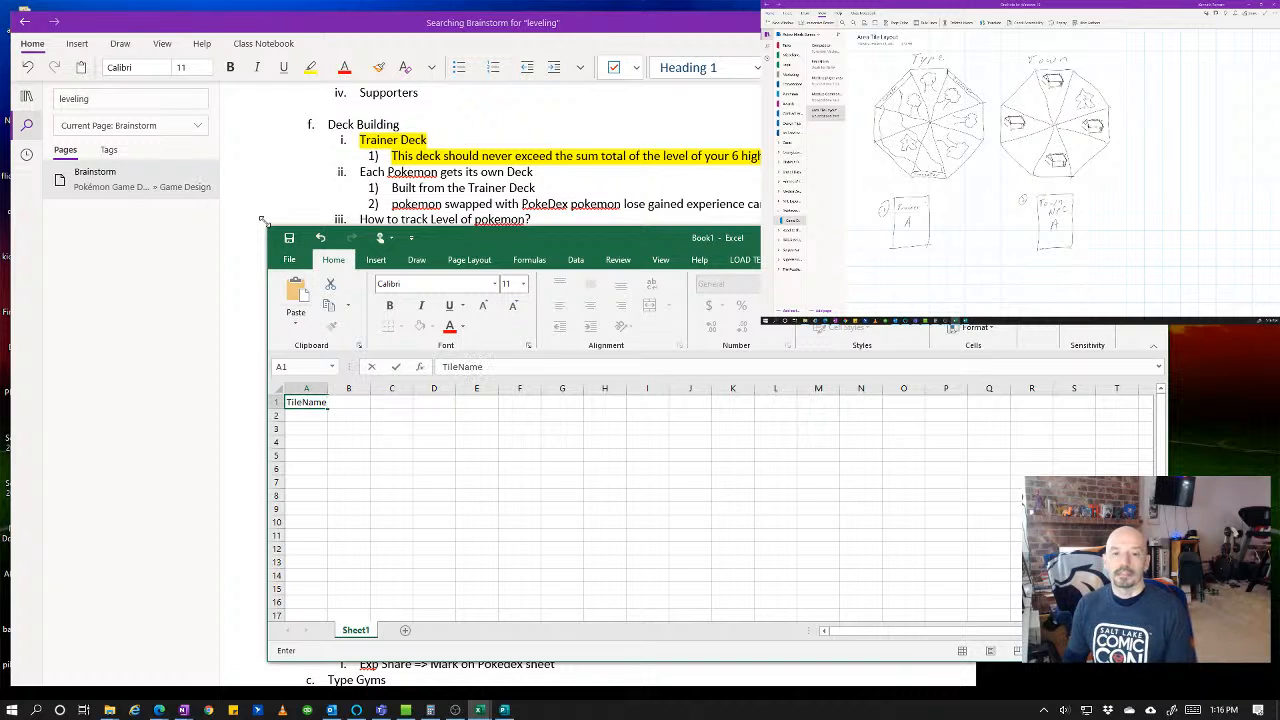
pyautogui.press('BackSpace')
pyautogui.press('BackSpace')
pyautogui.press('BackSpace')
pyautogui.press('BackSpace')
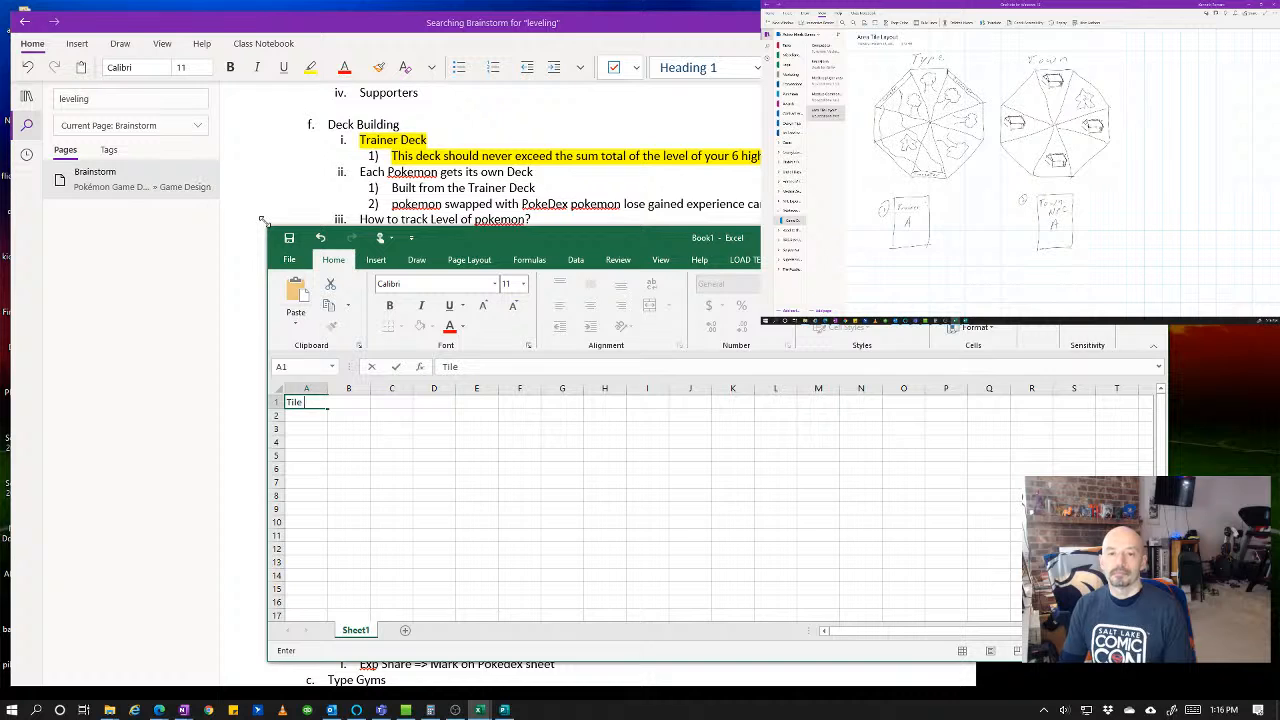
pyautogui.write('Type')
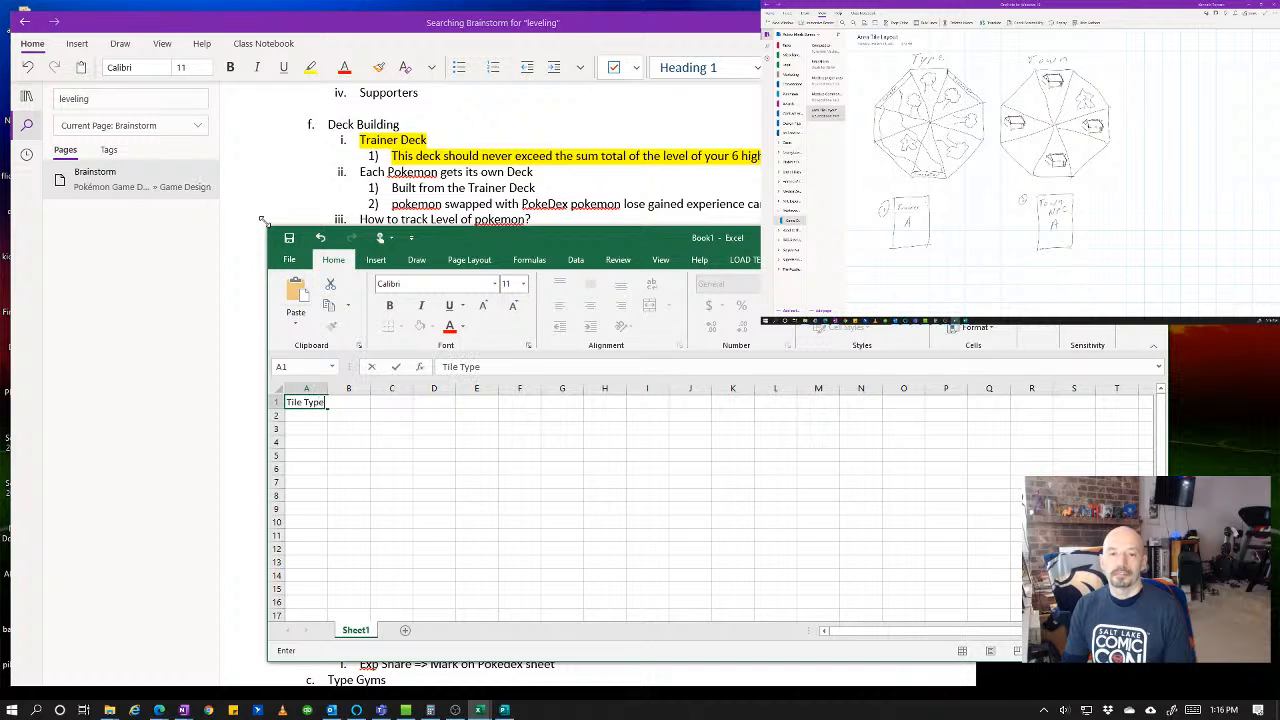
pyautogui.press('Tab')
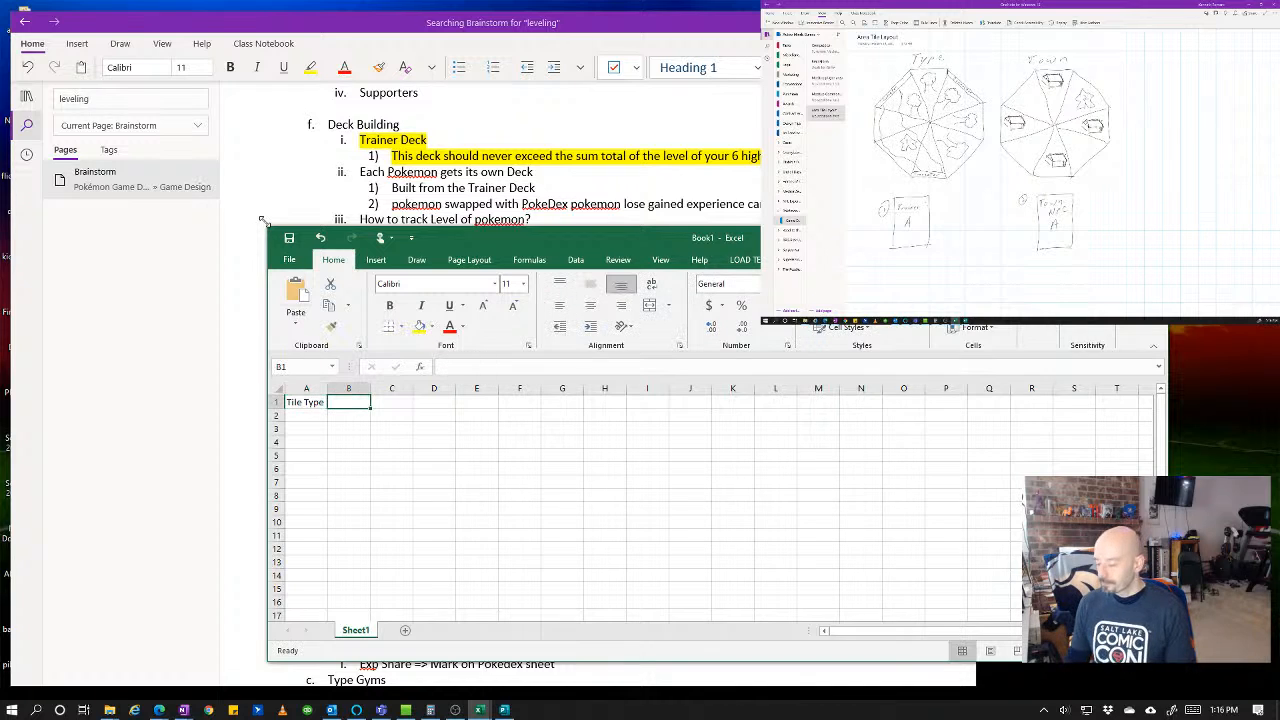
# - List the tile types Forest, Mountain, Water and Town in cells A2 to A5 under the heading
pyautogui.press('Return')
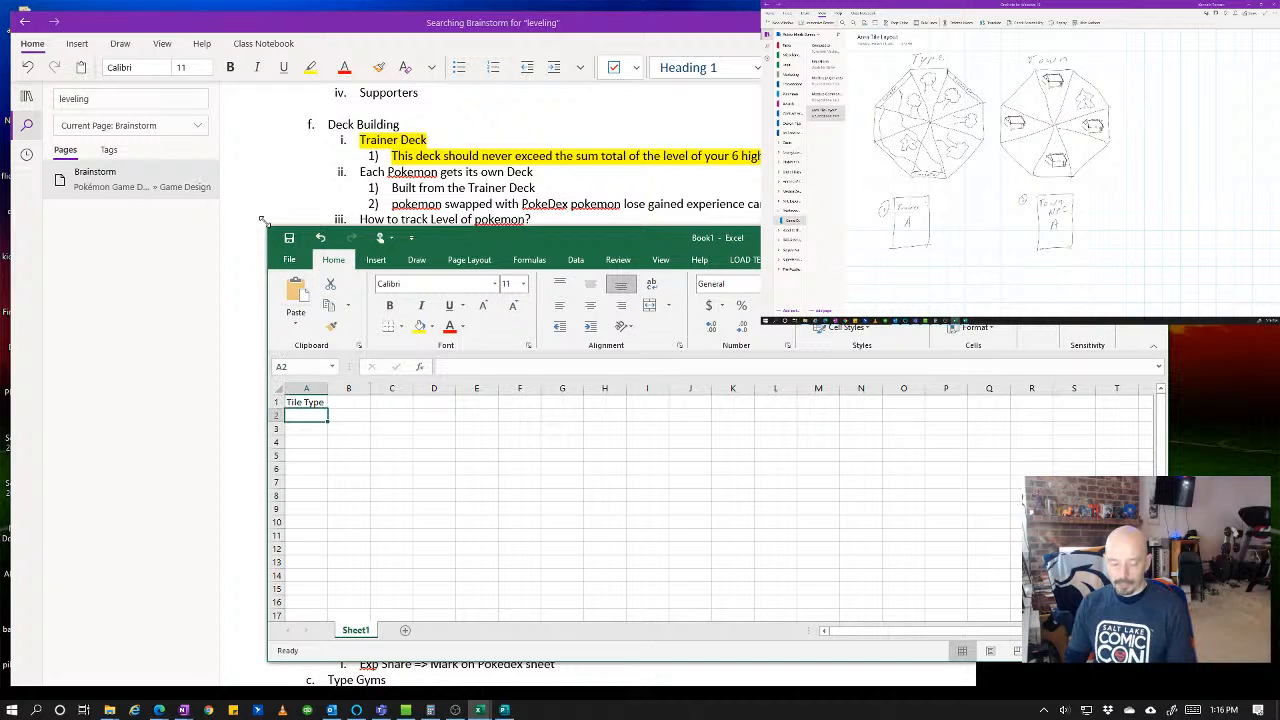
pyautogui.write('Forest')
pyautogui.press('Return')
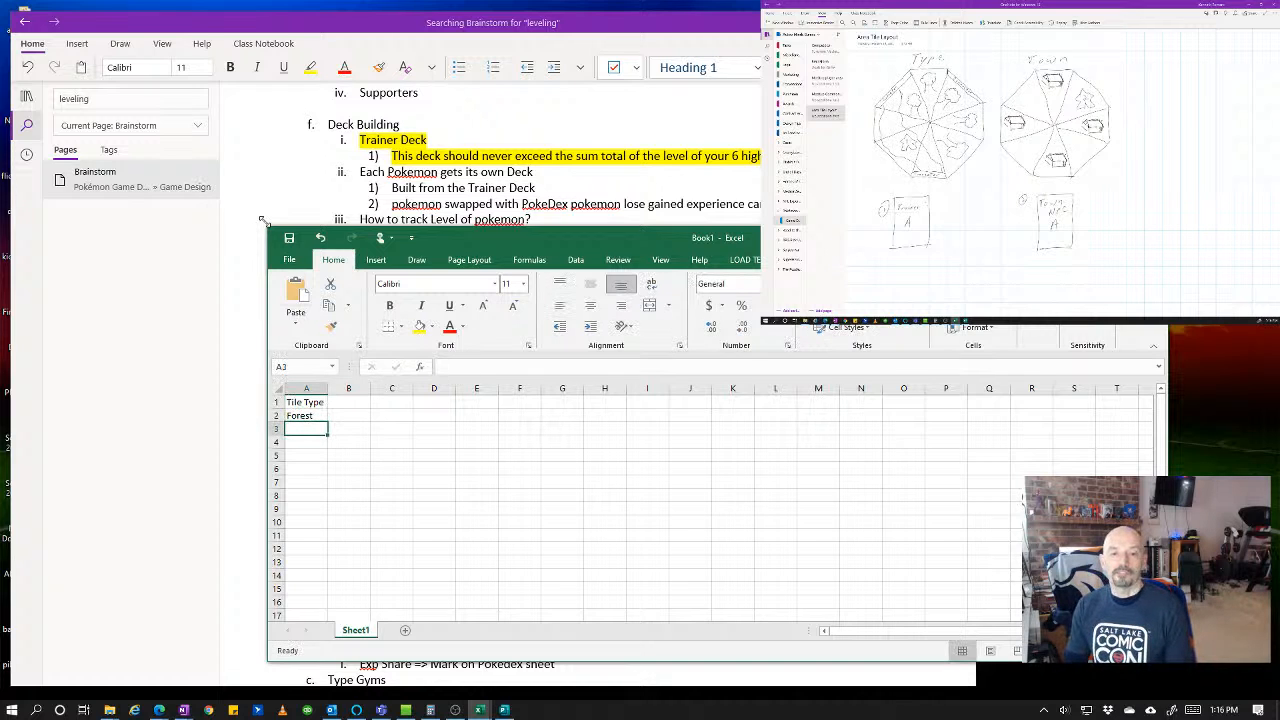
pyautogui.write('Mountain')
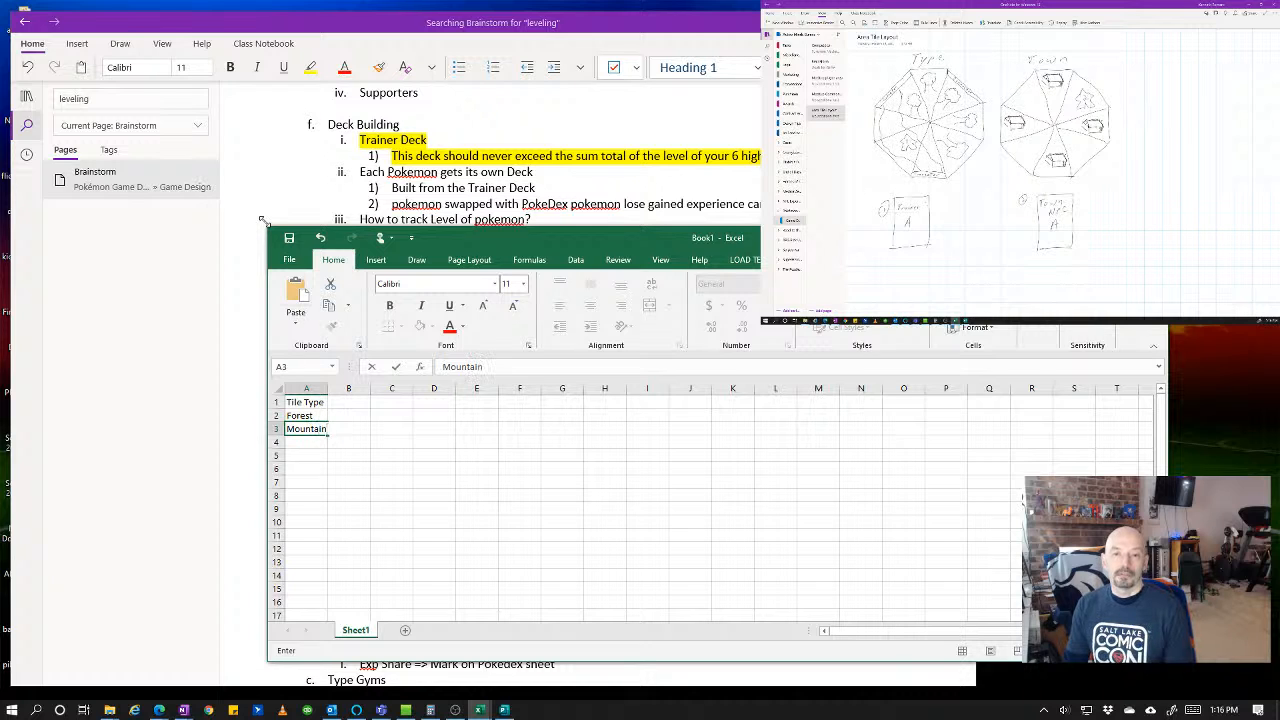
pyautogui.press('Return')
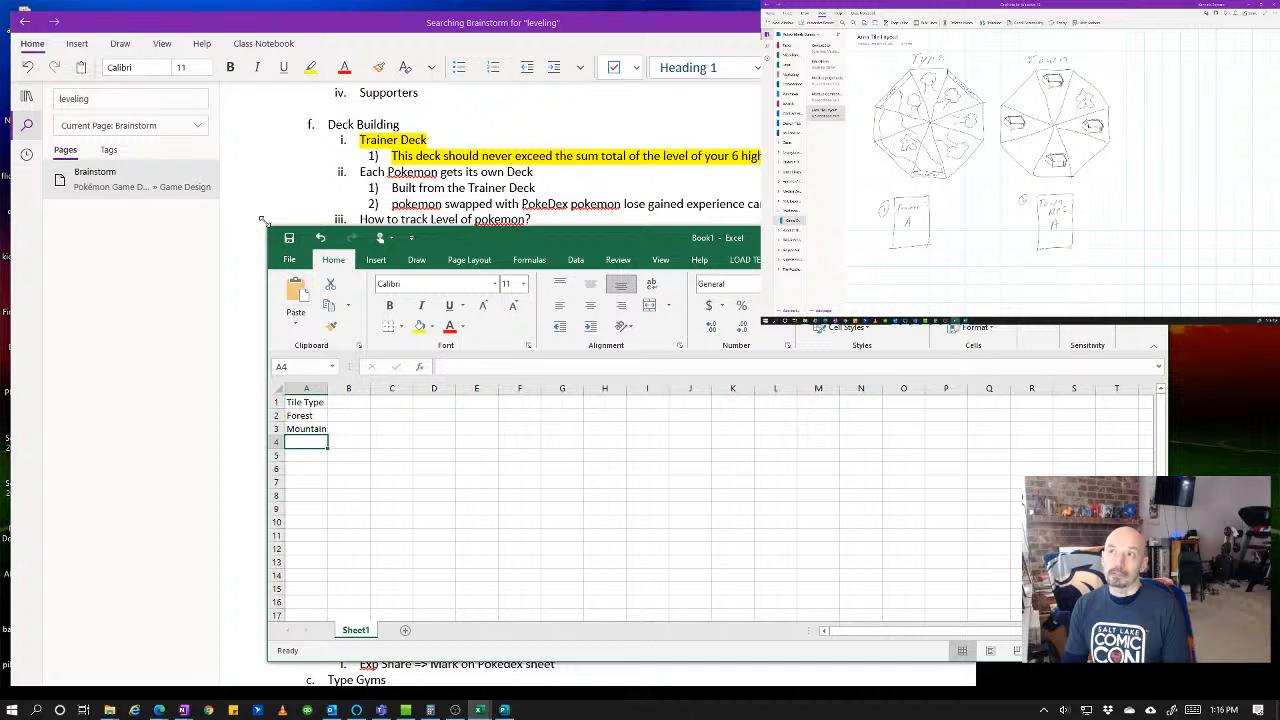
pyautogui.write('Water')
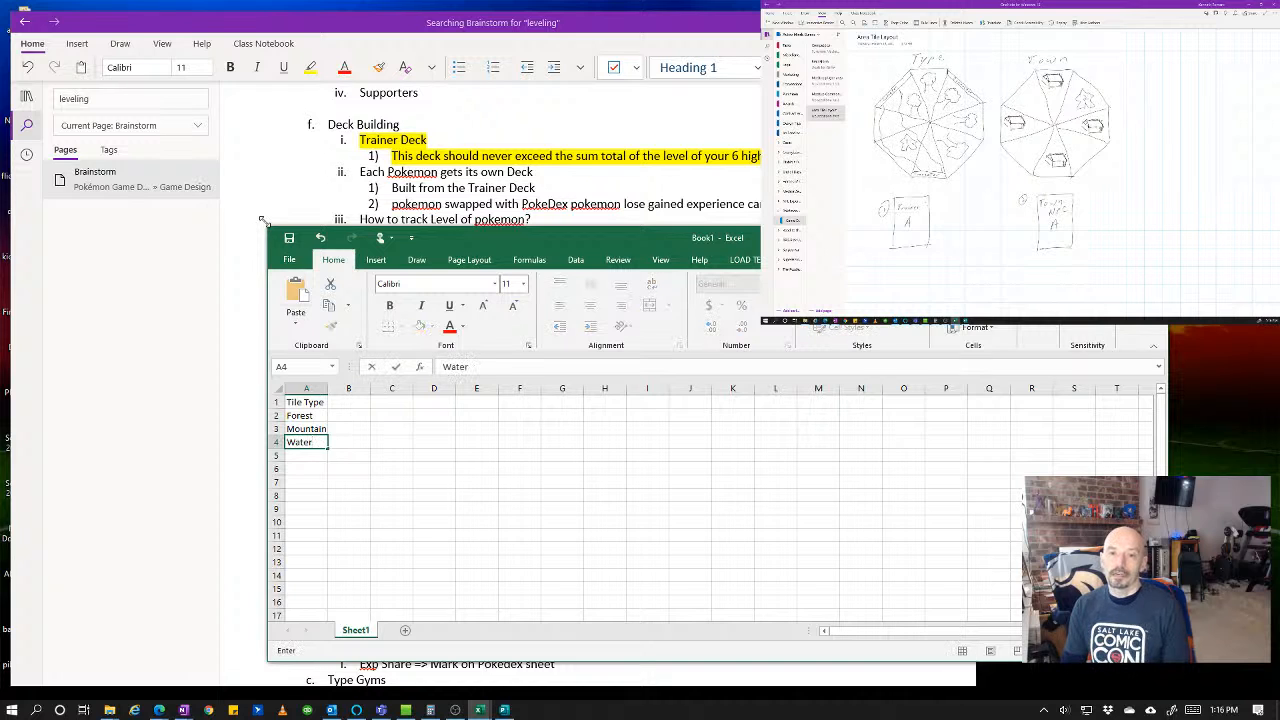
pyautogui.press('Return')
pyautogui.write('Town')
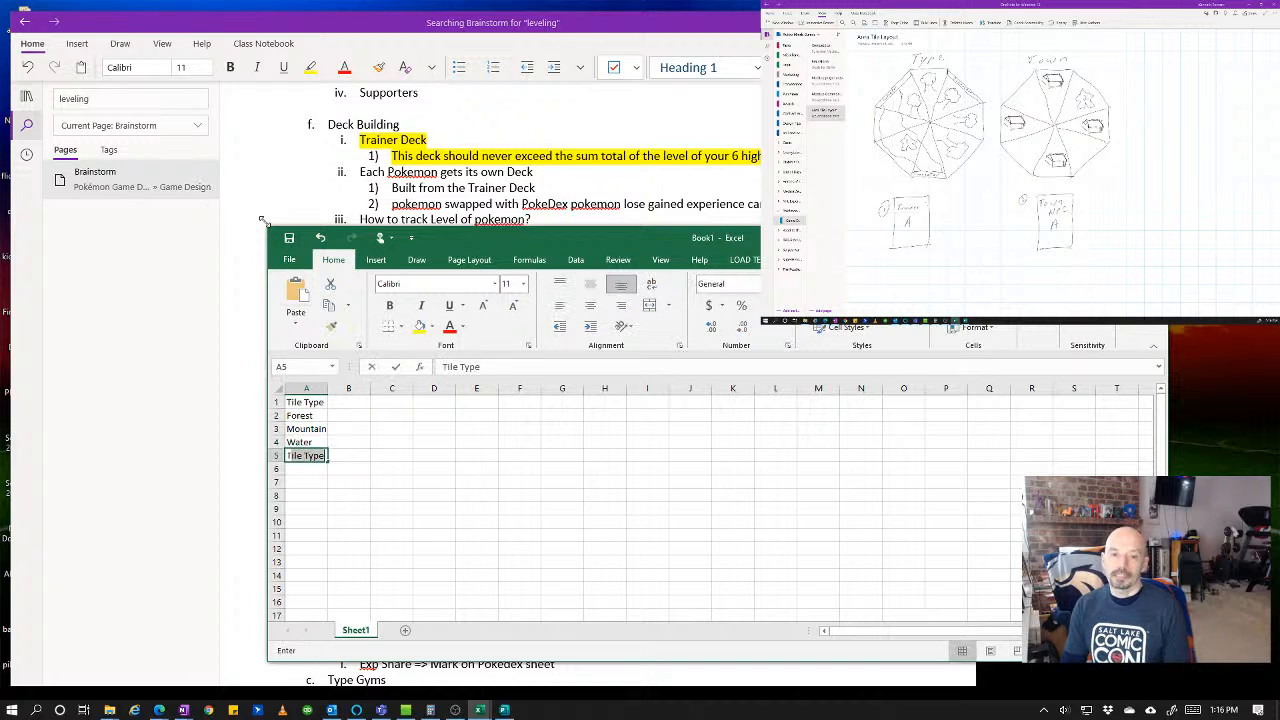
pyautogui.press('Return')
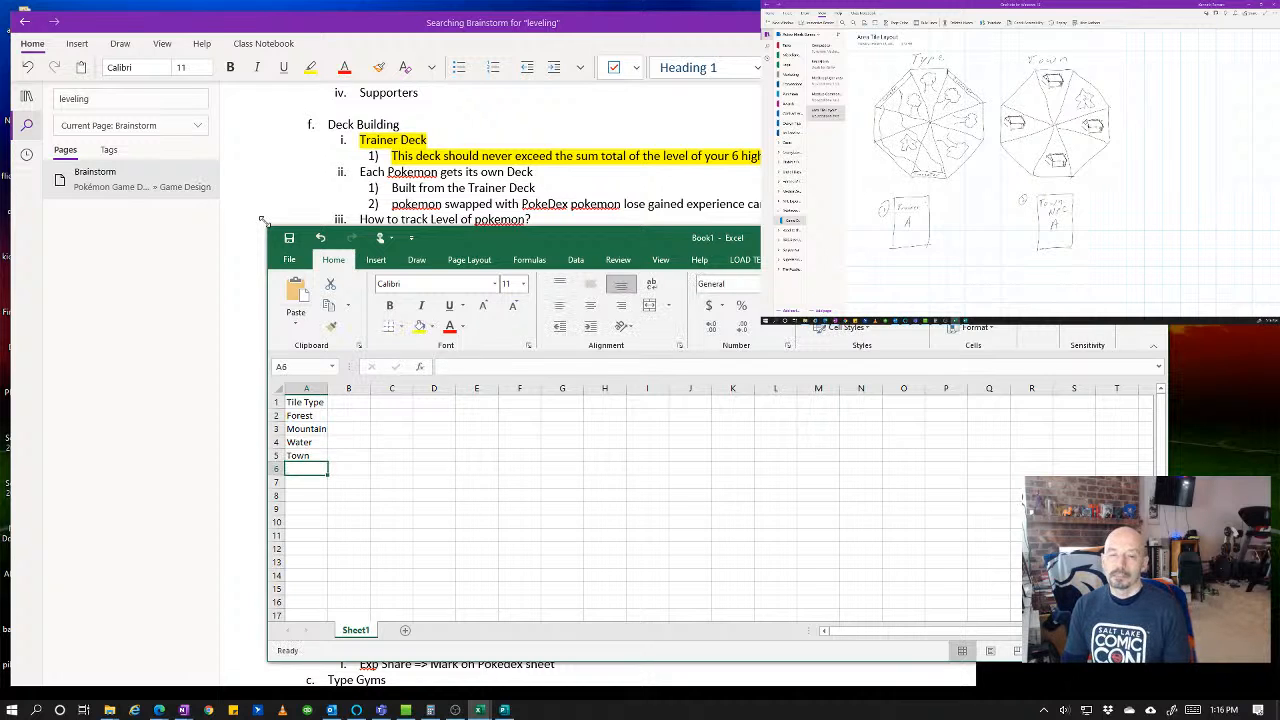
# - Change the tile type in cell A2 to Grass
pyautogui.press('Up')
pyautogui.press('Up')
pyautogui.press('Up')
pyautogui.press('Up')
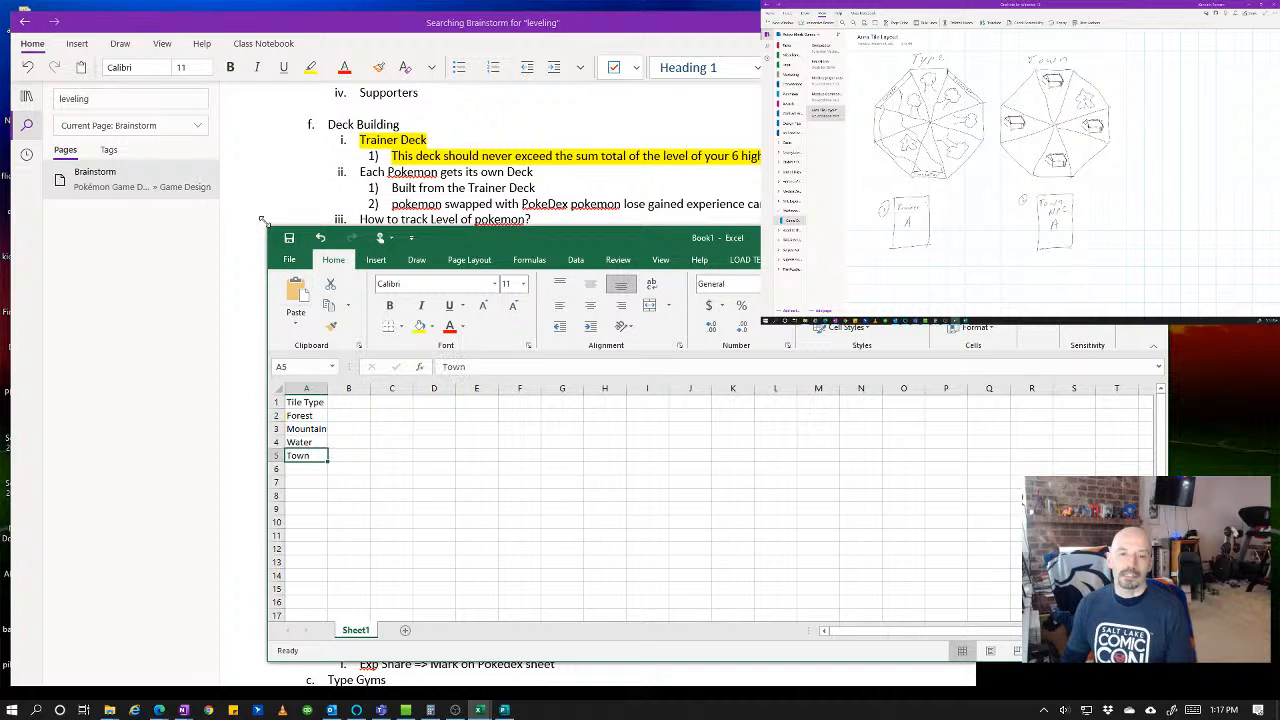
pyautogui.write('Grass')
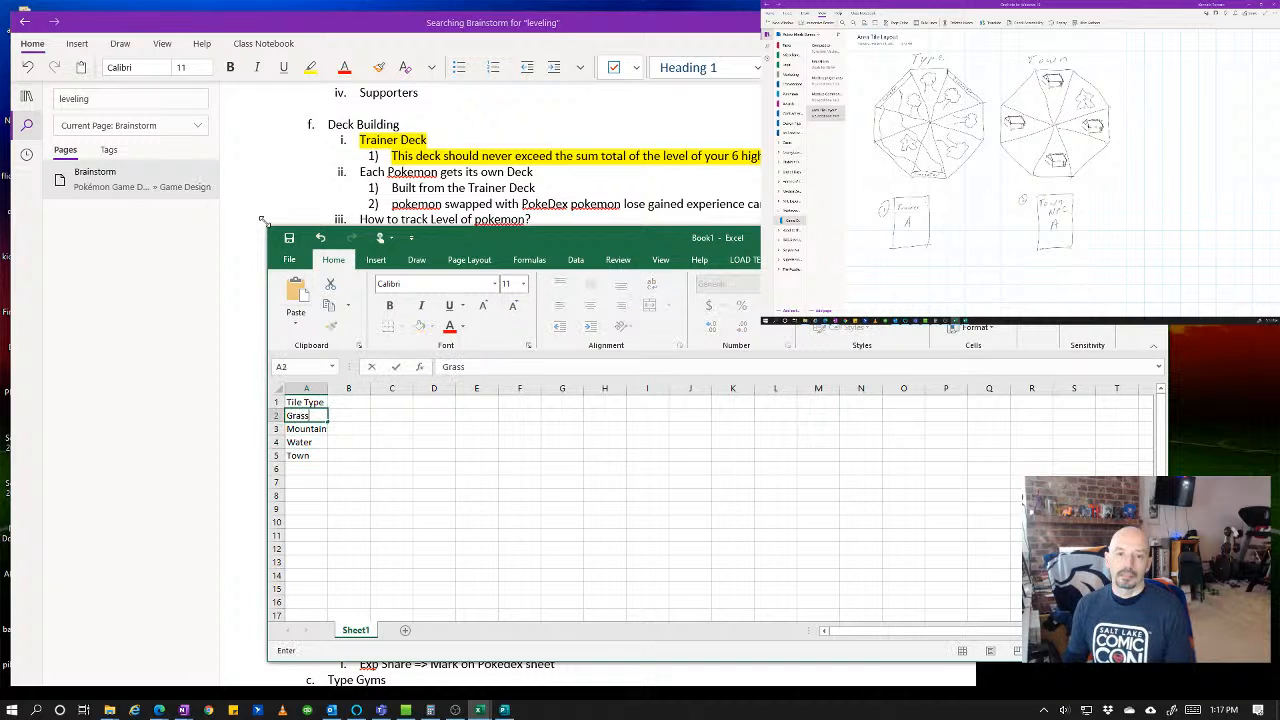
pyautogui.press('Return')
pyautogui.press('Down')
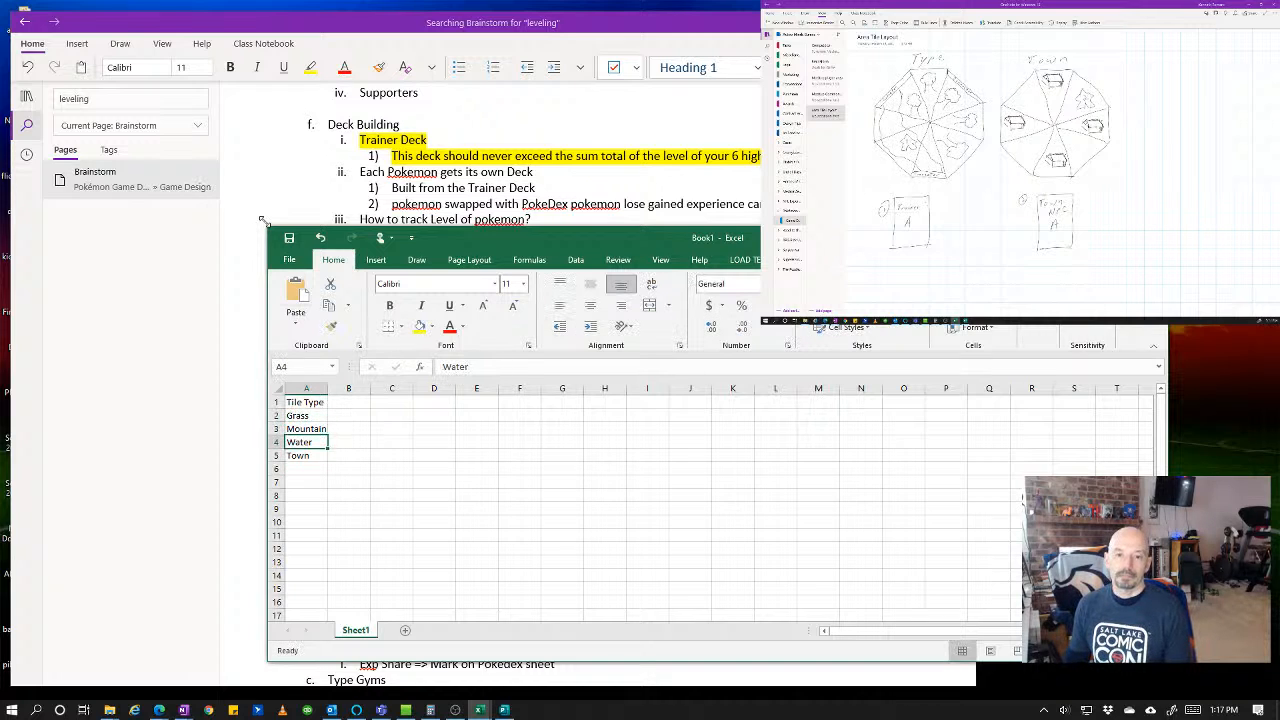
pyautogui.press('Up')
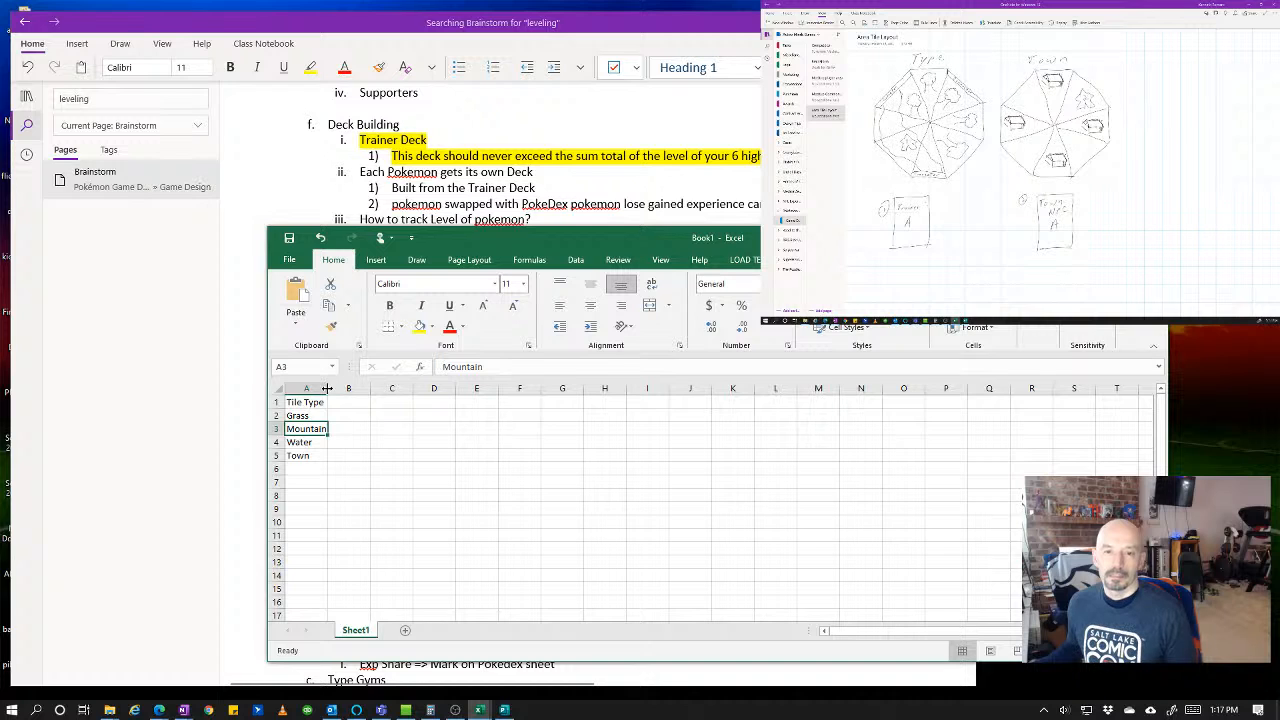
# - Widen column A and change the tile type in cell A2 to Forest (Grass)
pyautogui.moveTo(327, 388); pyautogui.dragTo(357, 388)
pyautogui.click(313, 416)
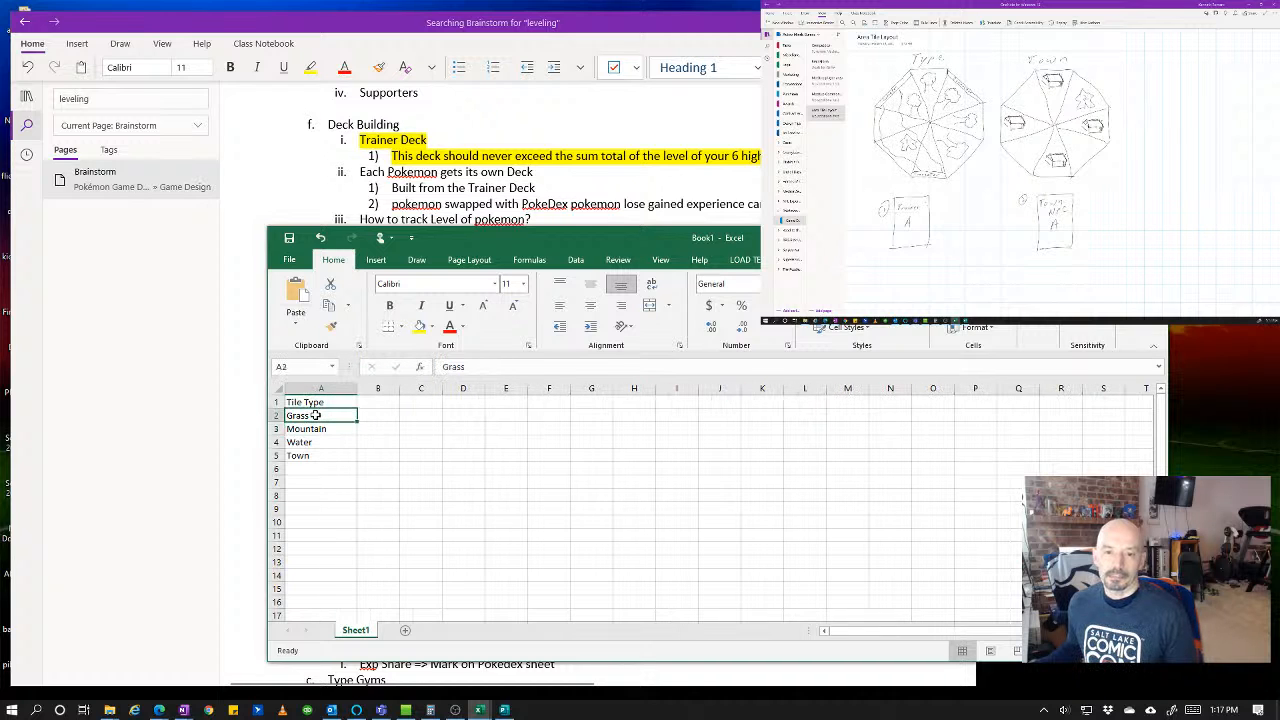
pyautogui.write('Forest')
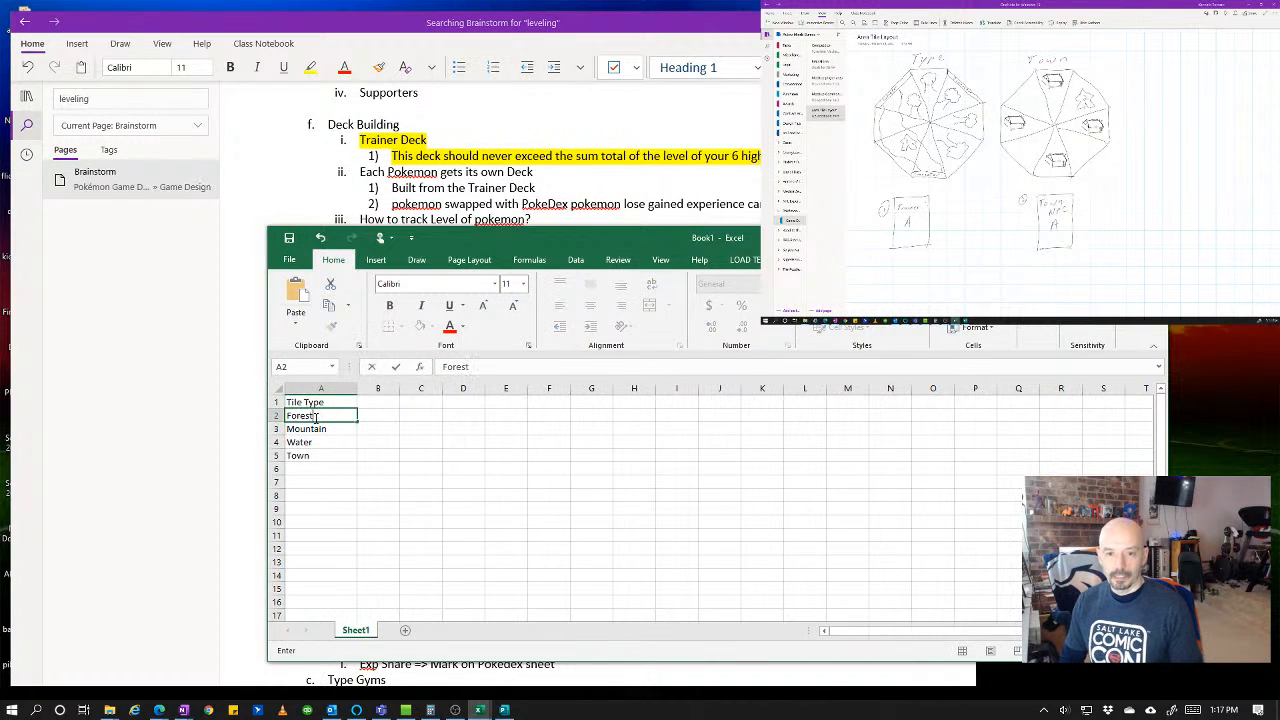
pyautogui.write(' (Grass)')
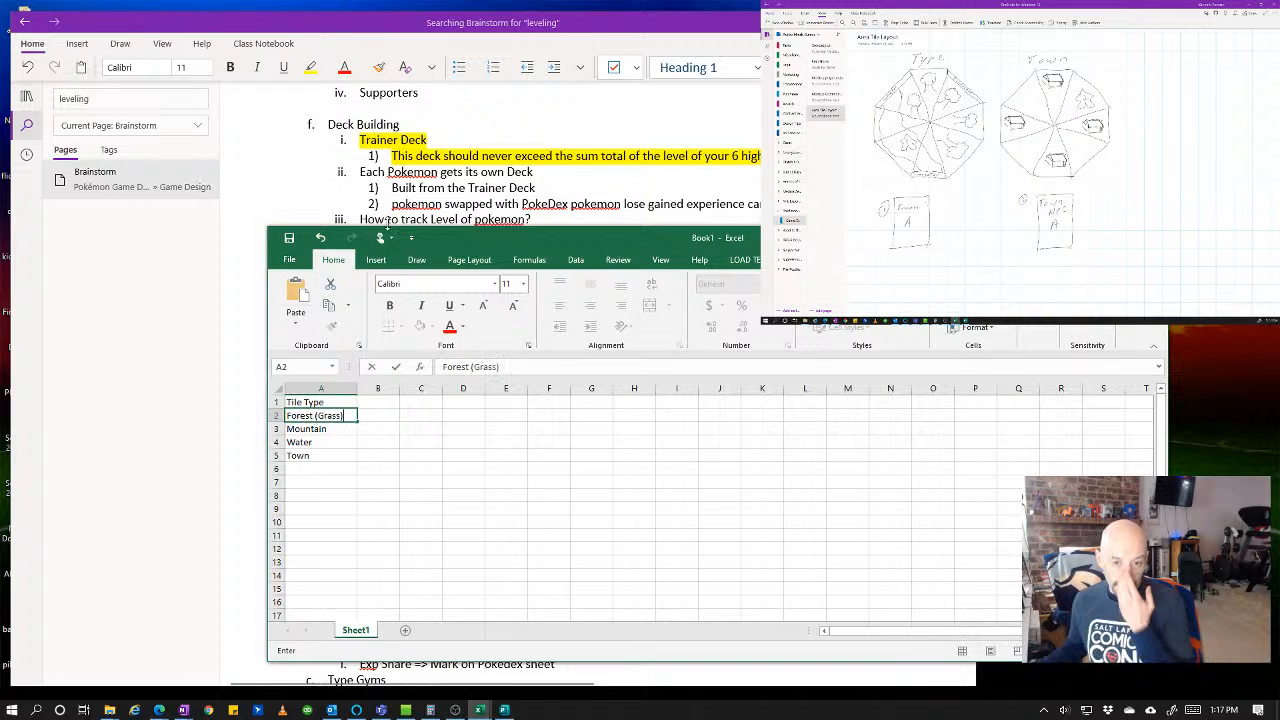
# - Add the tile type Volcano (Fire) in cell A6 below Town
pyautogui.click(311, 467)
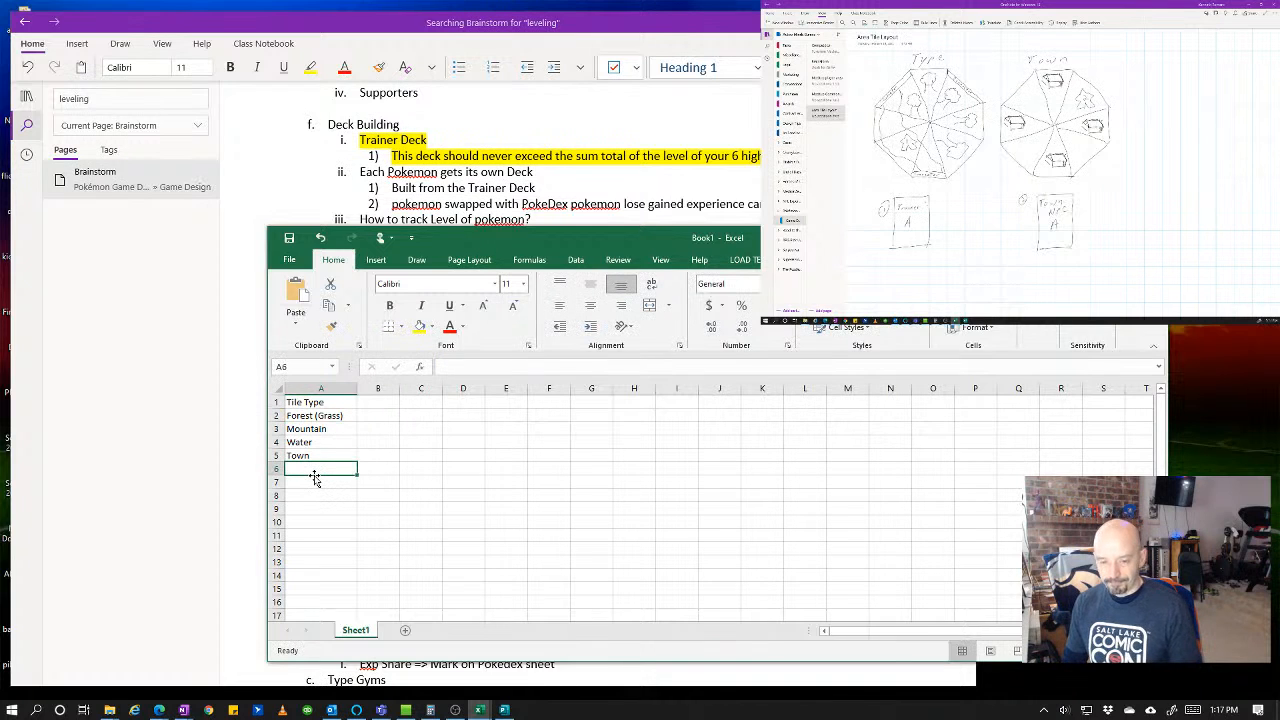
pyautogui.write('Fire')
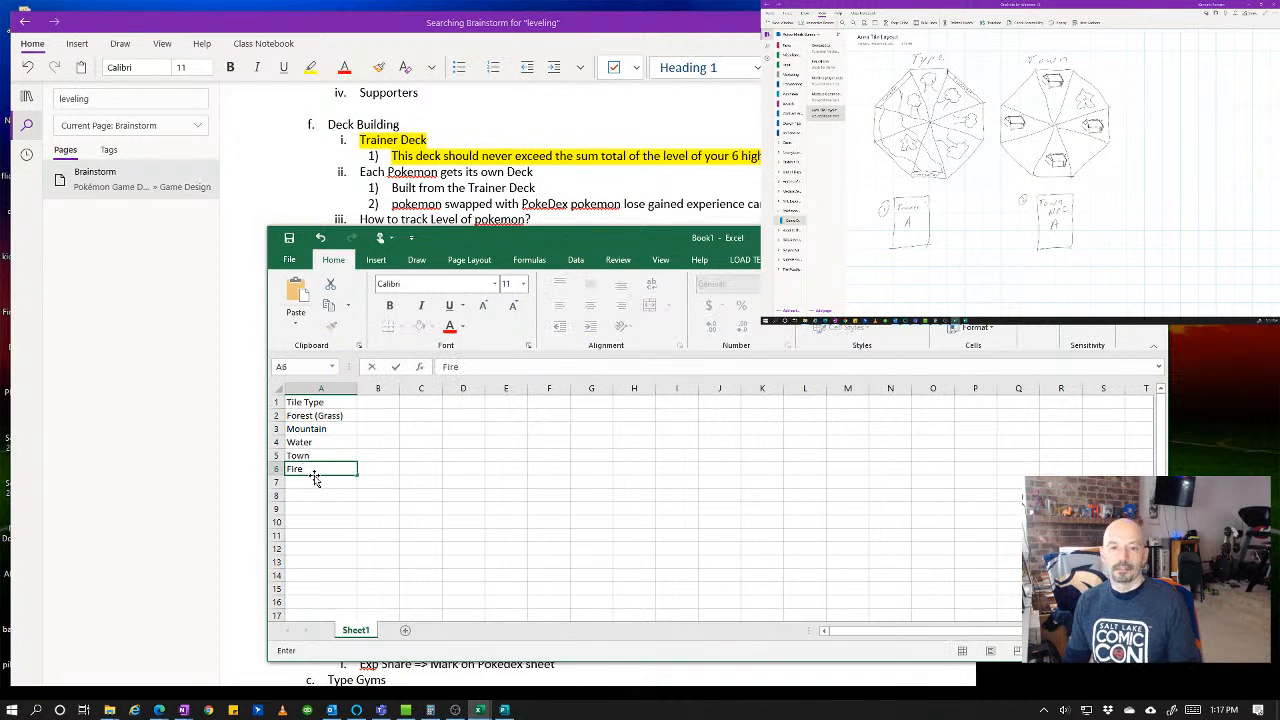
pyautogui.press('BackSpace')
pyautogui.press('BackSpace')
pyautogui.press('BackSpace')
pyautogui.press('BackSpace')
pyautogui.write('Volc')
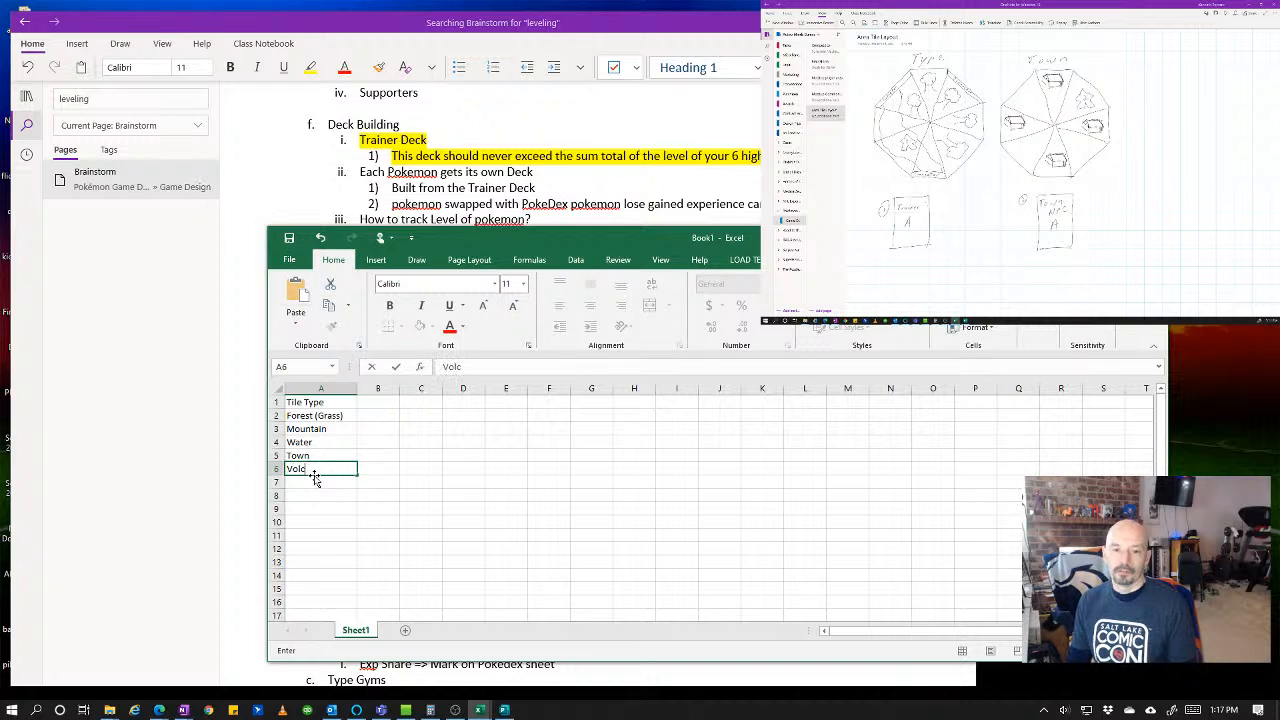
pyautogui.write('ano (Fire)')
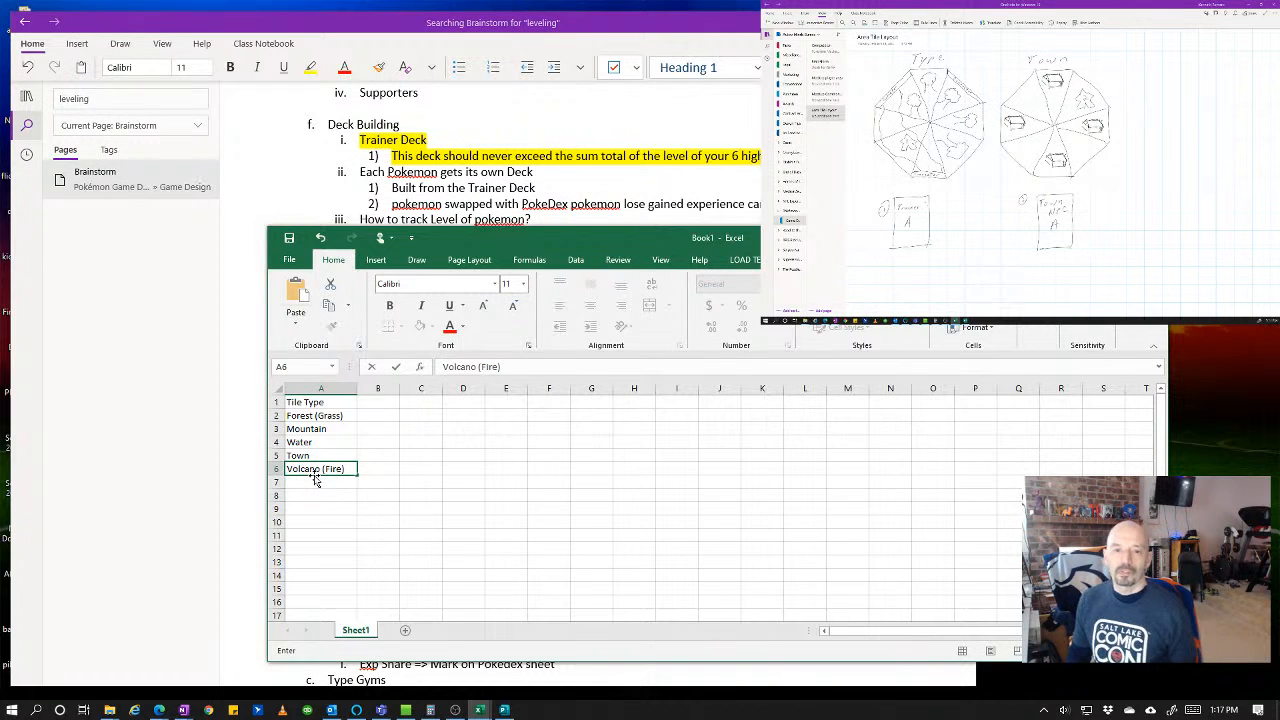
# - Extend the Mountain entry in cell A3 to read Mountain (Metal)
pyautogui.press('Up')
pyautogui.press('Up')
pyautogui.press('Up')
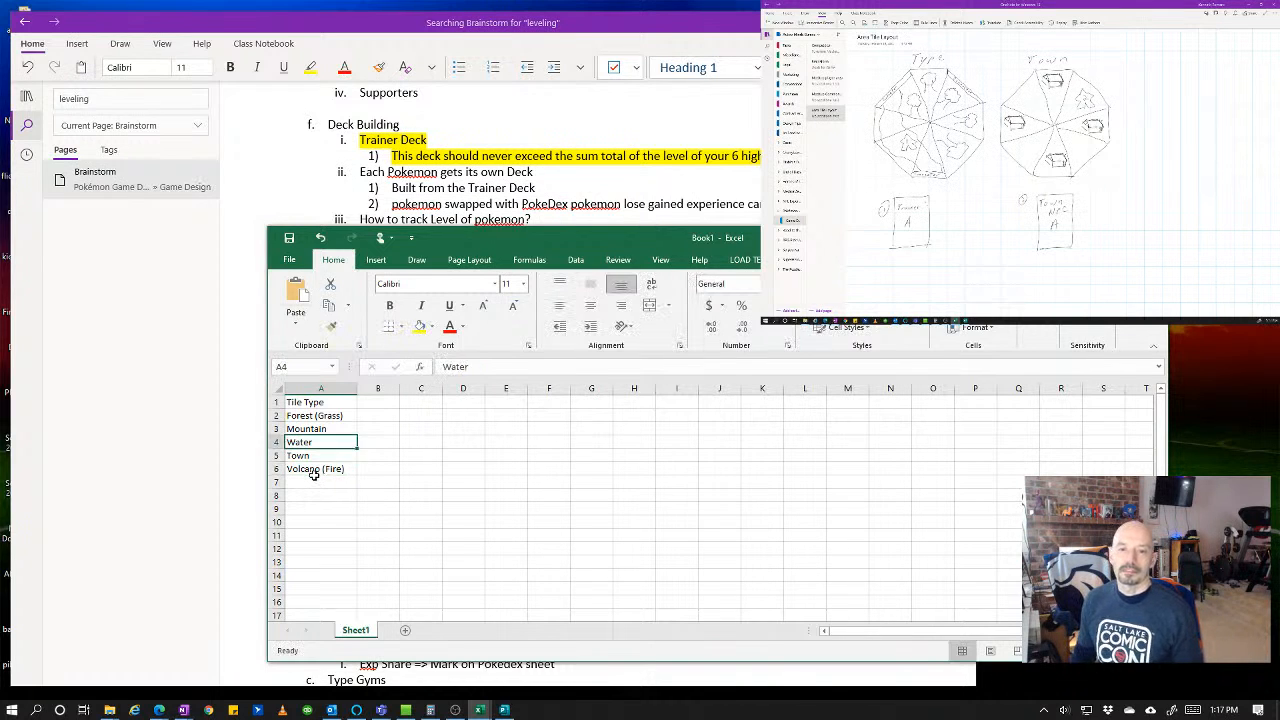
pyautogui.doubleClick(338, 428)
pyautogui.write('(f')
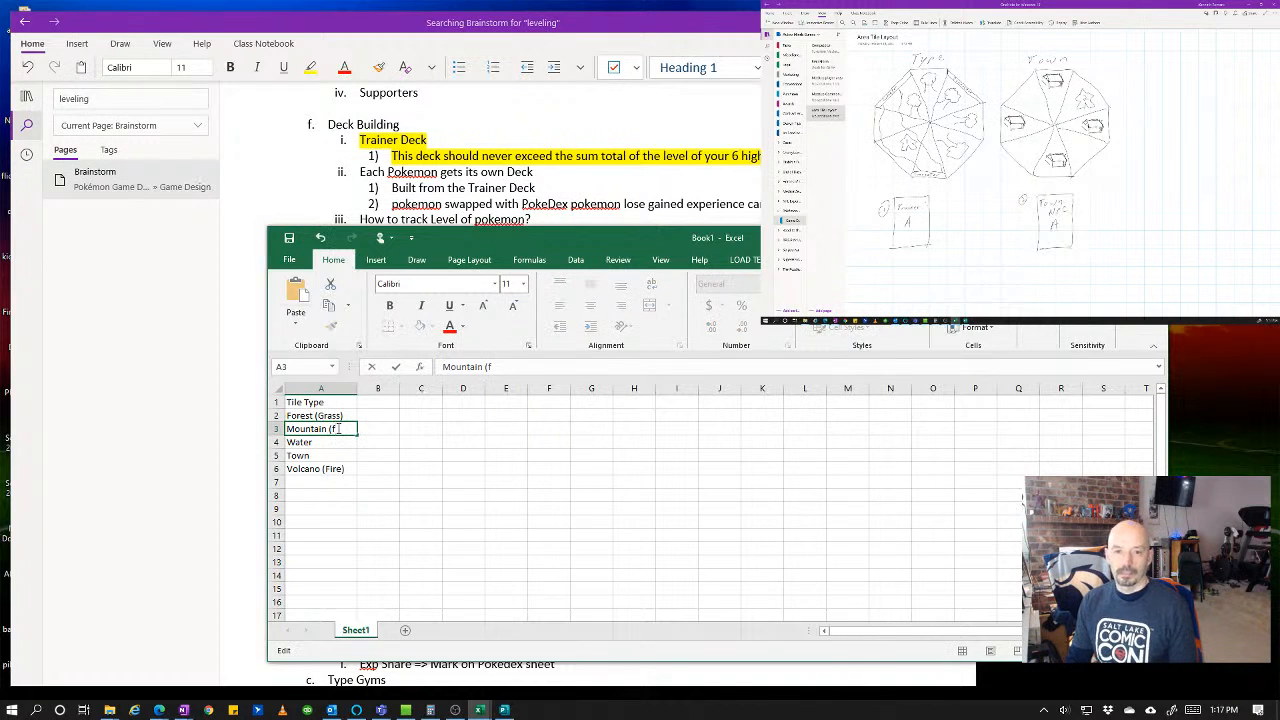
pyautogui.press('BackSpace')
pyautogui.write('Fire)')
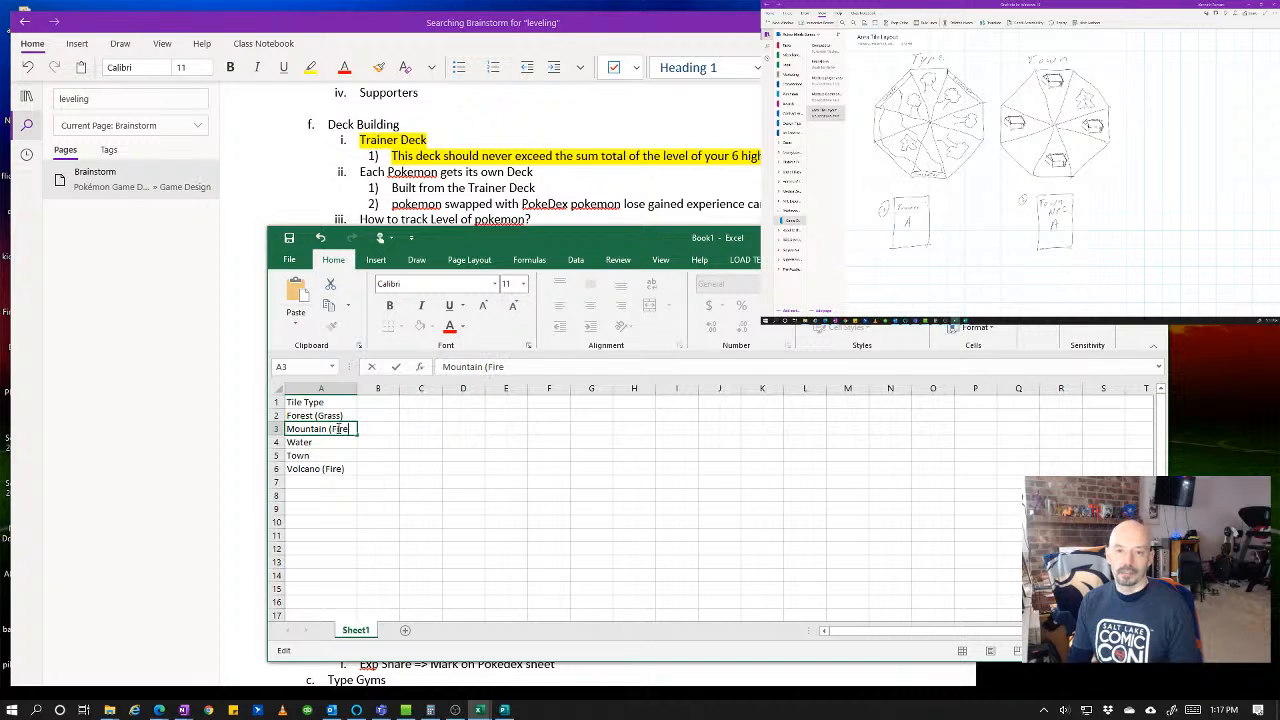
pyautogui.press('BackSpace')
pyautogui.press('BackSpace')
pyautogui.press('BackSpace')
pyautogui.press('BackSpace')
pyautogui.press('BackSpace')
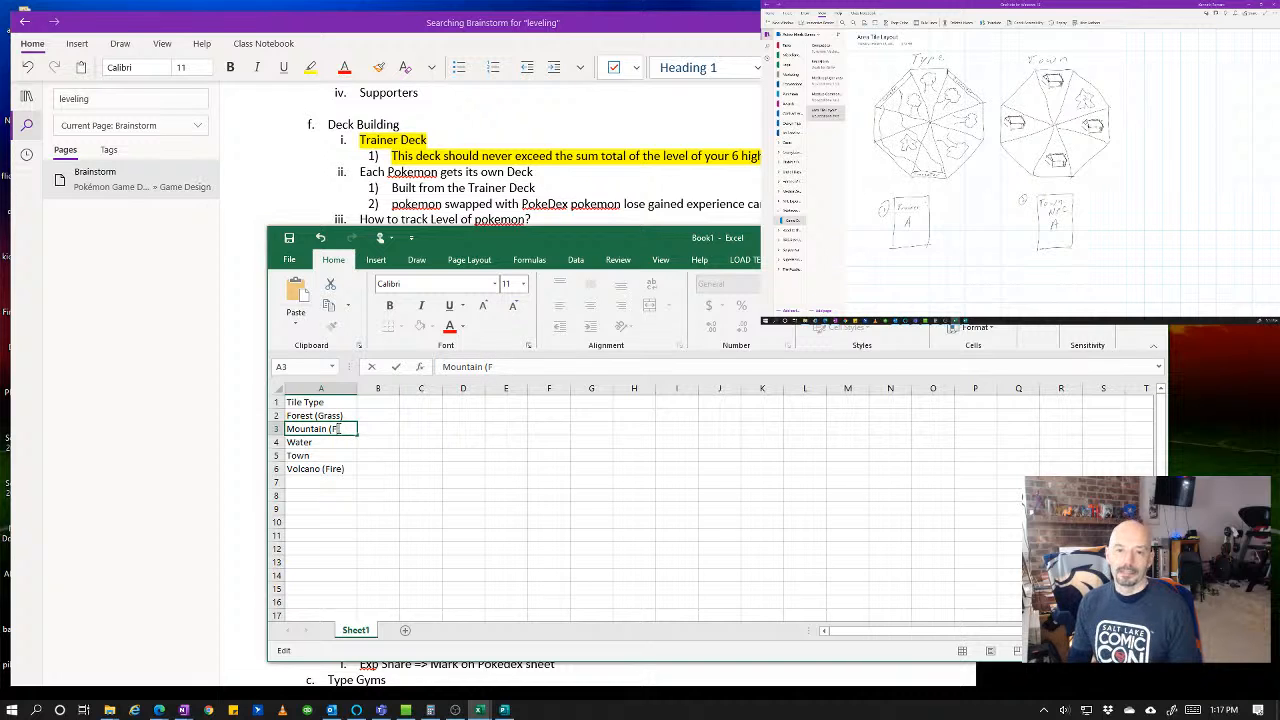
pyautogui.write('Metal)')
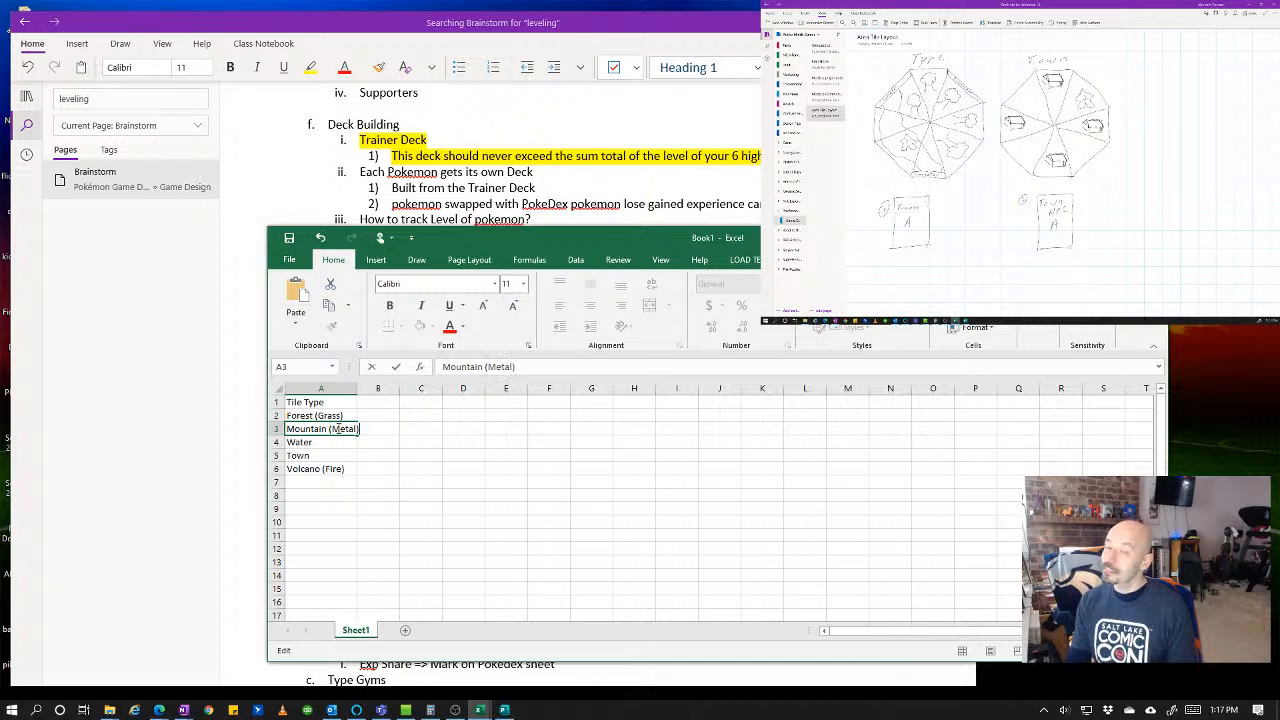
# - Widen column A slightly to fit the Mountain (Metal) entry, then select the Water cell A4
pyautogui.click(360, 387)
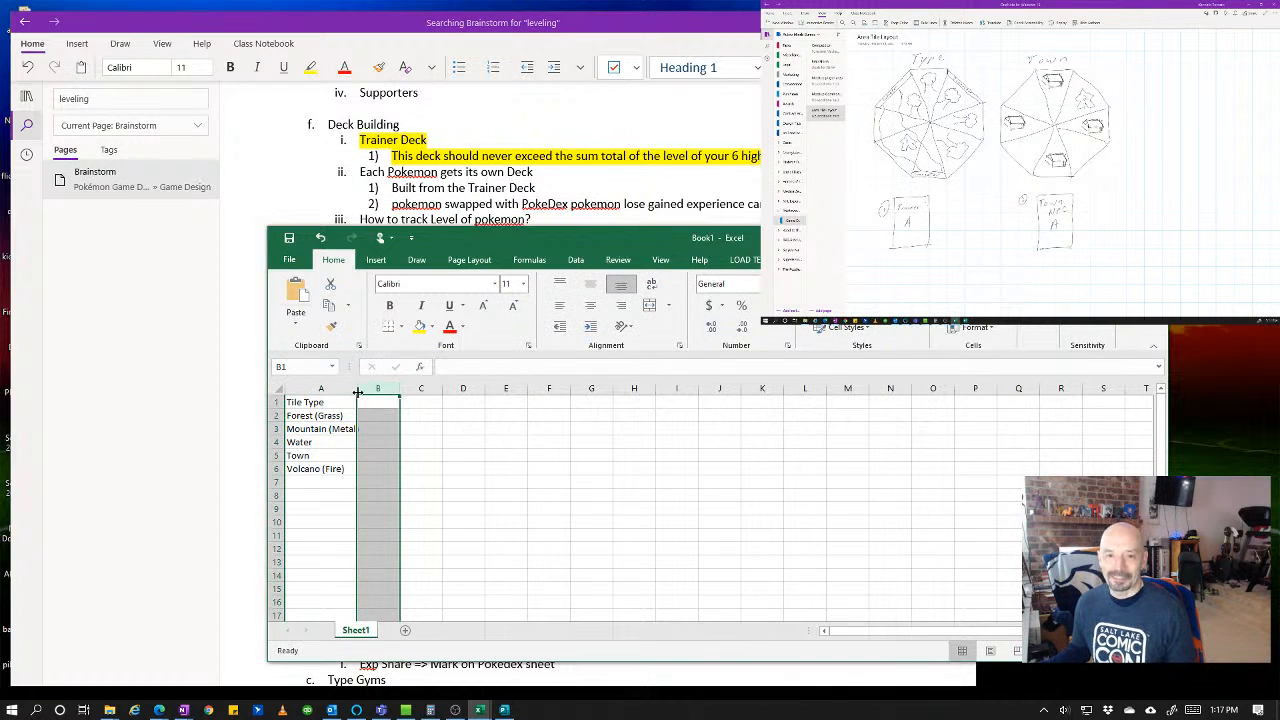
pyautogui.moveTo(357, 387); pyautogui.dragTo(366, 390)
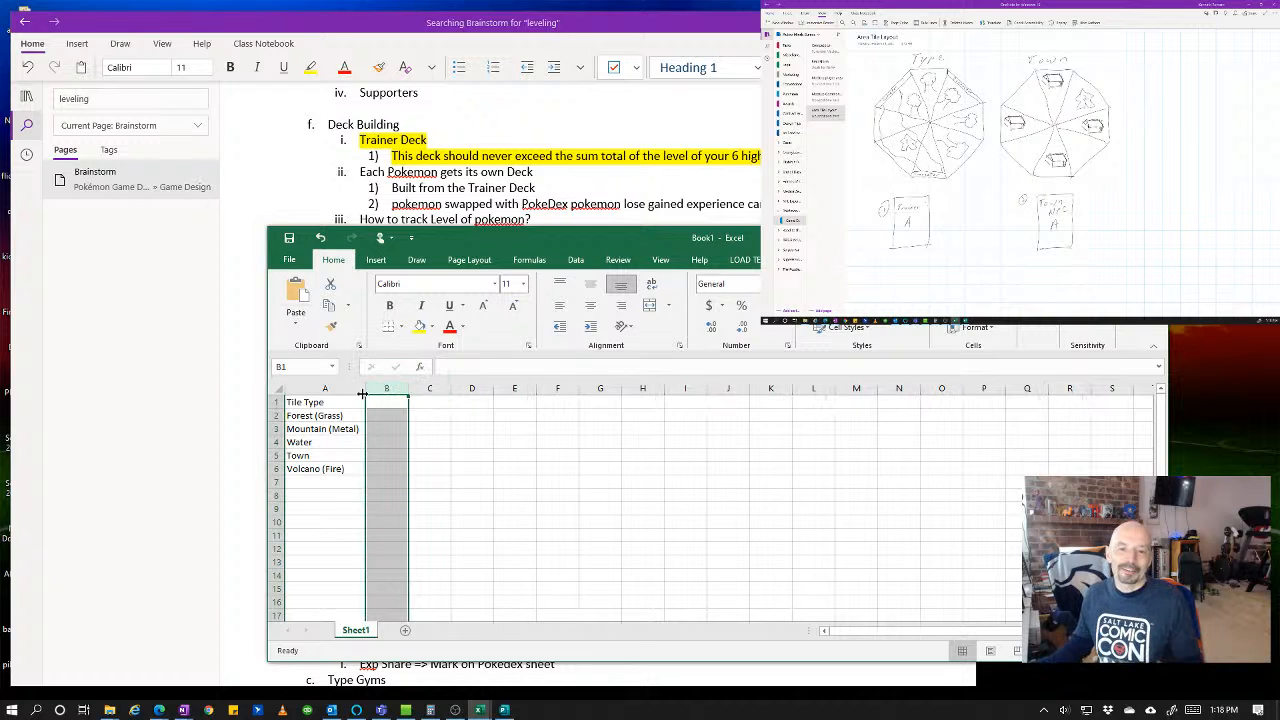
pyautogui.click(340, 441)
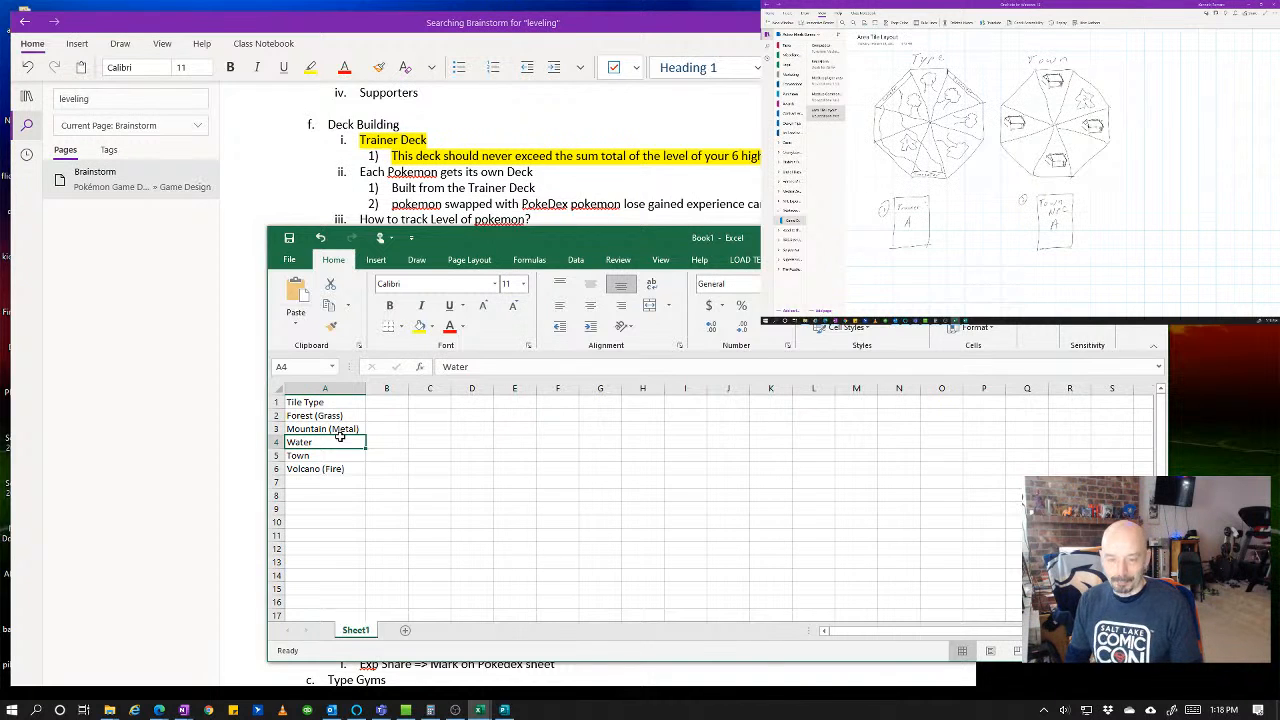
# - Replace the Water entry in cell A4 with Beach/LakeFront (Water), leaving the Town entry as it is
pyautogui.write('Beach')
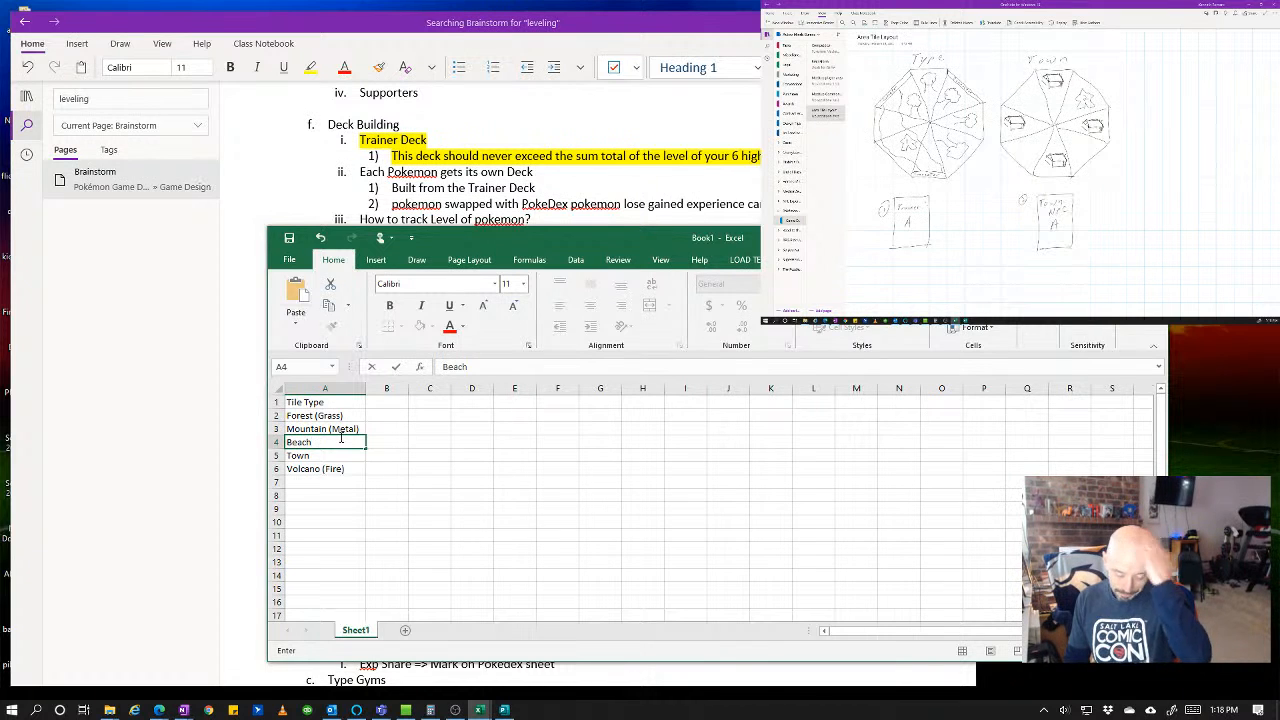
pyautogui.write('/')
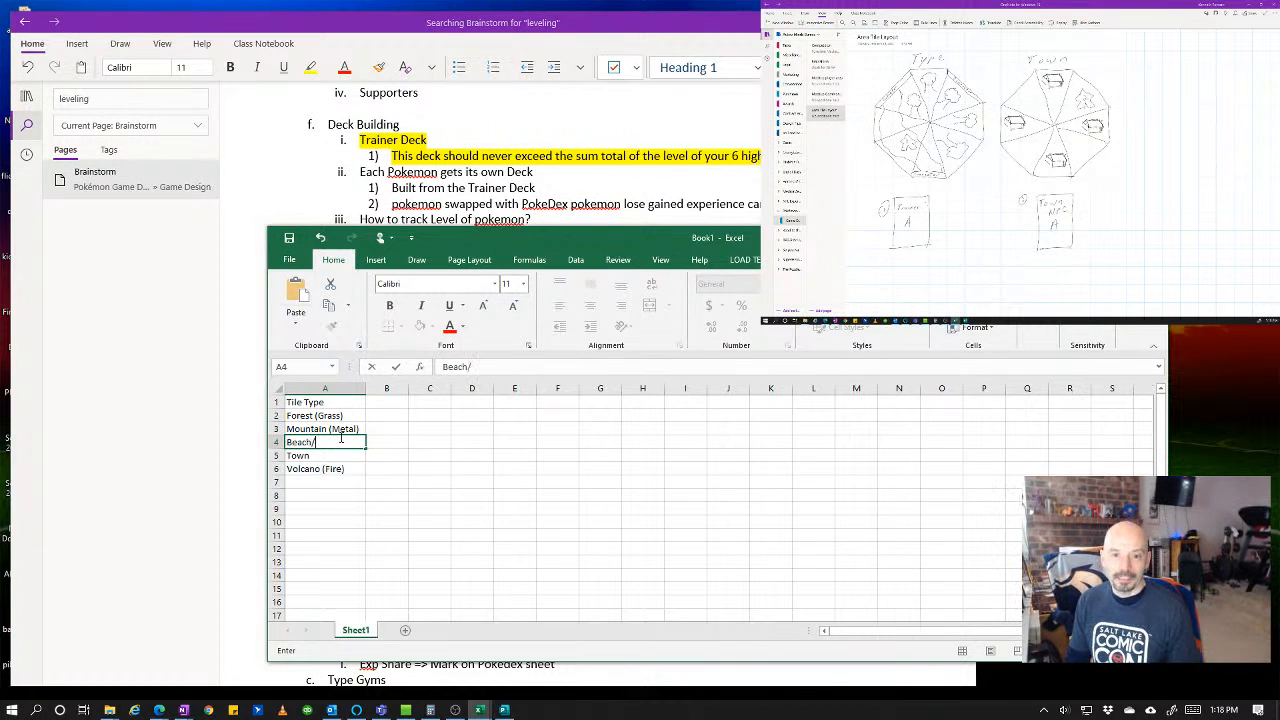
pyautogui.write('Lake')
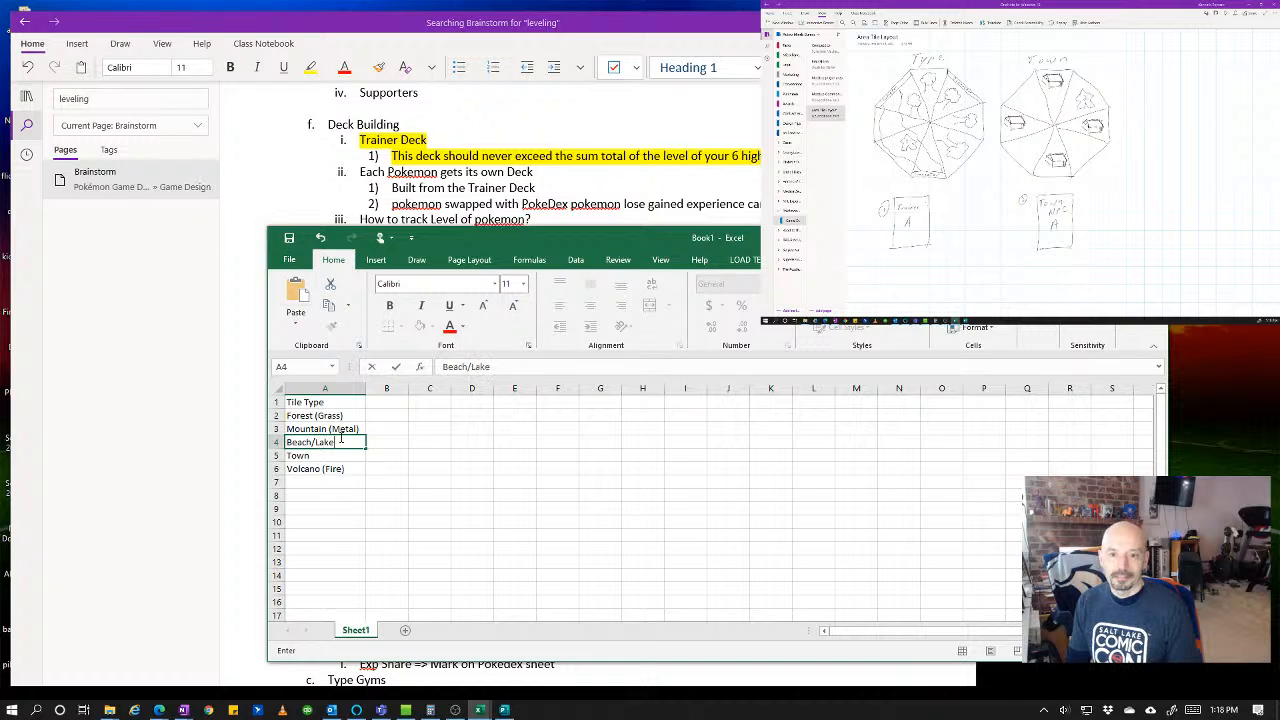
pyautogui.write('Front')
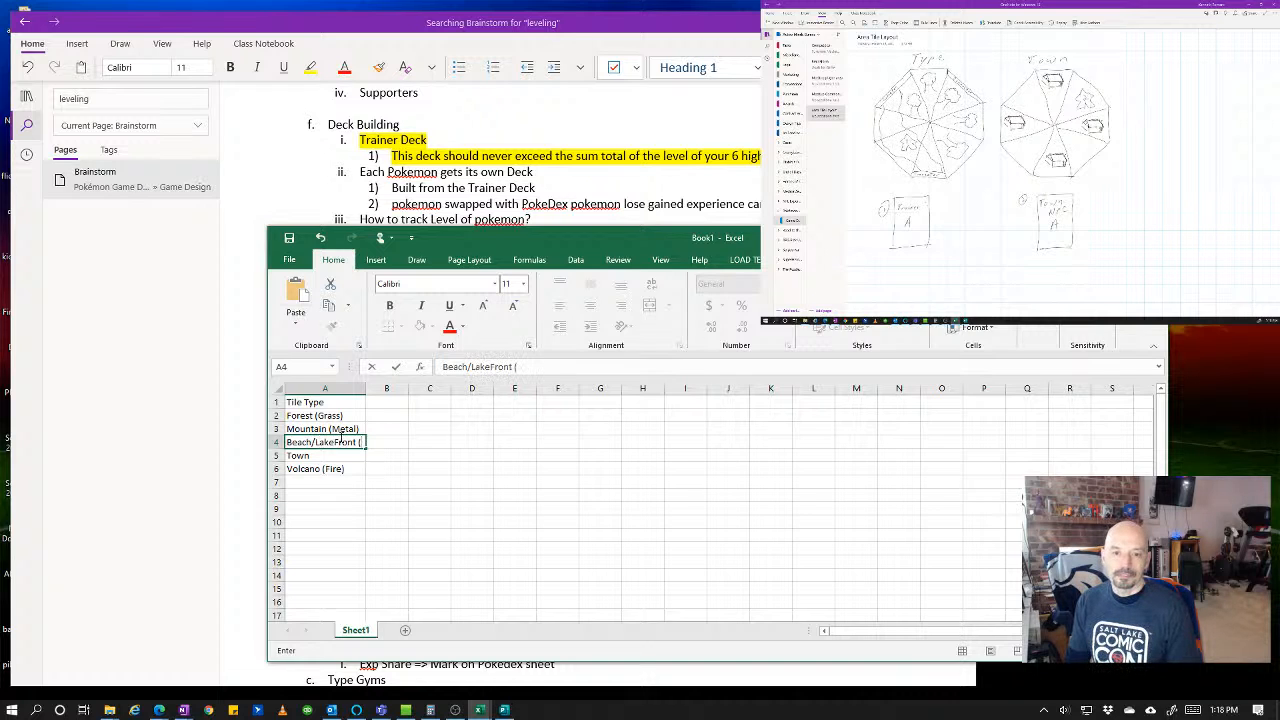
pyautogui.write(' (Water)')
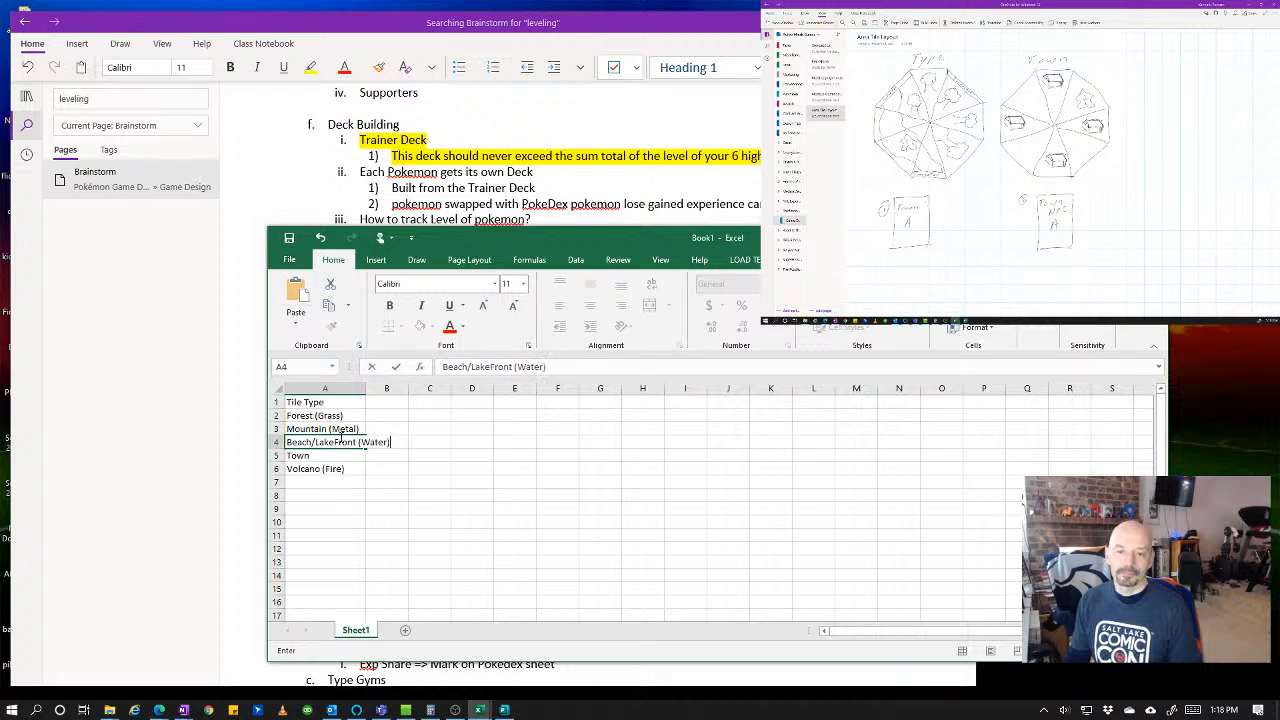
pyautogui.click(327, 456)
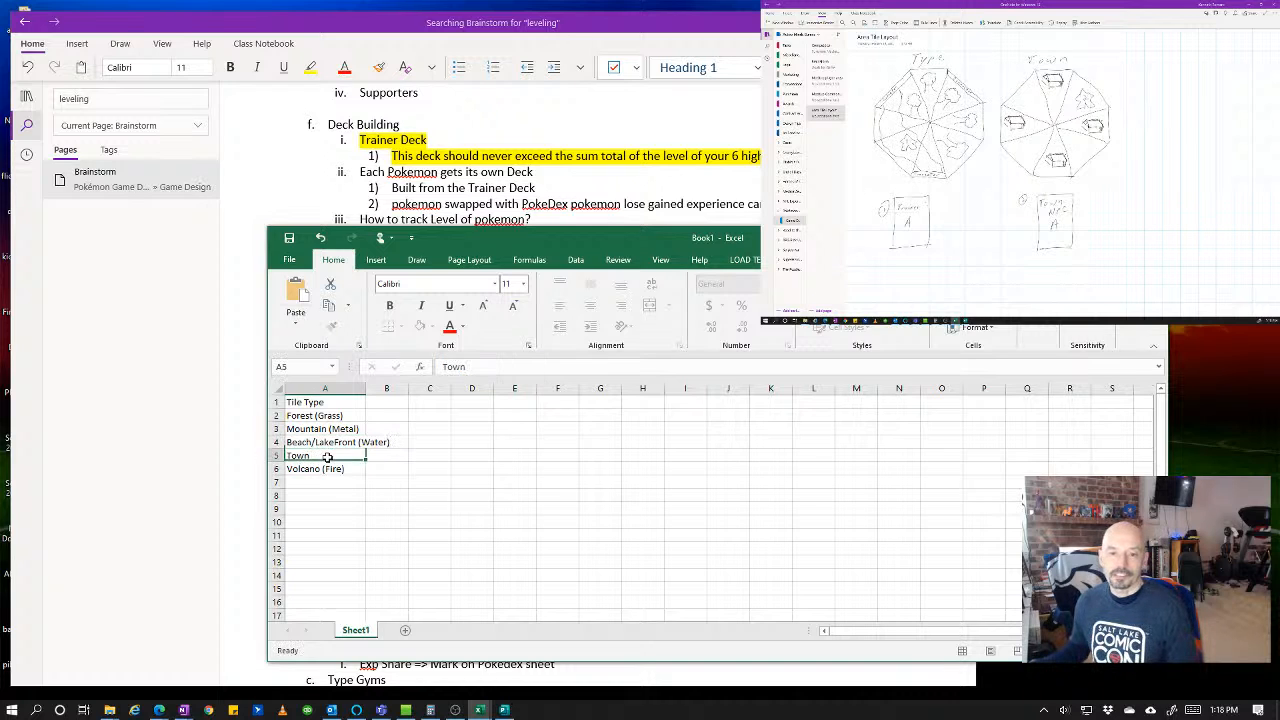
pyautogui.doubleClick(327, 456)
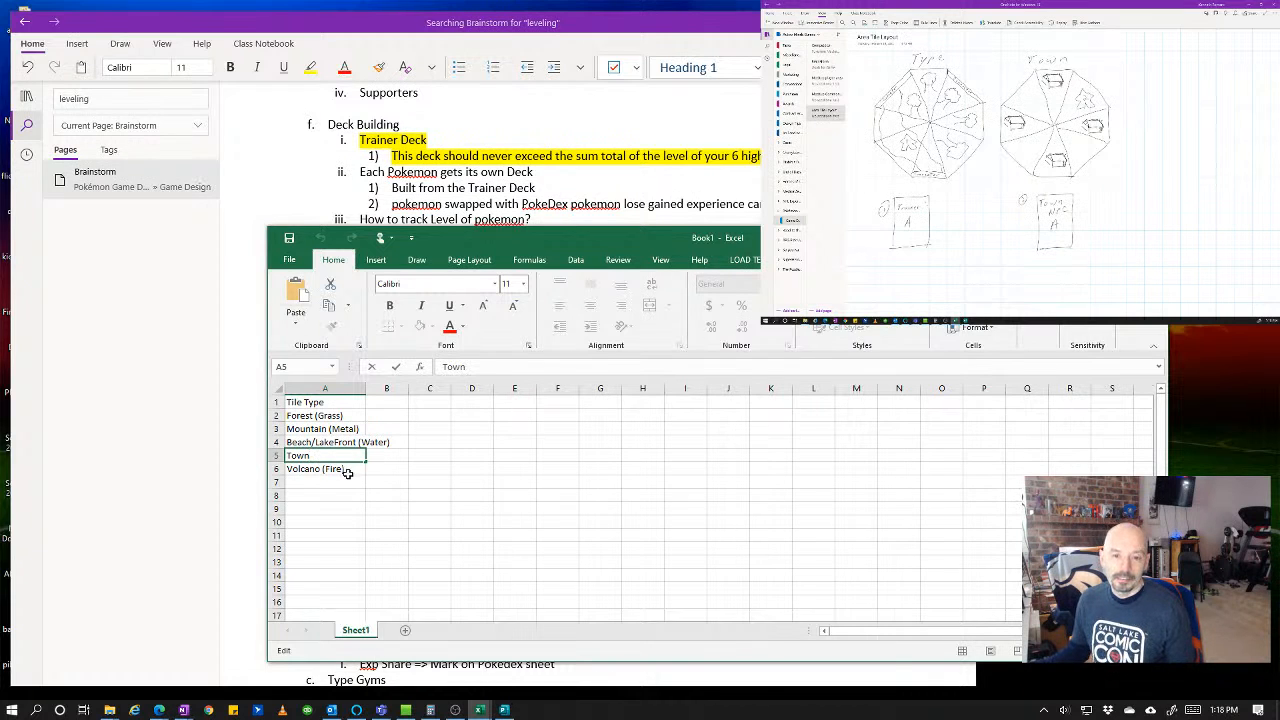
pyautogui.click(342, 485)
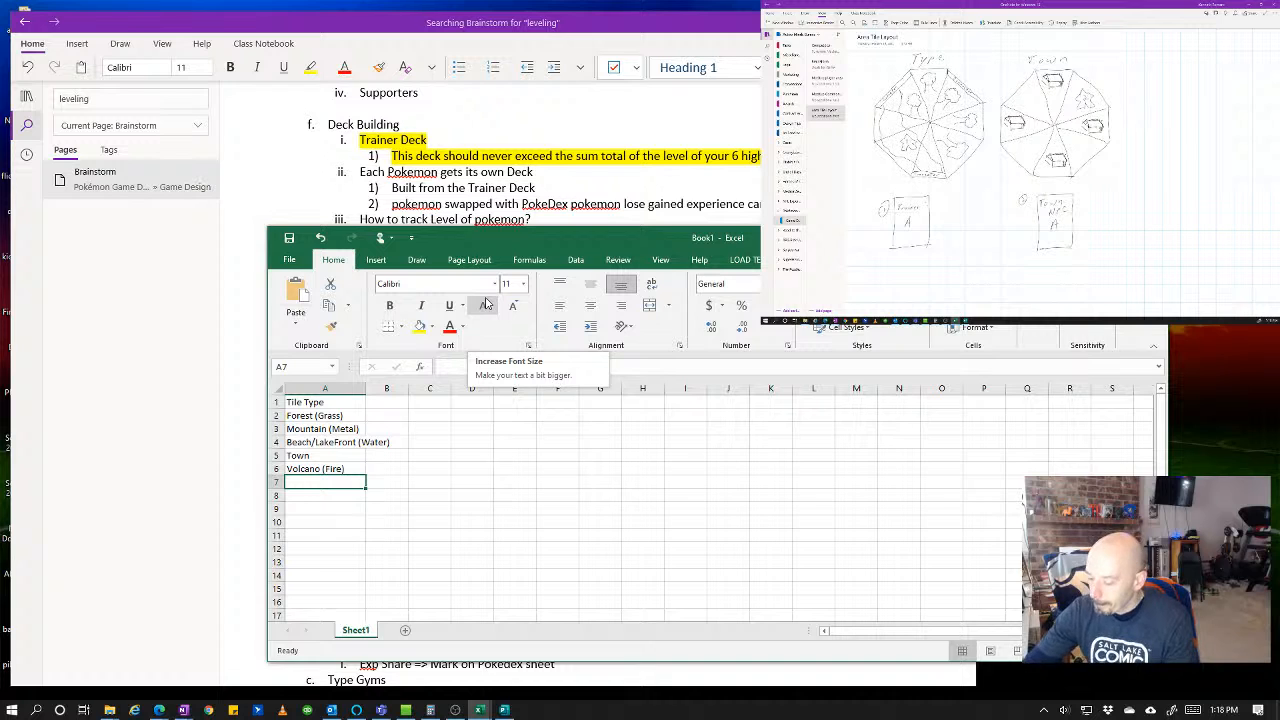
# - Show the notebook page with the tile cluster and Morning/Afternoon/Night sketches, and shift the workbook window slightly
pyautogui.click(826, 96)
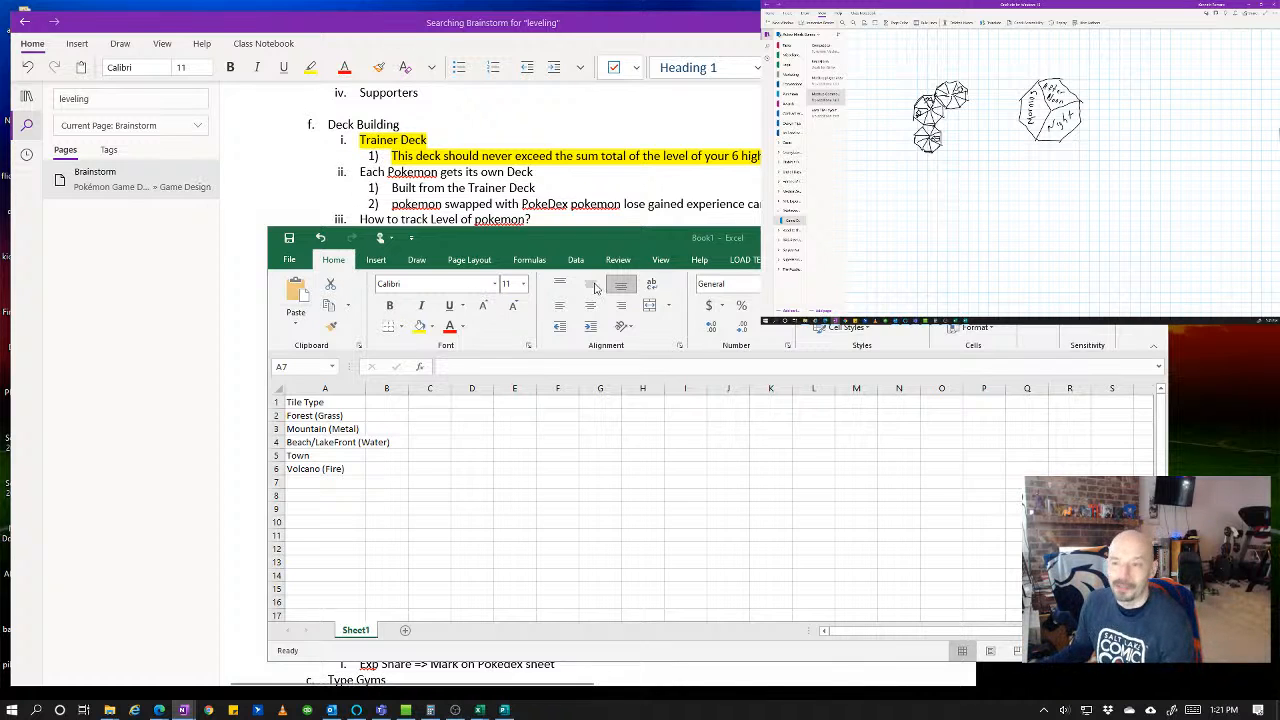
pyautogui.moveTo(754, 235); pyautogui.dragTo(766, 242)
# - Make the Tile Type header in cell A1 bold and center it horizontally
pyautogui.click(337, 433)
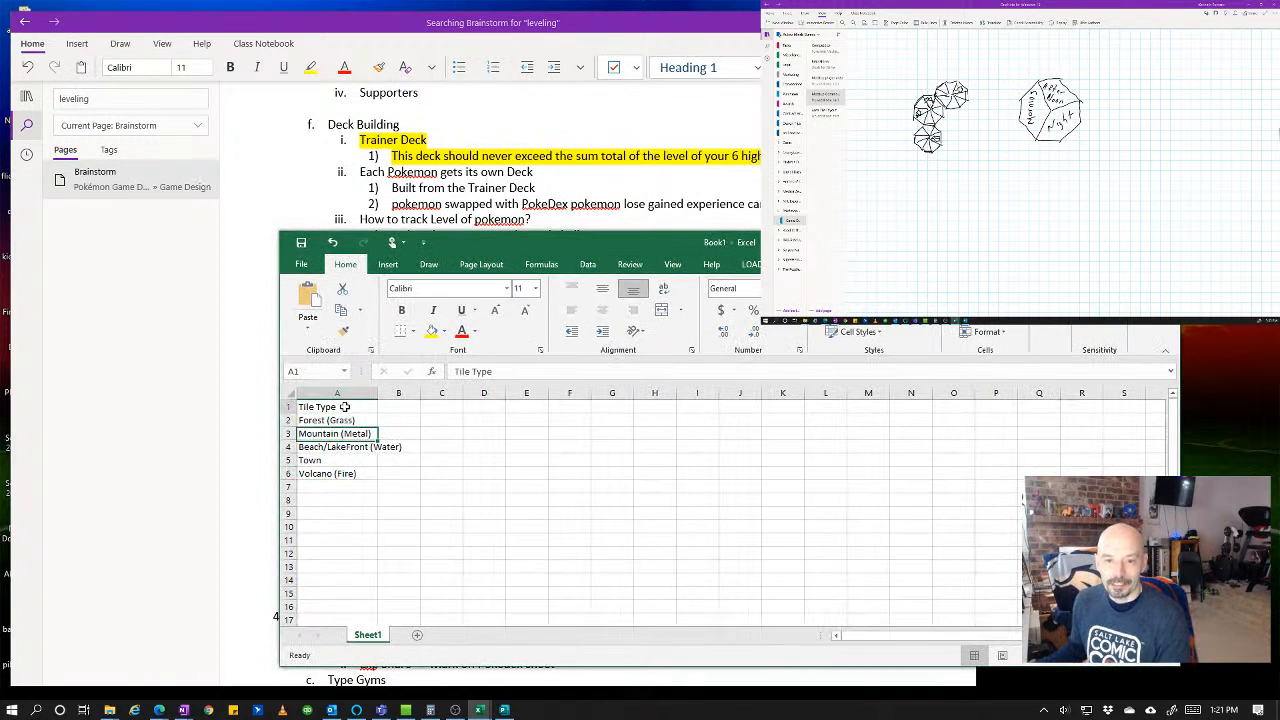
pyautogui.click(343, 407)
pyautogui.hotkey('ctrl', 'b')
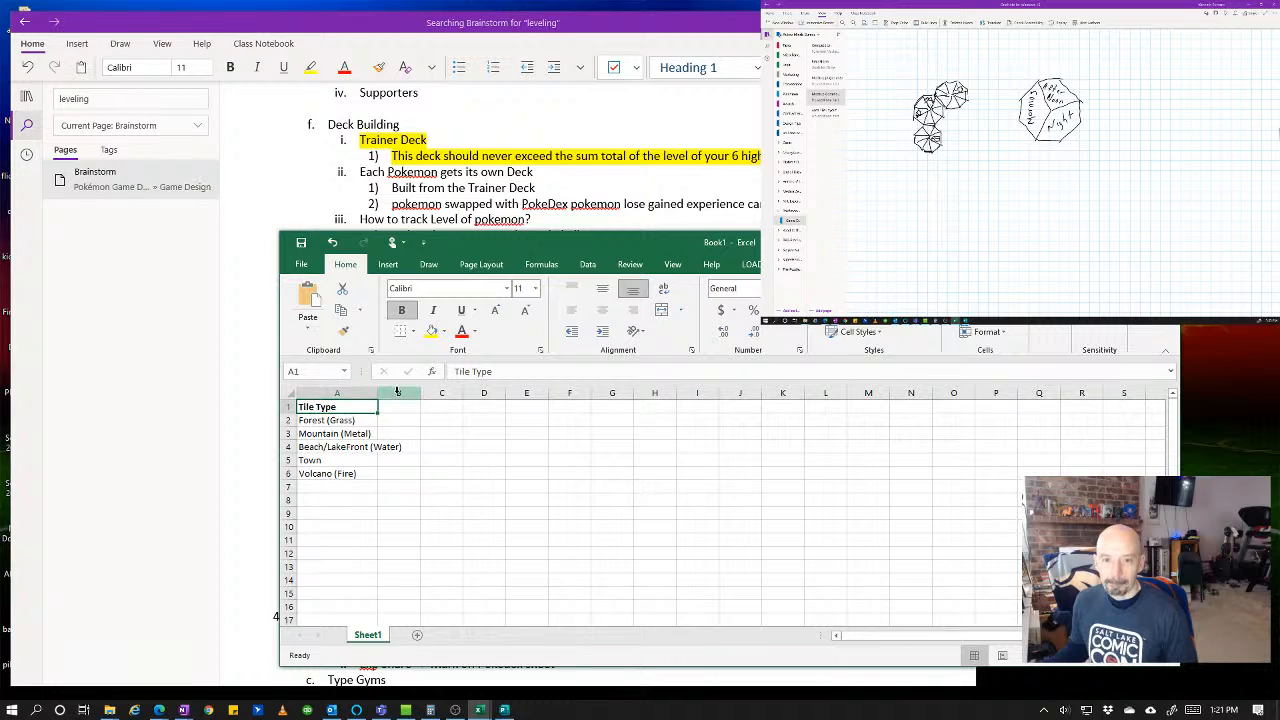
pyautogui.click(602, 310)
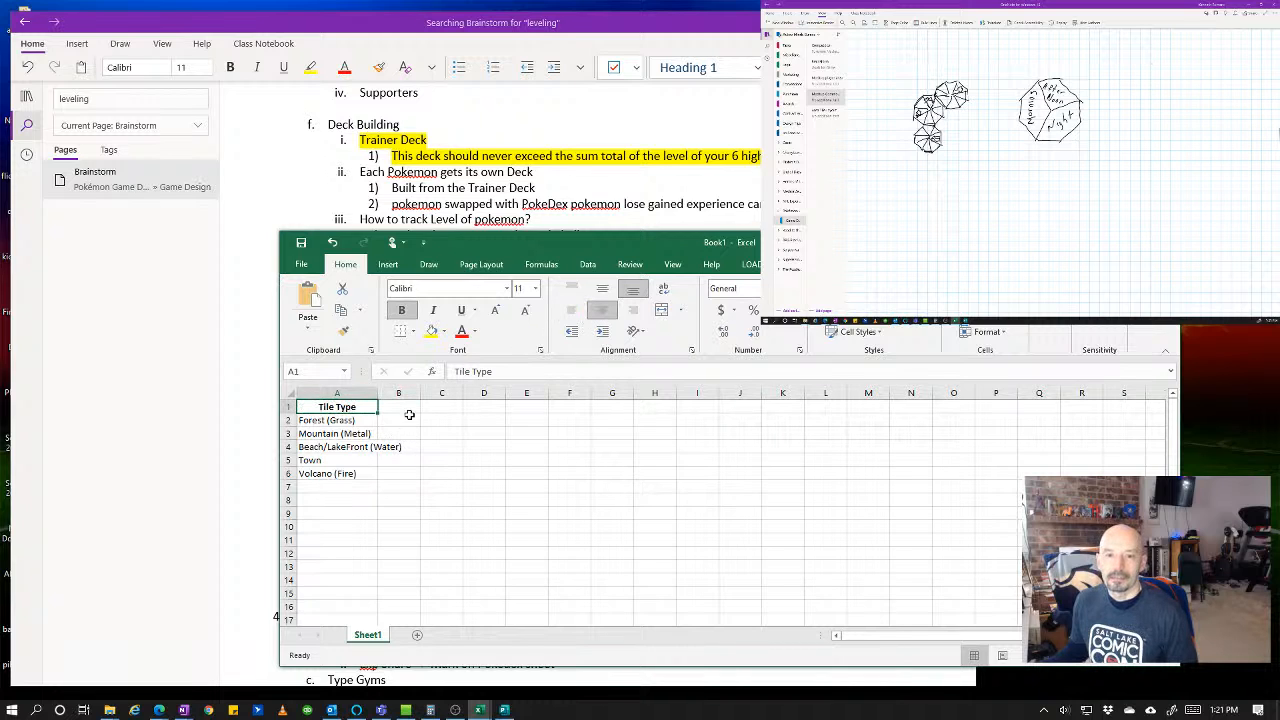
# - Widen column A to fit the Beach/LakeFront (Water) entry and select cell B1
pyautogui.moveTo(377, 389); pyautogui.dragTo(426, 390)
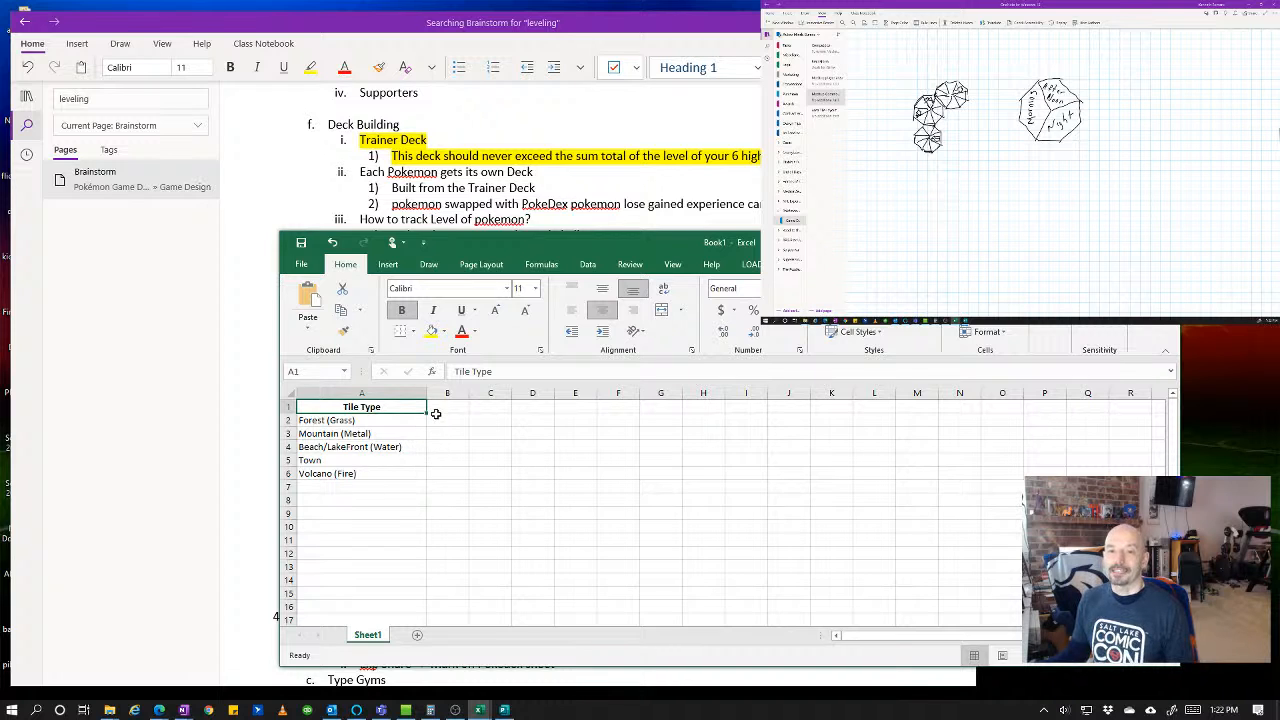
pyautogui.click(442, 405)
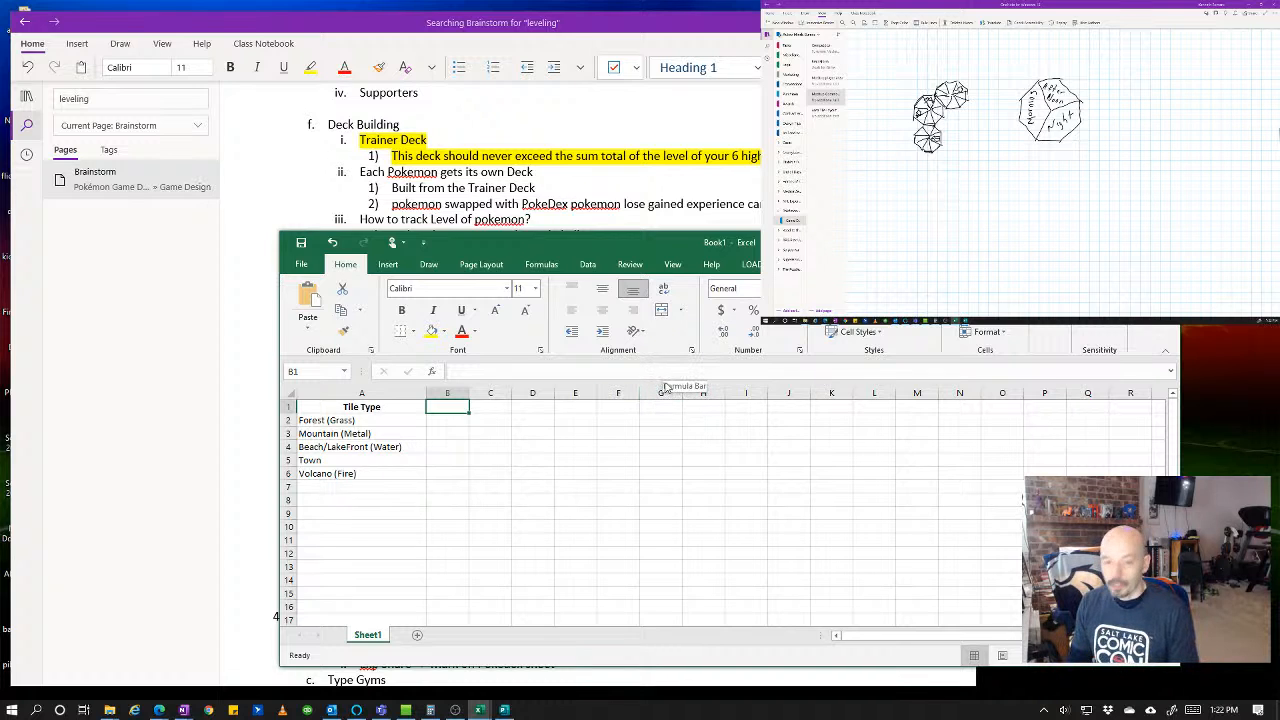
pyautogui.write('Conne')
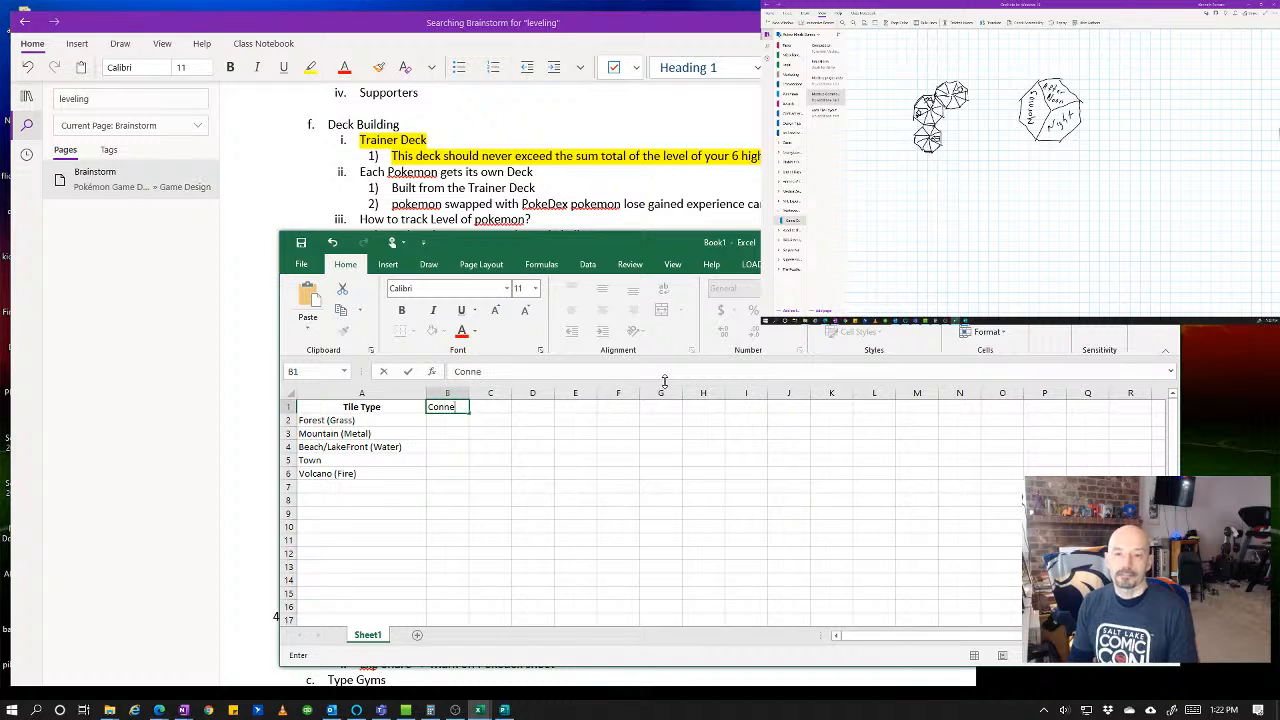
pyautogui.press('BackSpace')
pyautogui.press('BackSpace')
pyautogui.press('BackSpace')
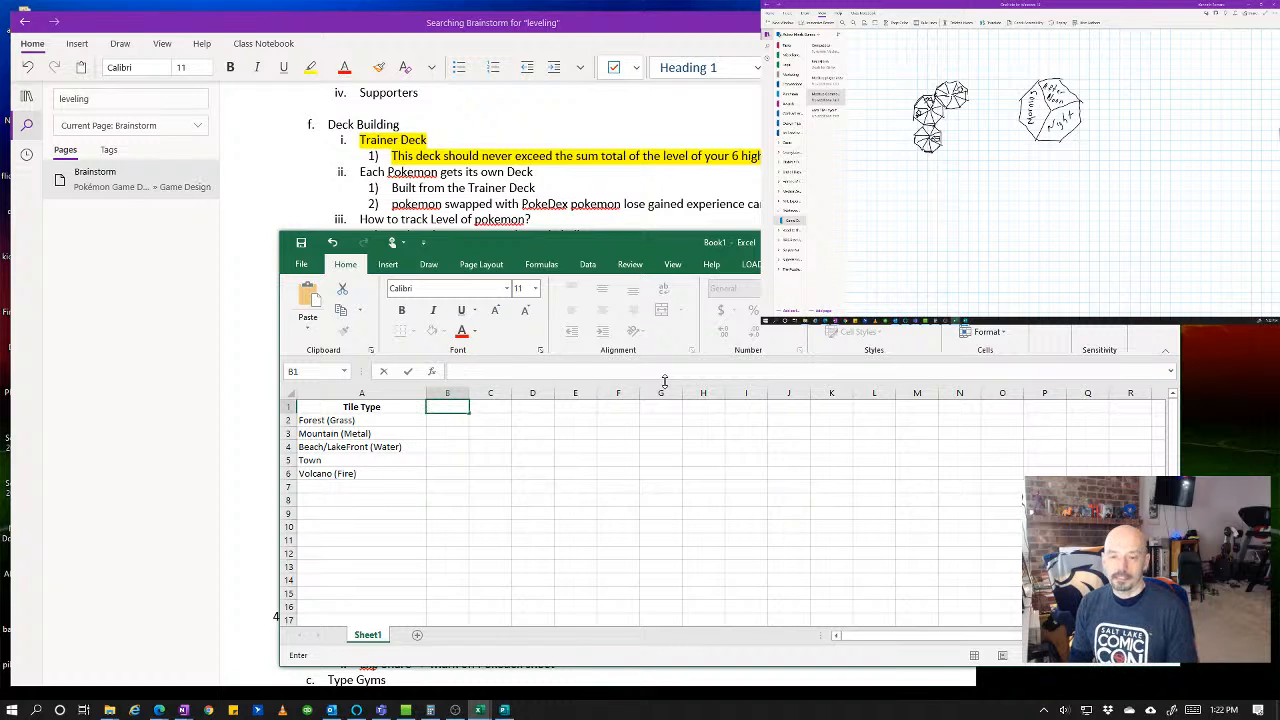
pyautogui.write('Entry')
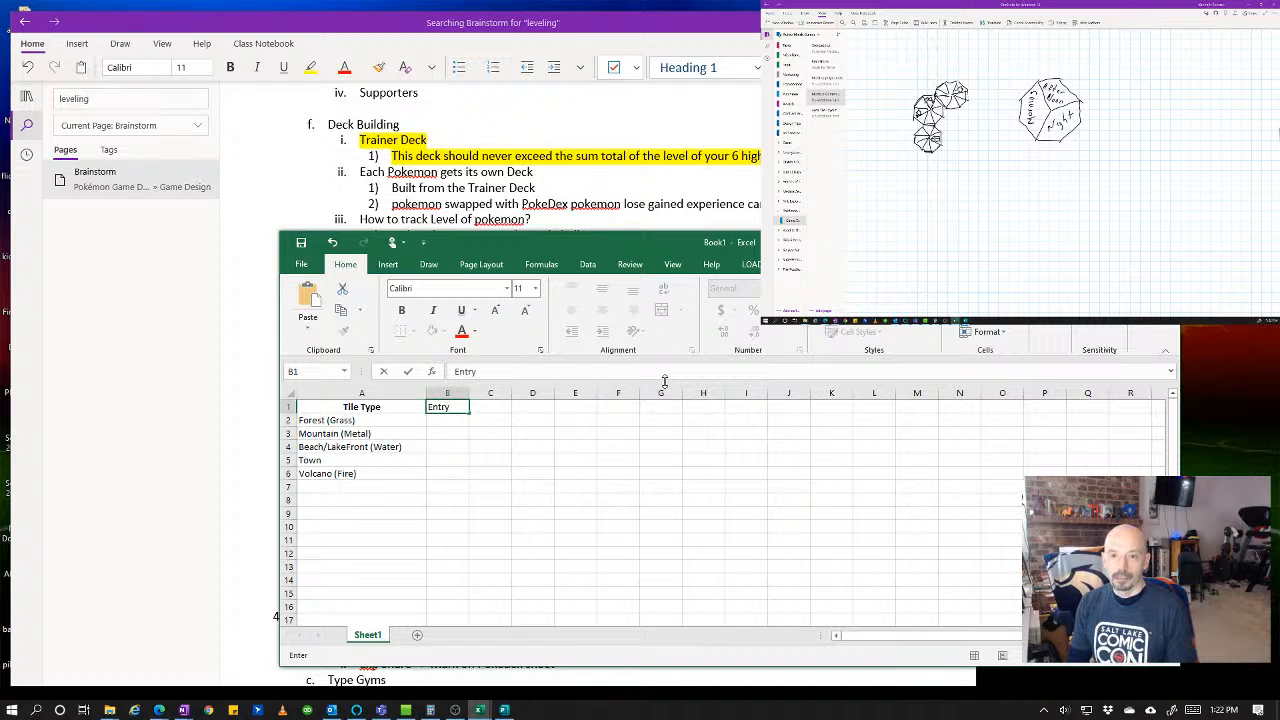
pyautogui.press('BackSpace')
pyautogui.press('BackSpace')
pyautogui.press('BackSpace')
pyautogui.press('BackSpace')
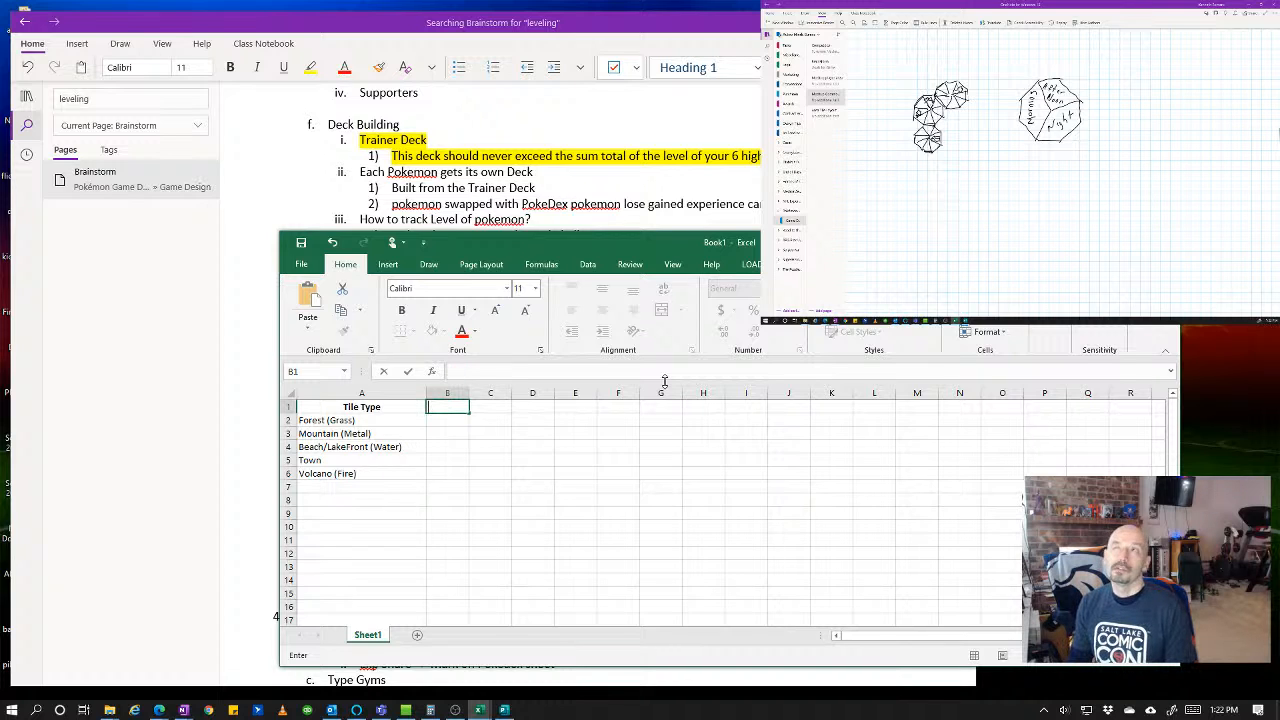
# - Enter the header Side 1 in cell B1 and paste copies of it into cells C1 through I1
pyautogui.write('Side 1')
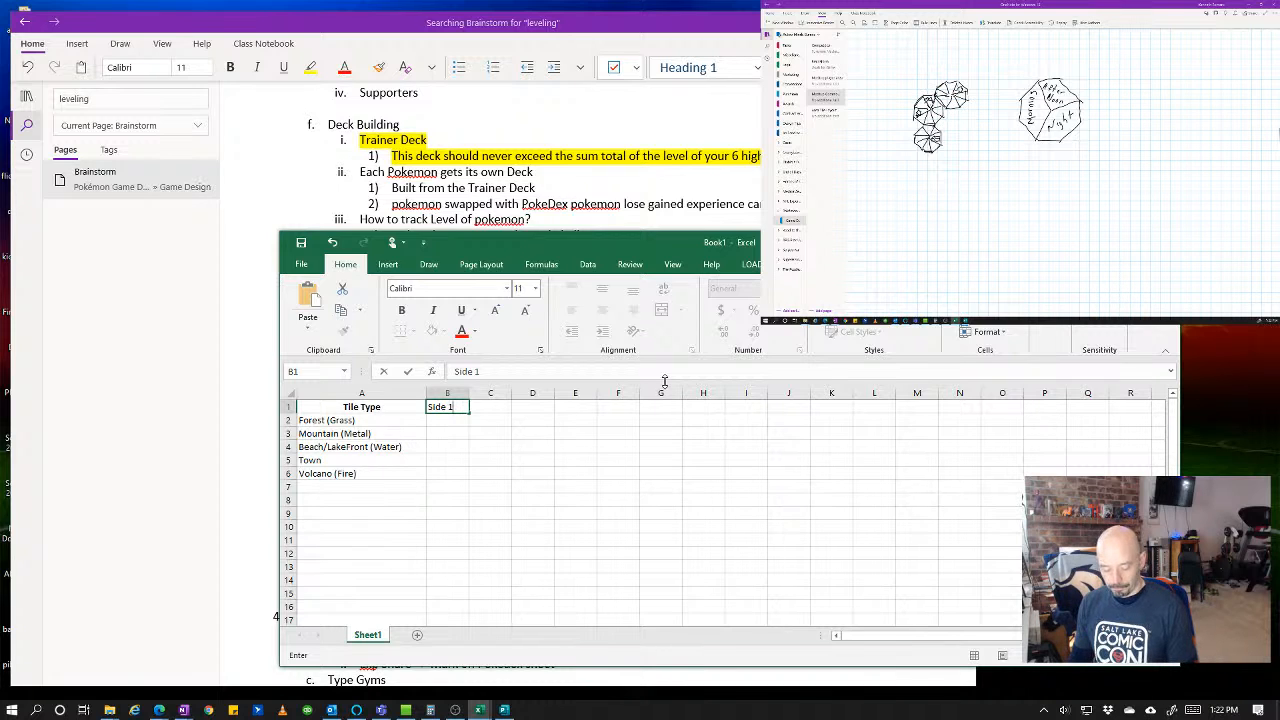
pyautogui.hotkey('ctrl', 'a')
pyautogui.hotkey('ctrl', 'c')
pyautogui.press('Tab')
pyautogui.hotkey('ctrl', 'v')
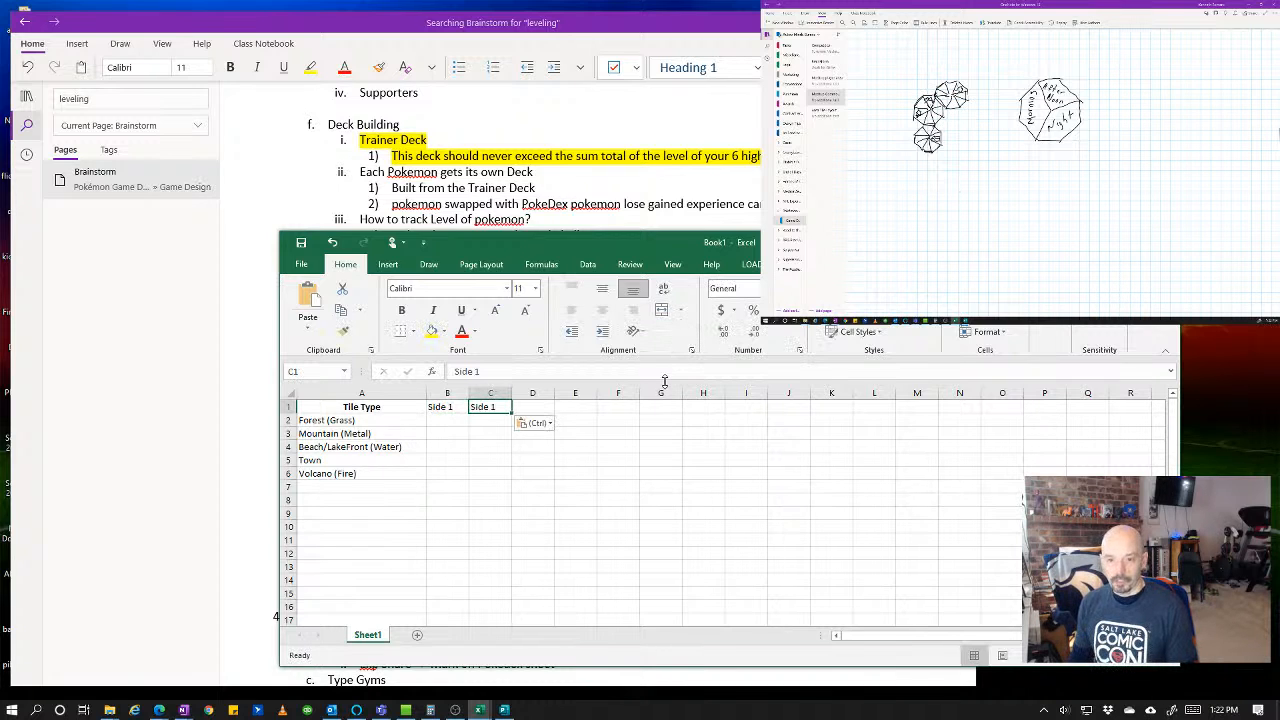
pyautogui.press('Tab')
pyautogui.hotkey('ctrl', 'v')
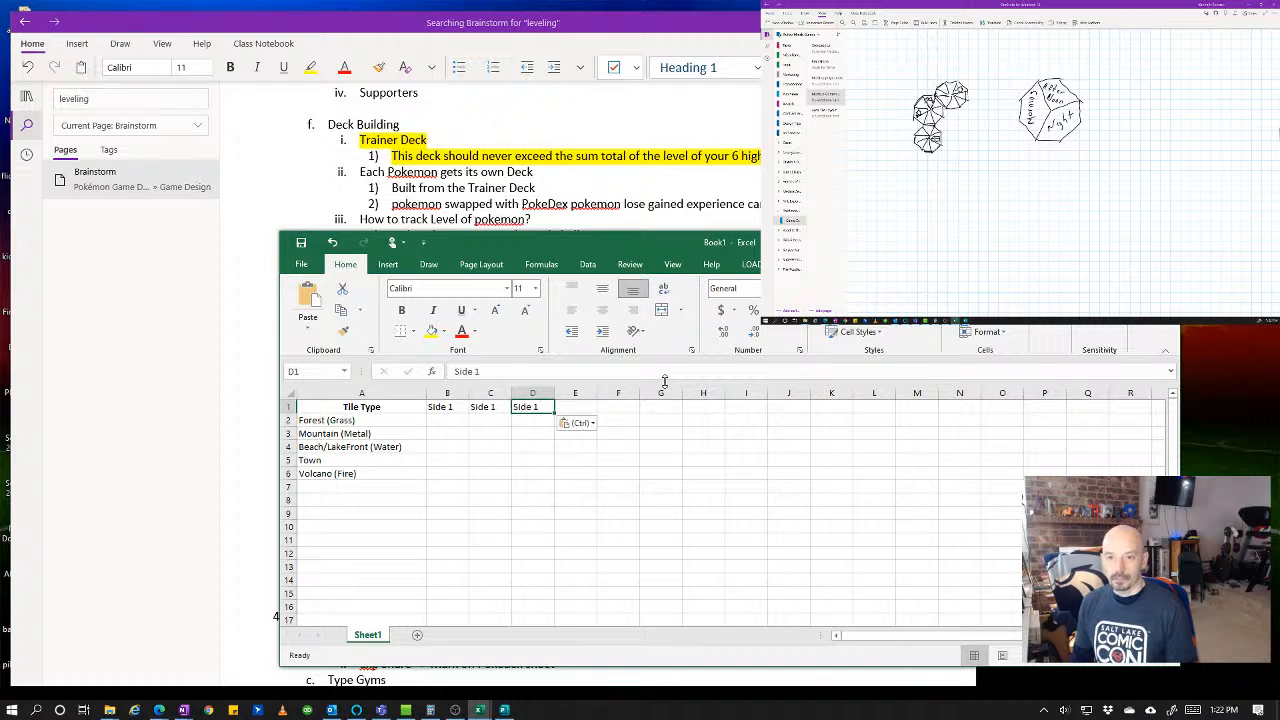
pyautogui.press('Tab')
pyautogui.hotkey('ctrl', 'v')
pyautogui.press('Tab')
pyautogui.hotkey('ctrl', 'v')
pyautogui.press('Tab')
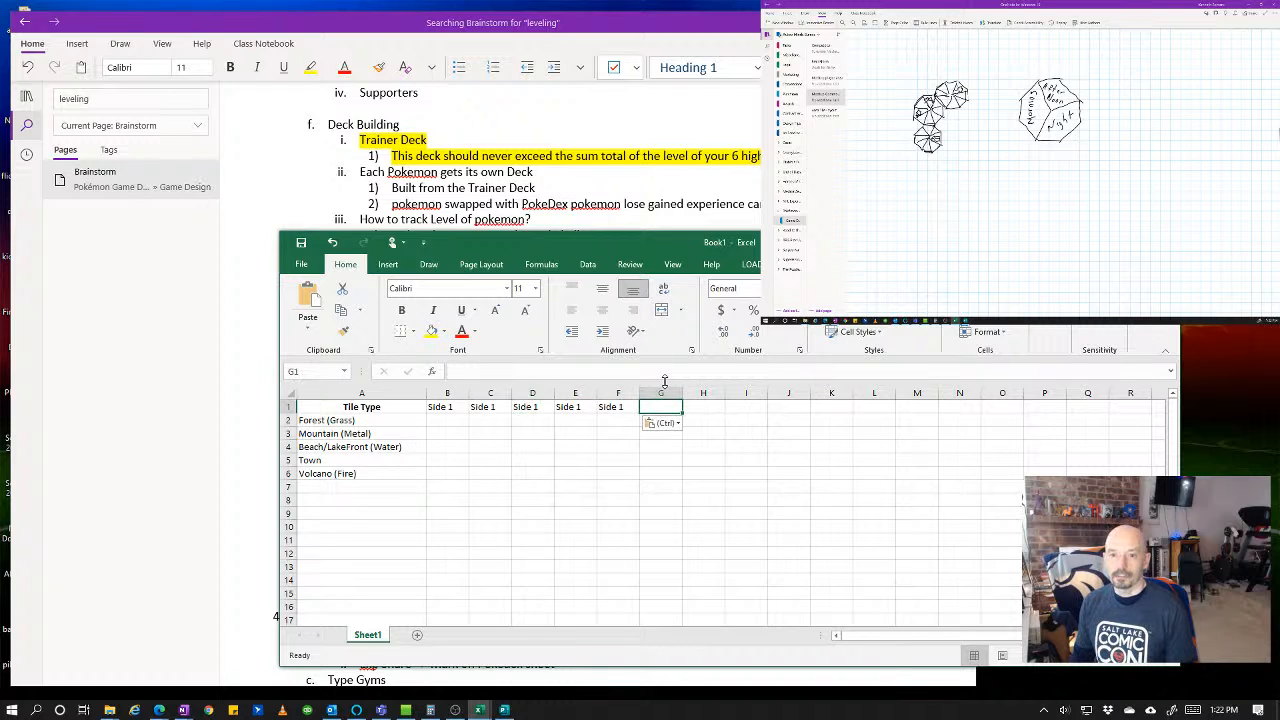
pyautogui.hotkey('ctrl', 'v')
pyautogui.press('Tab')
pyautogui.hotkey('ctrl', 'v')
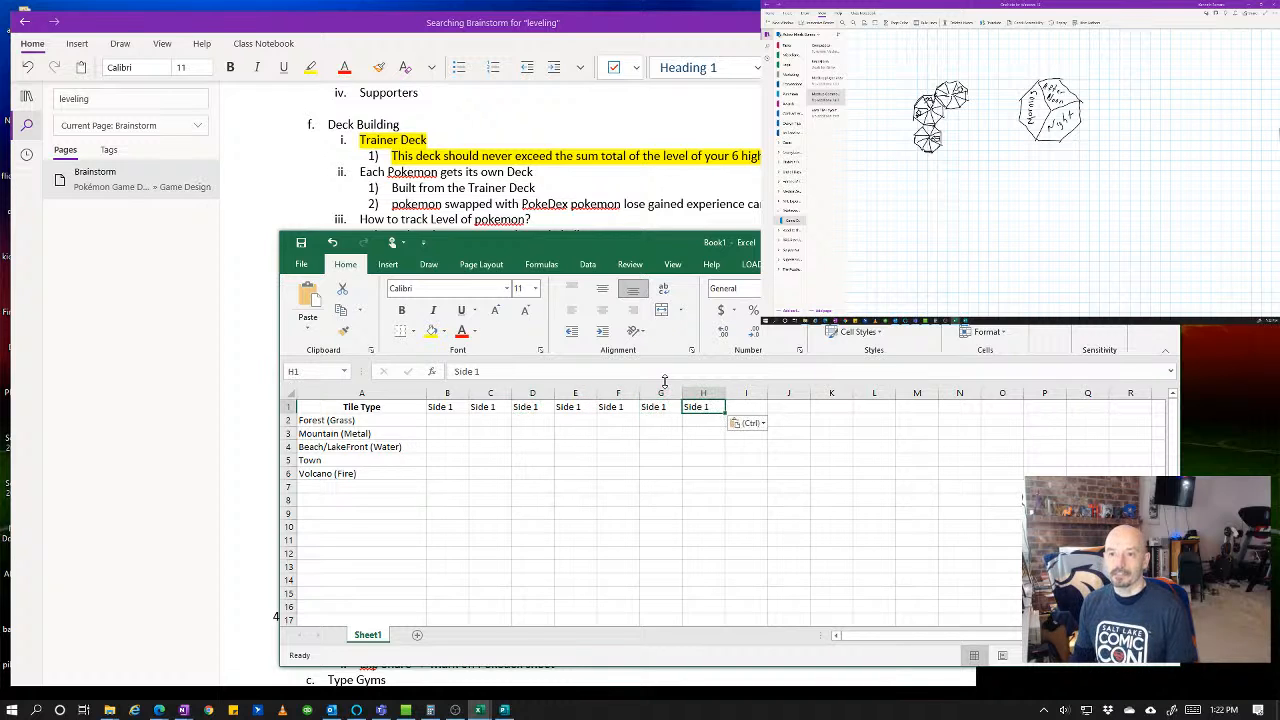
pyautogui.press('Tab')
pyautogui.hotkey('ctrl', 'v')
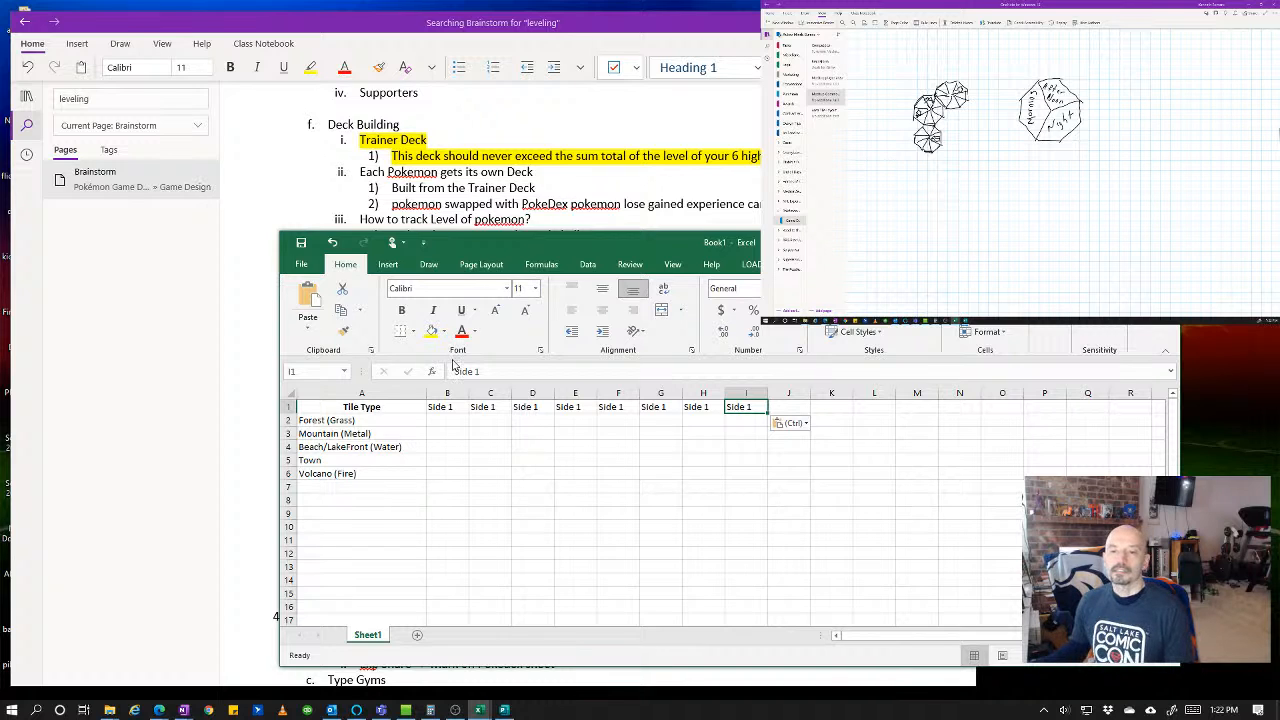
# - Renumber the copied headers so that cell I1 reads Side 8 and cell H1 reads Side 7
pyautogui.click(490, 371)
pyautogui.press('BackSpace')
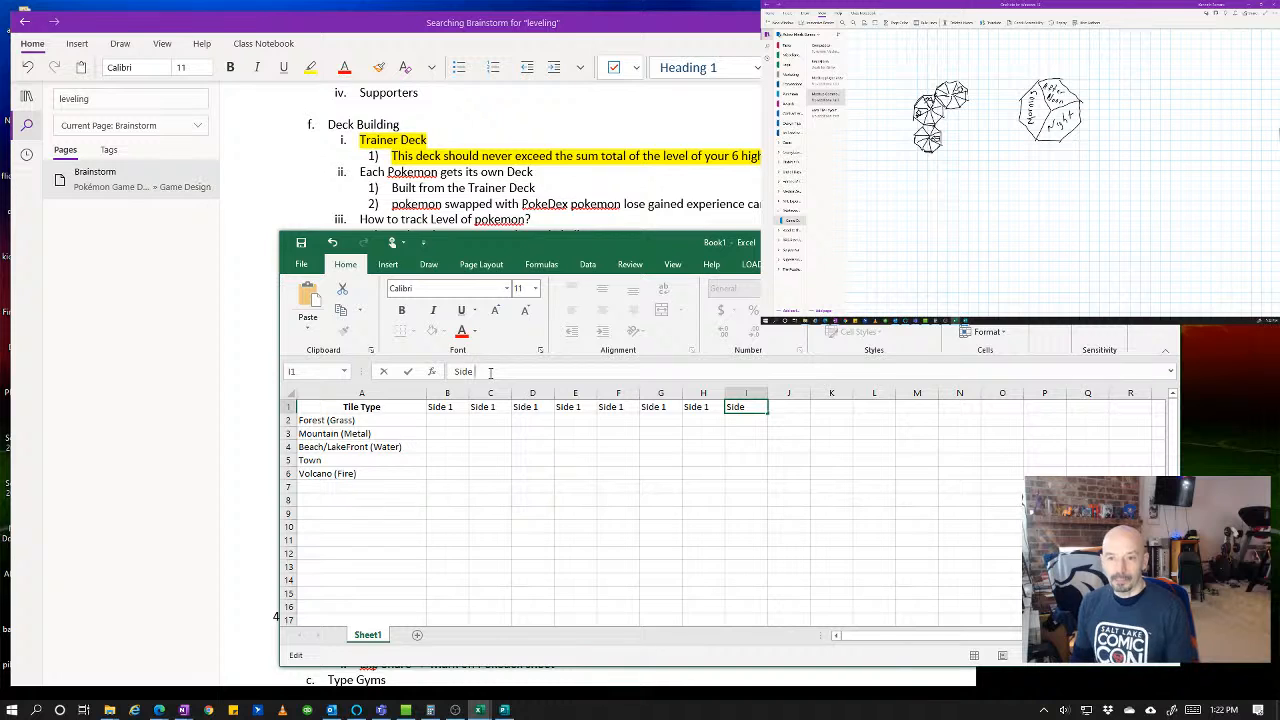
pyautogui.write('88')
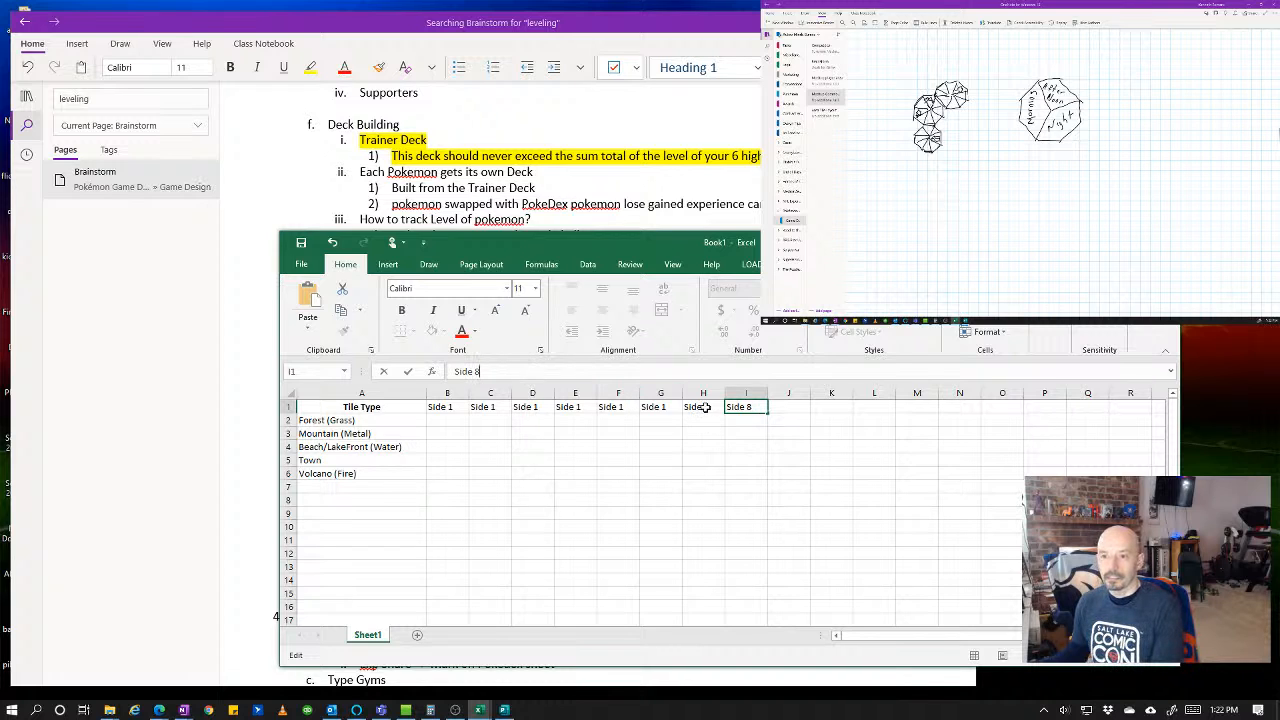
pyautogui.hotkey('shift', 'Tab')
pyautogui.click(509, 371)
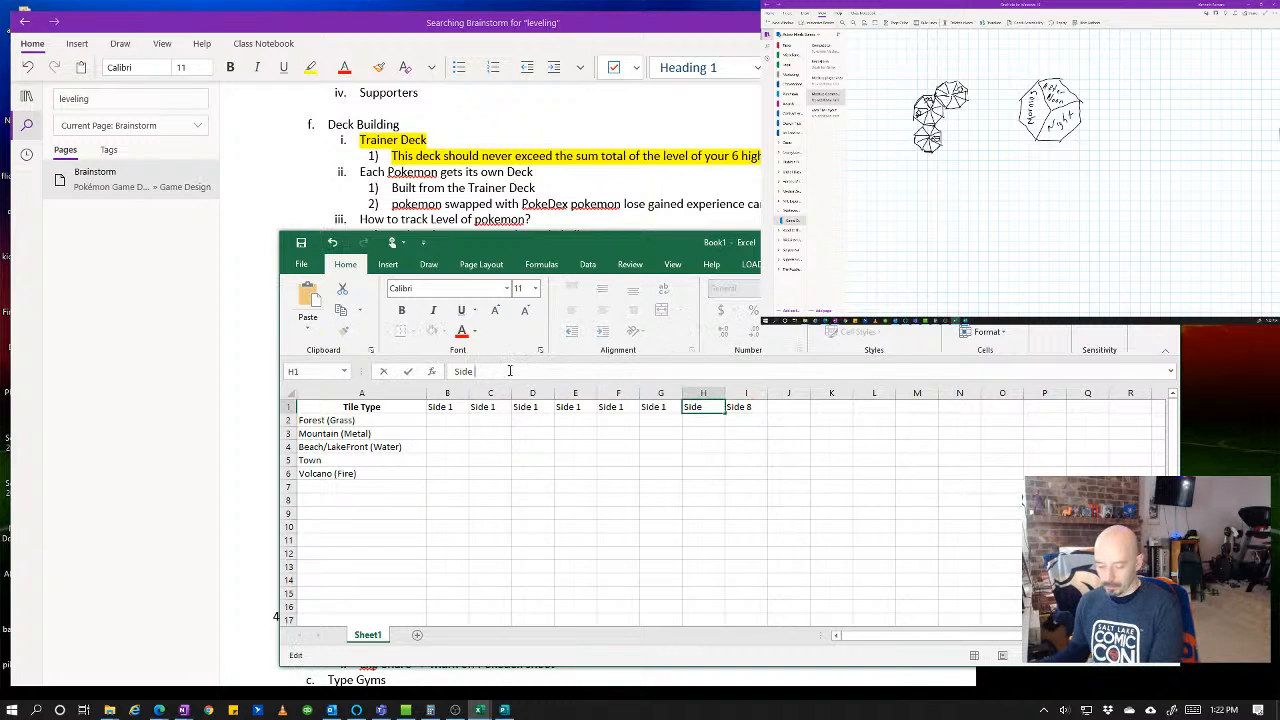
# - Change the header in cell G1 to Side 6 and the one in F1 to Side 5
pyautogui.click(648, 406)
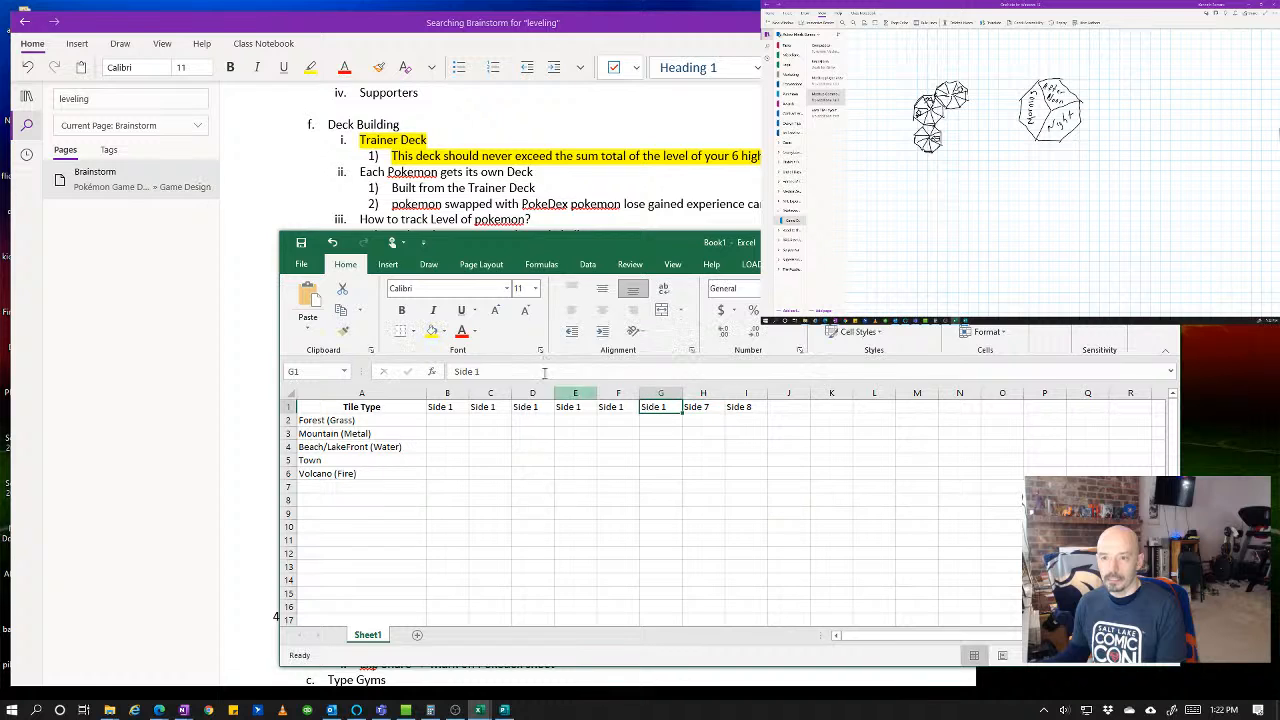
pyautogui.click(501, 371)
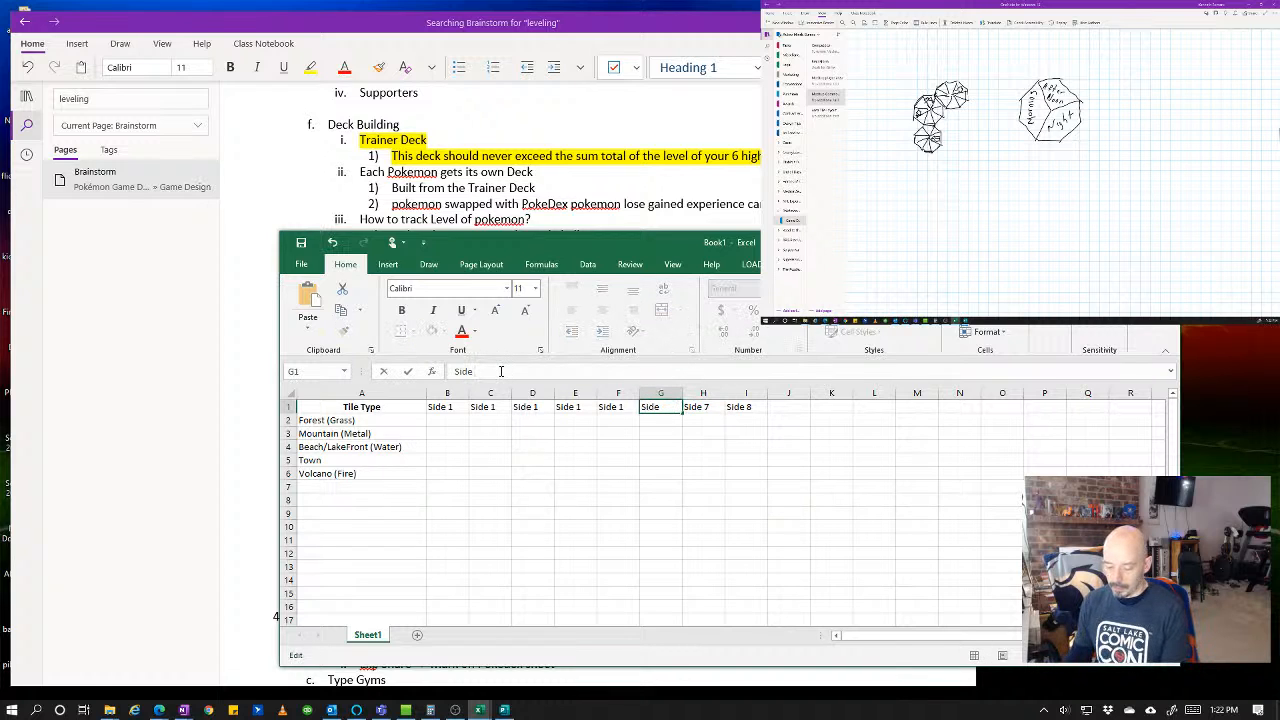
pyautogui.write('6')
pyautogui.click(628, 407)
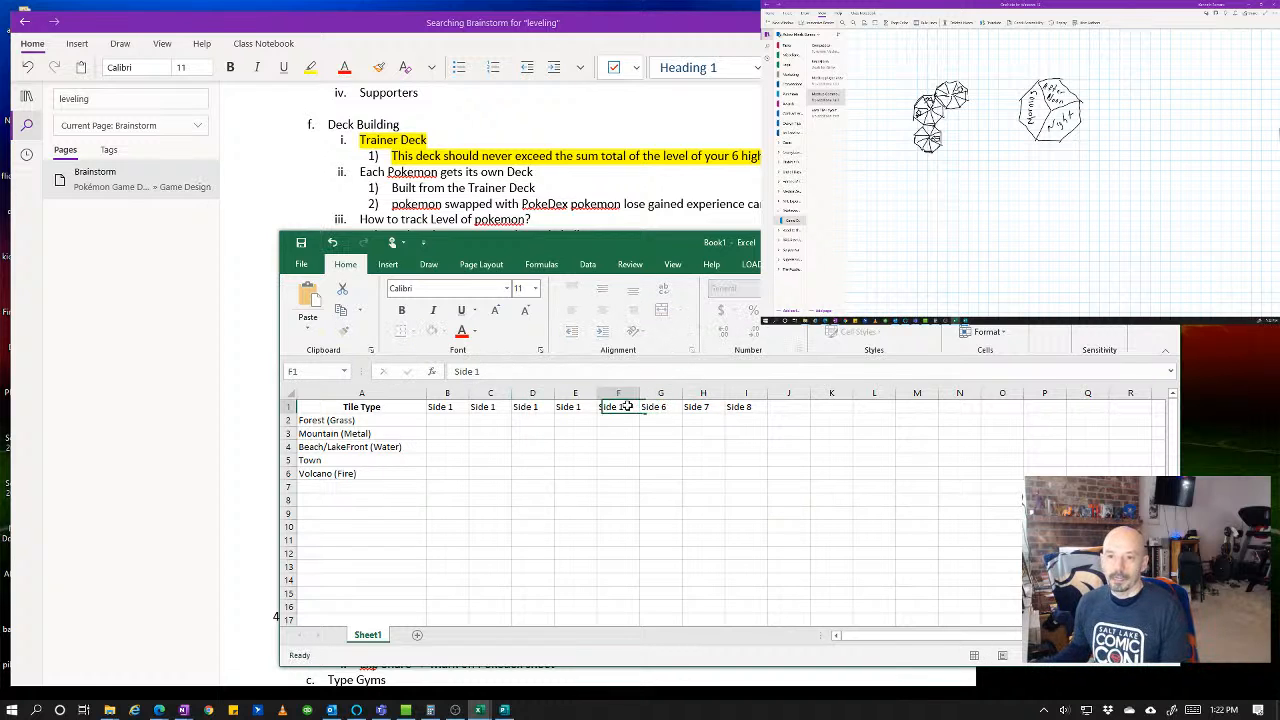
pyautogui.click(509, 371)
pyautogui.press('BackSpace')
pyautogui.write('5')
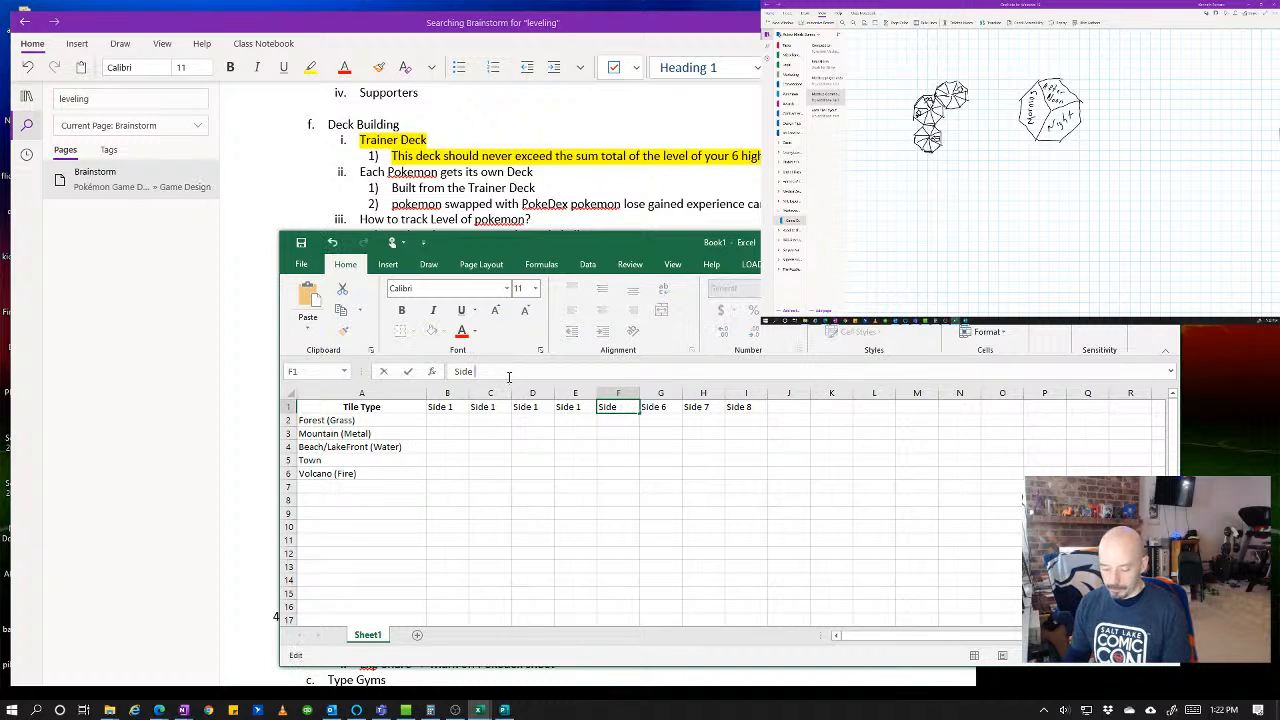
# - Change the header in cell E1 to Side 4 and the one in D1 to Side 3
pyautogui.click(573, 404)
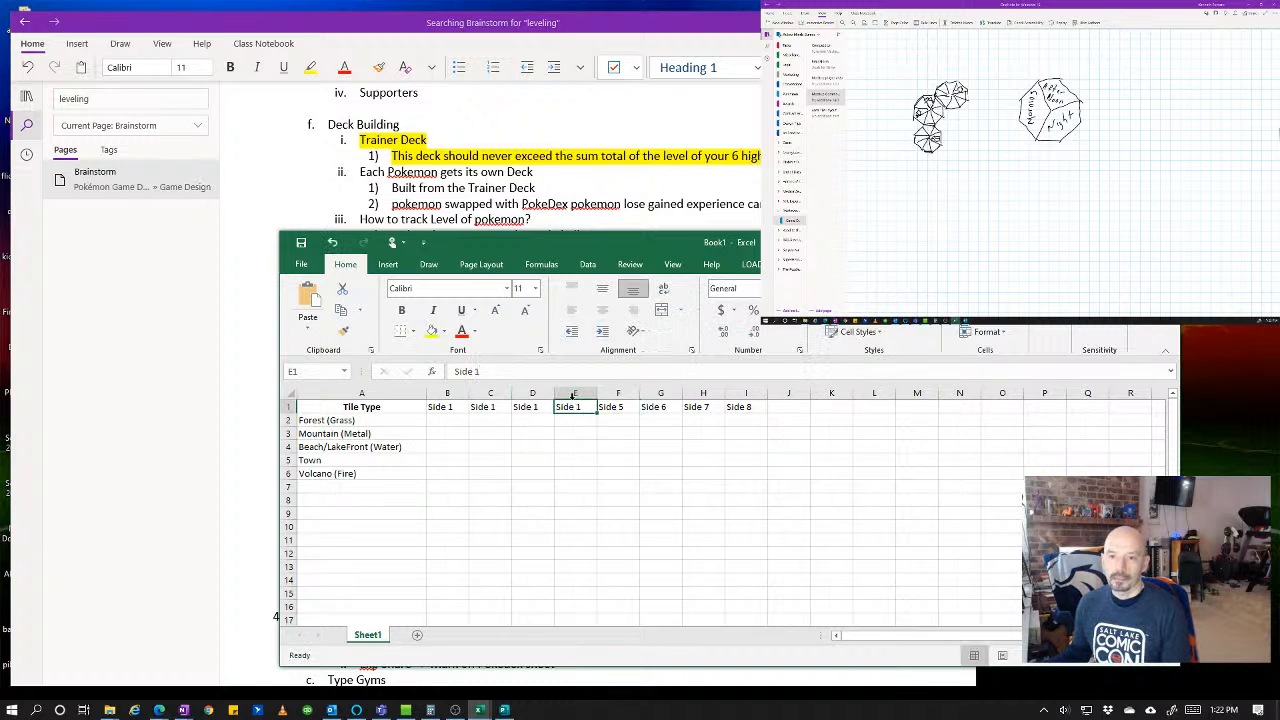
pyautogui.click(512, 371)
pyautogui.press('BackSpace')
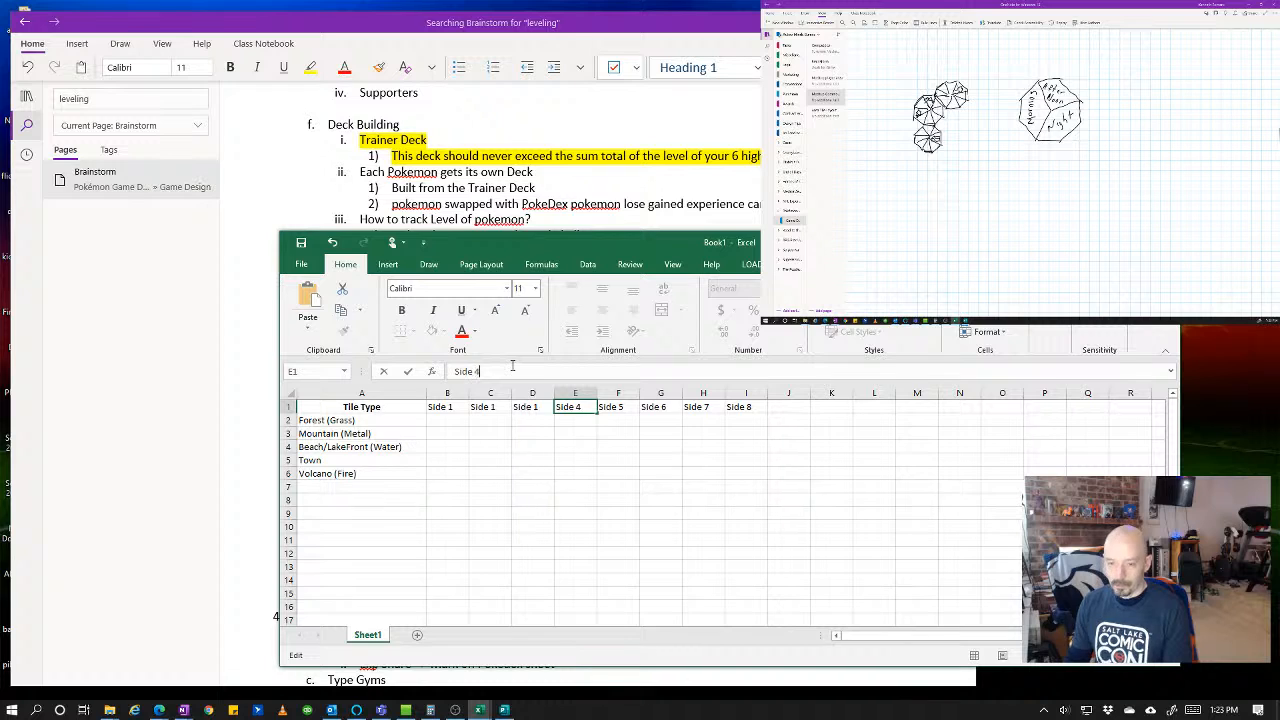
pyautogui.write('4')
pyautogui.click(530, 406)
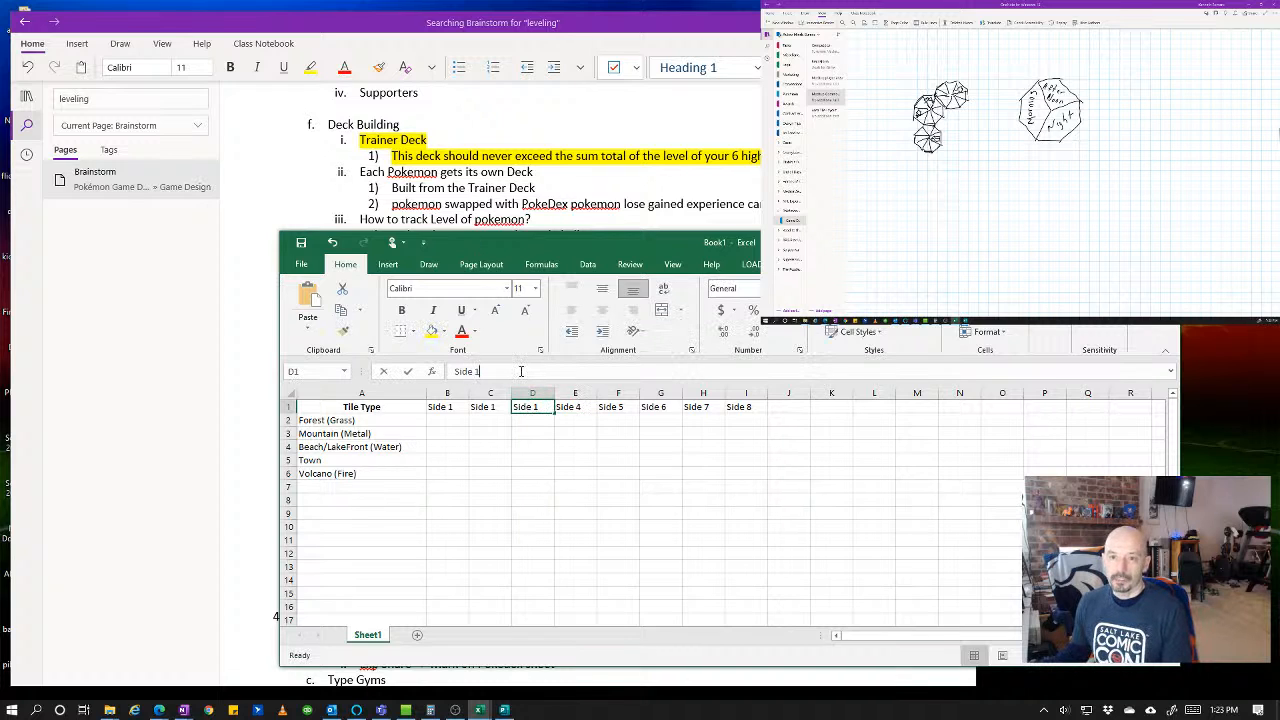
pyautogui.click(521, 371)
pyautogui.press('BackSpace')
pyautogui.write('3')
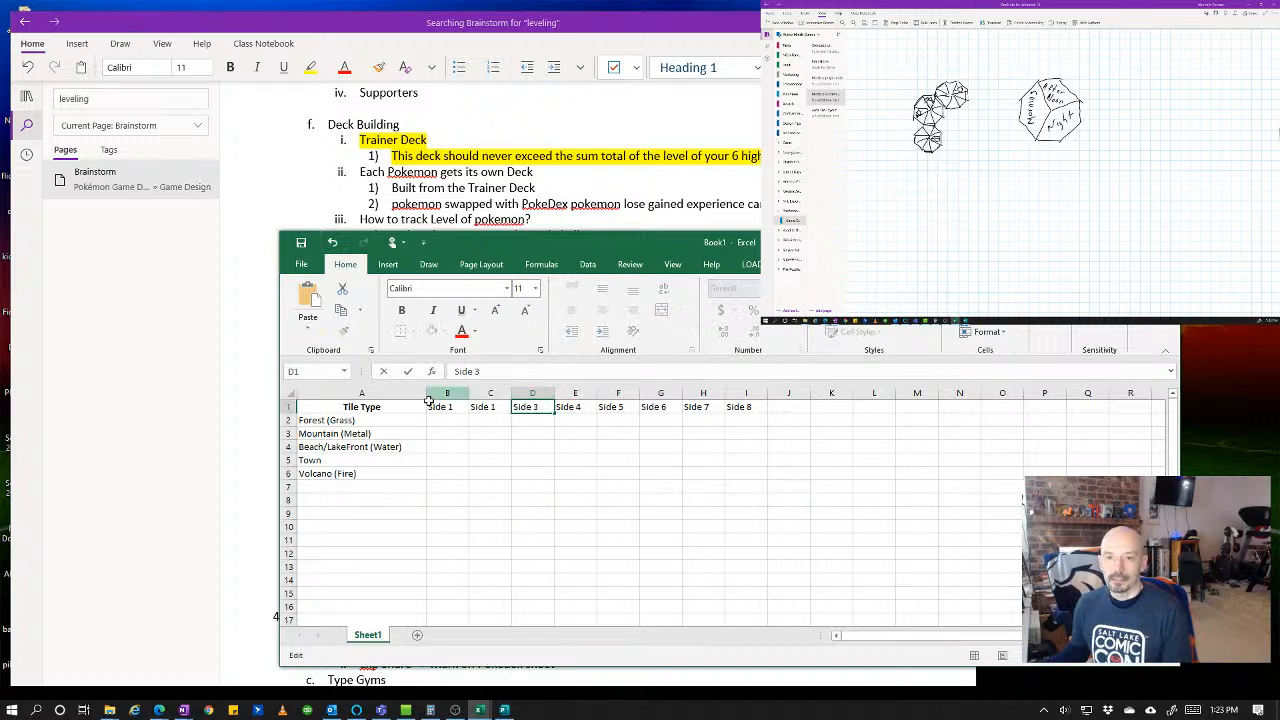
# - Change the header in cell C1 to Side 2
pyautogui.click(483, 406)
pyautogui.click(493, 376)
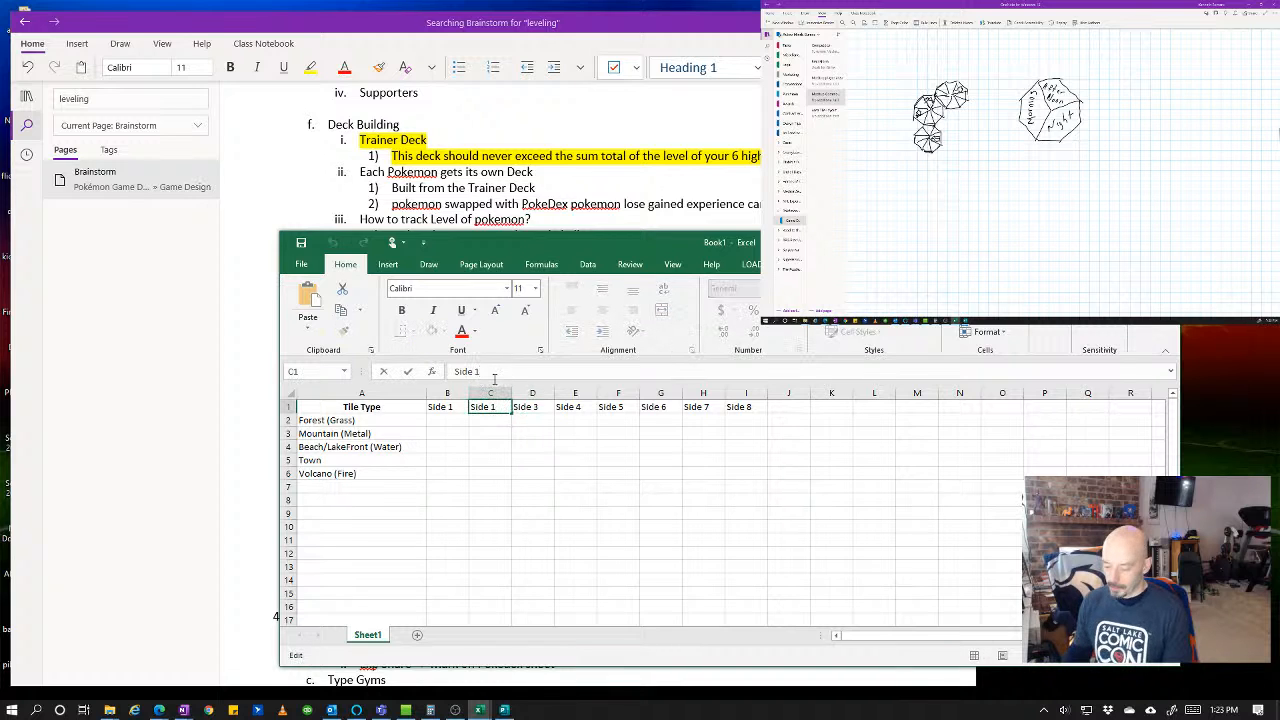
pyautogui.press('BackSpace')
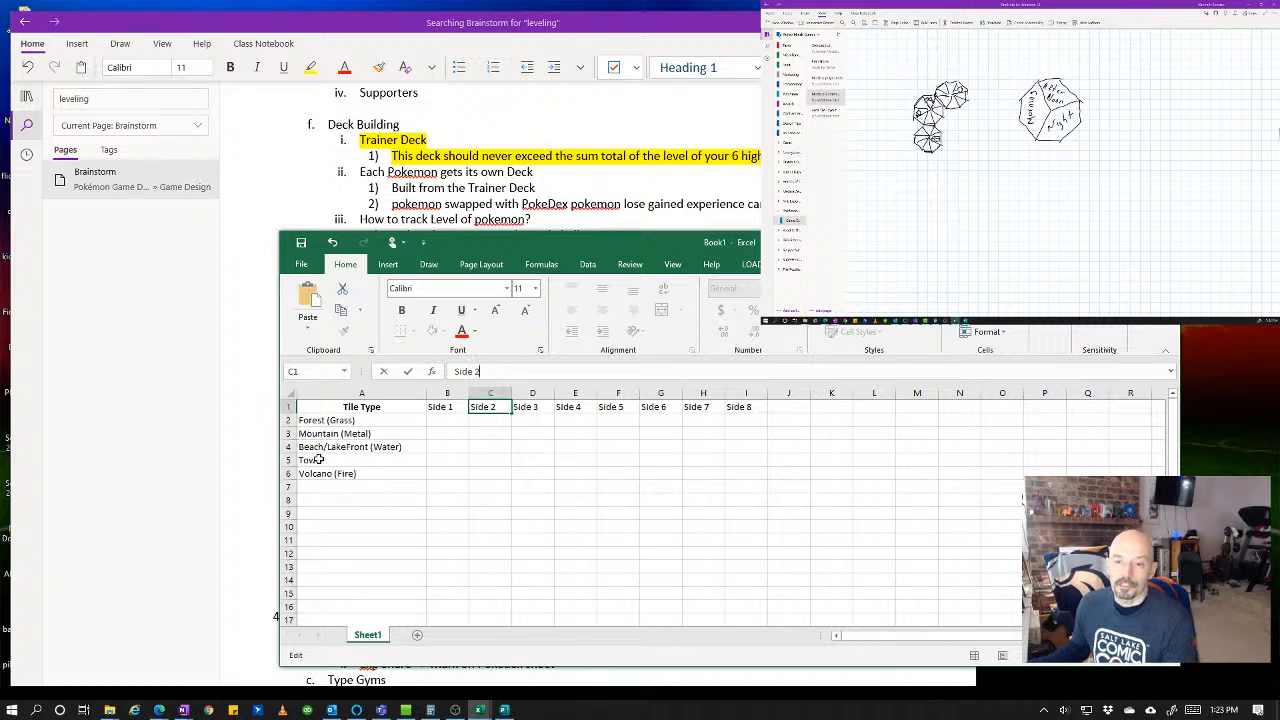
# - Enter Connector under Side 1 for the Forest (Grass) tile in cell B2
pyautogui.click(457, 421)
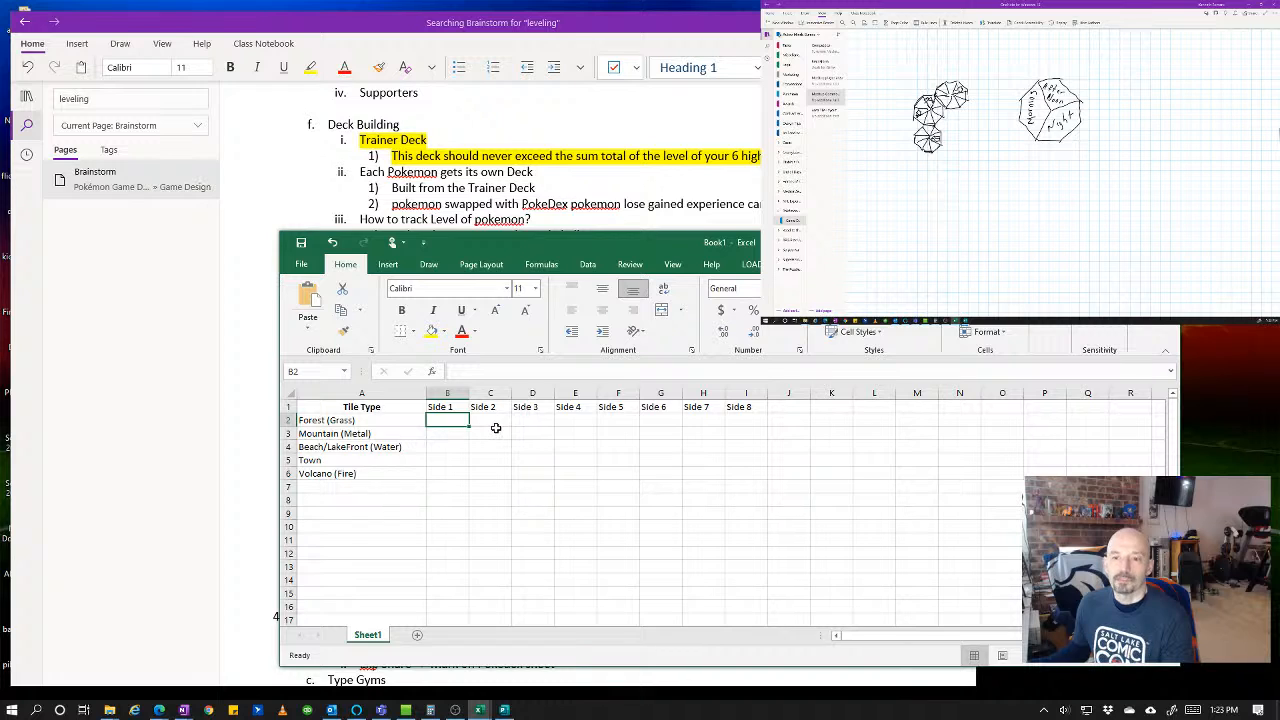
pyautogui.click(618, 420)
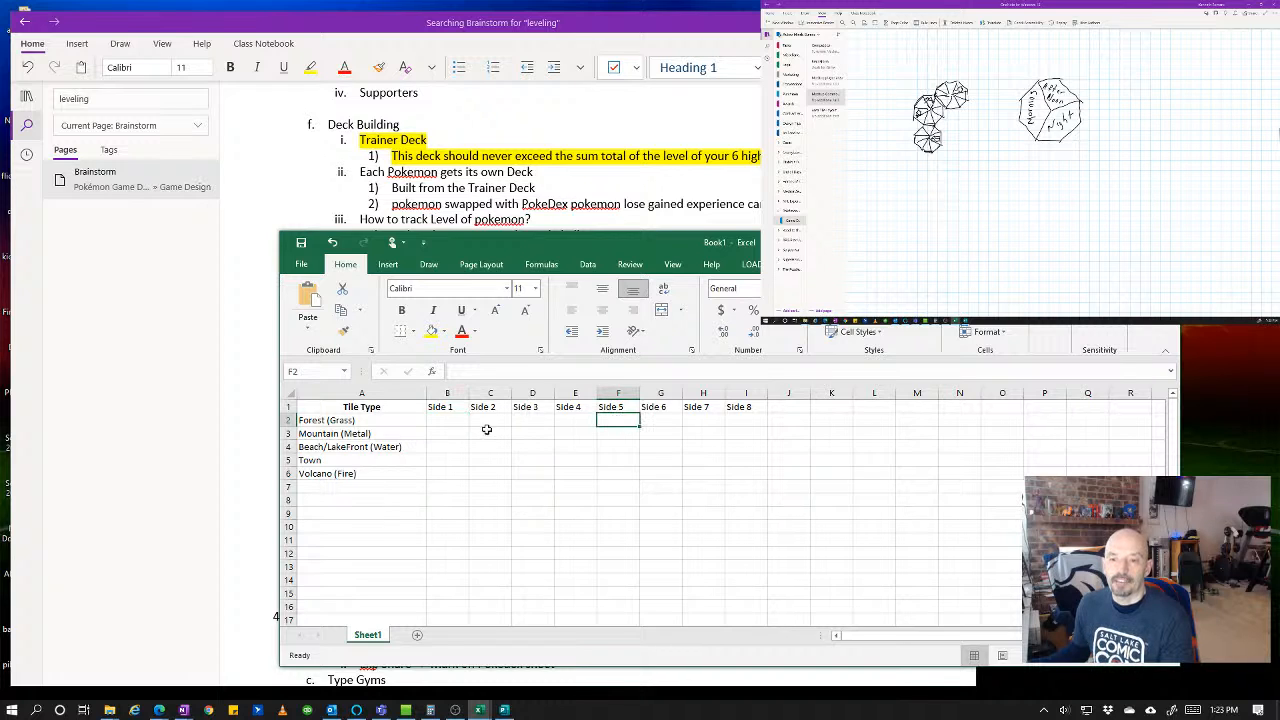
pyautogui.click(449, 420)
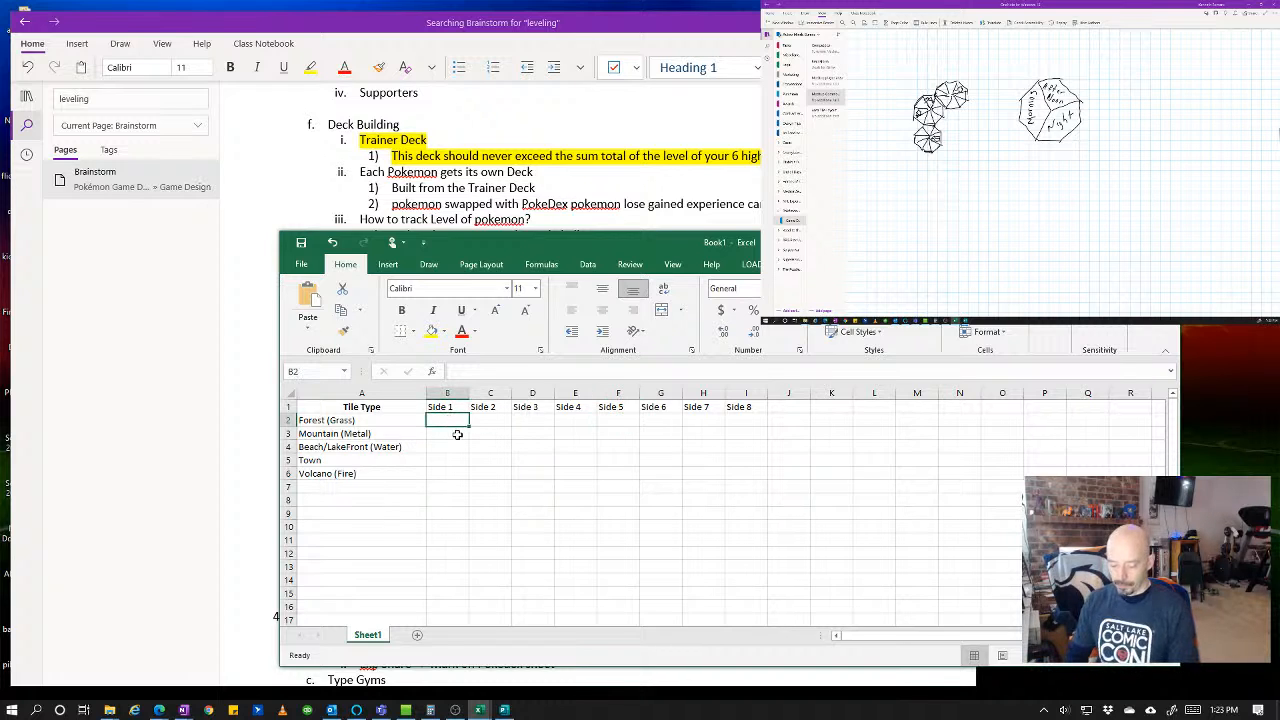
pyautogui.write('Connector')
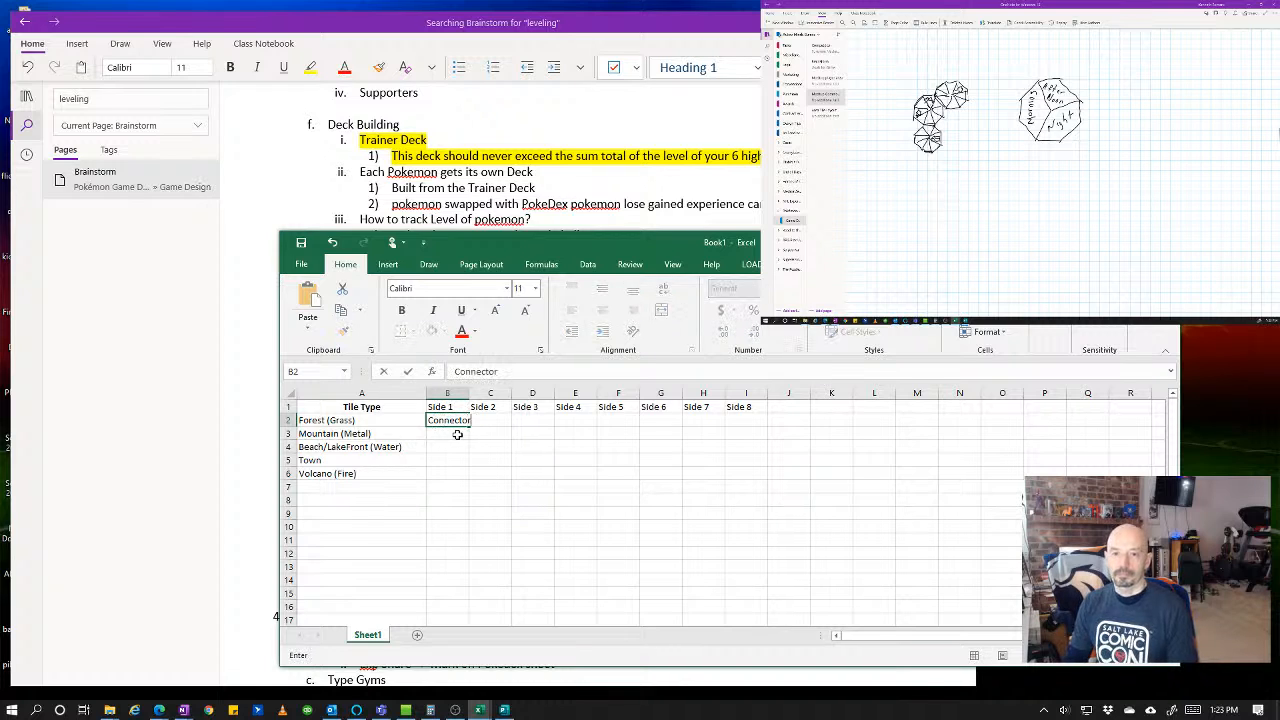
pyautogui.press('Tab')
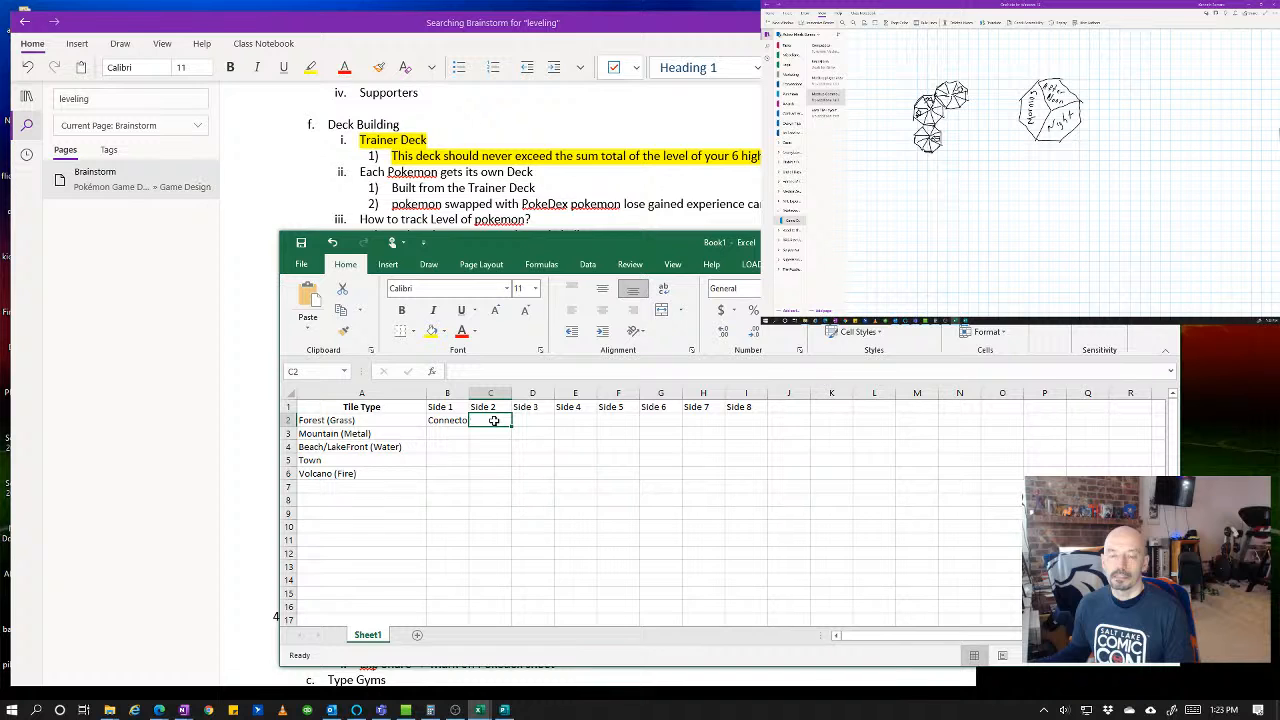
pyautogui.moveTo(595, 240); pyautogui.dragTo(614, 204)
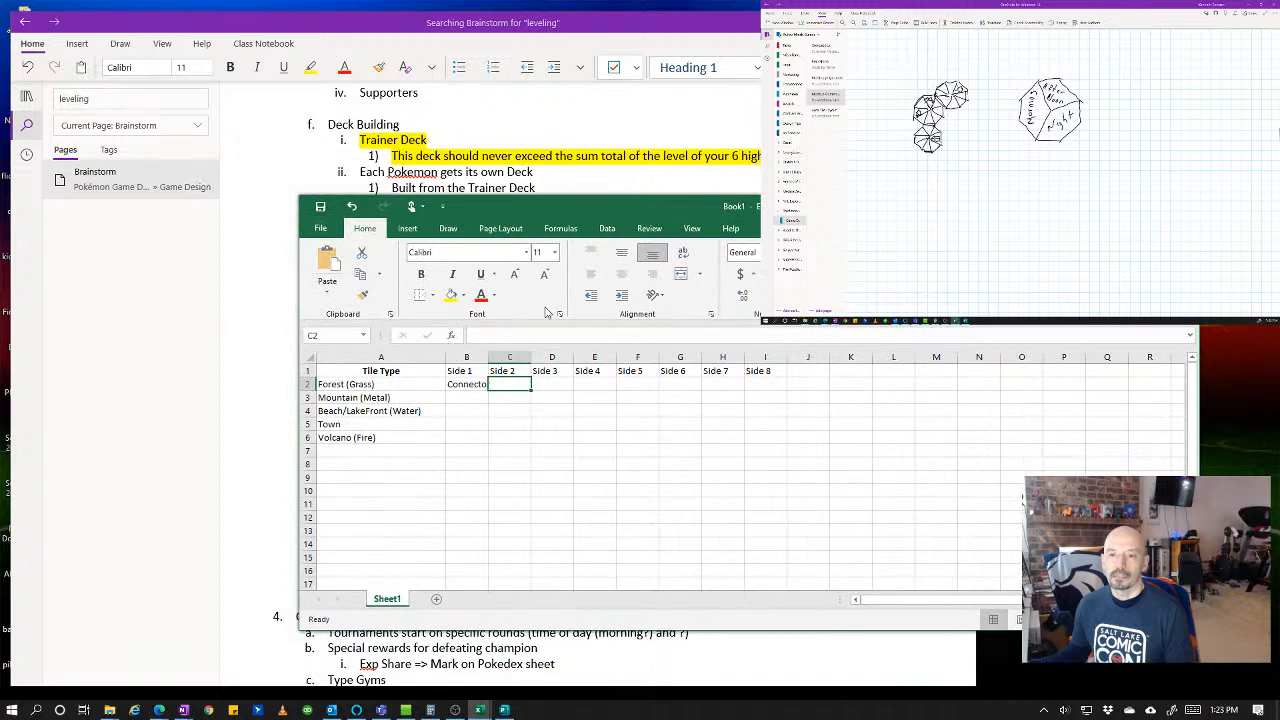
pyautogui.click(472, 385)
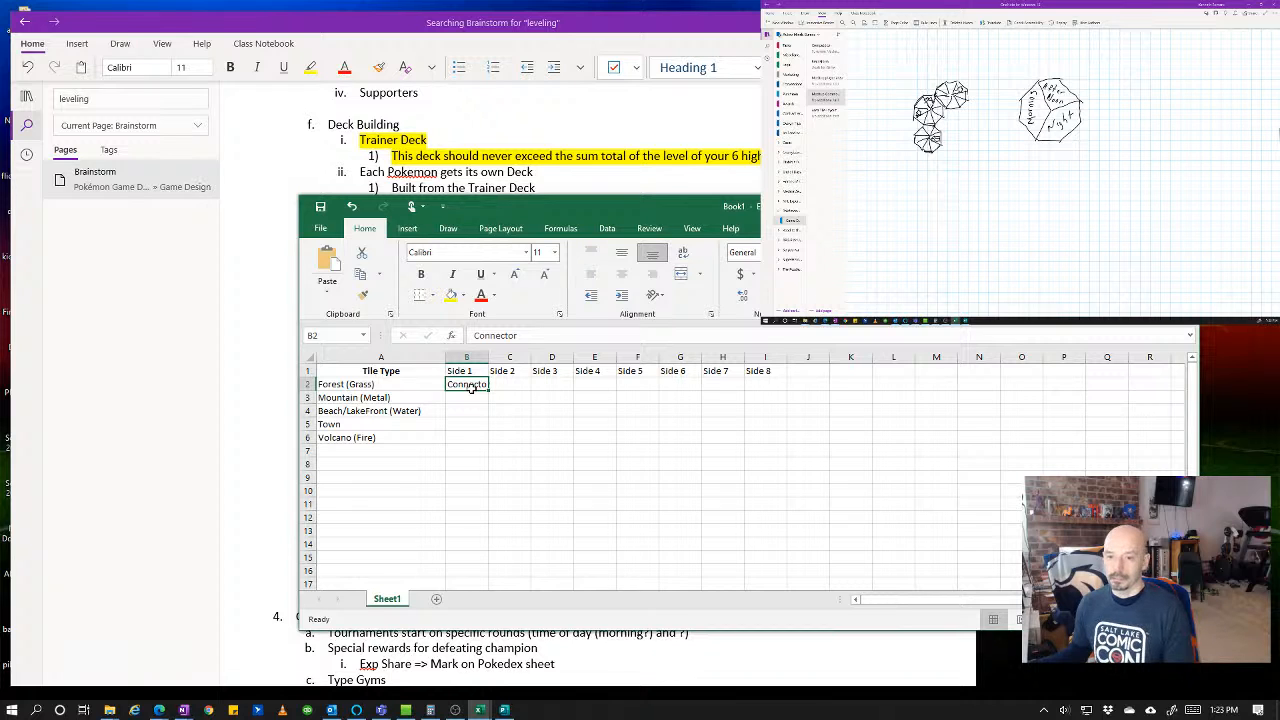
pyautogui.click(537, 400)
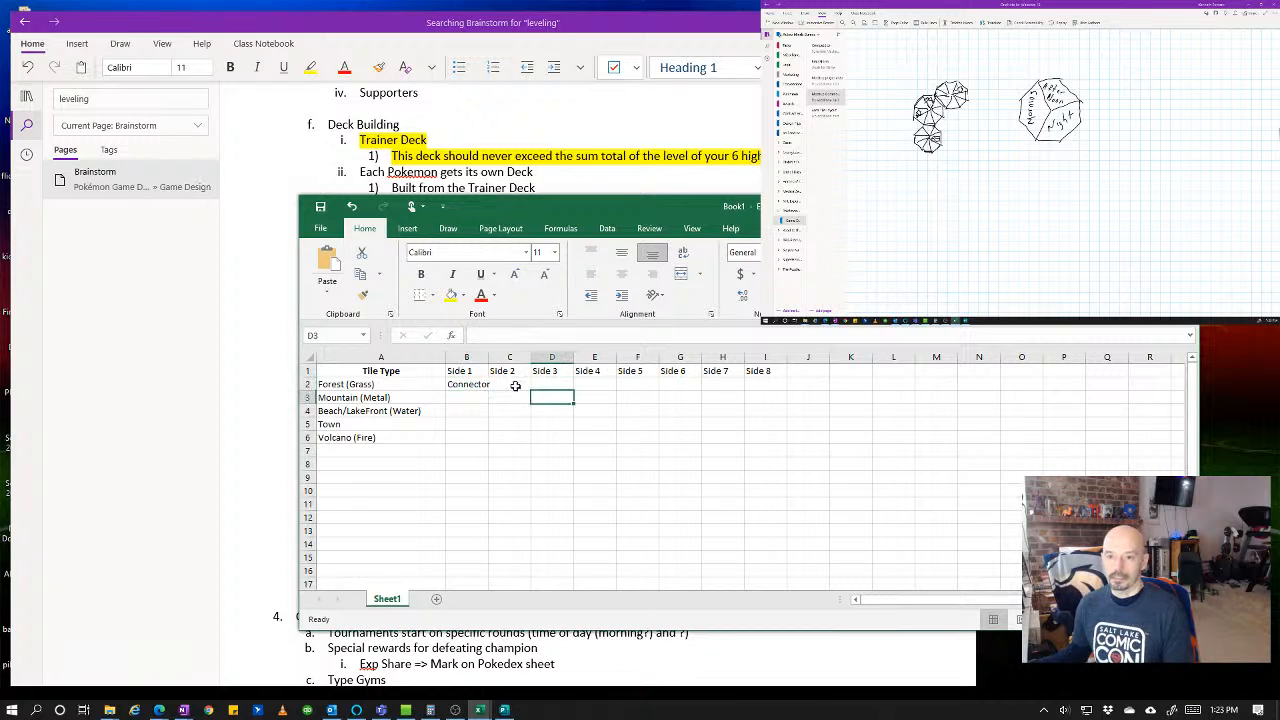
pyautogui.click(515, 385)
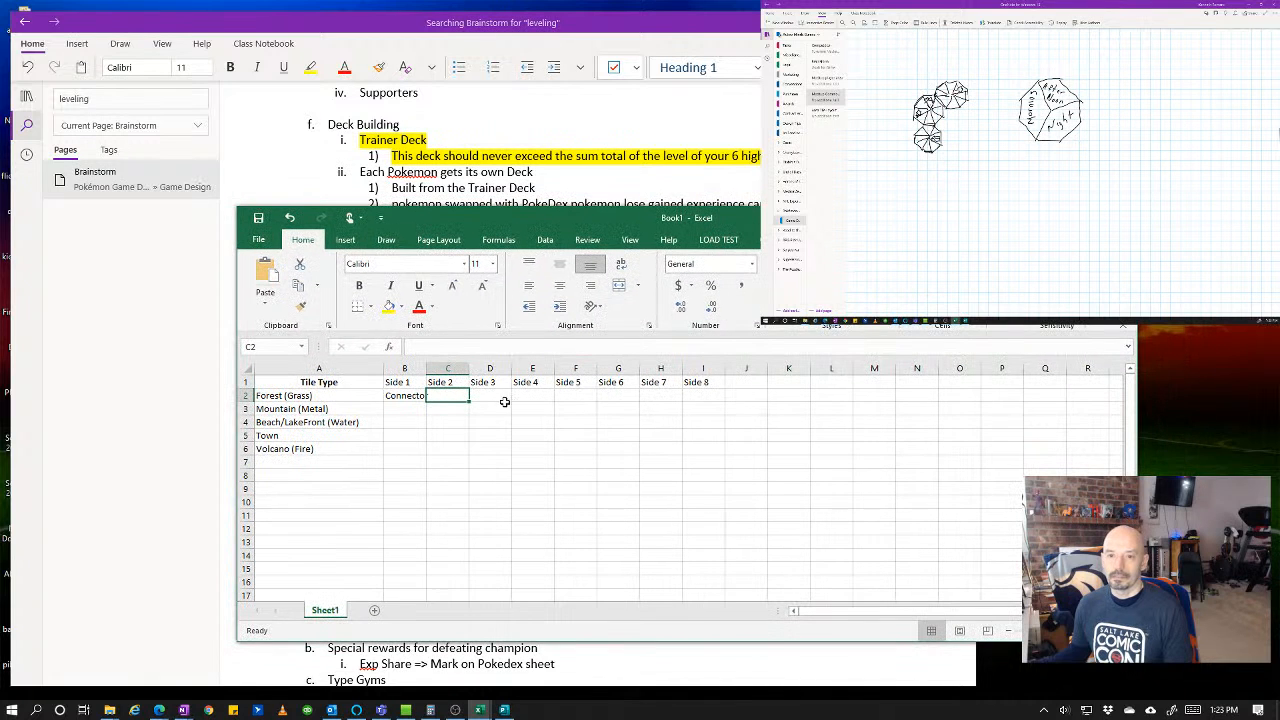
pyautogui.click(505, 404)
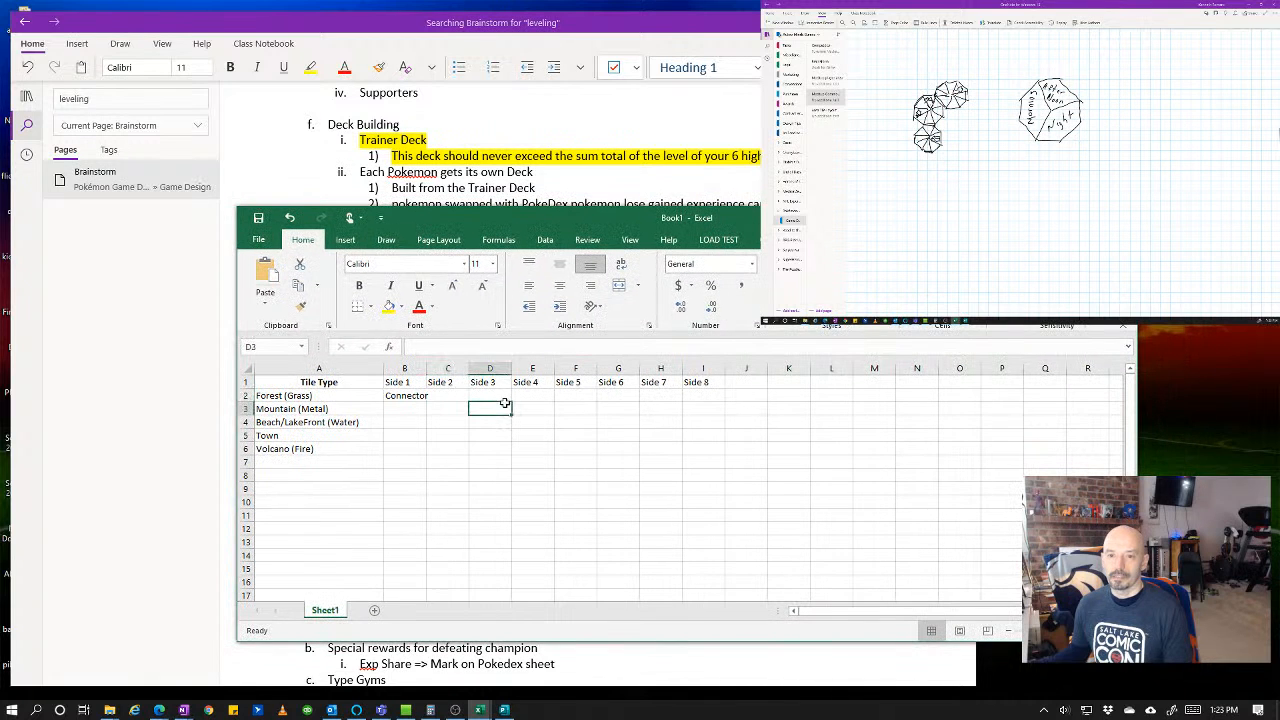
pyautogui.click(435, 397)
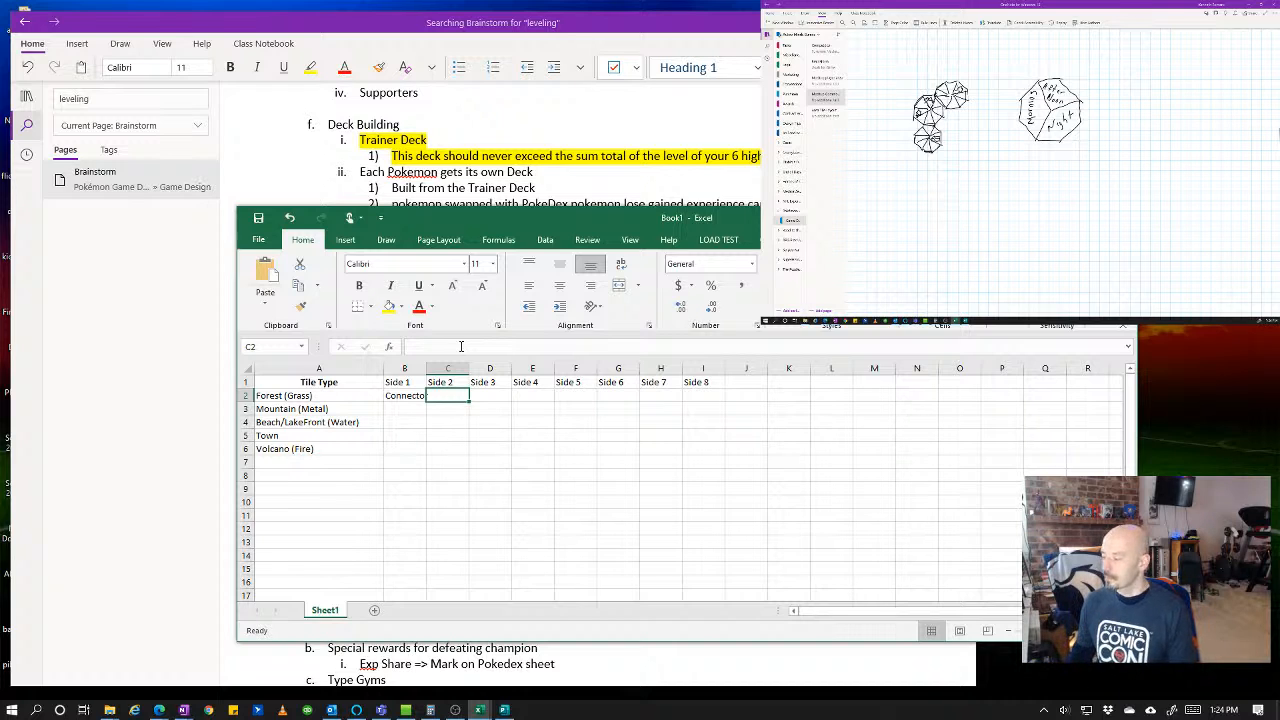
pyautogui.press('super')
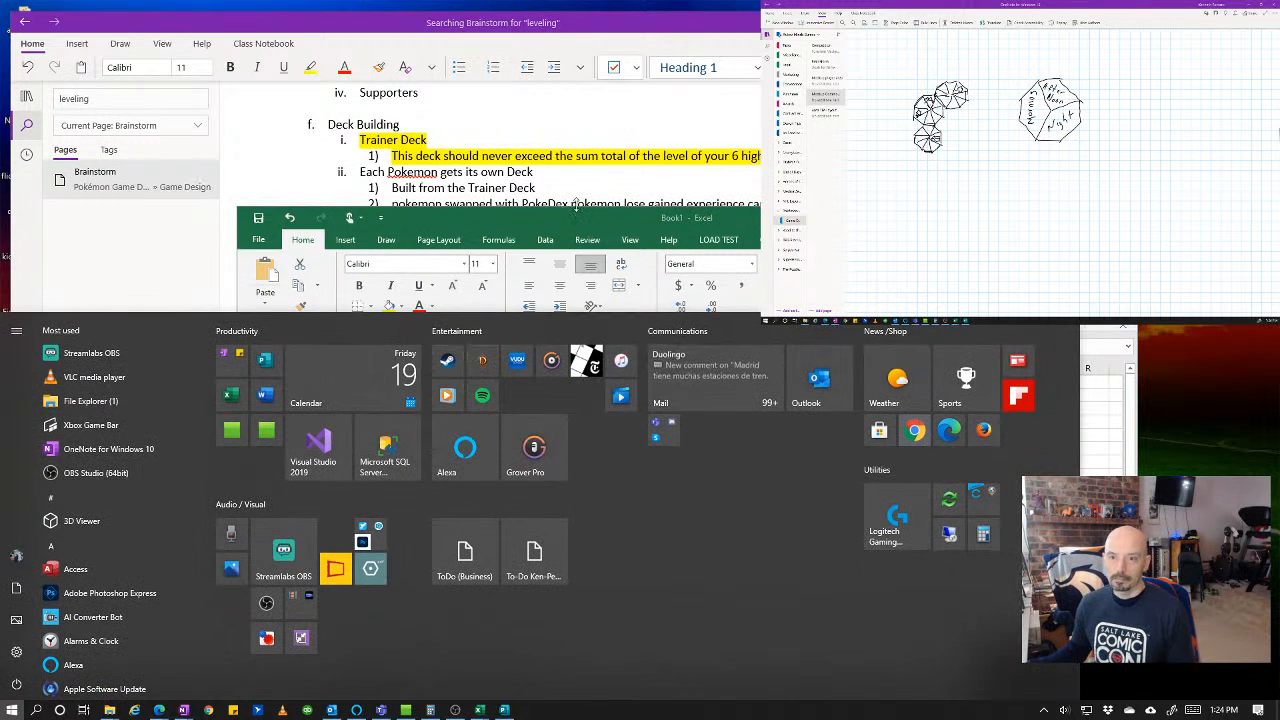
pyautogui.moveTo(575, 210); pyautogui.dragTo(574, 220)
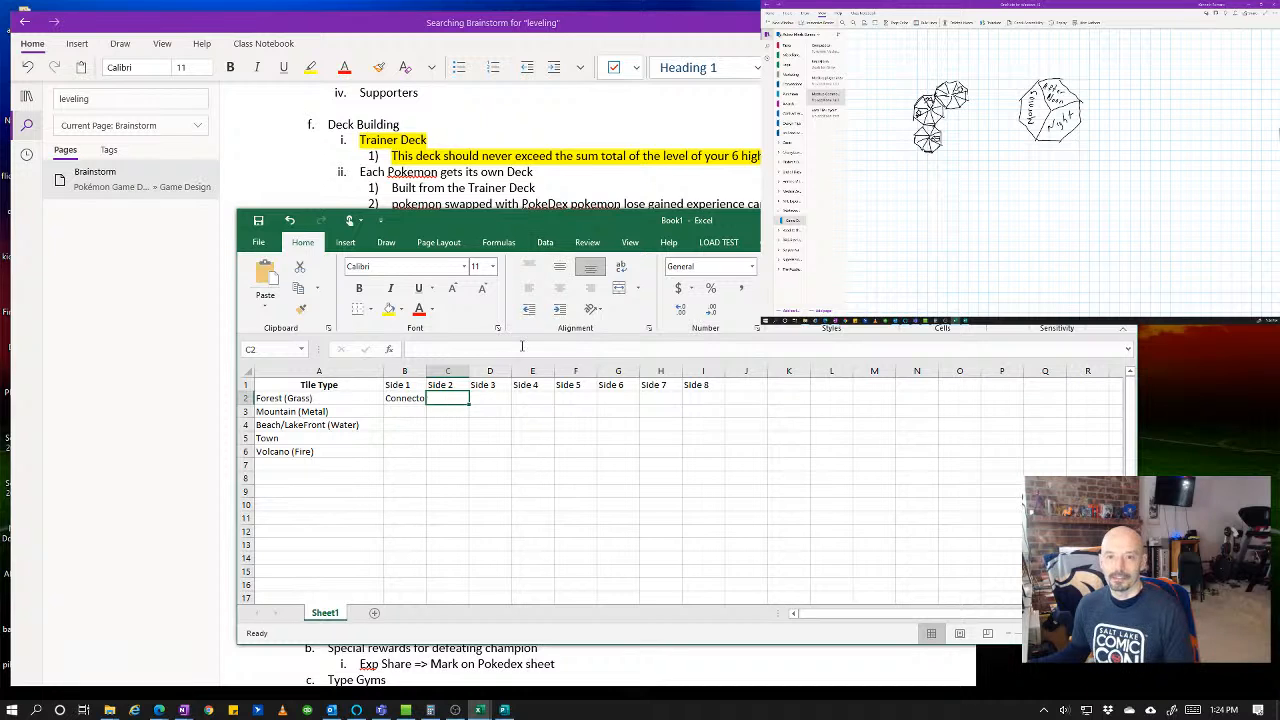
pyautogui.click(196, 376)
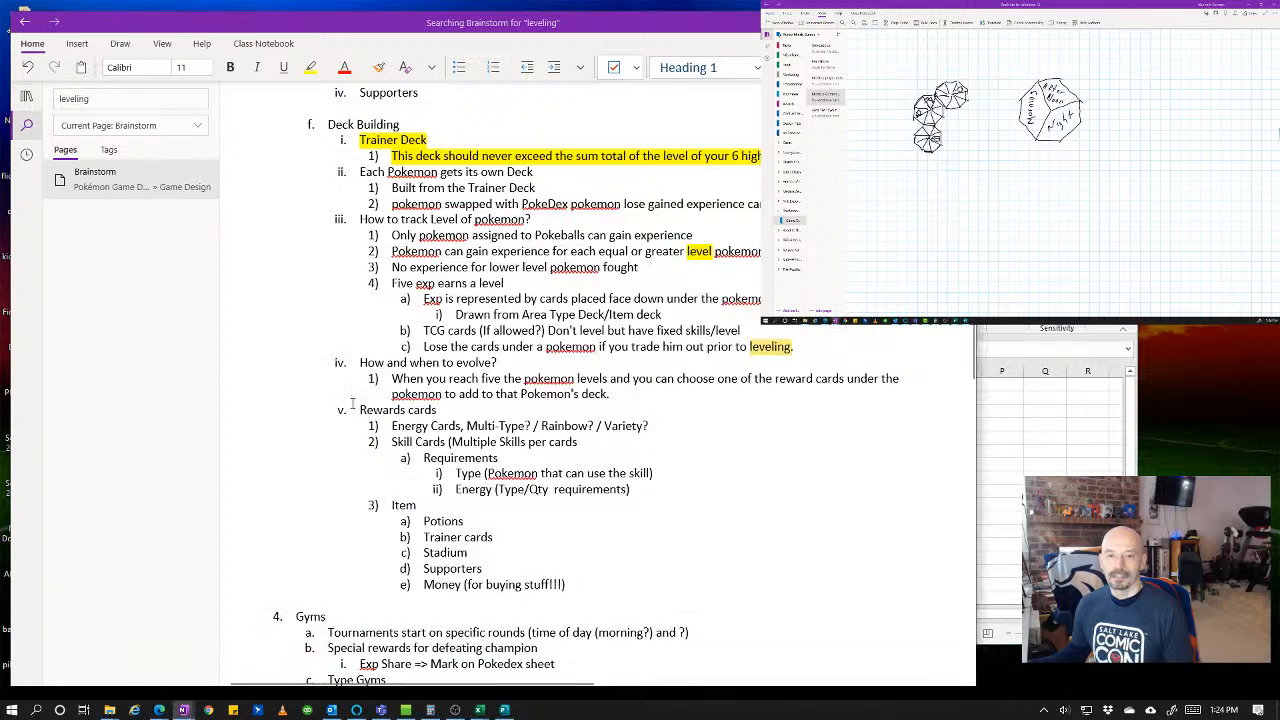
pyautogui.write('d')
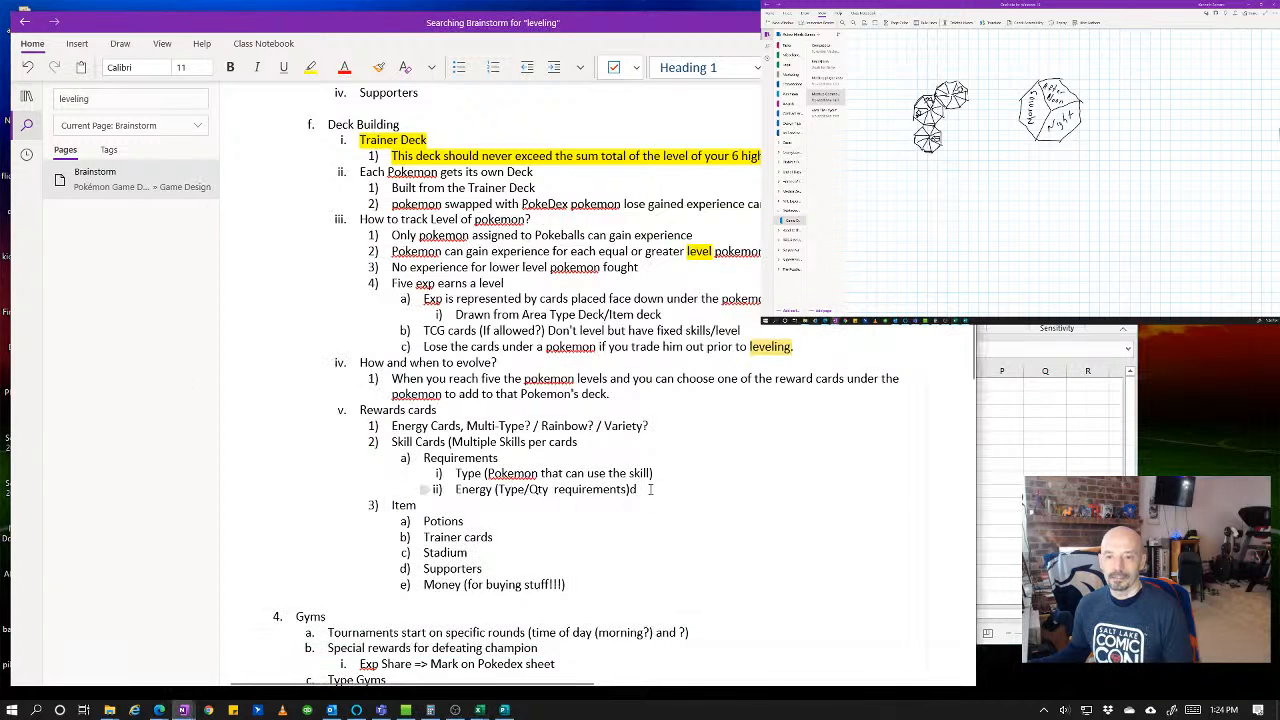
pyautogui.press('BackSpace')
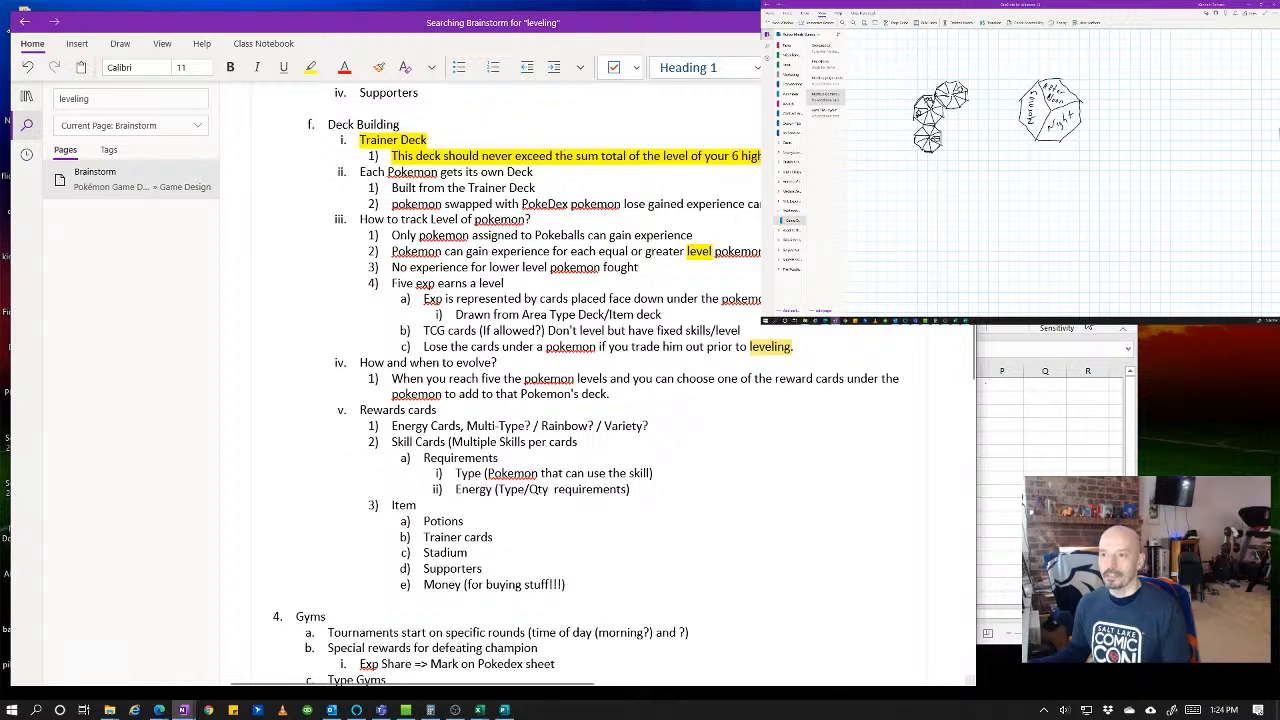
pyautogui.click(1138, 330)
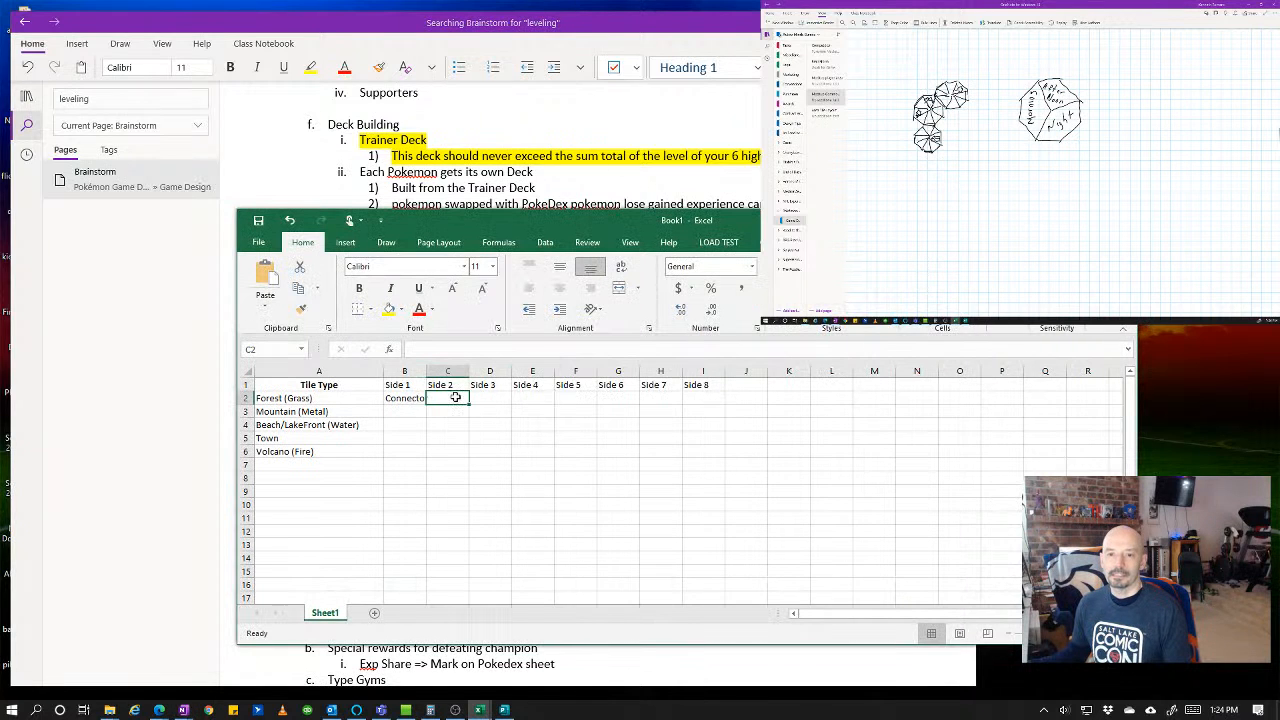
pyautogui.click(498, 398)
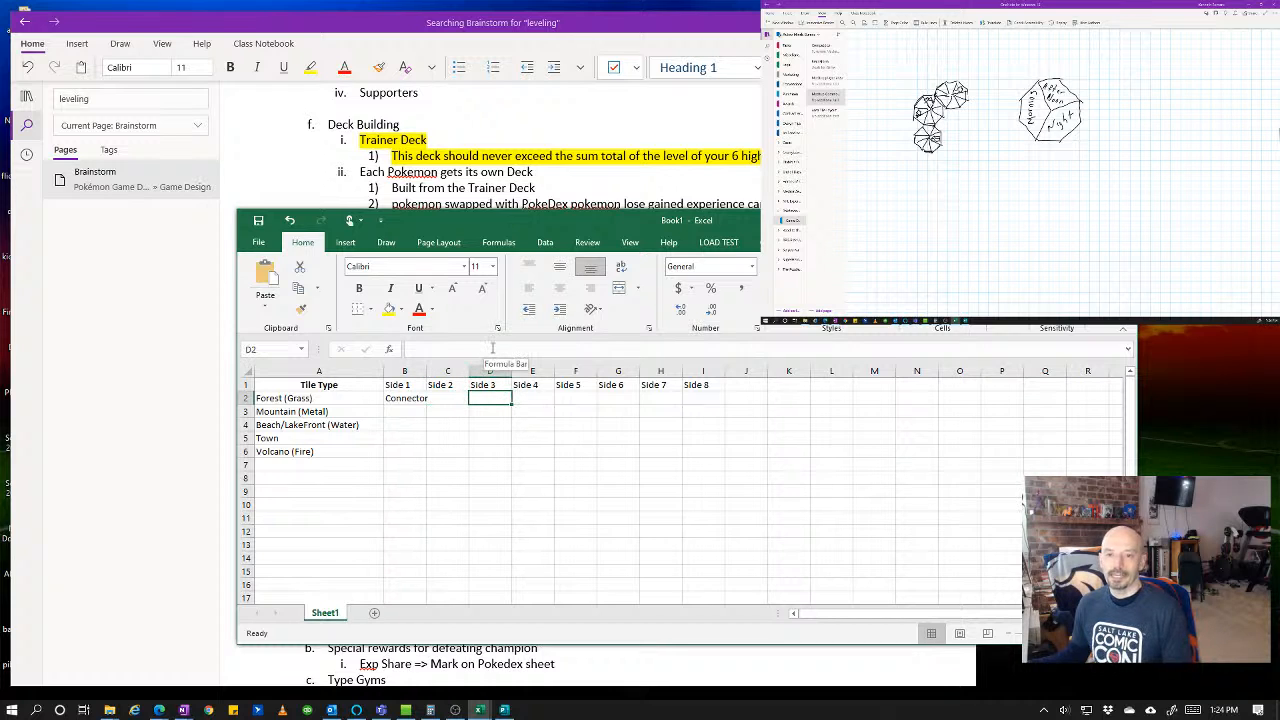
pyautogui.click(448, 398)
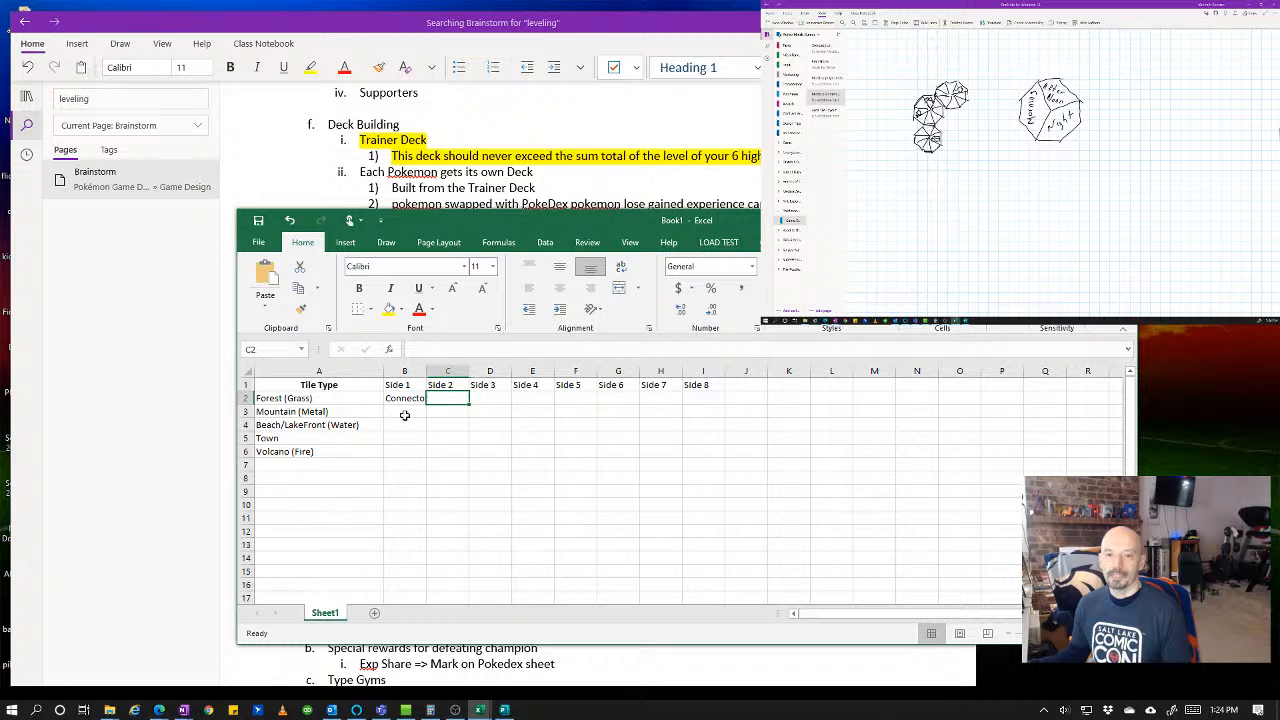
pyautogui.click(405, 399)
pyautogui.hotkey('ctrl', 'Tab')
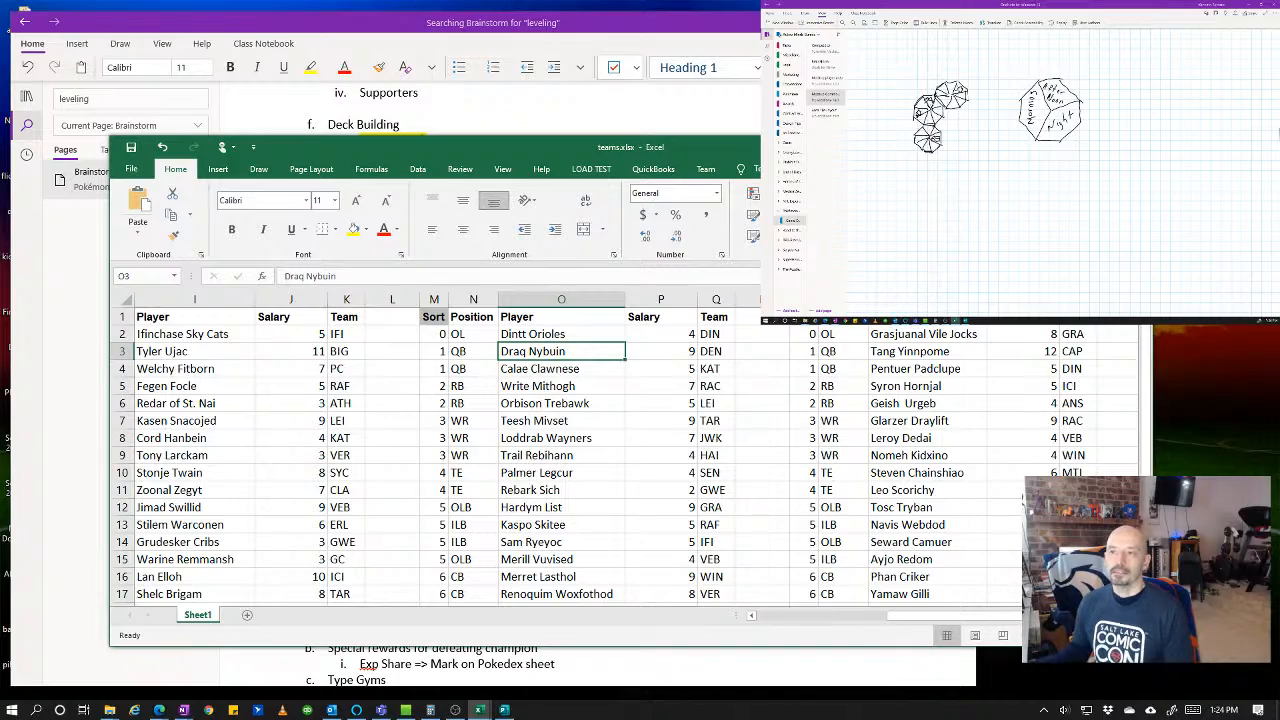
pyautogui.moveTo(725, 147); pyautogui.dragTo(575, 106)
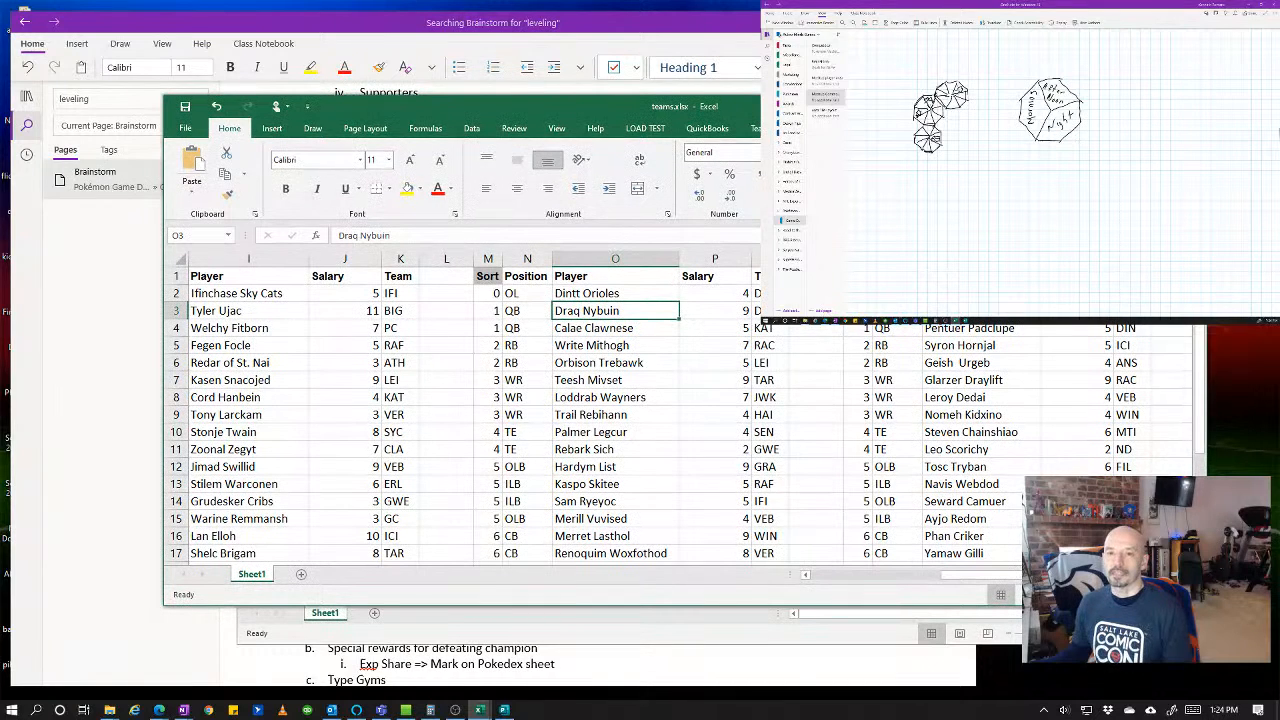
pyautogui.click(1185, 106)
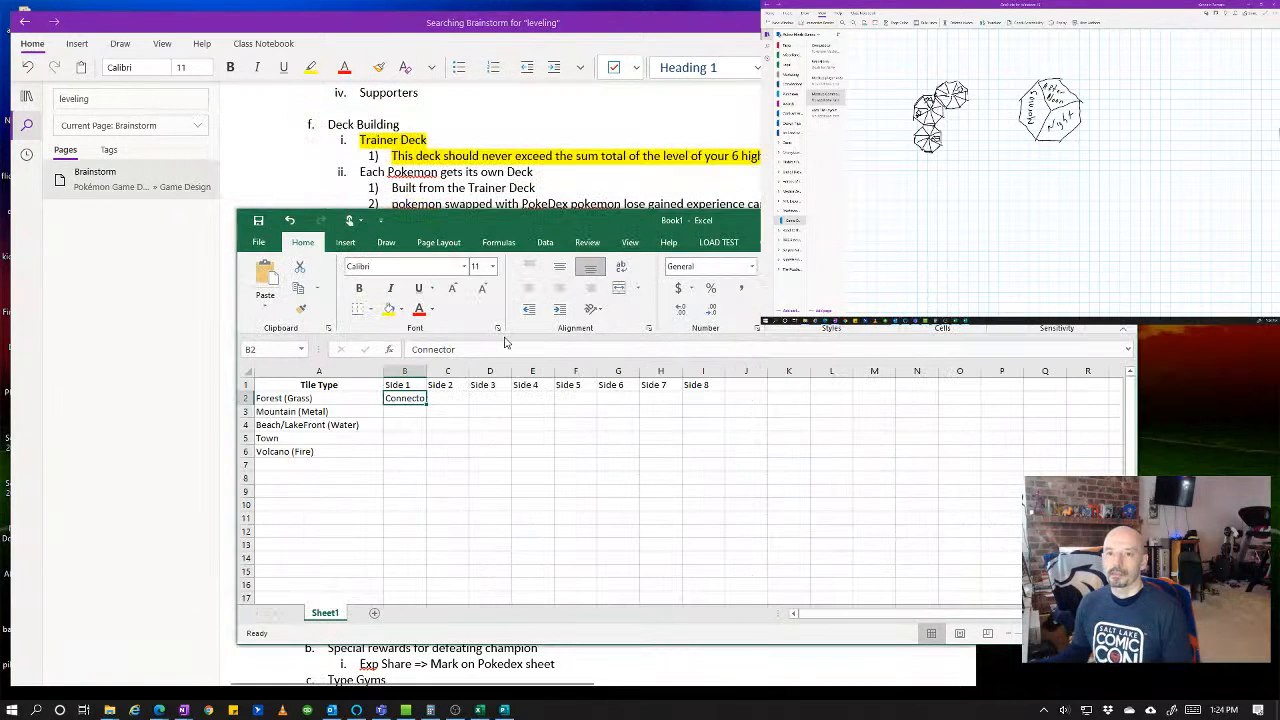
# - Enter Connector under Side 2 for the Forest (Grass) tile in cell C2 and autofit the widths of columns B and C
pyautogui.click(450, 398)
pyautogui.write('c')
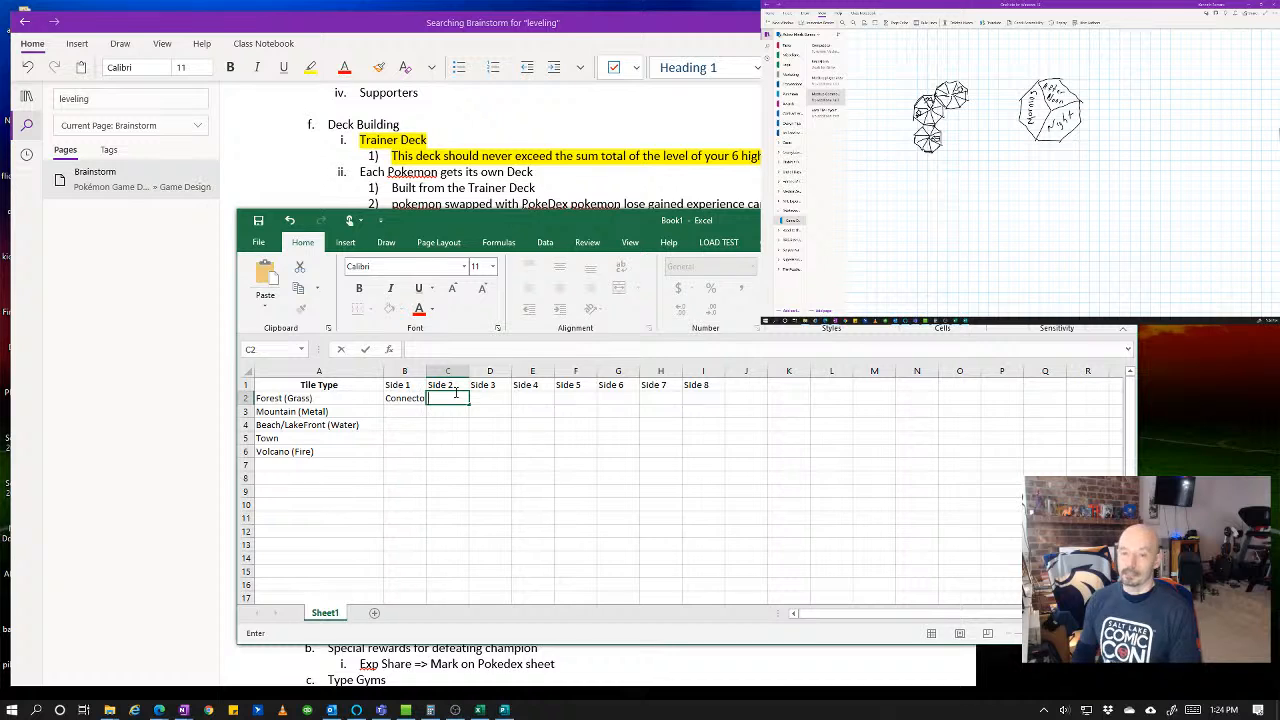
pyautogui.write('Connector')
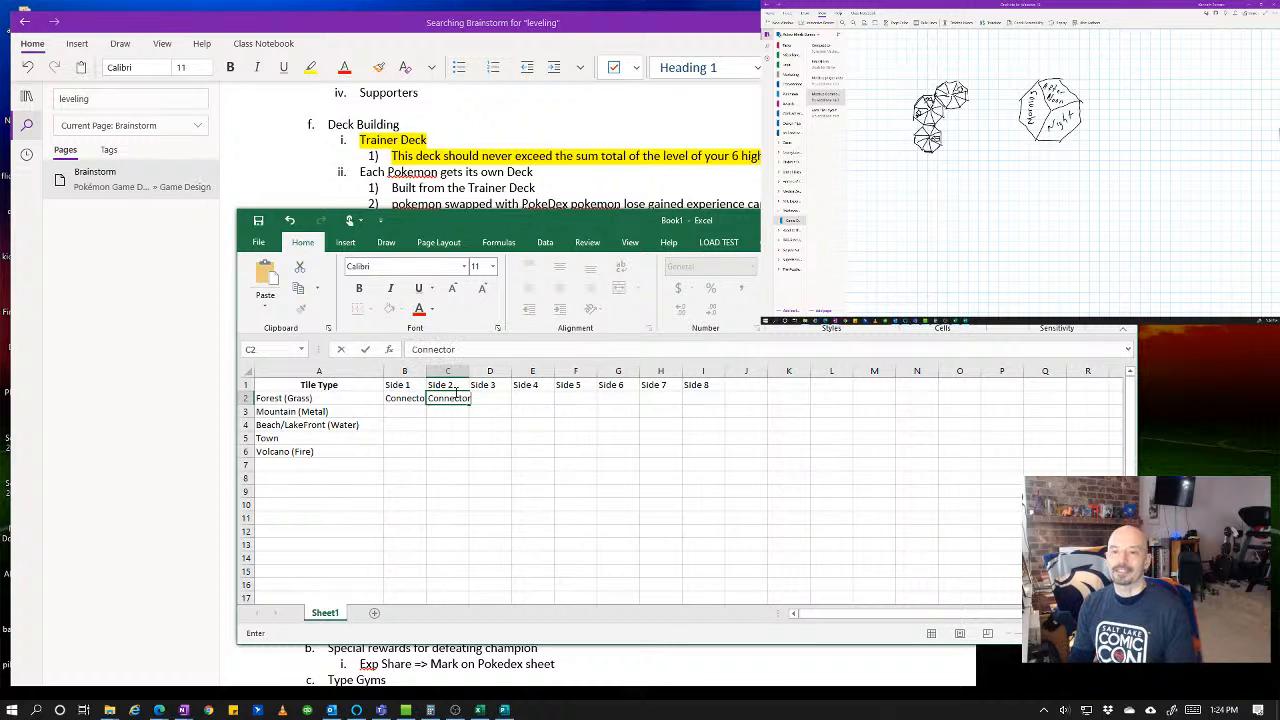
pyautogui.press('Tab')
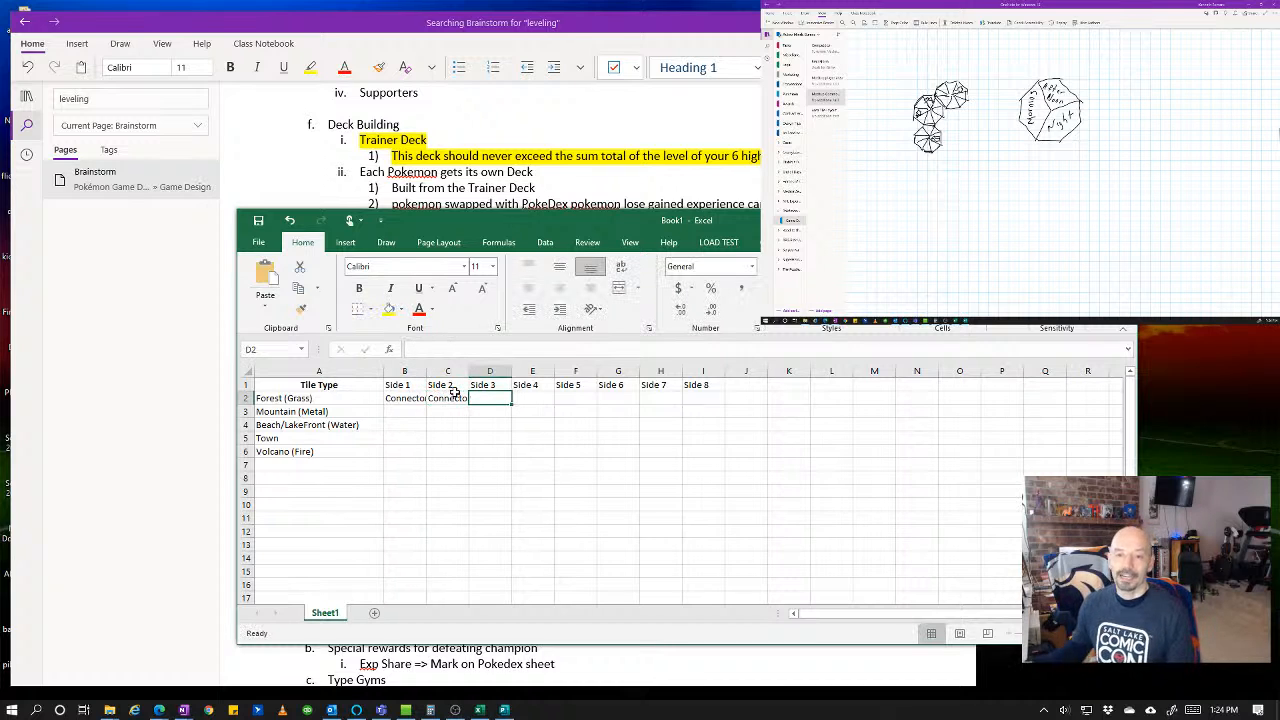
pyautogui.moveTo(418, 370); pyautogui.dragTo(455, 370)
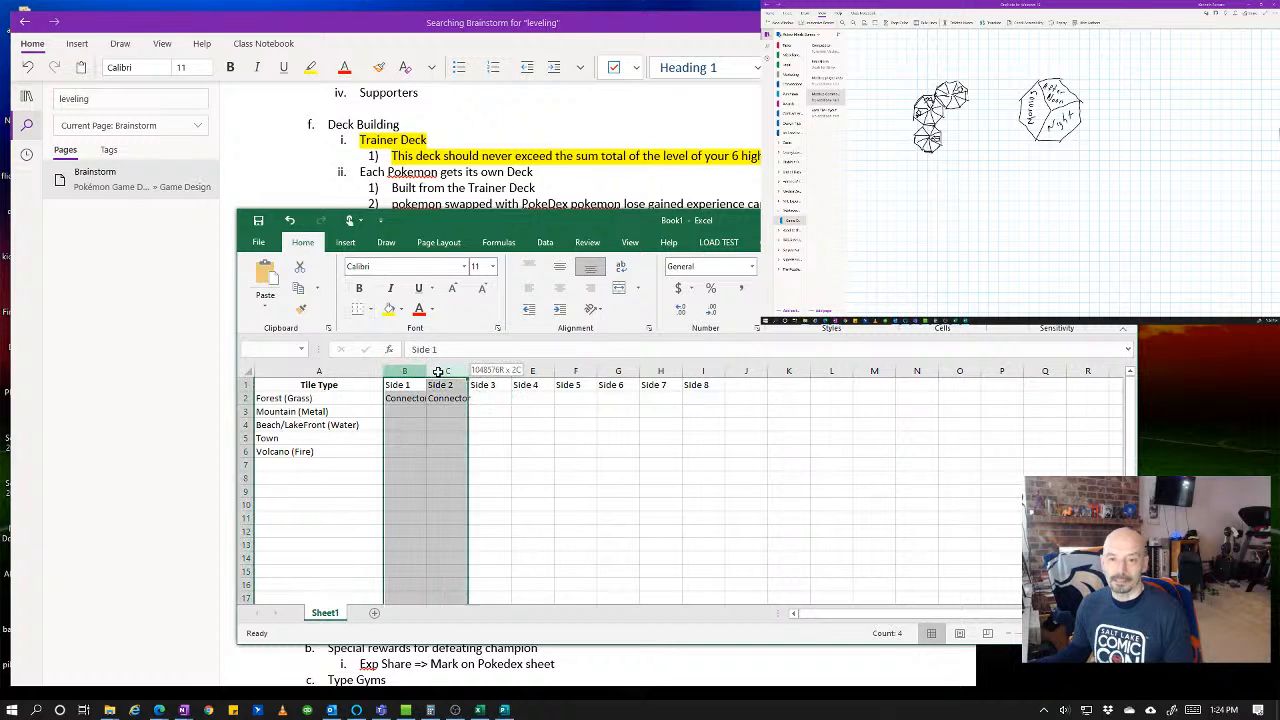
pyautogui.doubleClick(427, 370)
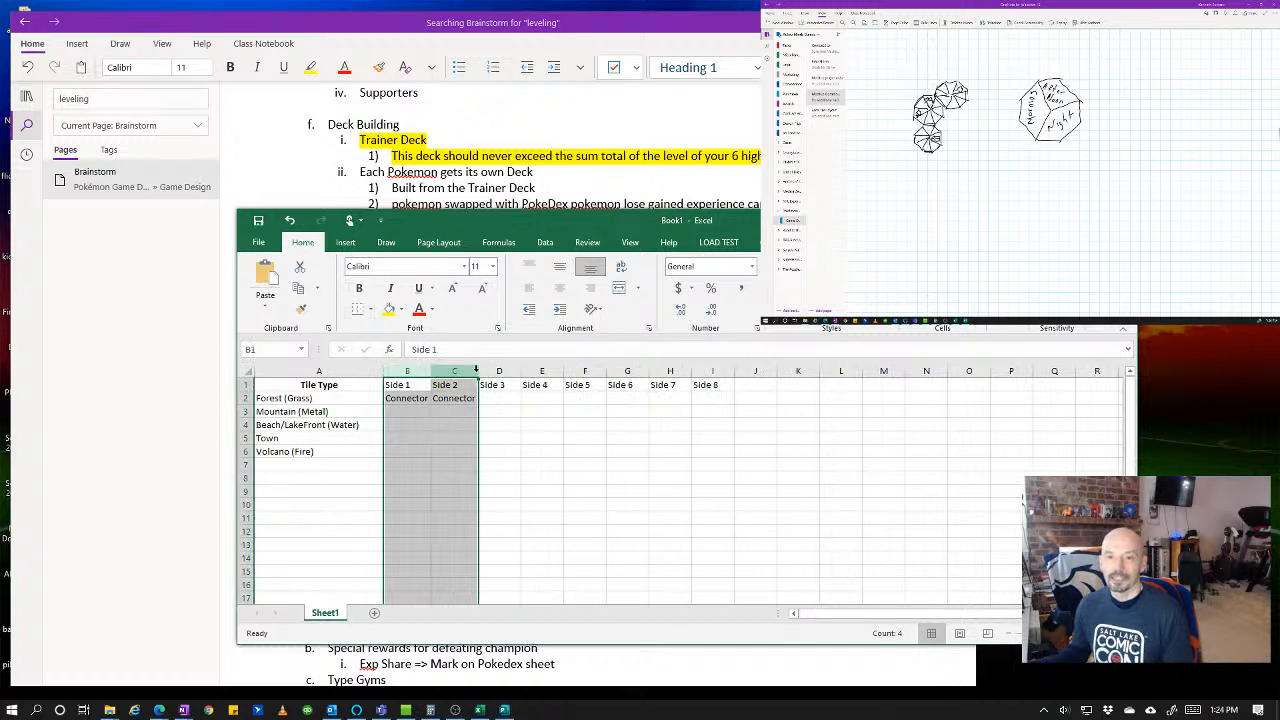
# - Enter Connector under Side 5 for the Forest (Grass) tile in cell F2 and widen column F to fit the text
pyautogui.click(614, 401)
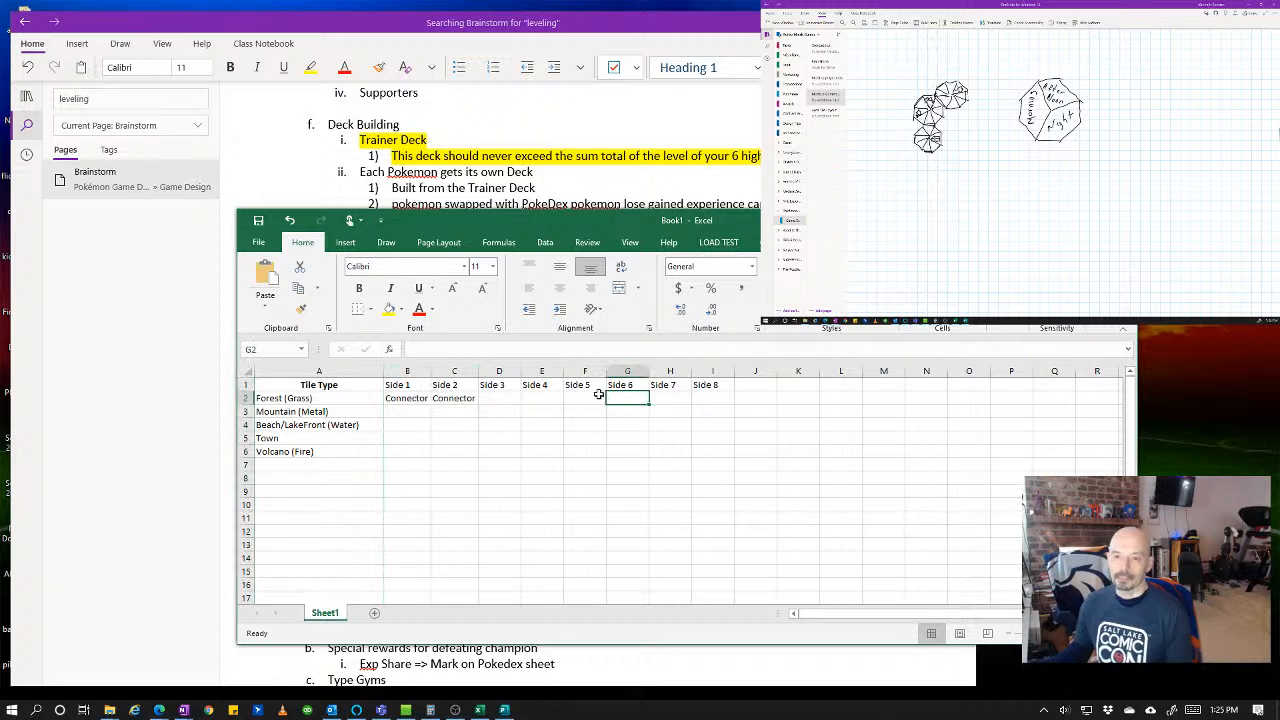
pyautogui.click(594, 397)
pyautogui.write('Connector')
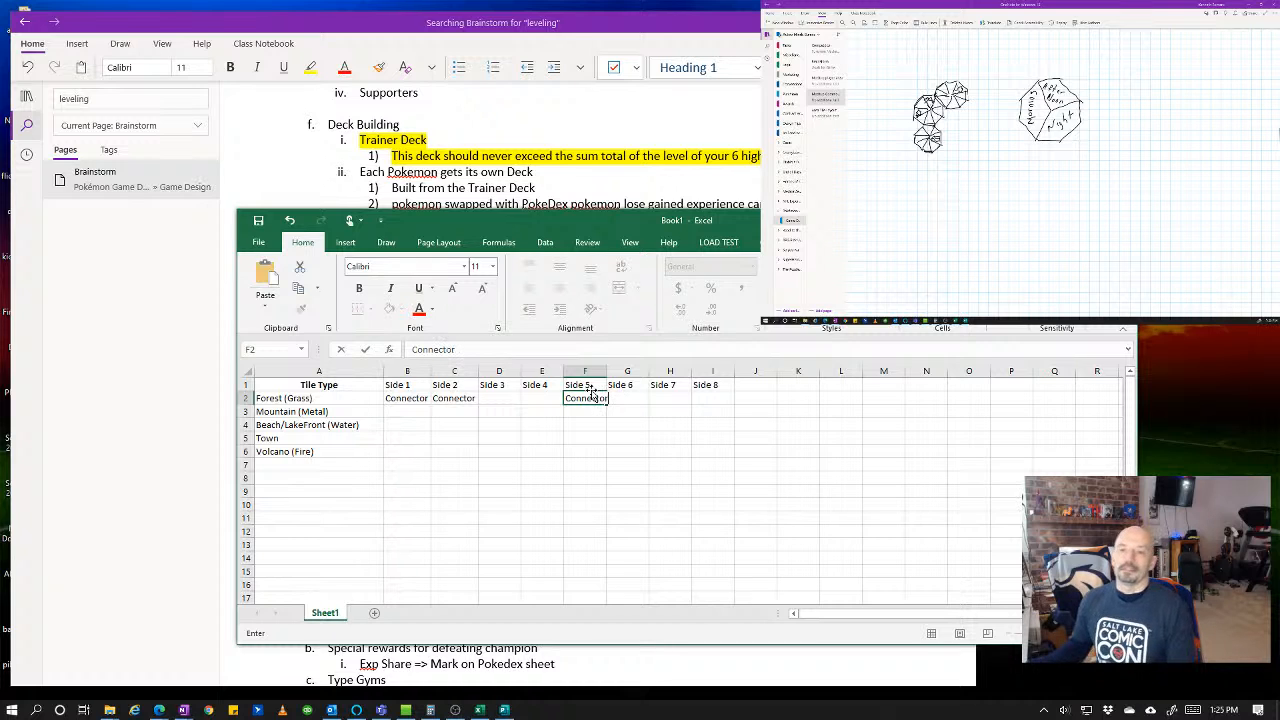
pyautogui.click(607, 369)
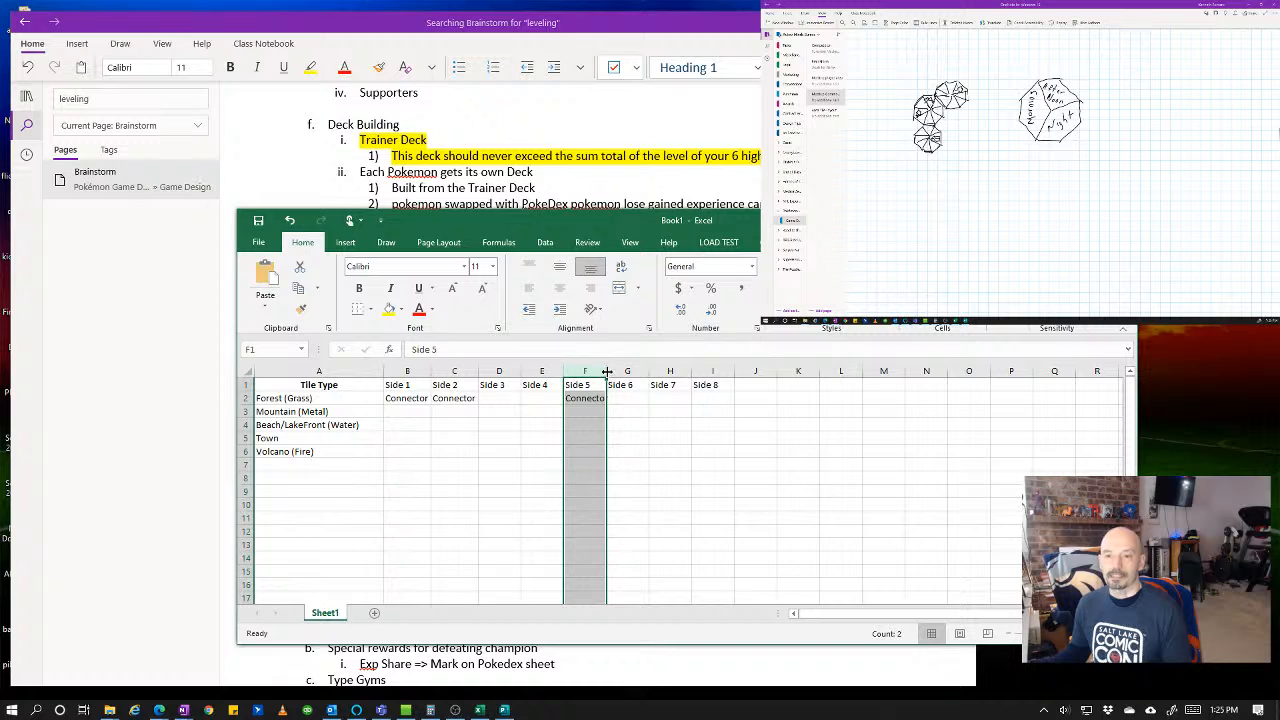
pyautogui.moveTo(606, 379); pyautogui.dragTo(616, 376)
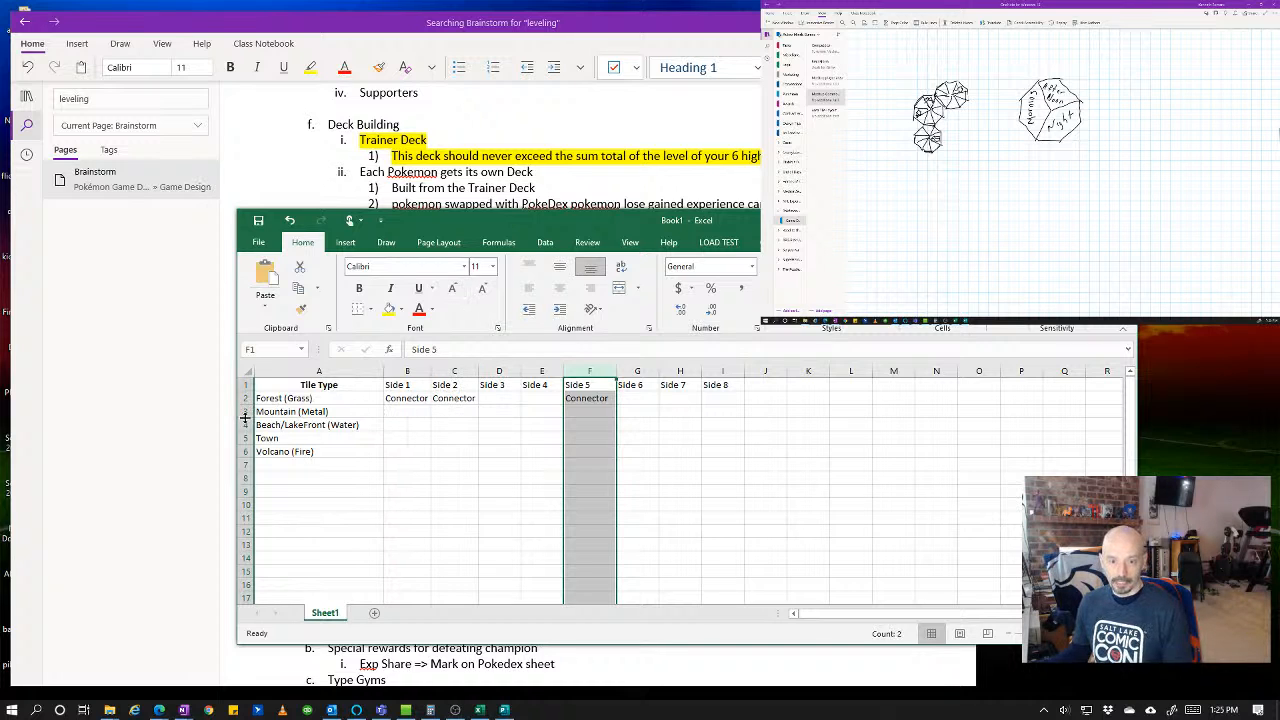
pyautogui.moveTo(245, 411); pyautogui.dragTo(244, 451)
pyautogui.rightClick(244, 451)
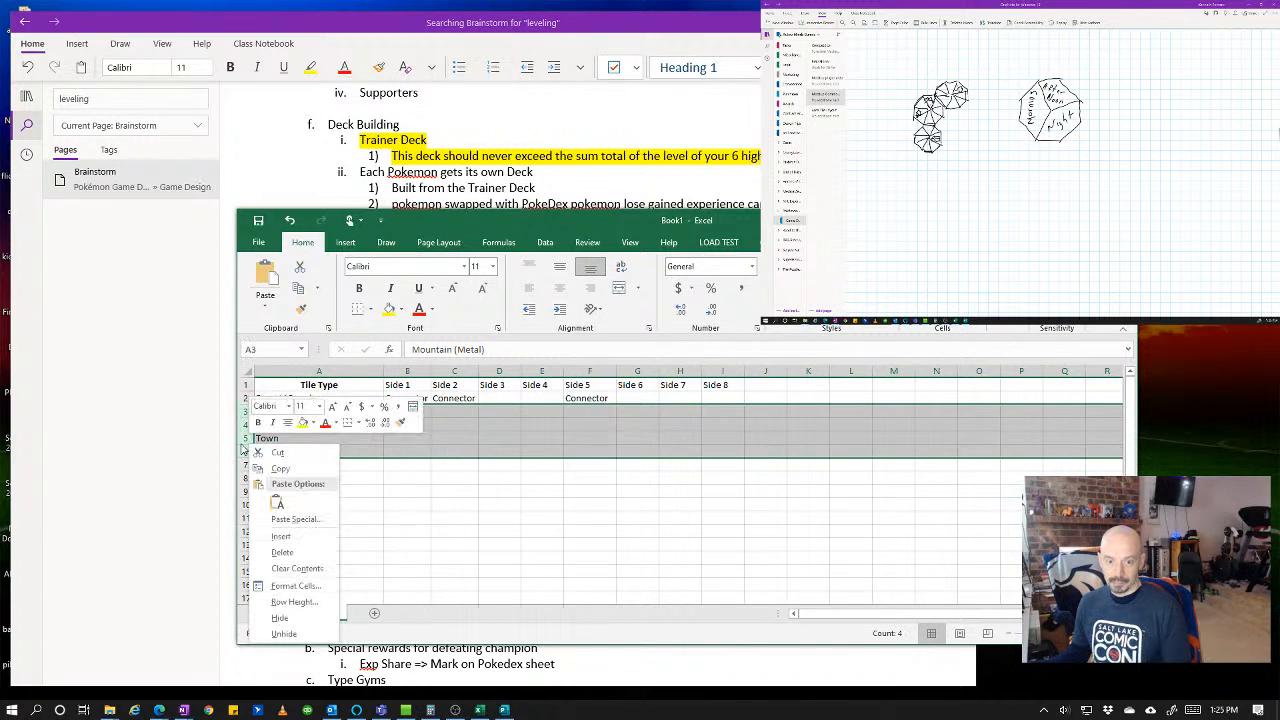
pyautogui.click(208, 433)
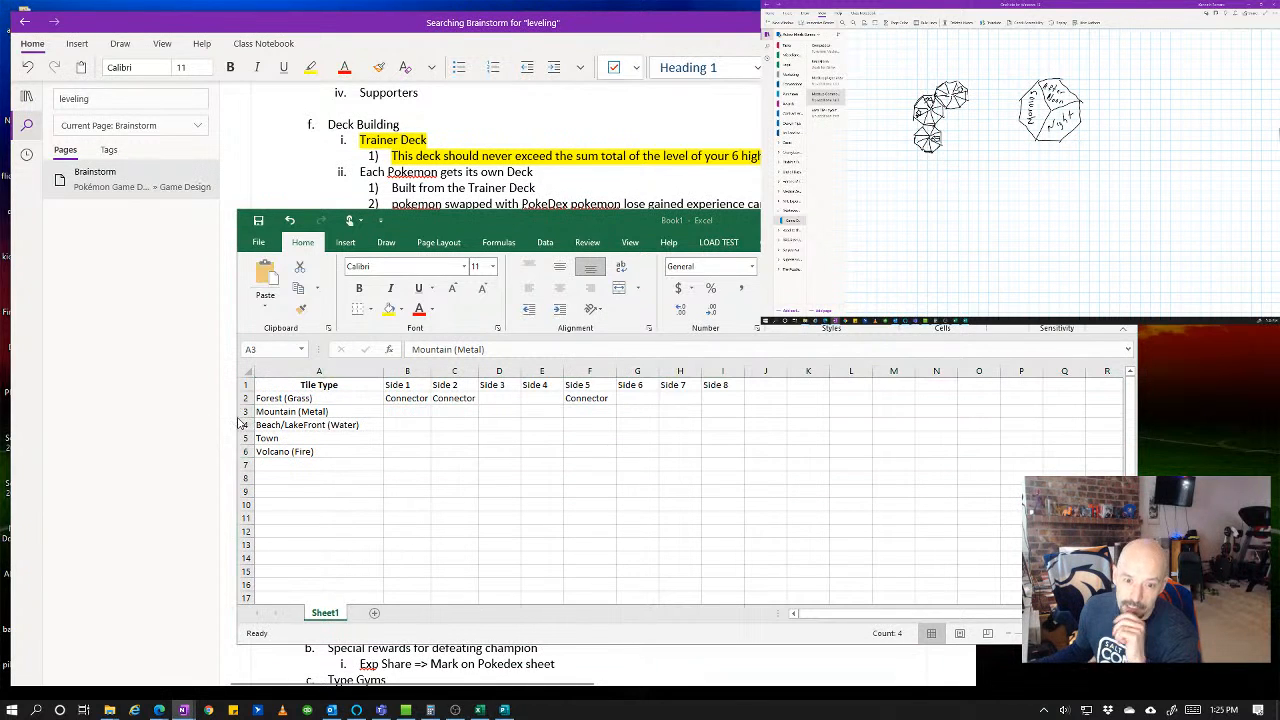
# - Insert four blank rows above the Mountain (Metal) row
pyautogui.click(244, 411)
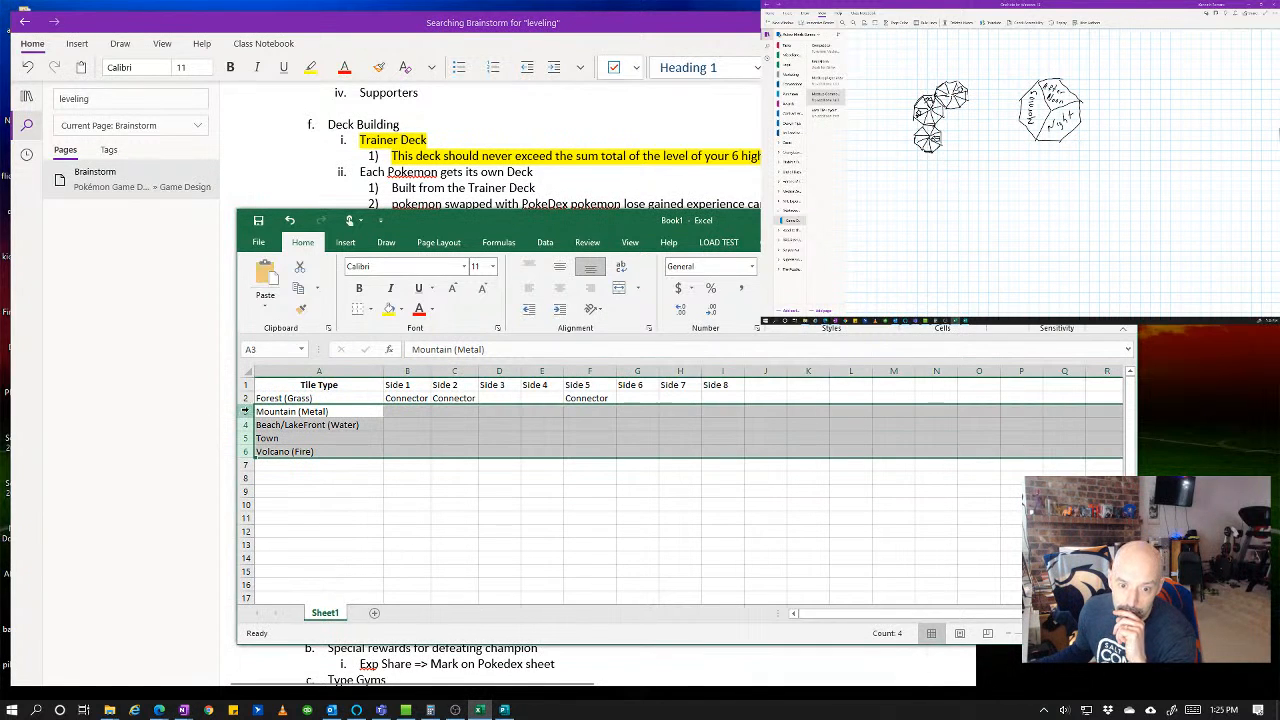
pyautogui.moveTo(243, 411); pyautogui.dragTo(248, 452)
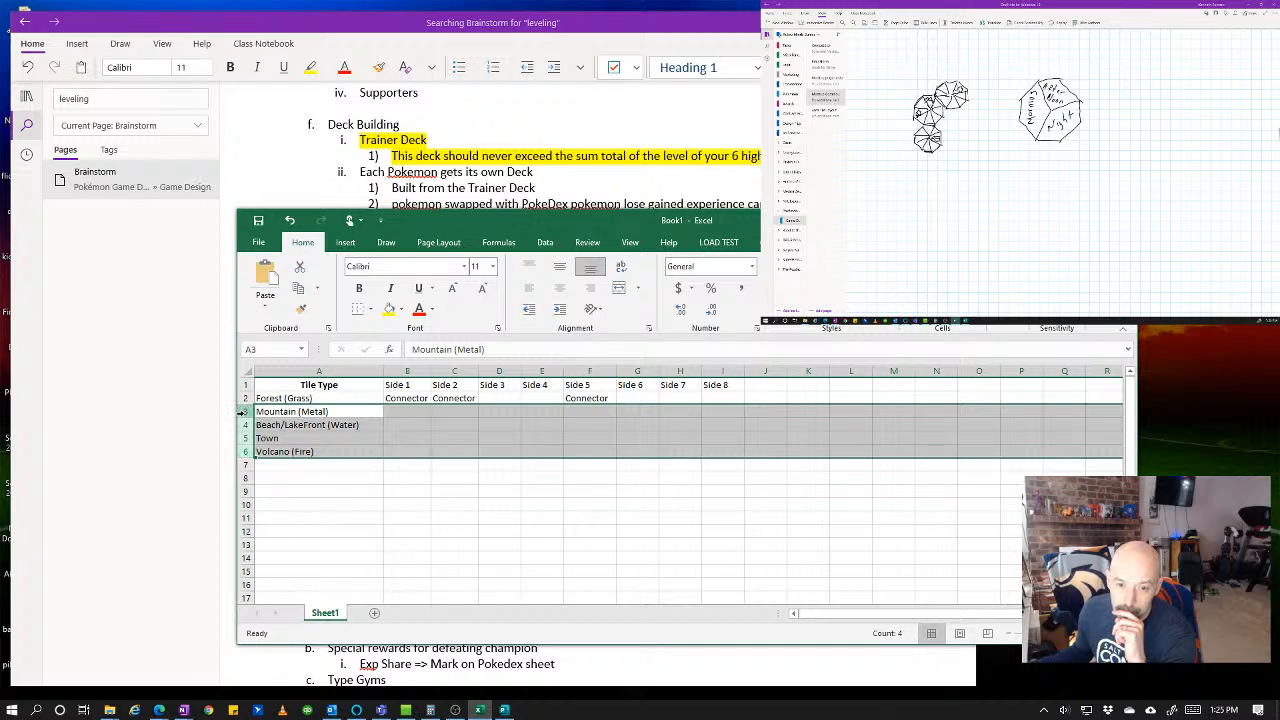
pyautogui.rightClick(255, 412)
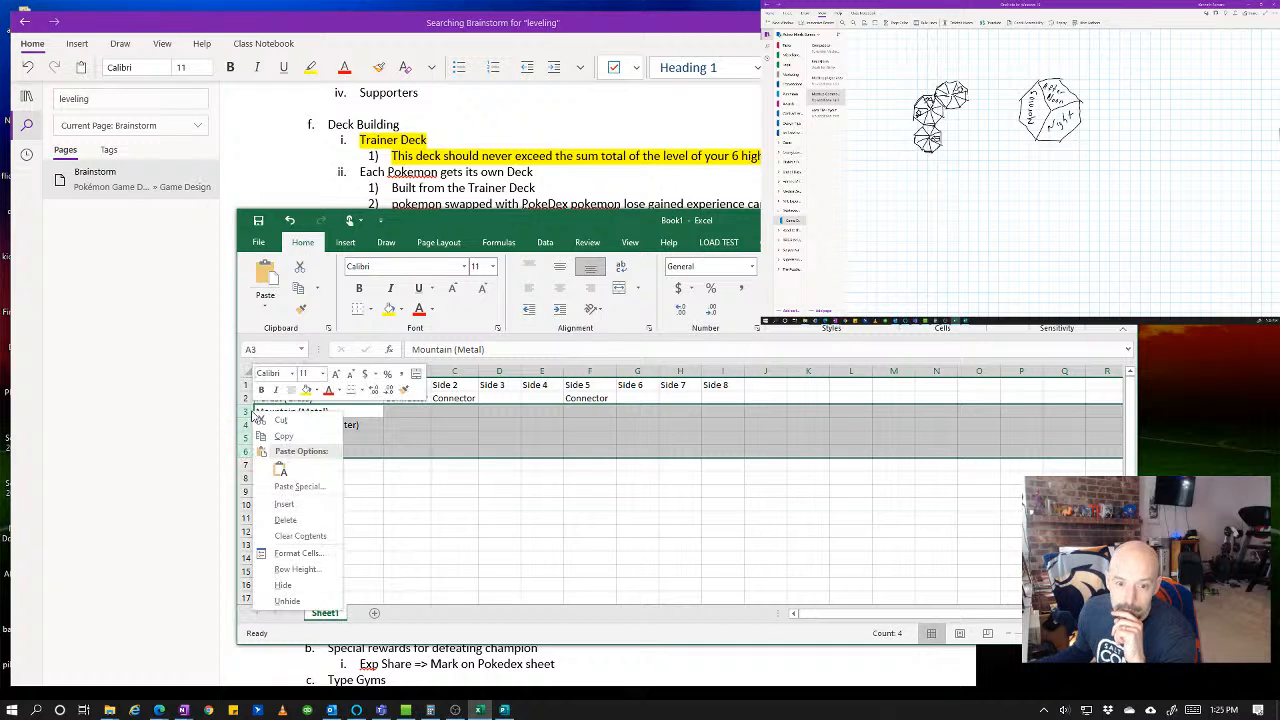
pyautogui.click(285, 504)
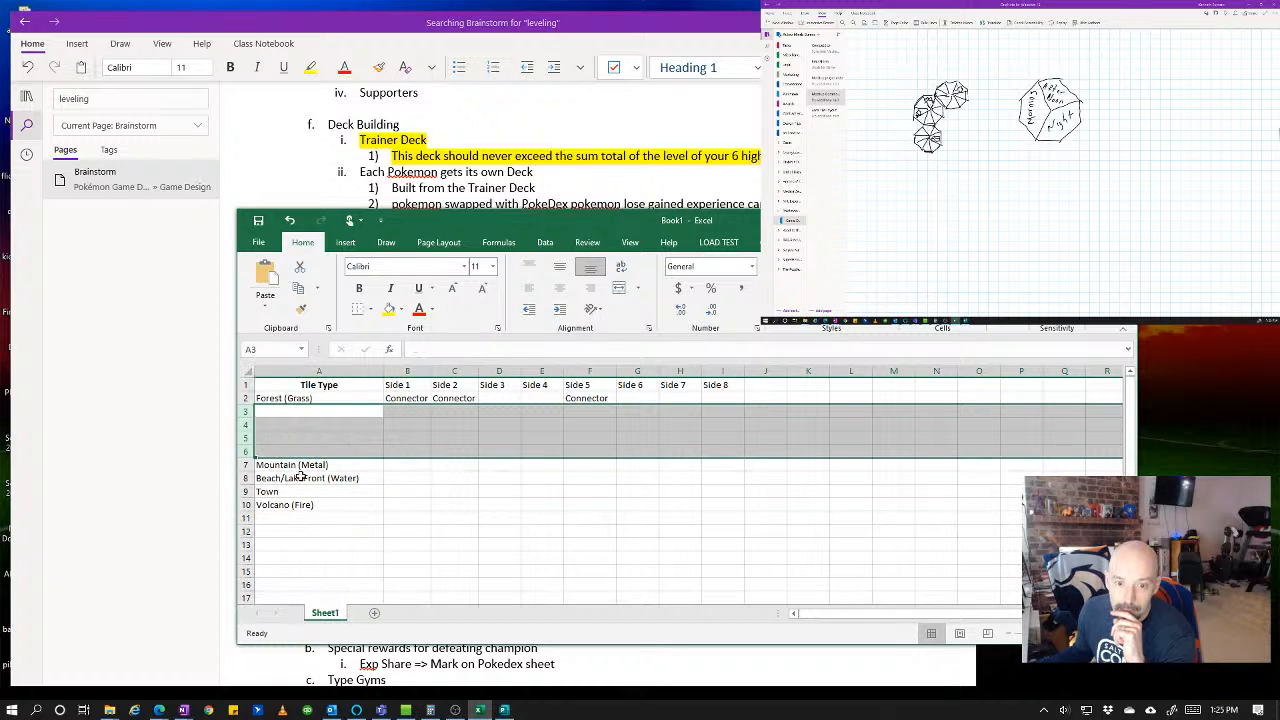
# - Fill Forest (Grass) down from cell A2 through A6
pyautogui.click(318, 411)
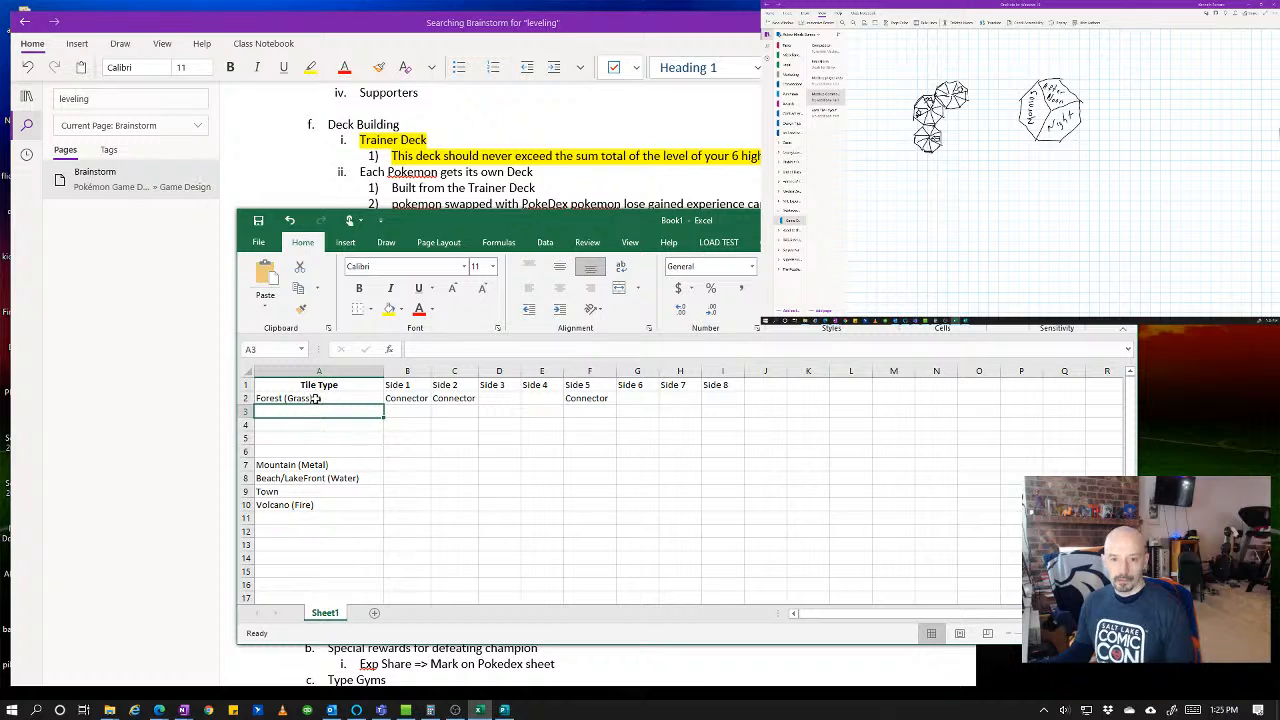
pyautogui.moveTo(315, 398); pyautogui.dragTo(315, 451)
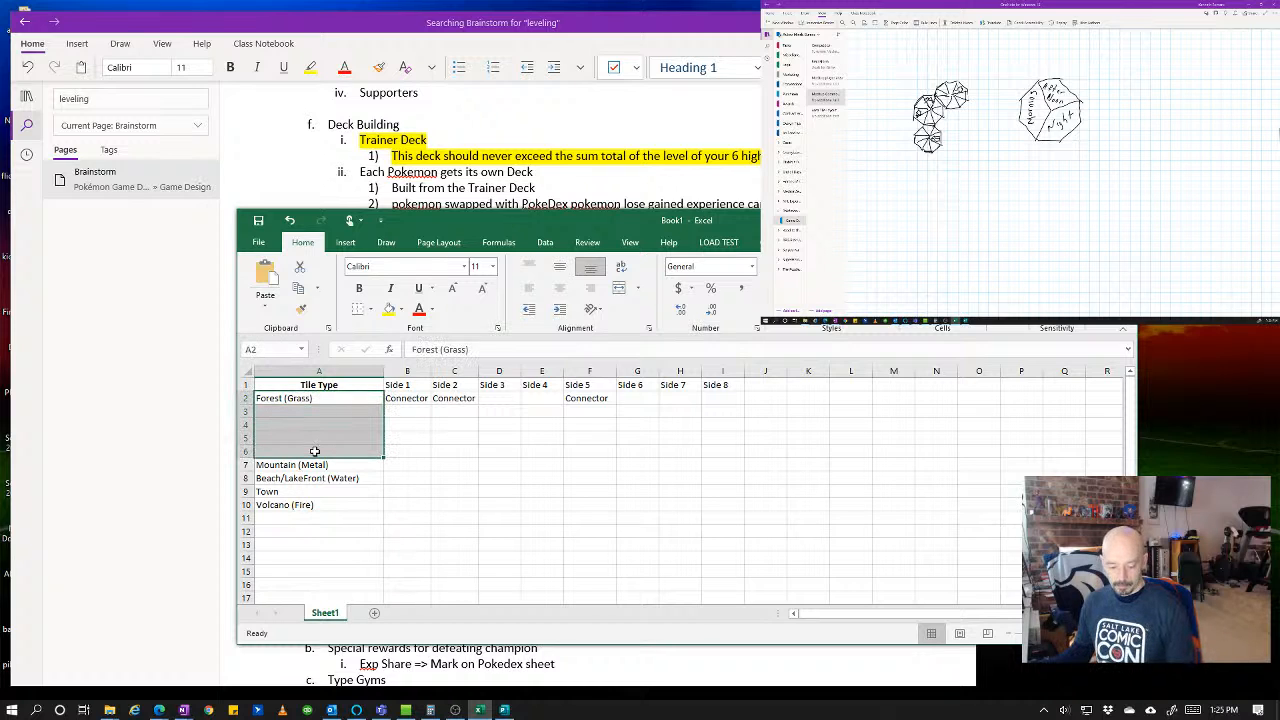
pyautogui.hotkey('ctrl', 'd')
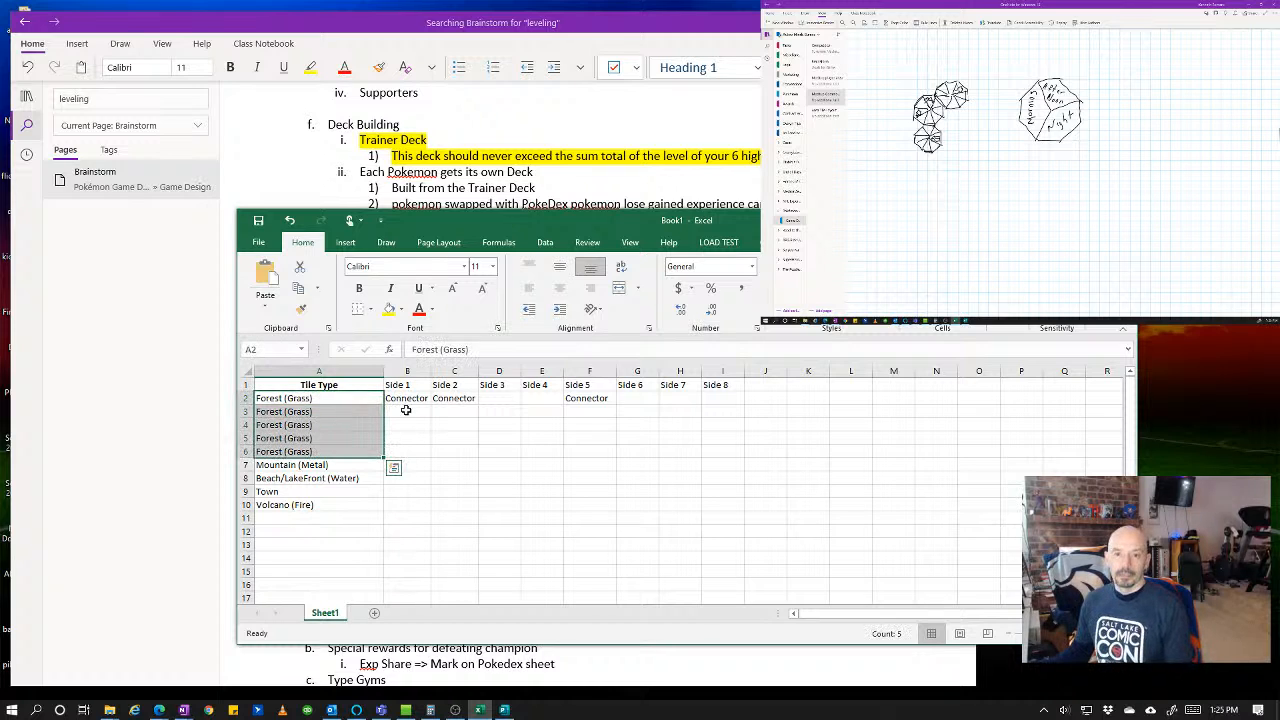
# - Enter Connector under Side 2, Side 4 and Side 6 for the second Forest (Grass) tile in row 3
pyautogui.click(406, 410)
pyautogui.click(457, 412)
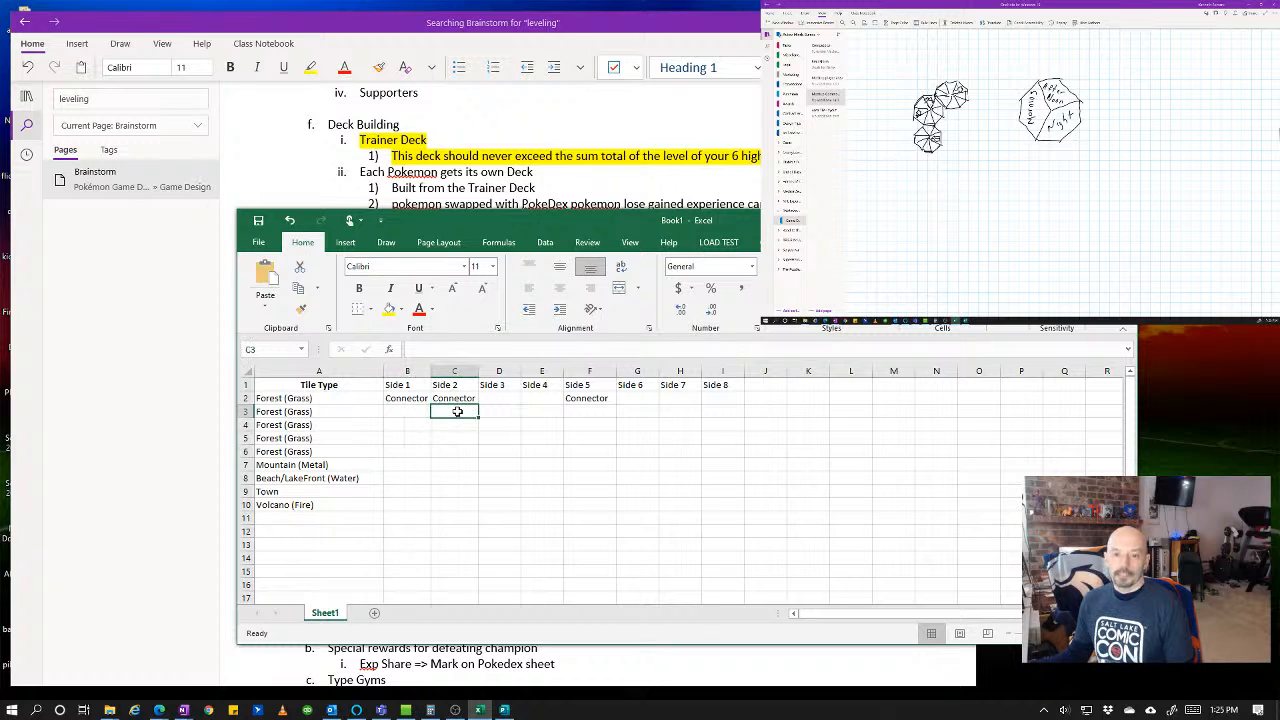
pyautogui.write('Connector')
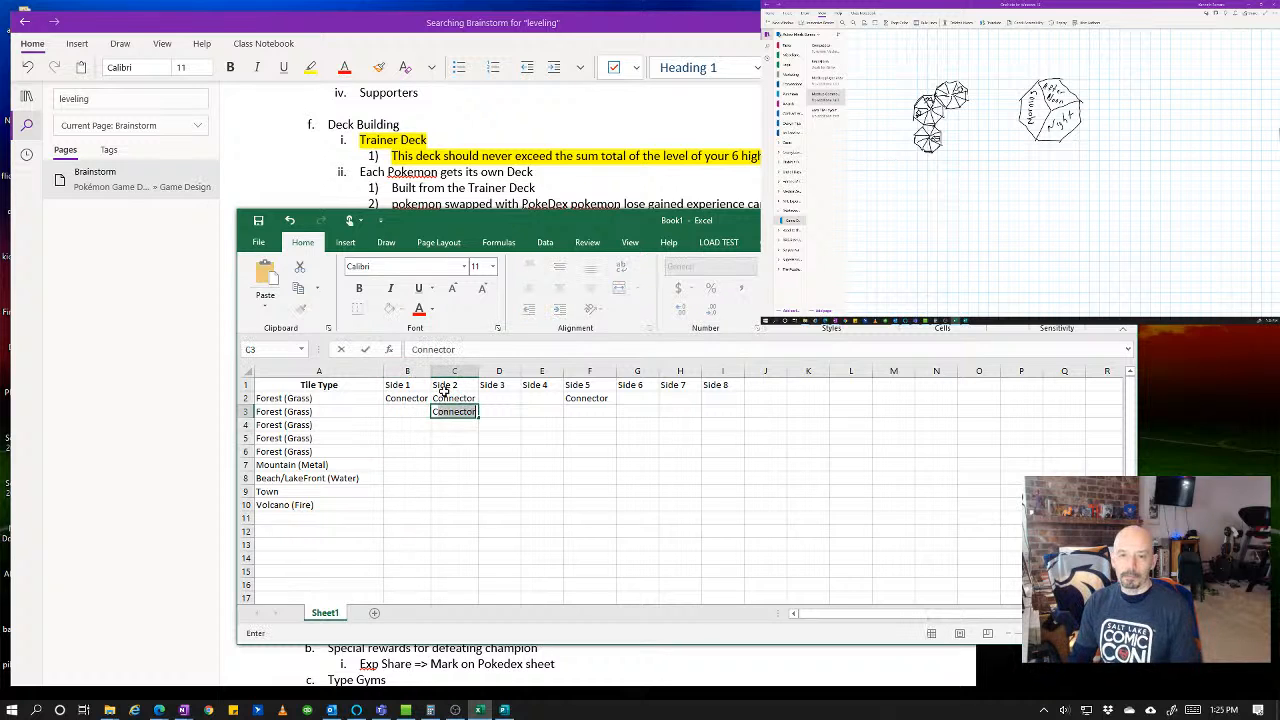
pyautogui.press('Tab')
pyautogui.press('Tab')
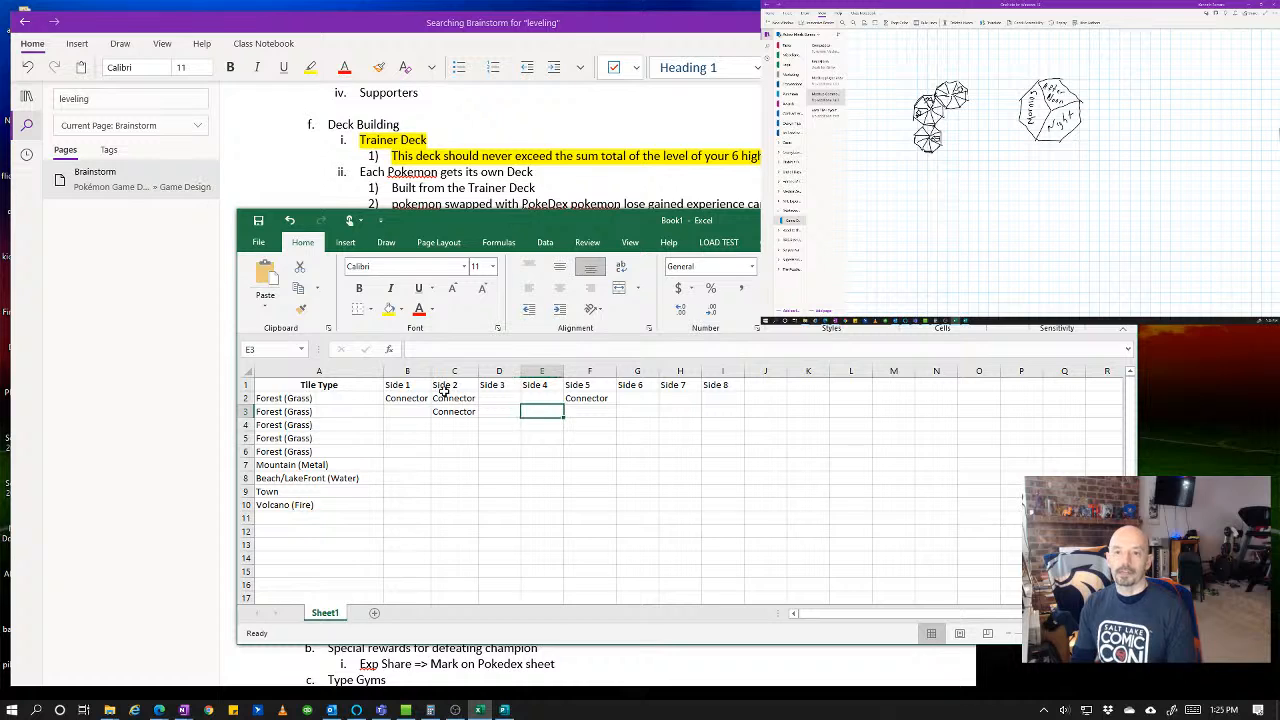
pyautogui.write('Connector')
pyautogui.press('Tab')
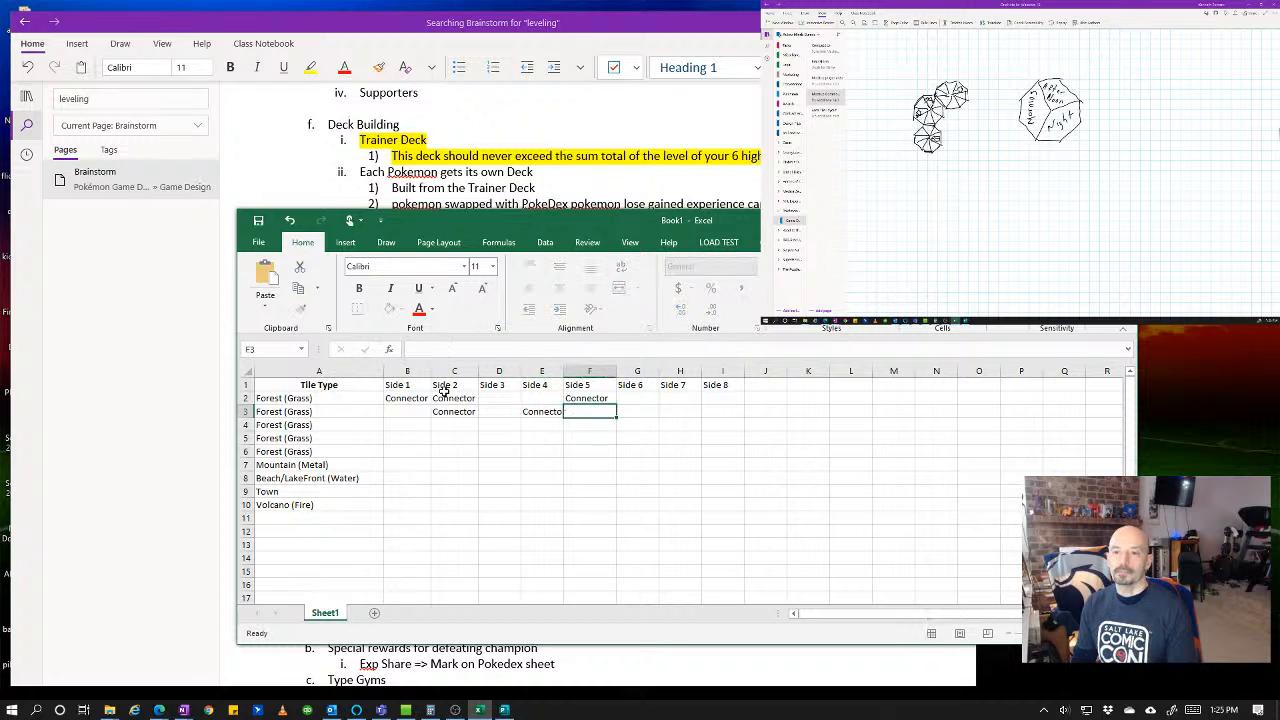
pyautogui.press('Tab')
pyautogui.write('Connecto')
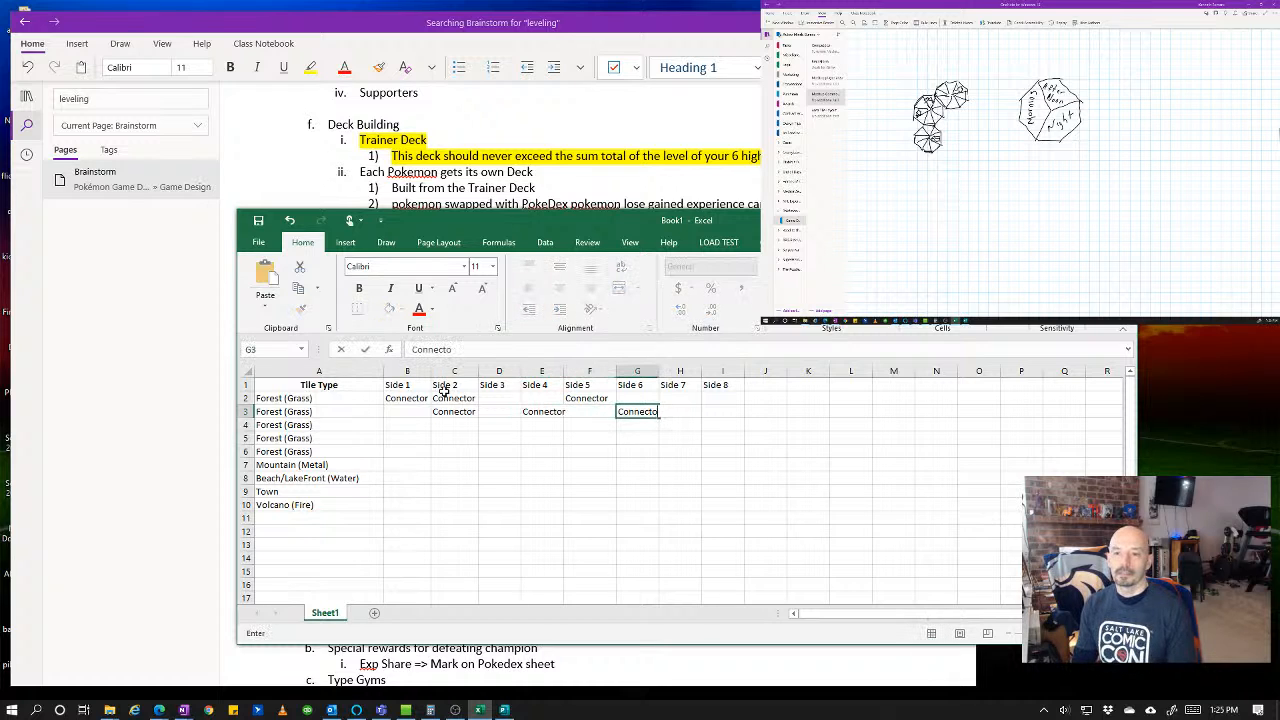
pyautogui.hotkey('ctrl', 'Return')
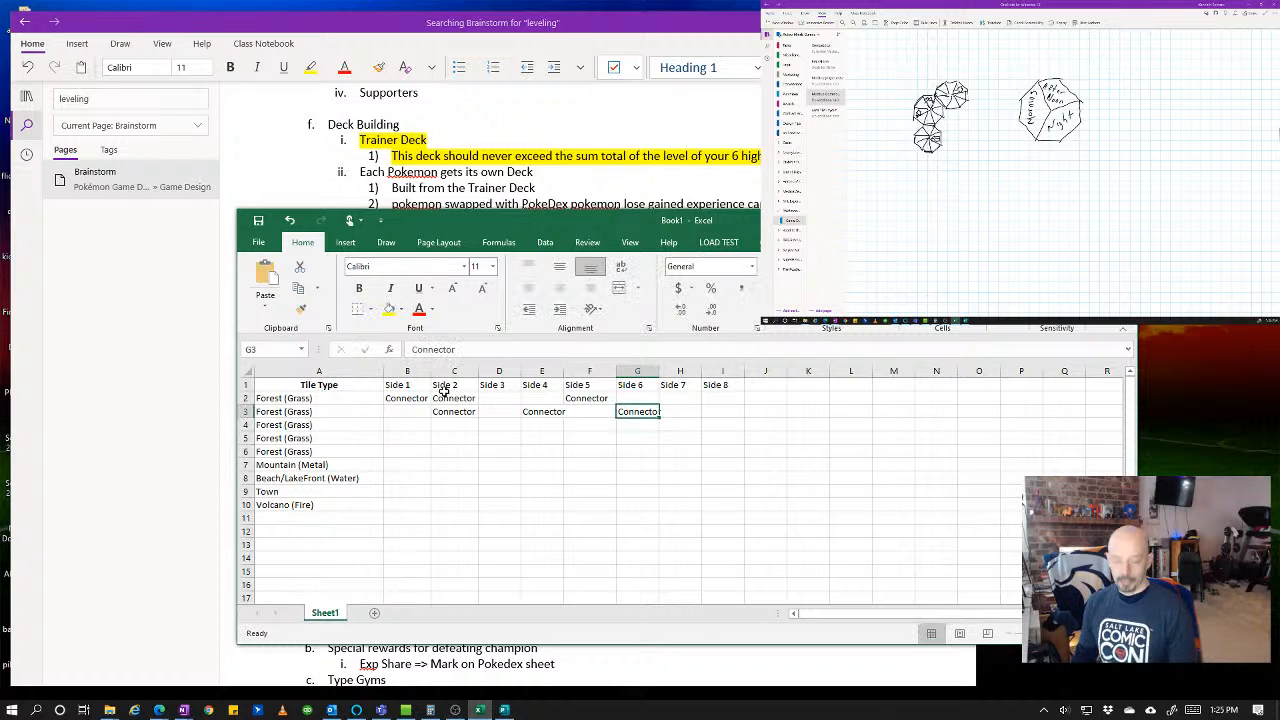
# - Copy the Connector entry from G3 into Side 8 of rows 4 and 5 and Side 7 of row 6
pyautogui.hotkey('ctrl', 'c')
pyautogui.press('Down')
pyautogui.press('Right')
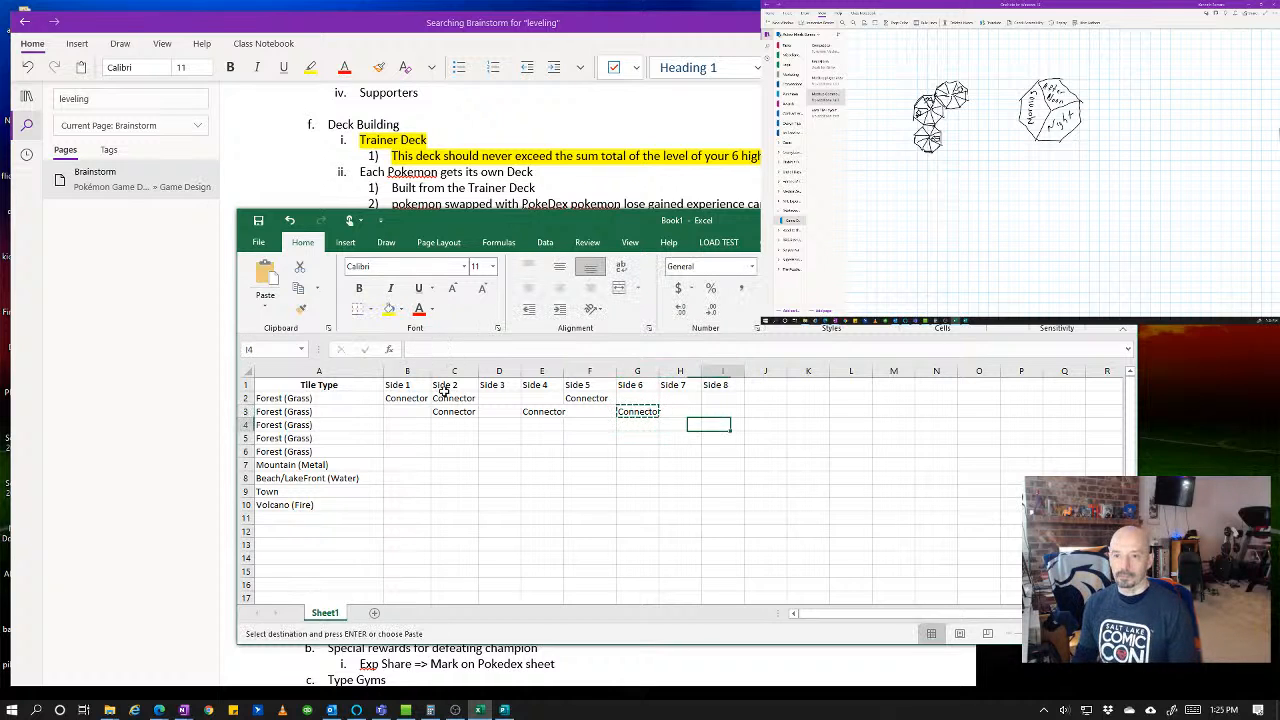
pyautogui.press('Right')
pyautogui.hotkey('ctrl', 'v')
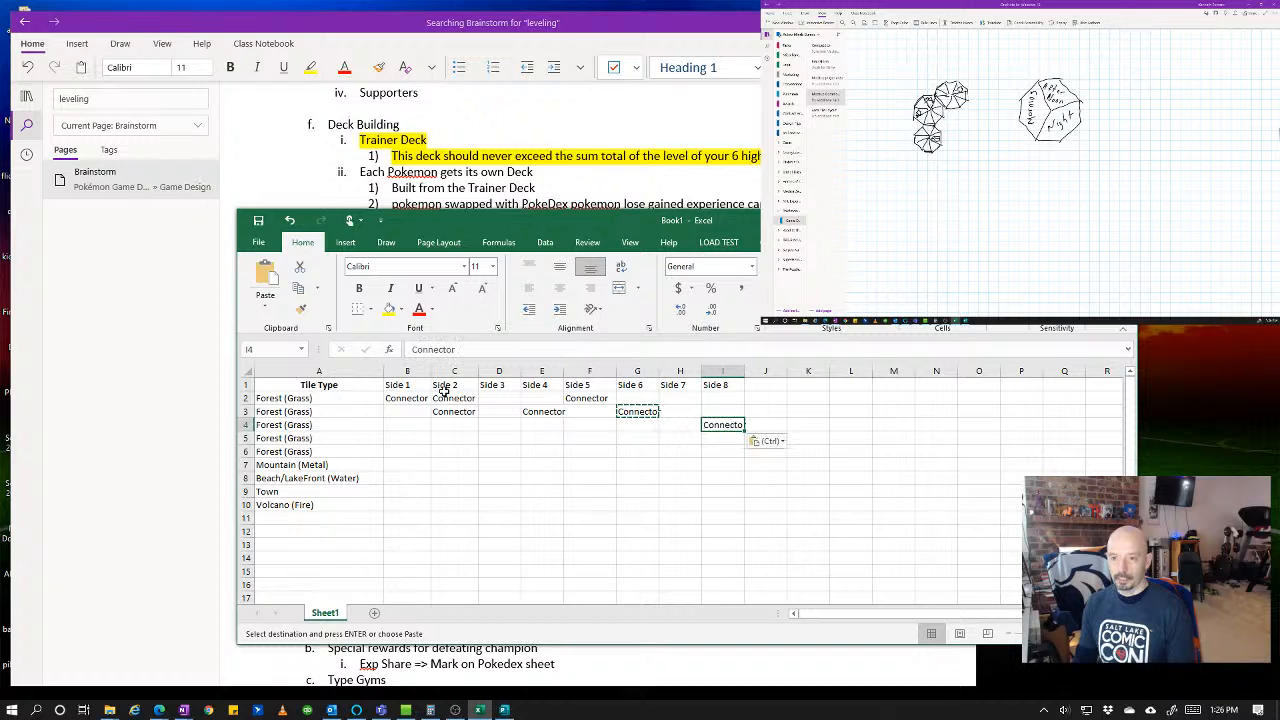
pyautogui.press('Down')
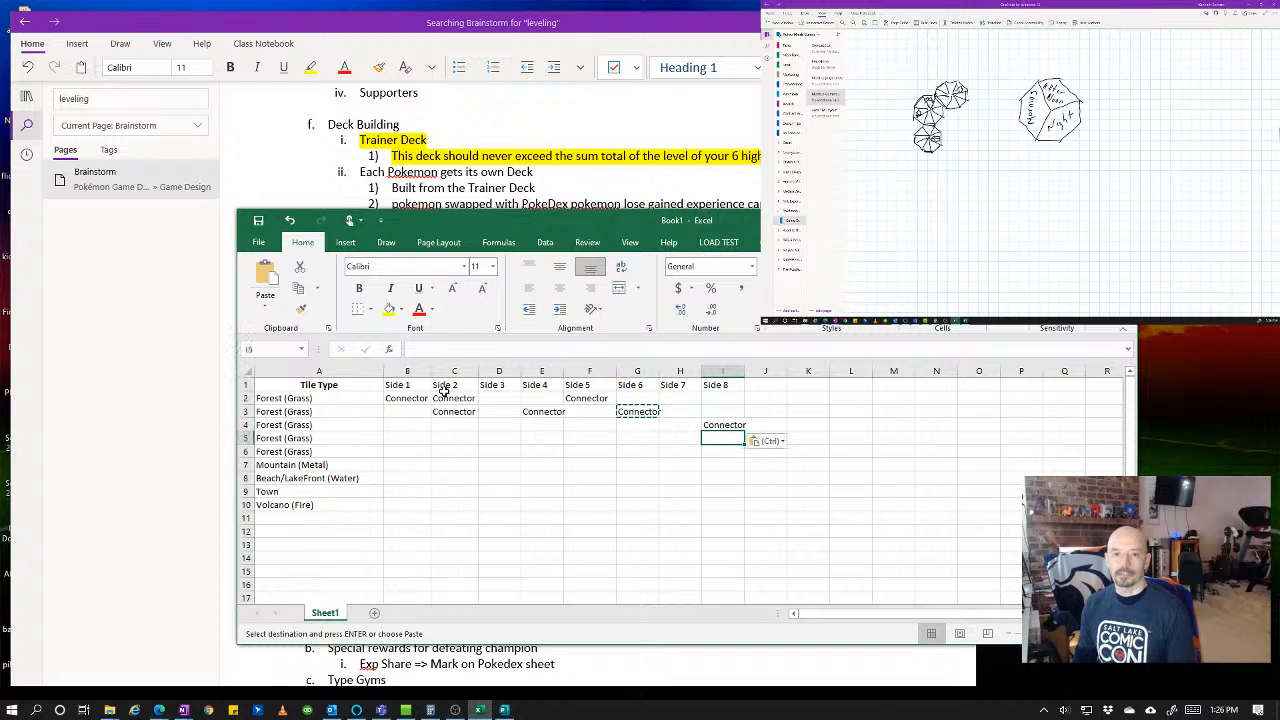
pyautogui.hotkey('ctrl', 'v')
pyautogui.press('Down')
pyautogui.press('Left')
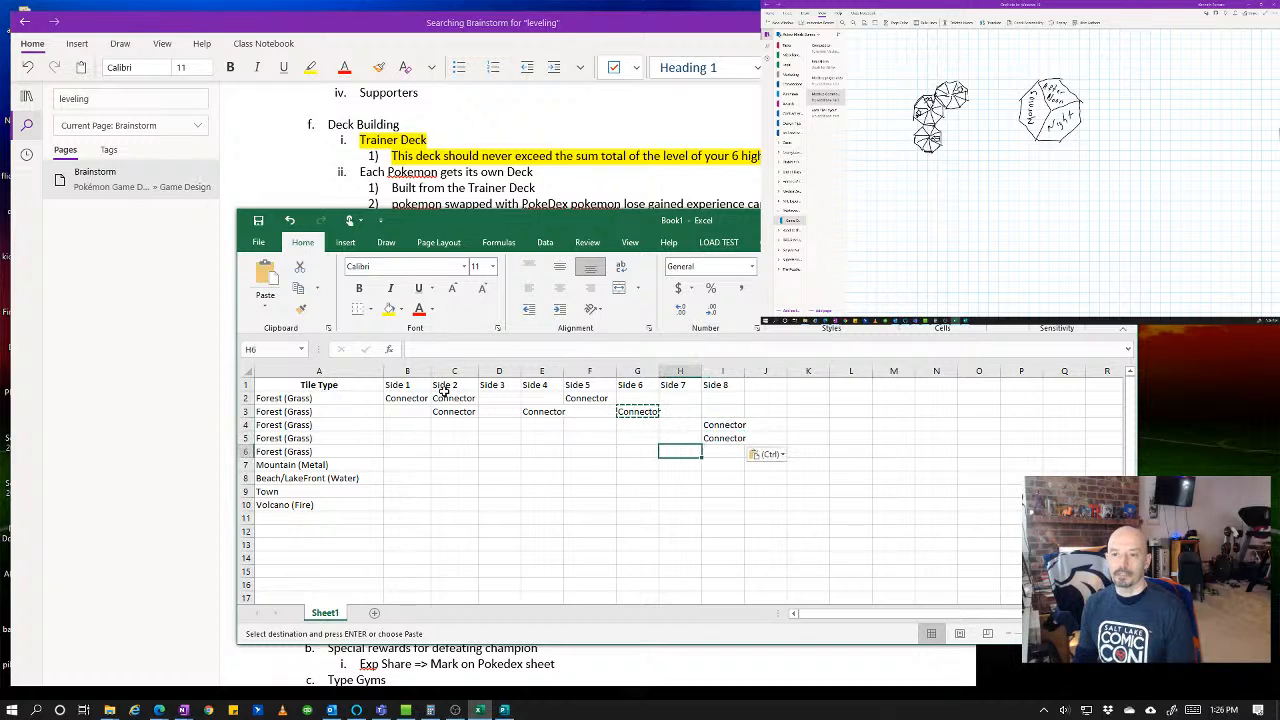
pyautogui.hotkey('ctrl', 'v')
# - Paste Connector under Side 6 and Side 7 for the Forest (Grass) tile in row 4
pyautogui.press('Left')
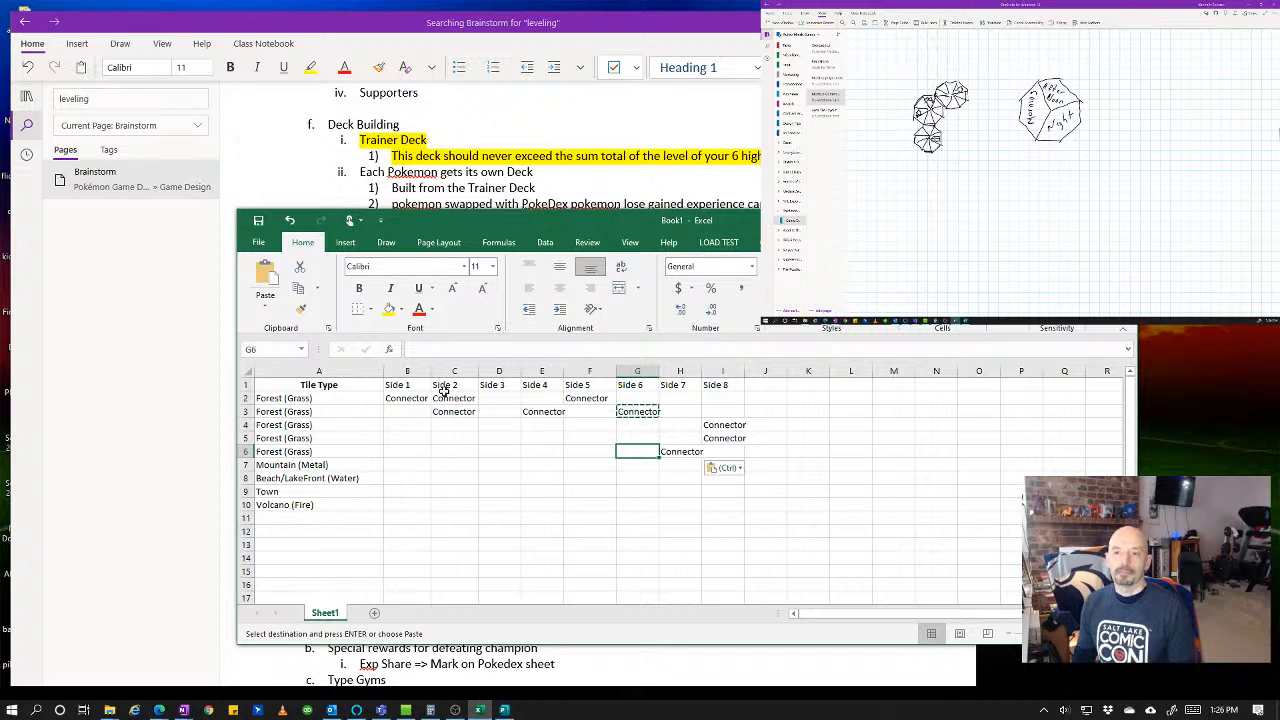
pyautogui.press('Up')
pyautogui.press('Up')
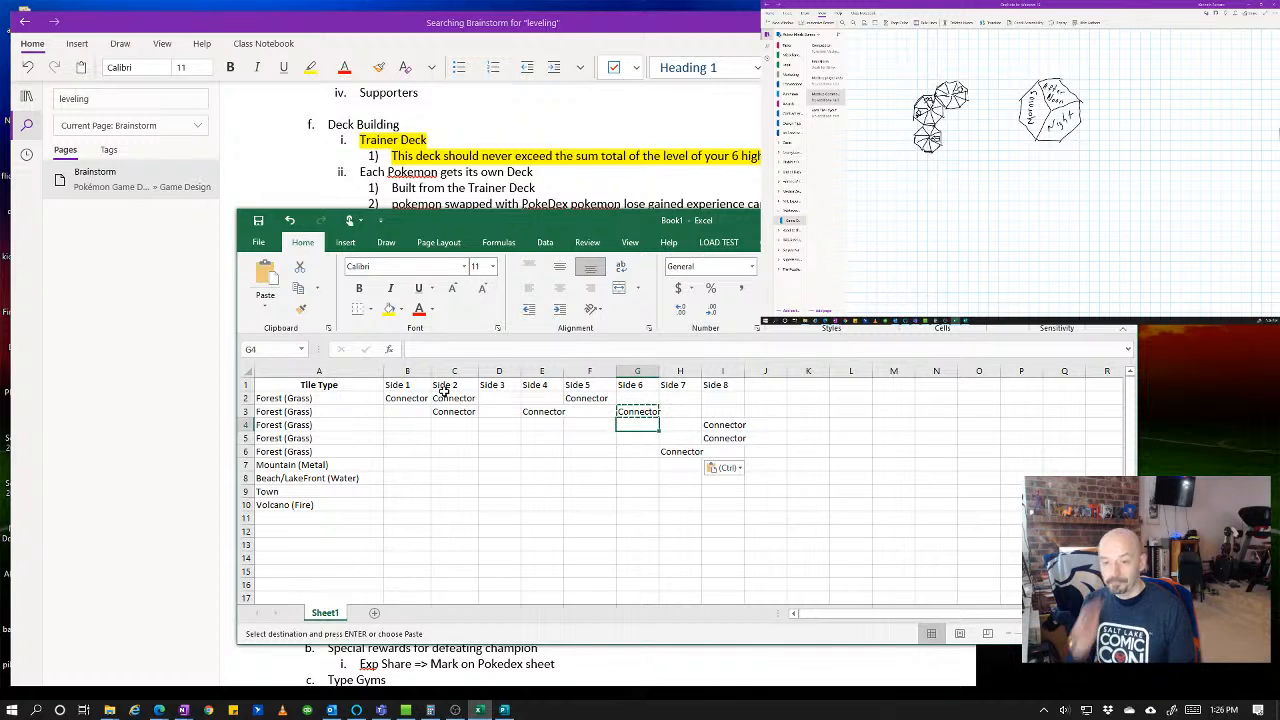
pyautogui.hotkey('ctrl', 'v')
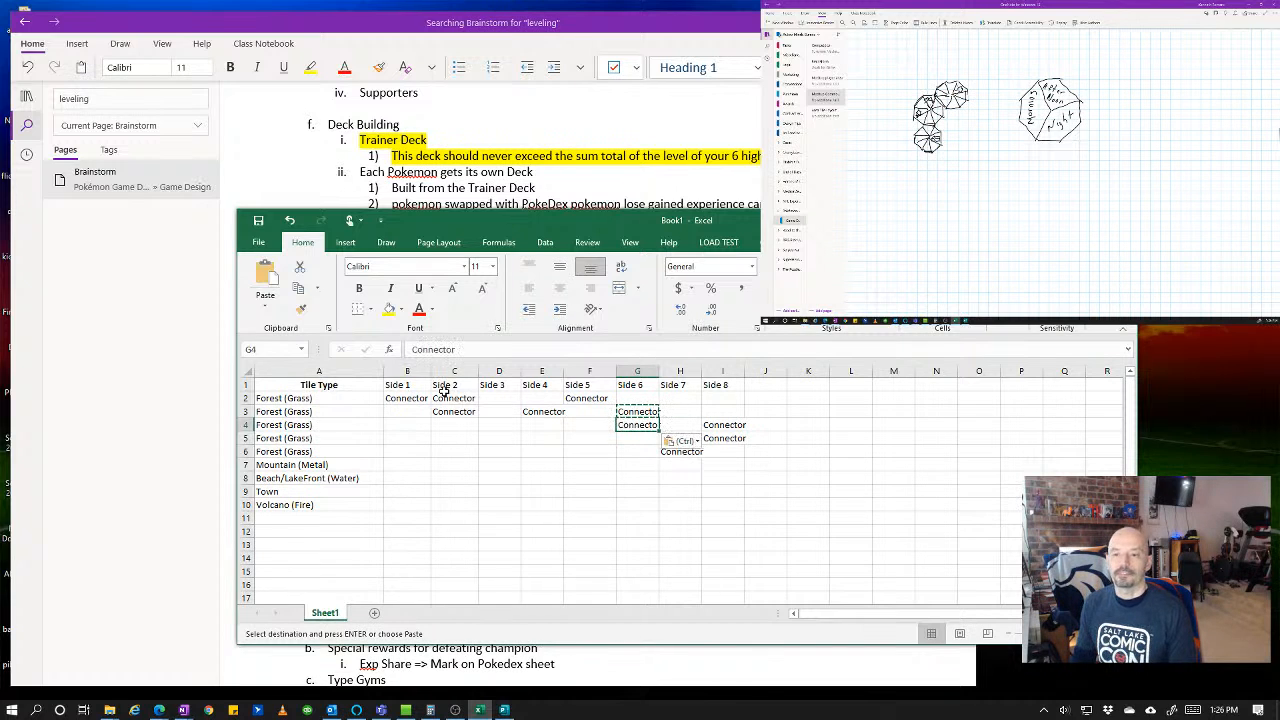
pyautogui.press('Right')
pyautogui.hotkey('ctrl', 'v')
# - Paste Connector under Side 3 and Side 1 for the Forest (Grass) tile in row 5
pyautogui.press('Down')
pyautogui.press('Left')
pyautogui.press('Left')
pyautogui.press('Left')
pyautogui.press('Left')
pyautogui.press('Left')
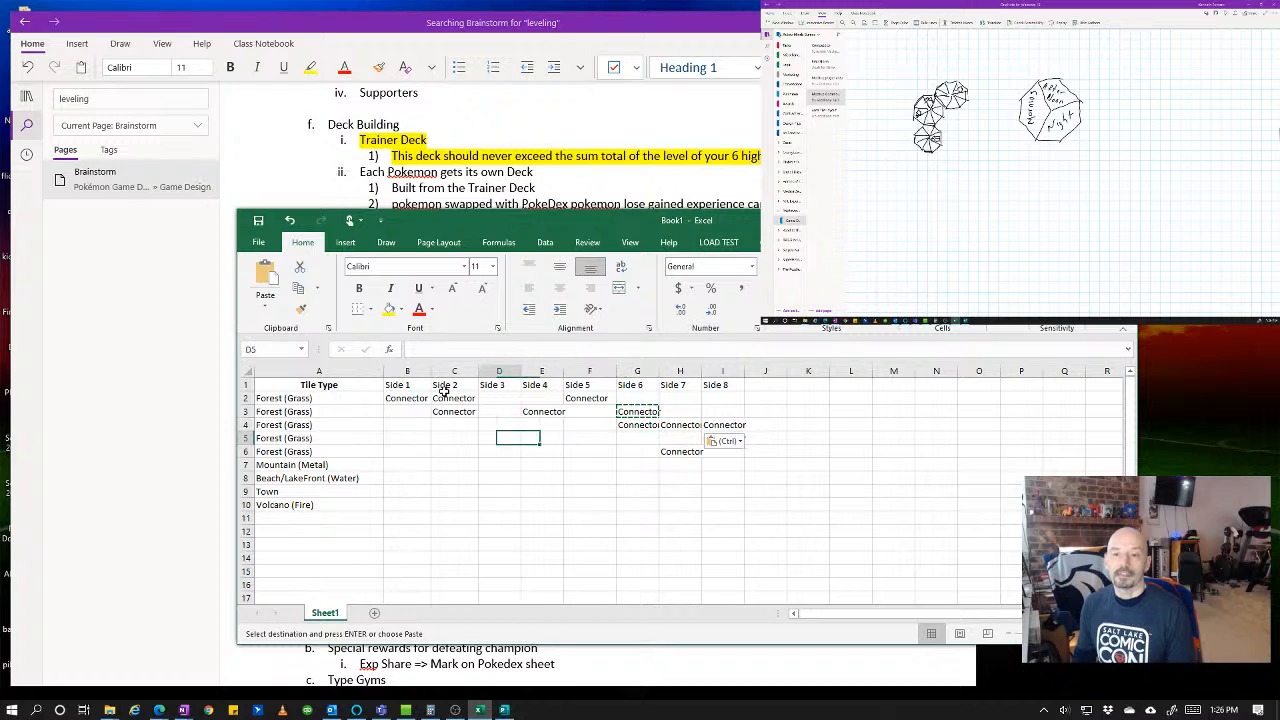
pyautogui.press('Right')
pyautogui.hotkey('ctrl', 'v')
pyautogui.press('Left')
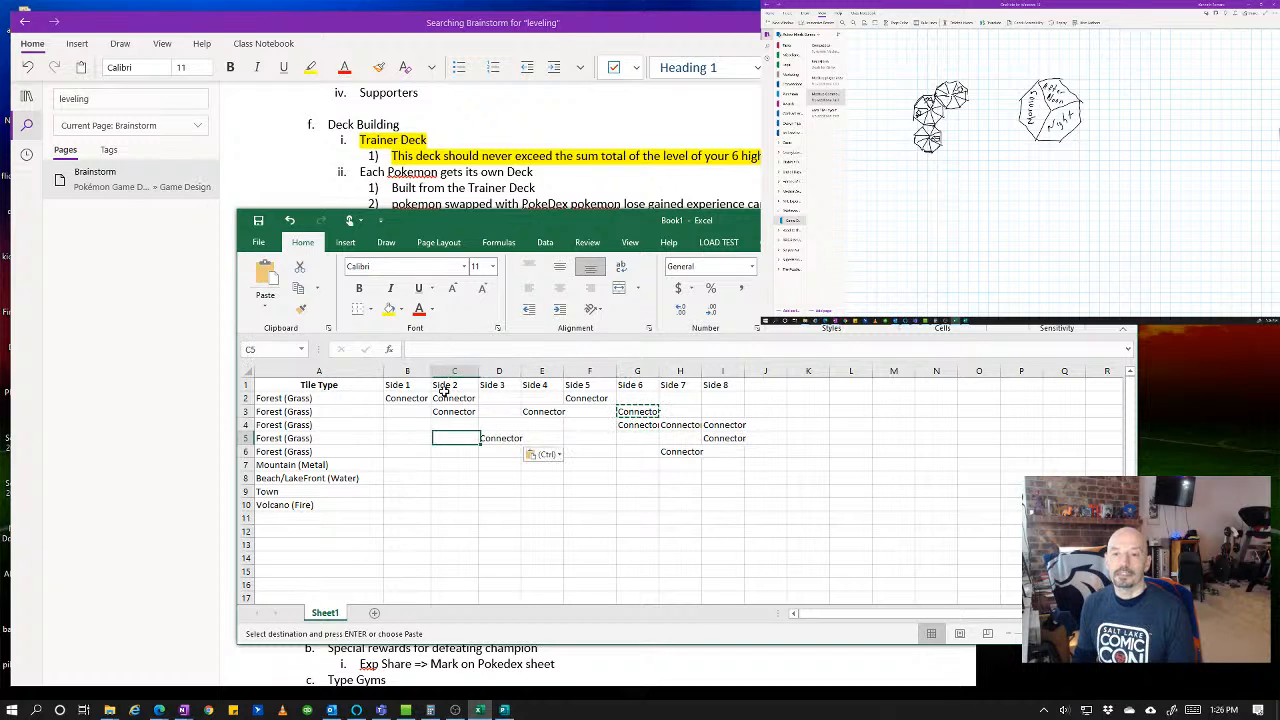
pyautogui.press('Left')
pyautogui.press('Left')
pyautogui.press('Right')
pyautogui.hotkey('ctrl', 'v')
pyautogui.press('Down')
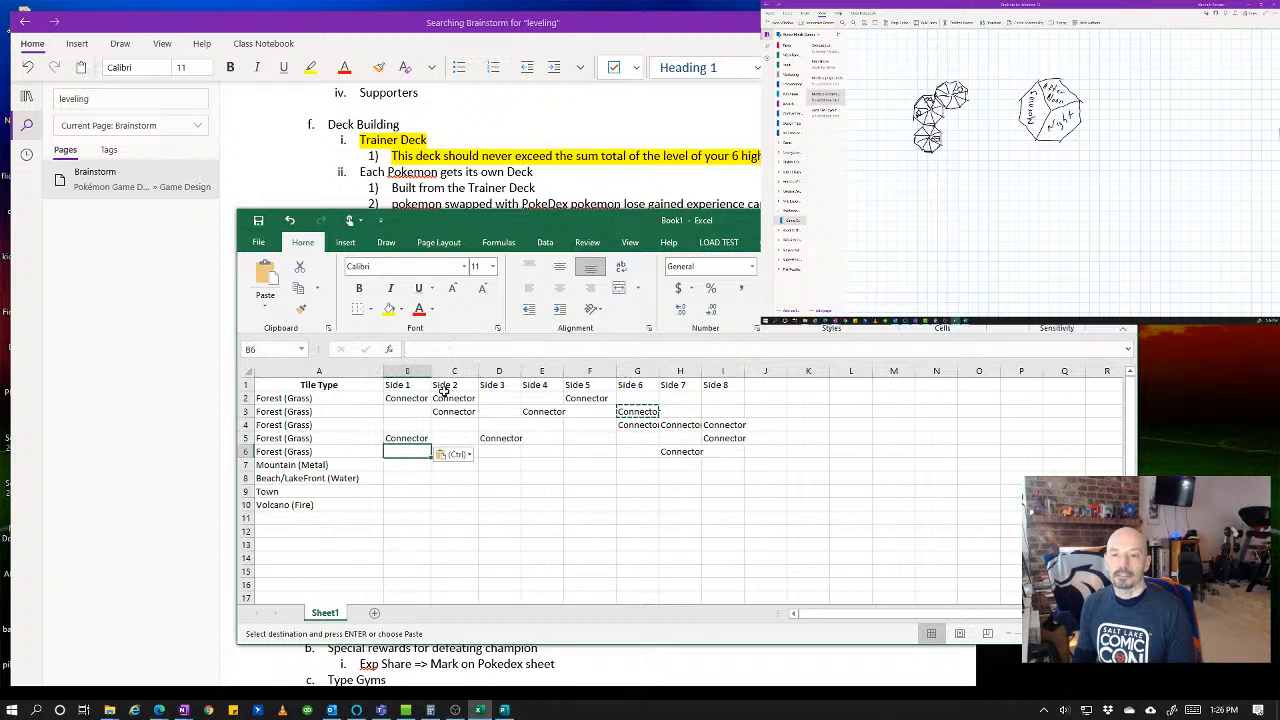
# - Put Connector under Side 1 and Side 4 for the Forest (Grass) tile in row 6
pyautogui.press('Down')
pyautogui.press('Up')
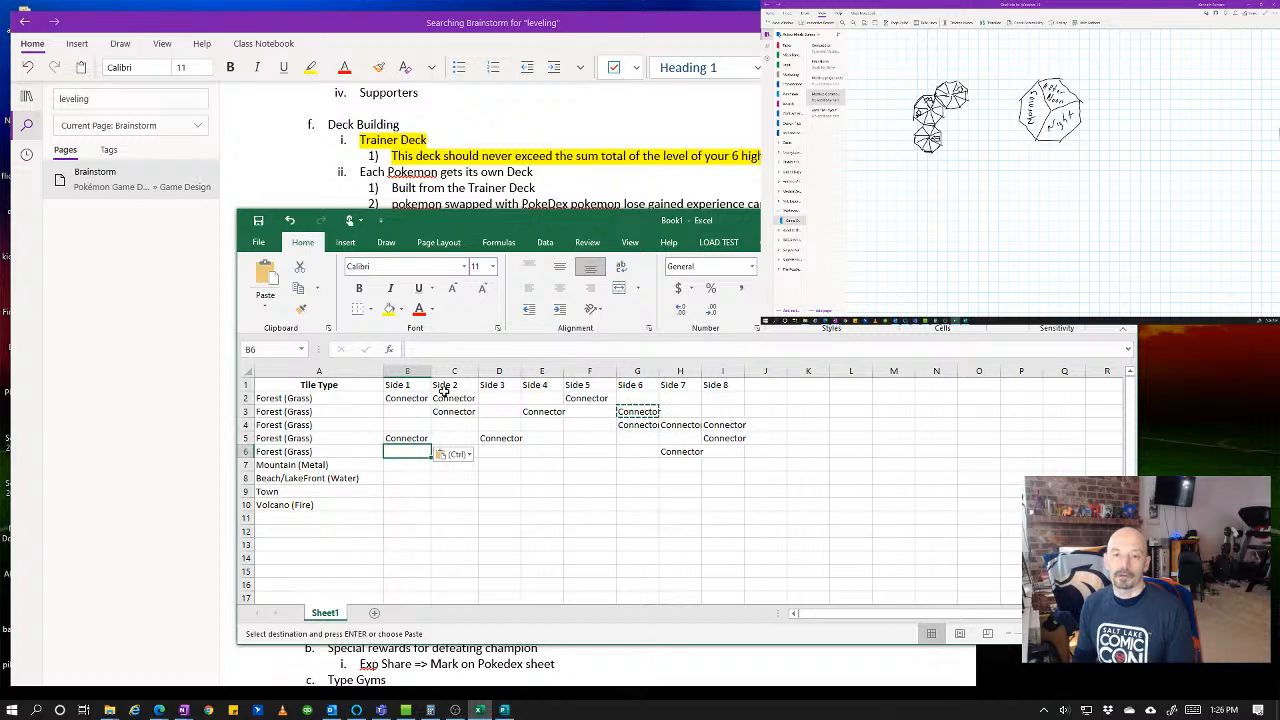
pyautogui.press('Right')
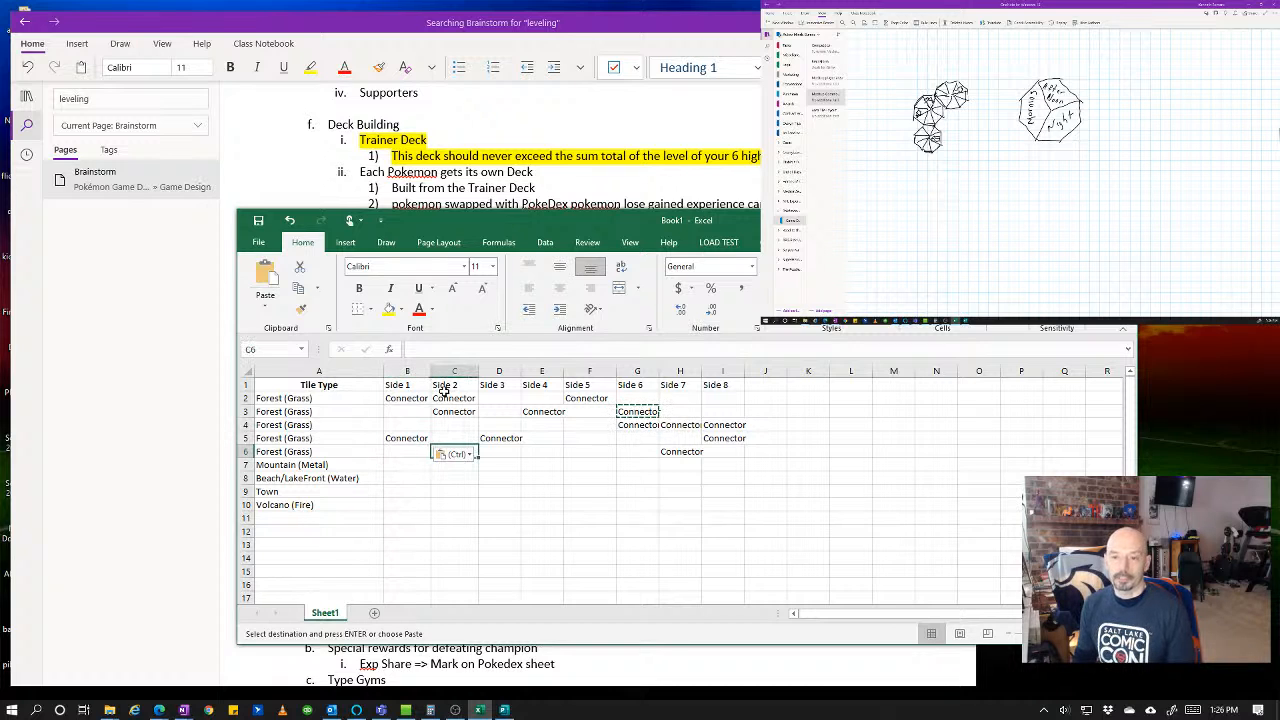
pyautogui.press('Left')
pyautogui.write('Connector')
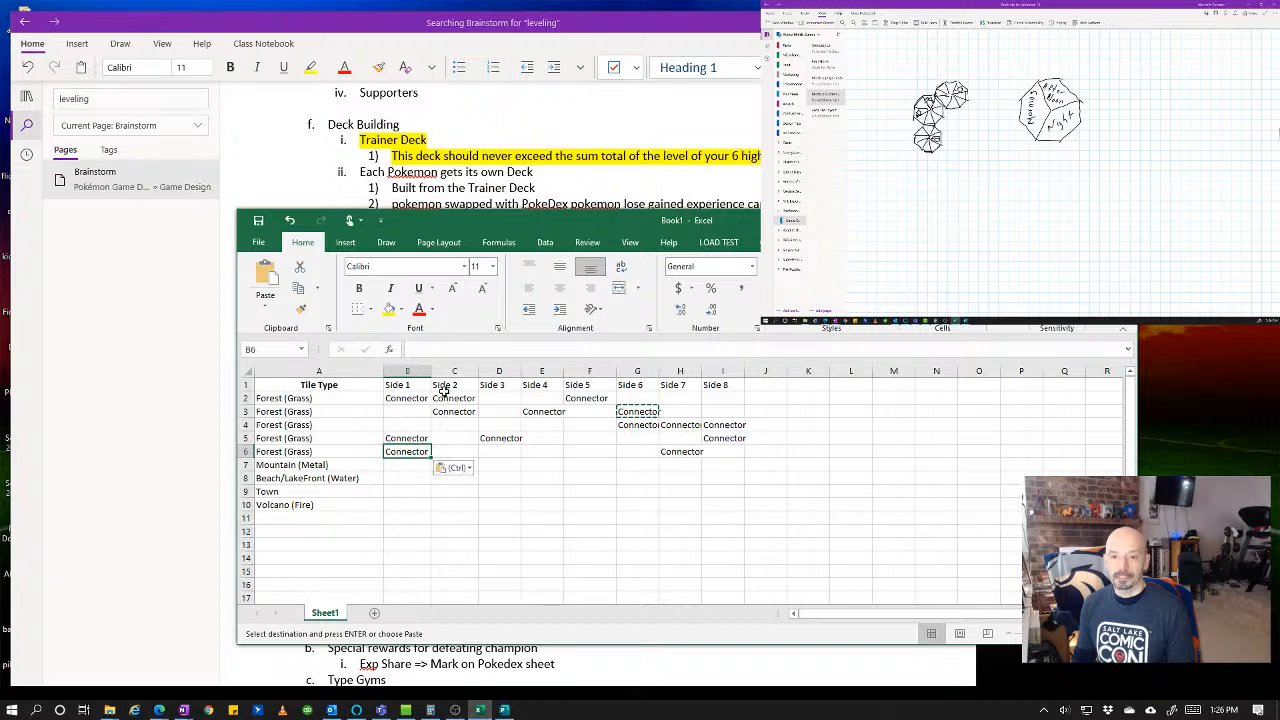
pyautogui.press('Right')
pyautogui.press('Right')
pyautogui.press('Right')
pyautogui.press('Right')
pyautogui.press('Left')
pyautogui.write('Connector')
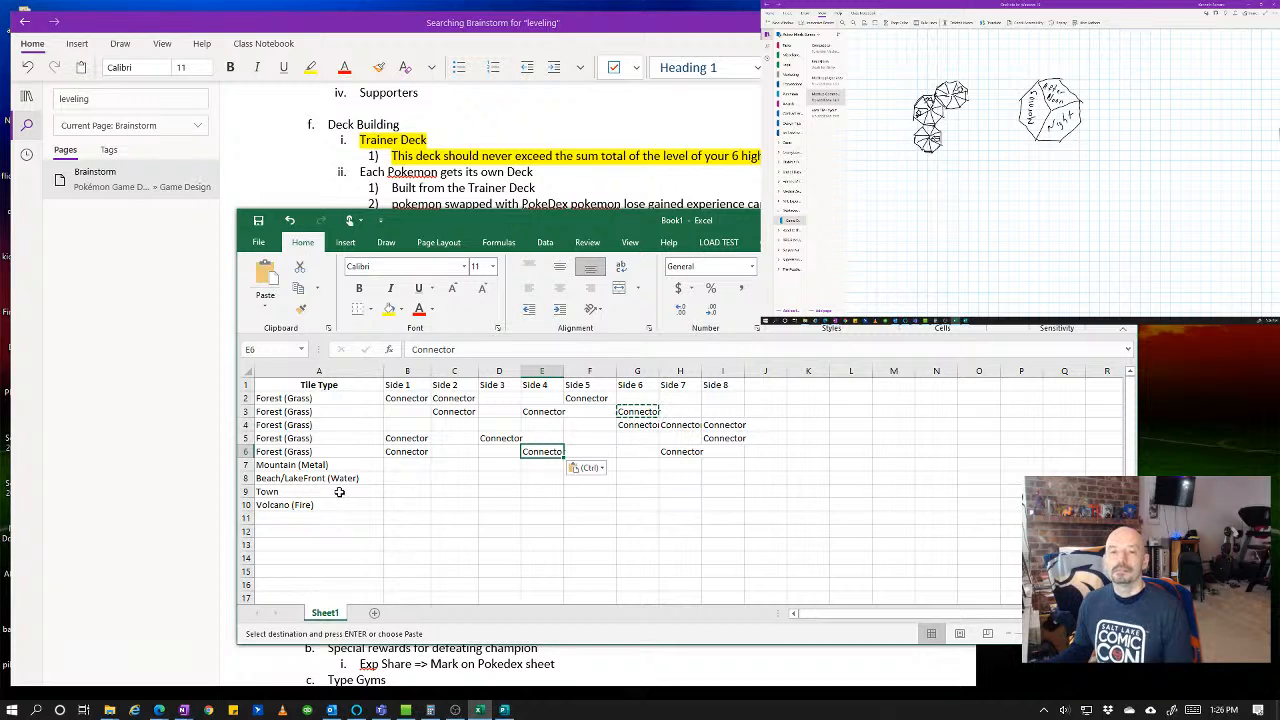
# - Insert a row above the Town row and enter Town as its tile type in cell A9
pyautogui.click(245, 491)
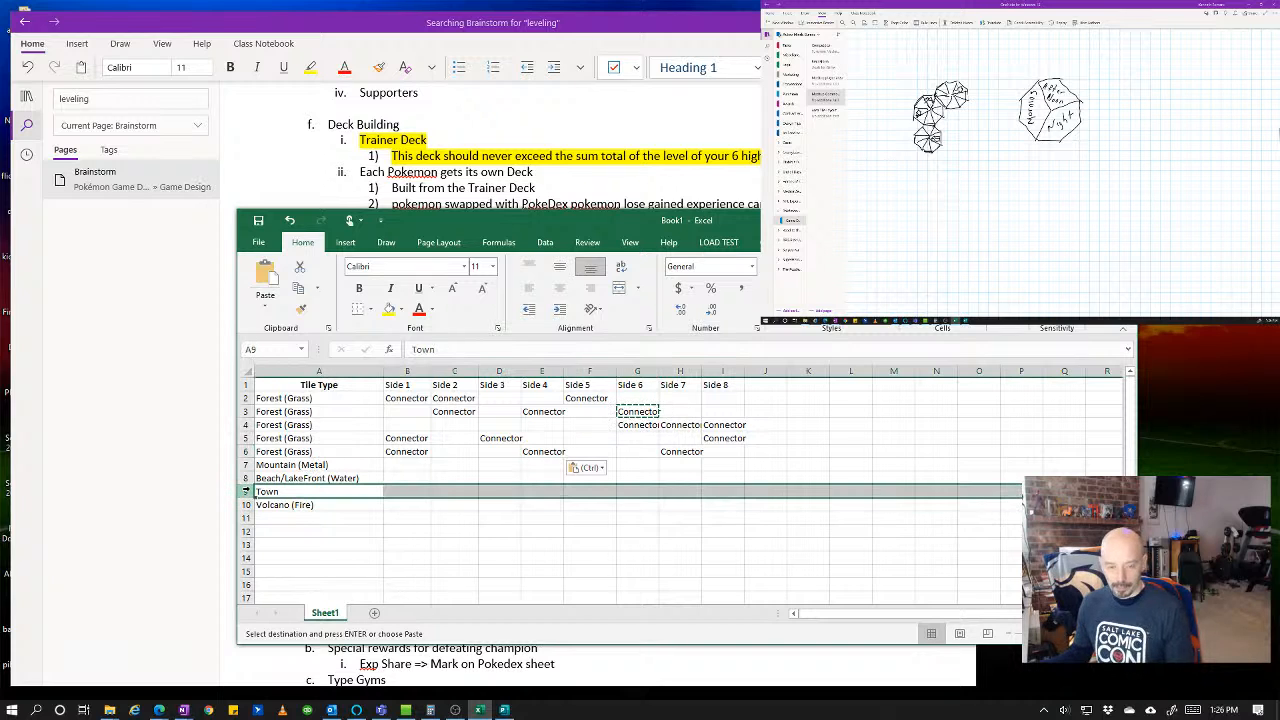
pyautogui.rightClick(246, 497)
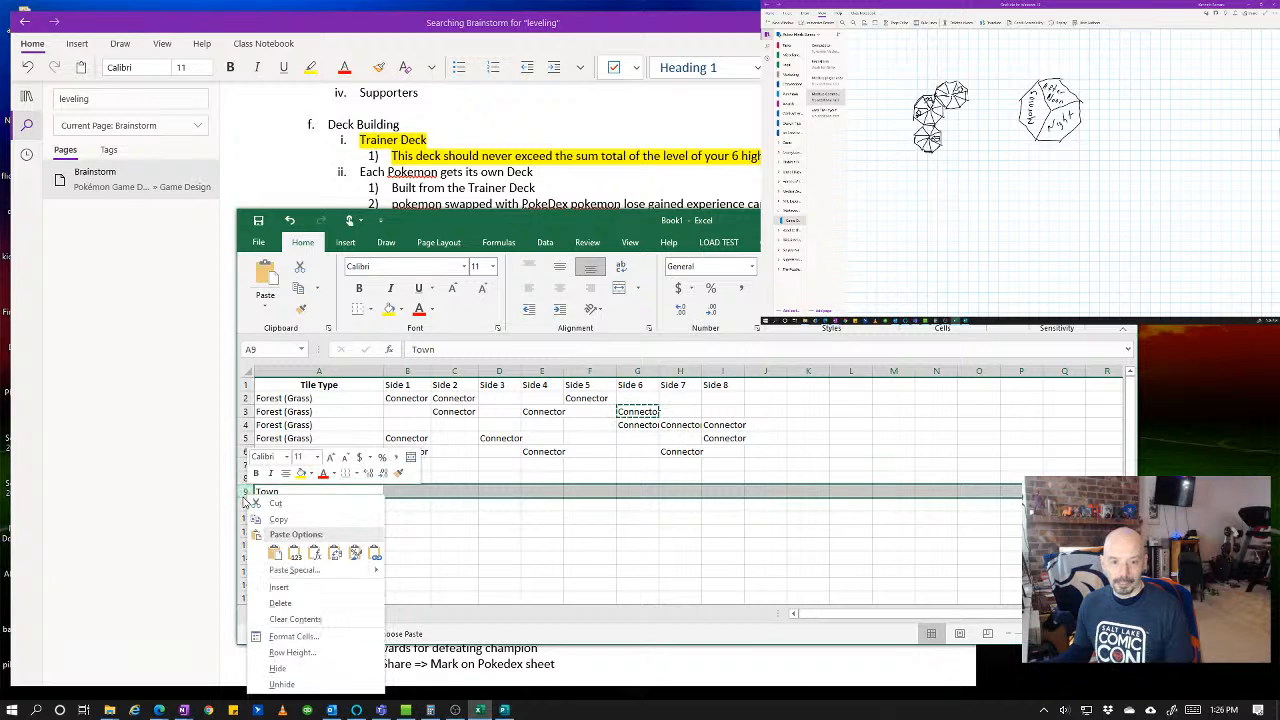
pyautogui.click(245, 492)
pyautogui.rightClick(247, 494)
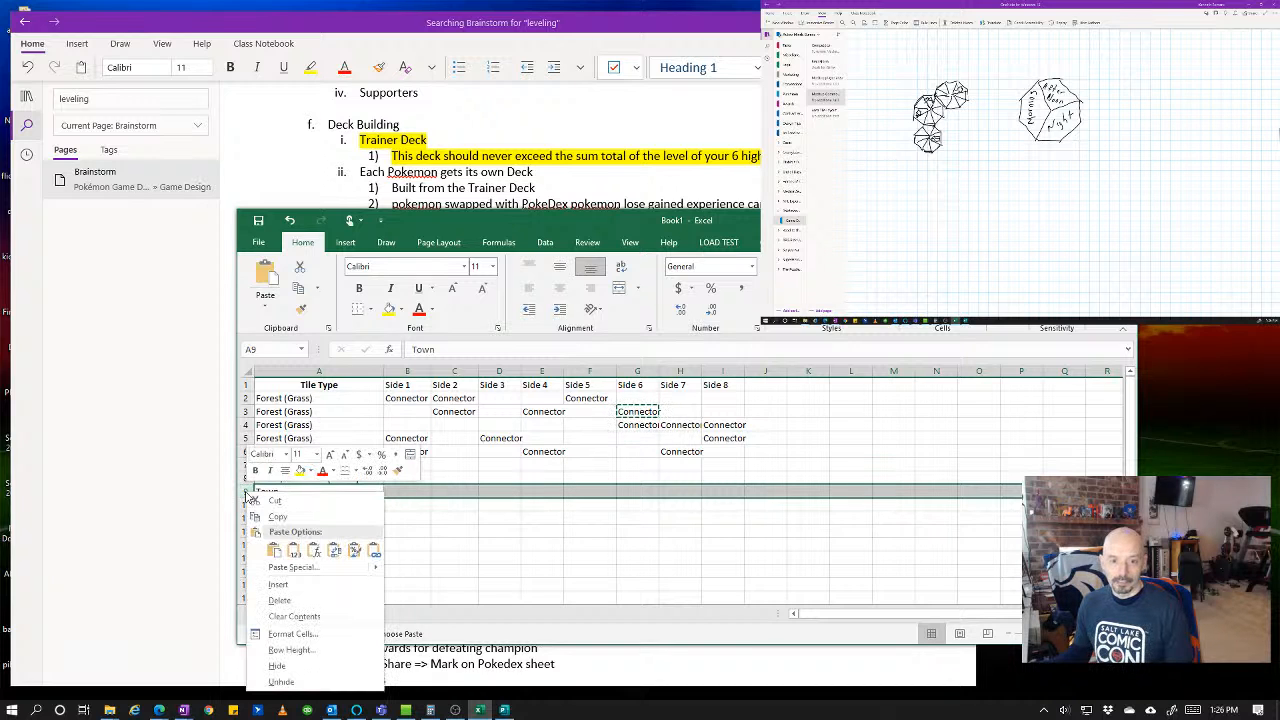
pyautogui.click(278, 584)
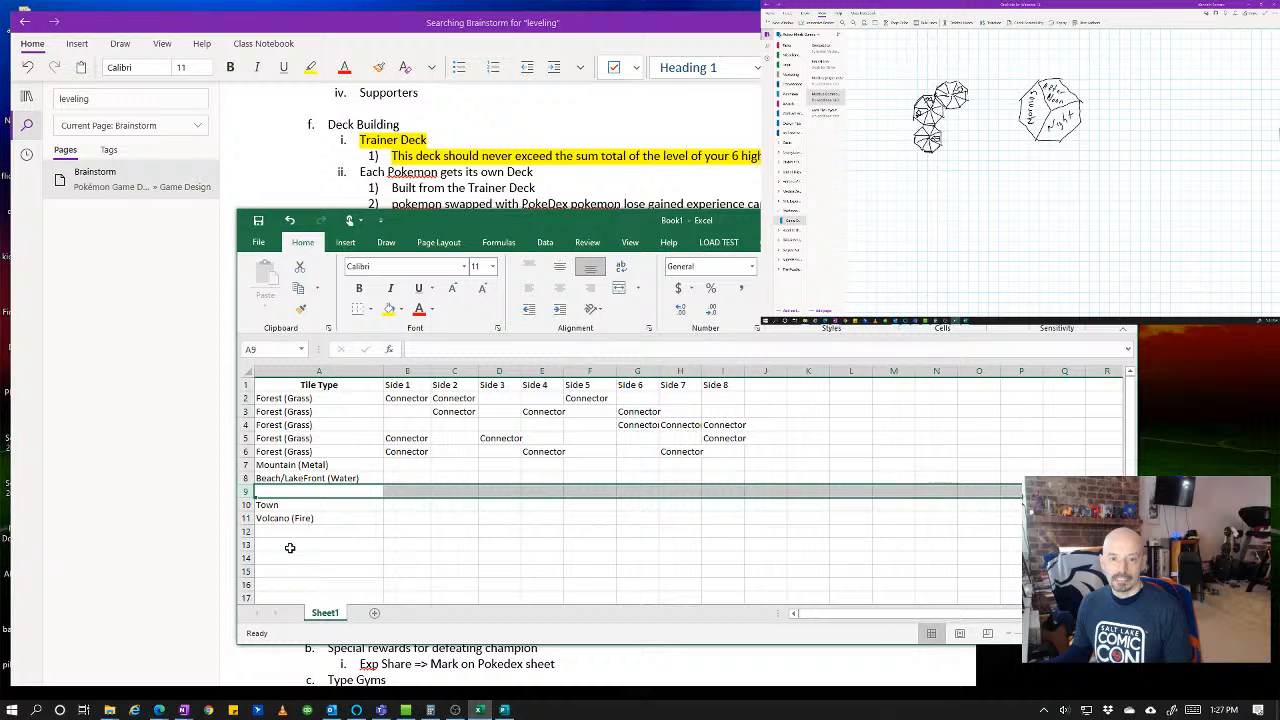
pyautogui.click(305, 493)
pyautogui.write('Town')
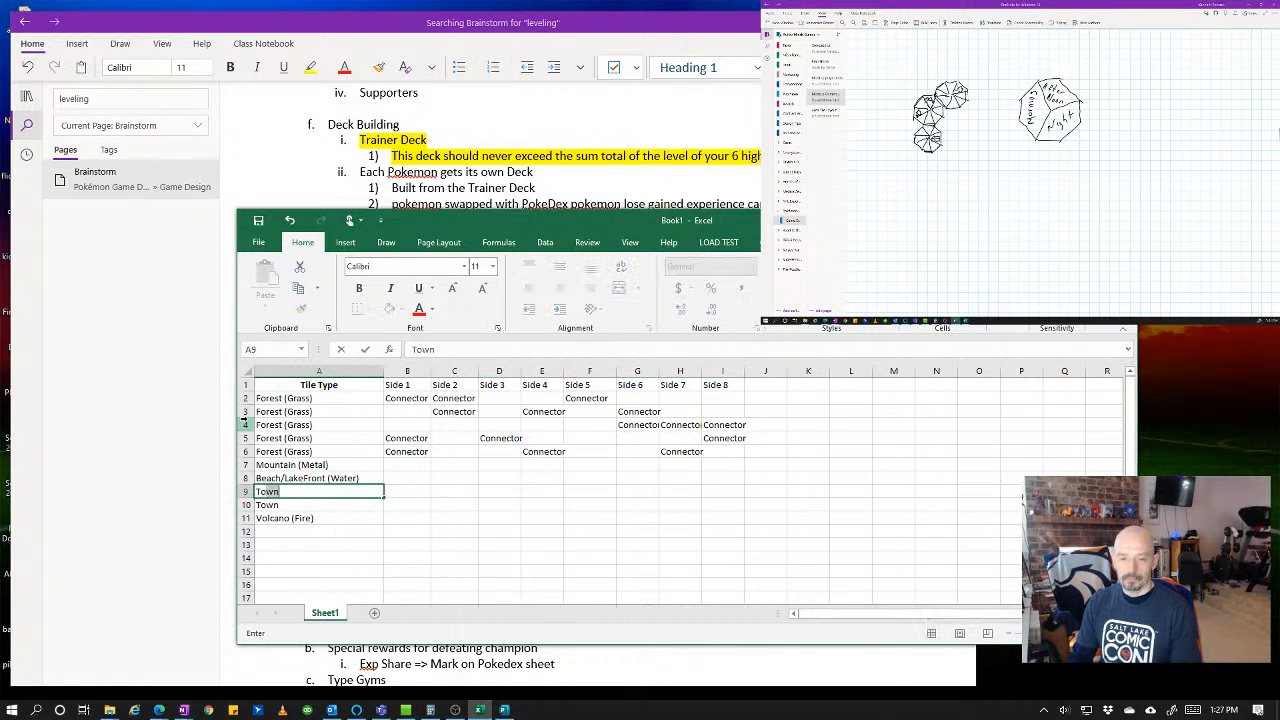
pyautogui.press('Tab')
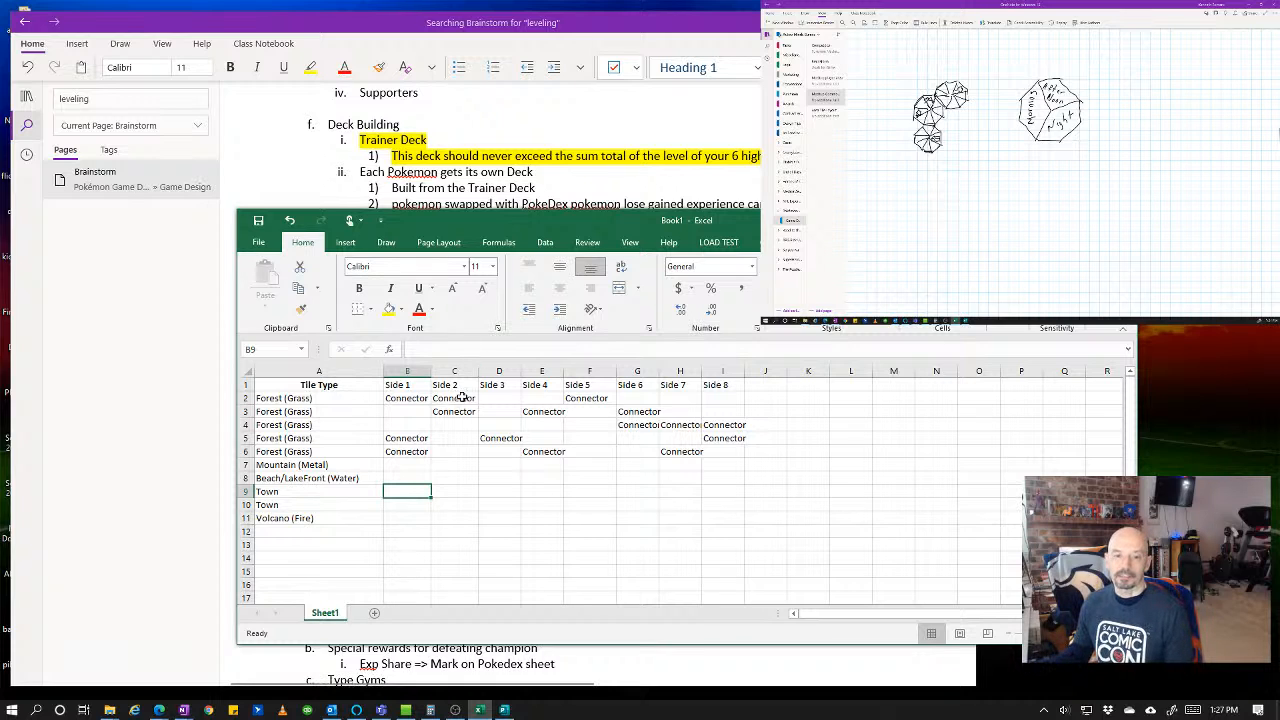
pyautogui.click(246, 465)
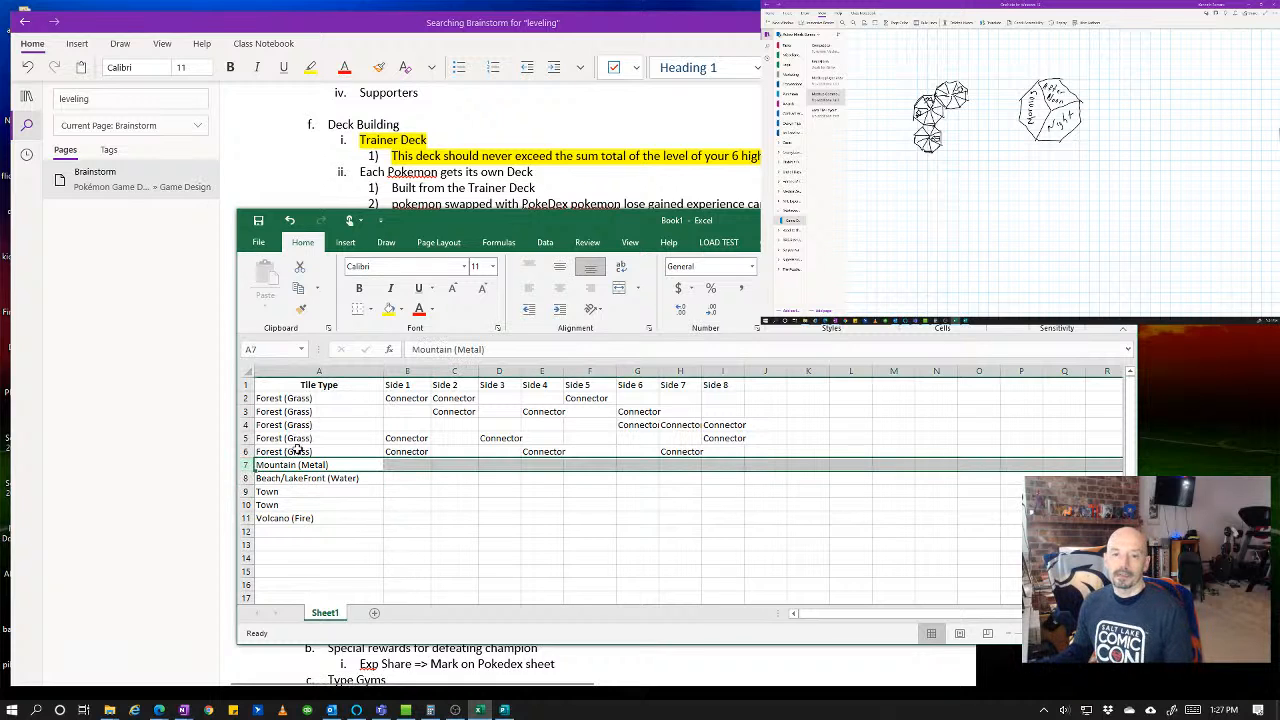
pyautogui.click(515, 427)
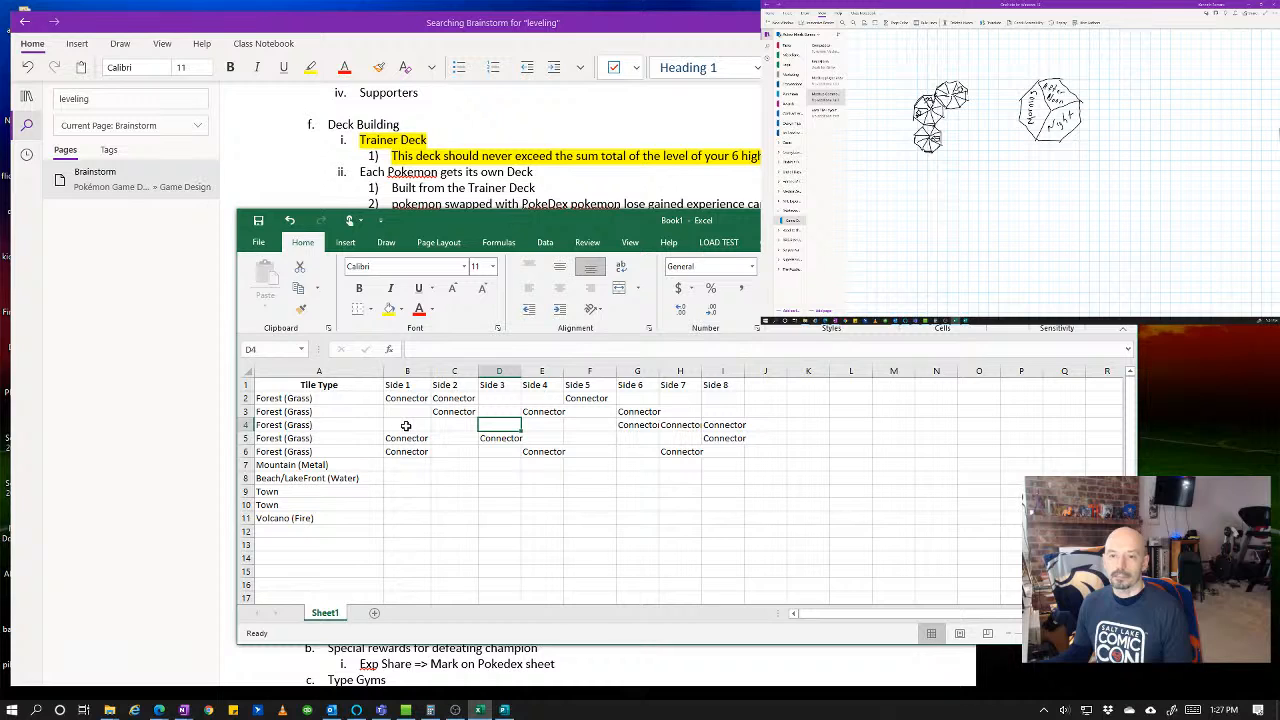
# - Copy the Side 1 to Side 6 connector pattern of the first two Forest (Grass) rows into the two Town rows, 9 and 10
pyautogui.moveTo(396, 398); pyautogui.dragTo(640, 412)
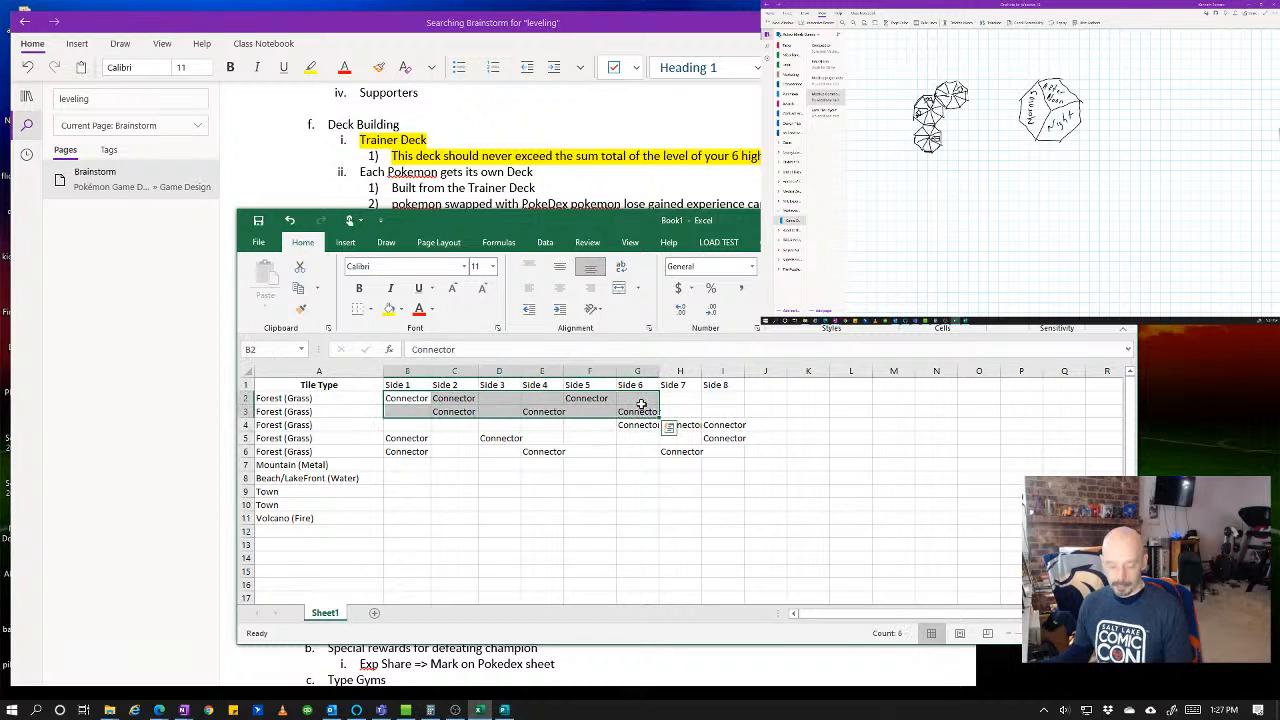
pyautogui.hotkey('ctrl', 'c')
pyautogui.click(409, 489)
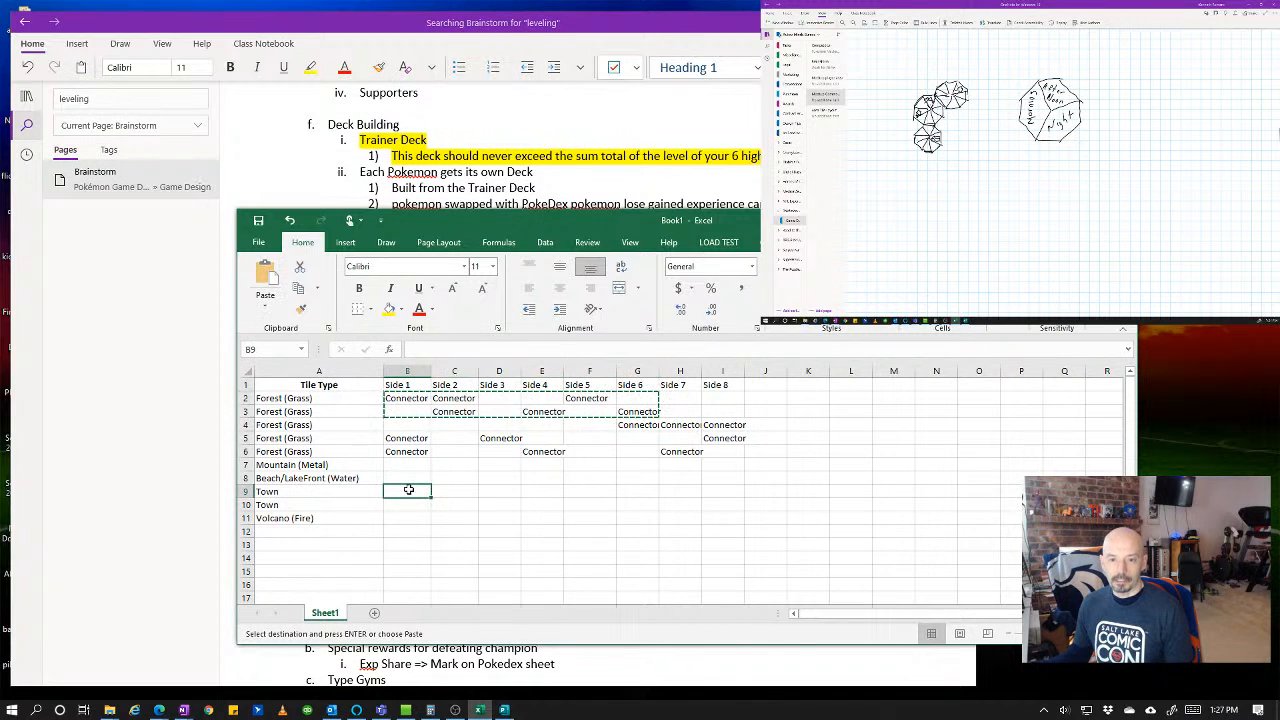
pyautogui.hotkey('ctrl', 'v')
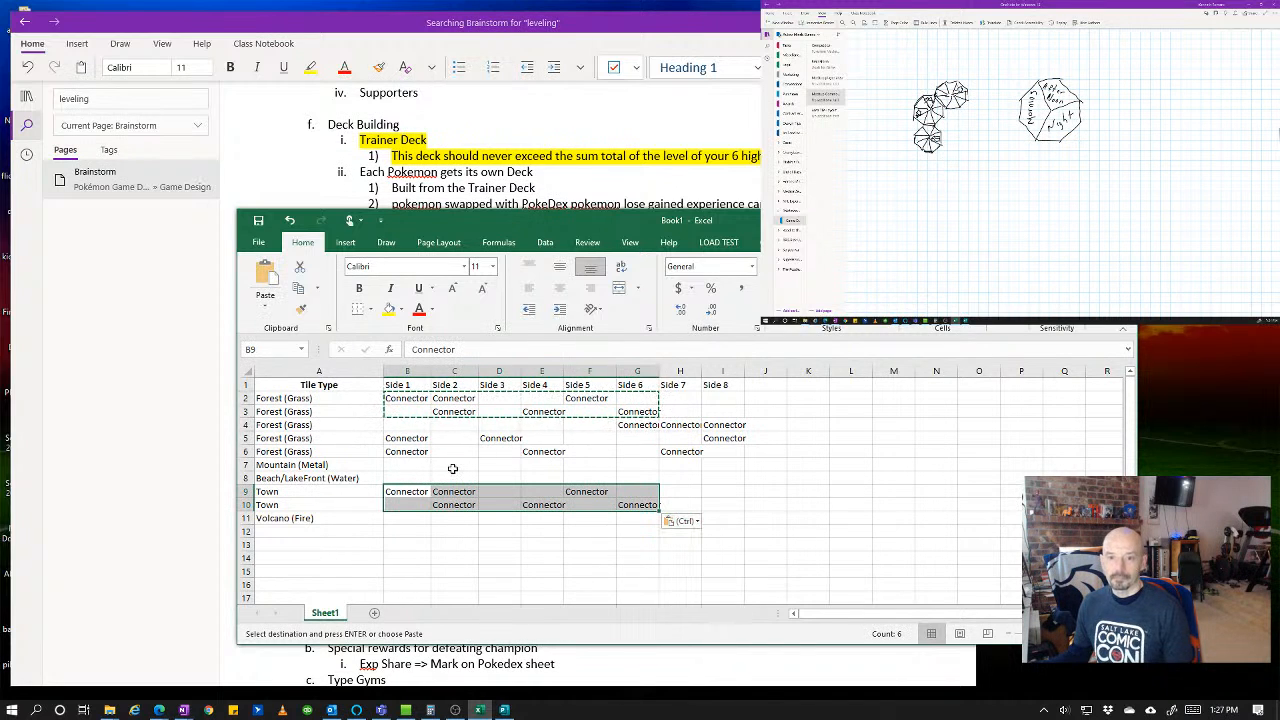
pyautogui.moveTo(455, 455); pyautogui.dragTo(473, 455)
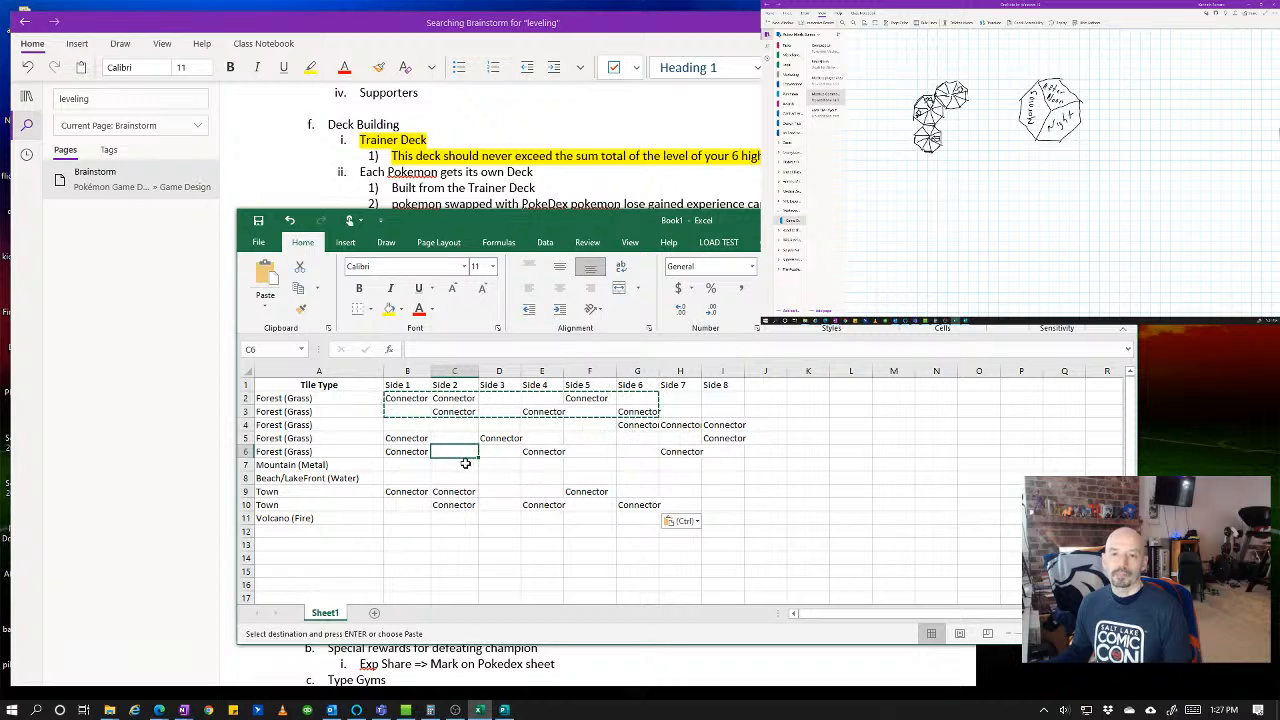
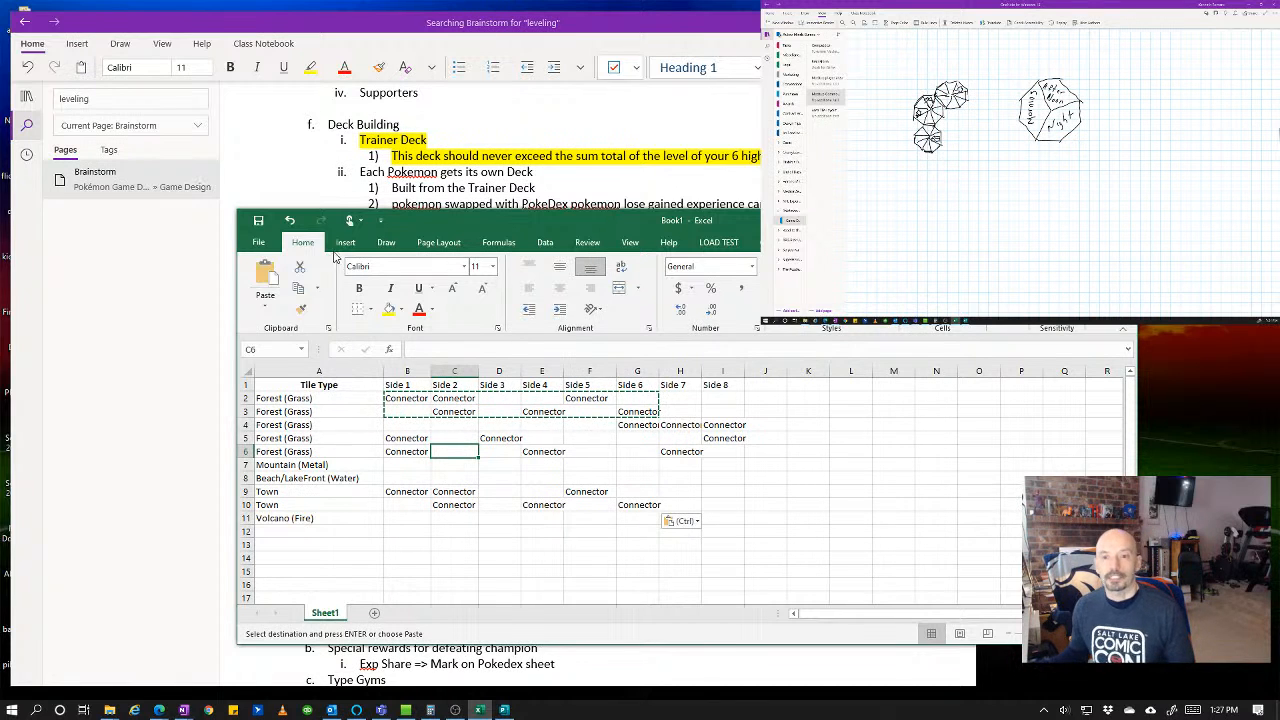
pyautogui.click(437, 426)
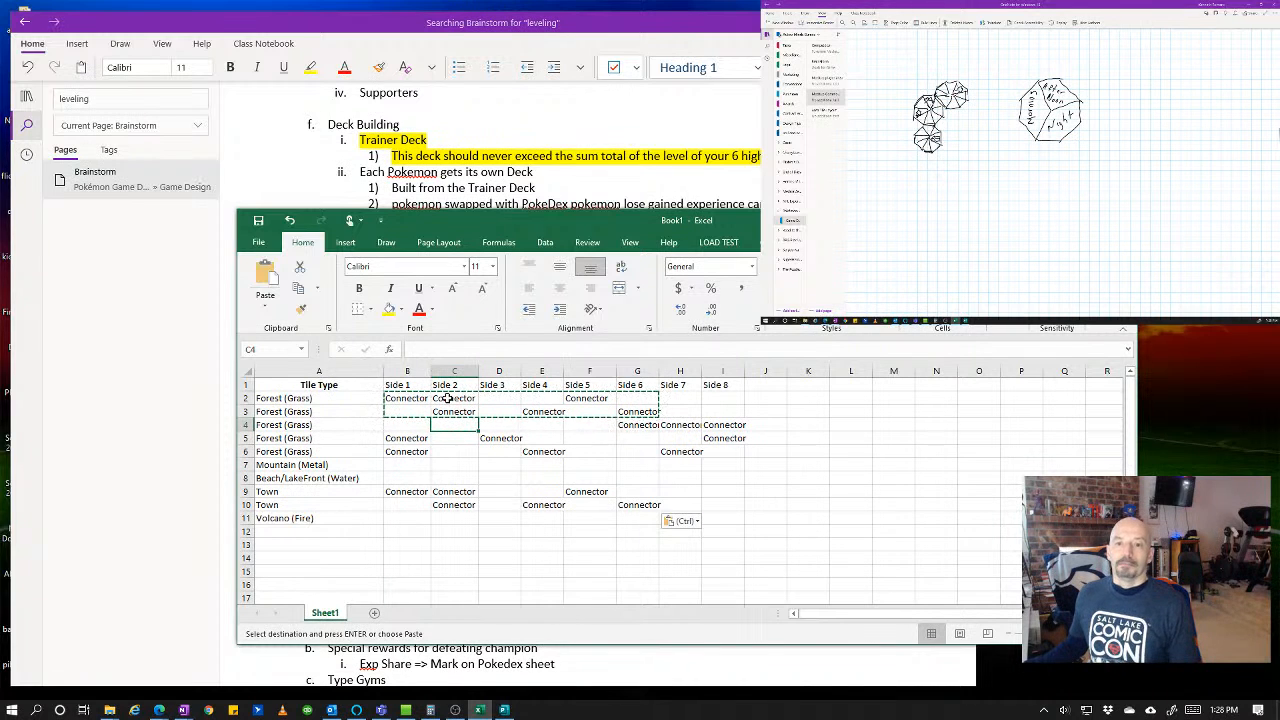
# - Insert a column before Side 1, head it Tile Background, and narrow the column to about the header's width
pyautogui.click(412, 372)
pyautogui.rightClick(416, 374)
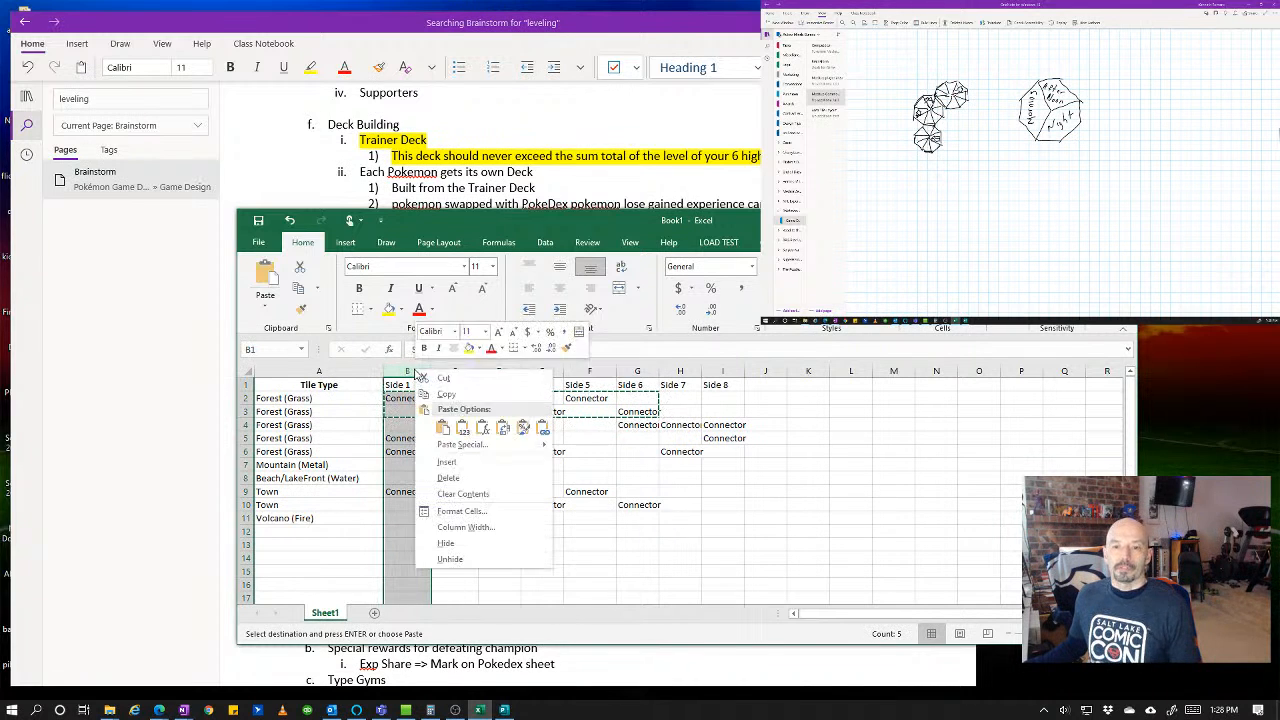
pyautogui.click(447, 463)
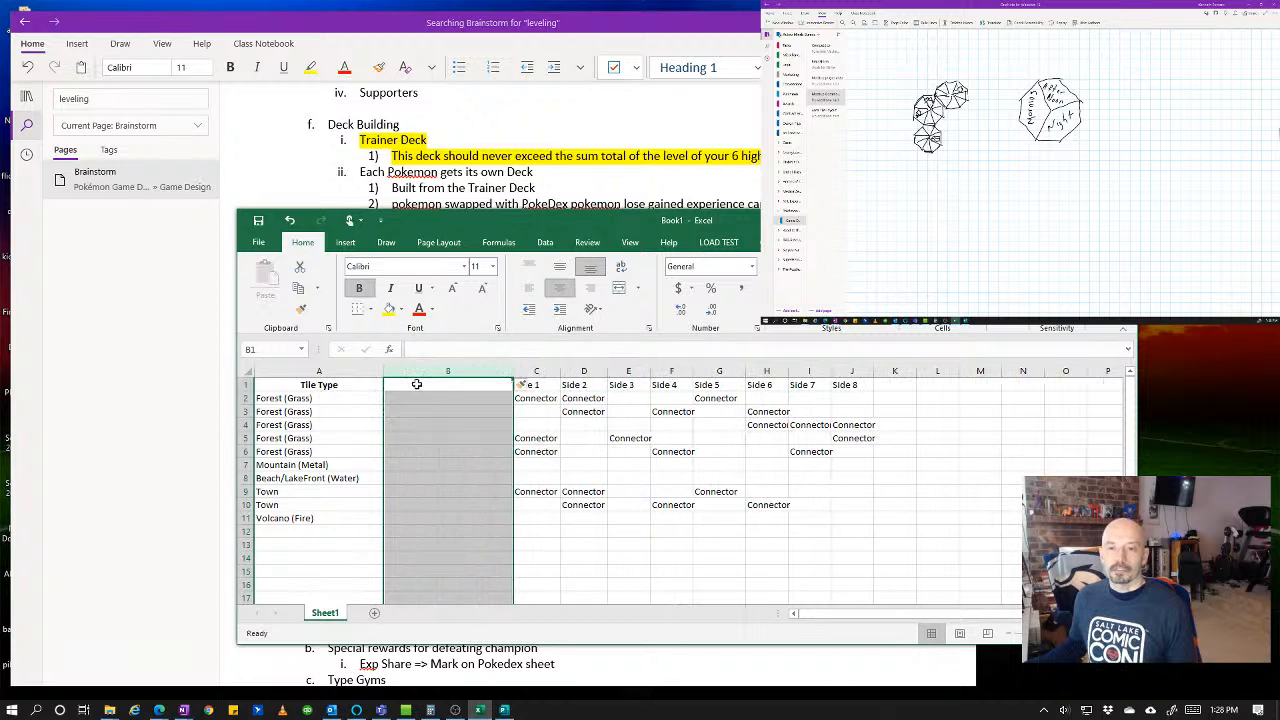
pyautogui.click(419, 386)
pyautogui.write('Ti')
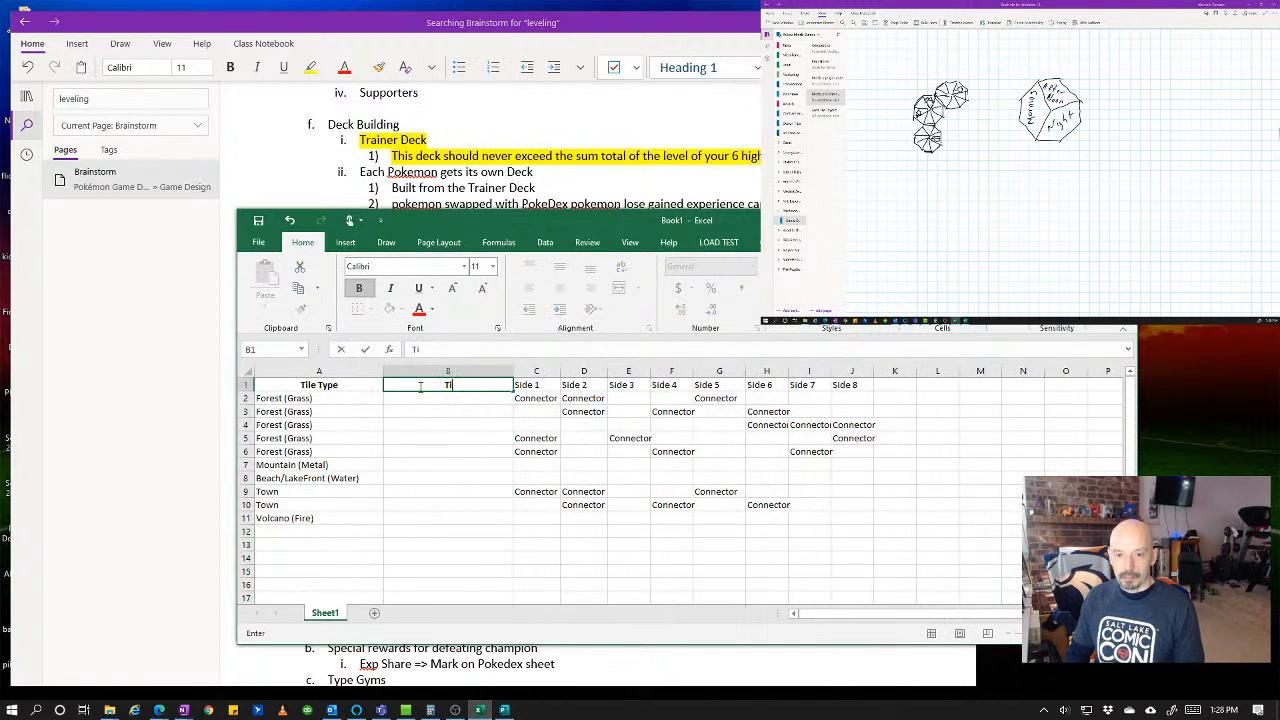
pyautogui.write('ground')
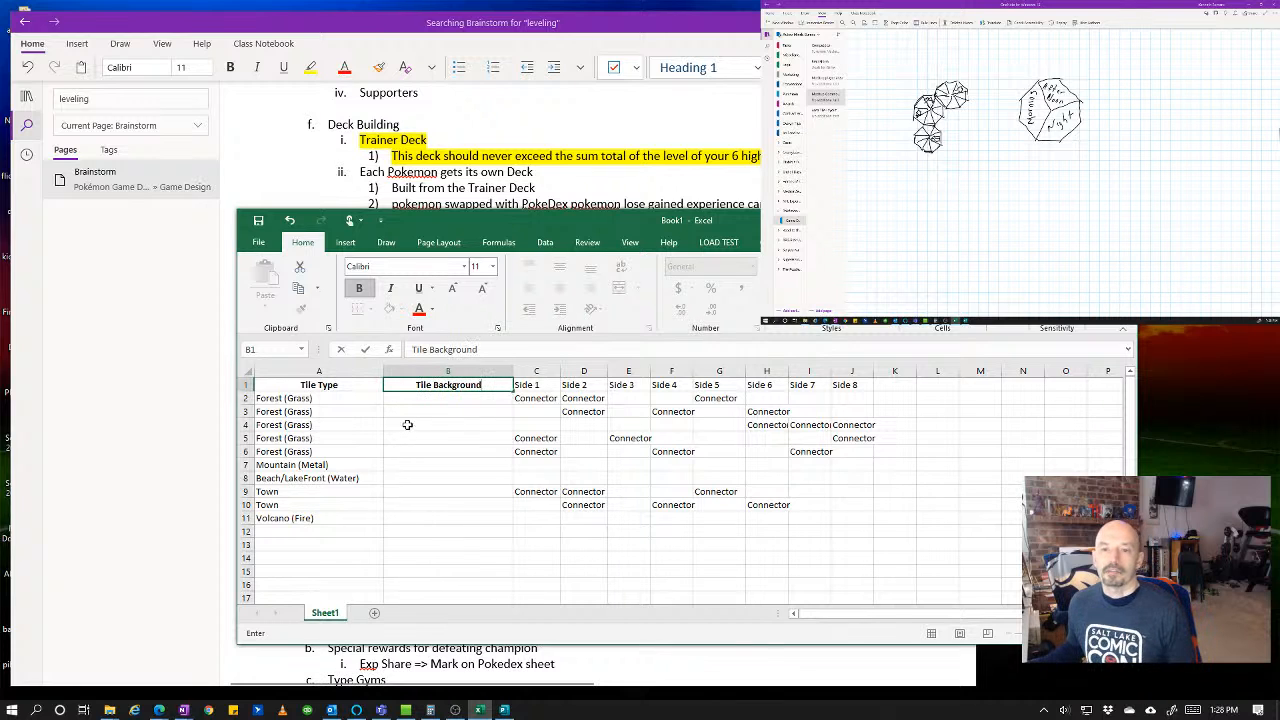
pyautogui.click(466, 413)
pyautogui.moveTo(511, 371); pyautogui.dragTo(464, 370)
# - Enter Forest as the tile background in B2 and fill it down through B6 for all Forest (Grass) tiles
pyautogui.click(430, 399)
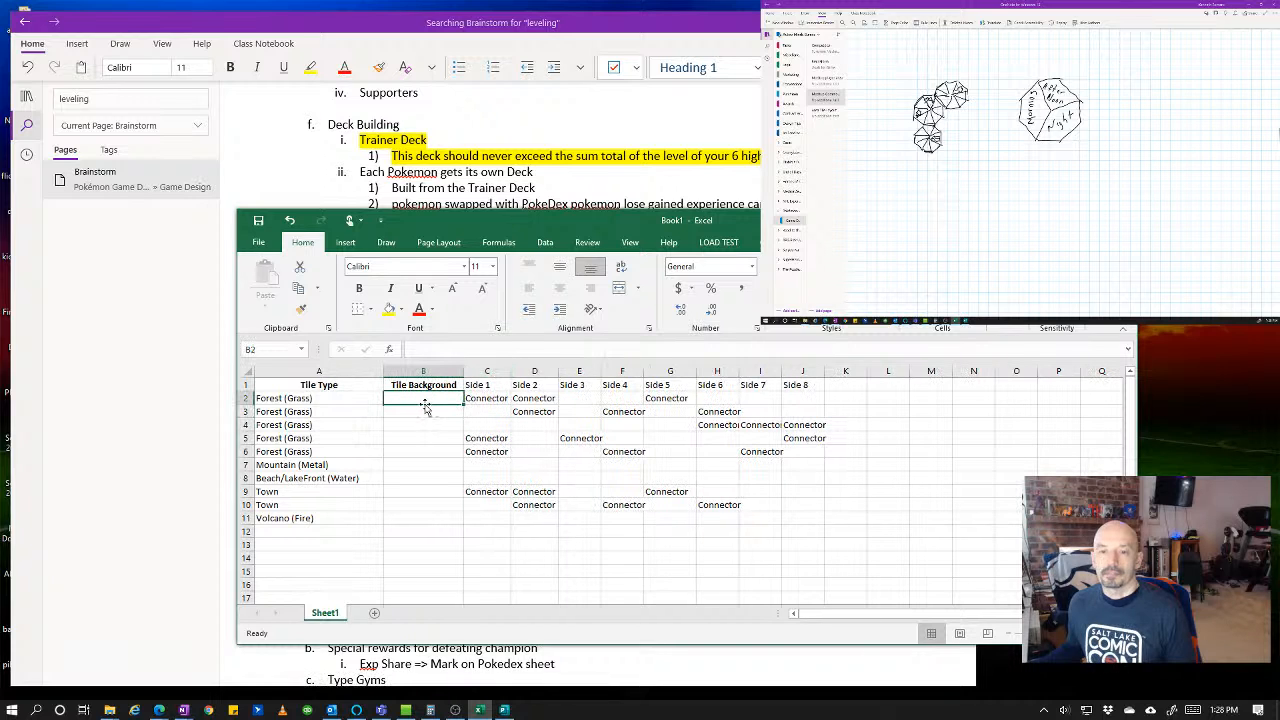
pyautogui.write('Forest')
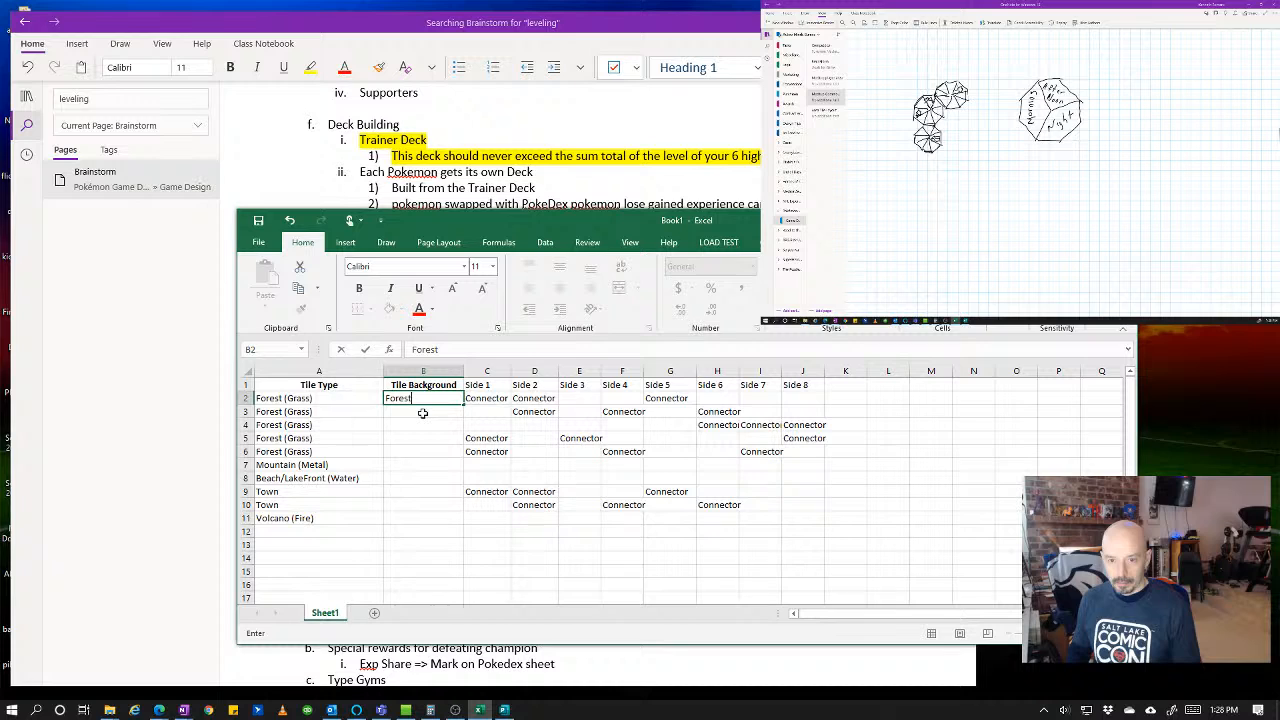
pyautogui.press('Left')
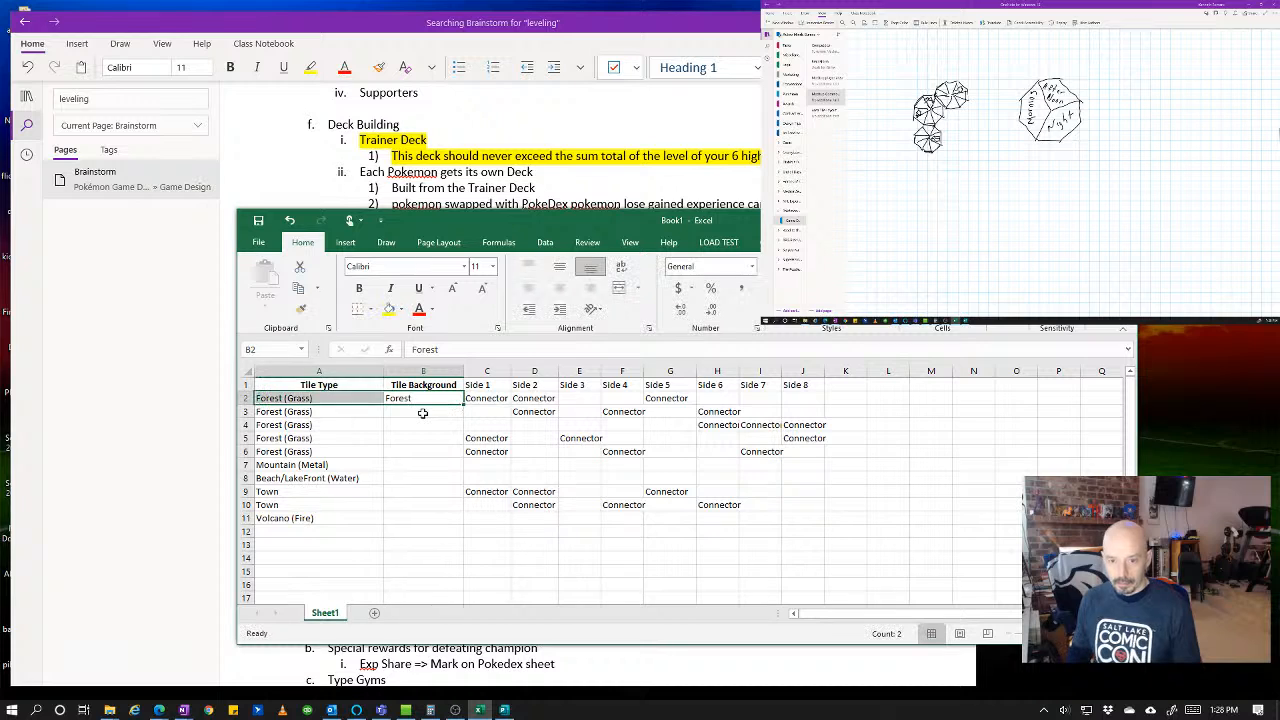
pyautogui.press('Right')
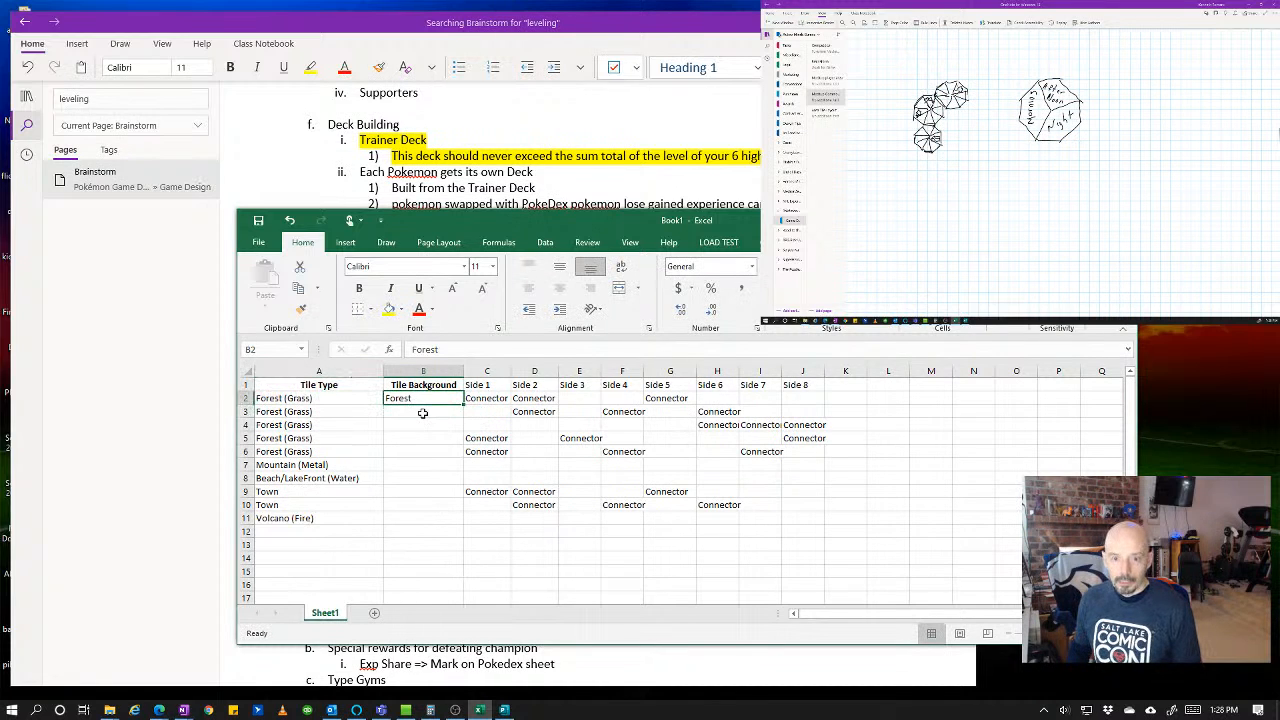
pyautogui.hotkey('shift', 'Down')
pyautogui.hotkey('shift', 'Down')
pyautogui.hotkey('shift', 'Down')
pyautogui.hotkey('shift', 'Down')
pyautogui.hotkey('ctrl', 'd')
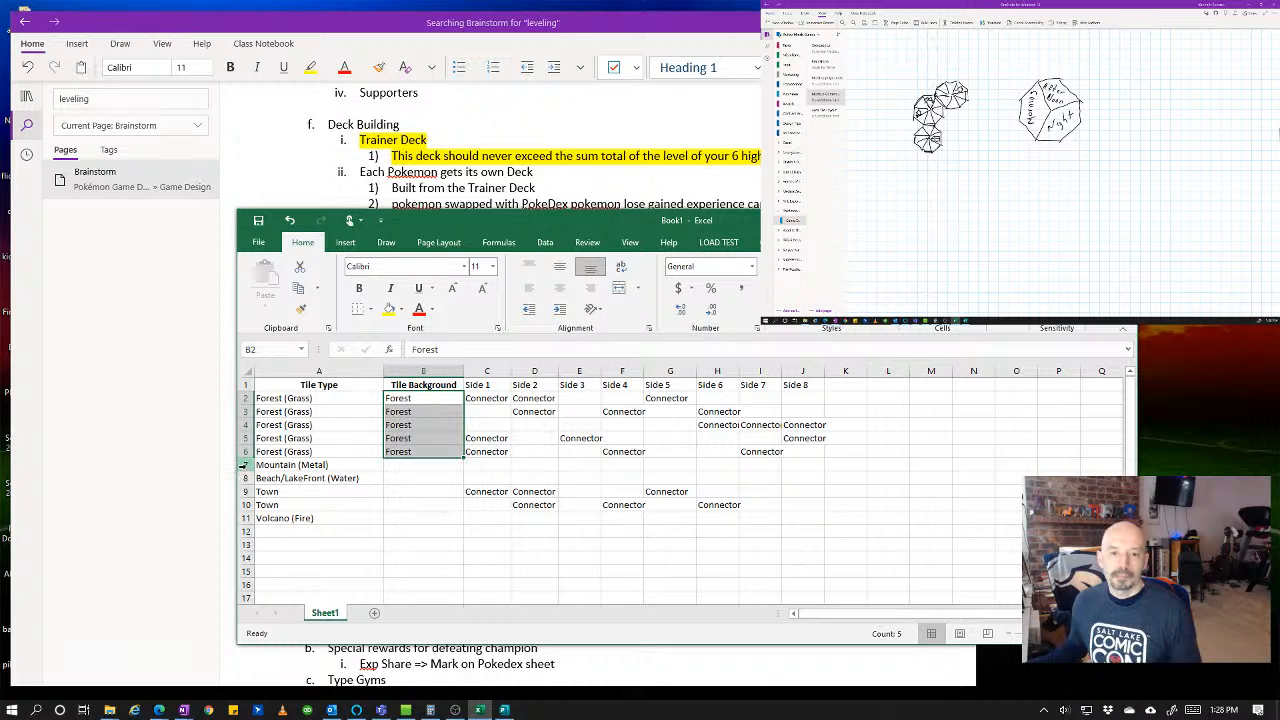
pyautogui.moveTo(243, 465); pyautogui.dragTo(248, 518)
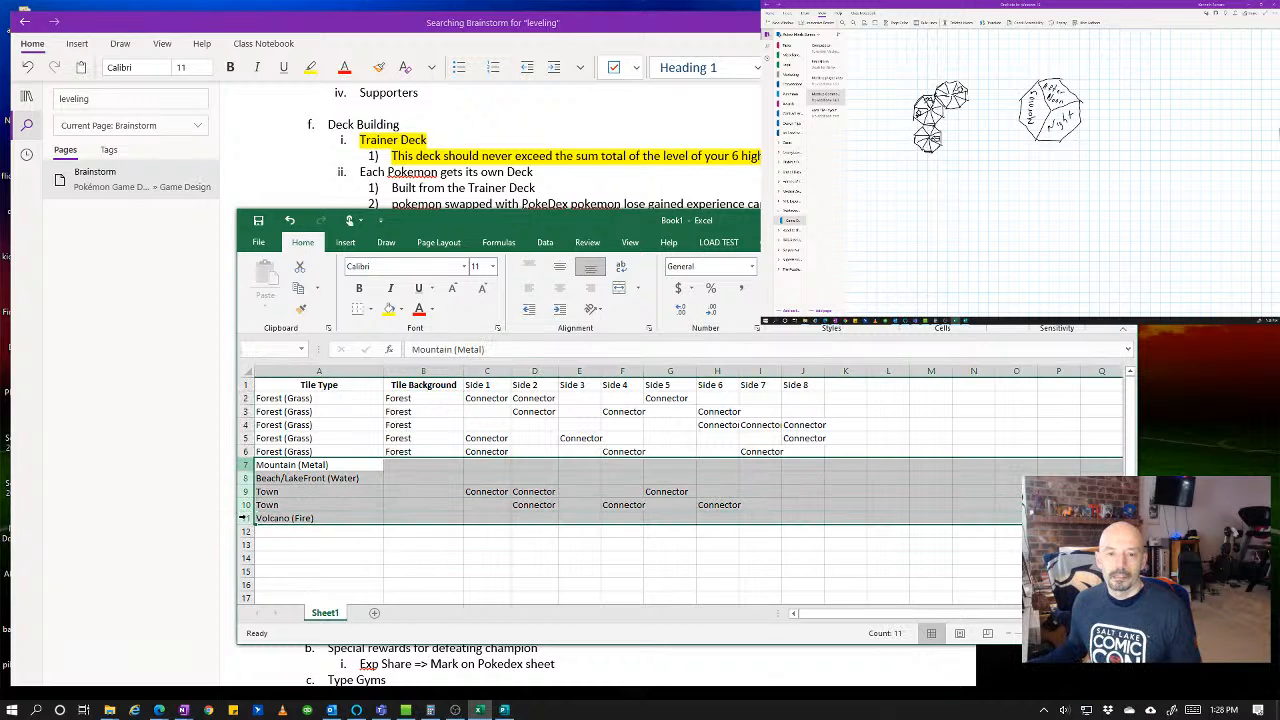
pyautogui.rightClick(251, 481)
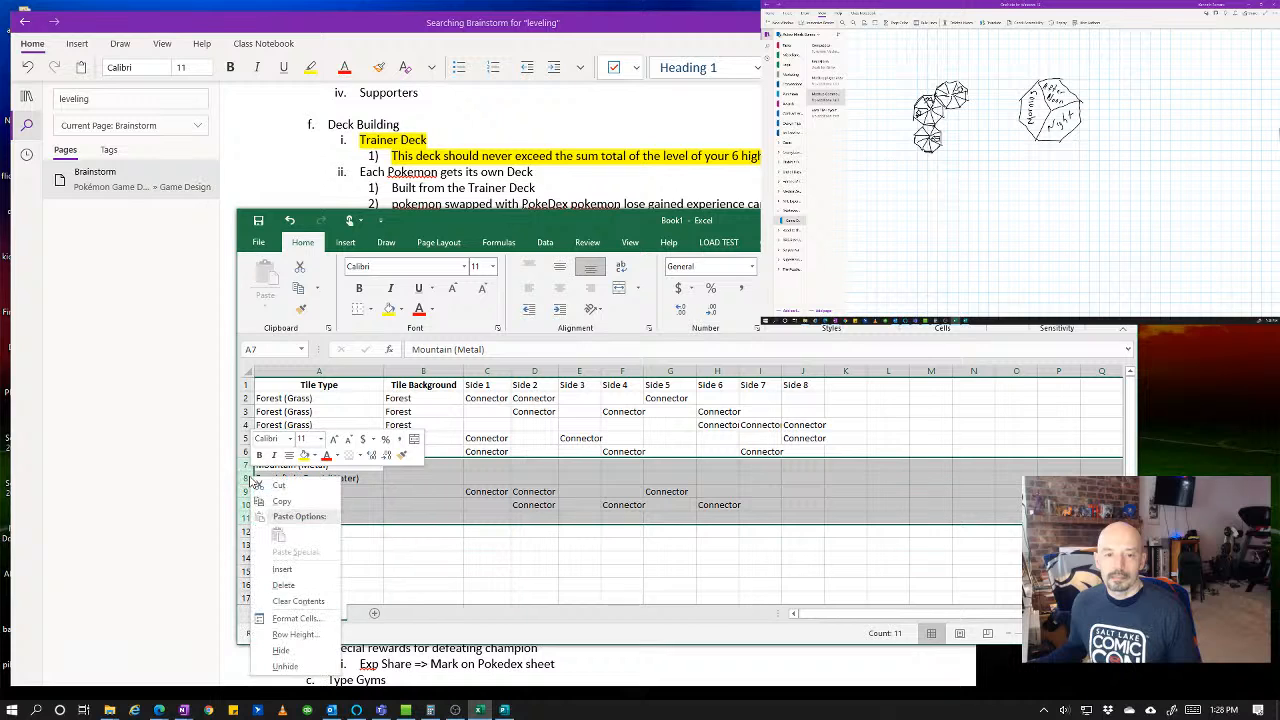
pyautogui.press('Escape')
# - Insert four blank rows between the Mountain (Metal) row and the Beach/LakeFront (Water) row
pyautogui.click(243, 479)
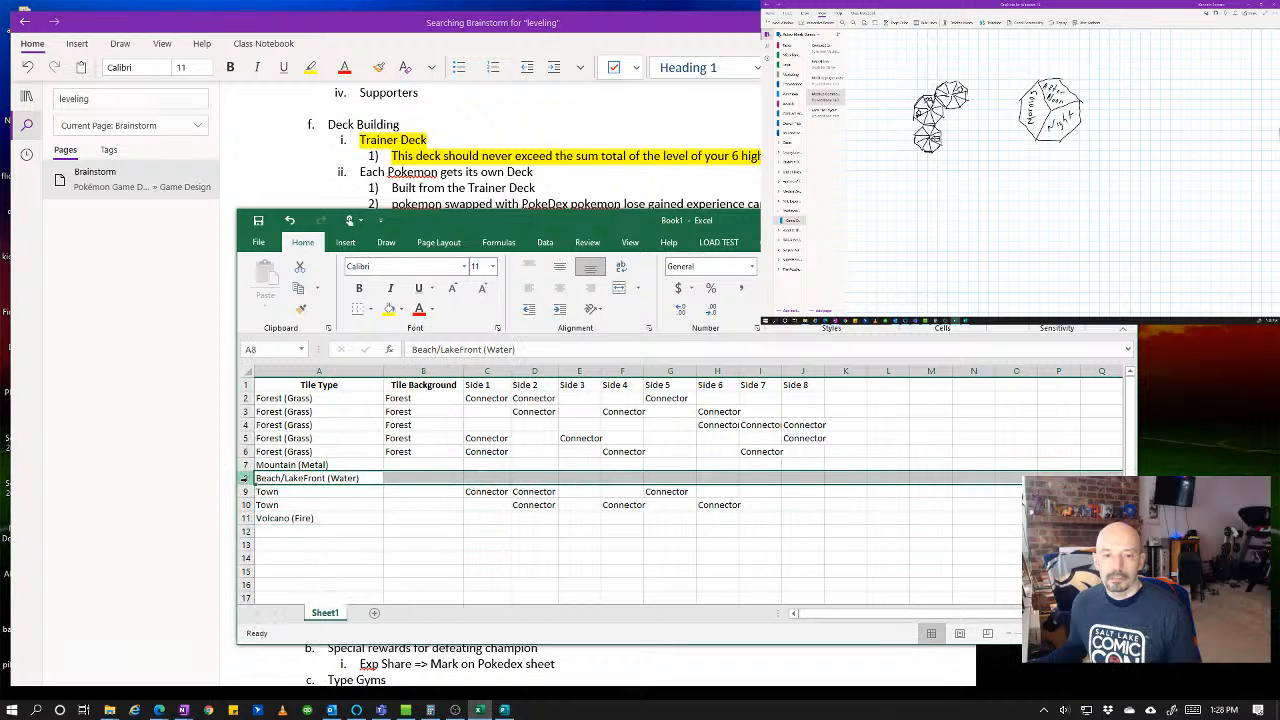
pyautogui.moveTo(243, 479); pyautogui.dragTo(243, 518)
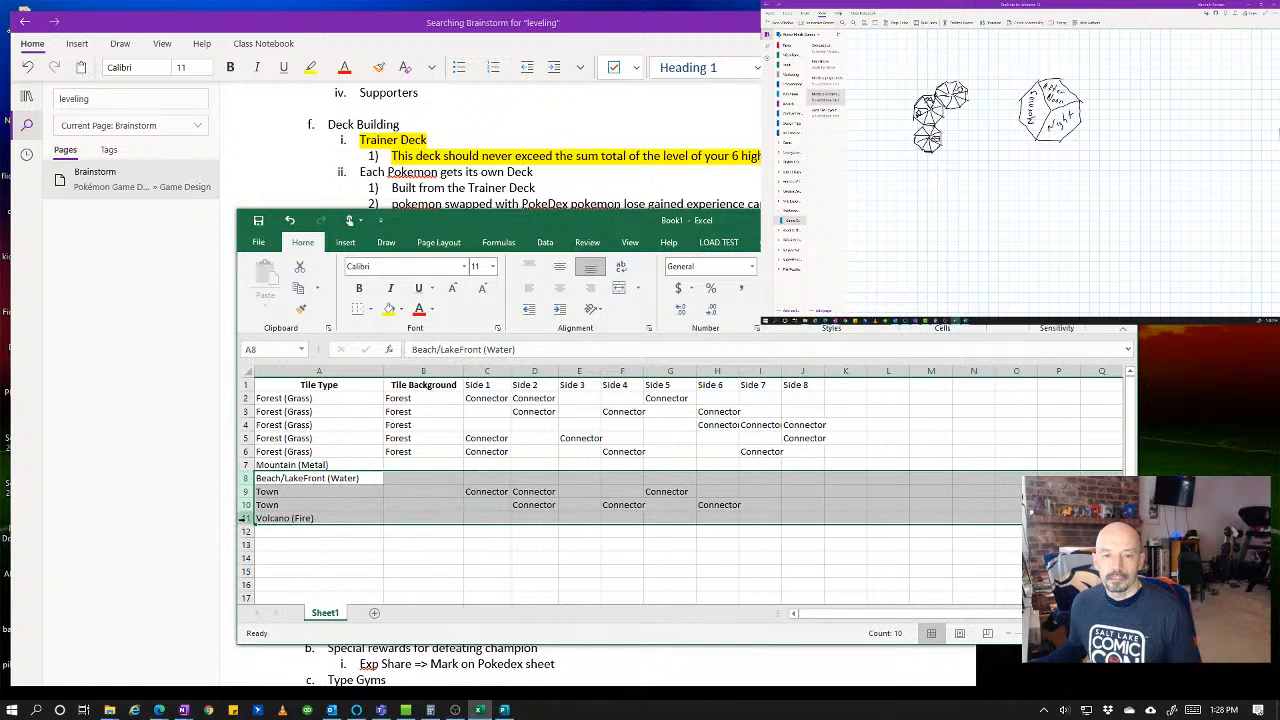
pyautogui.rightClick(243, 518)
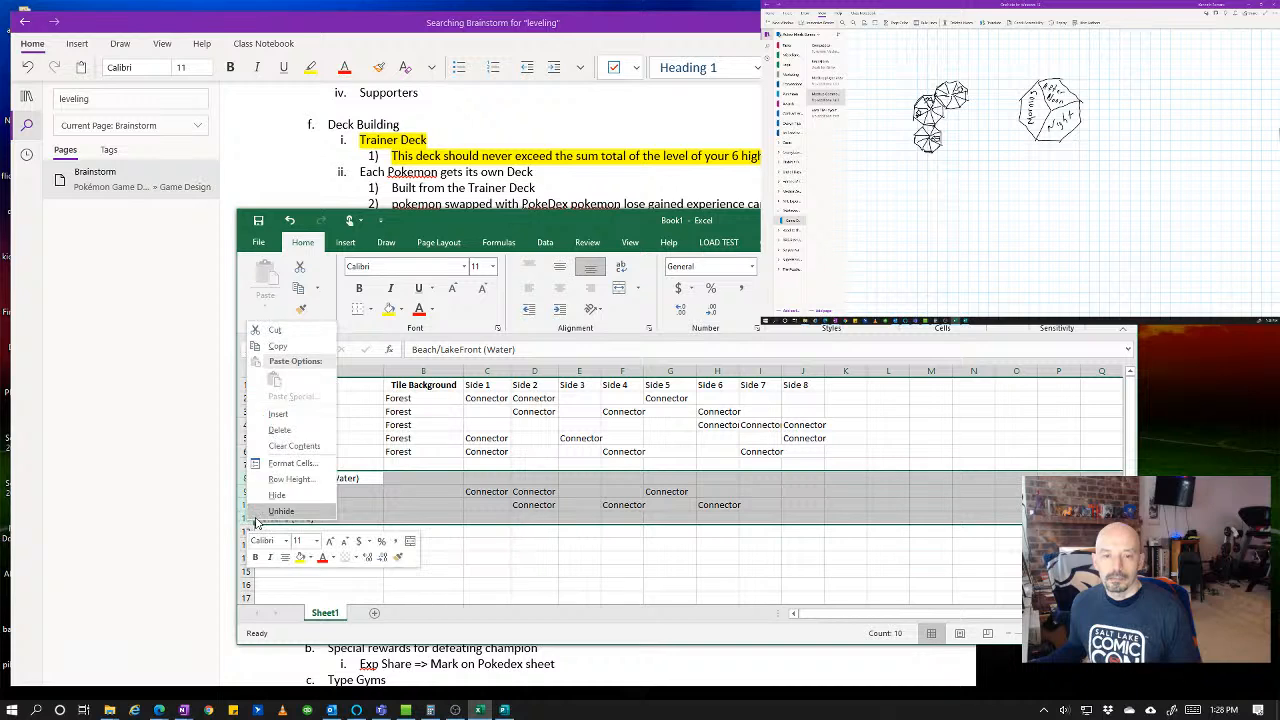
pyautogui.click(275, 414)
# - Enter Mountains as the tile background in B7 and fill it down through B11
pyautogui.click(426, 466)
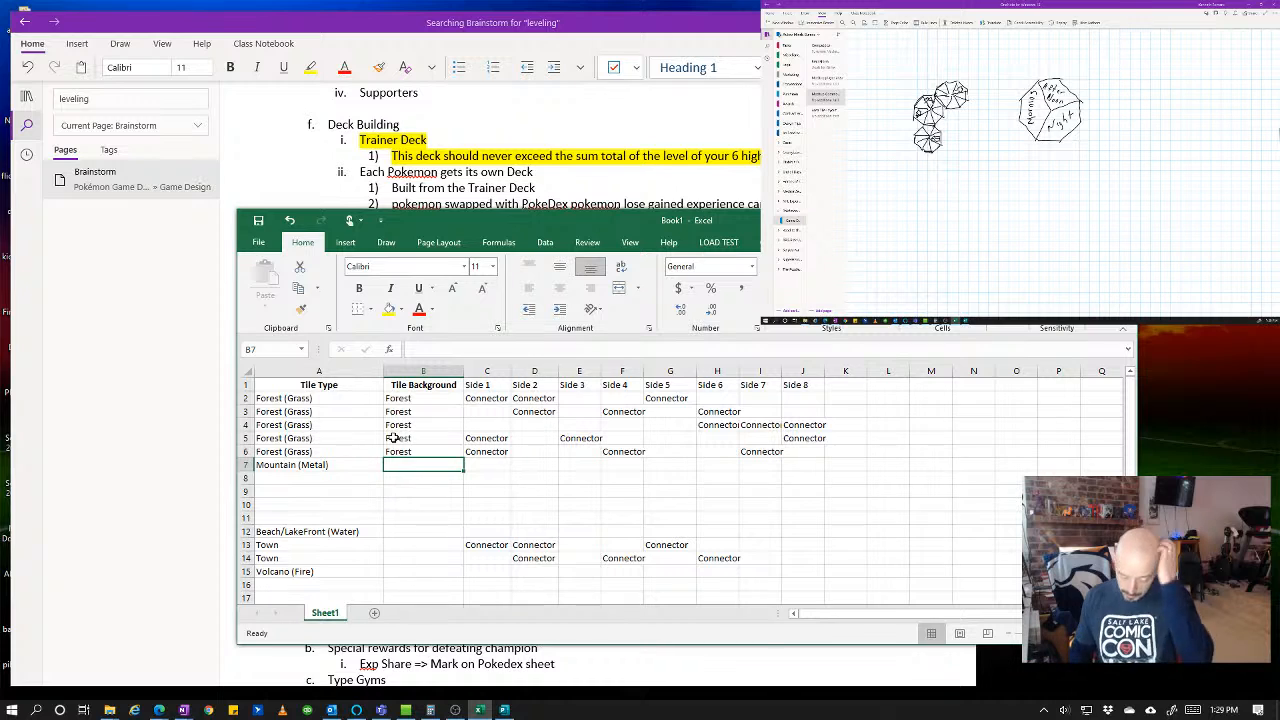
pyautogui.write('Mountains')
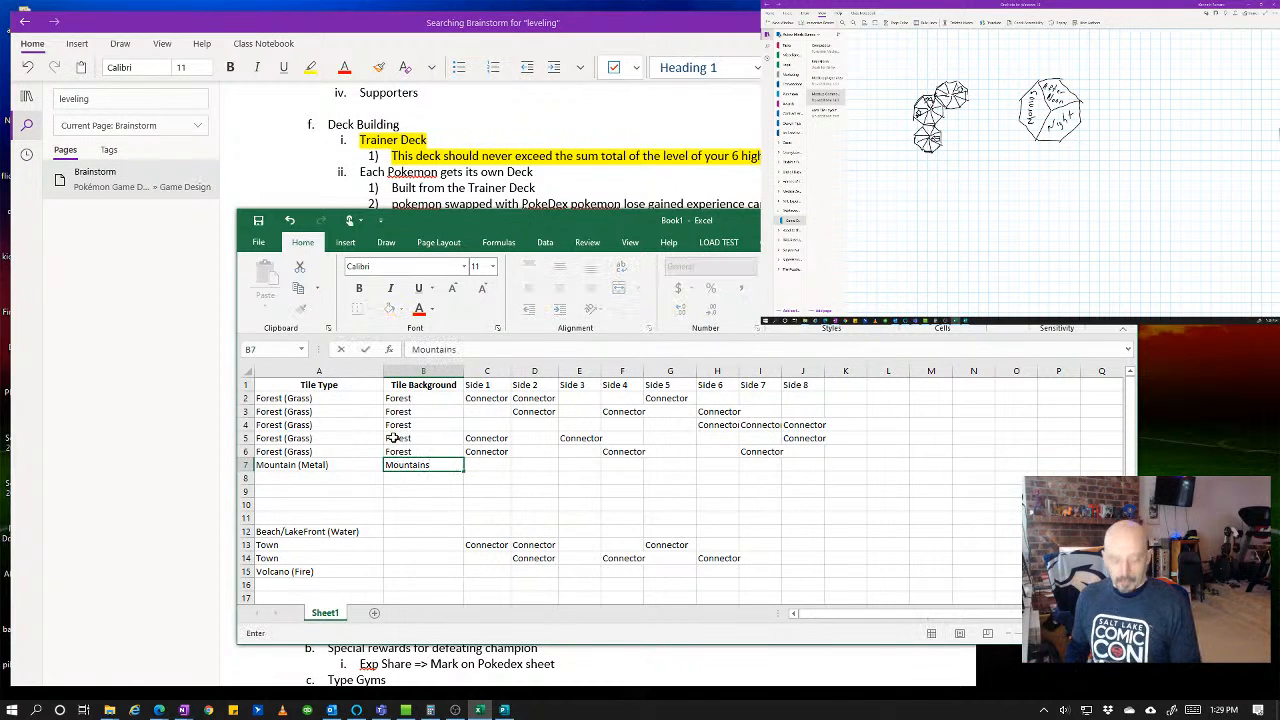
pyautogui.hotkey('shift', 'Down')
pyautogui.hotkey('shift', 'Down')
pyautogui.hotkey('shift', 'Down')
pyautogui.hotkey('shift', 'Down')
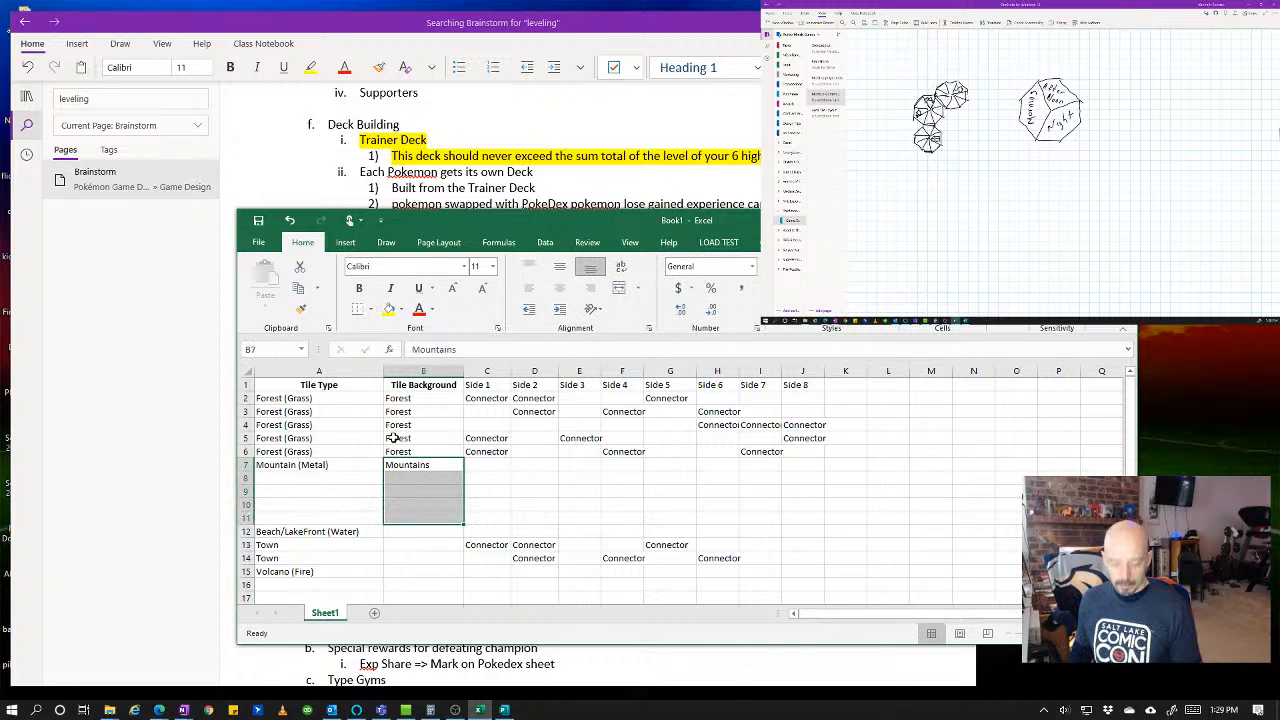
pyautogui.hotkey('ctrl', 'd')
pyautogui.press('Up')
pyautogui.press('Down')
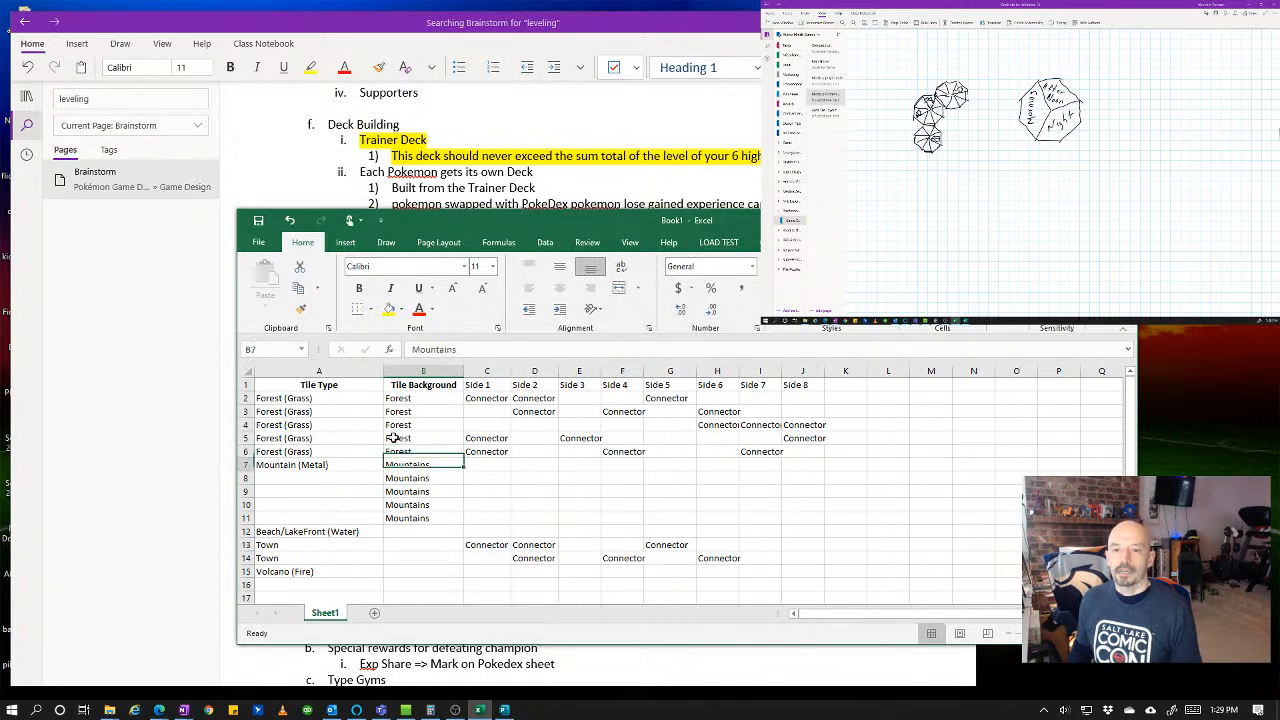
# - Copy the Side 1 to Side 8 connector pattern of the five Forest rows into the Mountains rows, 7 to 11
pyautogui.click(492, 398)
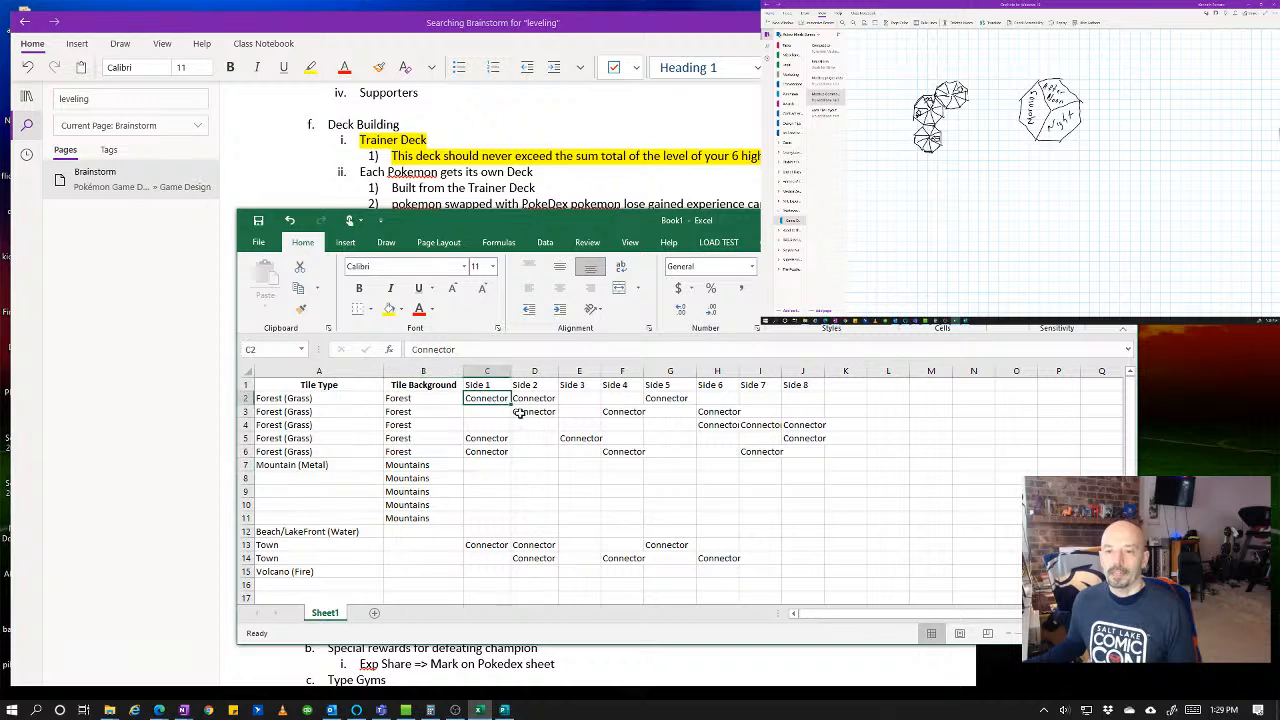
pyautogui.moveTo(519, 412); pyautogui.dragTo(813, 453)
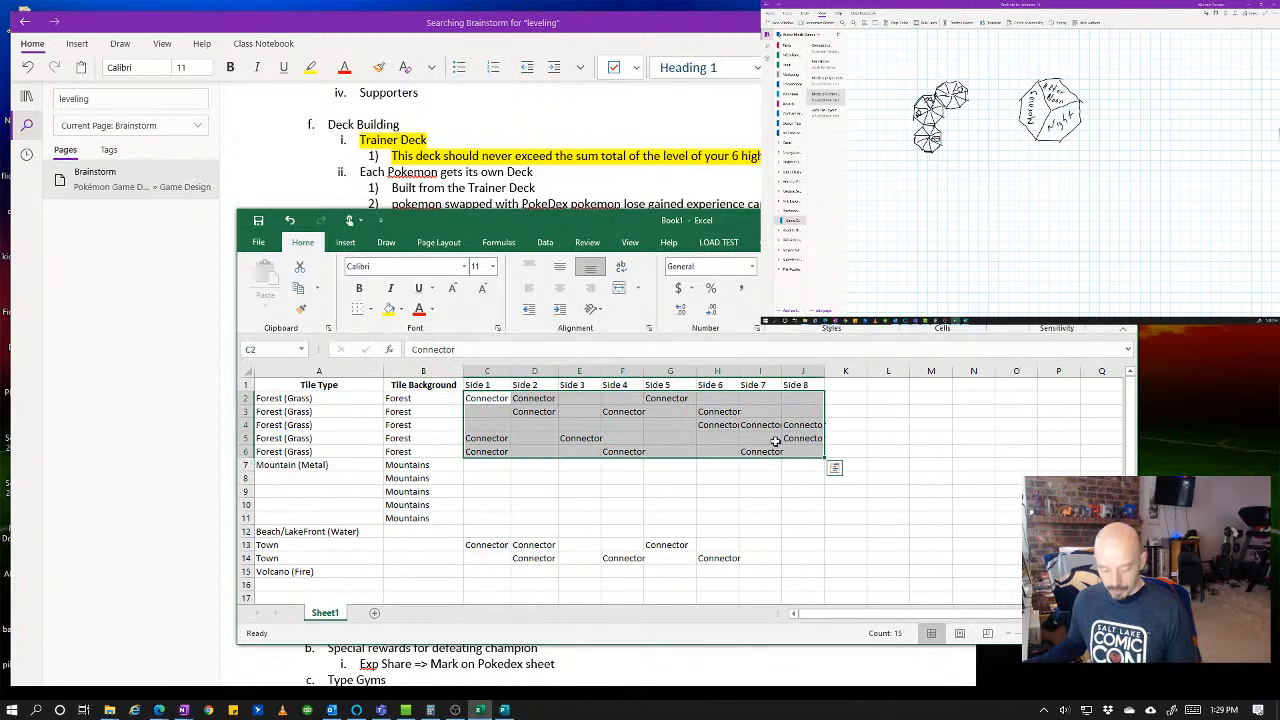
pyautogui.hotkey('ctrl', 'c')
pyautogui.click(499, 463)
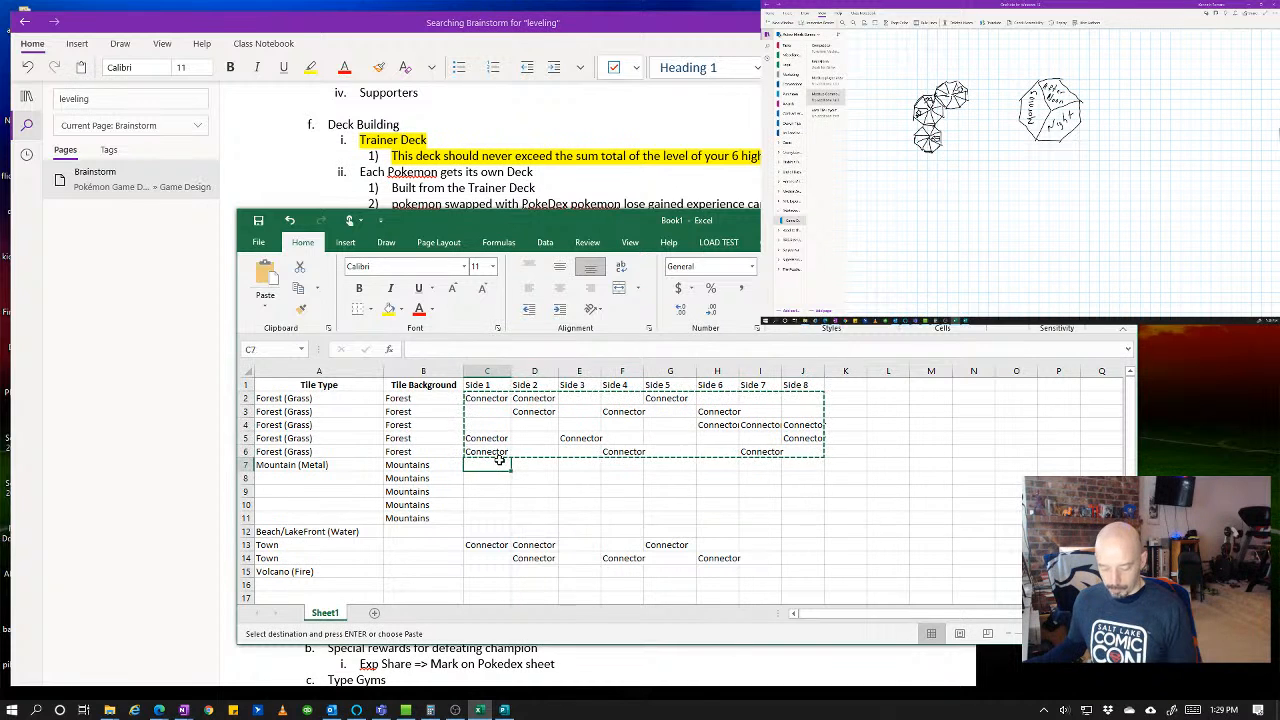
pyautogui.hotkey('ctrl', 'v')
pyautogui.click(870, 465)
pyautogui.scroll(-3, 990, 415)
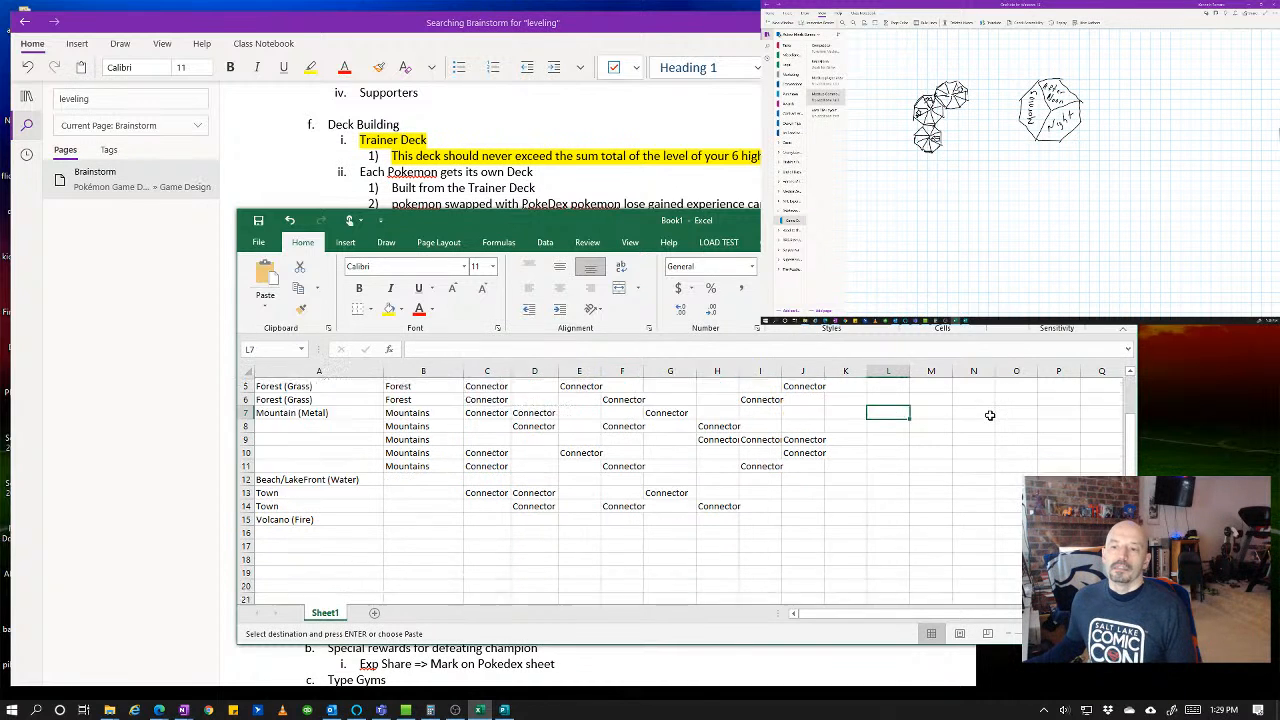
pyautogui.scroll(2, 990, 415)
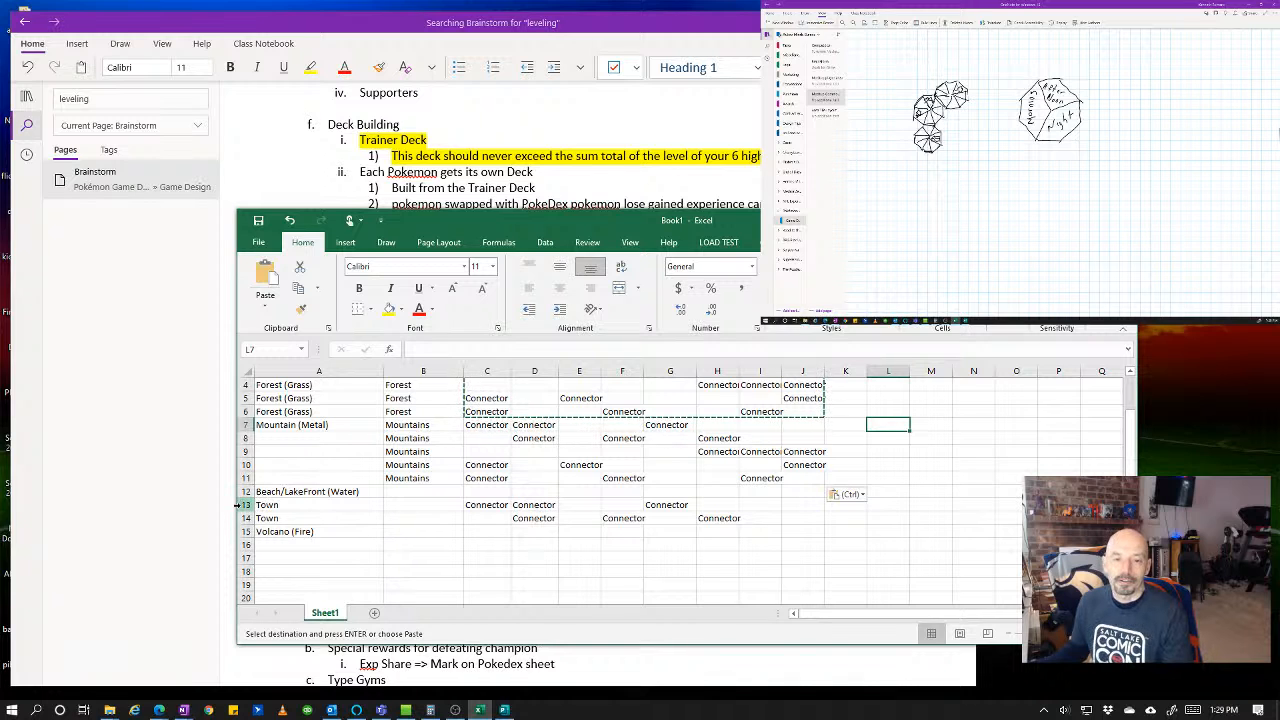
# - Insert four blank rows between the Beach/LakeFront (Water) row and the first Town row
pyautogui.moveTo(244, 505); pyautogui.dragTo(244, 544)
pyautogui.rightClick(244, 544)
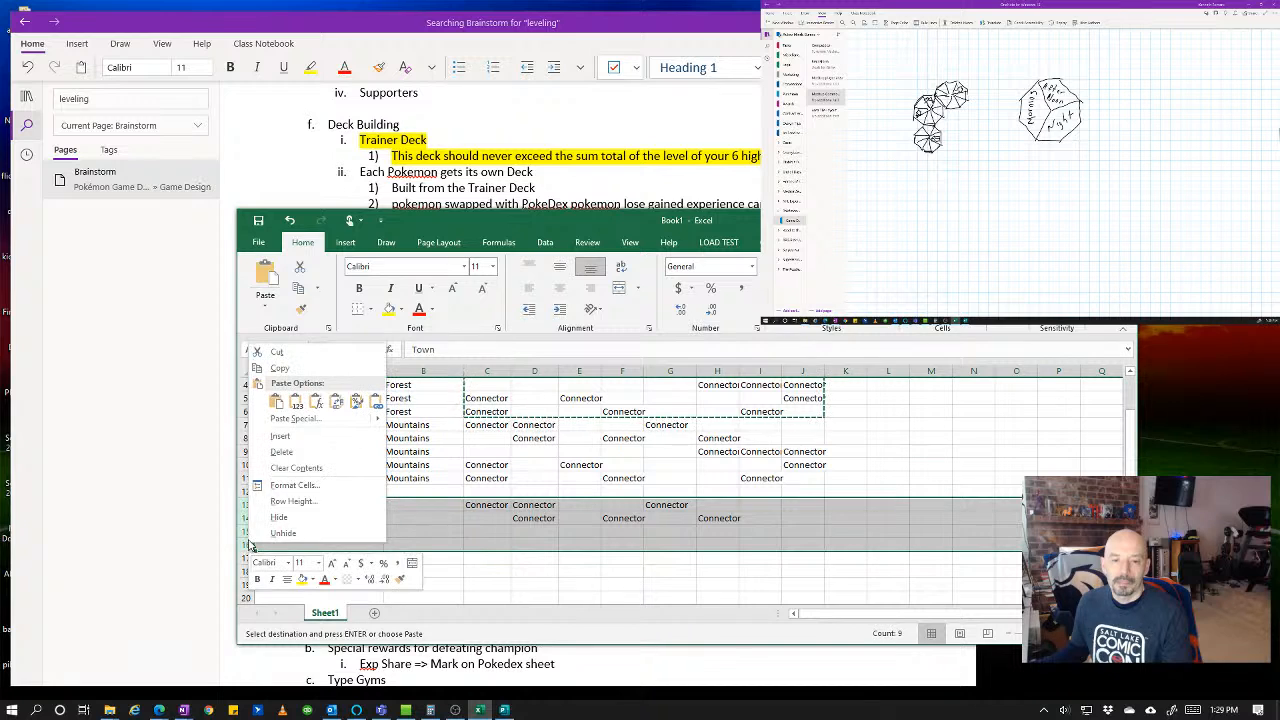
pyautogui.click(314, 437)
pyautogui.click(443, 516)
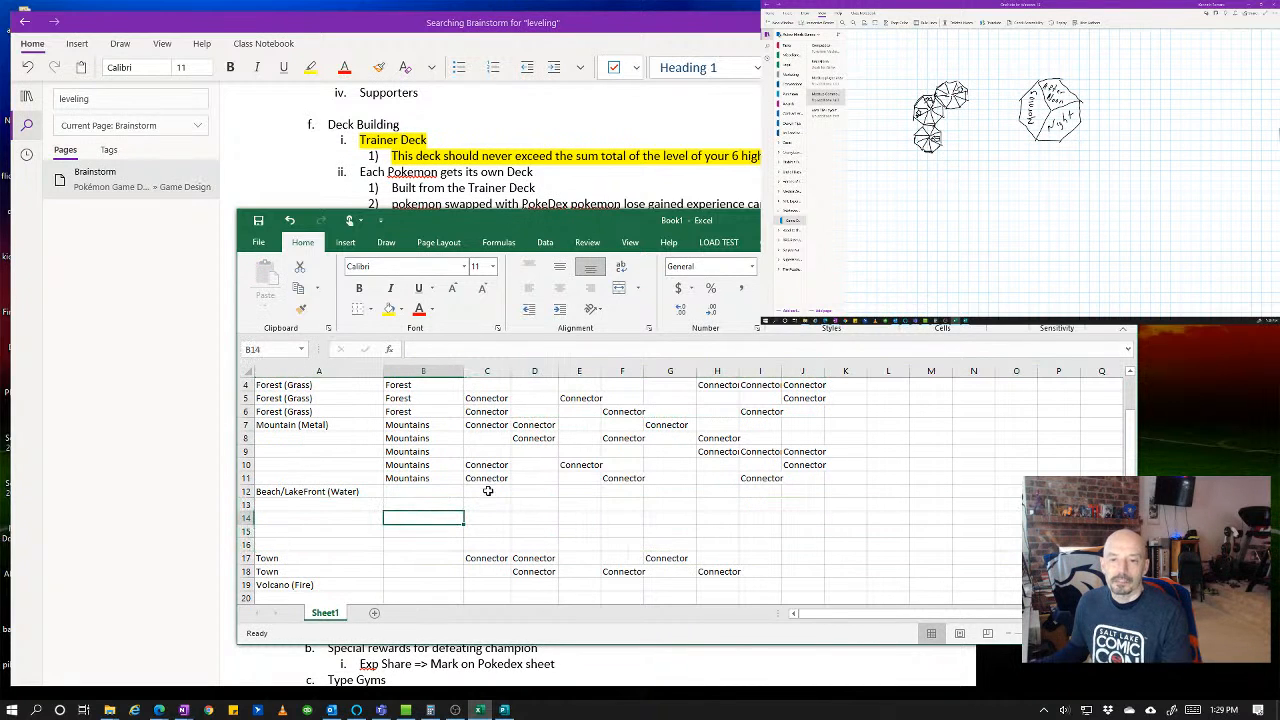
# - Copy the Side 1 to Side 8 connector pattern of the five Mountains rows into rows 12 to 16, starting at Beach/LakeFront (Water)
pyautogui.moveTo(493, 425); pyautogui.dragTo(808, 483)
pyautogui.hotkey('ctrl', 'c')
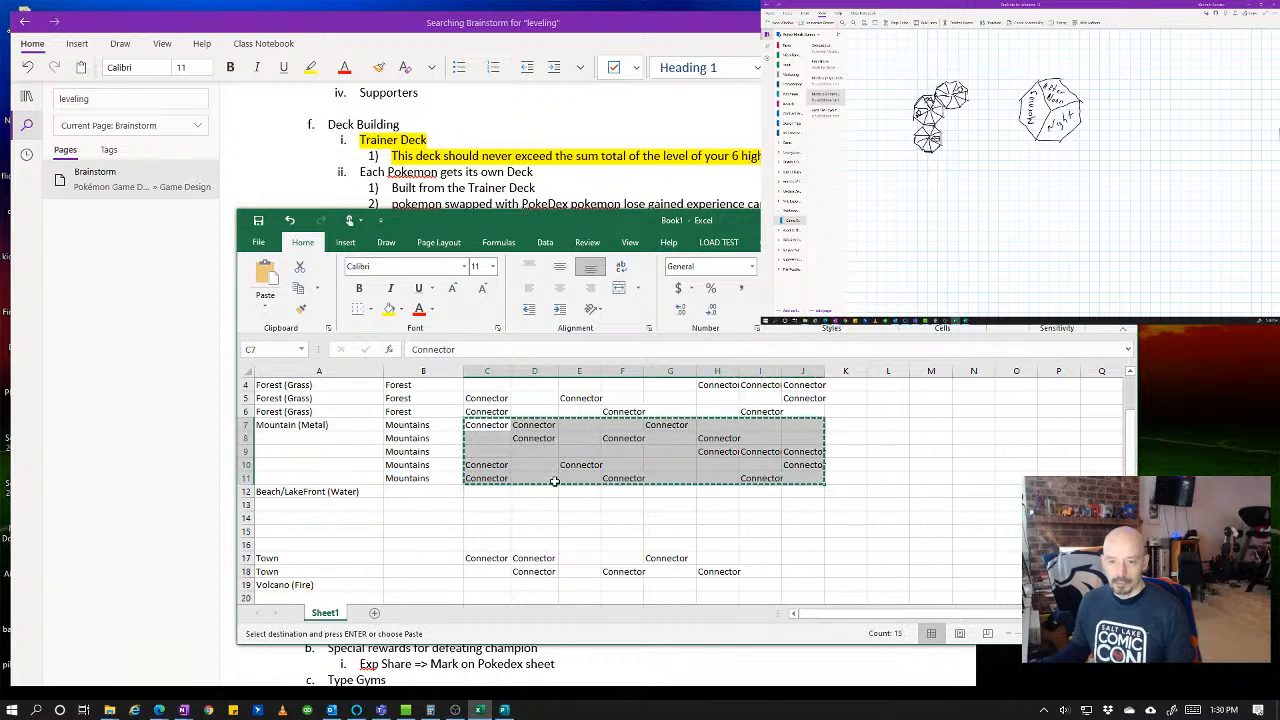
pyautogui.click(500, 491)
pyautogui.hotkey('ctrl', 'v')
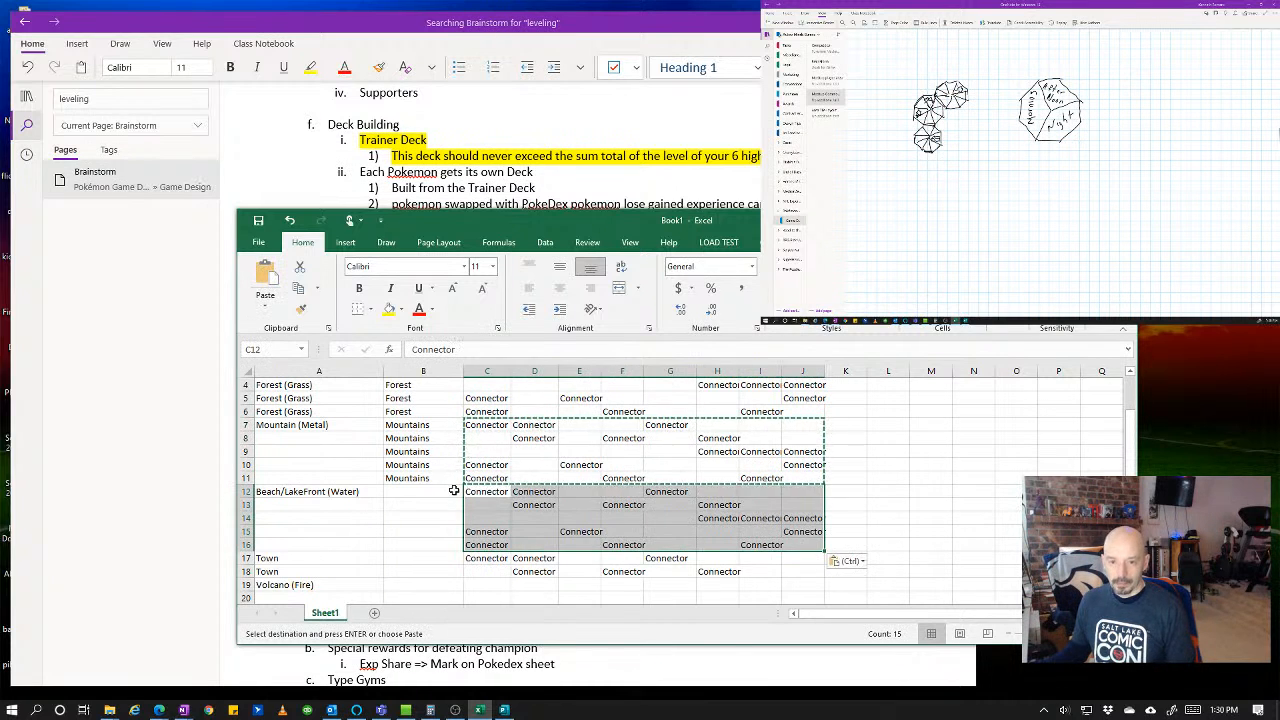
# - Enter Beach/Water as the tile background in B12 and fill it down through B16
pyautogui.click(430, 487)
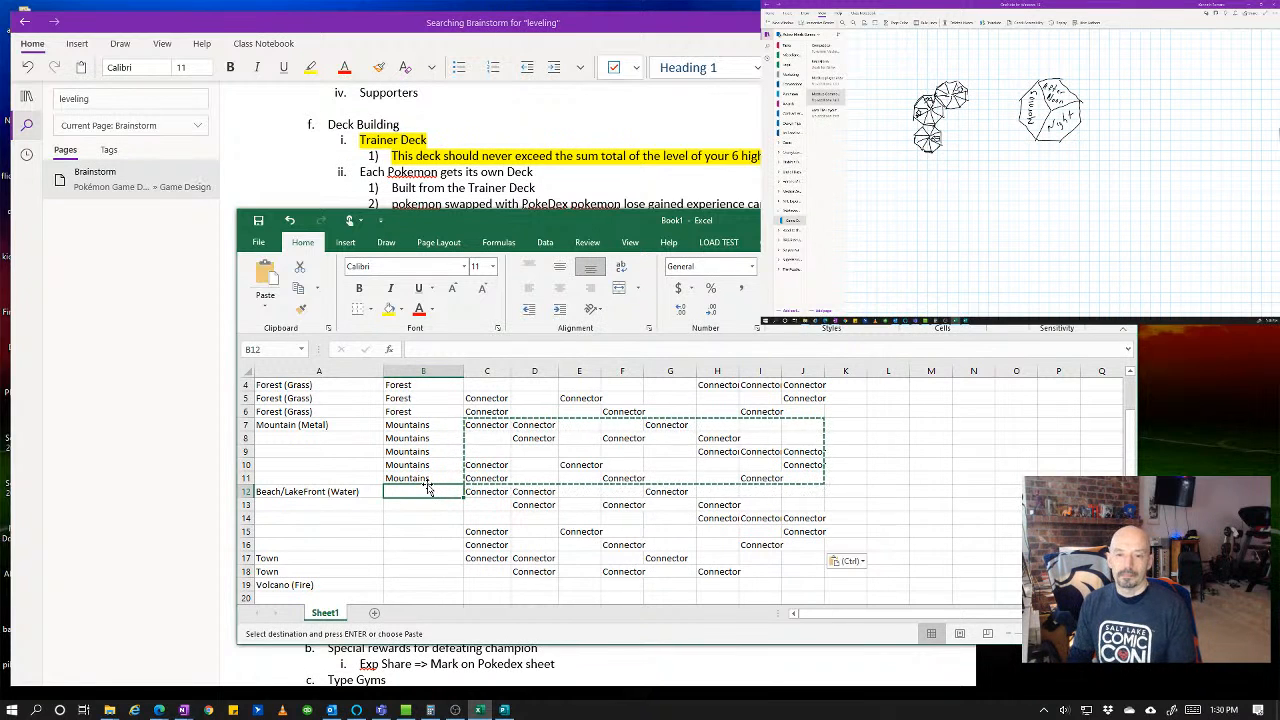
pyautogui.write('Beac')
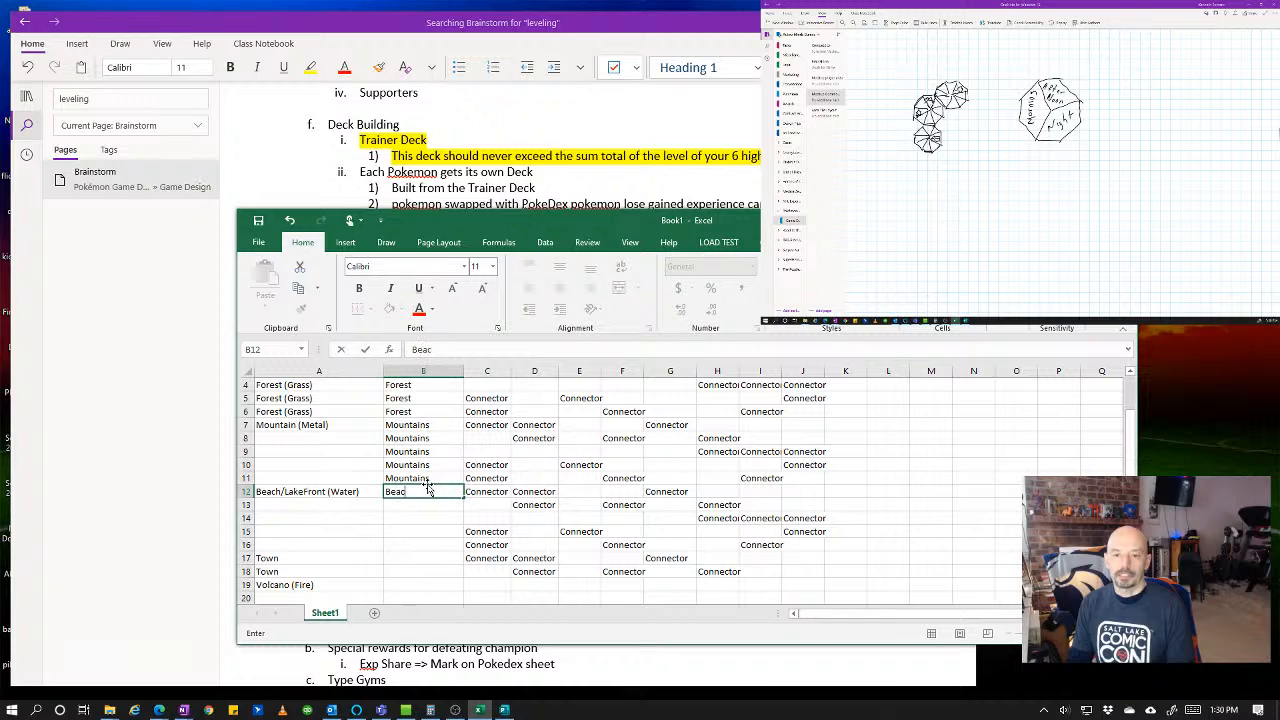
pyautogui.write('h/Water')
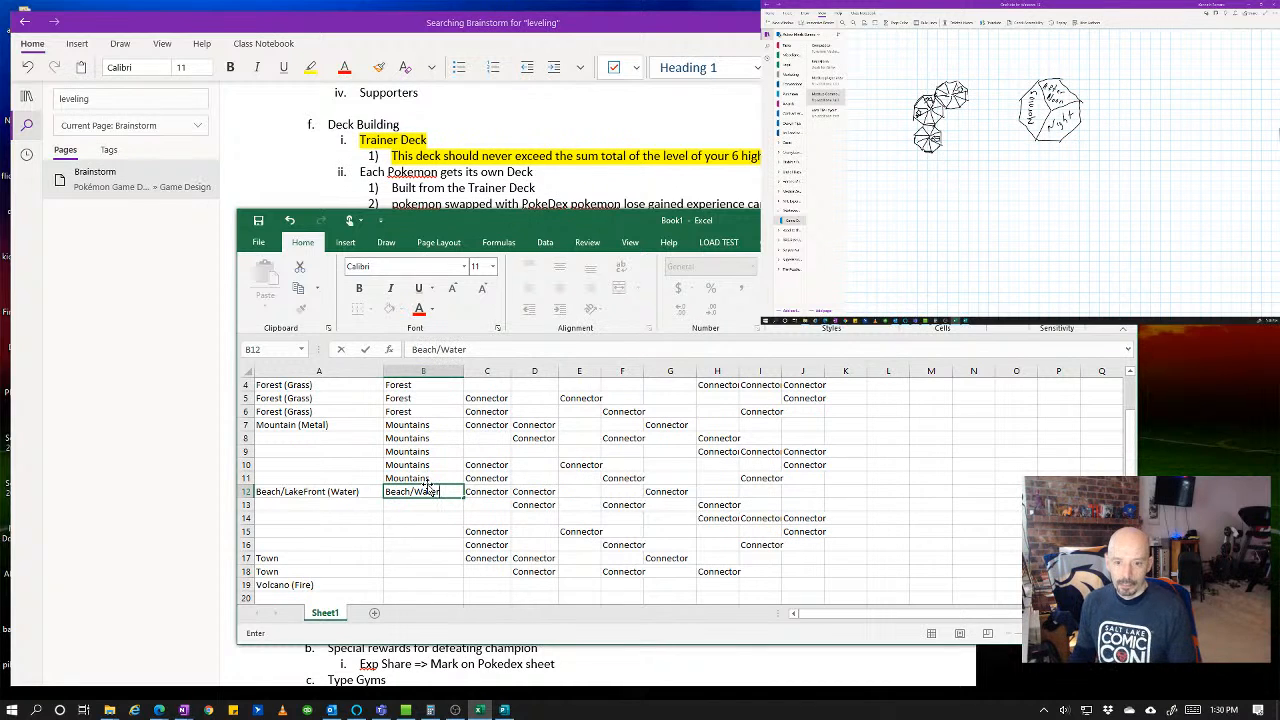
pyautogui.click(426, 488)
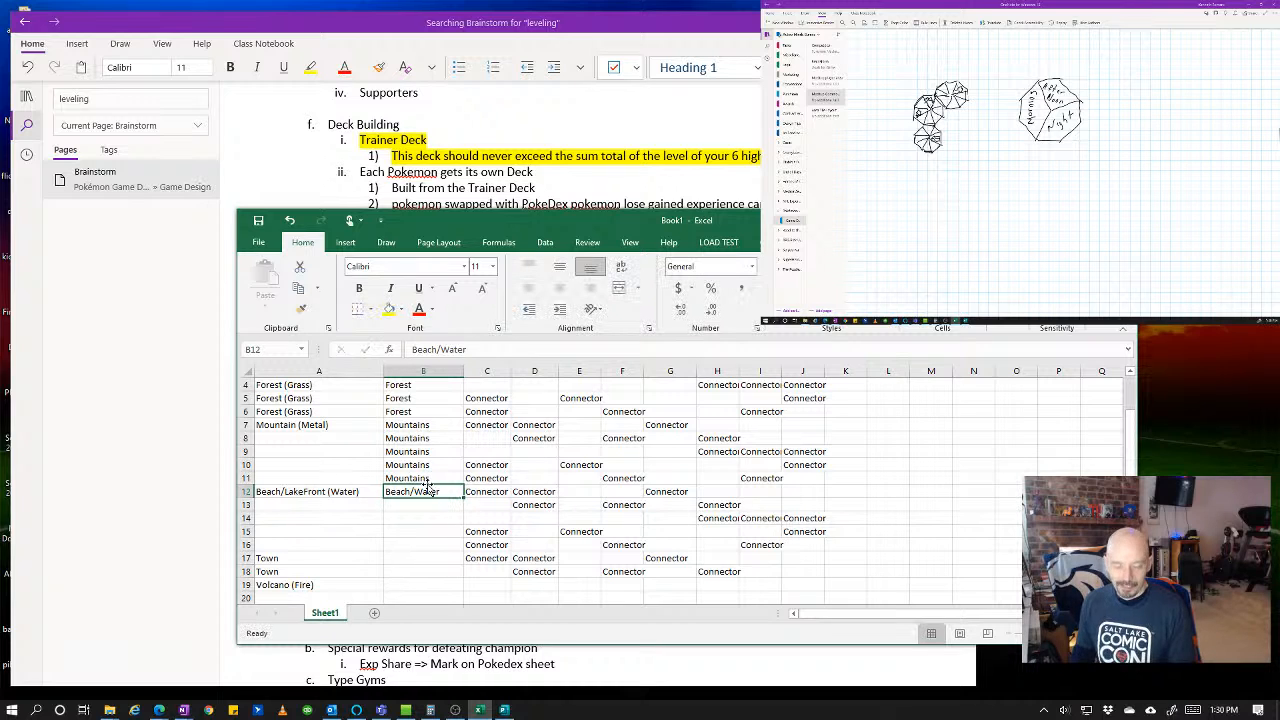
pyautogui.hotkey('shift', 'Down')
pyautogui.hotkey('shift', 'Down')
pyautogui.hotkey('shift', 'Down')
pyautogui.hotkey('shift', 'Down')
pyautogui.hotkey('ctrl', 'd')
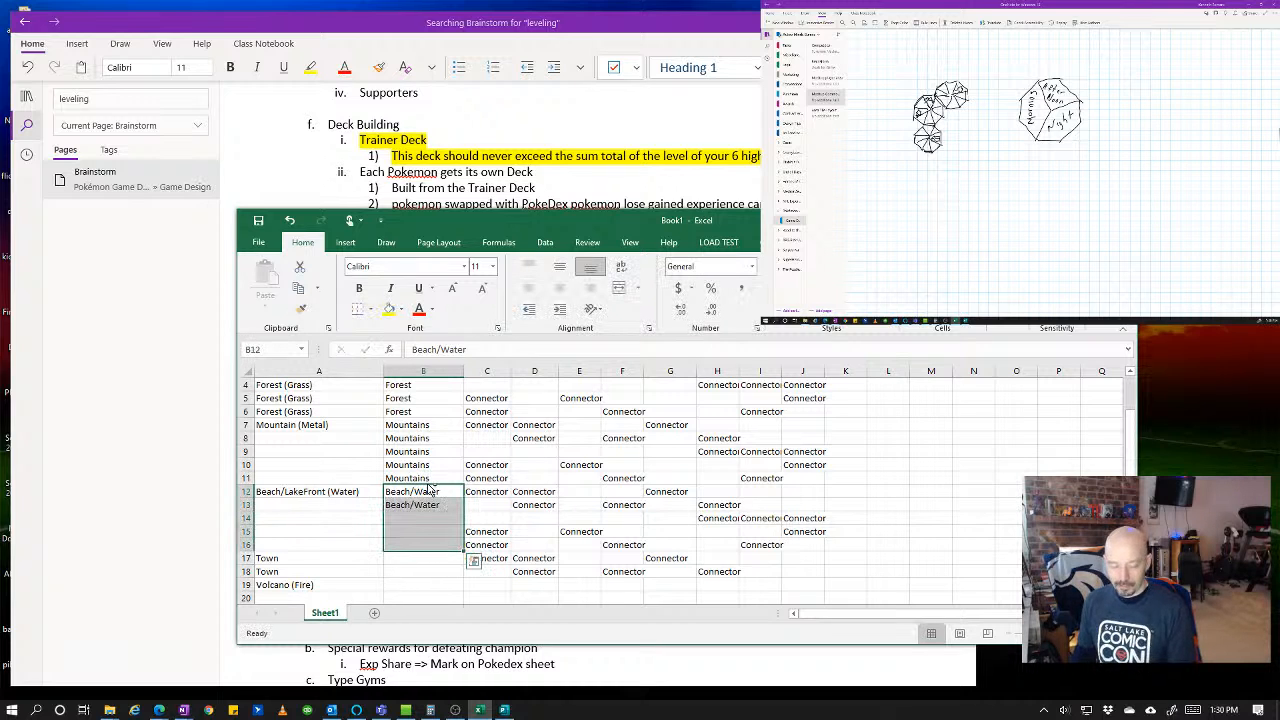
# - Enter Sidwalks as the tile background of the first Town row, B17, and fill it down to B18
pyautogui.press('Down')
pyautogui.press('Down')
pyautogui.press('Down')
pyautogui.press('Down')
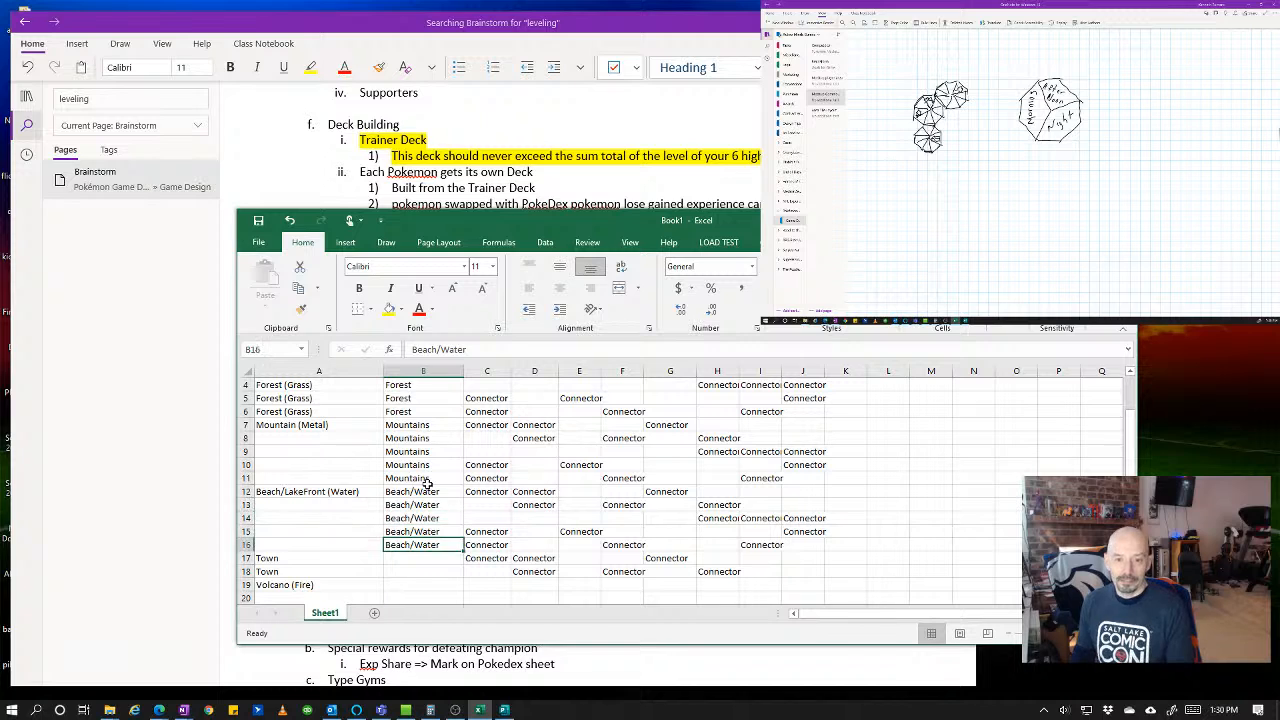
pyautogui.press('Down')
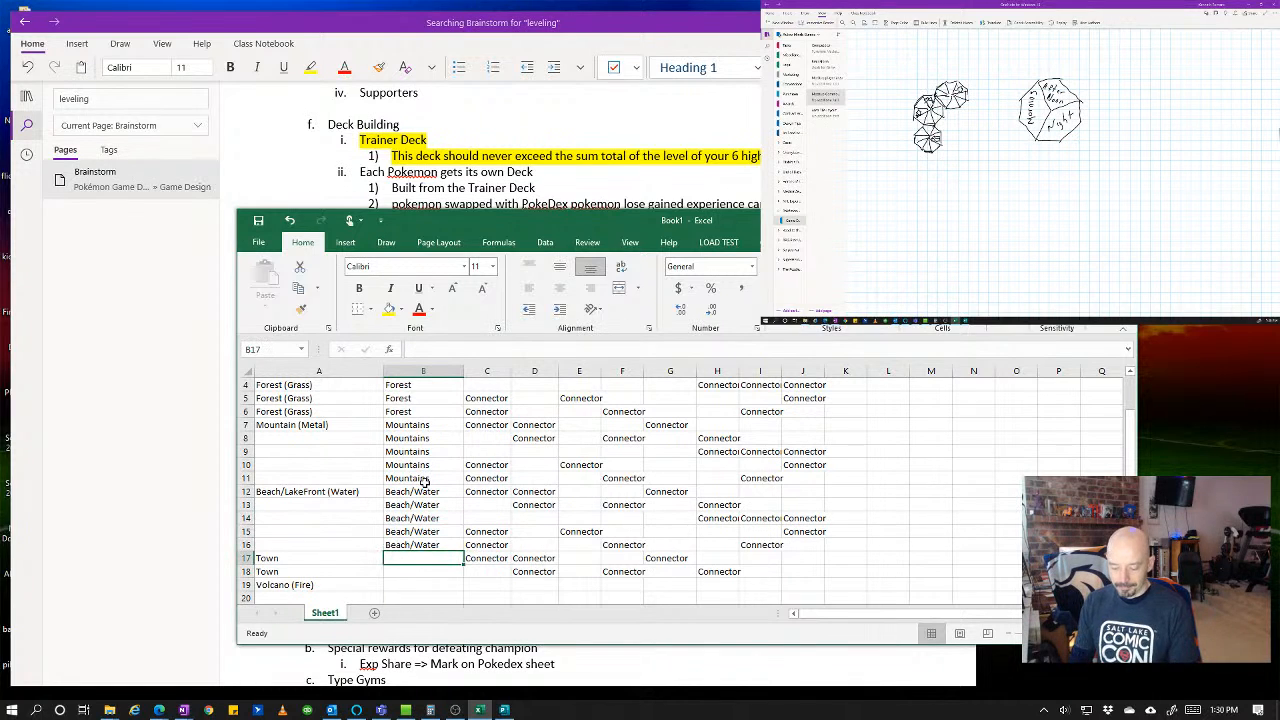
pyautogui.write('Sidwalks')
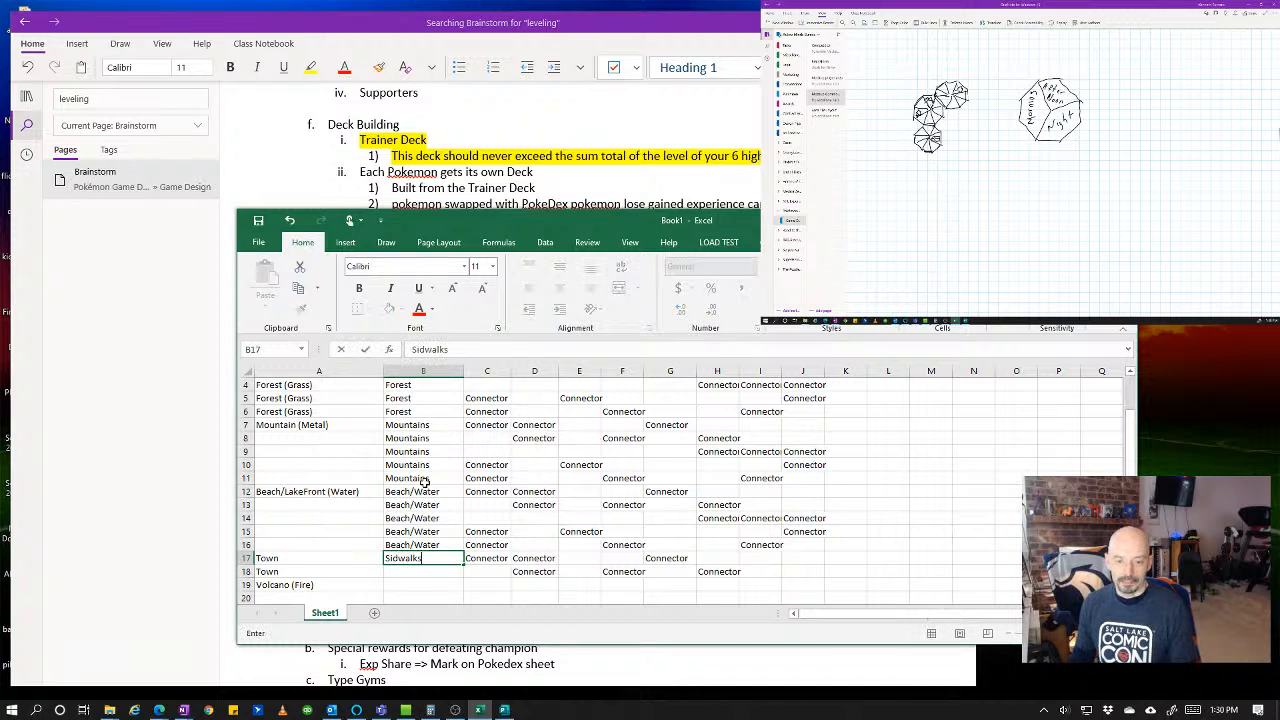
pyautogui.hotkey('ctrl', 'Return')
pyautogui.hotkey('shift', 'Down')
pyautogui.hotkey('ctrl', 'd')
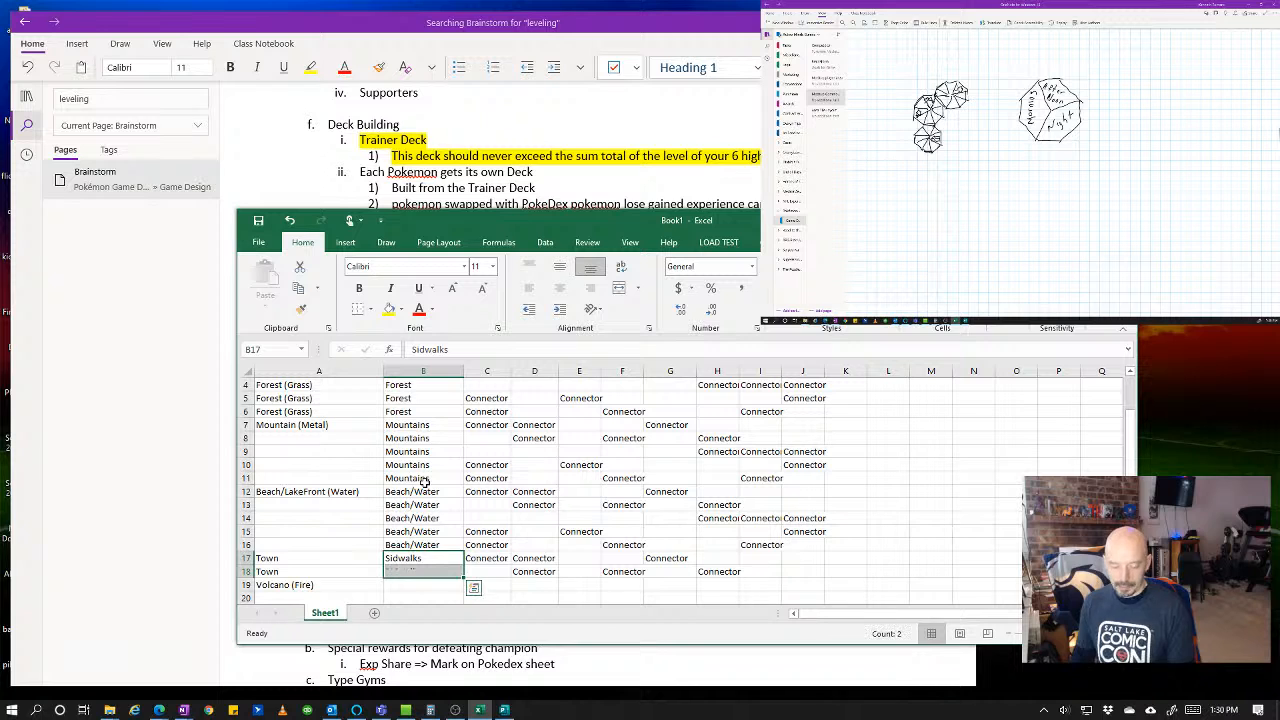
pyautogui.click(616, 490)
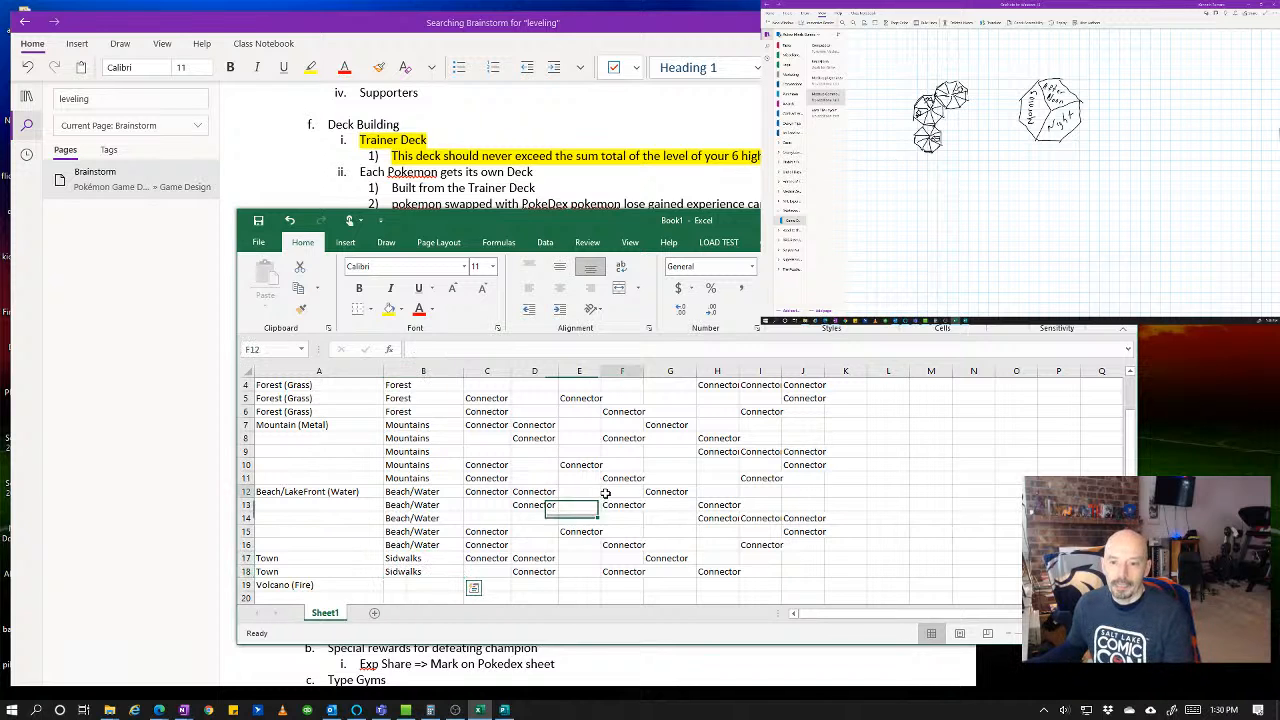
# - Enter Volcano as the tile background in B19, beside Volcano (Fire), and fill it down through B23
pyautogui.scroll(-2, 618, 486)
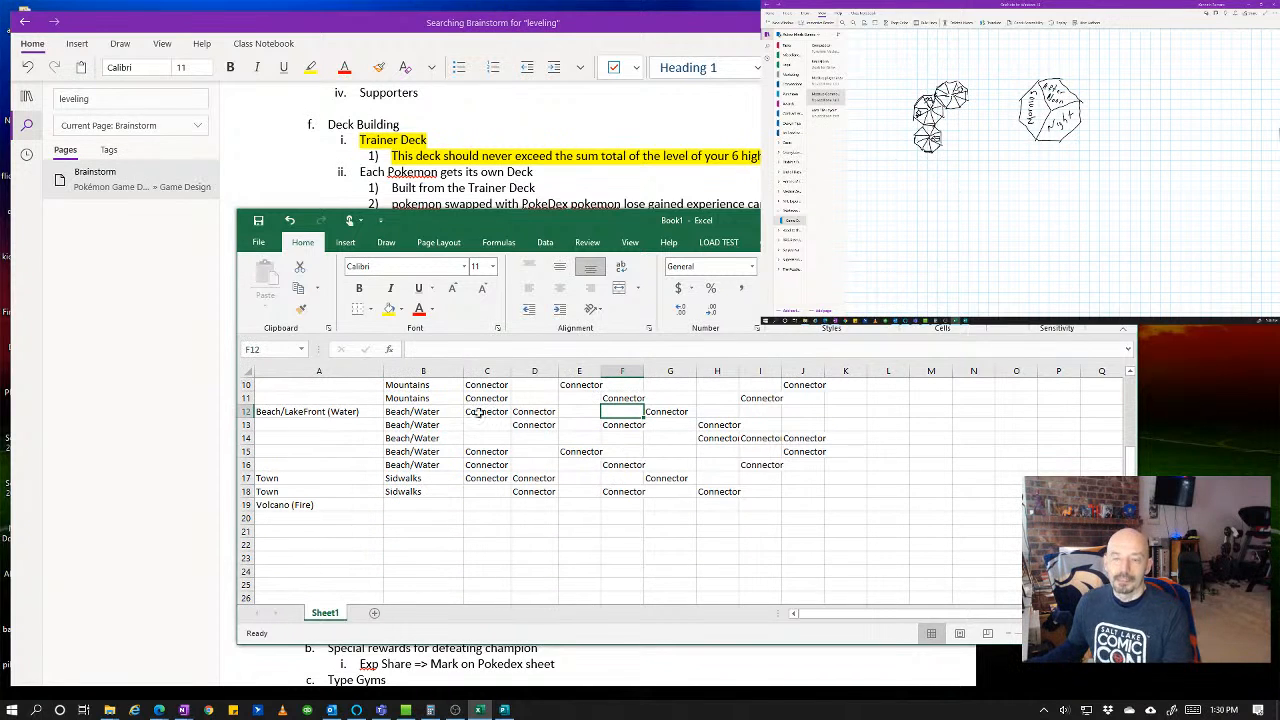
pyautogui.click(401, 505)
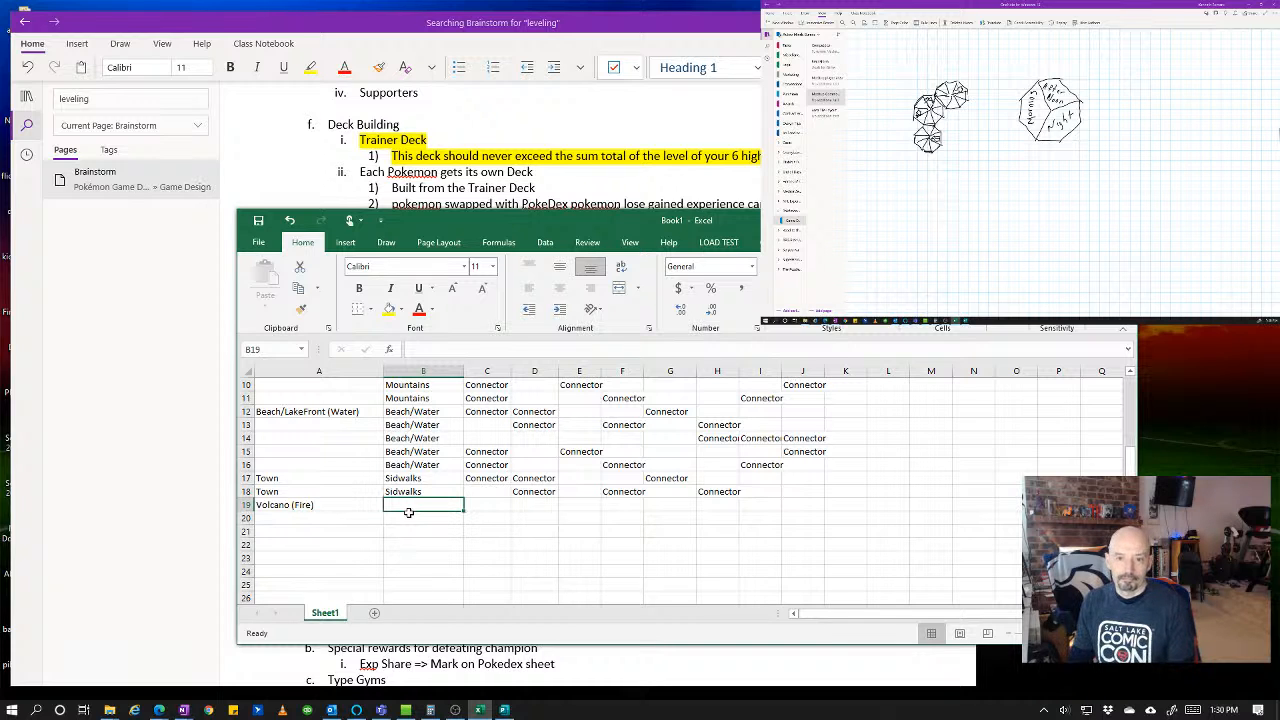
pyautogui.scroll(2, 481, 491)
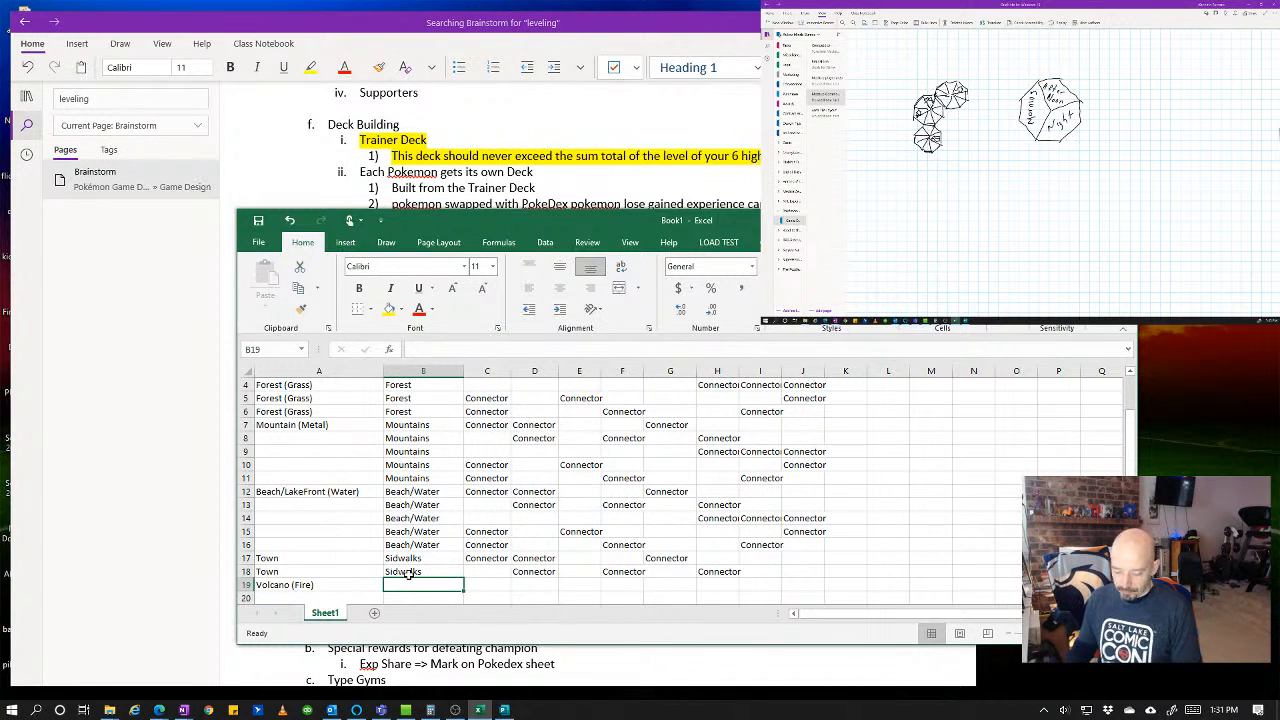
pyautogui.write('Volcano')
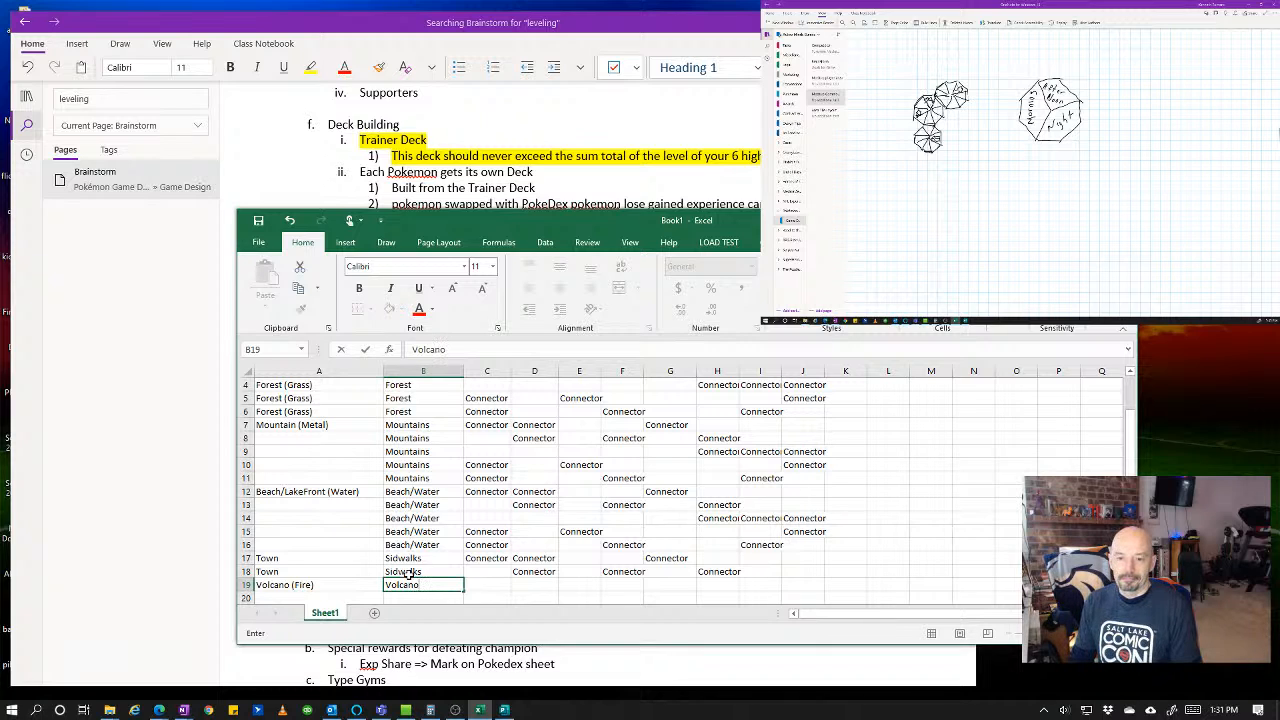
pyautogui.click(839, 484)
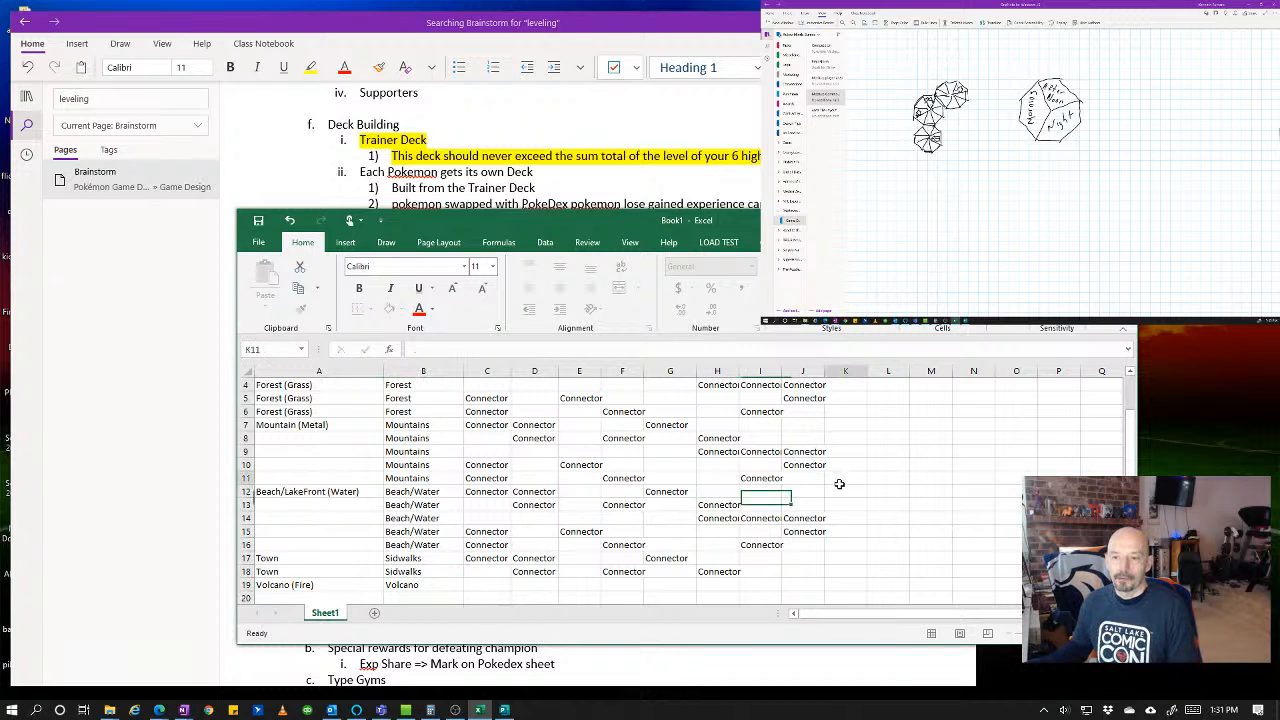
pyautogui.scroll(-2, 810, 490)
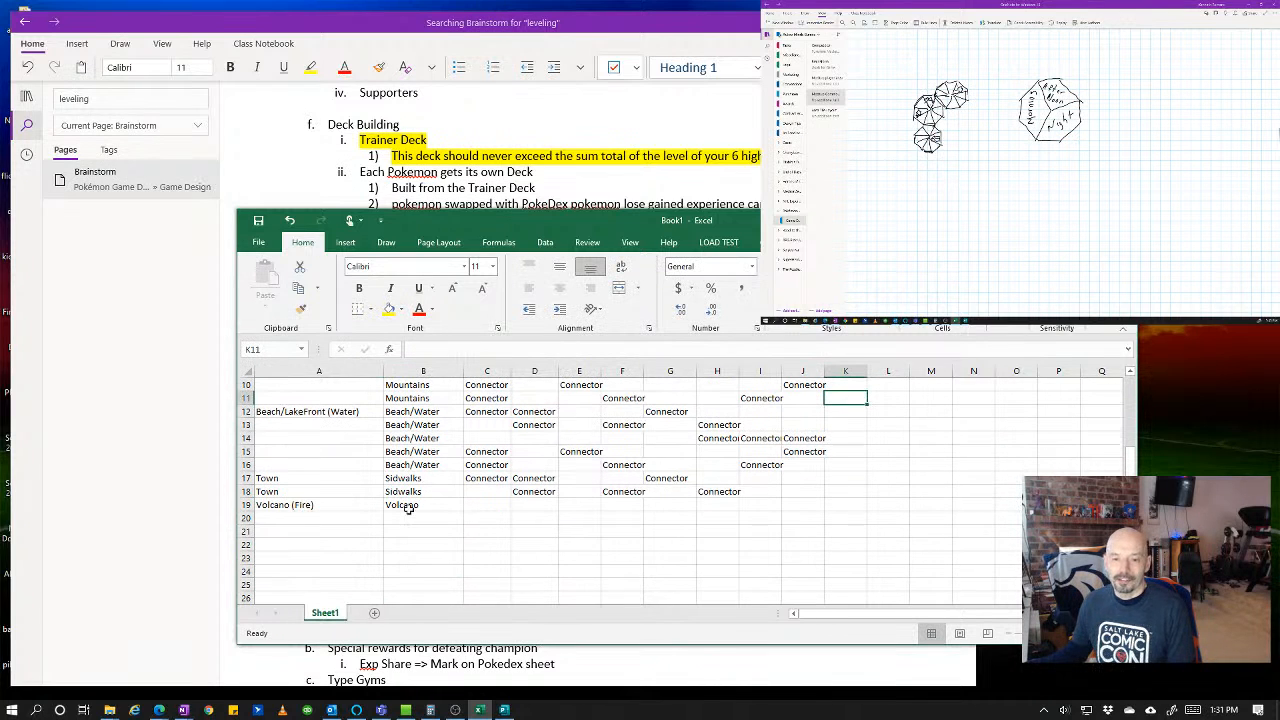
pyautogui.moveTo(408, 508); pyautogui.dragTo(418, 551)
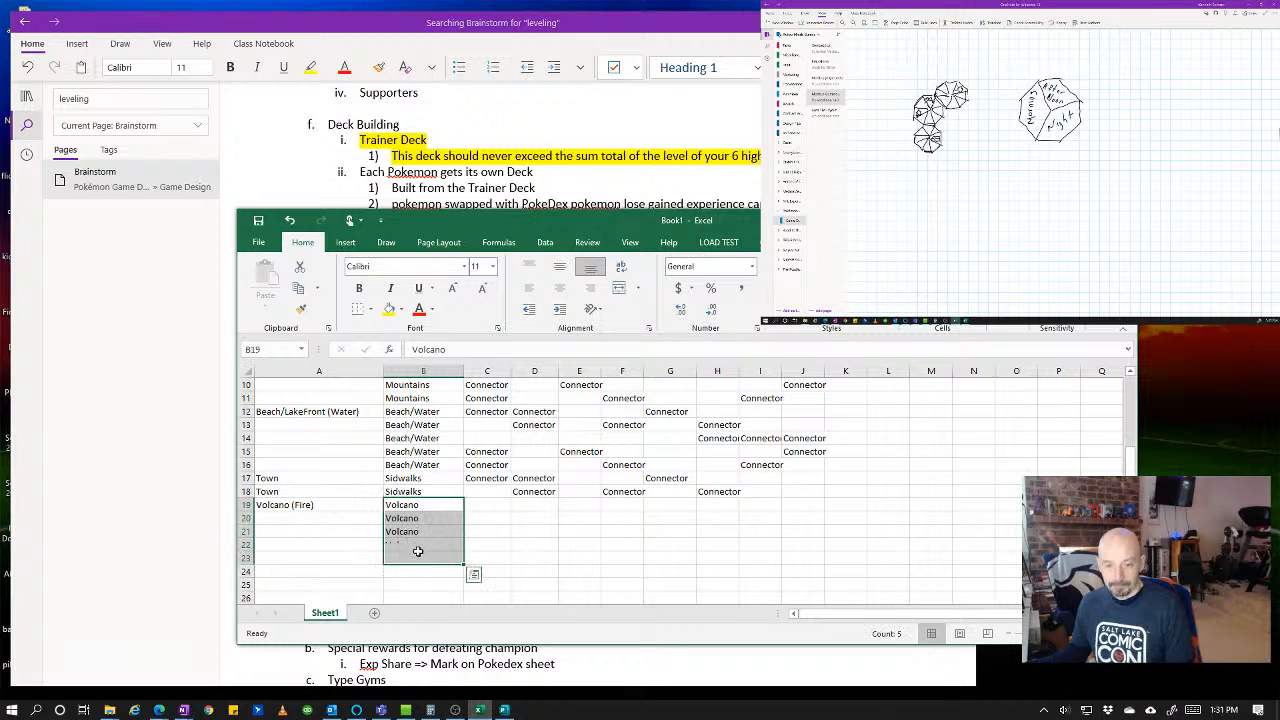
# - Copy the Beach/Water connector layout for Sides 1 to 8 (C12:J16) into the Volcano rows starting at C19
pyautogui.click(496, 503)
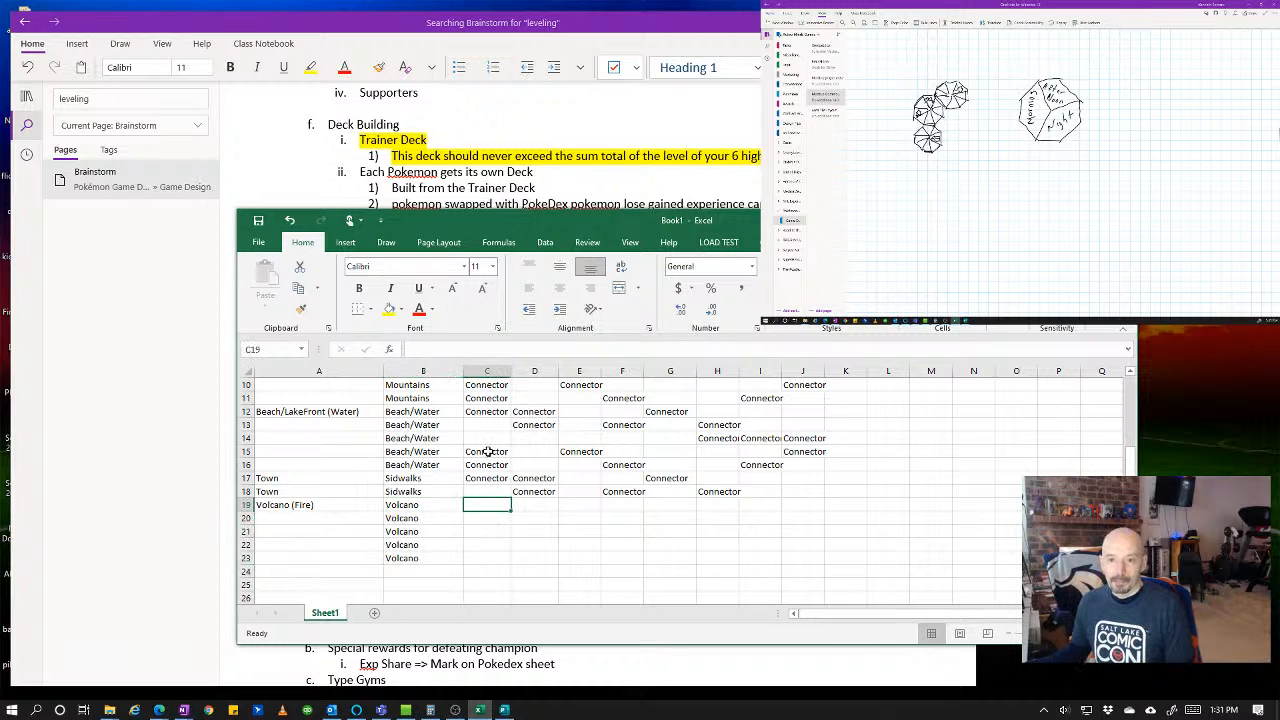
pyautogui.moveTo(483, 411); pyautogui.dragTo(787, 465)
pyautogui.hotkey('ctrl', 'c')
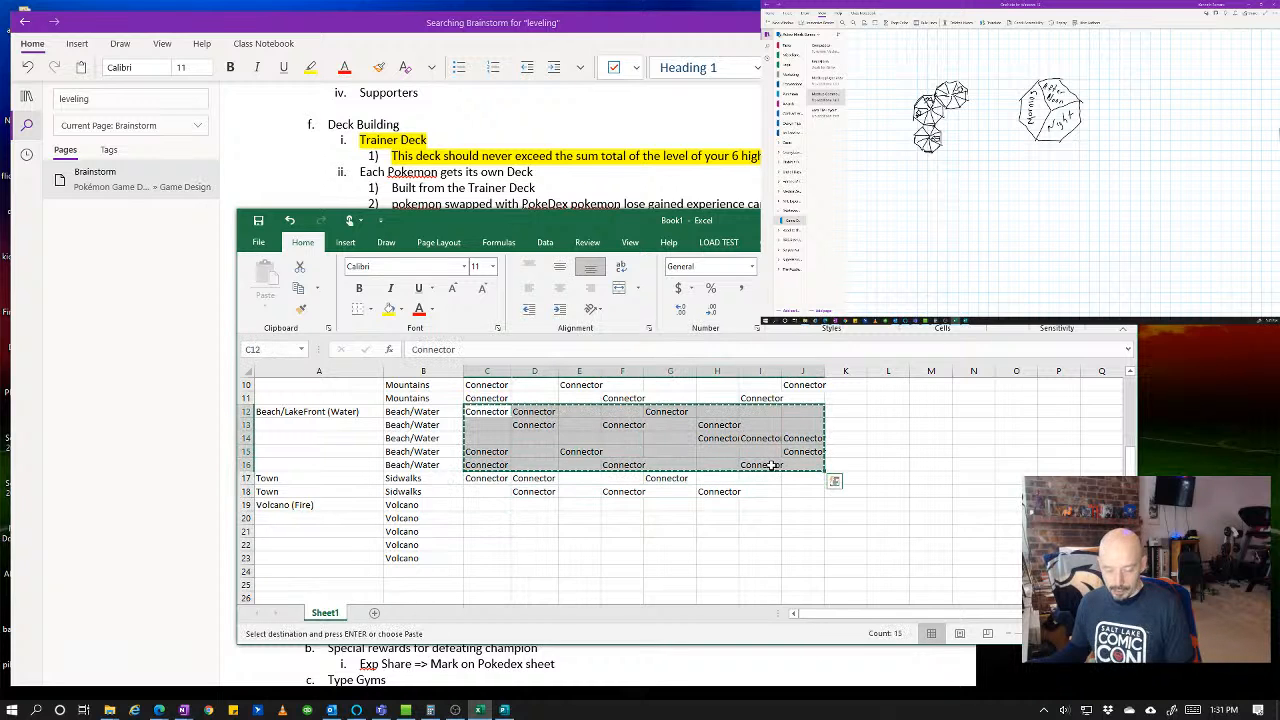
pyautogui.click(486, 505)
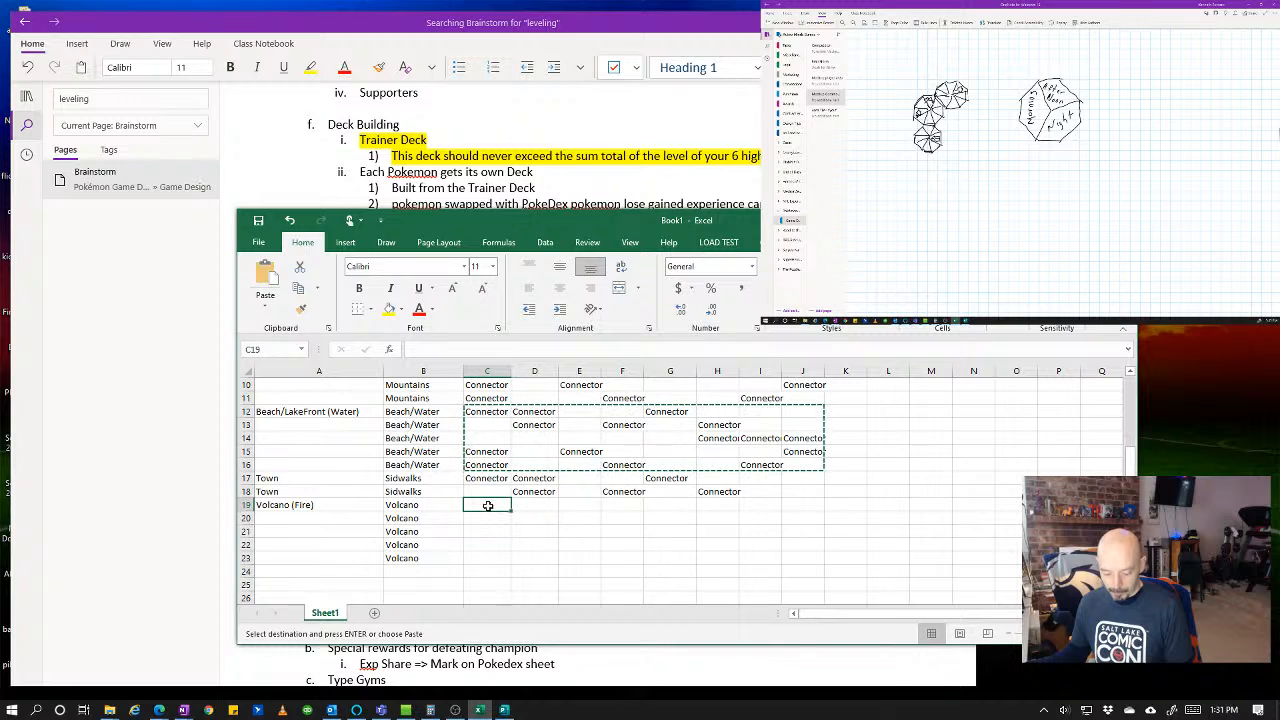
pyautogui.hotkey('ctrl', 'v')
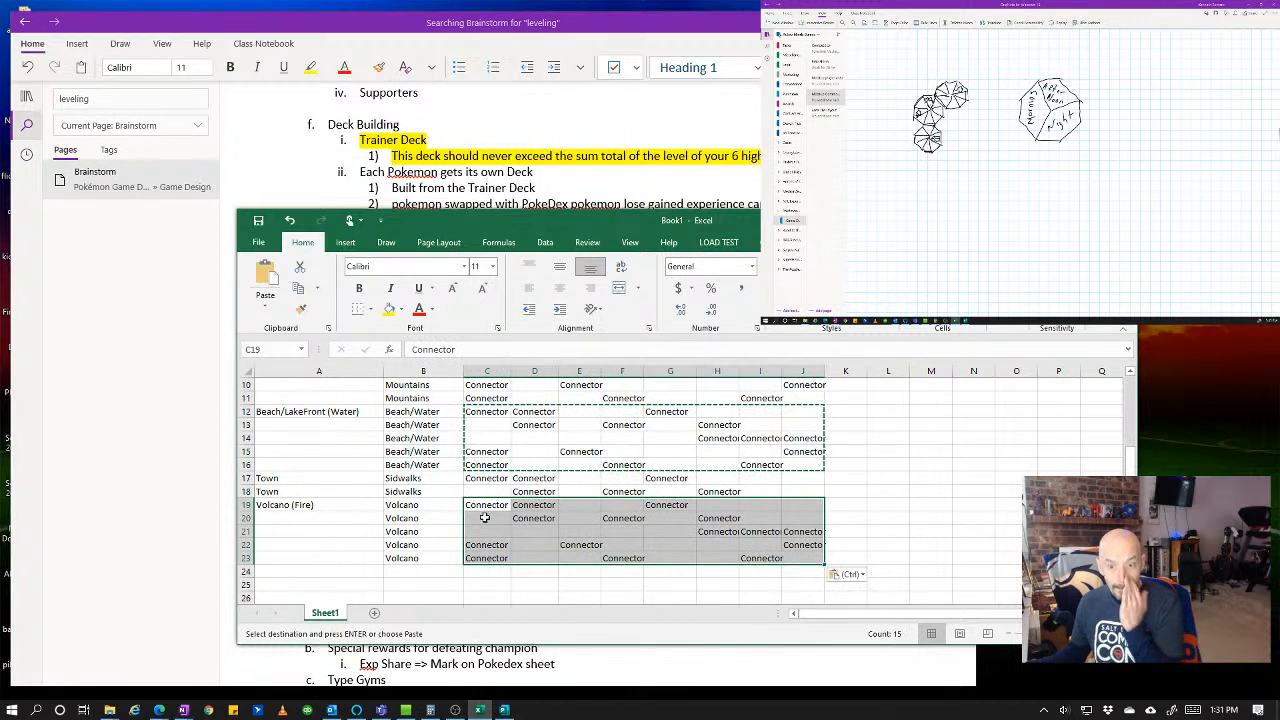
pyautogui.click(951, 504)
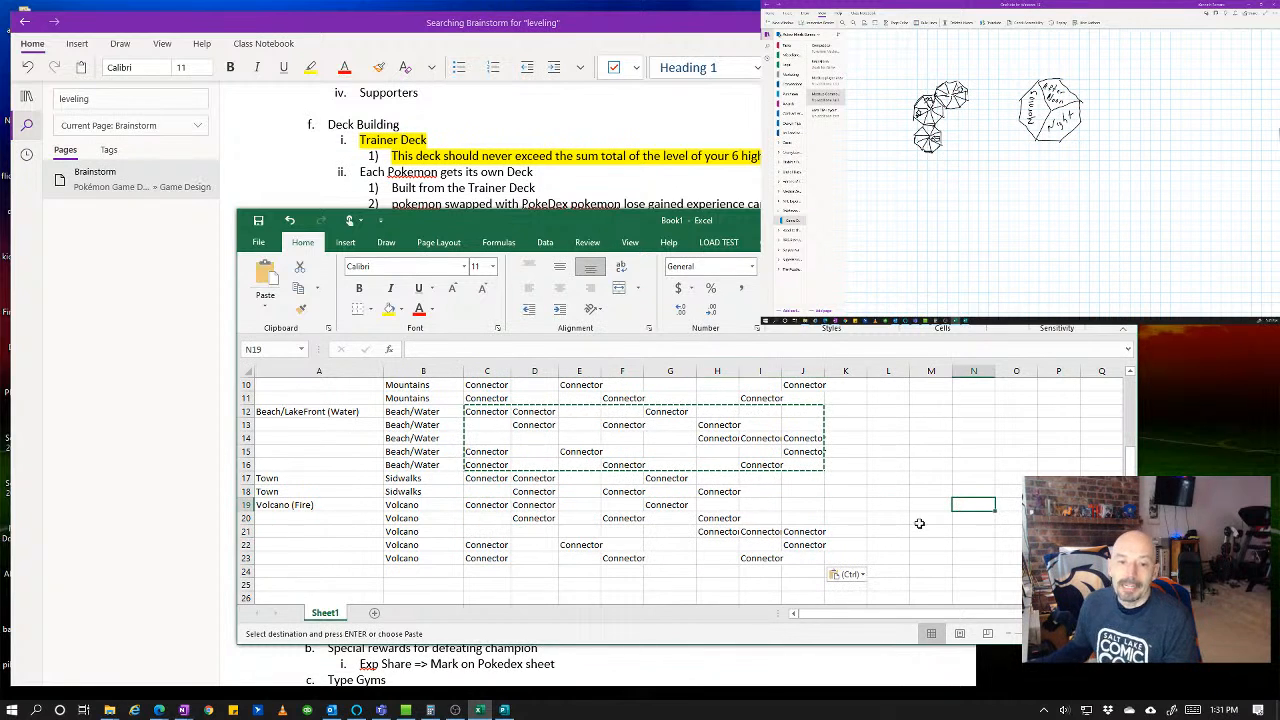
pyautogui.scroll(3, 931, 517)
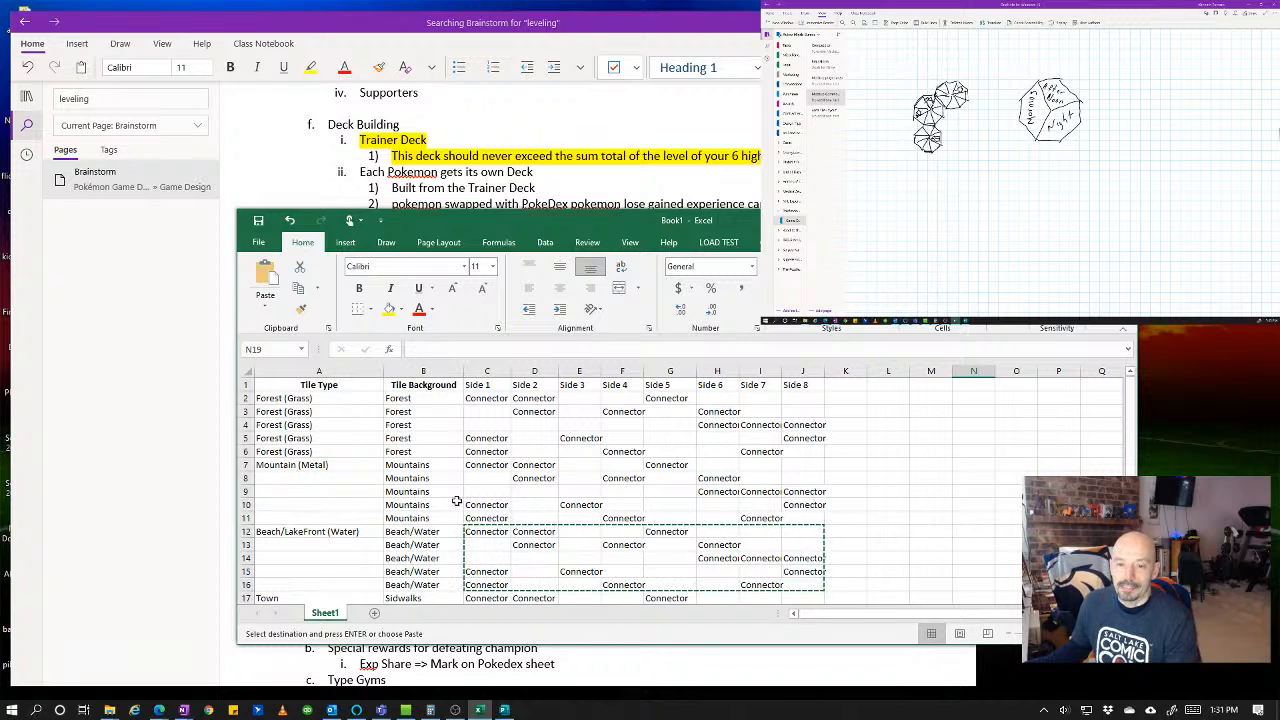
pyautogui.click(436, 464)
pyautogui.click(447, 443)
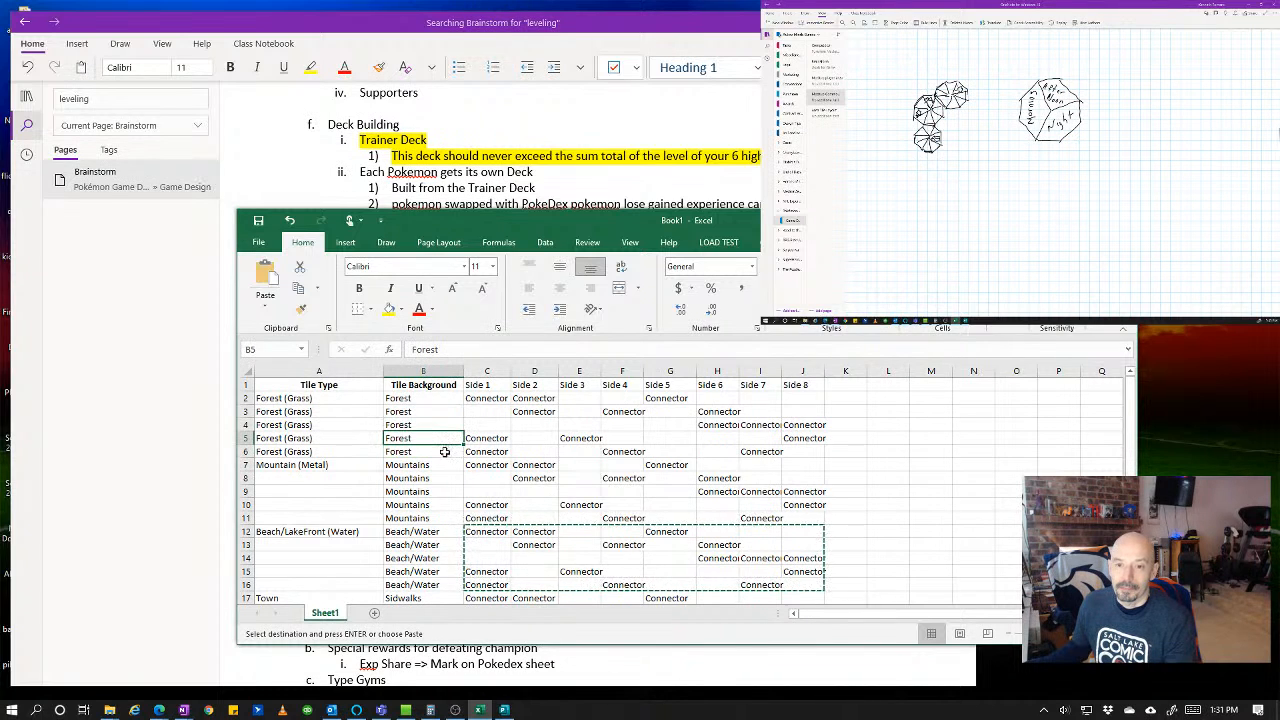
pyautogui.click(445, 452)
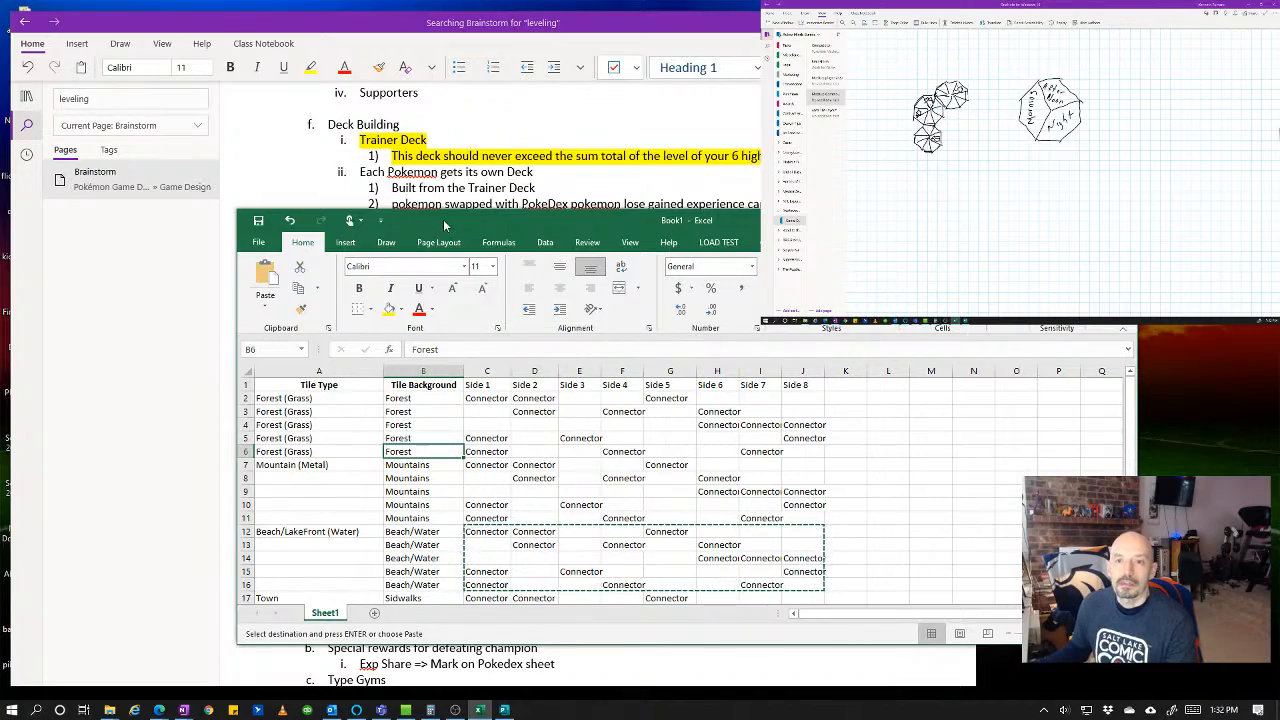
# - Switch to the OneNote Brainstorm page and add "Time of Day Tile (Morning, Afternoon, Night)" at the end of the Game Components list
pyautogui.moveTo(443, 219); pyautogui.dragTo(509, 259)
pyautogui.click(323, 295)
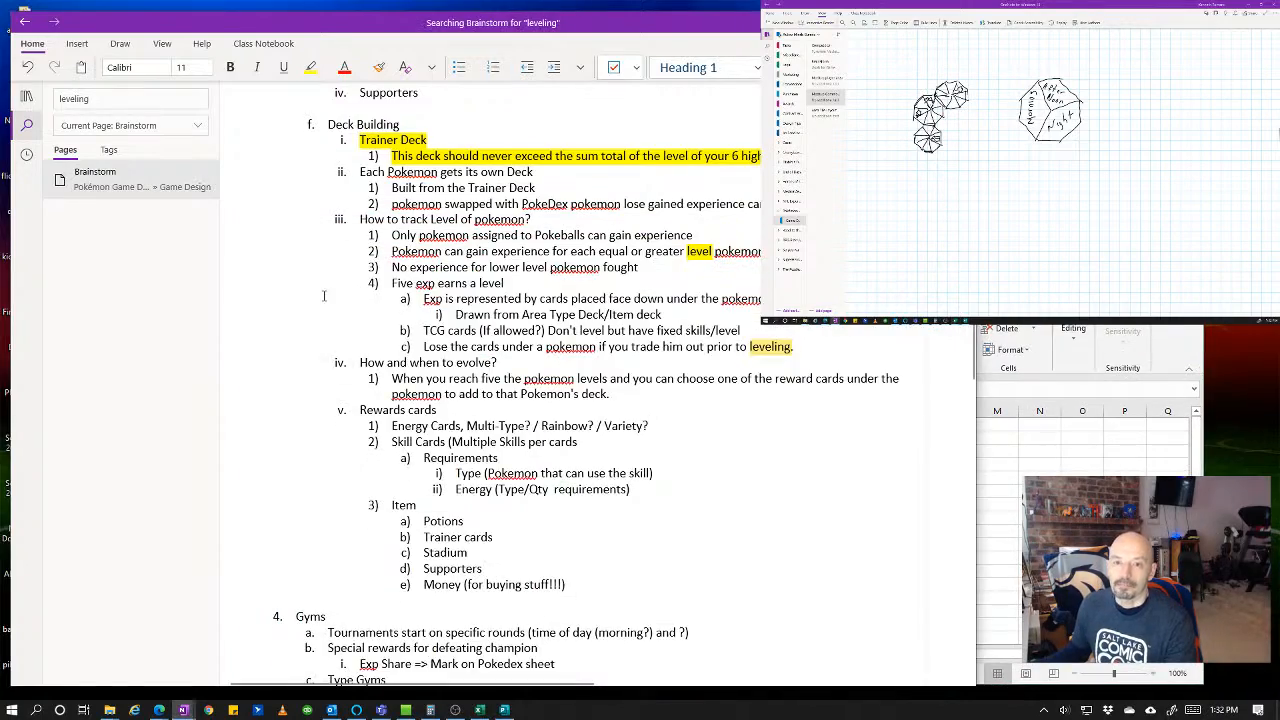
pyautogui.scroll(15, 323, 295)
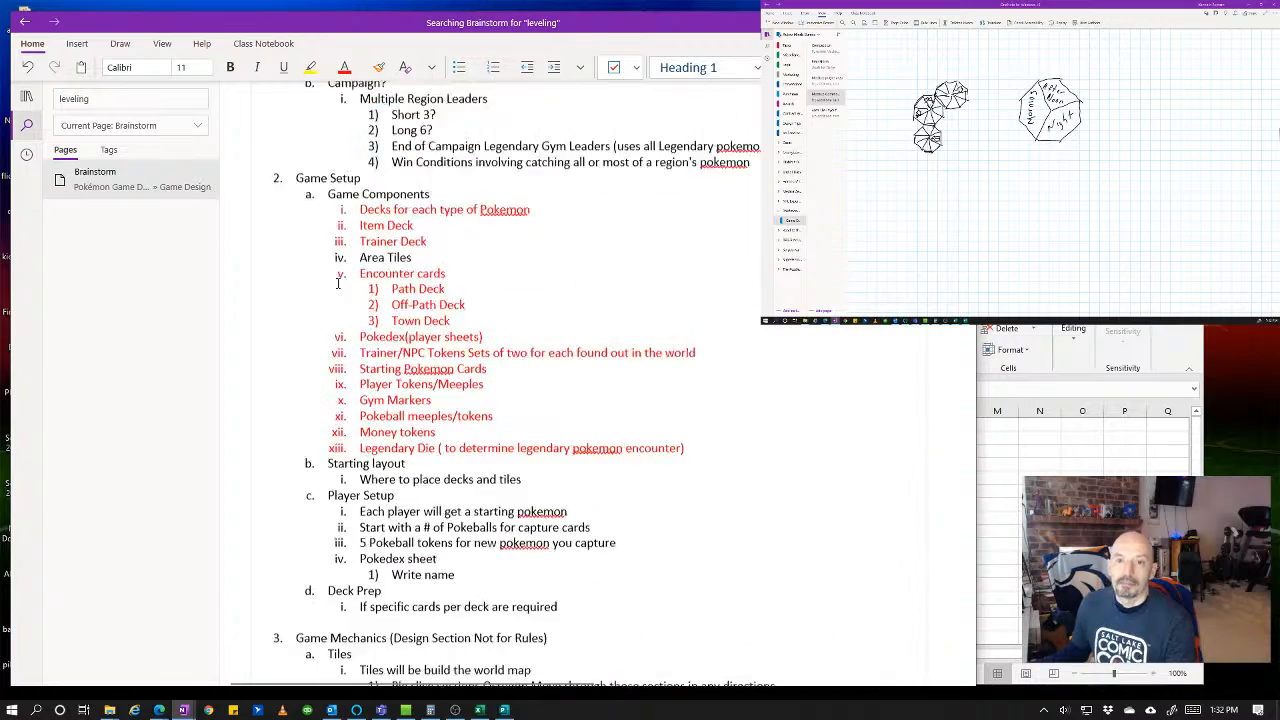
pyautogui.scroll(3, 338, 284)
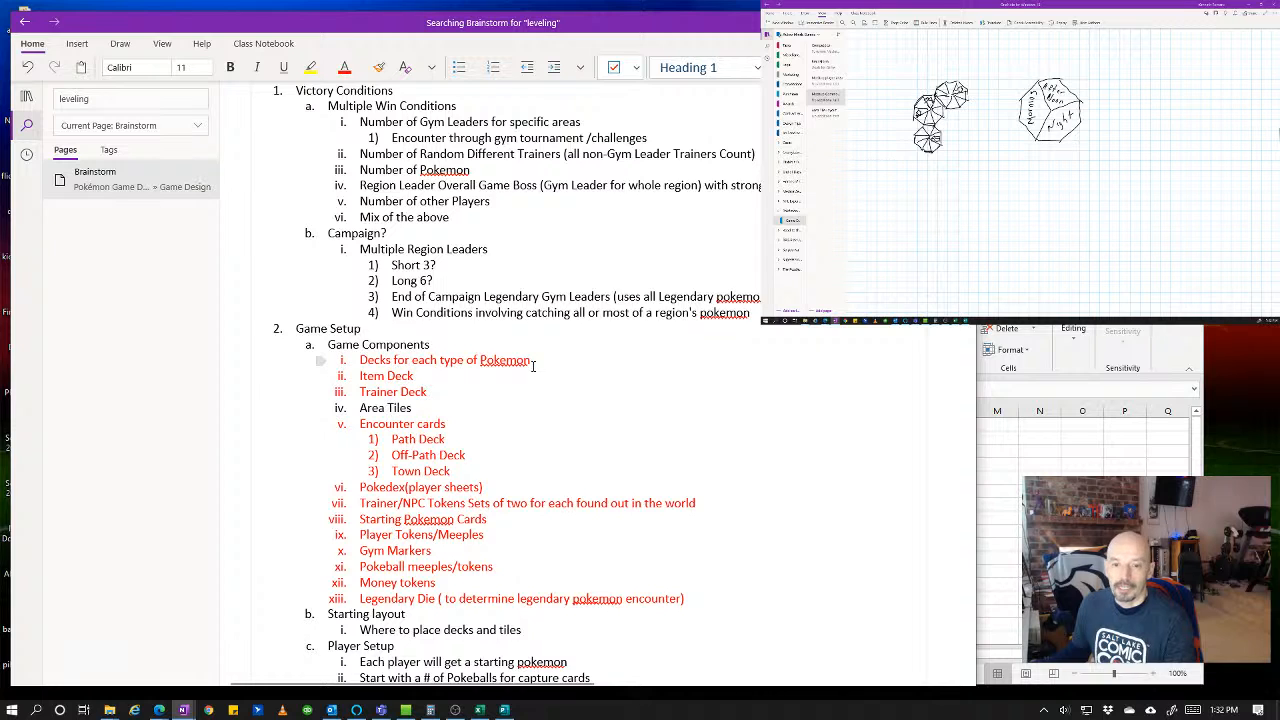
pyautogui.scroll(-2, 533, 367)
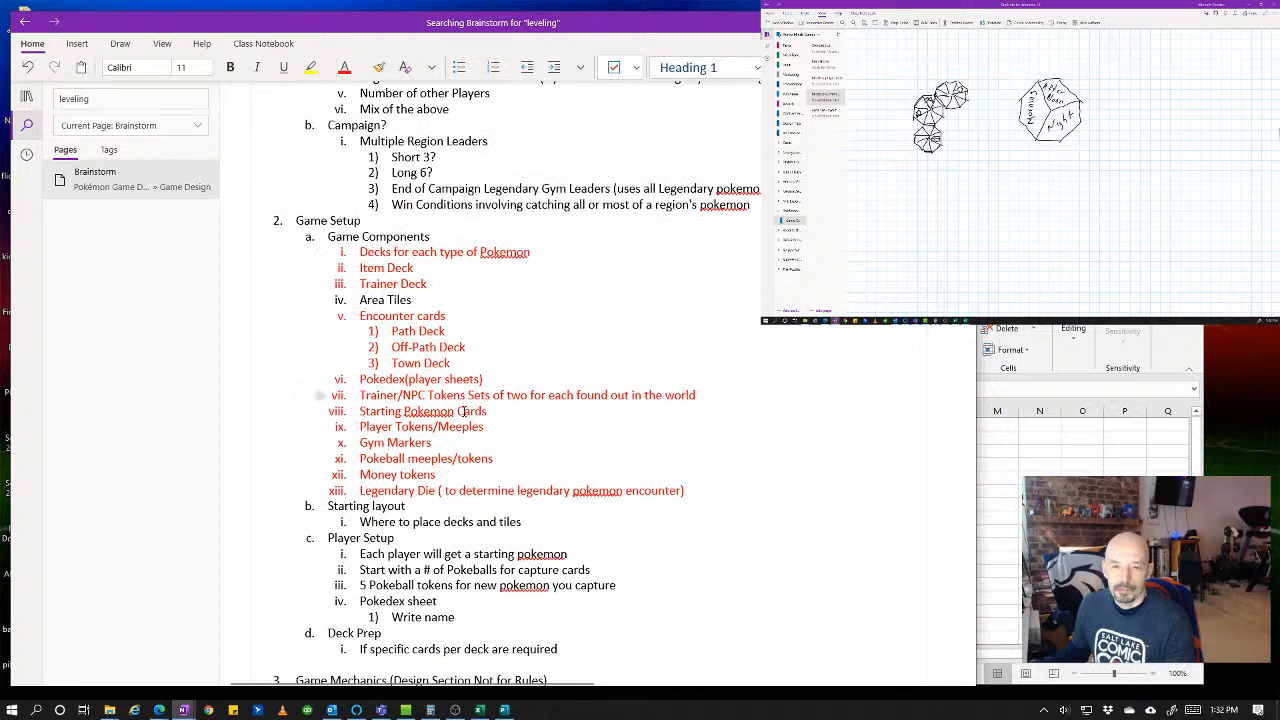
pyautogui.click(694, 491)
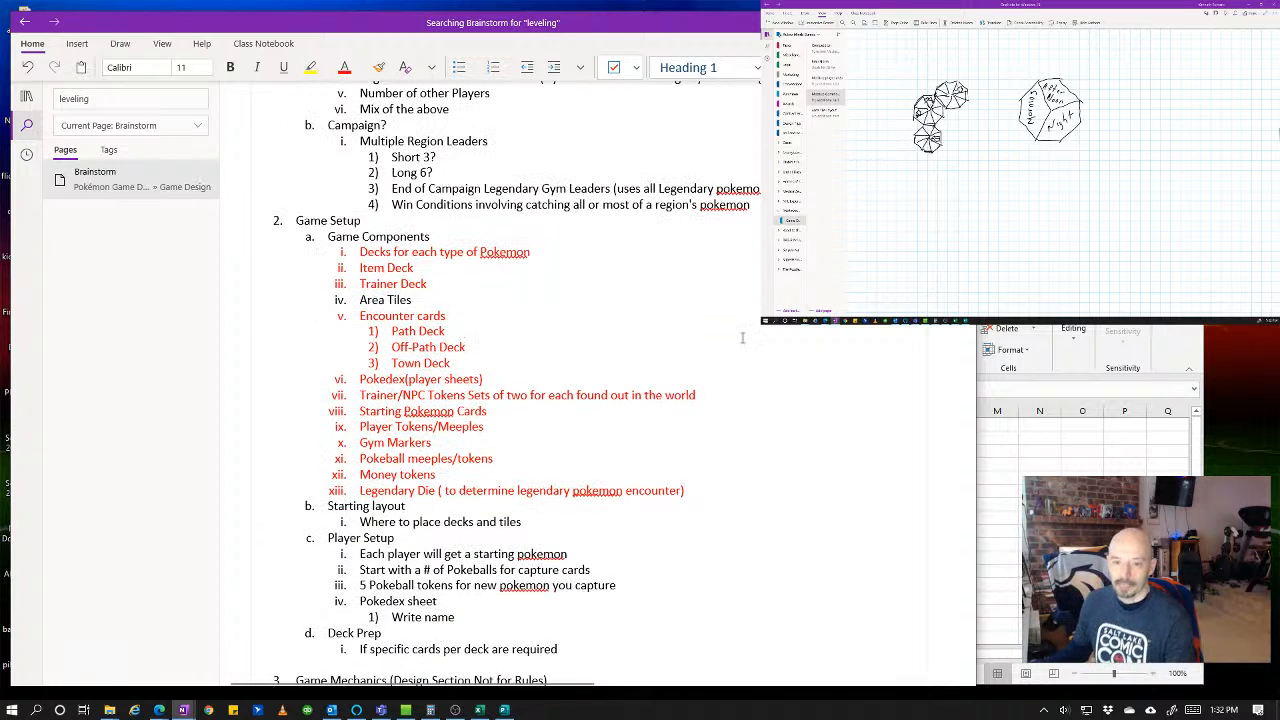
pyautogui.press('Return')
pyautogui.write('Ti')
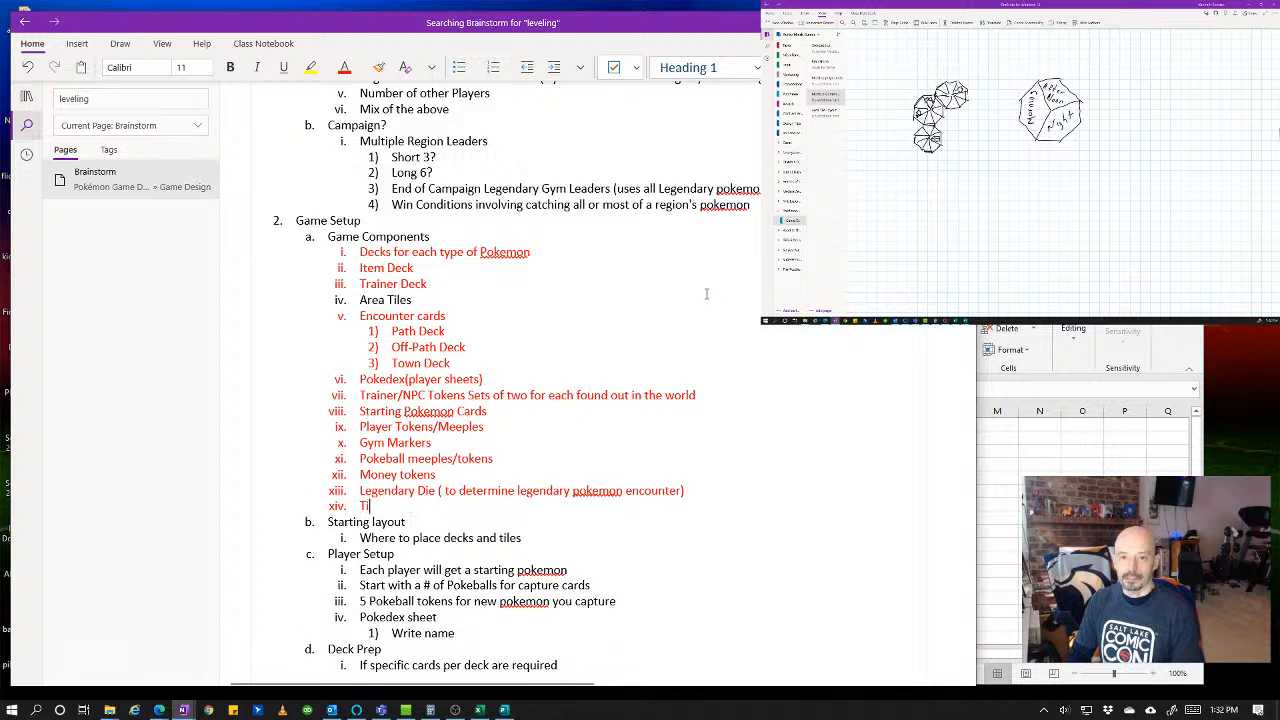
pyautogui.write('me of Day Tile')
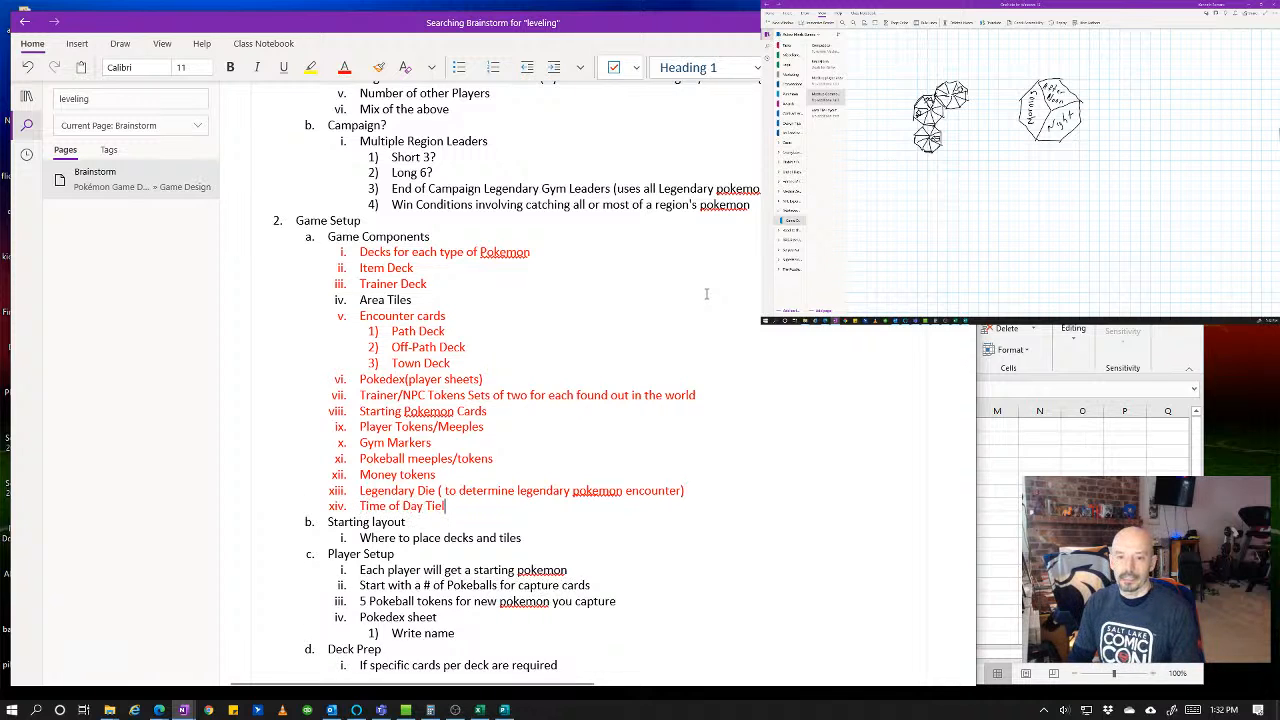
pyautogui.write(' (')
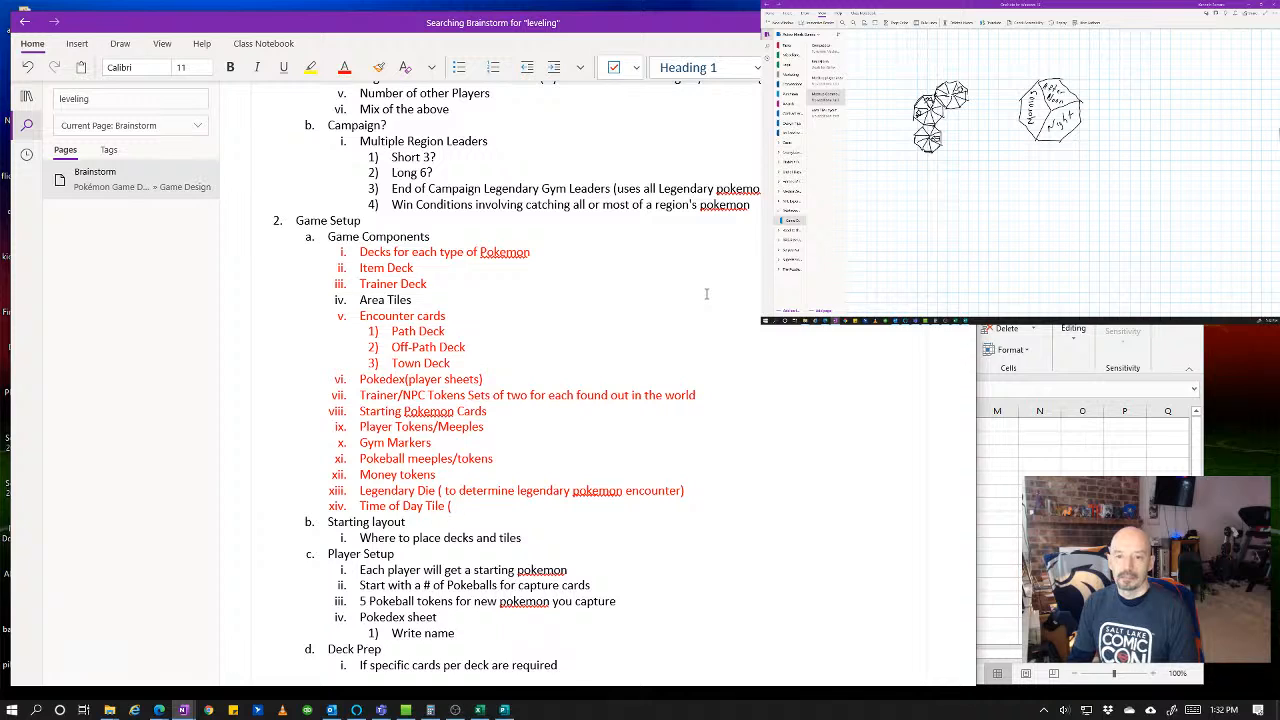
pyautogui.write('Morning')
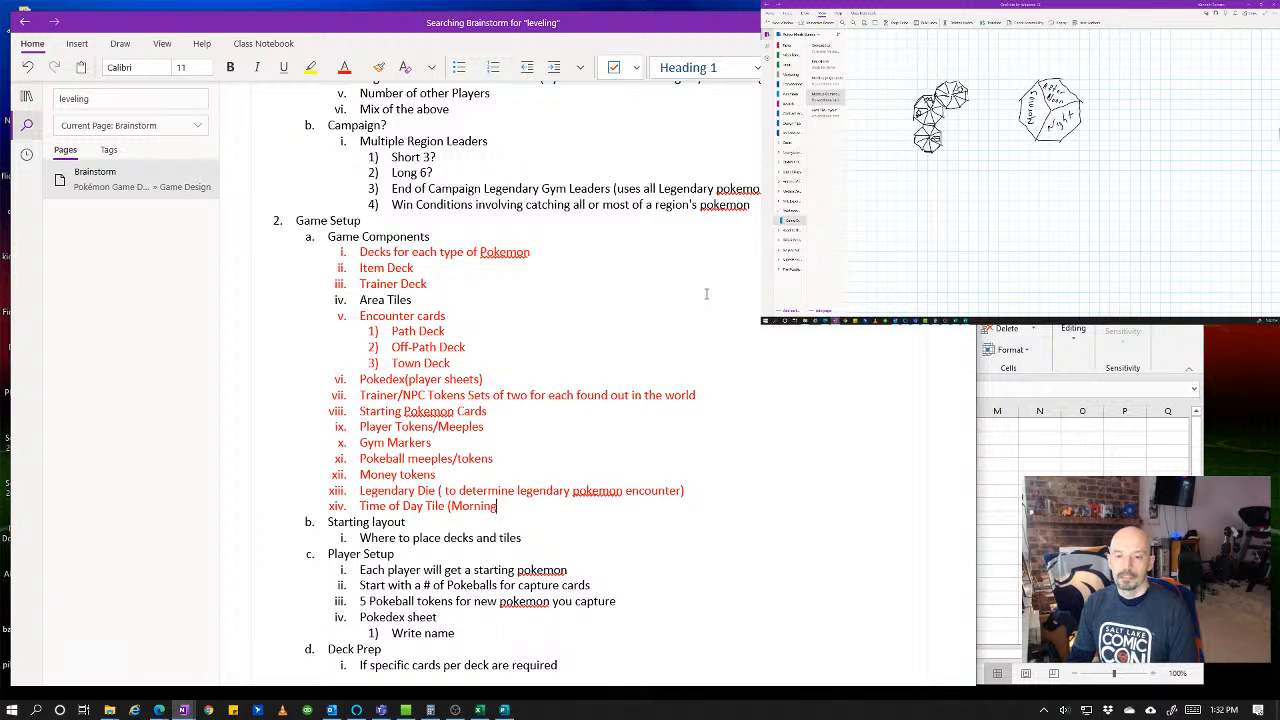
pyautogui.write(', Afternoo')
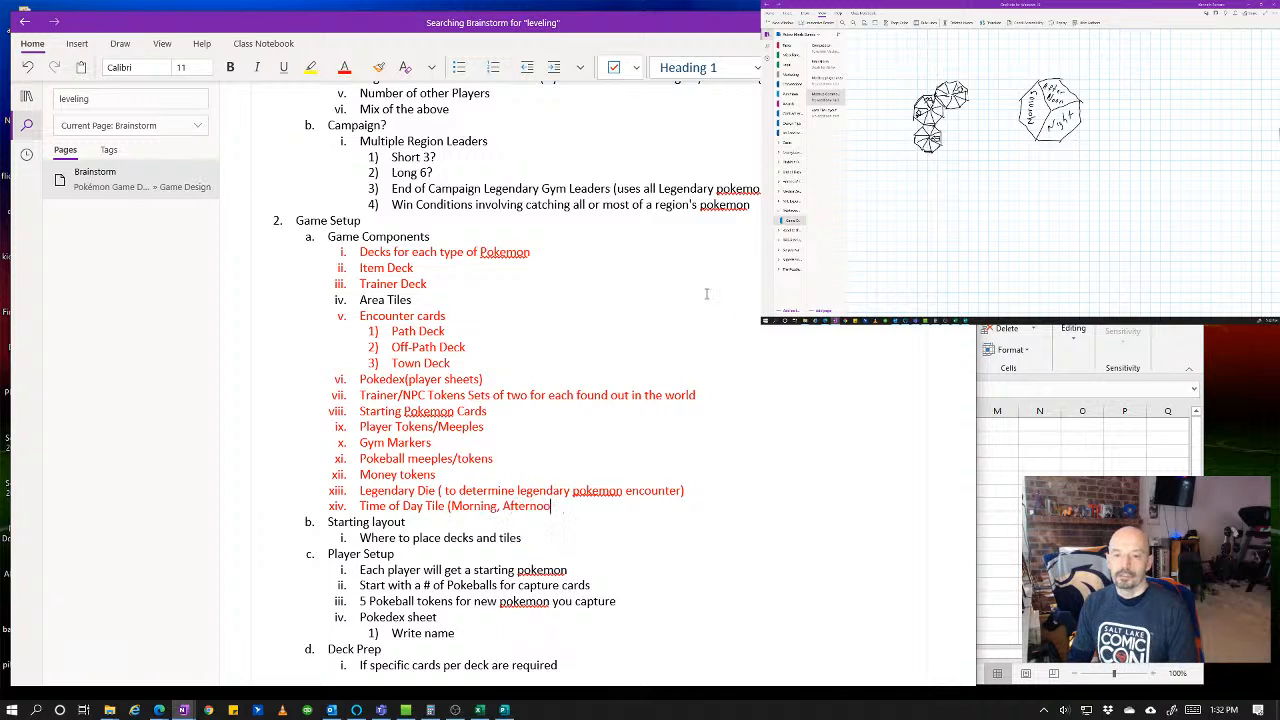
pyautogui.write('n, ')
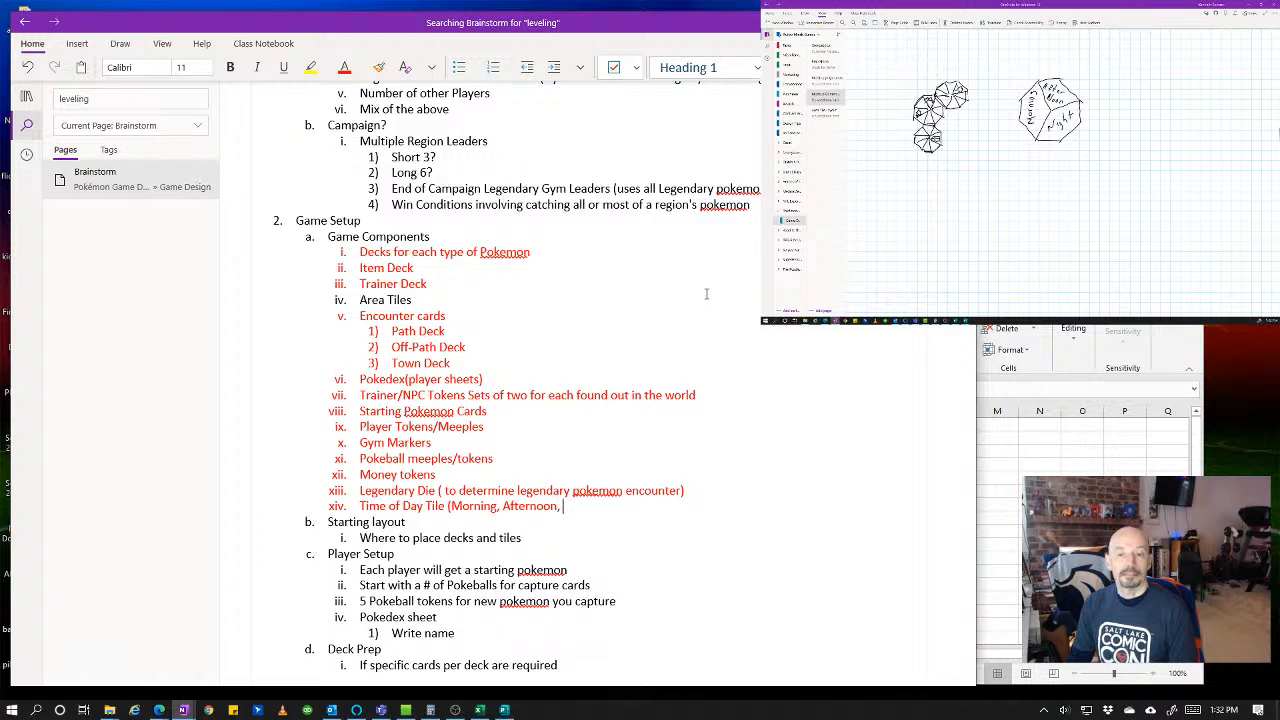
pyautogui.write('Night)')
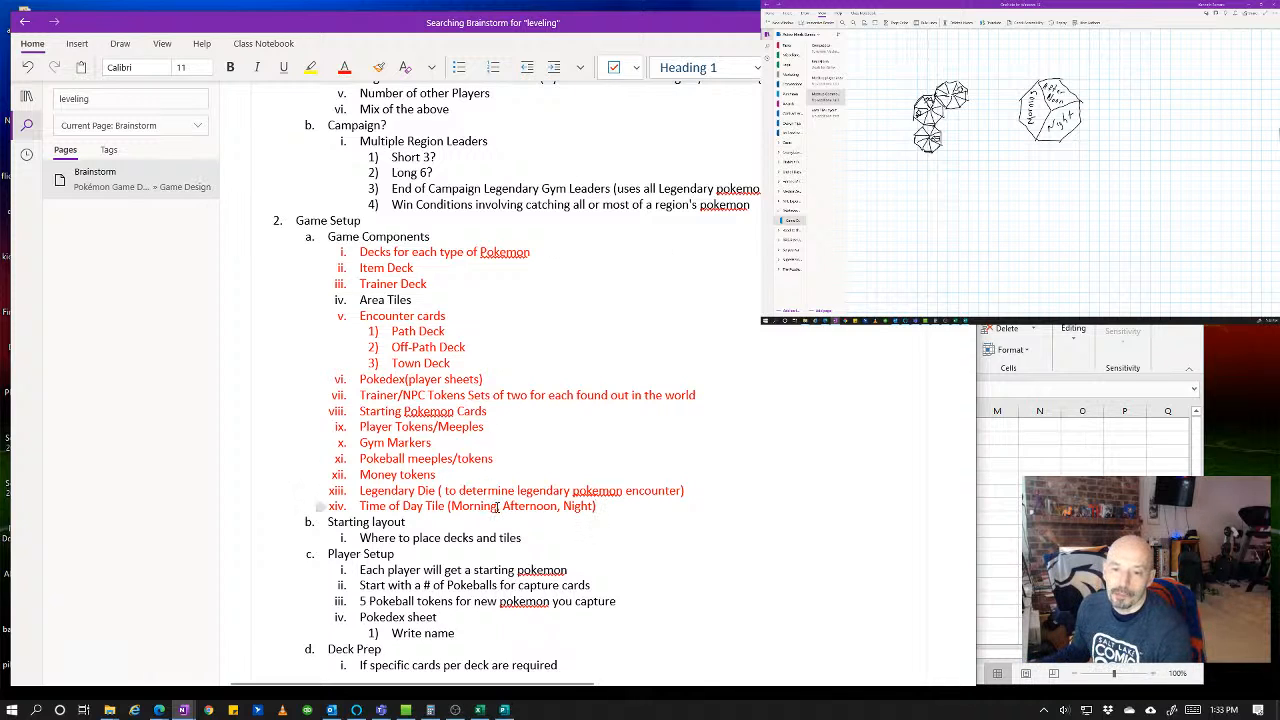
pyautogui.moveTo(497, 507); pyautogui.dragTo(450, 507)
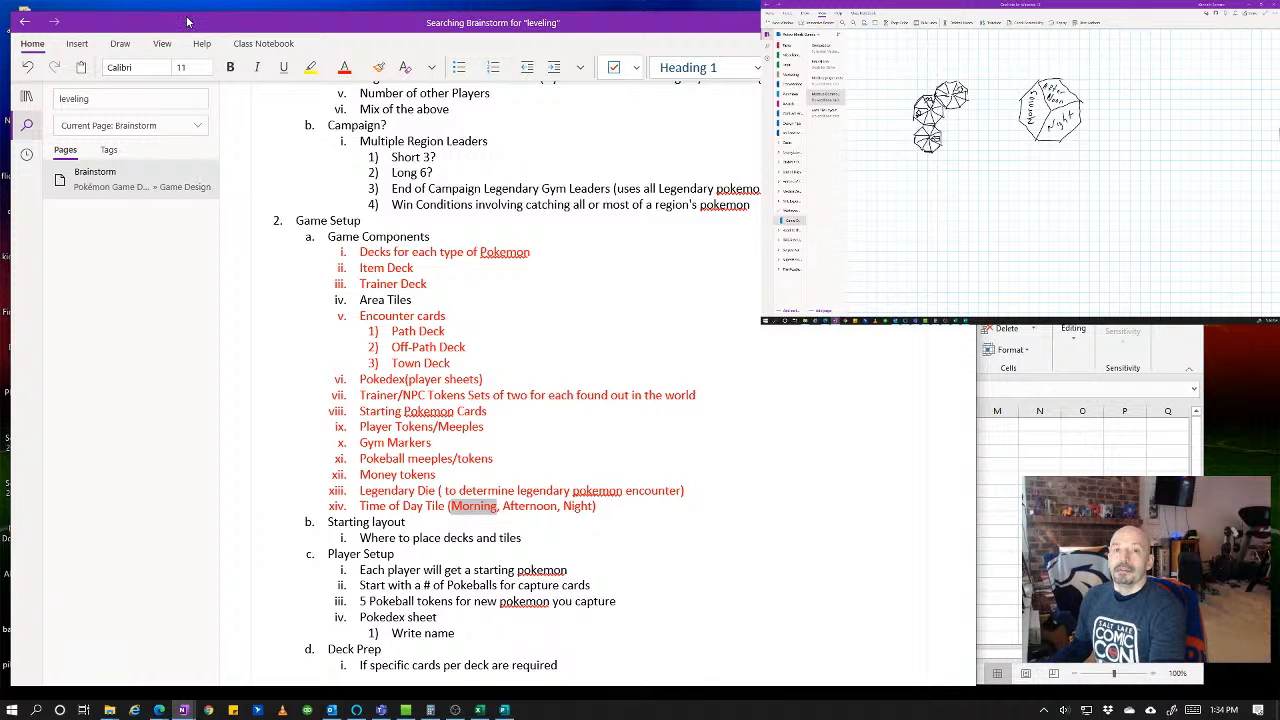
pyautogui.moveTo(186, 21); pyautogui.dragTo(181, 17)
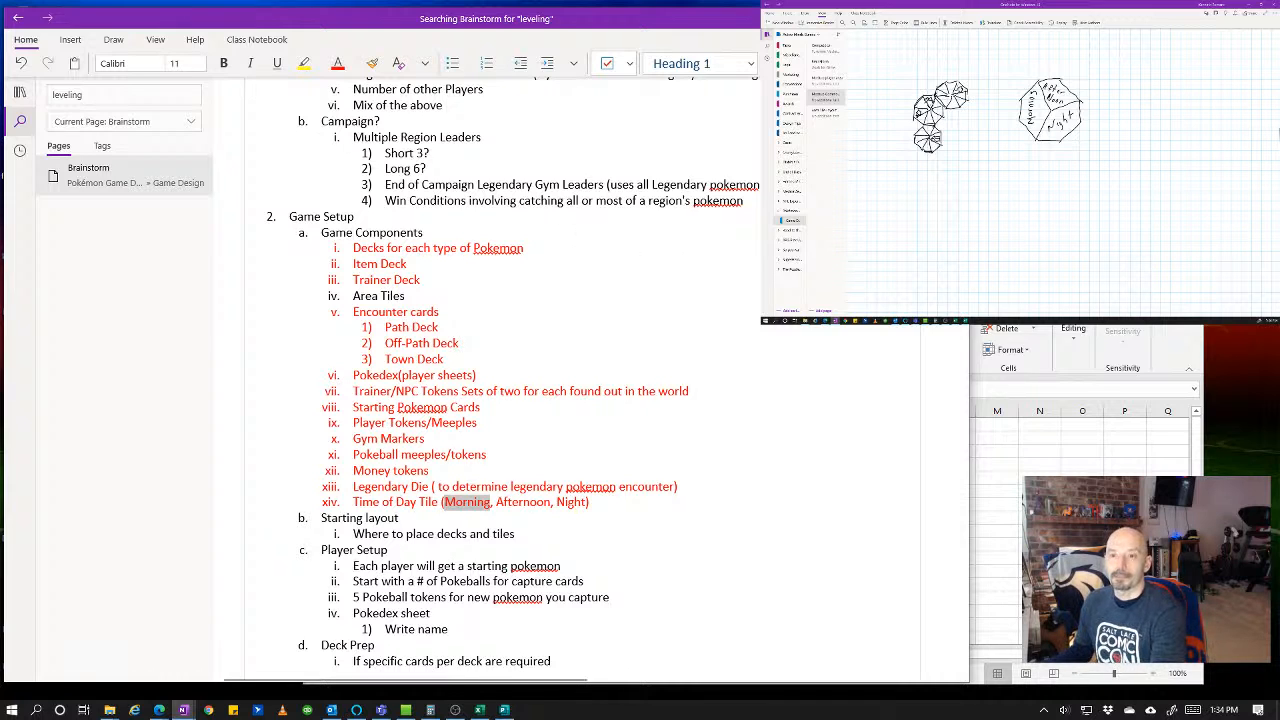
pyautogui.scroll(-5, 589, 380)
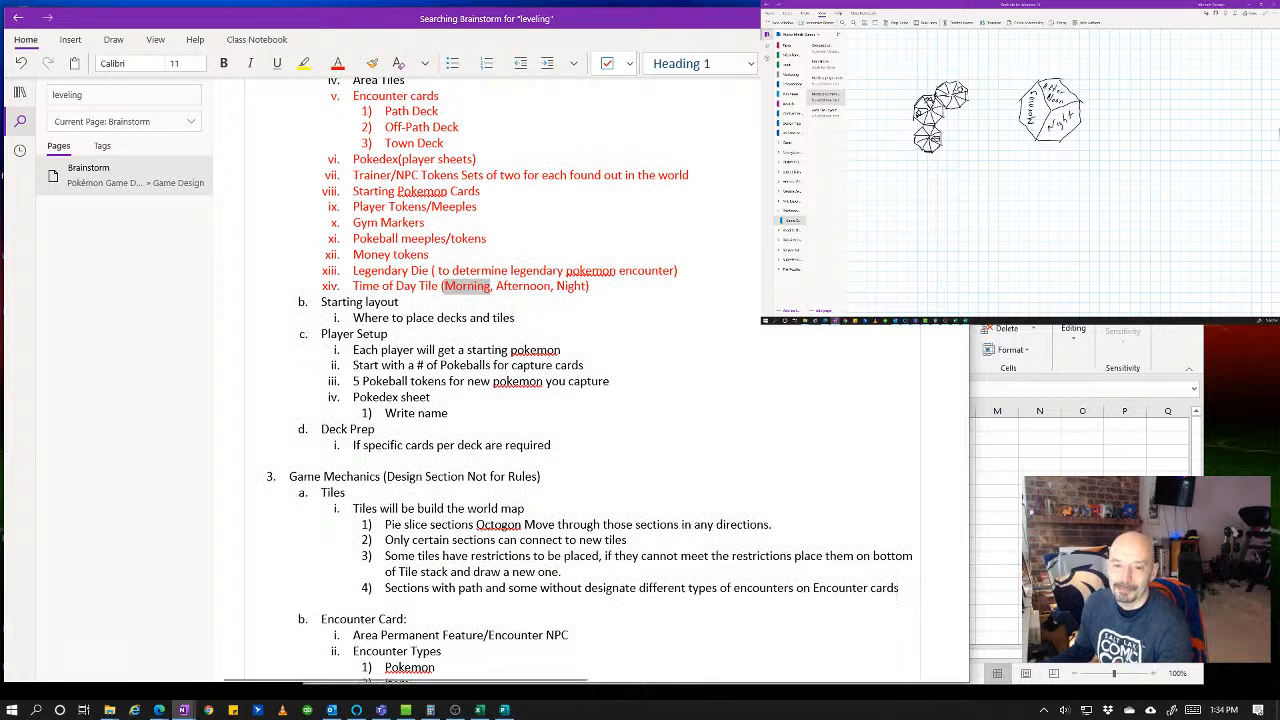
pyautogui.scroll(8, 500, 380)
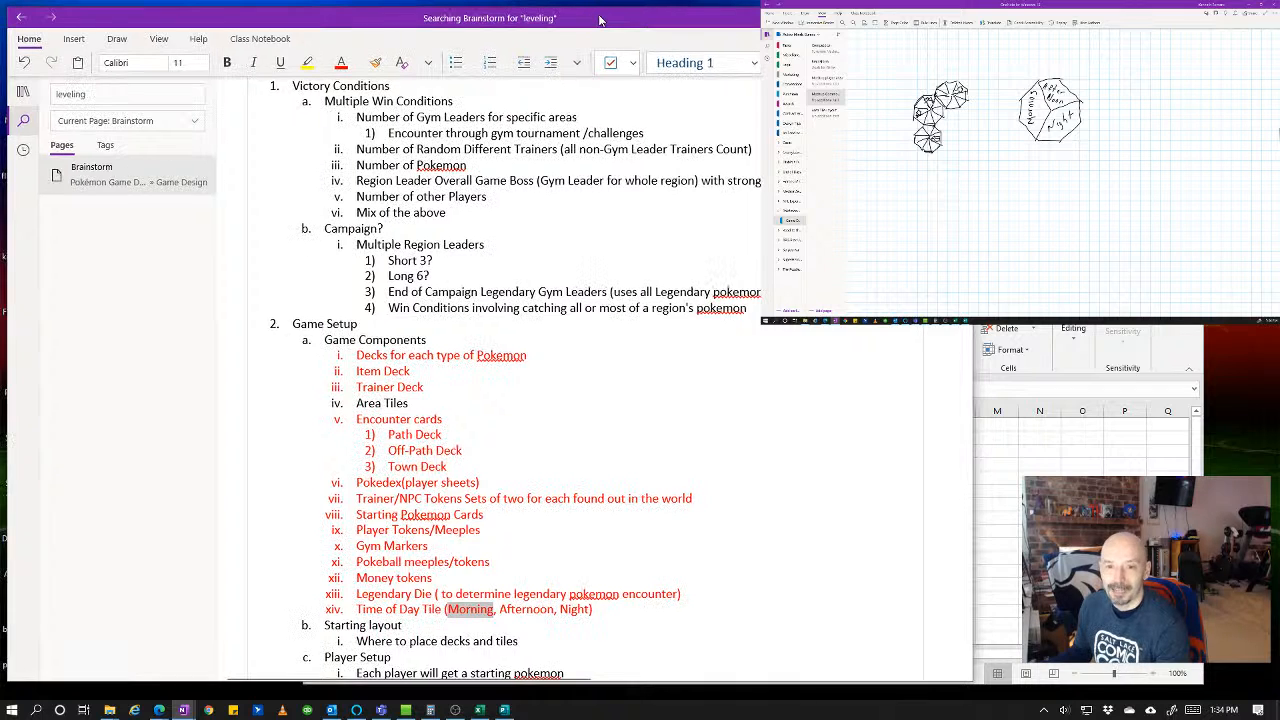
pyautogui.moveTo(596, 20); pyautogui.dragTo(595, 17)
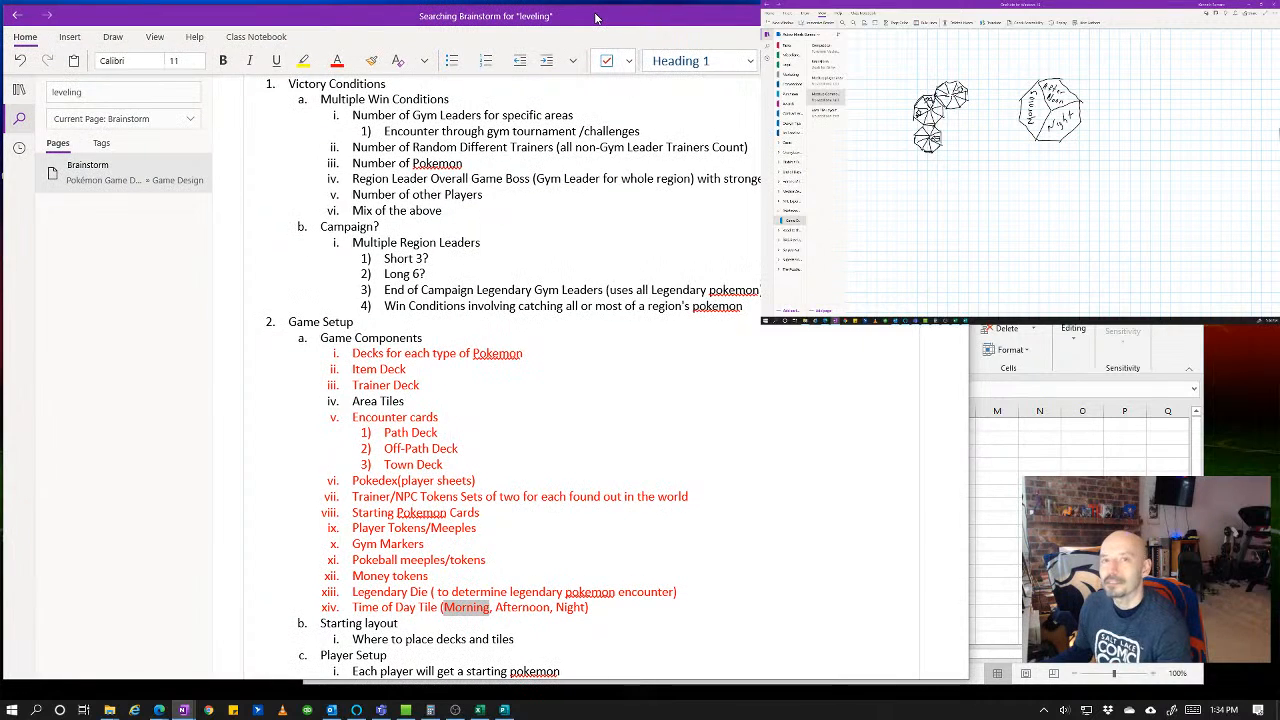
pyautogui.scroll(-5, 694, 404)
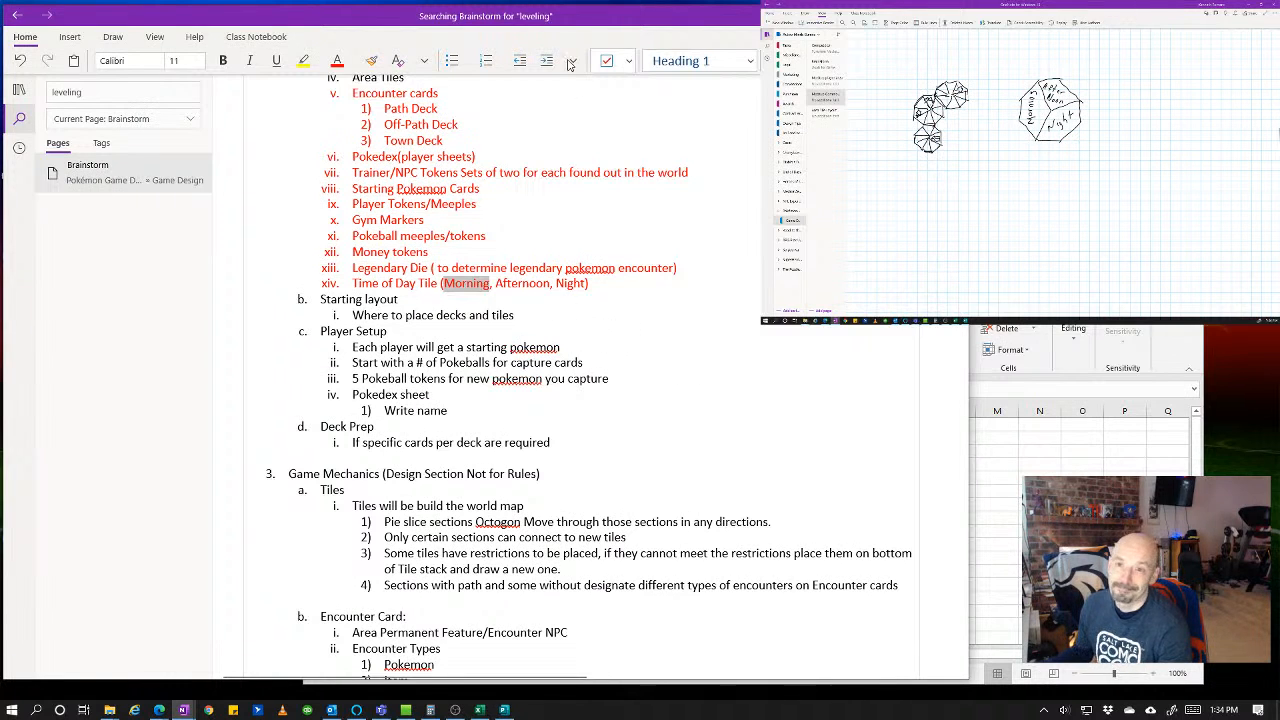
pyautogui.moveTo(578, 16); pyautogui.dragTo(581, 16)
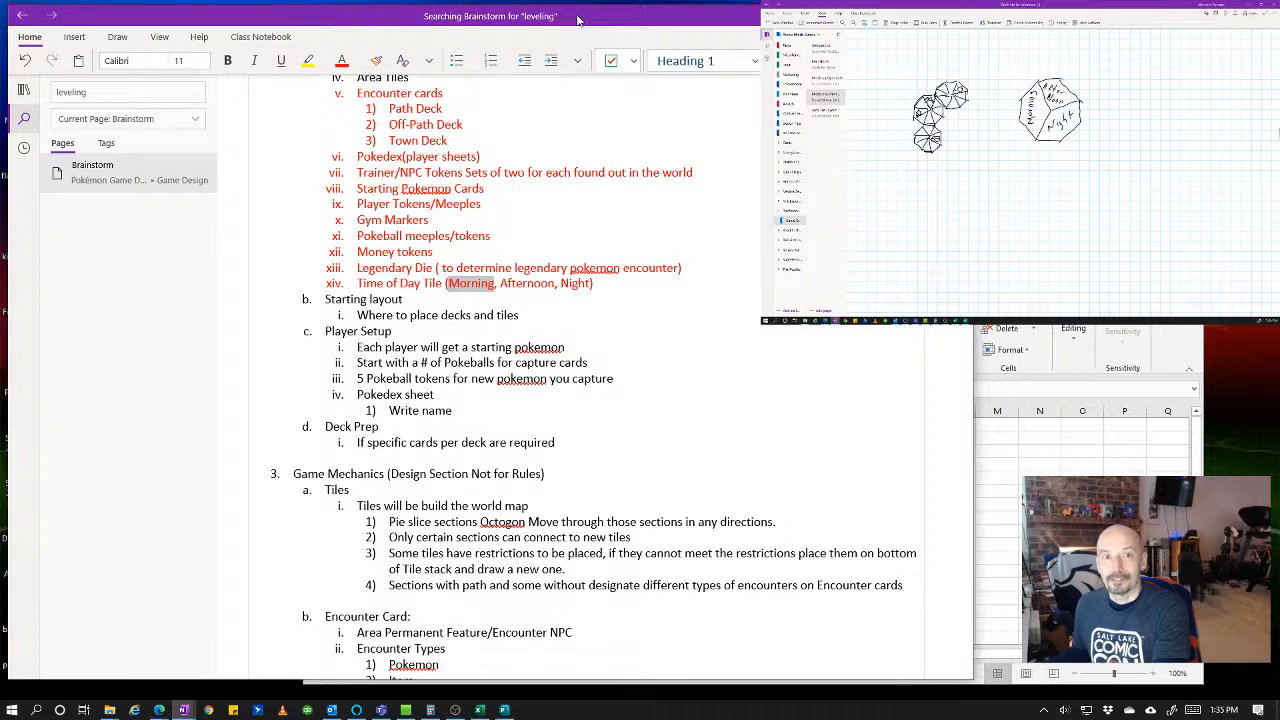
pyautogui.moveTo(579, 20); pyautogui.dragTo(575, 29)
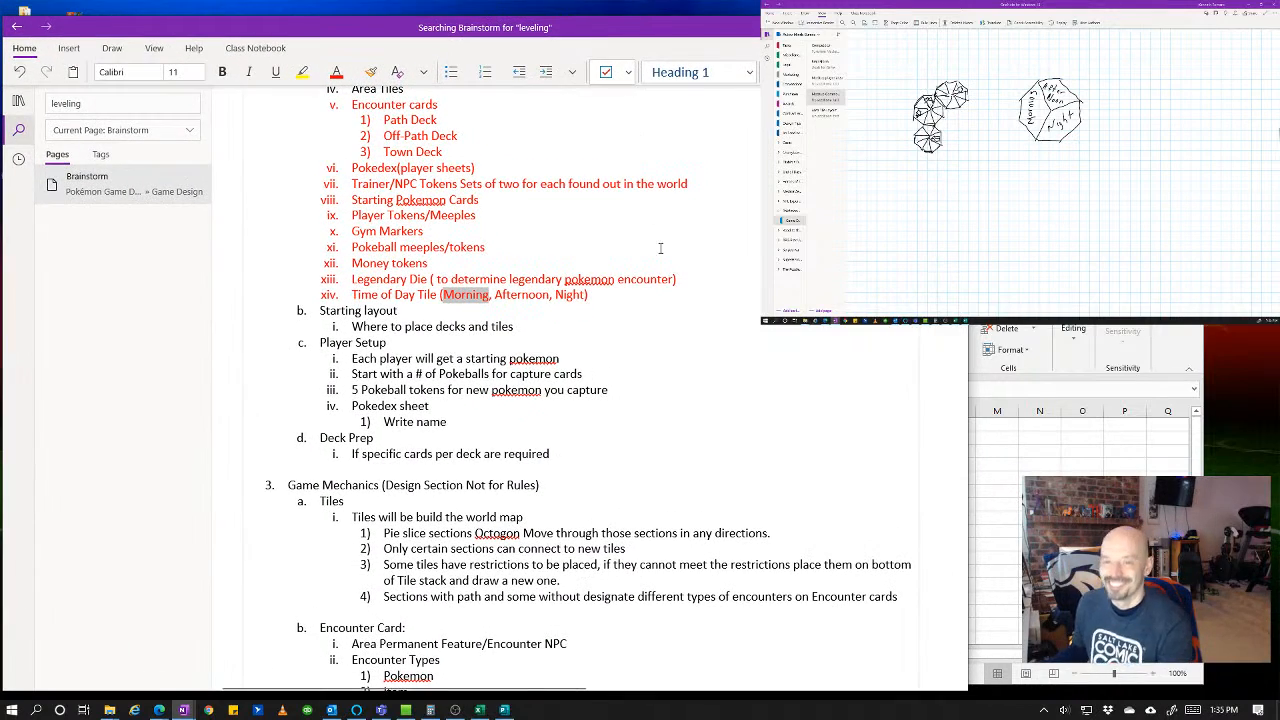
pyautogui.scroll(3, 853, 374)
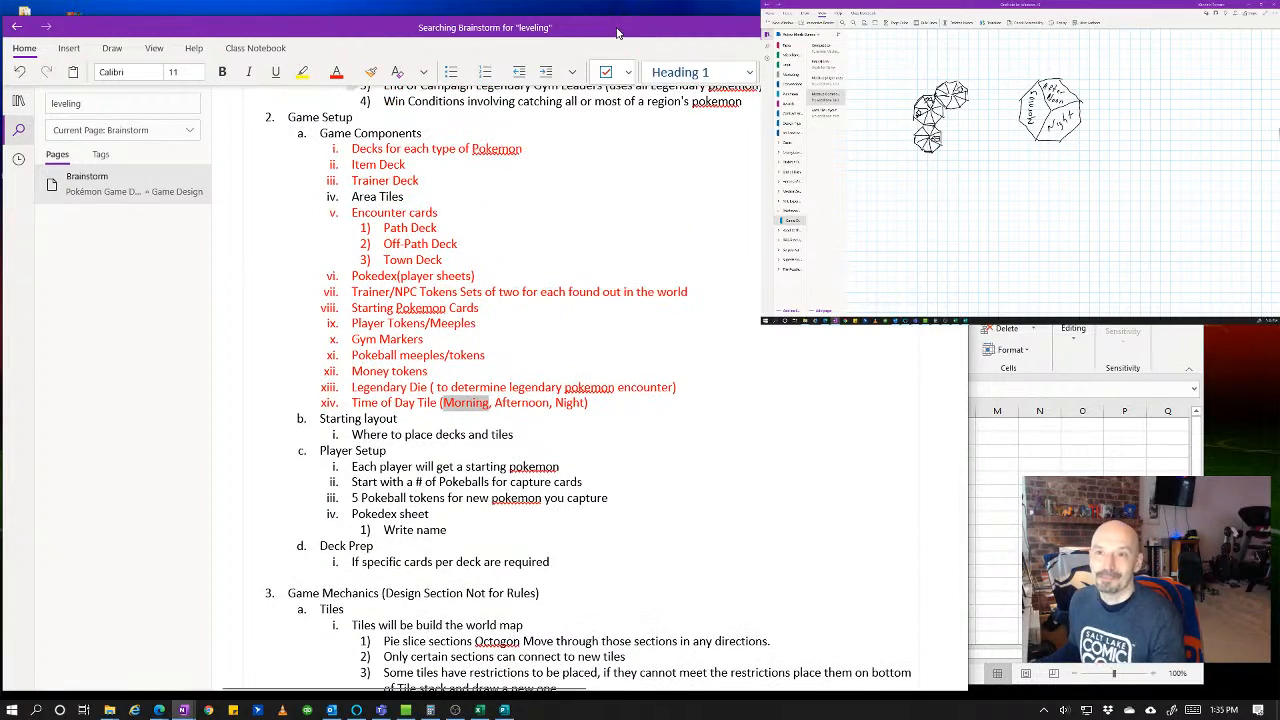
pyautogui.moveTo(619, 33); pyautogui.dragTo(635, 21)
pyautogui.moveTo(619, 25); pyautogui.dragTo(621, 26)
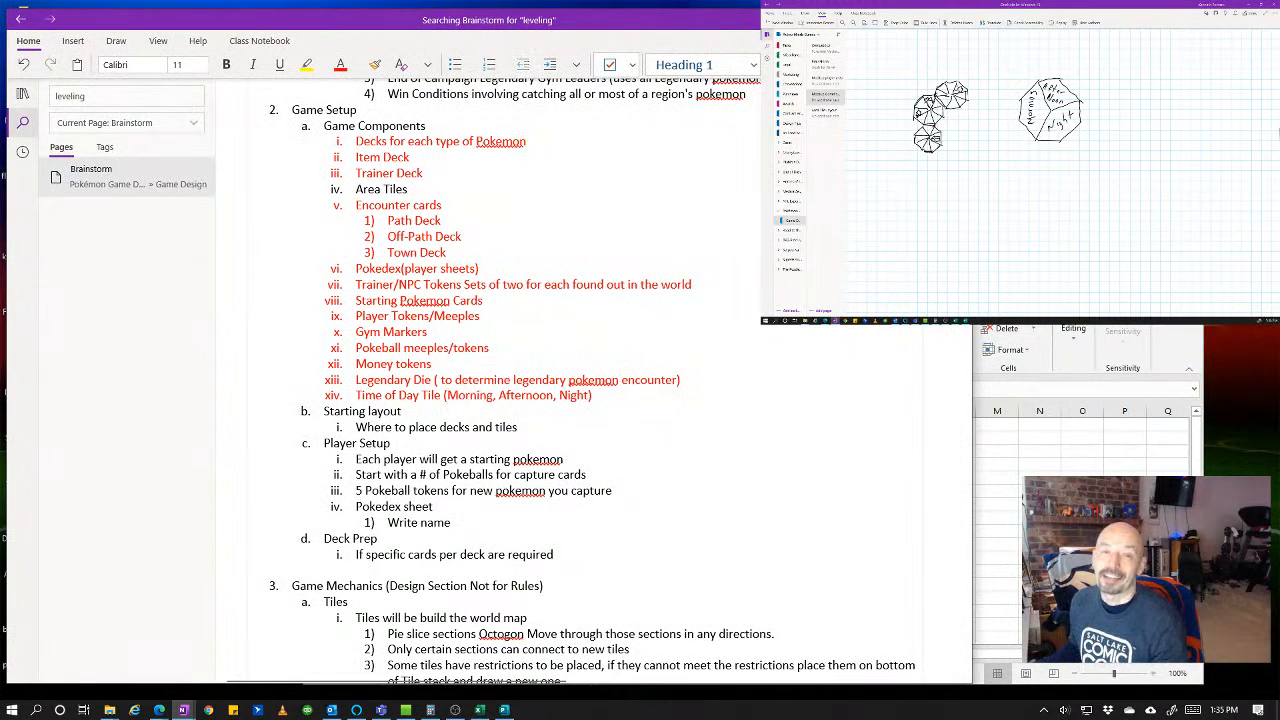
# - Review the Game Setup and Game Mechanics sections of the brainstorm outline, including the tile, encounter card and time-of-day rules
pyautogui.scroll(-2, 590, 380)
pyautogui.scroll(2, 590, 380)
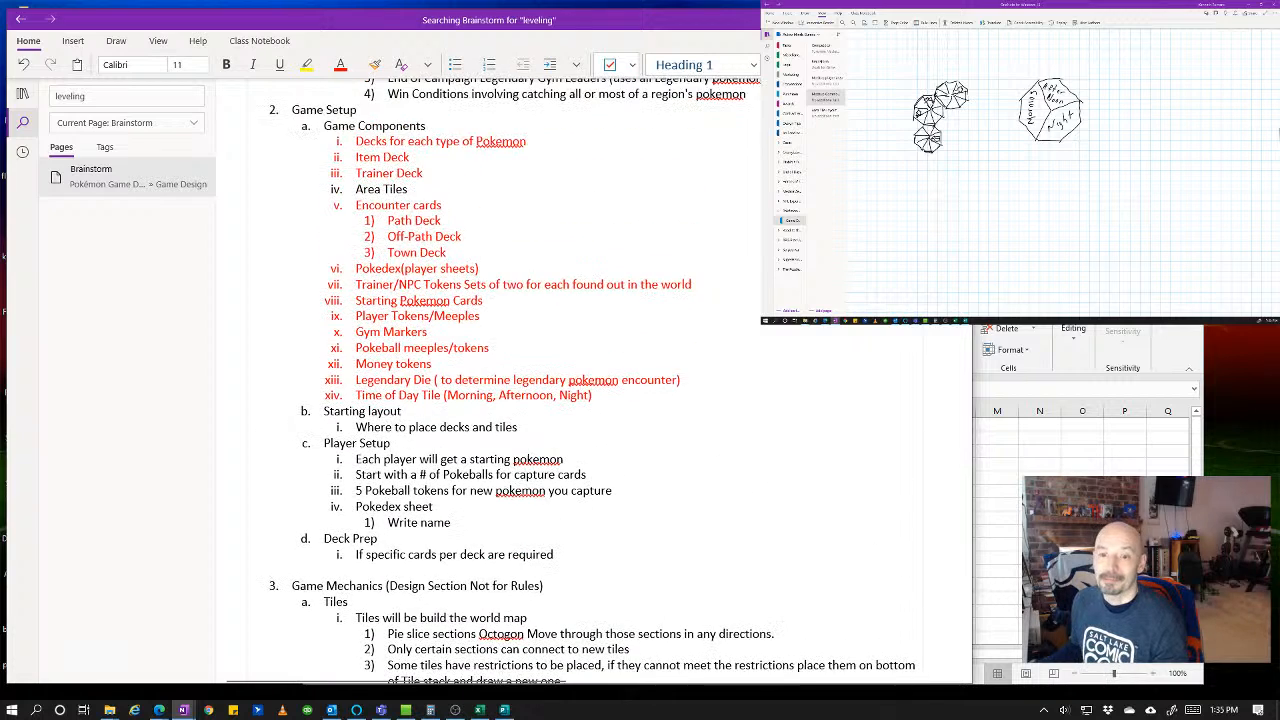
pyautogui.scroll(-2, 729, 330)
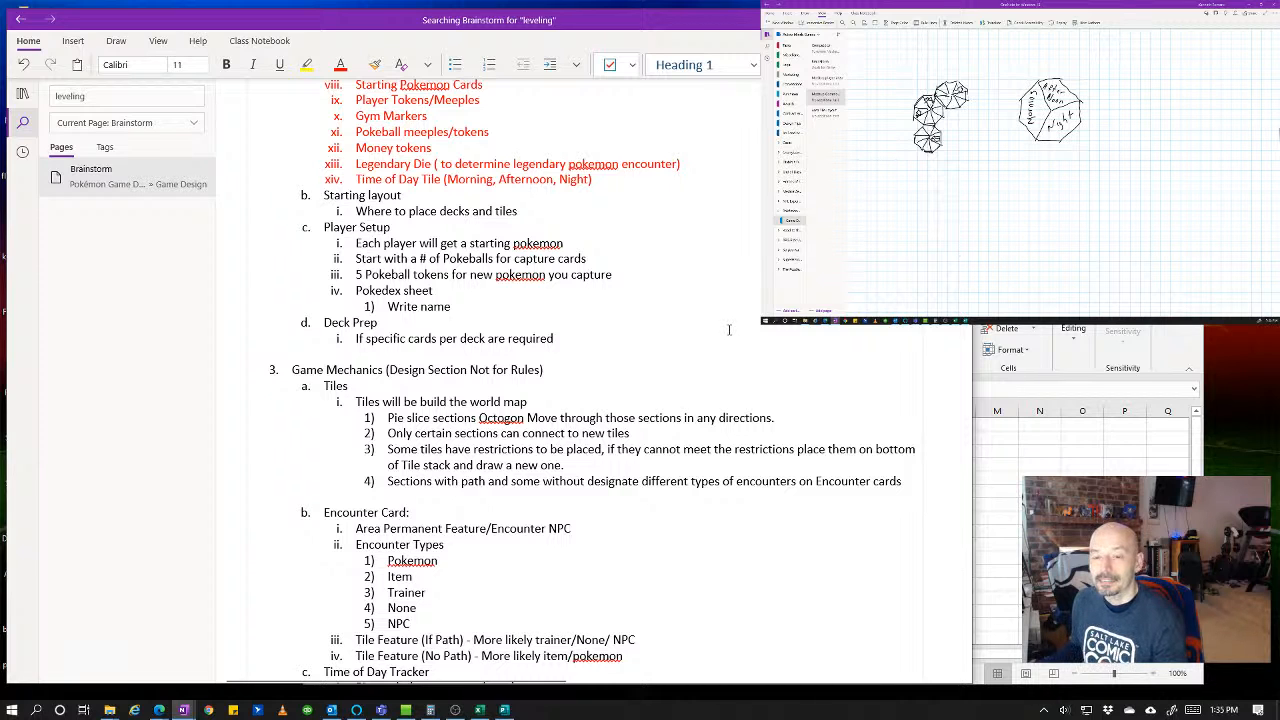
pyautogui.scroll(-1, 729, 330)
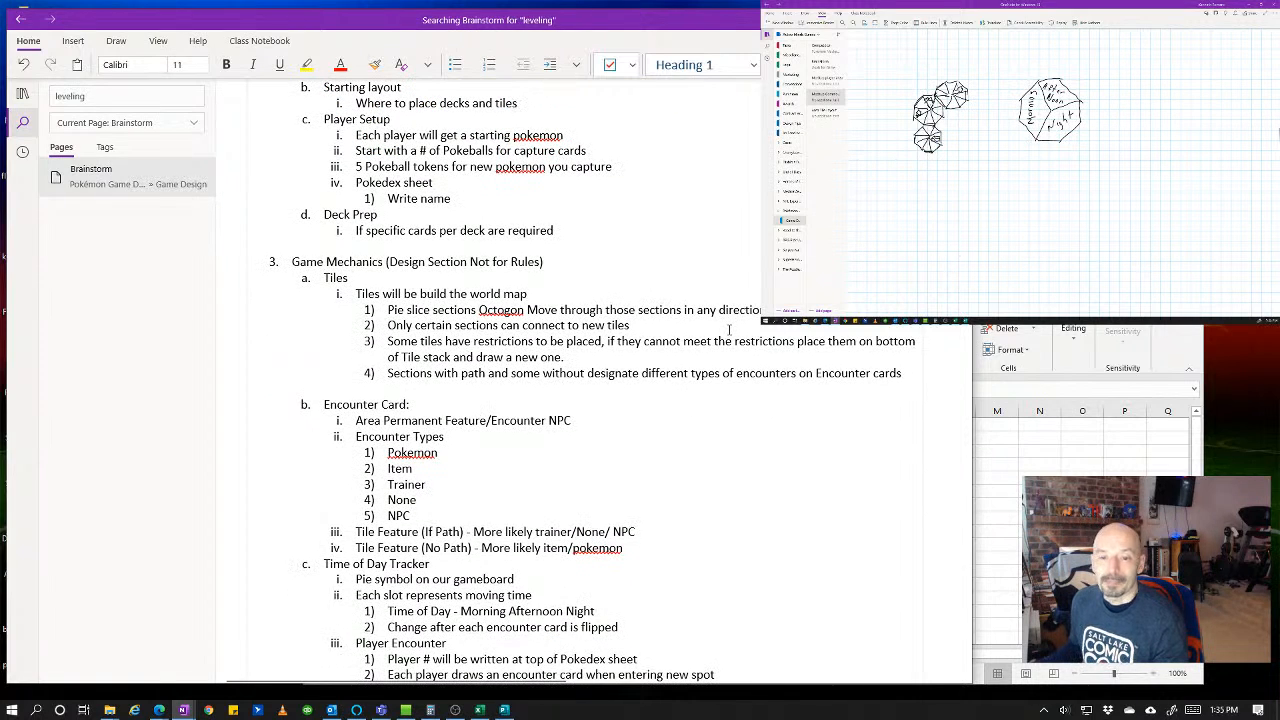
pyautogui.scroll(-2, 734, 323)
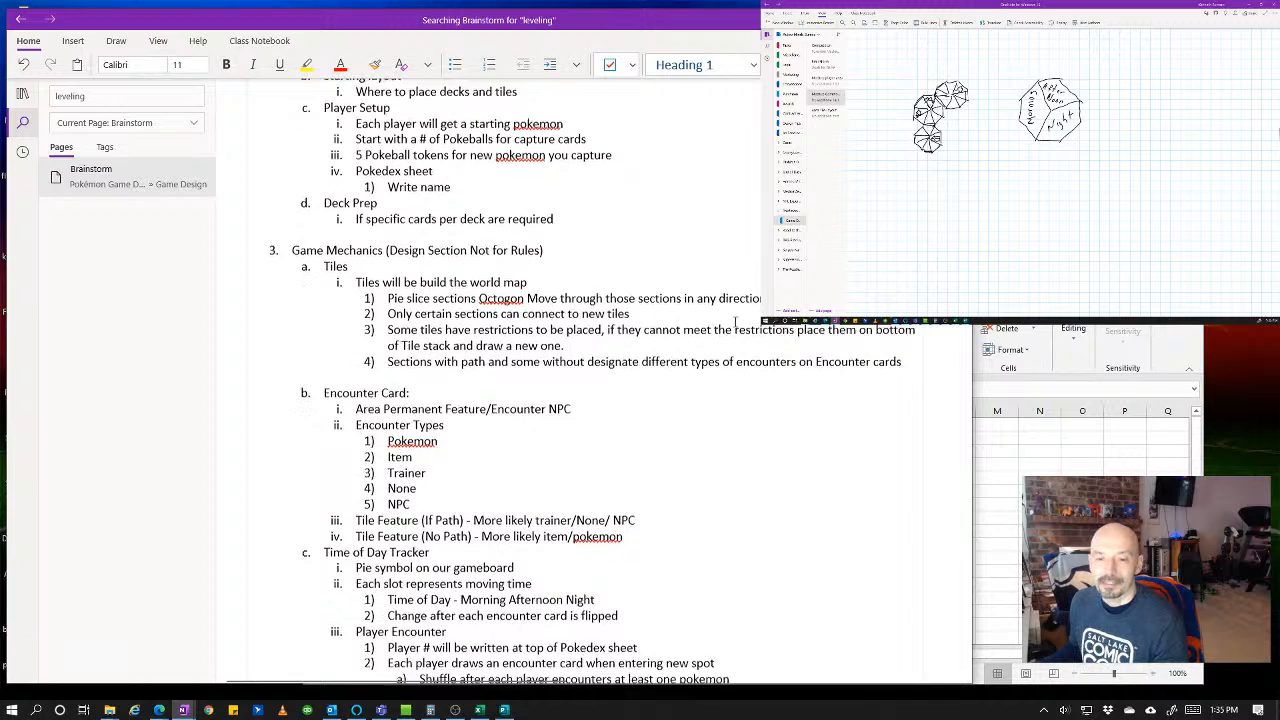
pyautogui.scroll(5, 734, 321)
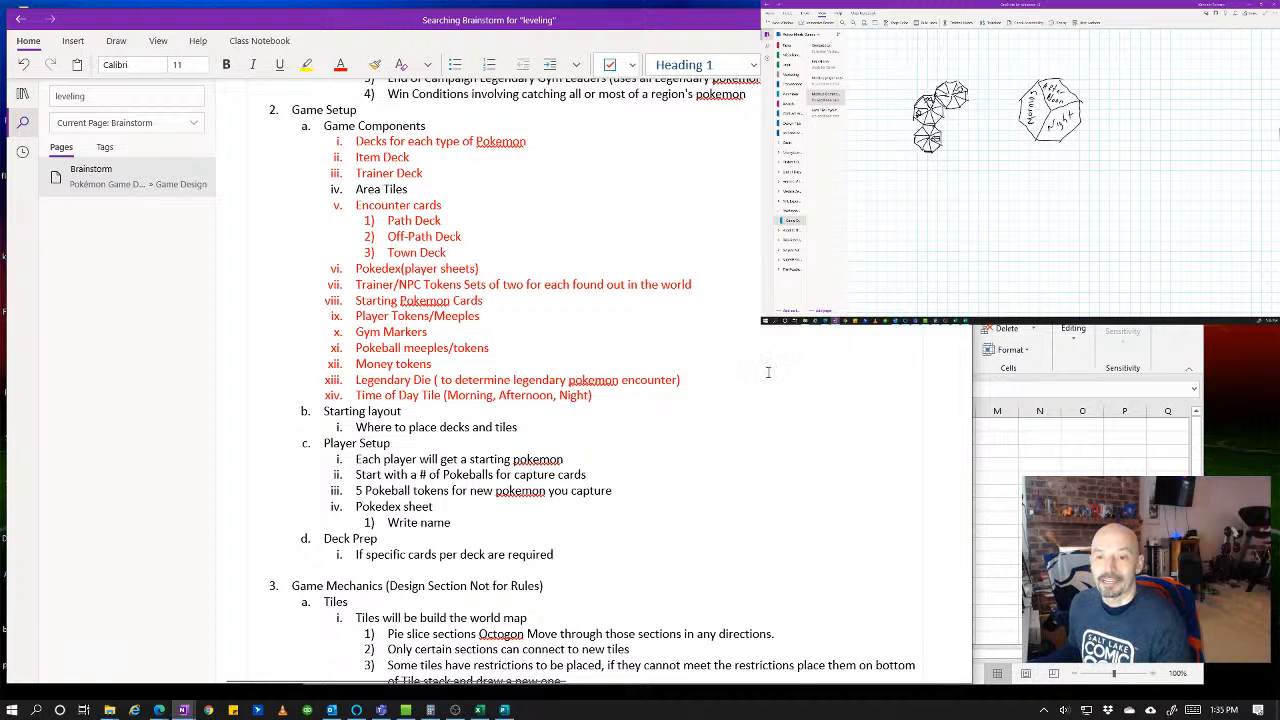
# - Switch to the Excel tile connector sheet and insert a blank column between Side 1 and Side 2
pyautogui.scroll(3, 768, 372)
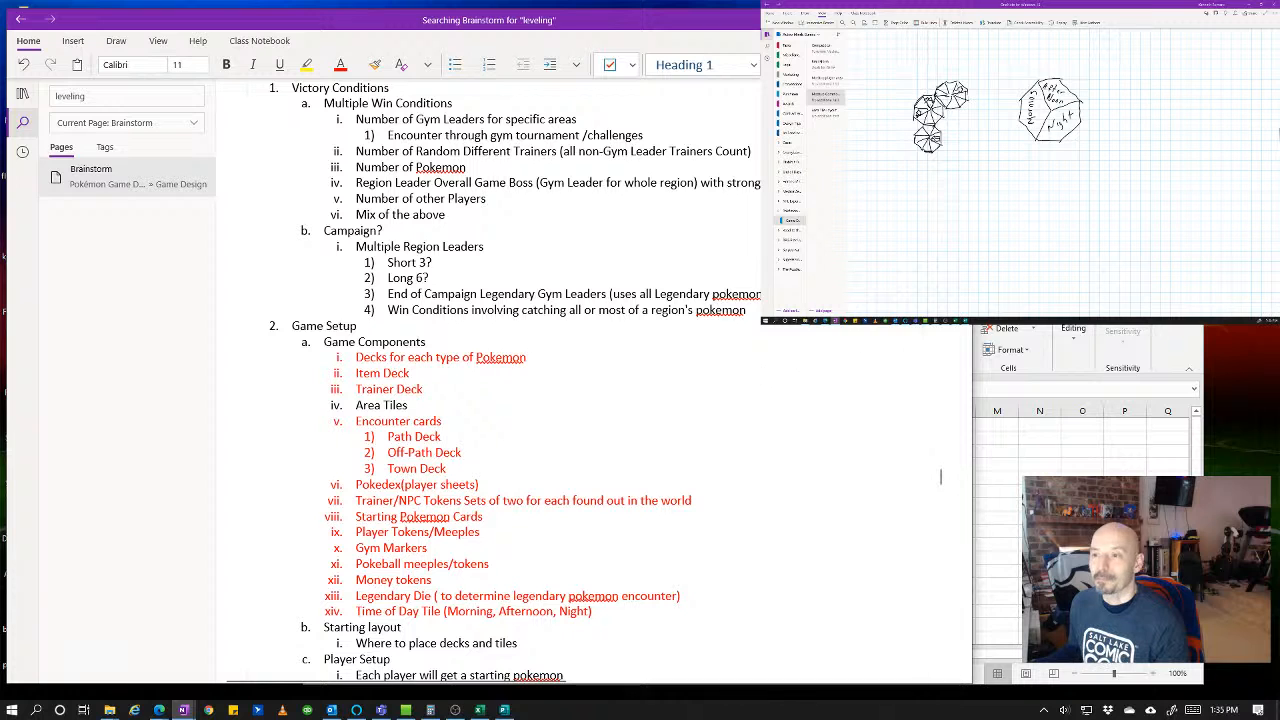
pyautogui.click(1036, 260)
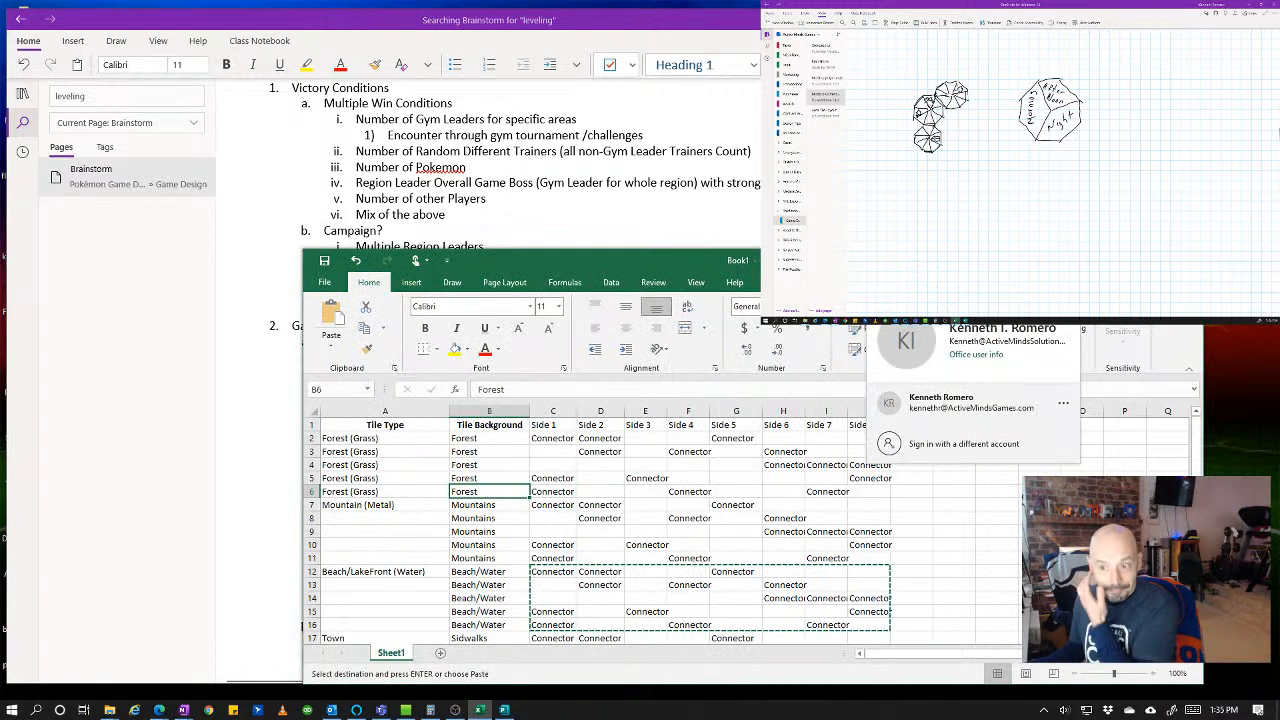
pyautogui.click(1036, 260)
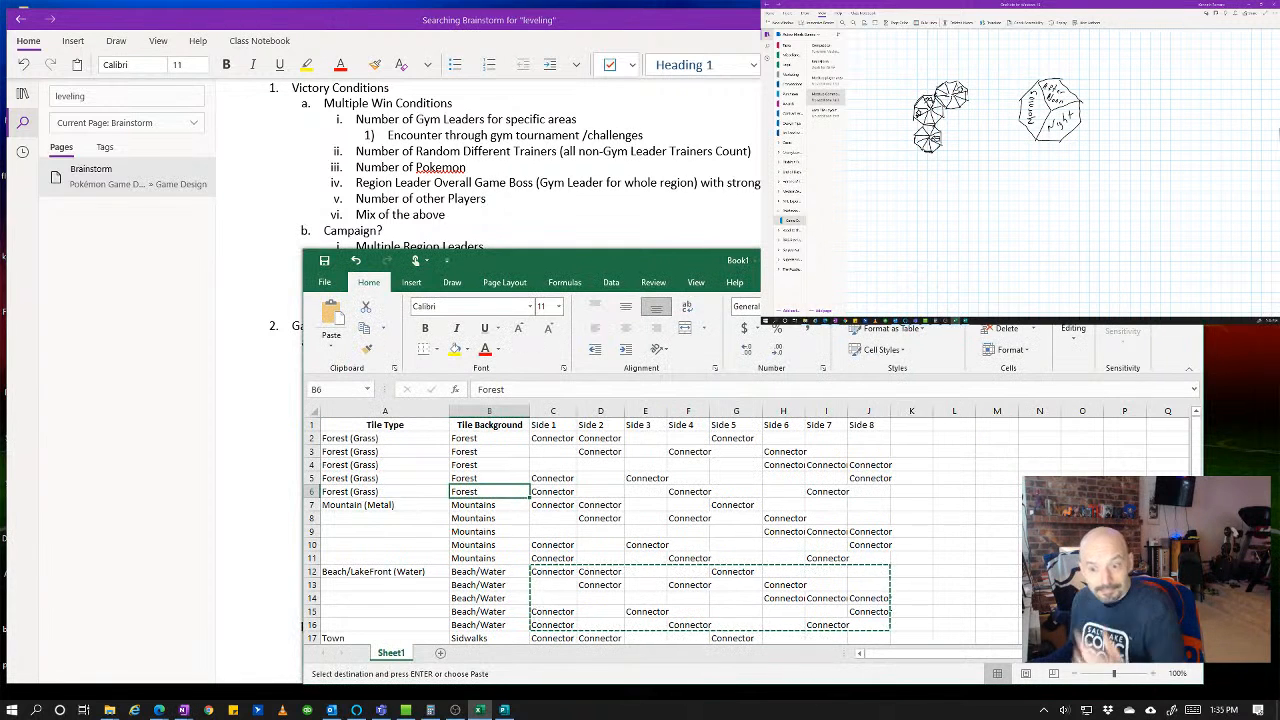
pyautogui.scroll(-2, 985, 527)
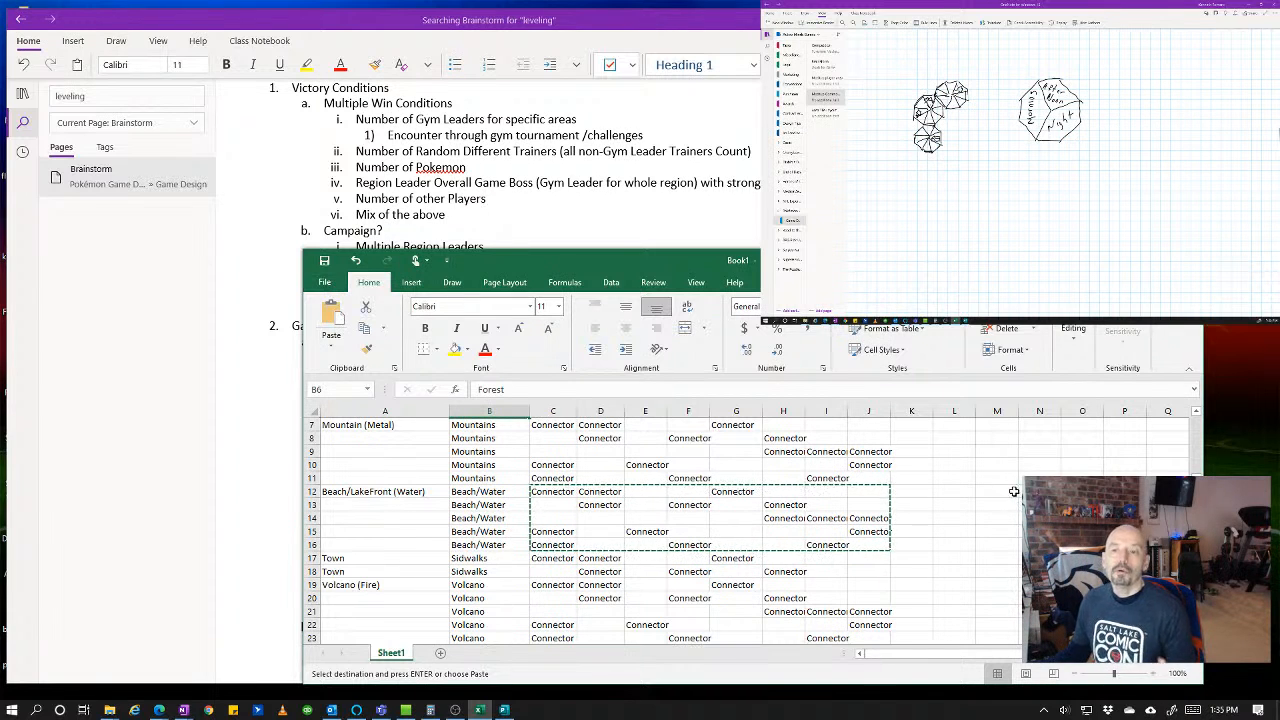
pyautogui.click(962, 493)
pyautogui.scroll(2, 743, 480)
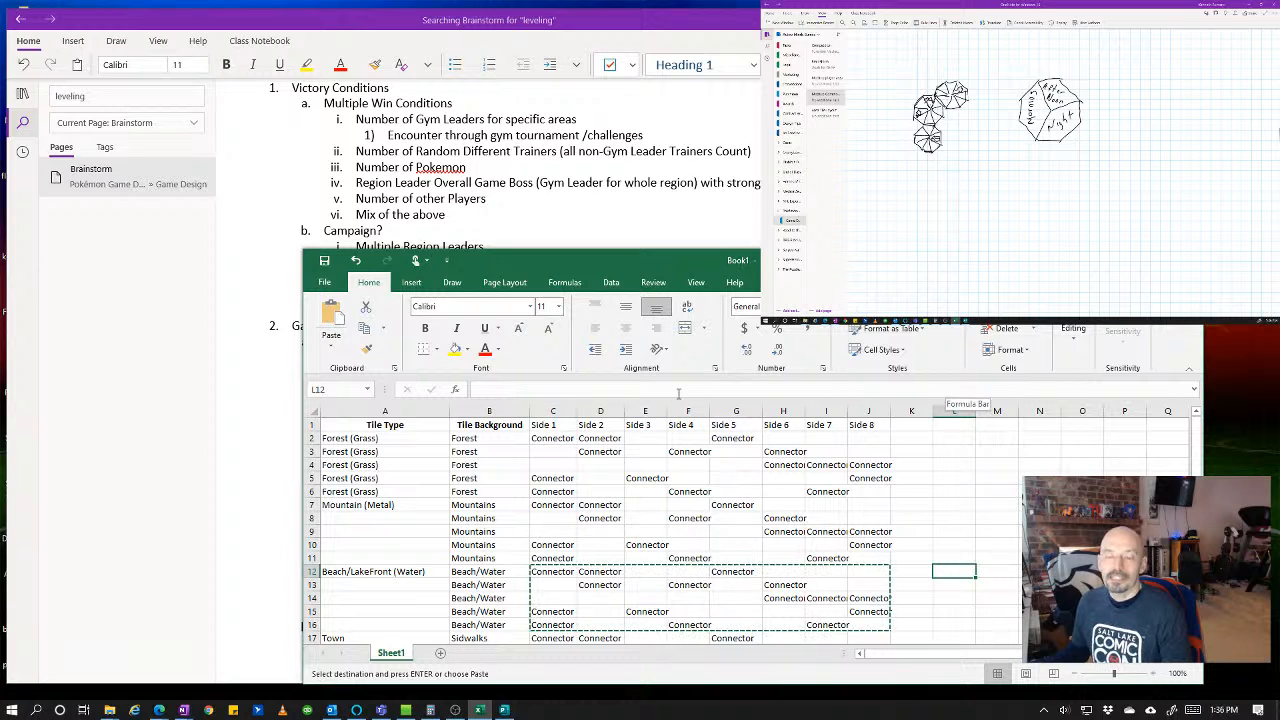
pyautogui.rightClick(600, 411)
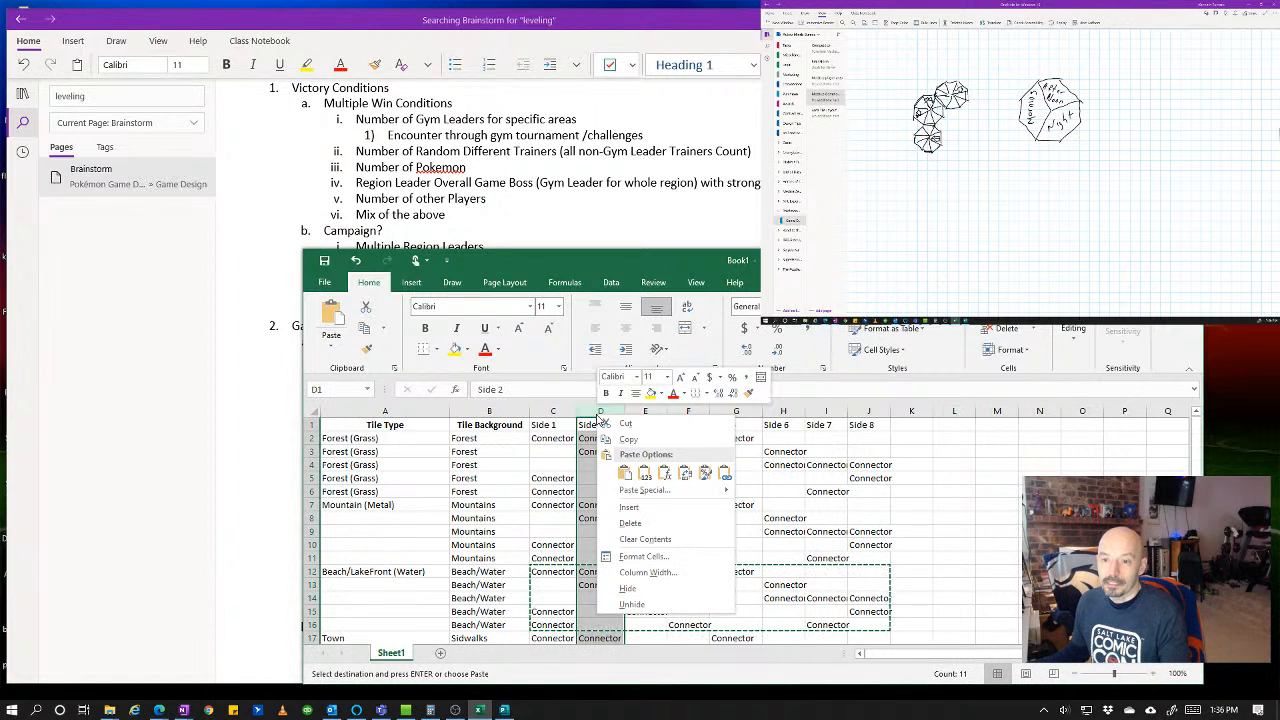
pyautogui.click(630, 507)
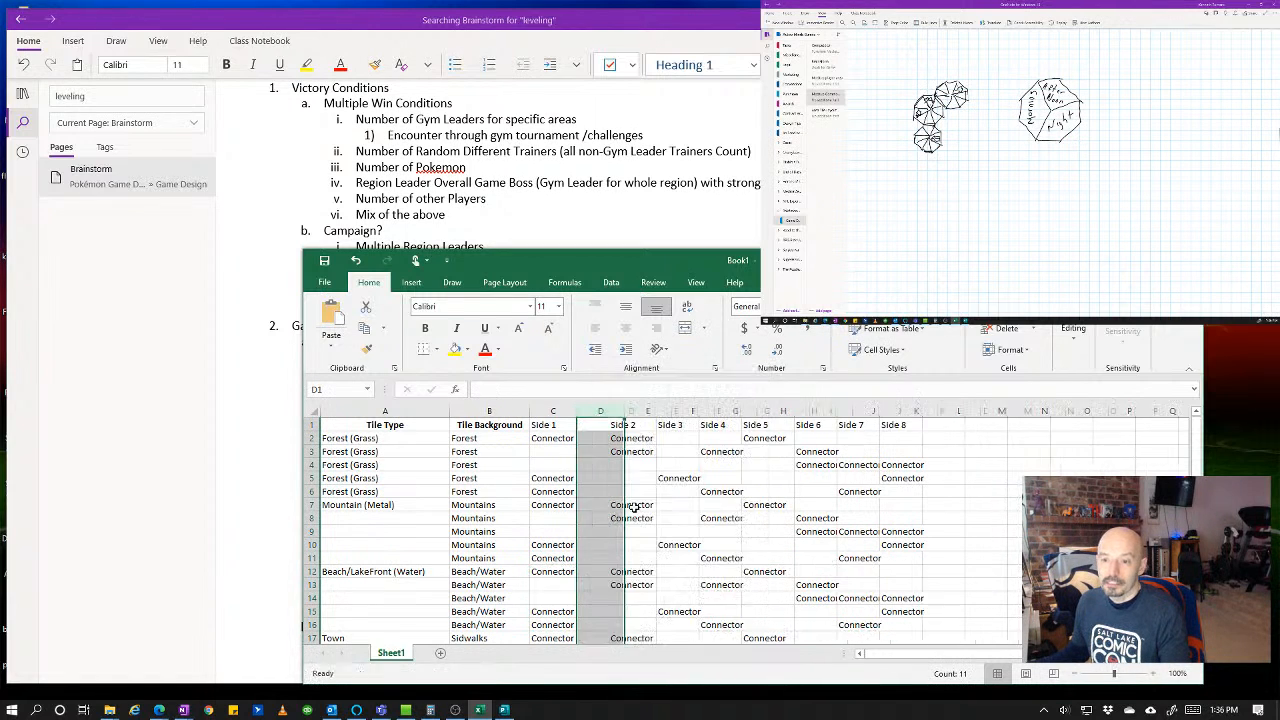
# - Insert a blank column before Side 3 and another before Side 4
pyautogui.click(688, 411)
pyautogui.rightClick(688, 411)
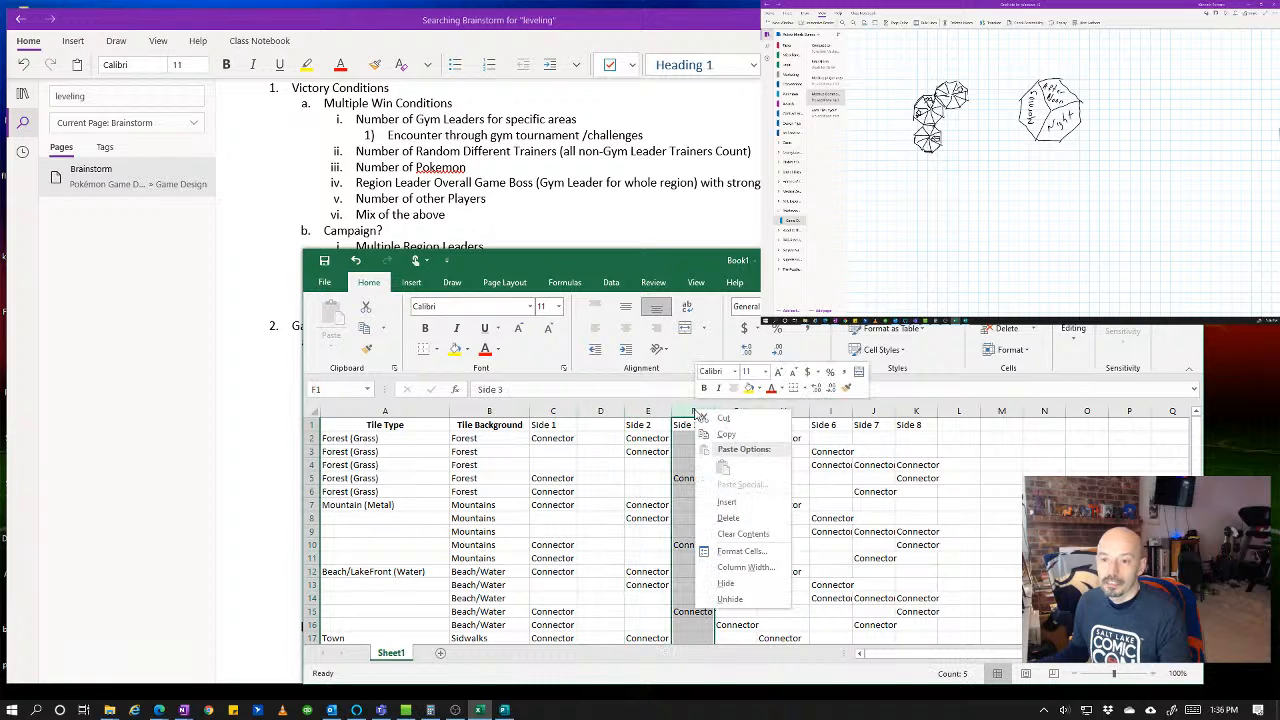
pyautogui.click(730, 503)
pyautogui.rightClick(782, 413)
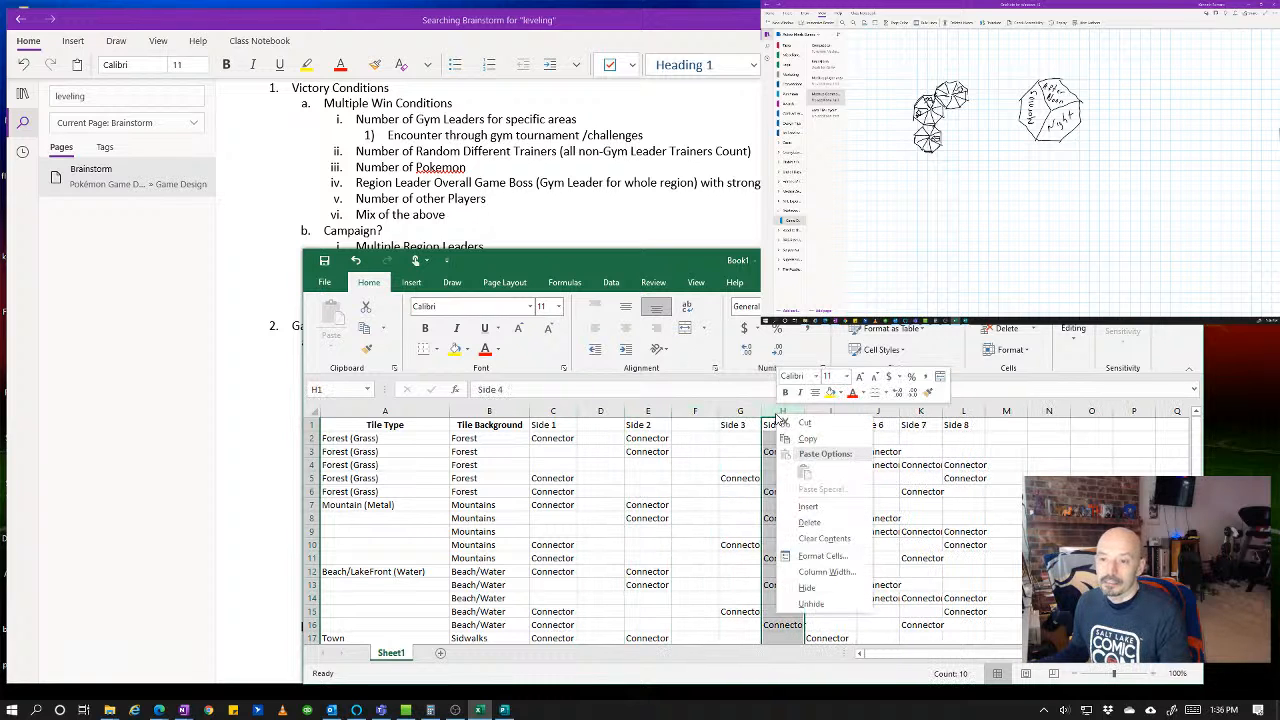
pyautogui.click(808, 507)
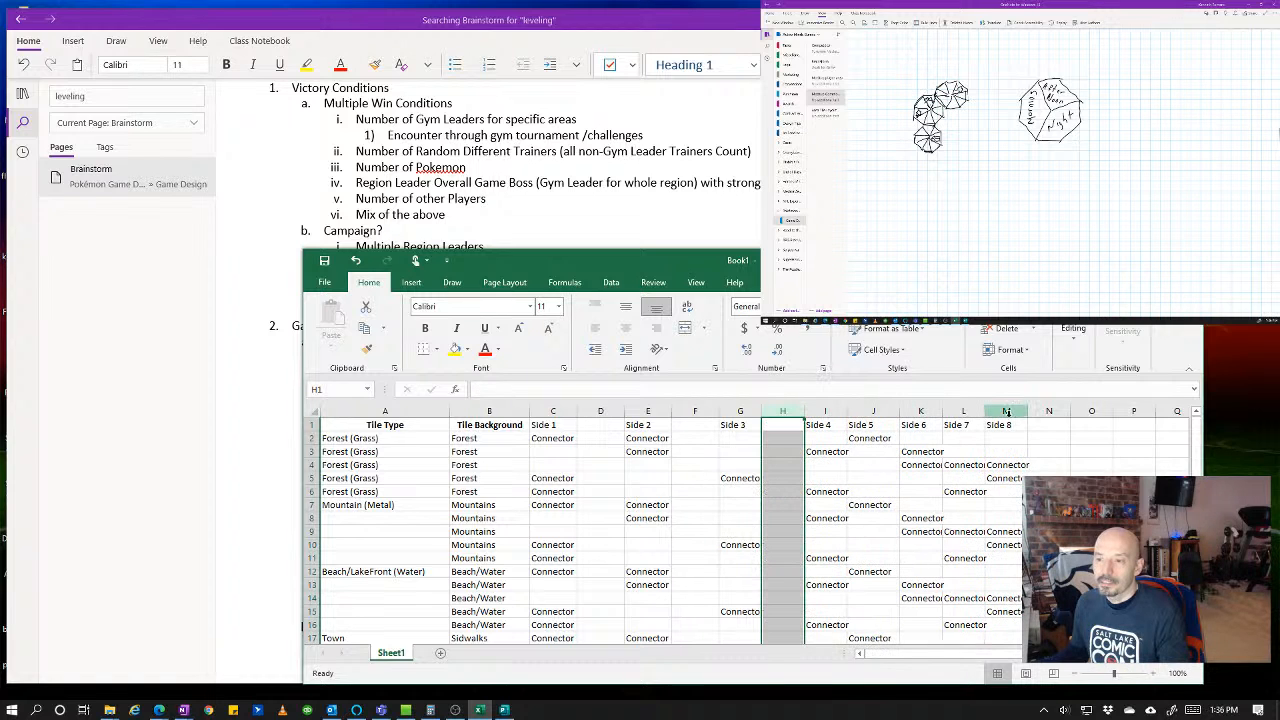
# - Insert a blank column before Side 8 and another before Side 7
pyautogui.click(1006, 412)
pyautogui.rightClick(1006, 412)
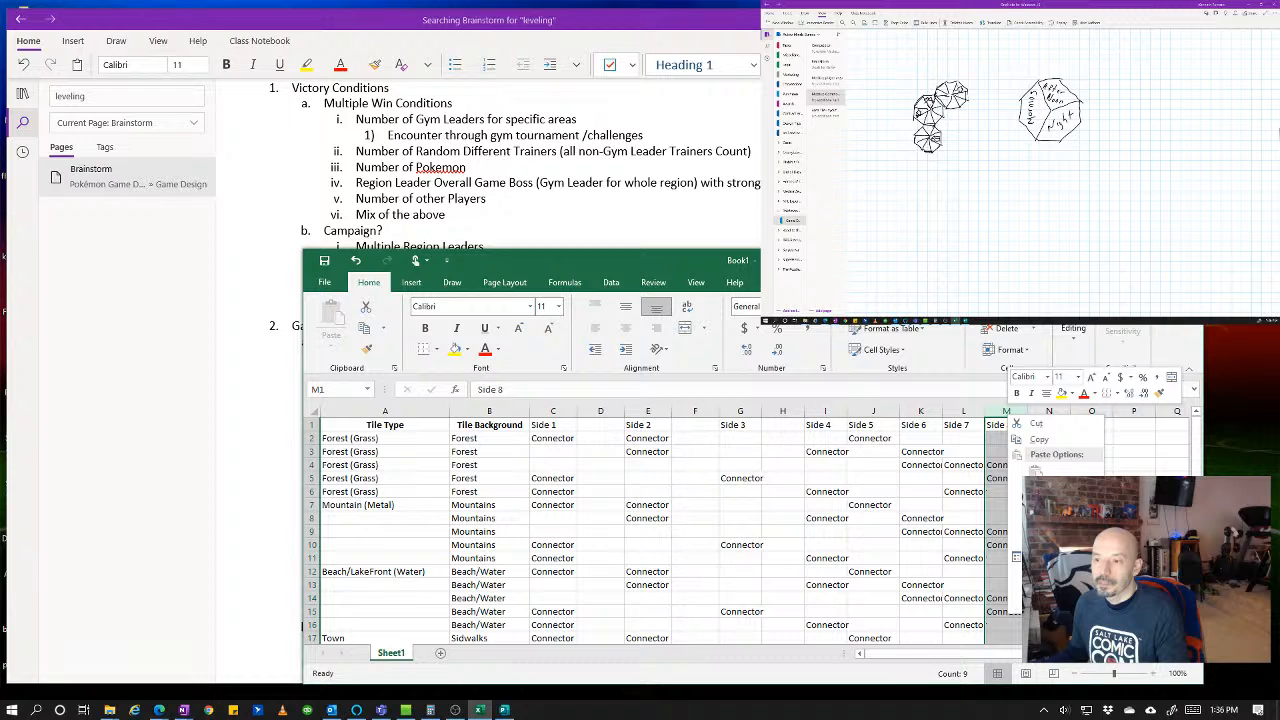
pyautogui.press('Escape')
pyautogui.click(965, 412)
pyautogui.rightClick(968, 416)
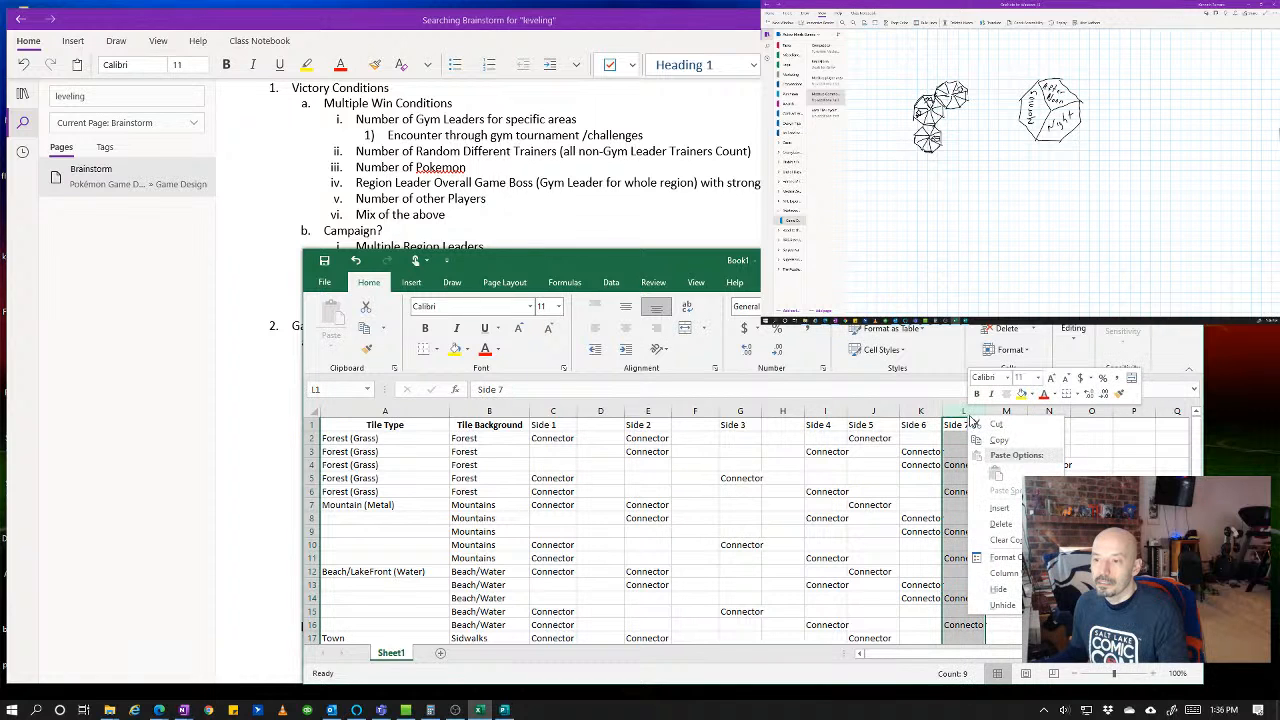
pyautogui.press('Escape')
# - Insert a blank column before Side 6 and another before Side 5
pyautogui.click(920, 412)
pyautogui.rightClick(922, 418)
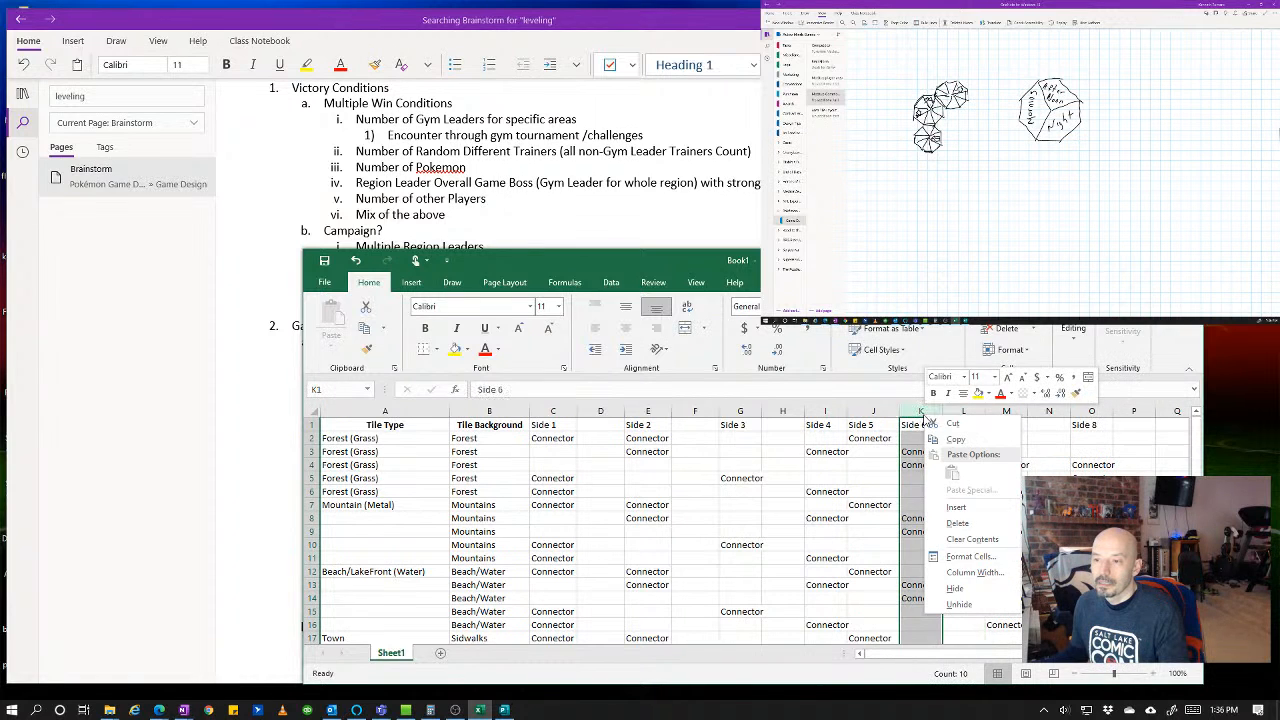
pyautogui.click(956, 507)
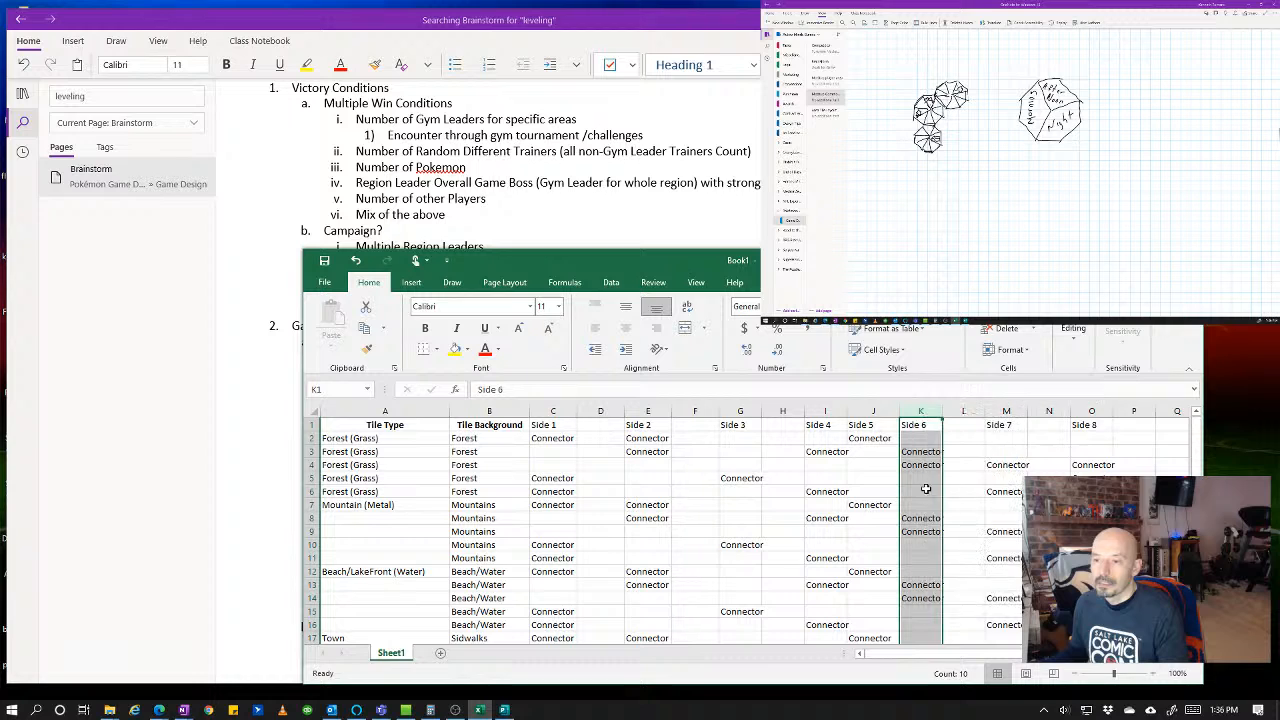
pyautogui.click(870, 412)
pyautogui.rightClick(871, 414)
pyautogui.click(905, 505)
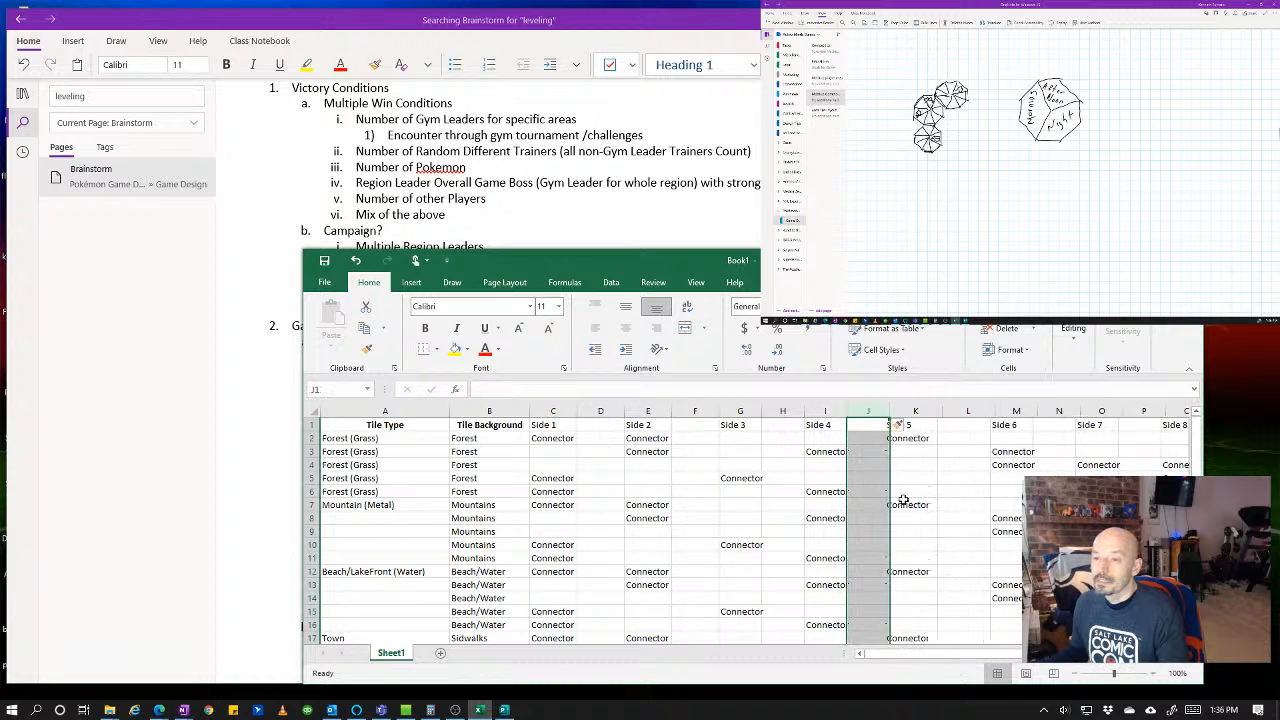
# - Enter "Path" in the first Forest row's blank columns after Side 2 and Side 3 (F2 and H2)
pyautogui.click(870, 440)
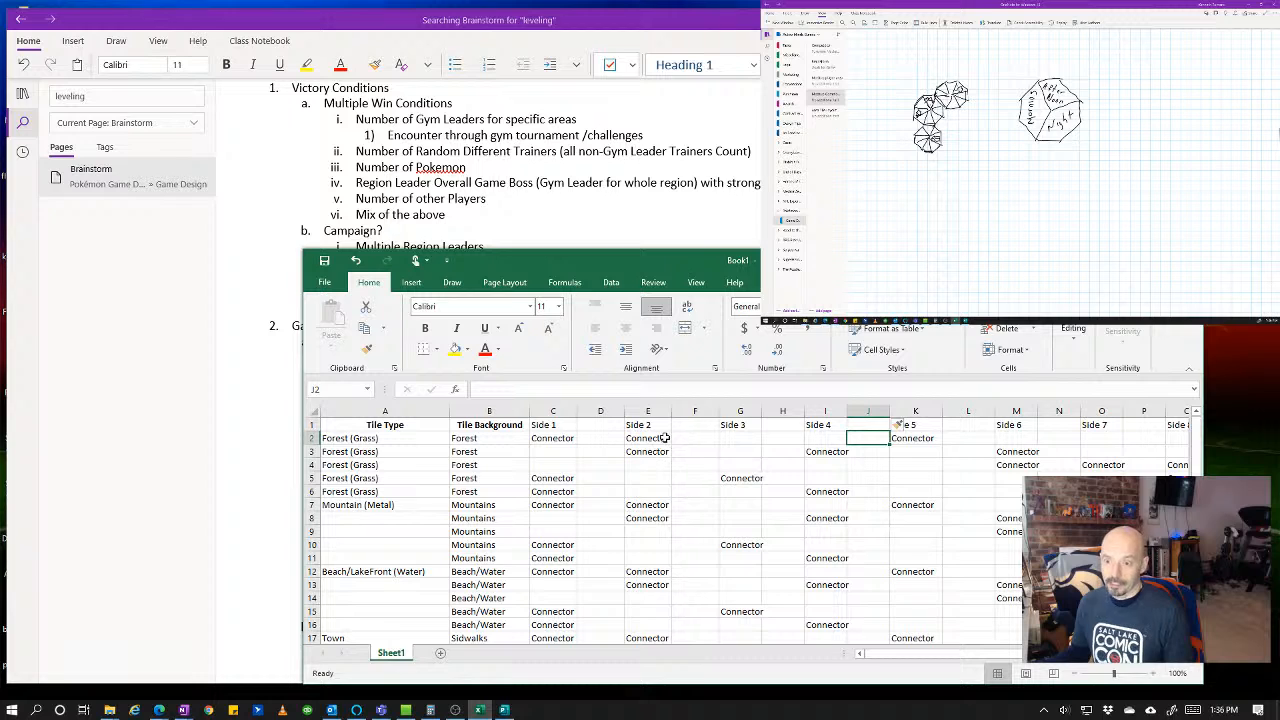
pyautogui.click(697, 438)
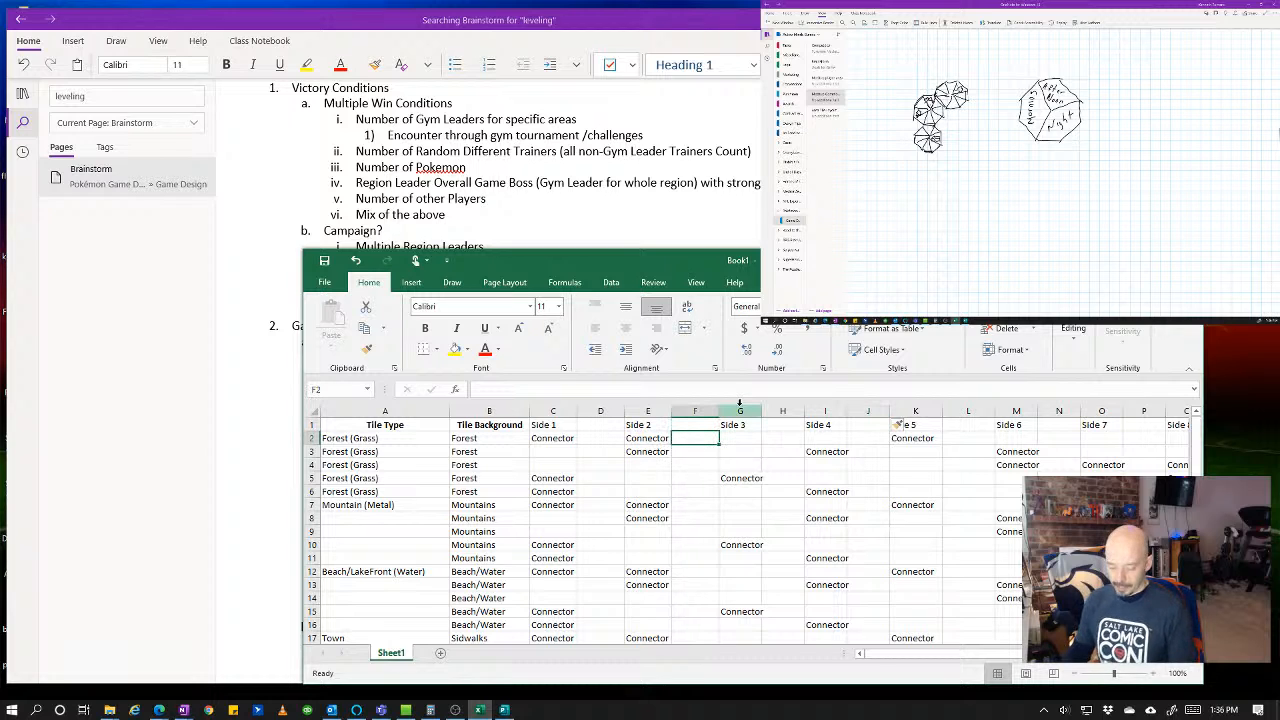
pyautogui.write('Path')
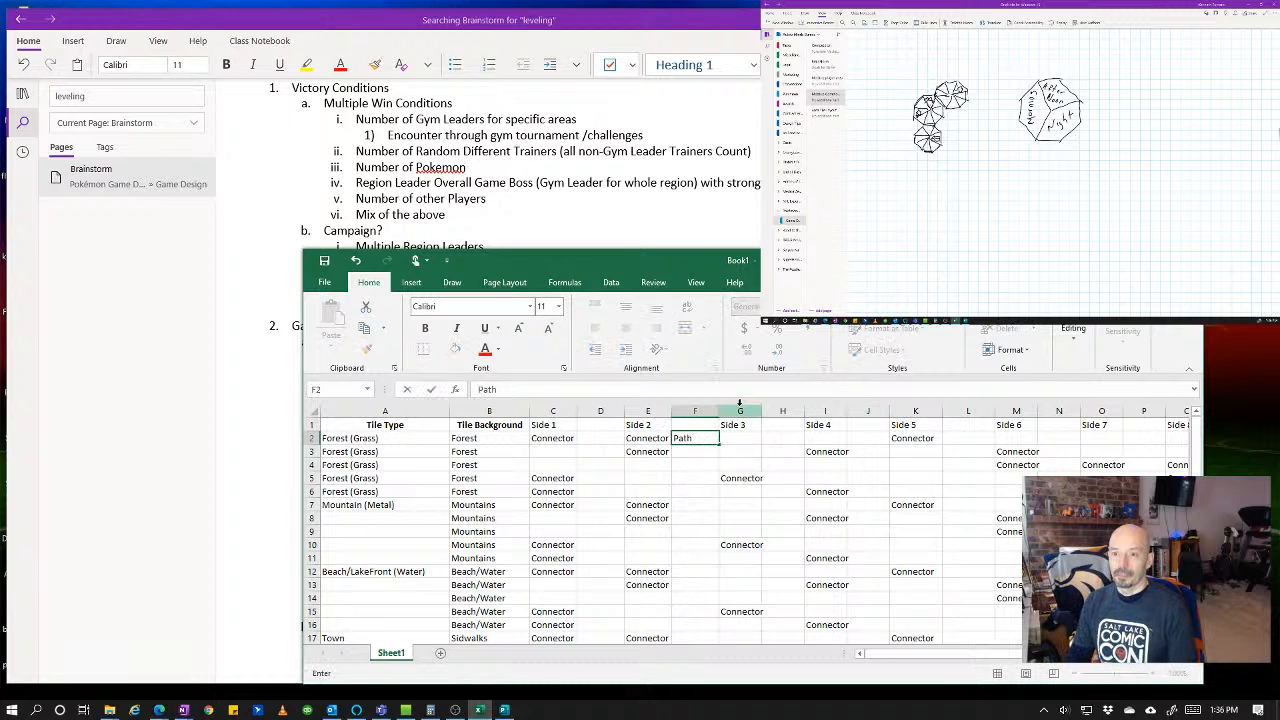
pyautogui.press('Tab')
pyautogui.write('P')
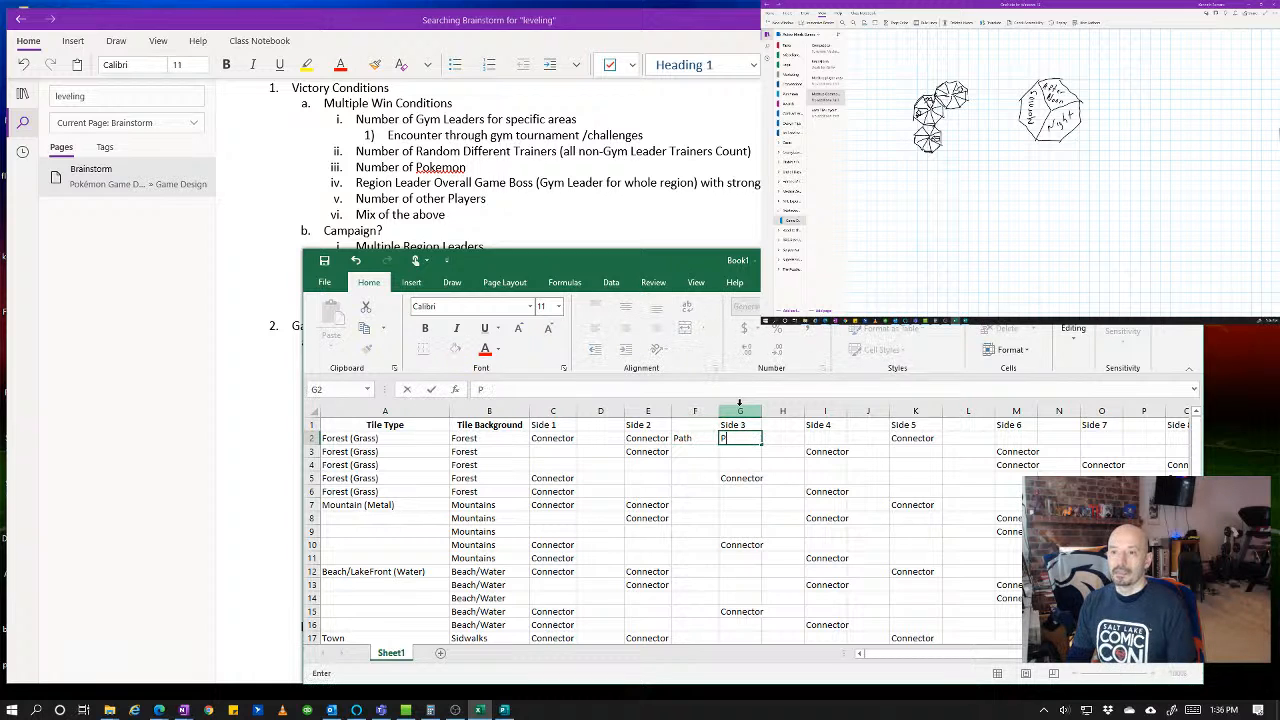
pyautogui.press('Tab')
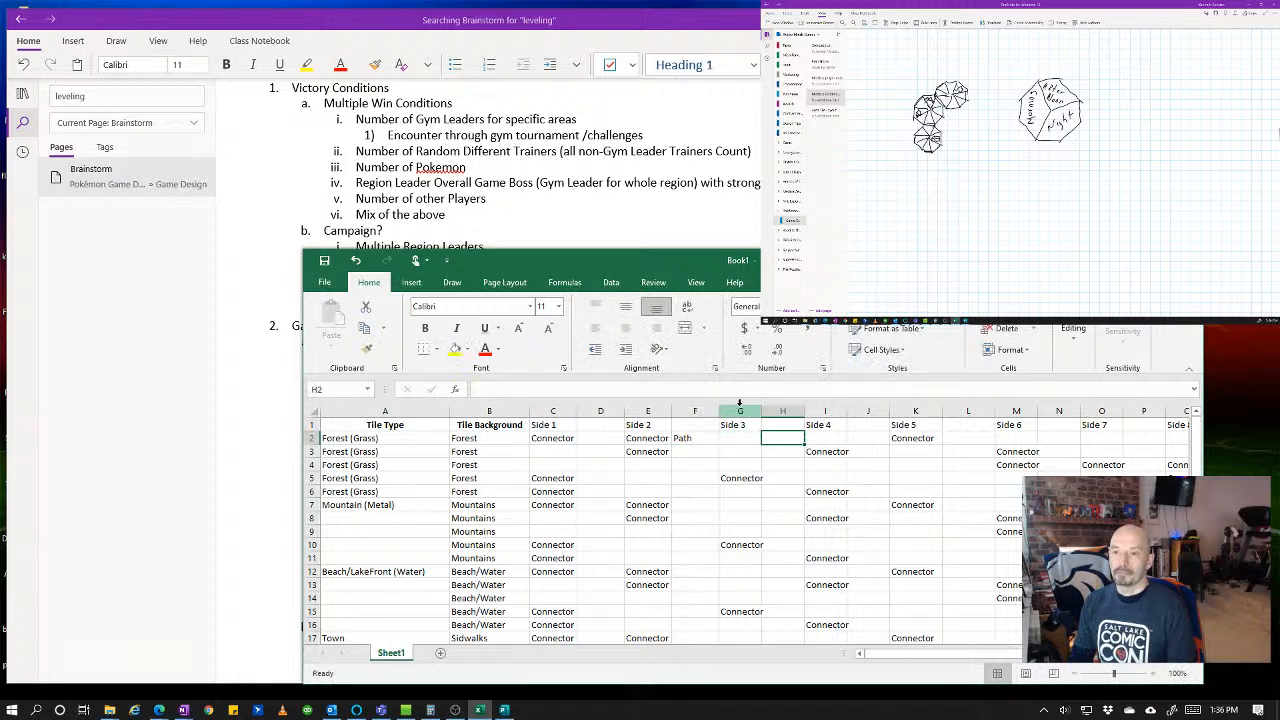
pyautogui.write('Path')
pyautogui.press('Tab')
pyautogui.press('Tab')
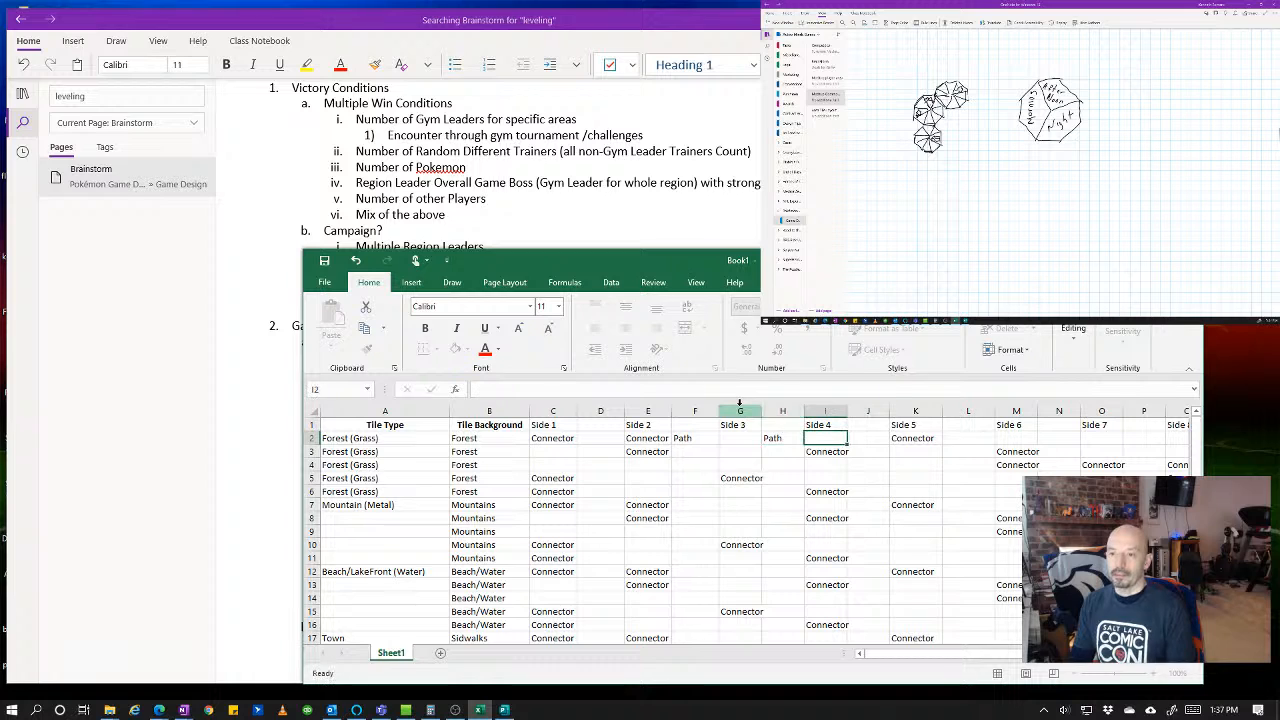
# - Enter "Path" in the first Forest row's blank columns after Side 4 and Side 5 (J2 and L2)
pyautogui.write('Path')
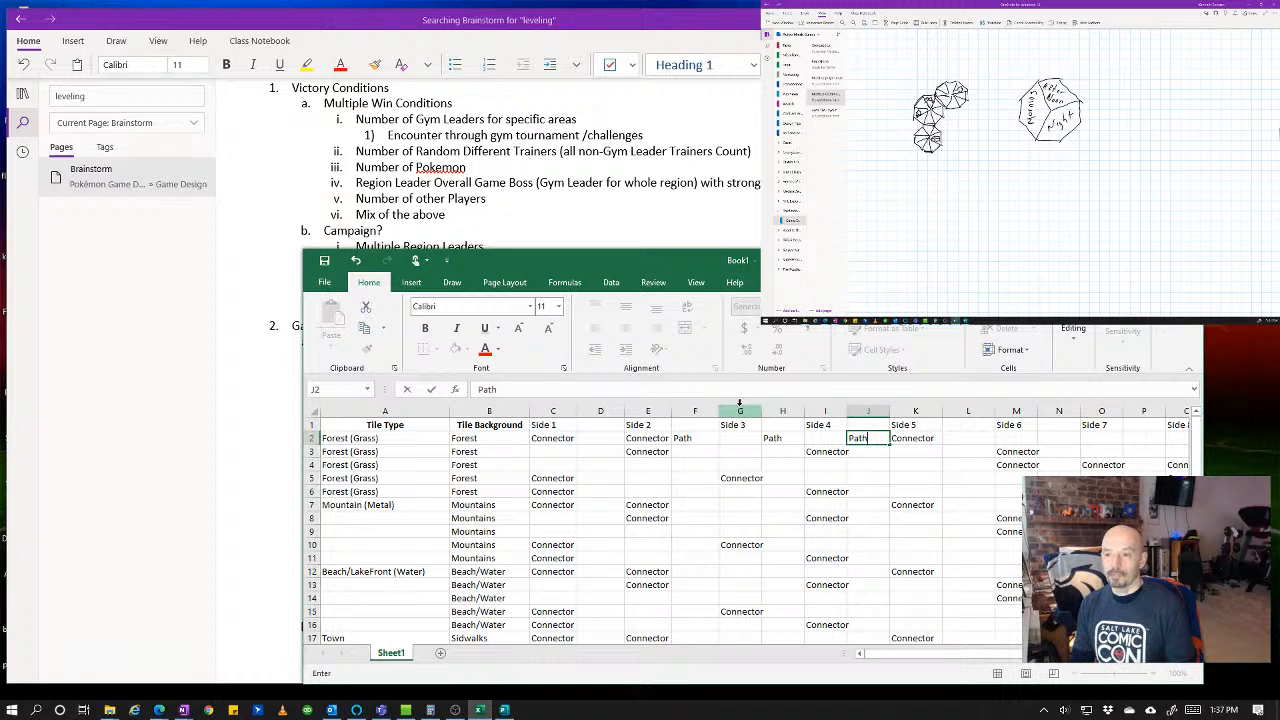
pyautogui.press('Tab')
pyautogui.press('Tab')
pyautogui.write('Path')
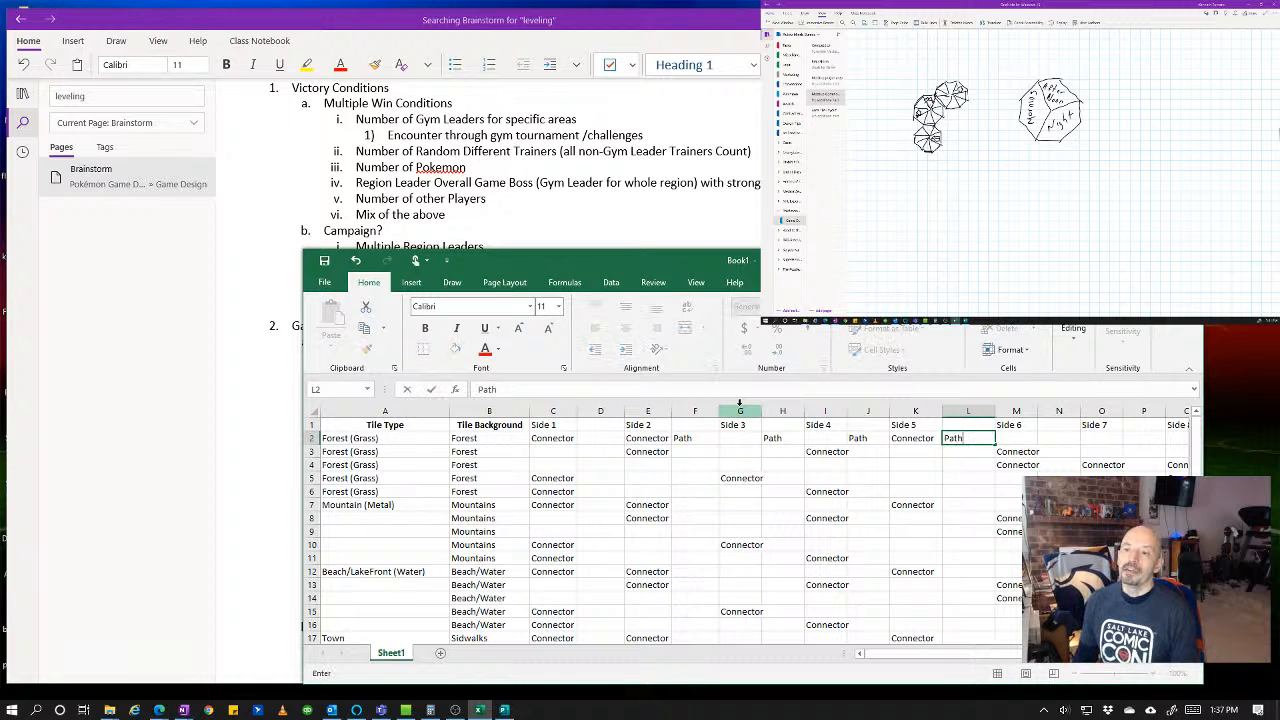
pyautogui.press('Return')
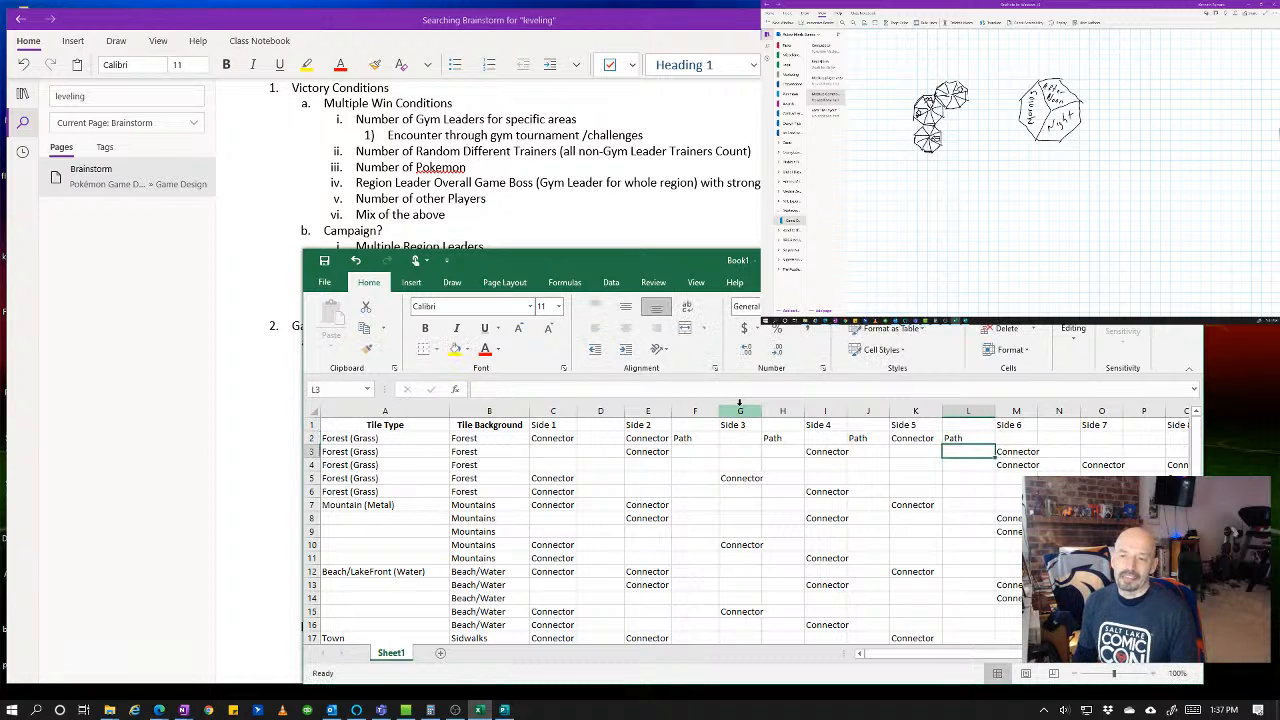
pyautogui.press('Up')
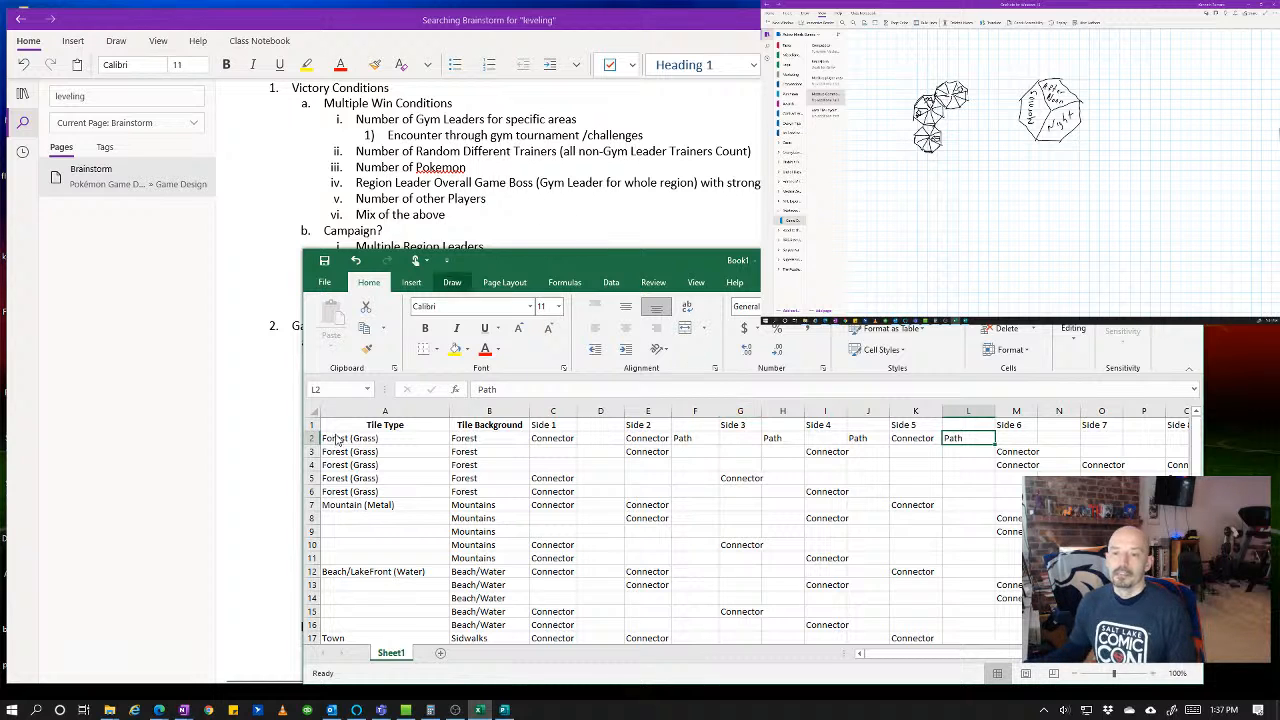
pyautogui.moveTo(890, 652); pyautogui.dragTo(936, 655)
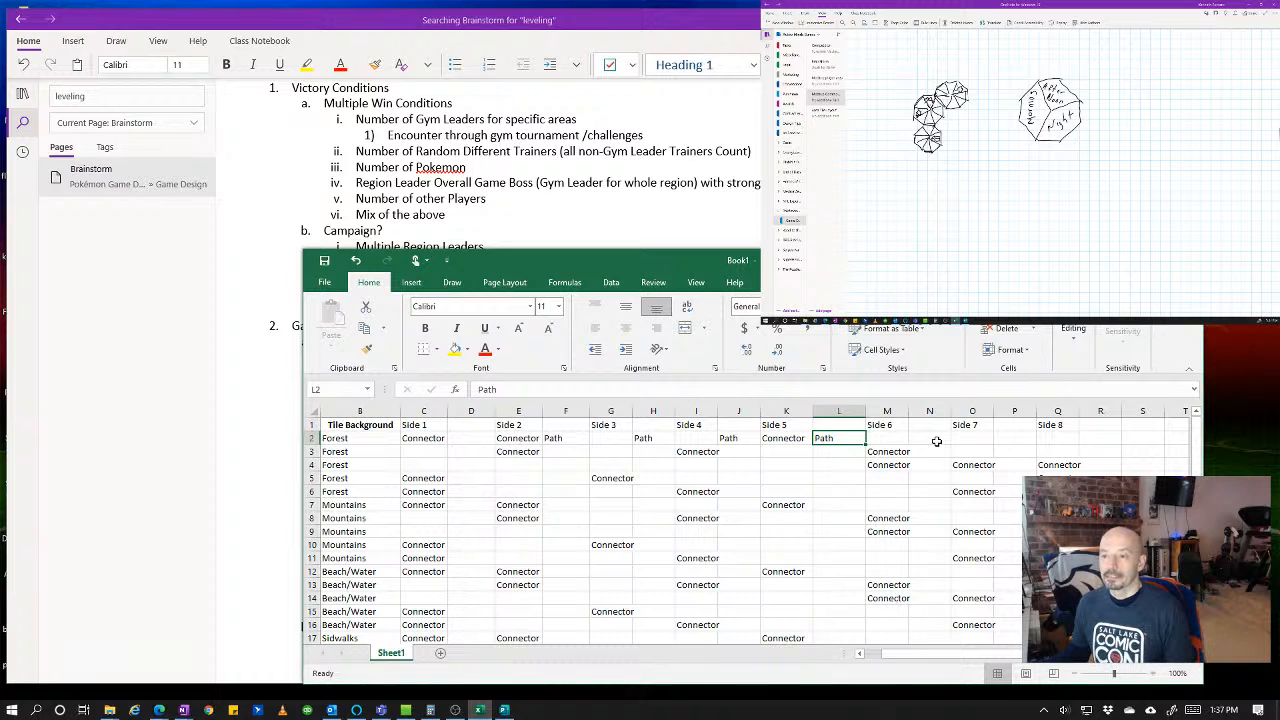
pyautogui.click(897, 438)
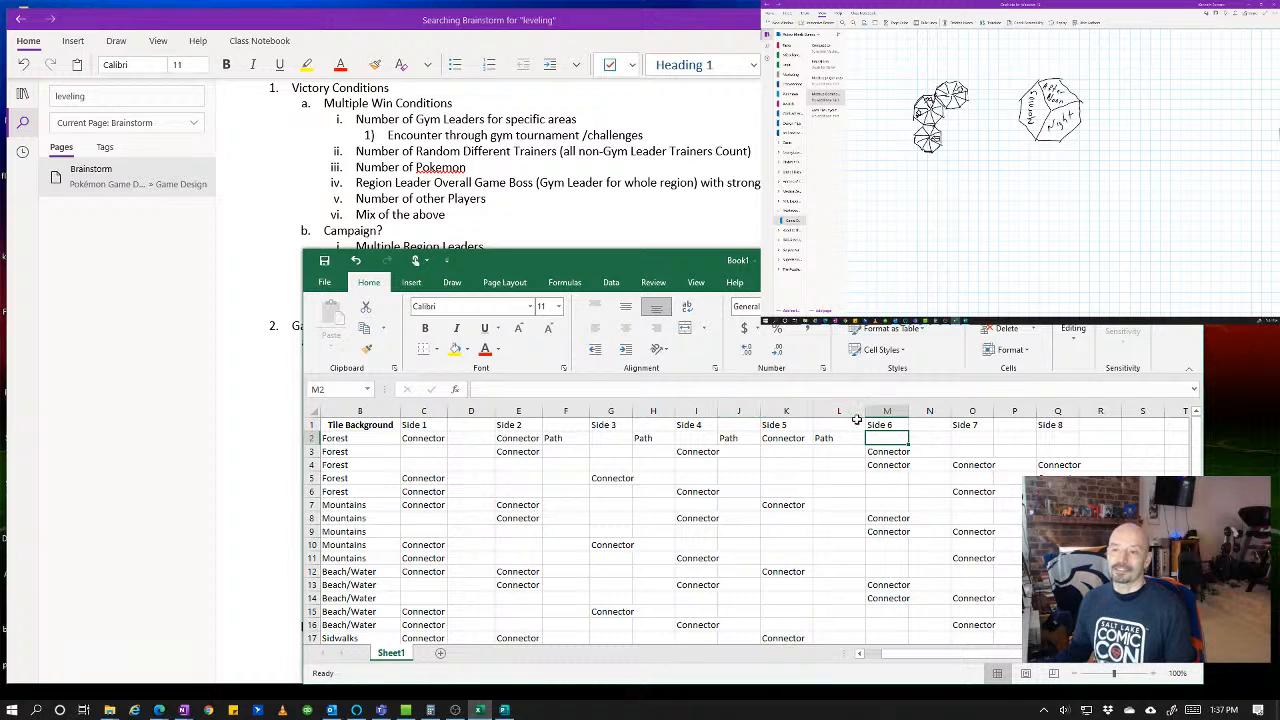
pyautogui.click(474, 438)
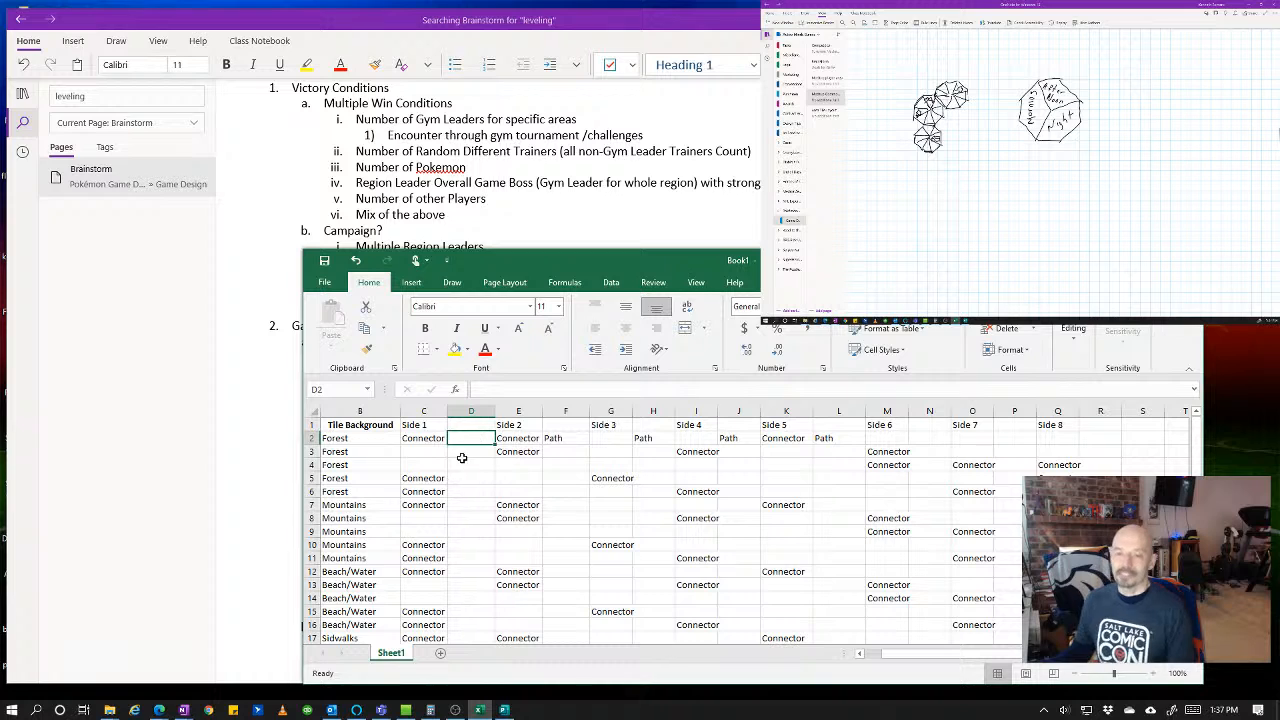
pyautogui.write('Forest')
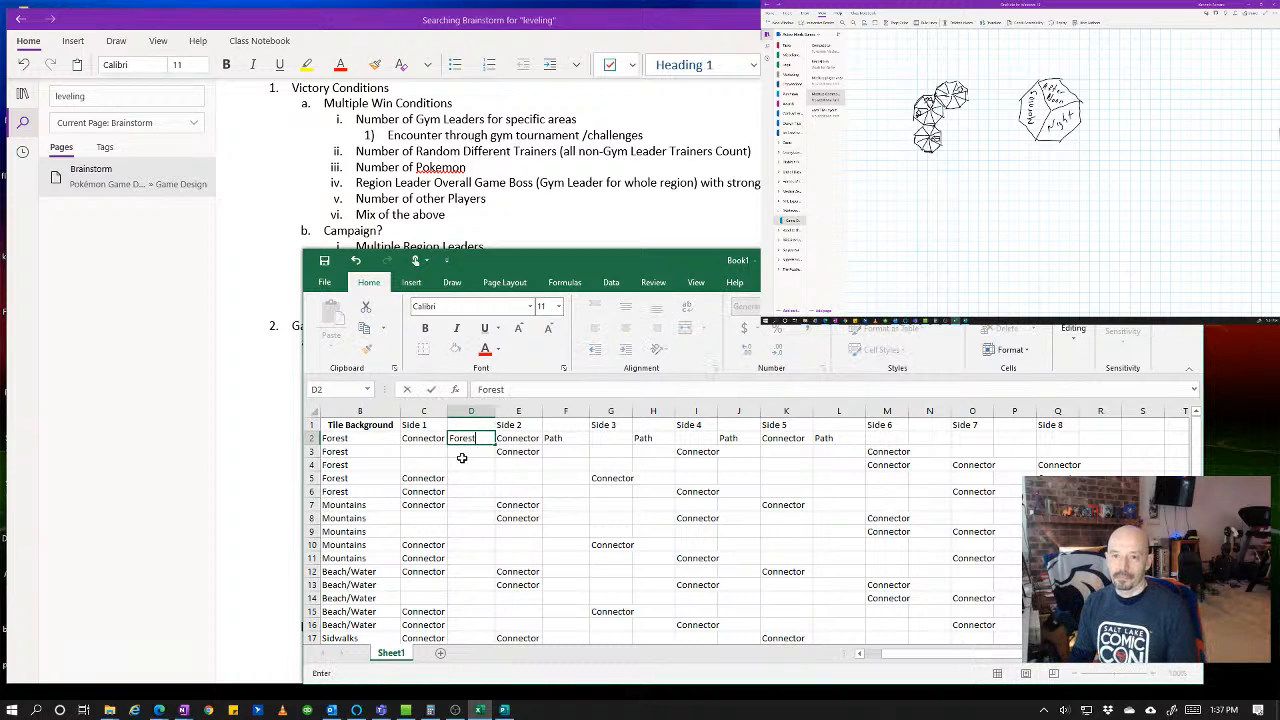
pyautogui.press('BackSpace')
pyautogui.press('BackSpace')
pyautogui.press('BackSpace')
pyautogui.press('BackSpace')
pyautogui.press('BackSpace')
pyautogui.press('BackSpace')
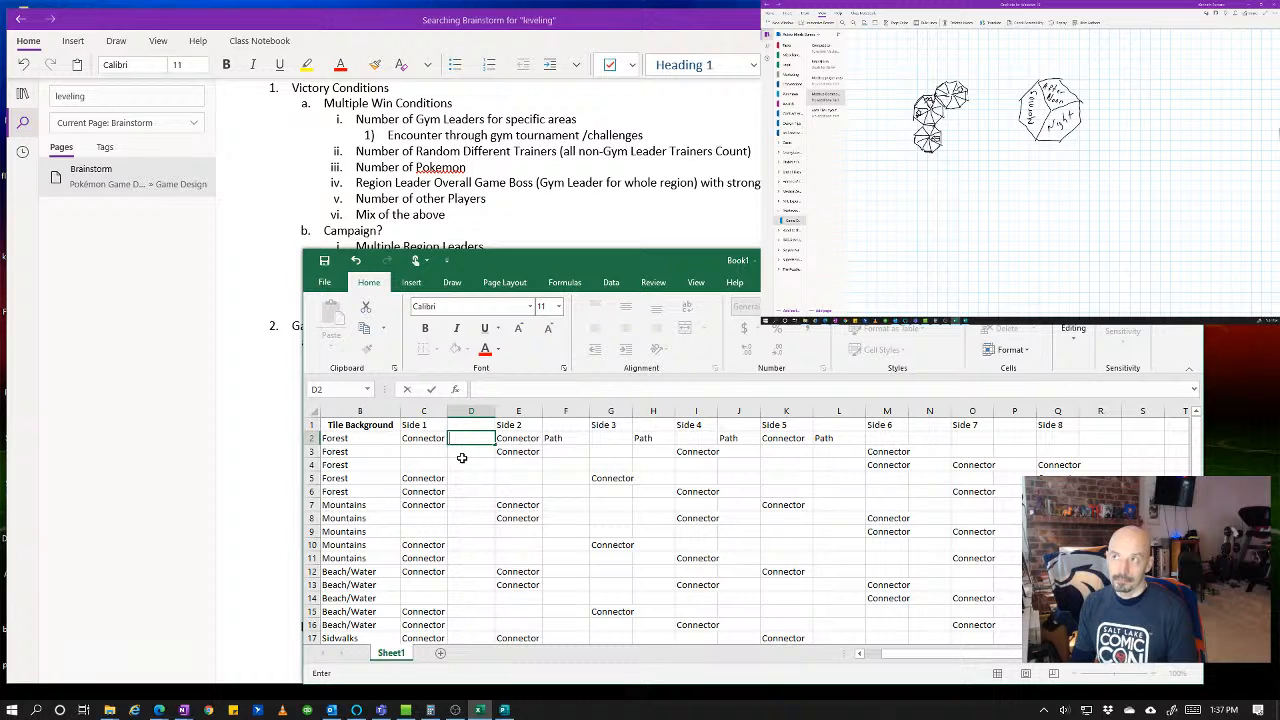
pyautogui.write('Off-Path')
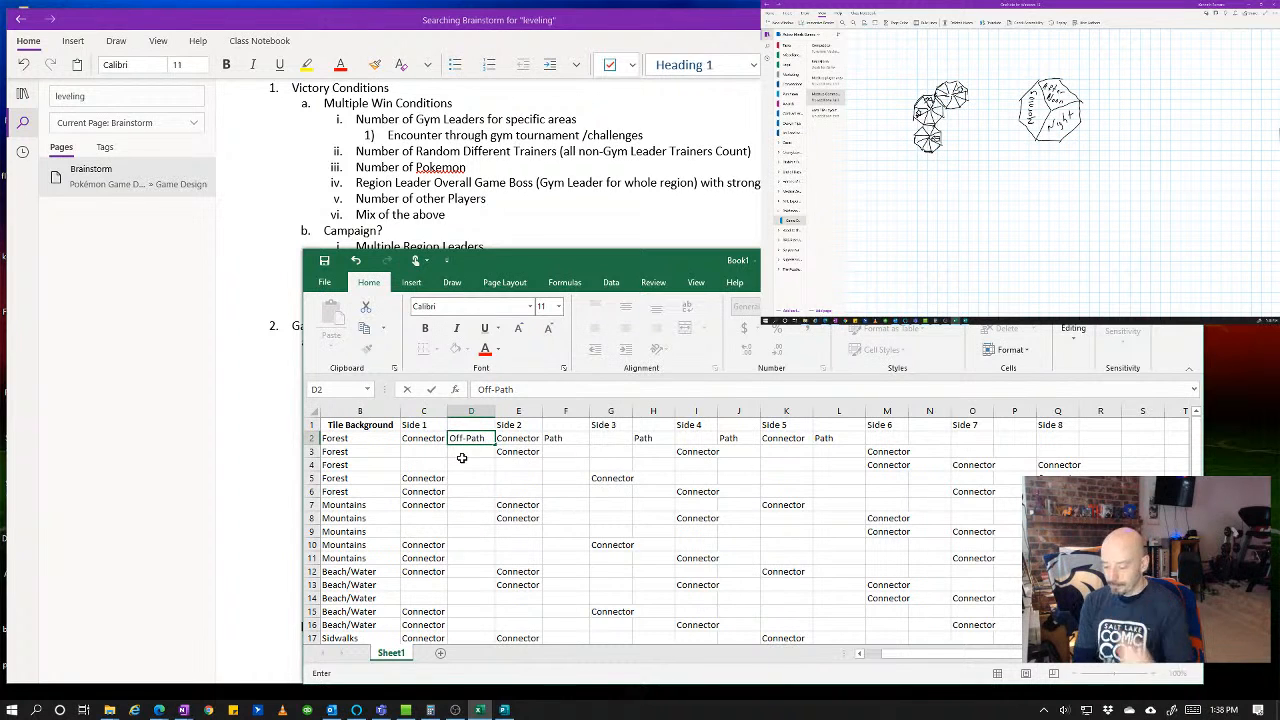
pyautogui.press('BackSpace')
pyautogui.press('BackSpace')
pyautogui.press('BackSpace')
pyautogui.press('BackSpace')
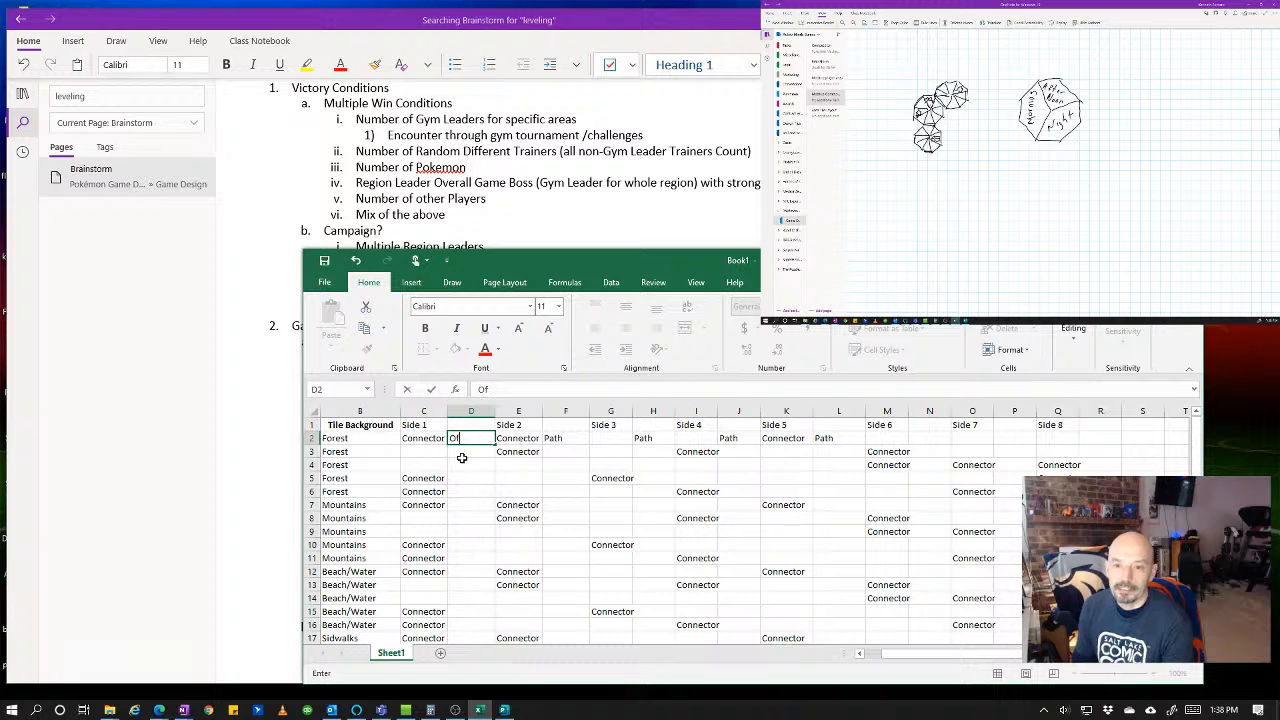
pyautogui.press('BackSpace')
pyautogui.press('BackSpace')
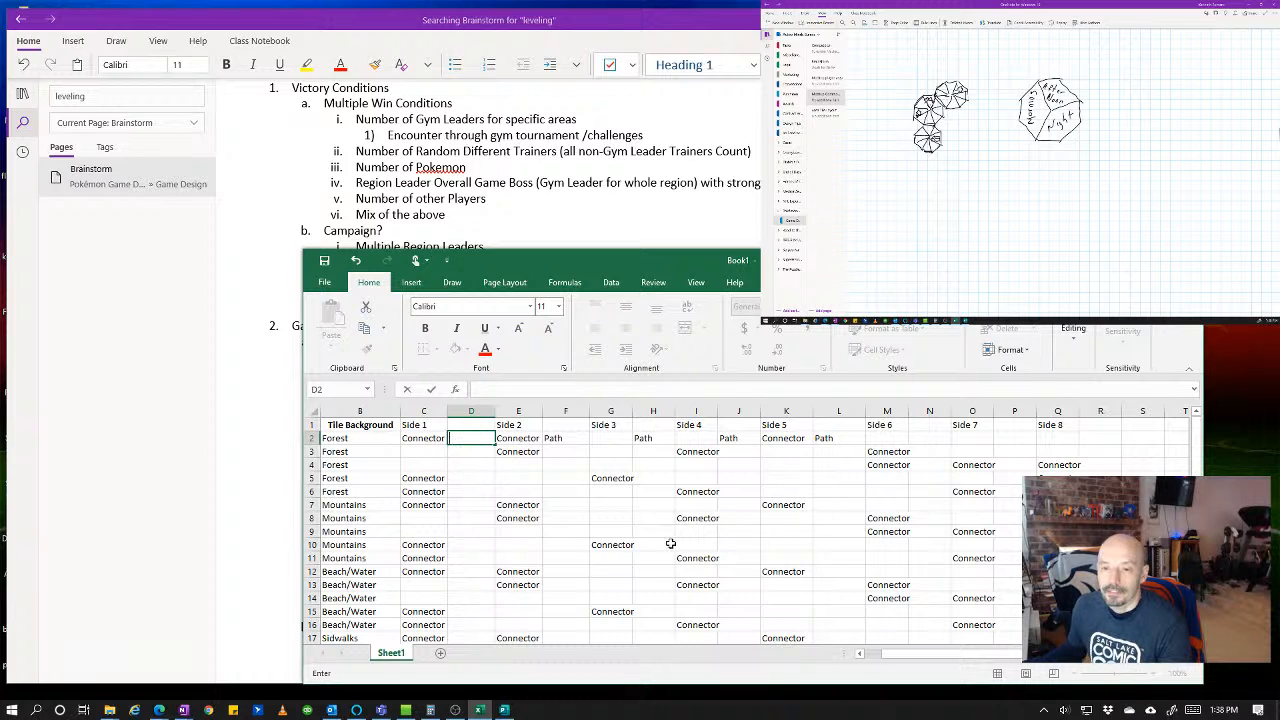
# - Enter "Path" in the first Mountains row's blank columns after Side 2, Side 3 and Side 4 (F7, H7 and J7)
pyautogui.click(472, 479)
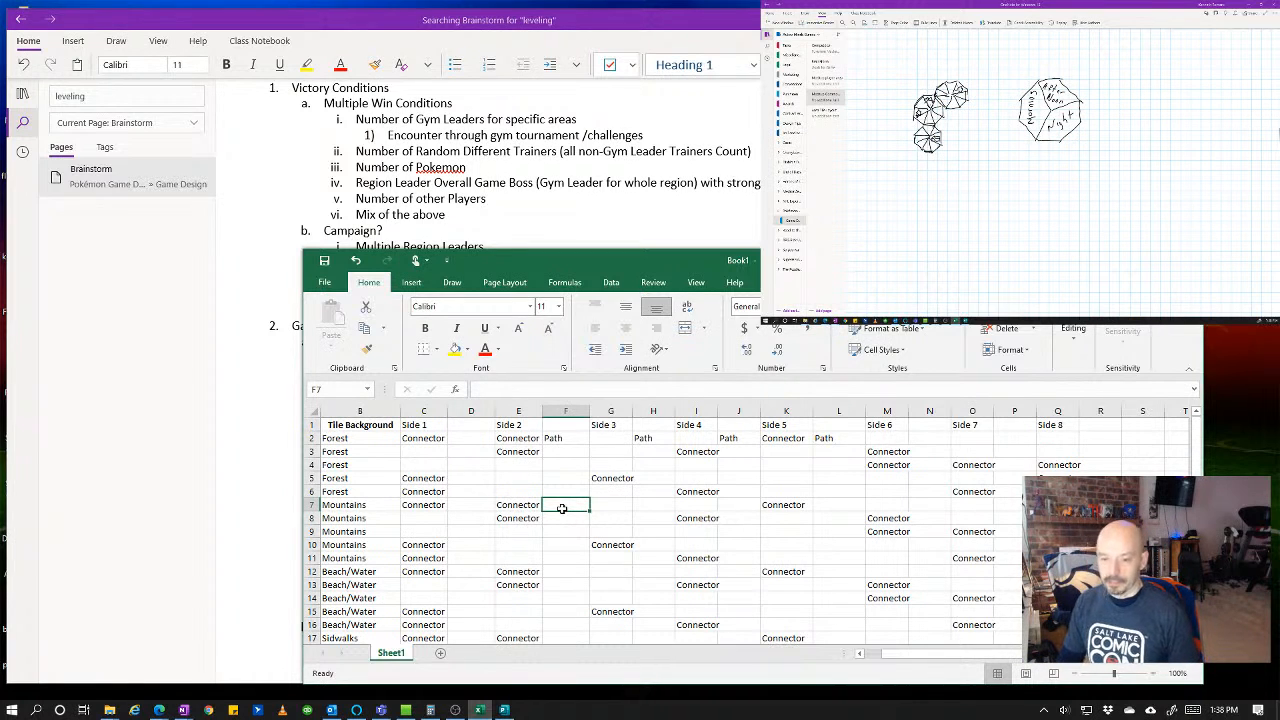
pyautogui.write('Path')
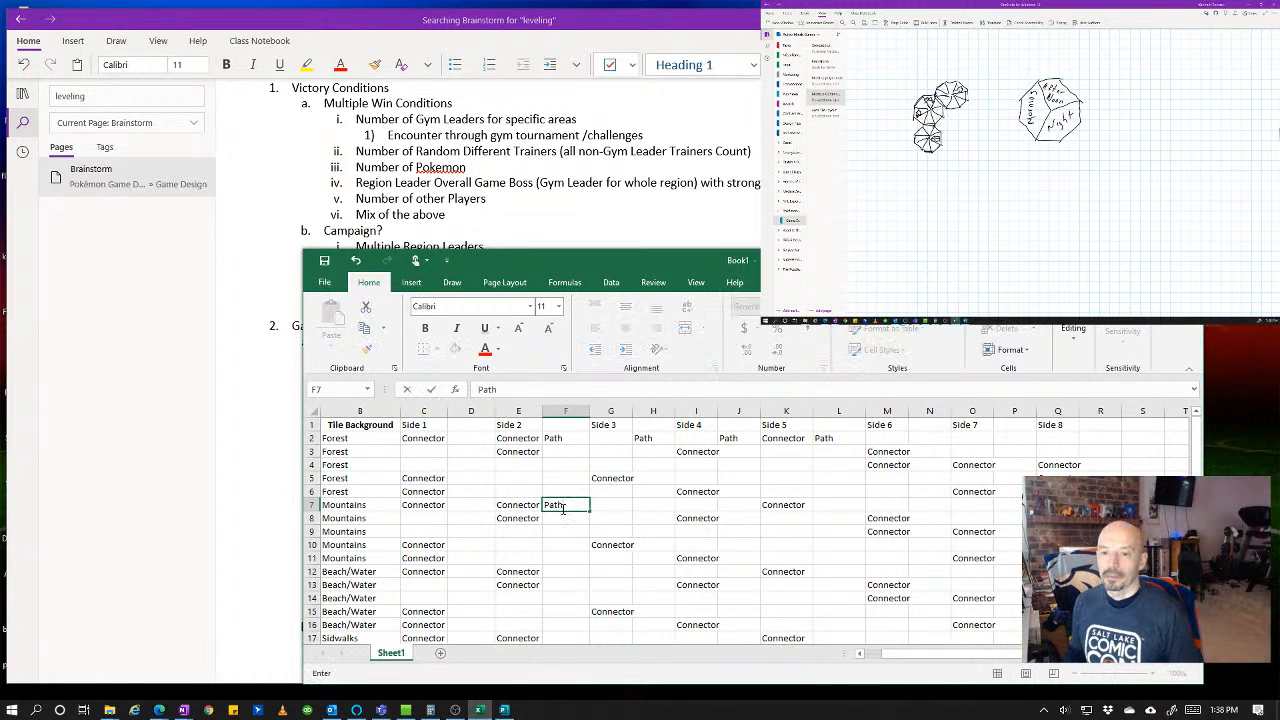
pyautogui.press('Tab')
pyautogui.press('Tab')
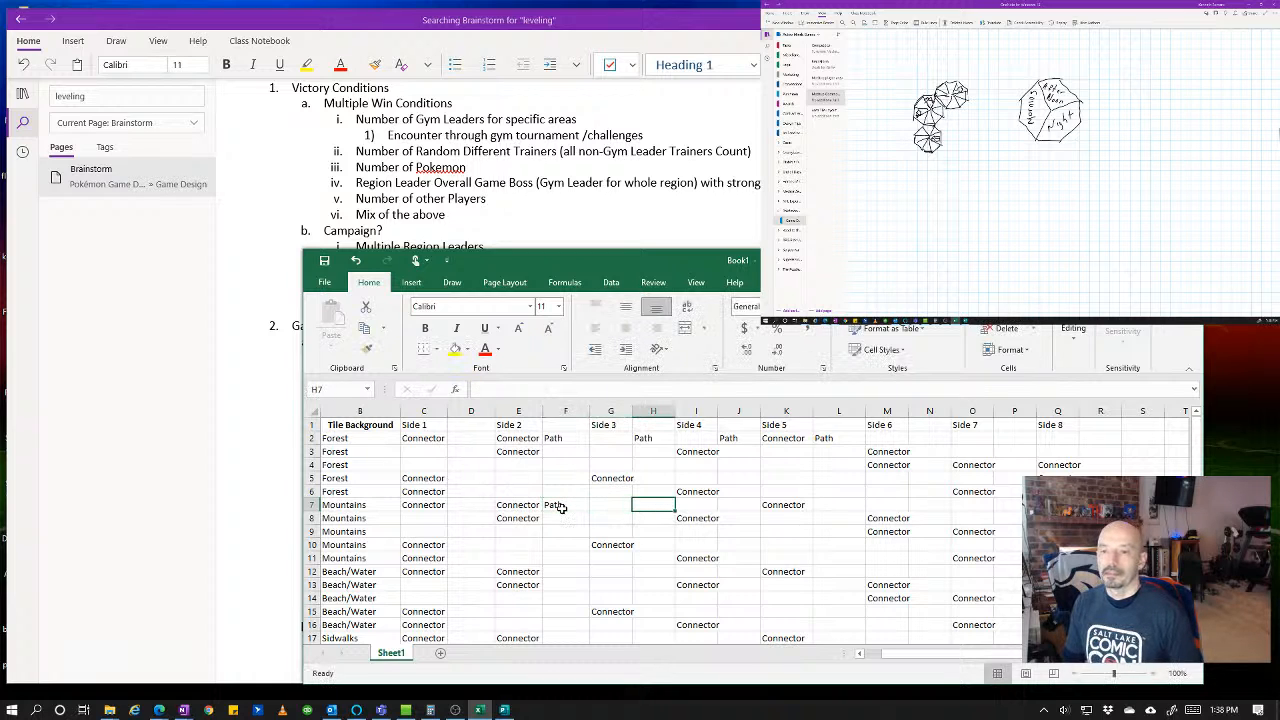
pyautogui.write('Path')
pyautogui.press('Tab')
pyautogui.press('Tab')
pyautogui.write('Path')
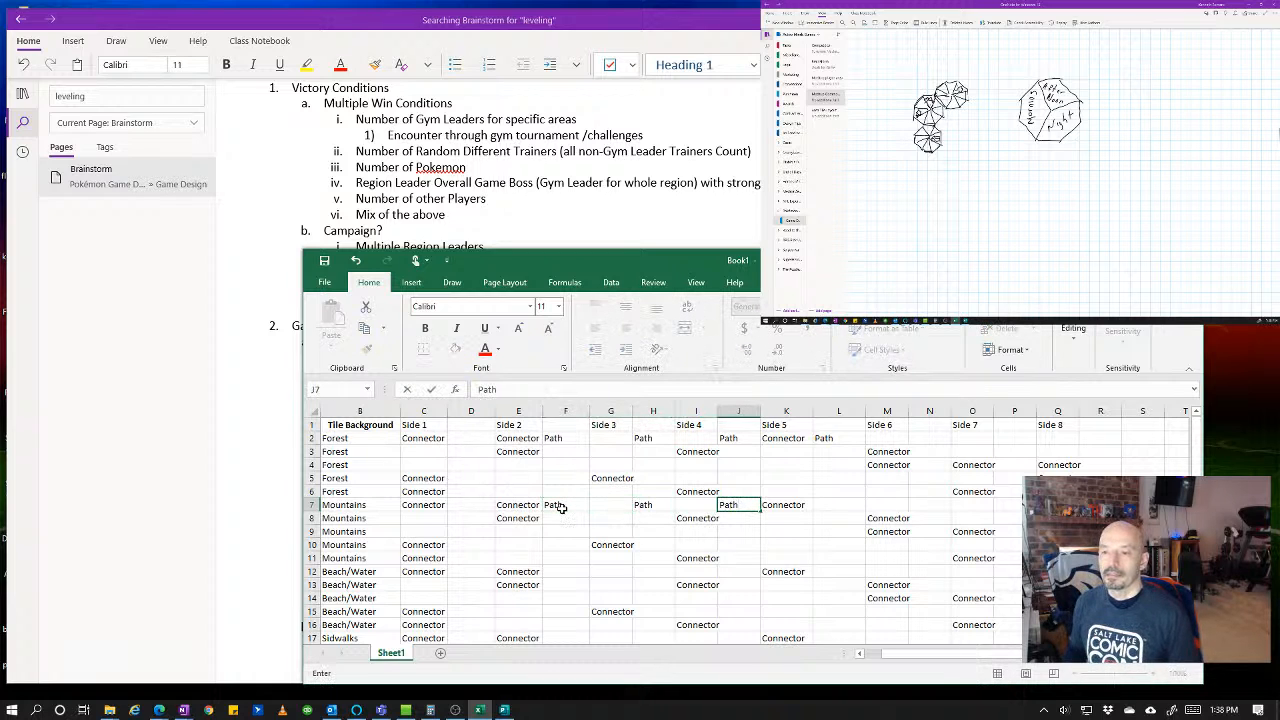
pyautogui.press('Return')
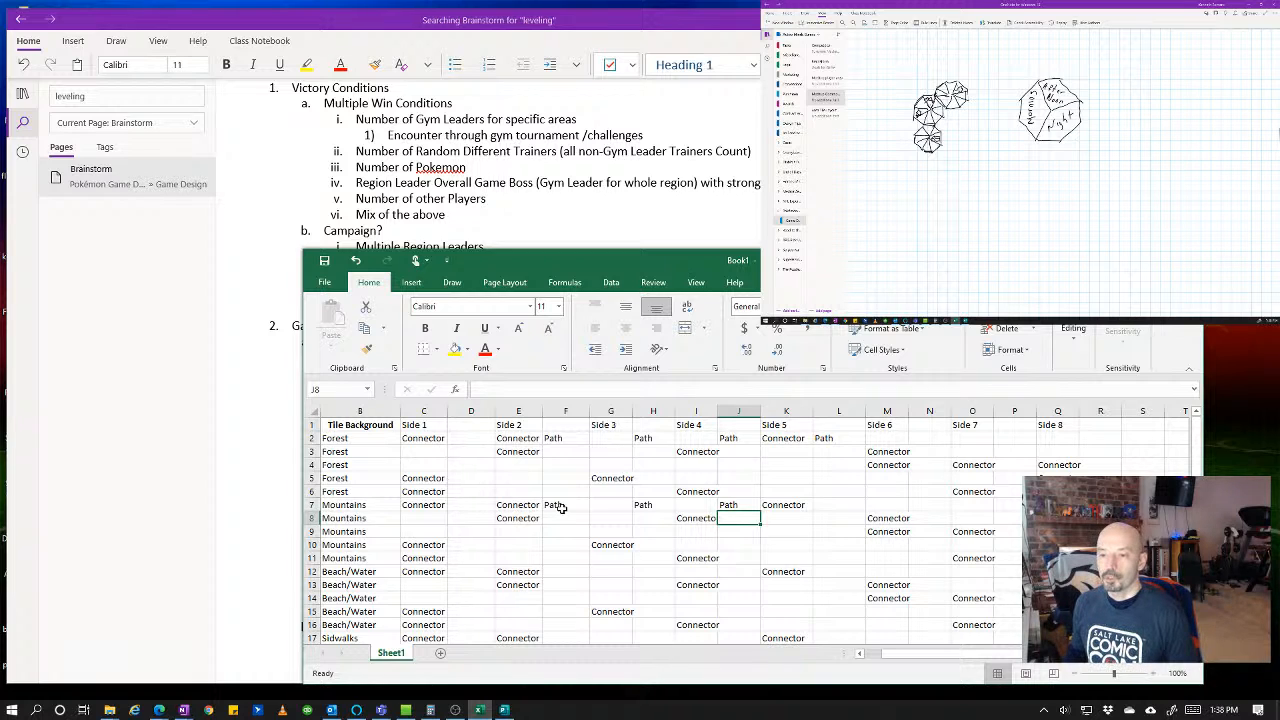
# - Enter "Path" in the fourth Mountains row's blank column after Side 1 (D10)
pyautogui.press('Down')
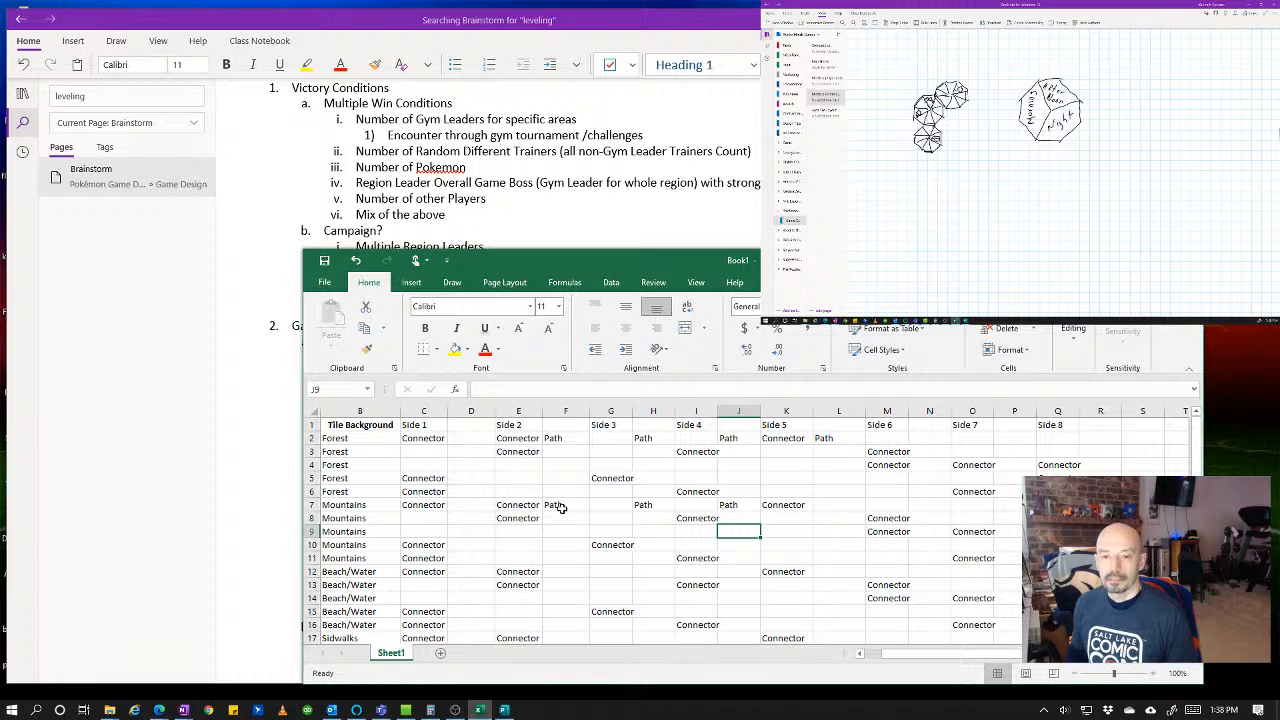
pyautogui.press('Down')
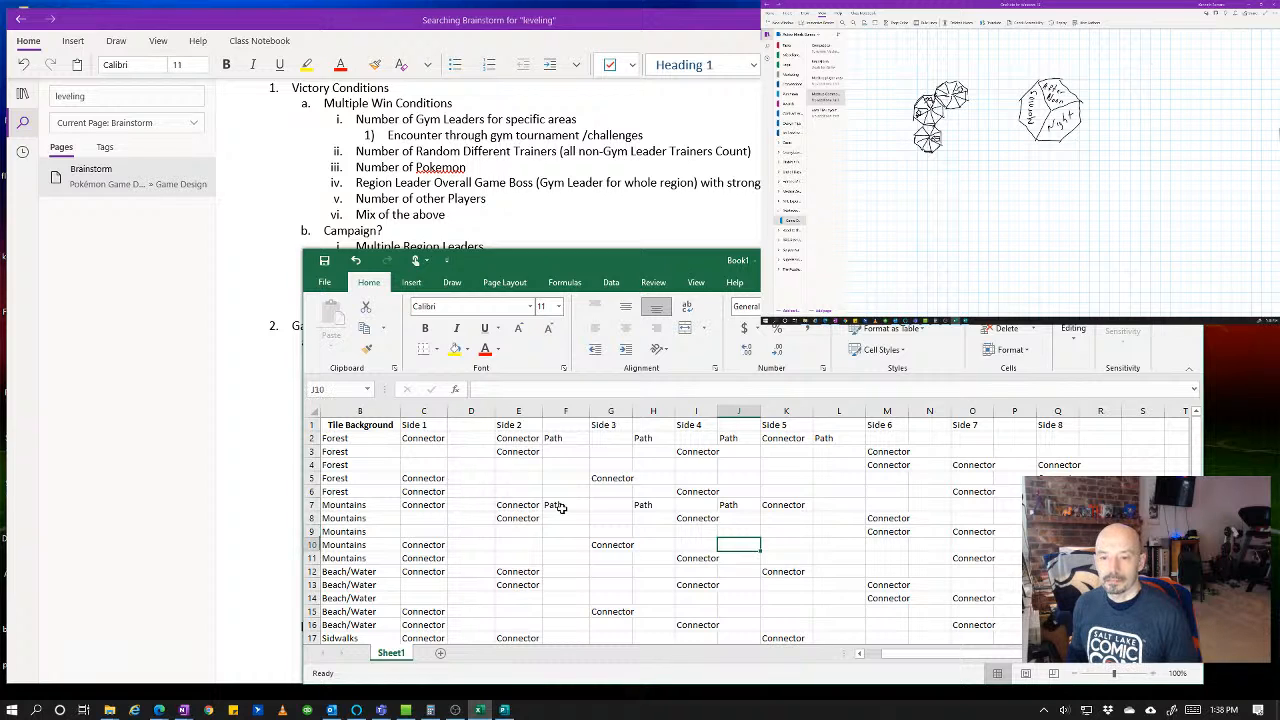
pyautogui.press('Left')
pyautogui.press('Left')
pyautogui.press('Left')
pyautogui.press('Right')
pyautogui.press('Right')
pyautogui.press('Right')
pyautogui.press('Left')
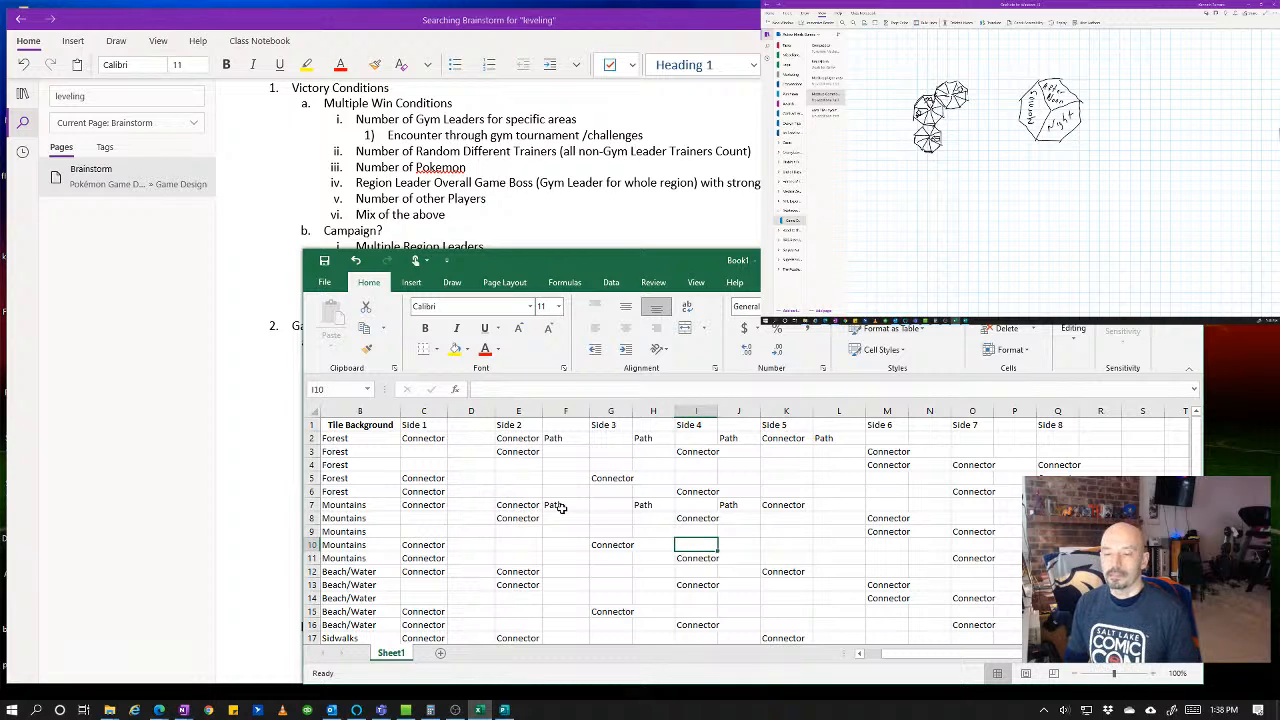
pyautogui.press('Left')
pyautogui.press('Left')
pyautogui.press('Left')
pyautogui.press('Left')
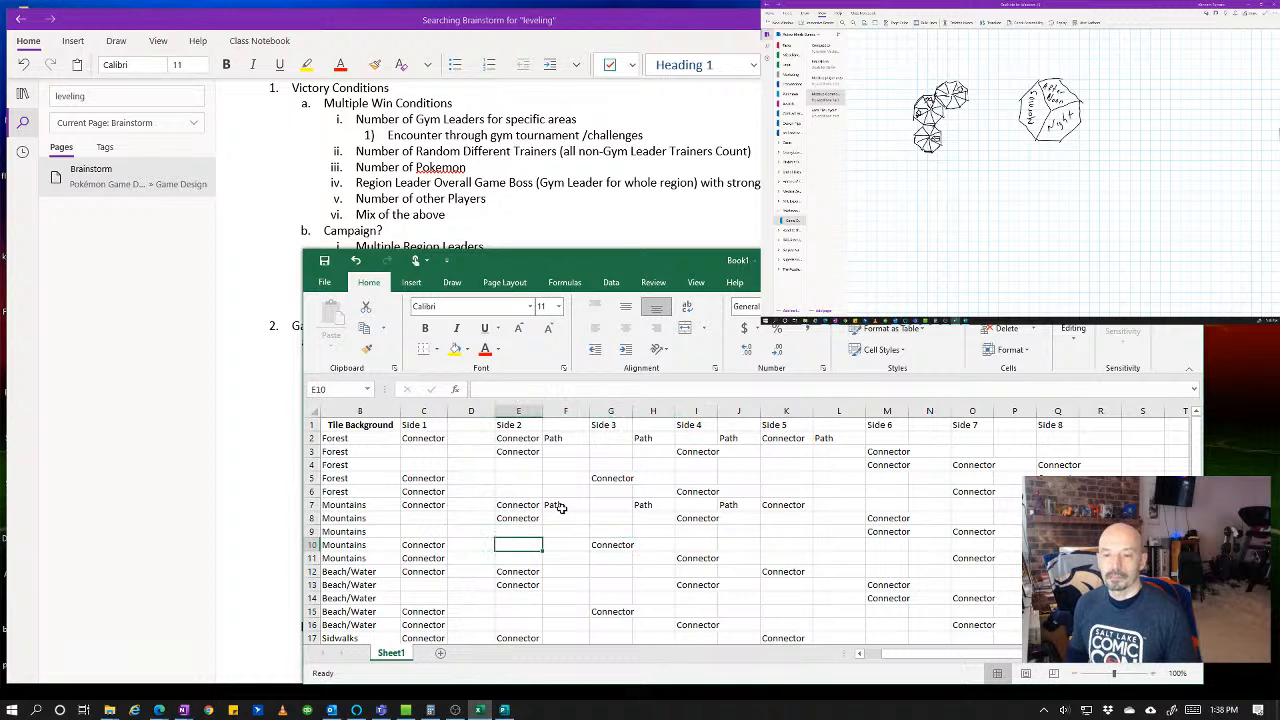
pyautogui.press('Left')
pyautogui.write('Path')
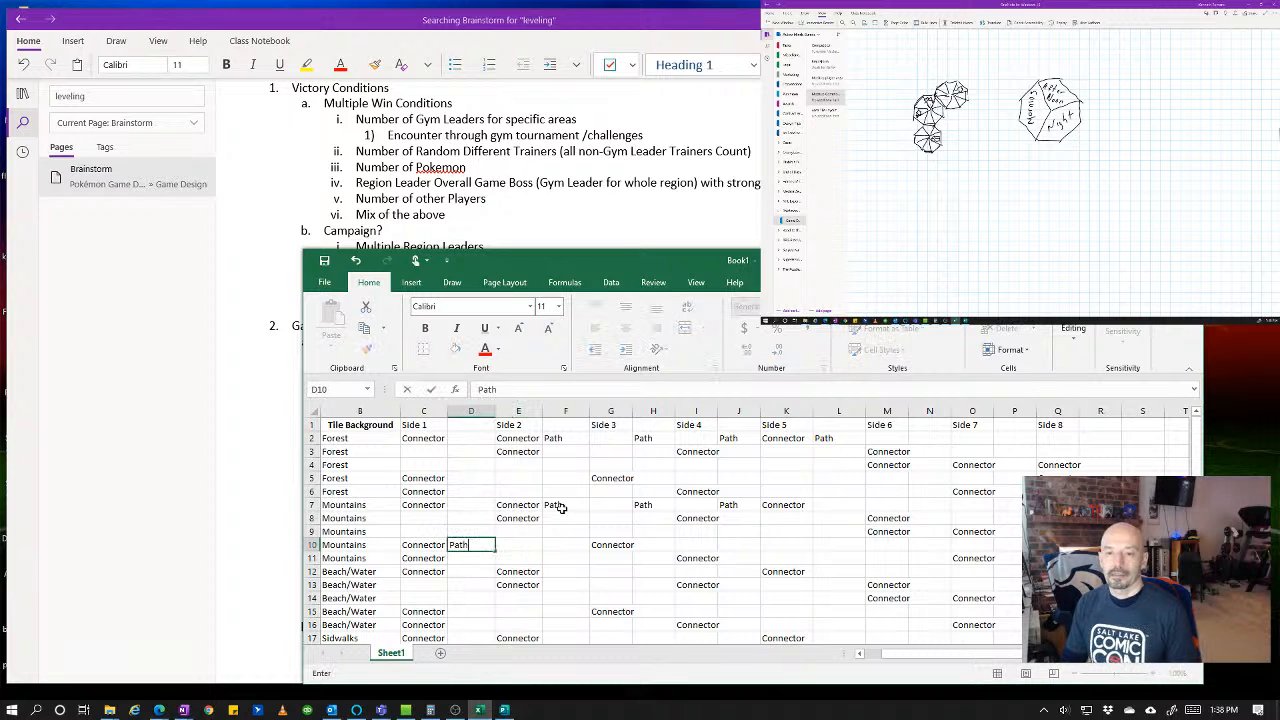
# - Enter "Path" in the fourth Mountains row's blank columns after Side 2 and Side 3 (F10 and H10)
pyautogui.press('Right')
pyautogui.press('Right')
pyautogui.write('P')
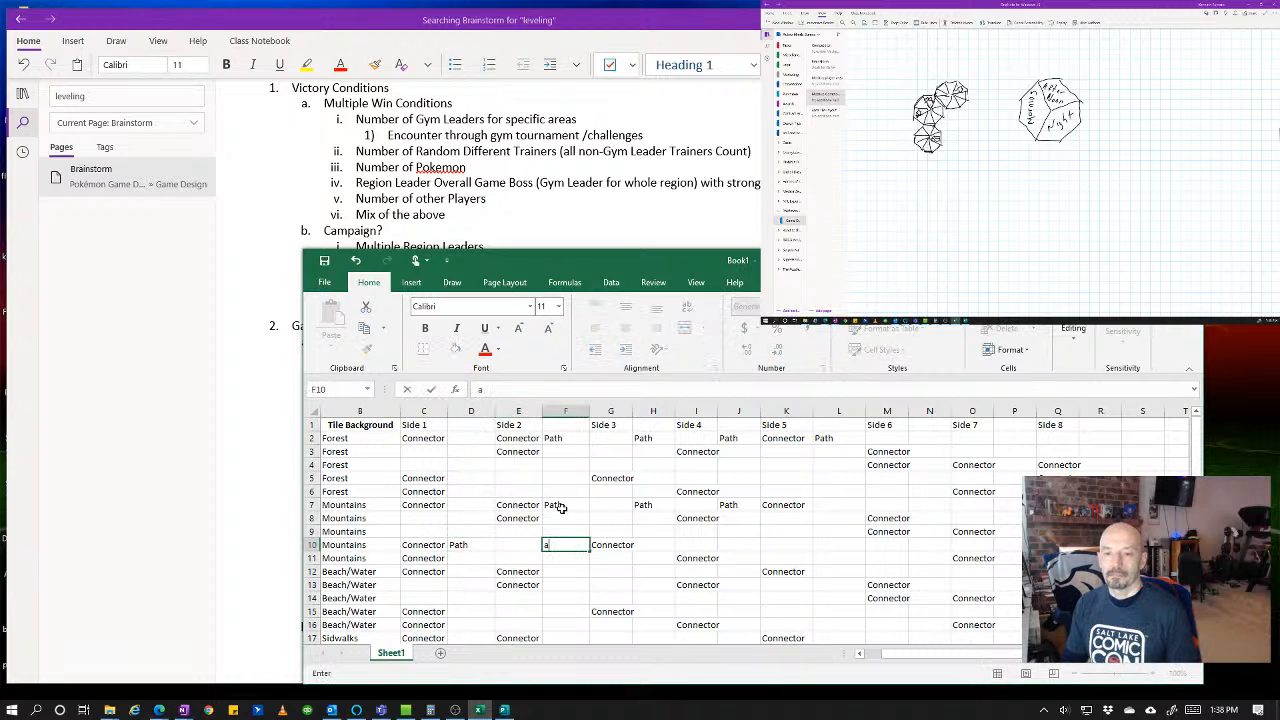
pyautogui.write('ath')
pyautogui.press('Right')
pyautogui.press('Right')
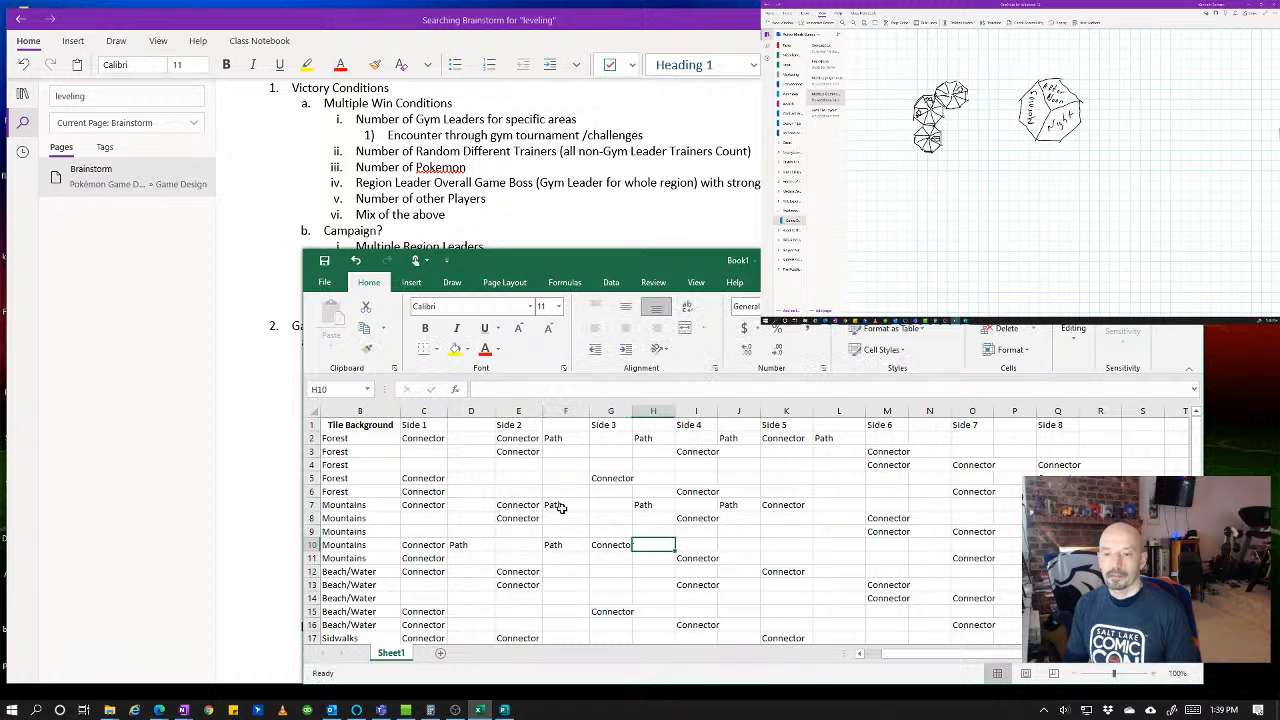
pyautogui.write('Path')
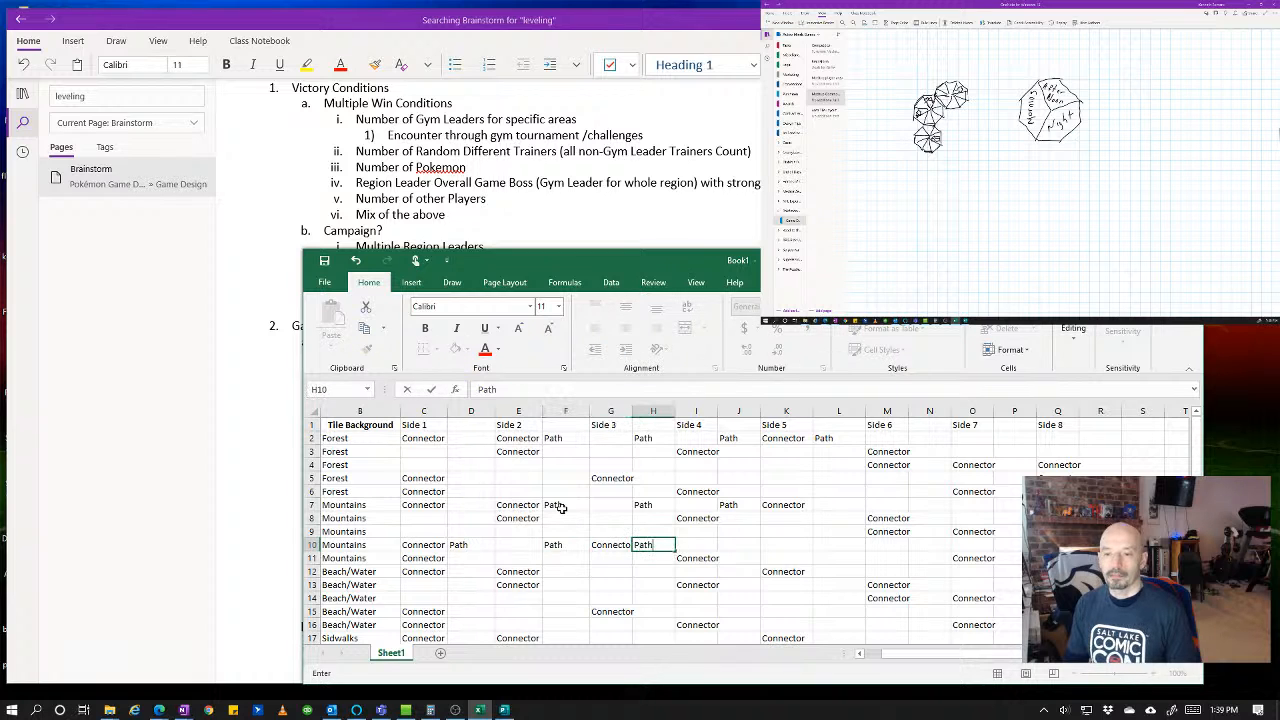
pyautogui.press('Right')
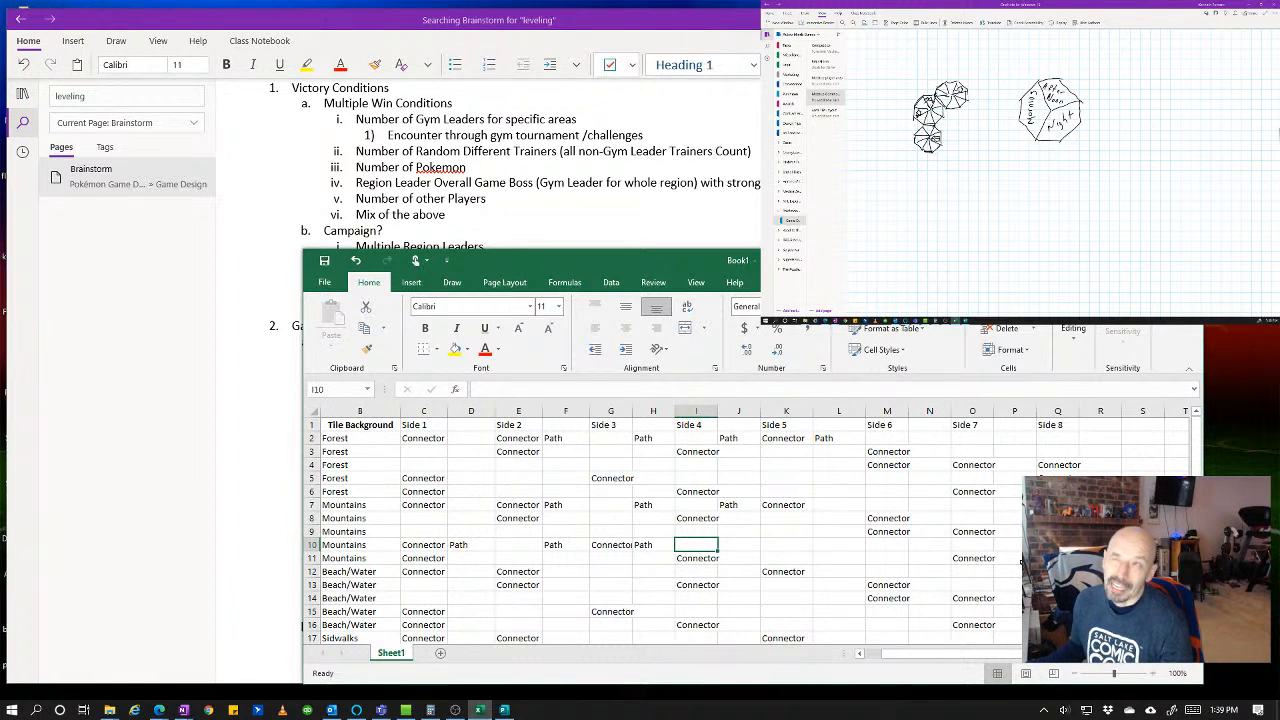
# - Enter "Path" in the third Beach/Water row's blank column after Side 6 (N14)
pyautogui.click(937, 600)
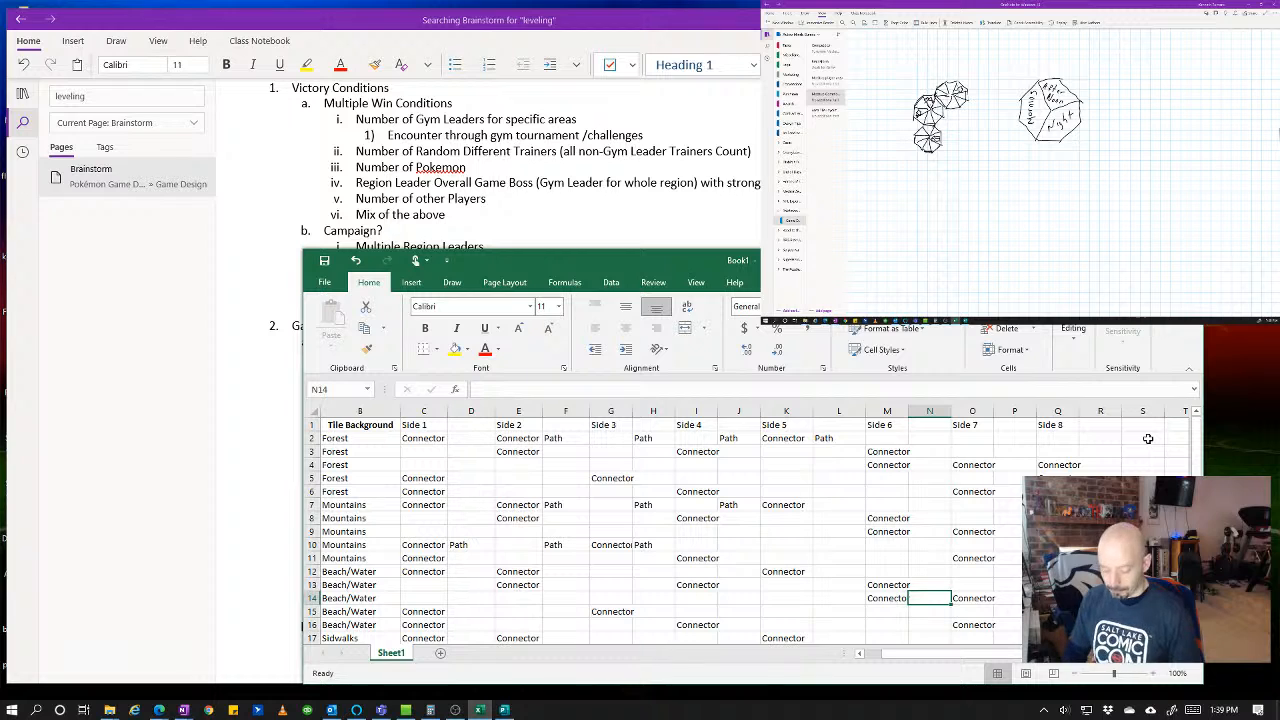
pyautogui.write('Path')
pyautogui.press('Tab')
pyautogui.press('Tab')
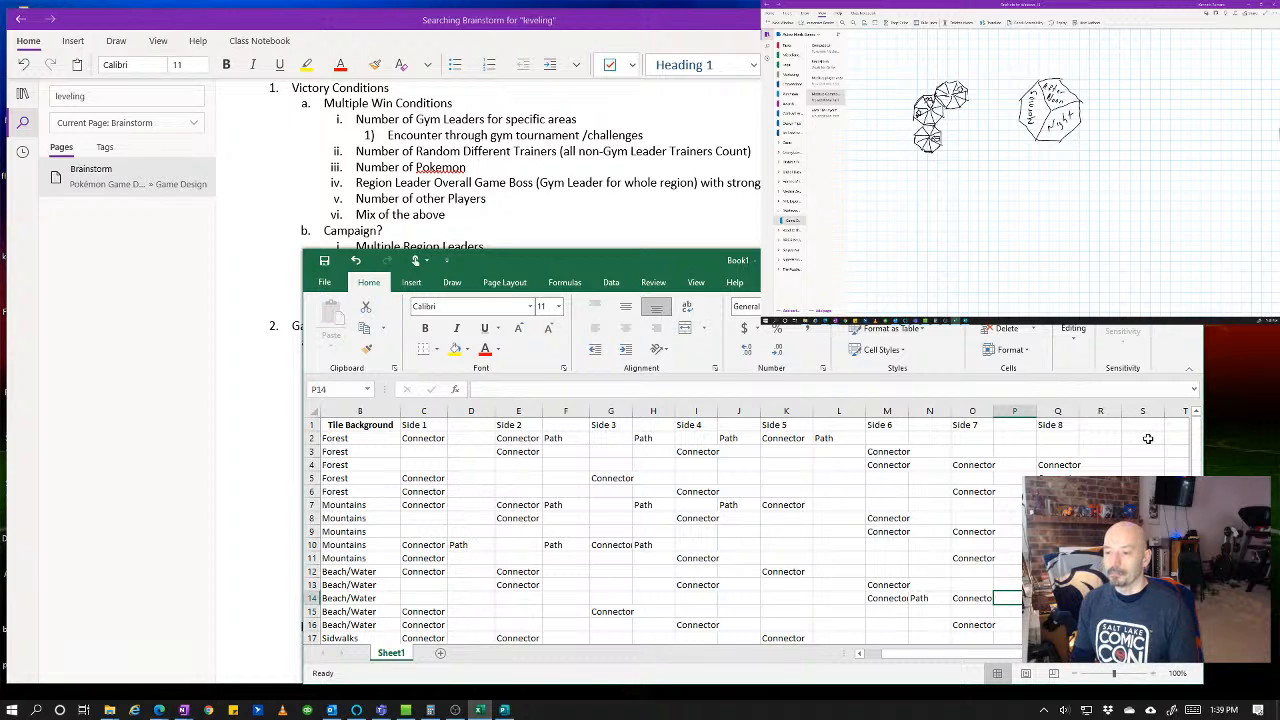
# - Enter "Path/Off-Path" in the third Beach/Water row's blank column after Side 7 (P14)
pyautogui.write('P')
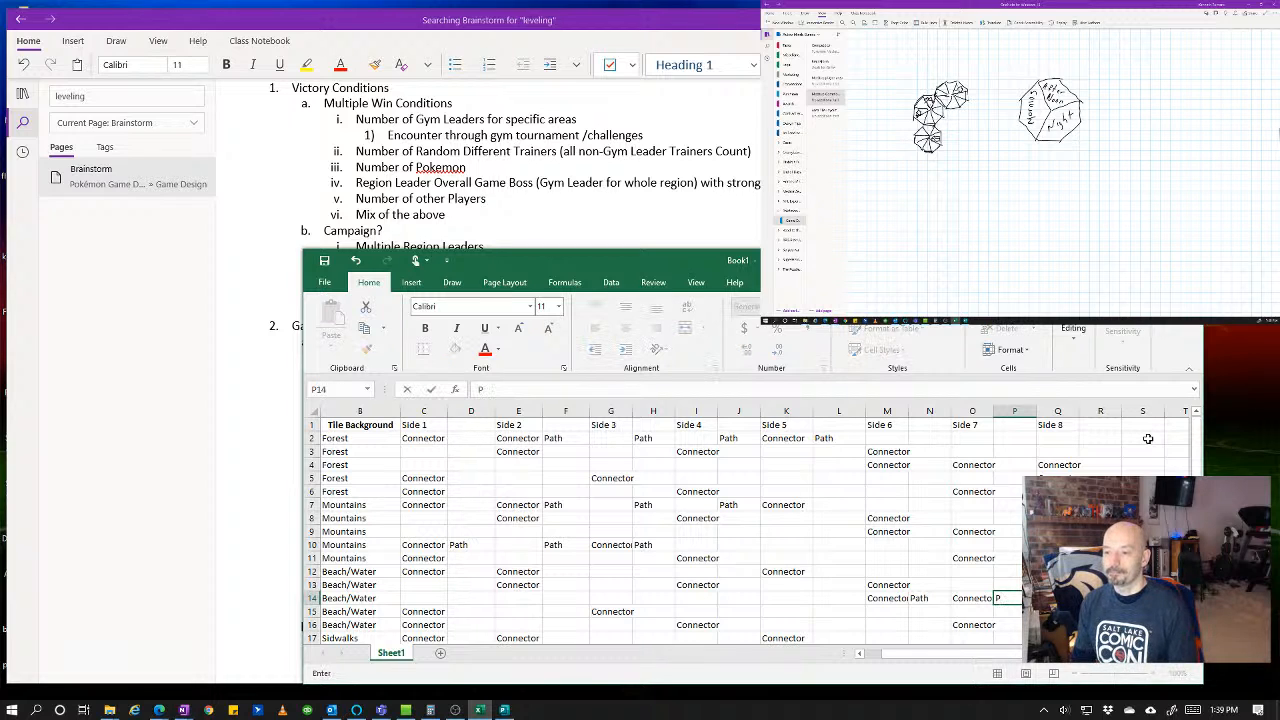
pyautogui.write('ath/')
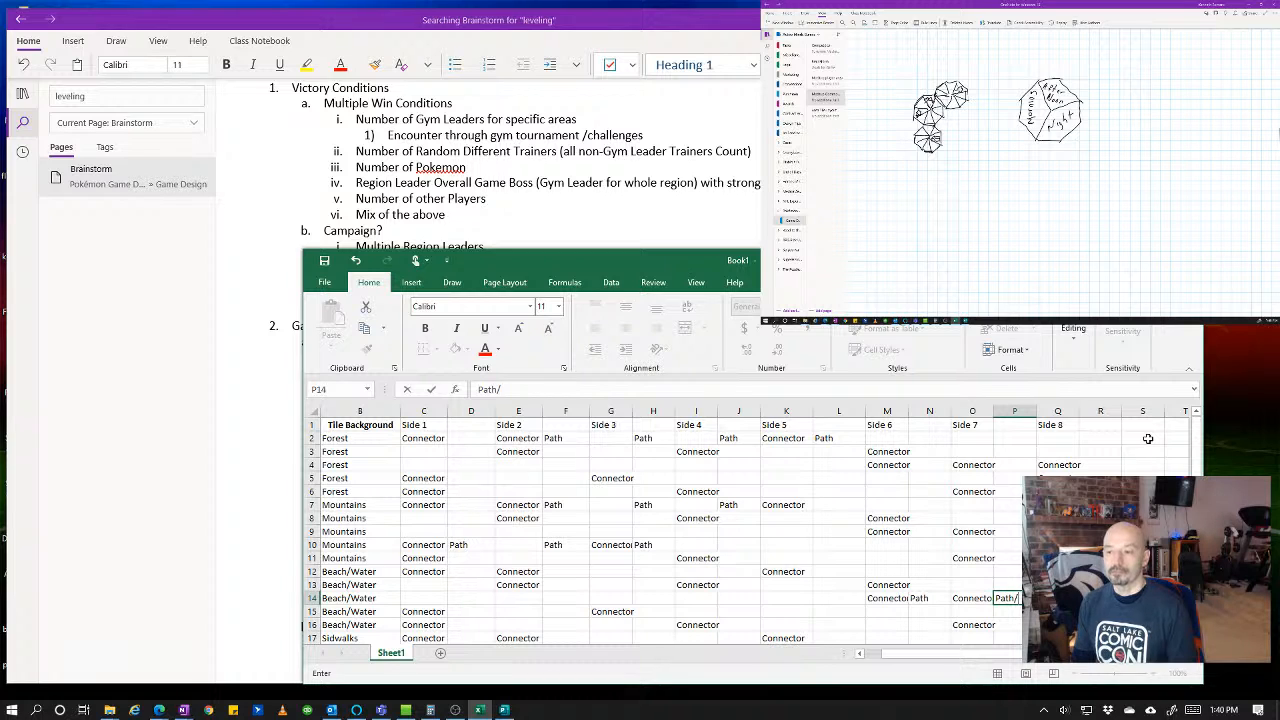
pyautogui.write('Off-')
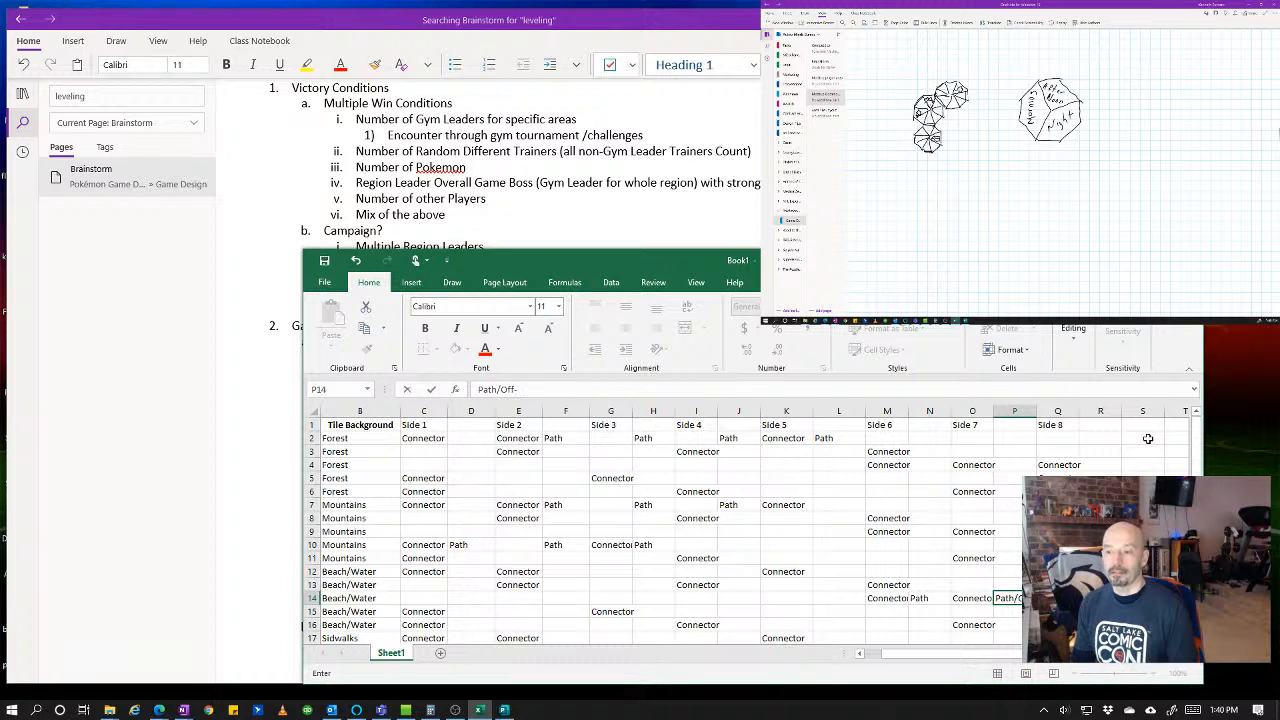
pyautogui.write('Path')
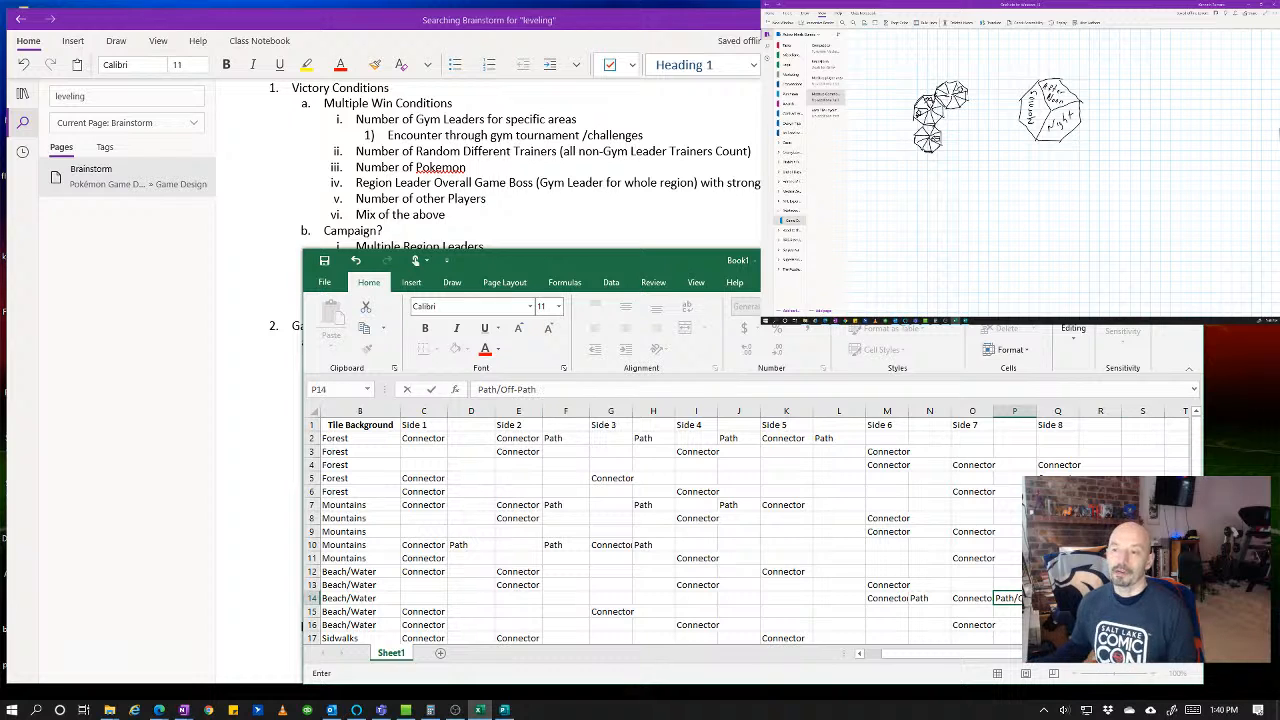
# - Widen column P slightly and replace the content of P14 with "Path"
pyautogui.click(1024, 428)
pyautogui.moveTo(1036, 410); pyautogui.dragTo(1052, 406)
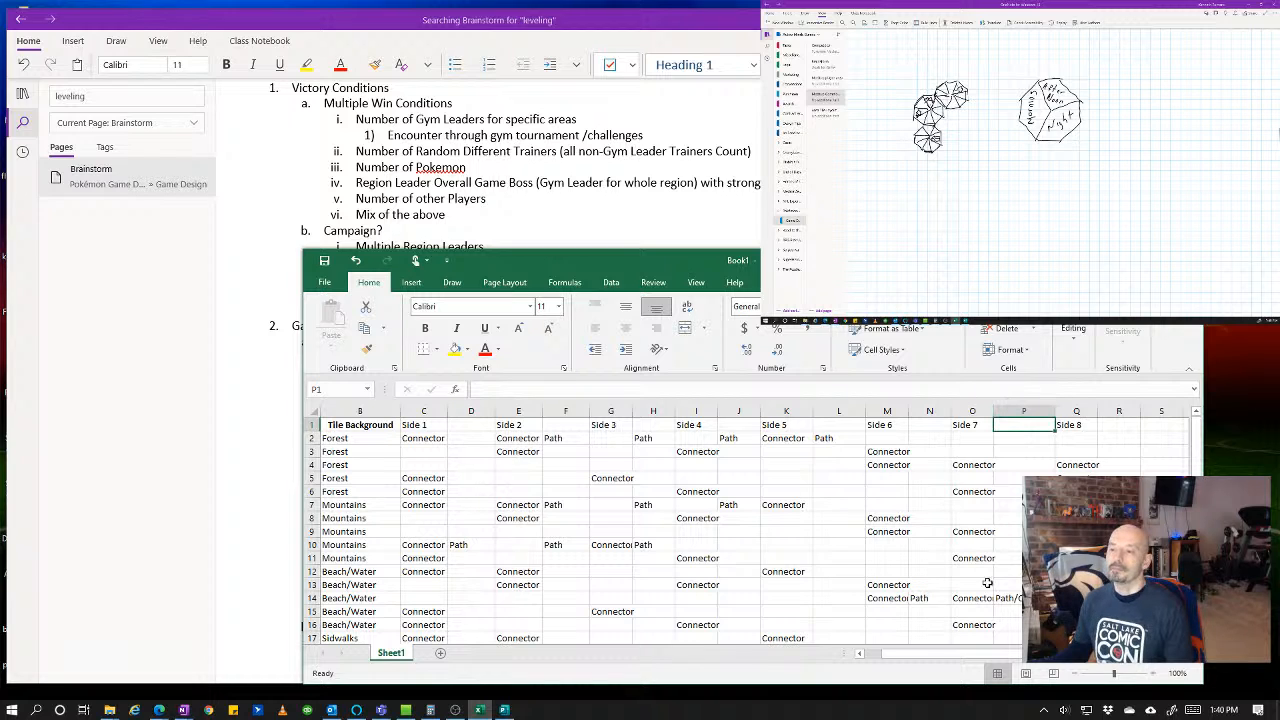
pyautogui.click(1016, 609)
pyautogui.click(1016, 598)
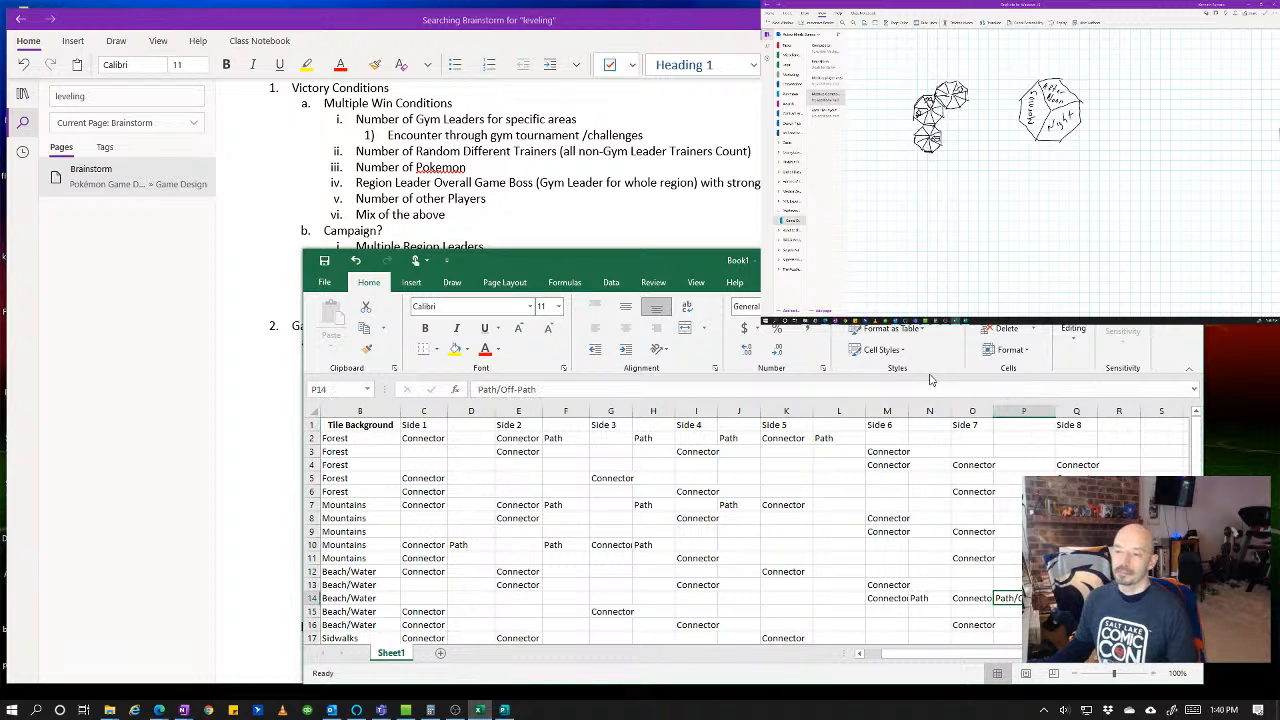
pyautogui.write('Path')
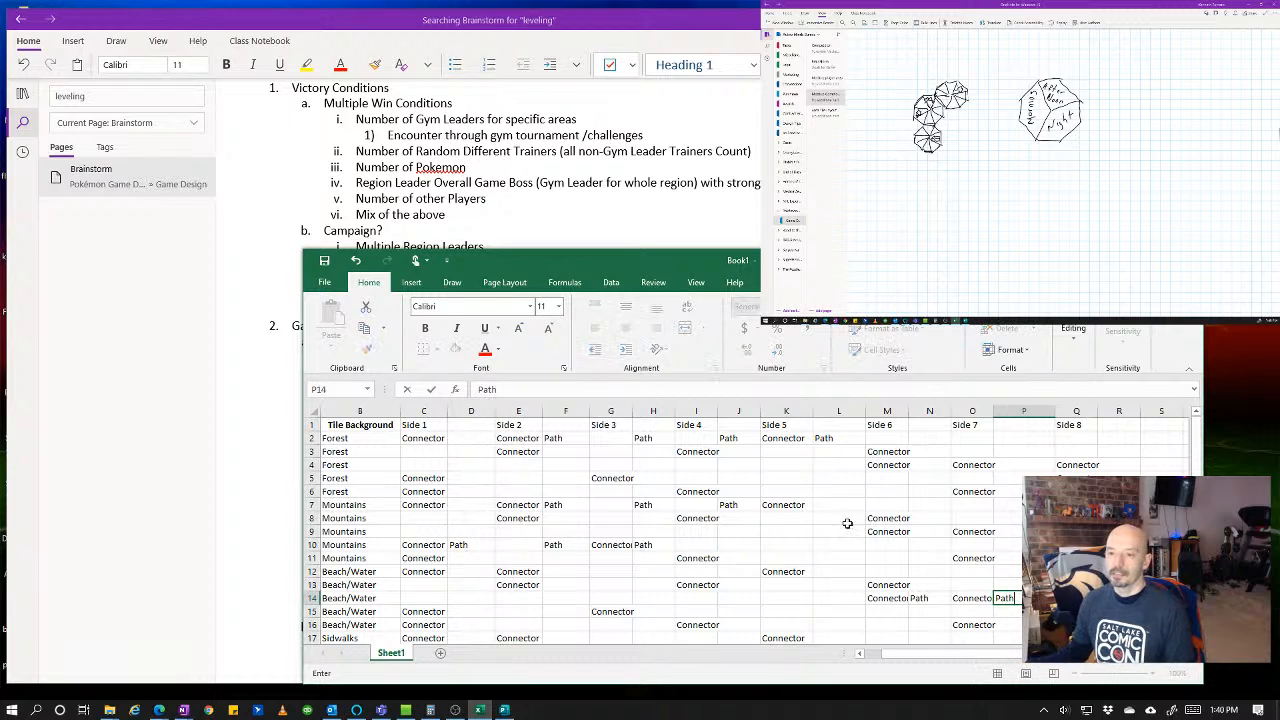
pyautogui.click(836, 598)
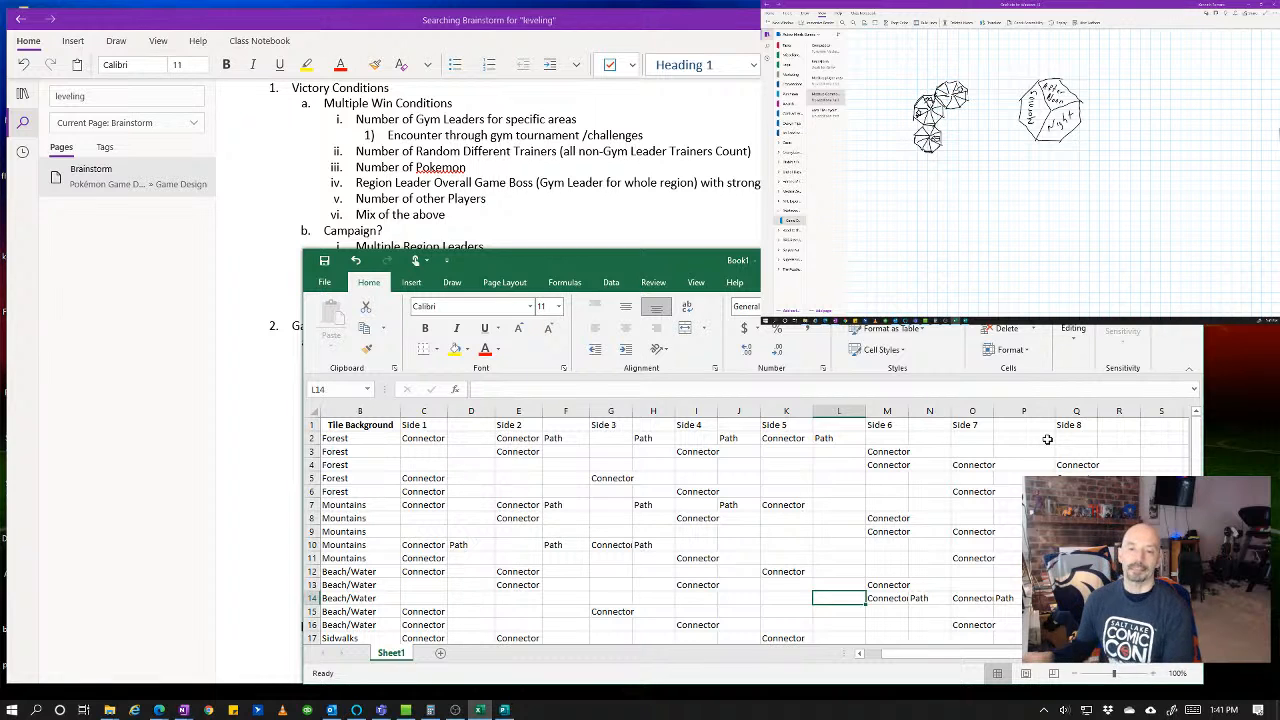
# - Enter "Path" in the last Mountains row's blank columns after Side 1, Side 2 and Side 3 (D11, F11 and H11)
pyautogui.click(484, 557)
pyautogui.write('Path')
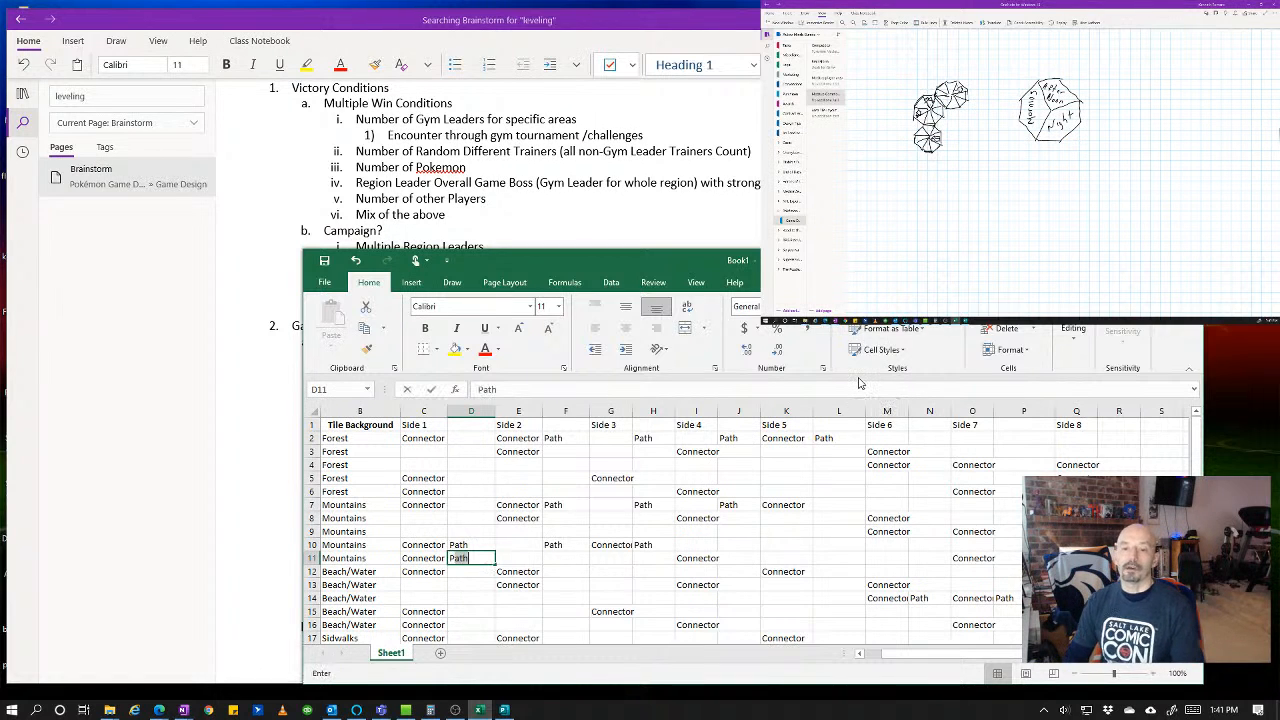
pyautogui.press('Tab')
pyautogui.press('Tab')
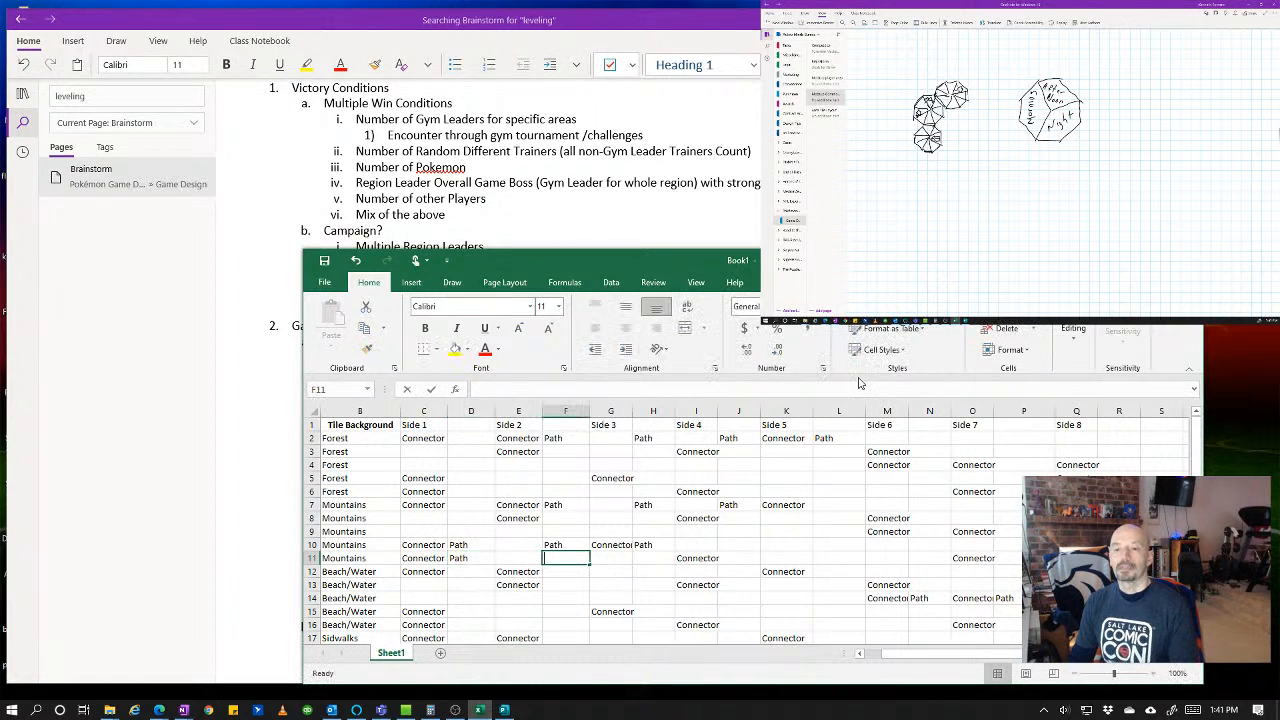
pyautogui.write('Path')
pyautogui.press('Tab')
pyautogui.press('Tab')
pyautogui.write('Path')
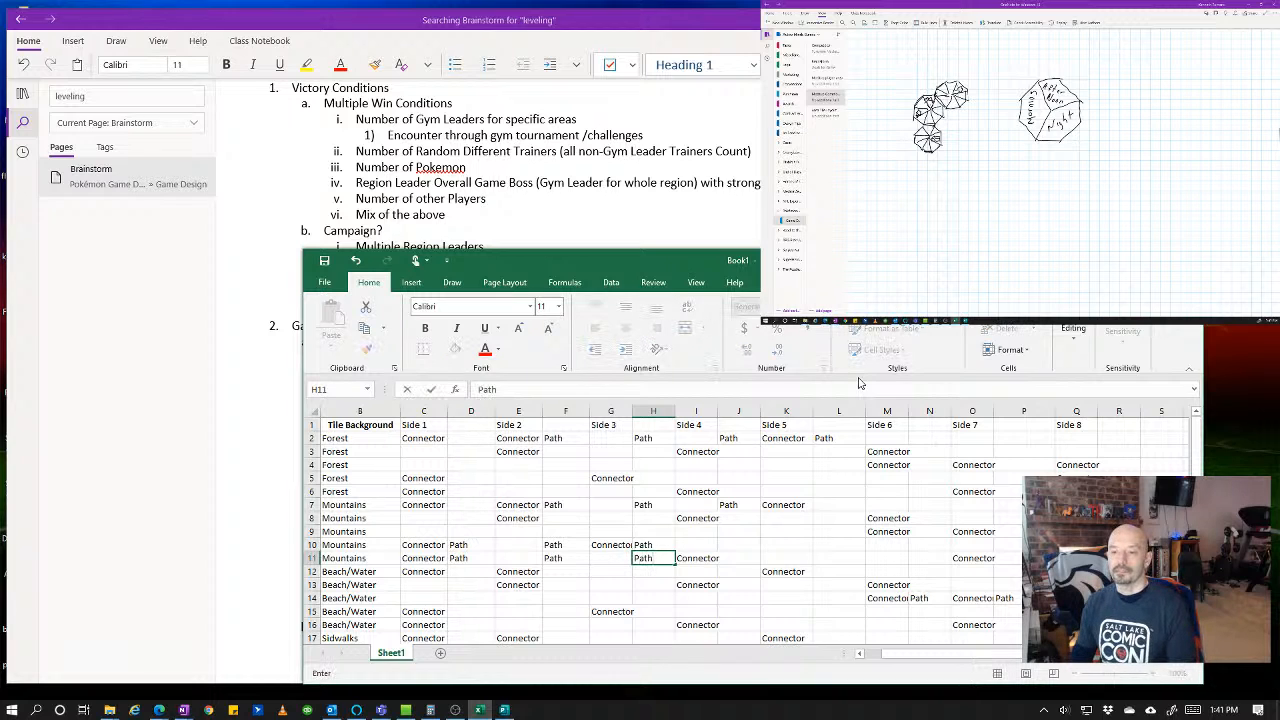
pyautogui.press('Return')
# - Enter "Path" in the first Beach/Water row's blank columns after Side 2, Side 3 and Side 4 (F12, H12 and J12)
pyautogui.press('Left')
pyautogui.press('Left')
pyautogui.press('Left')
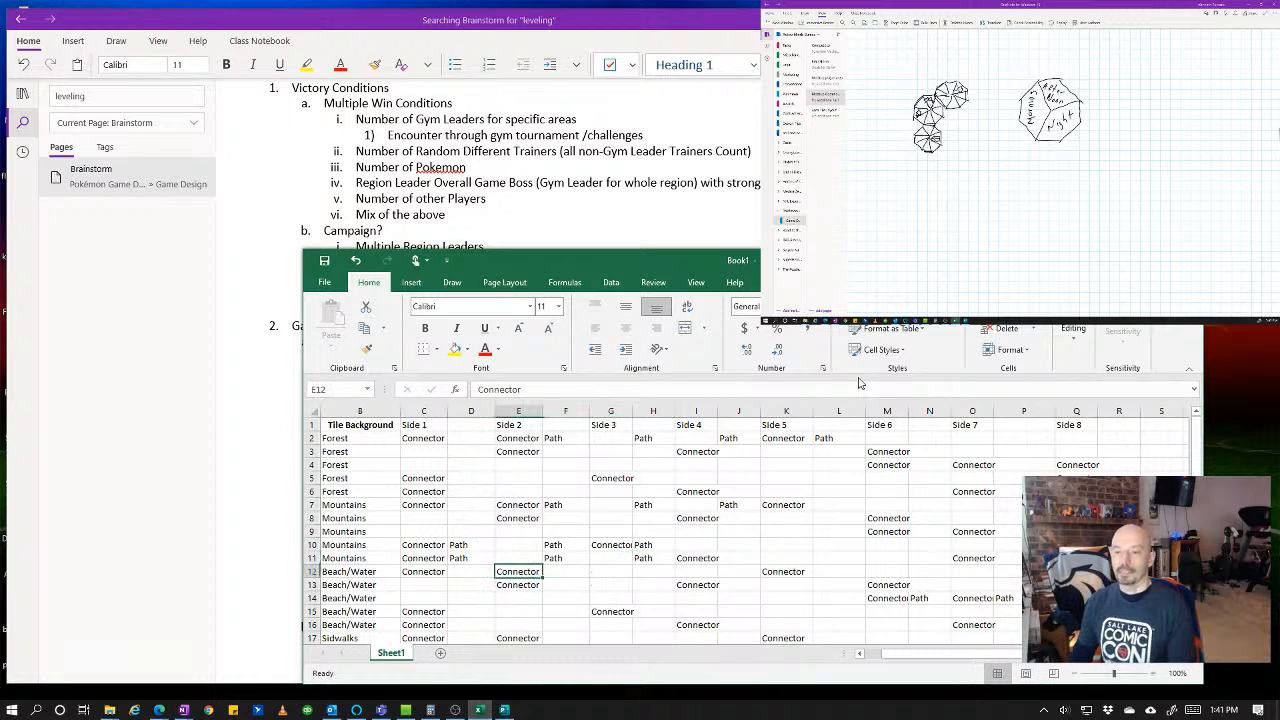
pyautogui.press('Right')
pyautogui.write('Path')
pyautogui.press('Right')
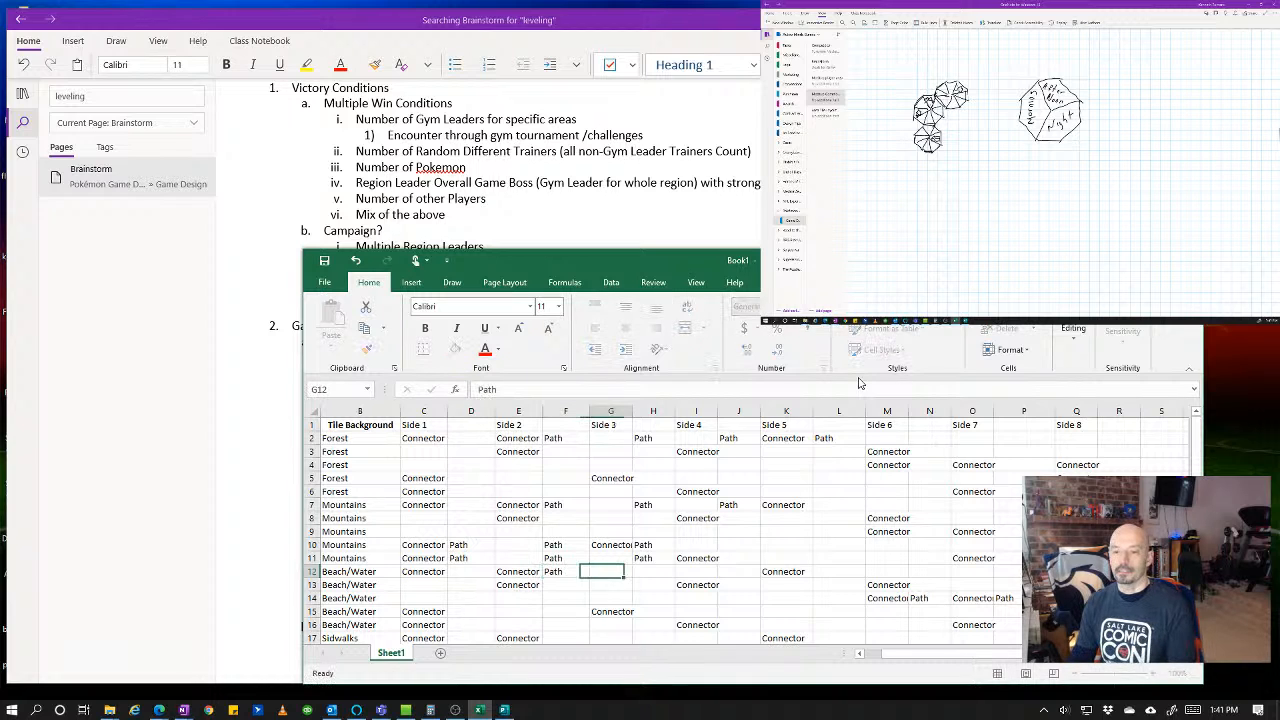
pyautogui.press('Right')
pyautogui.write('Path')
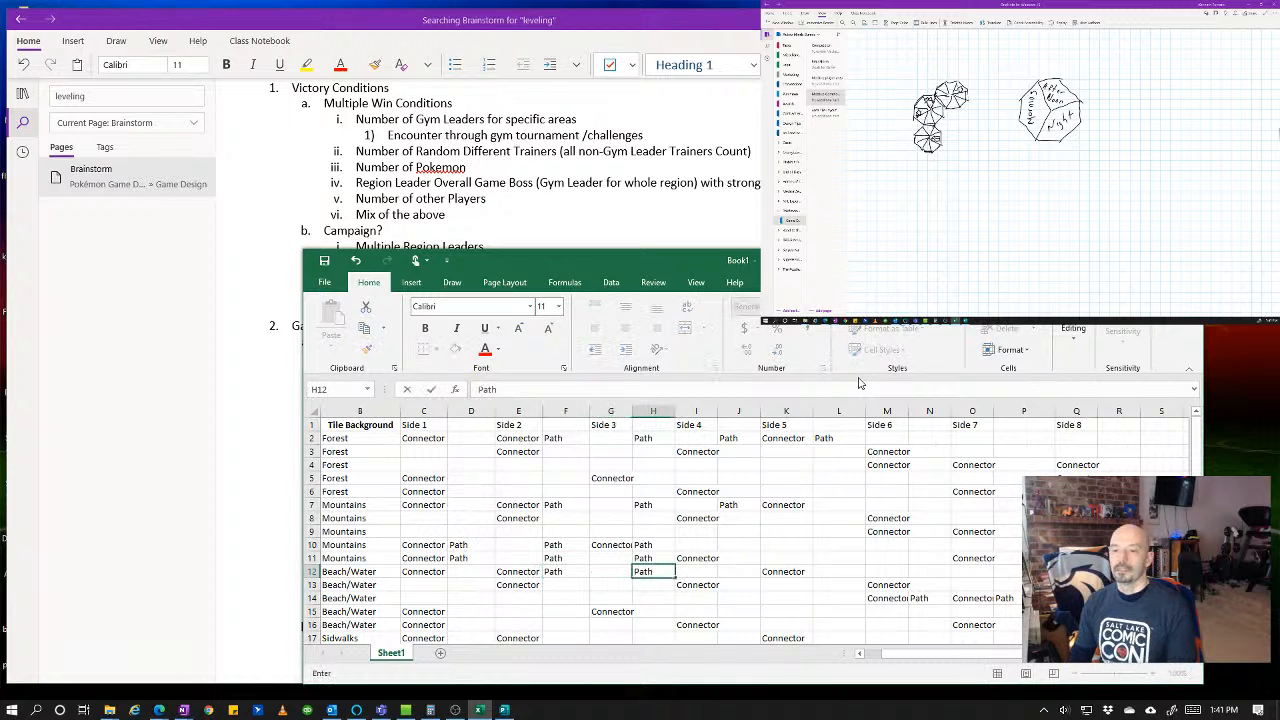
pyautogui.press('Right')
pyautogui.press('Right')
pyautogui.write('Path')
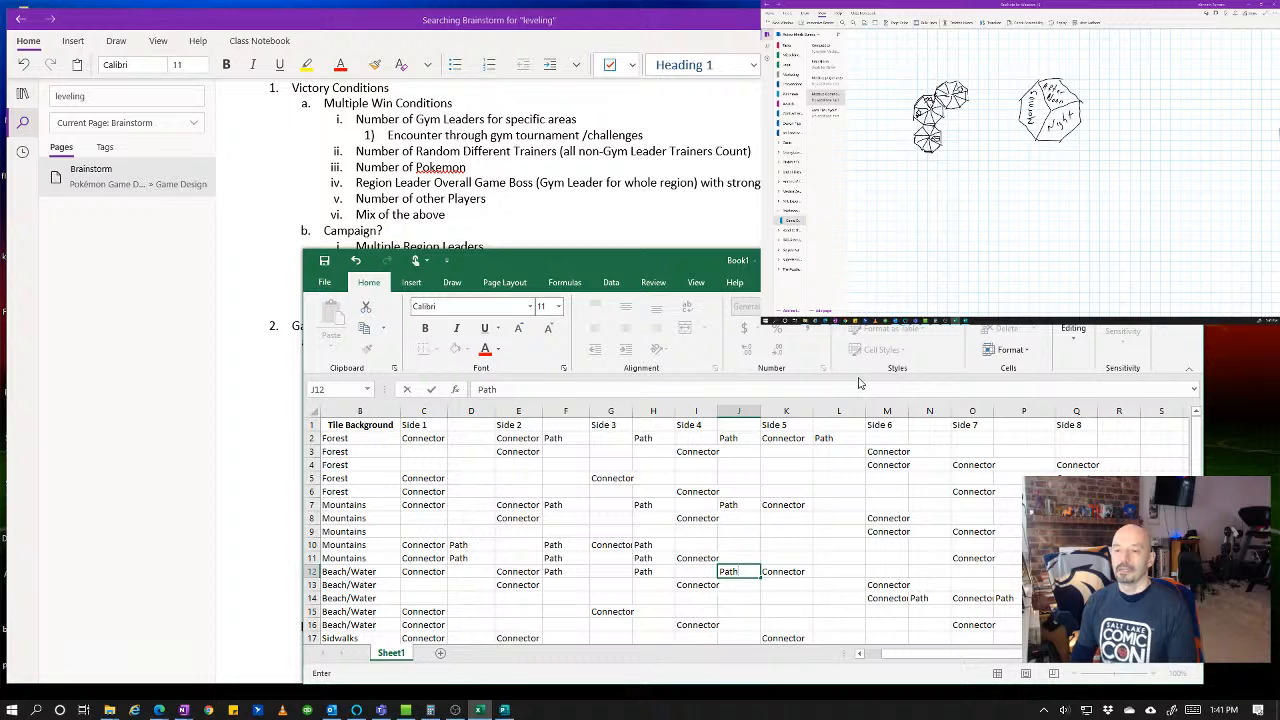
pyautogui.press('Return')
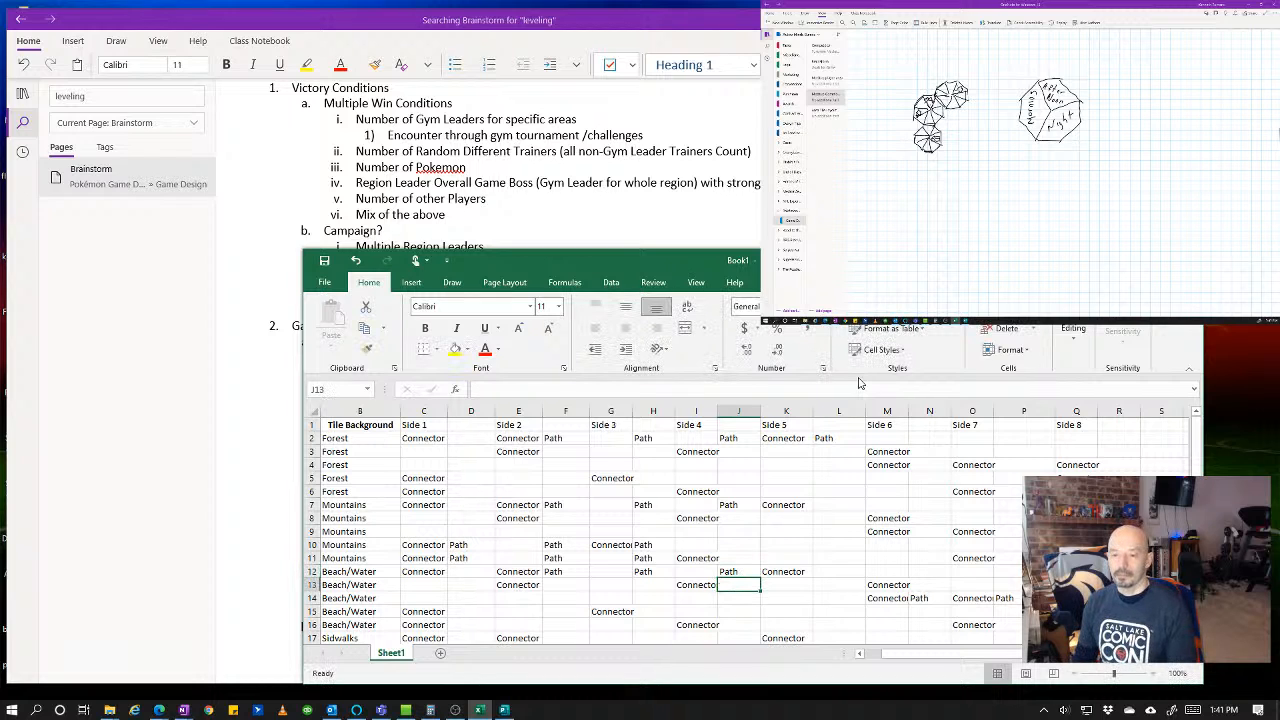
pyautogui.press('Down')
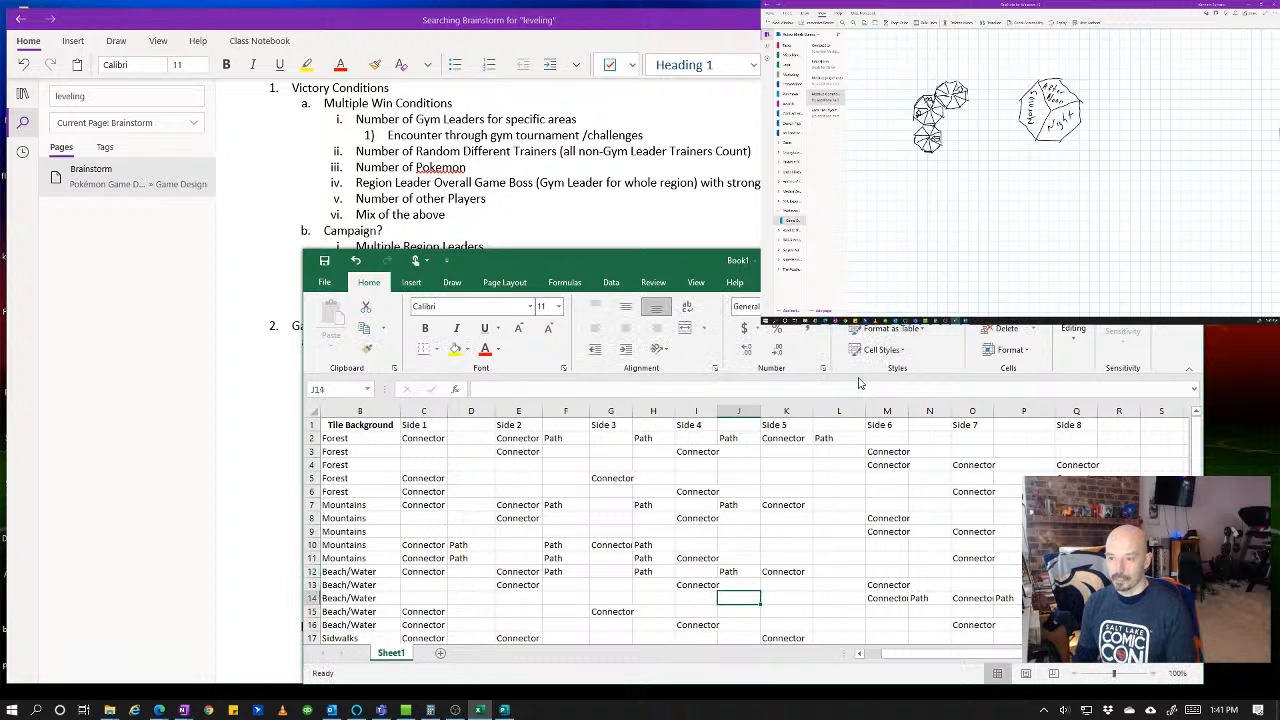
pyautogui.press('Up')
pyautogui.press('Up')
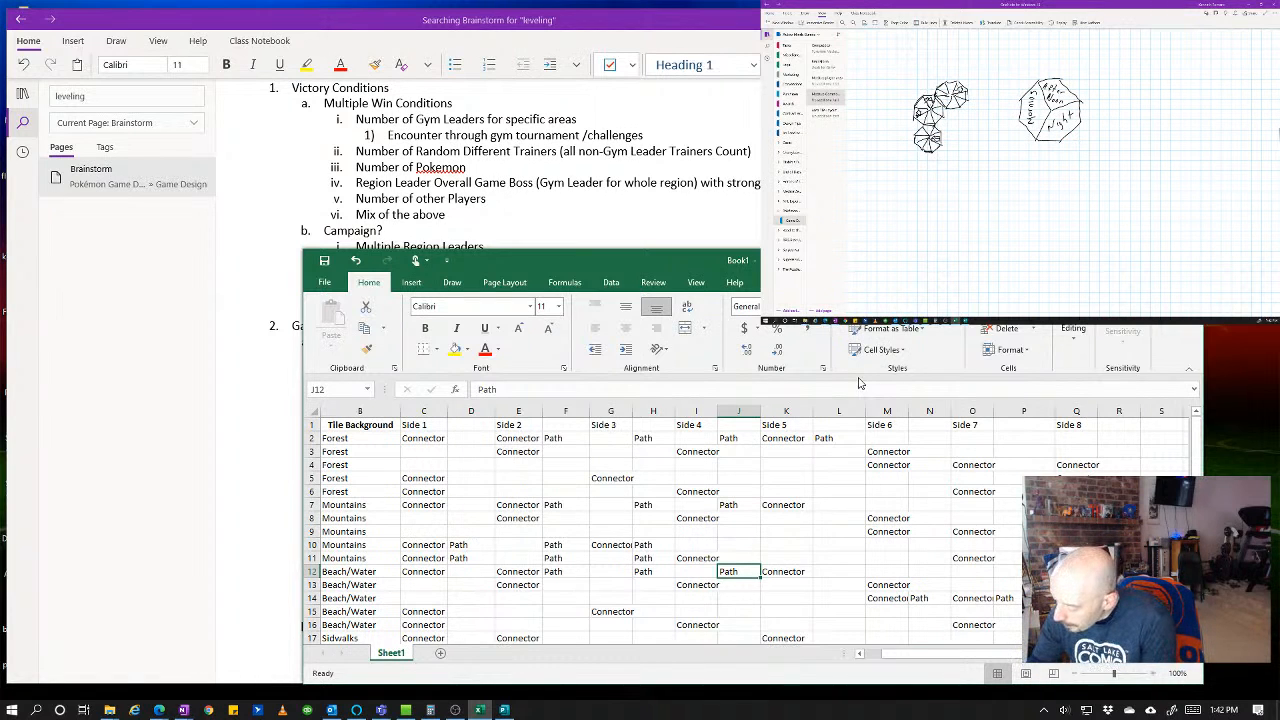
# - Sketch a single hexagon tile below the Morning/Afternoon/Night tile on the drawing page
pyautogui.moveTo(1001, 191); pyautogui.dragTo(1021, 171)
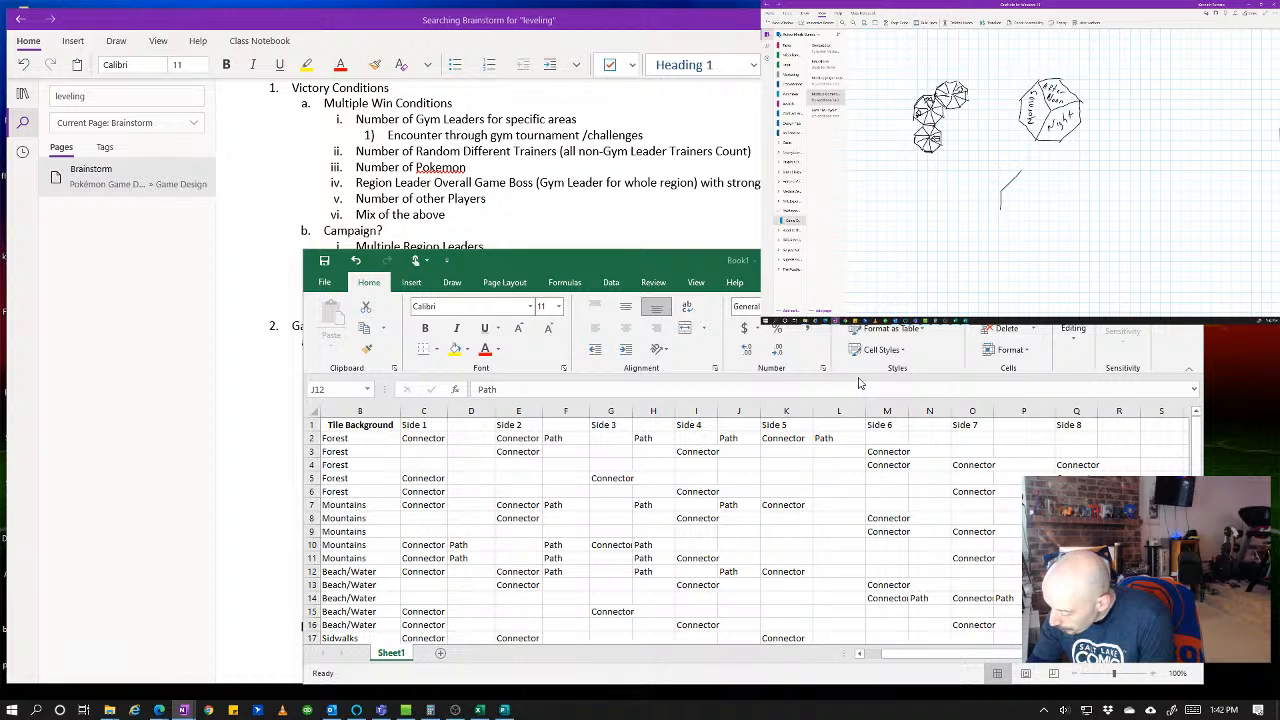
pyautogui.moveTo(1000, 211)
pyautogui.mouseDown()
pyautogui.moveTo(1026, 229)
pyautogui.moveTo(1051, 190)
pyautogui.mouseUp()
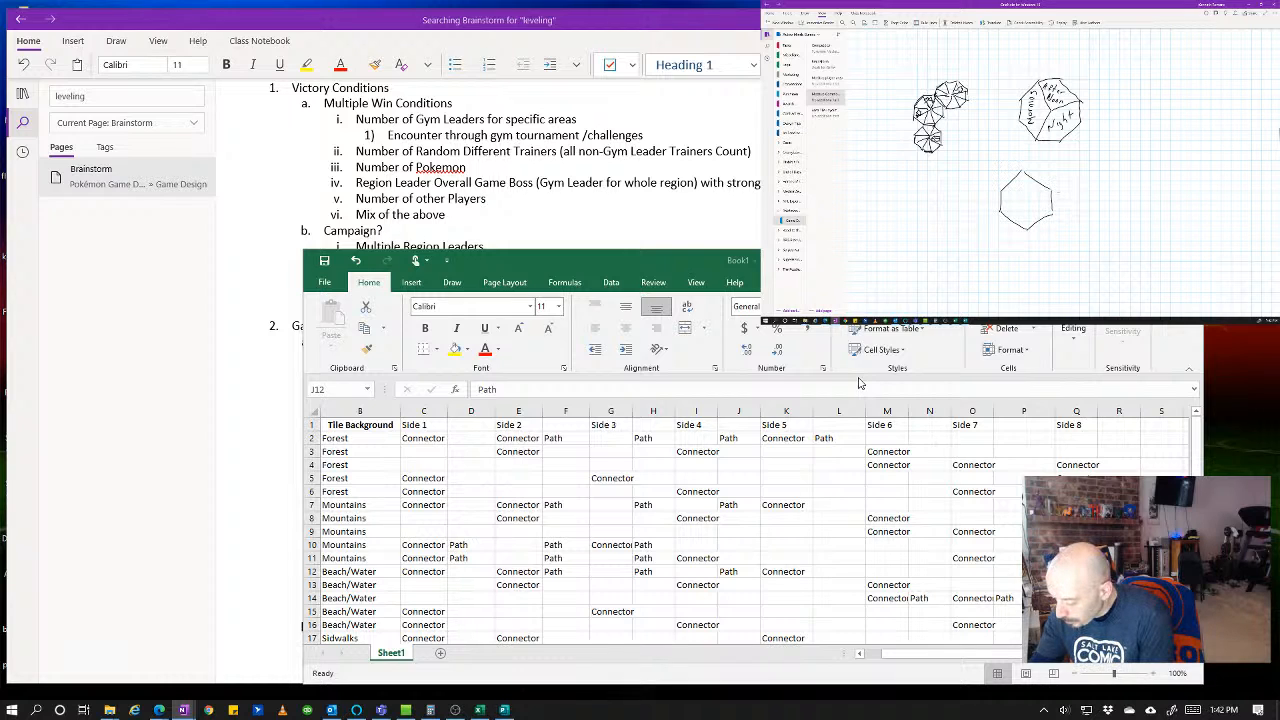
pyautogui.moveTo(1058, 192); pyautogui.dragTo(1050, 200)
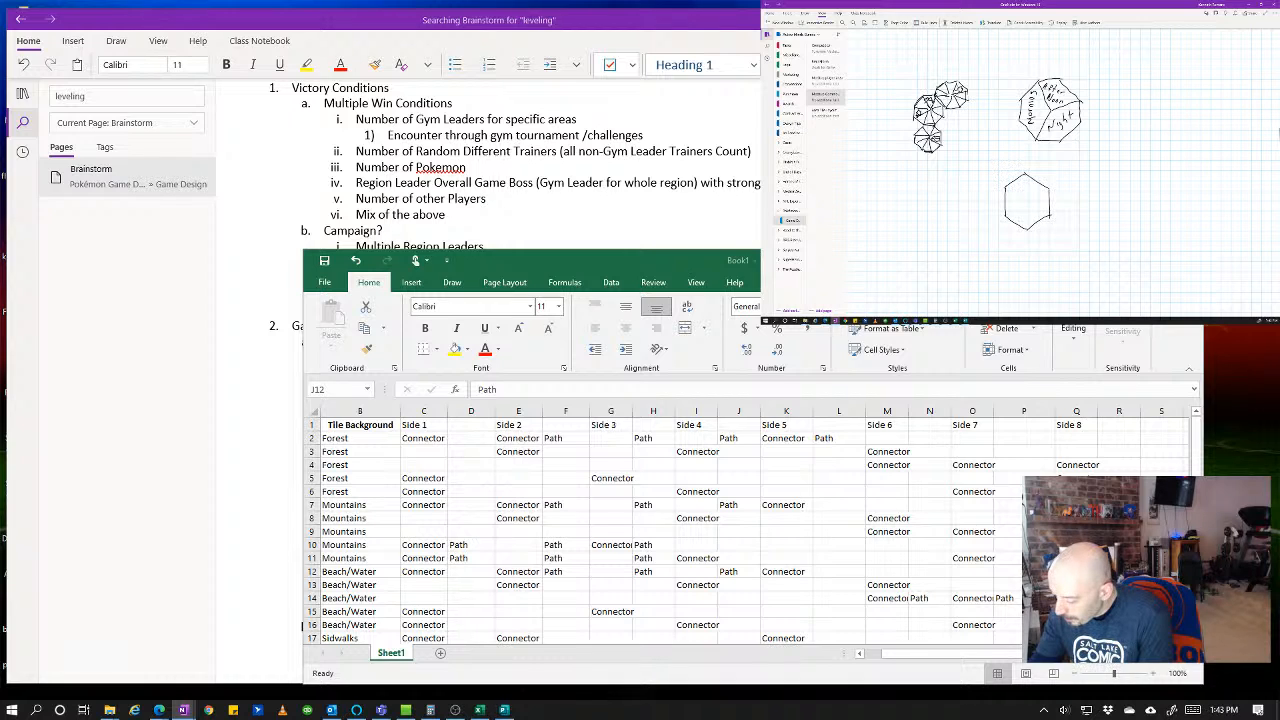
# - Draw four more hexagon tiles adjoining the first one to form a connected five-tile cluster
pyautogui.moveTo(1050, 188); pyautogui.dragTo(1063, 170)
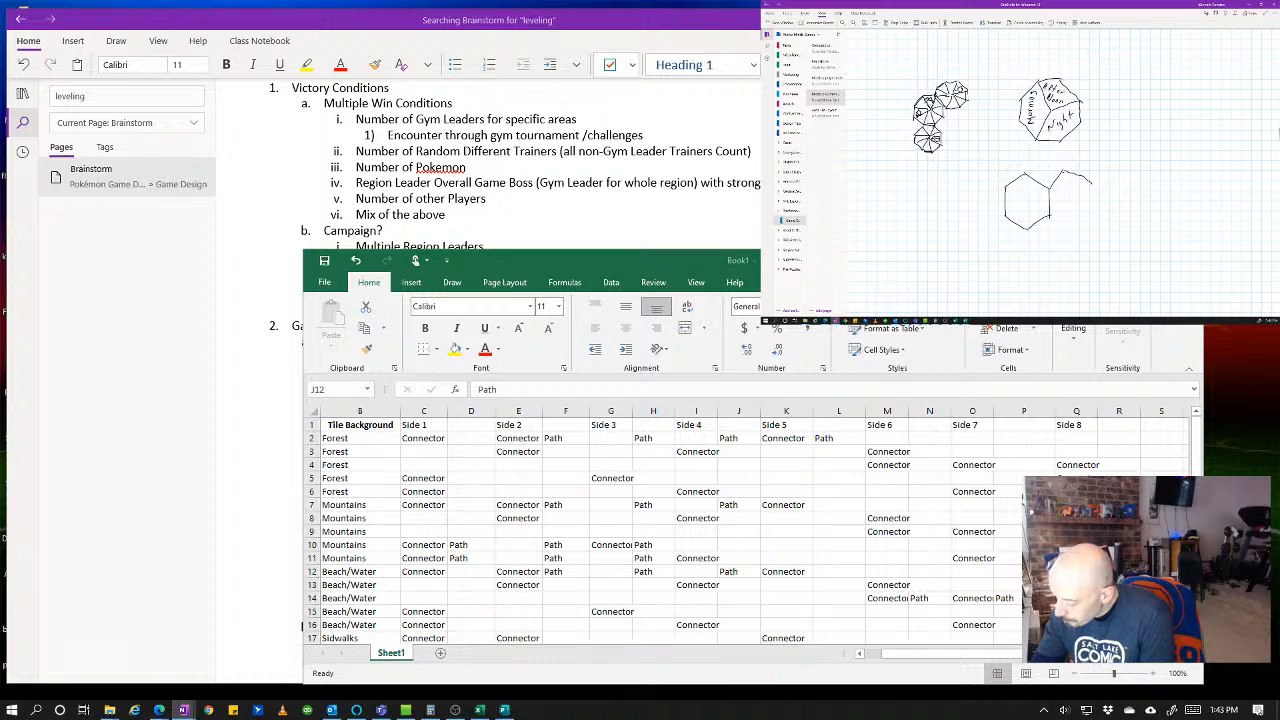
pyautogui.moveTo(1092, 204)
pyautogui.mouseDown()
pyautogui.moveTo(1079, 230)
pyautogui.moveTo(1050, 217)
pyautogui.mouseUp()
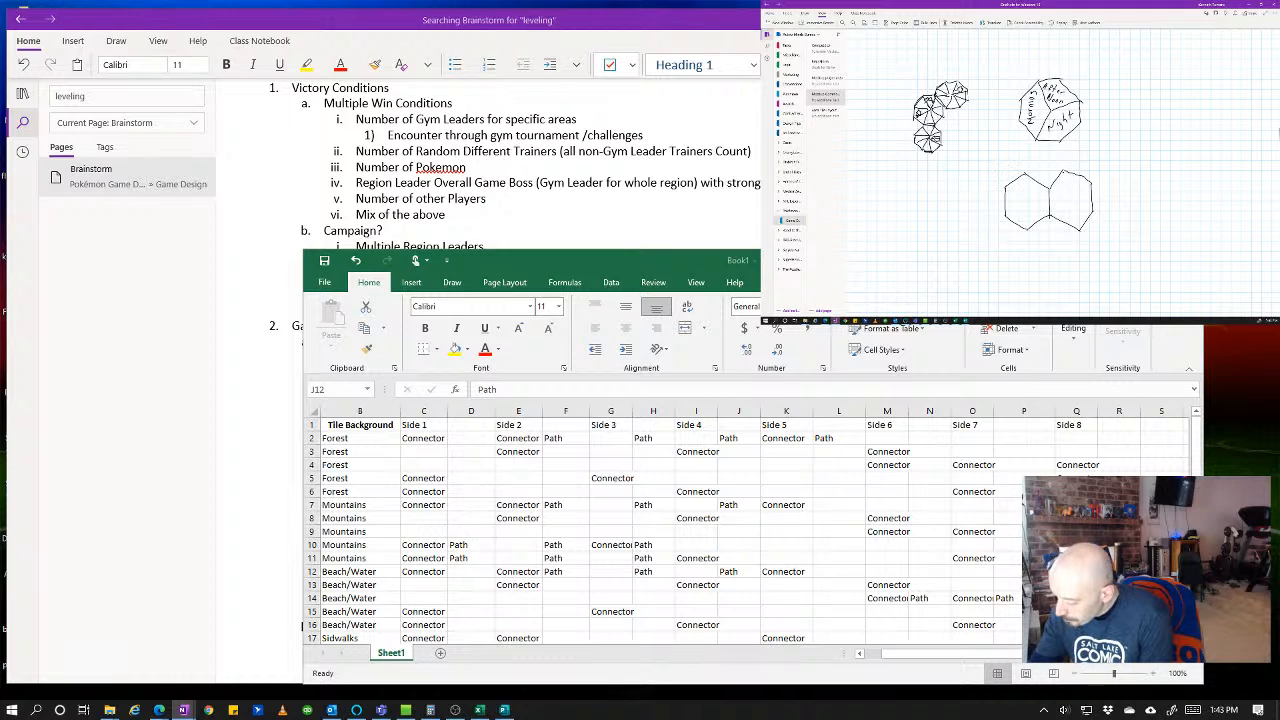
pyautogui.moveTo(1063, 171)
pyautogui.mouseDown()
pyautogui.moveTo(1092, 133)
pyautogui.moveTo(1110, 139)
pyautogui.moveTo(1113, 165)
pyautogui.moveTo(1094, 182)
pyautogui.moveTo(1128, 170)
pyautogui.mouseUp()
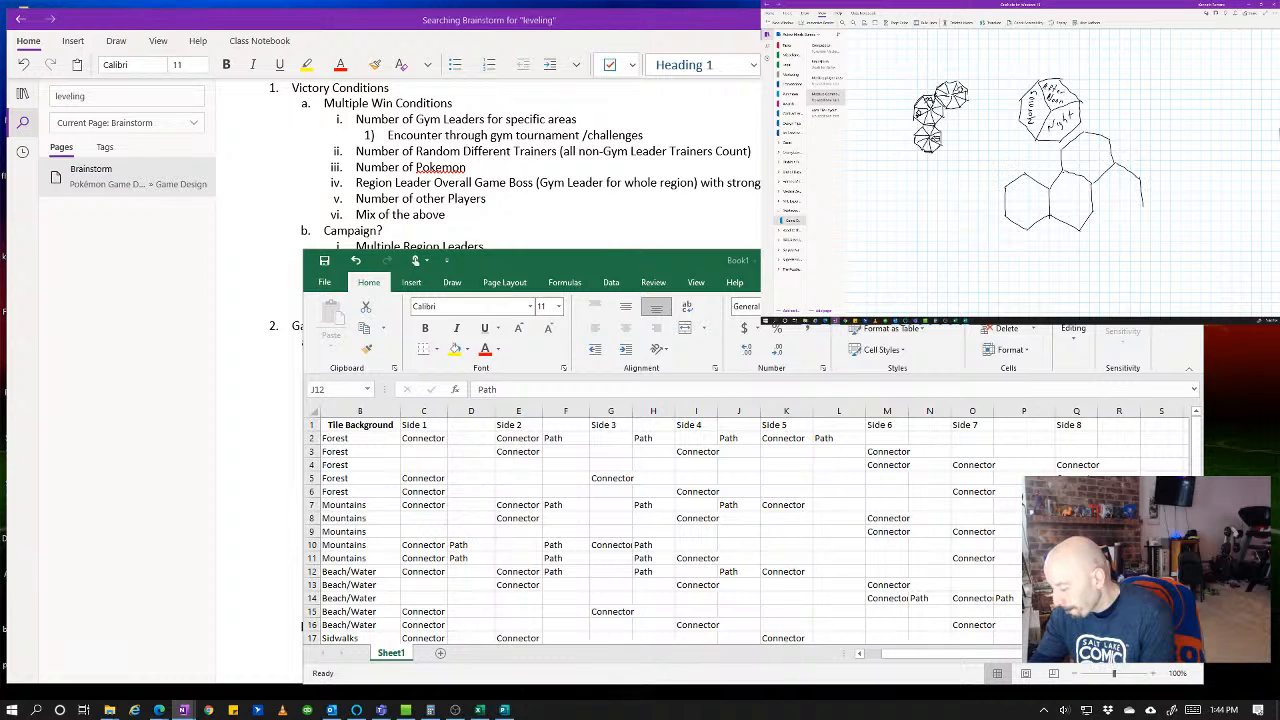
pyautogui.moveTo(1092, 213); pyautogui.dragTo(1119, 230)
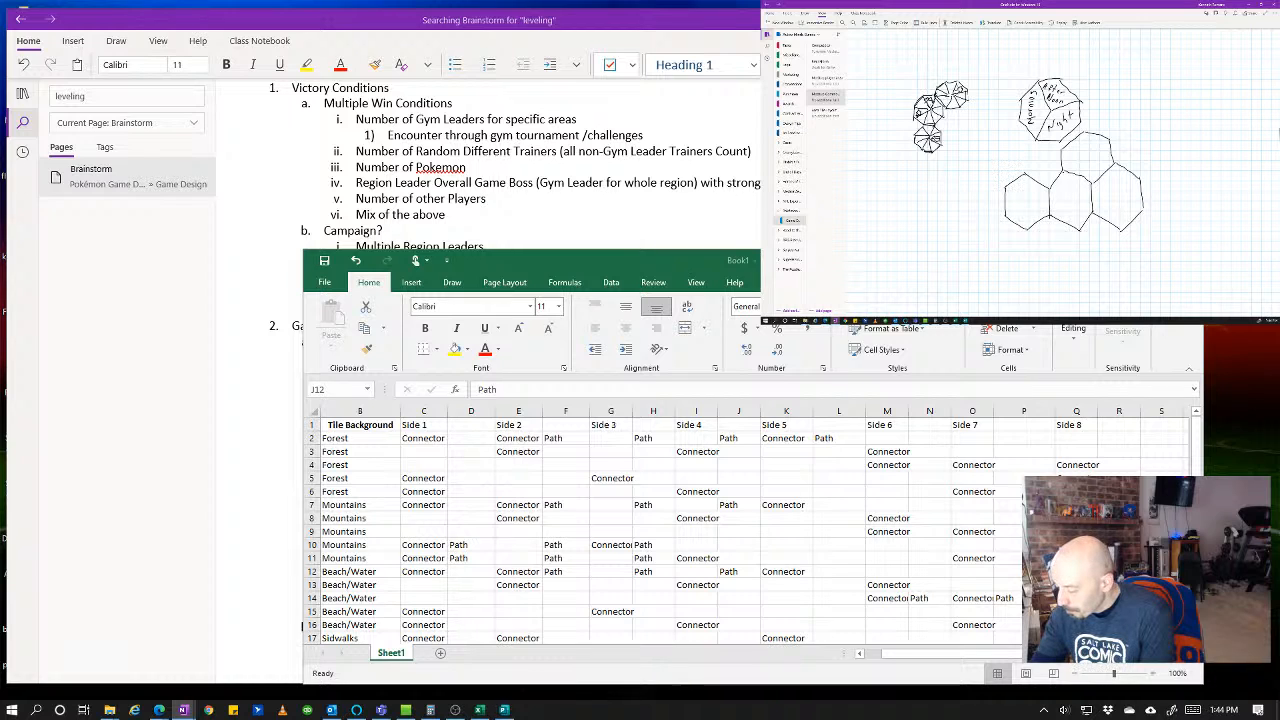
pyautogui.moveTo(1112, 134)
pyautogui.mouseDown()
pyautogui.moveTo(1125, 118)
pyautogui.moveTo(1166, 148)
pyautogui.moveTo(1148, 173)
pyautogui.mouseUp()
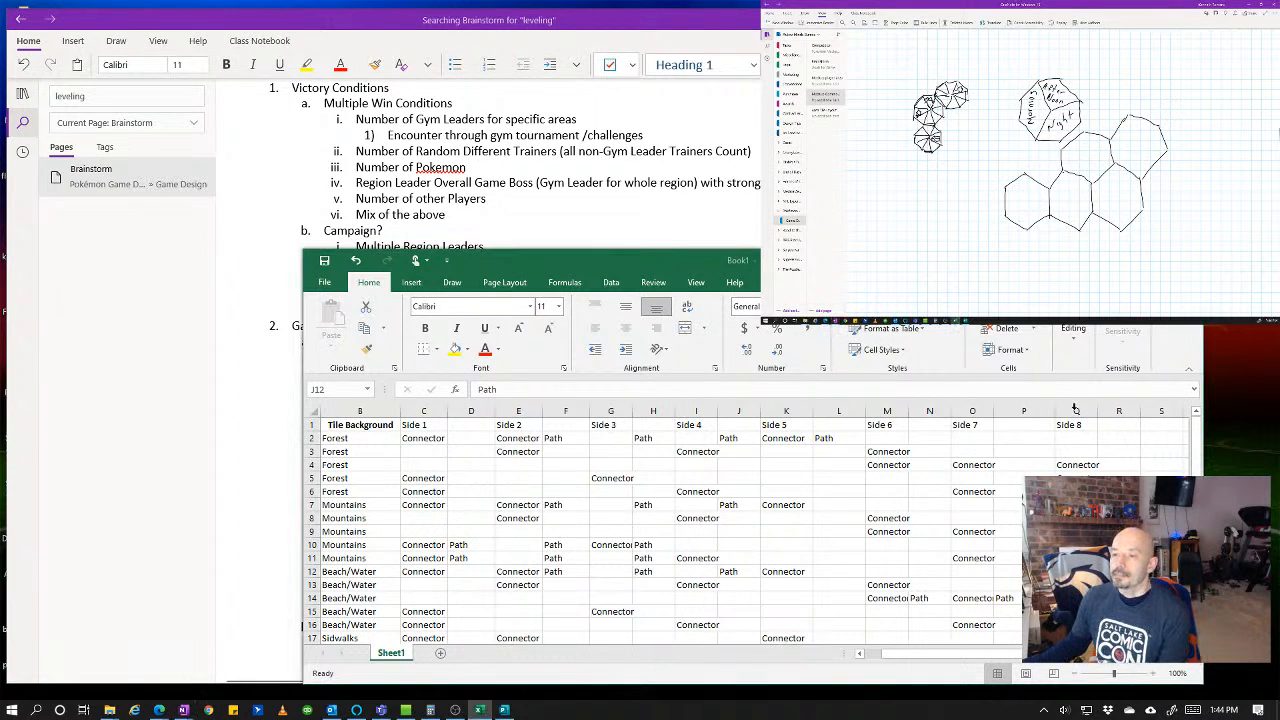
# - Delete the Side 7 and Side 8 columns together with the blank column between them (O to Q)
pyautogui.moveTo(1075, 409); pyautogui.dragTo(975, 412)
pyautogui.rightClick(975, 412)
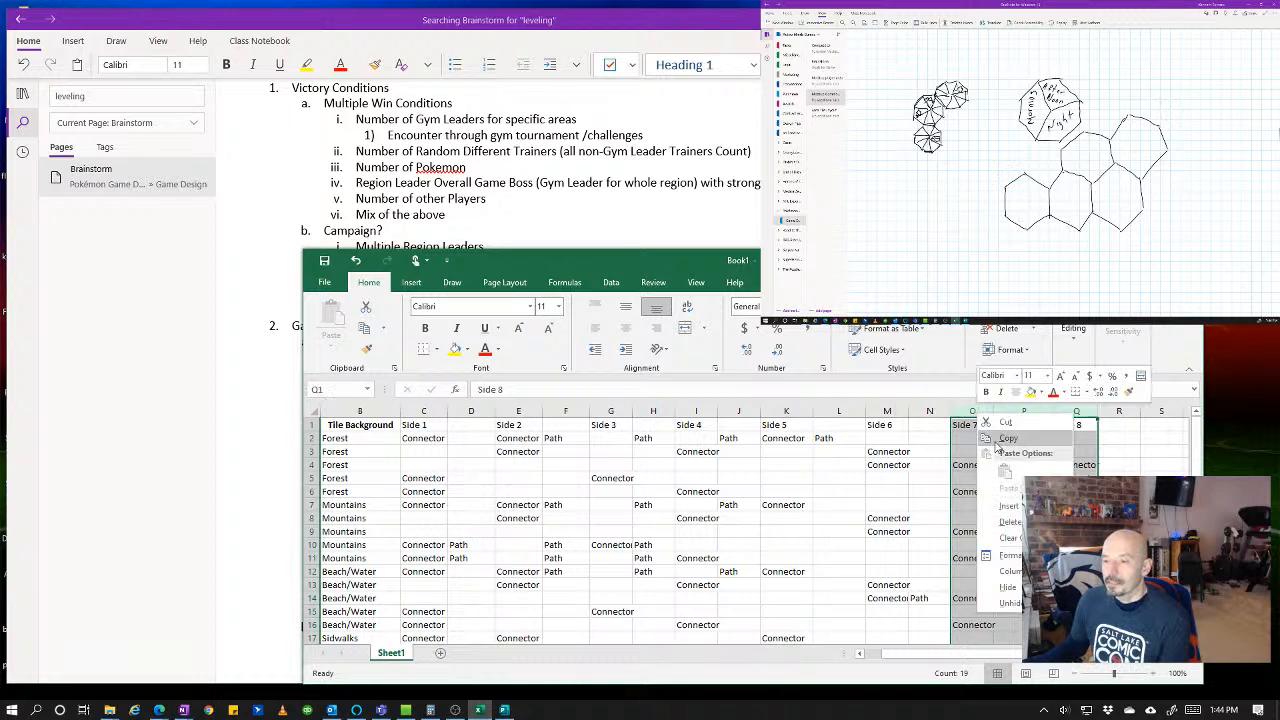
pyautogui.click(1010, 521)
pyautogui.click(1010, 465)
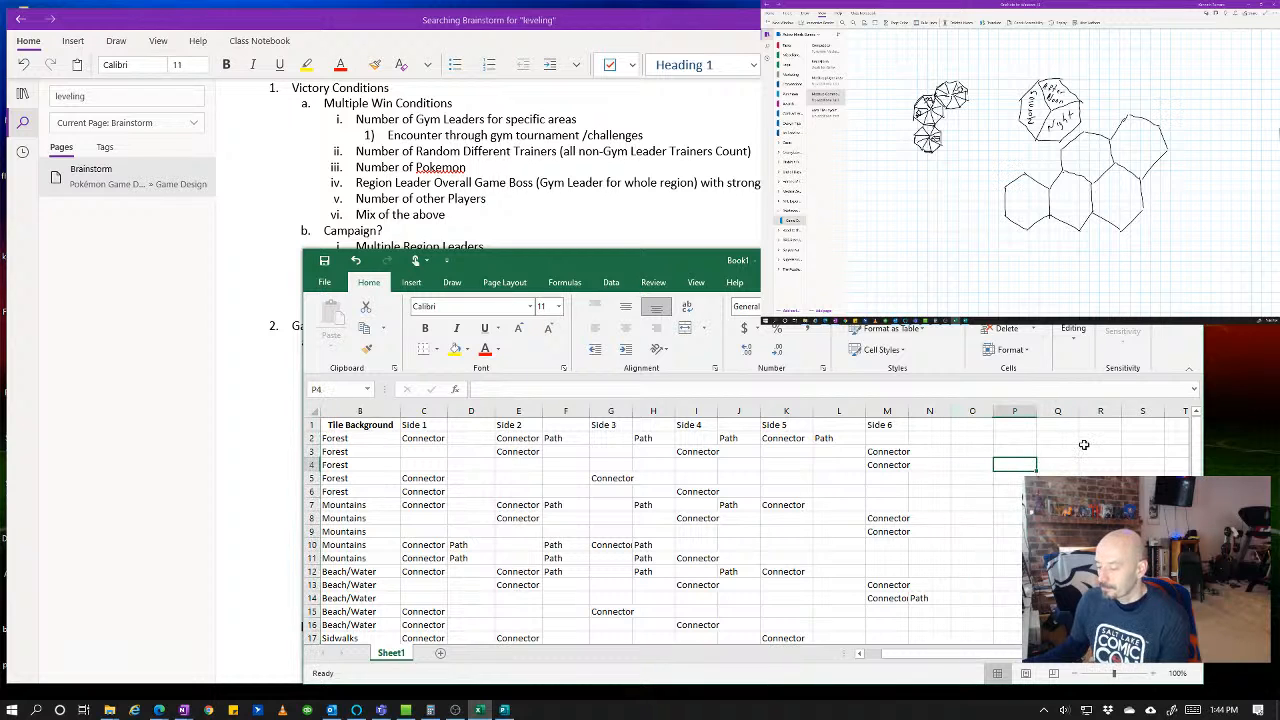
# - Search the Brainstorm notes for "oct" and replace "Octogon" with "Hexagon" in the pie slice sections line under Tiles
pyautogui.click(546, 218)
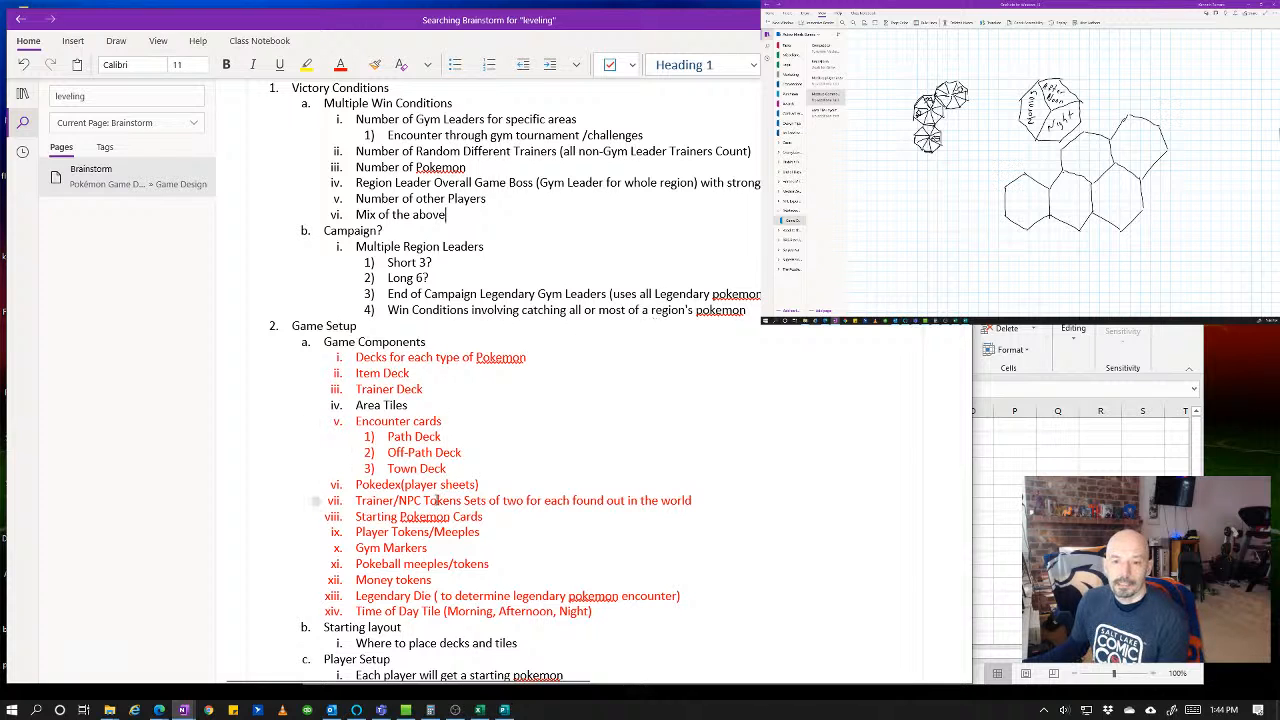
pyautogui.click(148, 92)
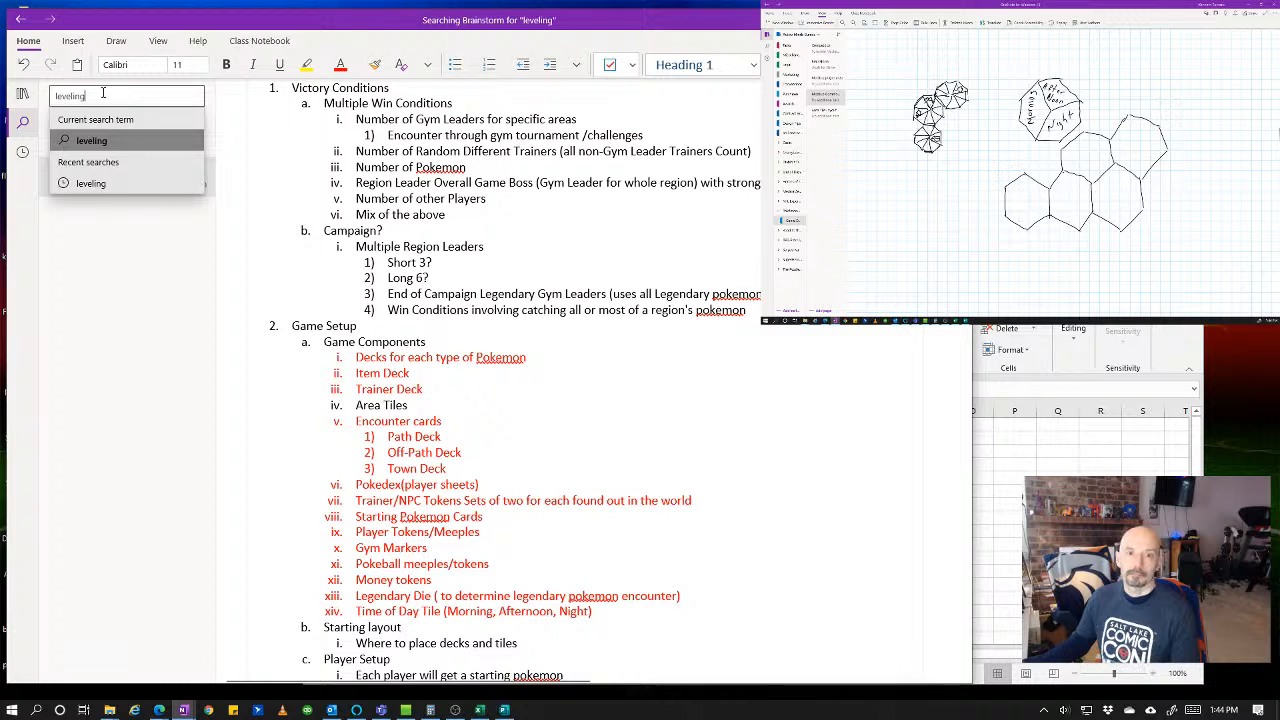
pyautogui.write('oct')
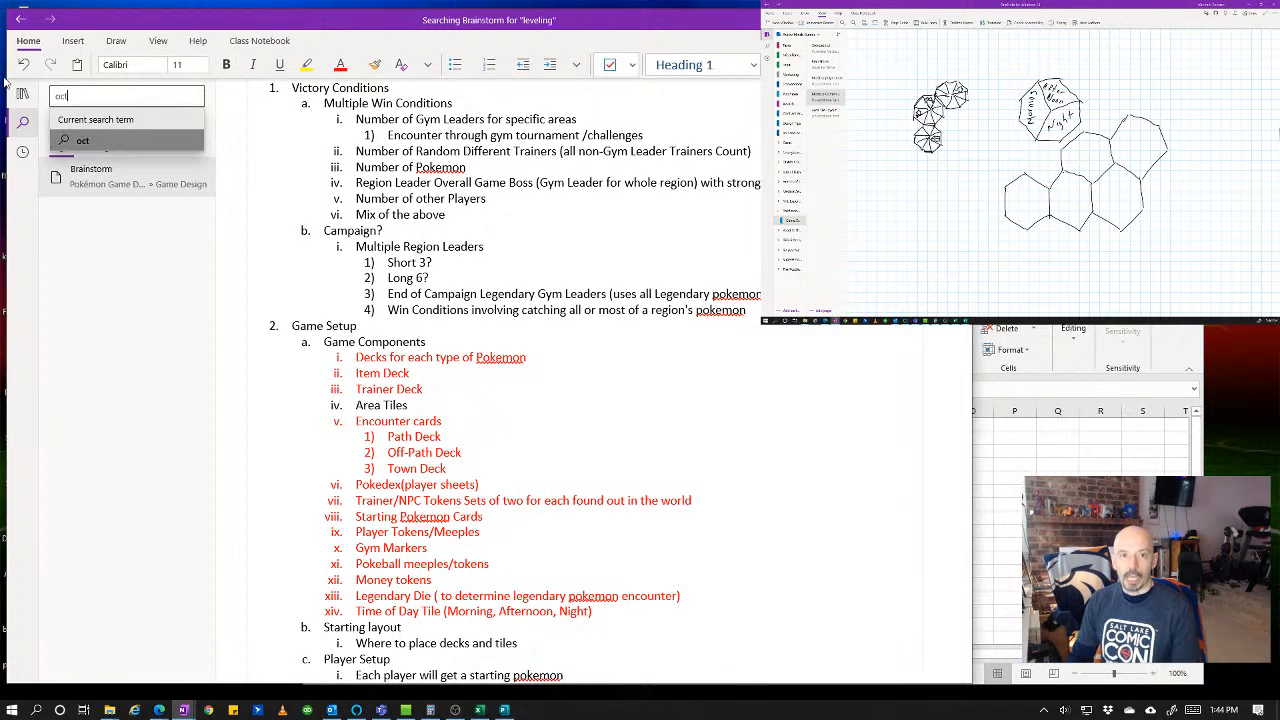
pyautogui.press('Return')
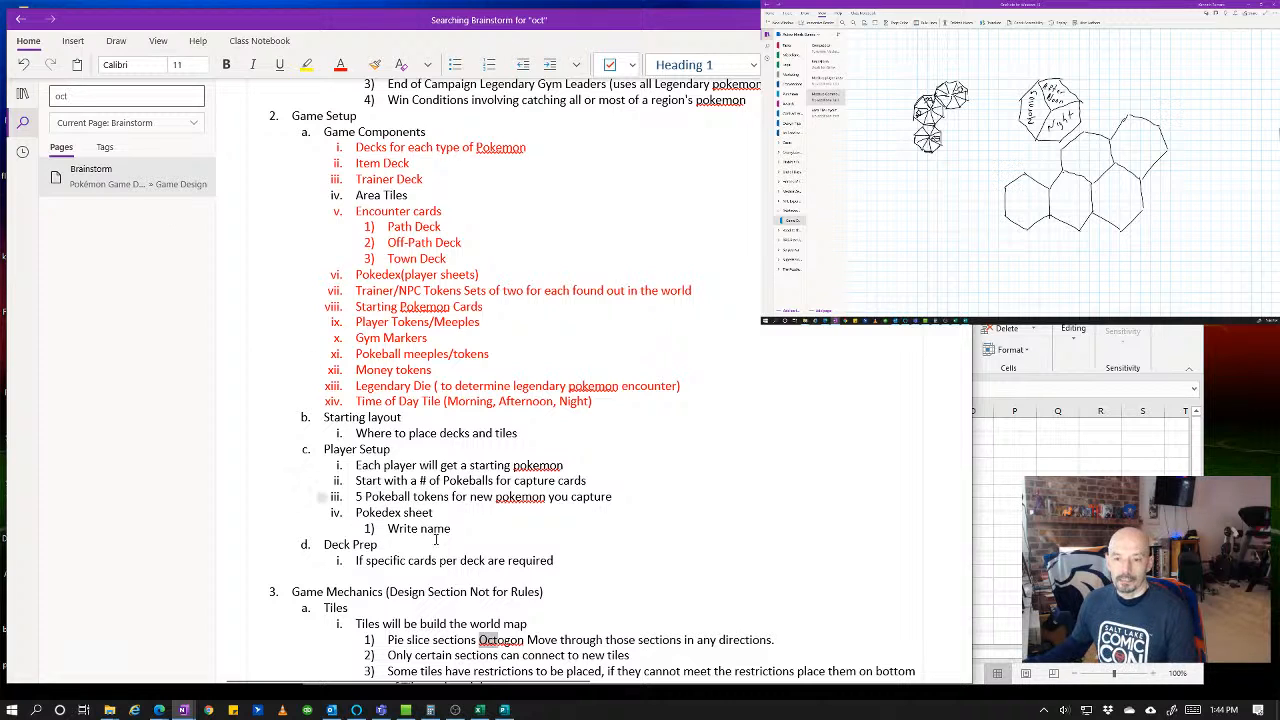
pyautogui.doubleClick(490, 641)
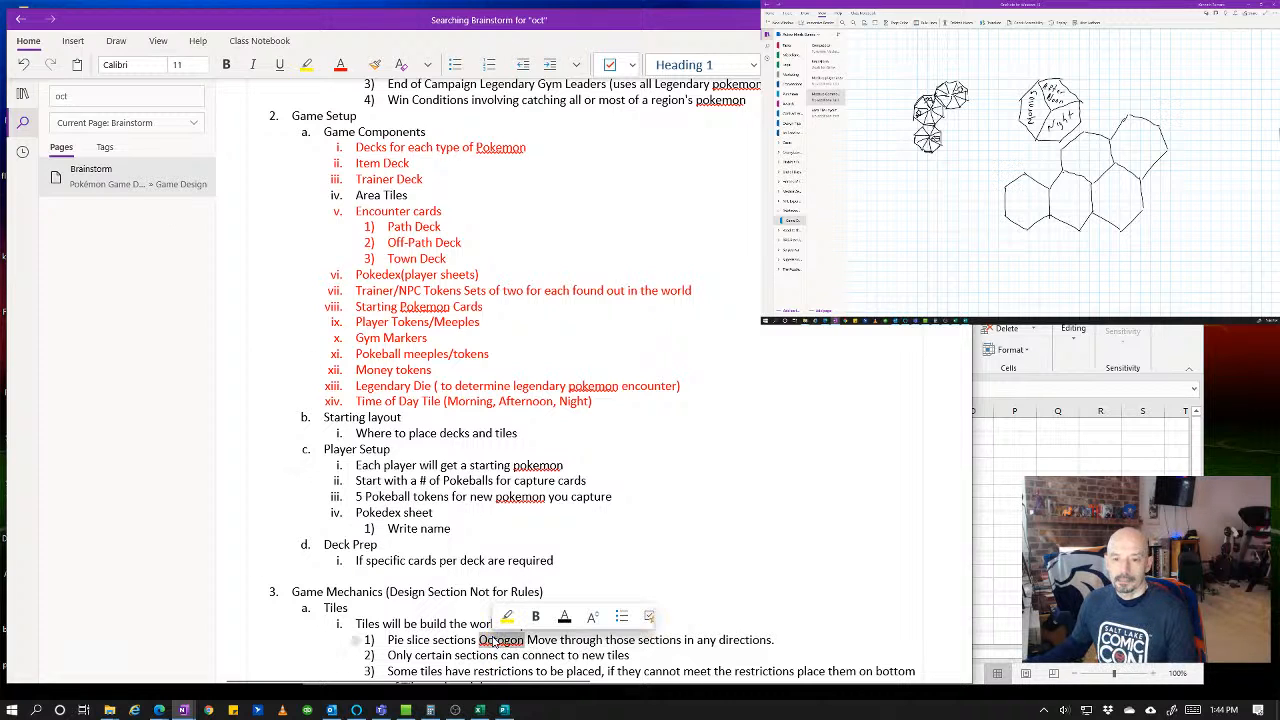
pyautogui.write('Hexagon')
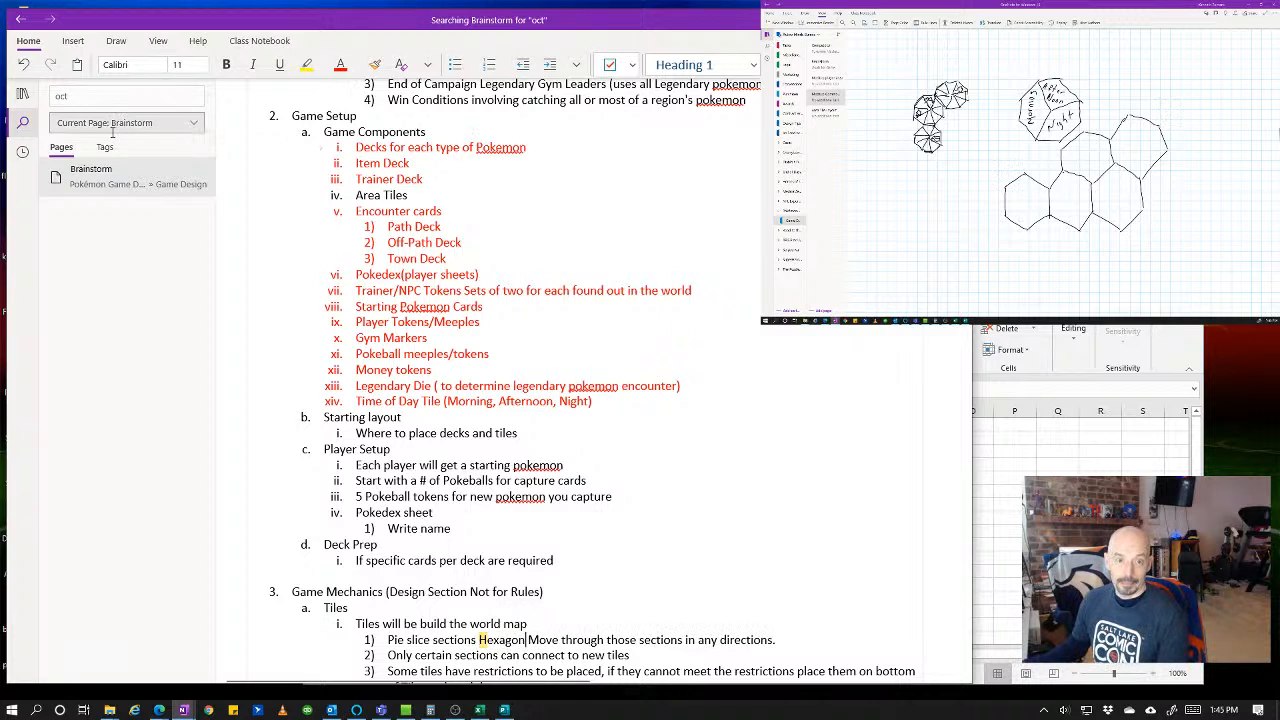
# - Look through the Brainstorm page and the "oct" search results for any other octagon mentions
pyautogui.scroll(-15, 705, 366)
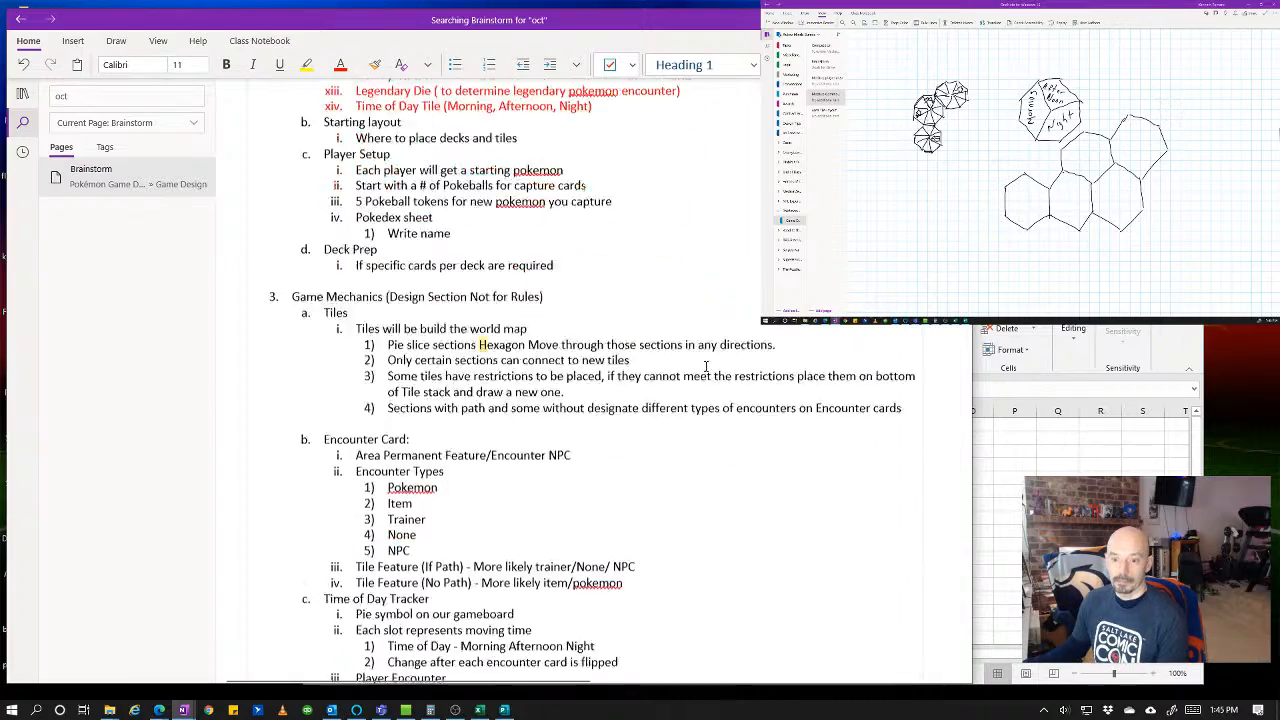
pyautogui.scroll(-20, 708, 362)
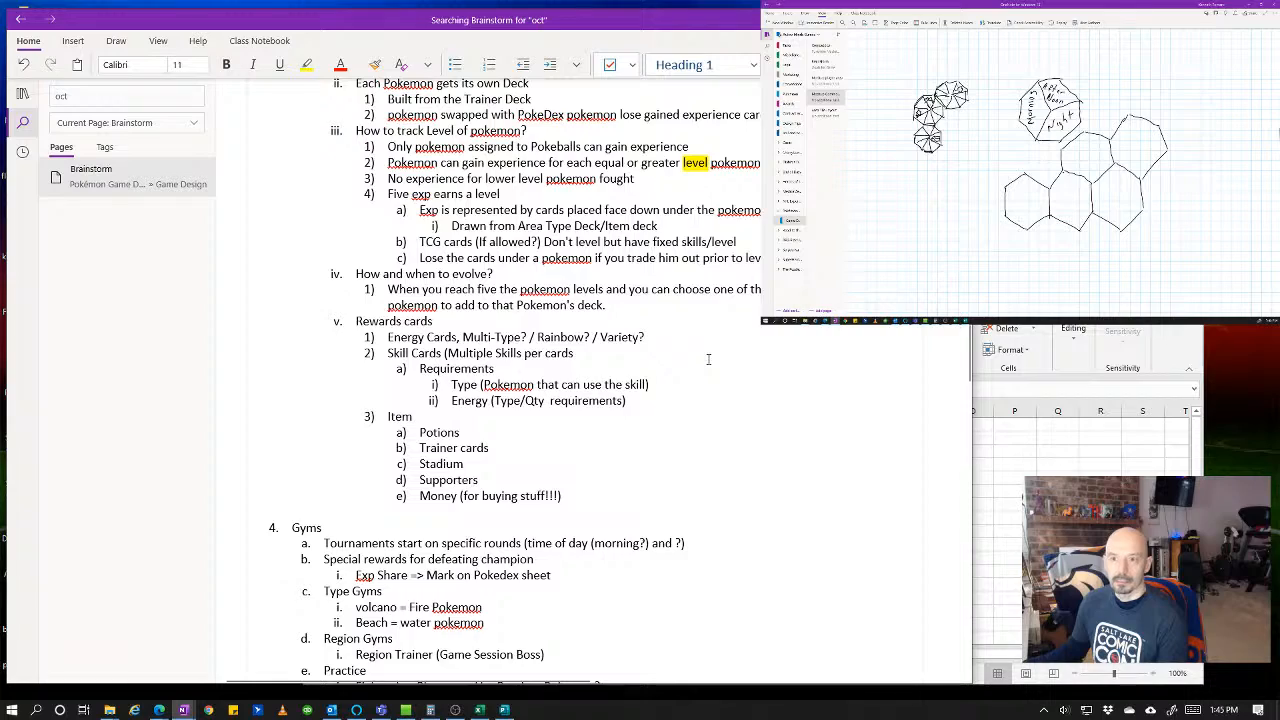
pyautogui.scroll(-15, 708, 359)
pyautogui.scroll(-5, 708, 359)
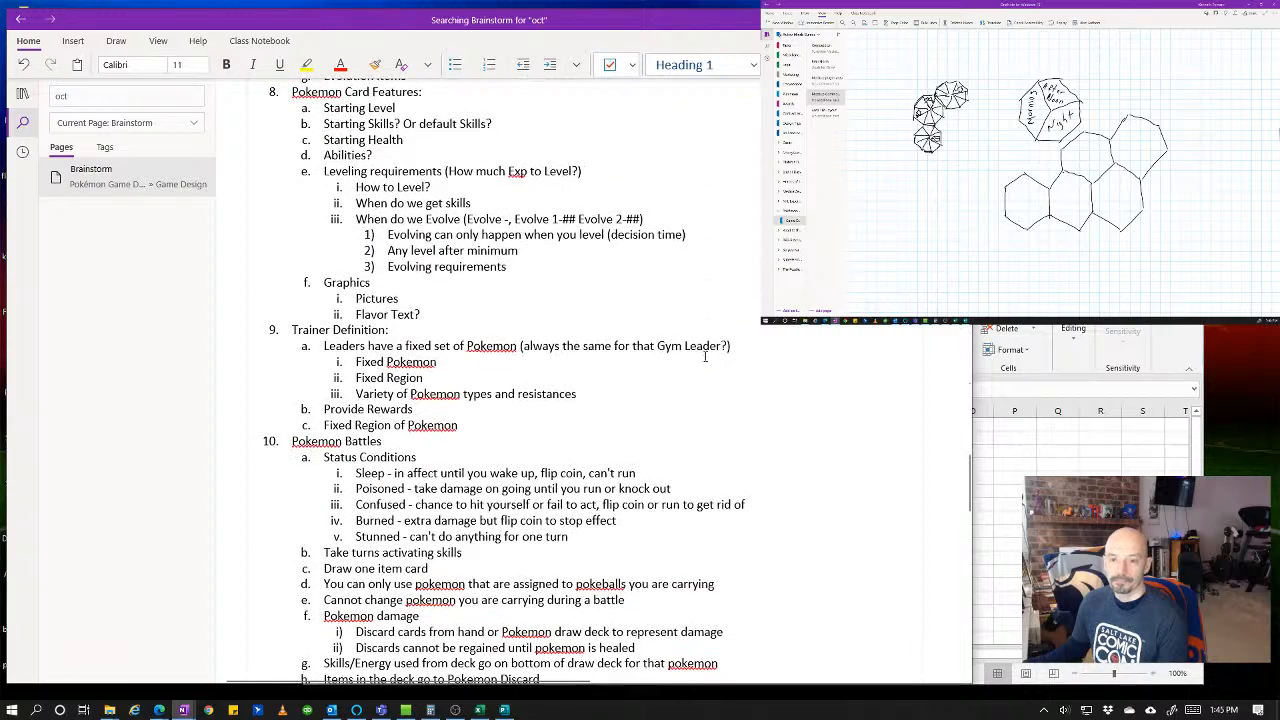
pyautogui.click(152, 96)
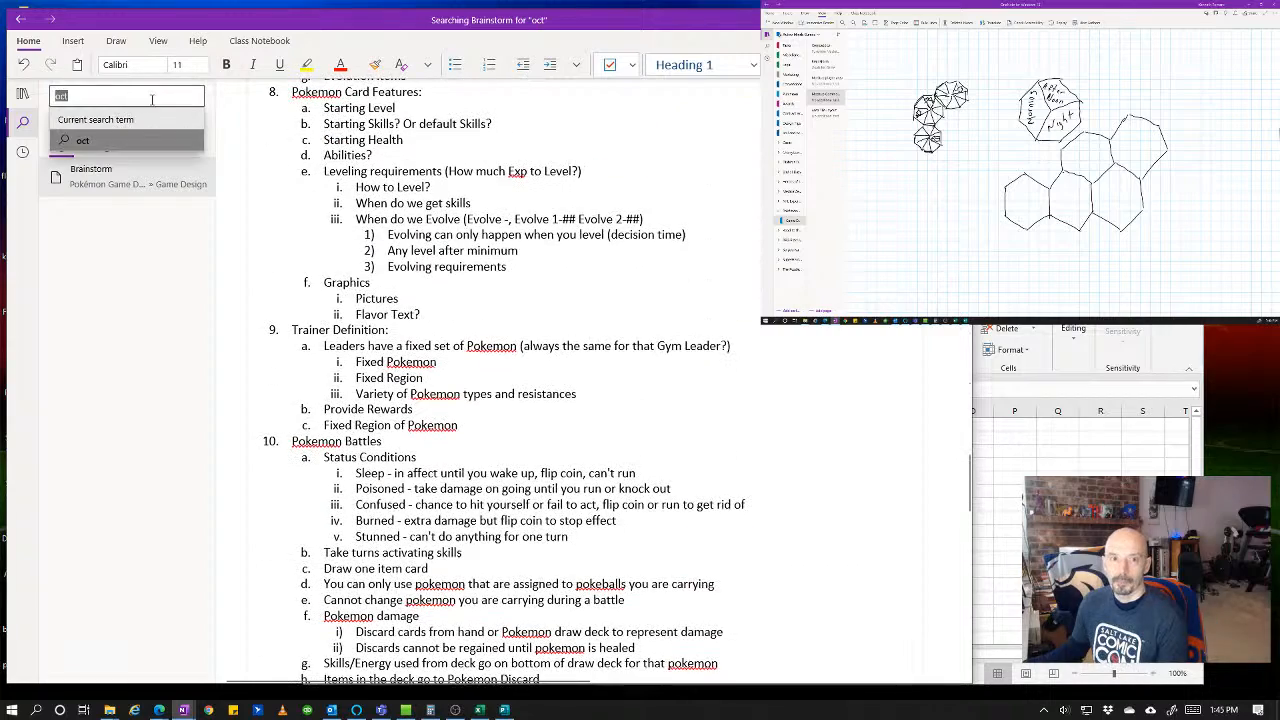
pyautogui.click(97, 153)
pyautogui.click(97, 143)
pyautogui.scroll(-15, 664, 408)
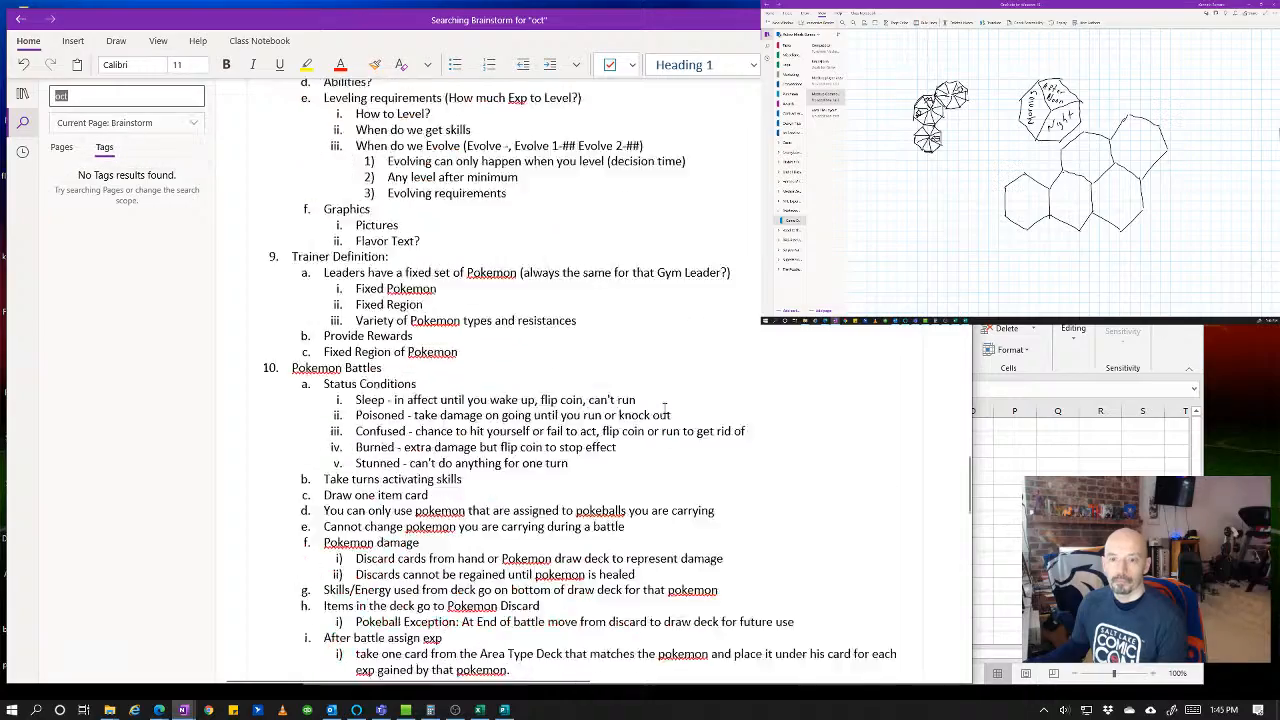
pyautogui.scroll(5, 664, 408)
pyautogui.scroll(20, 664, 408)
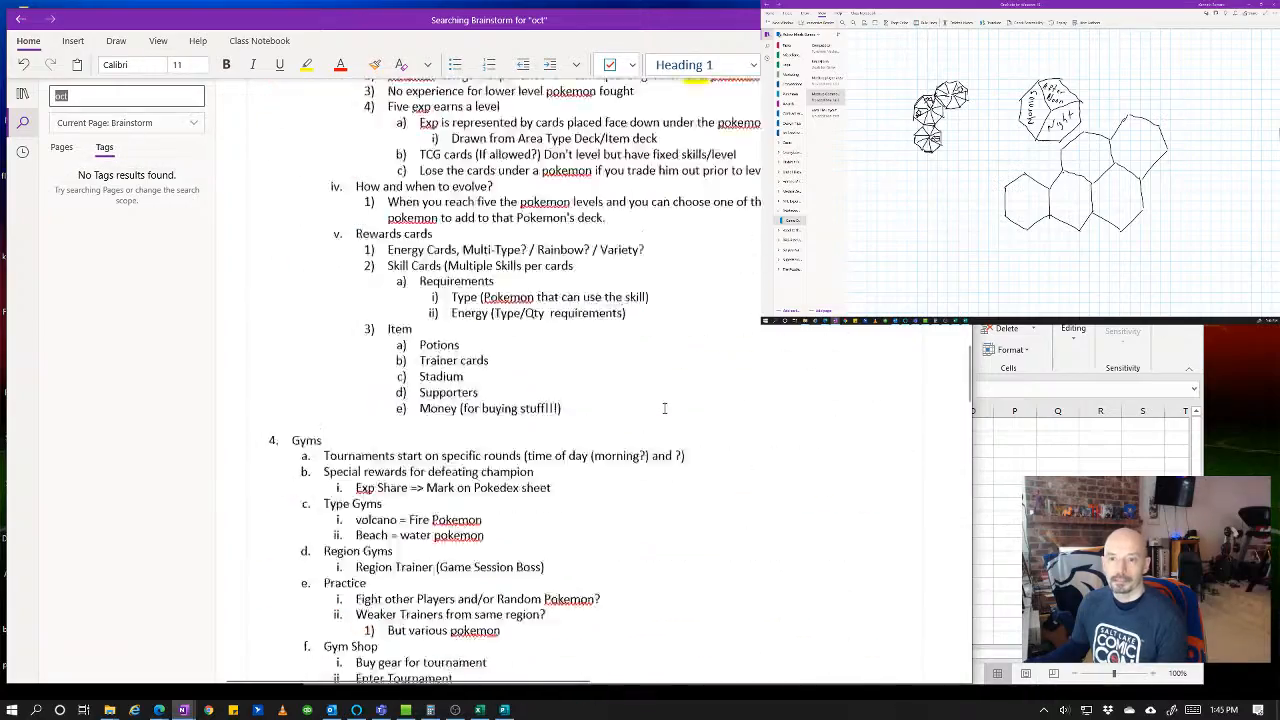
pyautogui.scroll(15, 664, 408)
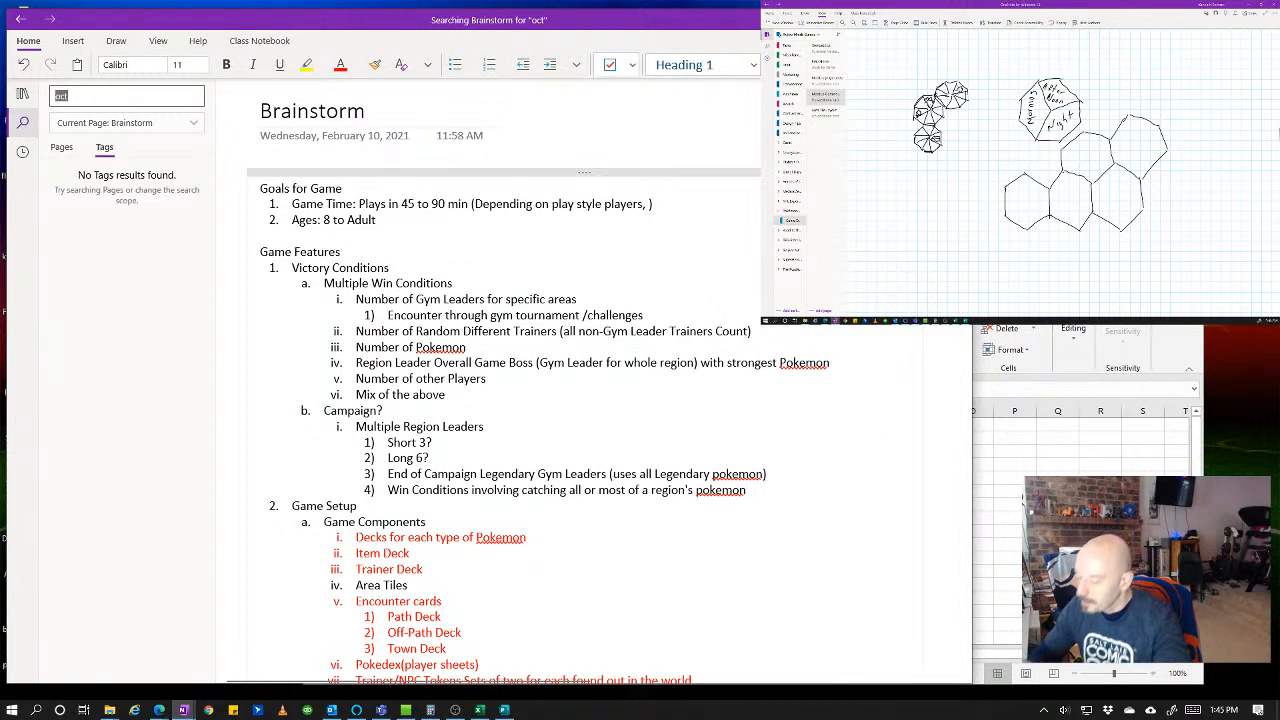
# - Divide each of the five sketched hexagon tiles into six pie-slice sections with lines through the centre
pyautogui.moveTo(1025, 174)
pyautogui.mouseDown()
pyautogui.moveTo(1027, 196)
pyautogui.moveTo(1007, 214)
pyautogui.moveTo(1027, 229)
pyautogui.mouseUp()
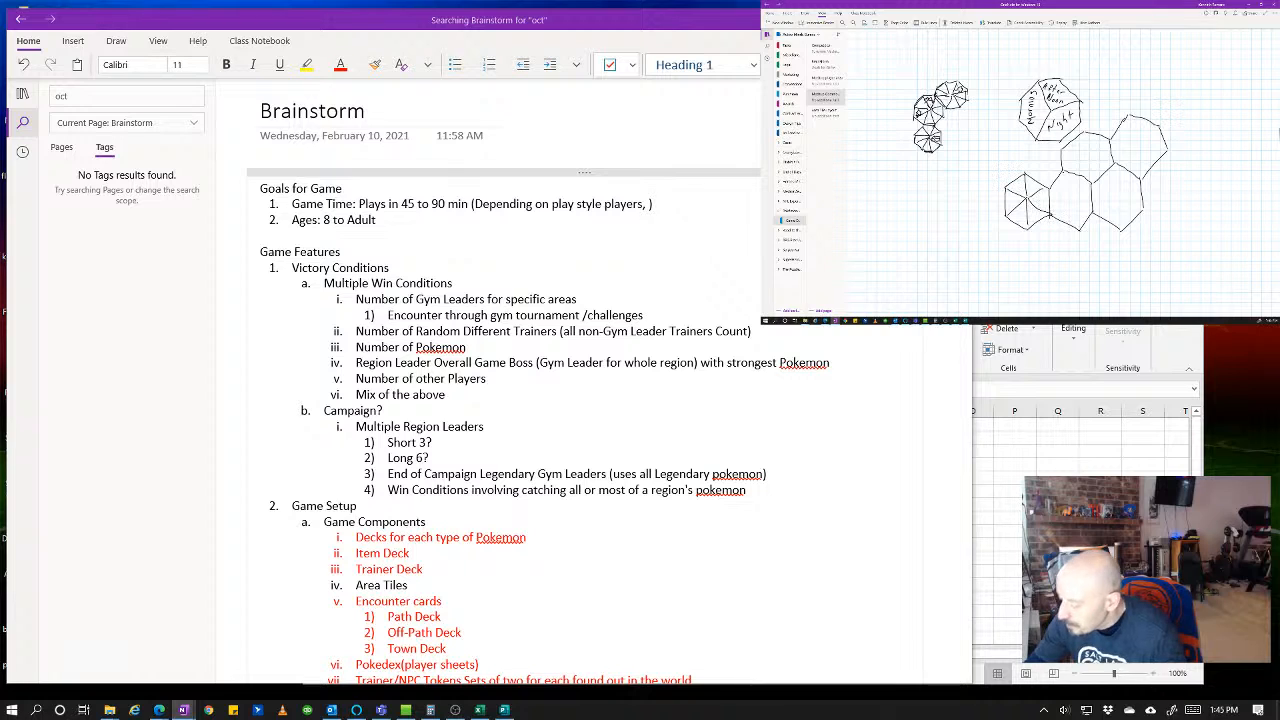
pyautogui.moveTo(1064, 176)
pyautogui.mouseDown()
pyautogui.moveTo(1068, 200)
pyautogui.moveTo(1088, 185)
pyautogui.moveTo(1053, 215)
pyautogui.moveTo(1072, 229)
pyautogui.moveTo(1091, 214)
pyautogui.mouseUp()
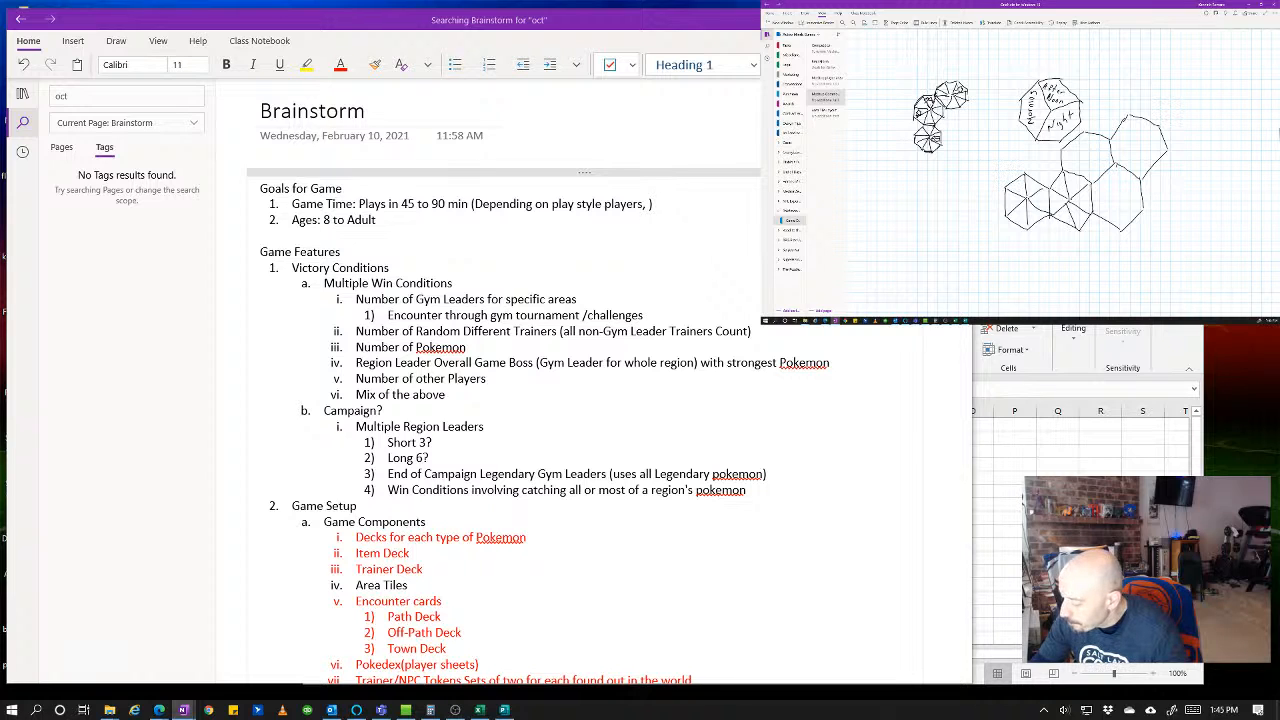
pyautogui.moveTo(1117, 166)
pyautogui.mouseDown()
pyautogui.moveTo(1119, 192)
pyautogui.moveTo(1133, 191)
pyautogui.moveTo(1095, 215)
pyautogui.moveTo(1121, 227)
pyautogui.mouseUp()
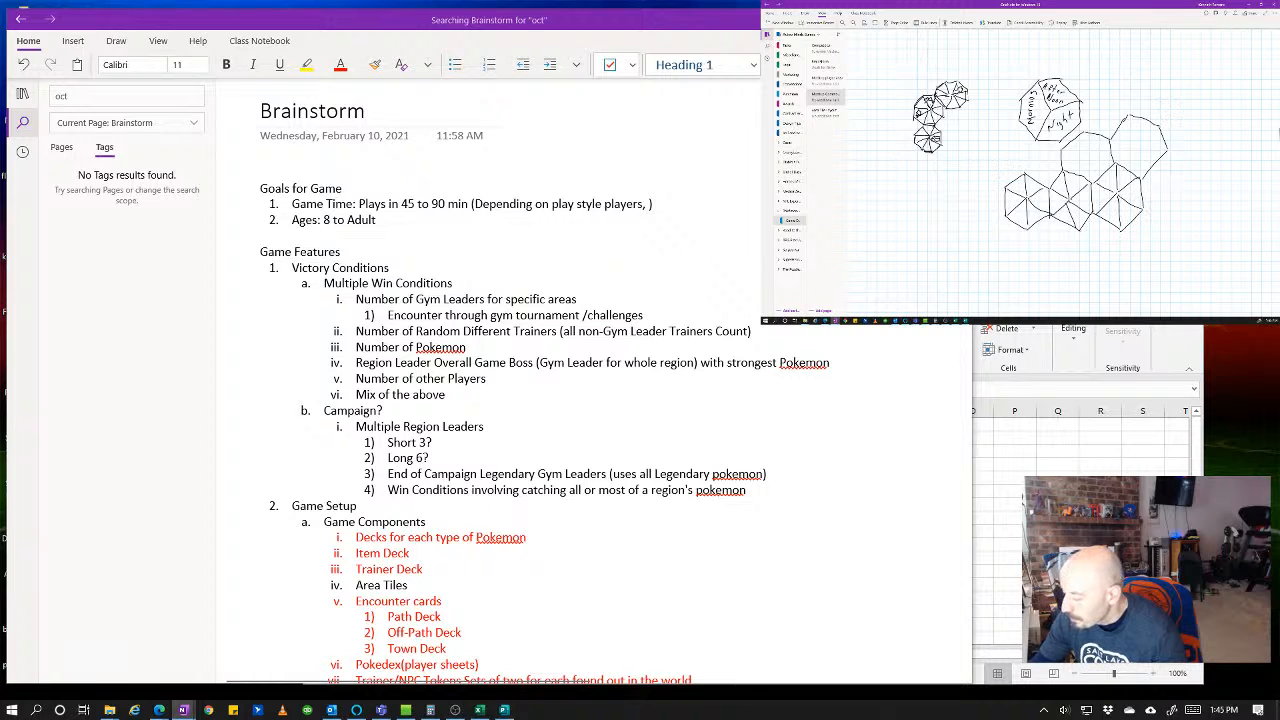
pyautogui.moveTo(1129, 118)
pyautogui.mouseDown()
pyautogui.moveTo(1138, 141)
pyautogui.moveTo(1115, 165)
pyautogui.moveTo(1167, 153)
pyautogui.moveTo(1160, 125)
pyautogui.mouseUp()
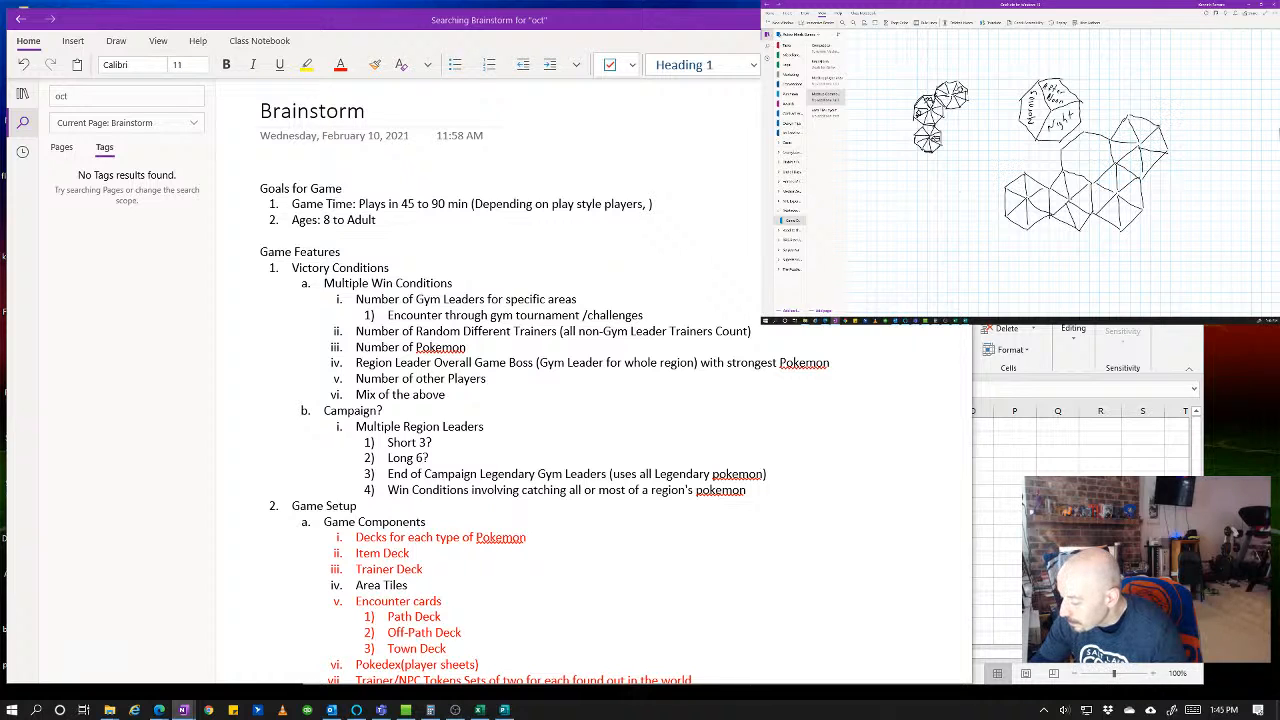
pyautogui.moveTo(1091, 156)
pyautogui.mouseDown()
pyautogui.moveTo(1114, 161)
pyautogui.moveTo(1094, 159)
pyautogui.mouseUp()
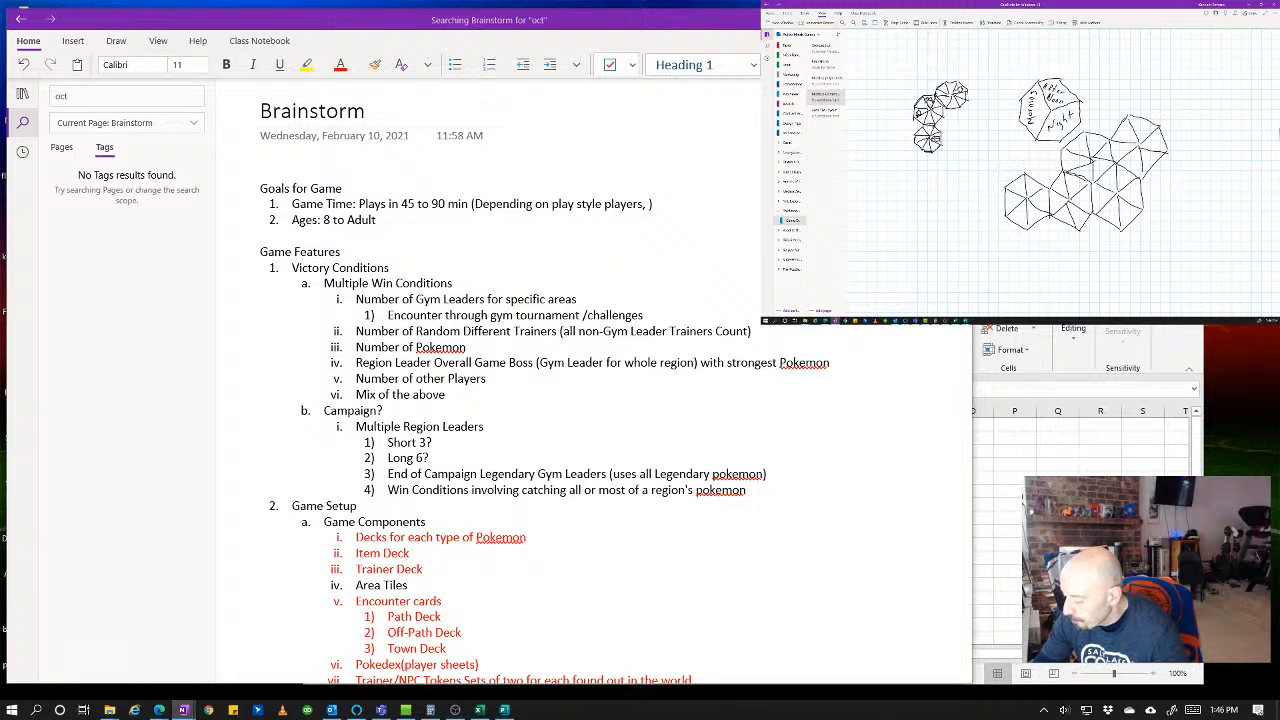
# - Thicken the edges shared by neighbouring hexagon tiles to mark where the tiles connect
pyautogui.moveTo(1093, 182)
pyautogui.mouseDown()
pyautogui.moveTo(1136, 175)
pyautogui.moveTo(1115, 159)
pyautogui.mouseUp()
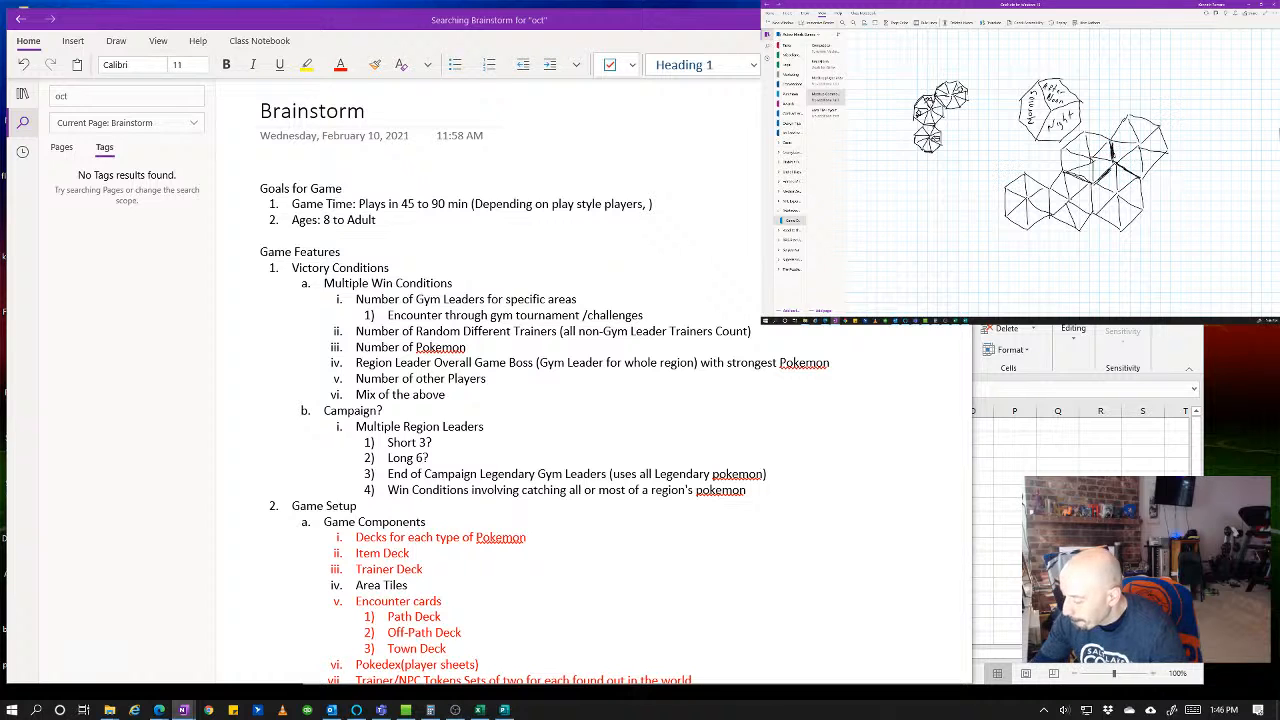
pyautogui.moveTo(1051, 187)
pyautogui.mouseDown()
pyautogui.moveTo(1062, 173)
pyautogui.moveTo(1048, 214)
pyautogui.mouseUp()
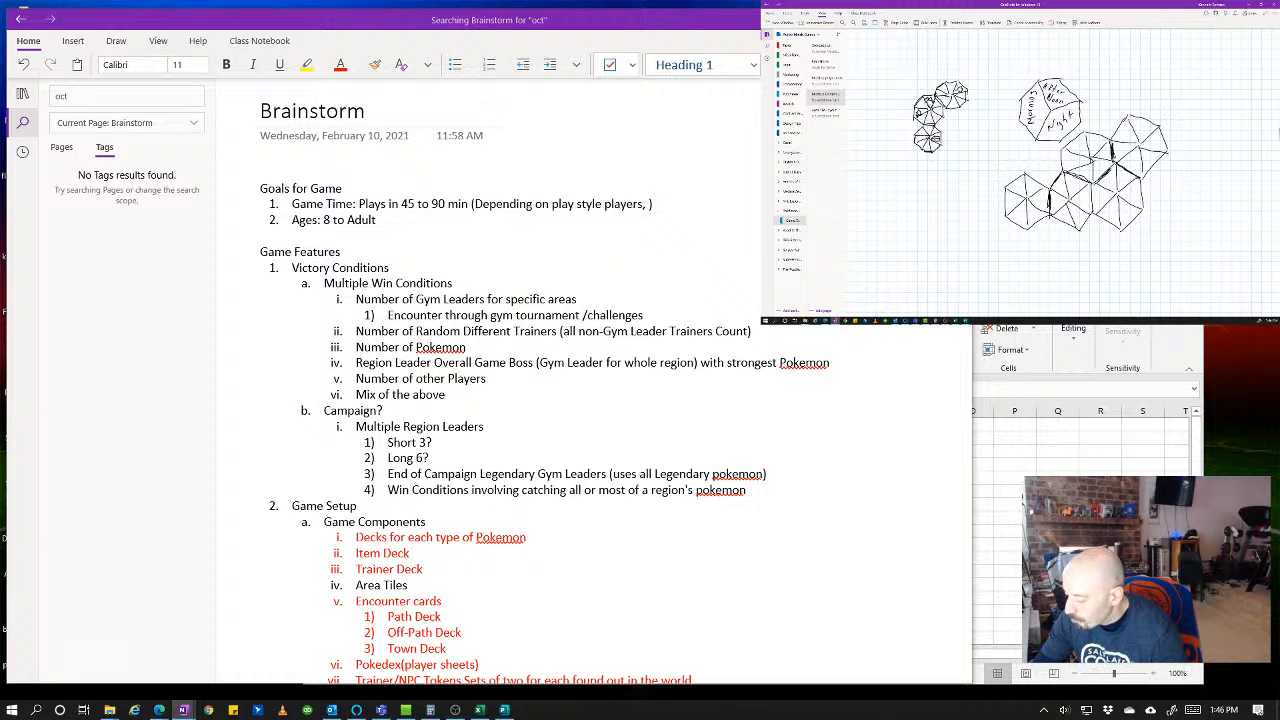
pyautogui.moveTo(1095, 184); pyautogui.dragTo(1091, 206)
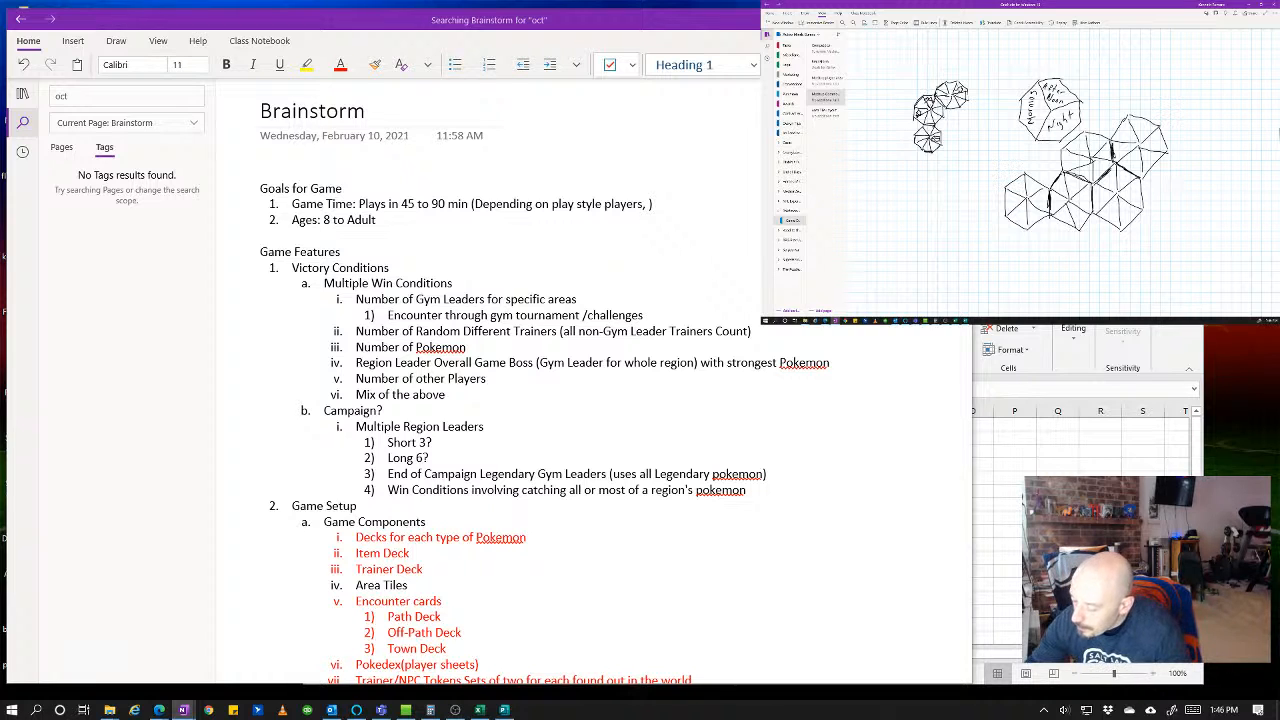
# - Erase the old cluster of small octagon tiles beside the Morning/Afternoon/Night tile
pyautogui.moveTo(961, 90)
pyautogui.mouseDown()
pyautogui.moveTo(934, 117)
pyautogui.moveTo(918, 108)
pyautogui.moveTo(933, 132)
pyautogui.mouseUp()
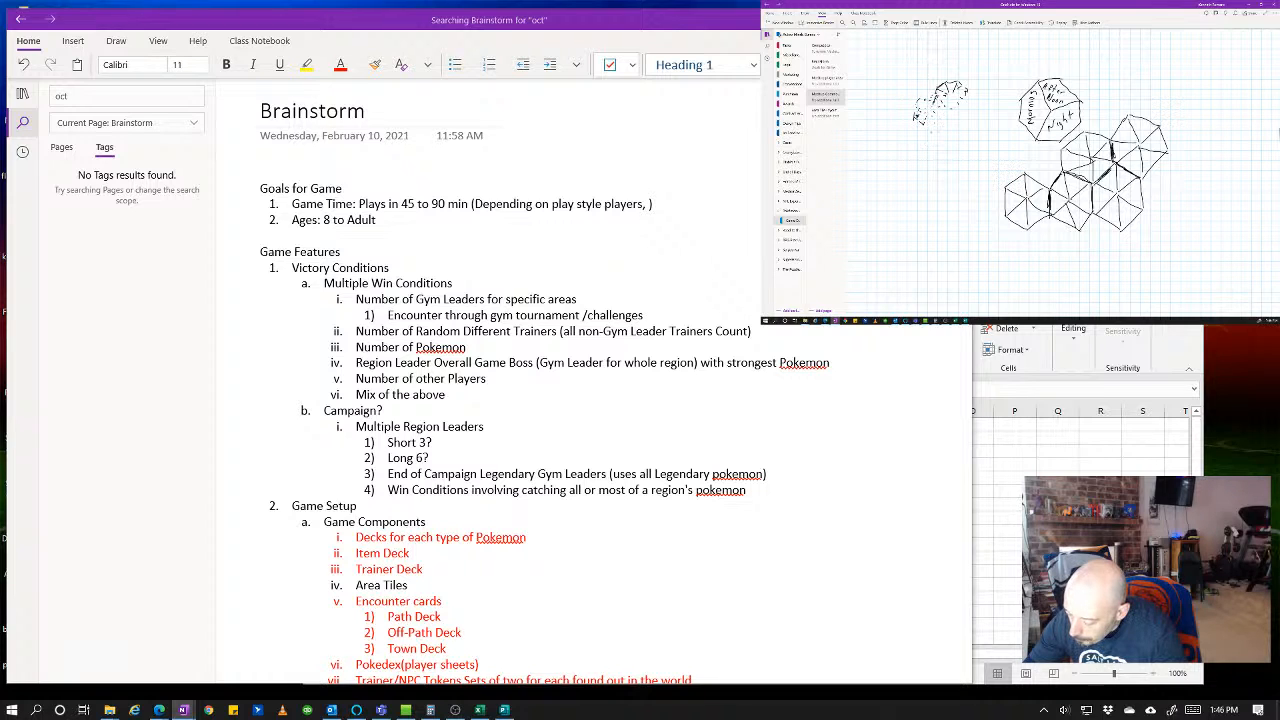
pyautogui.moveTo(937, 85); pyautogui.dragTo(942, 90)
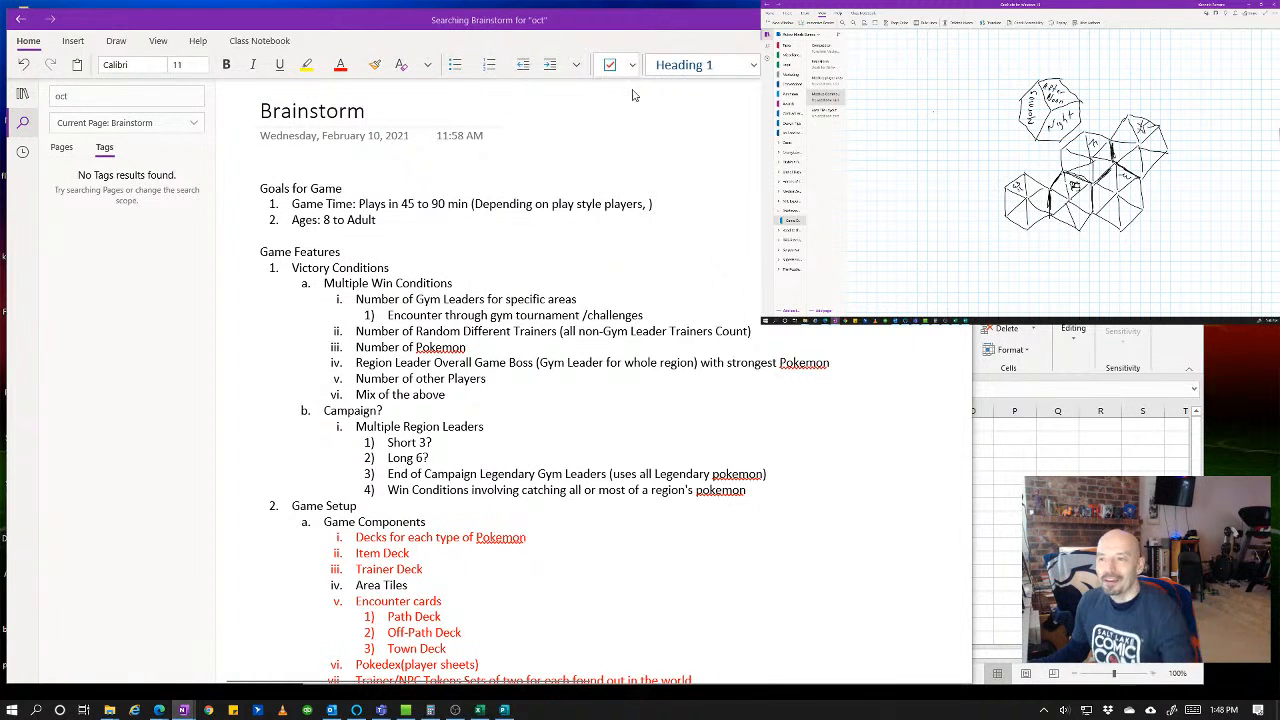
# - Switch to the Excel tile spreadsheet, enter "Path (DeadEnd)" in cell D14 and widen column D to fit the text
pyautogui.click(1014, 465)
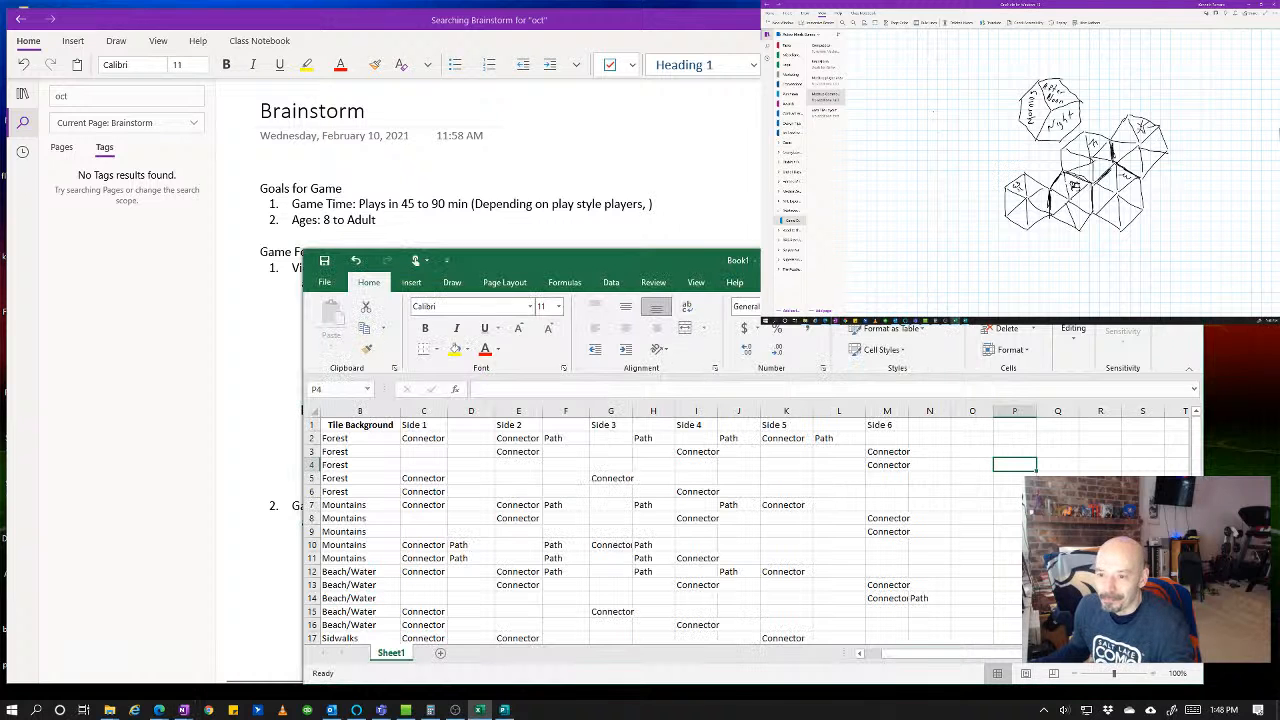
pyautogui.click(472, 557)
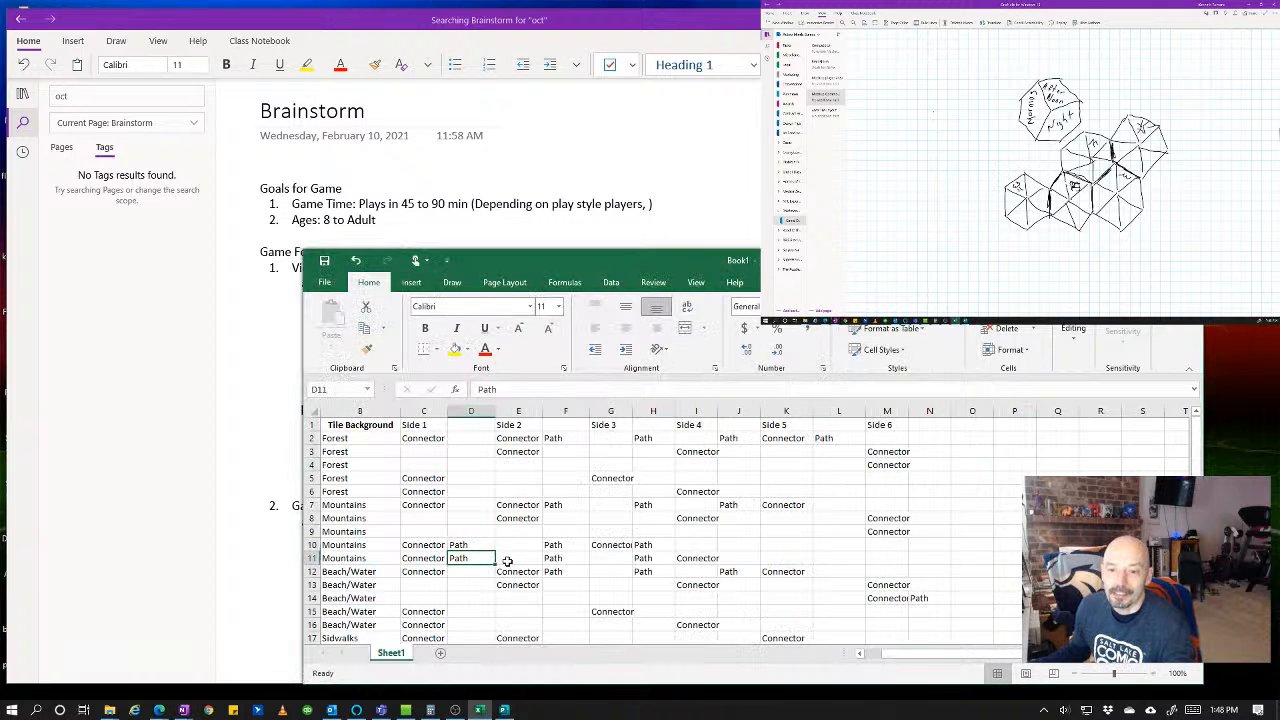
pyautogui.click(563, 547)
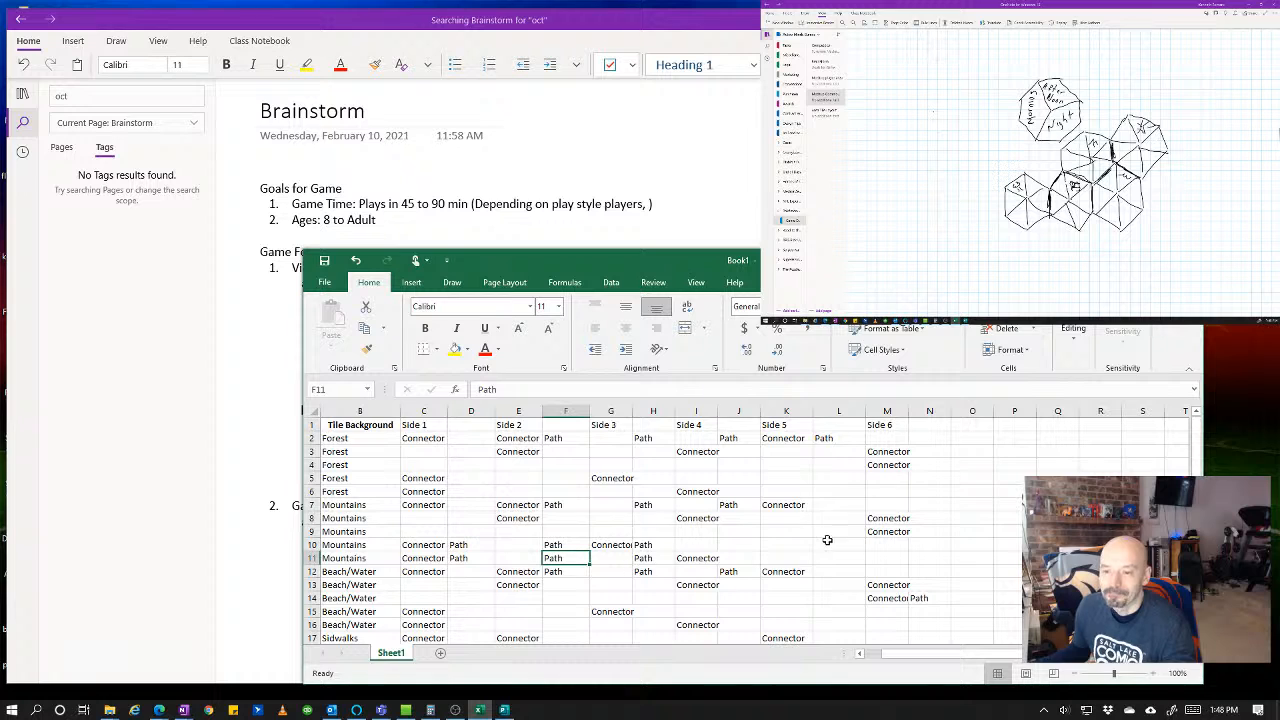
pyautogui.scroll(-2, 826, 538)
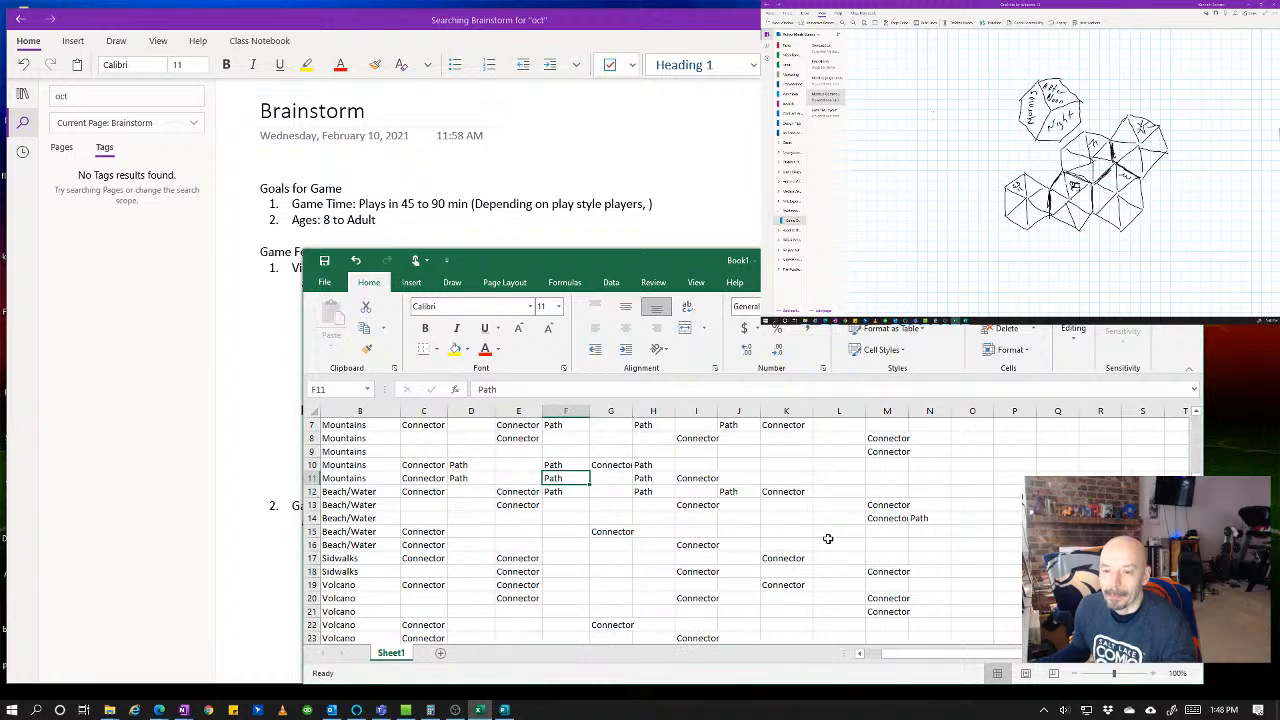
pyautogui.click(576, 503)
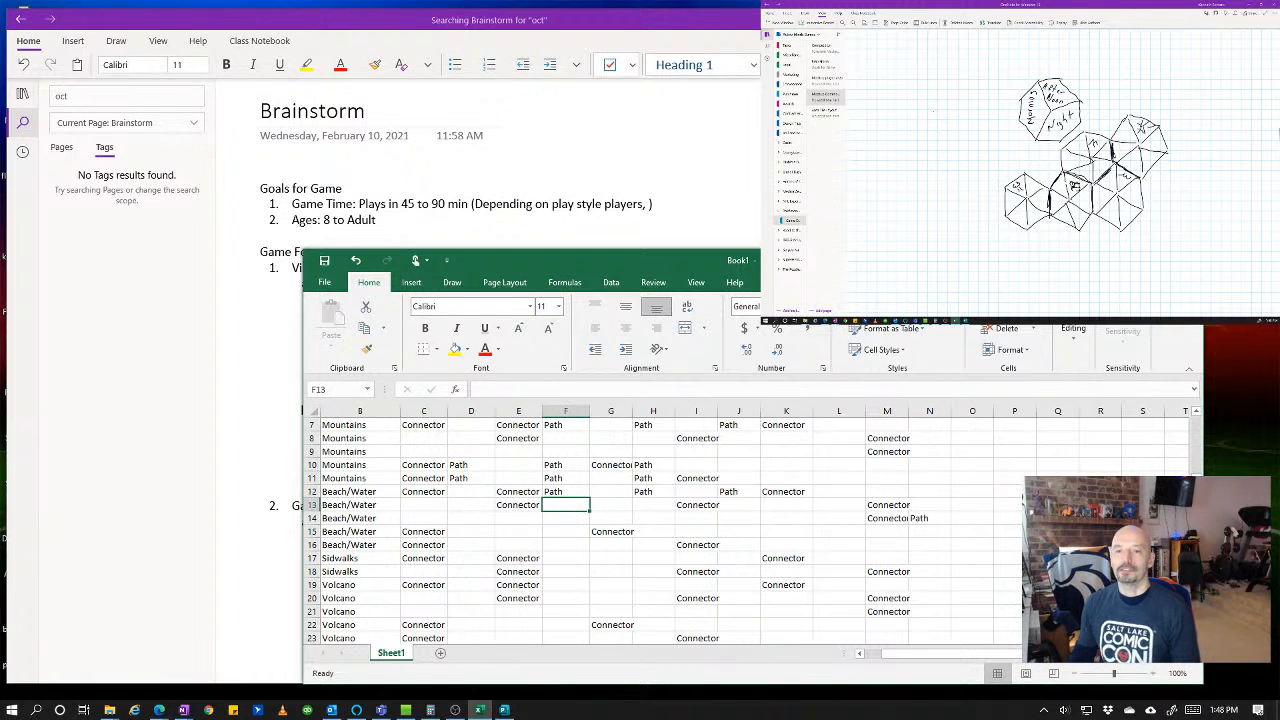
pyautogui.press('Down')
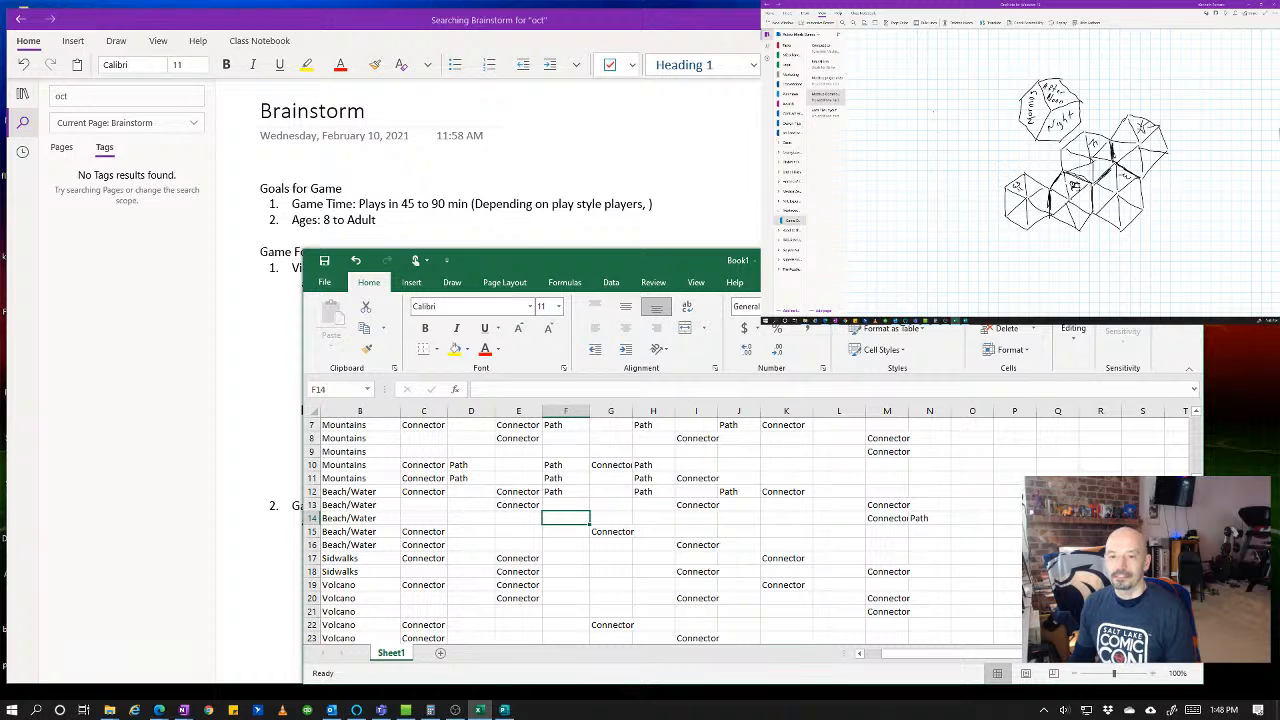
pyautogui.press('Left')
pyautogui.press('Left')
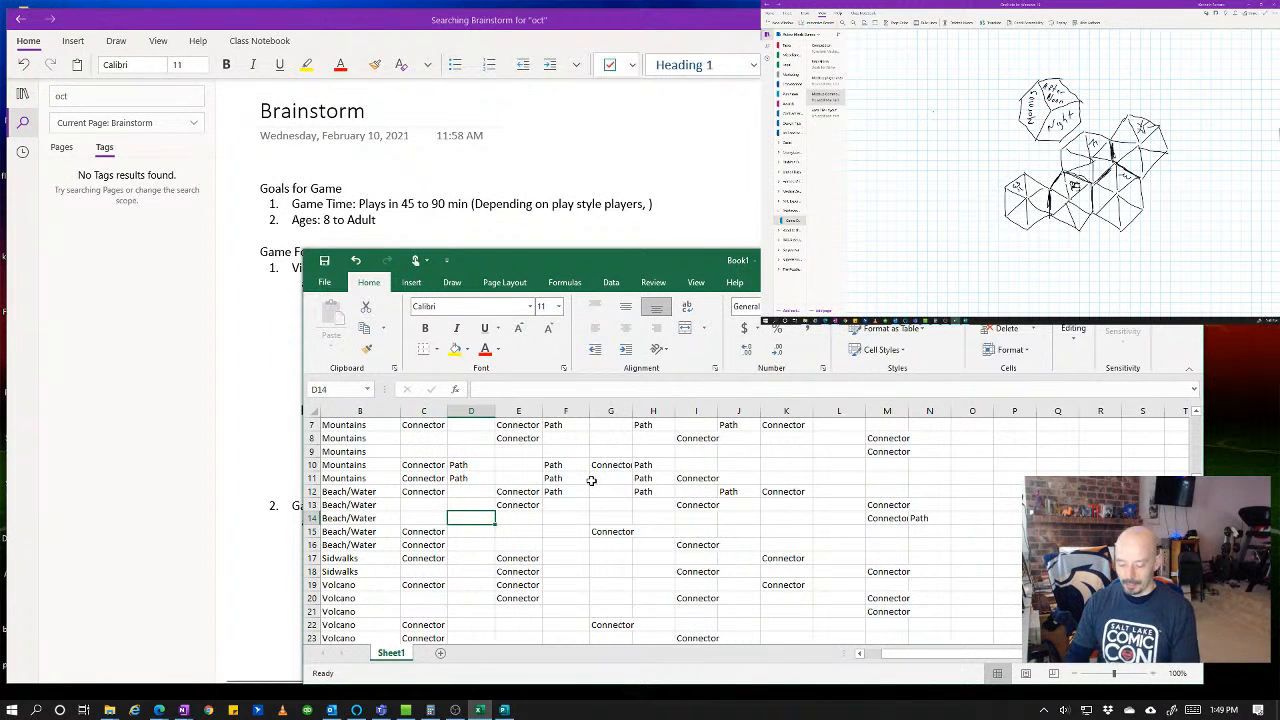
pyautogui.write('Path')
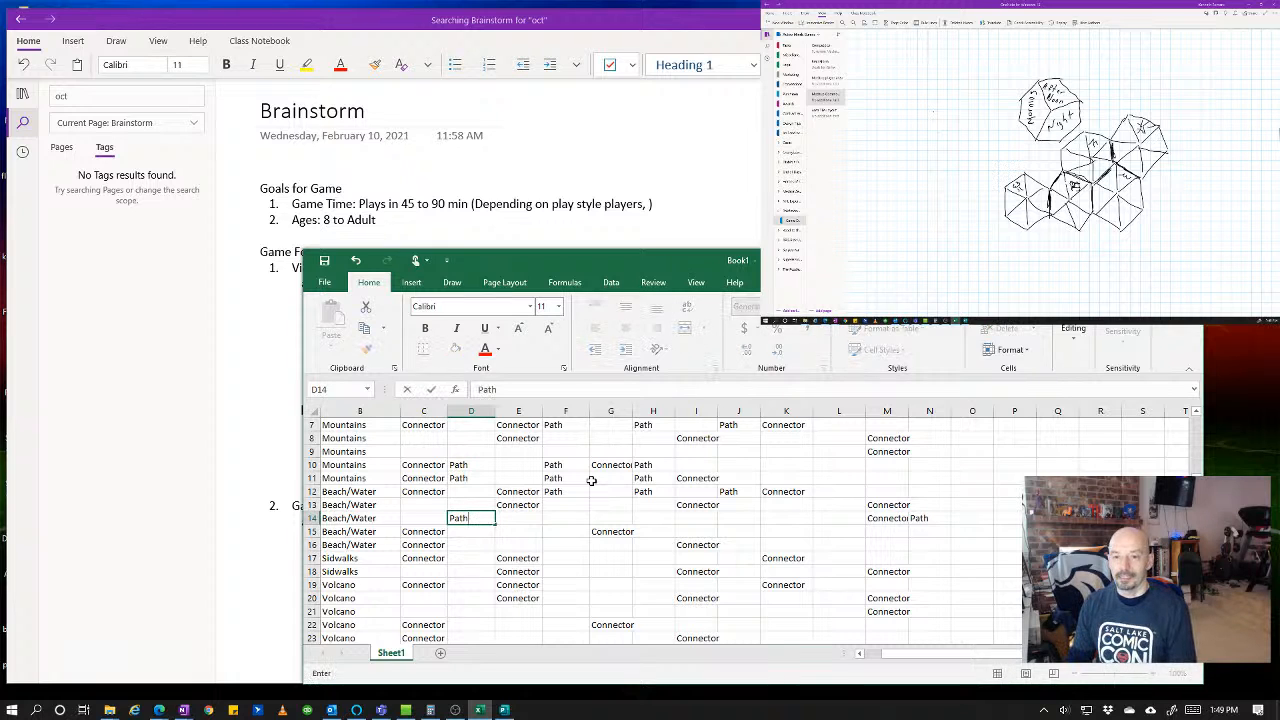
pyautogui.write(' (Da')
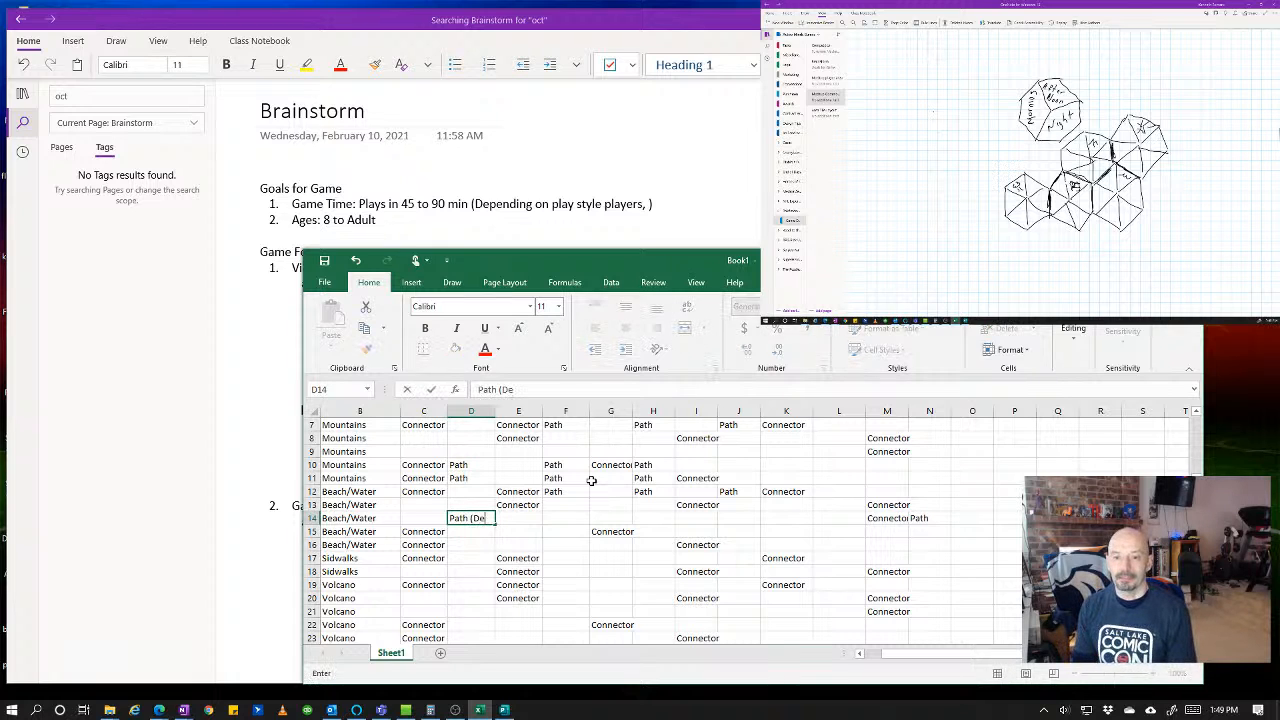
pyautogui.write('adEnd)')
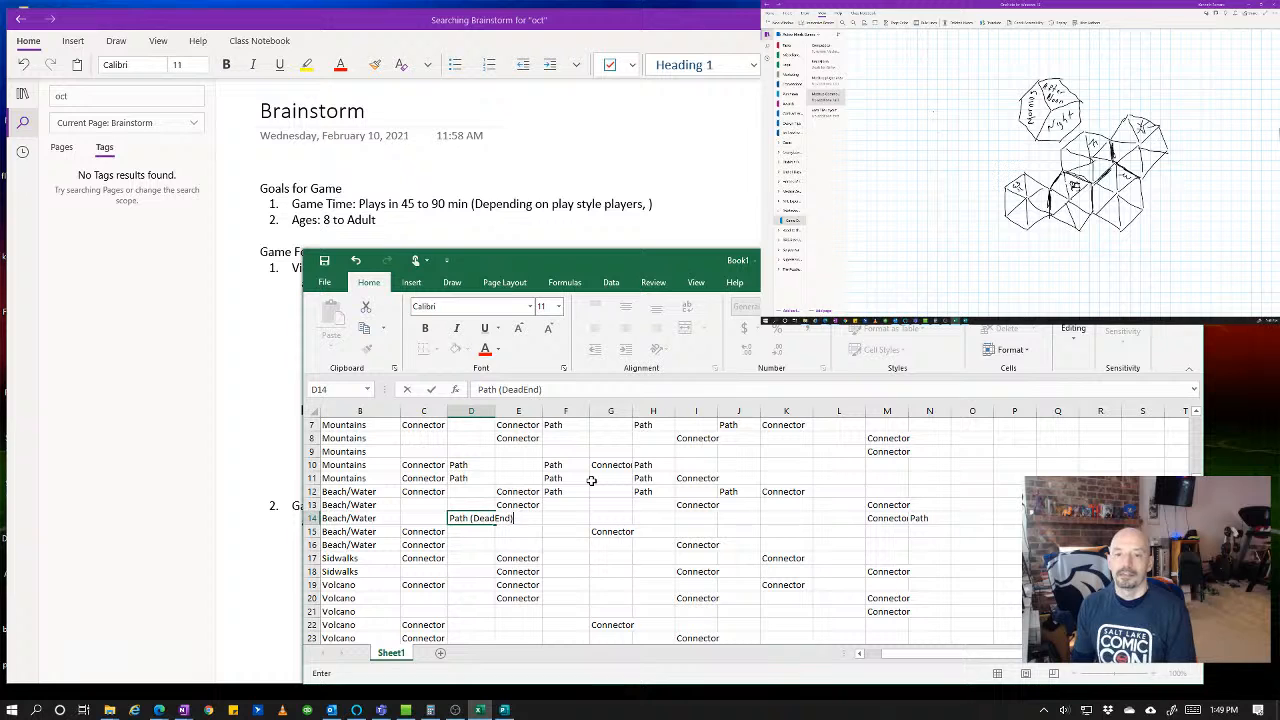
pyautogui.press('Tab')
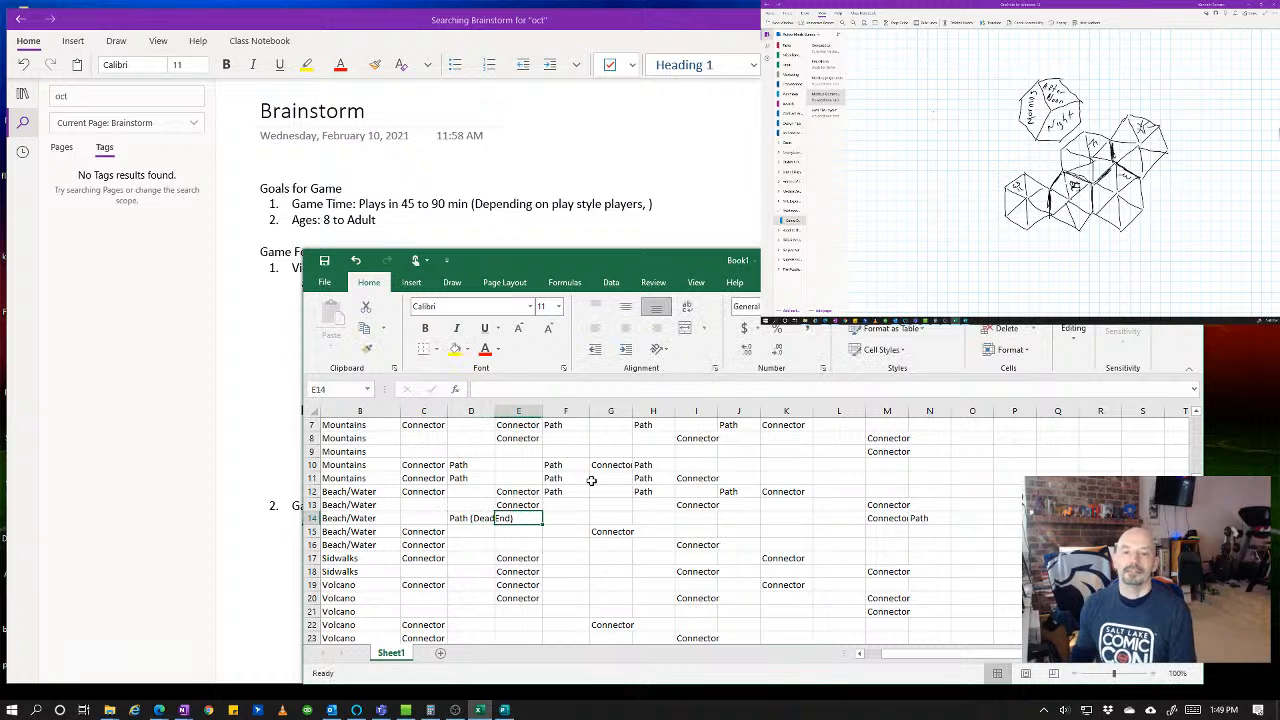
pyautogui.moveTo(494, 411); pyautogui.dragTo(528, 417)
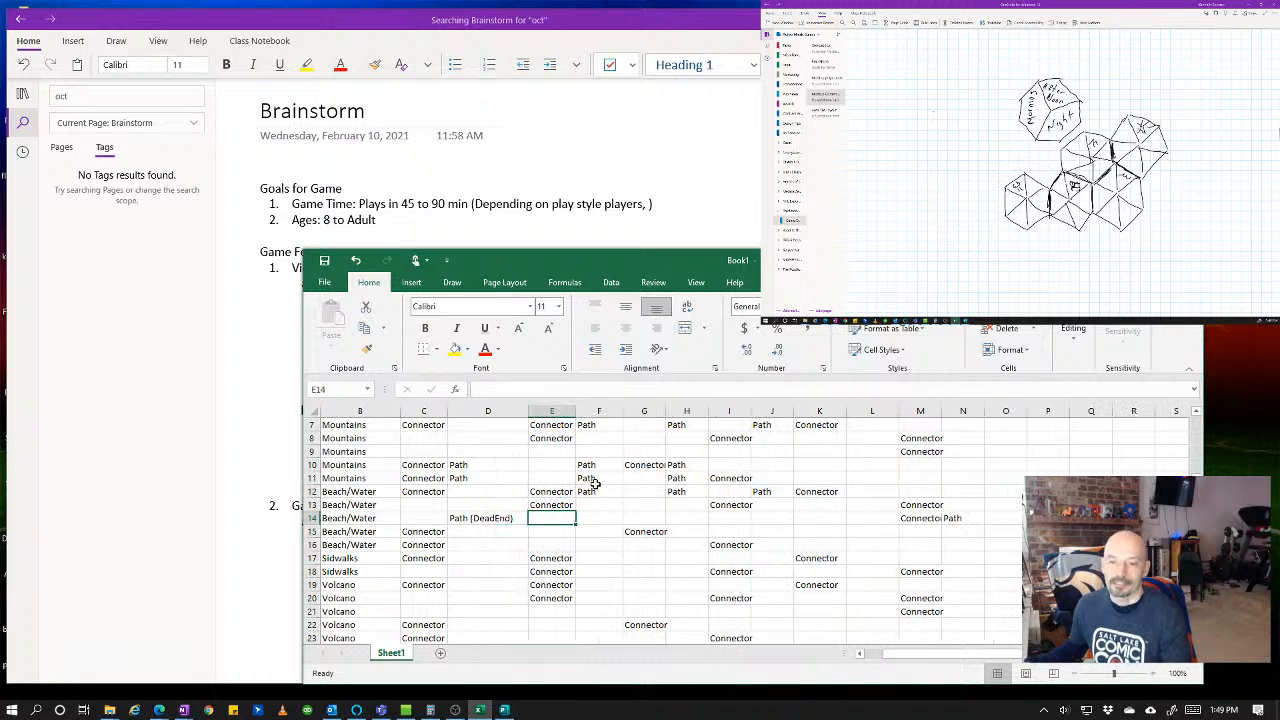
# - Enter "Path" in the Beach/Water tile cells F13, N13, D13 and L12
pyautogui.click(606, 505)
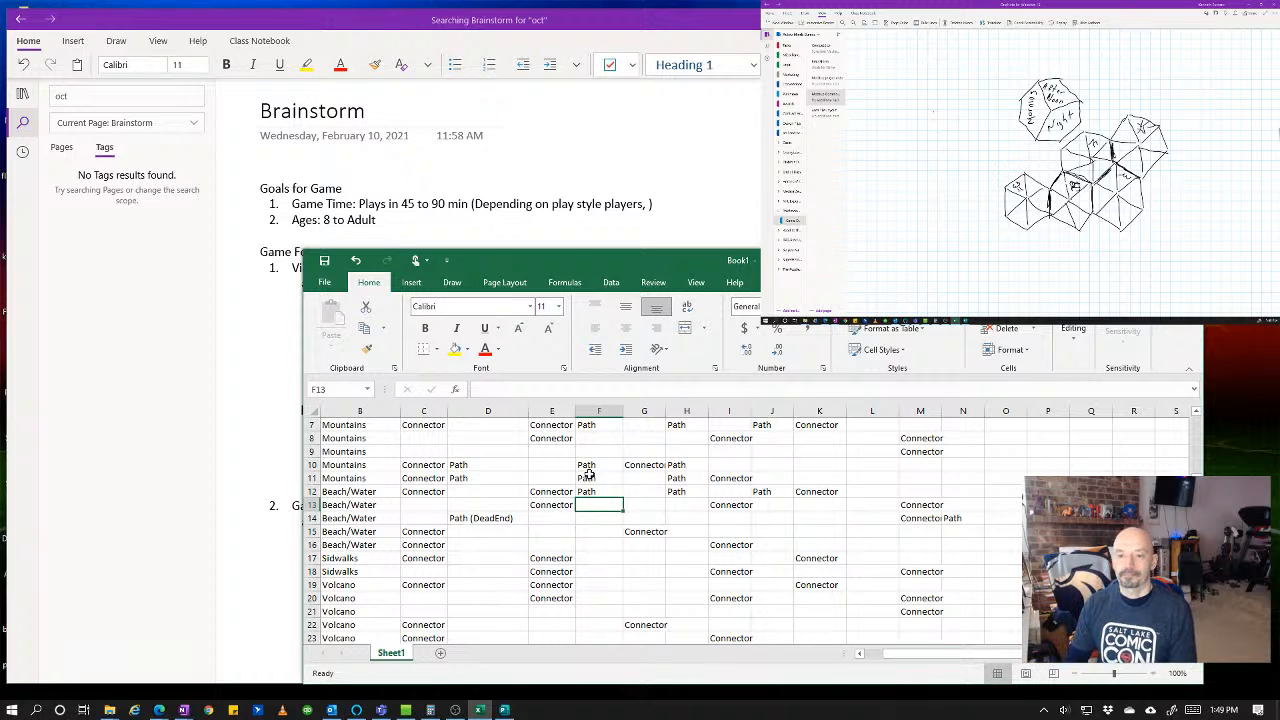
pyautogui.write('Path')
pyautogui.press('Left')
pyautogui.press('Left')
pyautogui.press('Left')
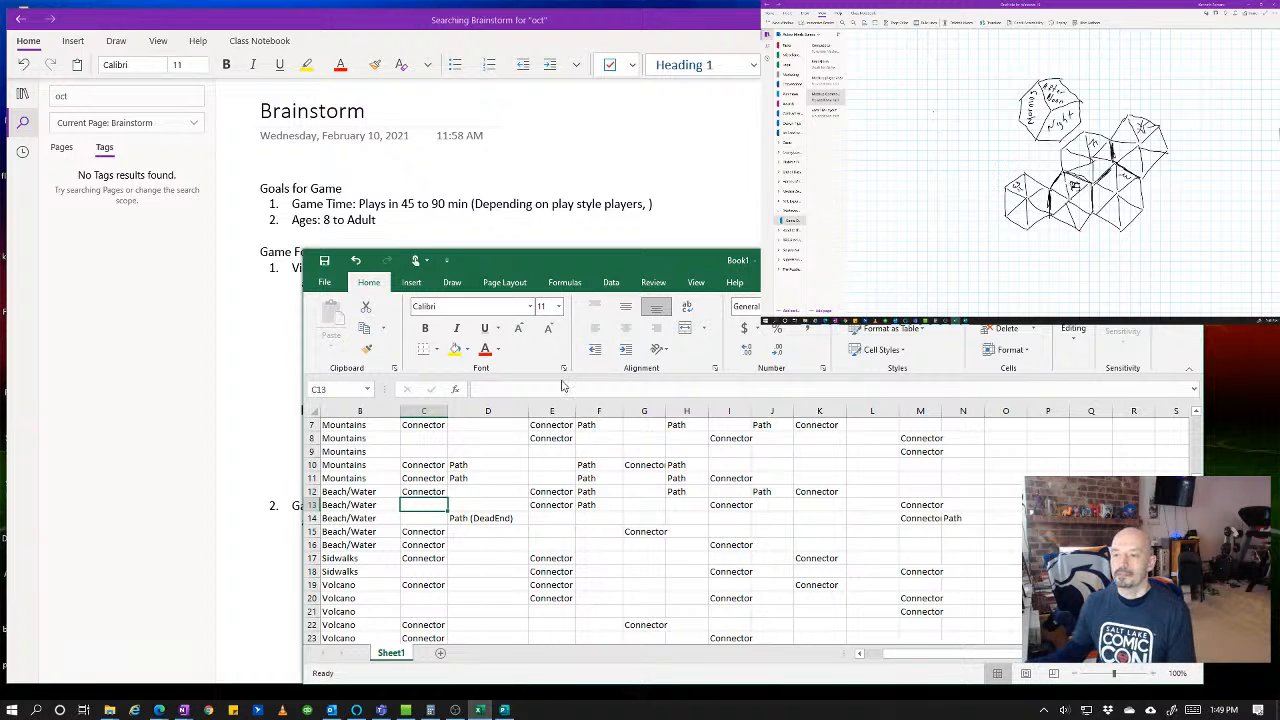
pyautogui.click(959, 508)
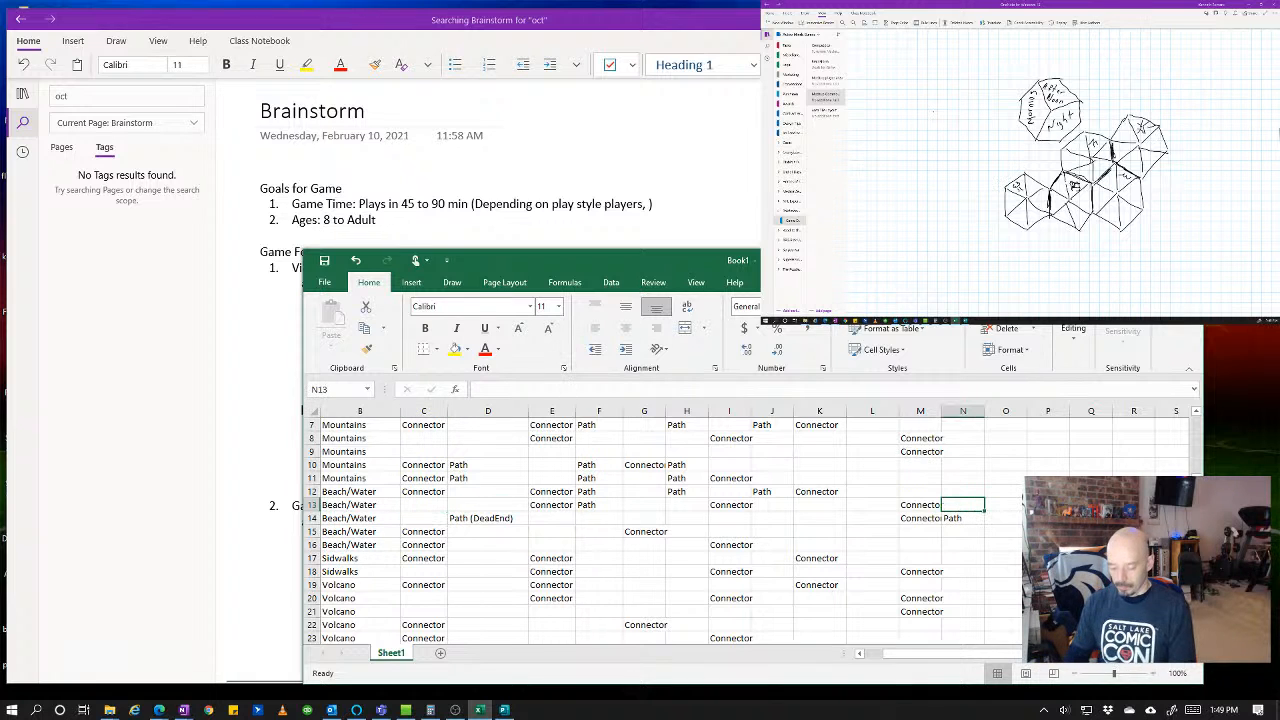
pyautogui.write('Path')
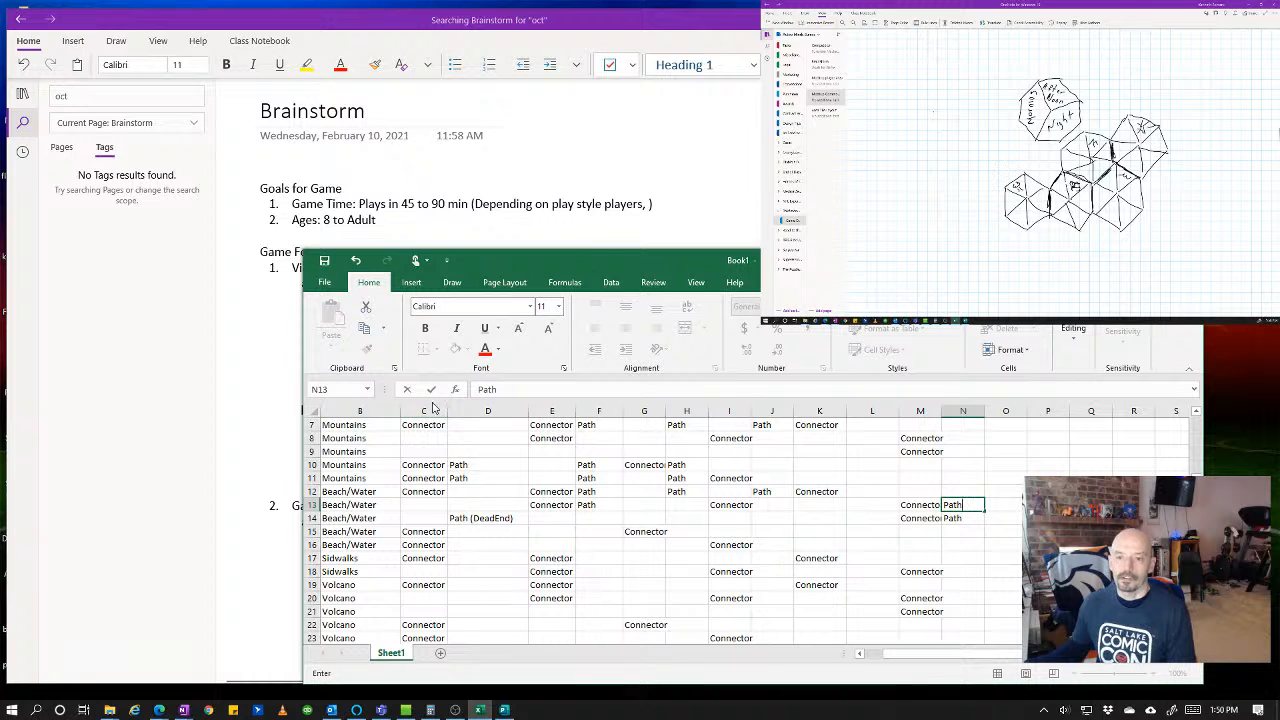
pyautogui.click(480, 505)
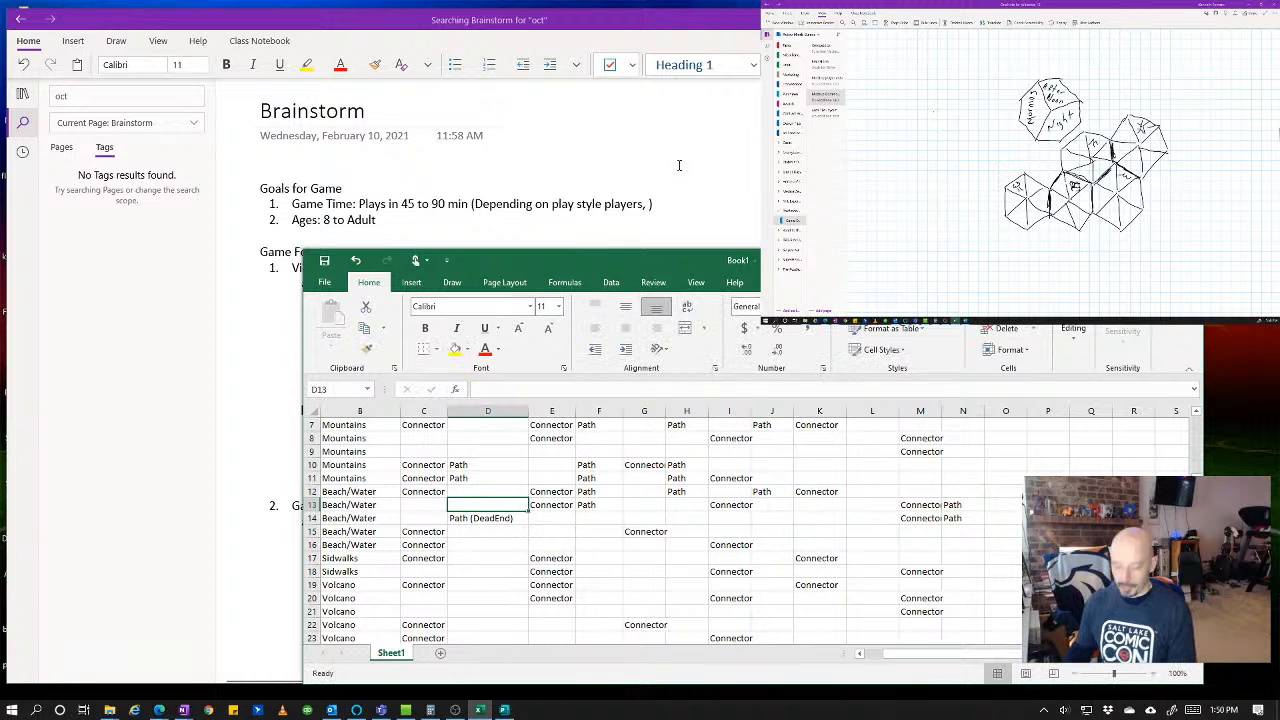
pyautogui.write('Path')
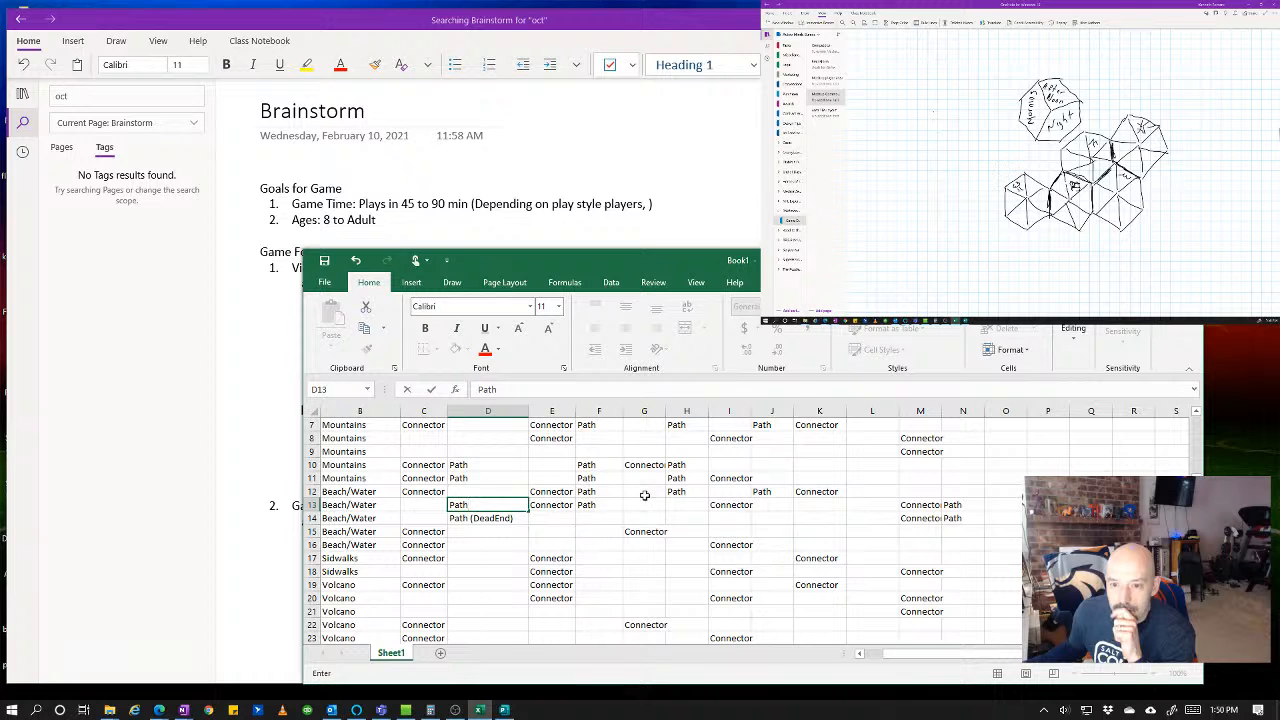
pyautogui.click(884, 490)
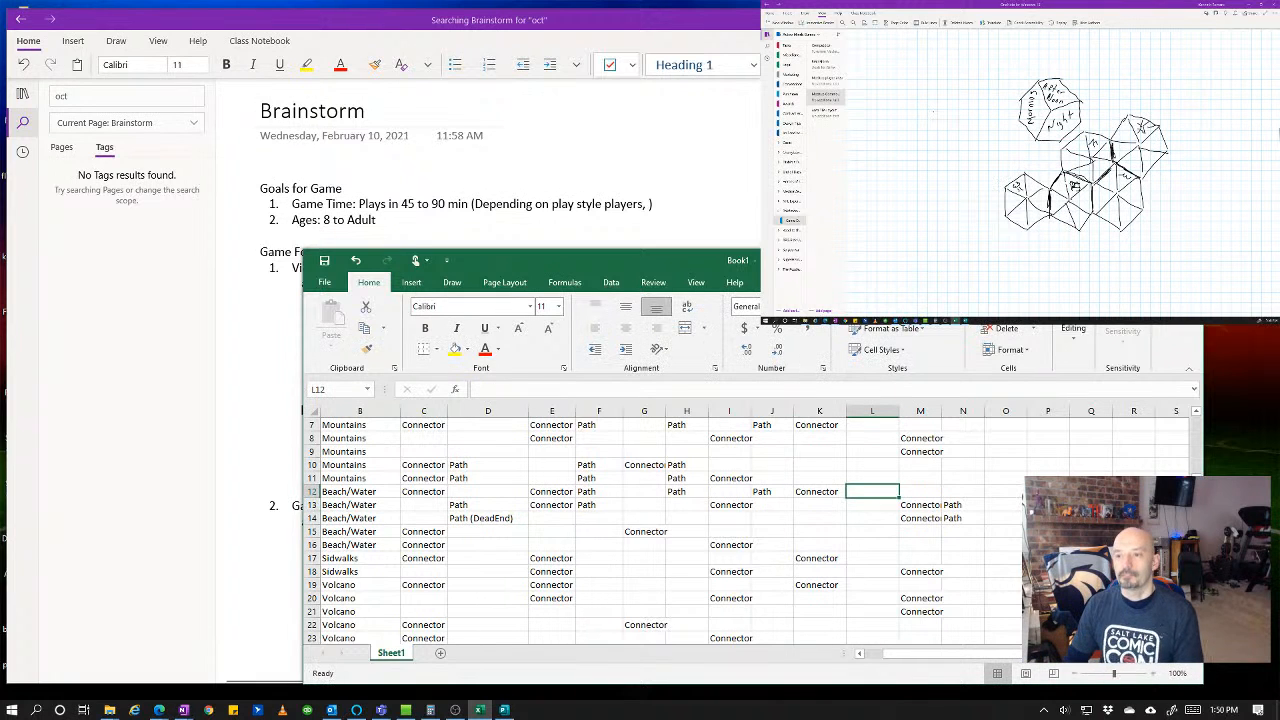
pyautogui.write('Path')
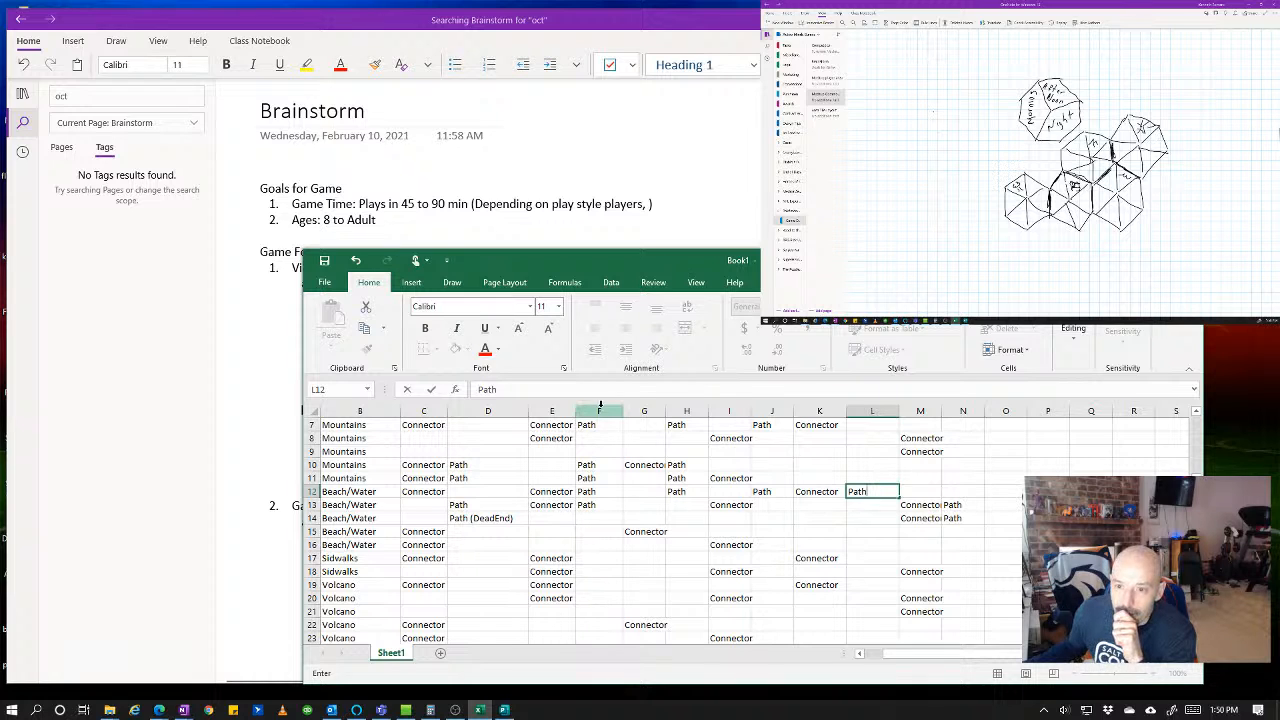
# - Enter "Path End" beside the Side 6 connector of the Mountains tile in row 9, cell N9
pyautogui.click(509, 443)
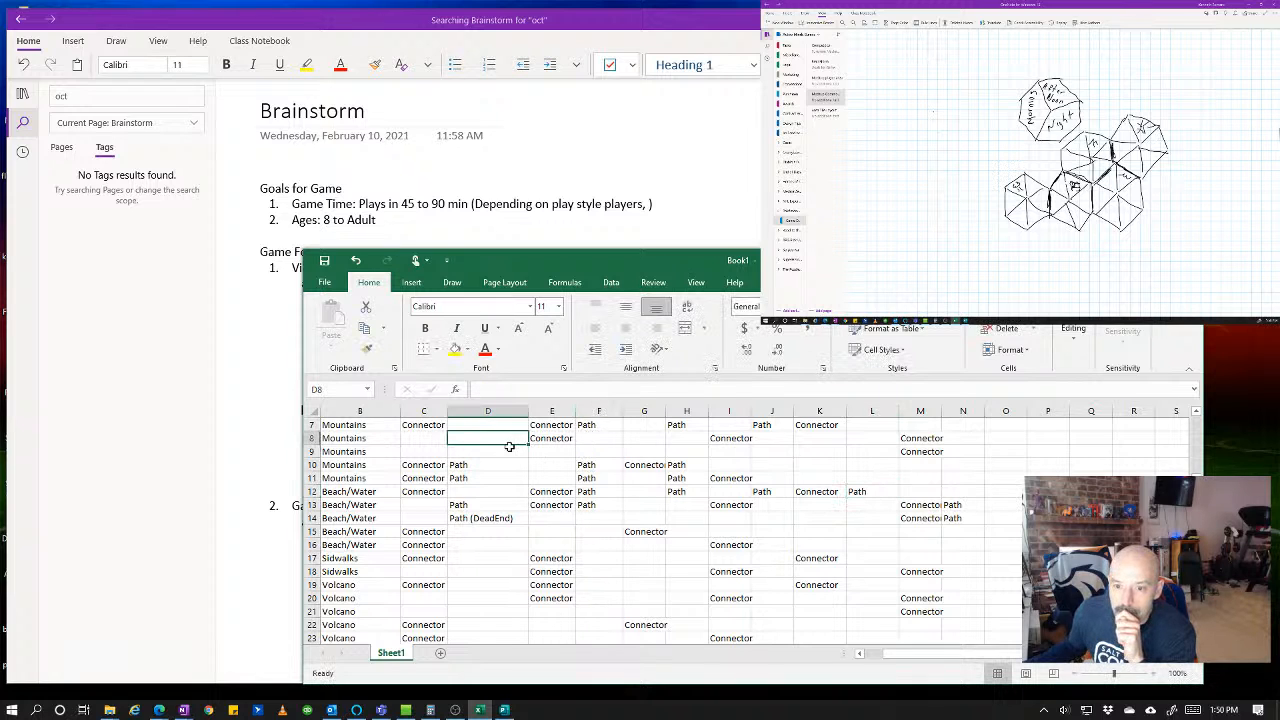
pyautogui.click(509, 450)
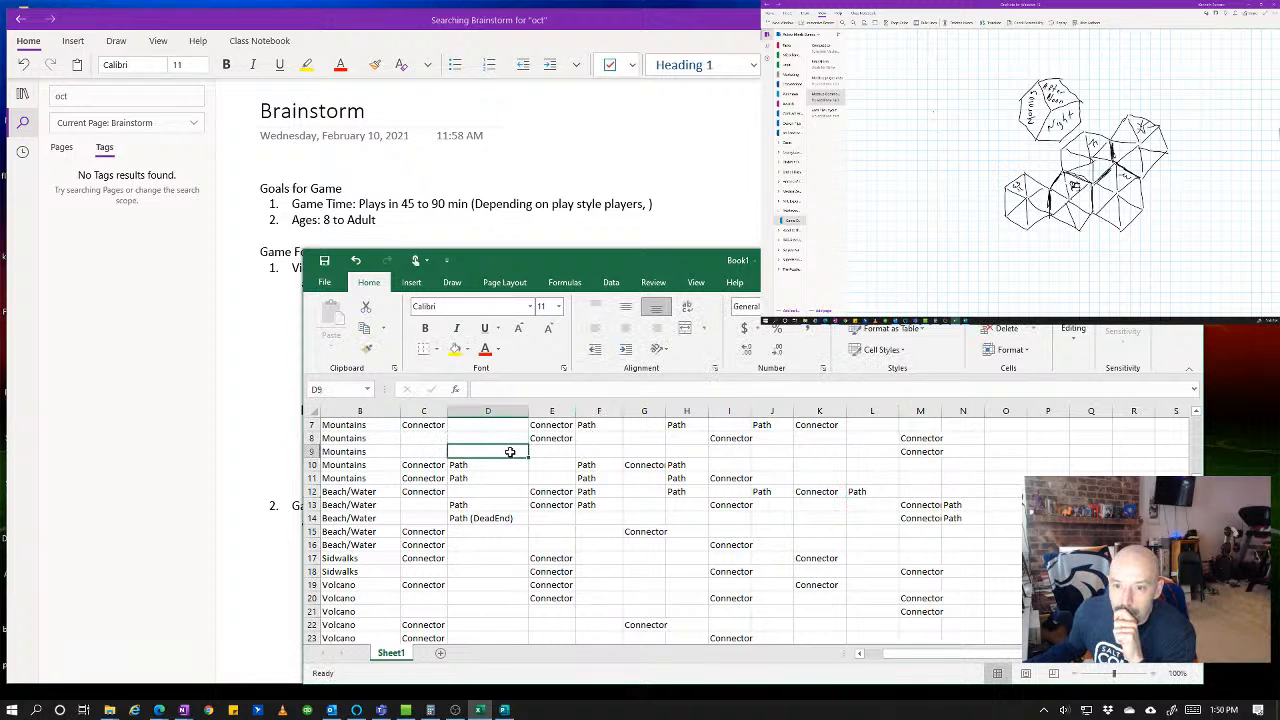
pyautogui.click(956, 450)
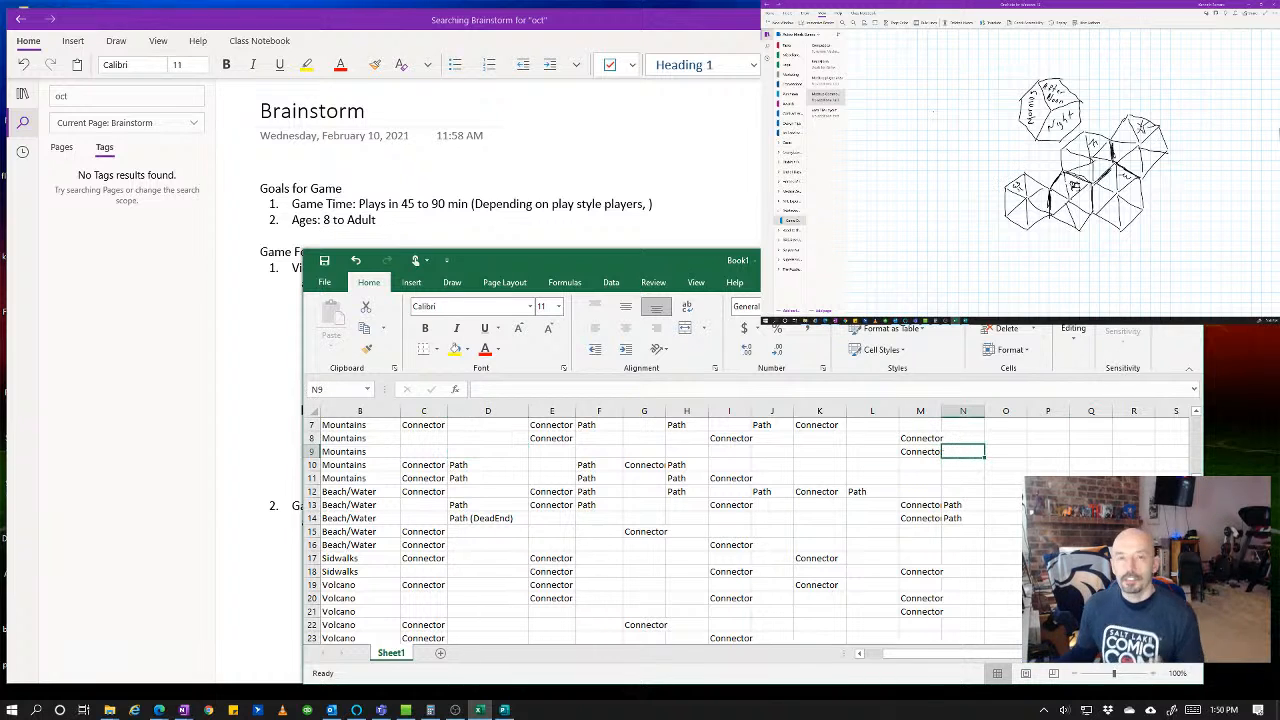
pyautogui.write('Path')
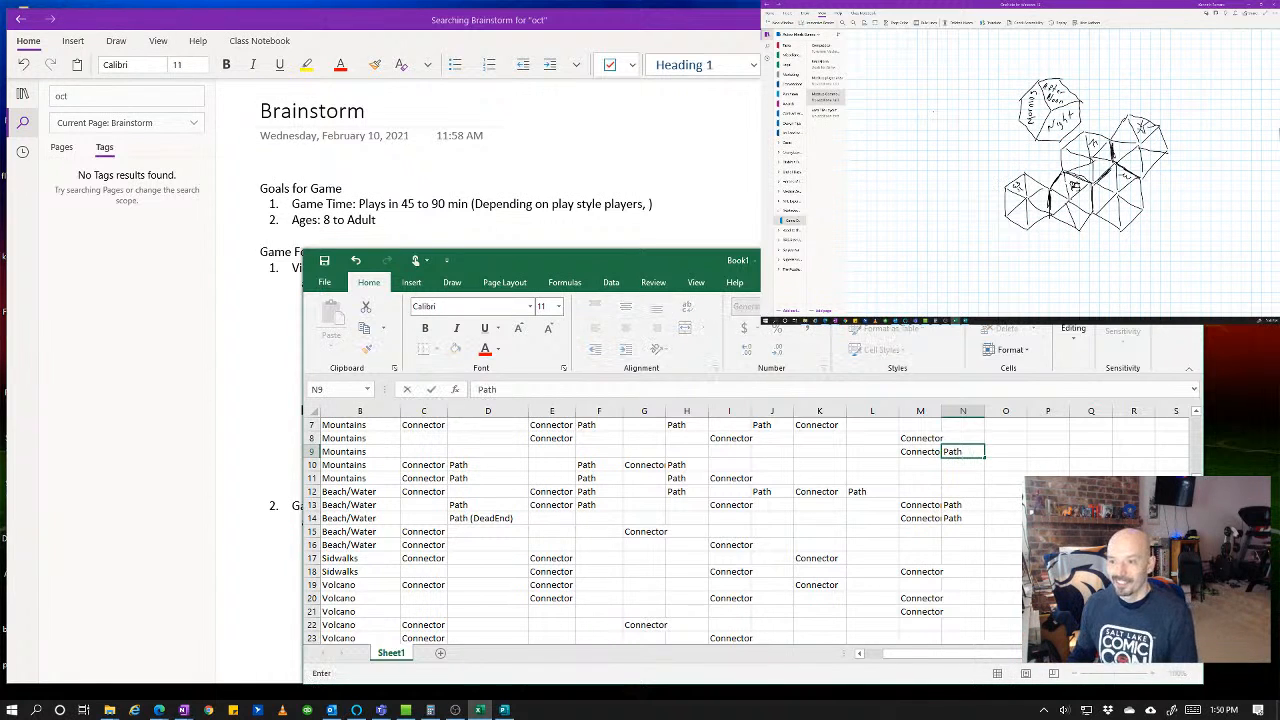
pyautogui.press('Up')
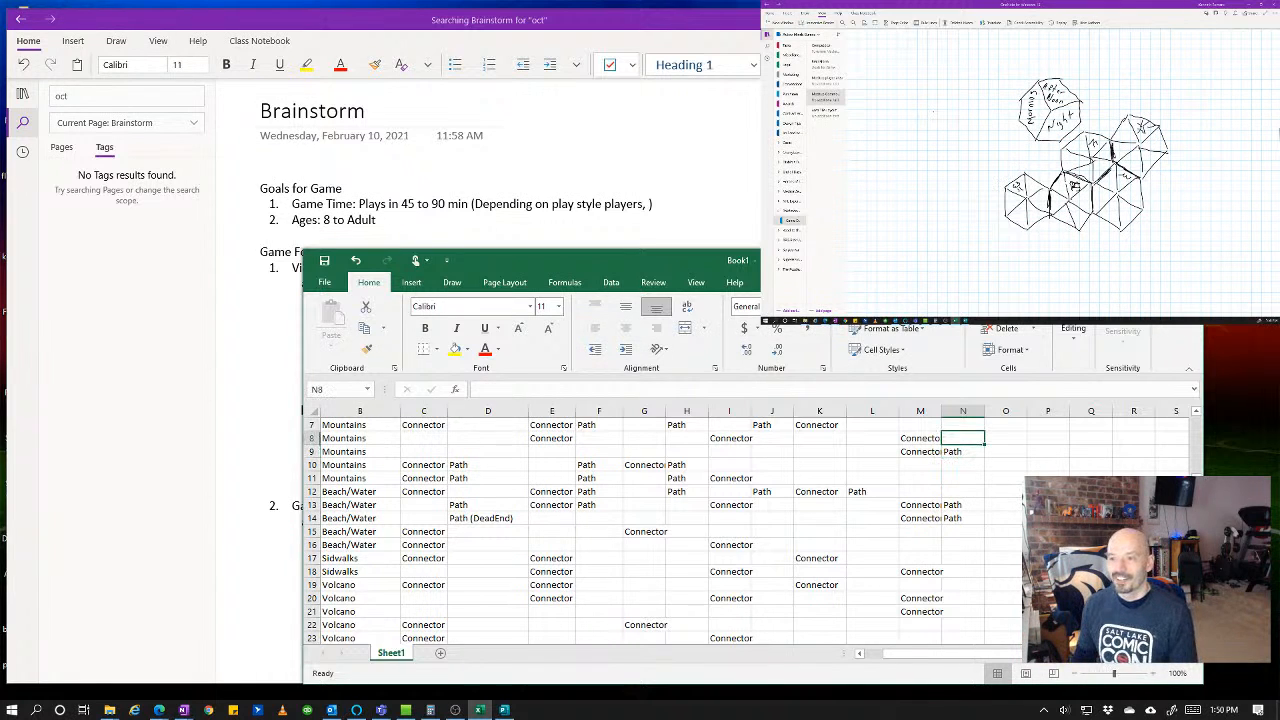
pyautogui.press('Down')
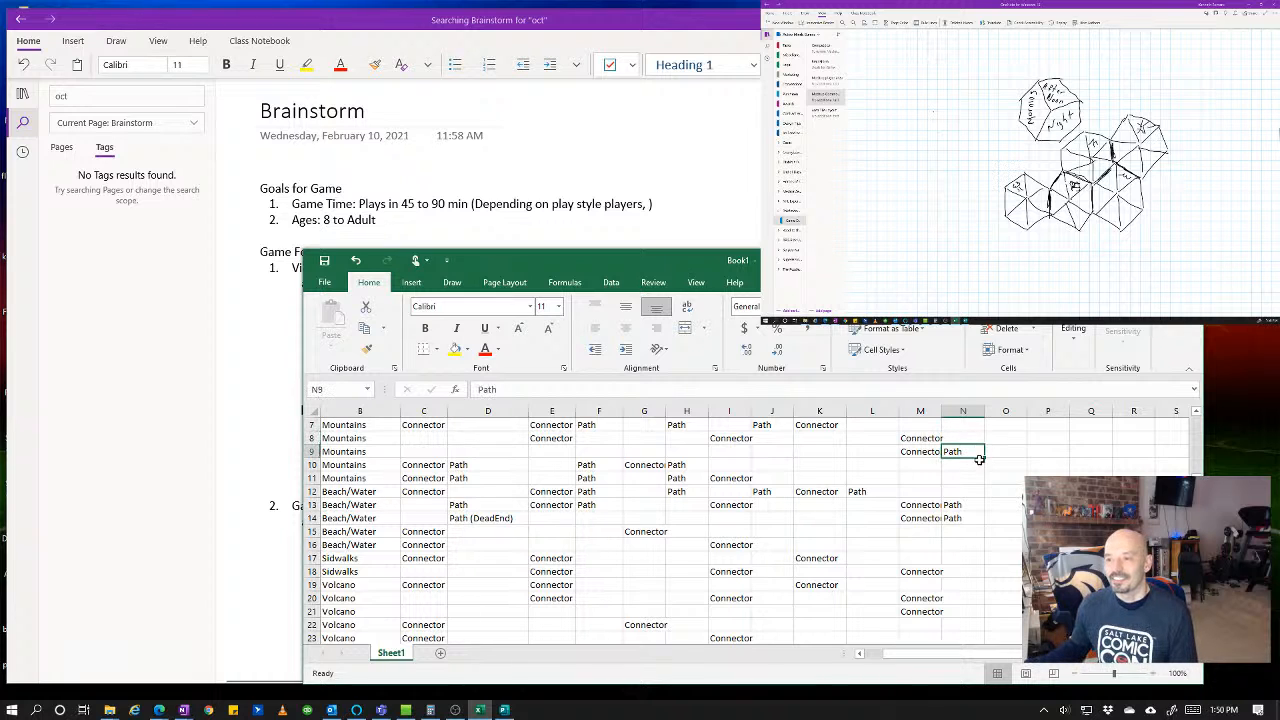
pyautogui.press('F2')
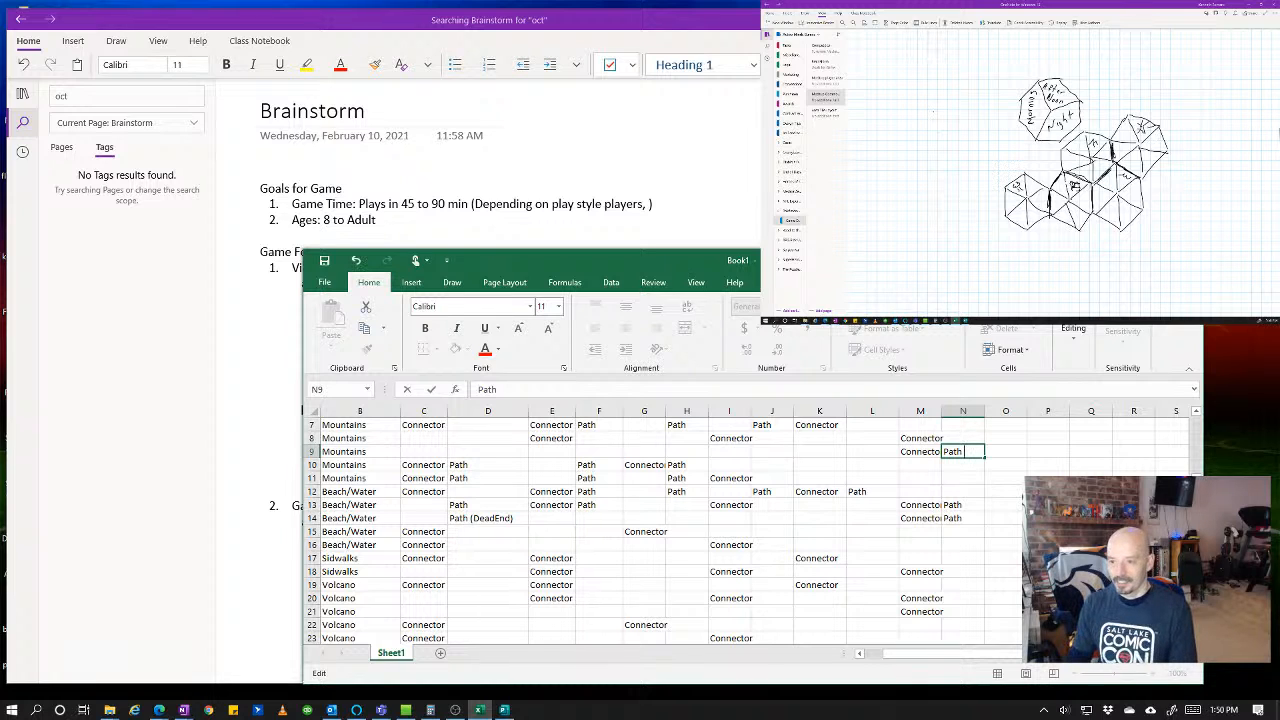
pyautogui.write('End')
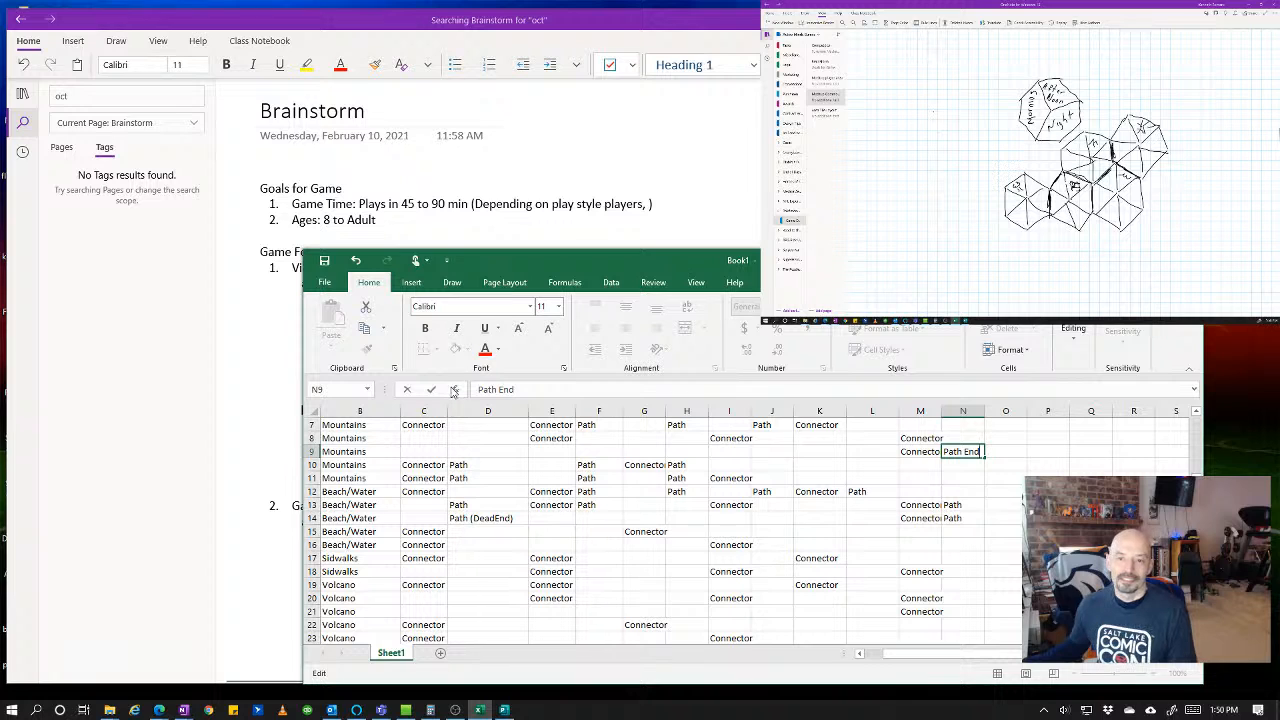
# - Shorten the dead-end label in cell D14 to "Path End"
pyautogui.doubleClick(497, 518)
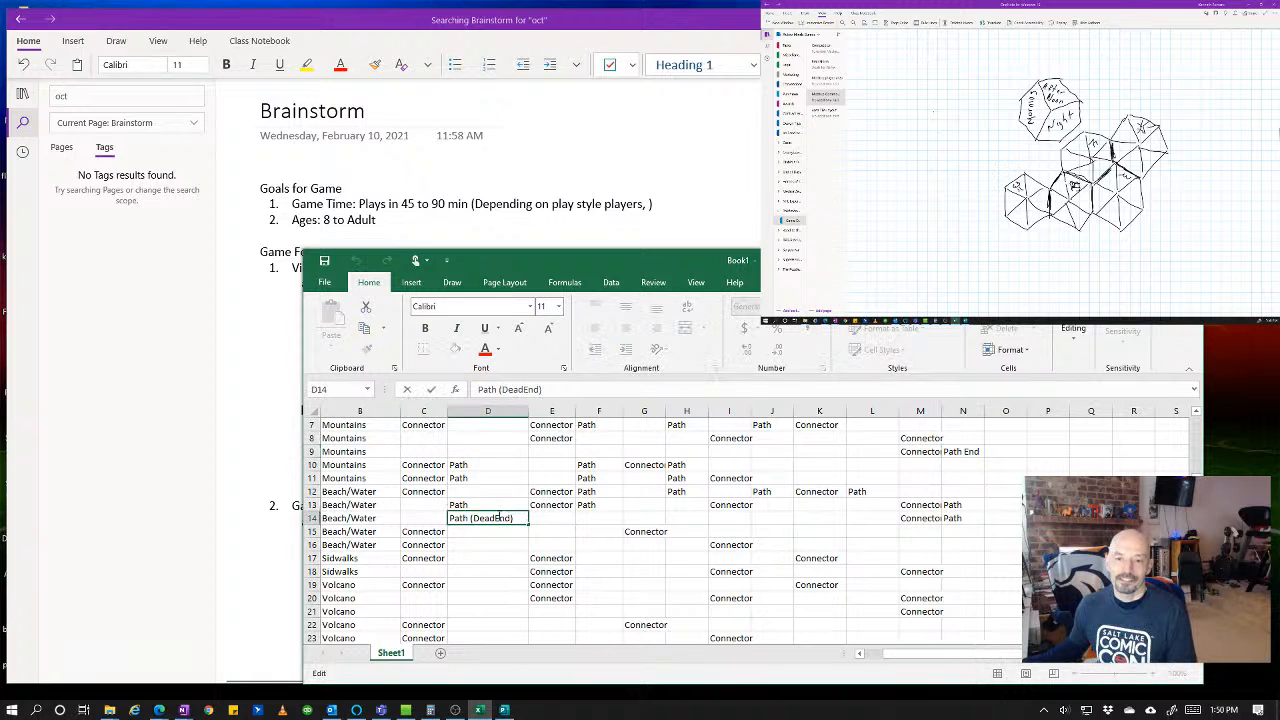
pyautogui.press('BackSpace')
pyautogui.press('BackSpace')
pyautogui.press('BackSpace')
pyautogui.press('BackSpace')
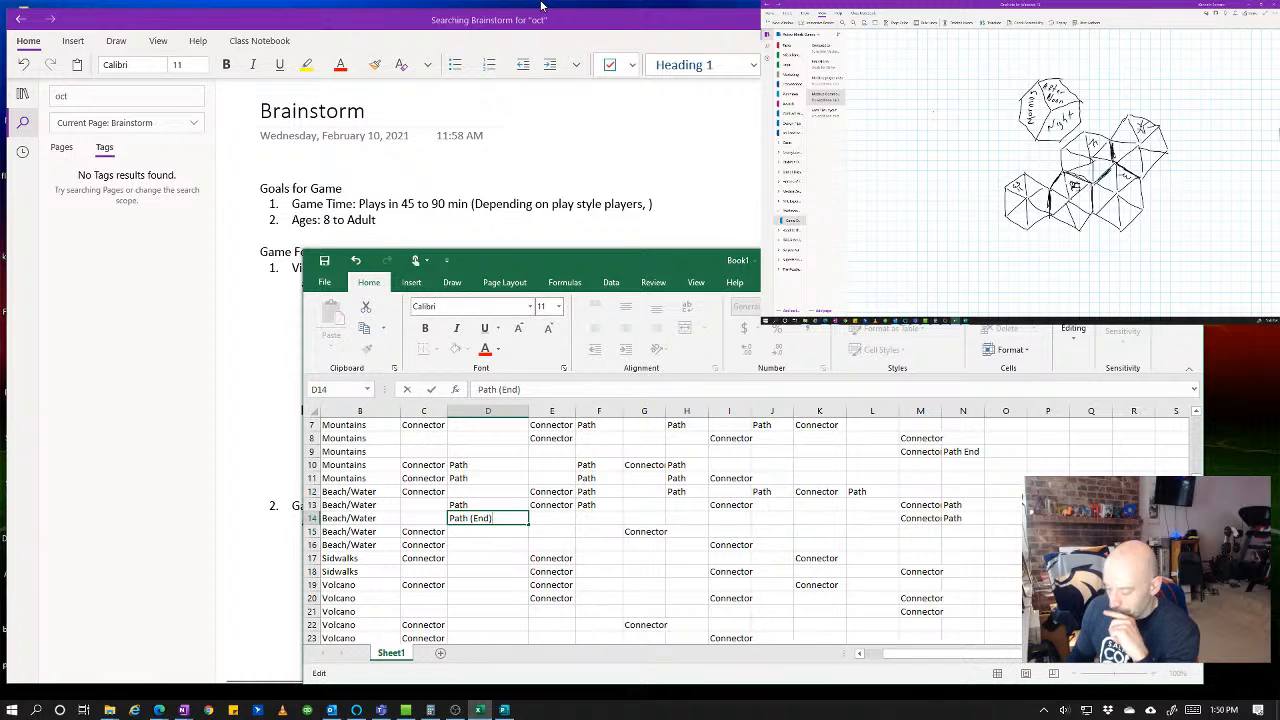
pyautogui.press('BackSpace')
pyautogui.press('BackSpace')
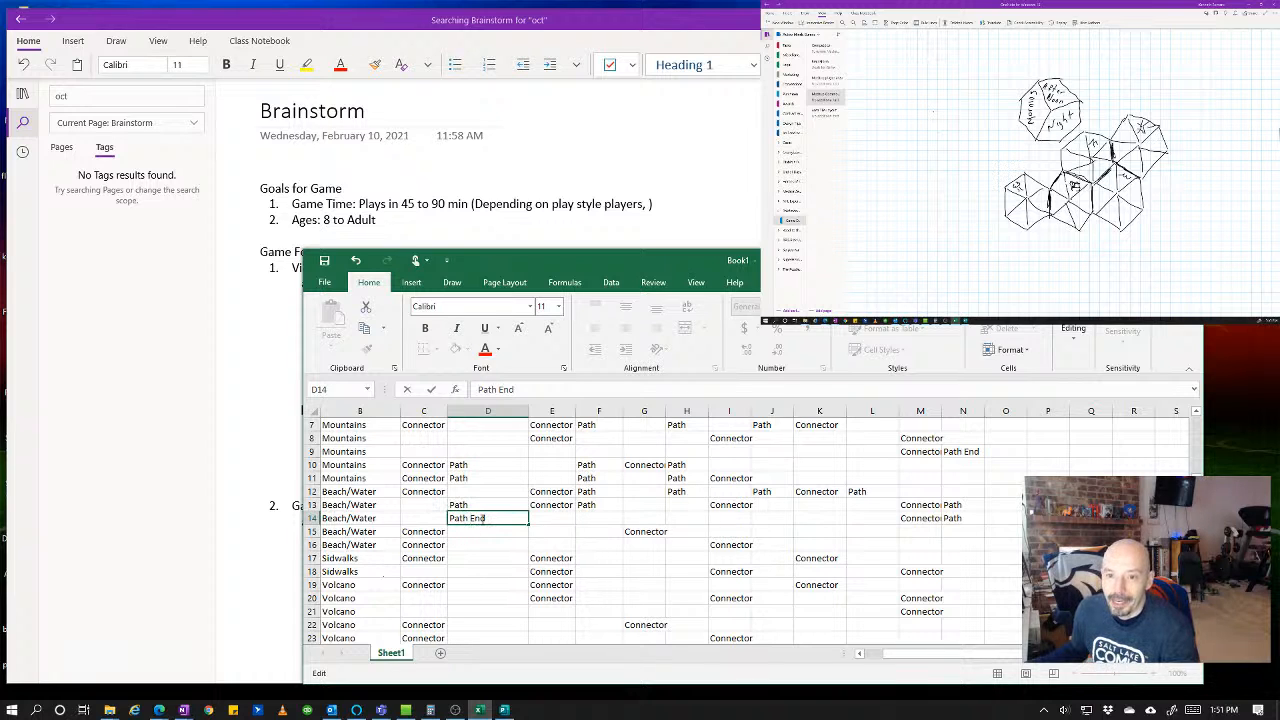
# - Set cell N14 of the Beach/Water tile to "Path End" and clear the entry in D14
pyautogui.scroll(1, 522, 502)
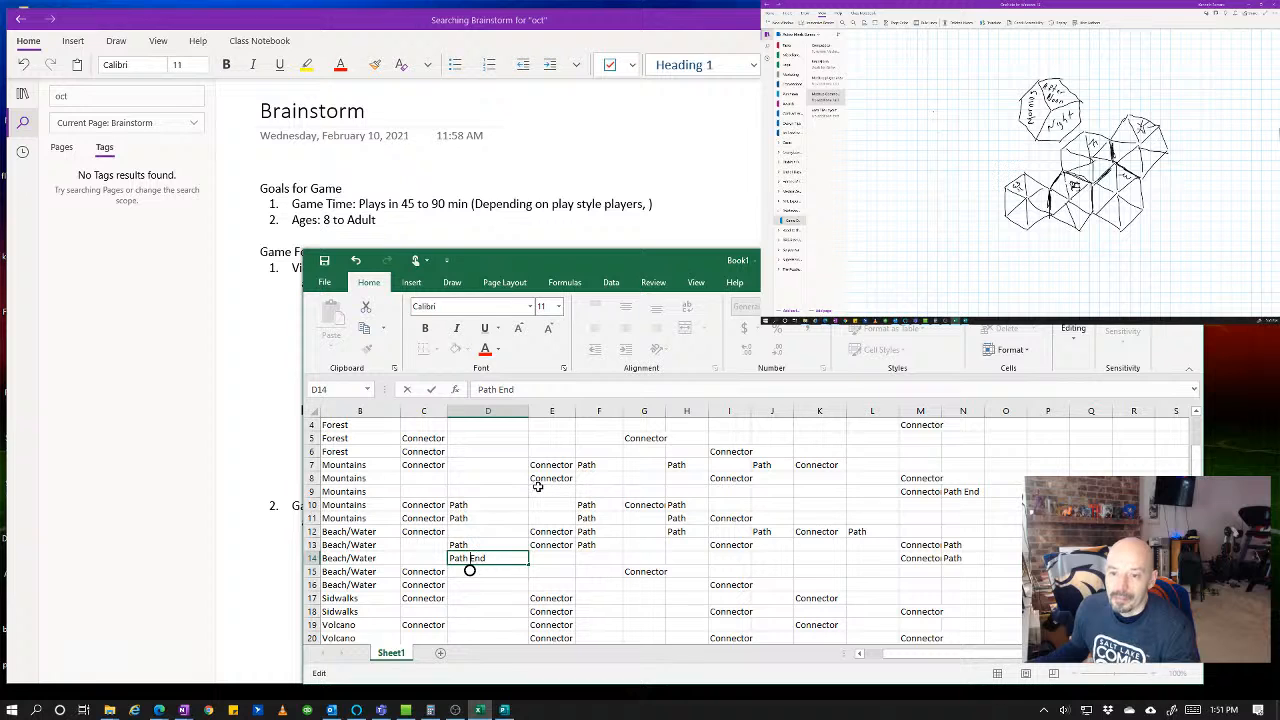
pyautogui.click(954, 558)
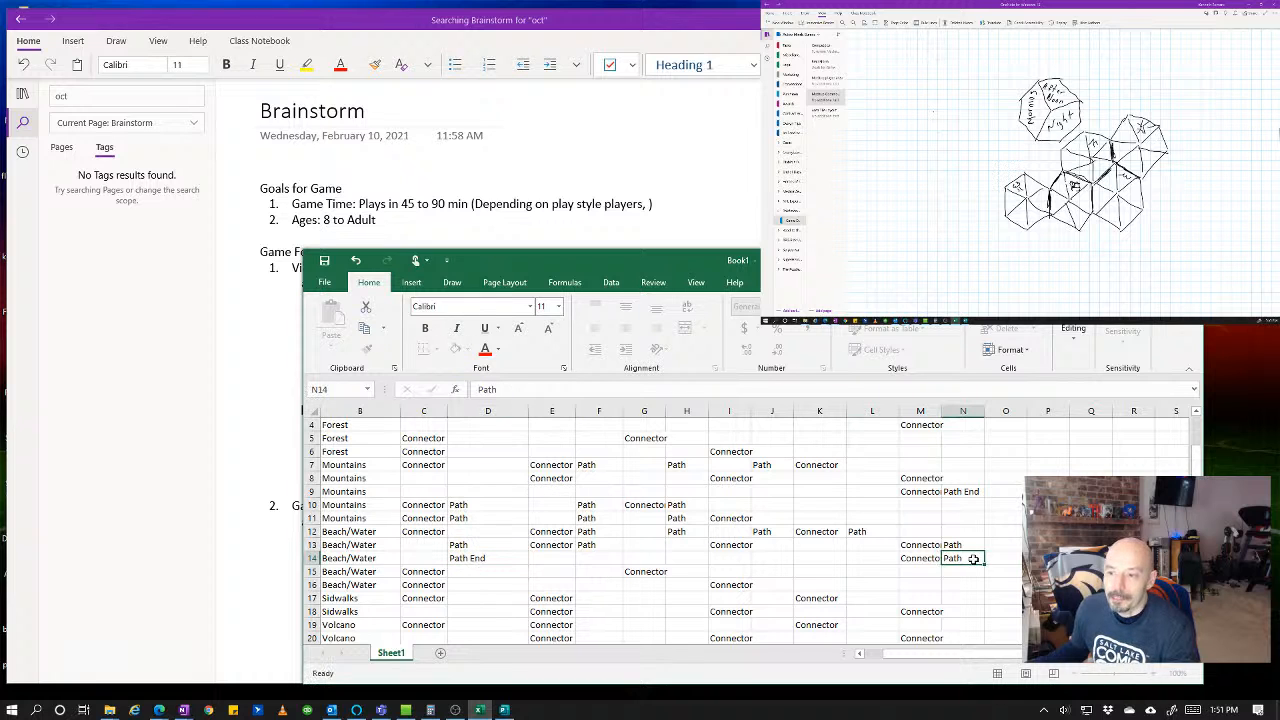
pyautogui.write('Path End')
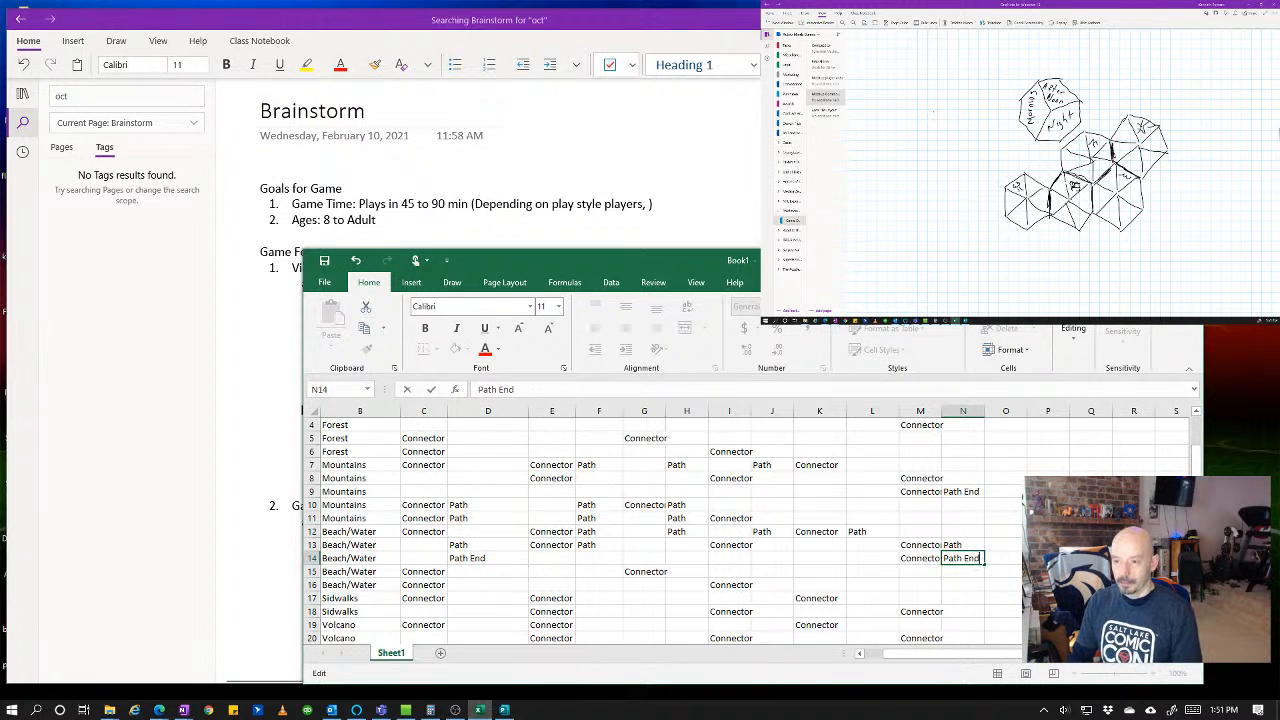
pyautogui.click(484, 556)
pyautogui.press('Delete')
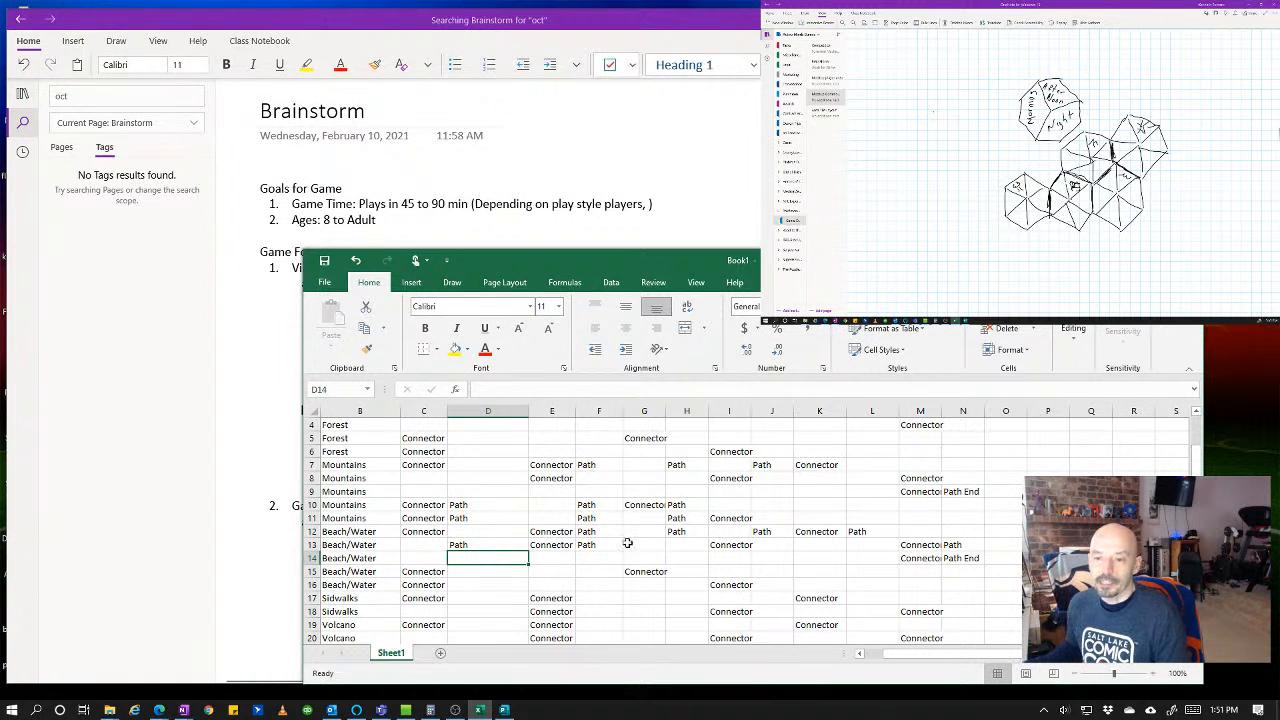
# - Enter "Area Gym" in cell H14 of the Beach/Water tile
pyautogui.scroll(1, 654, 530)
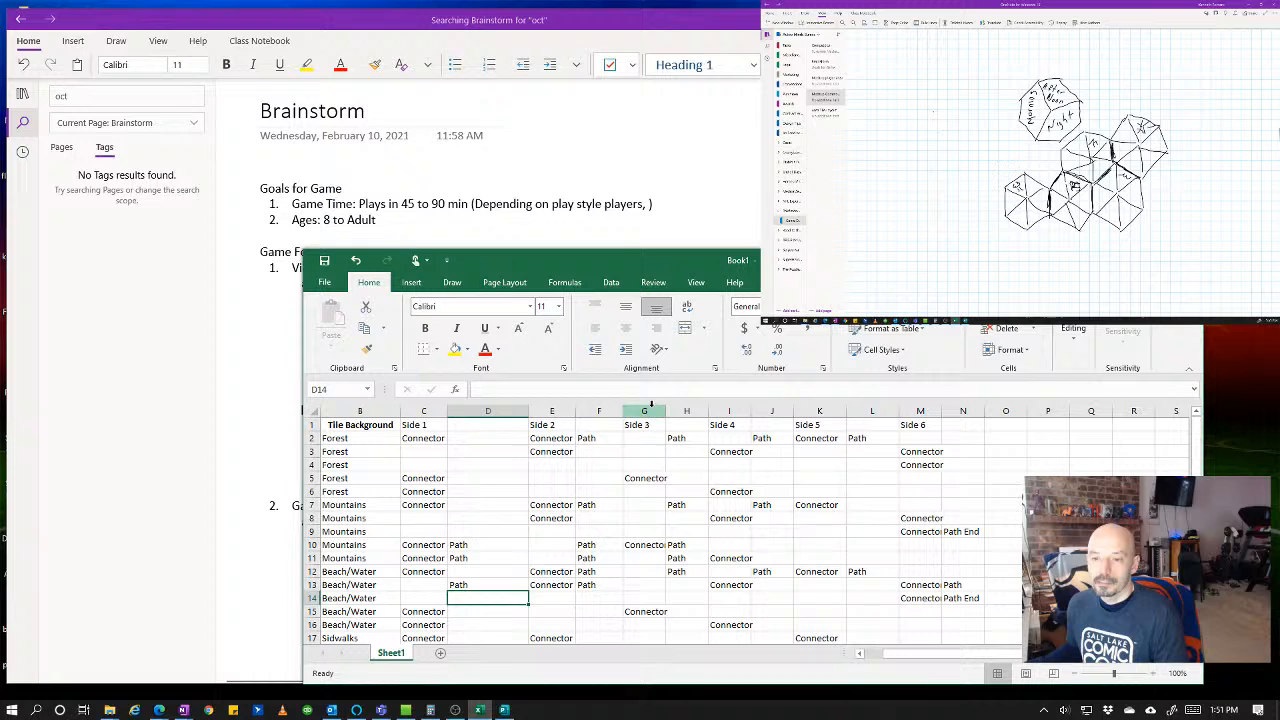
pyautogui.click(640, 597)
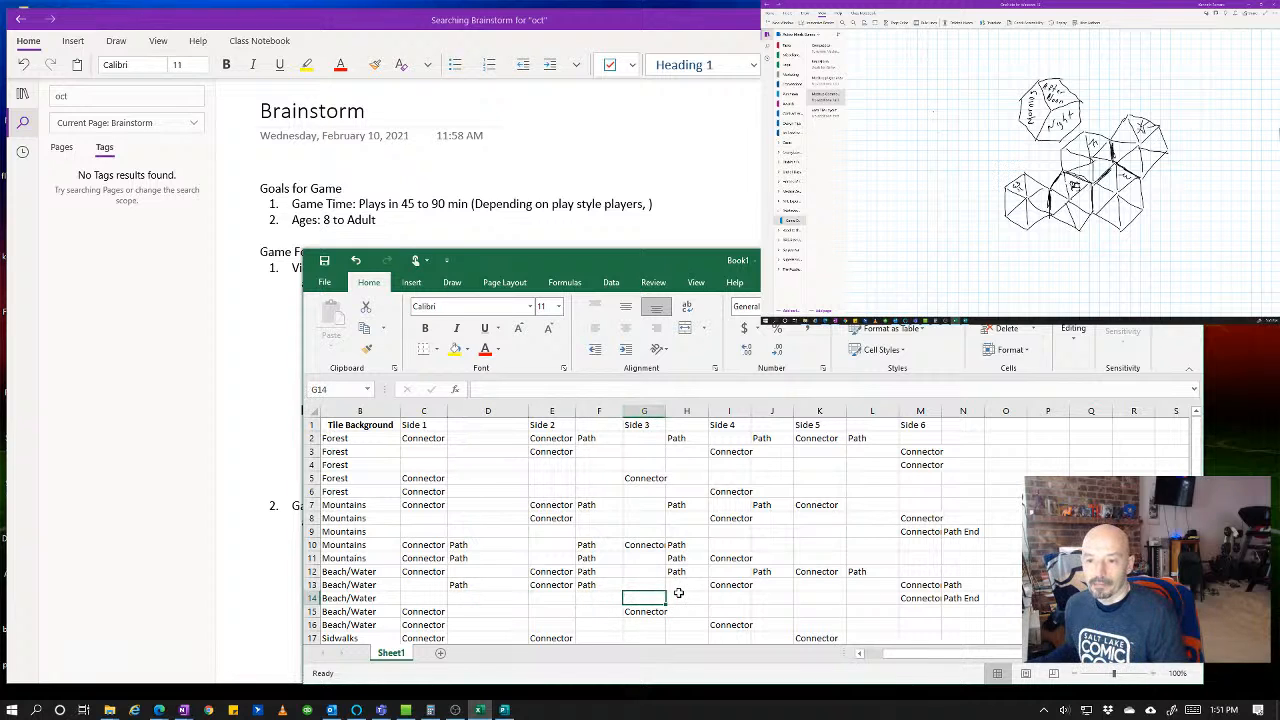
pyautogui.click(680, 595)
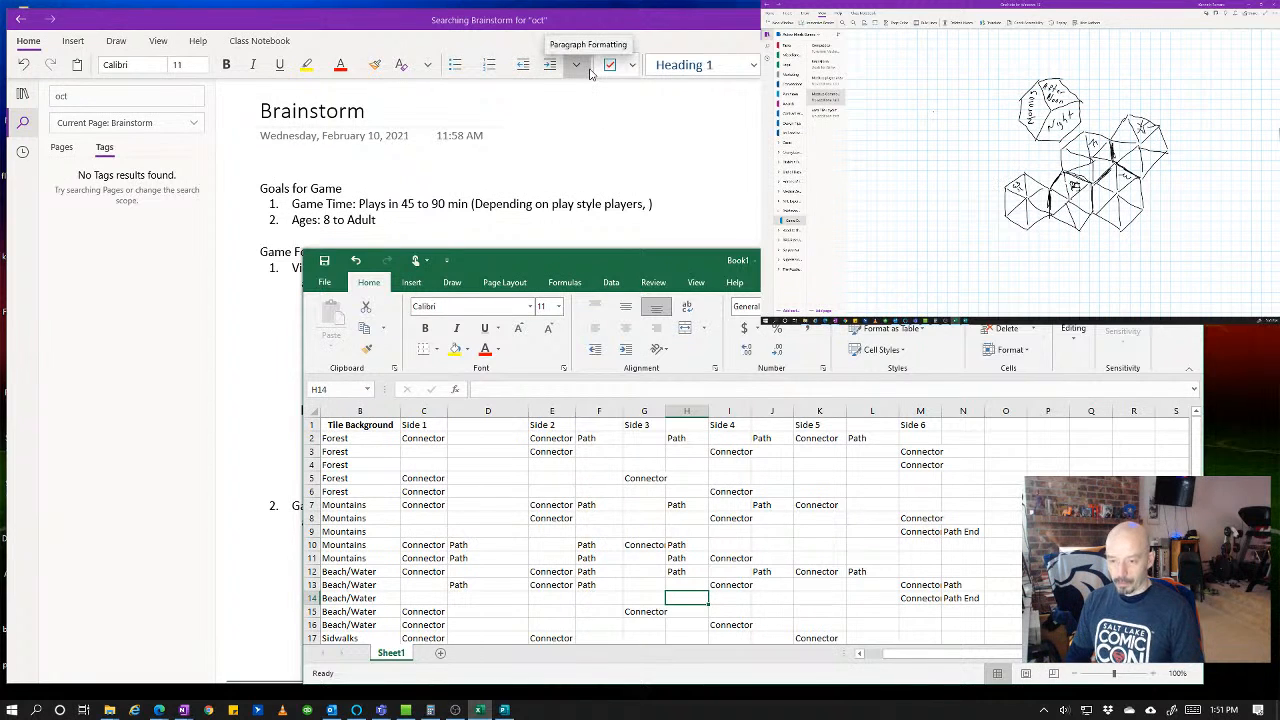
pyautogui.write('Area Gym')
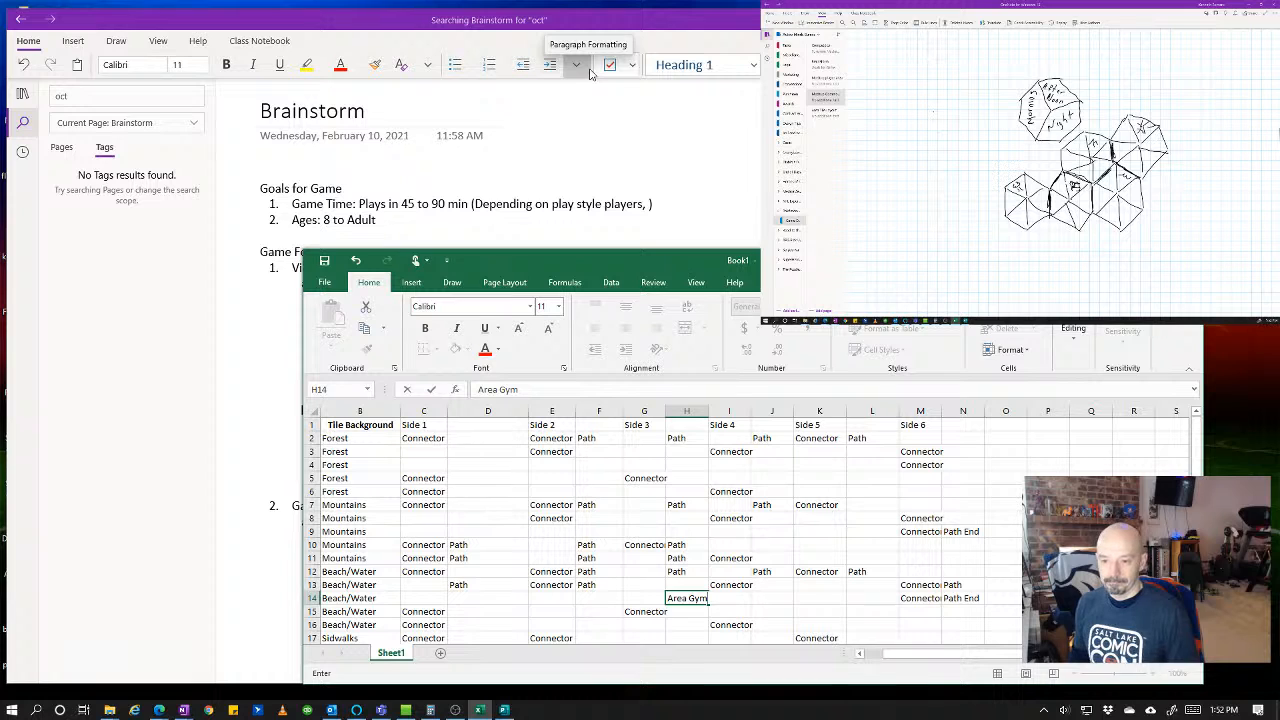
# - Copy the "Area Gym" text from H14 into cell H9 of the Mountains tile and cell H4 of the Forest tile
pyautogui.hotkey('ctrl', 'a')
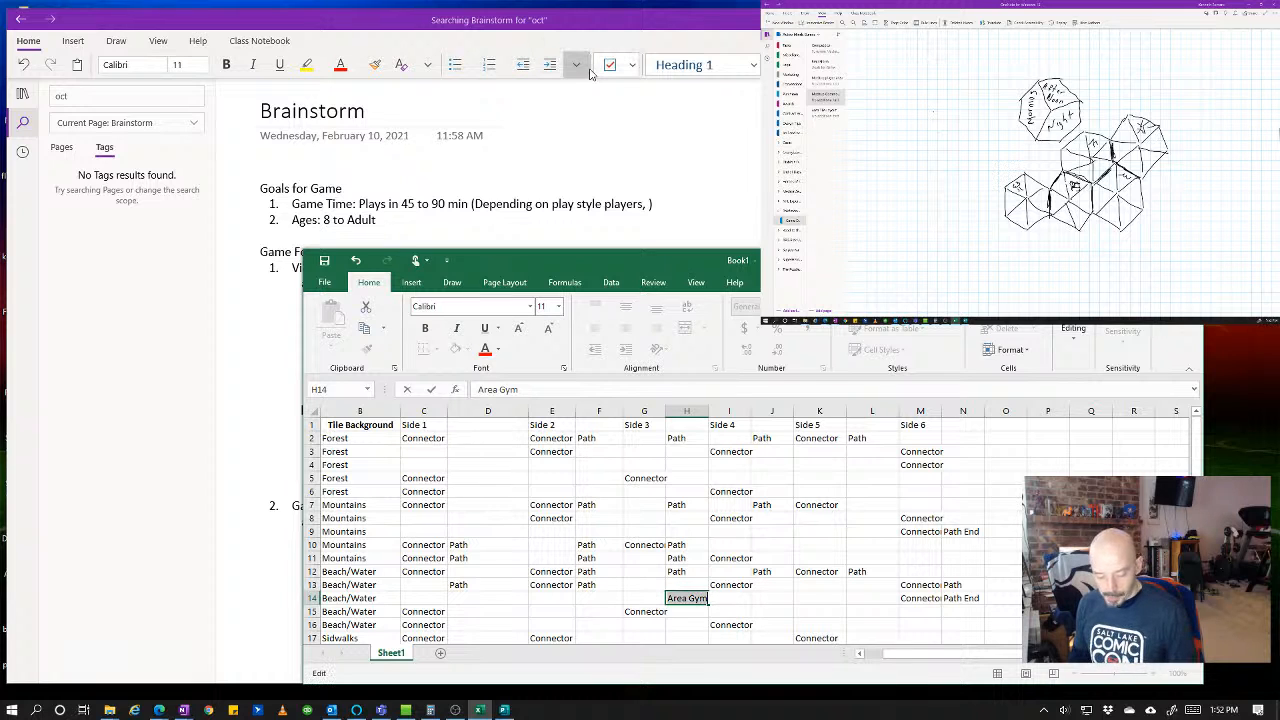
pyautogui.hotkey('ctrl', 'c')
pyautogui.press('Home')
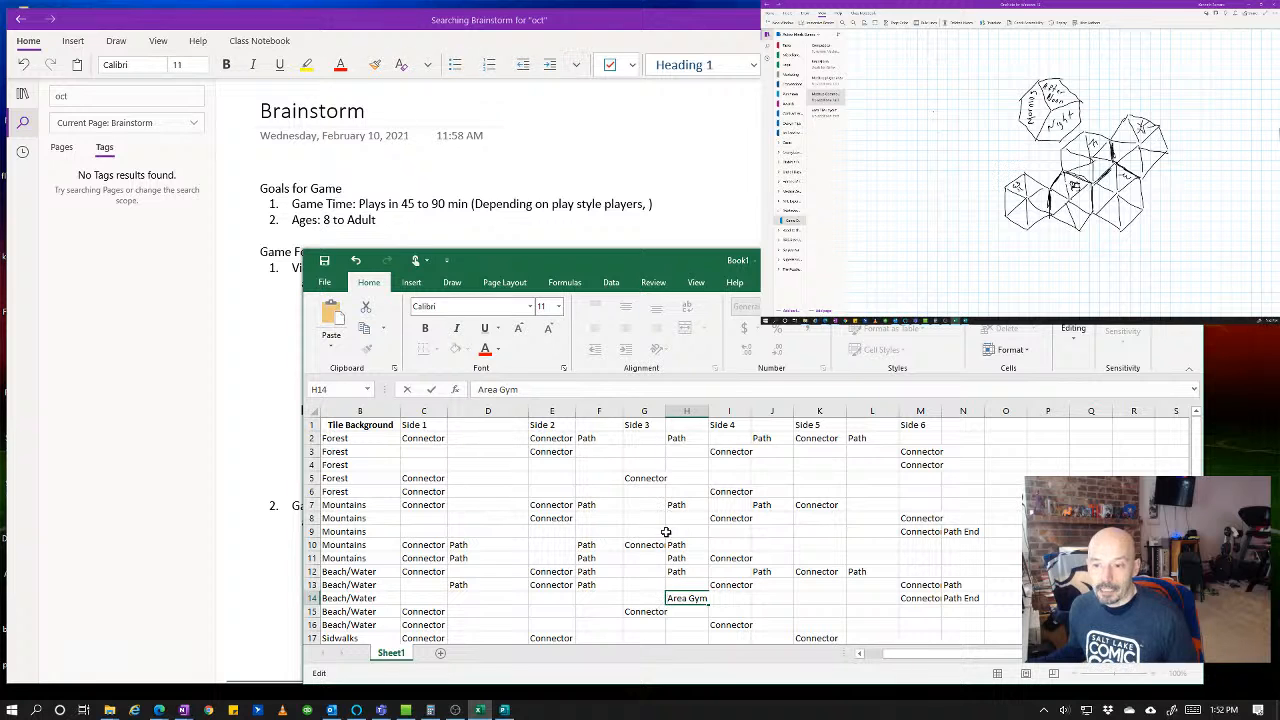
pyautogui.click(698, 531)
pyautogui.hotkey('ctrl', 'v')
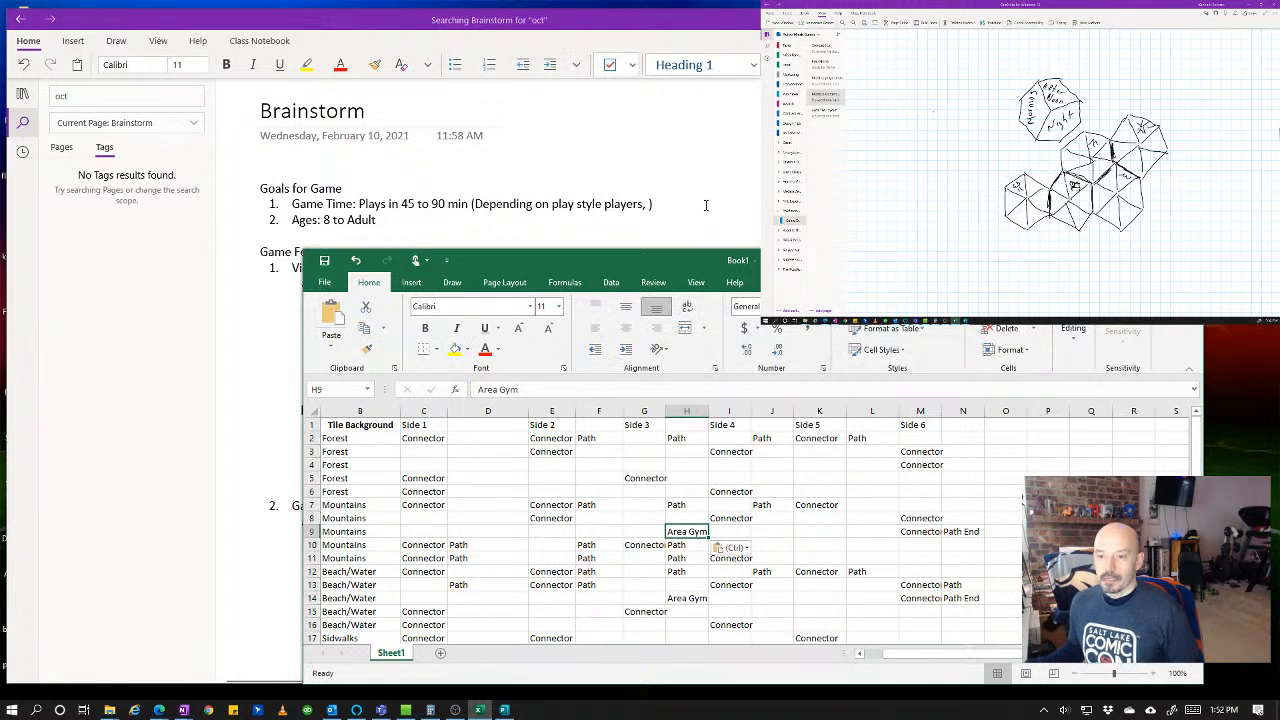
pyautogui.click(700, 464)
pyautogui.hotkey('ctrl', 'v')
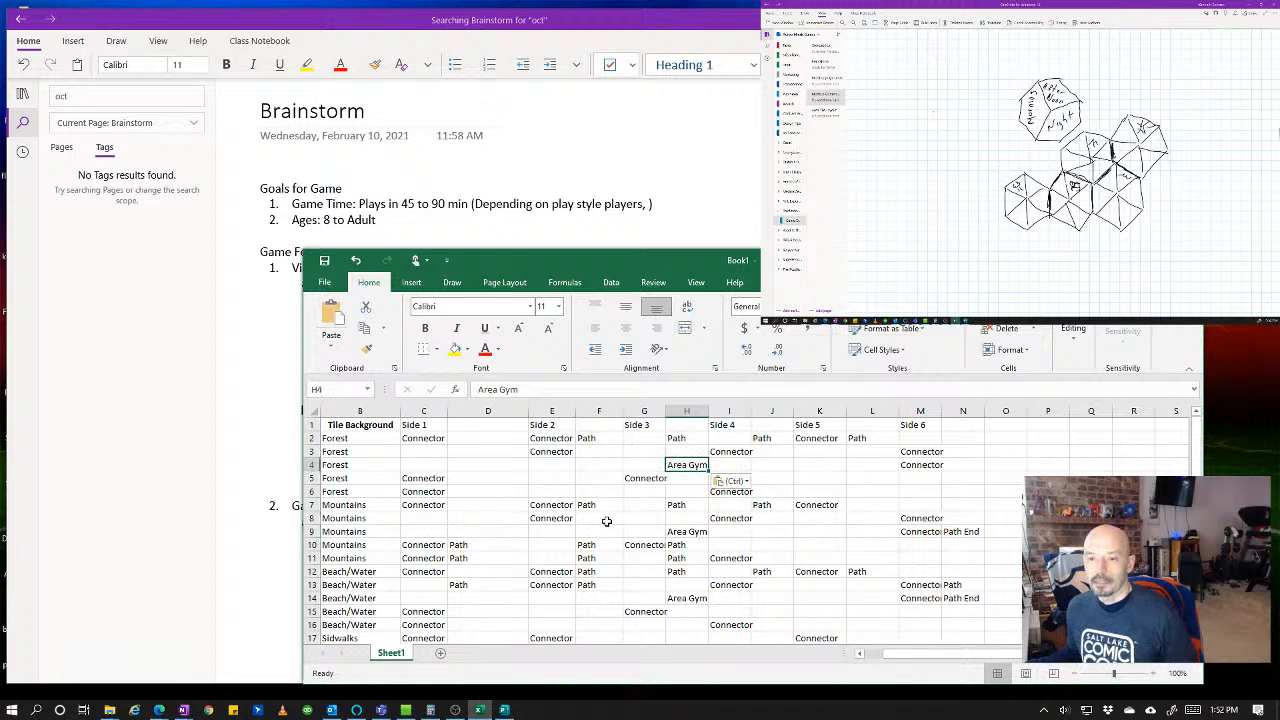
# - Fill in the Volcano tile in row 21 with the copied "Area Gym" in H21 and "Path End" in N21
pyautogui.scroll(-5, 628, 496)
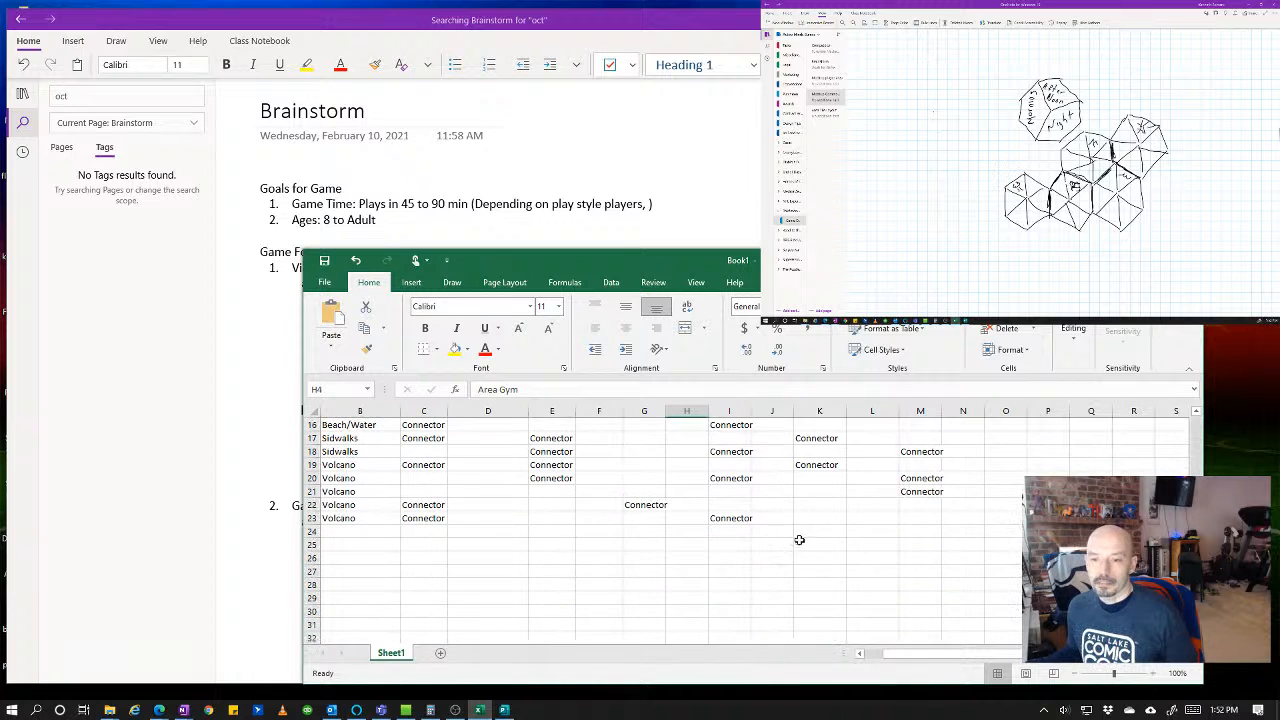
pyautogui.scroll(4, 661, 516)
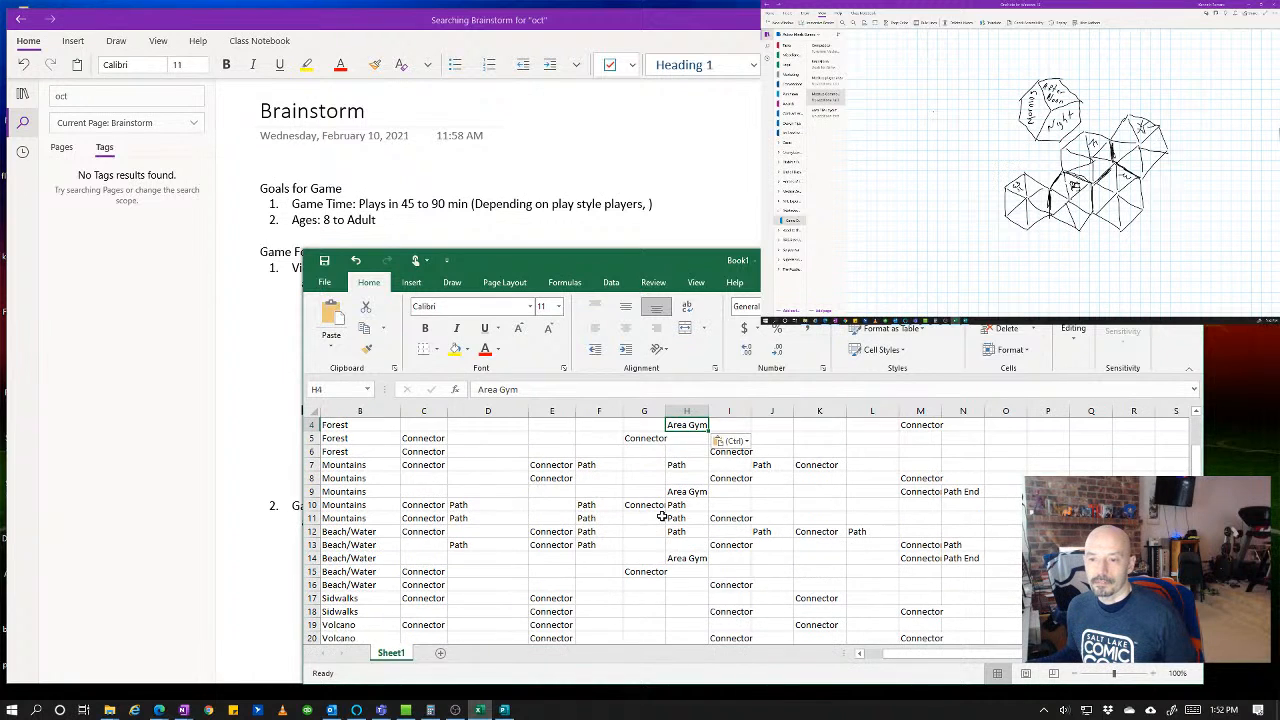
pyautogui.scroll(-2, 661, 516)
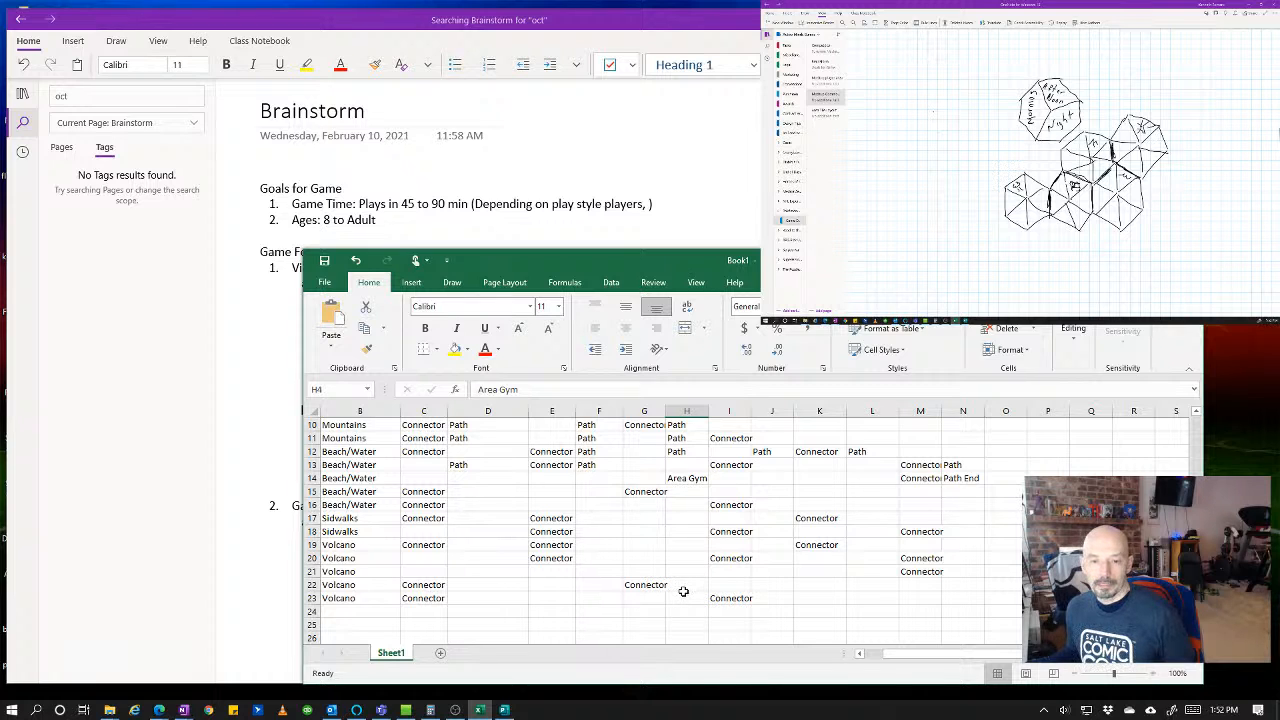
pyautogui.click(690, 571)
pyautogui.hotkey('ctrl', 'v')
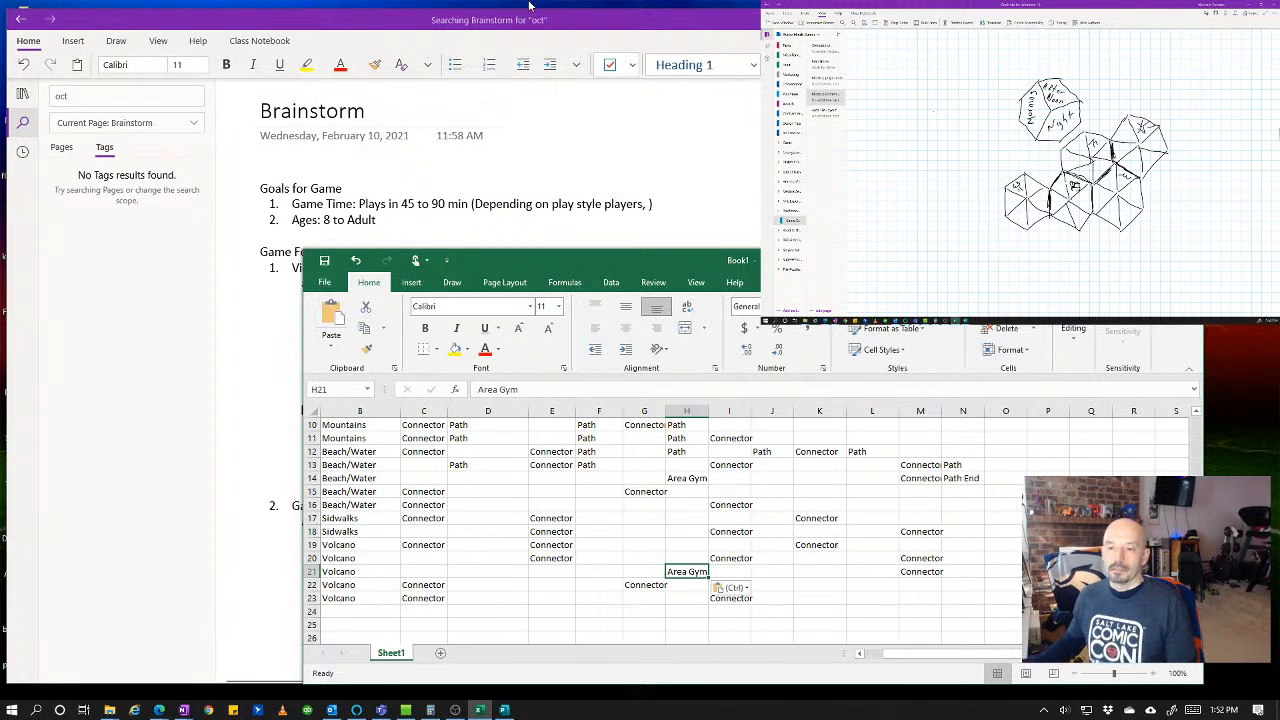
pyautogui.click(963, 573)
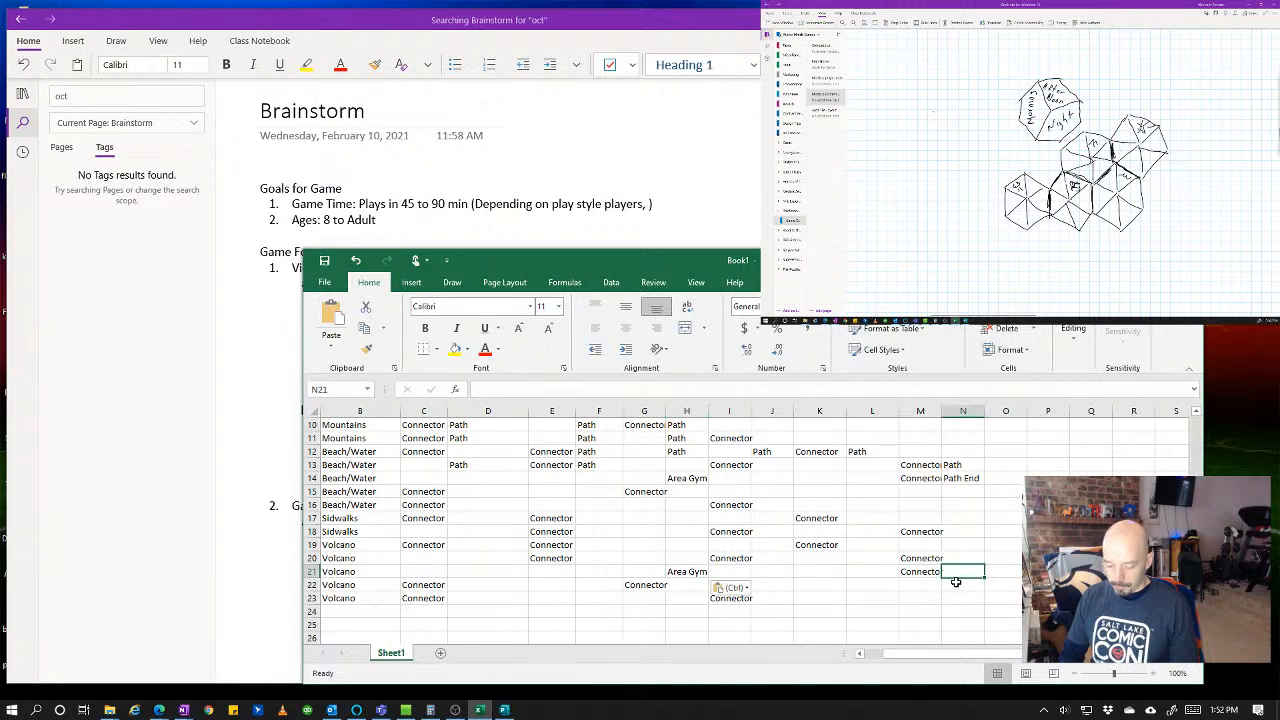
pyautogui.write('Path End')
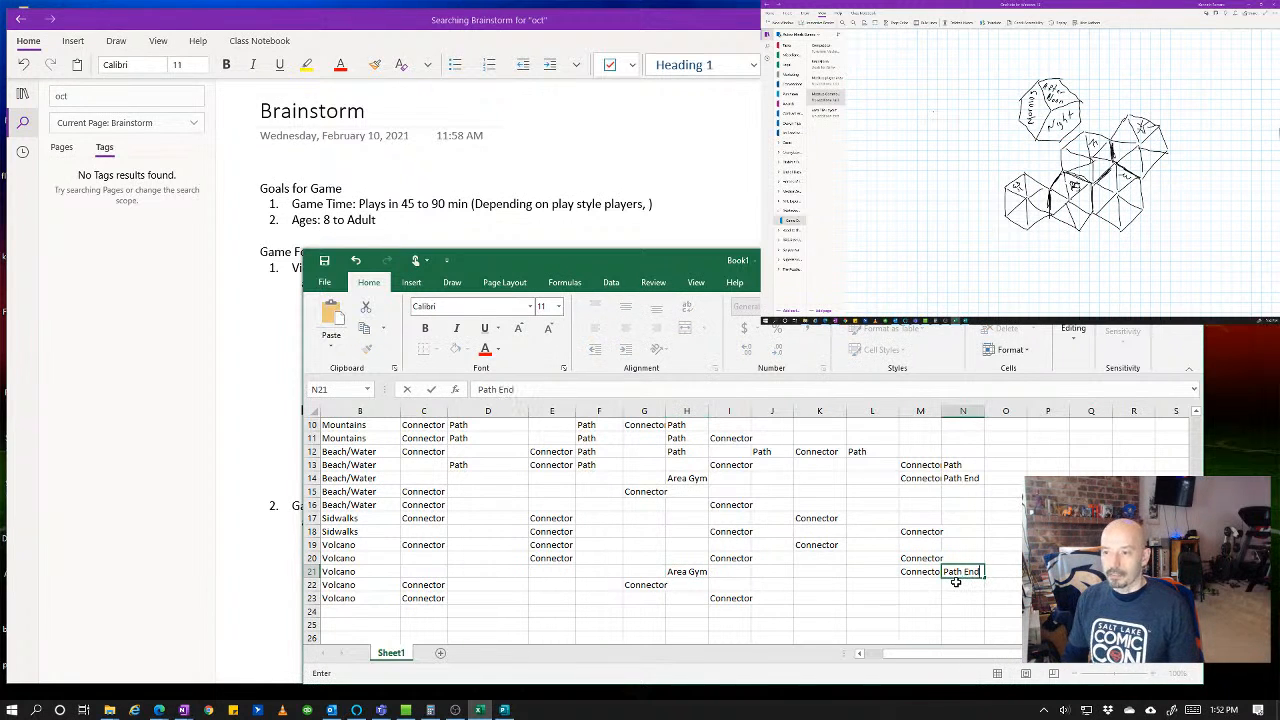
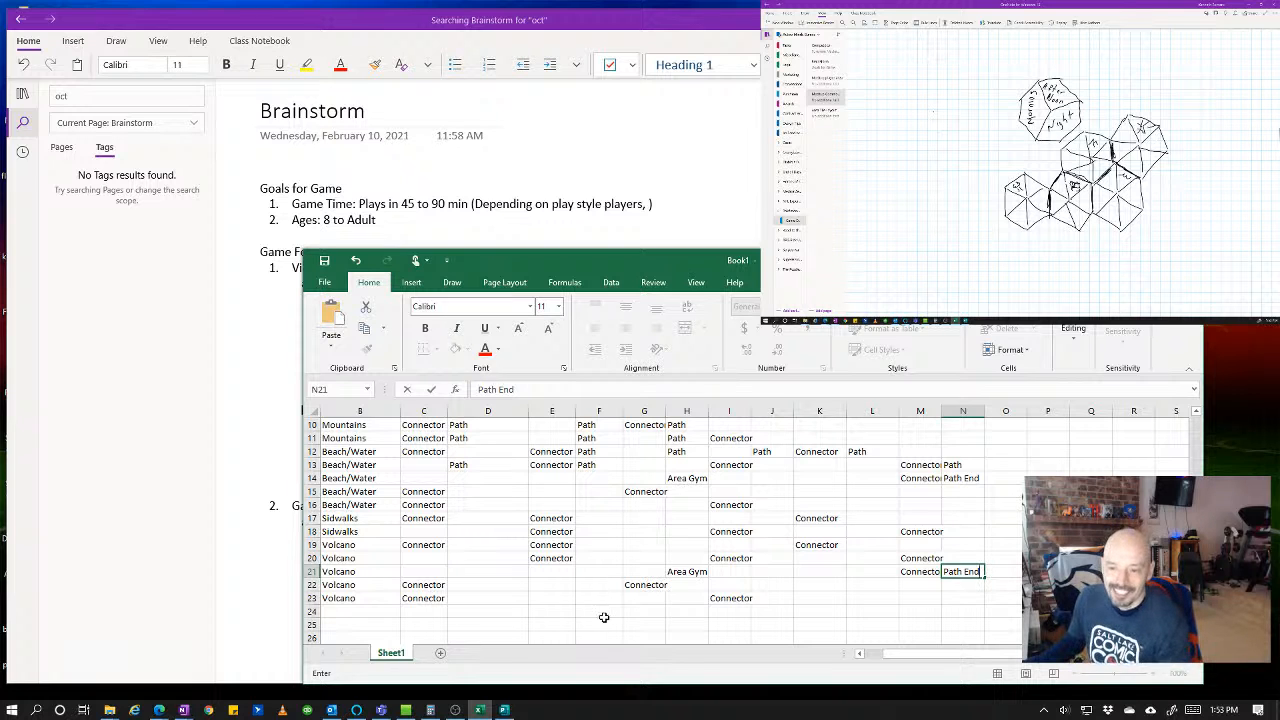
# - Enter "Path" beside the Side 1 and Side 3 connectors of the Volcano tile in row 22, cells D22 and H22
pyautogui.scroll(1, 612, 610)
pyautogui.scroll(-2, 608, 590)
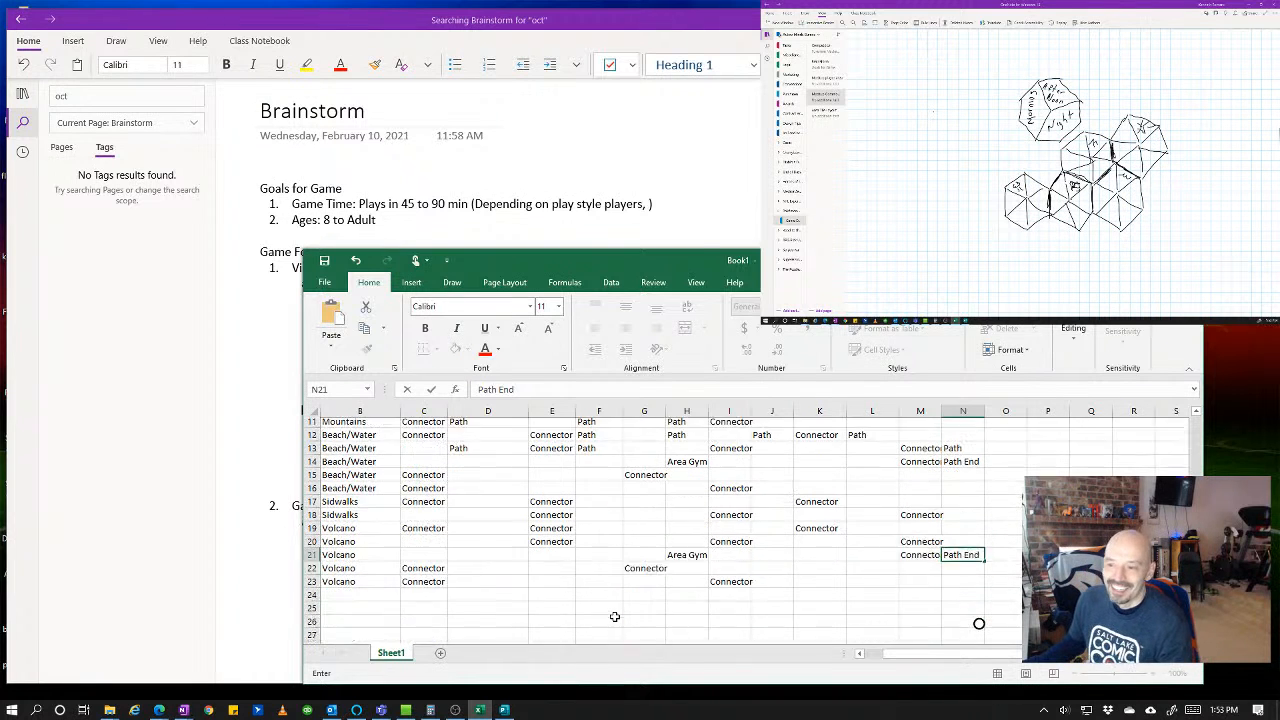
pyautogui.click(604, 557)
pyautogui.click(493, 556)
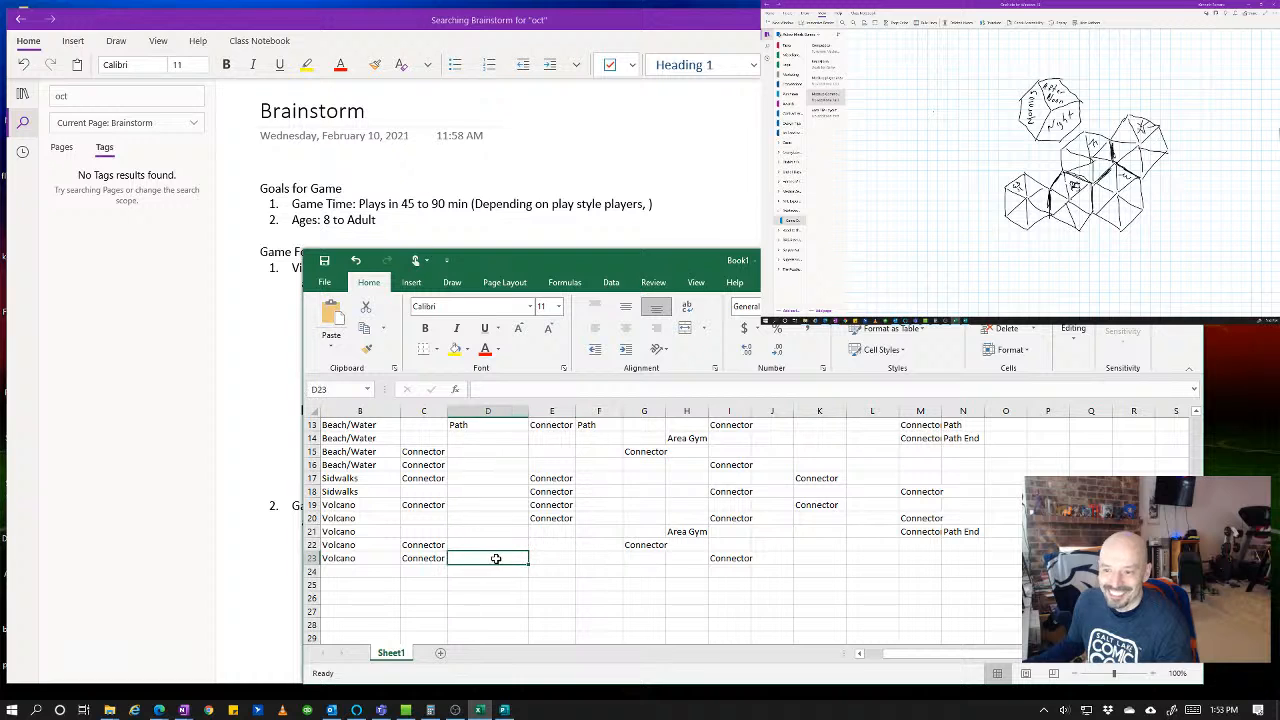
pyautogui.click(495, 541)
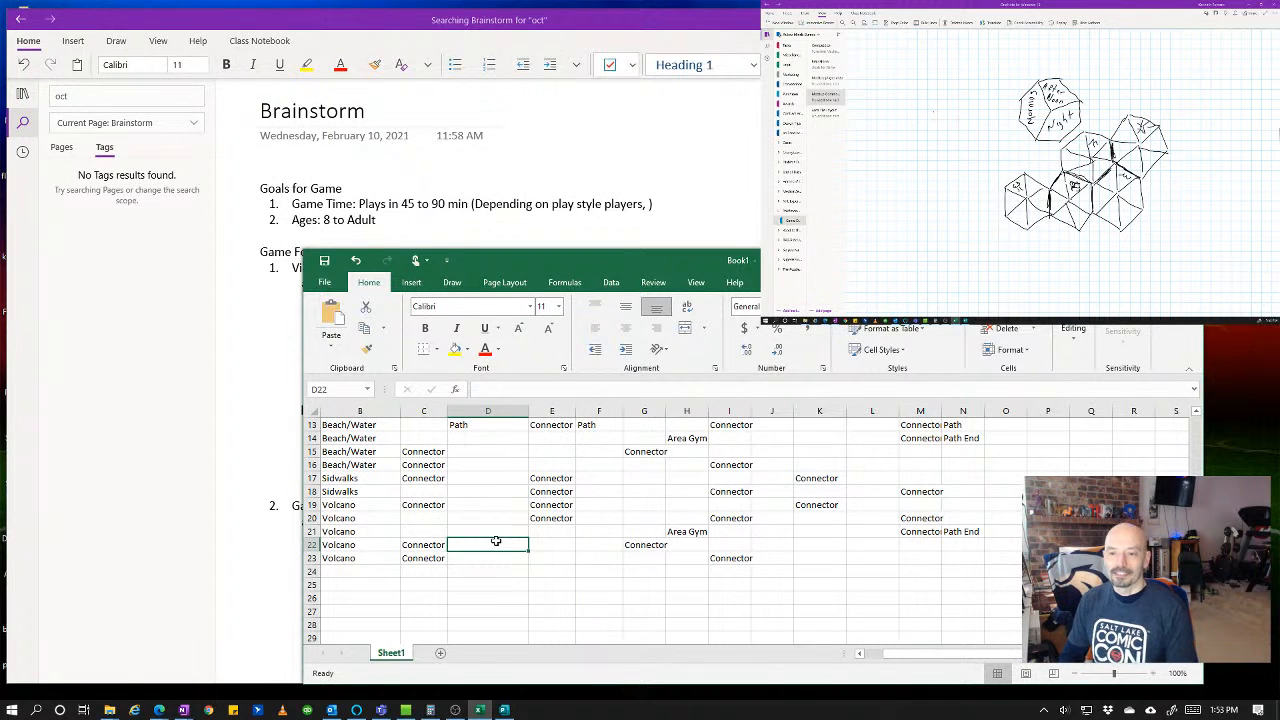
pyautogui.write('Path')
pyautogui.press('Tab')
pyautogui.press('Tab')
pyautogui.press('Tab')
pyautogui.press('Tab')
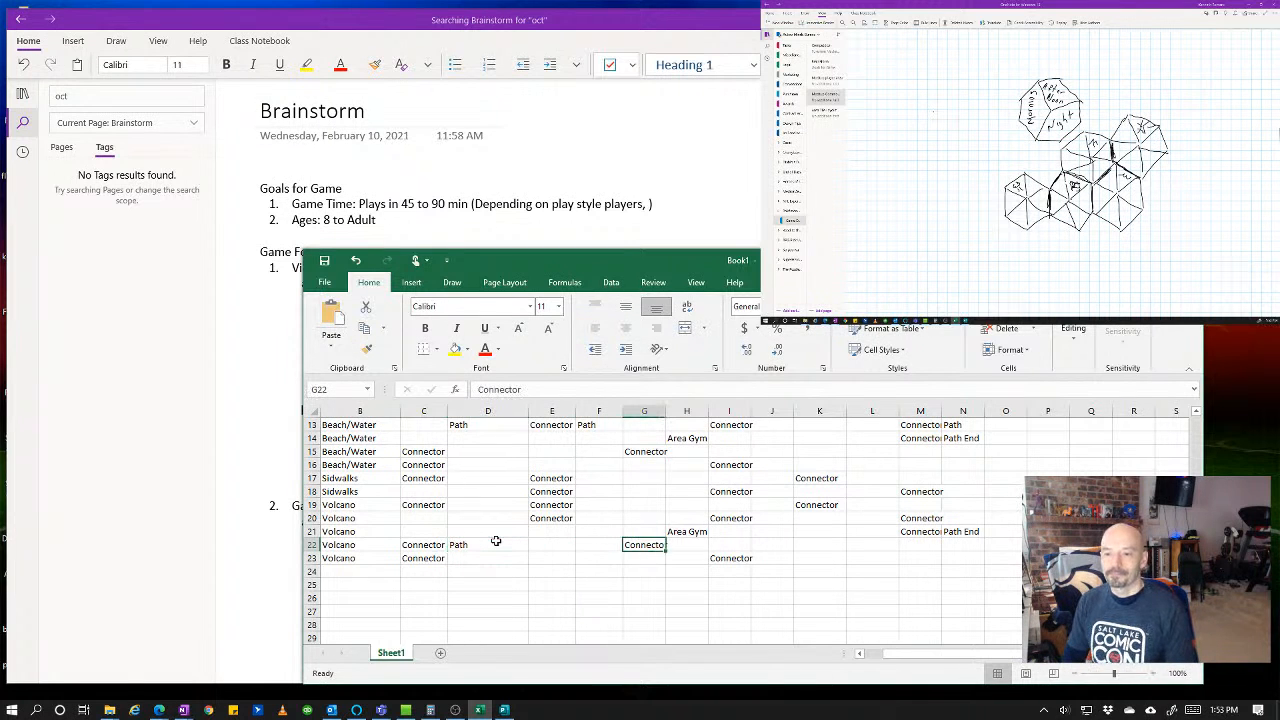
pyautogui.write('Path')
pyautogui.press('Tab')
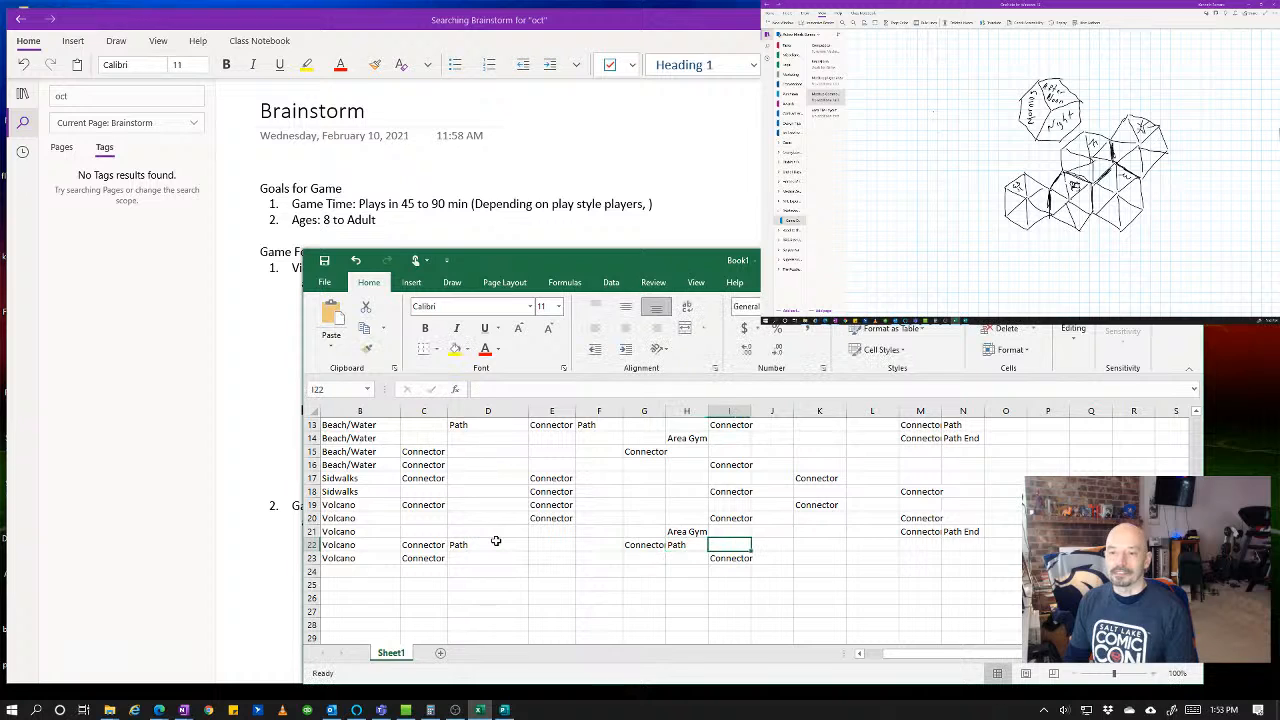
# - Add a "Connector" entry to the Volcano tile in L23 and move it to the Side 5 cell K23
pyautogui.press('Down')
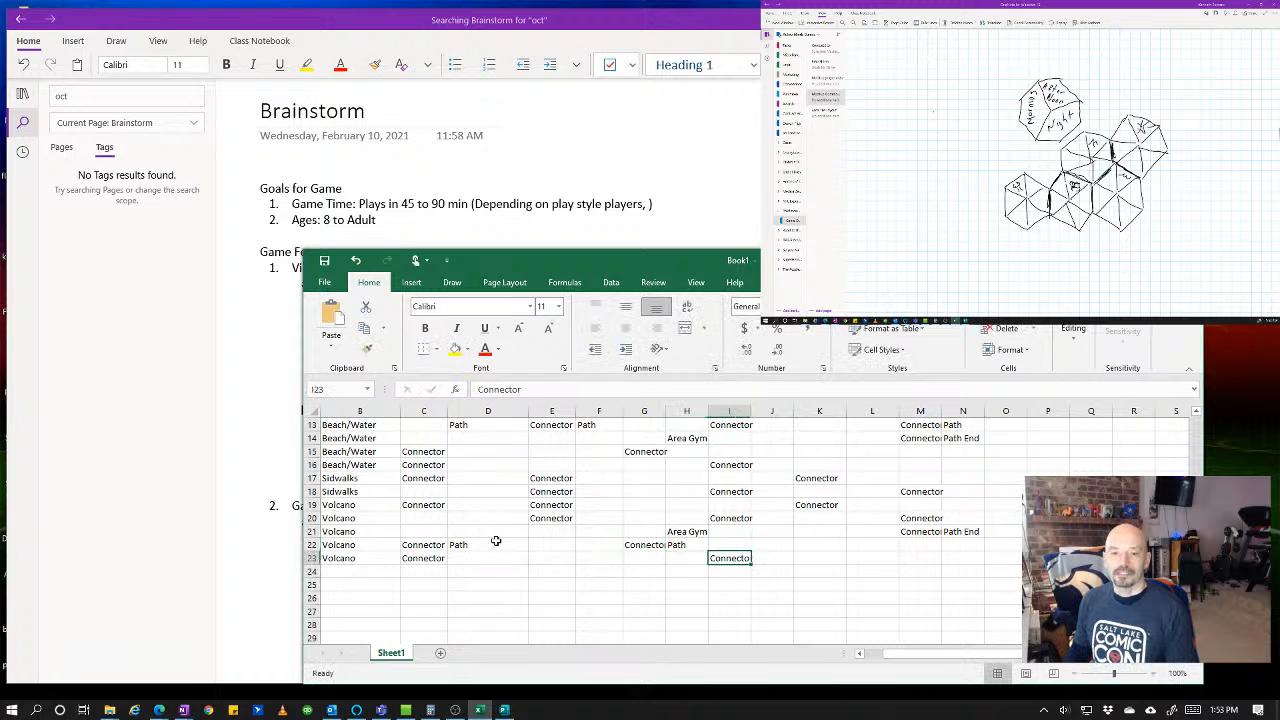
pyautogui.press('Tab')
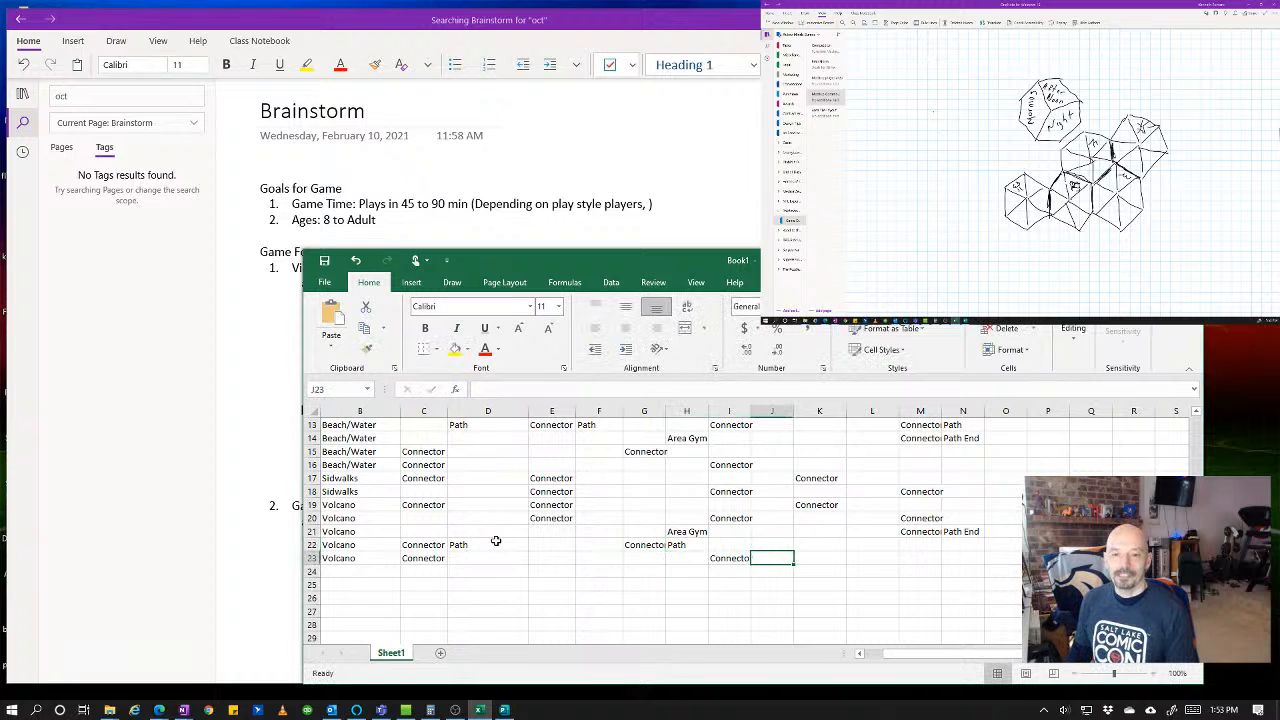
pyautogui.press('Tab')
pyautogui.press('Tab')
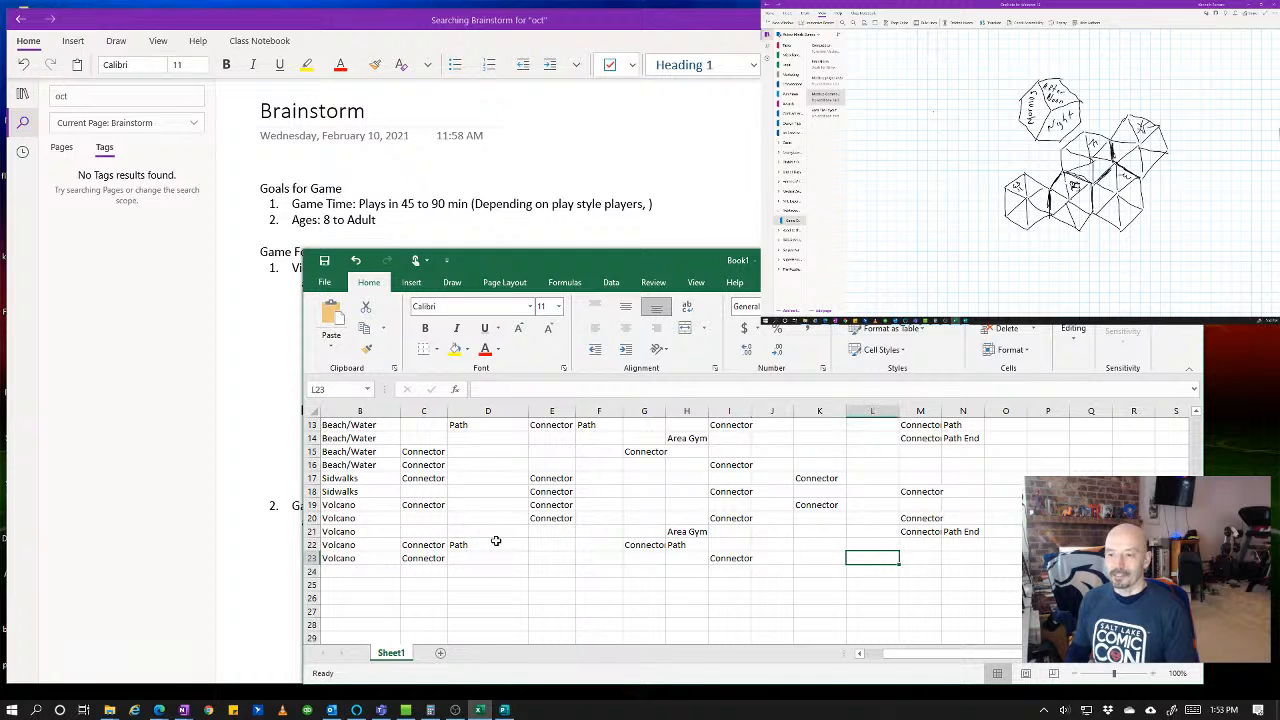
pyautogui.write('Connector')
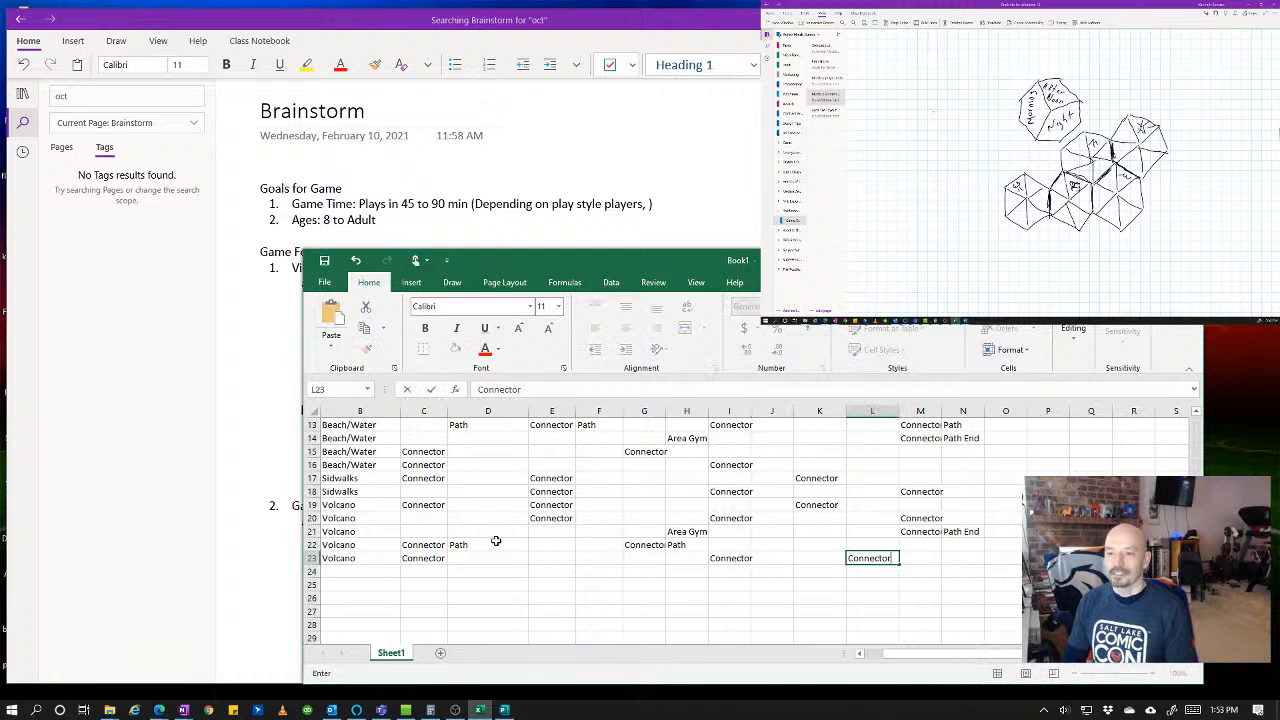
pyautogui.press('Tab')
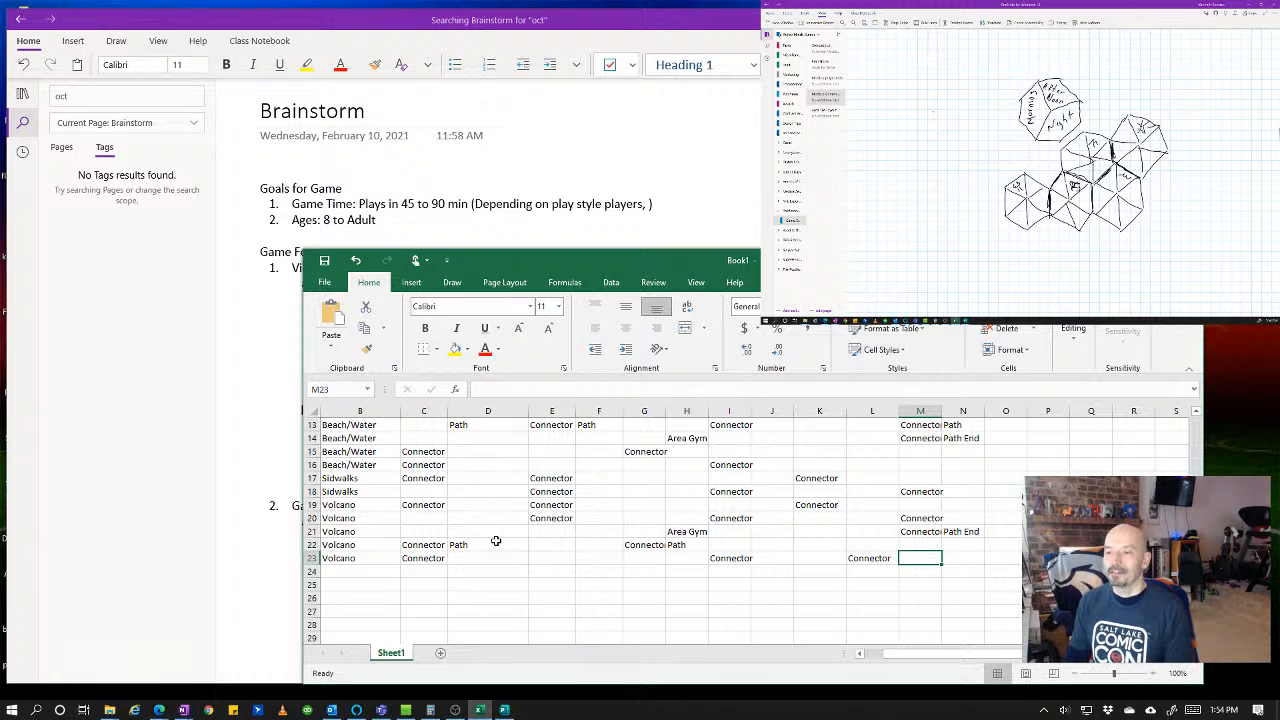
pyautogui.press('Left')
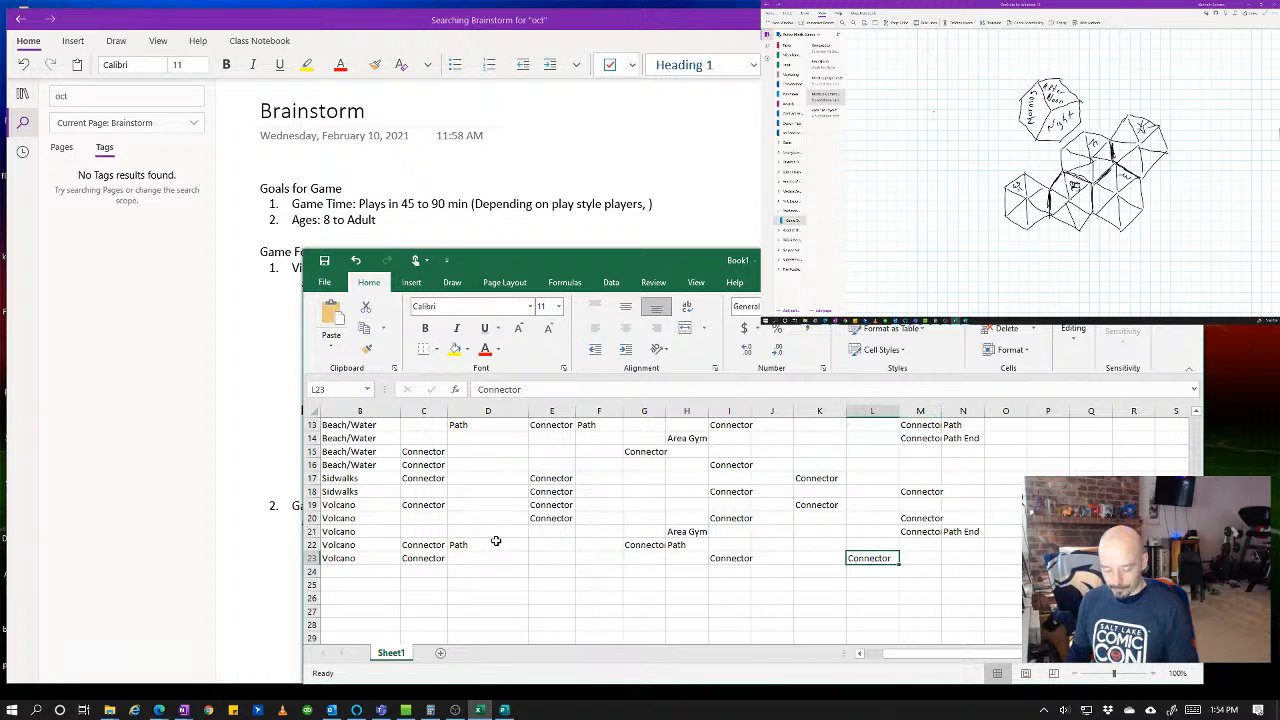
pyautogui.hotkey('ctrl', 'c')
pyautogui.press('Left')
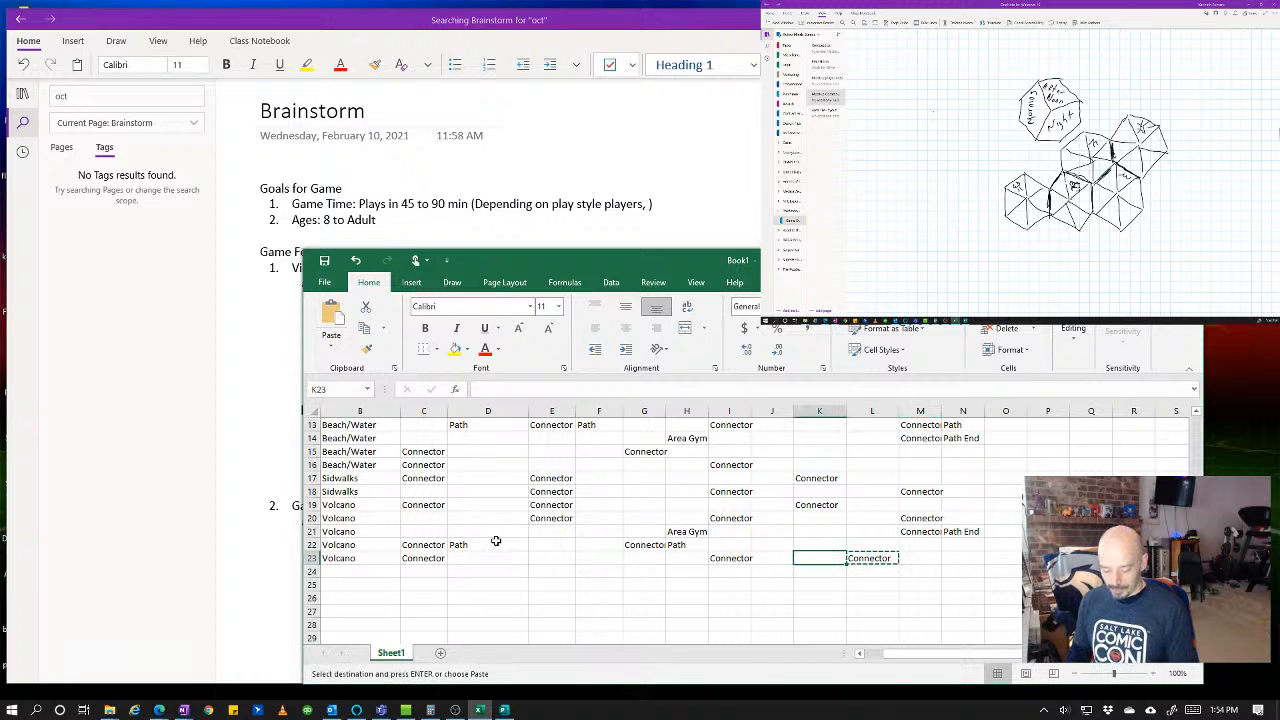
pyautogui.press('Return')
pyautogui.press('Right')
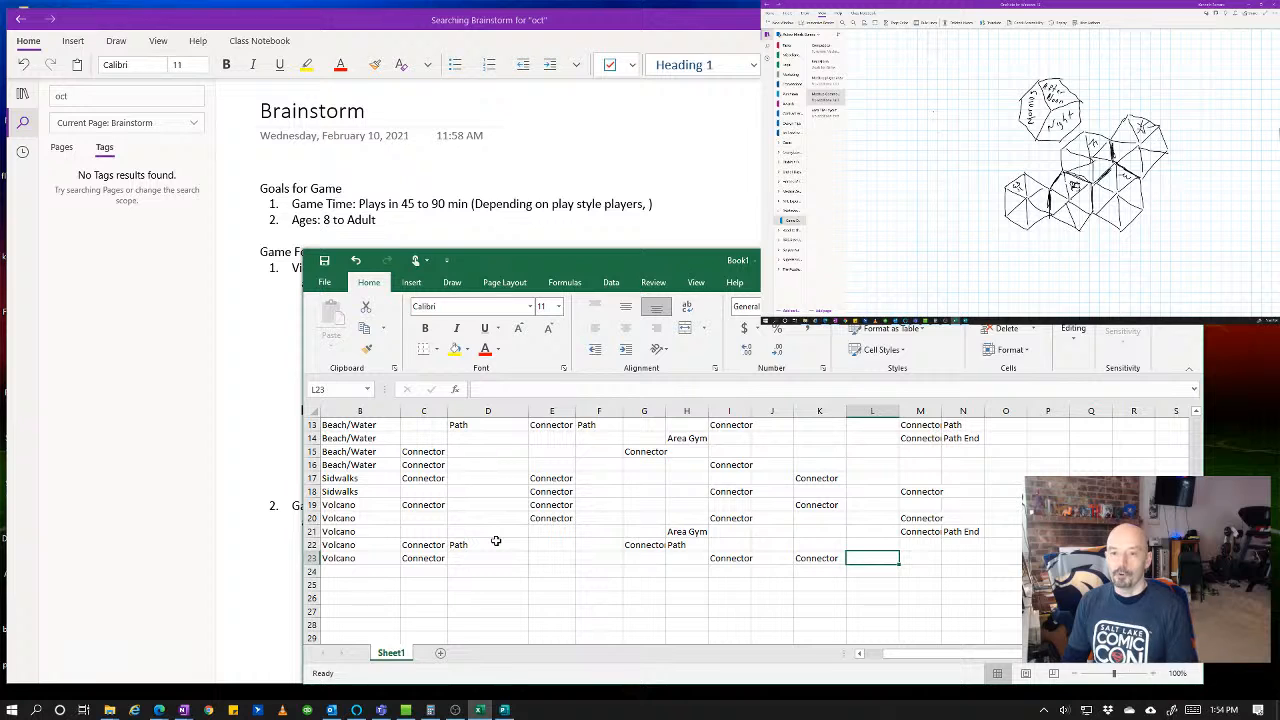
# - Enter "Path" beside the Side 5 and Side 1 connectors of the Volcano tile in row 23, cells L23 and D23
pyautogui.write('Path')
pyautogui.press('Right')
pyautogui.press('Right')
pyautogui.press('Right')
pyautogui.press('Right')
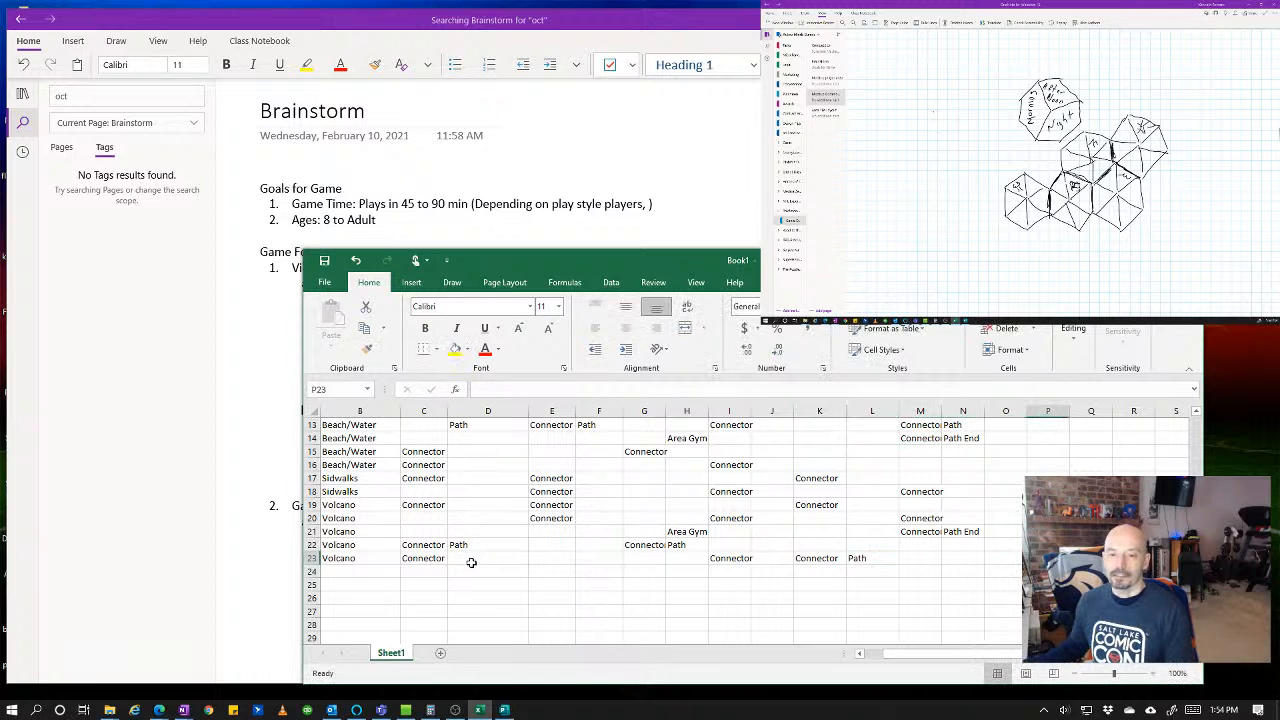
pyautogui.click(471, 563)
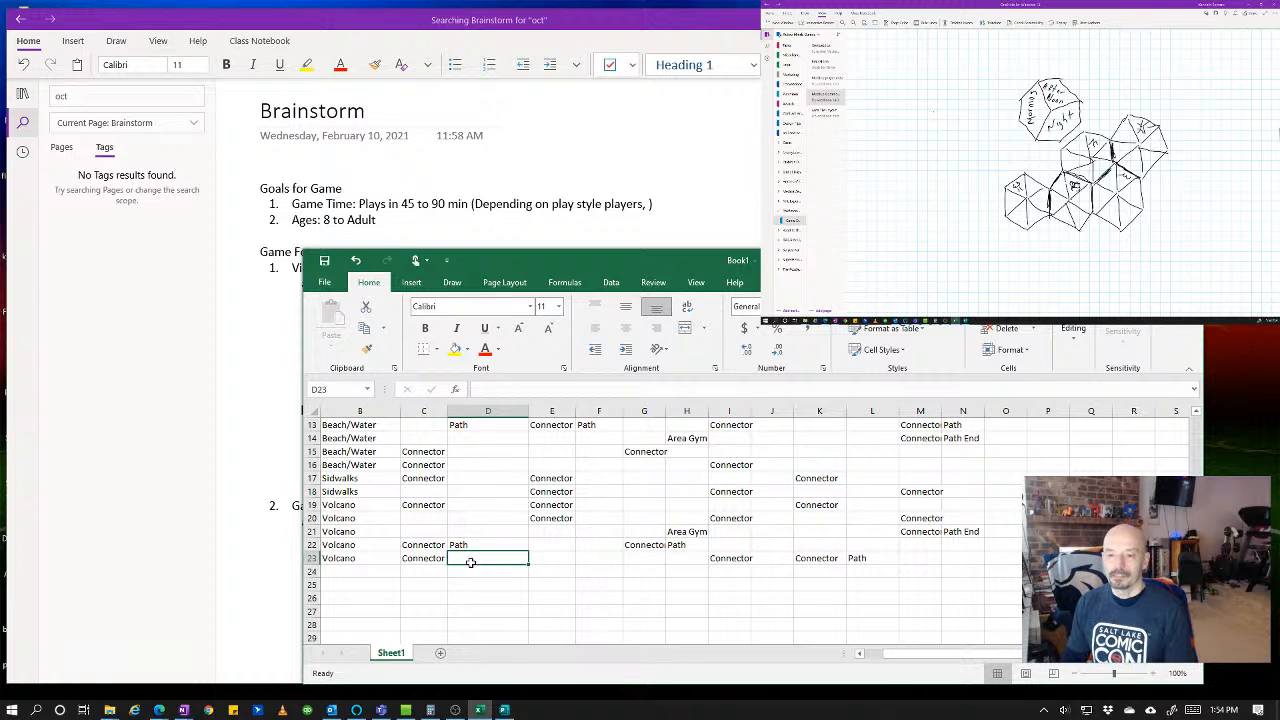
pyautogui.write('Path')
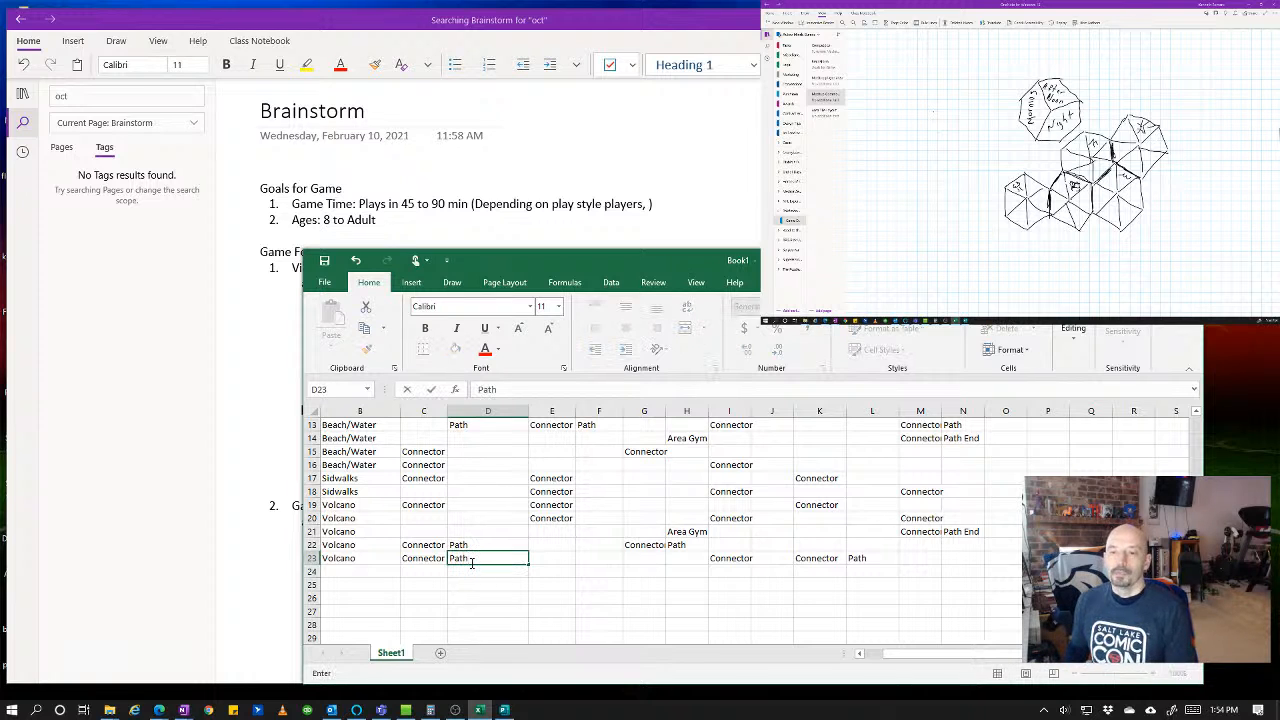
# - Enter "Path" beside the Side 2 connector of the first Volcano tile in row 19, cell F19, leaving D19 empty
pyautogui.press('Up')
pyautogui.press('Up')
pyautogui.press('Up')
pyautogui.press('Up')
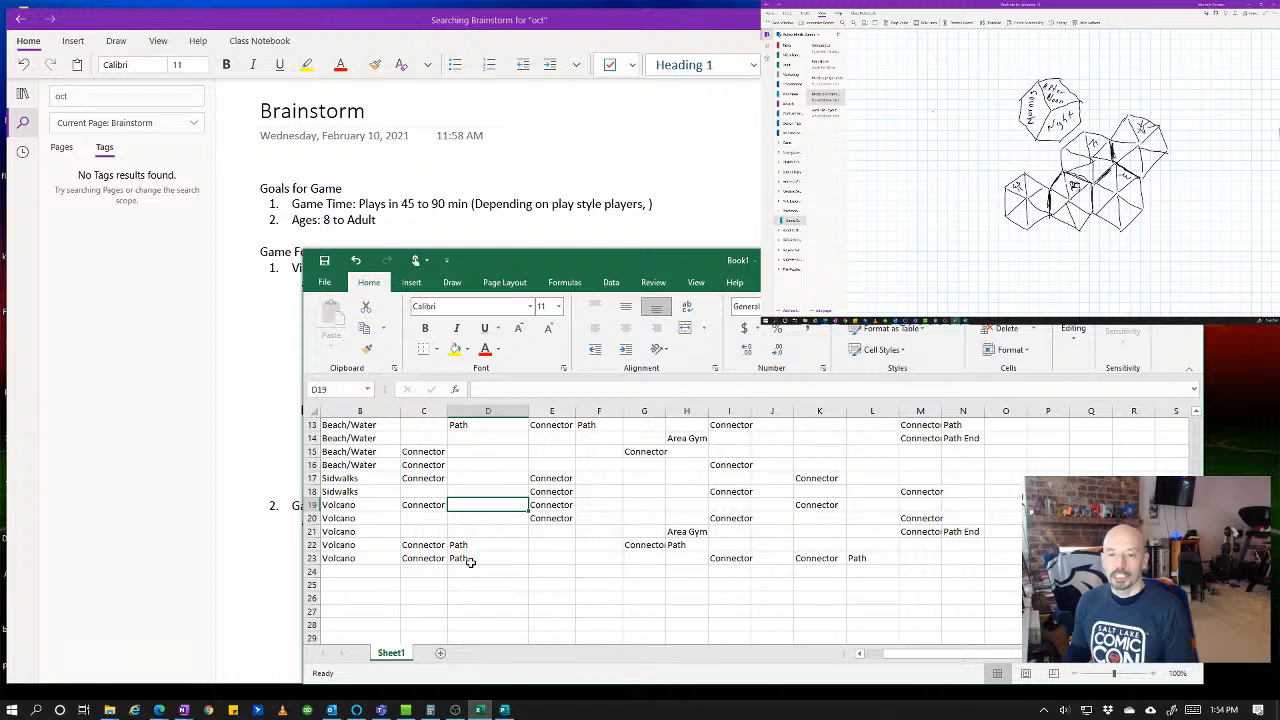
pyautogui.write('Path')
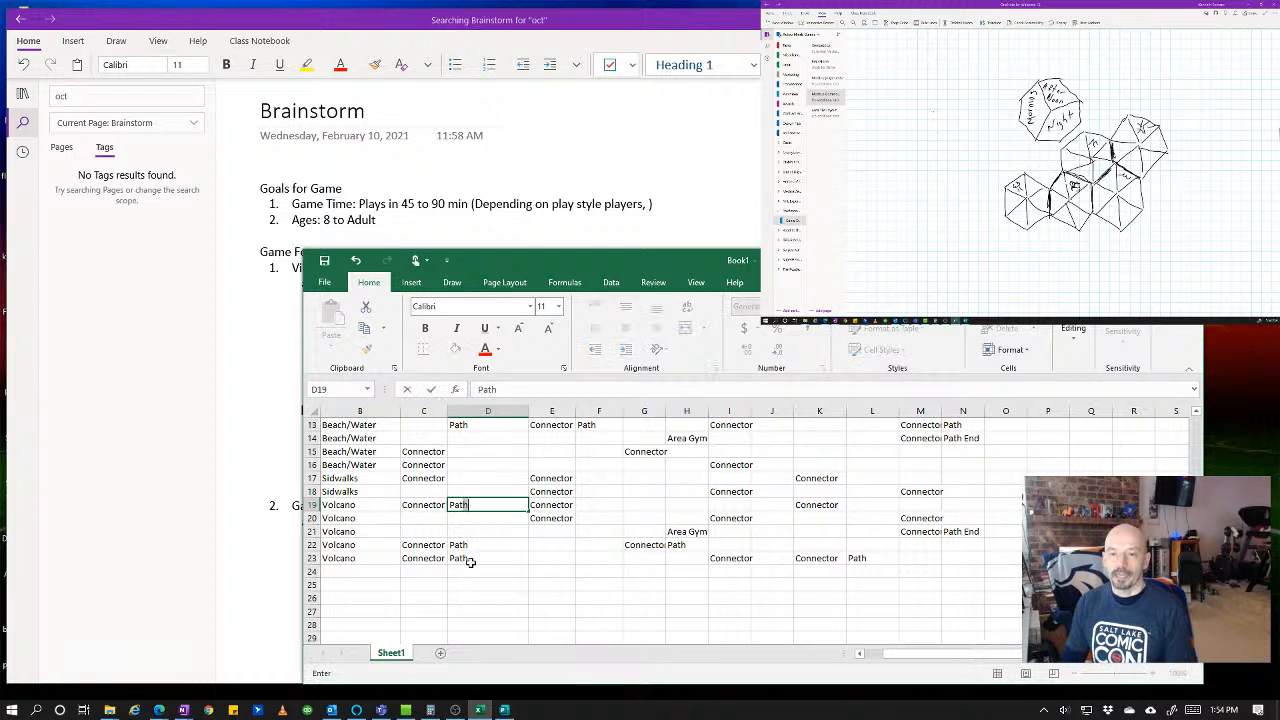
pyautogui.press('BackSpace')
pyautogui.press('Right')
pyautogui.press('Right')
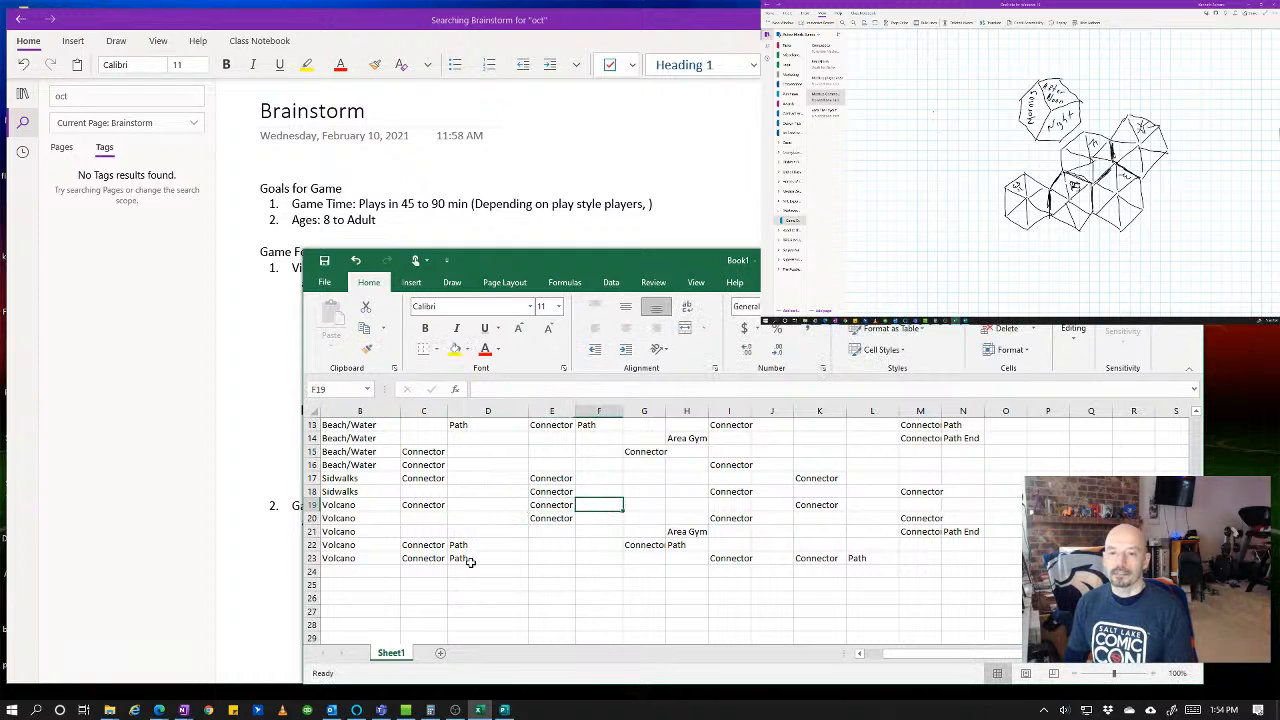
pyautogui.write('Path')
pyautogui.hotkey('ctrl', 'Return')
# - Enter "Path" in the Side 3 path cell H19 of the first Volcano tile
pyautogui.press('Right')
pyautogui.press('Right')
pyautogui.press('Right')
pyautogui.press('Right')
pyautogui.press('Right')
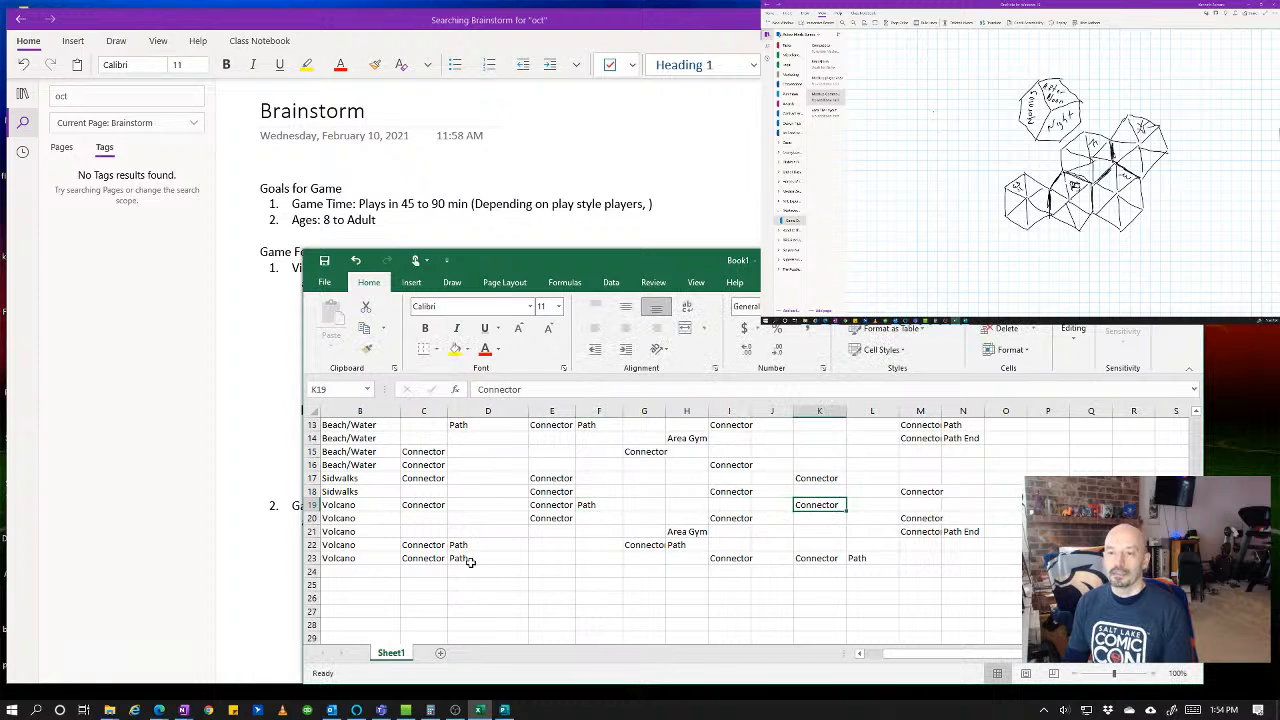
pyautogui.press('Left')
pyautogui.press('Left')
pyautogui.press('Left')
pyautogui.press('Left')
pyautogui.press('Right')
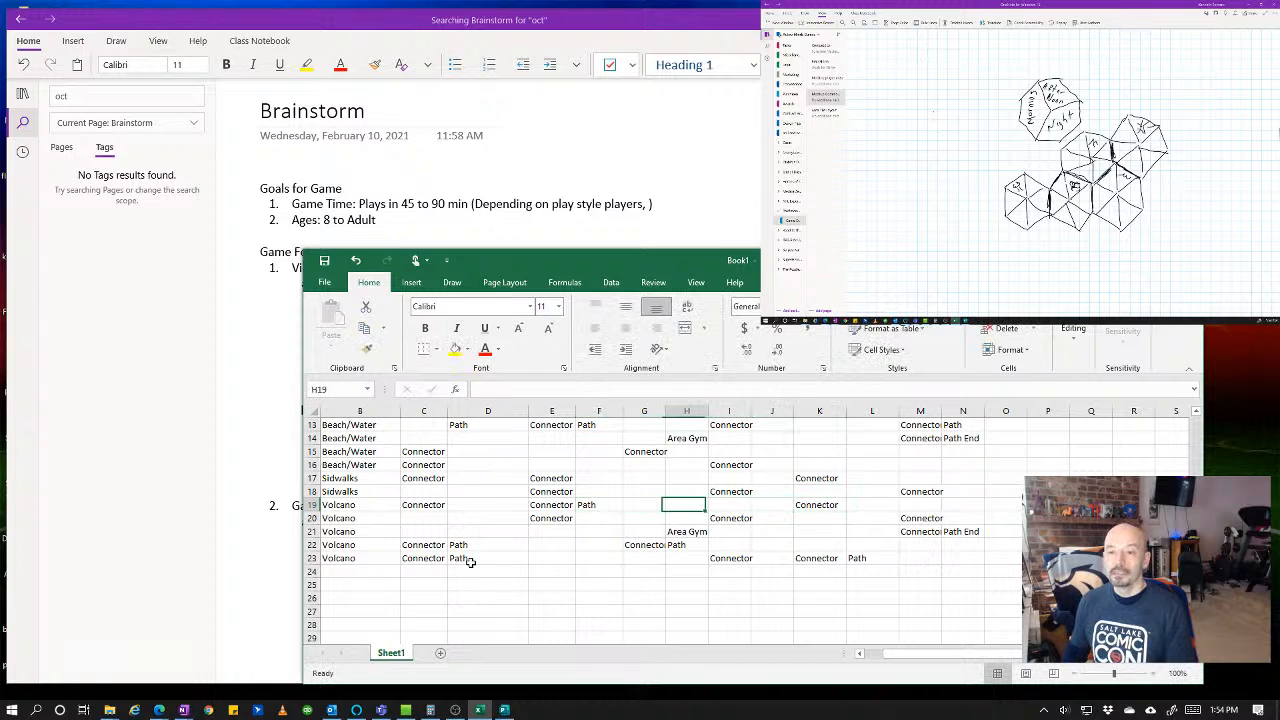
pyautogui.write('Path')
# - Fill in "Path" for Sides 4 and 5 of the Volcano tile in row 19, cells J19 and L19
pyautogui.press('Right')
pyautogui.press('Right')
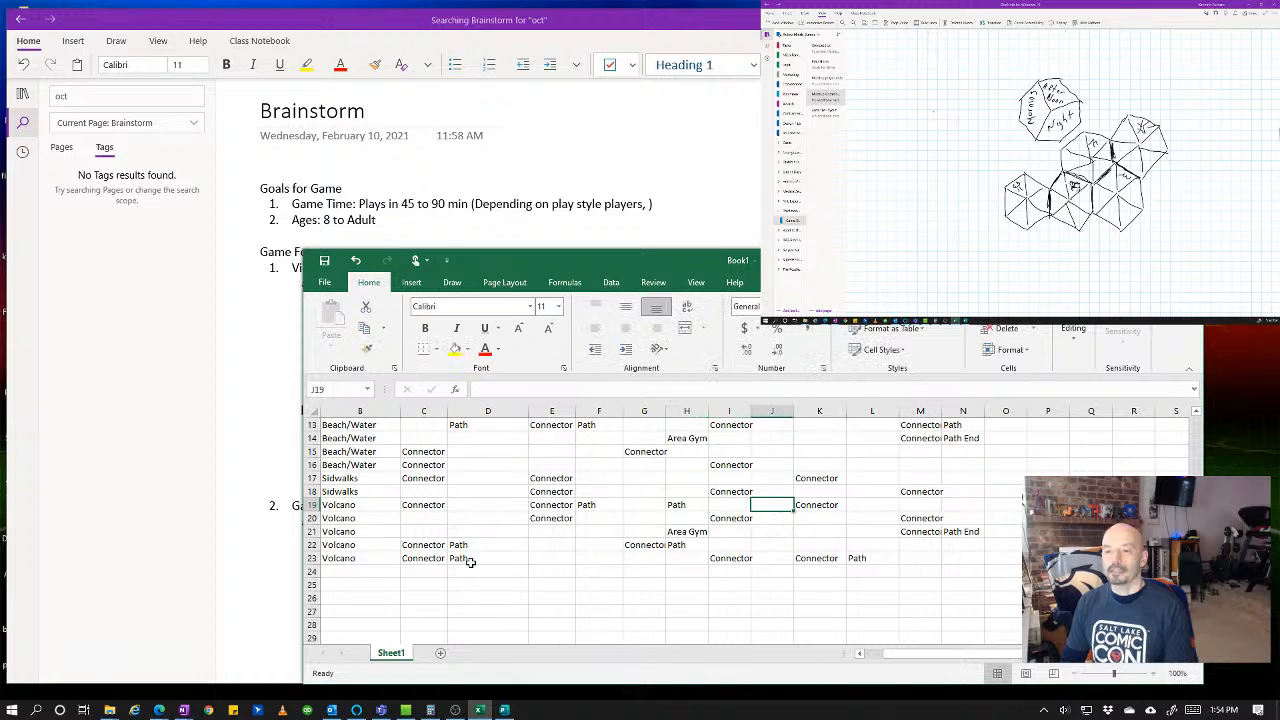
pyautogui.write('Path')
pyautogui.press('Right')
pyautogui.press('Right')
pyautogui.write('Path')
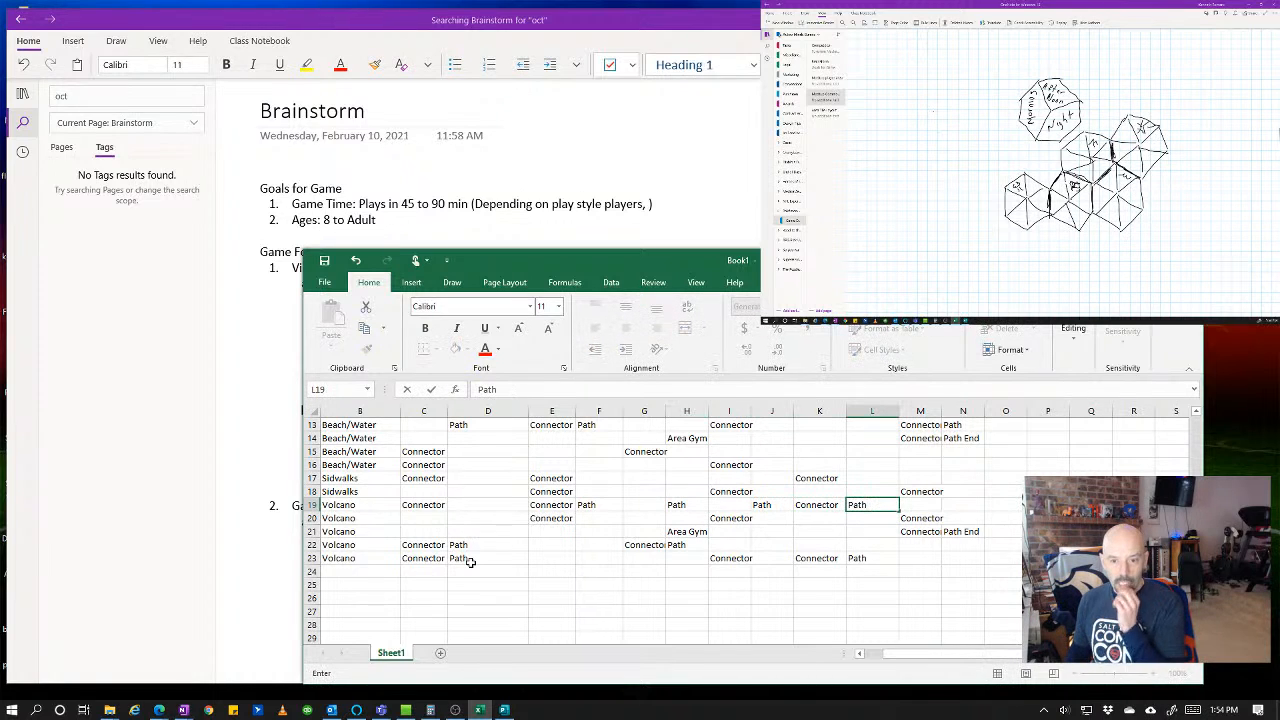
# - Review the Beach/Water and Sidwalks tiles in rows 15 to 18 for missing path entries
pyautogui.press('Up')
pyautogui.press('Up')
pyautogui.press('Up')
pyautogui.press('Up')
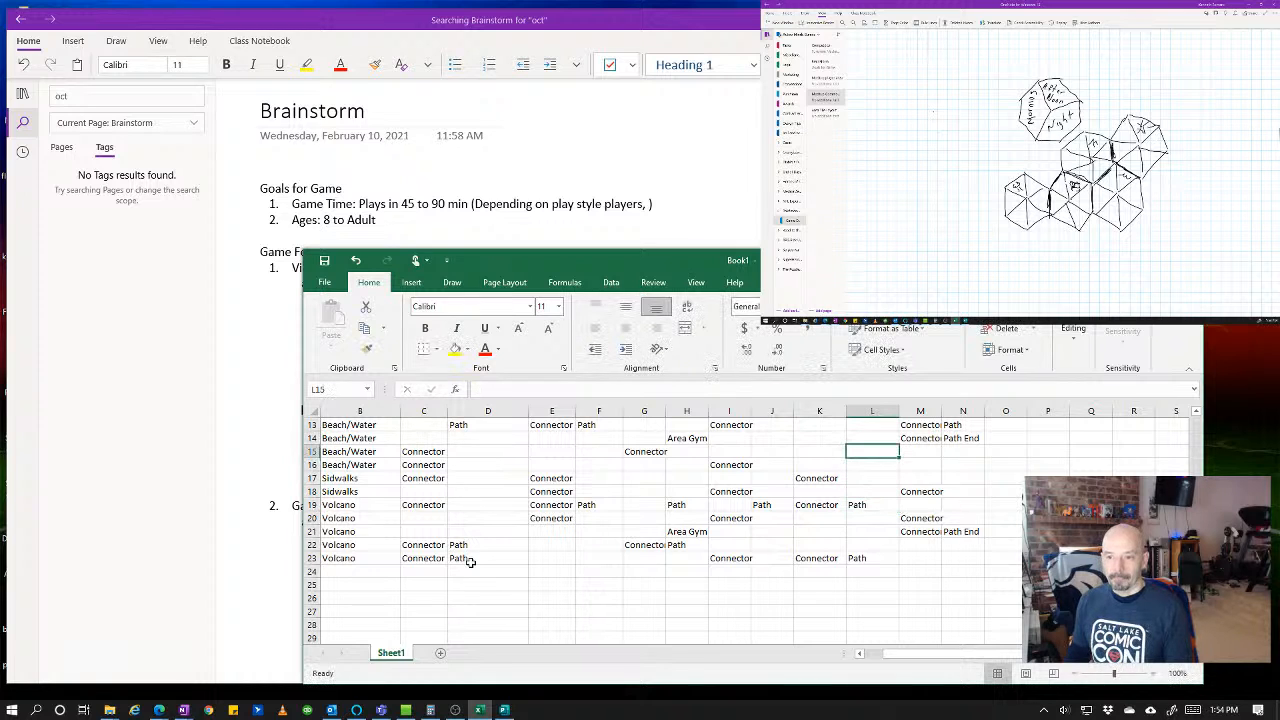
pyautogui.press('Down')
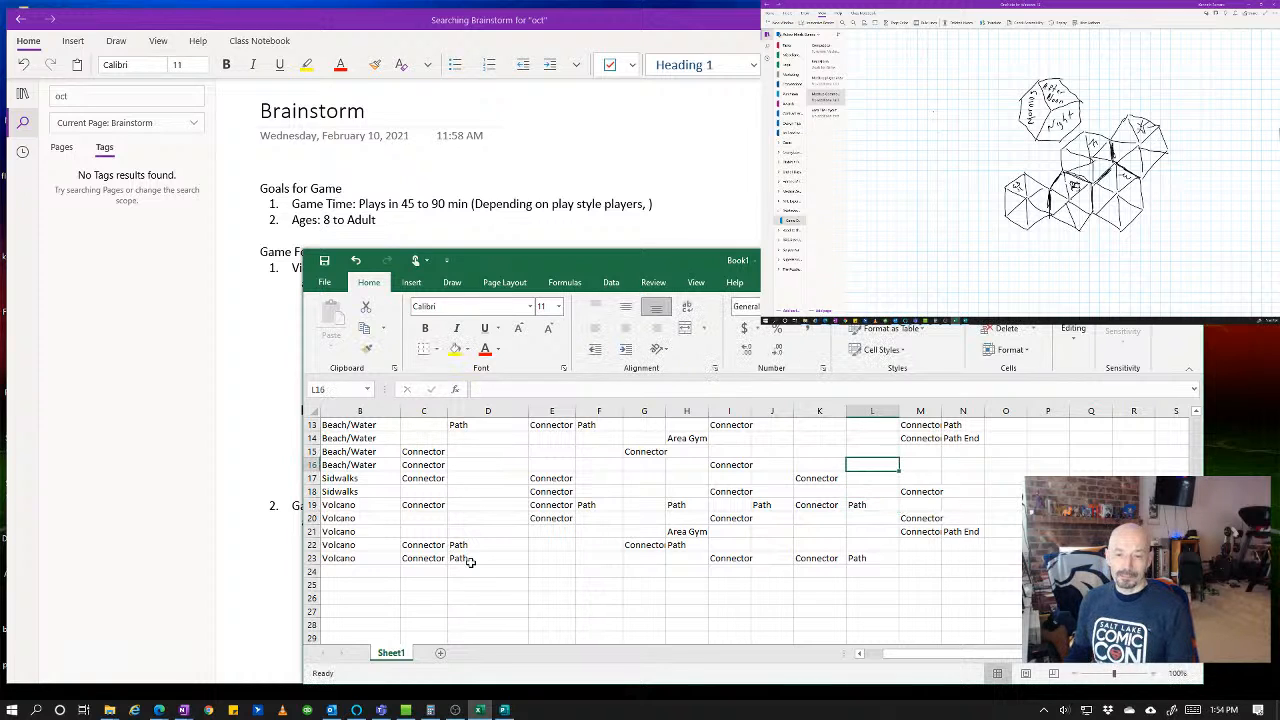
pyautogui.press('Down')
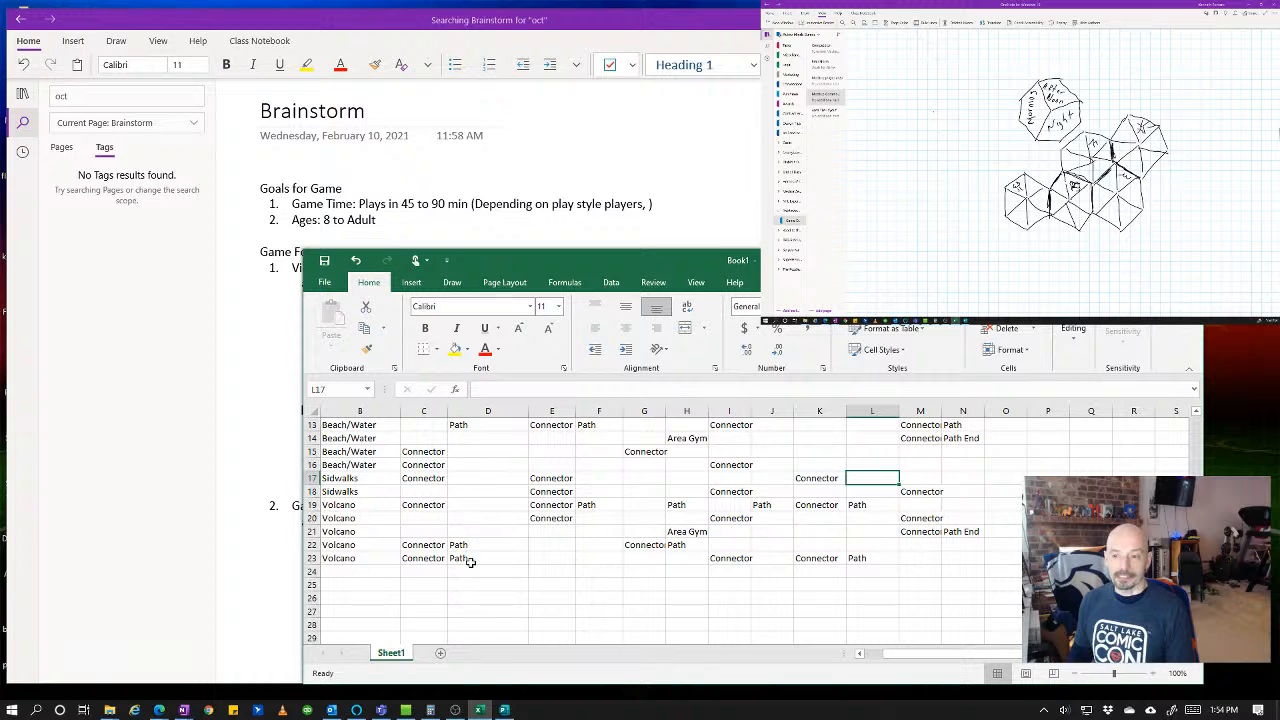
pyautogui.press('Down')
pyautogui.press('Left')
pyautogui.press('Left')
pyautogui.press('Left')
pyautogui.press('Left')
pyautogui.press('Left')
pyautogui.press('Left')
pyautogui.press('Left')
pyautogui.press('Left')
pyautogui.press('Left')
pyautogui.press('Left')
pyautogui.press('Left')
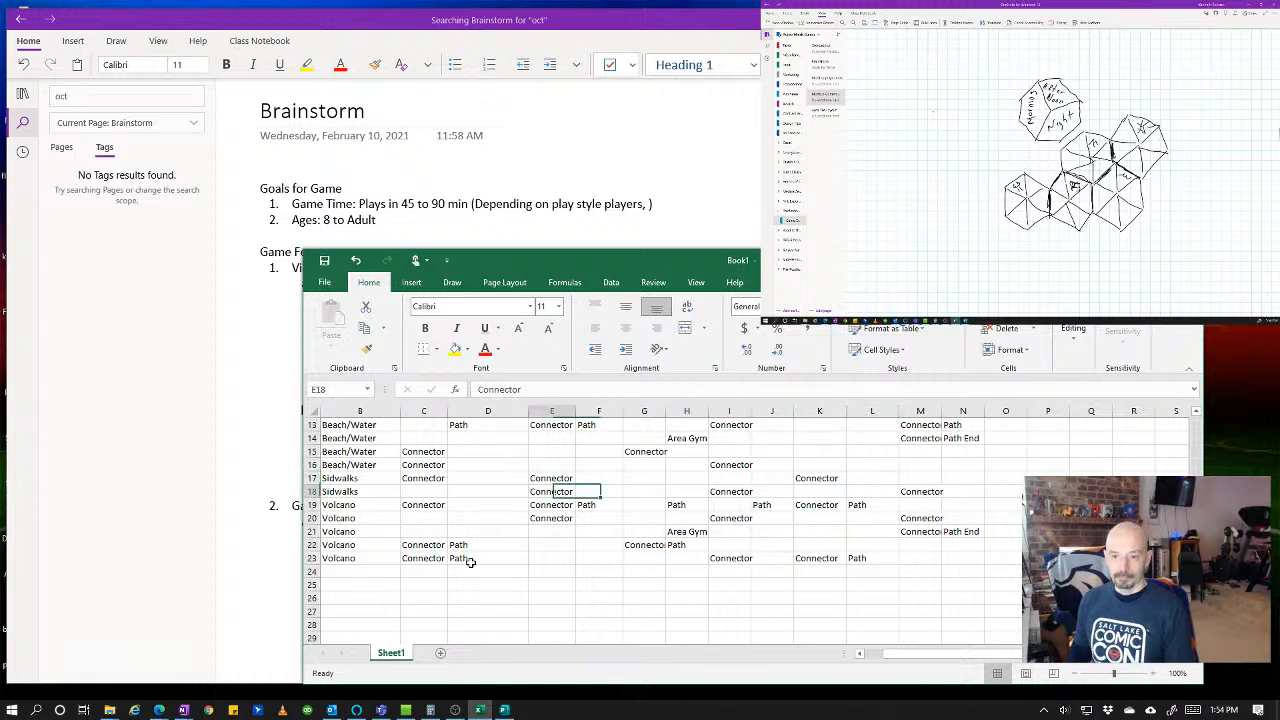
pyautogui.press('Right')
pyautogui.press('Right')
pyautogui.press('Right')
pyautogui.press('Right')
pyautogui.press('Right')
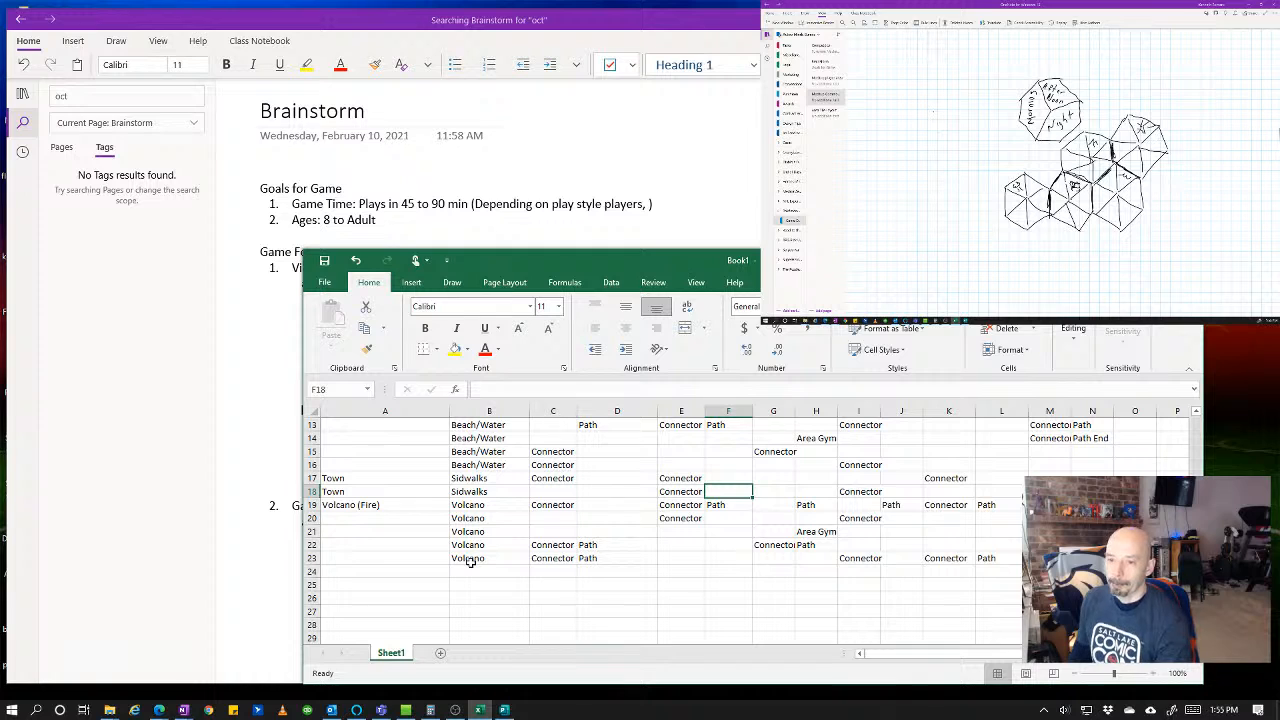
pyautogui.press('Up')
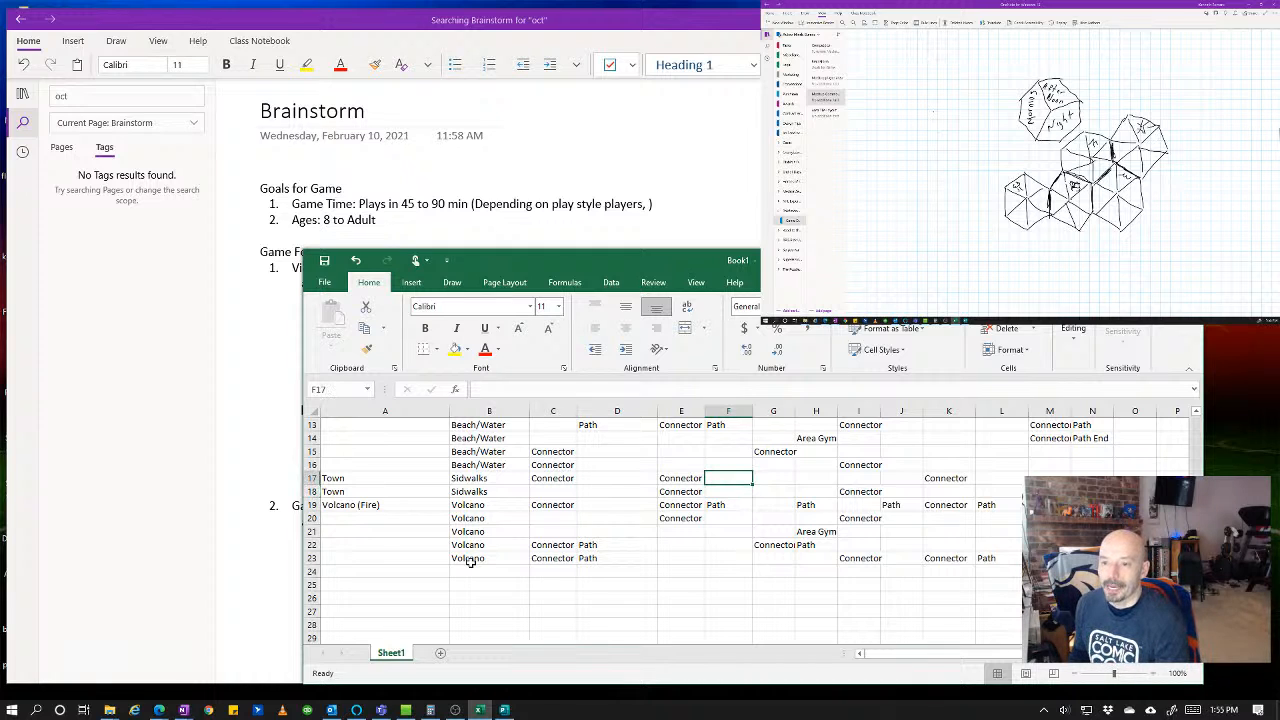
pyautogui.press('Up')
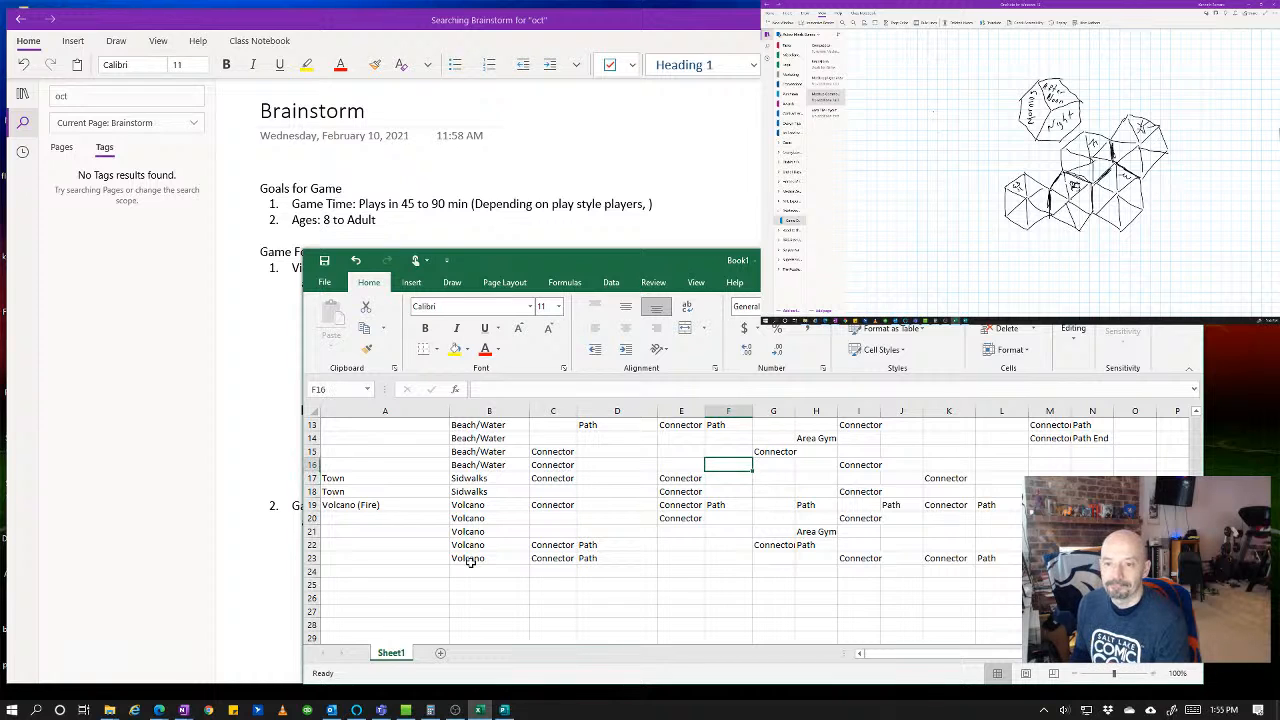
# - Enter "Path" beside the Side 4 connector of the Beach/Water tile in row 16, cell J16
pyautogui.press('Left')
pyautogui.press('Left')
pyautogui.press('Left')
pyautogui.press('Right')
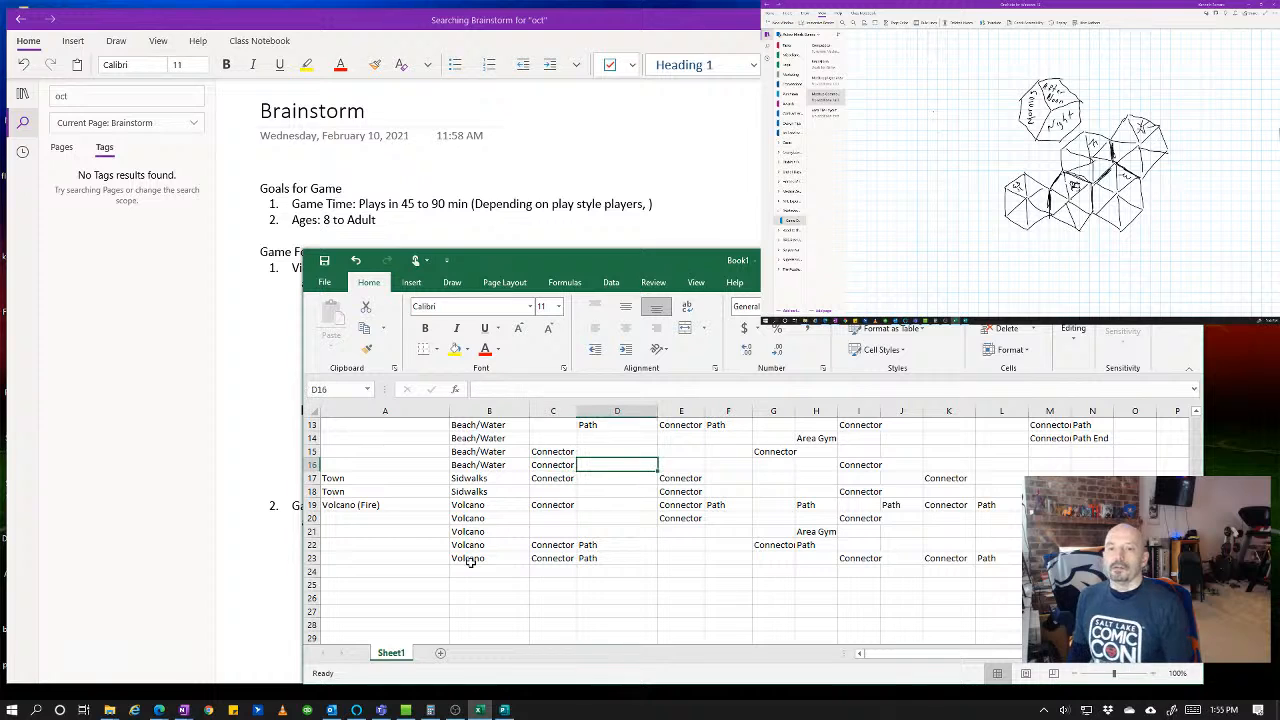
pyautogui.press('Right')
pyautogui.press('Right')
pyautogui.press('Right')
pyautogui.press('Right')
pyautogui.press('Right')
pyautogui.press('Right')
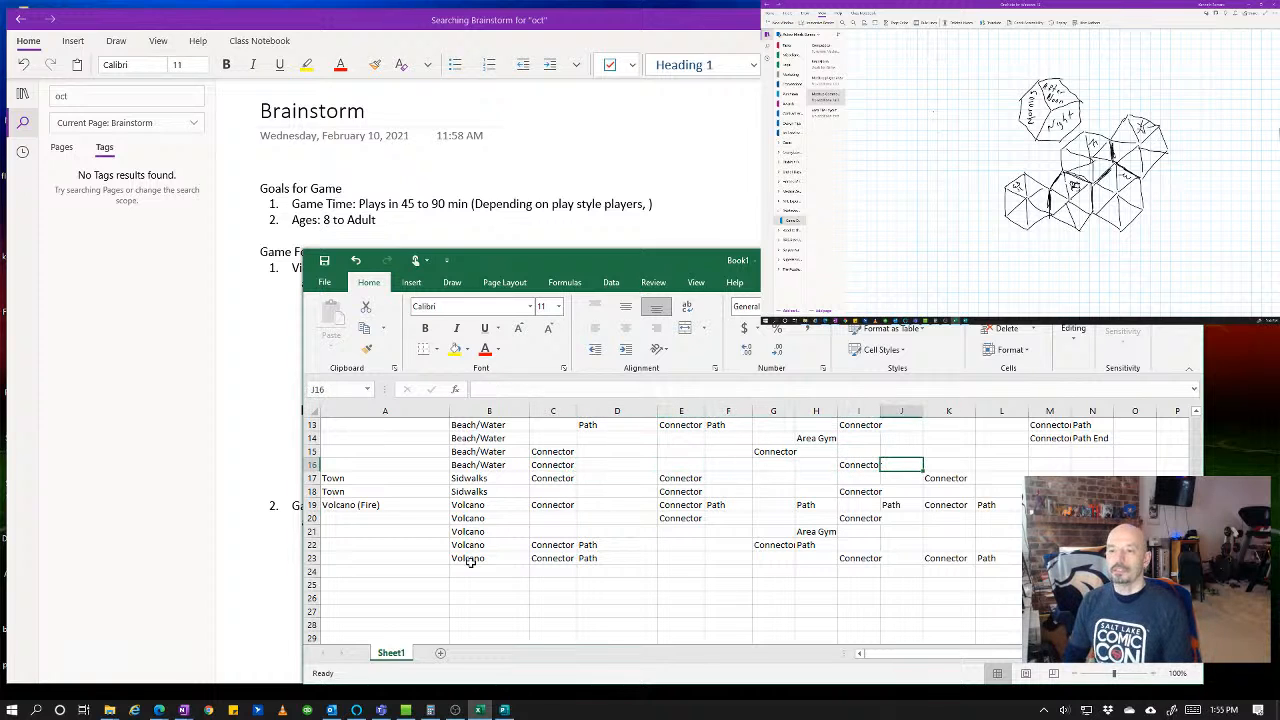
pyautogui.write('Path')
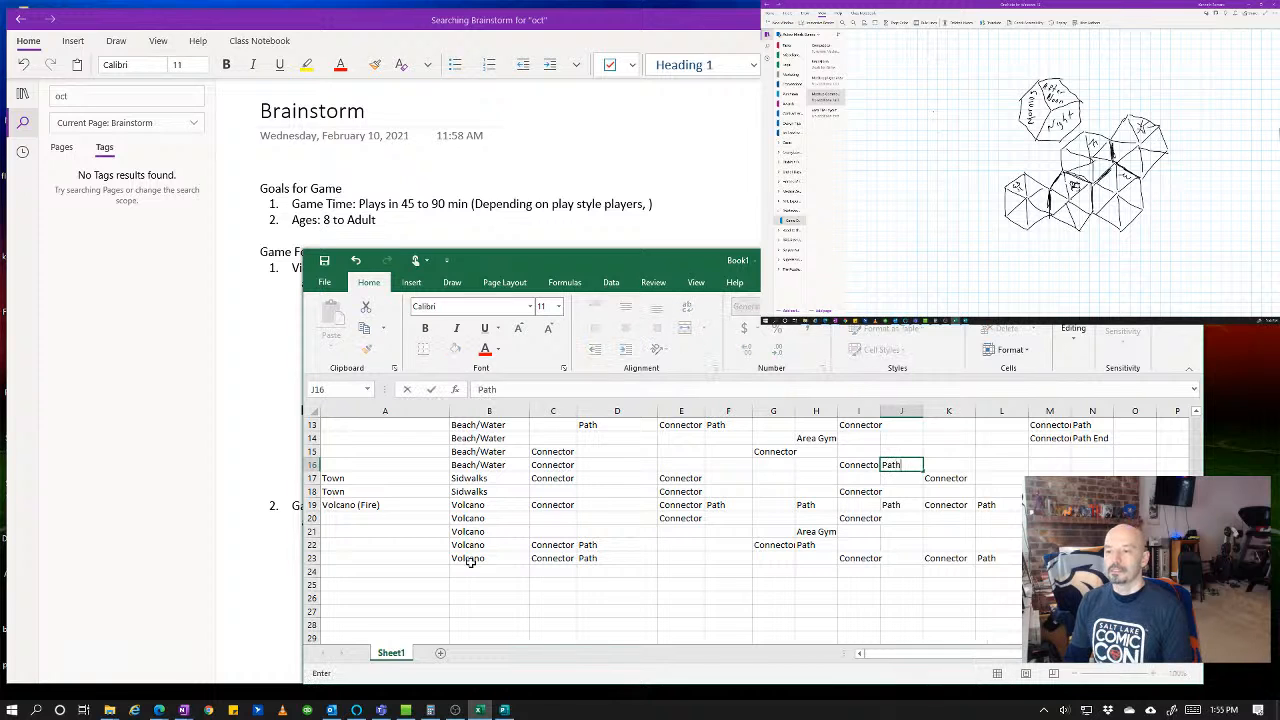
# - Fill in "Path" for Sides 5, 6 and 1 of the Beach/Water tile in row 16, cells L16, N16 and D16
pyautogui.press('Right')
pyautogui.press('Right')
pyautogui.write('Path')
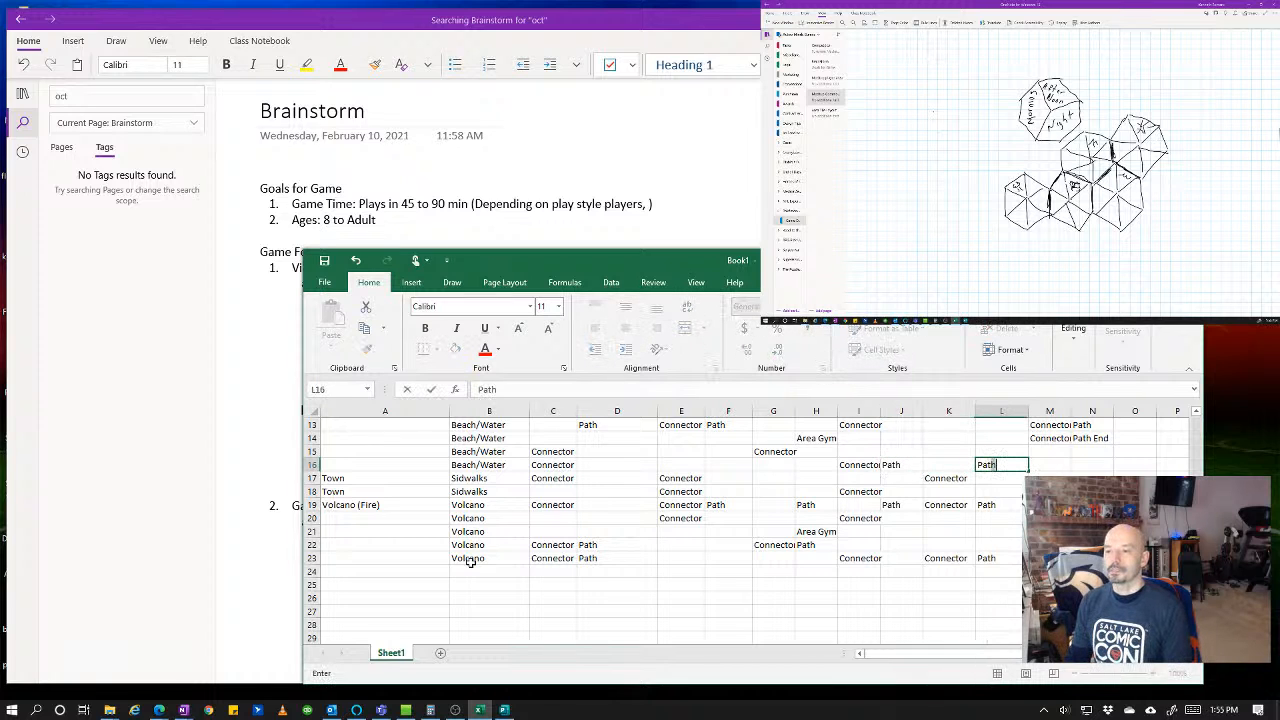
pyautogui.press('Right')
pyautogui.press('Right')
pyautogui.write('Path')
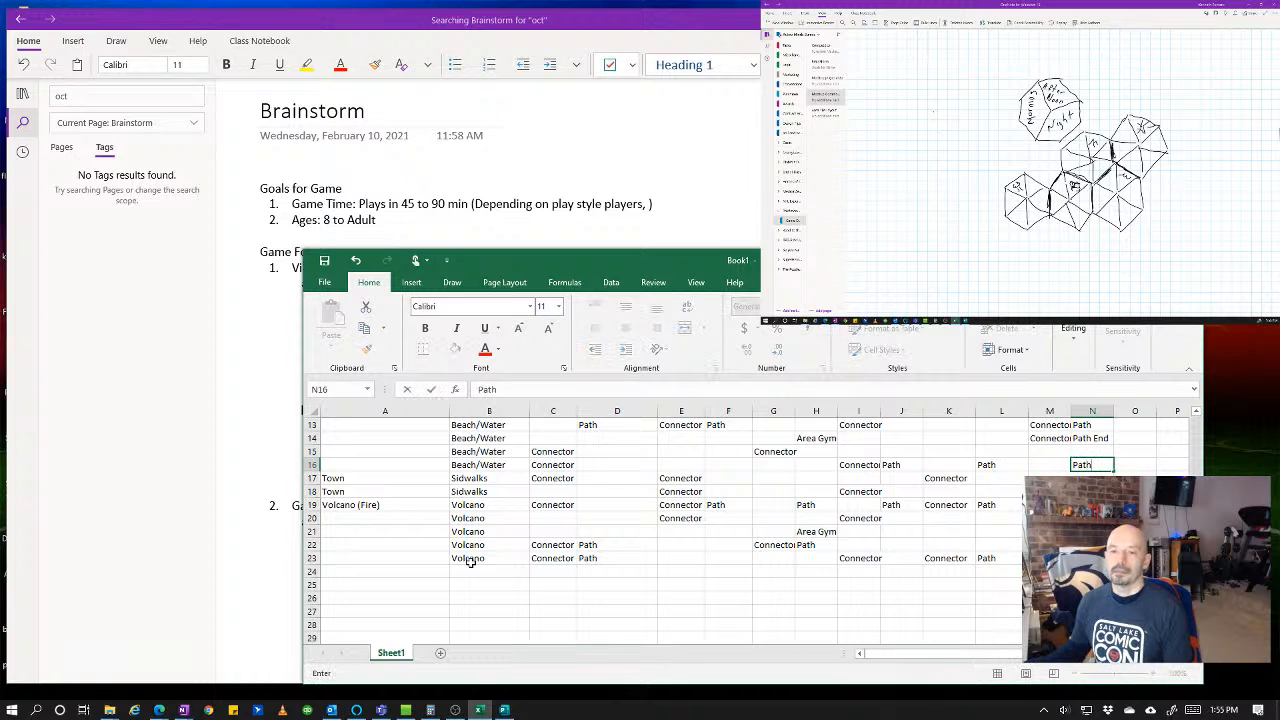
pyautogui.click(636, 467)
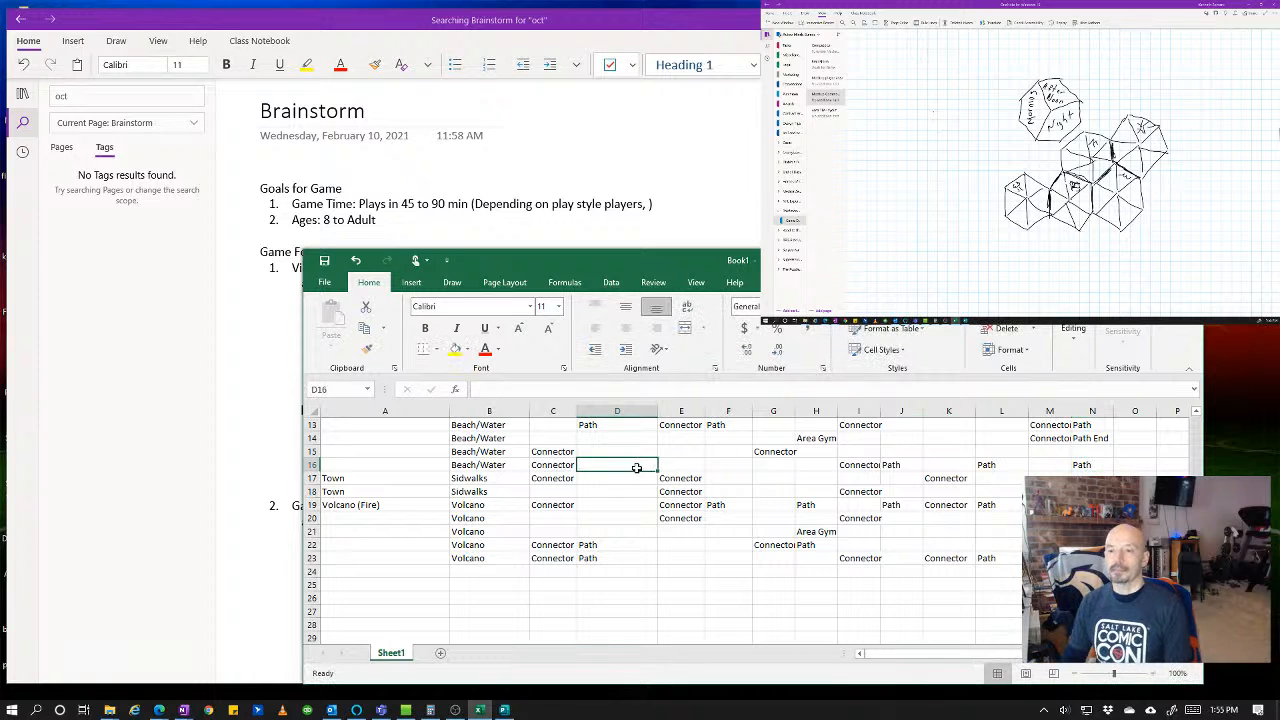
pyautogui.write('Path')
# - Enter "Path" for Sides 3 and 4 of the Beach/Water tile in row 15, cells H15 and J15
pyautogui.press('Up')
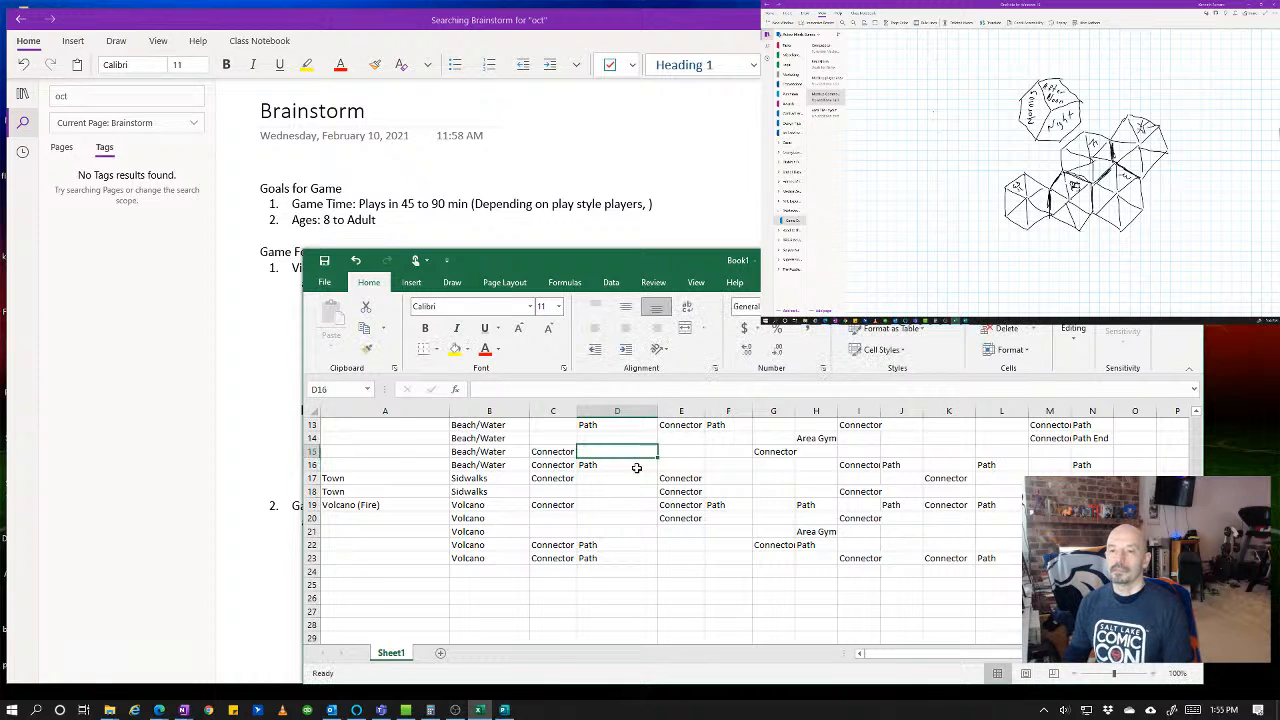
pyautogui.press('Right')
pyautogui.press('Right')
pyautogui.press('Right')
pyautogui.press('Right')
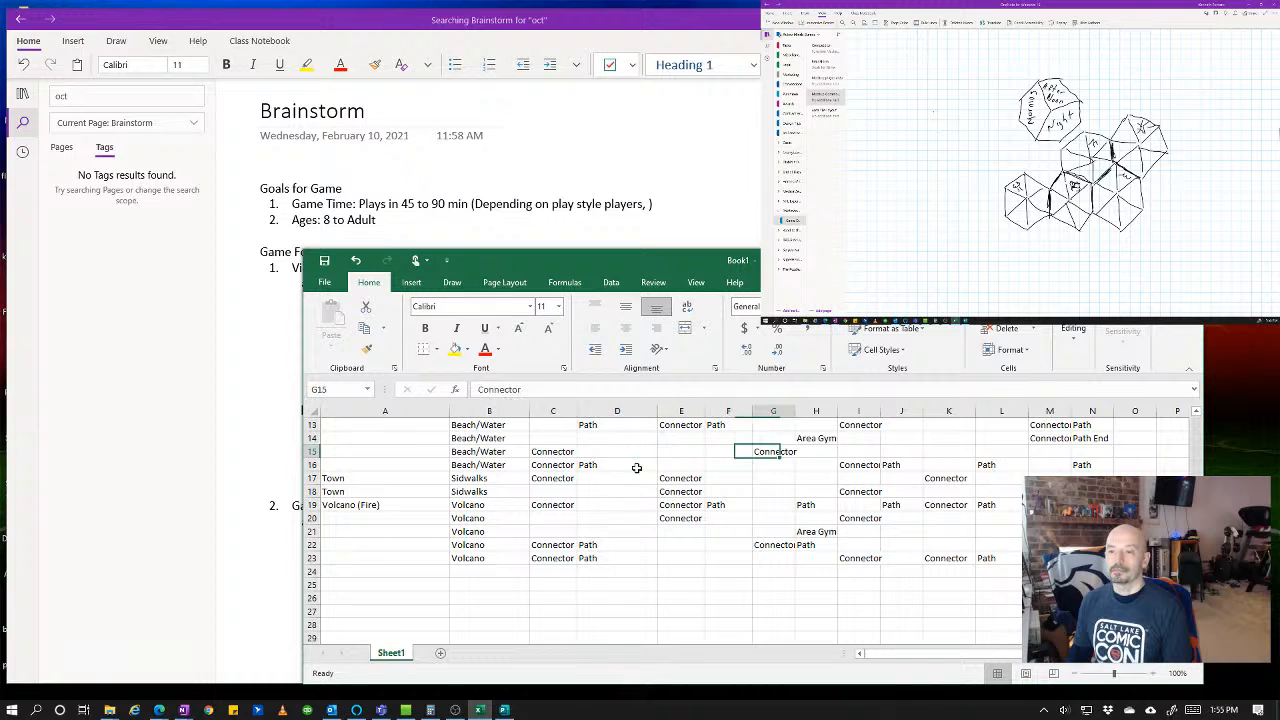
pyautogui.write('Path')
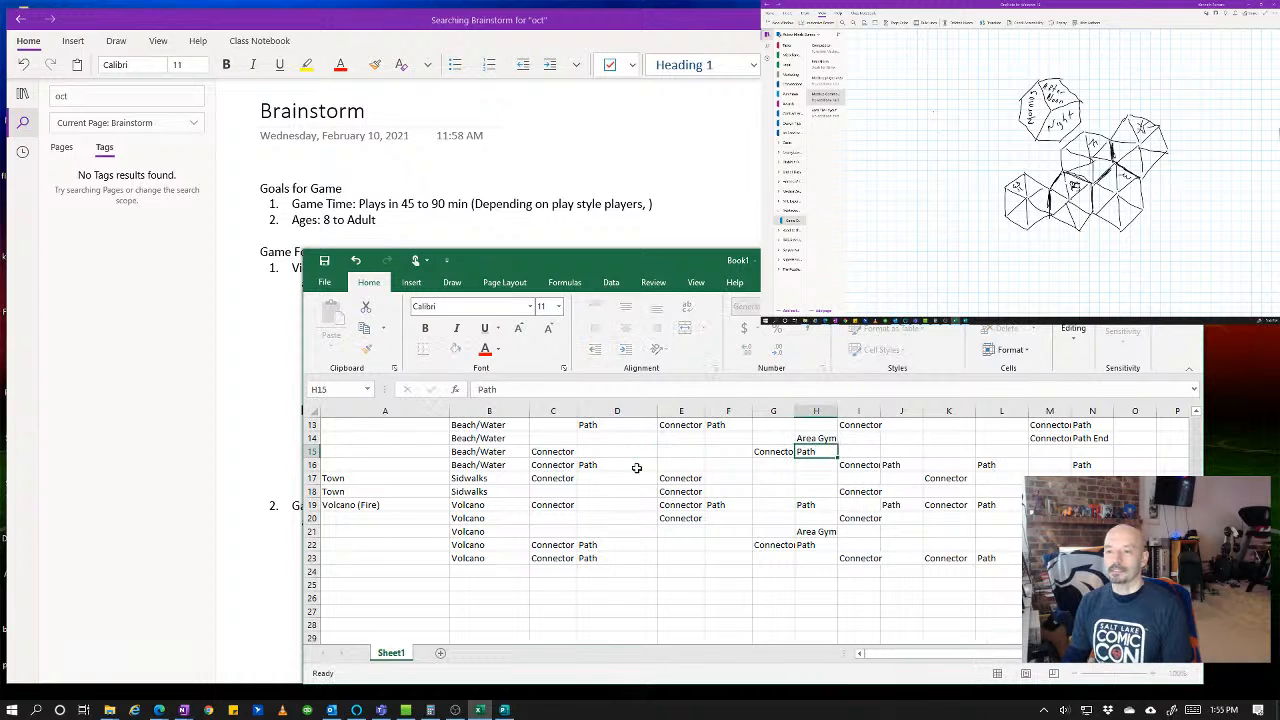
pyautogui.press('Right')
pyautogui.press('Right')
pyautogui.write('P')
# - Enter "Path" for Sides 5 and 6 of the Beach/Water tile in row 15, cells L15 and N15
pyautogui.press('Right')
pyautogui.press('Right')
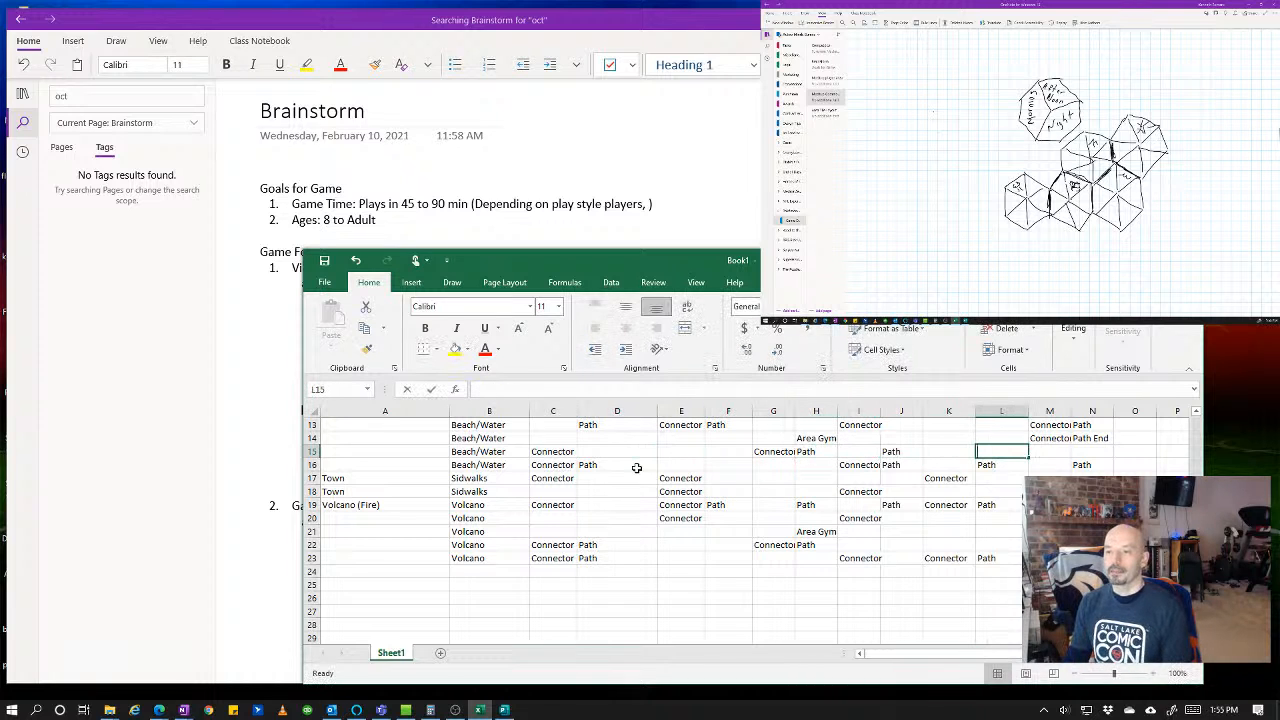
pyautogui.write('Path')
pyautogui.press('Right')
pyautogui.press('Right')
pyautogui.write('Pat')
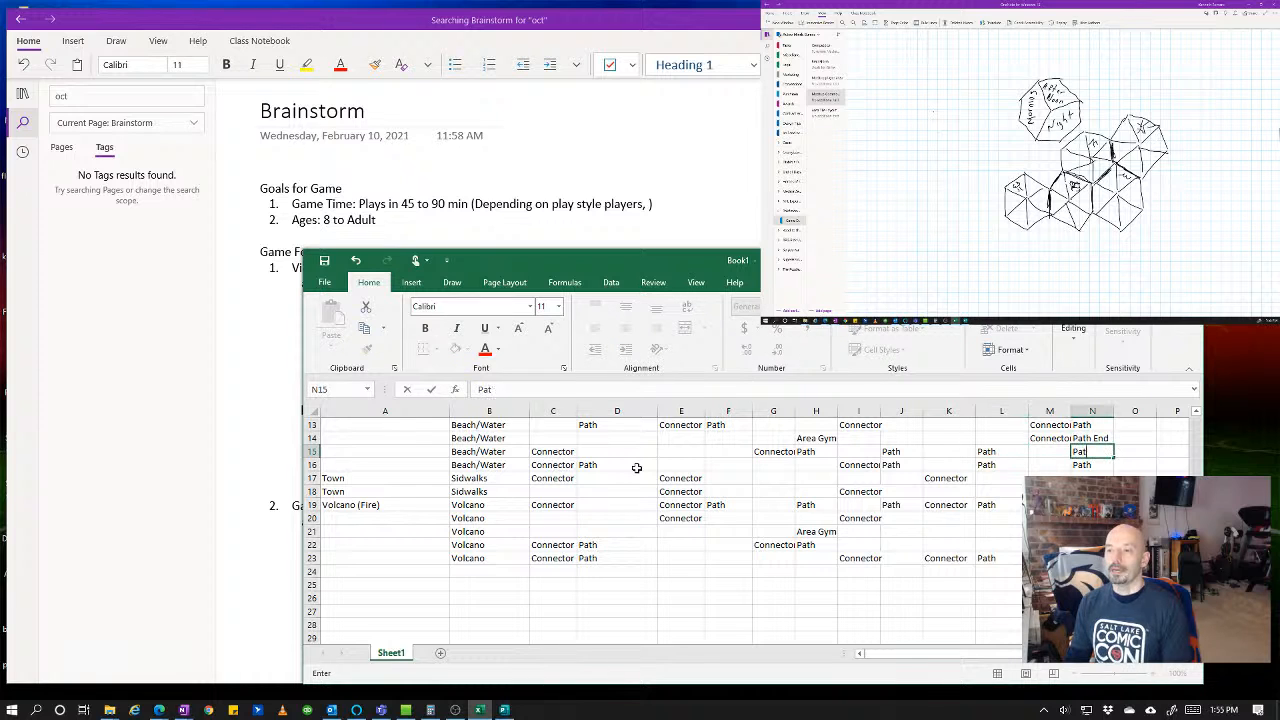
# - Add "Path" beside the Side 1 connector of the Beach/Water tile in row 15, cell D15
pyautogui.press('Right')
pyautogui.press('Right')
pyautogui.press('Right')
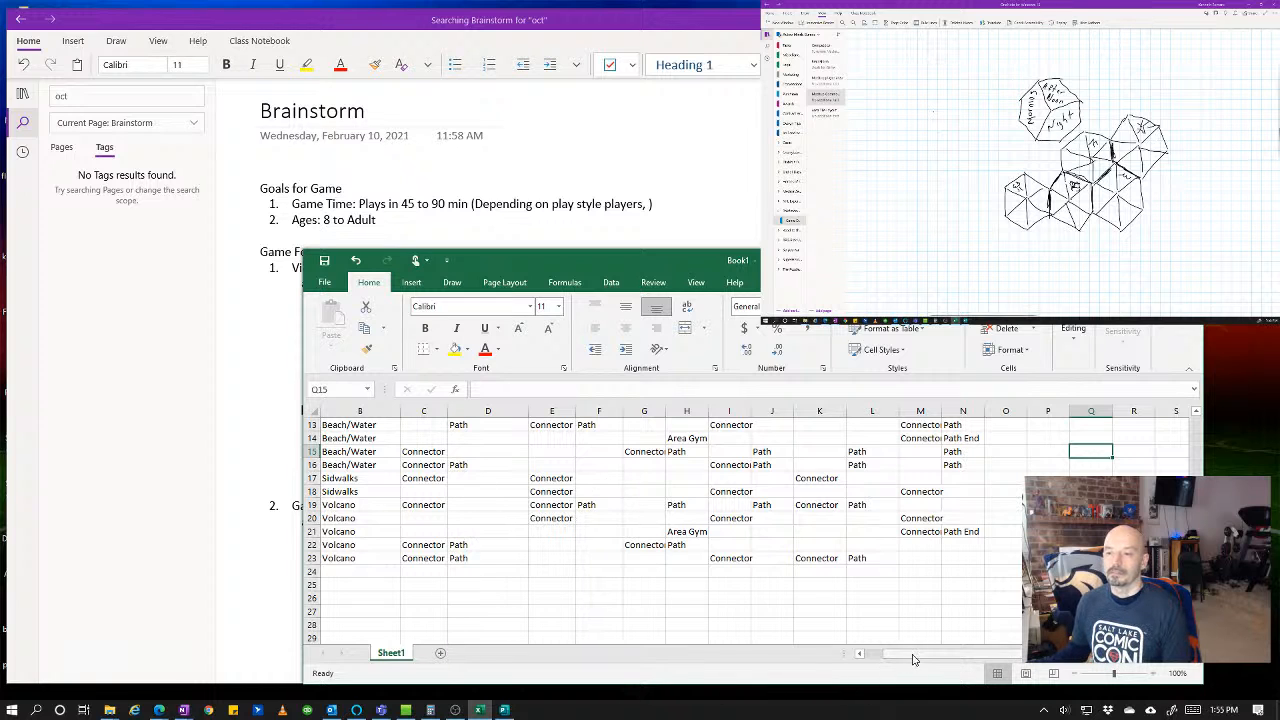
pyautogui.moveTo(912, 656); pyautogui.dragTo(895, 655)
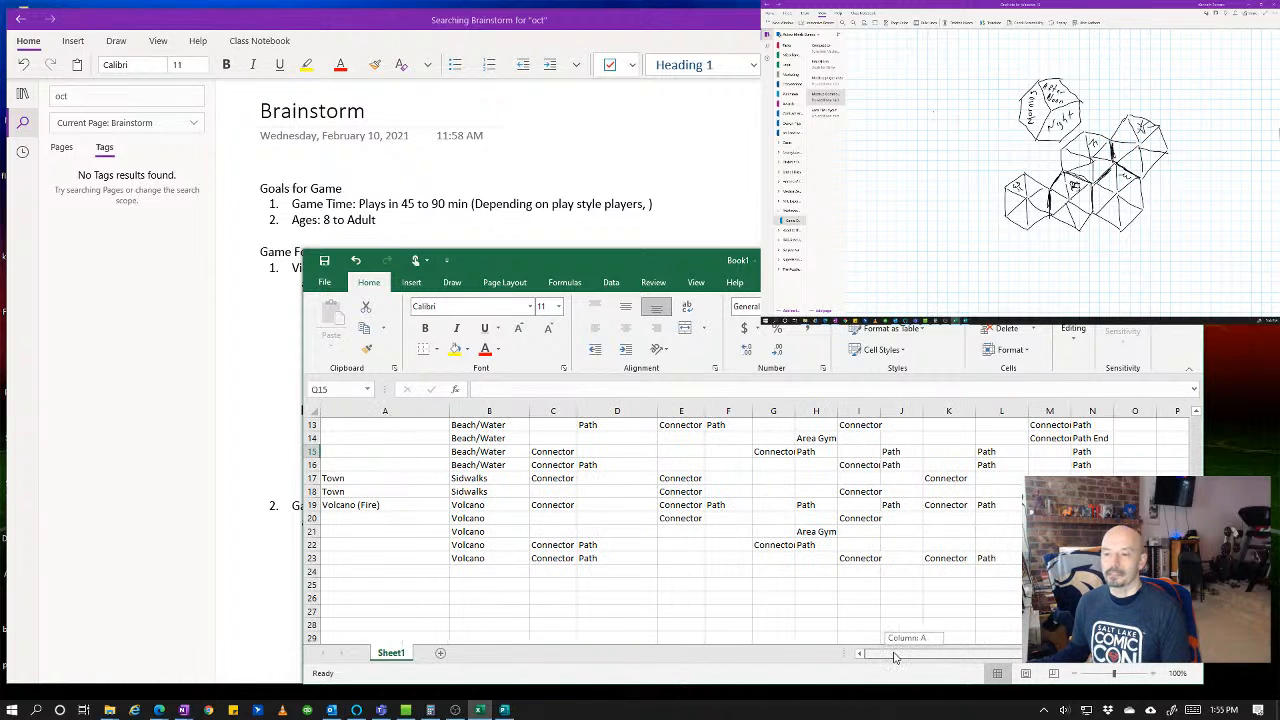
pyautogui.click(618, 455)
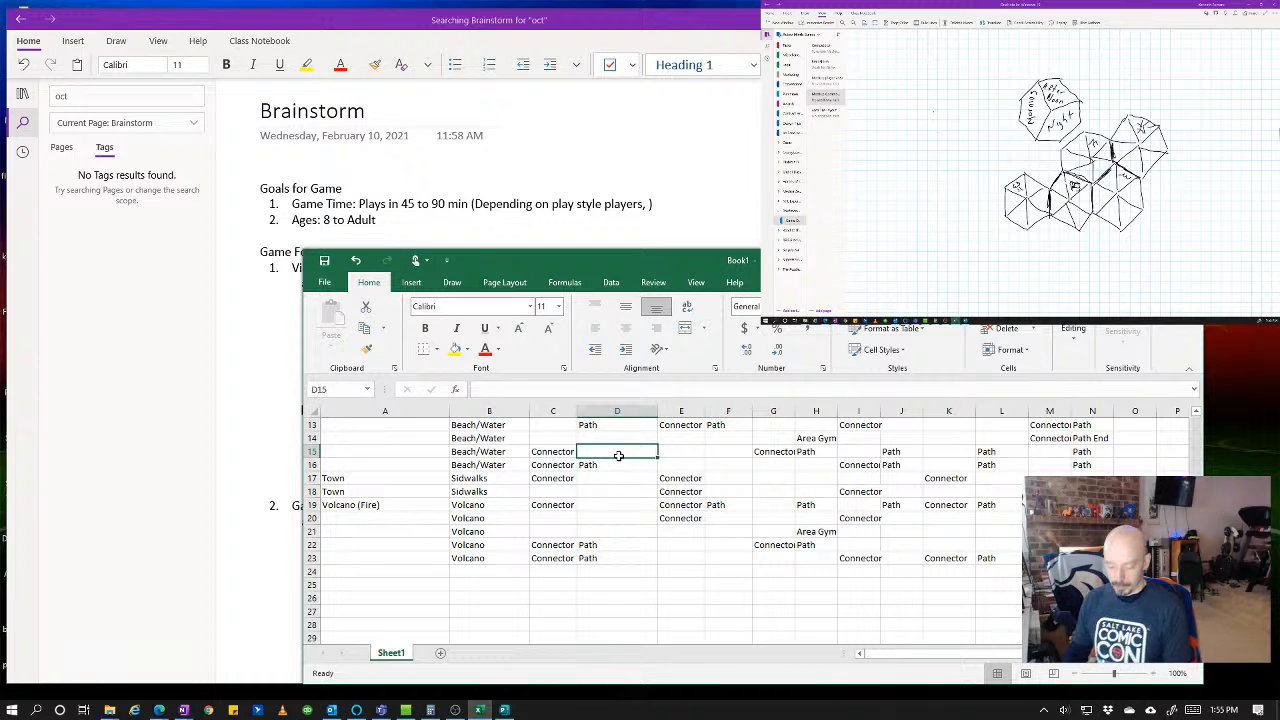
pyautogui.write('Path')
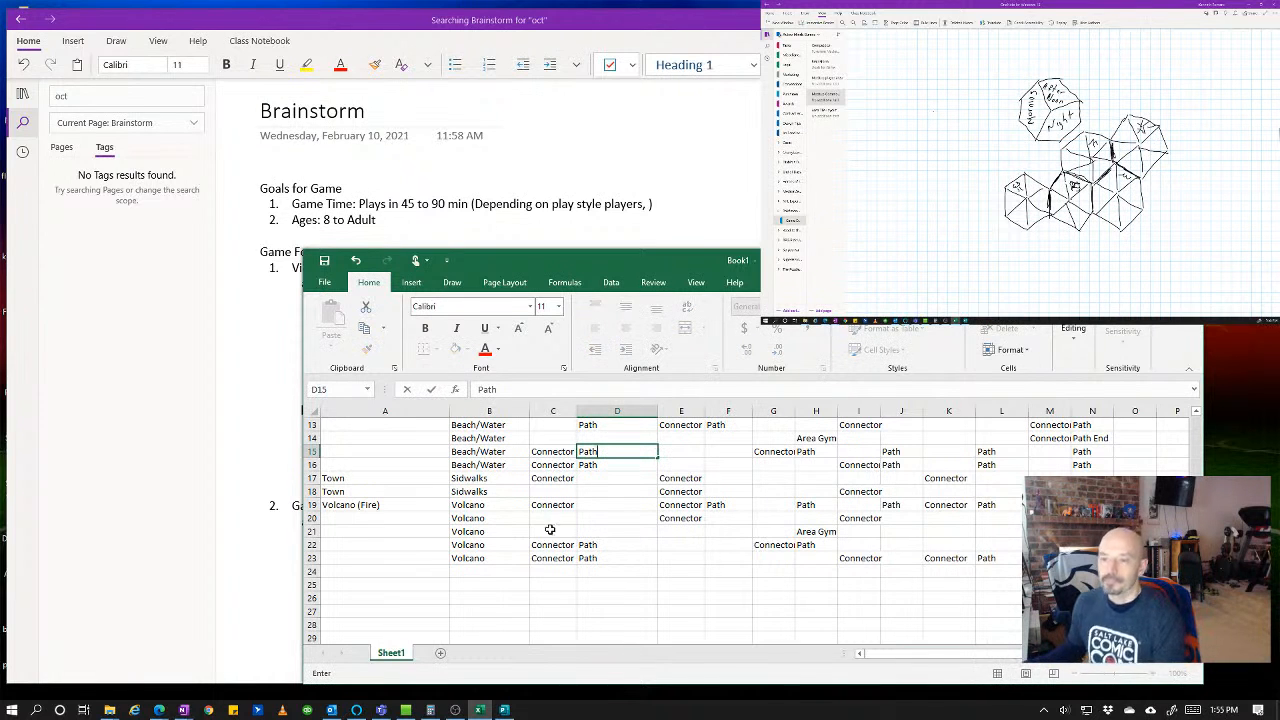
# - Enter "Path" beside the Side 4 connector of the Mountains tile in row 11, cell J11
pyautogui.scroll(3, 642, 544)
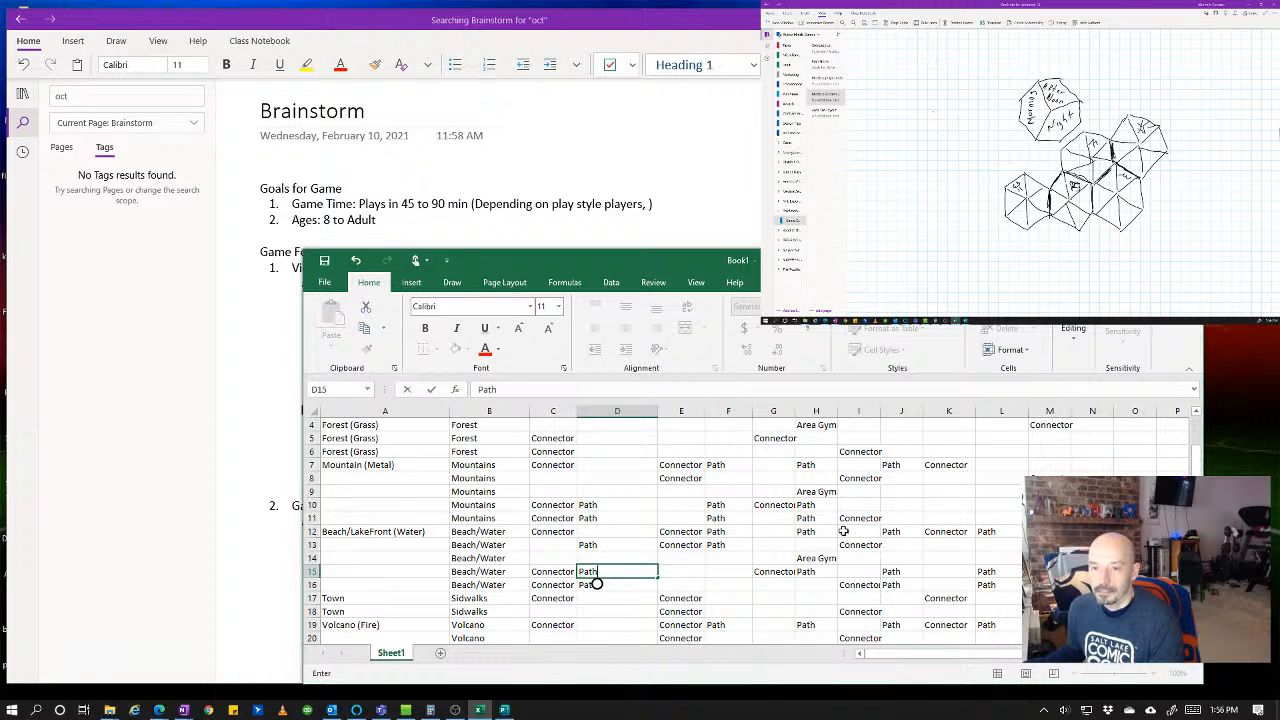
pyautogui.click(900, 519)
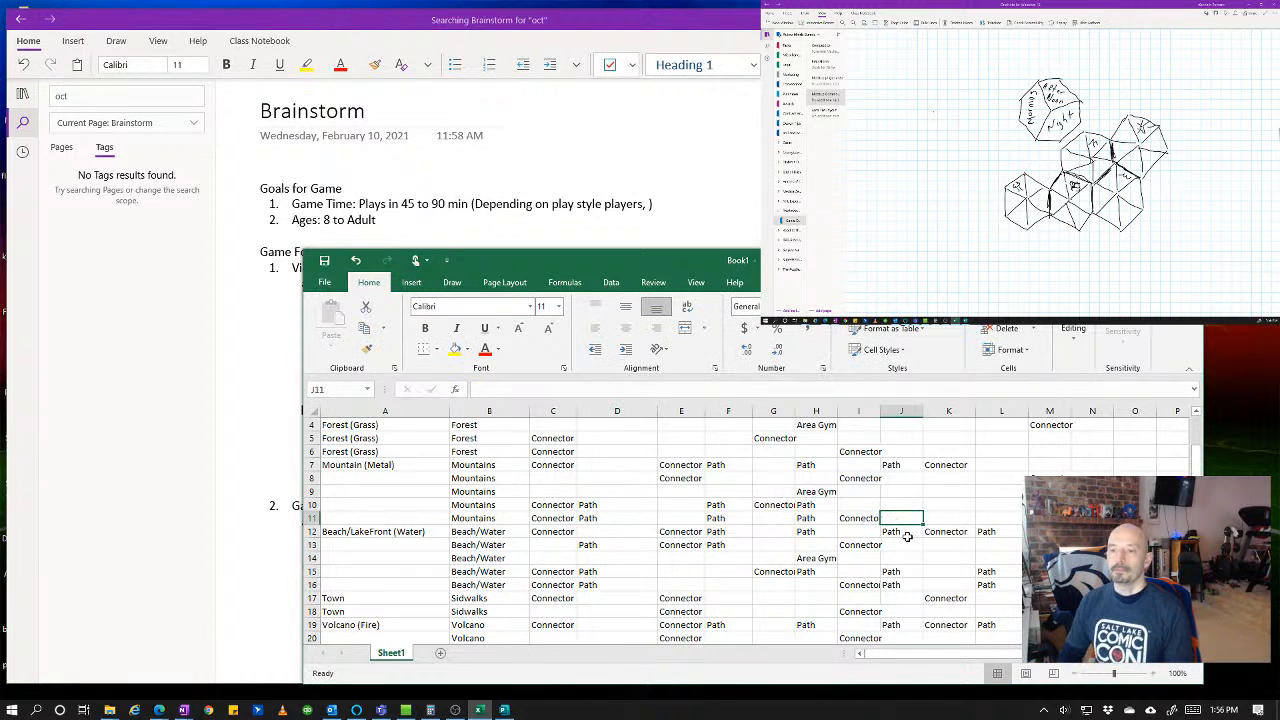
pyautogui.write('Path')
pyautogui.press('Up')
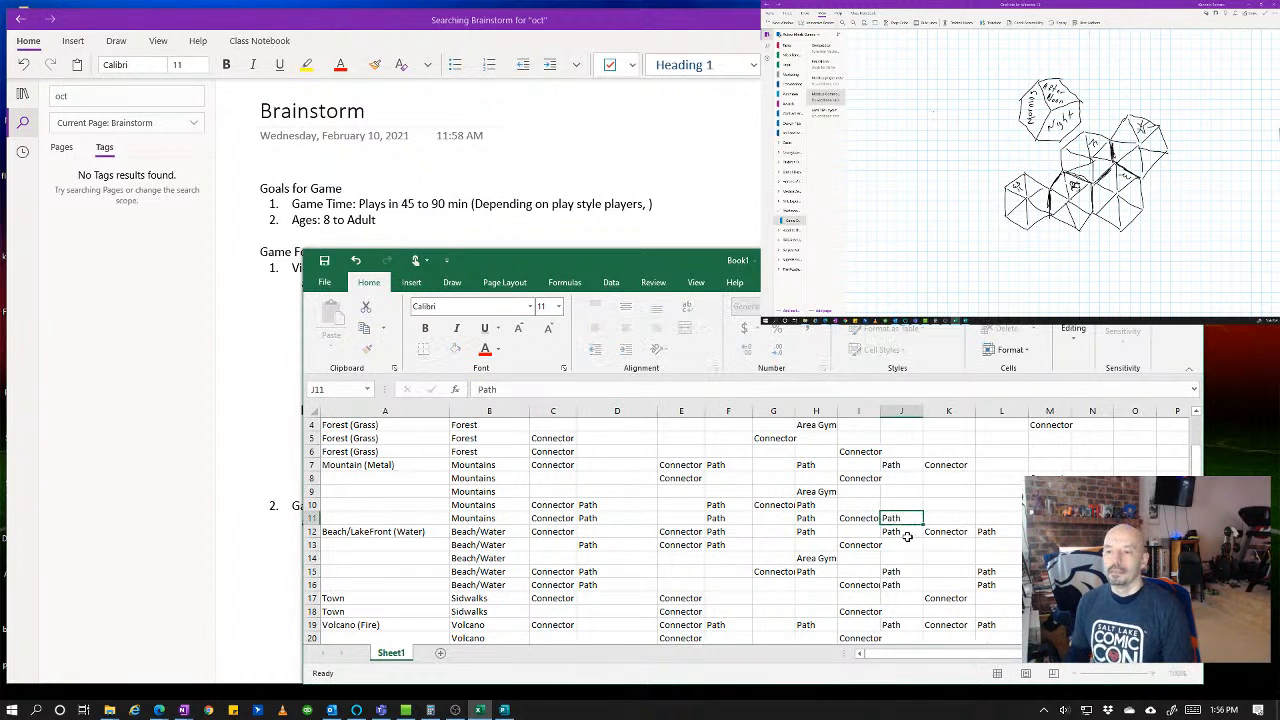
# - Enter "Path" for Sides 4, 5 and 6 of the Mountains tile in row 8, cells J8, L8 and N8
pyautogui.press('Up')
pyautogui.press('Up')
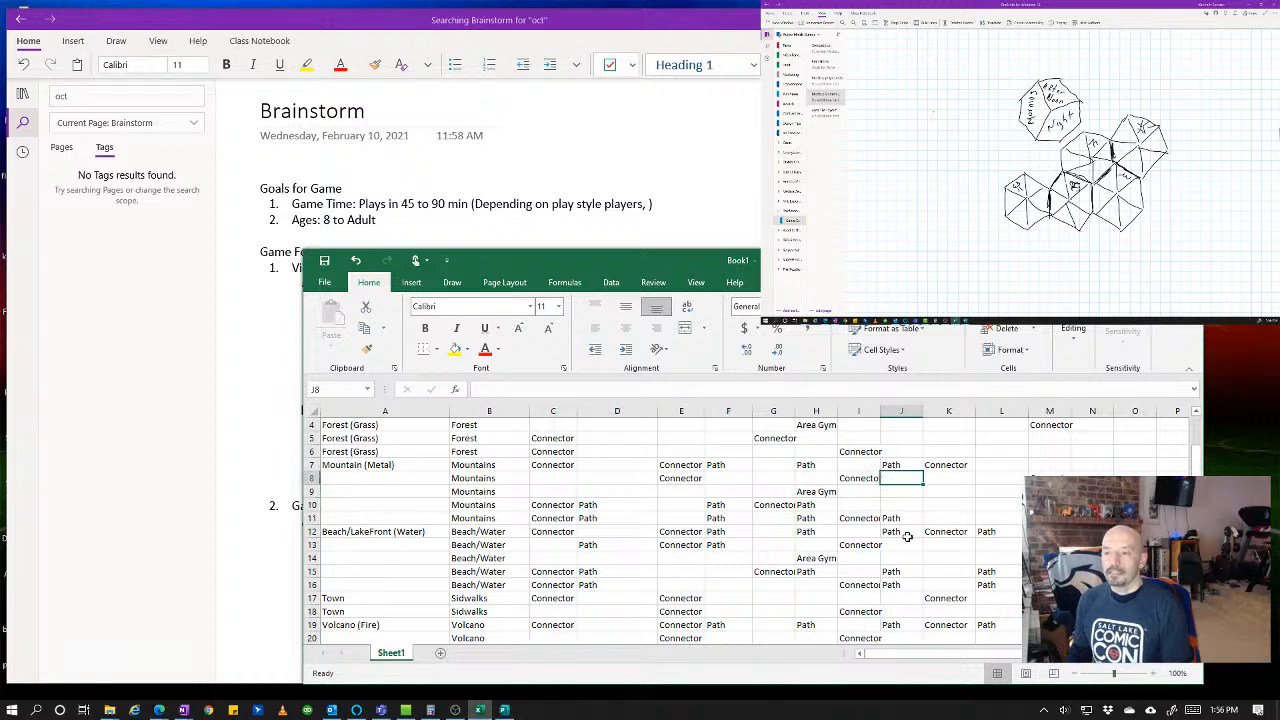
pyautogui.write('Path')
pyautogui.press('Right')
pyautogui.press('Right')
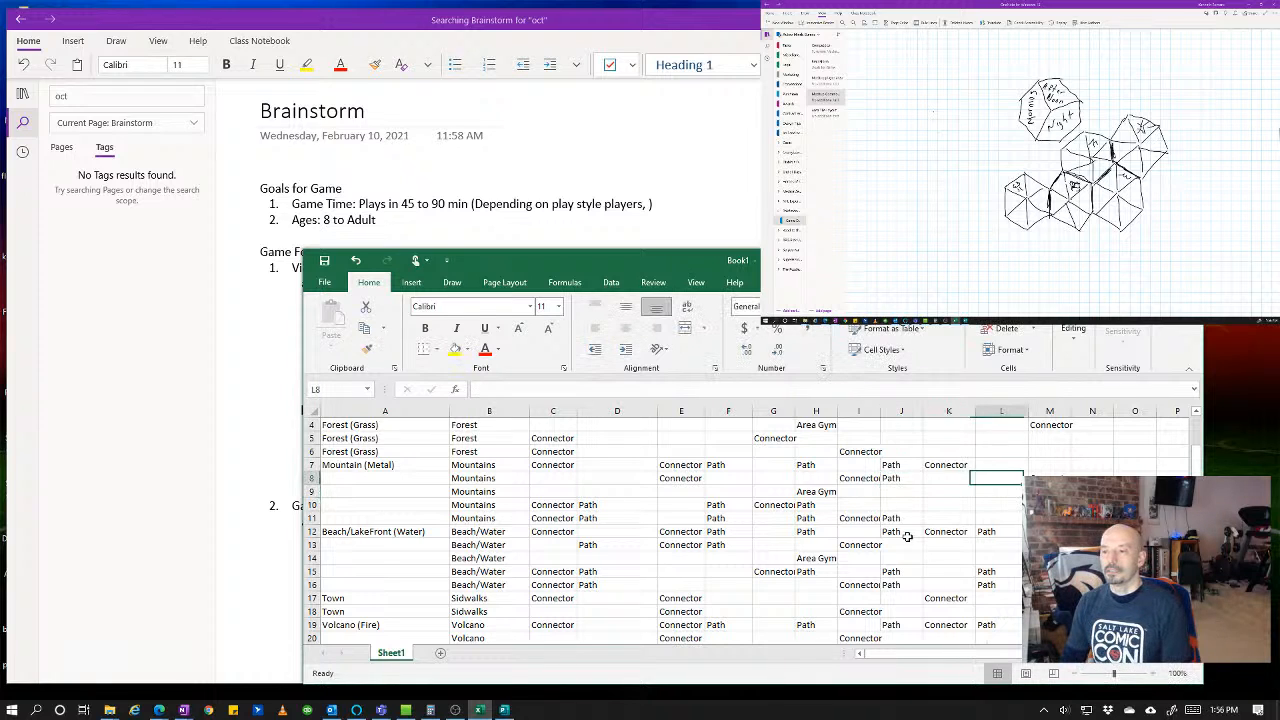
pyautogui.write('Path')
pyautogui.press('Right')
pyautogui.press('Right')
pyautogui.write('P')
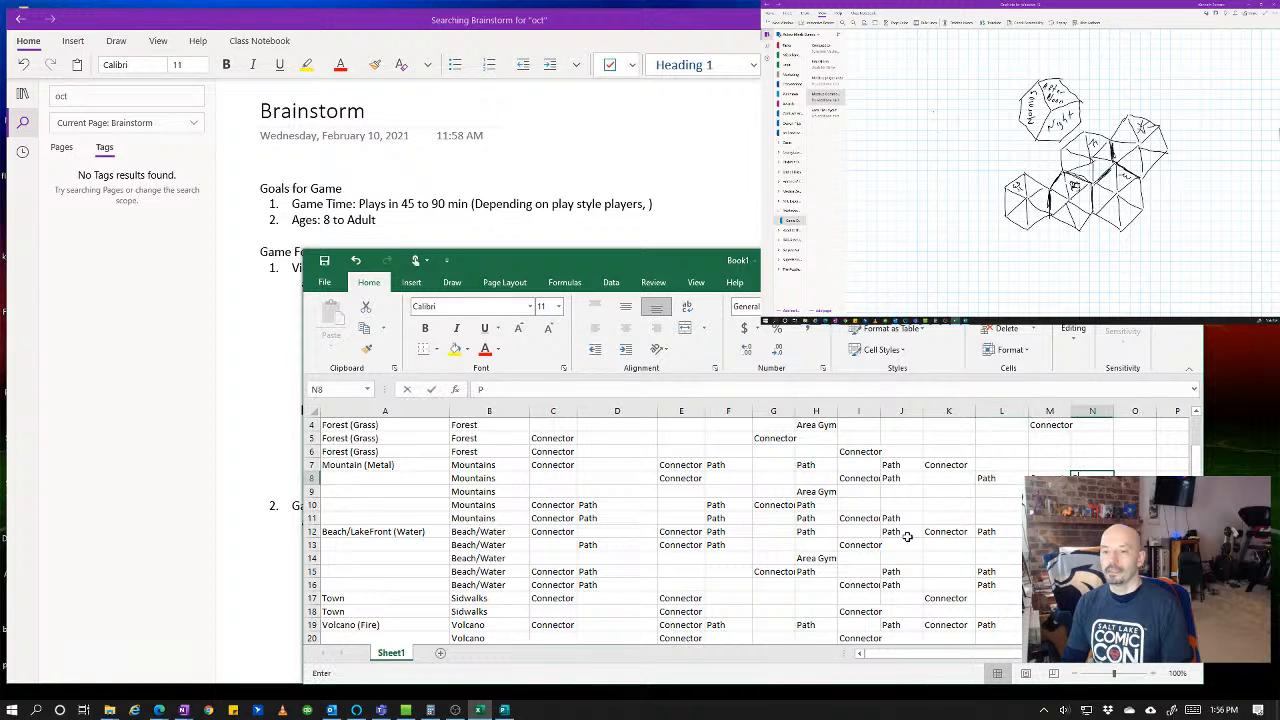
pyautogui.write('ath')
# - Enter "Path" beside the Side 5 connector of the Mountain (Metal) tile in row 7, cell L7
pyautogui.press('Up')
pyautogui.press('Left')
pyautogui.press('Left')
pyautogui.press('Left')
pyautogui.press('Left')
pyautogui.press('Left')
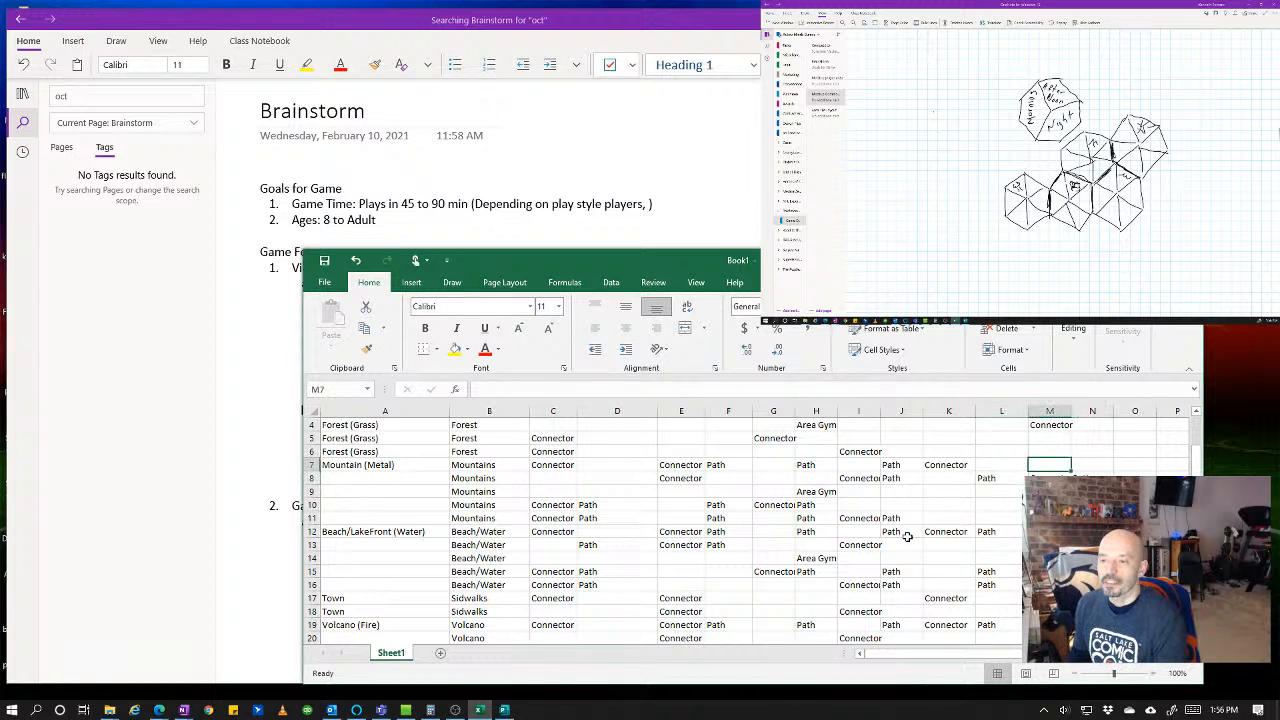
pyautogui.press('Right')
pyautogui.press('Right')
pyautogui.press('Right')
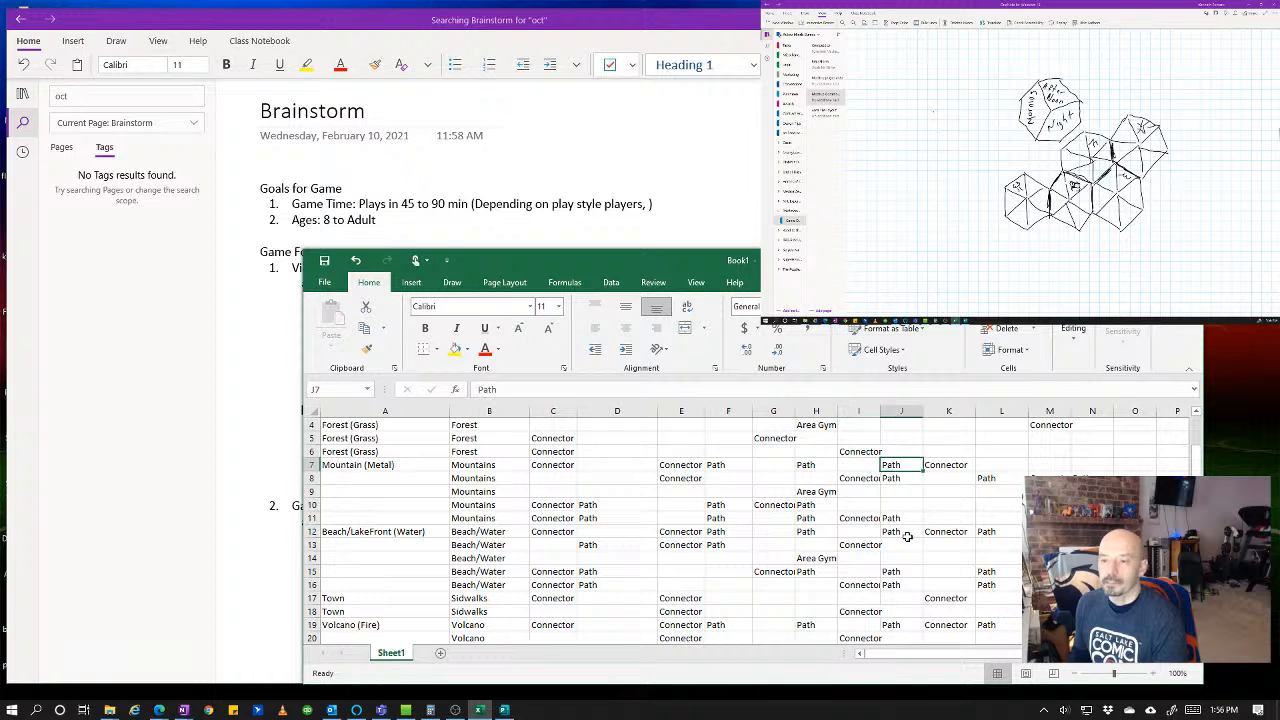
pyautogui.write('Path')
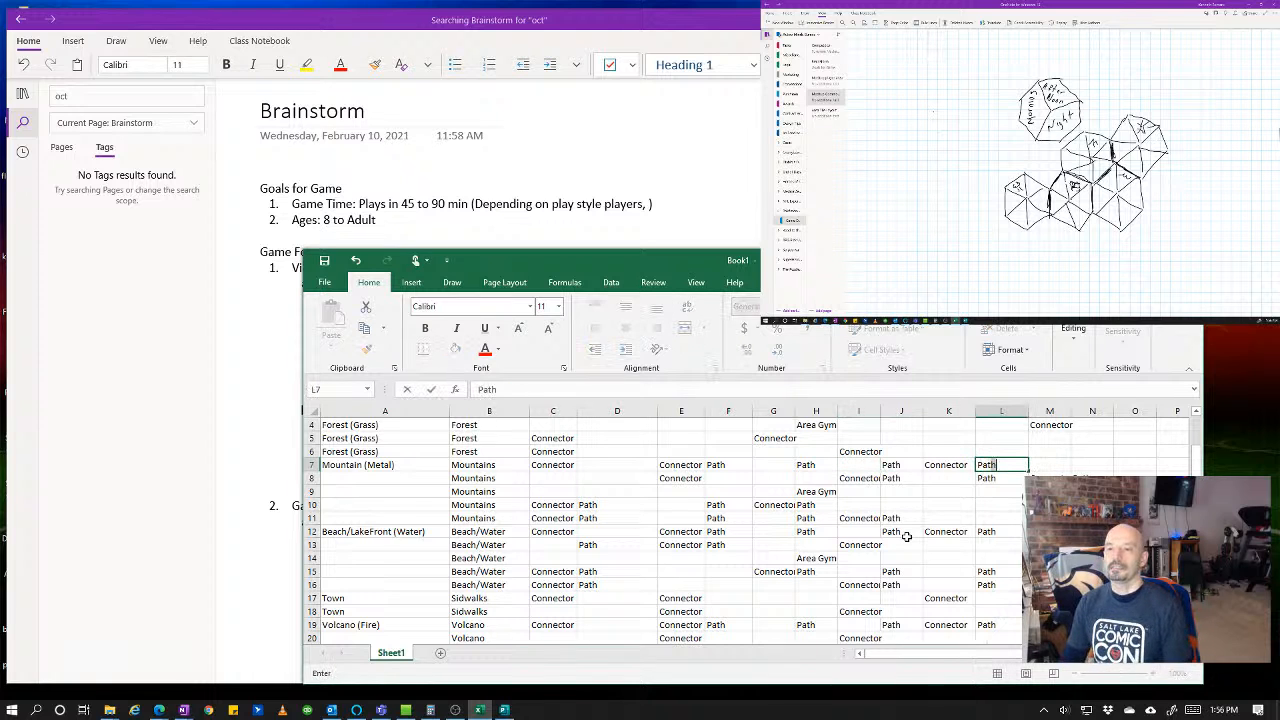
pyautogui.scroll(1, 906, 537)
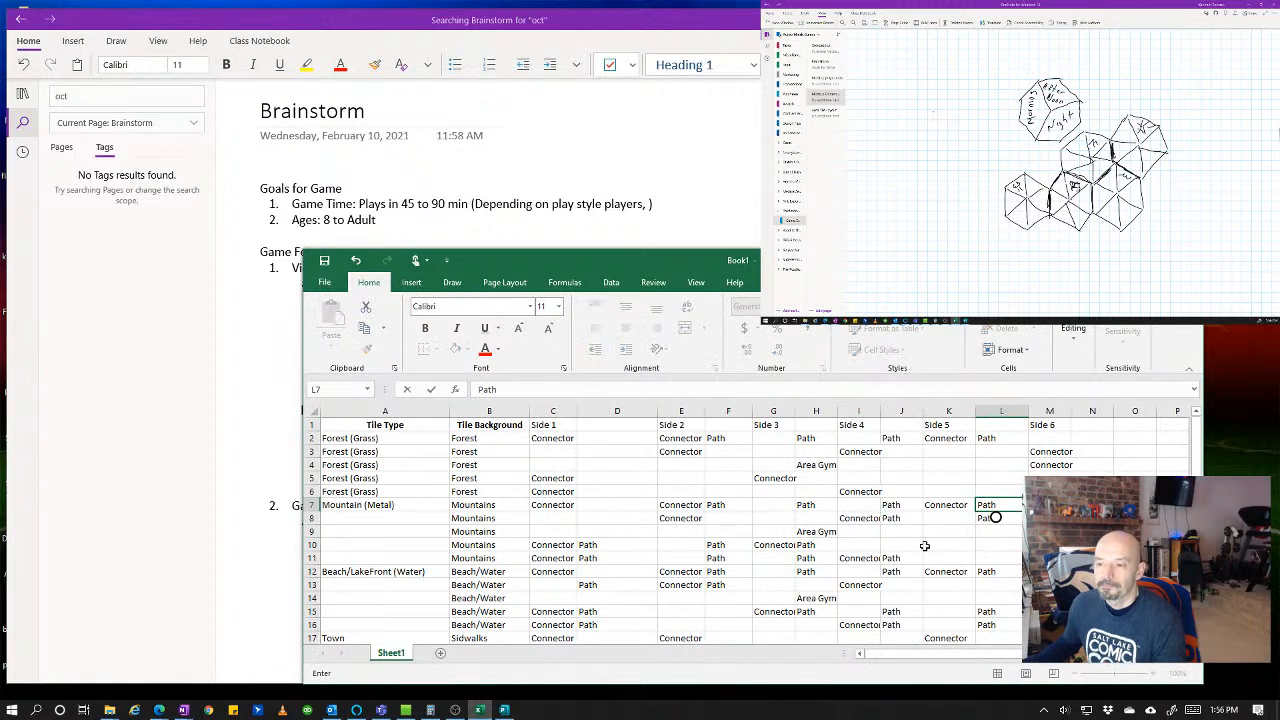
# - Enter "Path" for Sides 1 to 4 of the Forest tile in row 6, cells D6, F6, H6 and J6
pyautogui.click(606, 494)
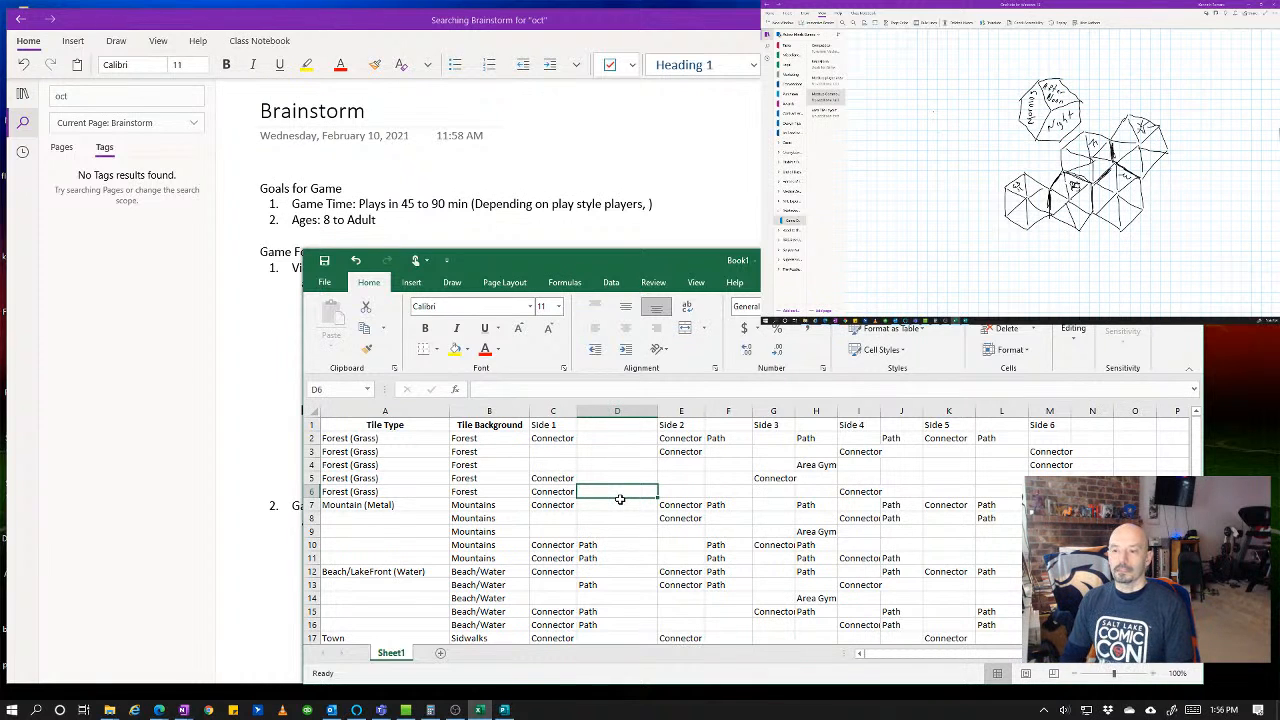
pyautogui.write('Path')
pyautogui.press('Tab')
pyautogui.press('Tab')
pyautogui.write('Path')
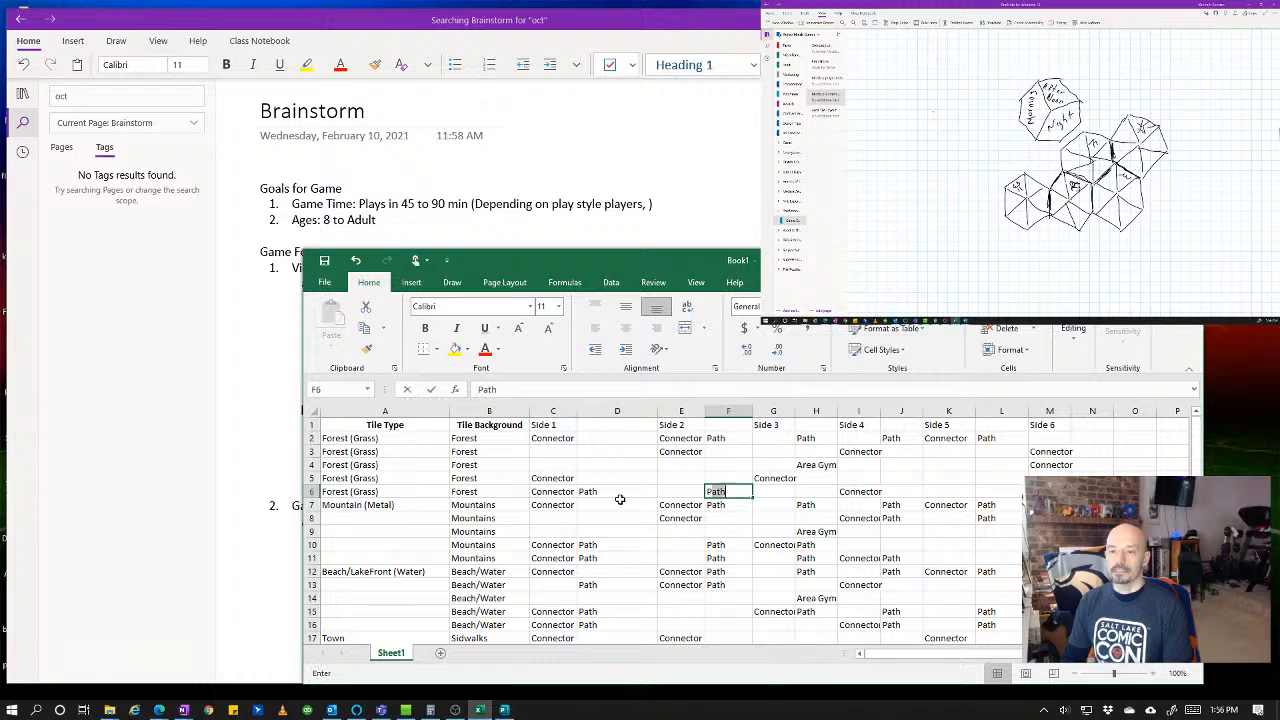
pyautogui.press('Tab')
pyautogui.press('Tab')
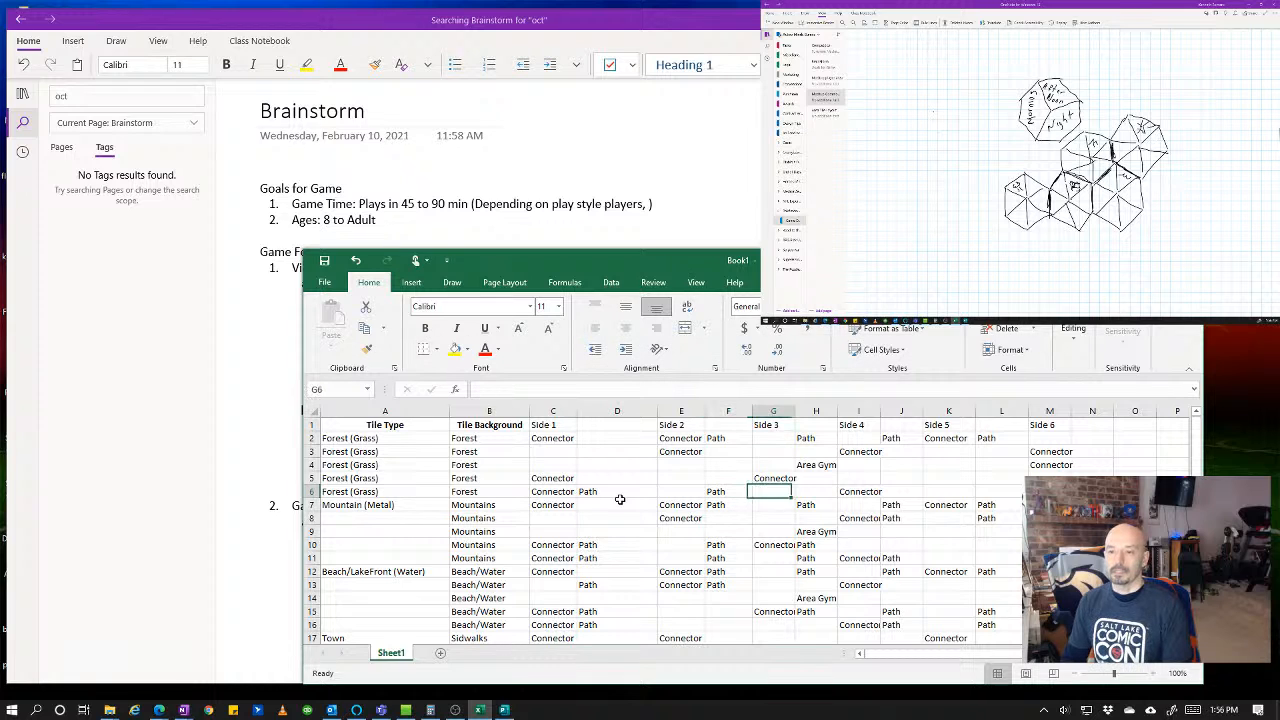
pyautogui.write('Path')
pyautogui.press('Tab')
pyautogui.press('Tab')
pyautogui.write('Path')
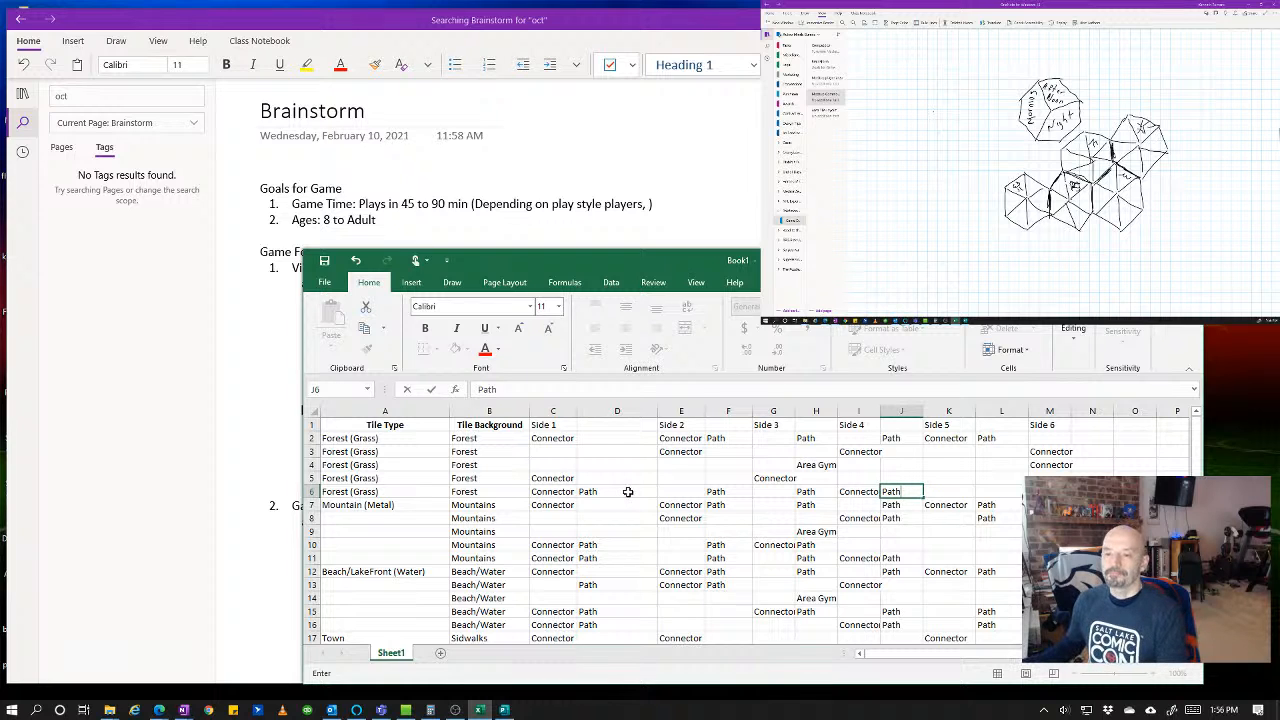
# - Enter "Path" for Sides 1, 2 and 3 of the Forest tile in row 5, cells D5, F5 and H5
pyautogui.click(802, 479)
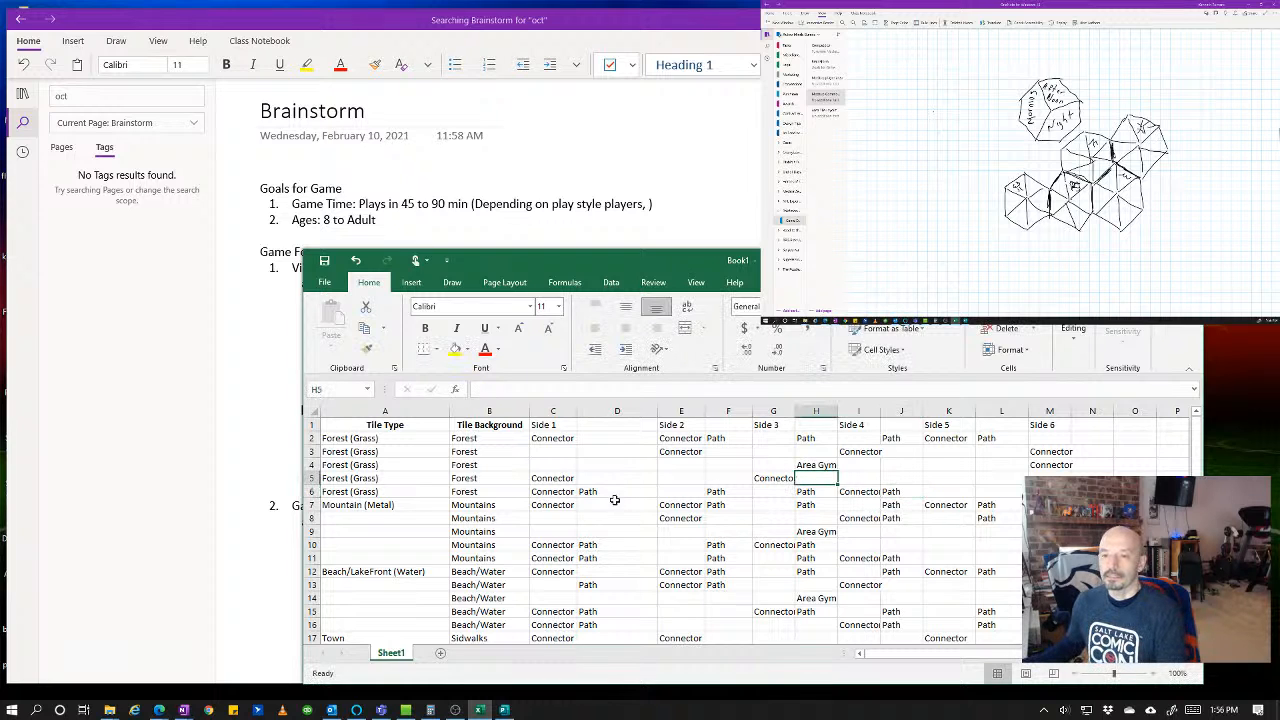
pyautogui.click(622, 480)
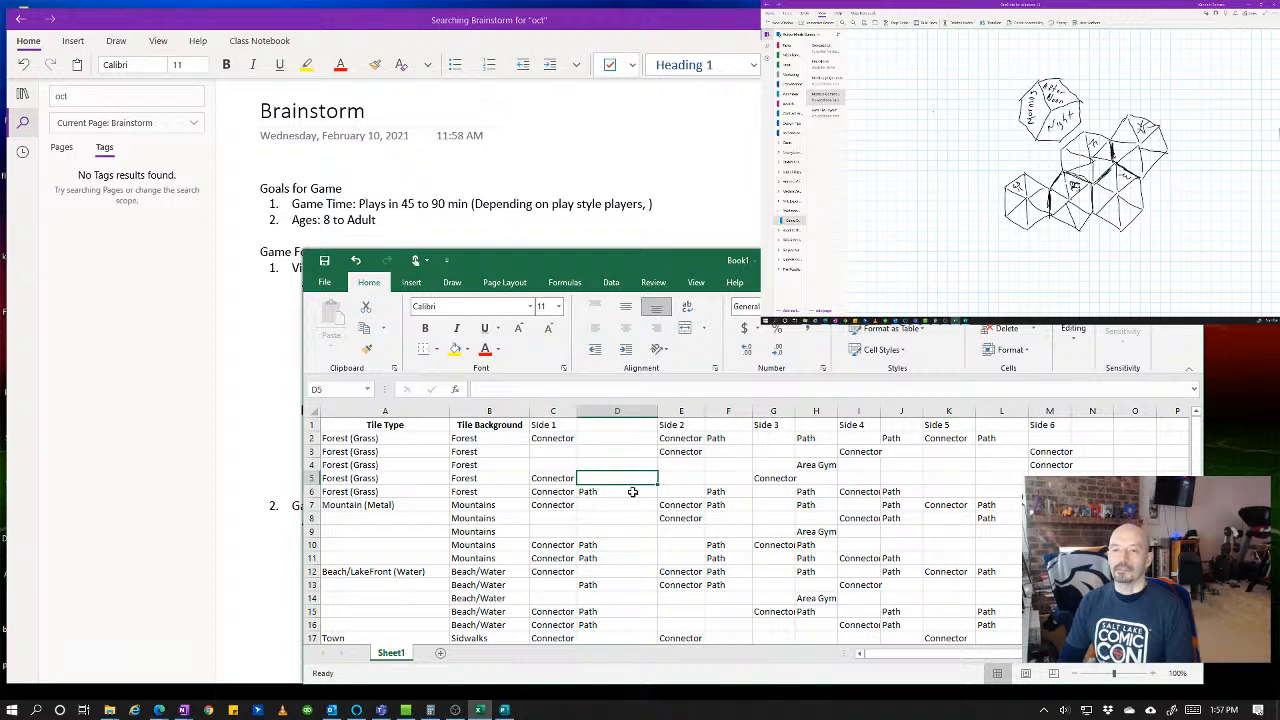
pyautogui.write('Path')
pyautogui.press('Tab')
pyautogui.press('Tab')
pyautogui.write('Path')
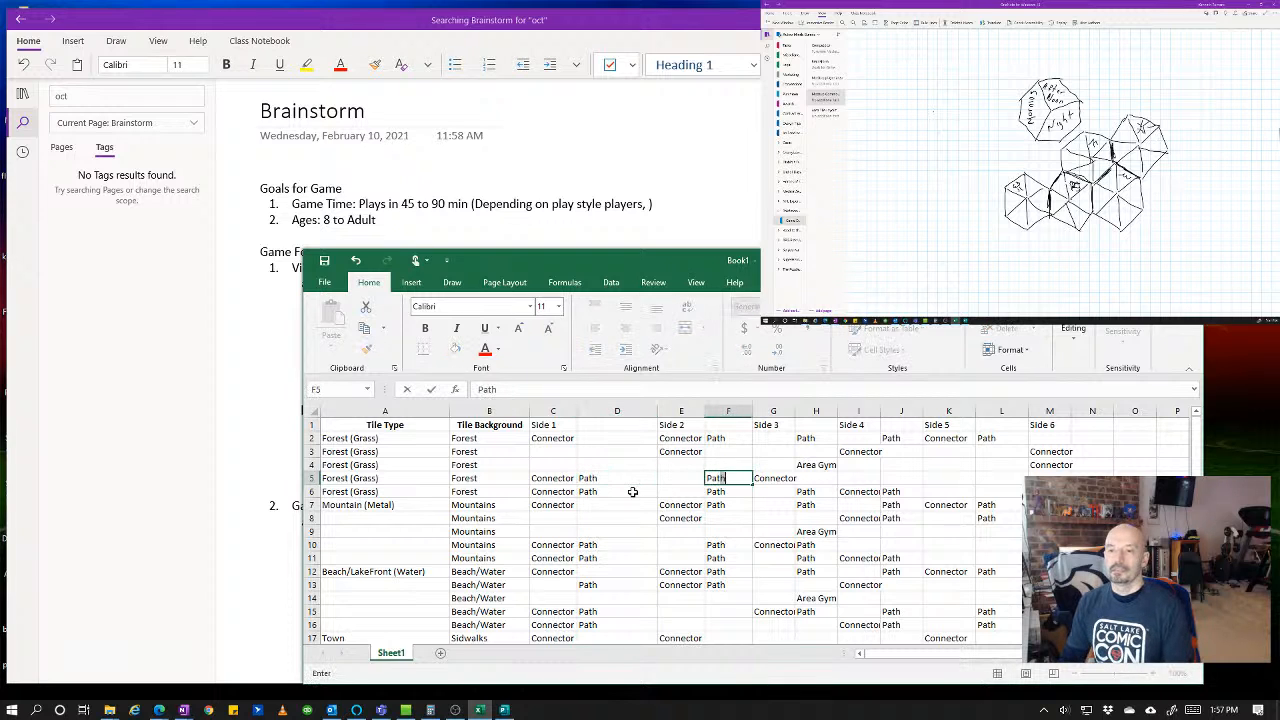
pyautogui.press('Tab')
pyautogui.press('Tab')
pyautogui.write('Path')
# - Enter "Path End" beside the Side 6 connector of the Forest area gym tile in row 4, cell N4
pyautogui.press('Up')
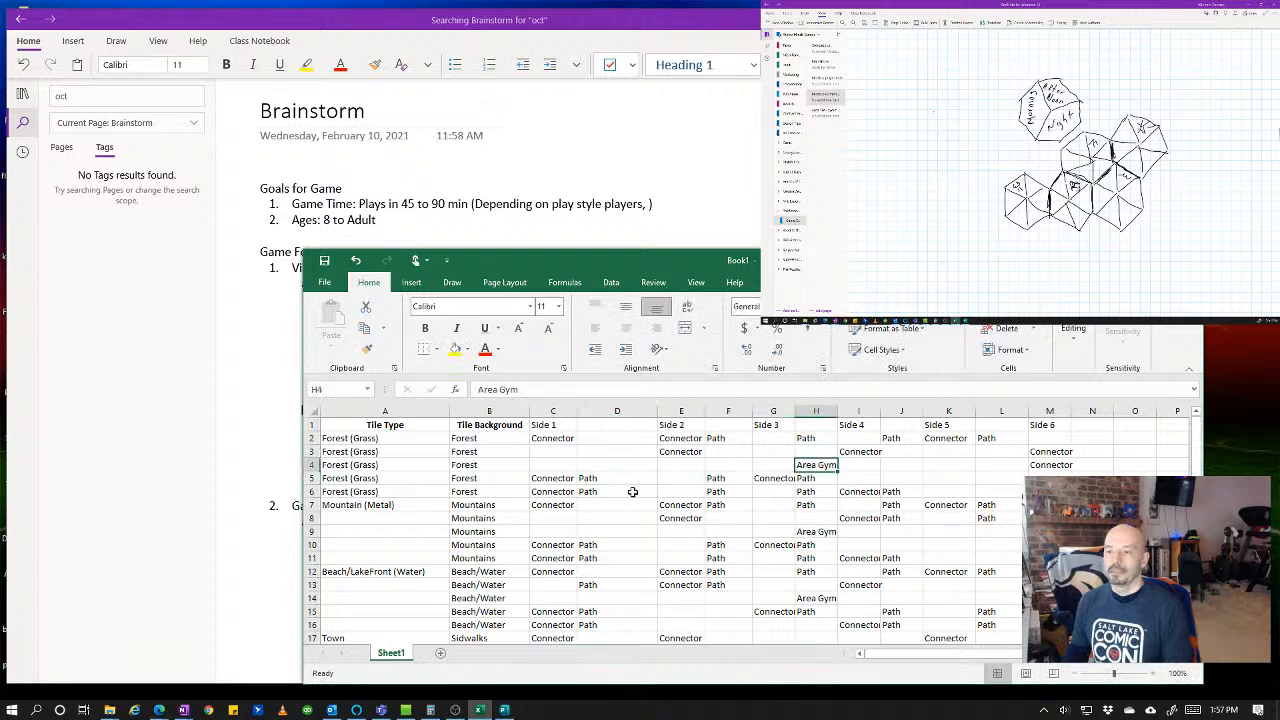
pyautogui.press('Right')
pyautogui.press('Right')
pyautogui.press('Right')
pyautogui.press('Right')
pyautogui.press('Right')
pyautogui.press('Right')
pyautogui.press('Right')
pyautogui.press('Right')
pyautogui.press('Right')
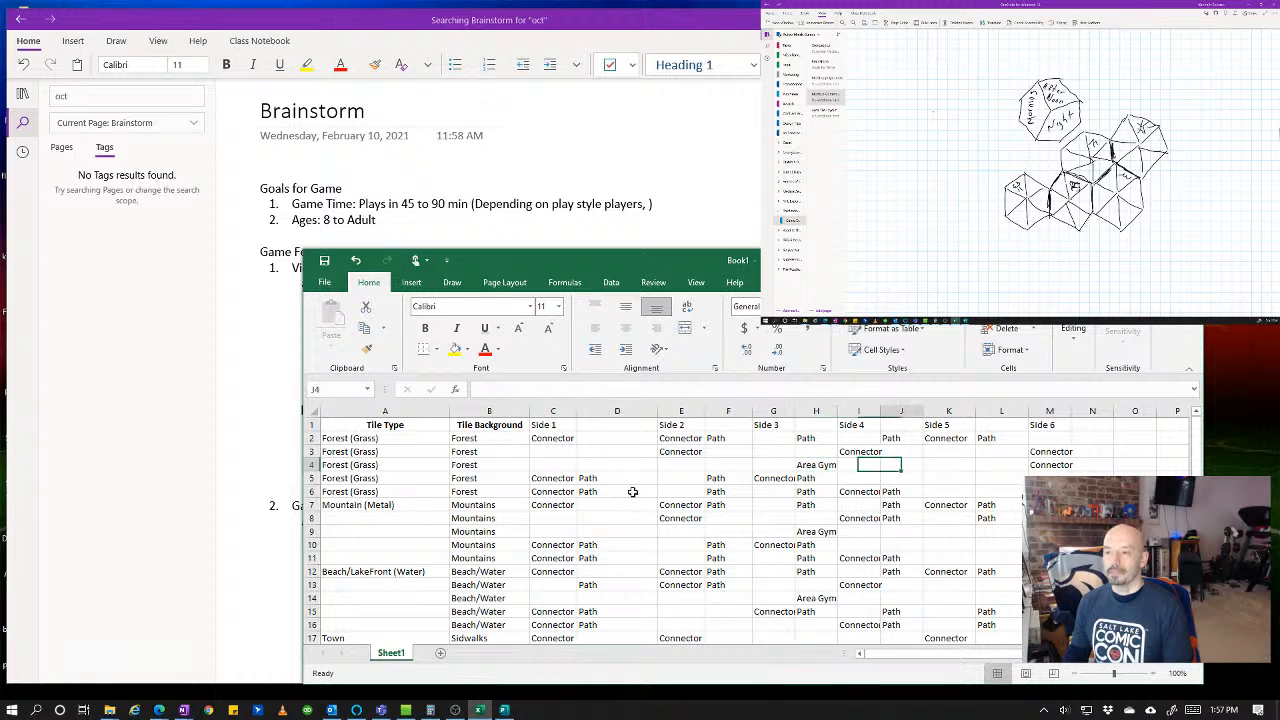
pyautogui.press('Left')
pyautogui.press('Left')
pyautogui.press('Left')
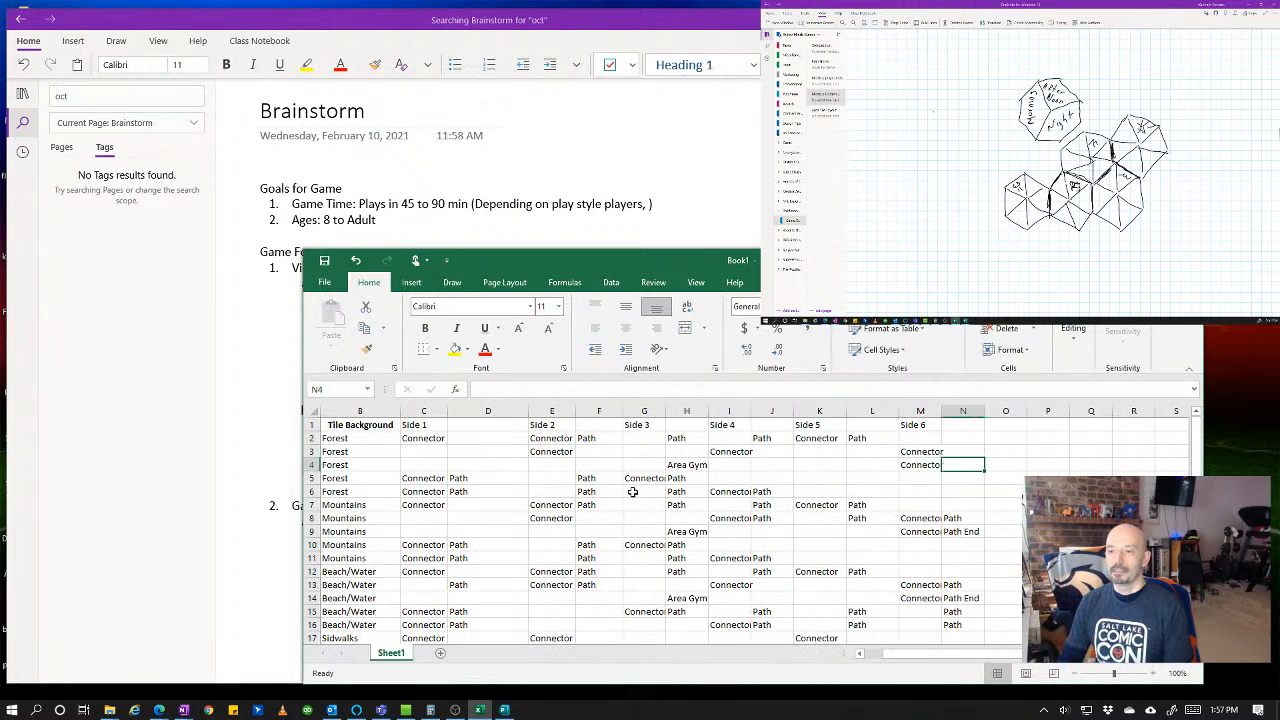
pyautogui.write('Path End')
# - Enter "Path" for Sides 2, 3 and 4 of the Forest tile in row 3, cells F3, H3 and J3
pyautogui.press('Up')
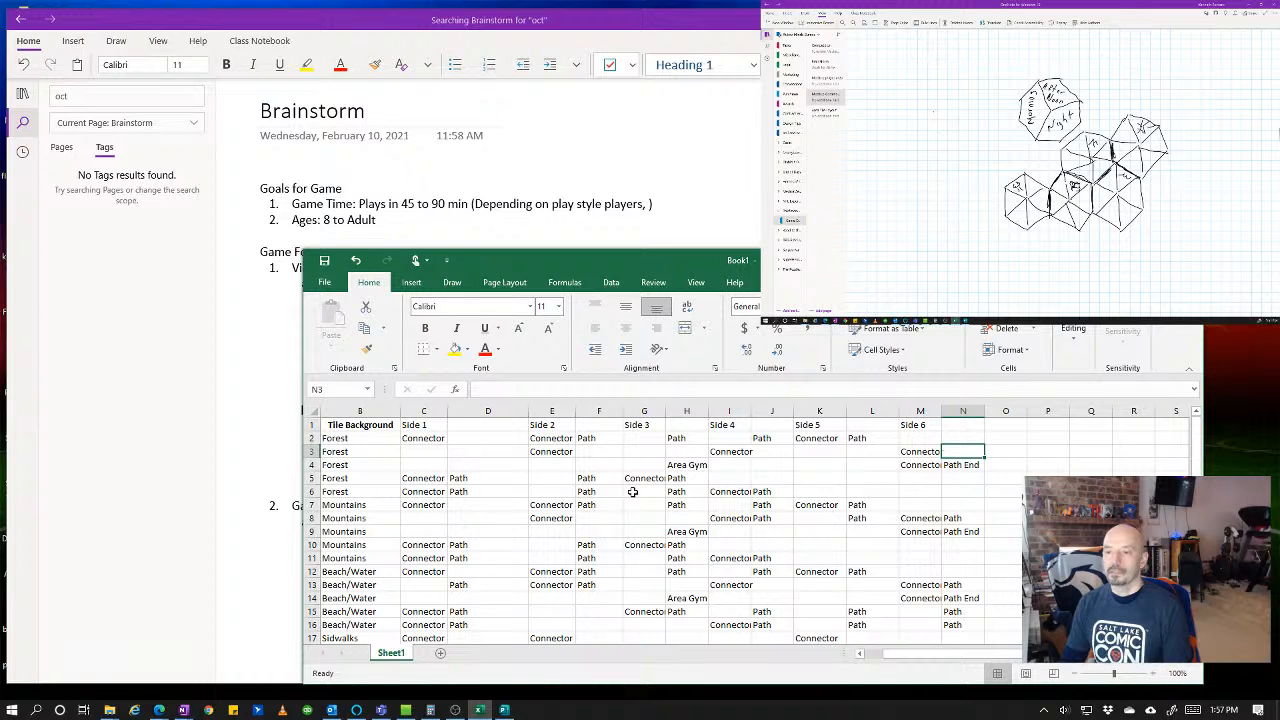
pyautogui.press('Left')
pyautogui.press('Left')
pyautogui.press('Left')
pyautogui.press('Left')
pyautogui.press('Left')
pyautogui.press('Left')
pyautogui.press('Left')
pyautogui.press('Left')
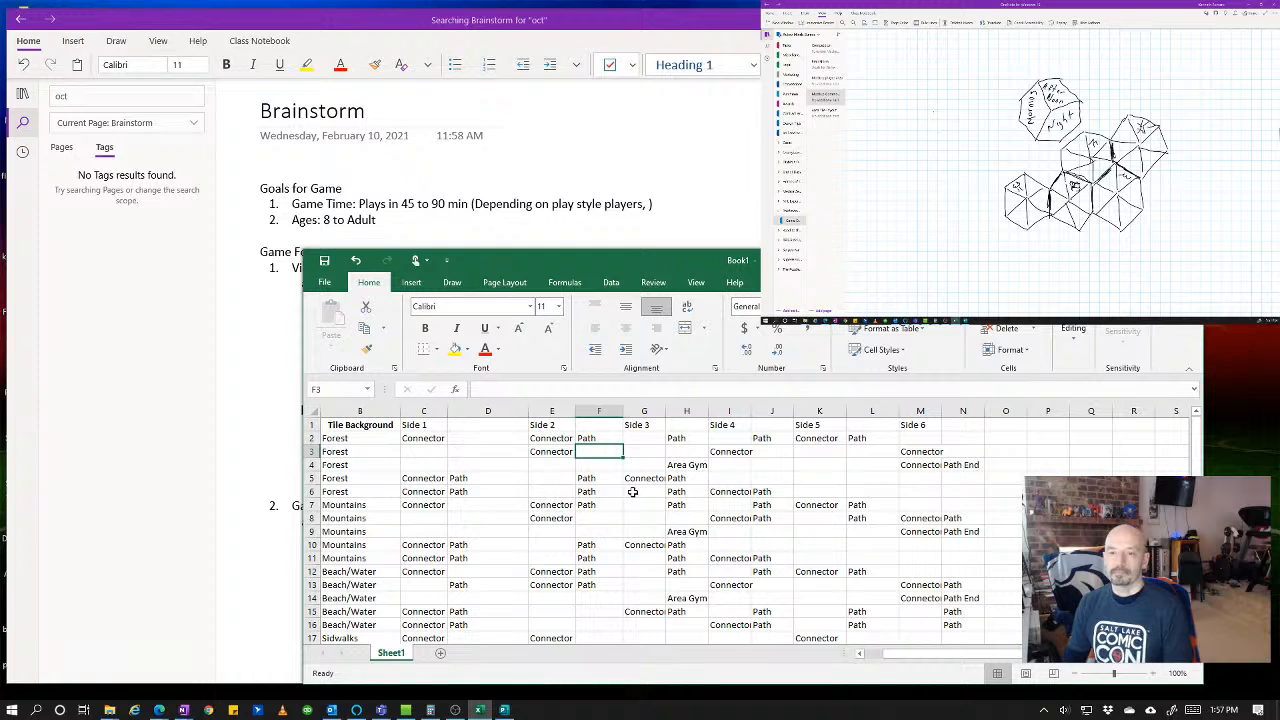
pyautogui.write('Path')
pyautogui.press('Right')
pyautogui.press('Right')
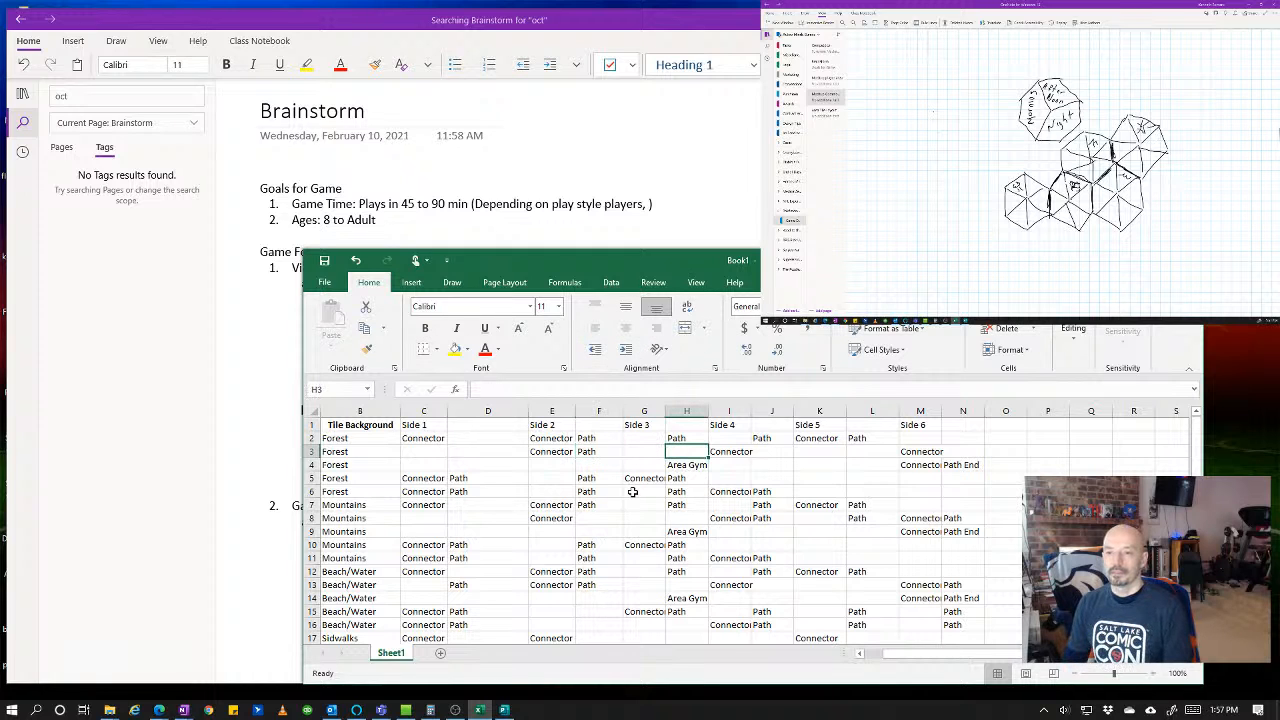
pyautogui.write('Path')
pyautogui.press('Right')
pyautogui.press('Right')
pyautogui.write('Path')
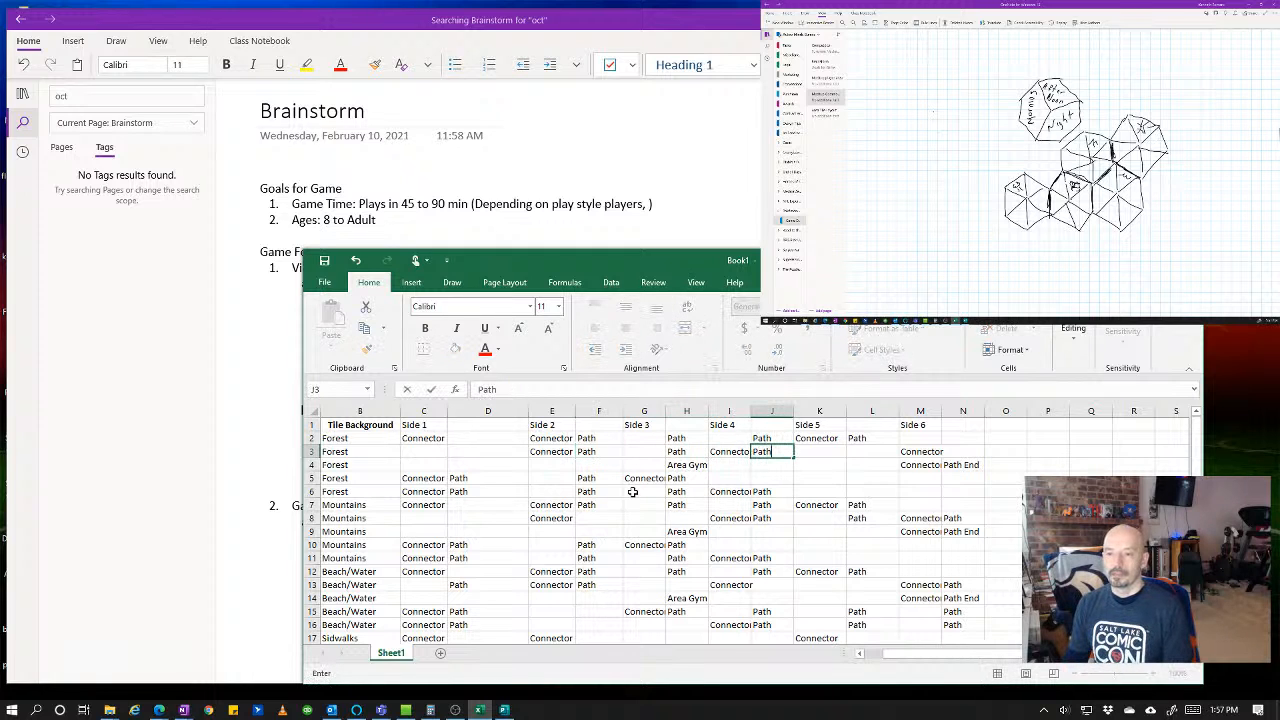
pyautogui.click(838, 470)
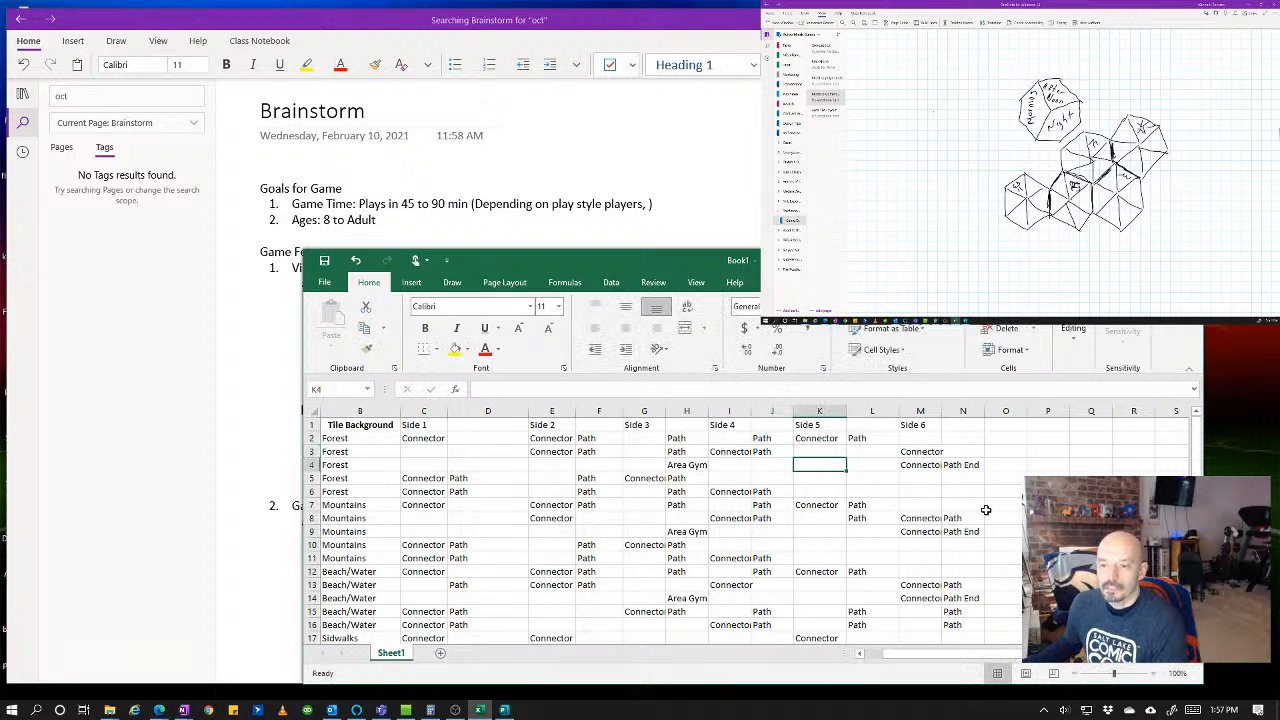
# - Review the connector and path entries of all tile rows, from Forest down to Volcano
pyautogui.click(1018, 466)
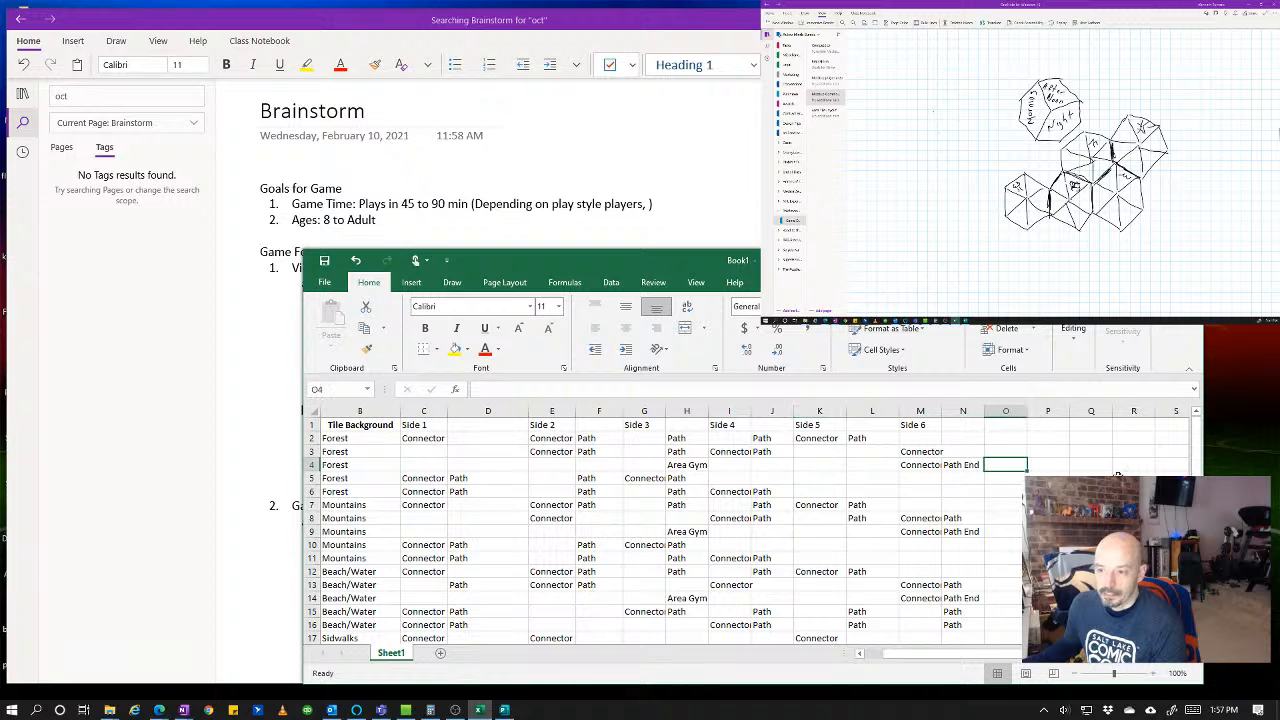
pyautogui.scroll(-1, 750, 530)
pyautogui.scroll(1, 750, 530)
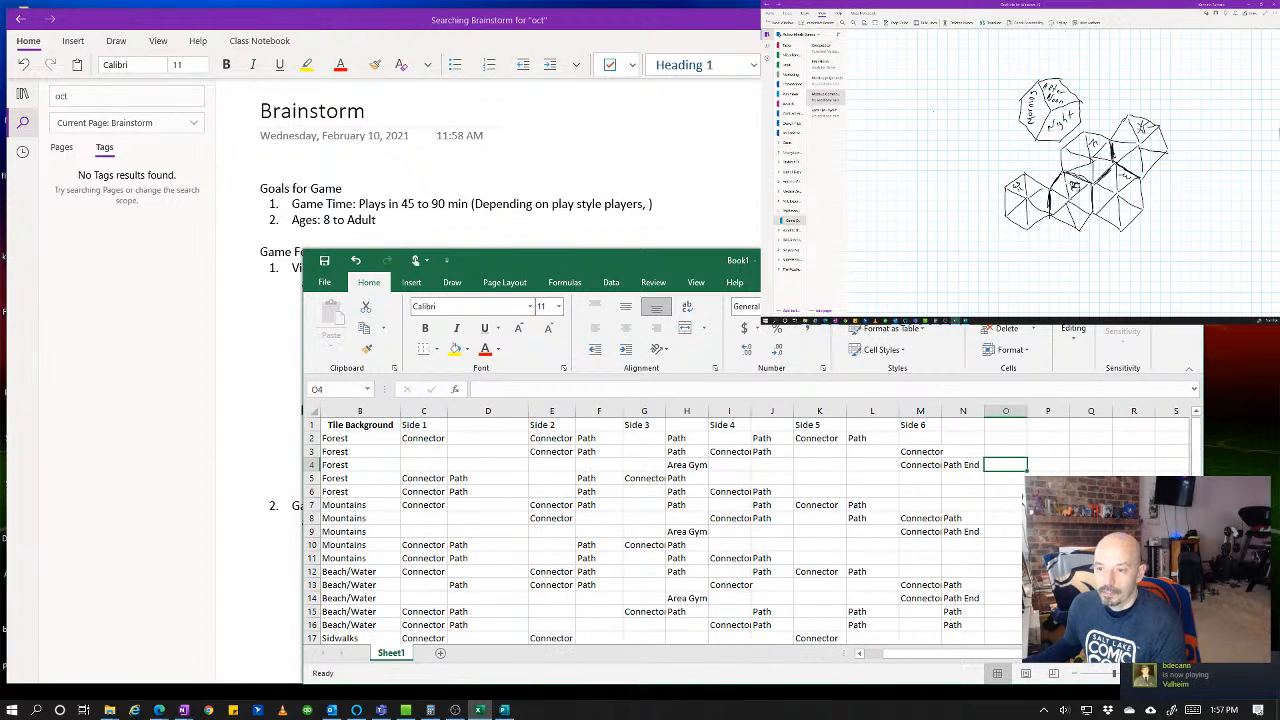
pyautogui.scroll(-4, 750, 530)
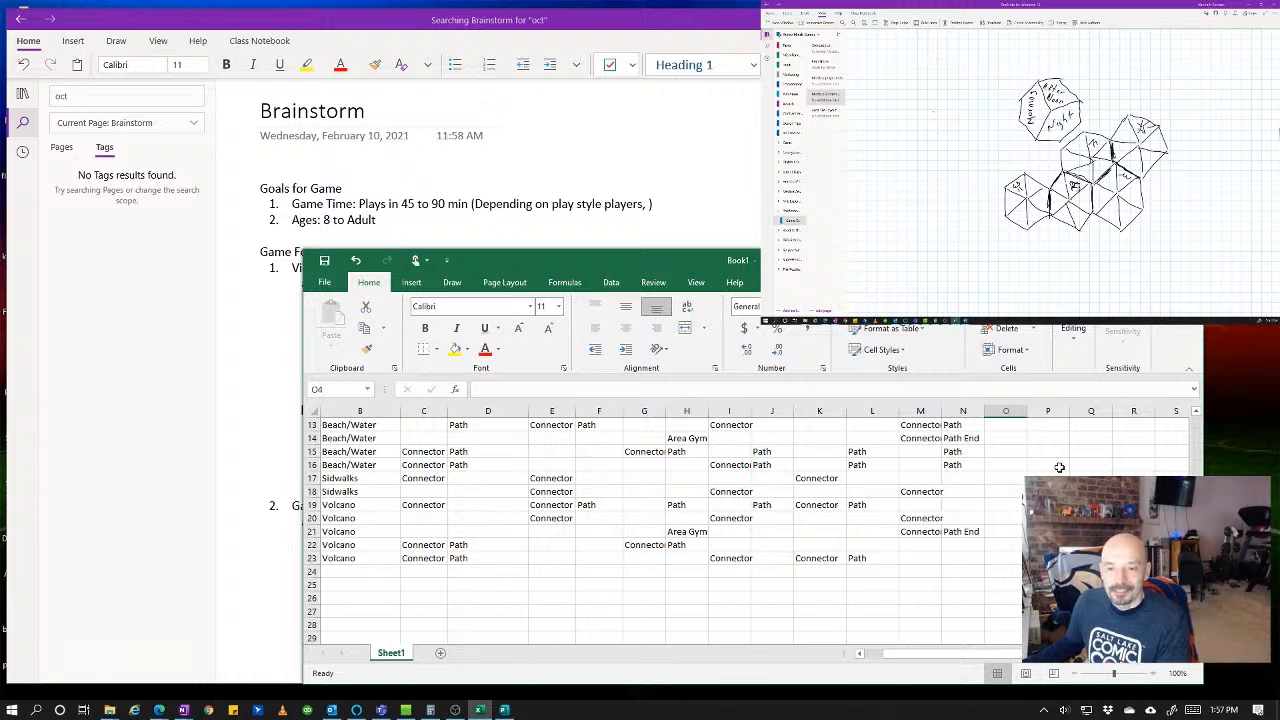
pyautogui.scroll(-2, 1057, 466)
pyautogui.scroll(2, 1059, 467)
pyautogui.scroll(4, 1059, 467)
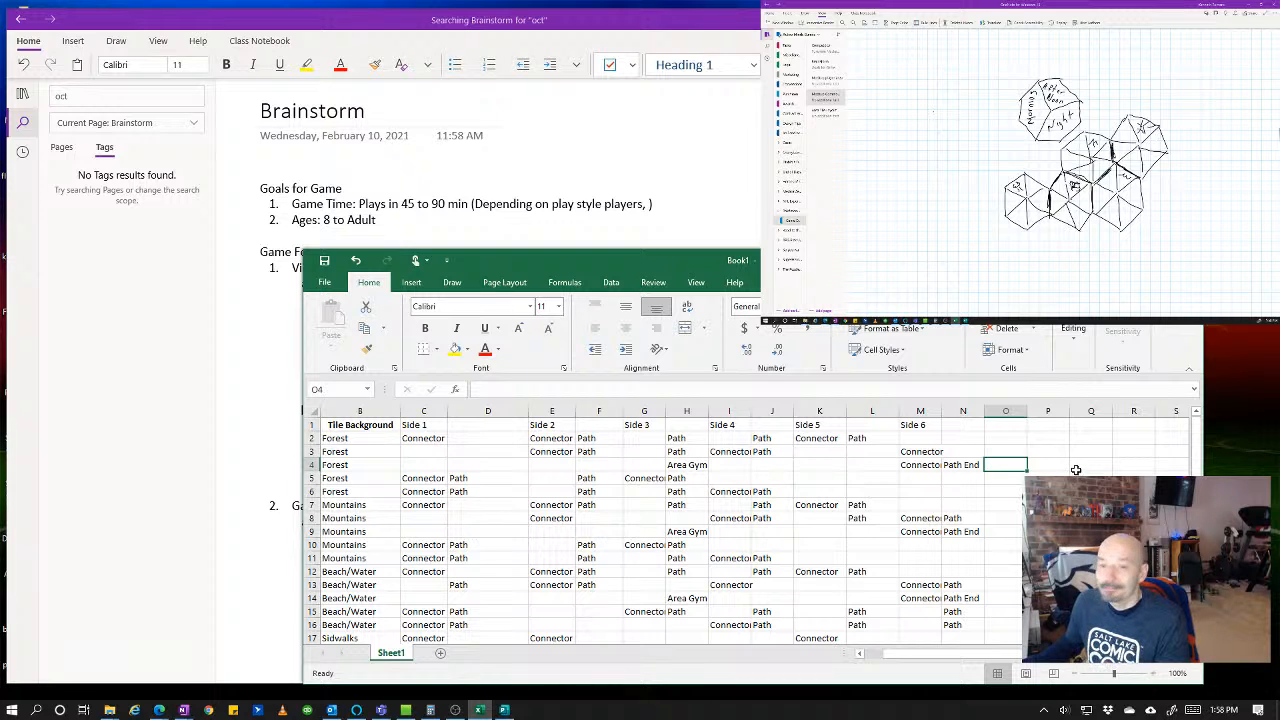
pyautogui.scroll(-2, 1078, 472)
pyautogui.scroll(2, 1075, 472)
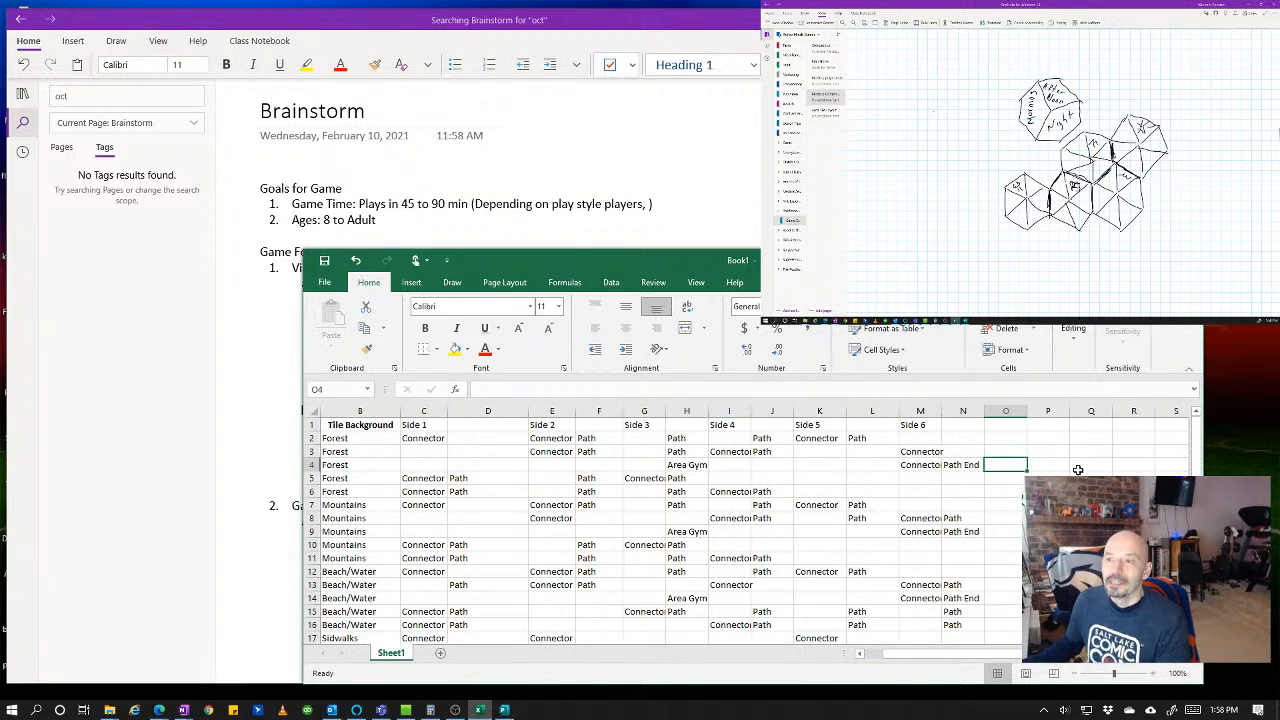
# - Start saving the workbook as a new file in the ActiveMindsGames folder on the personal OneDrive
pyautogui.click(324, 282)
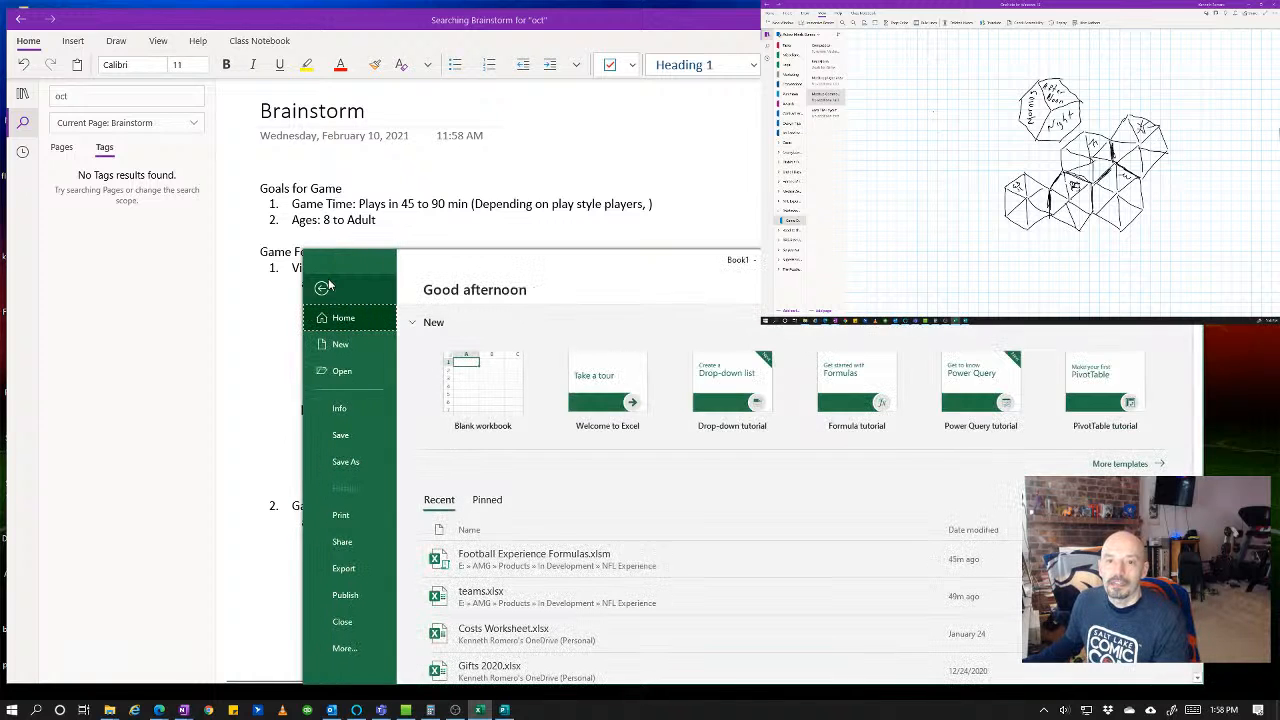
pyautogui.click(361, 465)
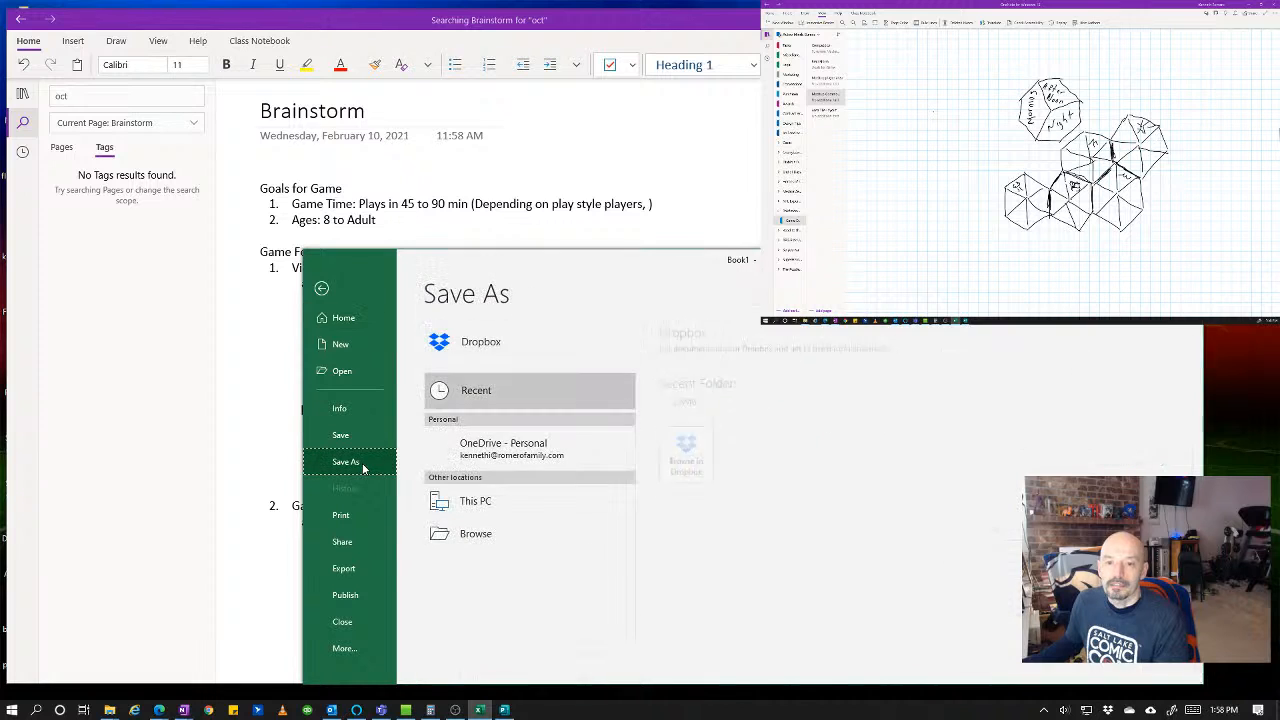
pyautogui.click(488, 450)
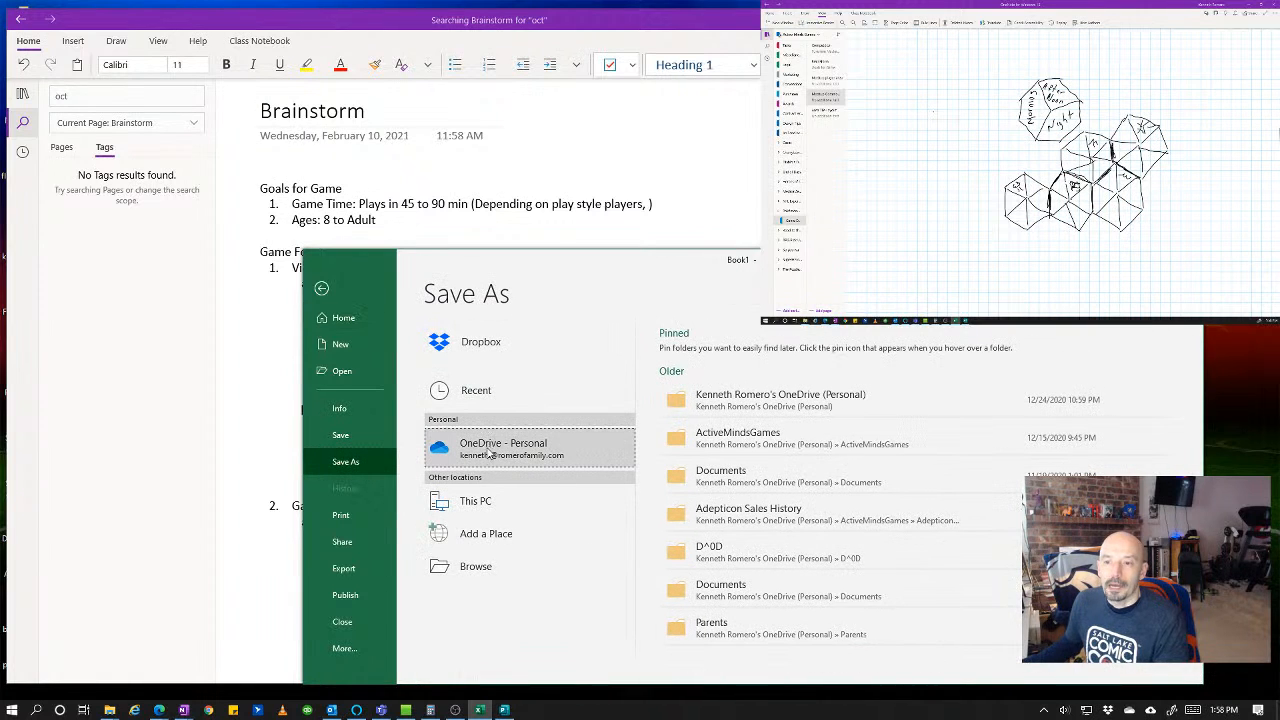
pyautogui.click(792, 441)
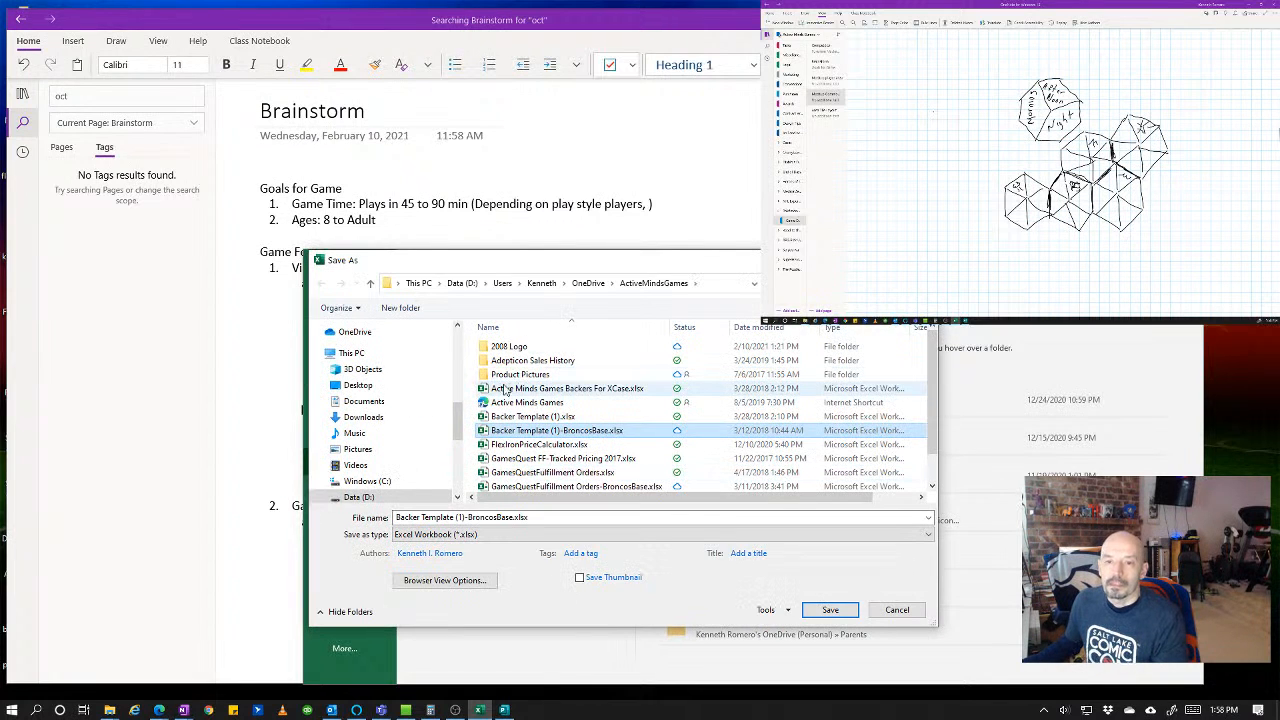
# - Change the save location to the AMG > Products > In Development folder on the SDXC (E:) drive
pyautogui.scroll(-1, 533, 377)
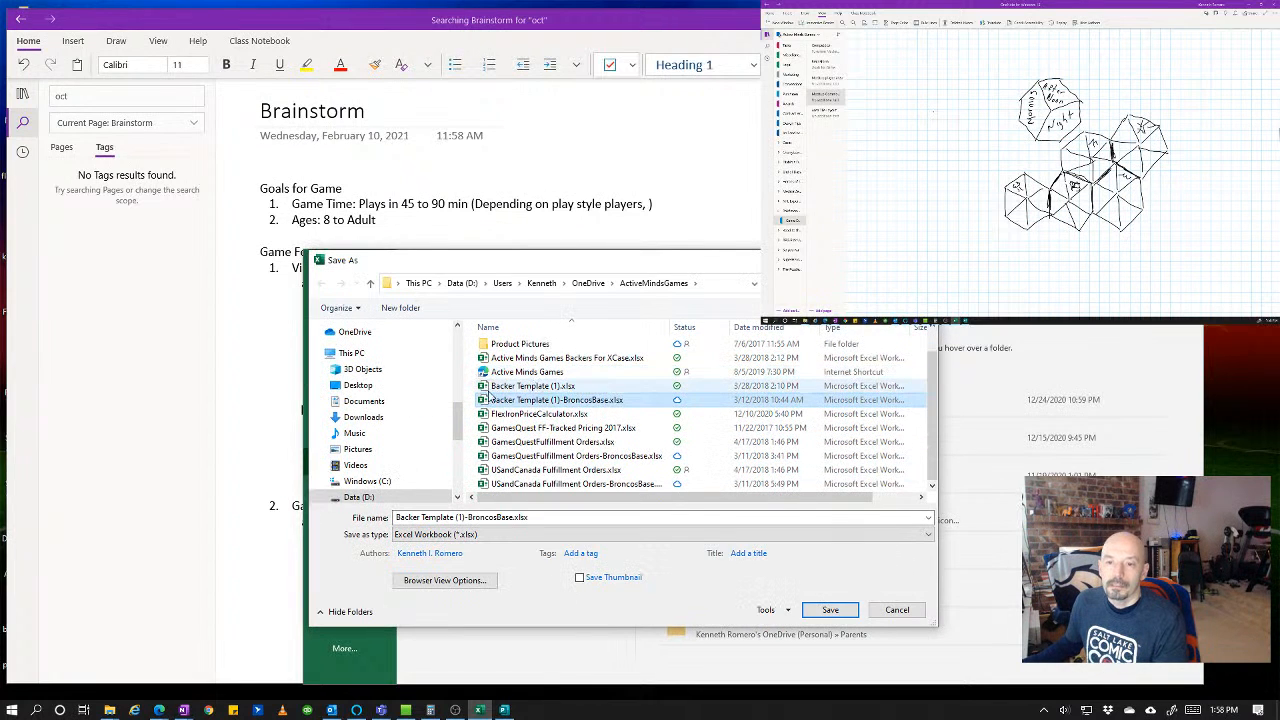
pyautogui.moveTo(458, 425); pyautogui.dragTo(463, 488)
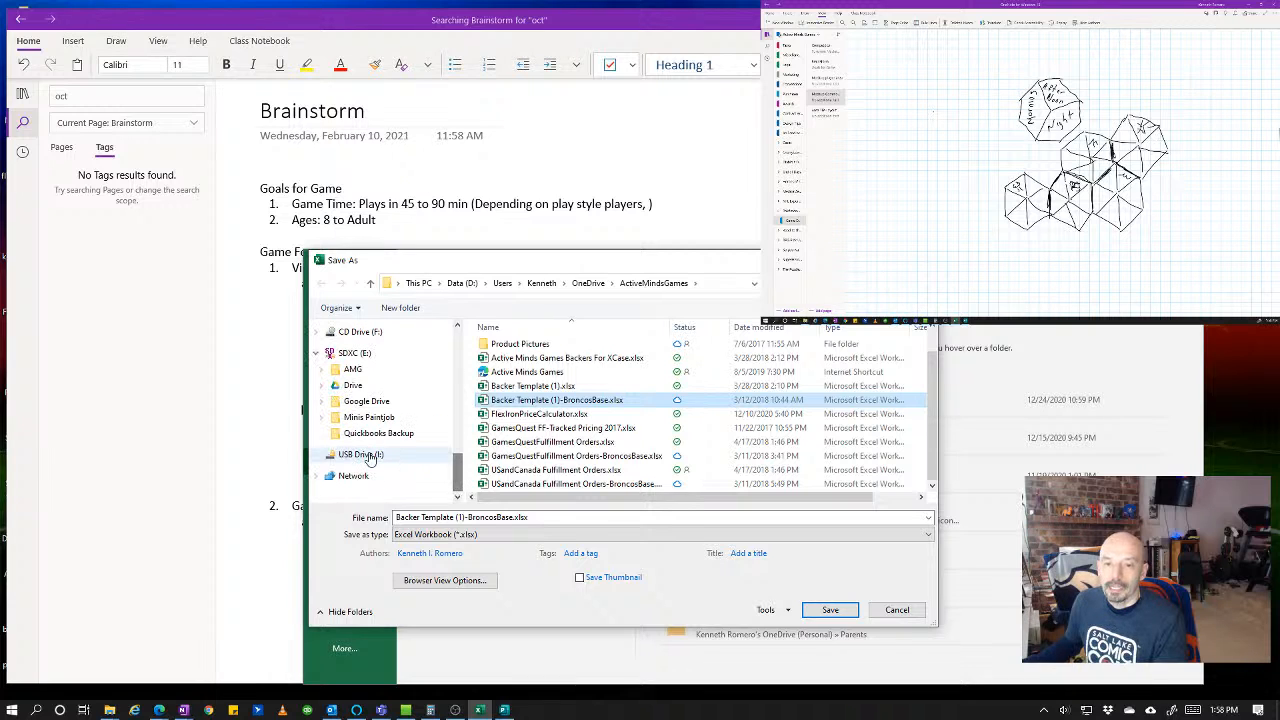
pyautogui.click(352, 370)
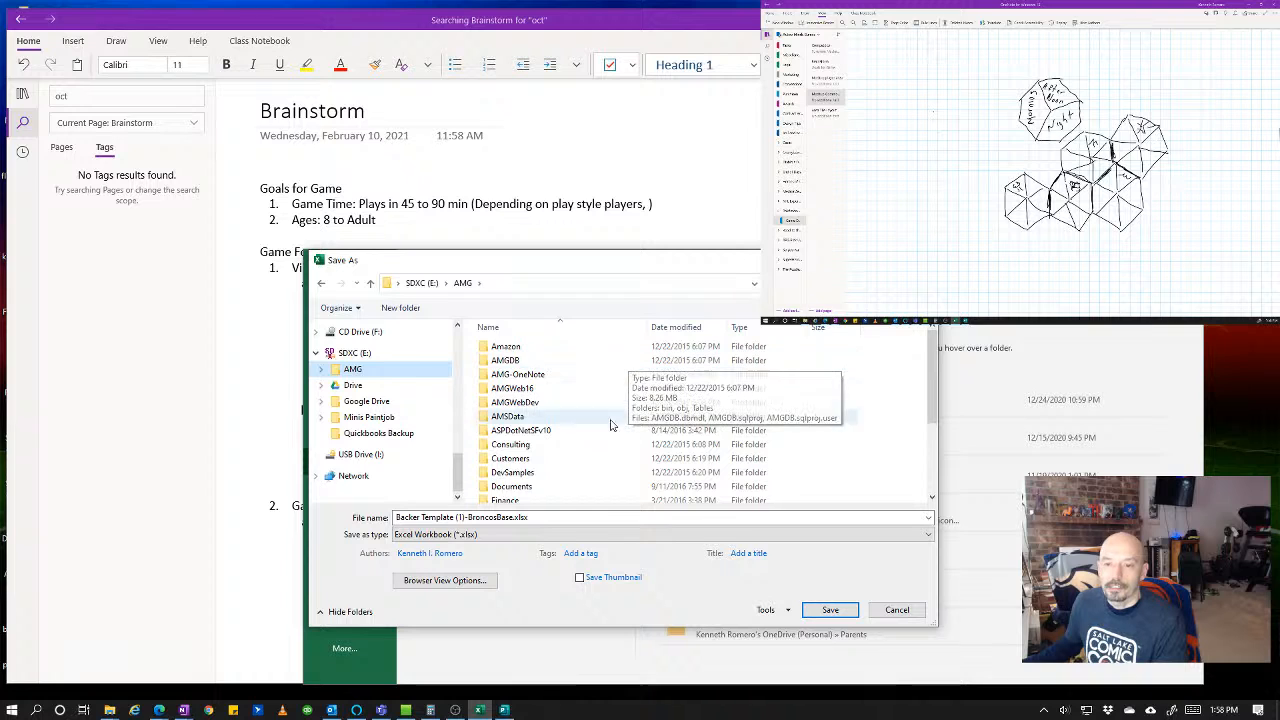
pyautogui.scroll(-3, 573, 460)
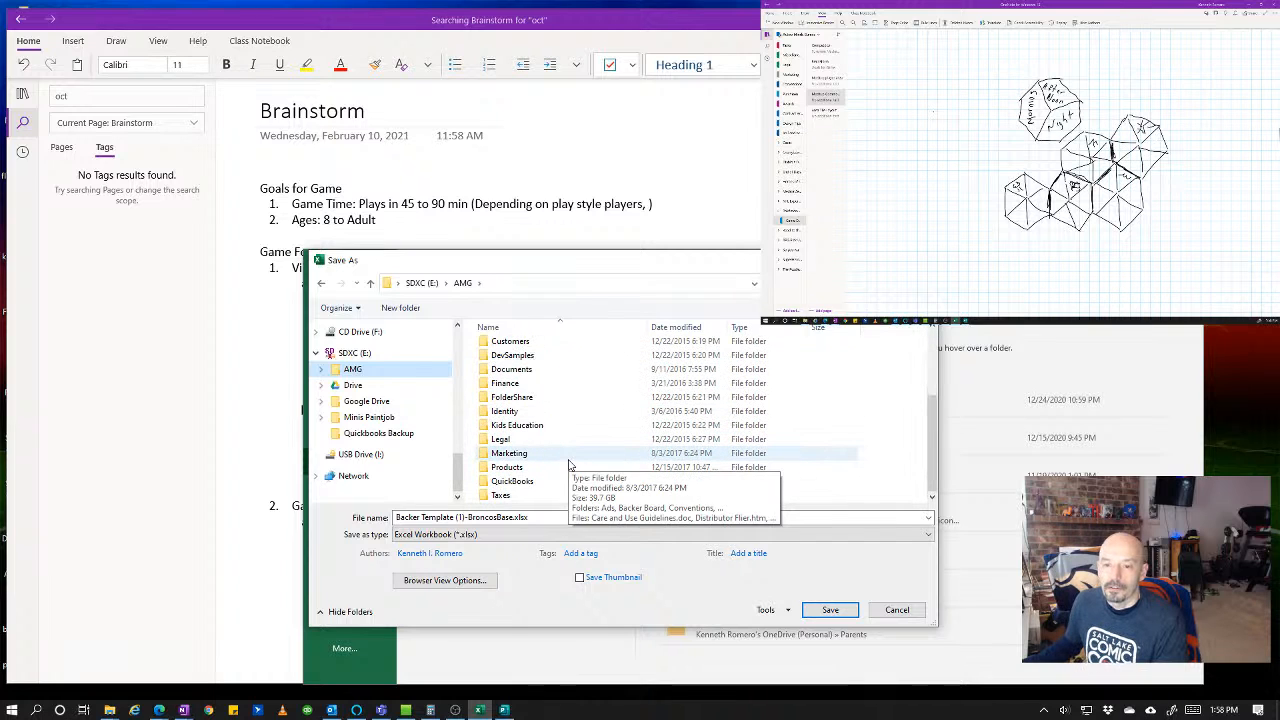
pyautogui.scroll(3, 573, 460)
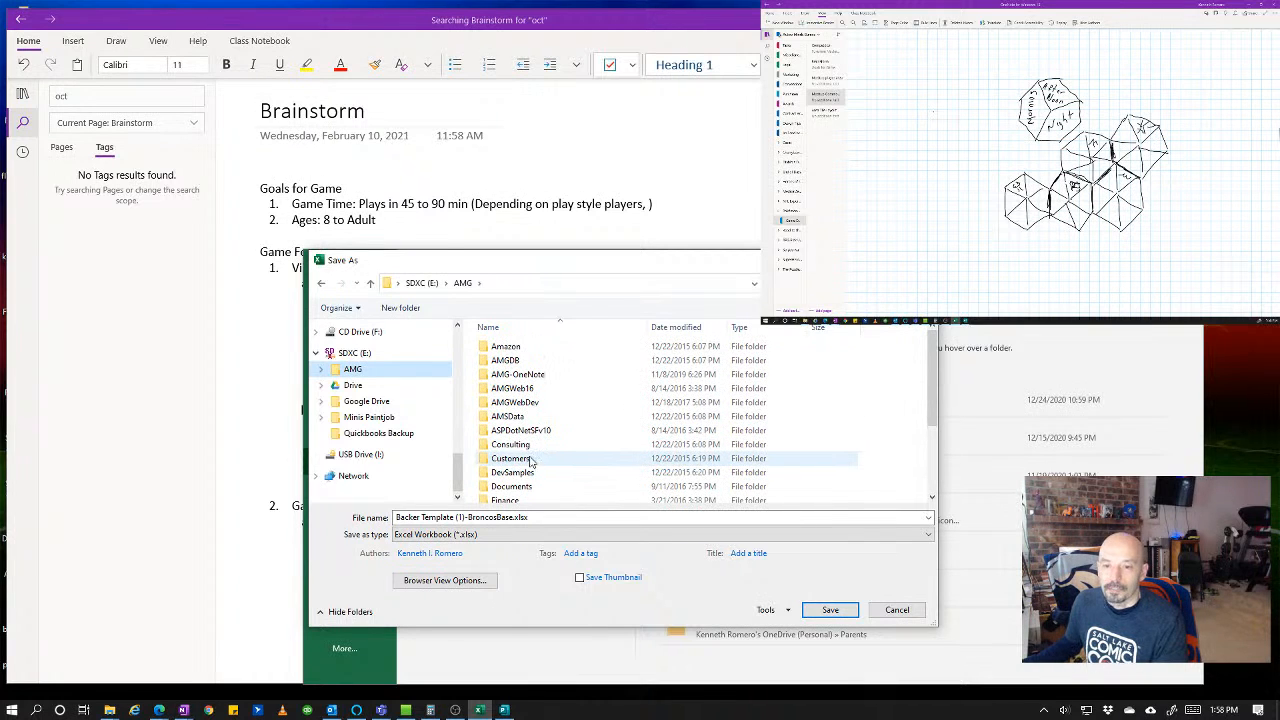
pyautogui.scroll(-3, 592, 437)
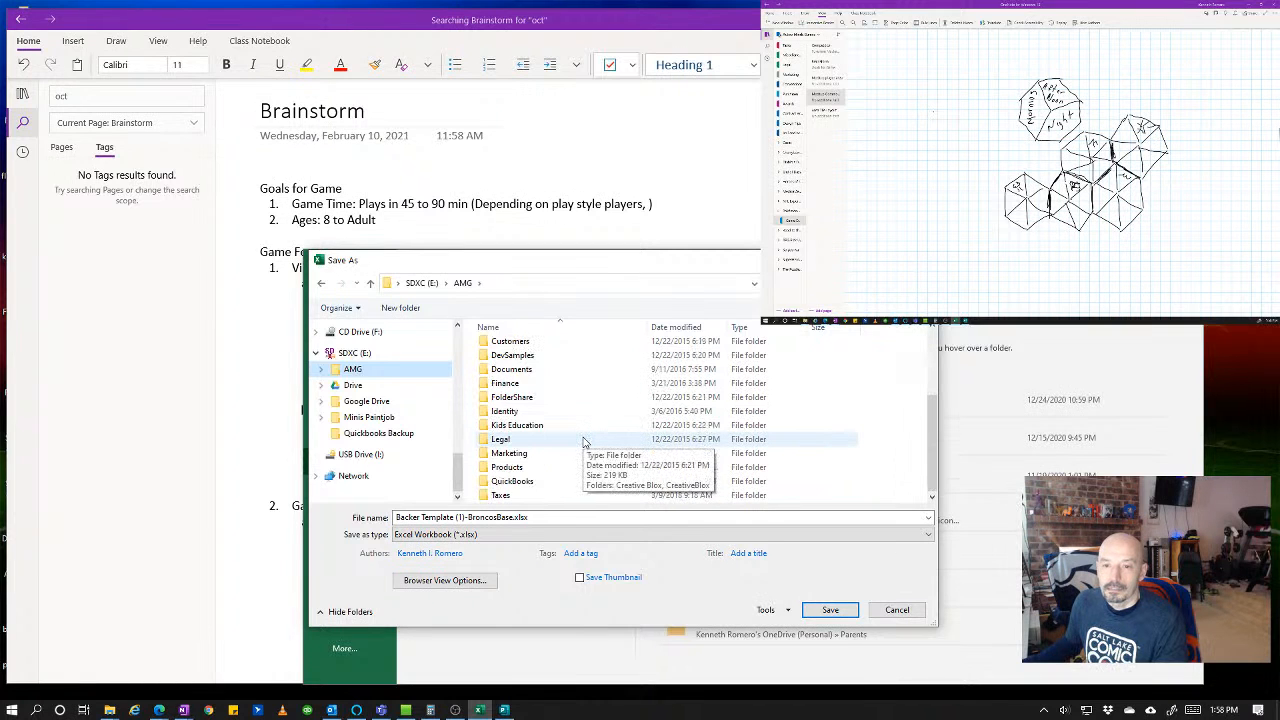
pyautogui.doubleClick(510, 467)
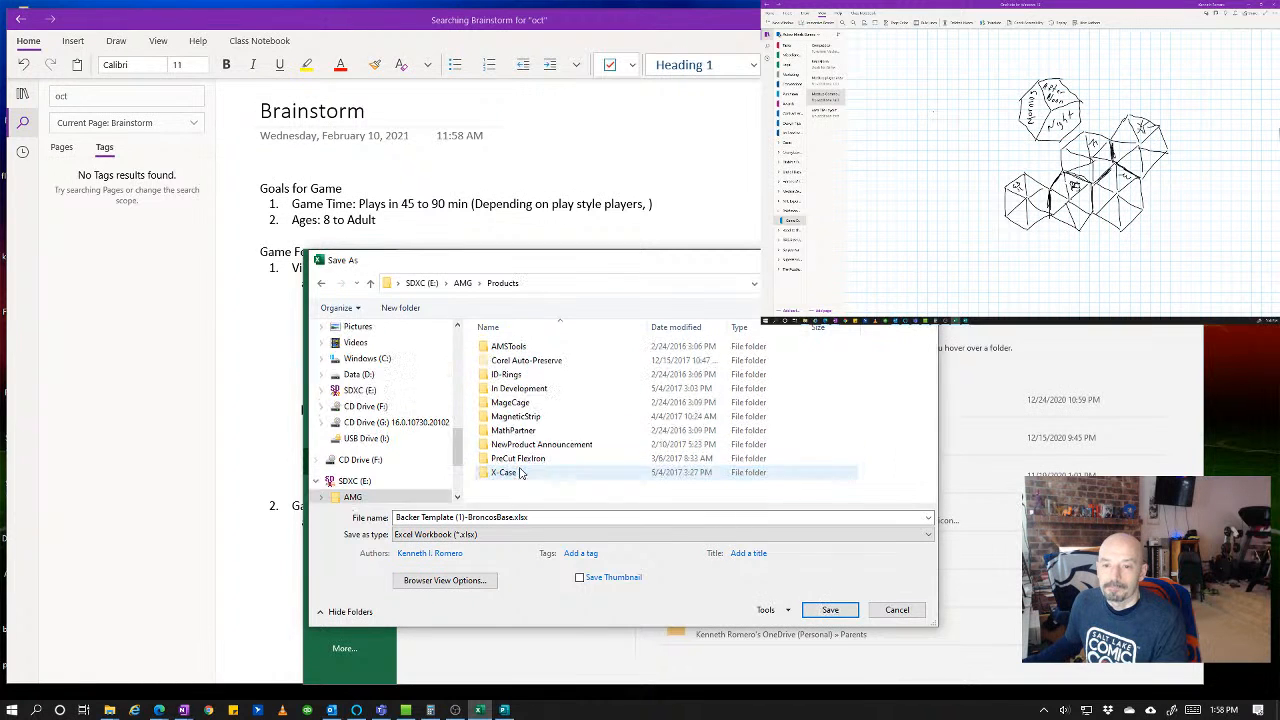
pyautogui.click(535, 390)
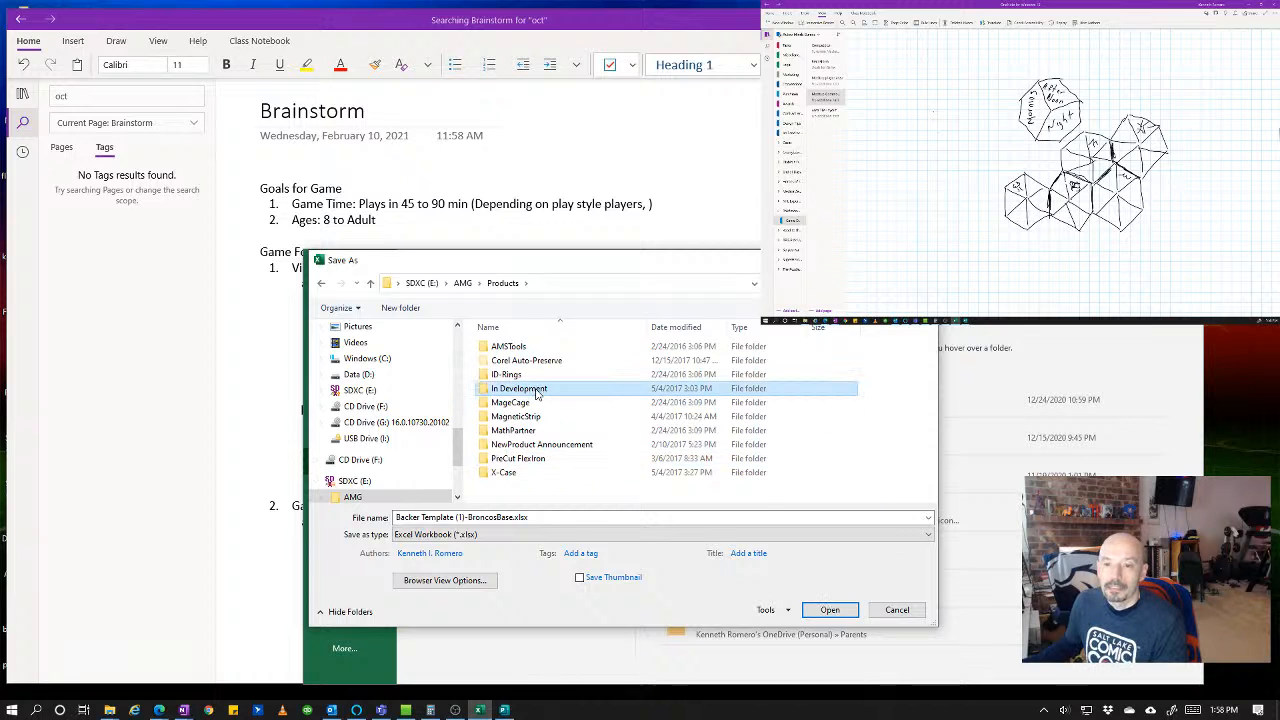
pyautogui.doubleClick(537, 393)
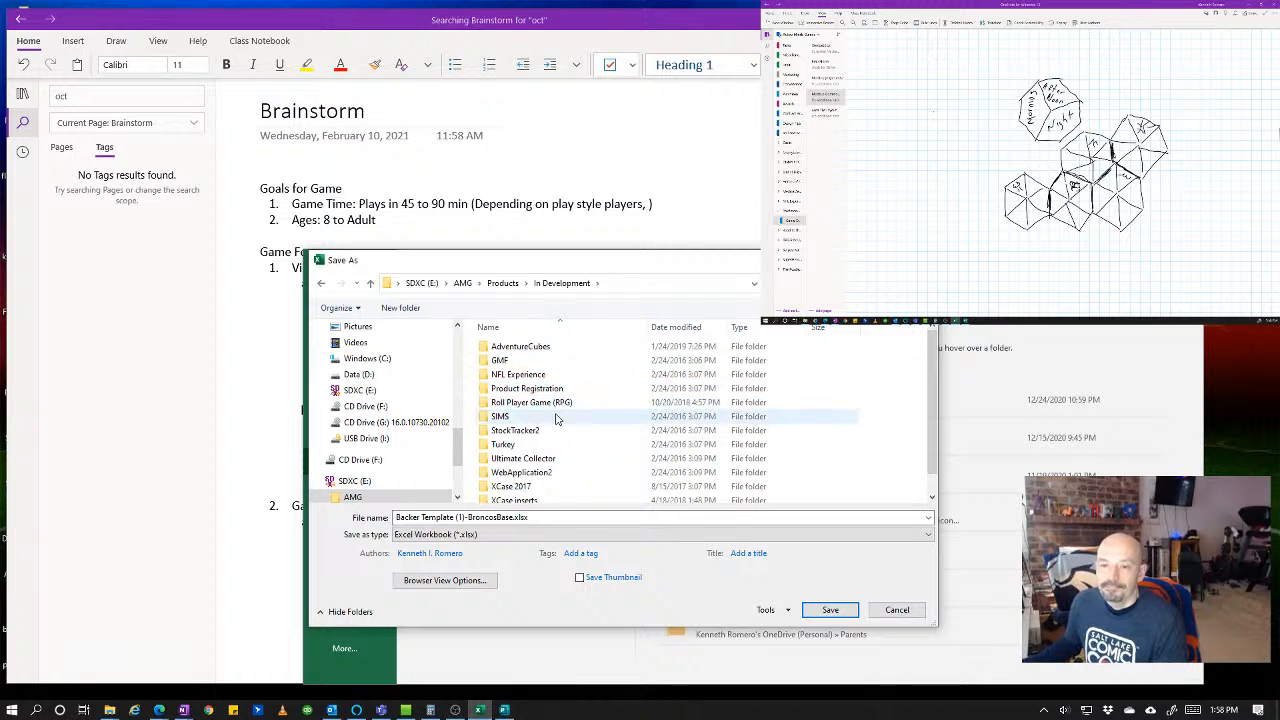
# - Create a folder named "Youtube Pokemon Game" inside In Development and open it as the save location
pyautogui.click(518, 361)
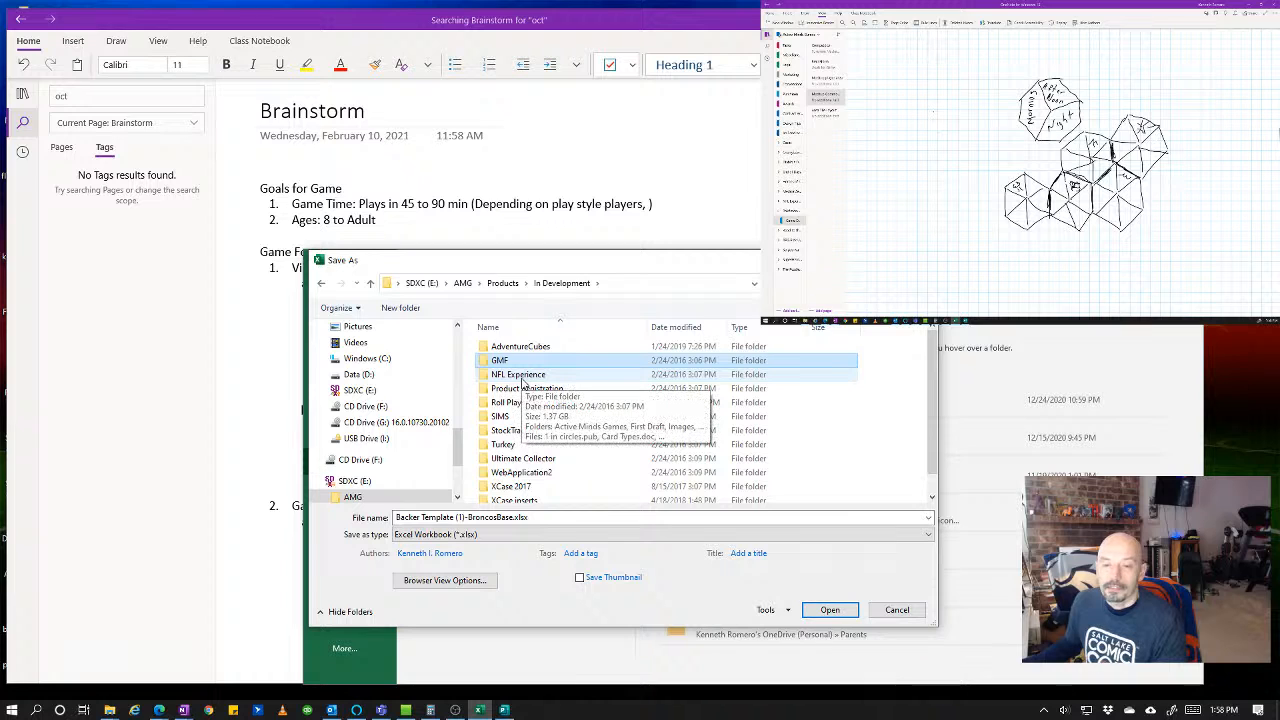
pyautogui.scroll(-1, 520, 400)
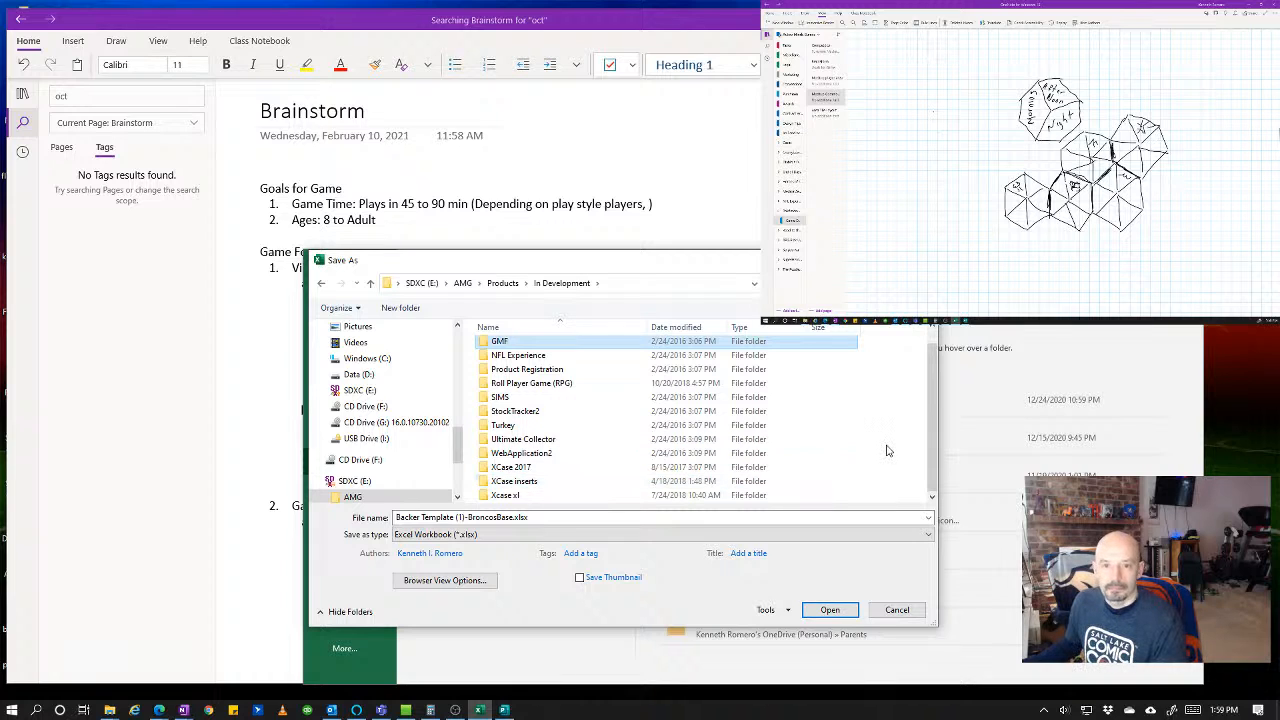
pyautogui.click(411, 311)
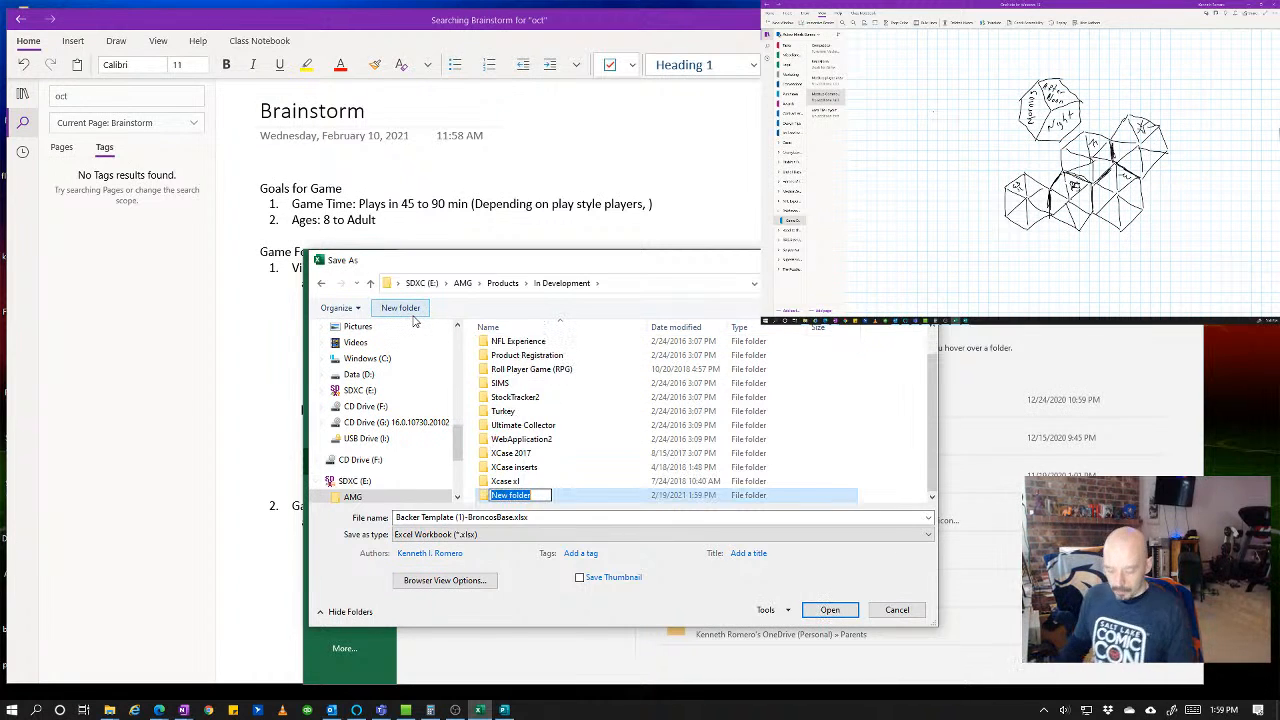
pyautogui.write('YouT')
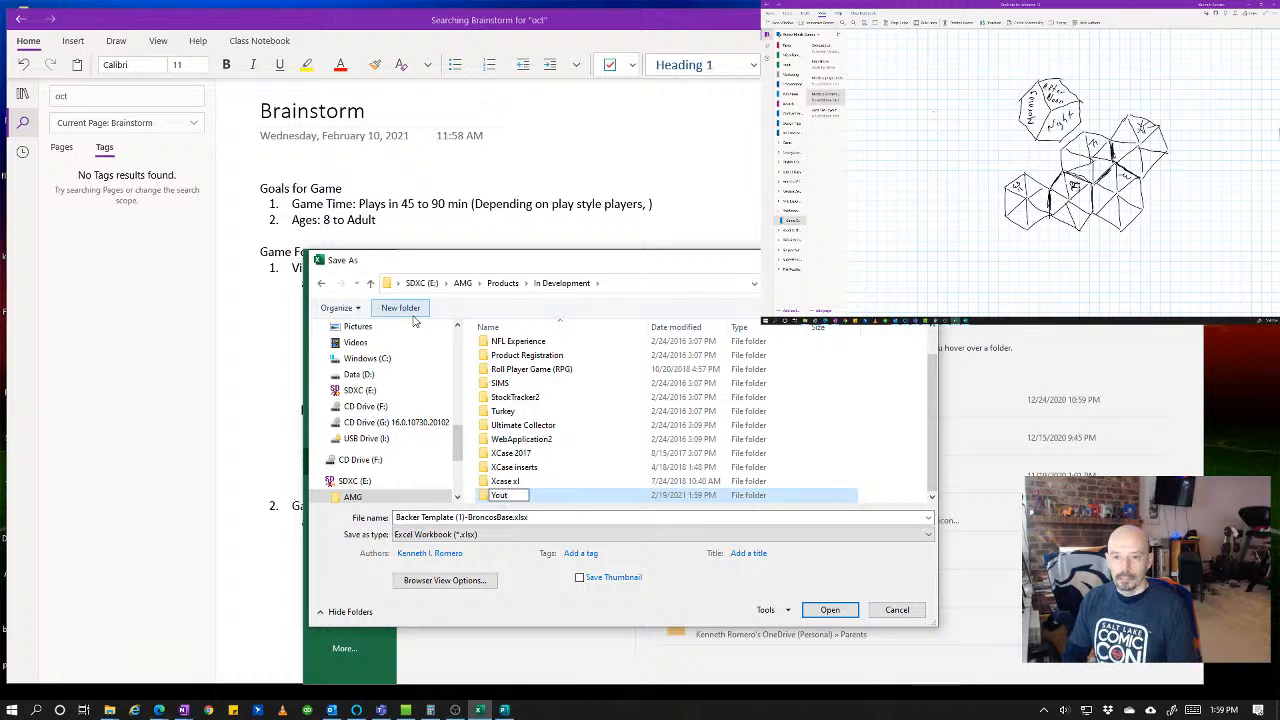
pyautogui.write('ube Po')
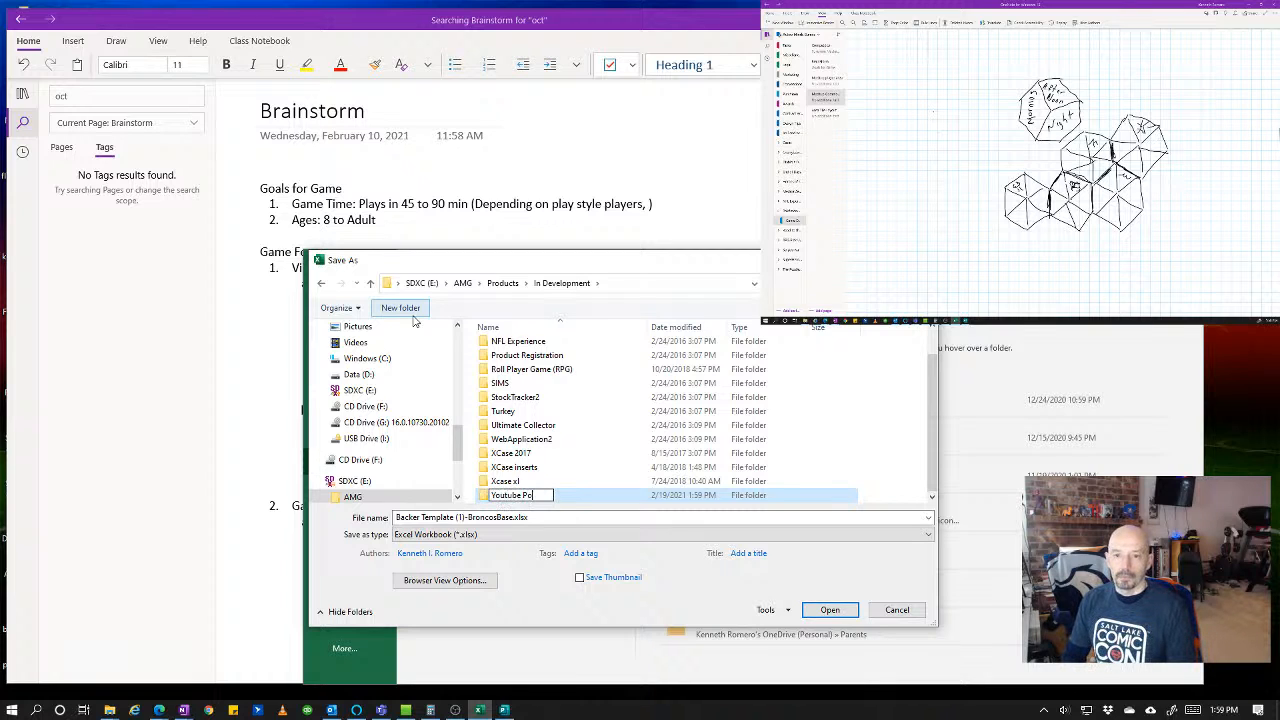
pyautogui.write('kemon Game')
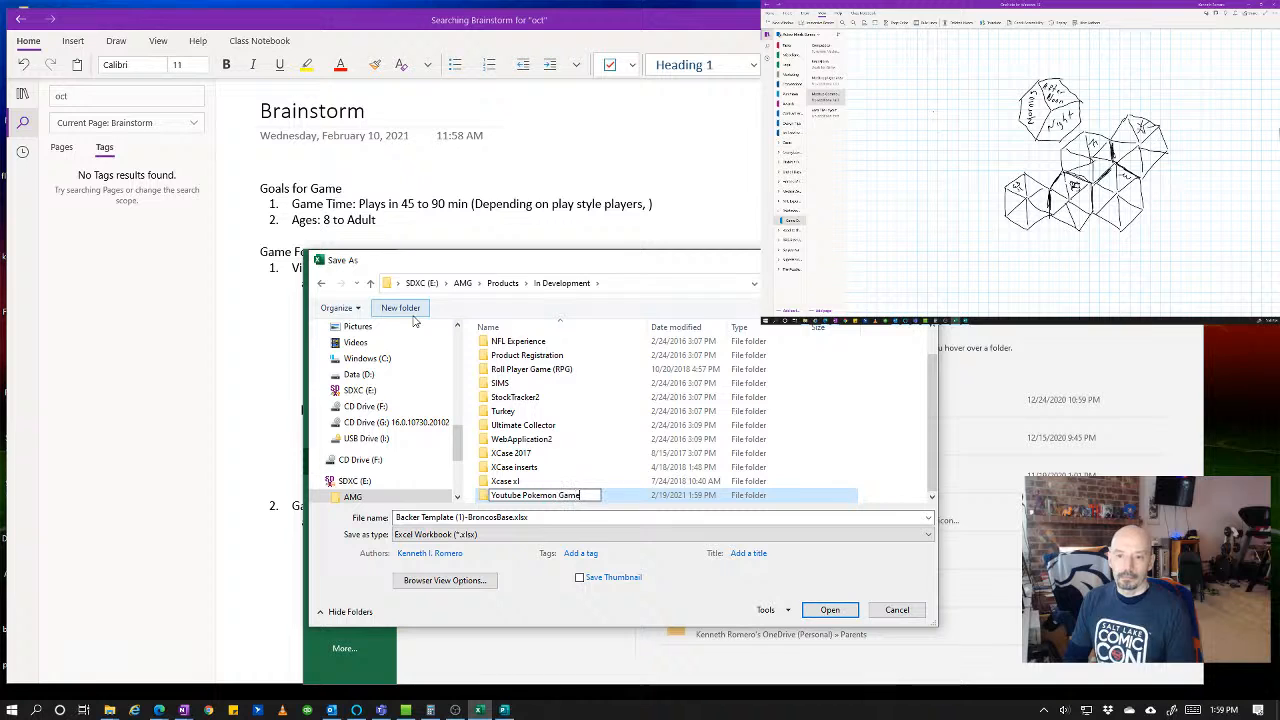
pyautogui.press('Return')
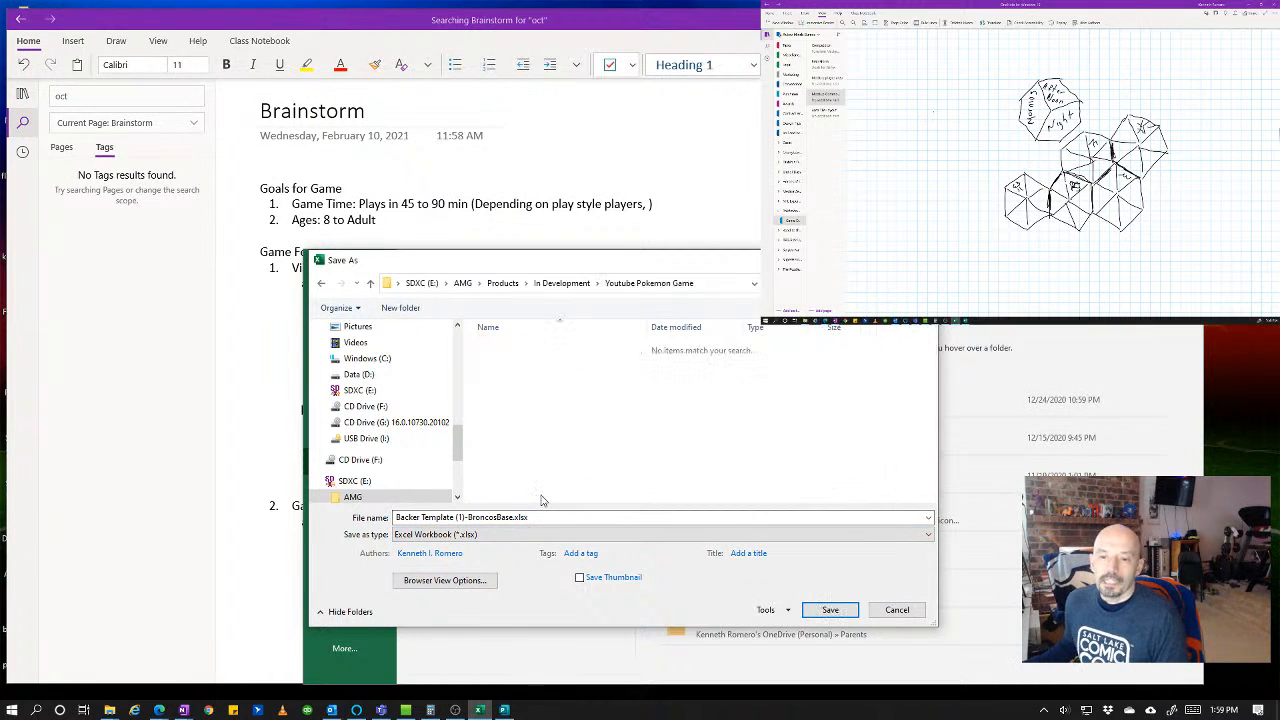
pyautogui.doubleClick(541, 497)
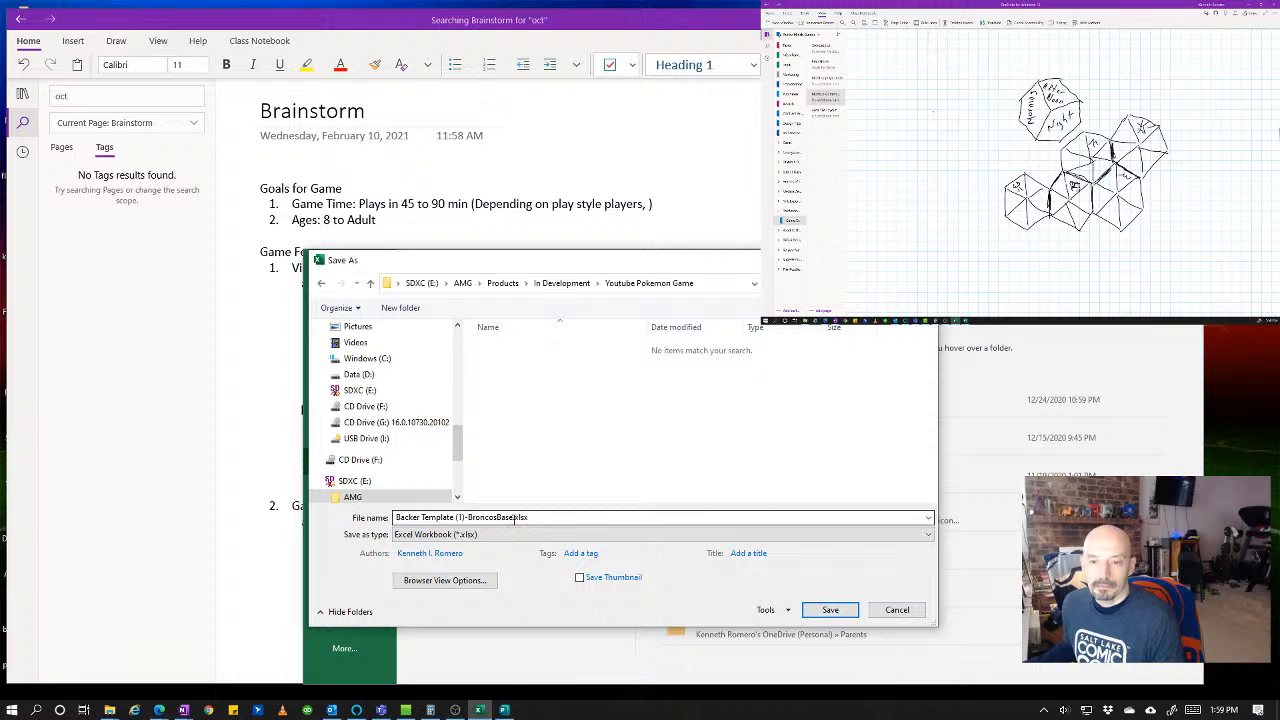
# - Replace the proposed file name with AreaTileInfo, keeping the .xlsx extension
pyautogui.click(512, 517)
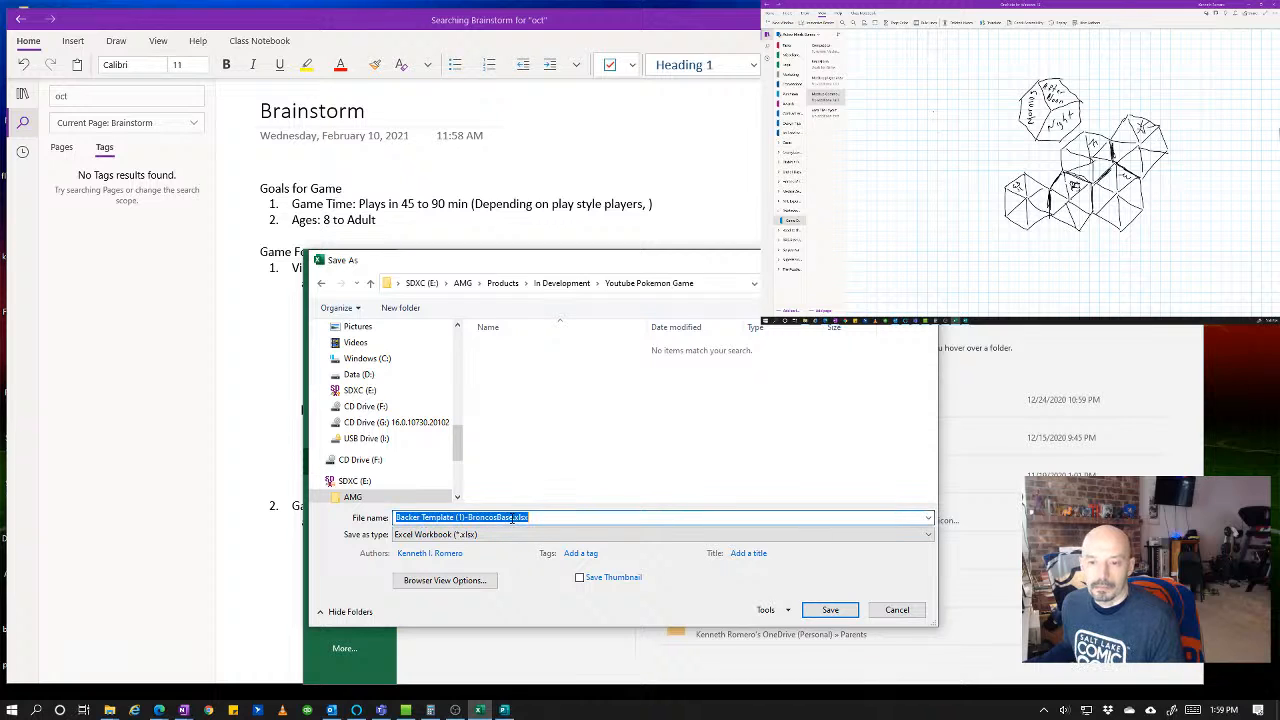
pyautogui.moveTo(512, 517); pyautogui.dragTo(238, 512)
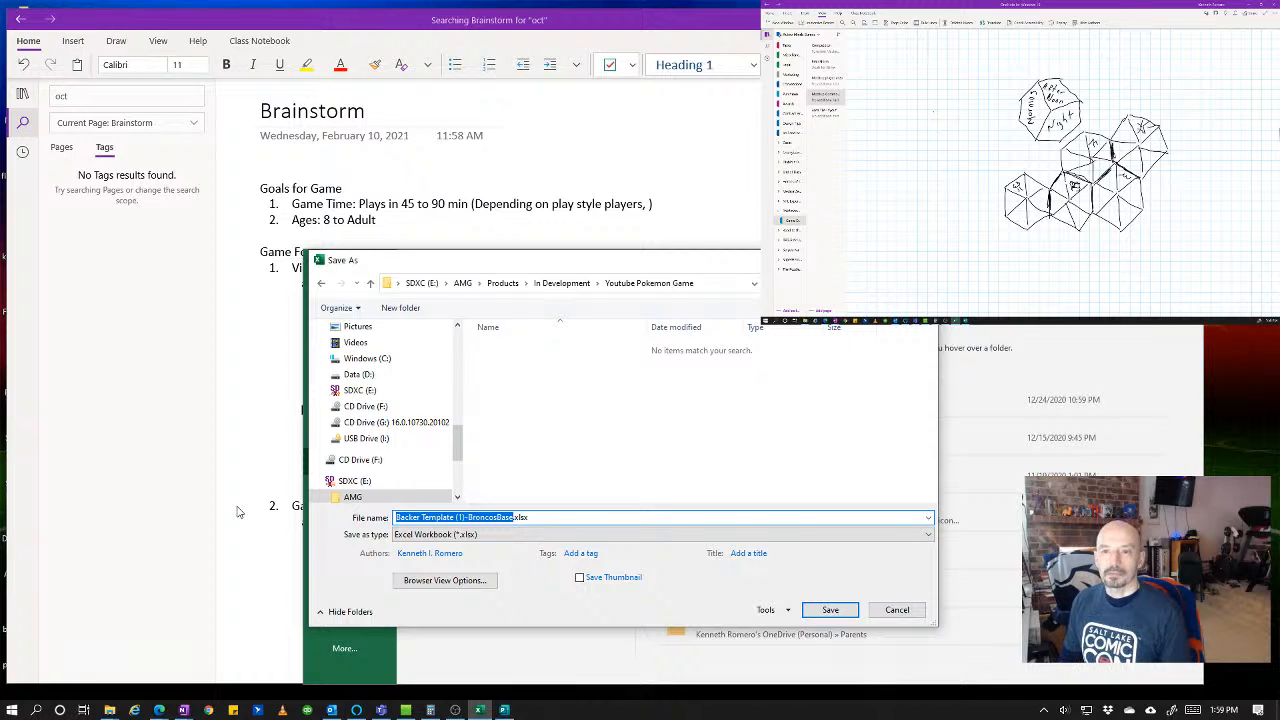
pyautogui.moveTo(680, 269); pyautogui.dragTo(911, 183)
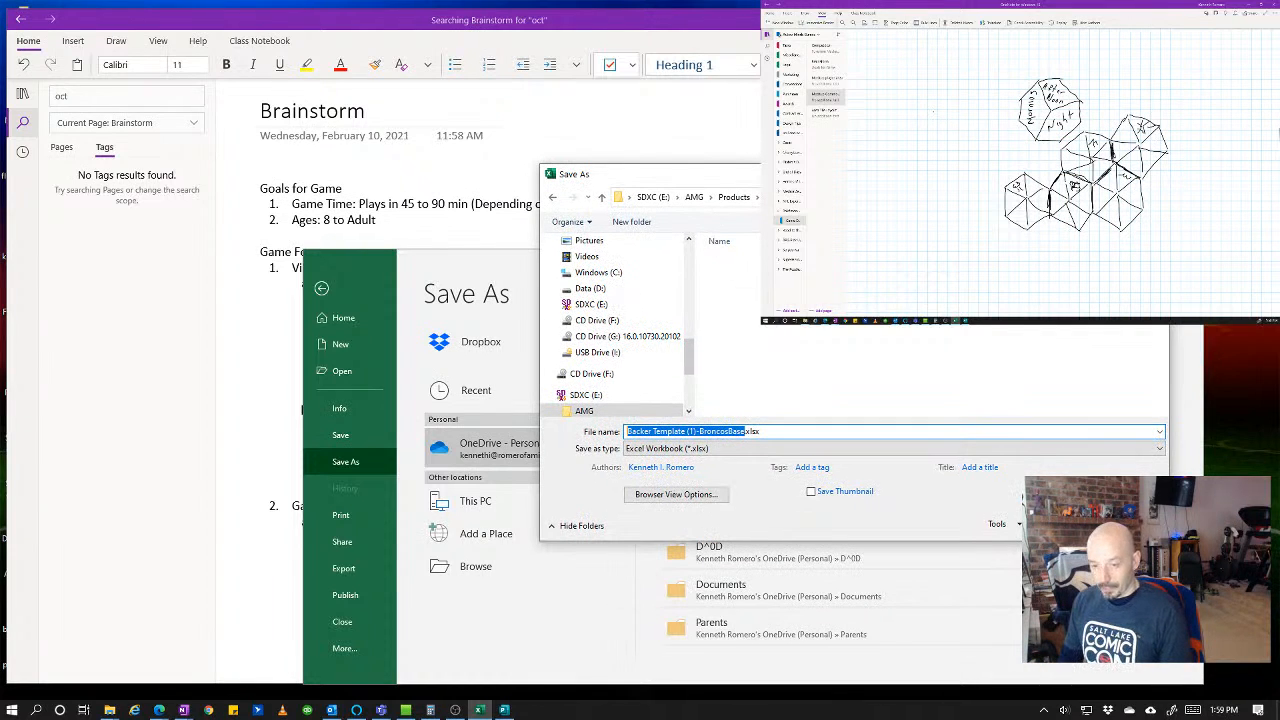
pyautogui.write('AreaTile')
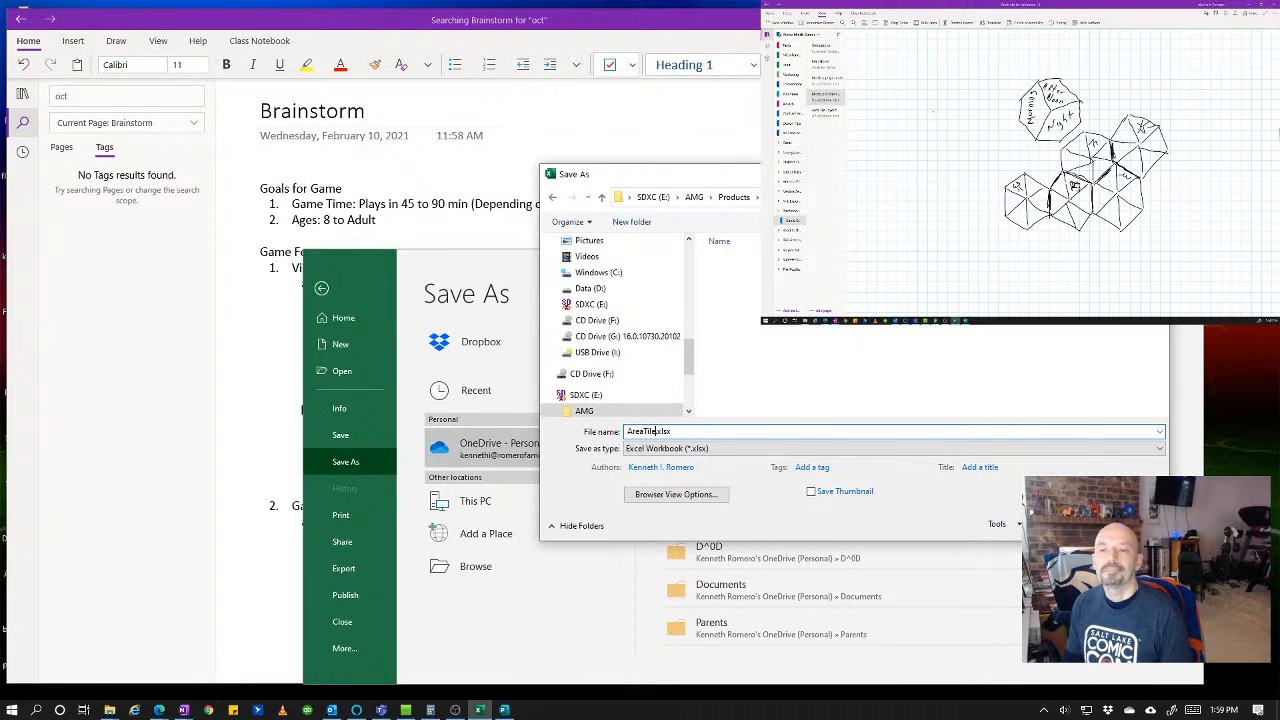
pyautogui.write('Master')
pyautogui.press('BackSpace')
pyautogui.press('BackSpace')
pyautogui.press('BackSpace')
pyautogui.press('BackSpace')
pyautogui.press('BackSpace')
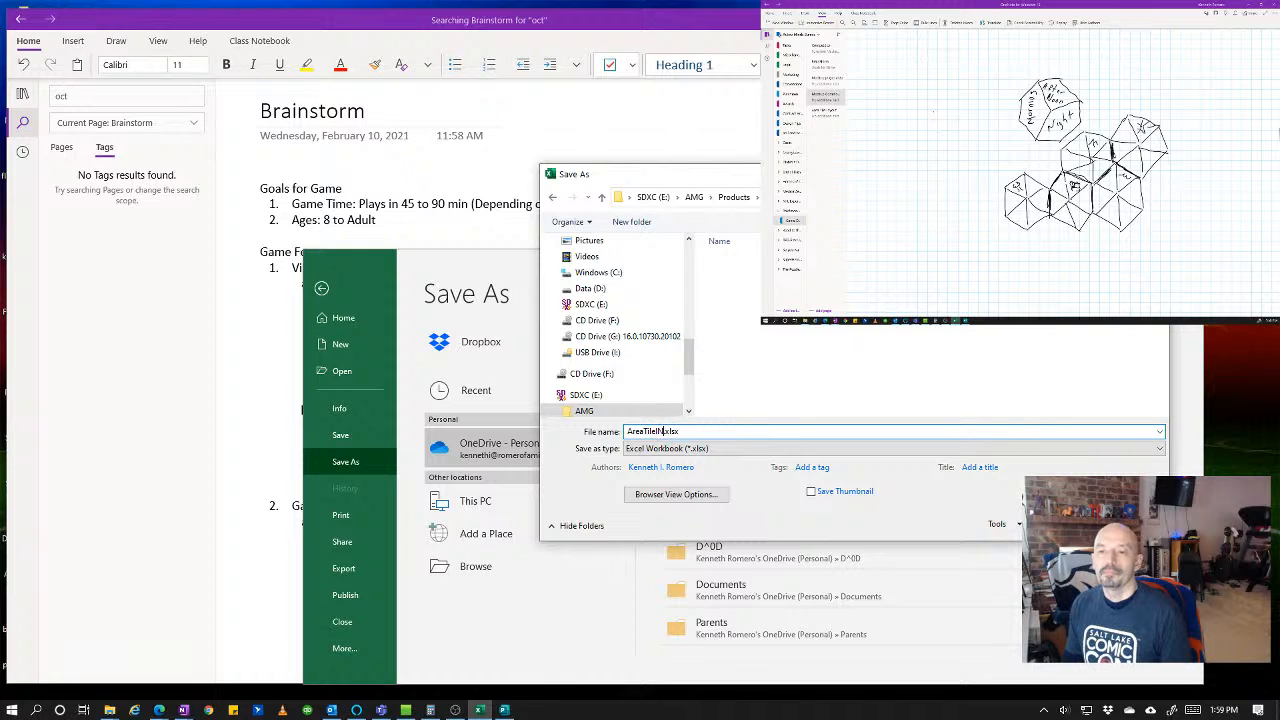
pyautogui.press('BackSpace')
pyautogui.write('n')
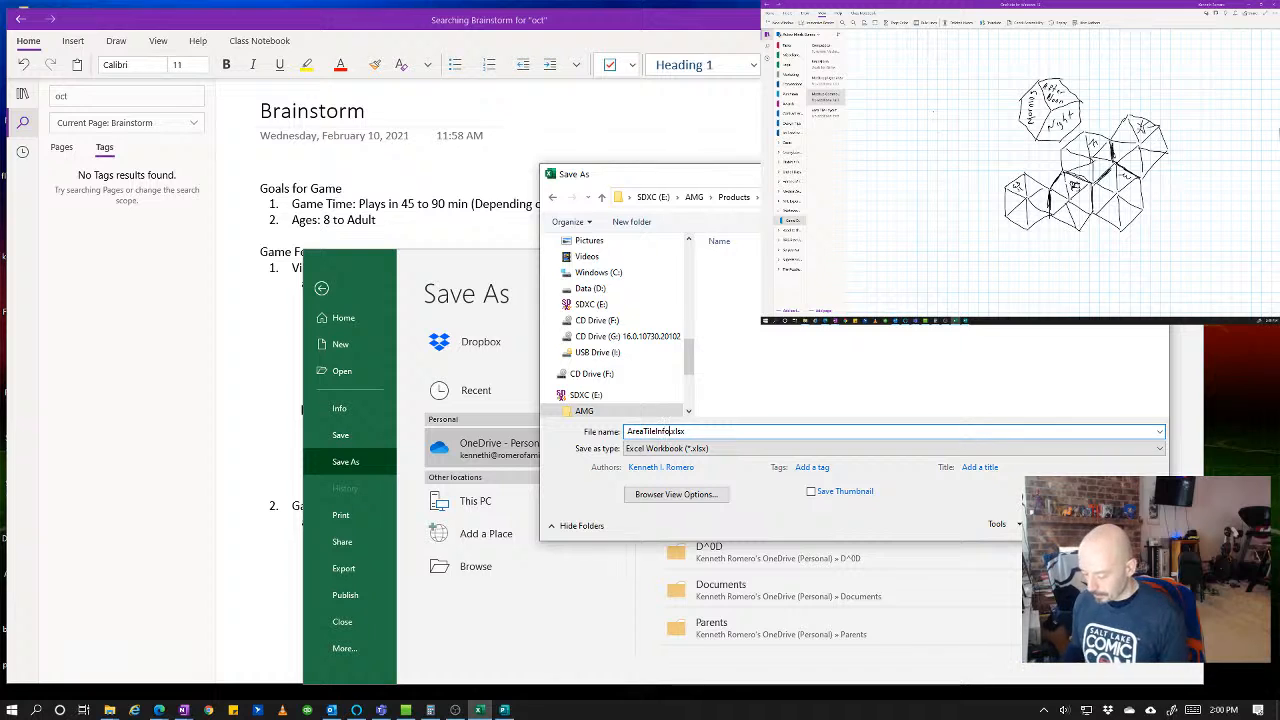
# - Name the workbook GameComponentDefinitions.xlsx and save it in the Youtube Pokemon Game folder
pyautogui.hotkey('shift', 'Home')
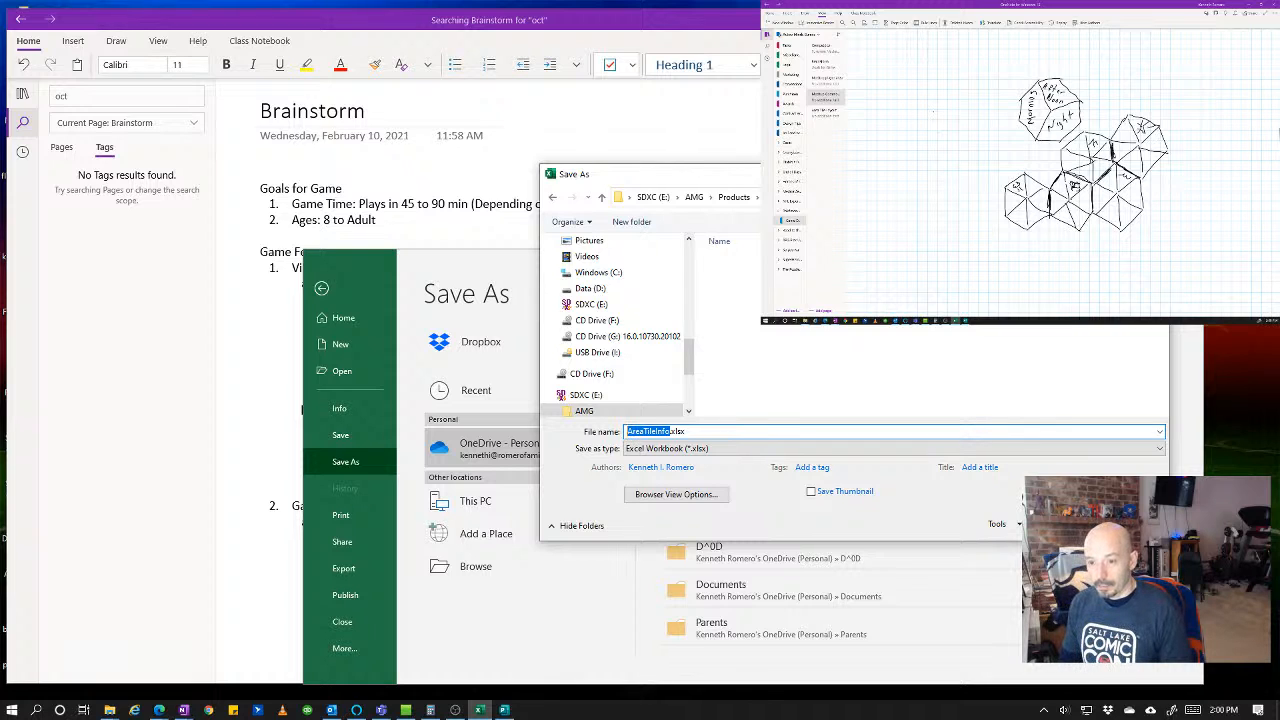
pyautogui.write('Game')
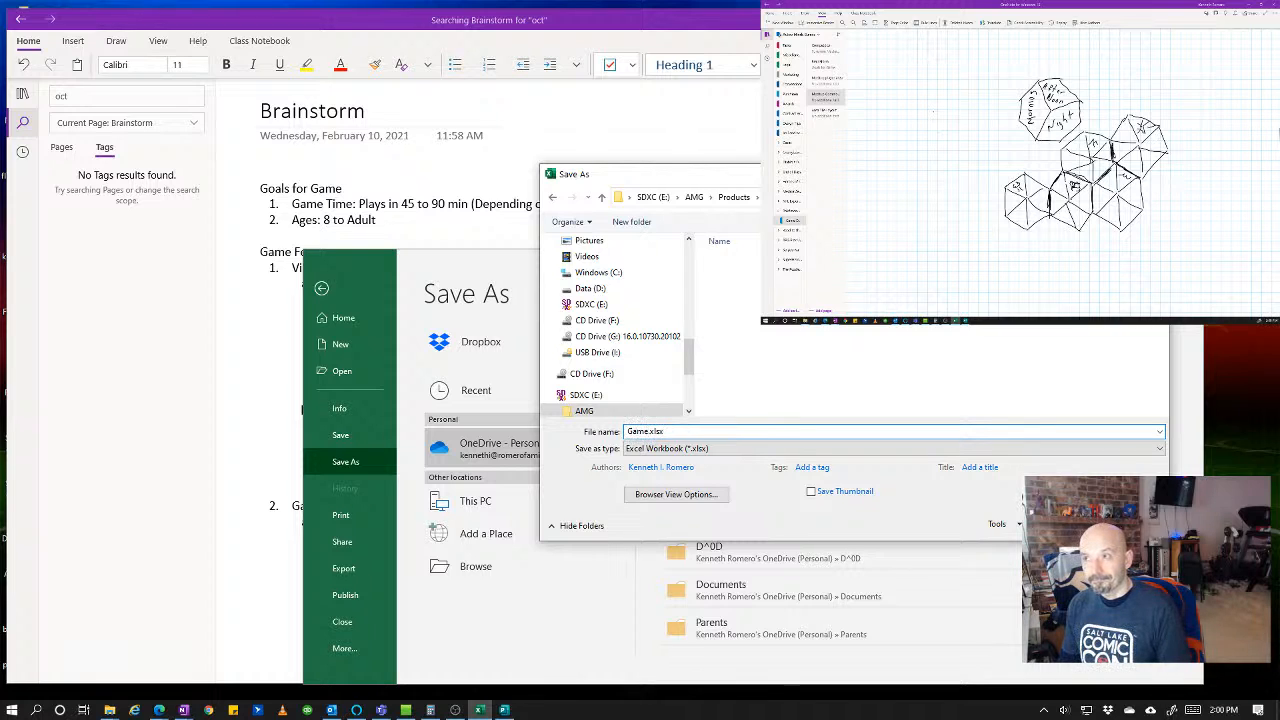
pyautogui.write('Compone')
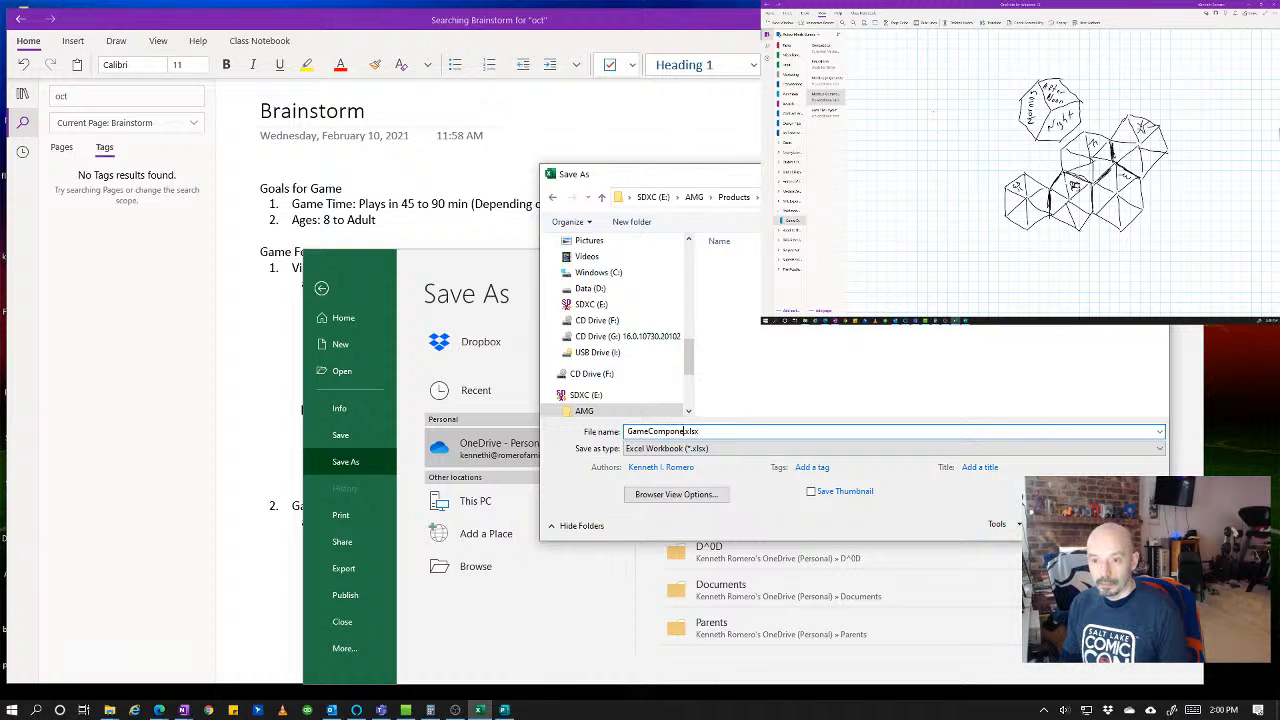
pyautogui.write('nt')
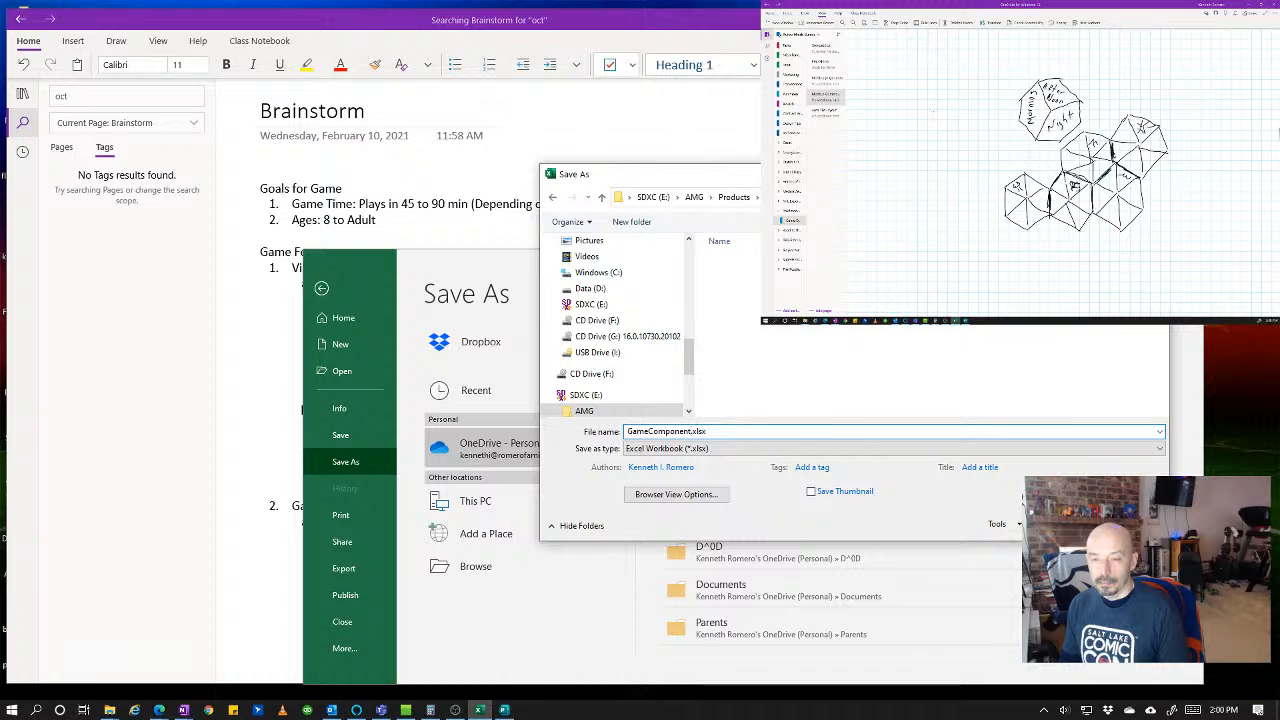
pyautogui.write('De')
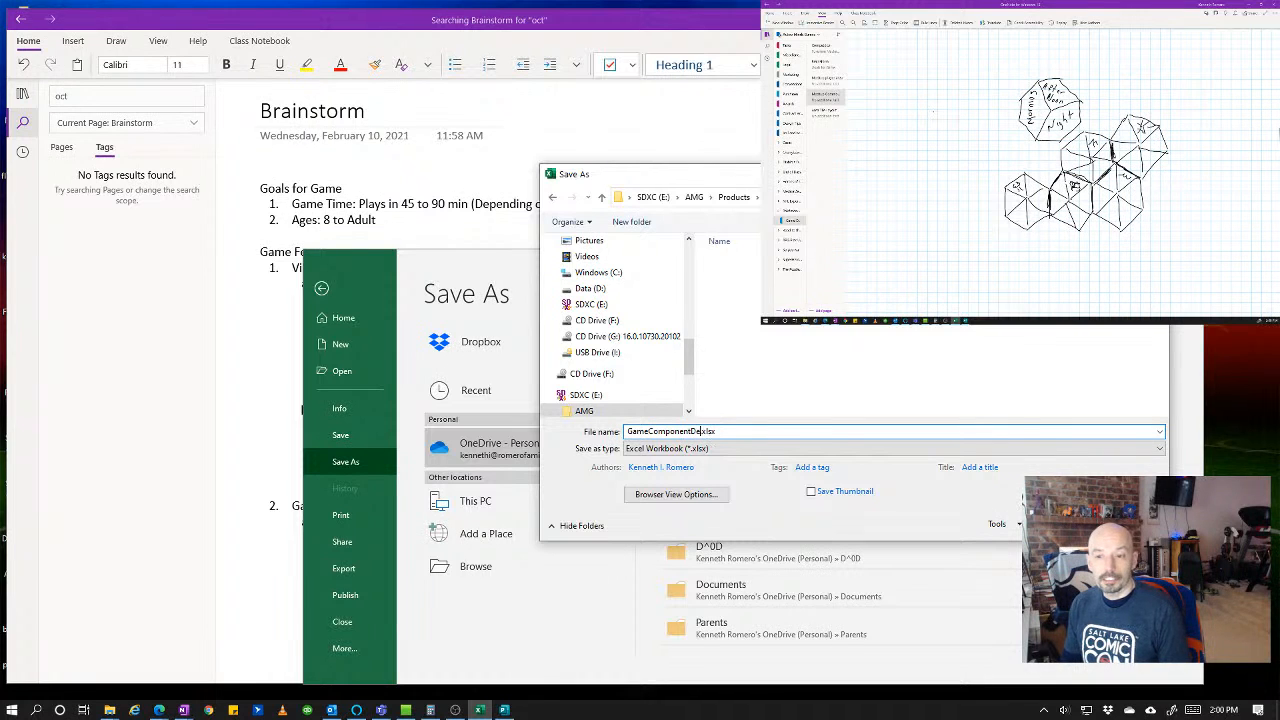
pyautogui.write('finitions')
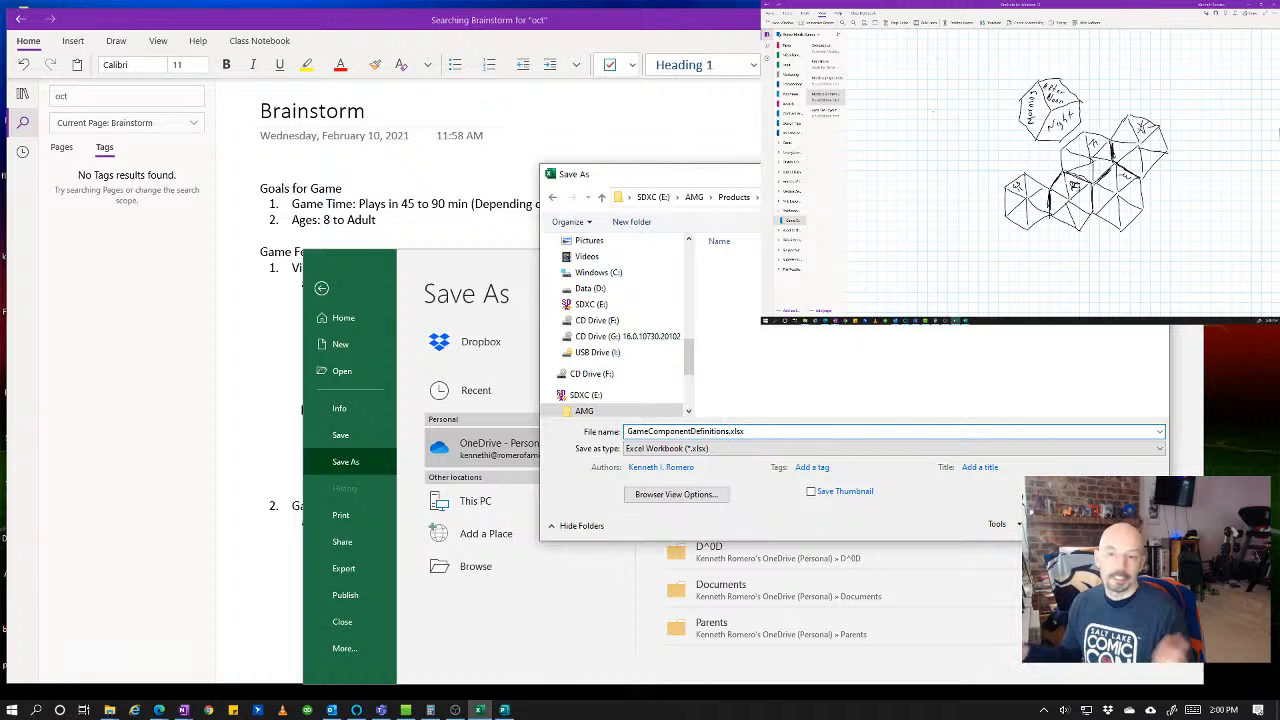
pyautogui.hotkey('ctrl', 'a')
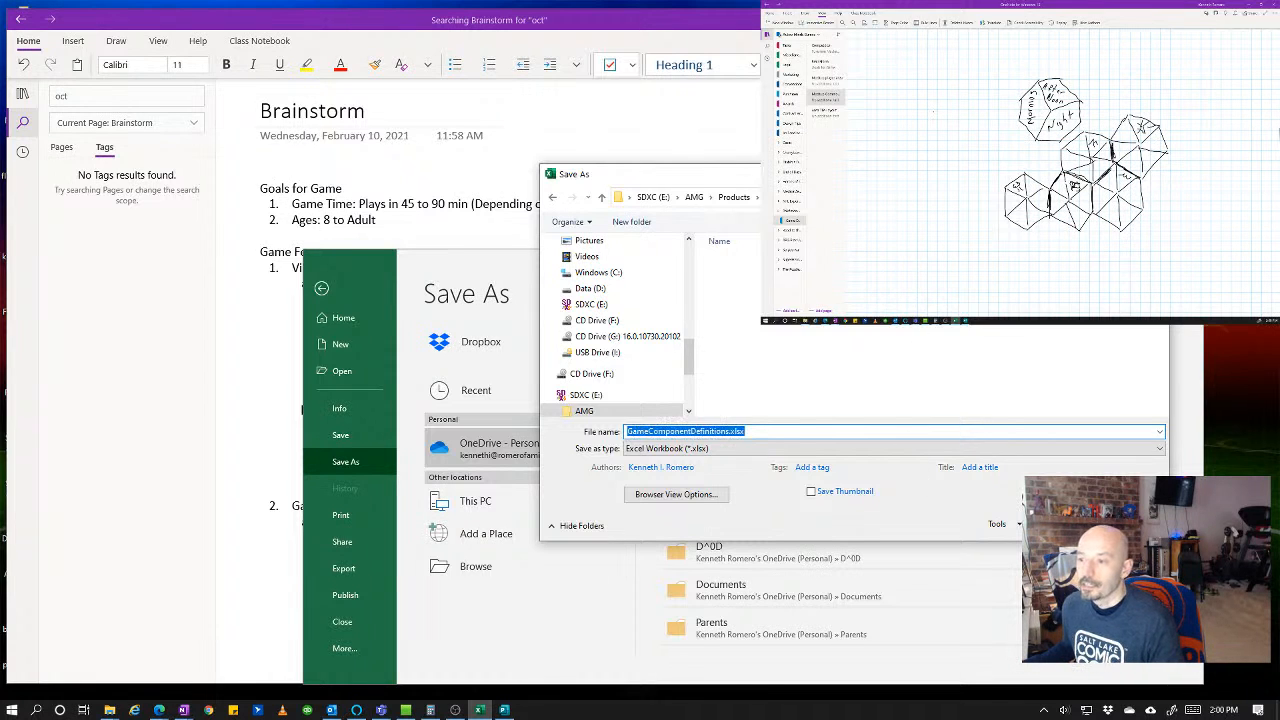
pyautogui.press('Return')
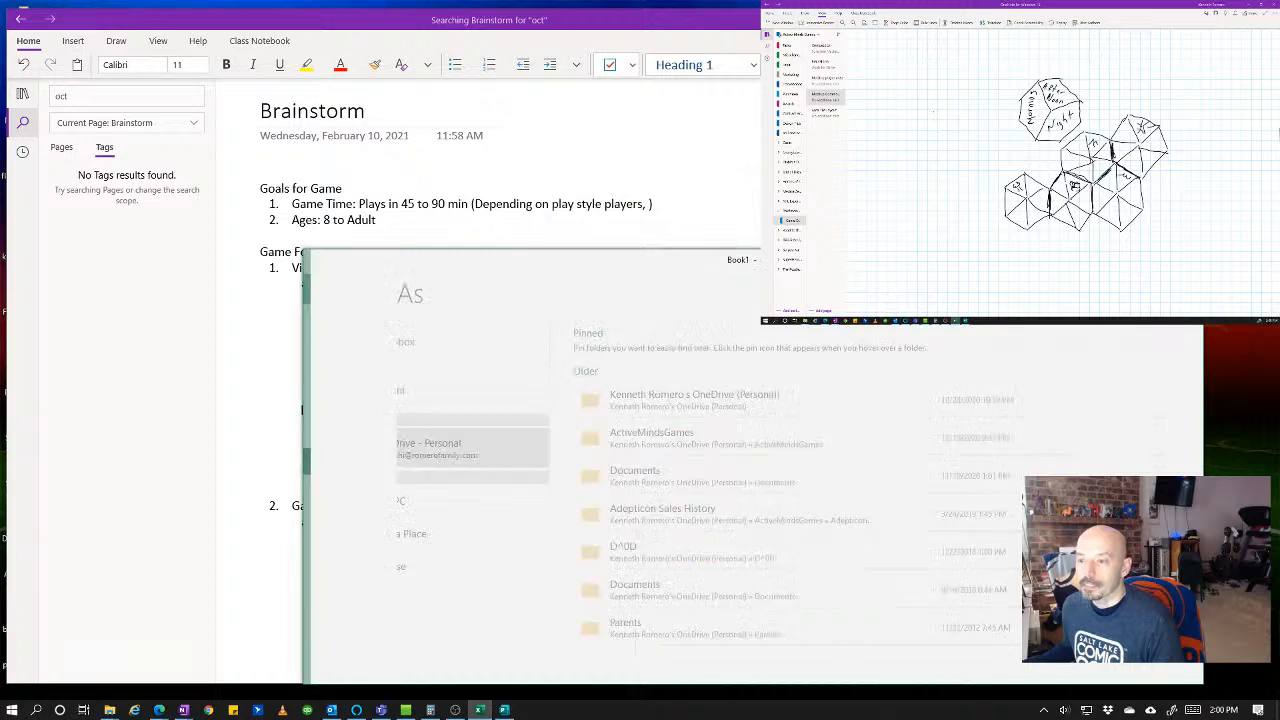
# - Switch to Publisher and bring up the blank page sizes and templates for a new publication
pyautogui.click(185, 277)
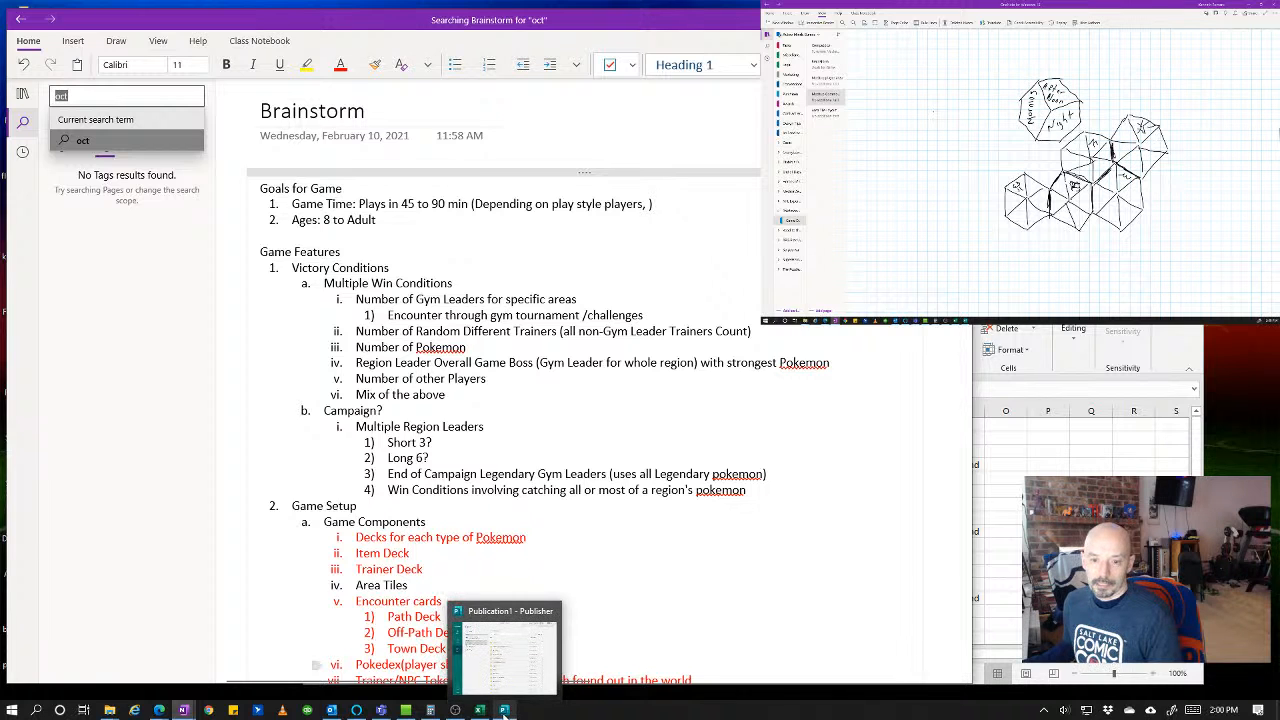
pyautogui.click(505, 711)
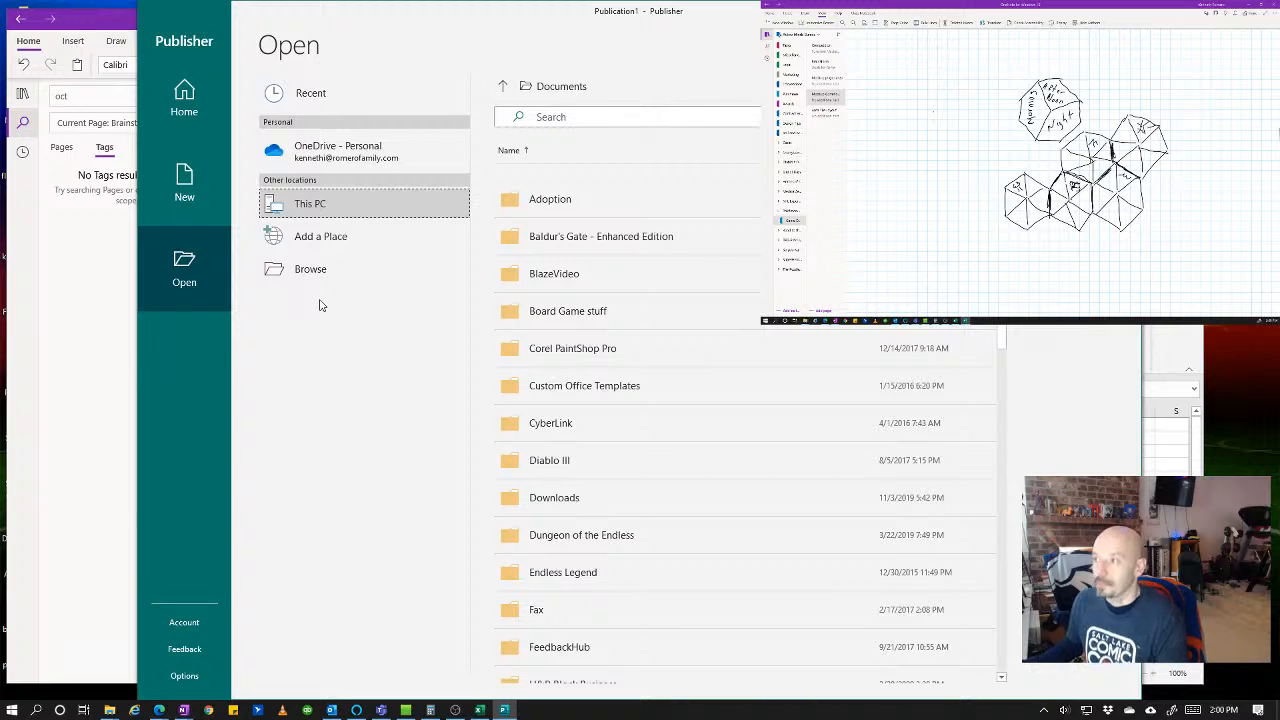
pyautogui.click(184, 180)
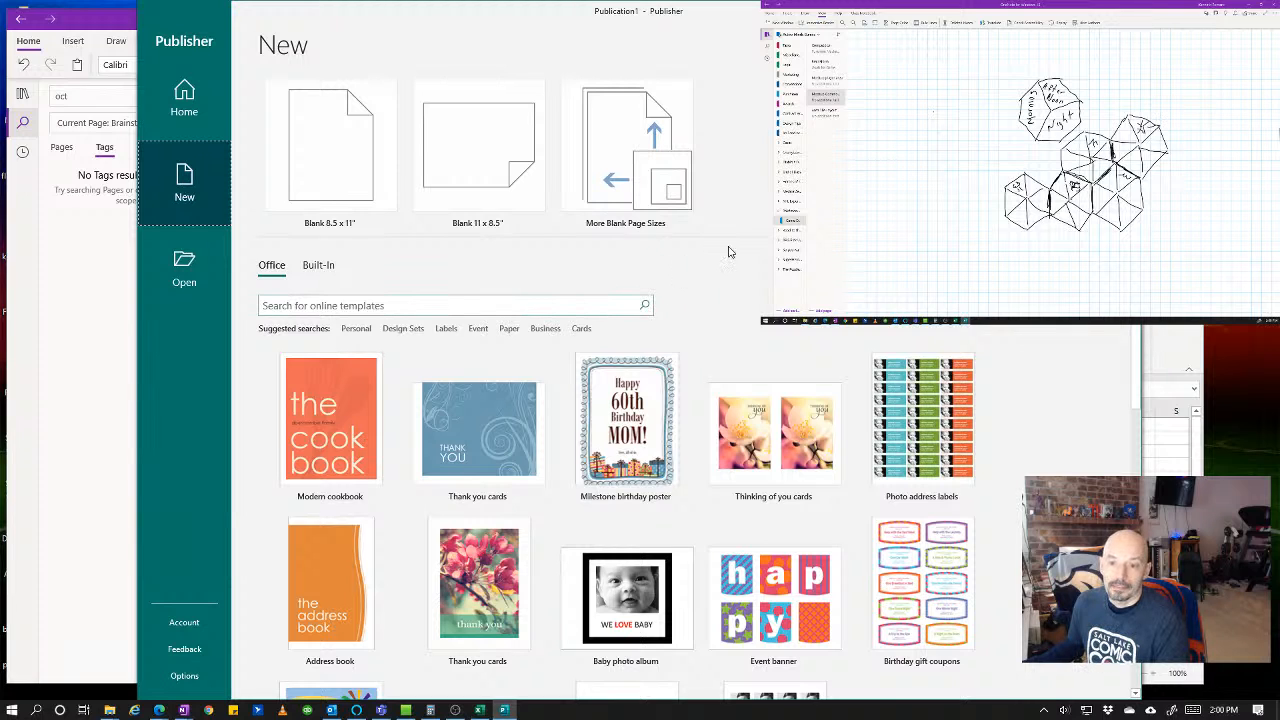
pyautogui.scroll(-2, 732, 248)
pyautogui.scroll(2, 732, 248)
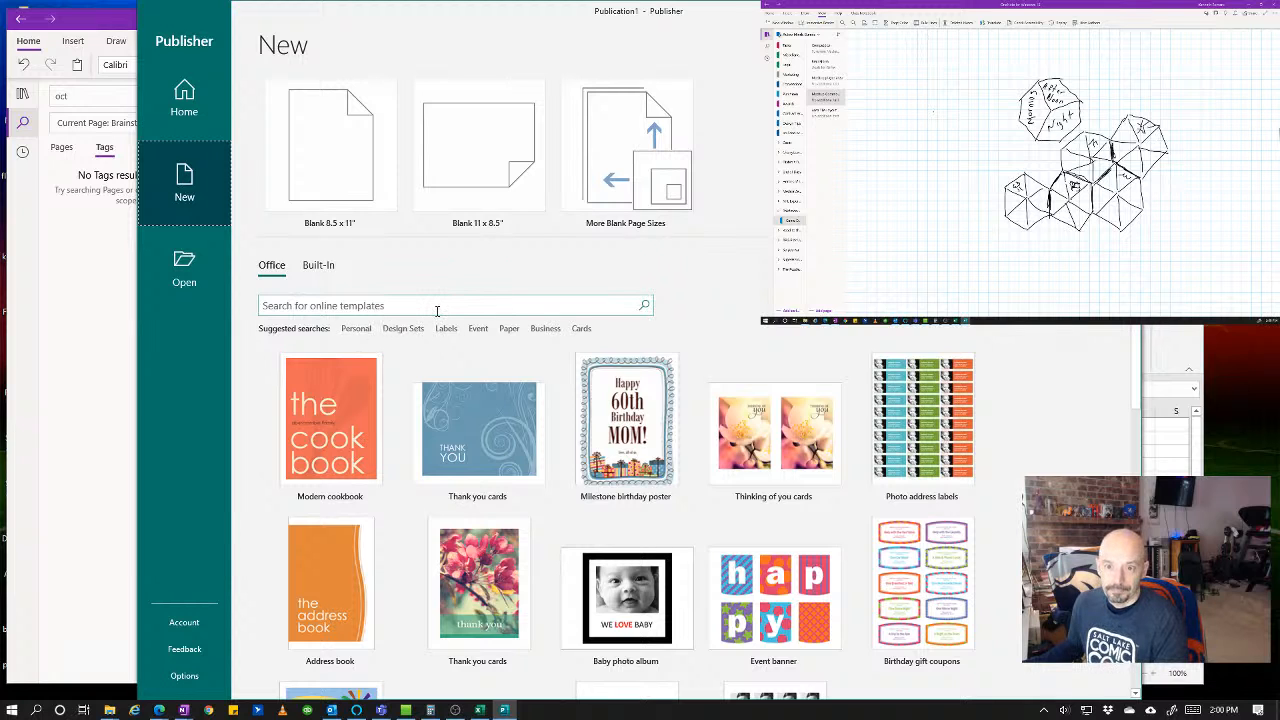
# - Create a blank publication using the custom 4 x 4" page size
pyautogui.click(645, 150)
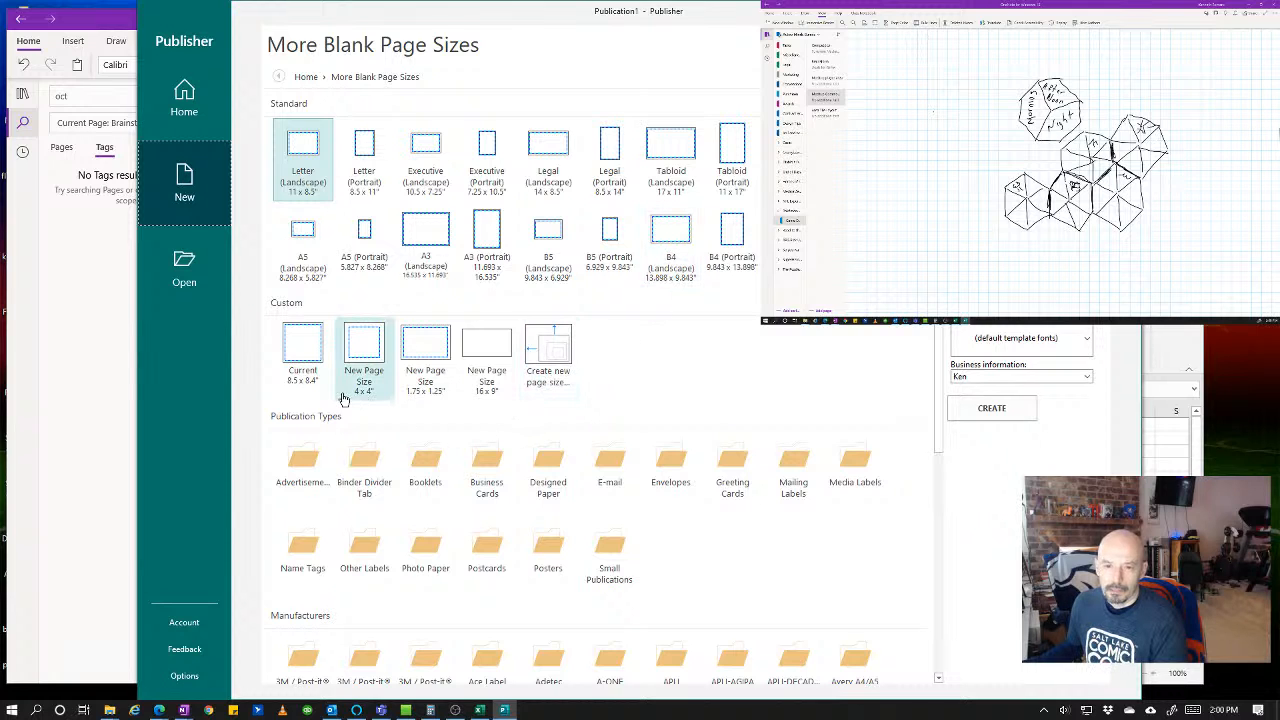
pyautogui.click(360, 347)
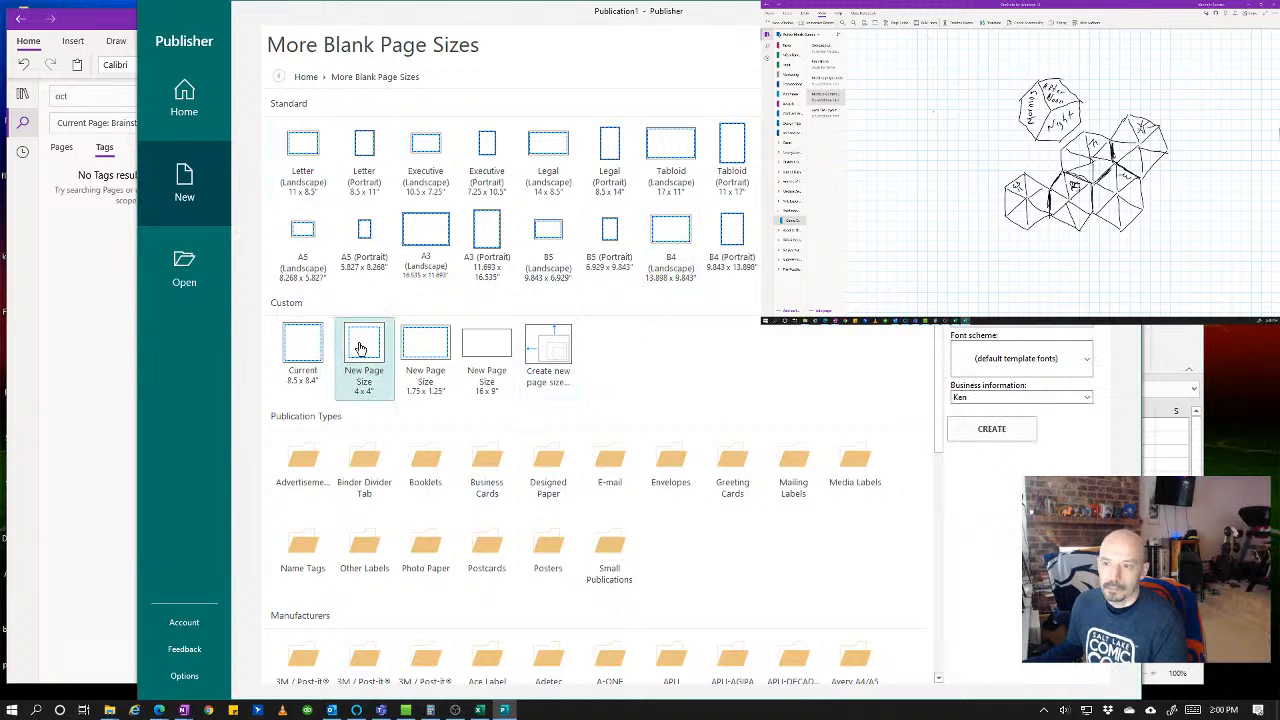
pyautogui.doubleClick(360, 347)
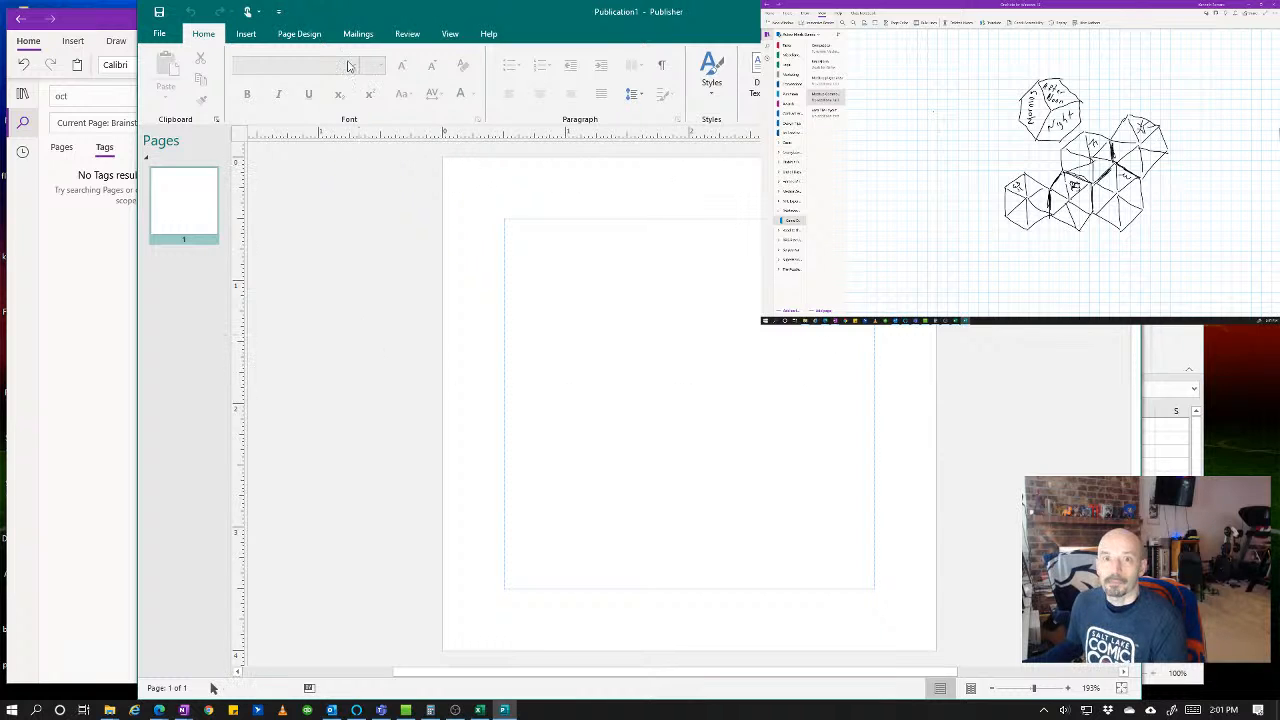
# - Draw a hexagon shape about 3.56 x 2.92 in. across most of the blank page
pyautogui.click(247, 36)
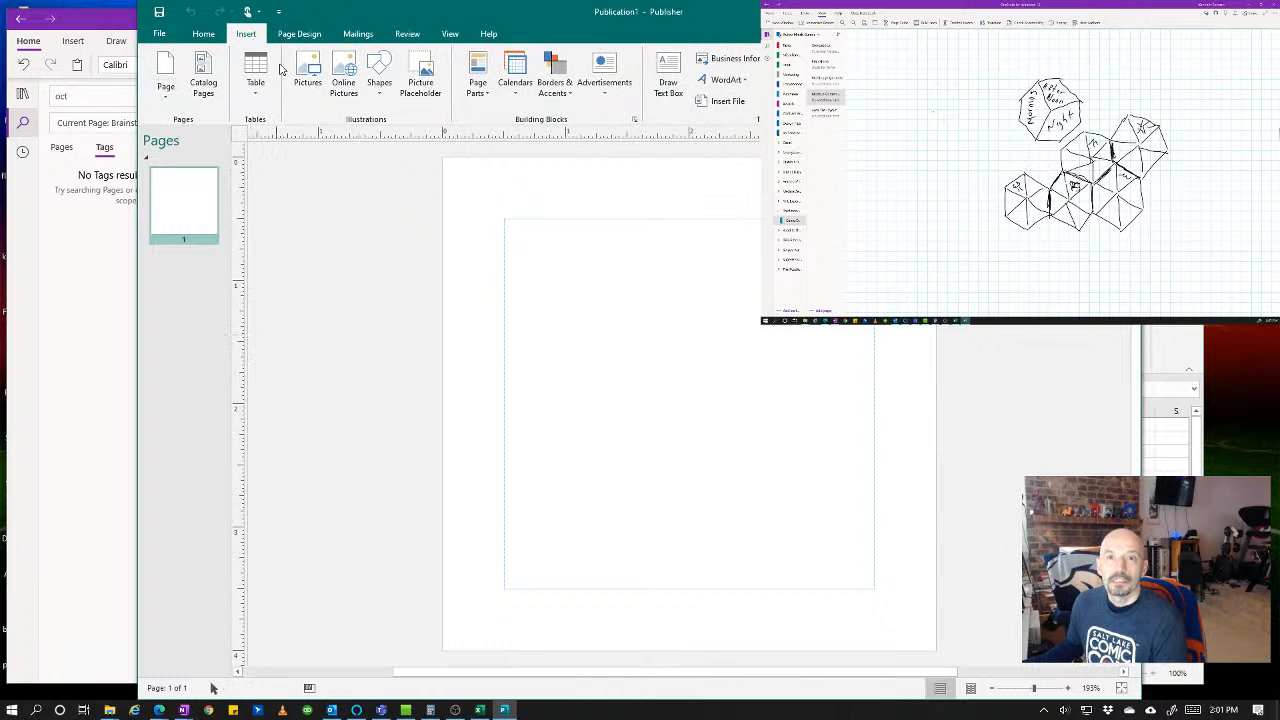
pyautogui.click(380, 76)
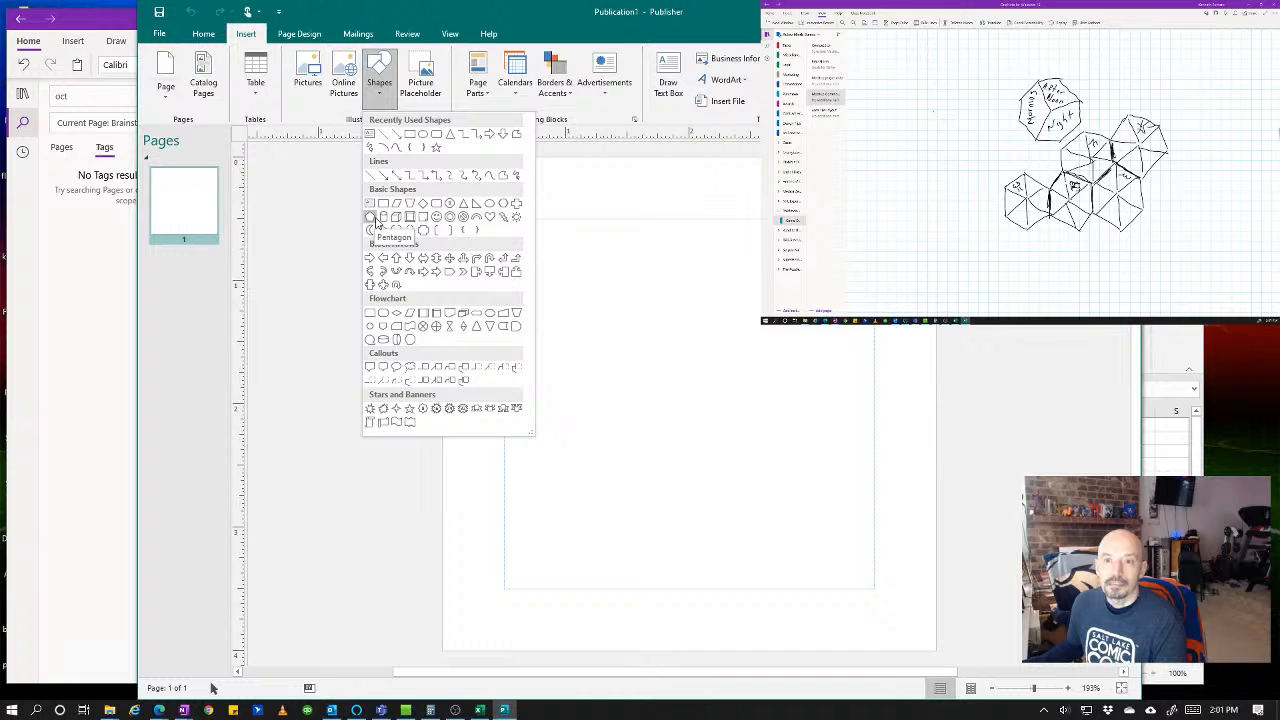
pyautogui.click(503, 204)
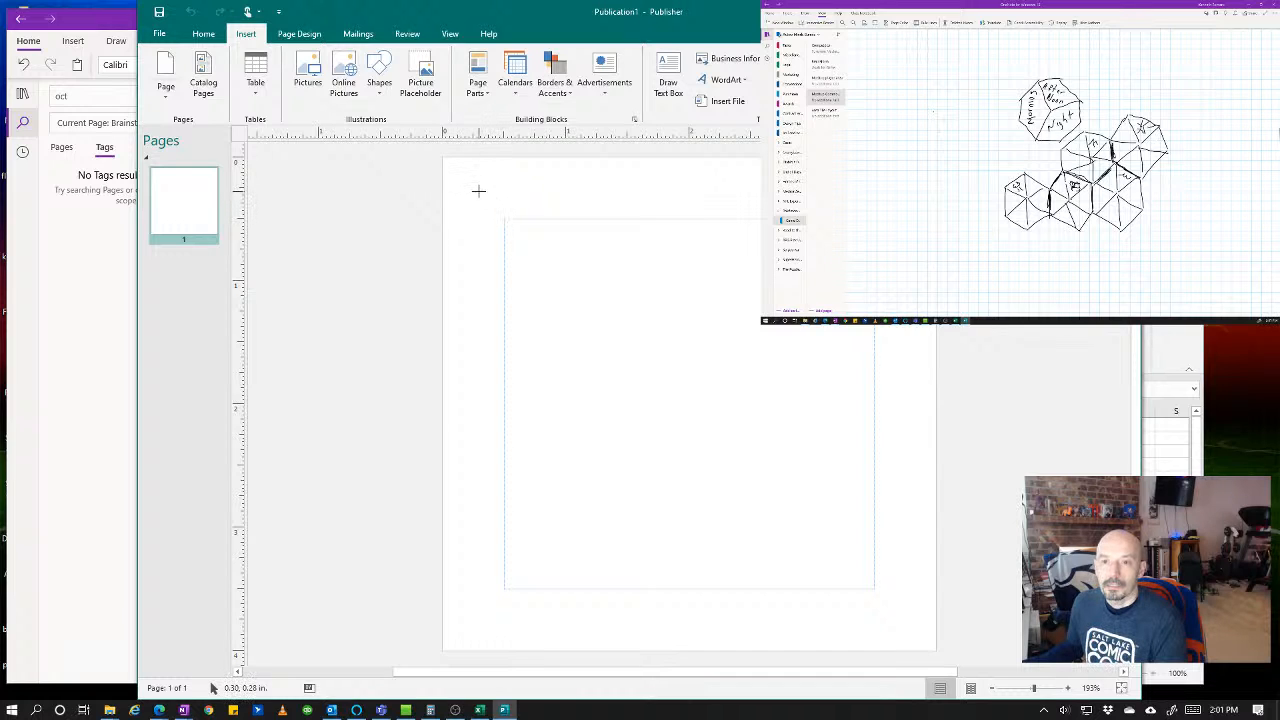
pyautogui.moveTo(477, 197); pyautogui.dragTo(918, 556)
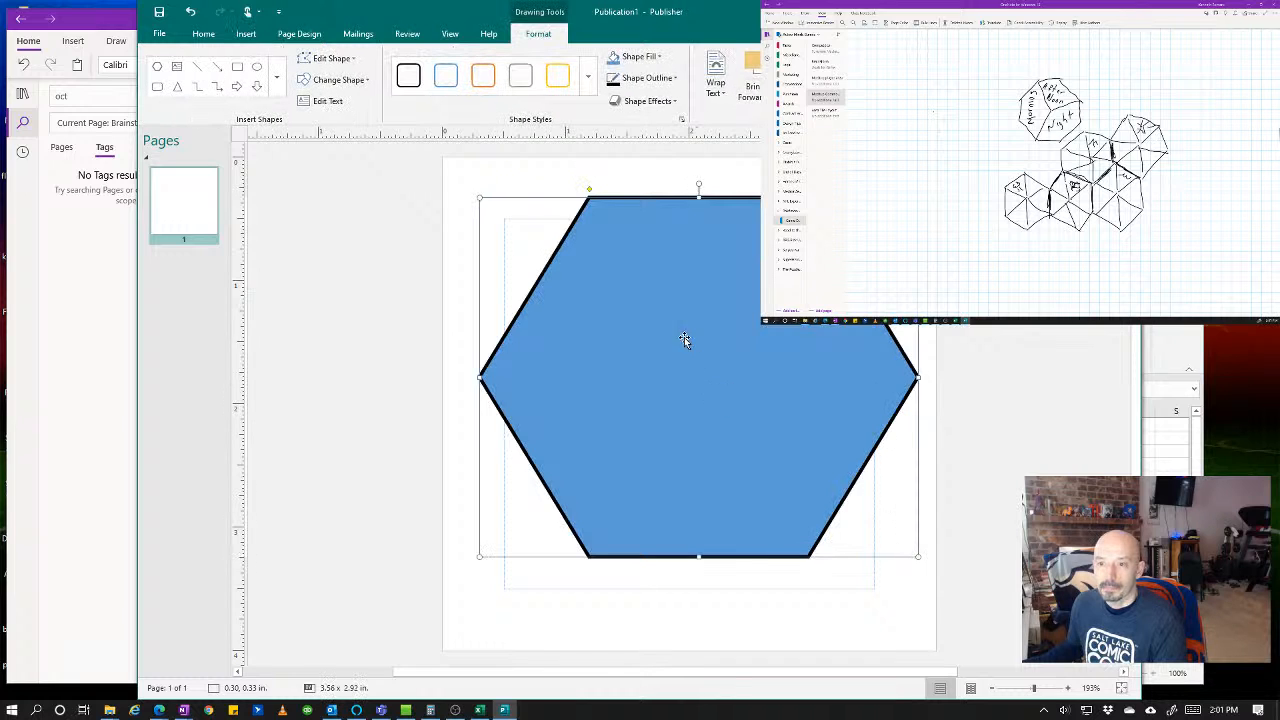
# - Reposition and enlarge the hexagon to about 3.99 x 3.24 in. so it spans the full page width
pyautogui.moveTo(672, 323); pyautogui.dragTo(670, 349)
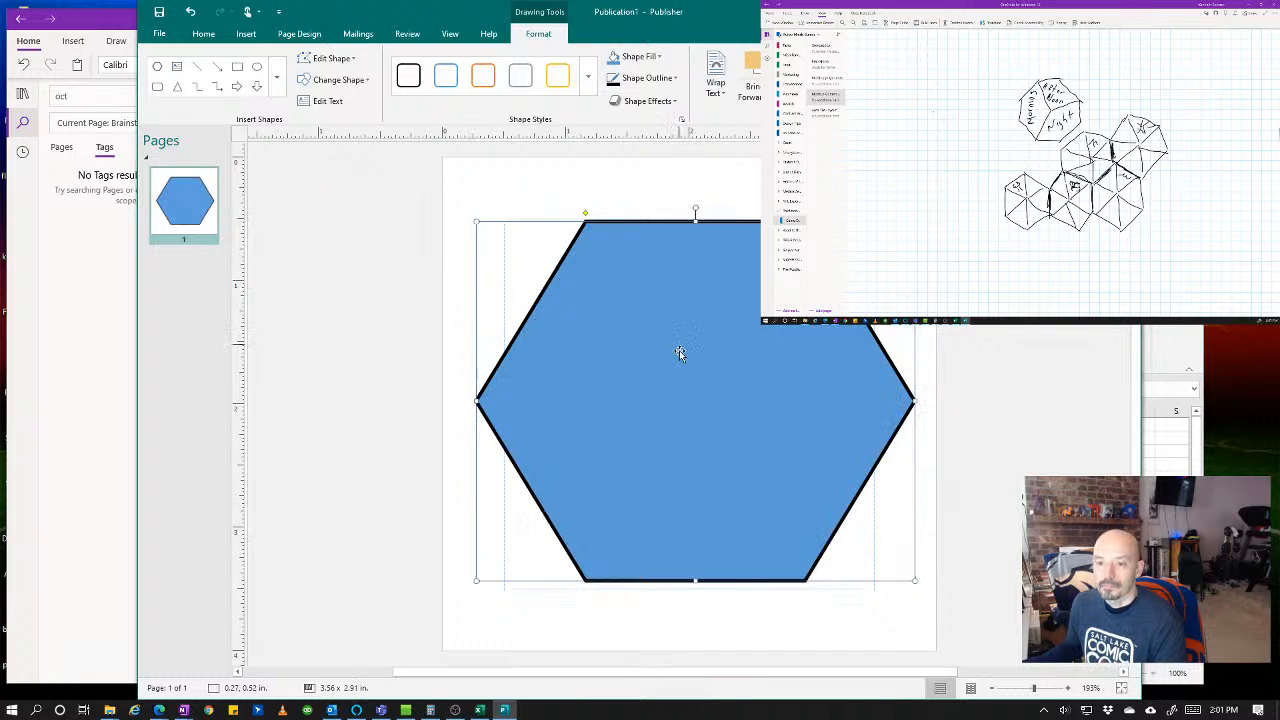
pyautogui.moveTo(476, 580); pyautogui.dragTo(448, 603)
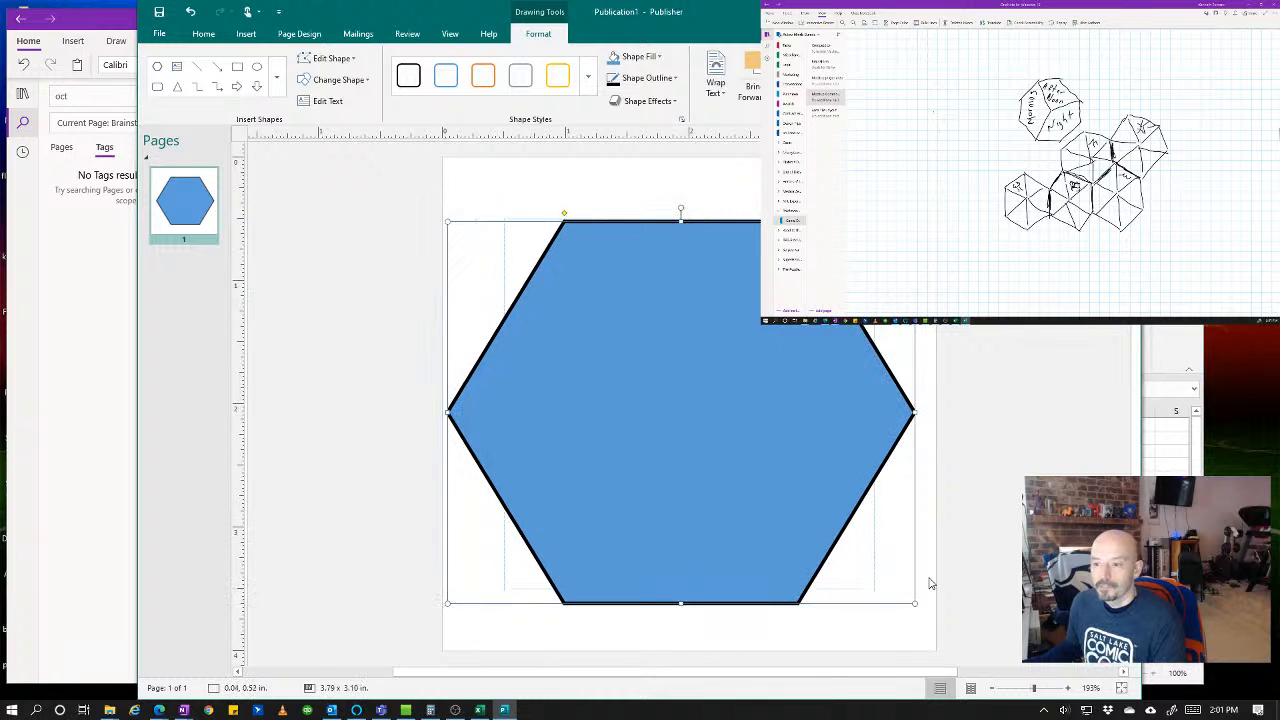
pyautogui.moveTo(916, 603); pyautogui.dragTo(930, 615)
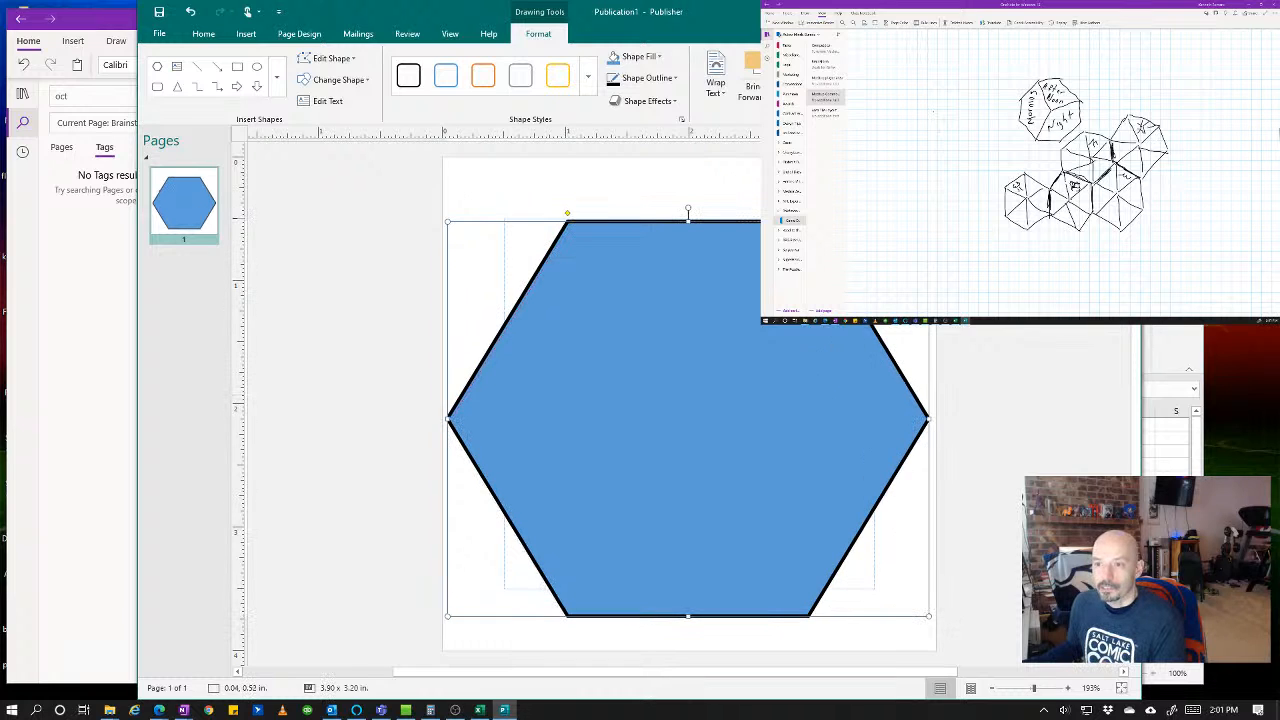
pyautogui.moveTo(930, 616); pyautogui.dragTo(935, 617)
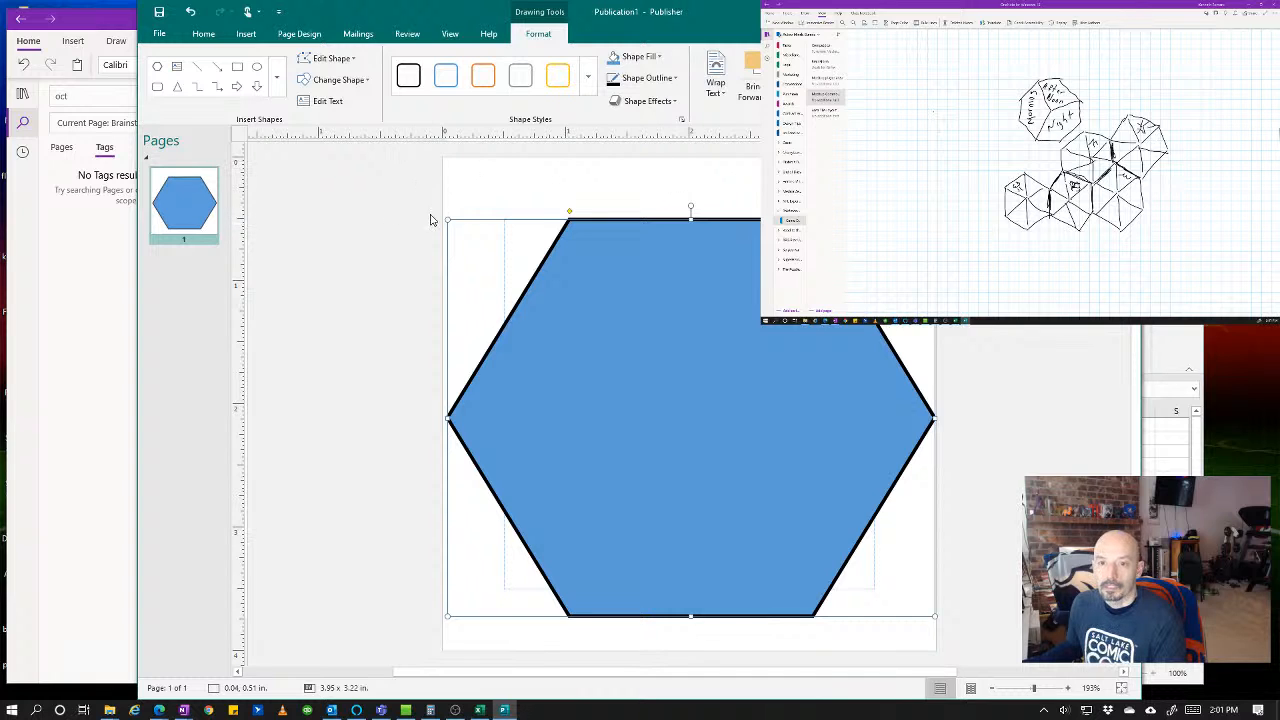
pyautogui.moveTo(448, 219); pyautogui.dragTo(443, 216)
pyautogui.click(1044, 325)
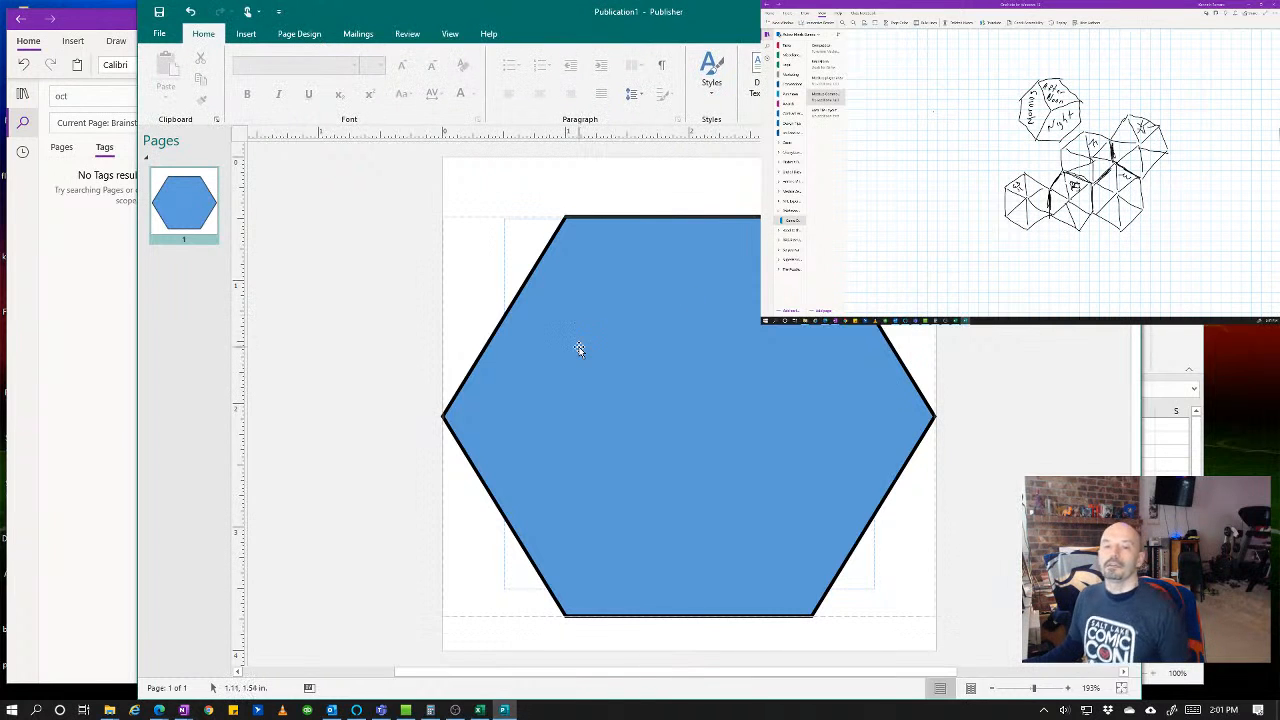
# - Set the hexagon to No Fill, leaving only its black outline
pyautogui.rightClick(672, 384)
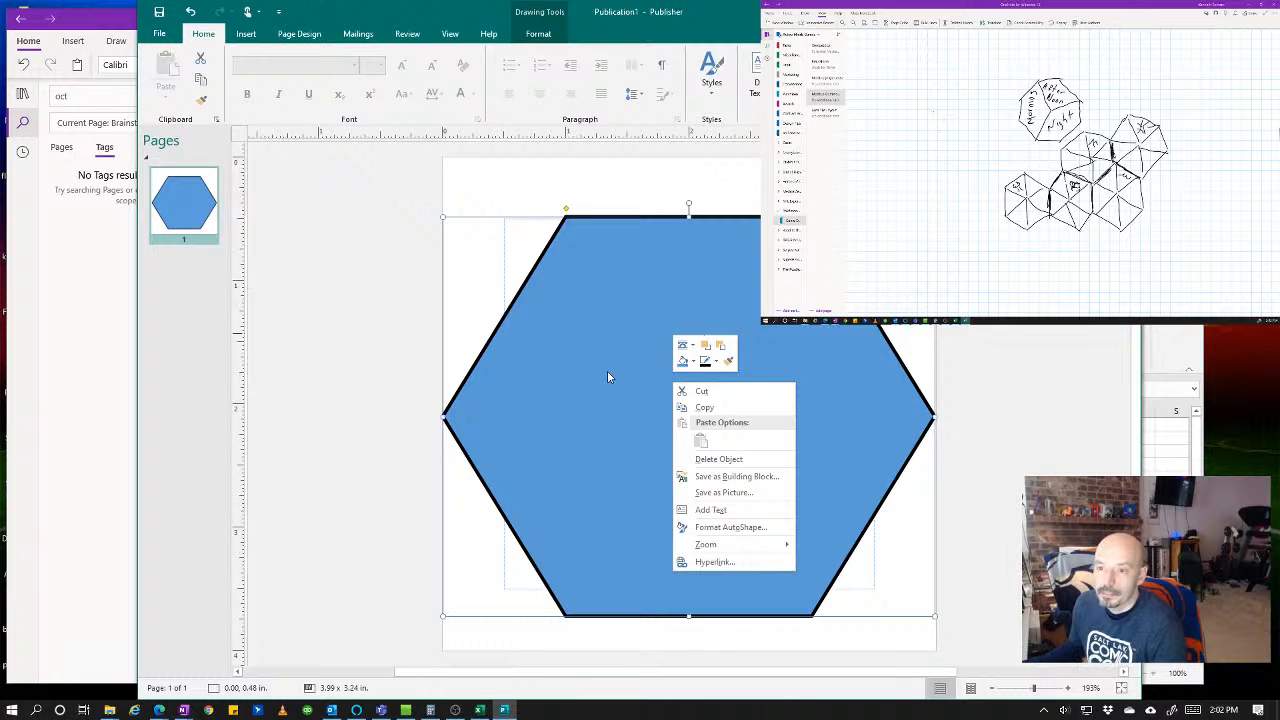
pyautogui.click(695, 362)
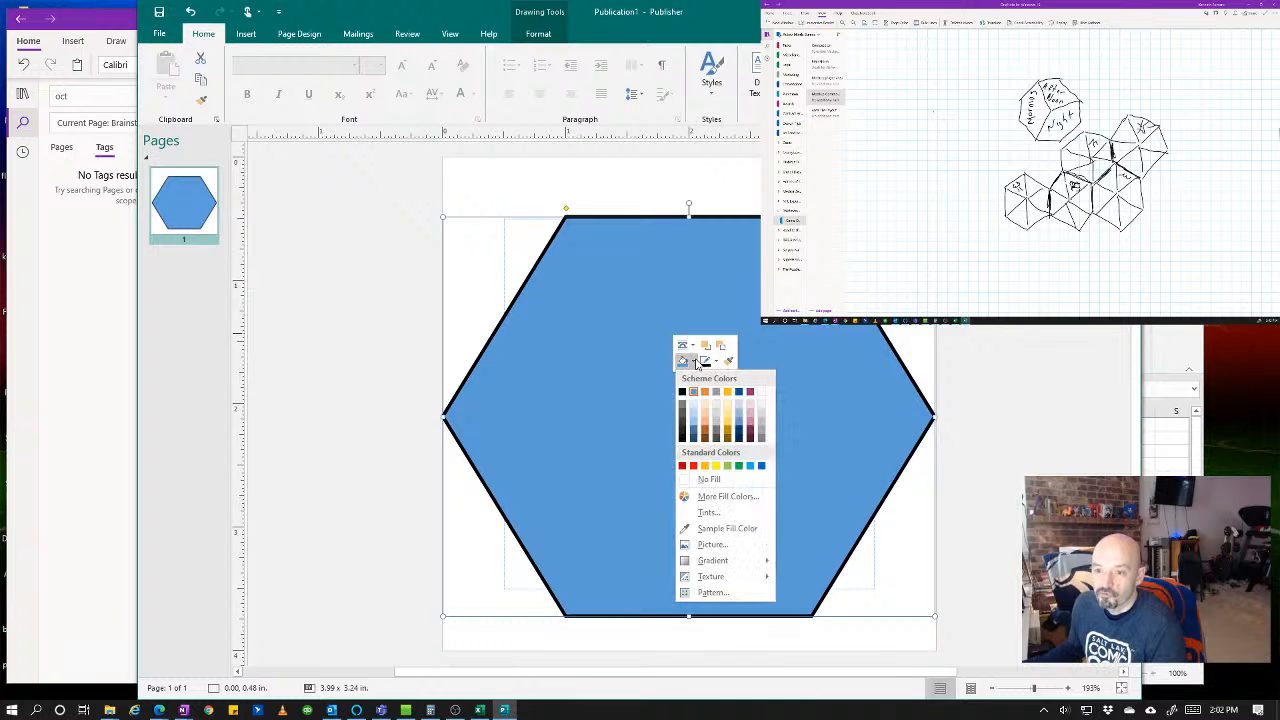
pyautogui.click(710, 480)
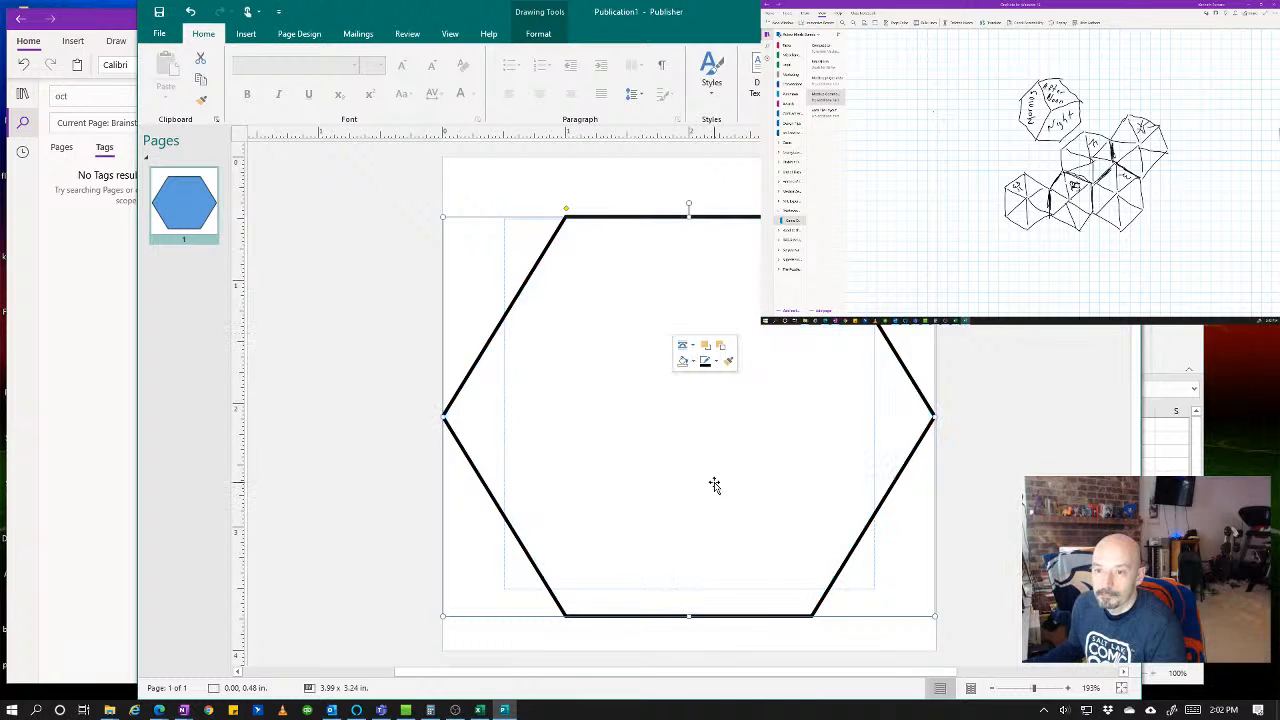
pyautogui.click(957, 222)
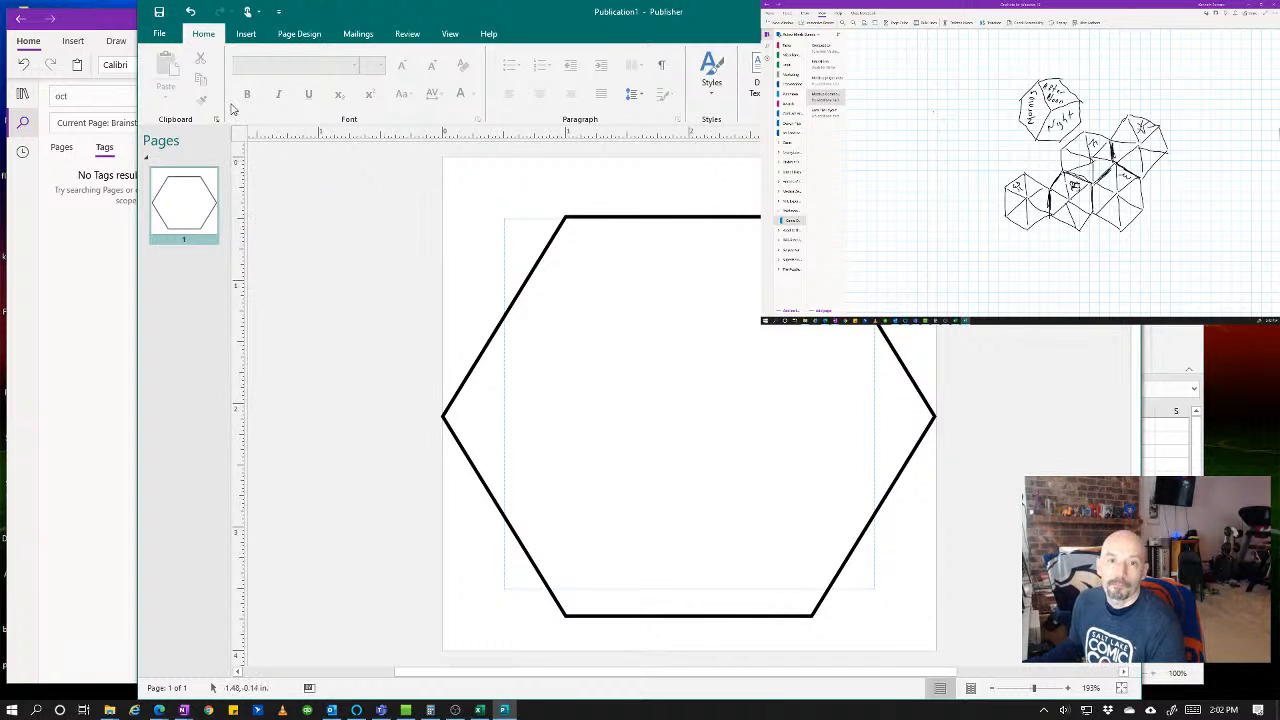
# - Start a mail merge and browse for its data source in the AMG > Products folder on the SDXC (E:) drive
pyautogui.click(246, 34)
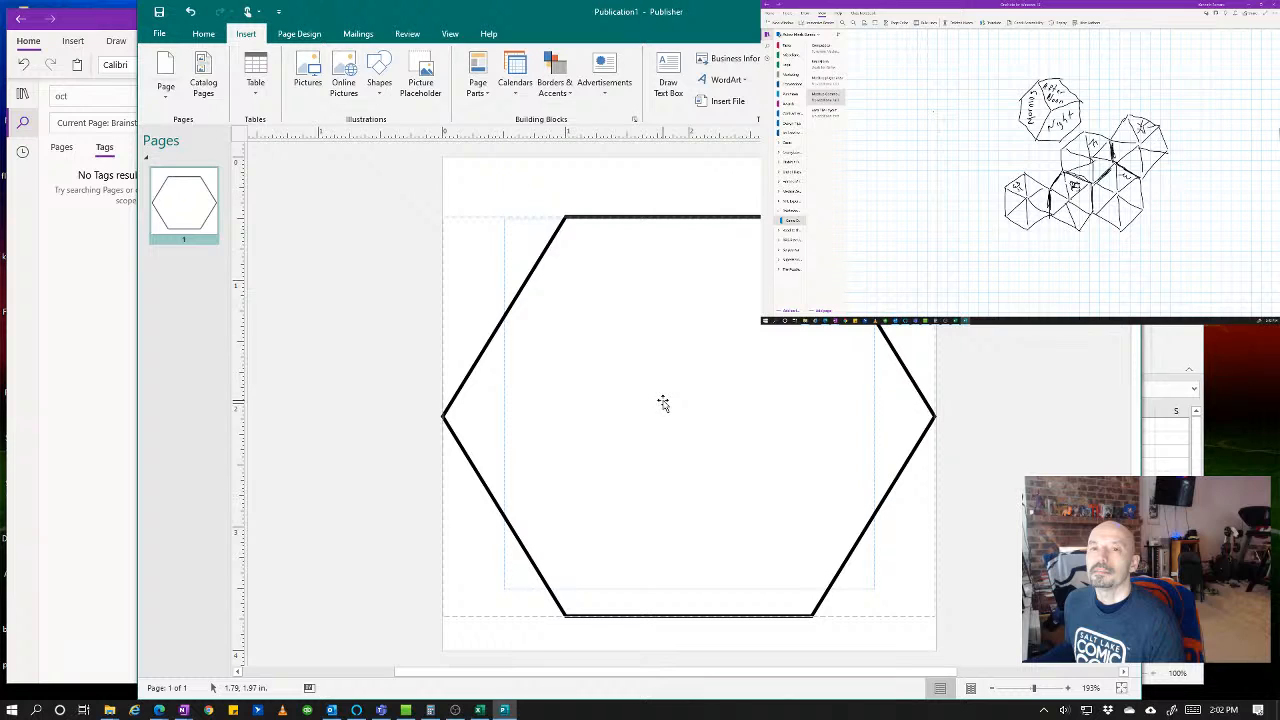
pyautogui.click(358, 34)
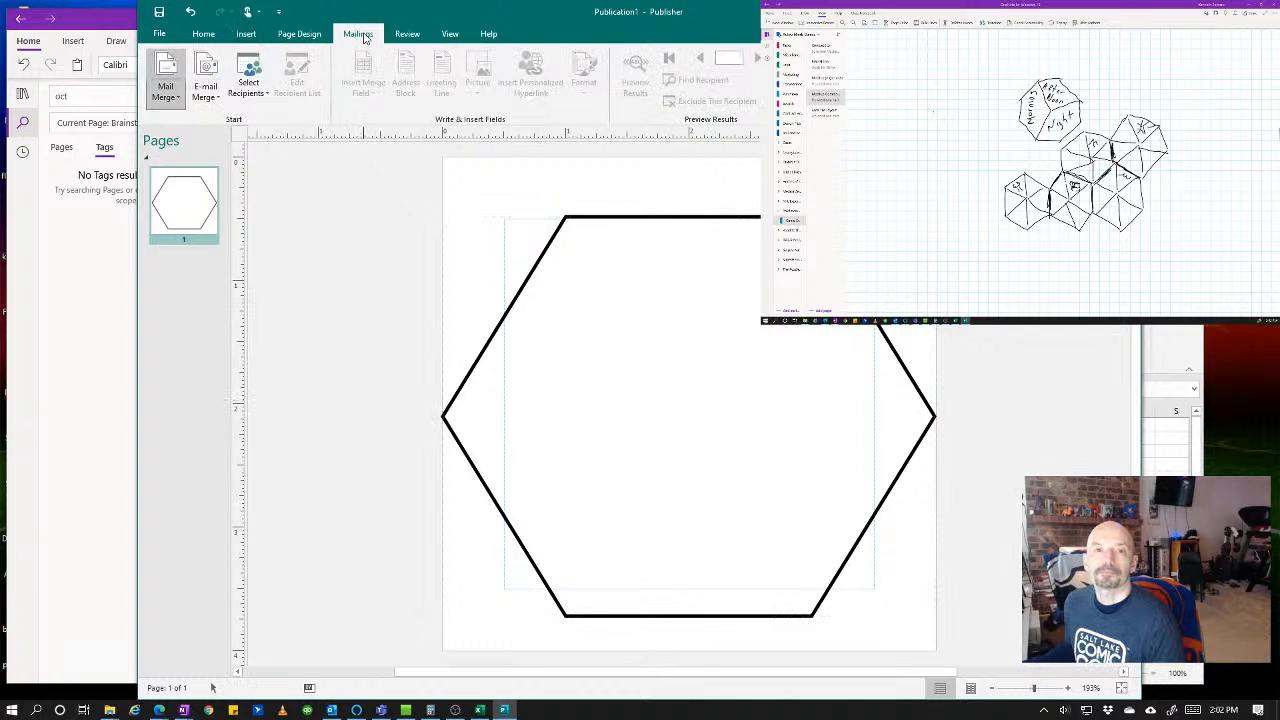
pyautogui.click(166, 92)
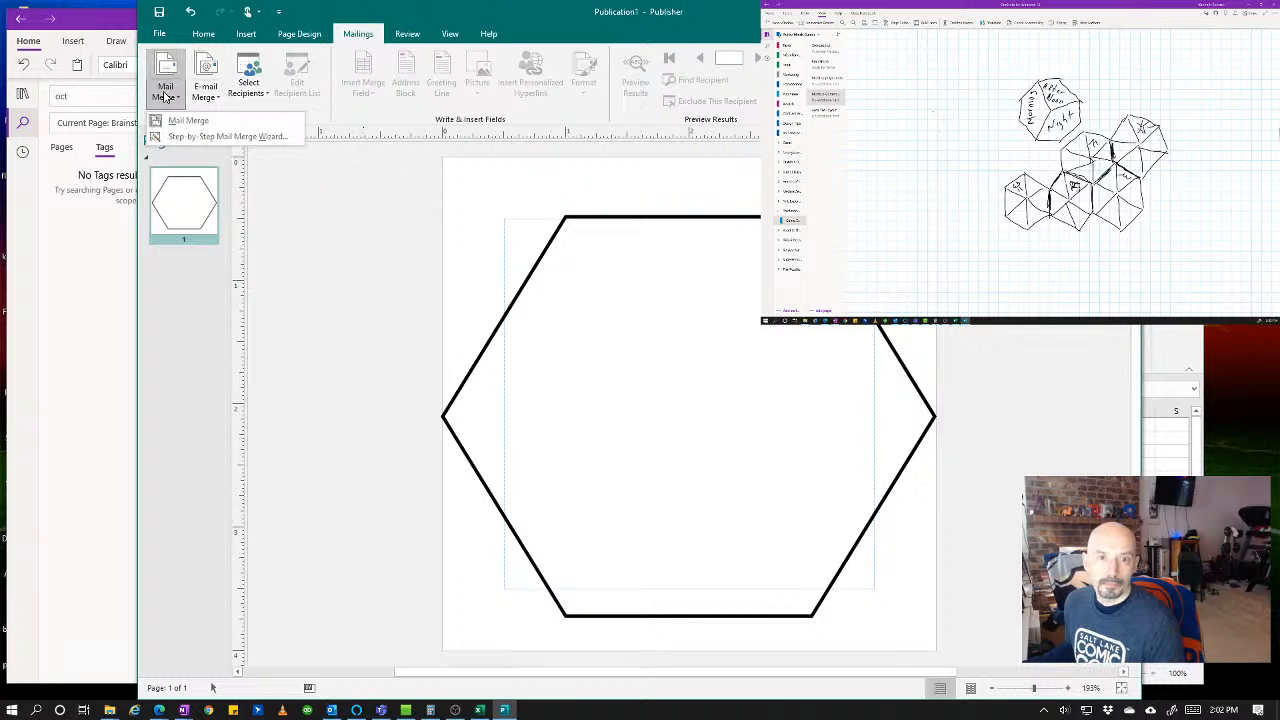
pyautogui.click(186, 120)
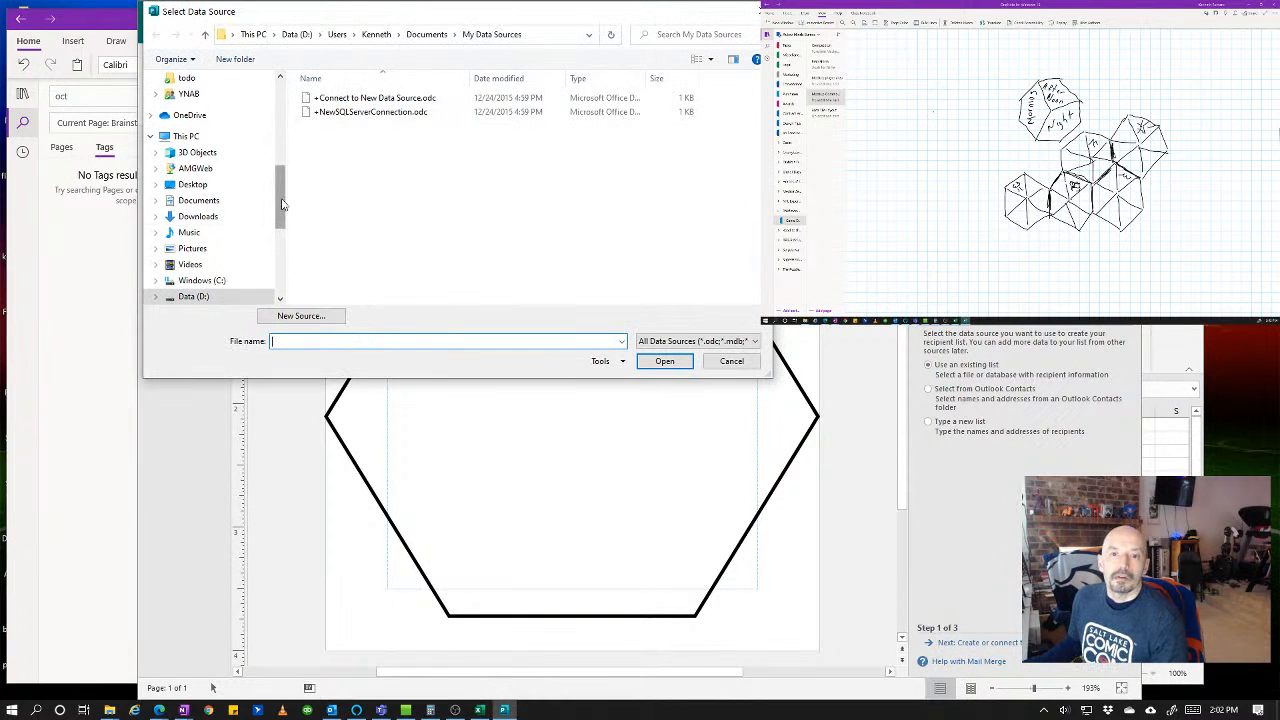
pyautogui.moveTo(283, 205); pyautogui.dragTo(290, 275)
pyautogui.click(187, 184)
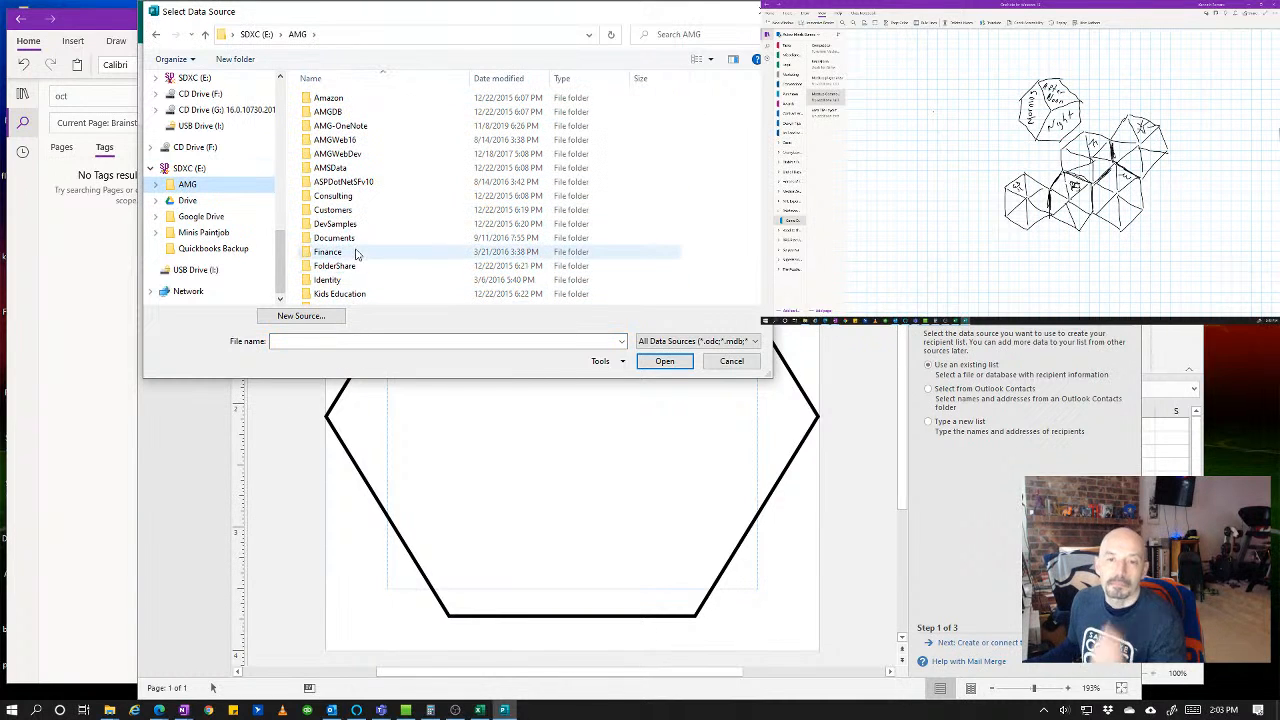
pyautogui.scroll(-2, 356, 244)
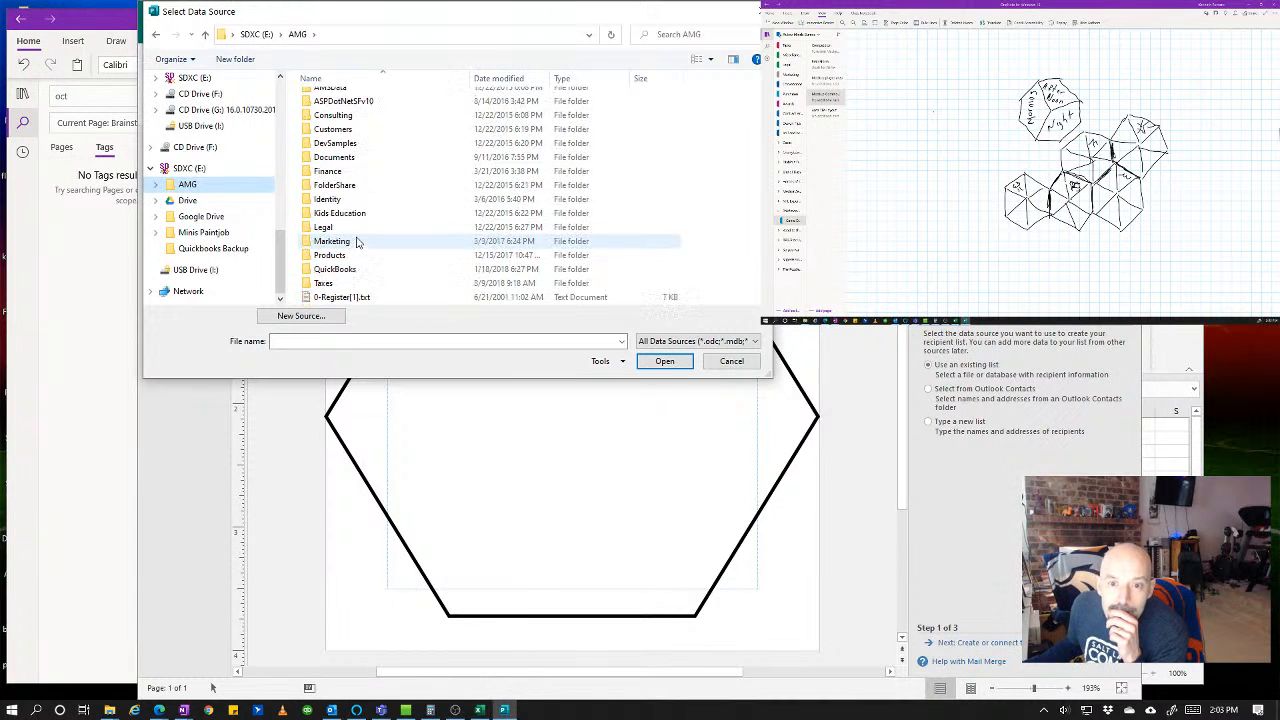
pyautogui.doubleClick(339, 257)
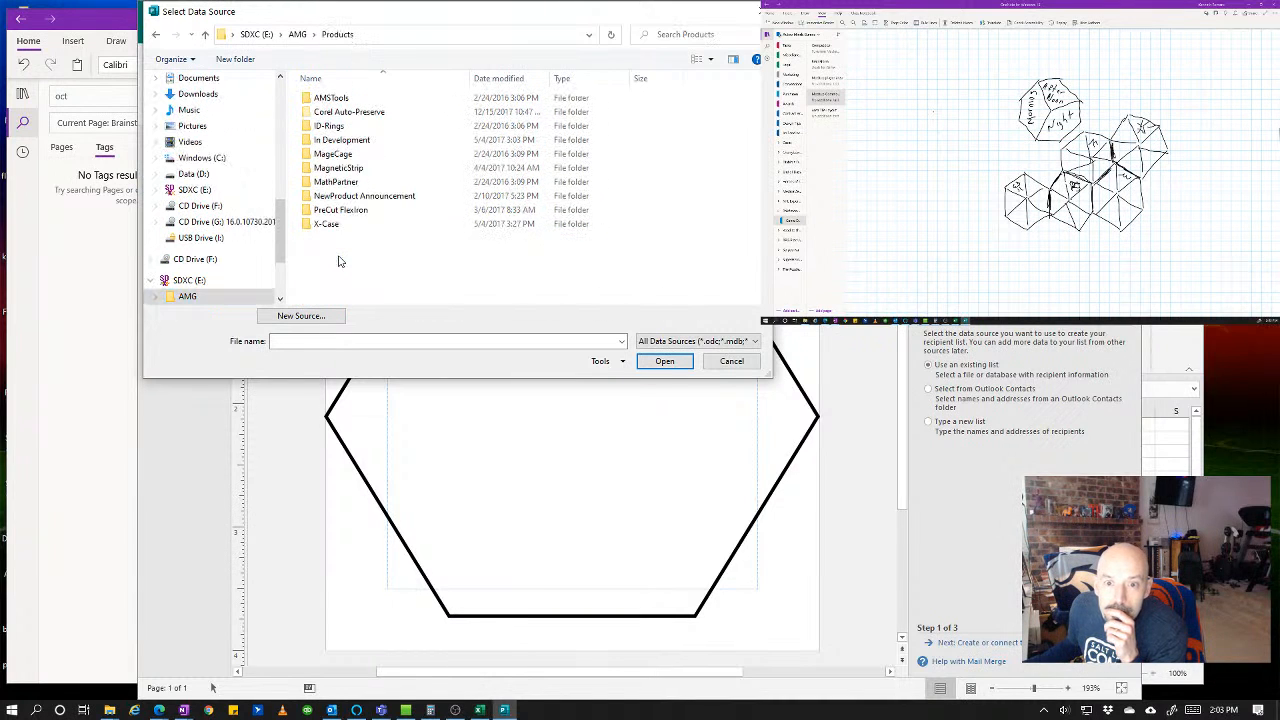
pyautogui.doubleClick(358, 141)
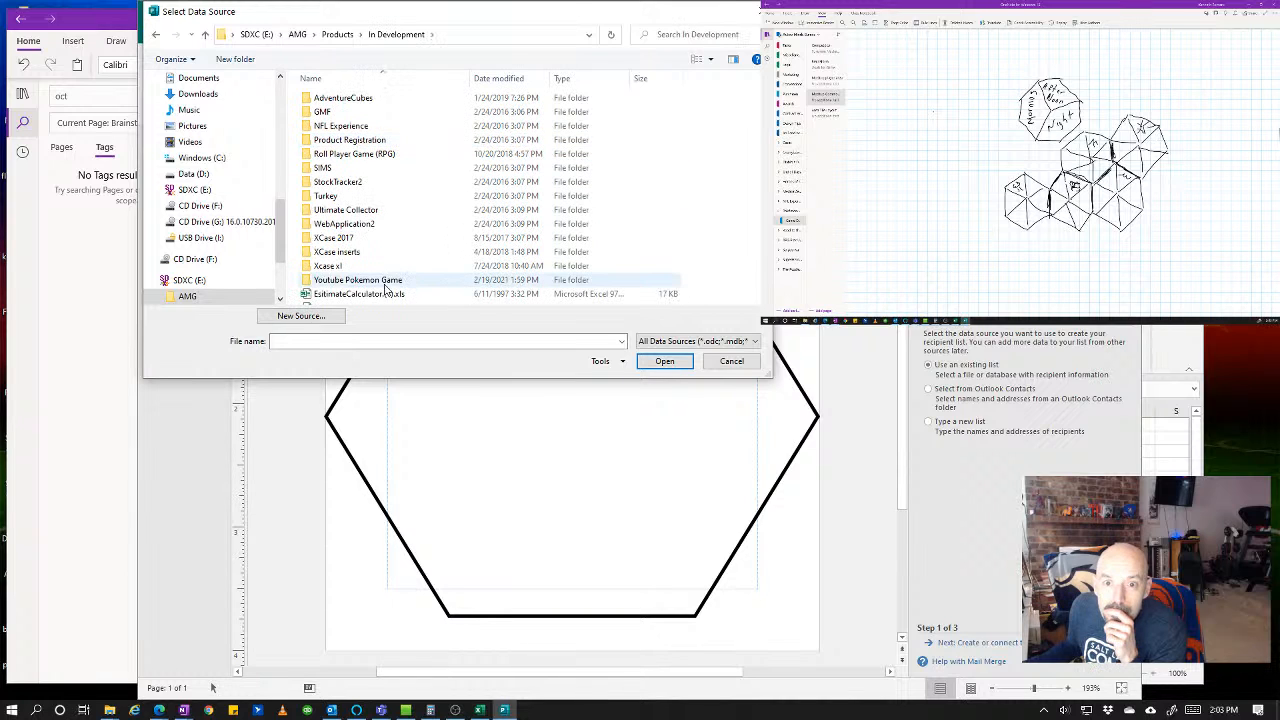
pyautogui.doubleClick(386, 284)
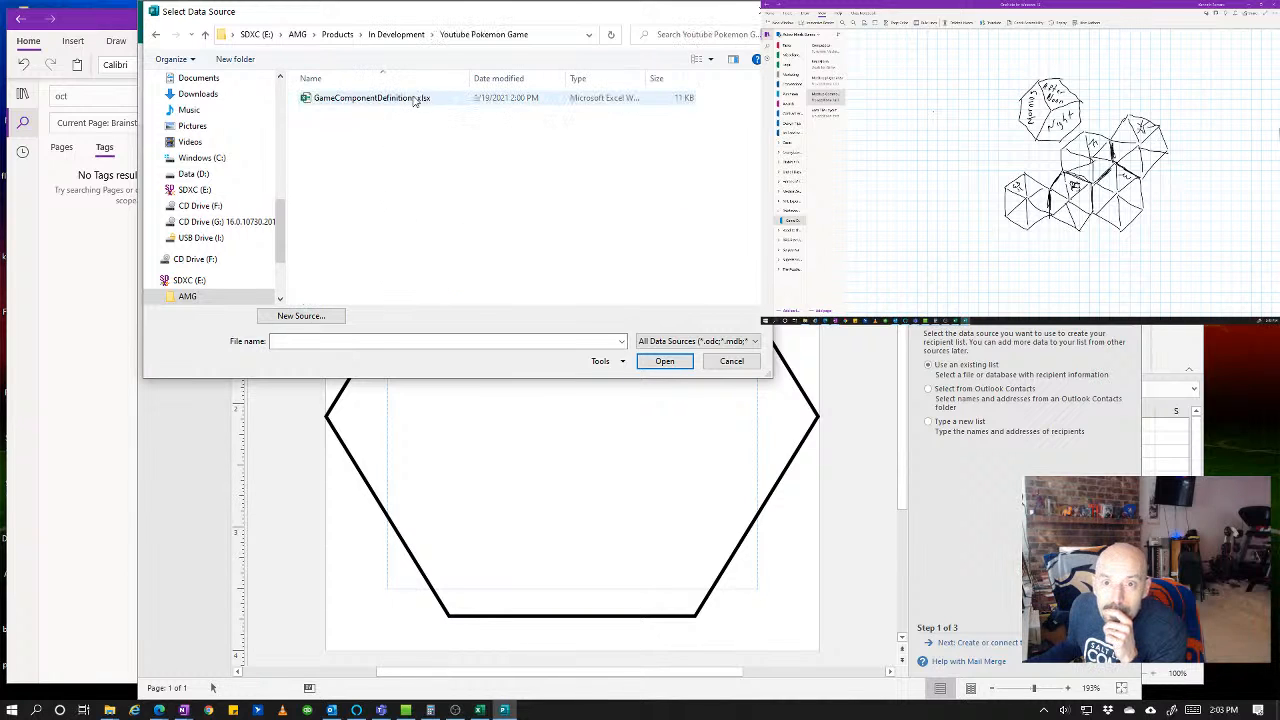
pyautogui.click(415, 100)
pyautogui.click(660, 362)
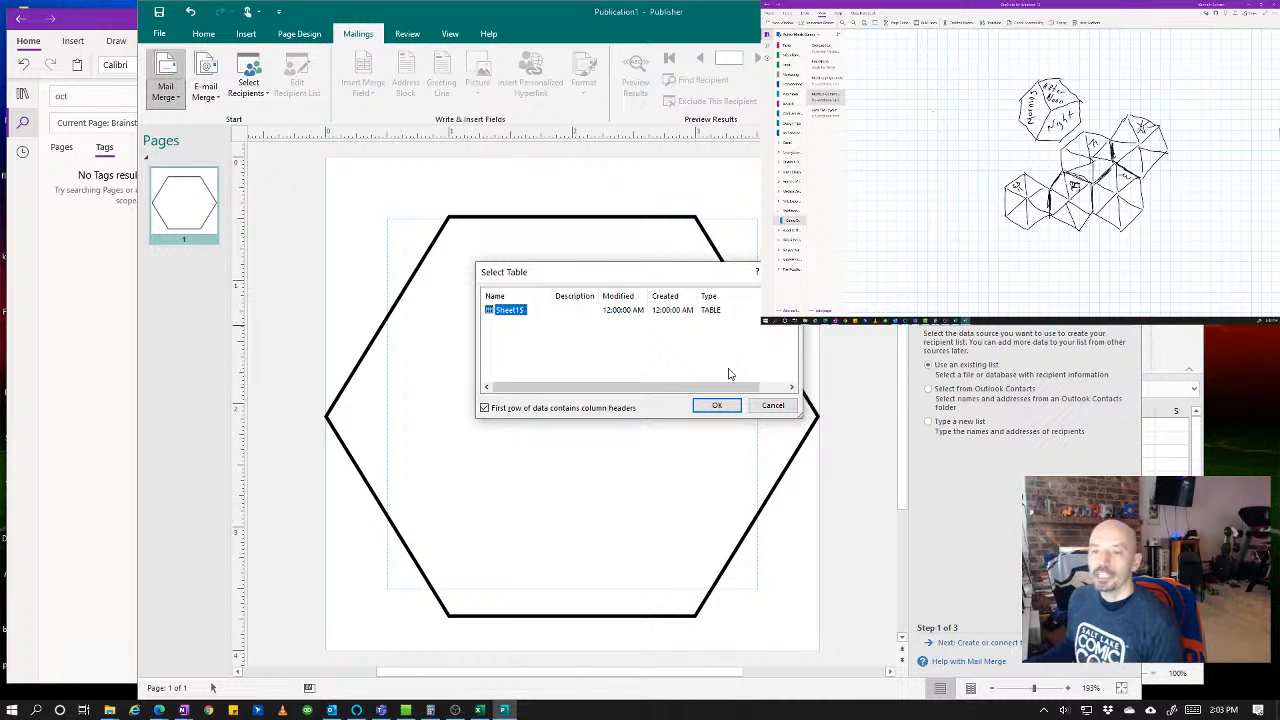
pyautogui.click(776, 405)
# - Switch to the Excel workbook, rename its worksheet to TileDefinition and save the file
pyautogui.click(1199, 328)
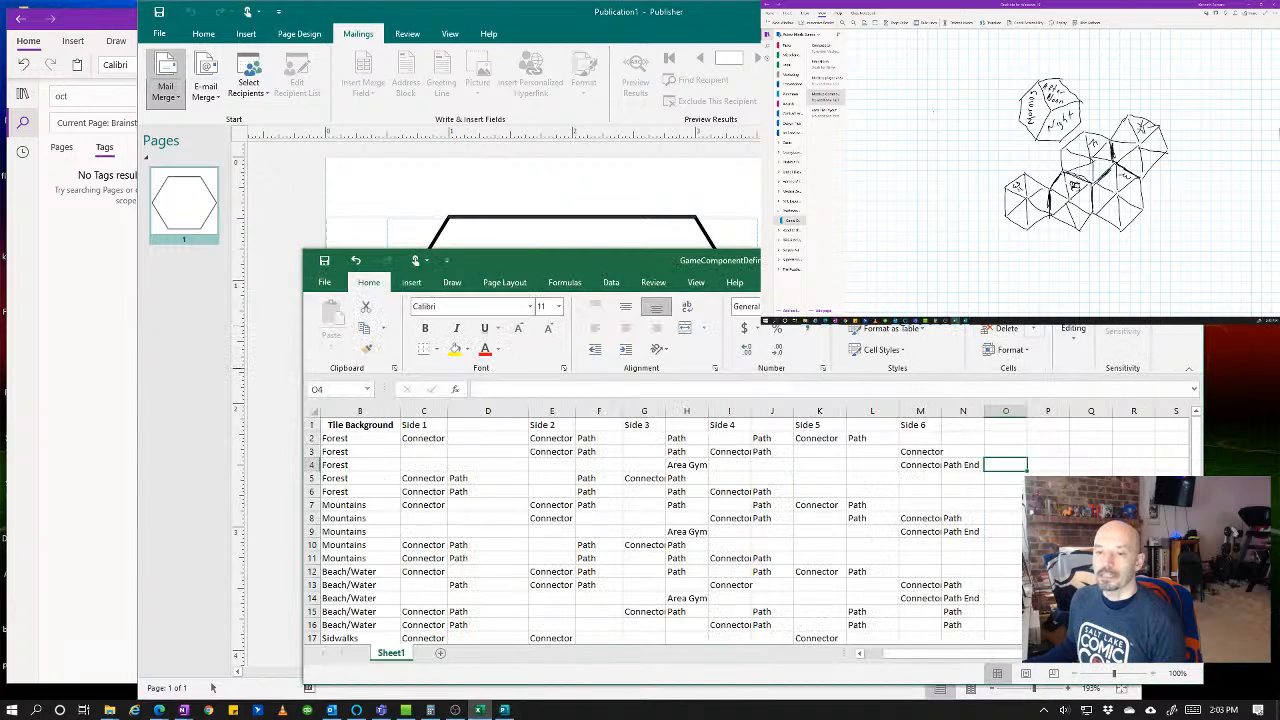
pyautogui.moveTo(632, 260); pyautogui.dragTo(659, 138)
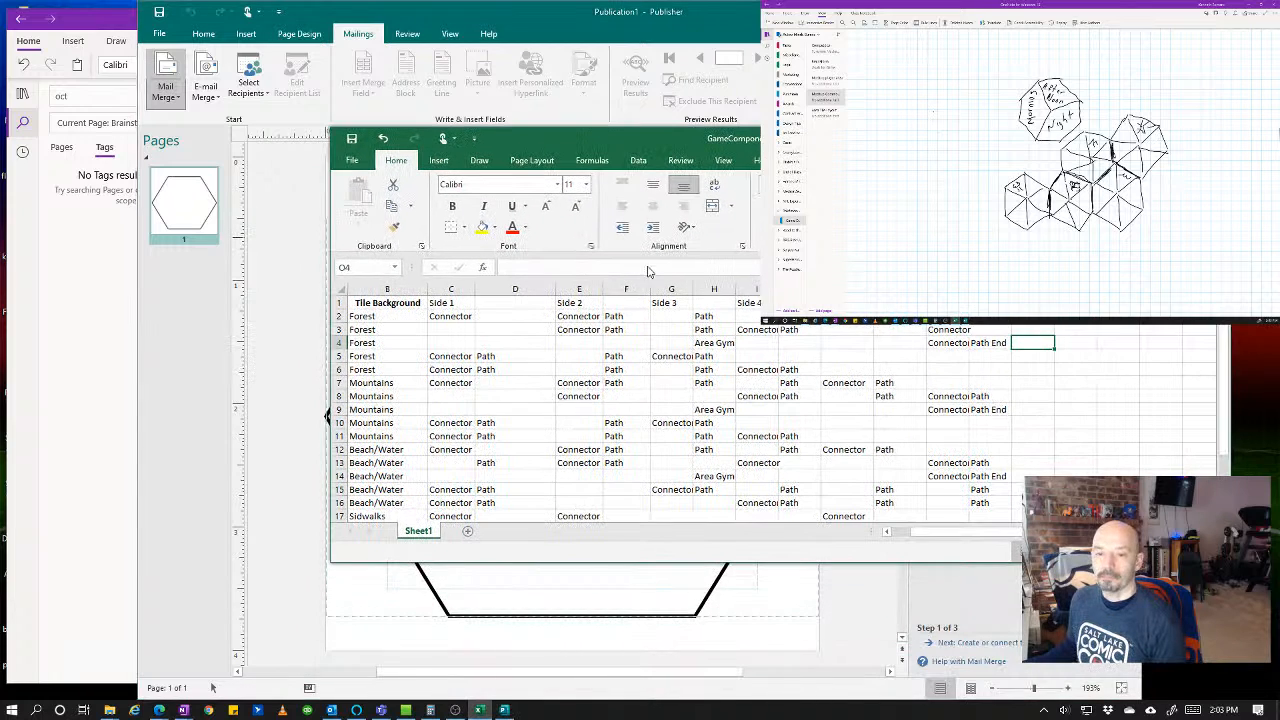
pyautogui.rightClick(426, 531)
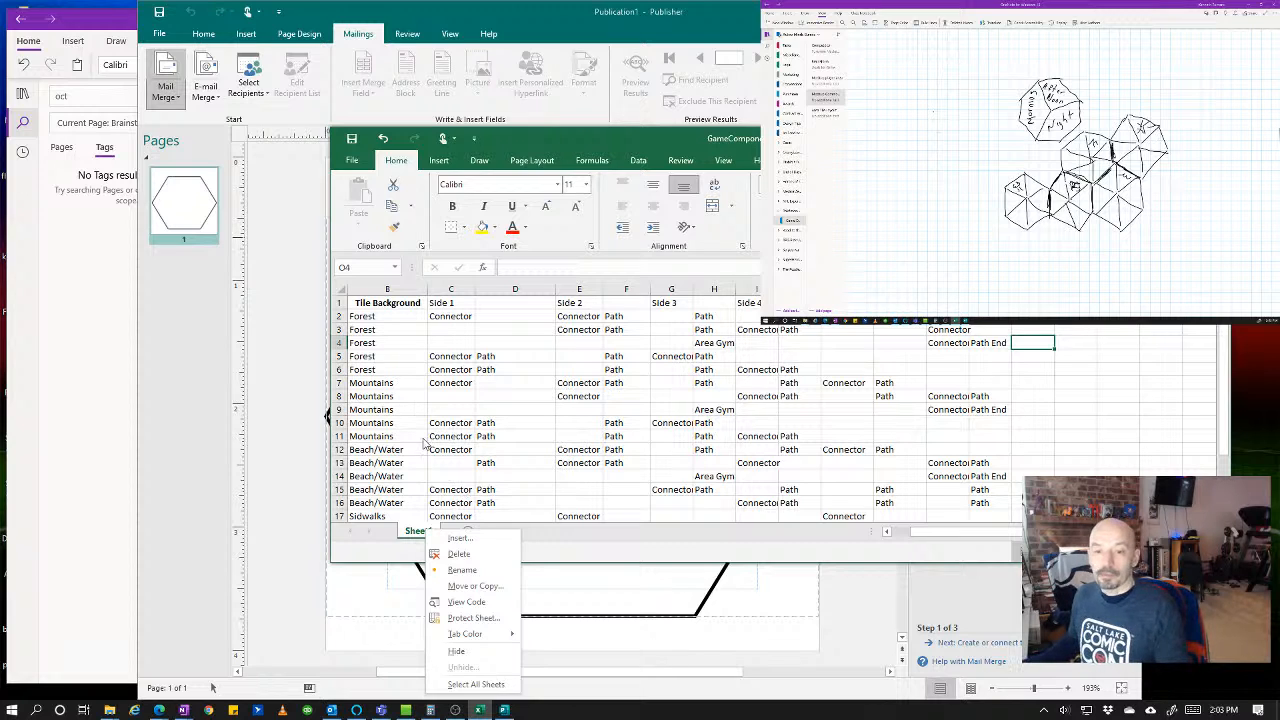
pyautogui.click(484, 584)
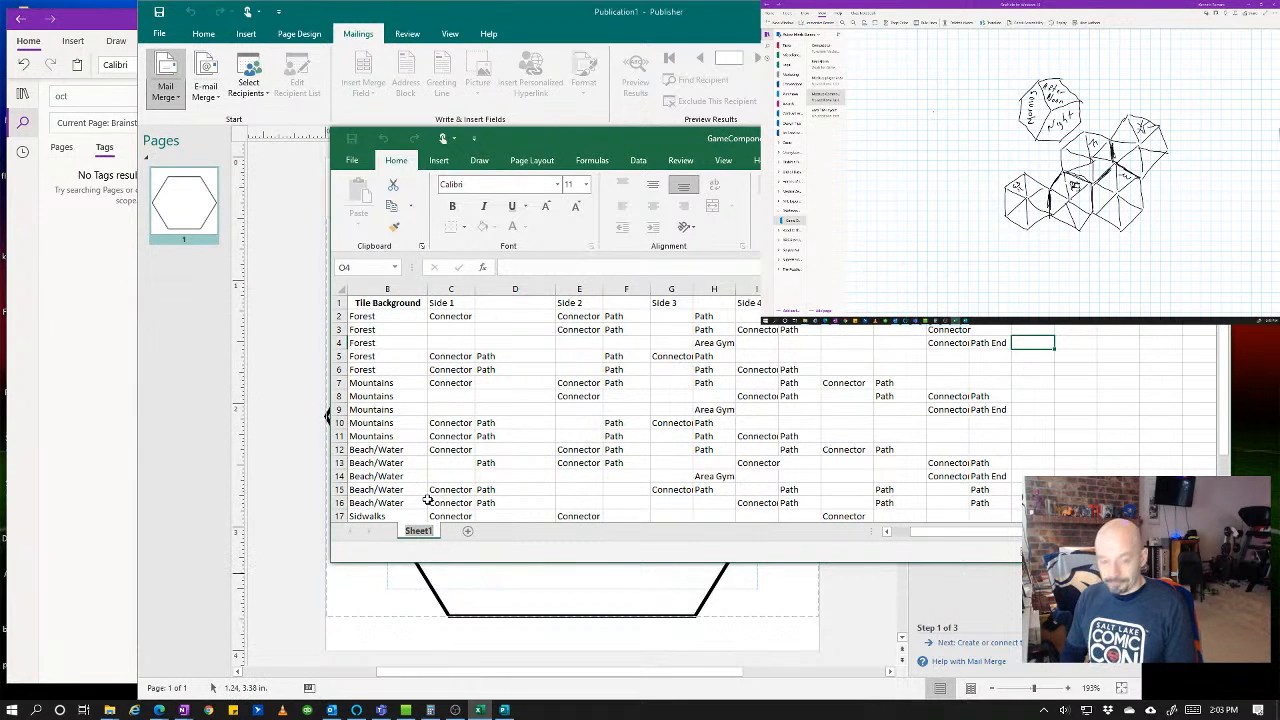
pyautogui.write('Tile')
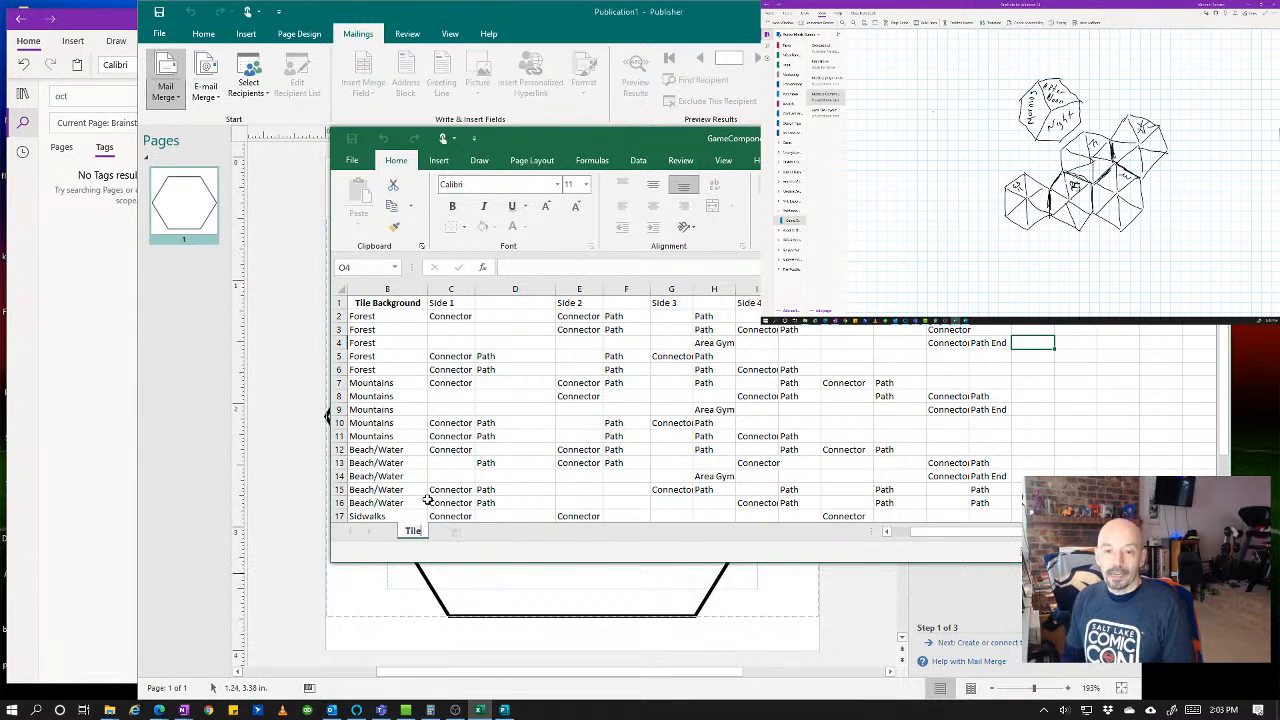
pyautogui.write('Definition')
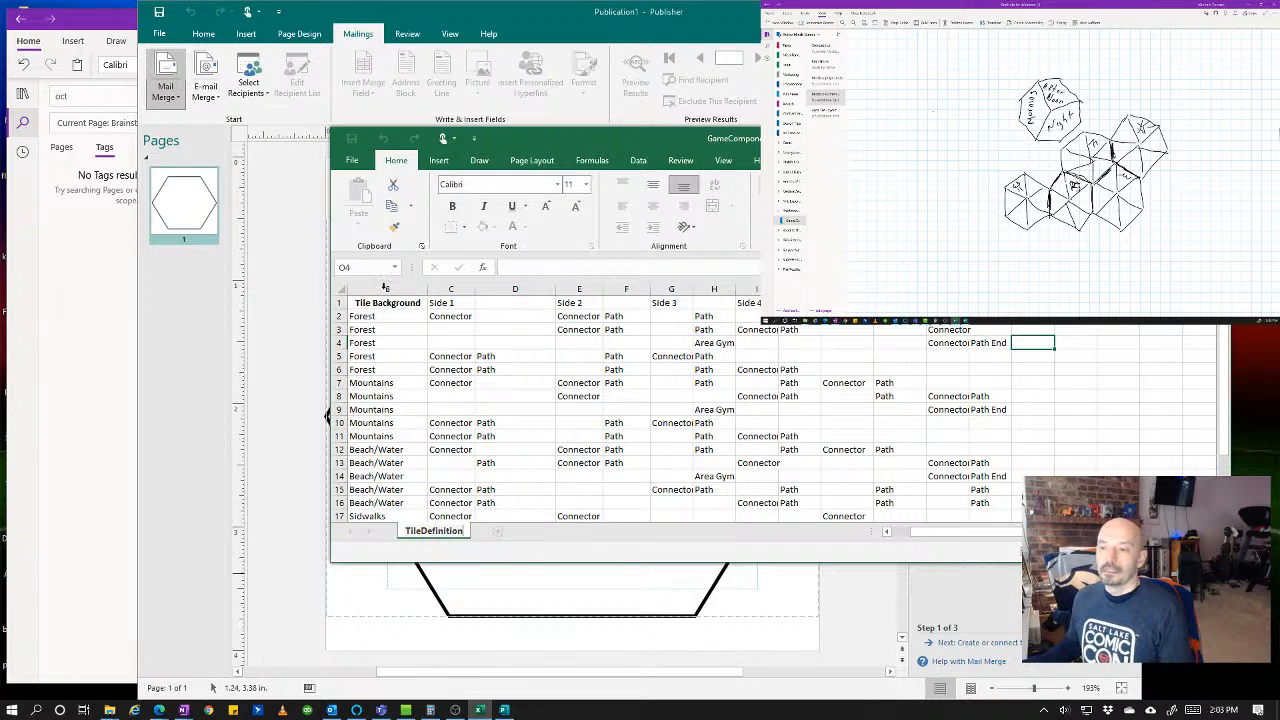
pyautogui.press('Return')
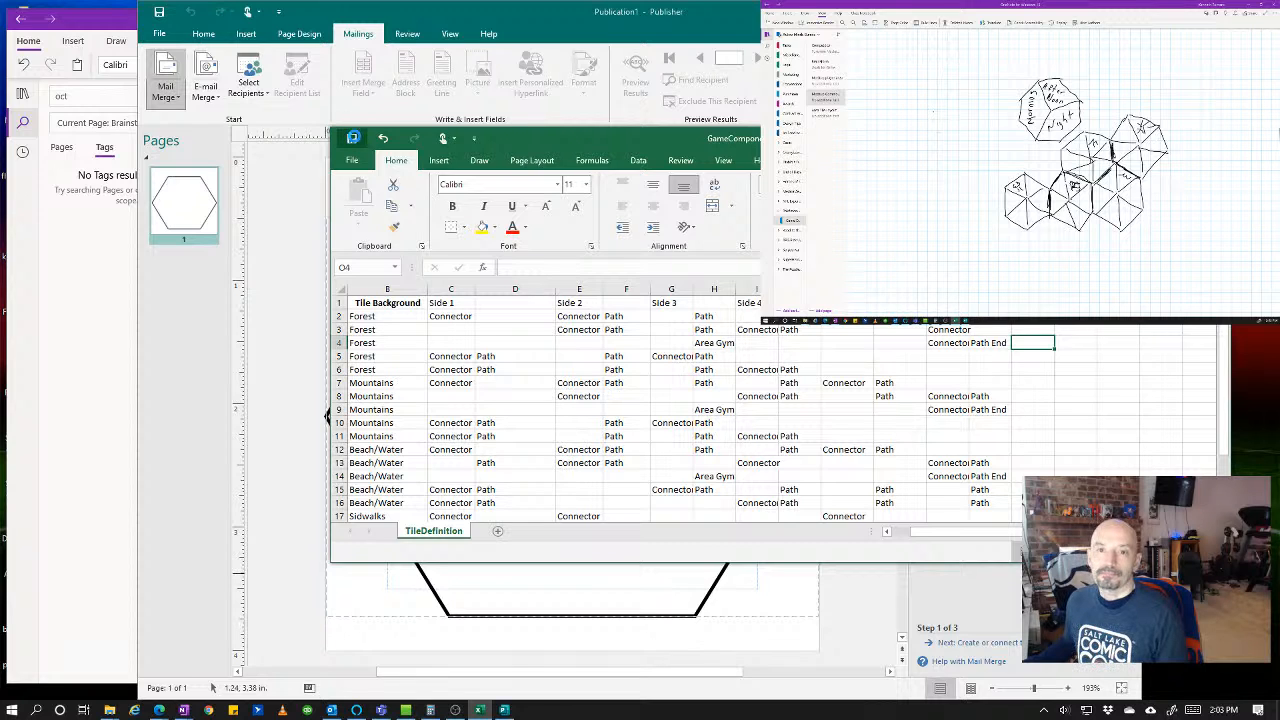
# - Switch back to Publisher and browse for the existing recipient list in E:\AMG\Products\In Development\Youtube Pokemon Game
pyautogui.click(306, 255)
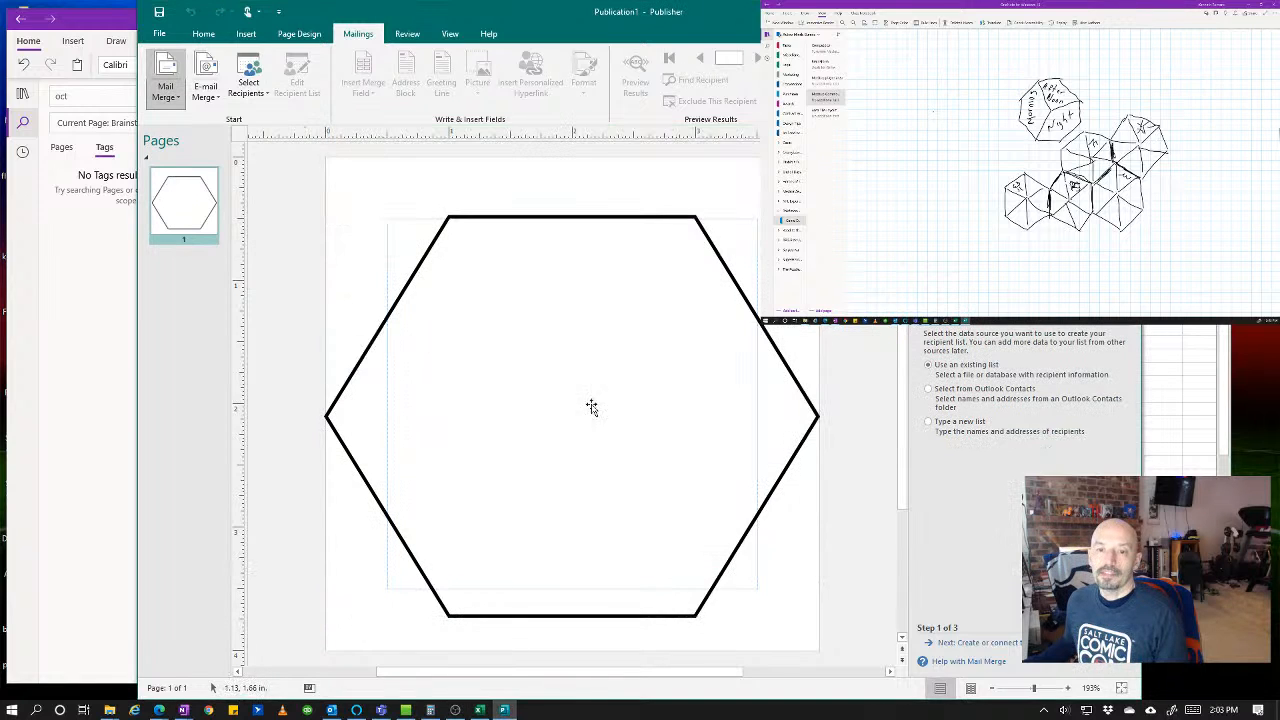
pyautogui.click(996, 648)
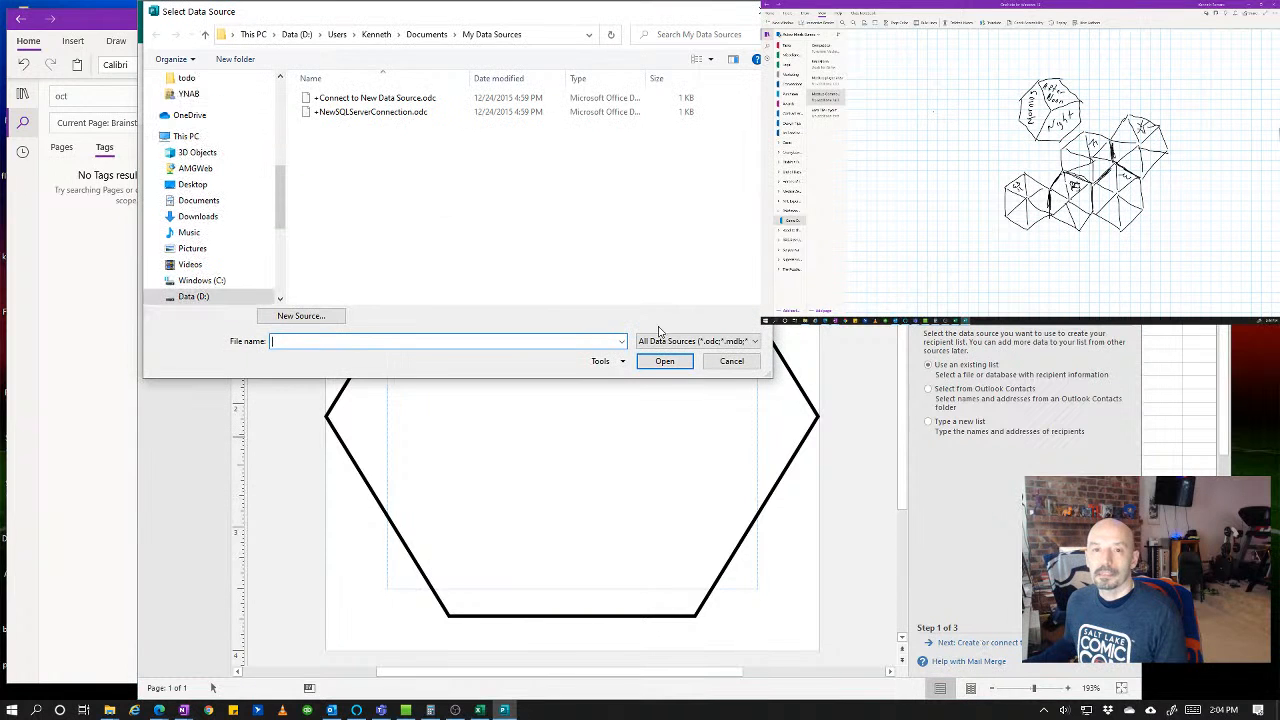
pyautogui.scroll(-1, 206, 251)
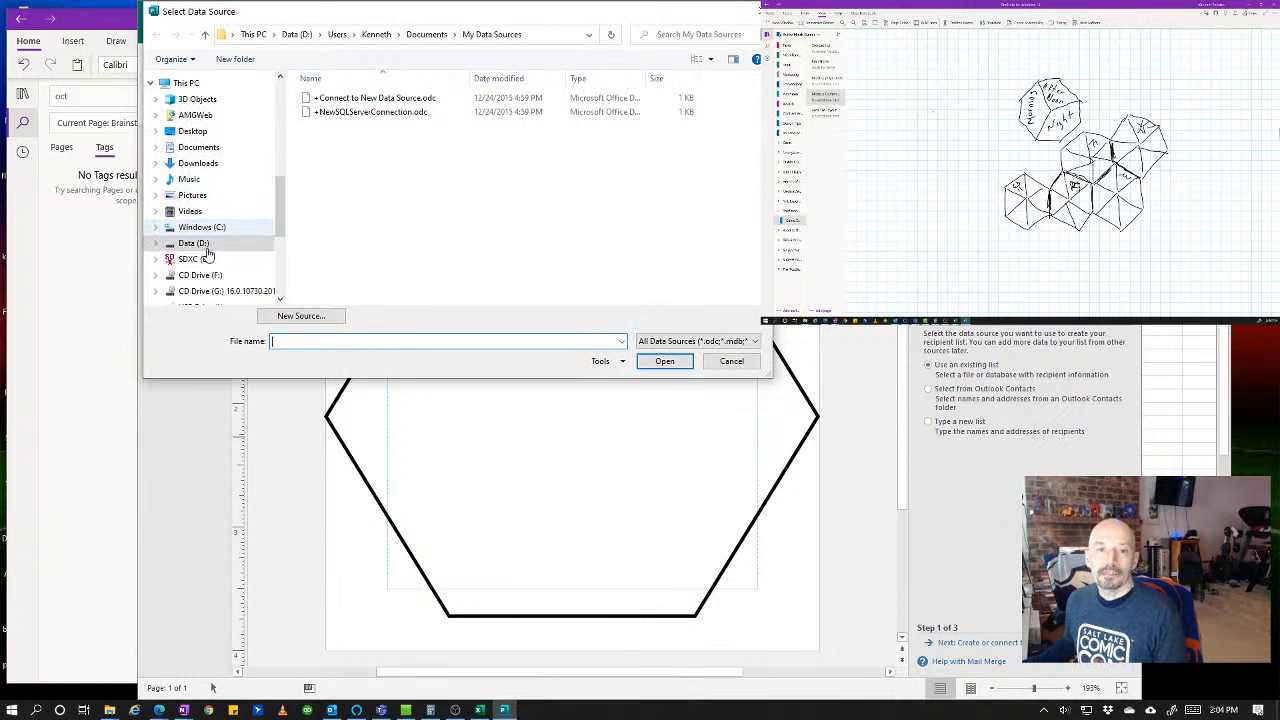
pyautogui.click(196, 261)
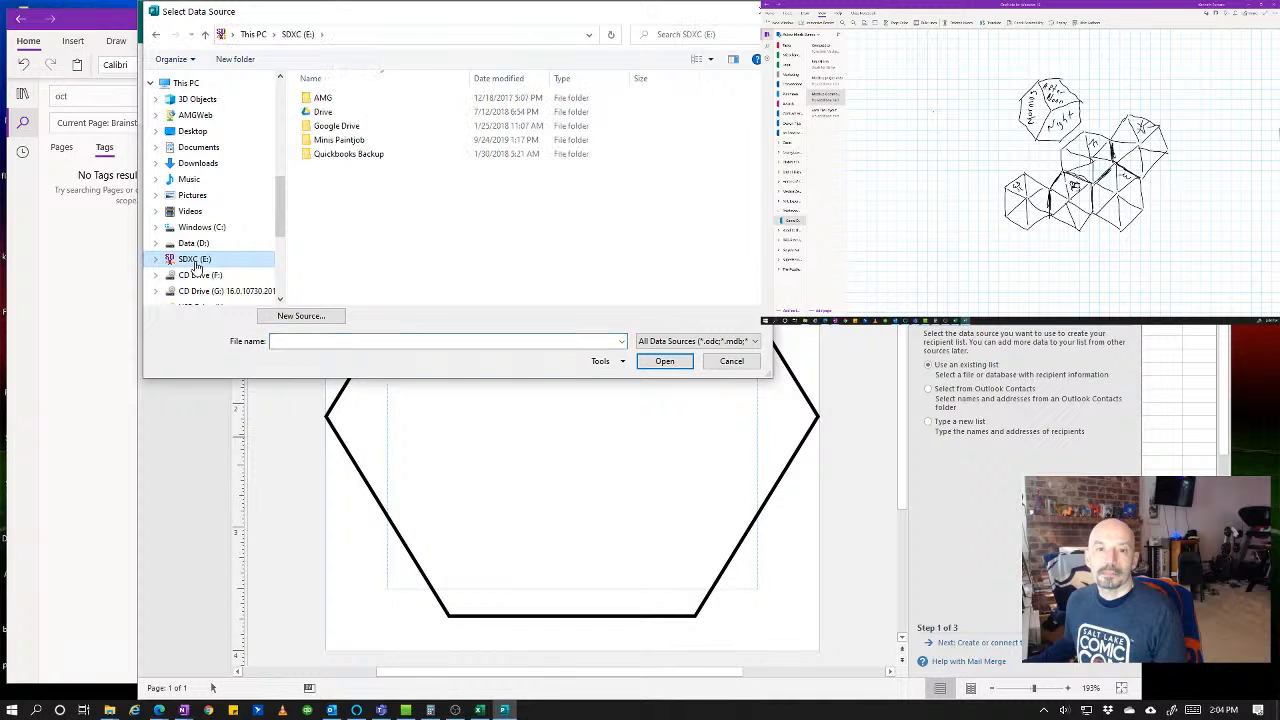
pyautogui.doubleClick(337, 99)
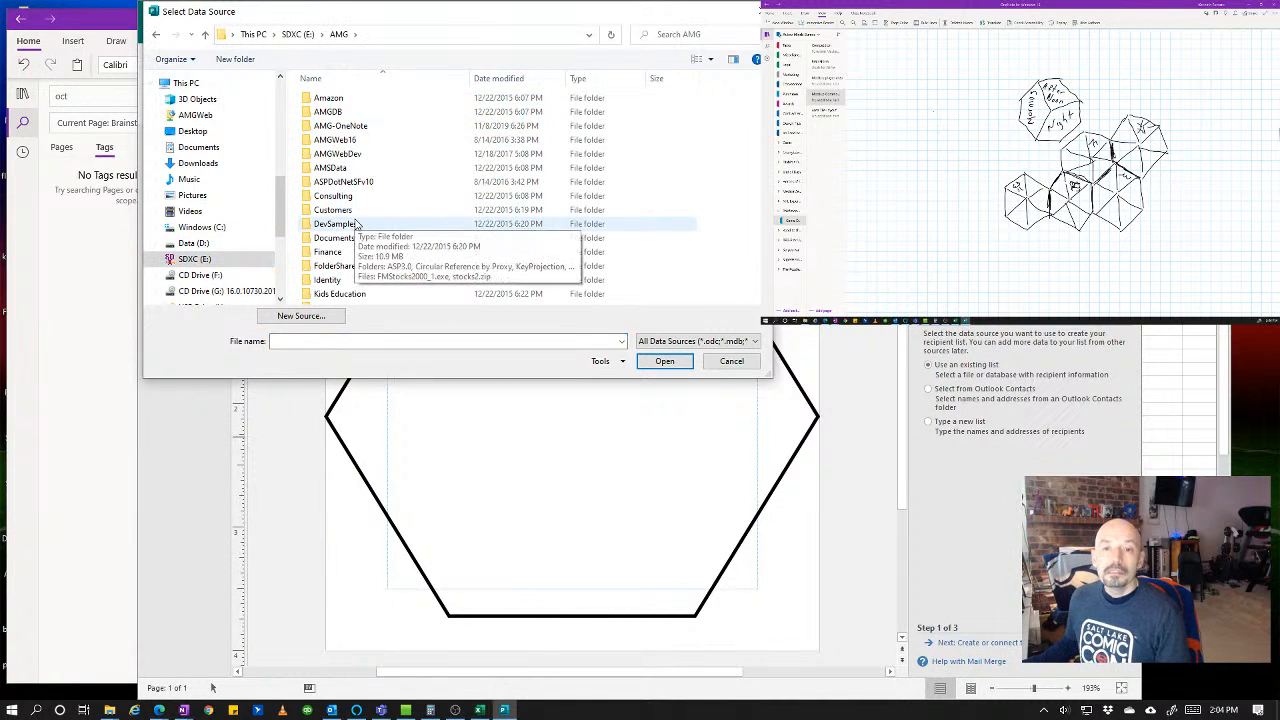
pyautogui.scroll(-1, 337, 262)
pyautogui.scroll(-1, 337, 262)
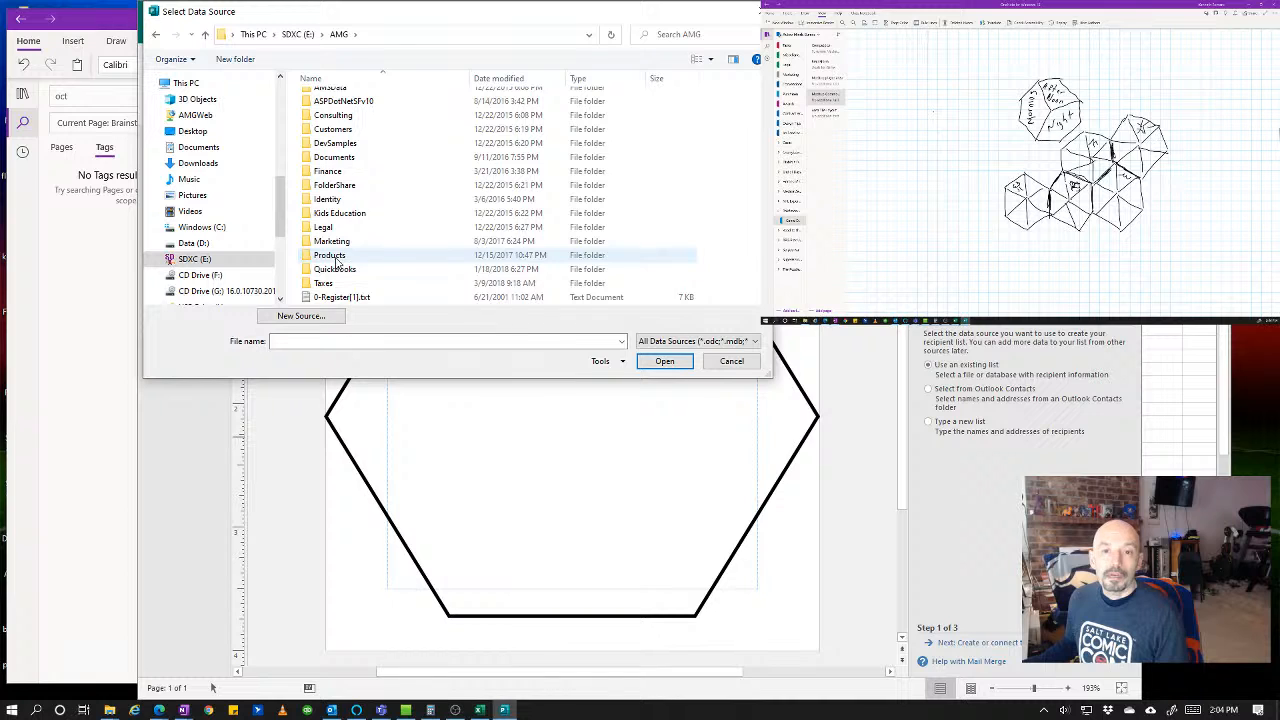
pyautogui.doubleClick(335, 263)
pyautogui.doubleClick(341, 140)
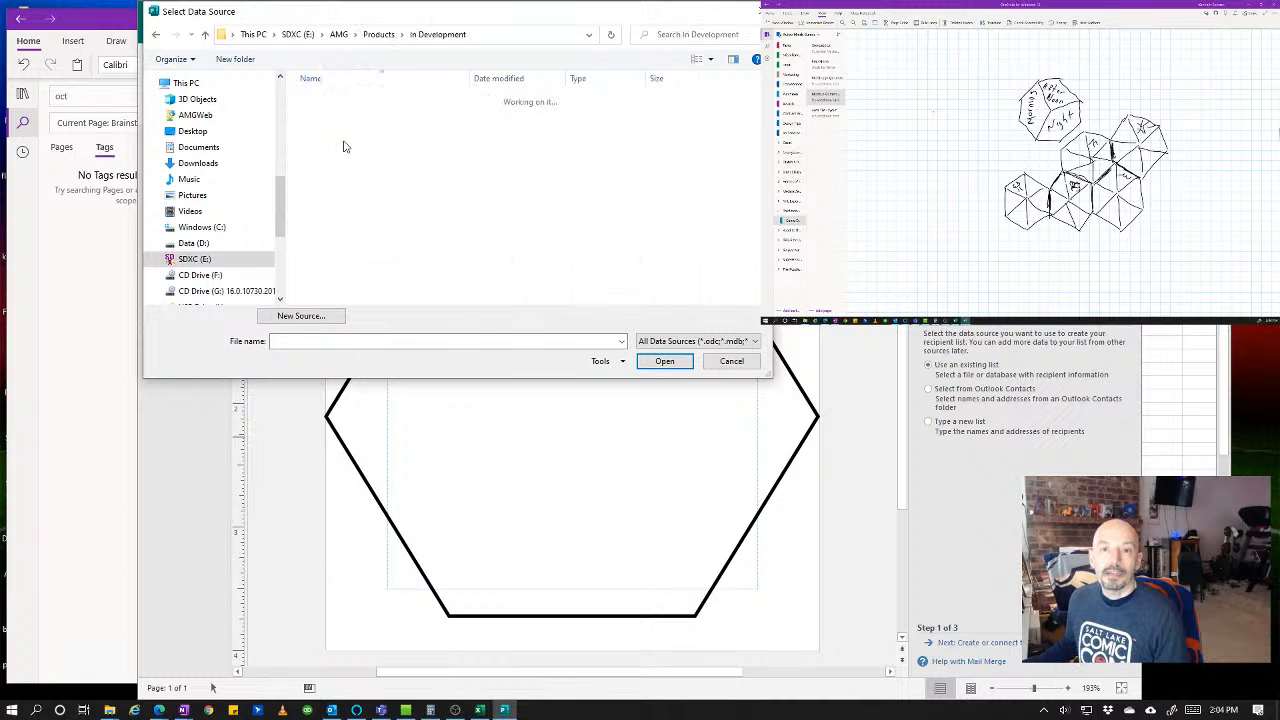
pyautogui.doubleClick(351, 281)
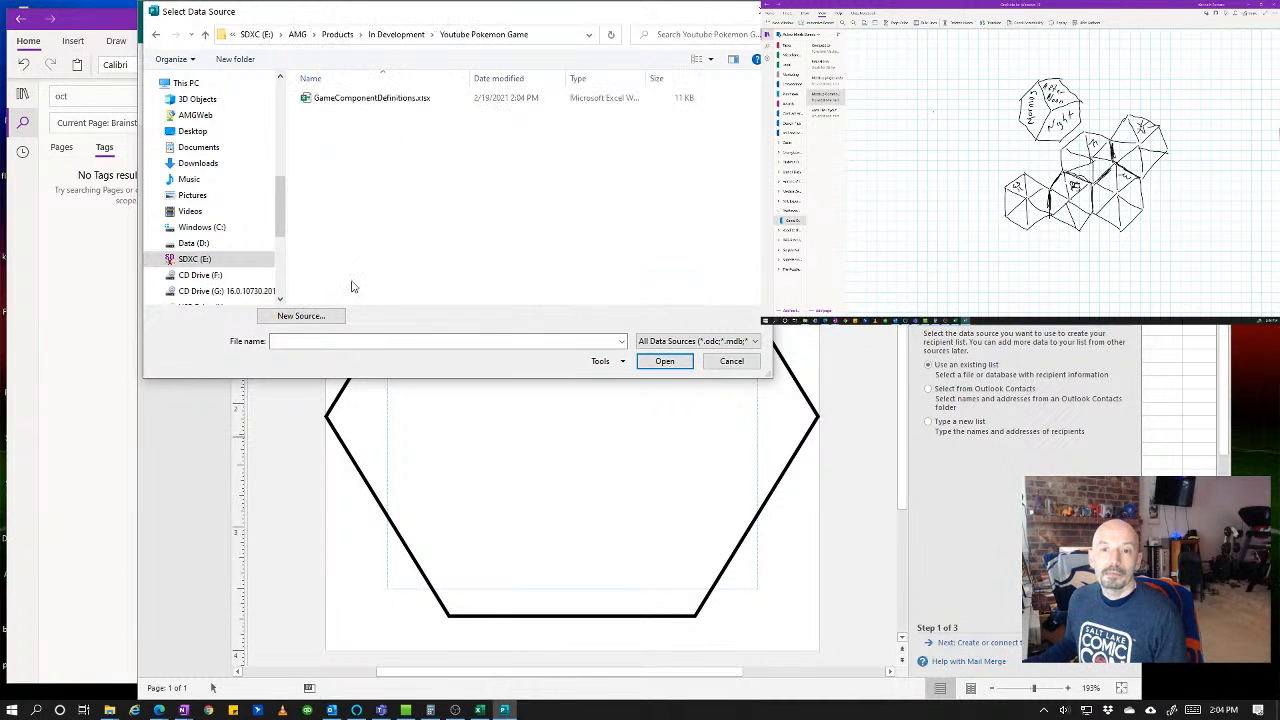
# - Connect the mail merge to the TileDefinition$ table of GameComponentDefinitions.xlsx, with column headers in the first row, and accept all recipients
pyautogui.click(399, 95)
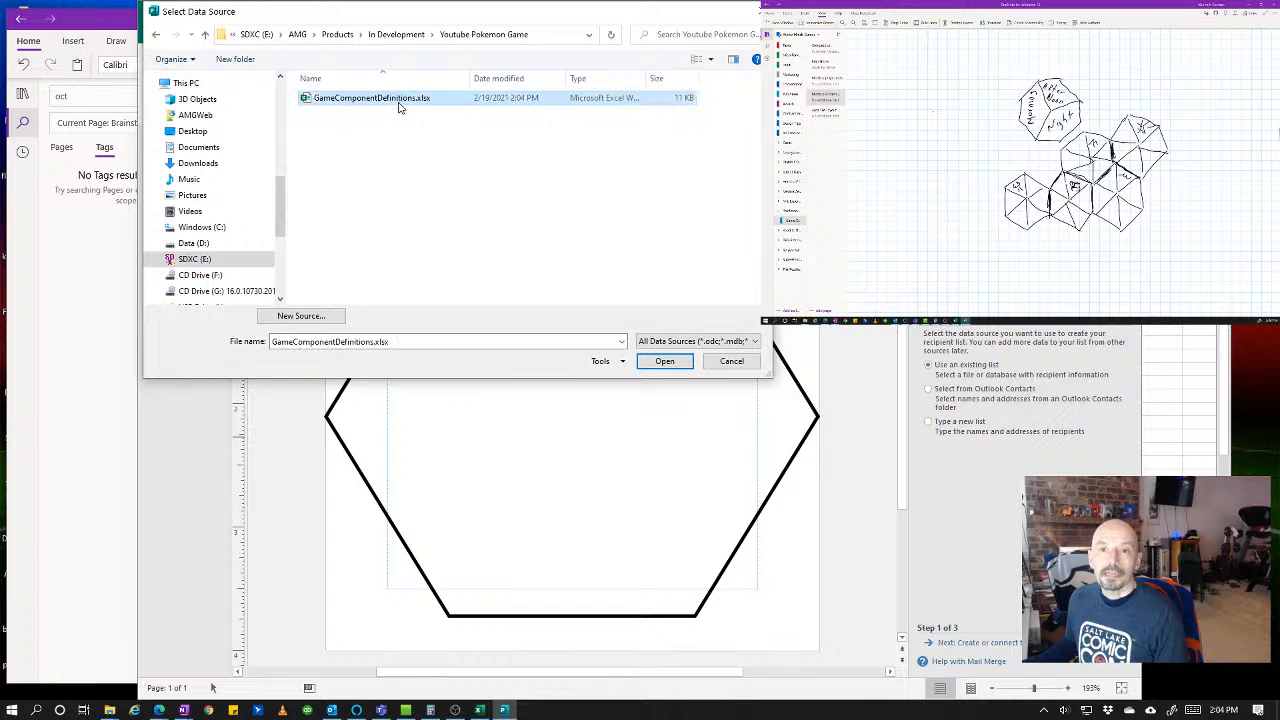
pyautogui.click(664, 361)
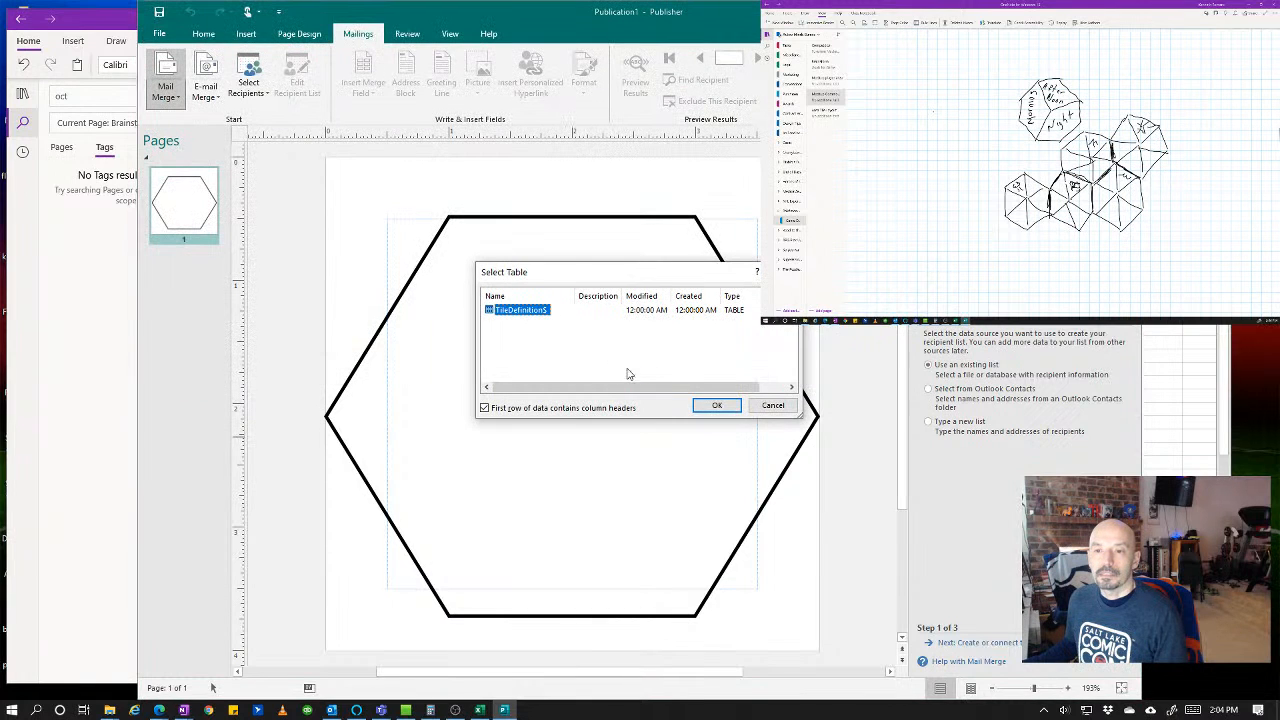
pyautogui.click(718, 405)
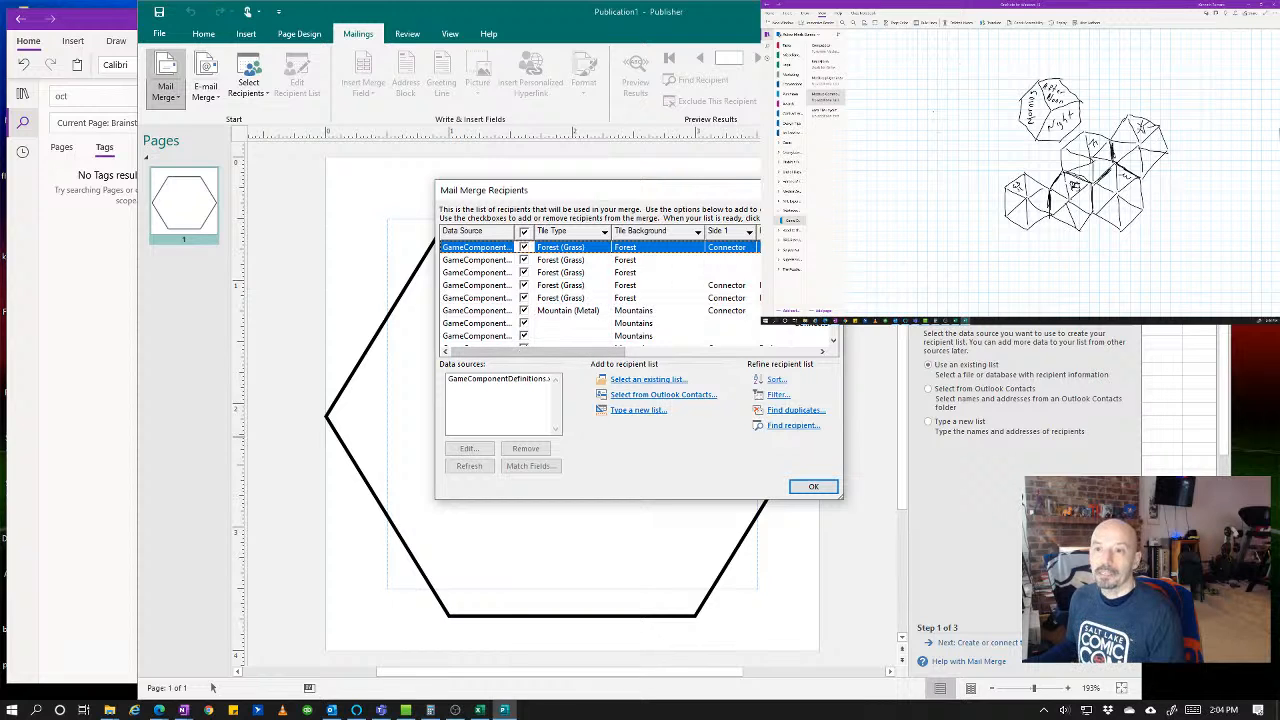
pyautogui.moveTo(842, 275); pyautogui.dragTo(1195, 275)
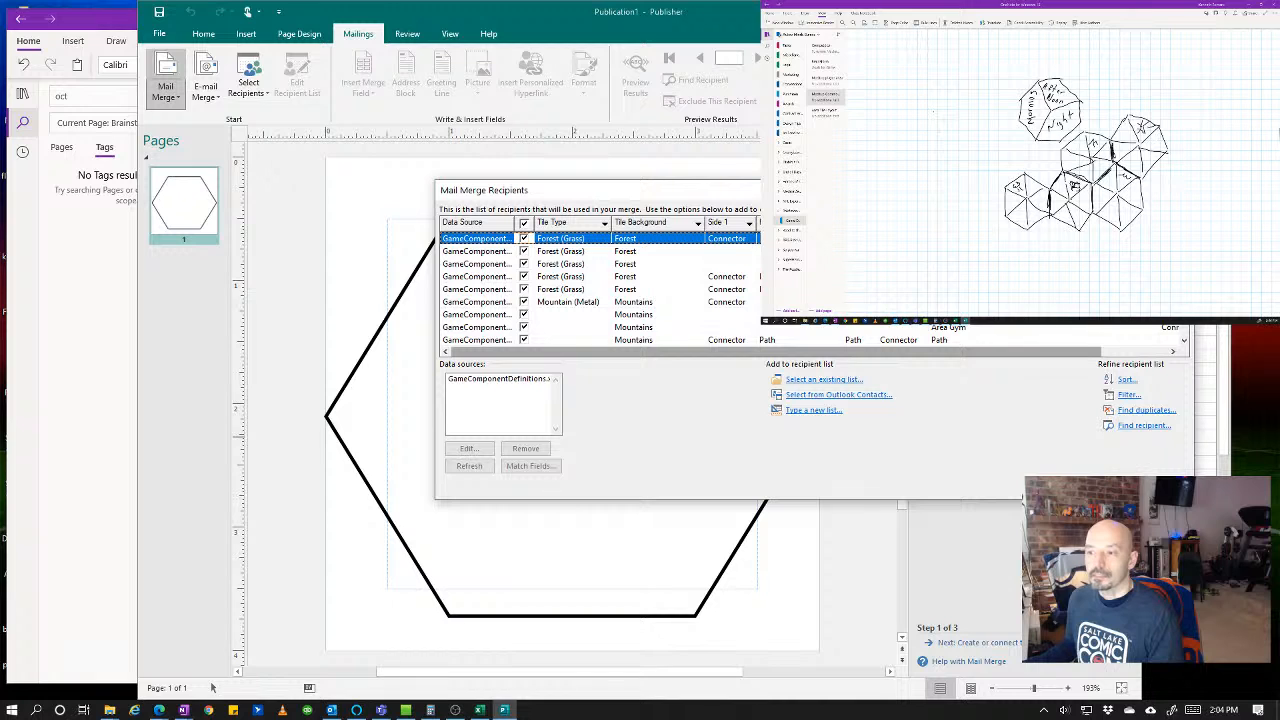
pyautogui.press('Return')
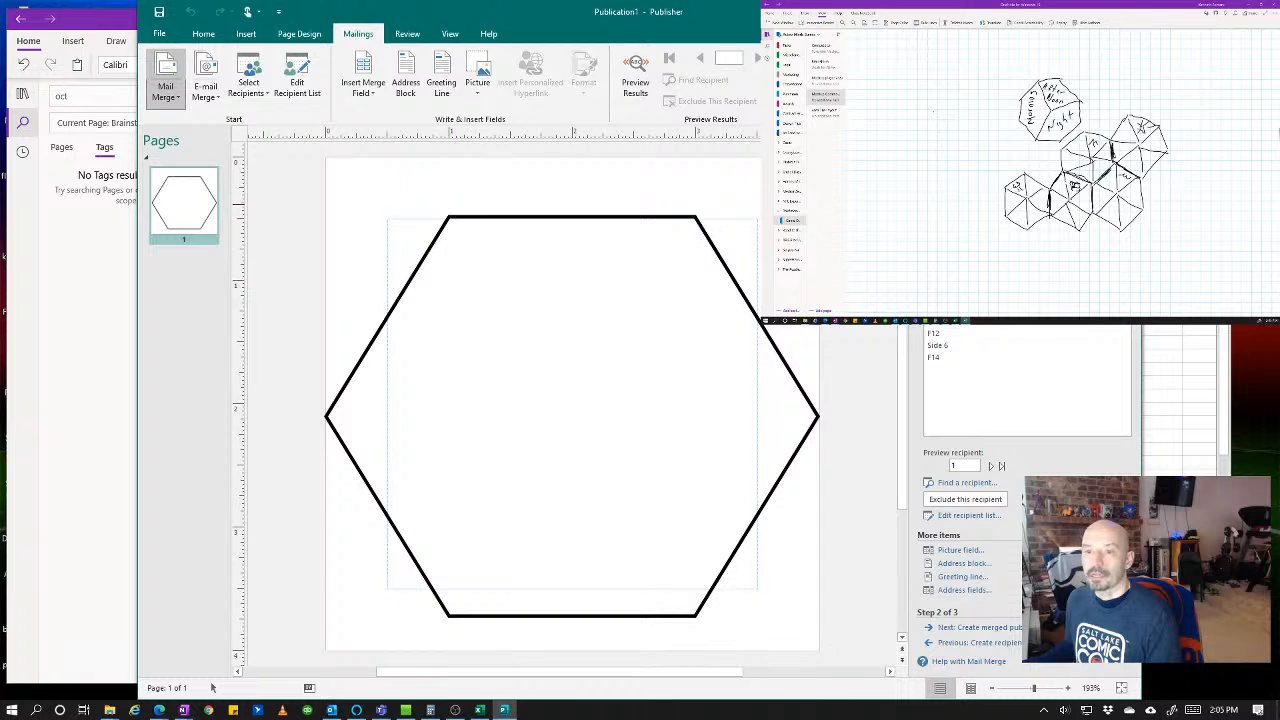
# - Insert the Tile Background merge field inside the hexagon and shrink its text box to about 1.23 x 1.76 in
pyautogui.moveTo(958, 208); pyautogui.dragTo(562, 381)
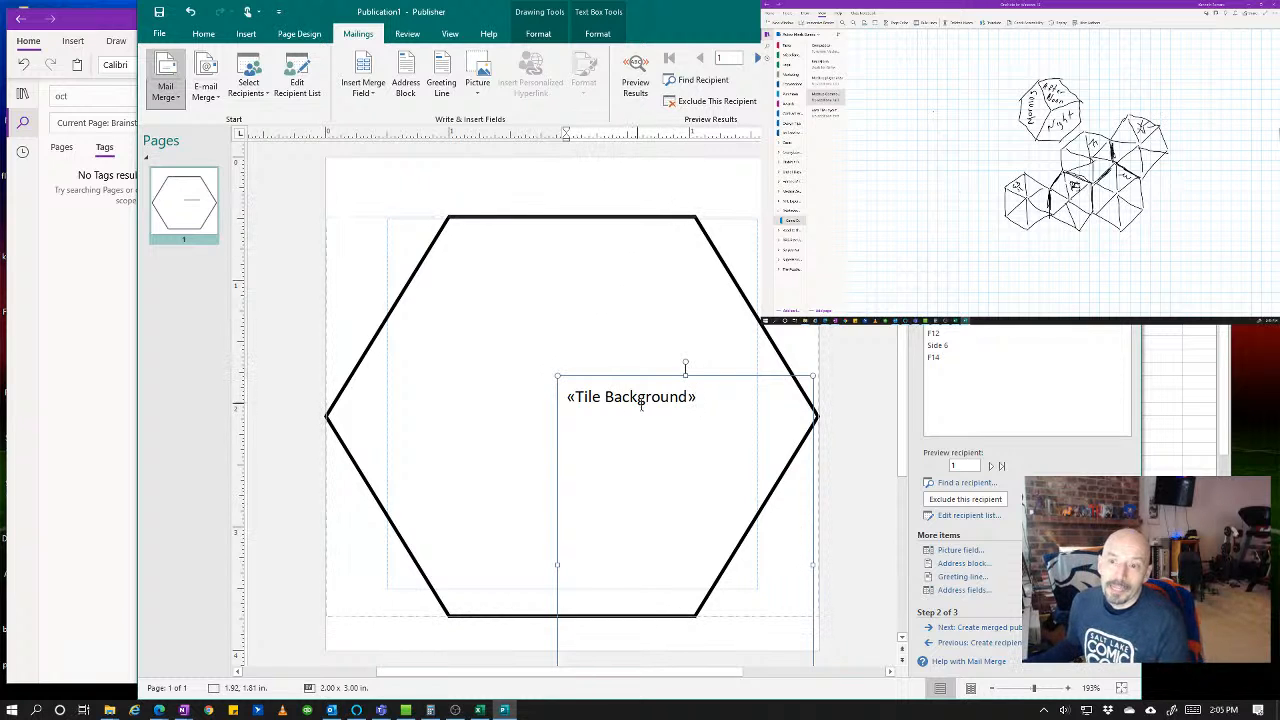
pyautogui.click(686, 376)
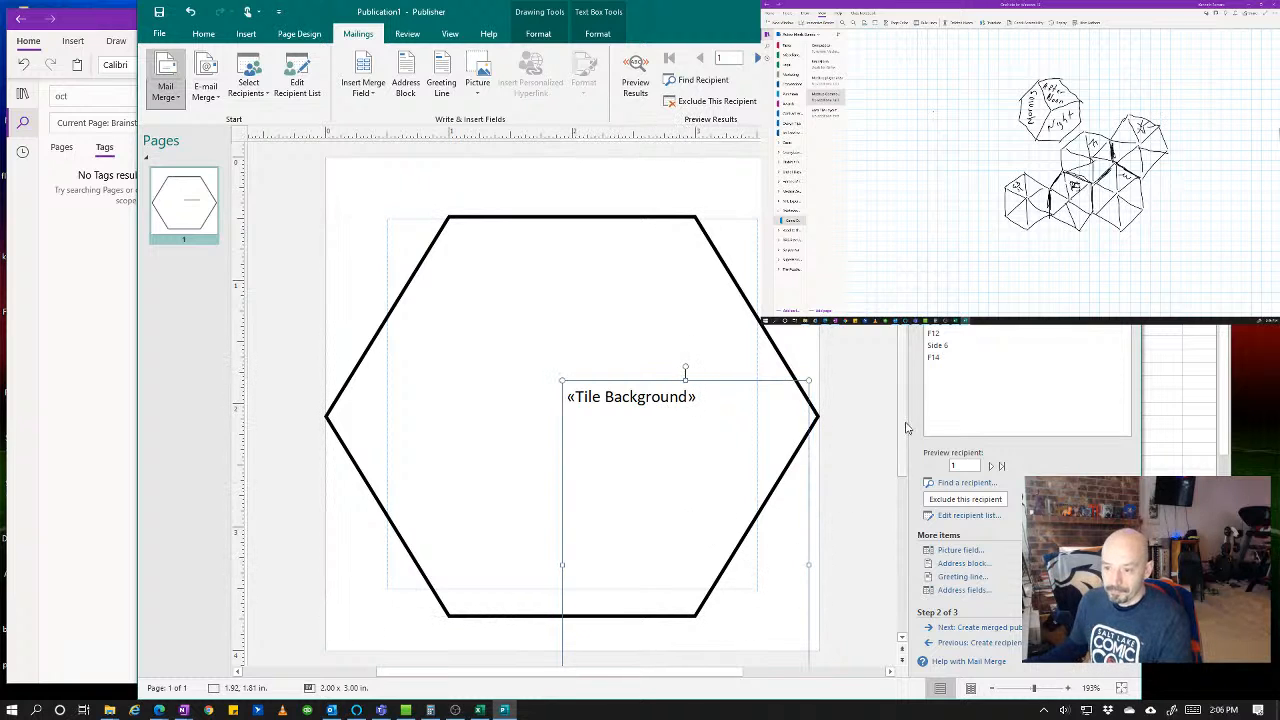
pyautogui.moveTo(902, 426); pyautogui.dragTo(902, 502)
pyautogui.moveTo(808, 600); pyautogui.dragTo(714, 448)
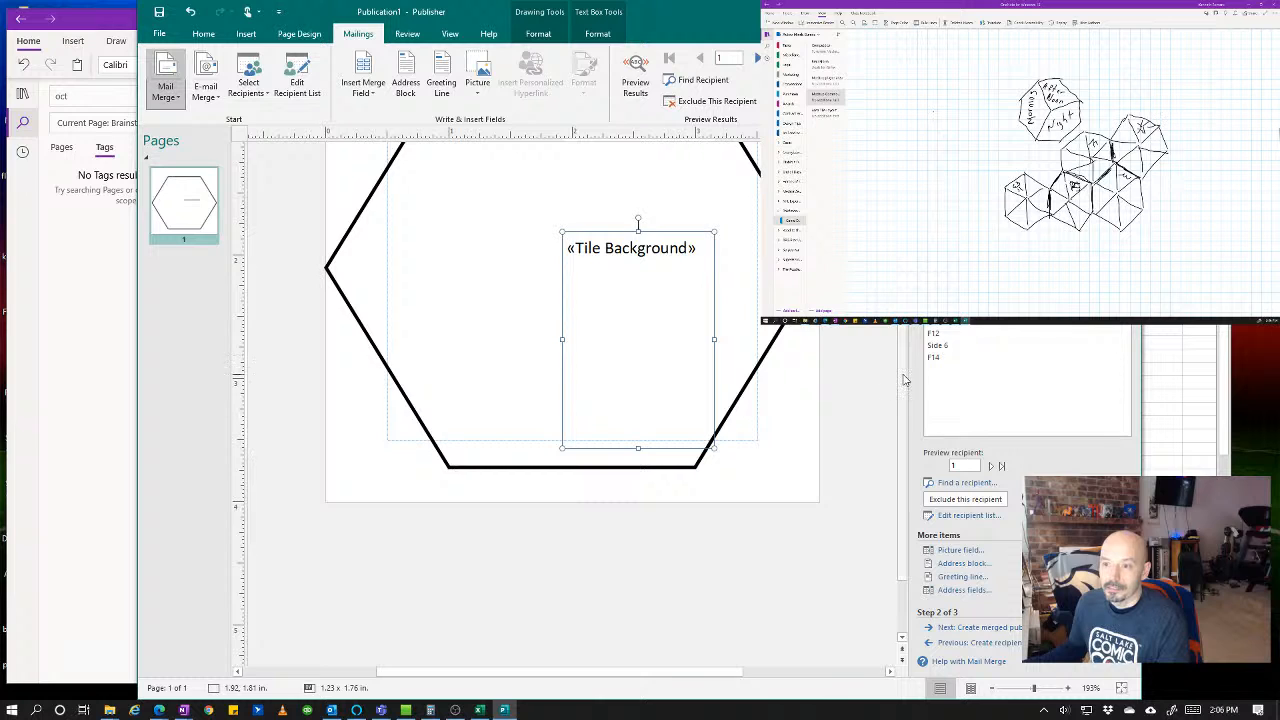
# - Move the Tile Background text box to the hexagon's upper-left extent and stretch it around the whole hexagon, about 3.98 x 3.23 in
pyautogui.moveTo(904, 380); pyautogui.dragTo(904, 290)
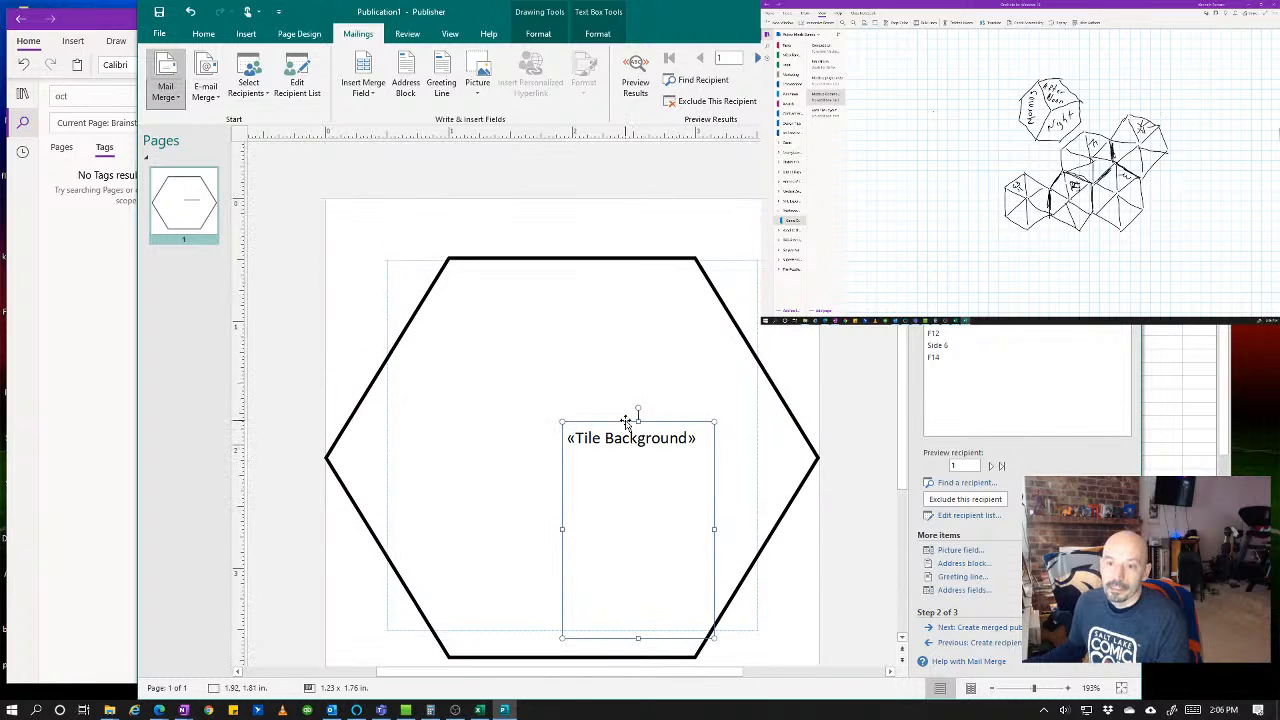
pyautogui.moveTo(625, 420); pyautogui.dragTo(360, 257)
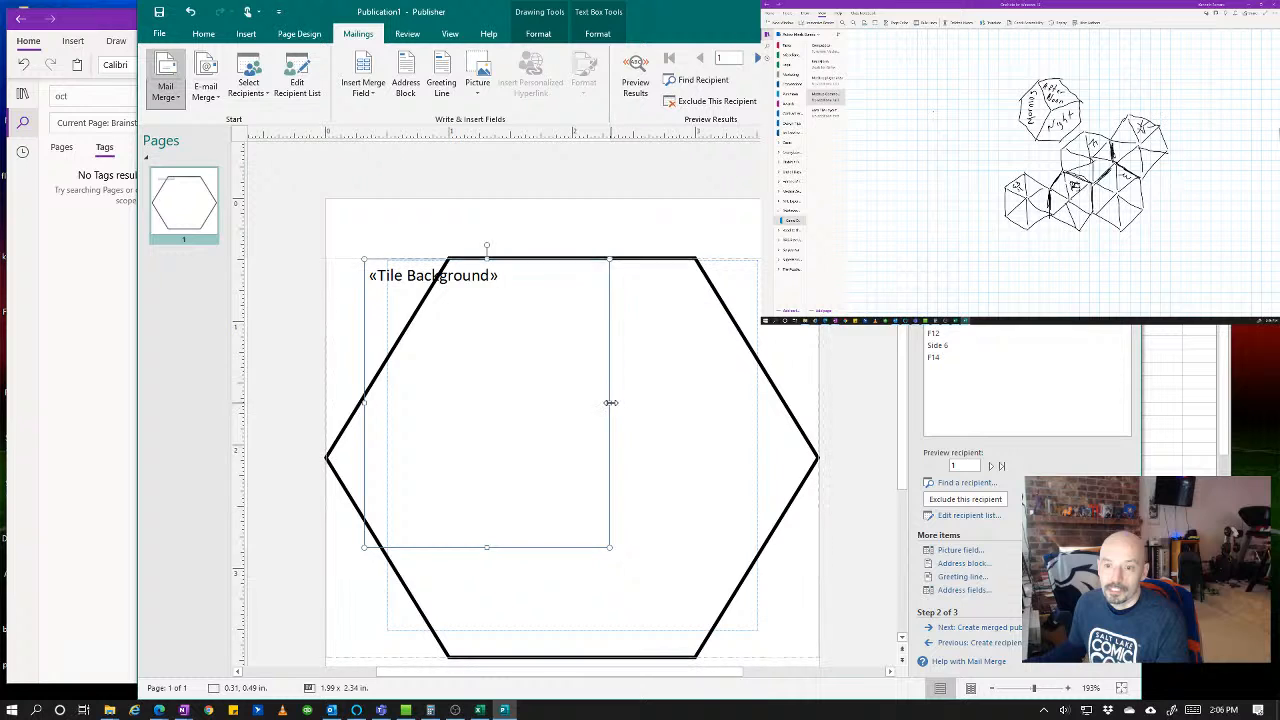
pyautogui.moveTo(610, 401); pyautogui.dragTo(818, 505)
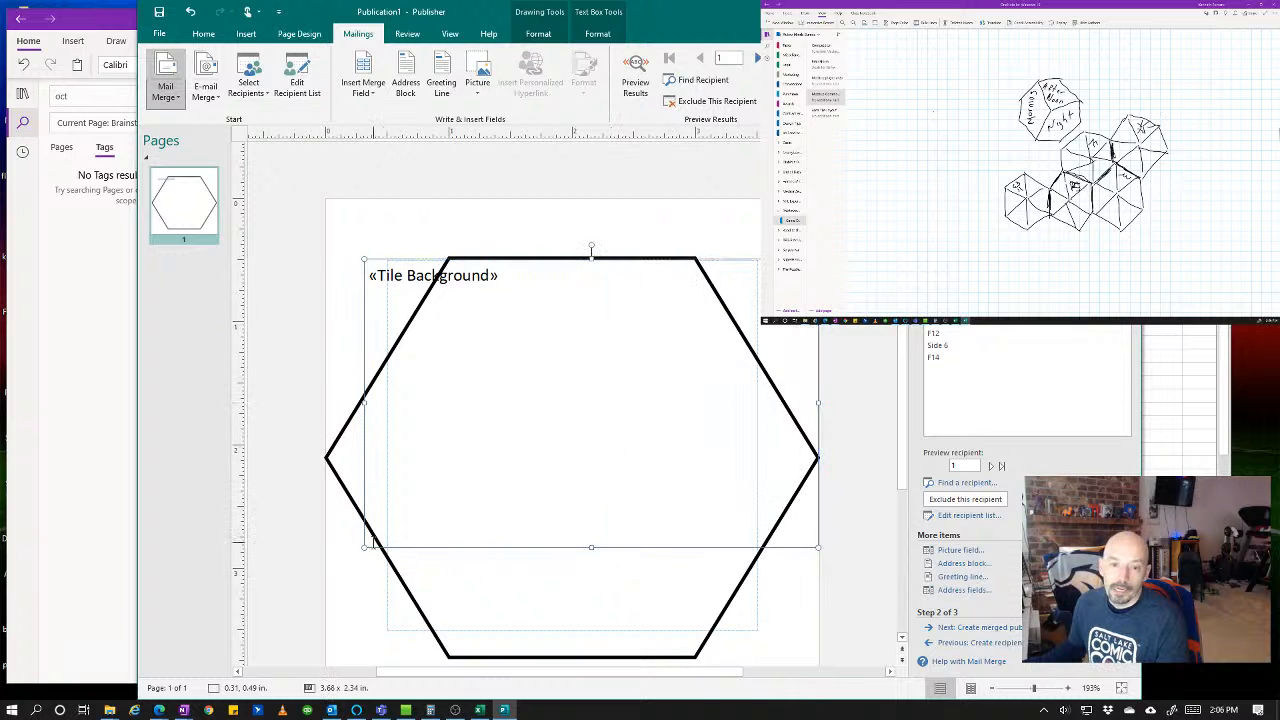
pyautogui.moveTo(364, 547); pyautogui.dragTo(326, 565)
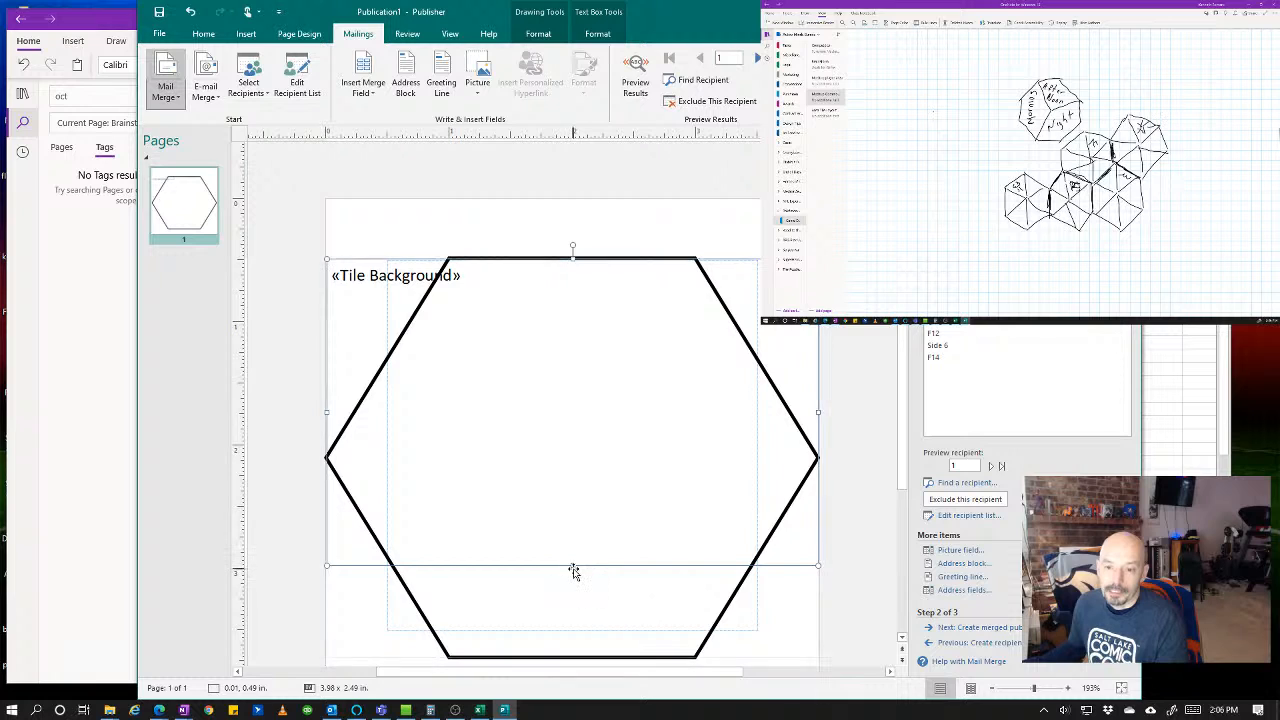
pyautogui.moveTo(574, 571); pyautogui.dragTo(555, 662)
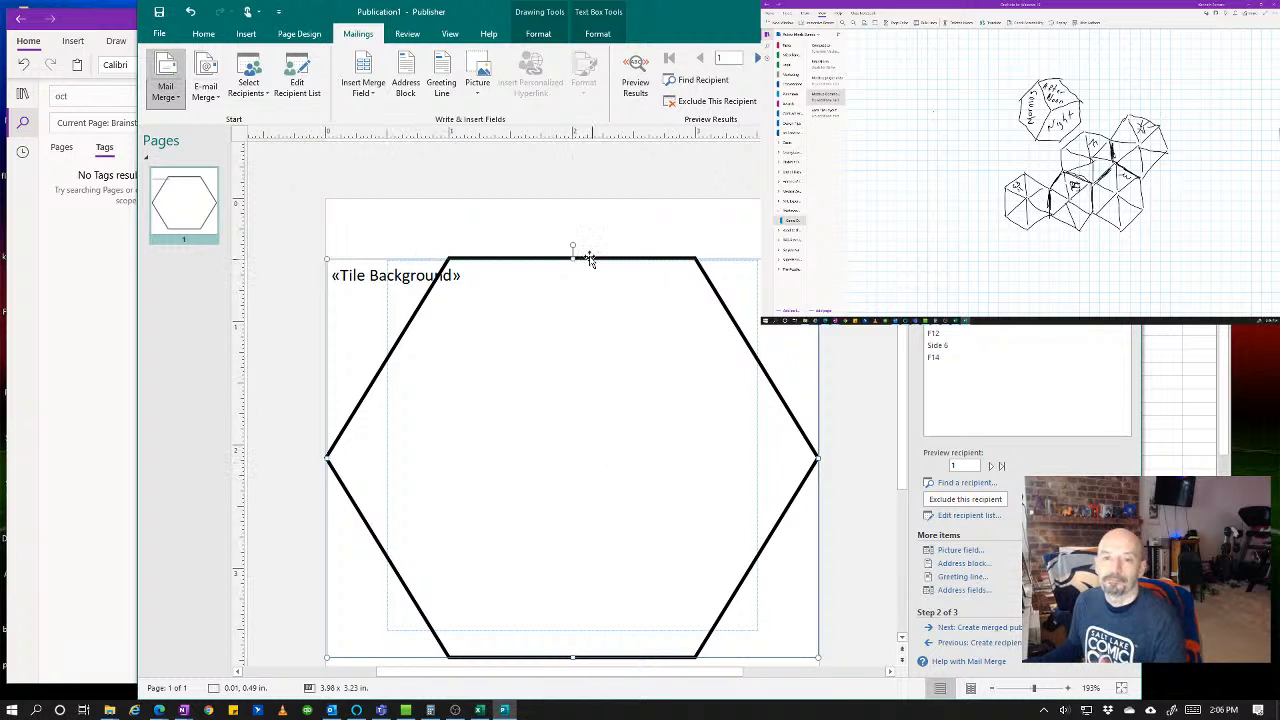
pyautogui.click(584, 241)
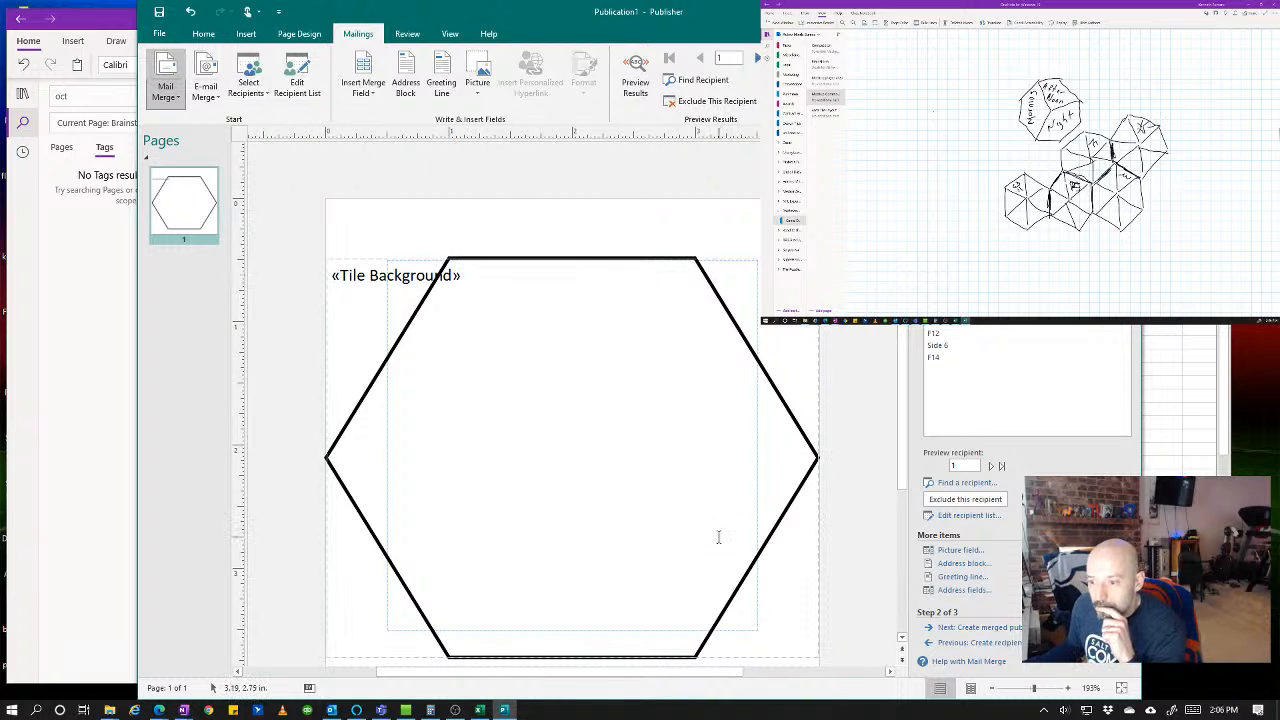
# - Center the Tile Background field horizontally in its text box
pyautogui.click(200, 36)
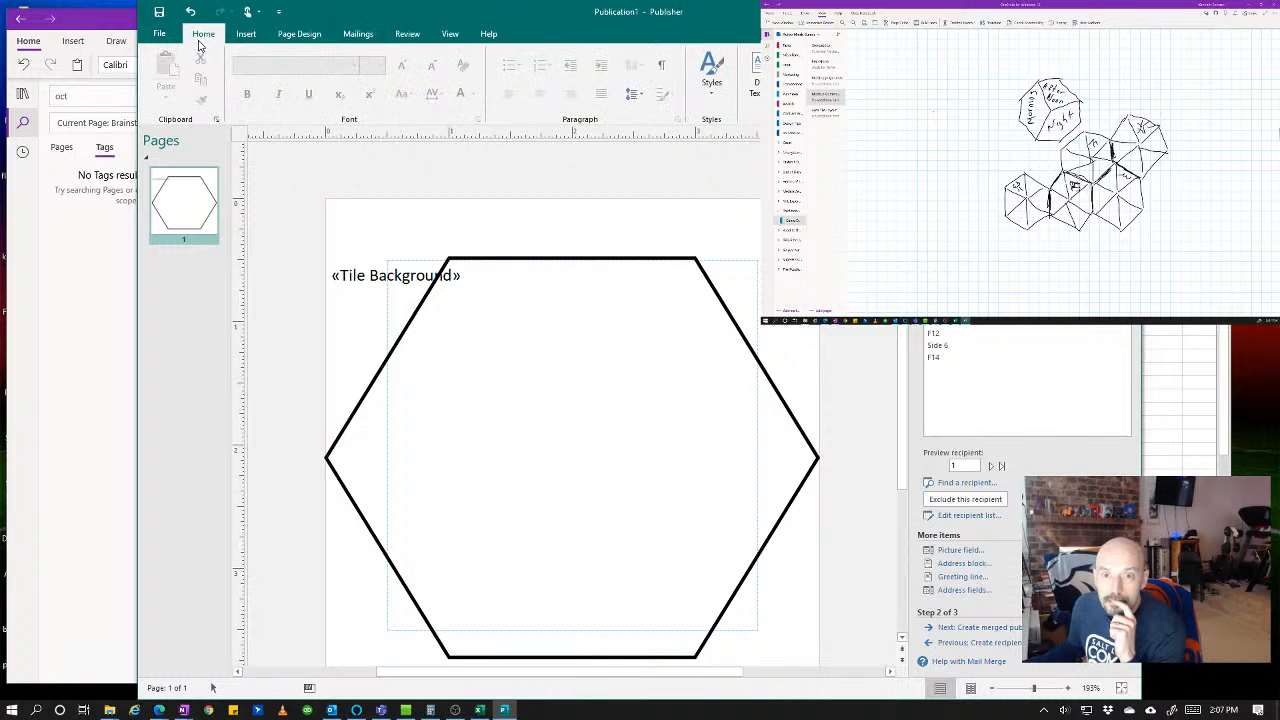
pyautogui.click(368, 276)
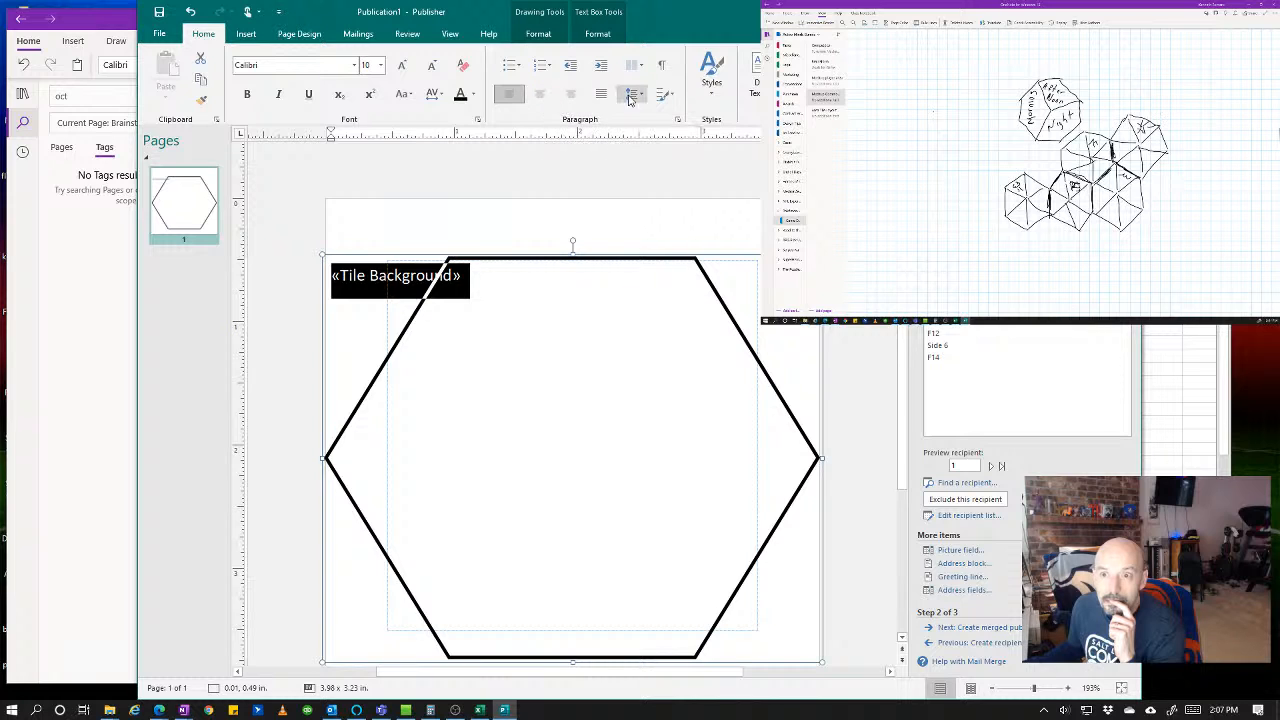
pyautogui.click(631, 97)
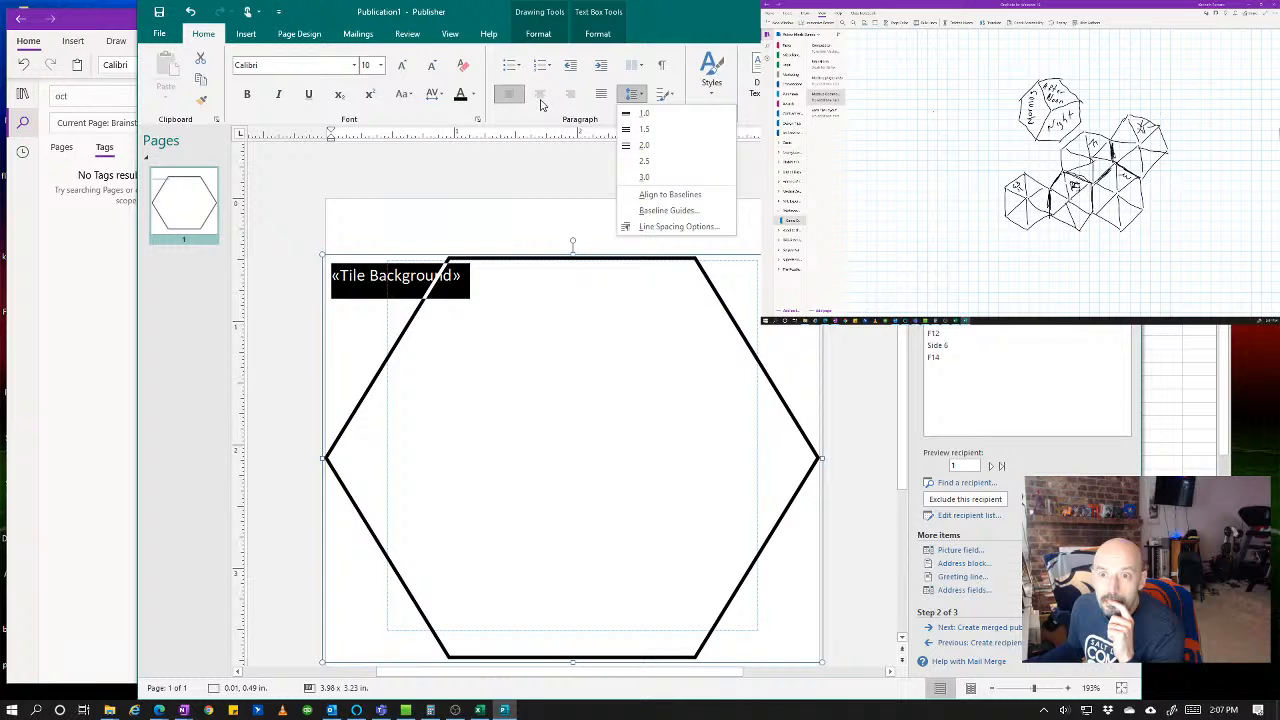
pyautogui.click(540, 100)
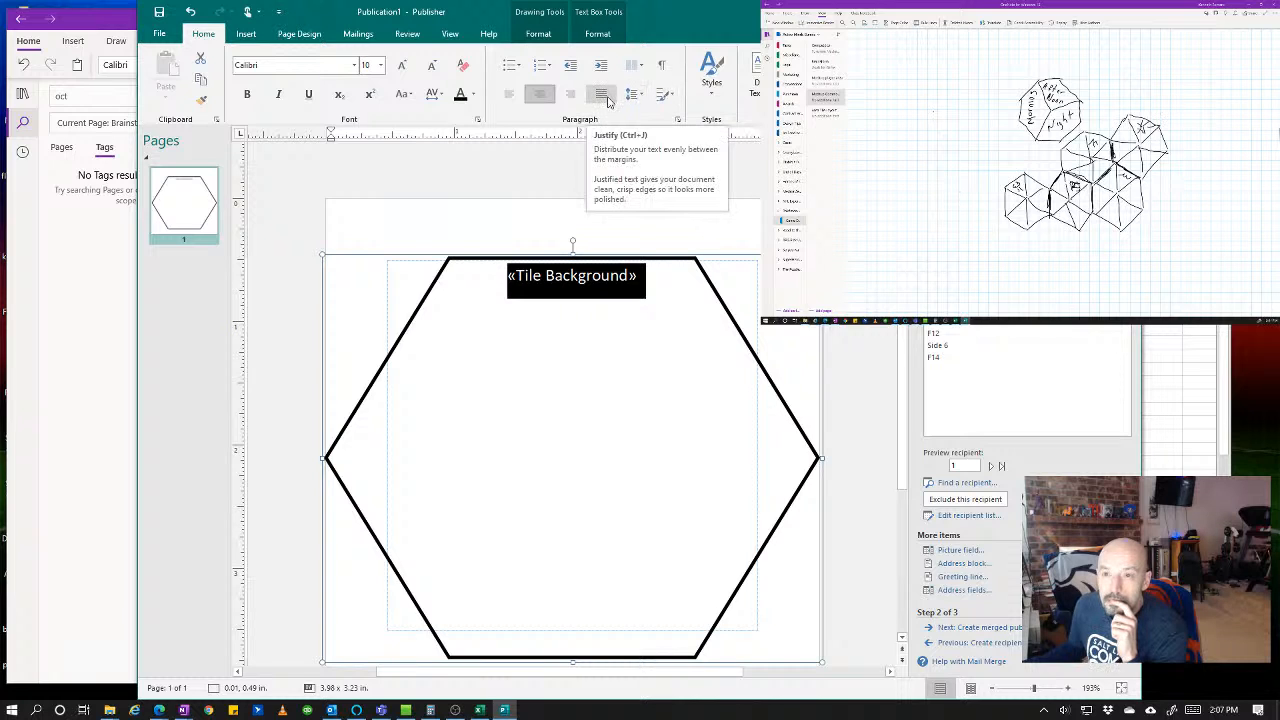
pyautogui.click(674, 97)
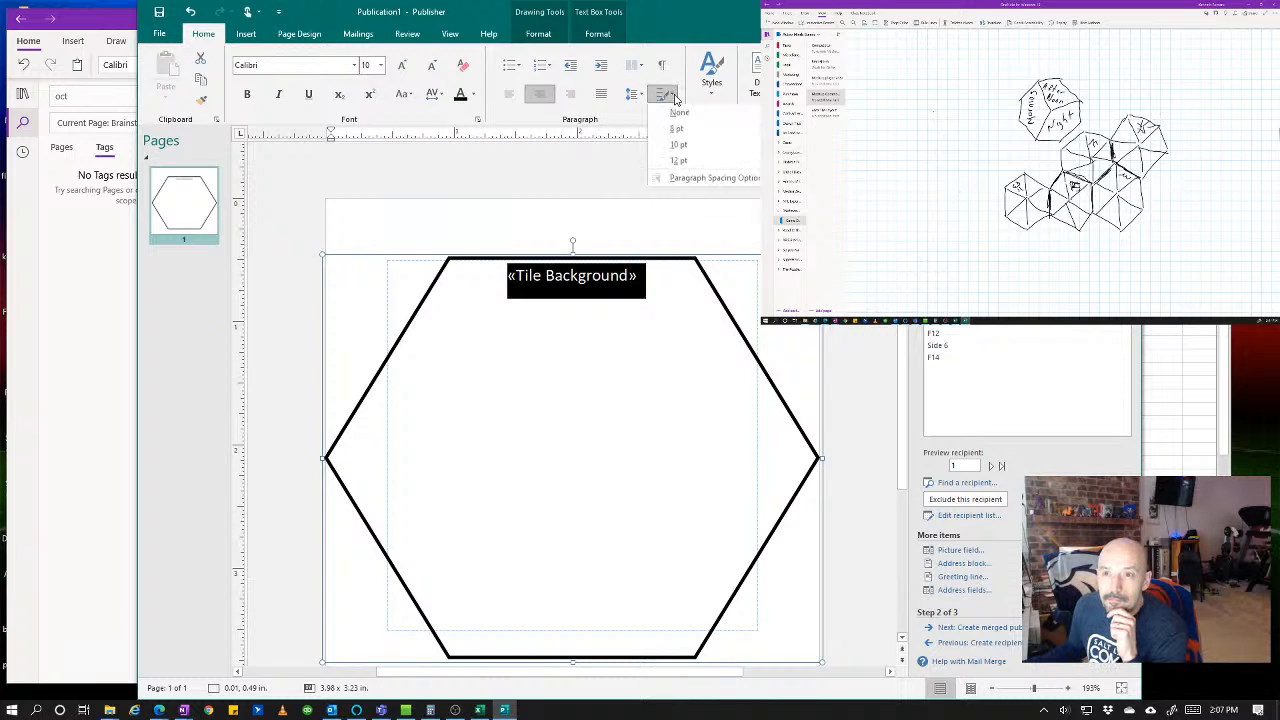
pyautogui.click(641, 96)
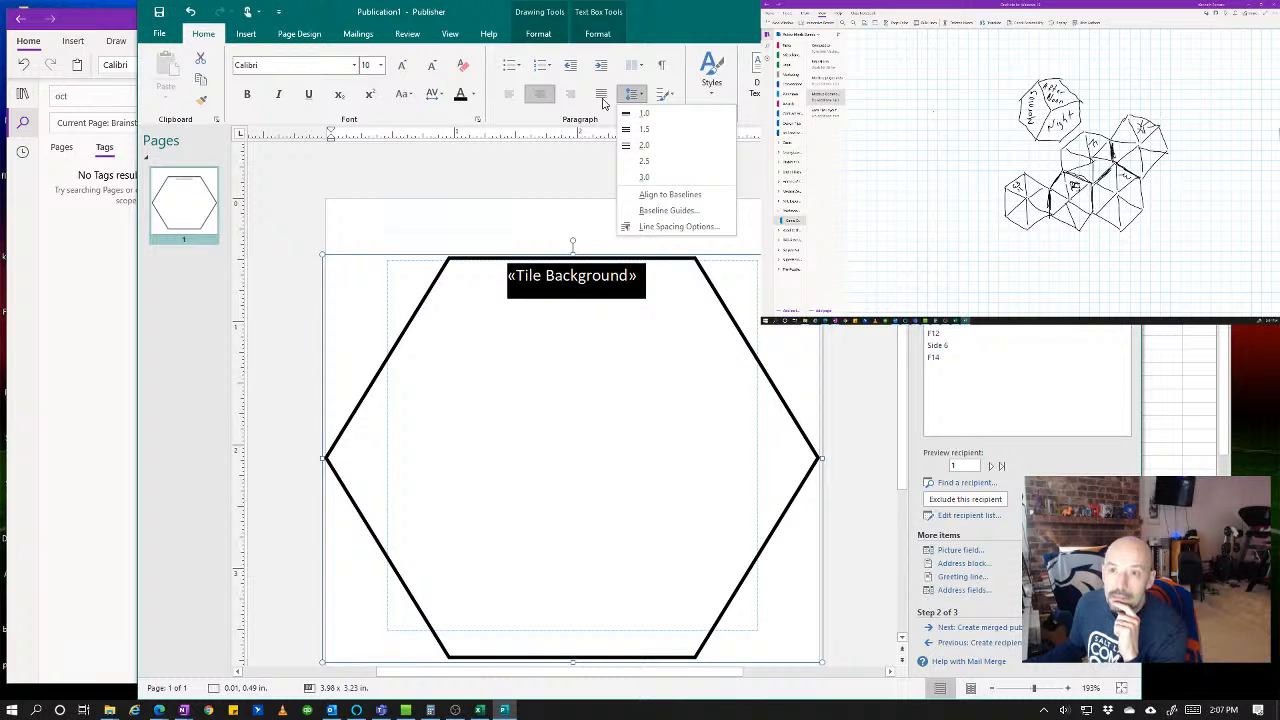
pyautogui.click(531, 160)
pyautogui.click(677, 120)
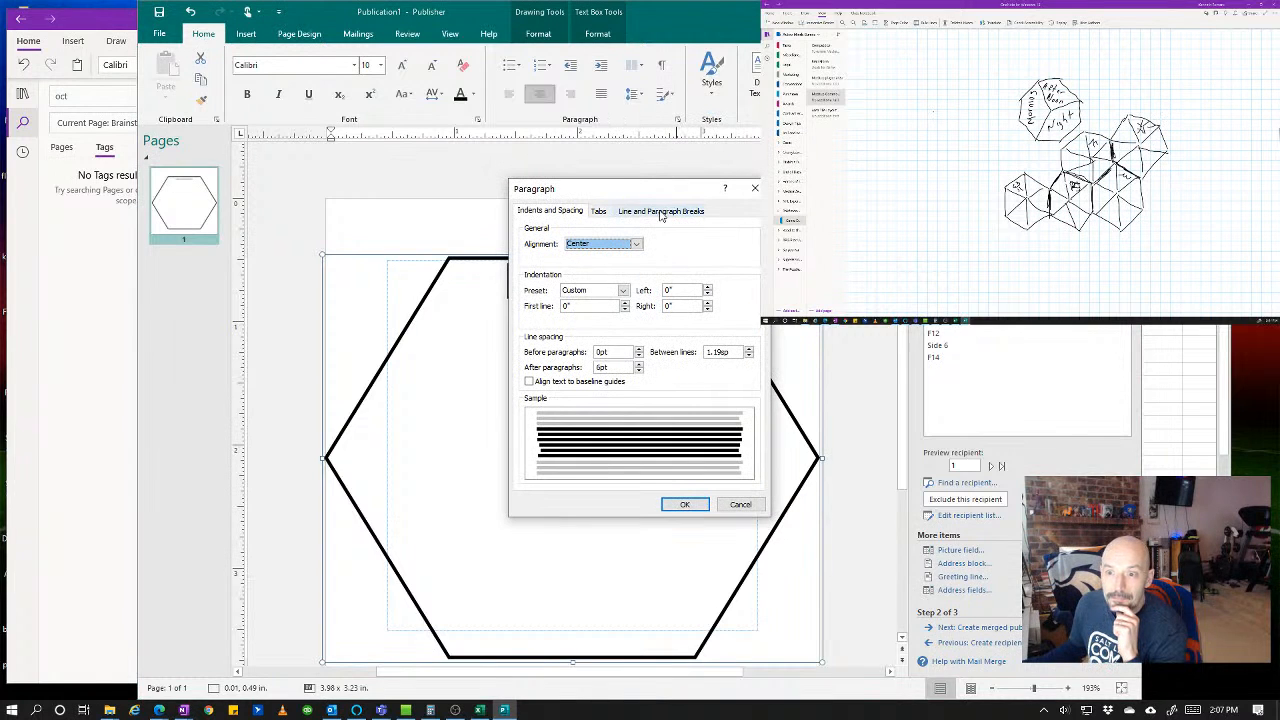
pyautogui.click(662, 212)
pyautogui.click(598, 212)
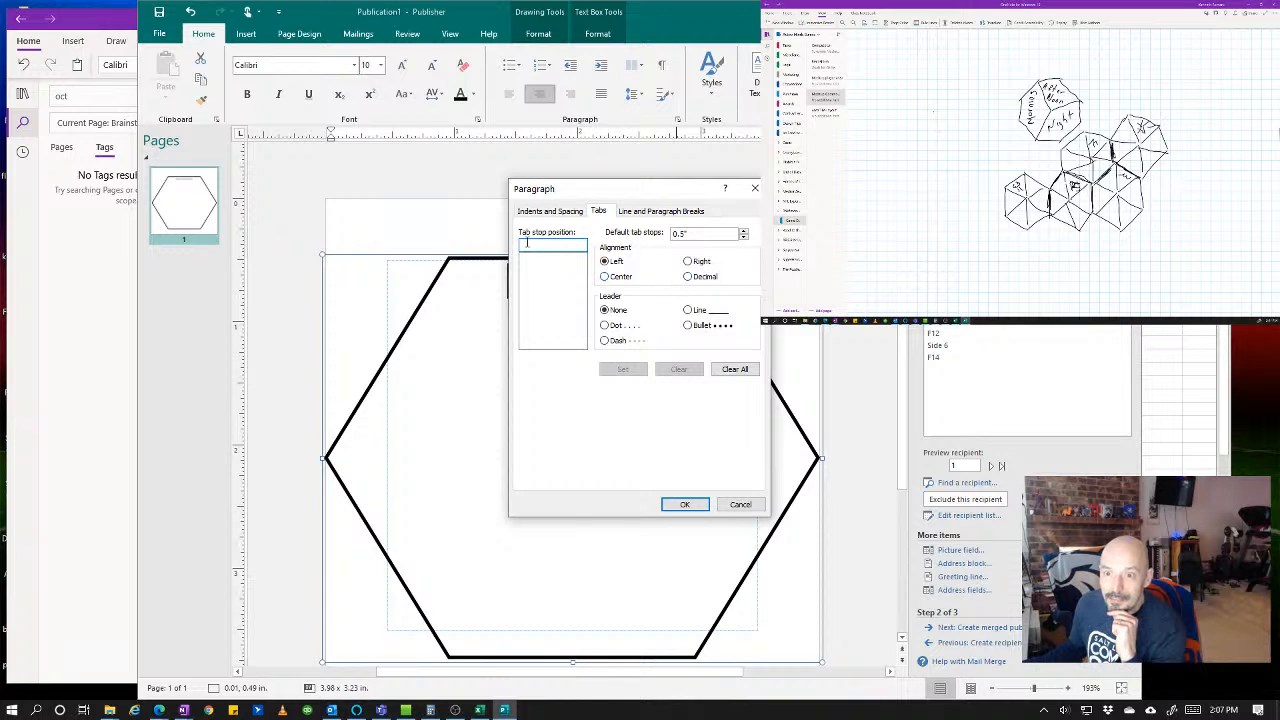
pyautogui.click(737, 502)
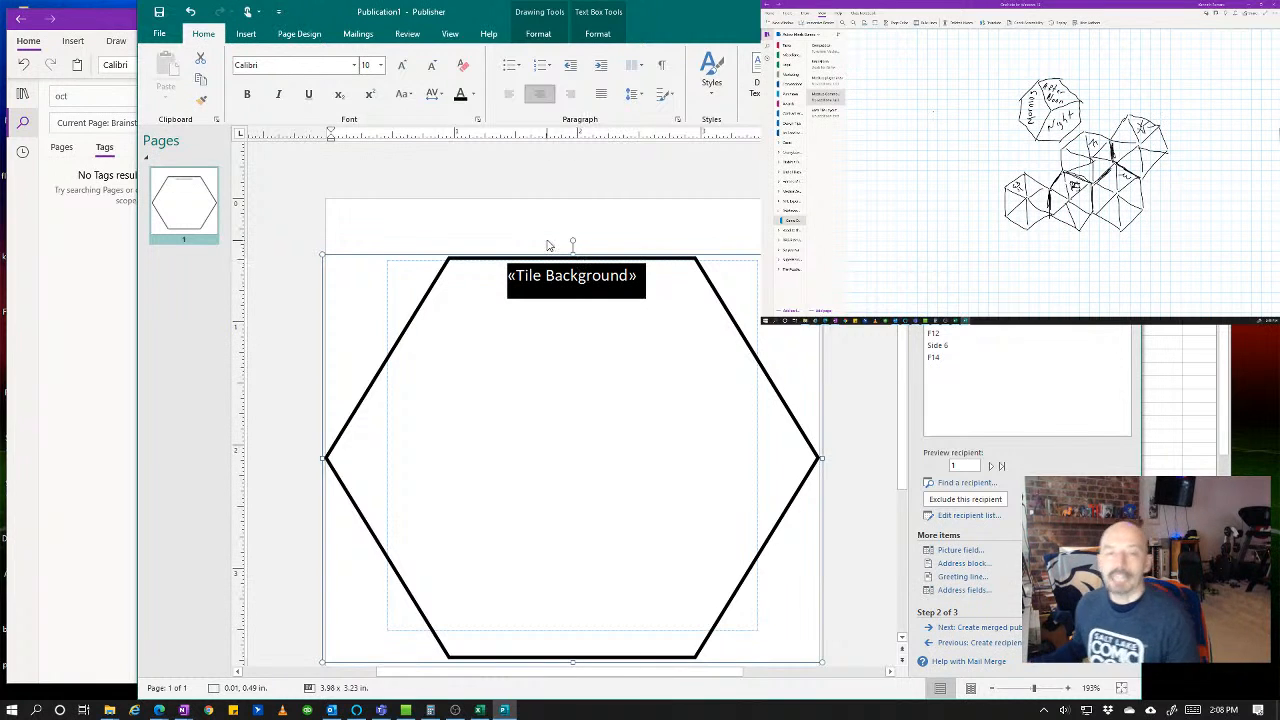
pyautogui.click(409, 229)
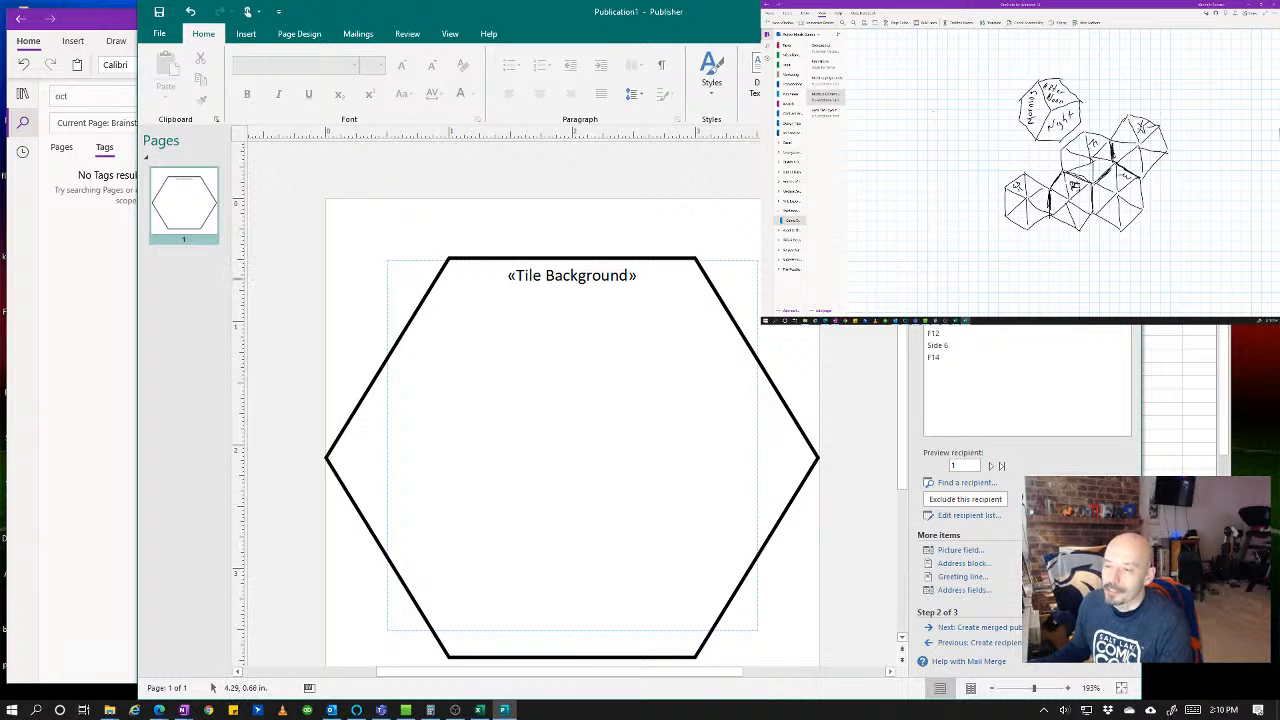
# - Insert the Side 1 merge field in the middle of the hexagon
pyautogui.scroll(-1, 572, 414)
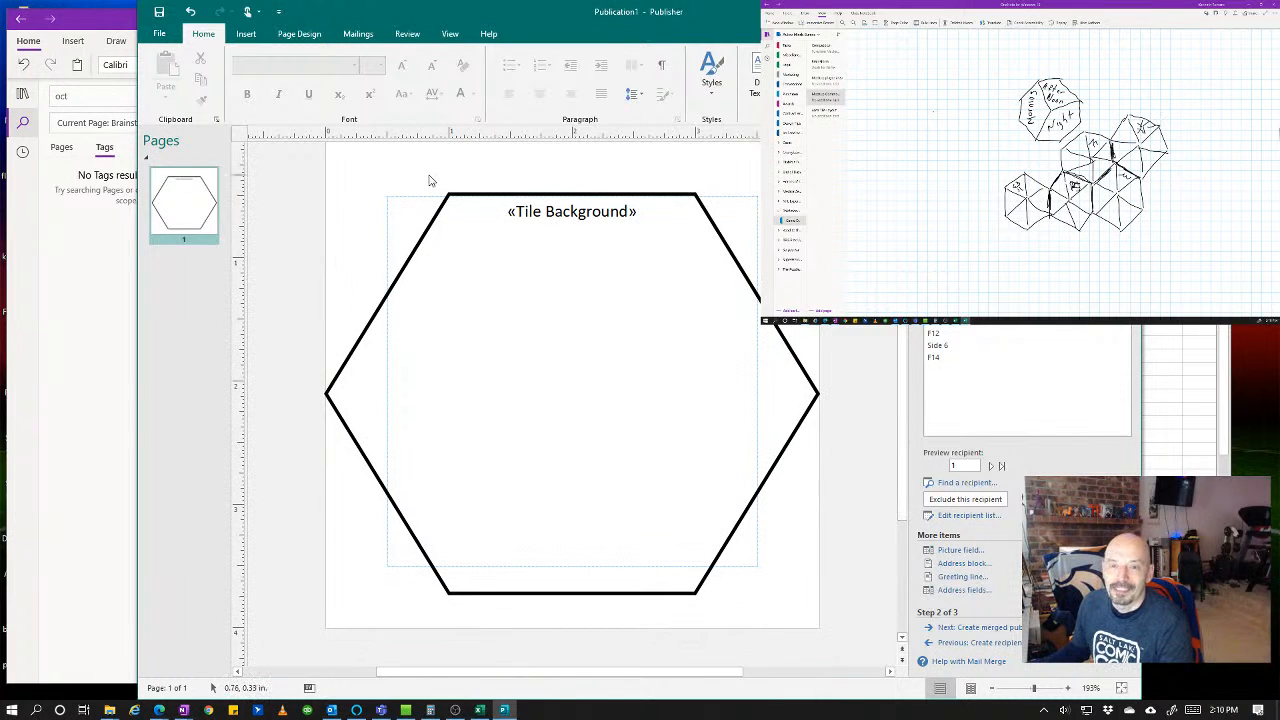
pyautogui.click(246, 34)
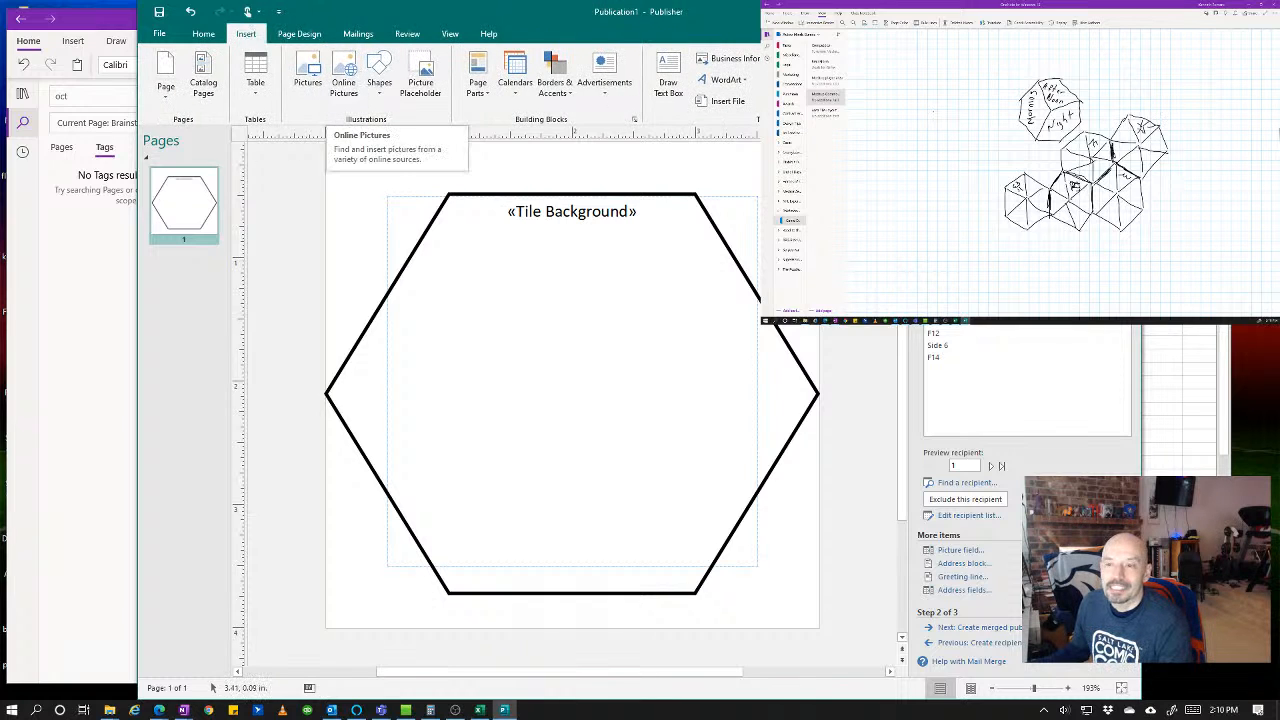
pyautogui.click(812, 211)
pyautogui.click(868, 215)
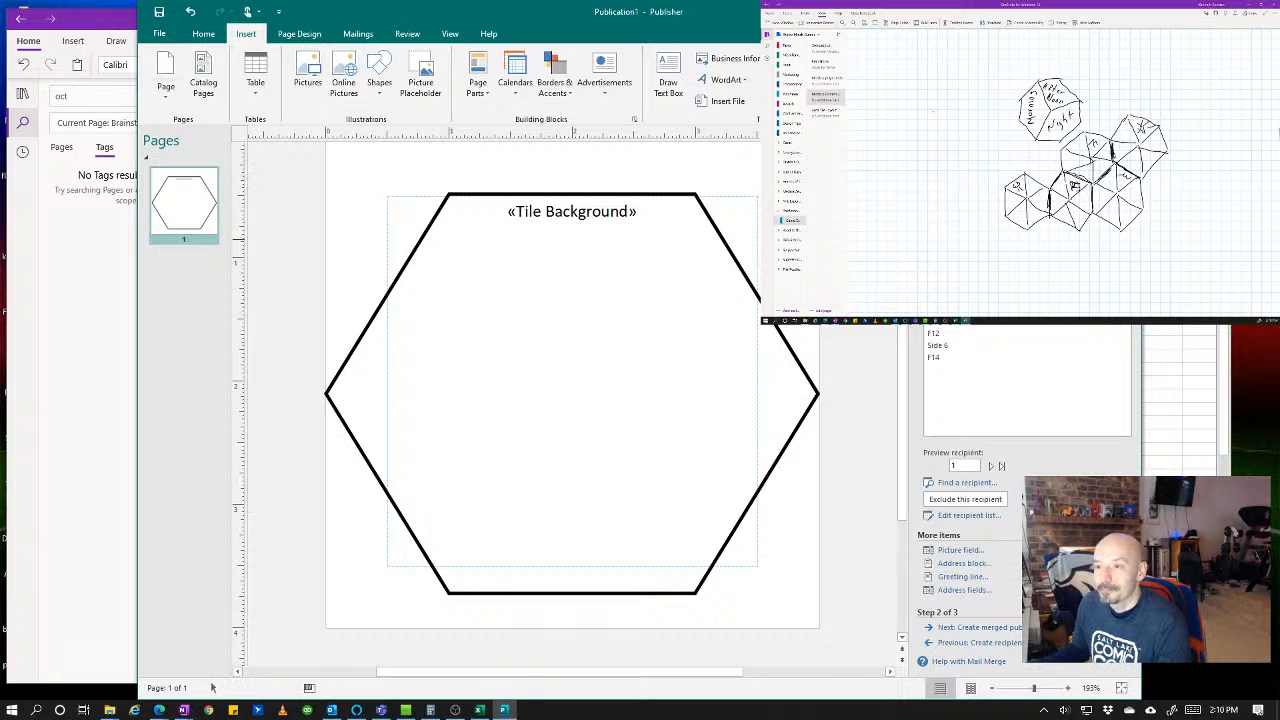
pyautogui.click(938, 225)
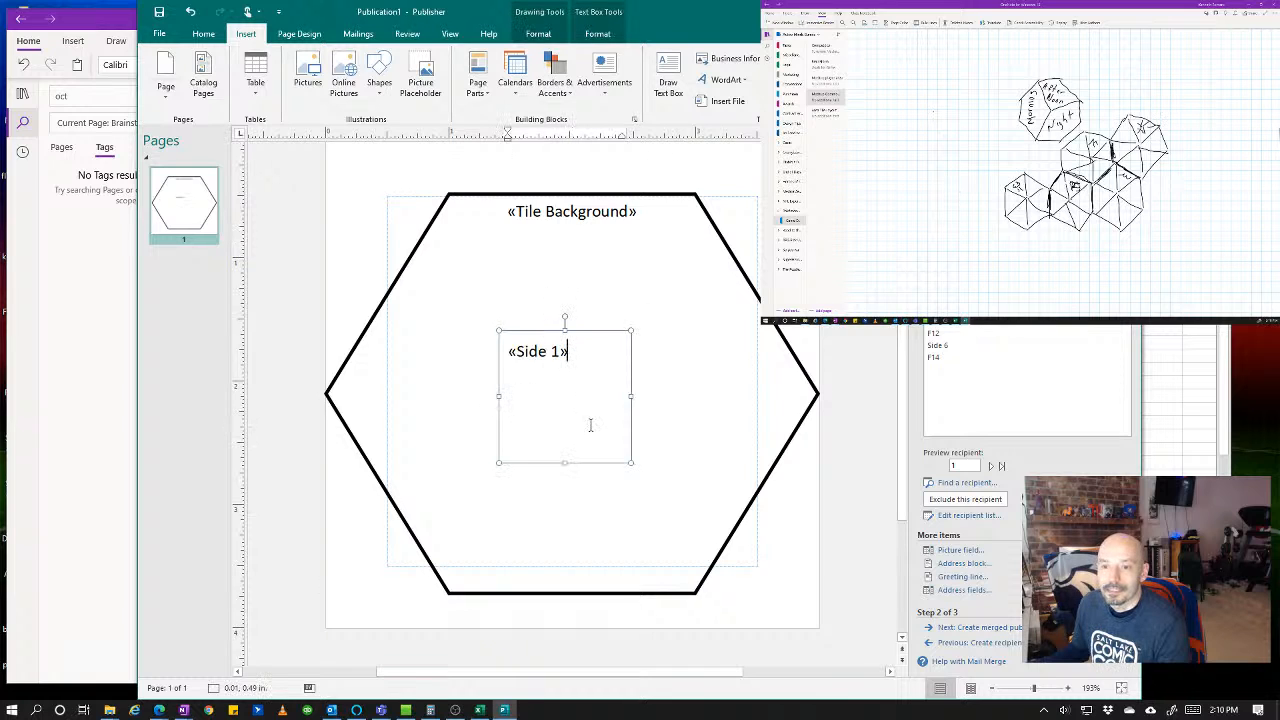
# - Rotate the Side 1 text box counterclockwise to parallel the hexagon's upper-left edge and shrink it to about 1.00 x 0.23 in
pyautogui.moveTo(564, 316); pyautogui.dragTo(517, 366)
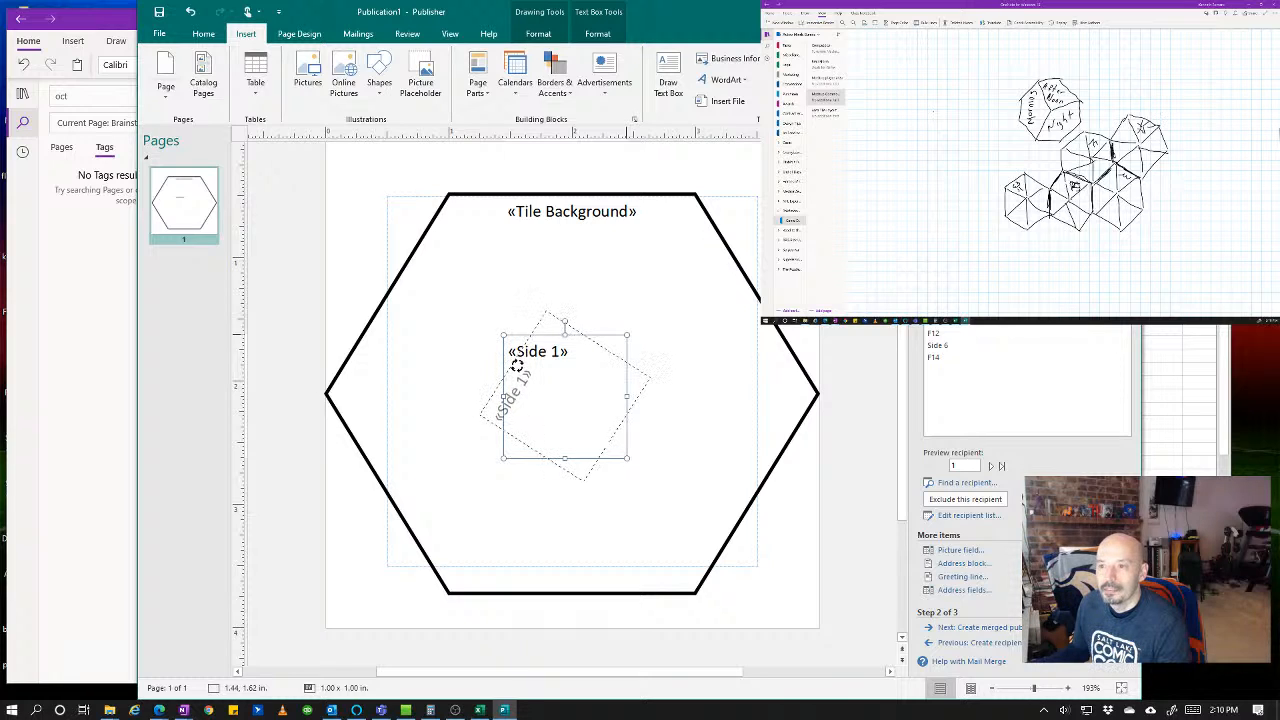
pyautogui.moveTo(516, 366); pyautogui.dragTo(516, 366)
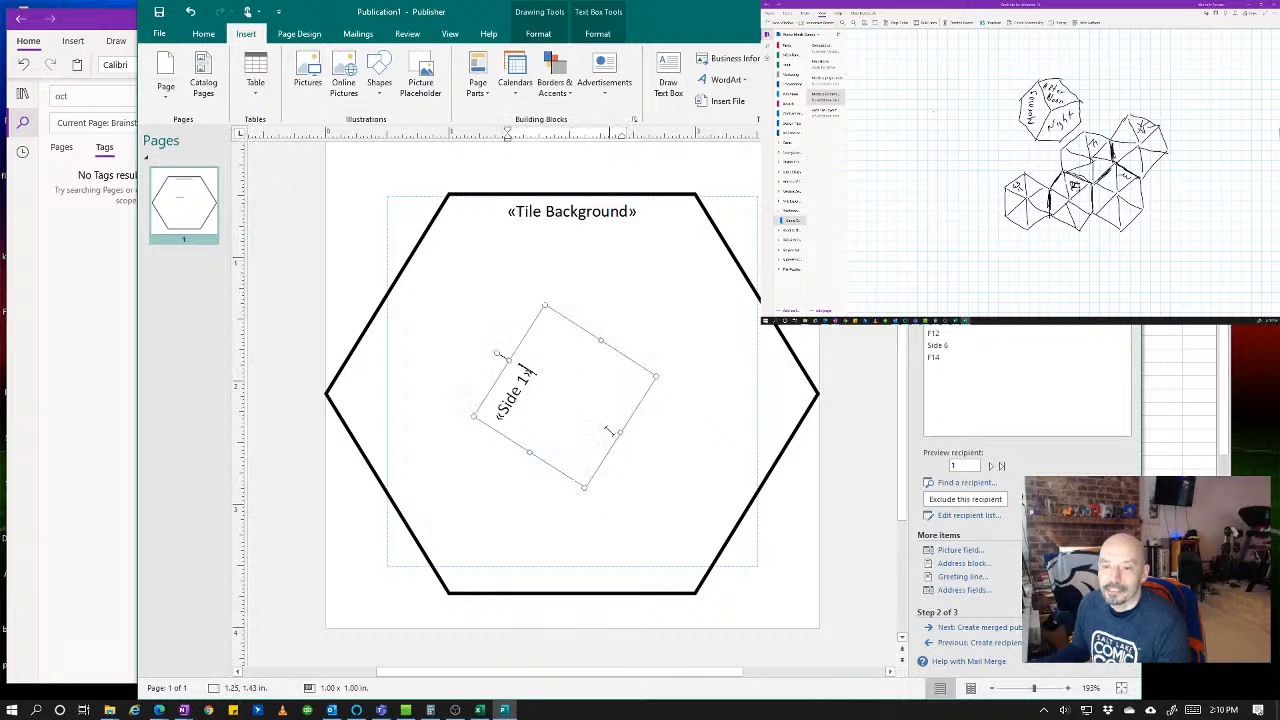
pyautogui.moveTo(621, 432); pyautogui.dragTo(536, 393)
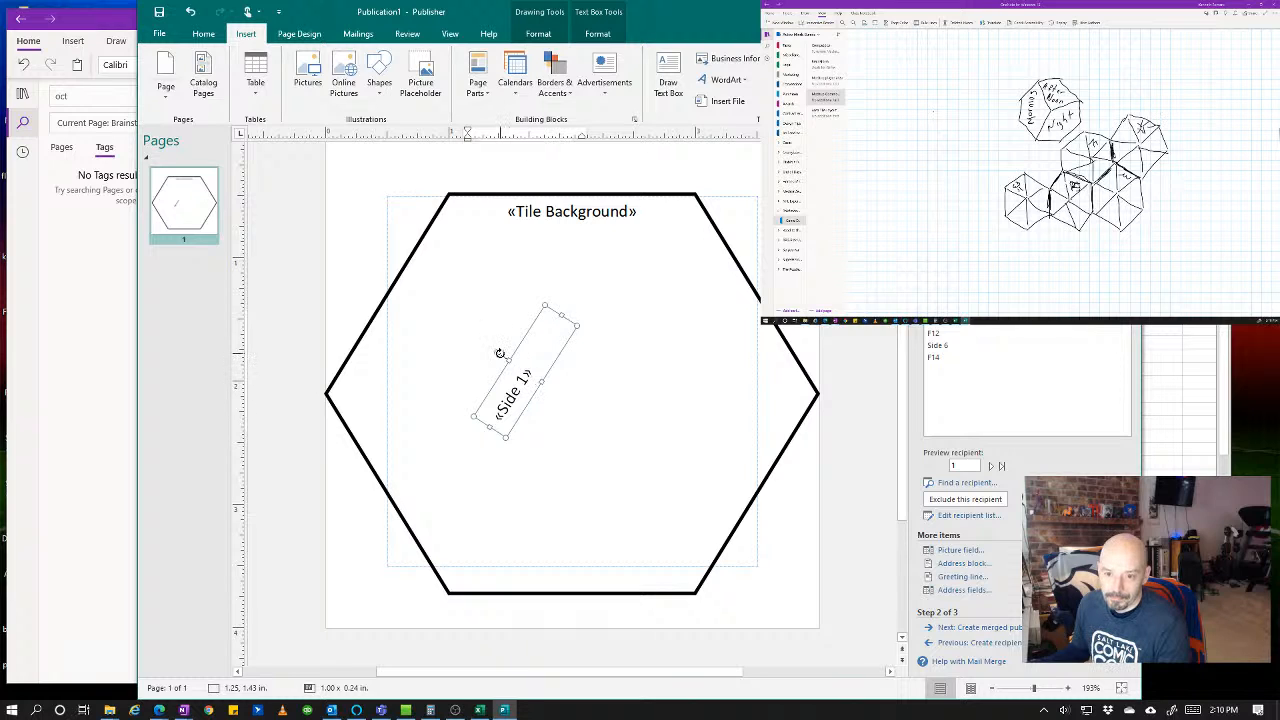
pyautogui.moveTo(500, 353); pyautogui.dragTo(468, 328)
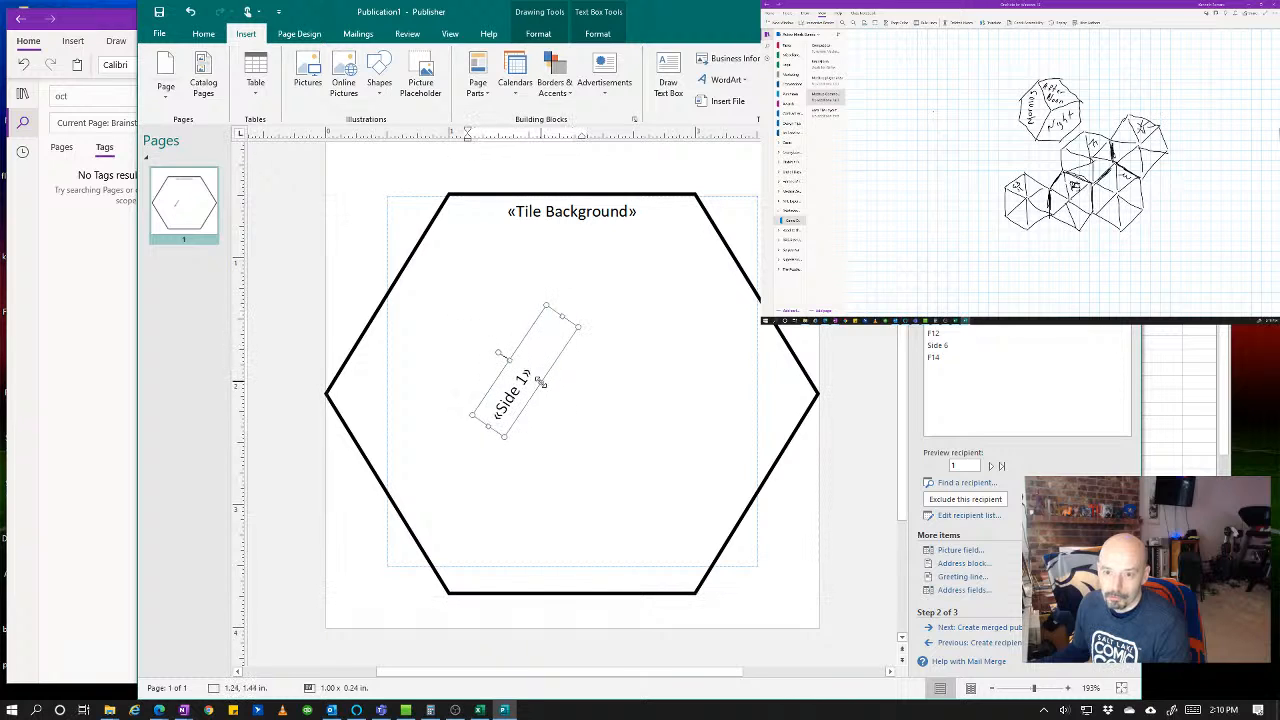
pyautogui.moveTo(541, 383); pyautogui.dragTo(530, 374)
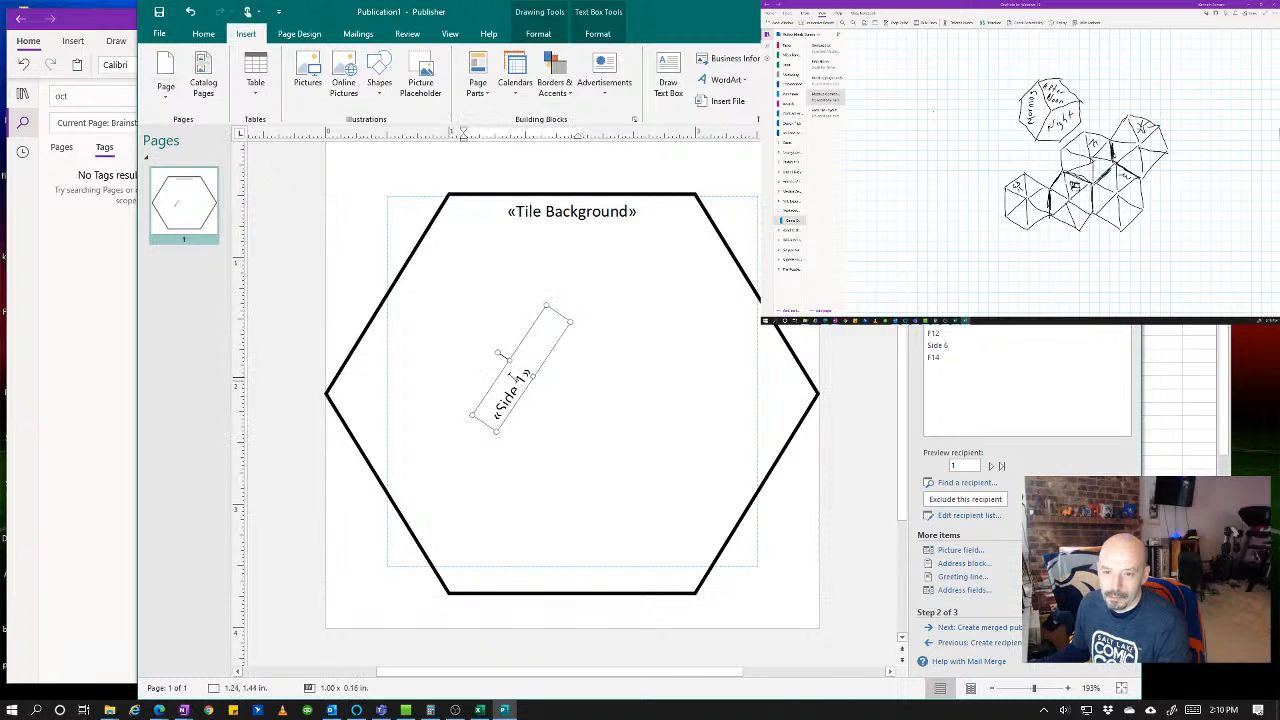
pyautogui.moveTo(534, 376); pyautogui.dragTo(543, 379)
pyautogui.click(571, 371)
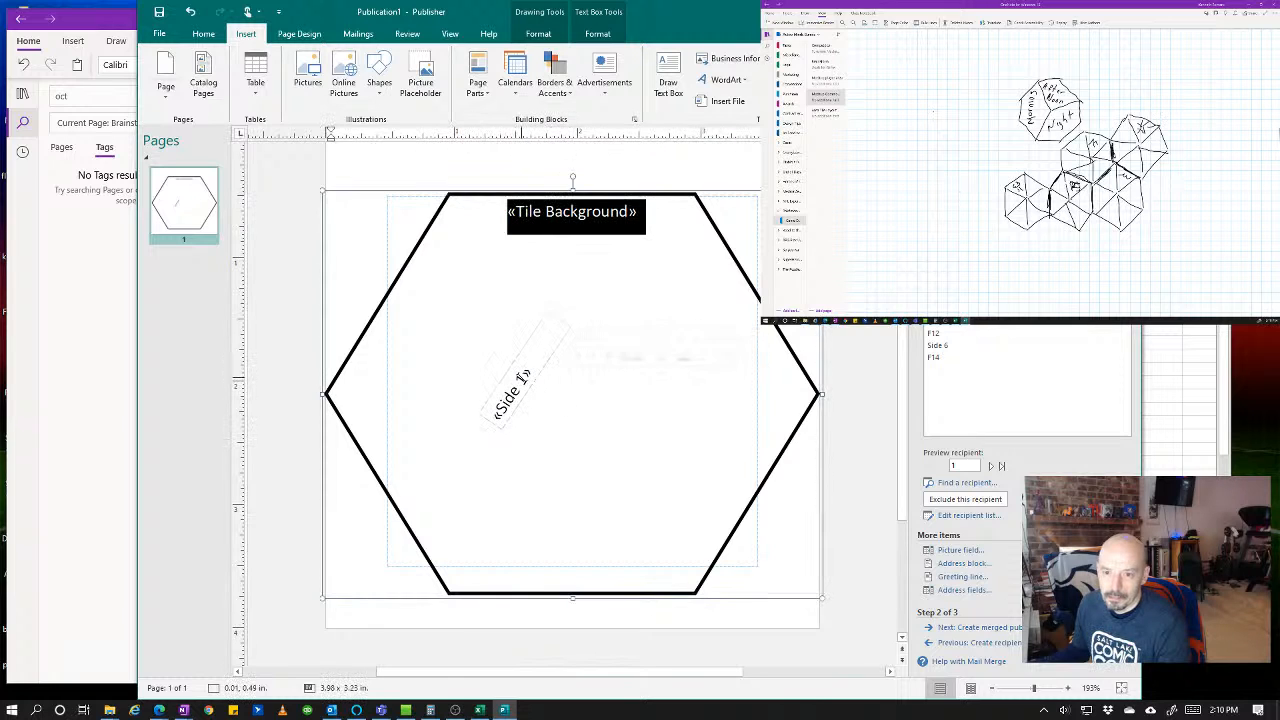
# - Move the Side 1 text box against the hexagon's upper-left edge and stretch it along that edge to about 1.87 x 0.23 in
pyautogui.click(512, 390)
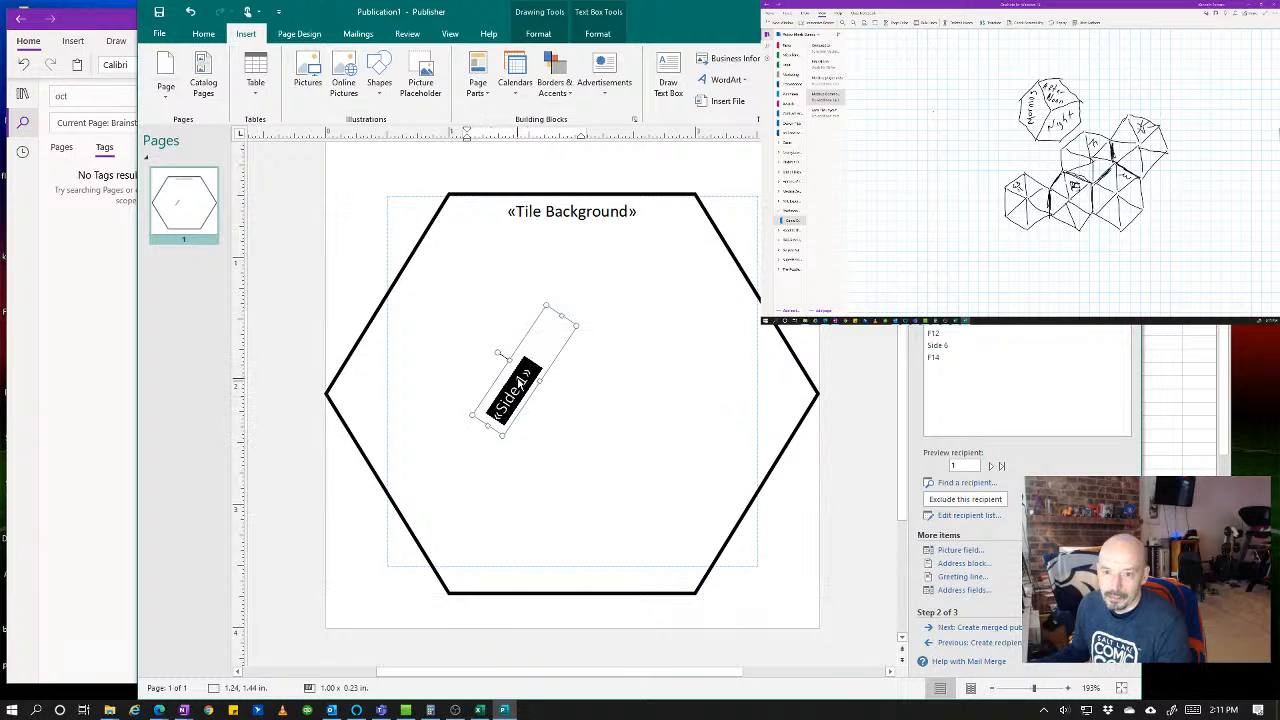
pyautogui.moveTo(526, 388); pyautogui.dragTo(408, 317)
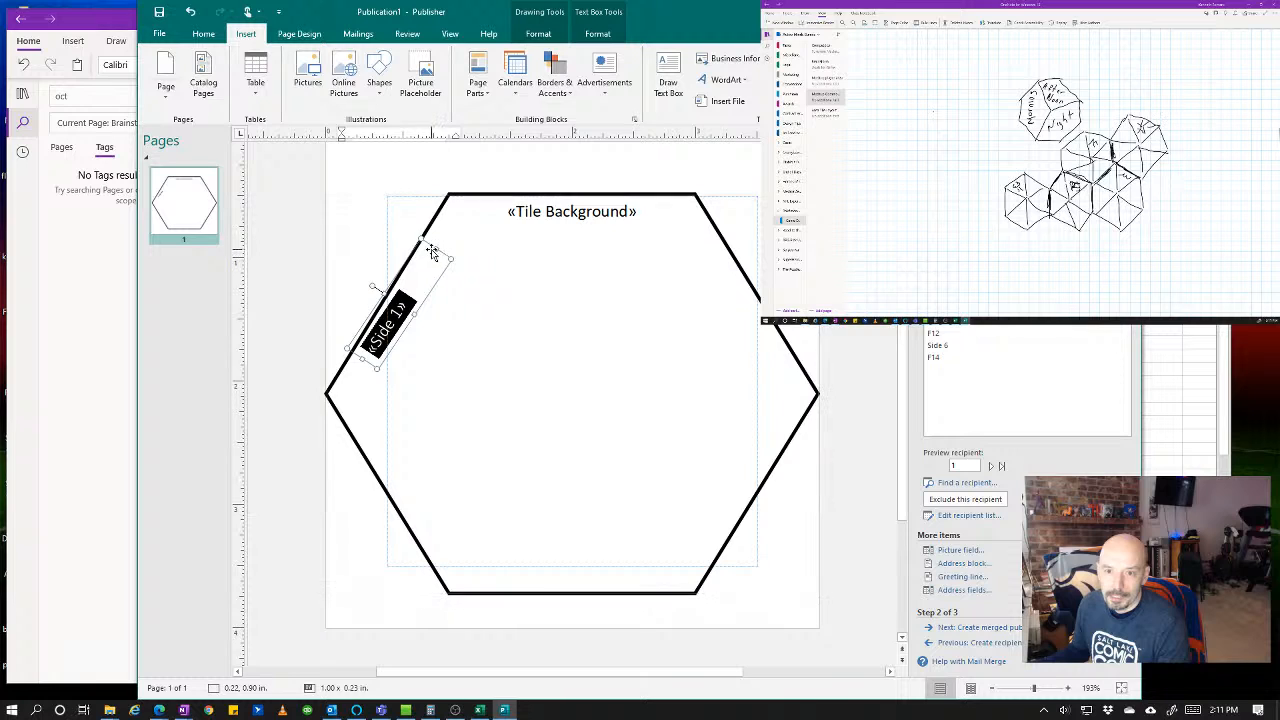
pyautogui.moveTo(431, 251); pyautogui.dragTo(466, 200)
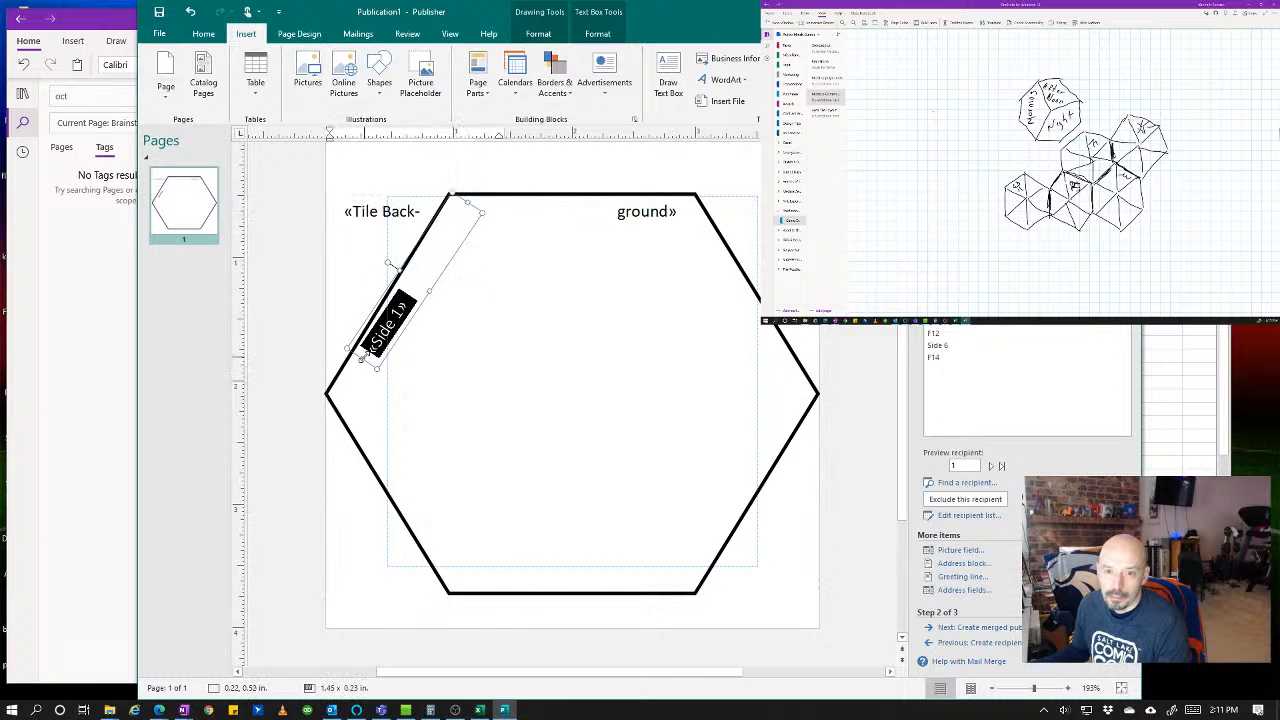
pyautogui.moveTo(362, 358); pyautogui.dragTo(329, 392)
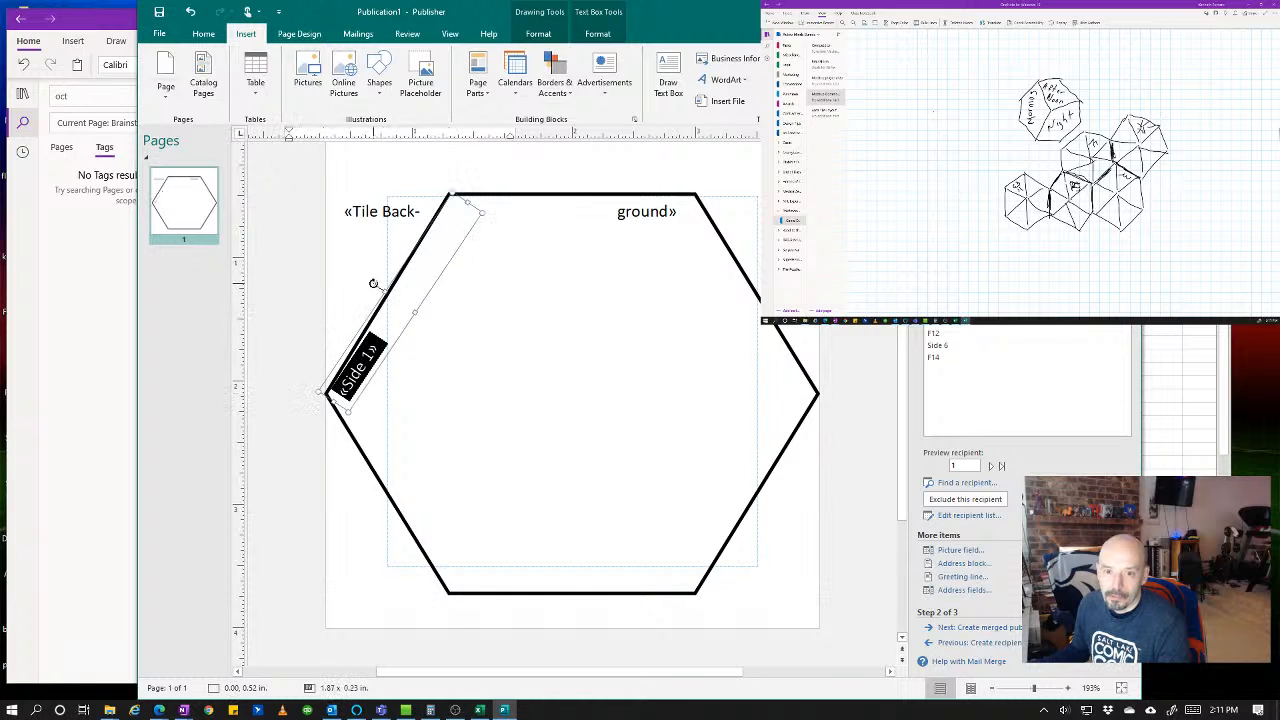
# - Fine-tune the Side 1 text box's rotation and nudge it to about 0.03, 0.51 in, flush with the hexagon's upper-left edge
pyautogui.moveTo(373, 284); pyautogui.dragTo(374, 287)
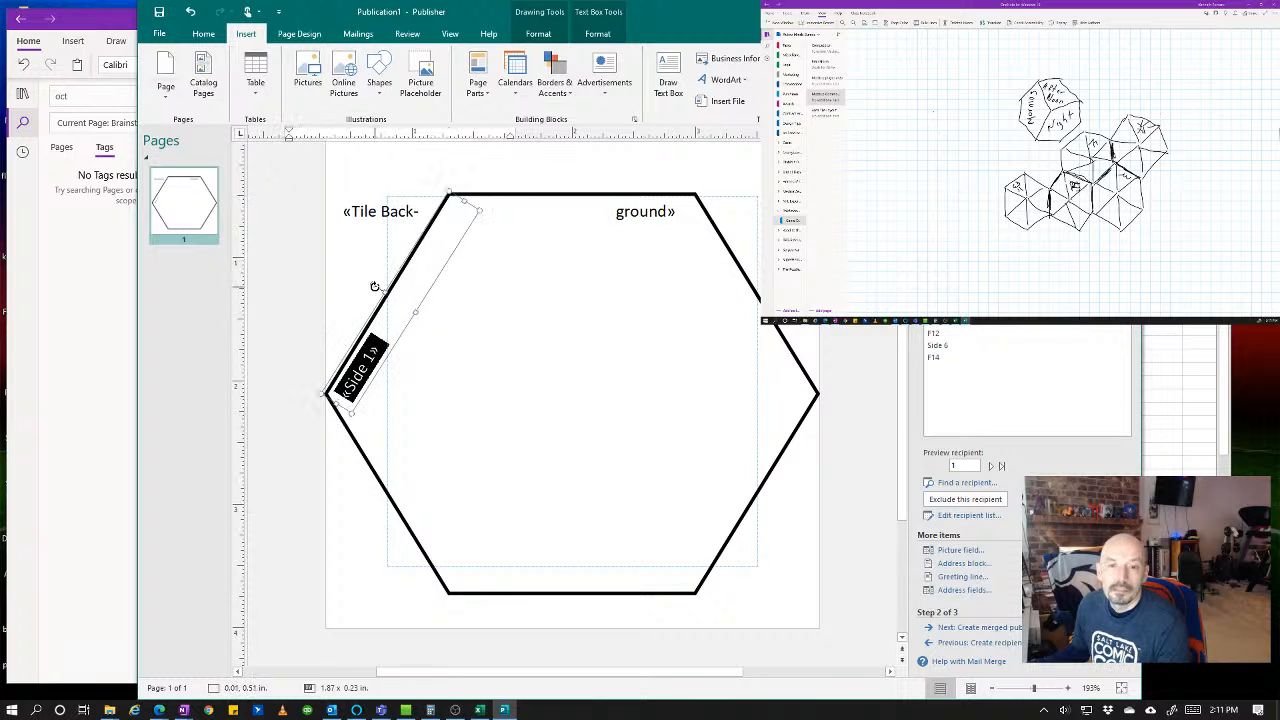
pyautogui.click(390, 342)
pyautogui.moveTo(397, 342); pyautogui.dragTo(393, 341)
pyautogui.click(390, 345)
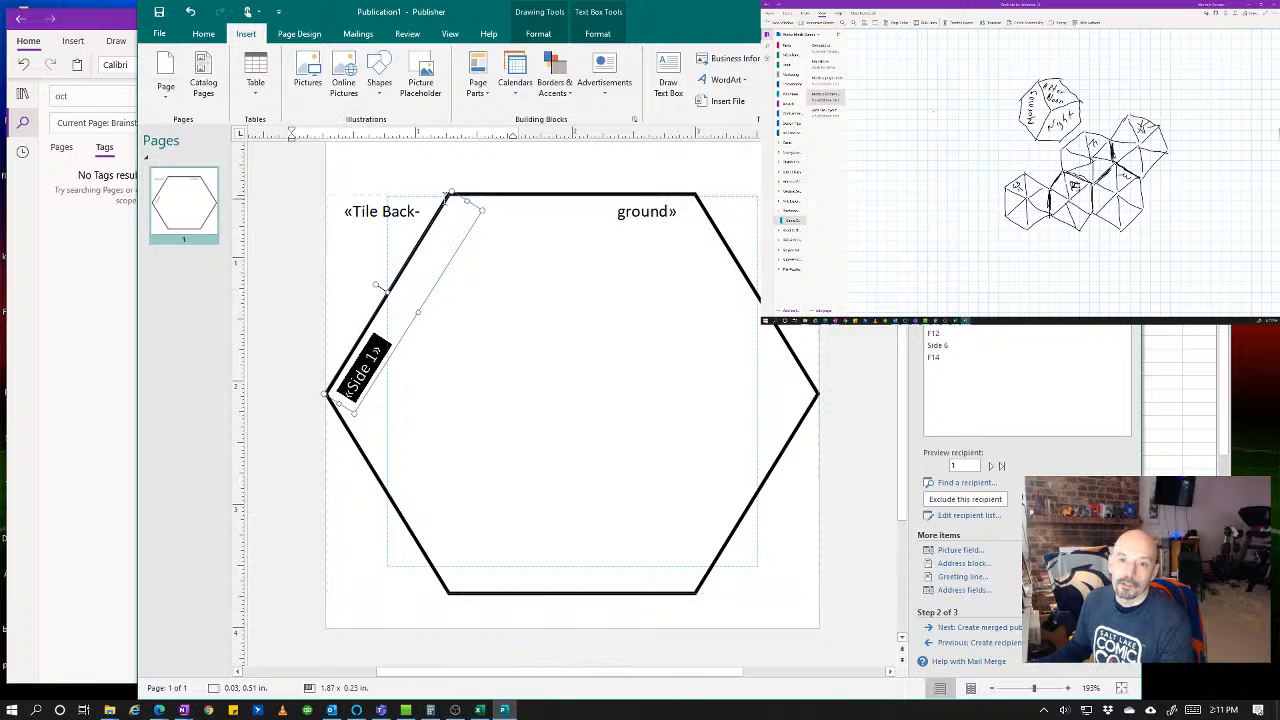
pyautogui.click(464, 181)
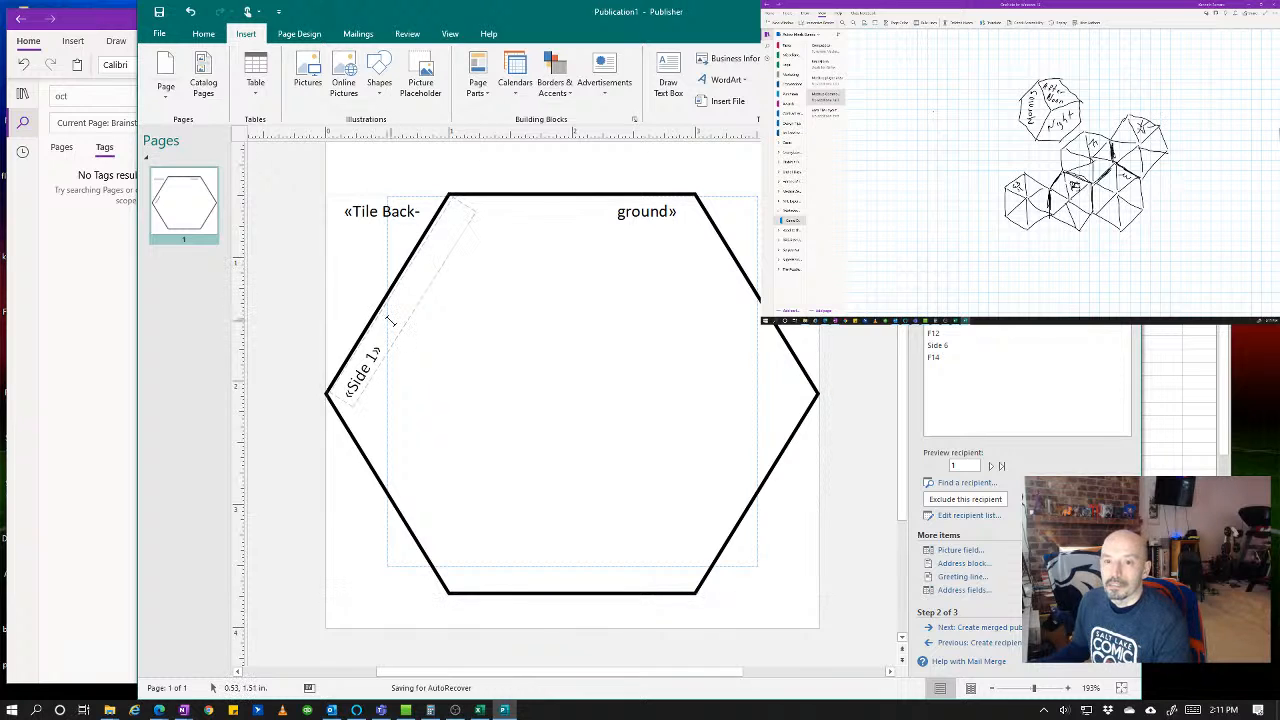
# - Center the Side 1 field along the length of its rotated text box
pyautogui.moveTo(390, 320); pyautogui.dragTo(317, 411)
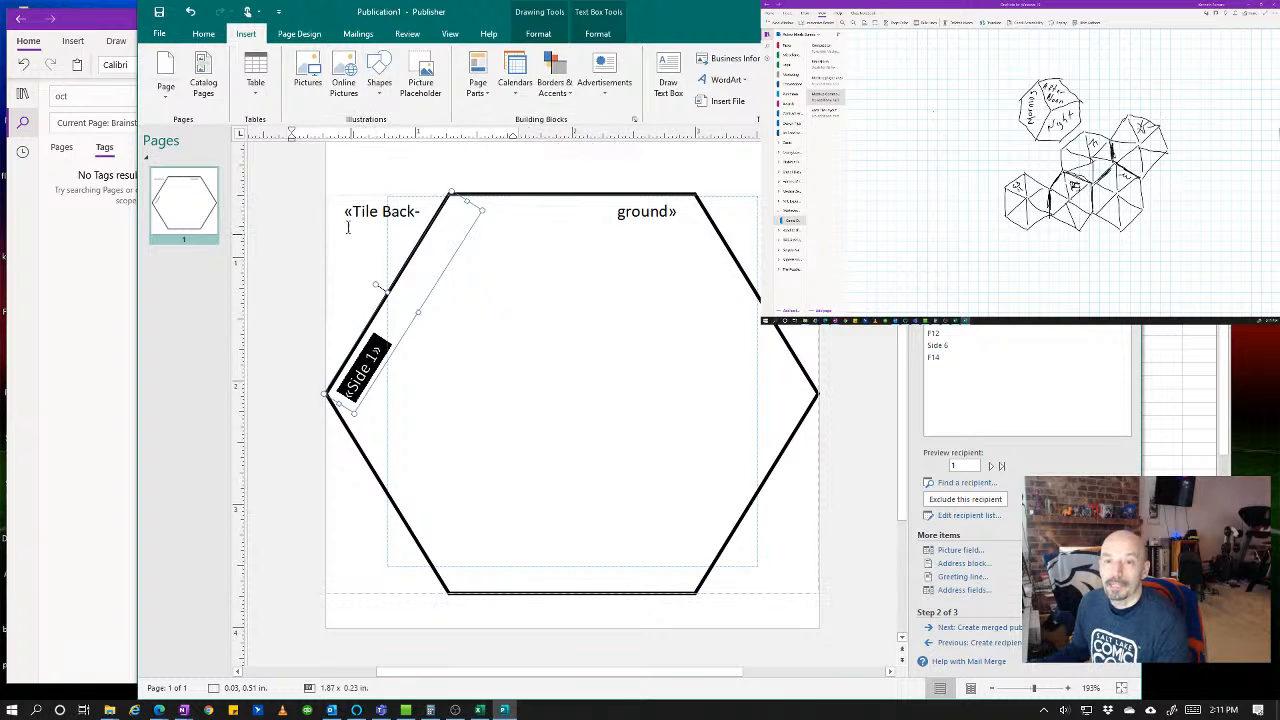
pyautogui.click(447, 38)
pyautogui.click(405, 38)
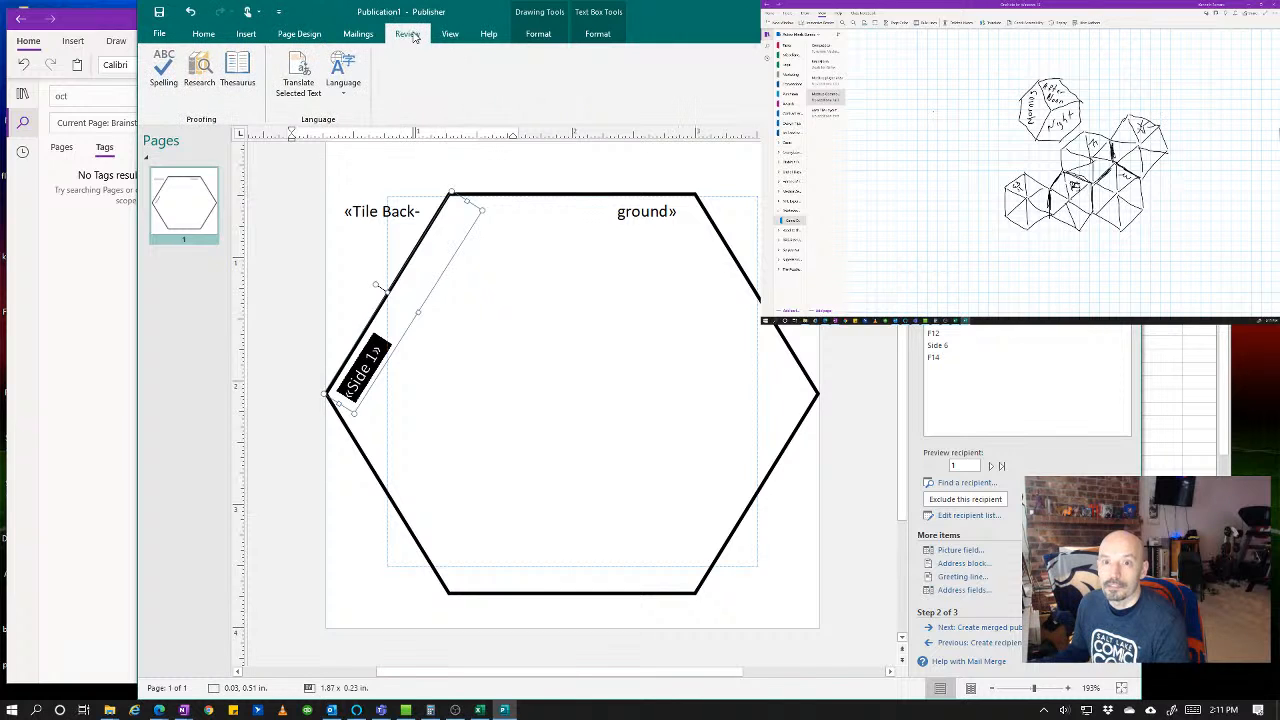
pyautogui.click(360, 36)
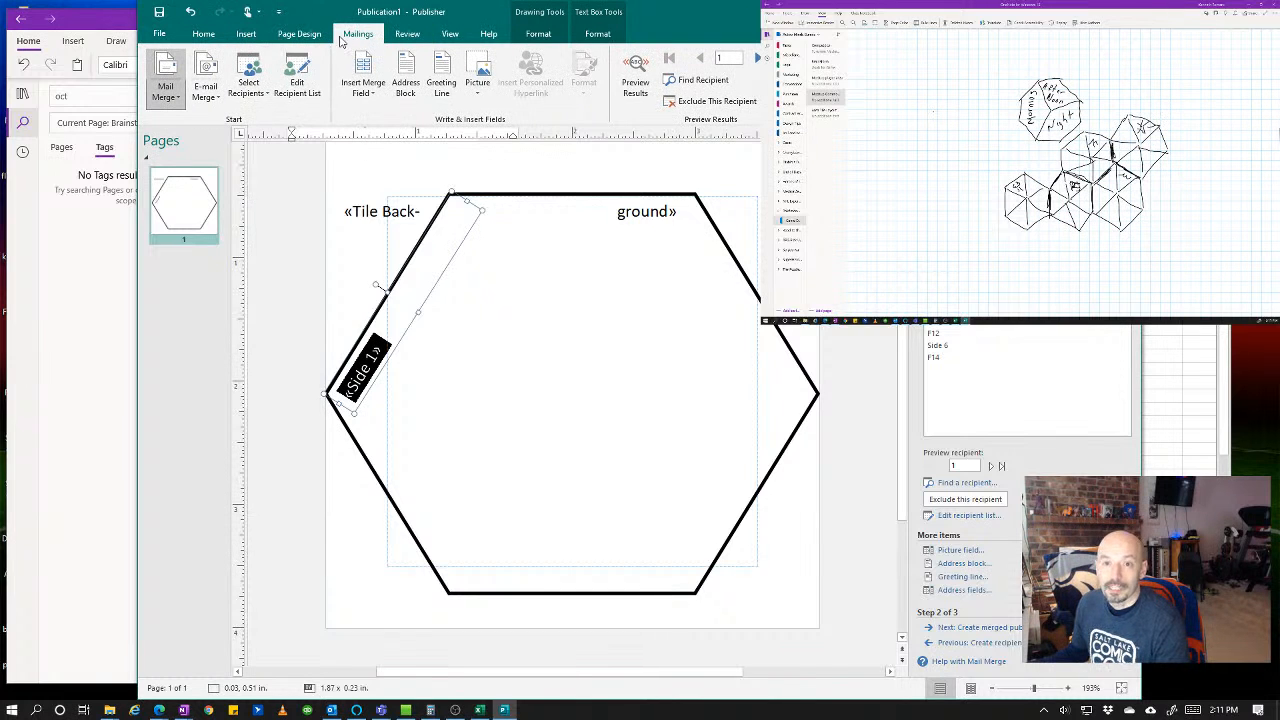
pyautogui.click(299, 33)
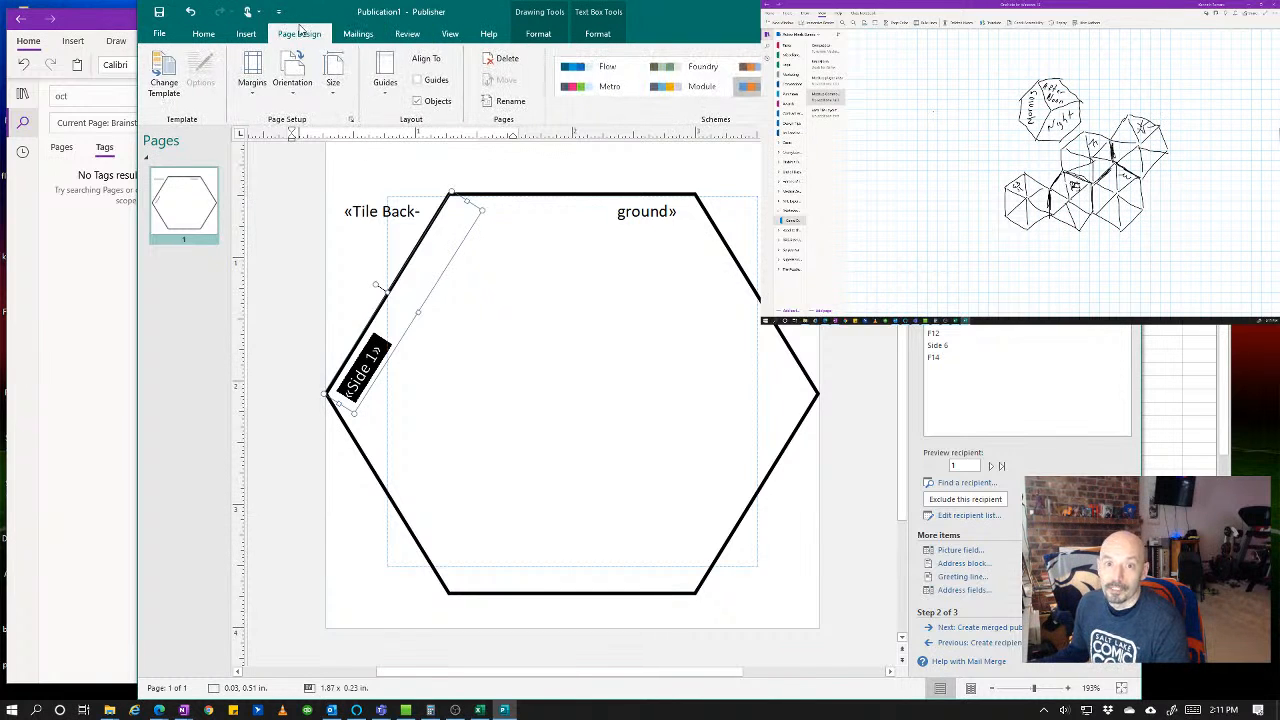
pyautogui.click(247, 35)
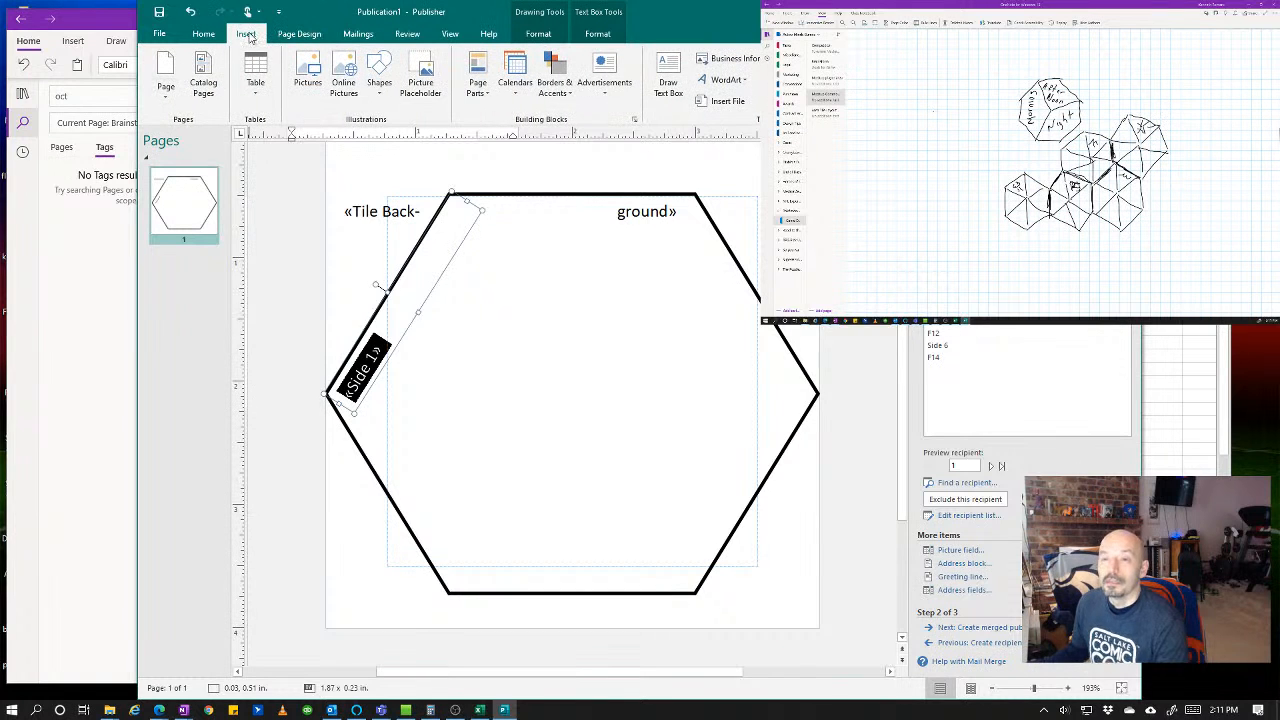
pyautogui.click(205, 38)
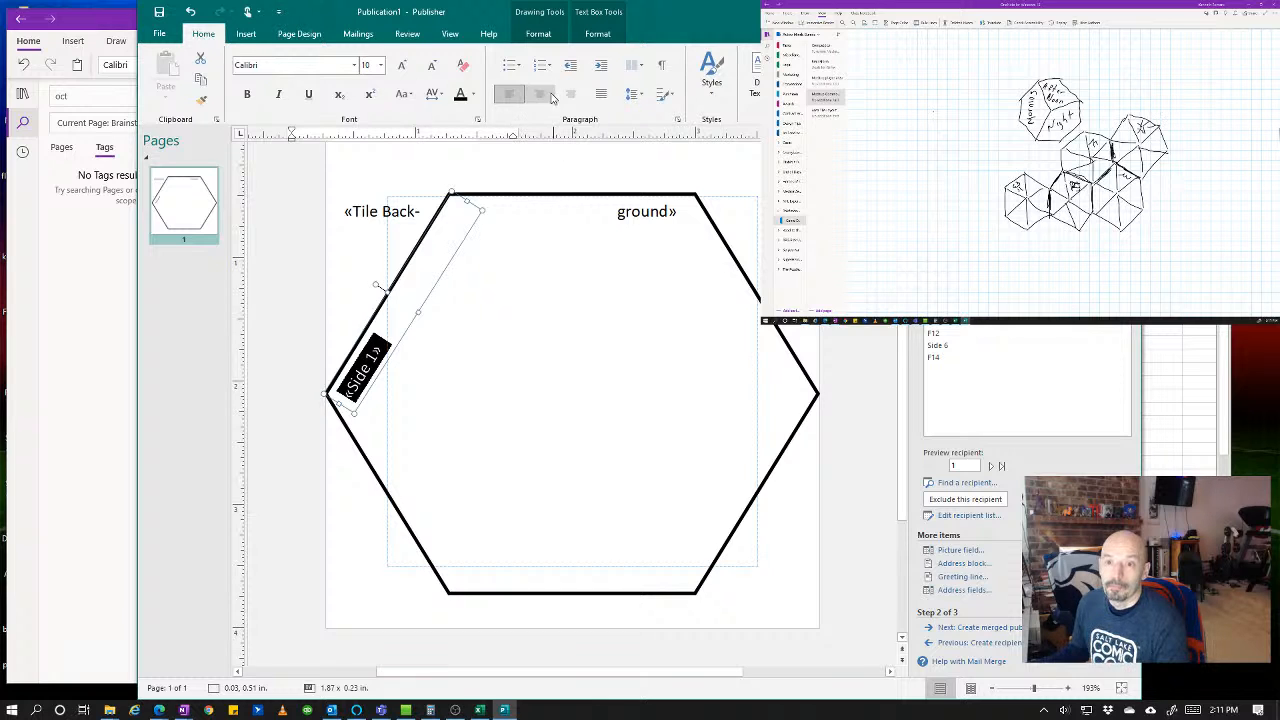
pyautogui.click(543, 103)
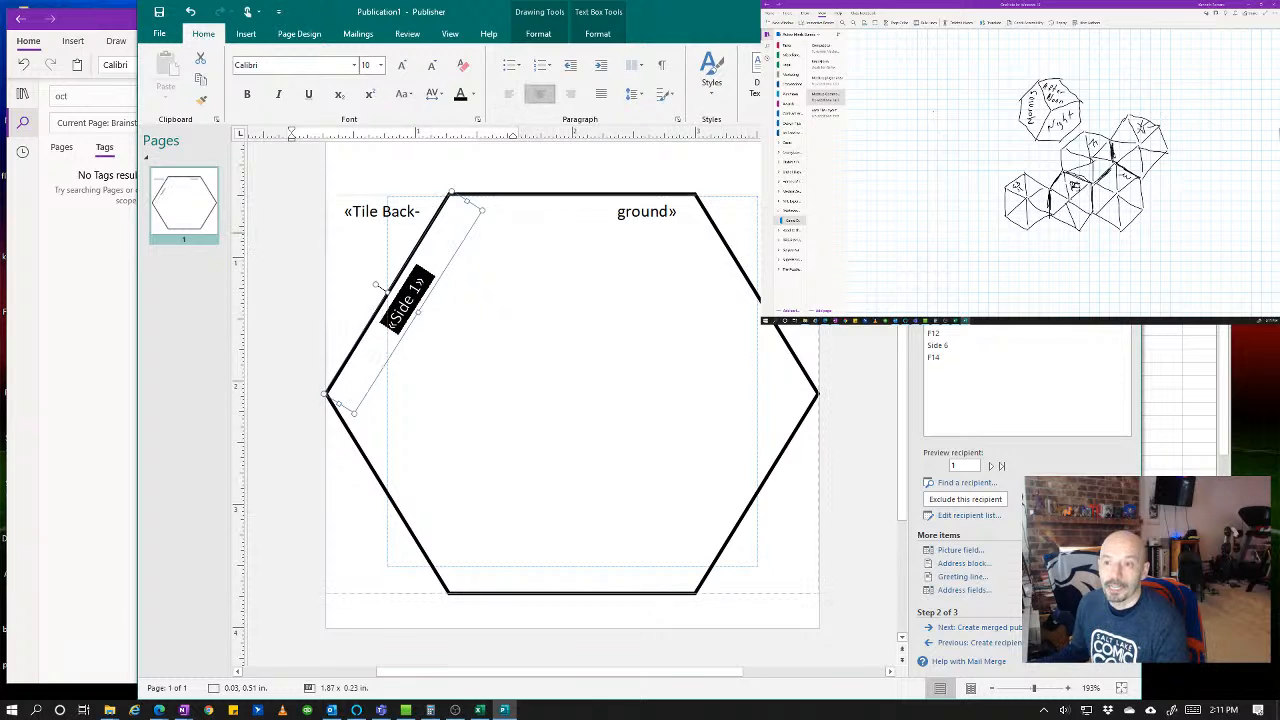
pyautogui.press('Escape')
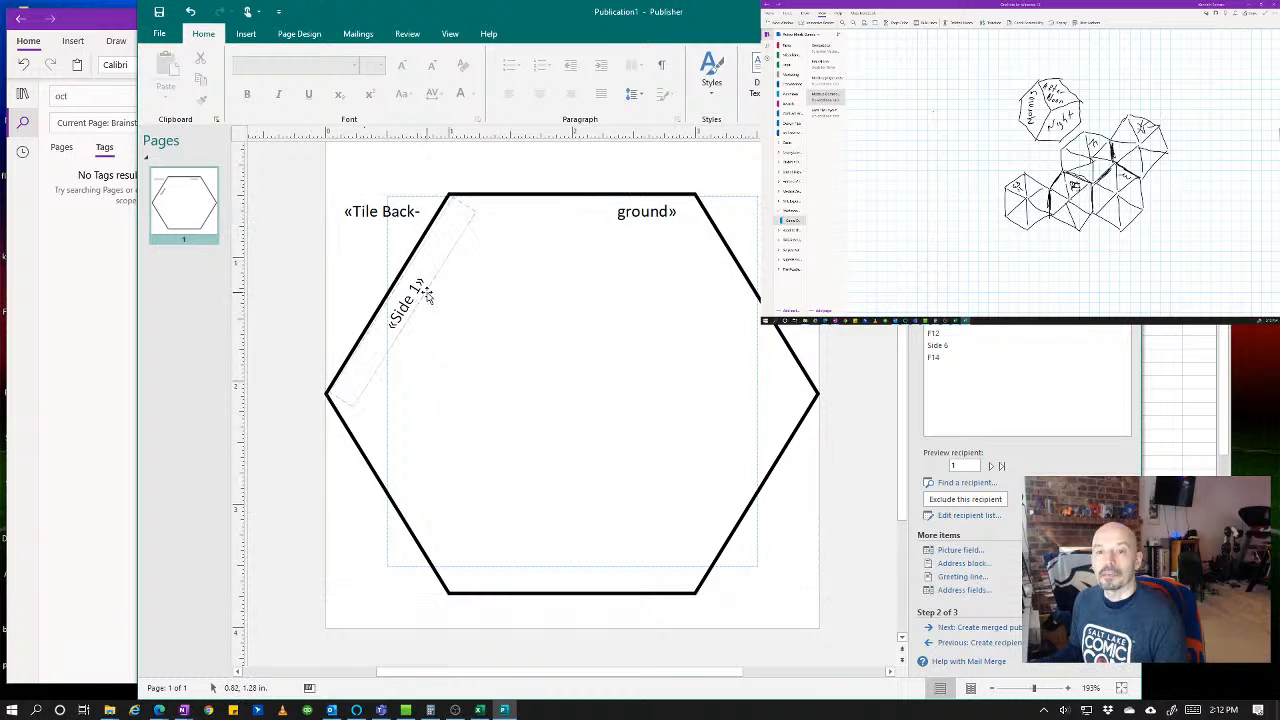
pyautogui.click(450, 262)
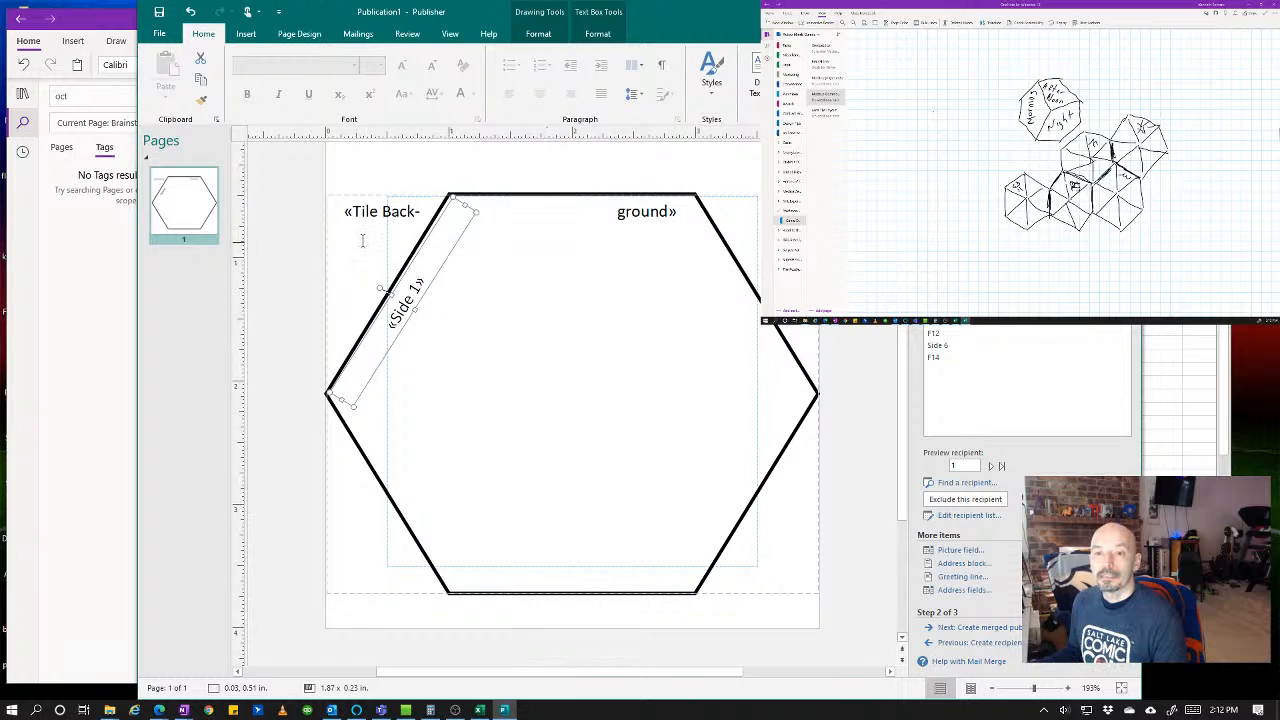
pyautogui.click(660, 251)
pyautogui.rightClick(782, 326)
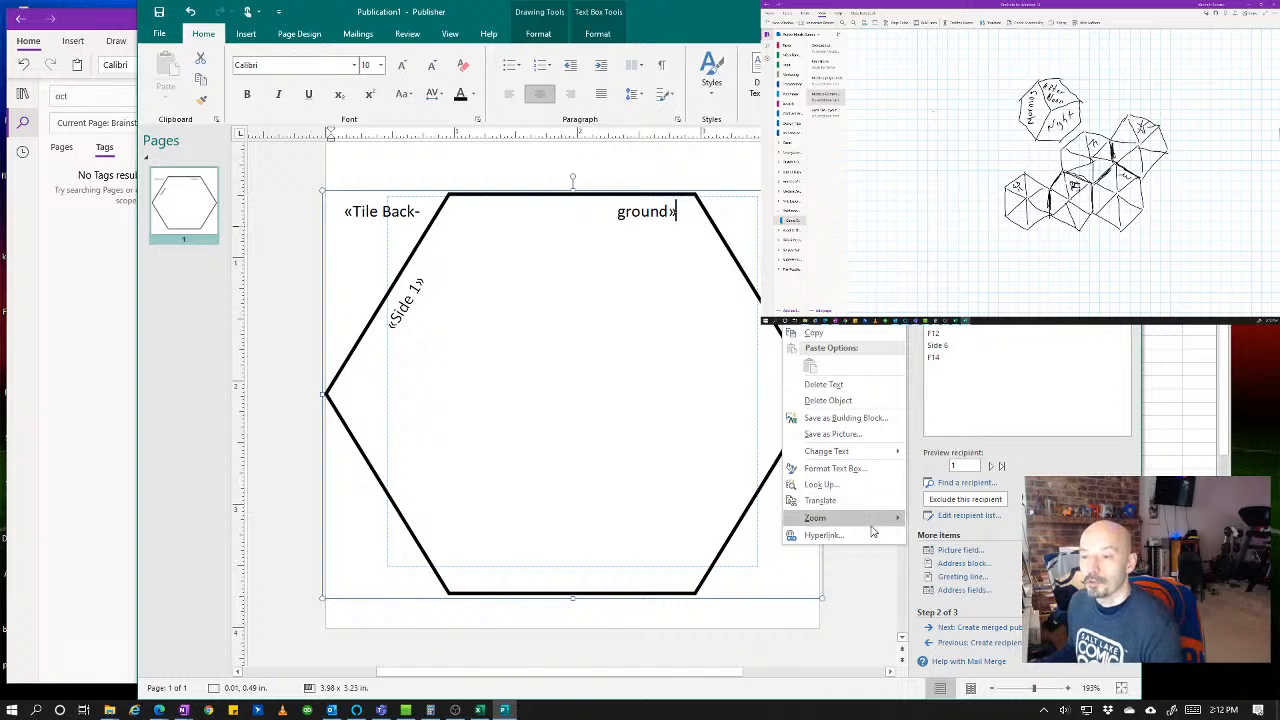
pyautogui.moveTo(870, 525)
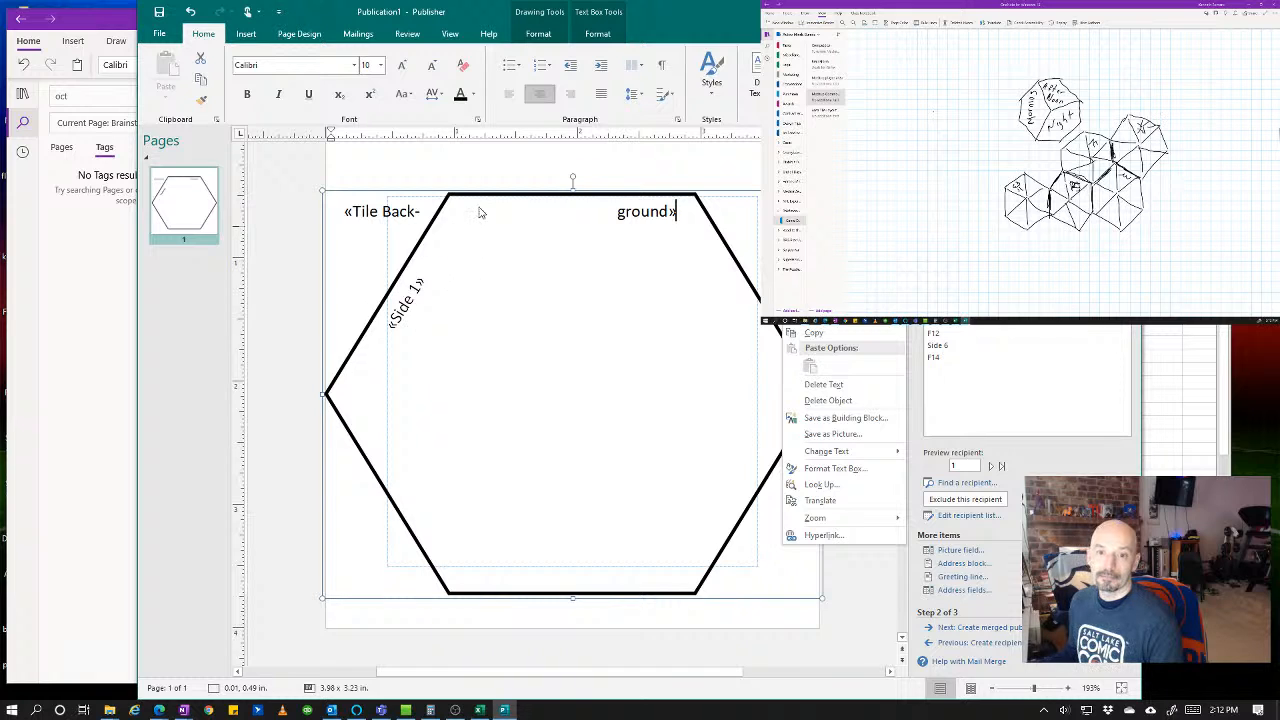
pyautogui.press('Escape')
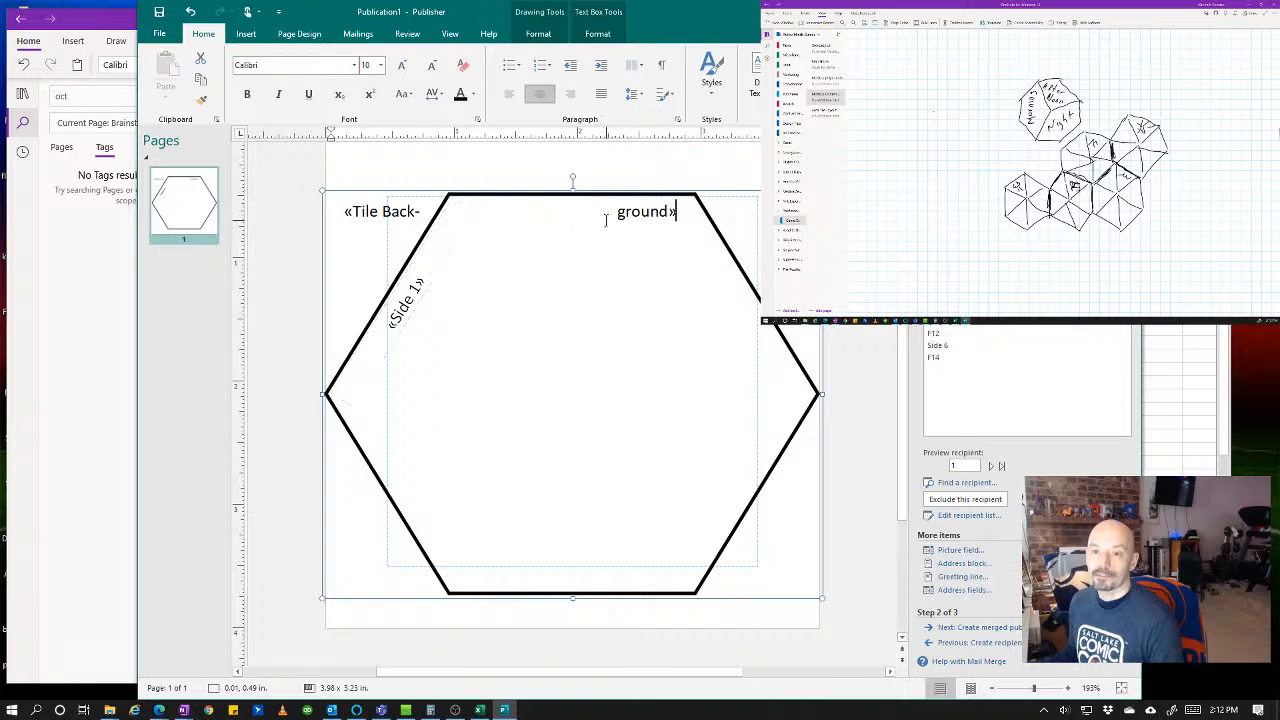
# - Set the Side 1 text box's text wrapping to None
pyautogui.click(405, 303)
pyautogui.rightClick(405, 304)
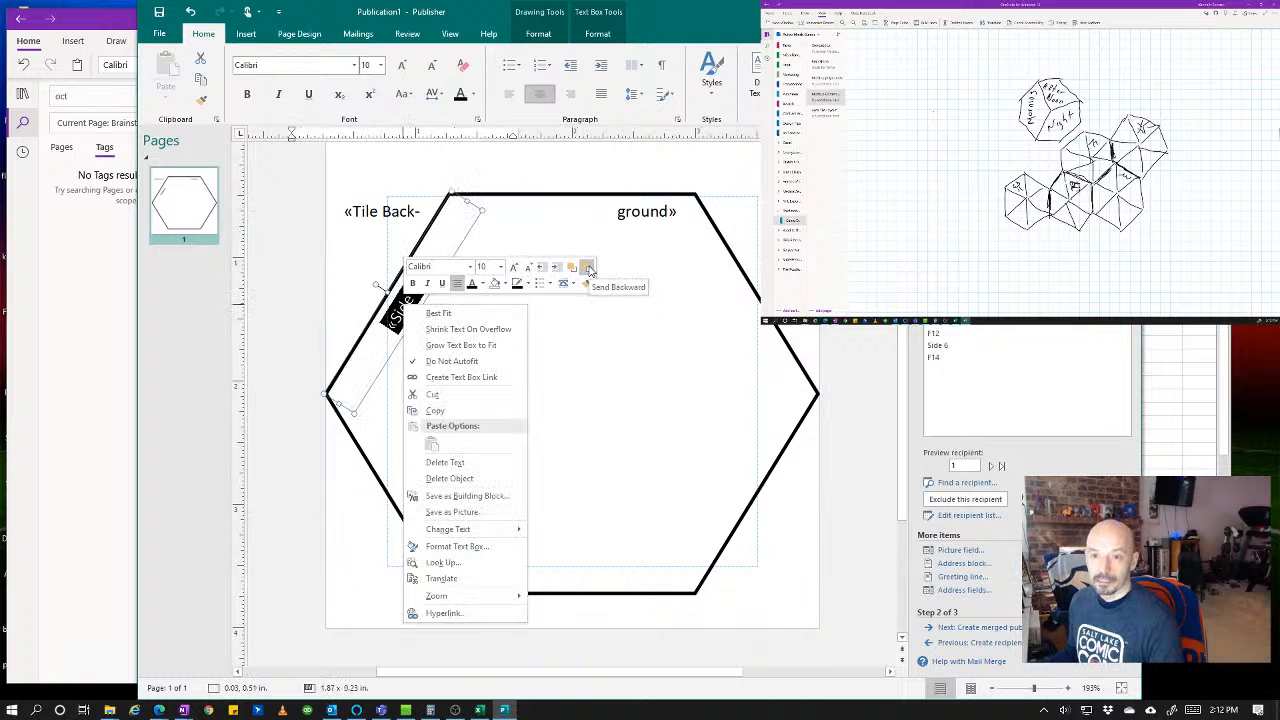
pyautogui.click(573, 270)
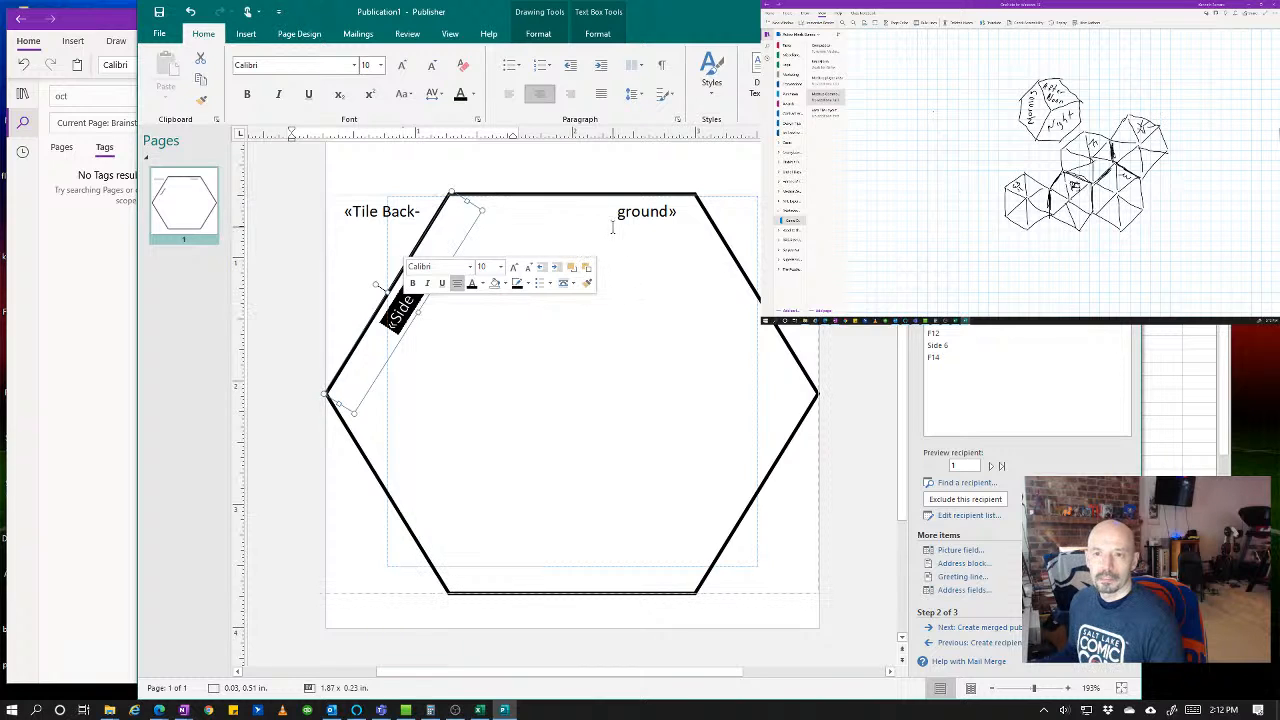
pyautogui.click(573, 284)
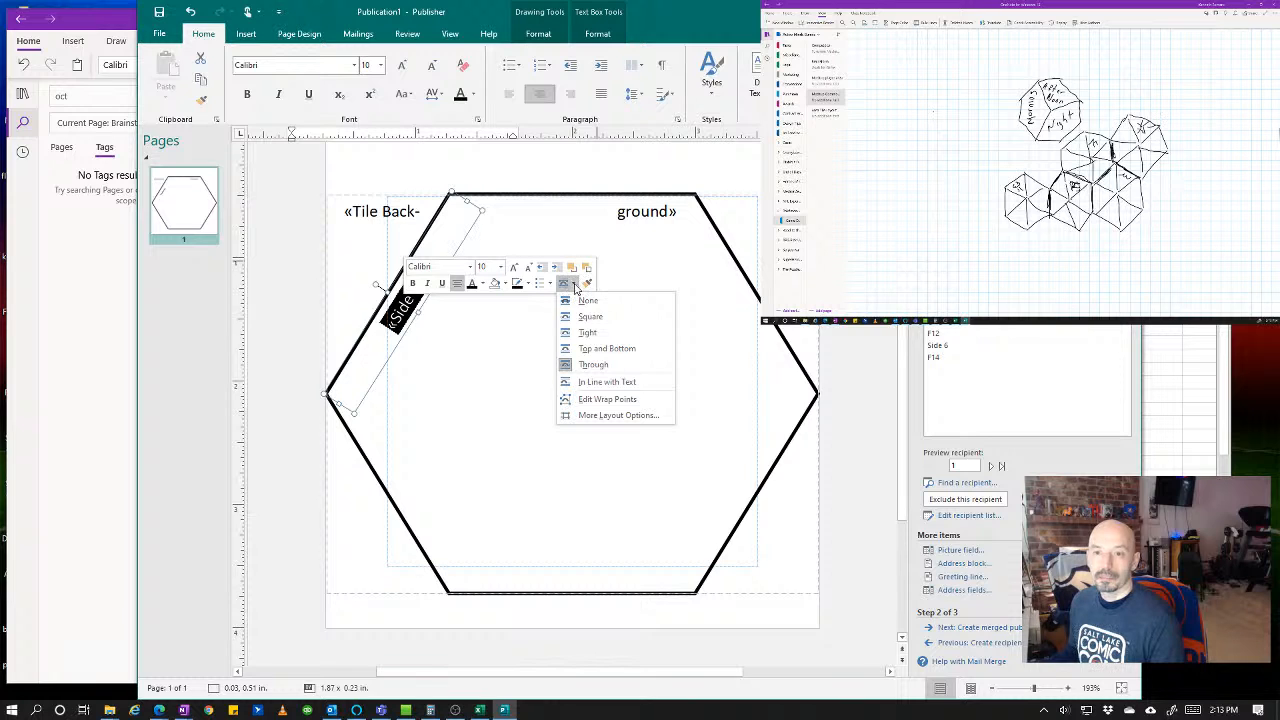
pyautogui.click(588, 300)
# - Change the text wrapping of the Tile Background text box
pyautogui.click(608, 232)
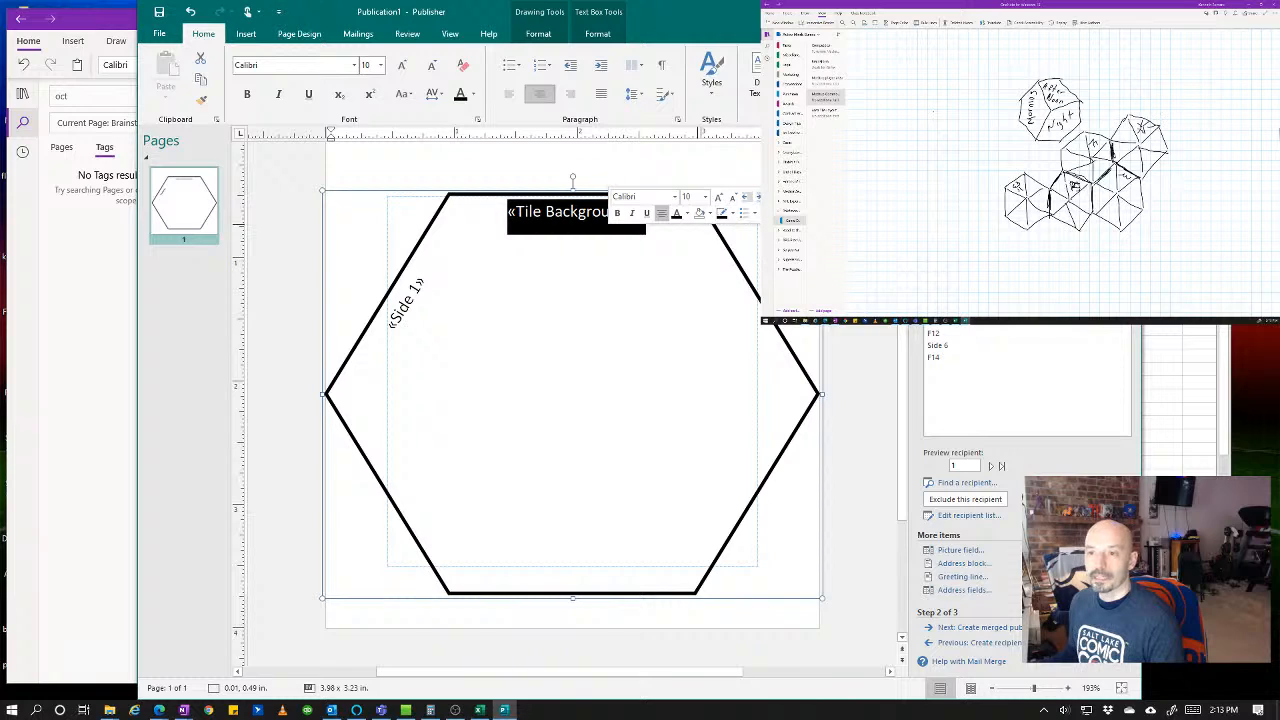
pyautogui.click(775, 208)
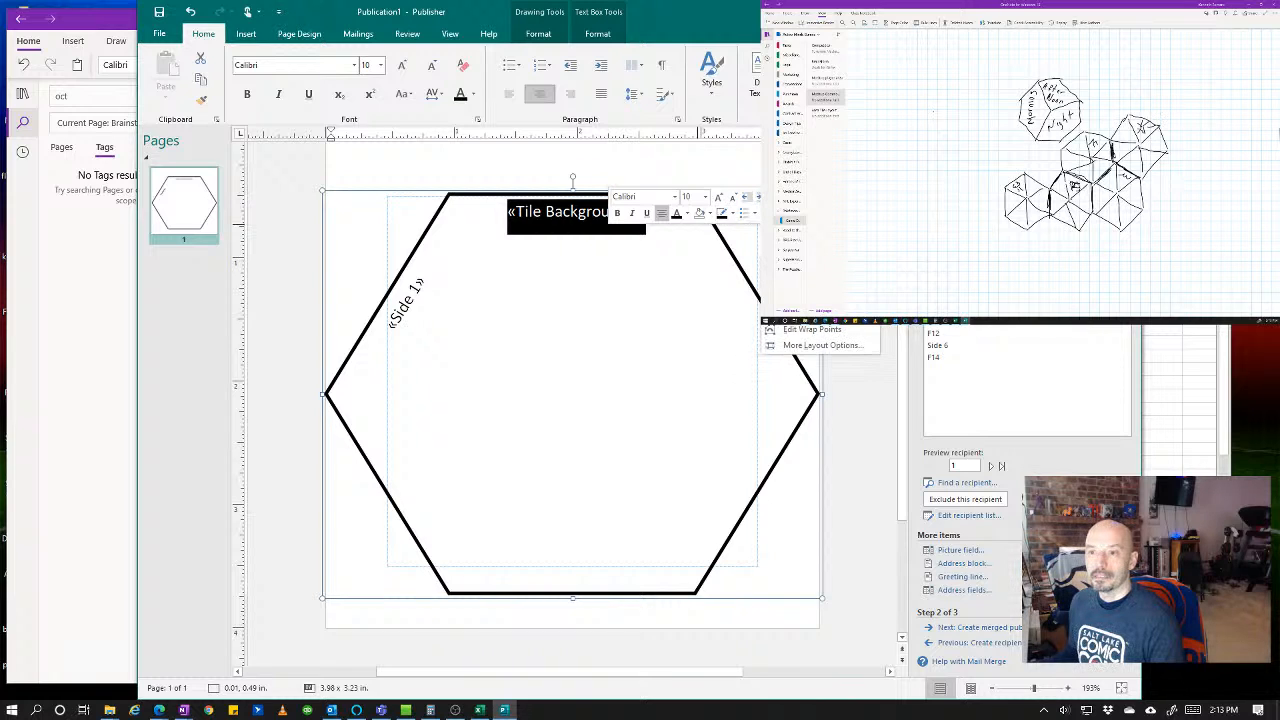
pyautogui.click(797, 231)
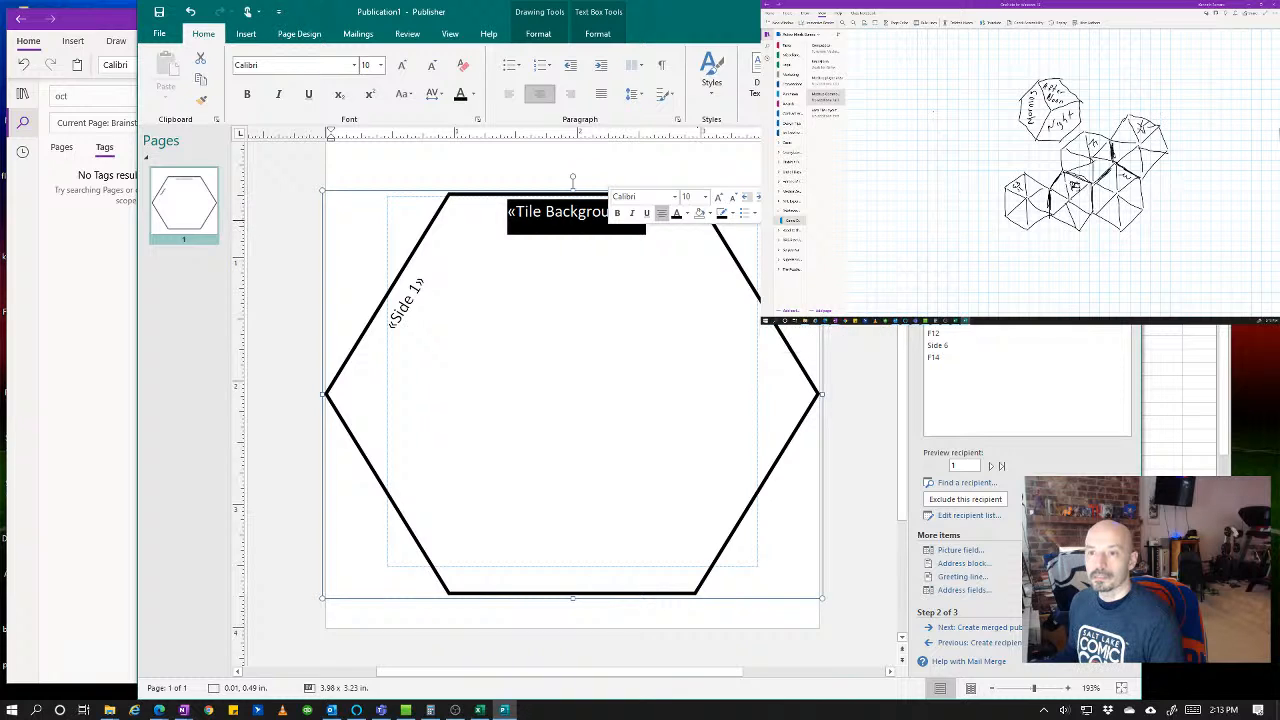
pyautogui.click(773, 211)
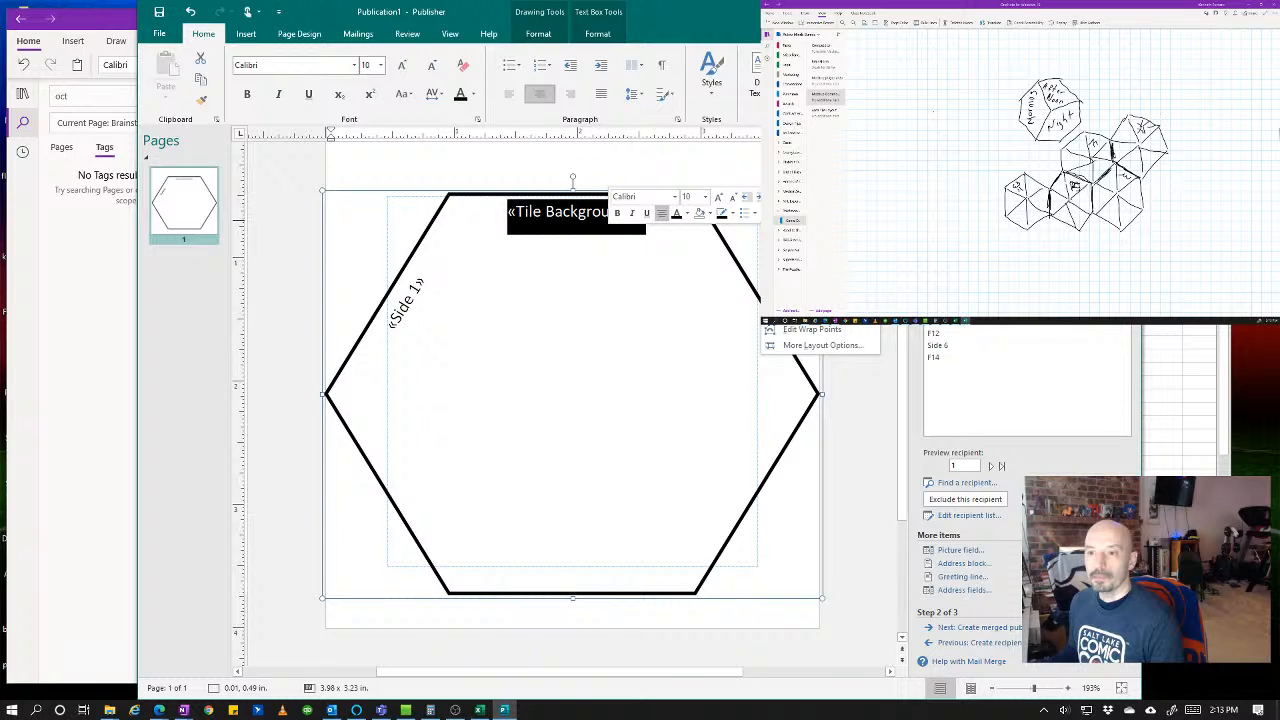
pyautogui.click(797, 248)
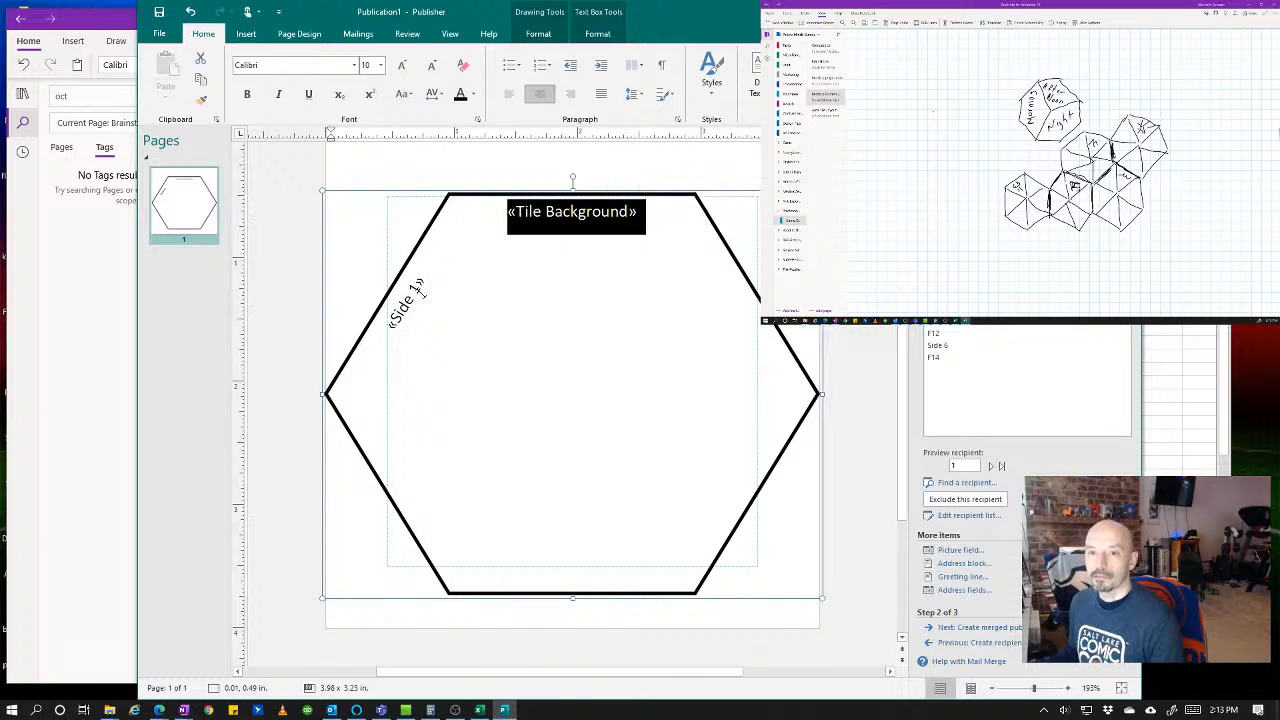
# - Lower the top edge of the Tile Background text box below the hexagon's top edge, making the box about 3.98 x 2.61 in
pyautogui.click(417, 300)
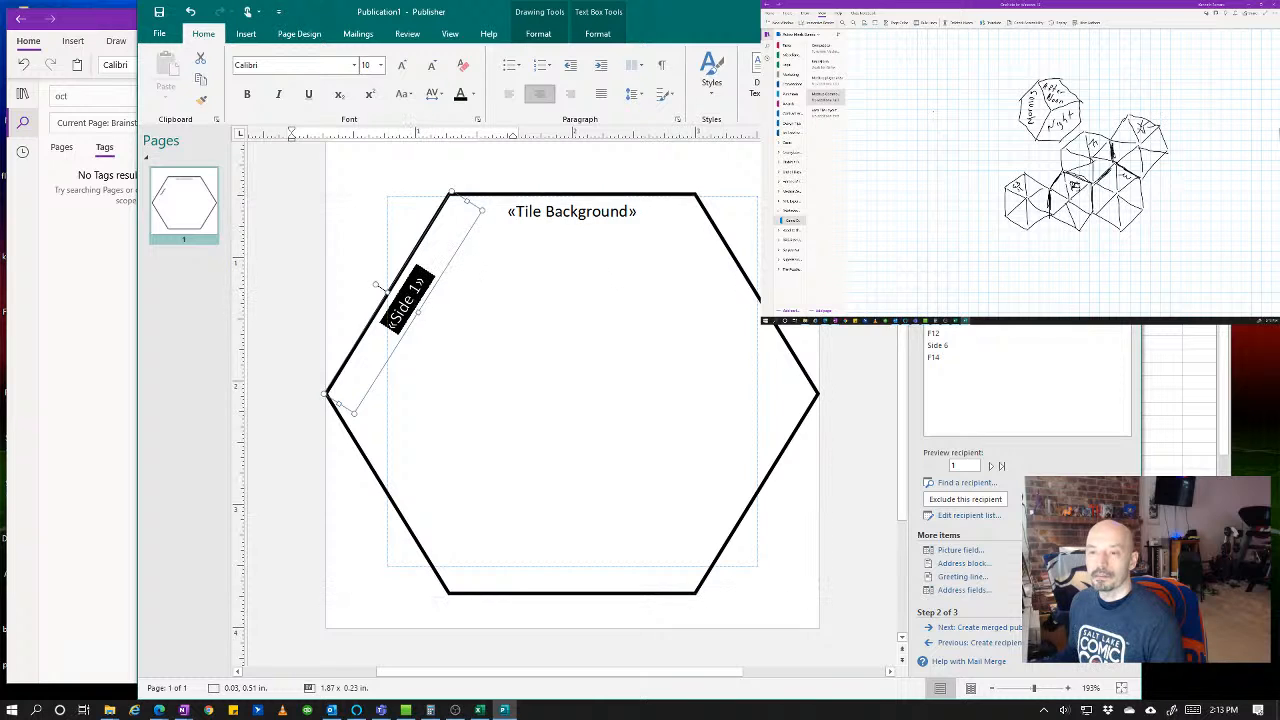
pyautogui.click(634, 246)
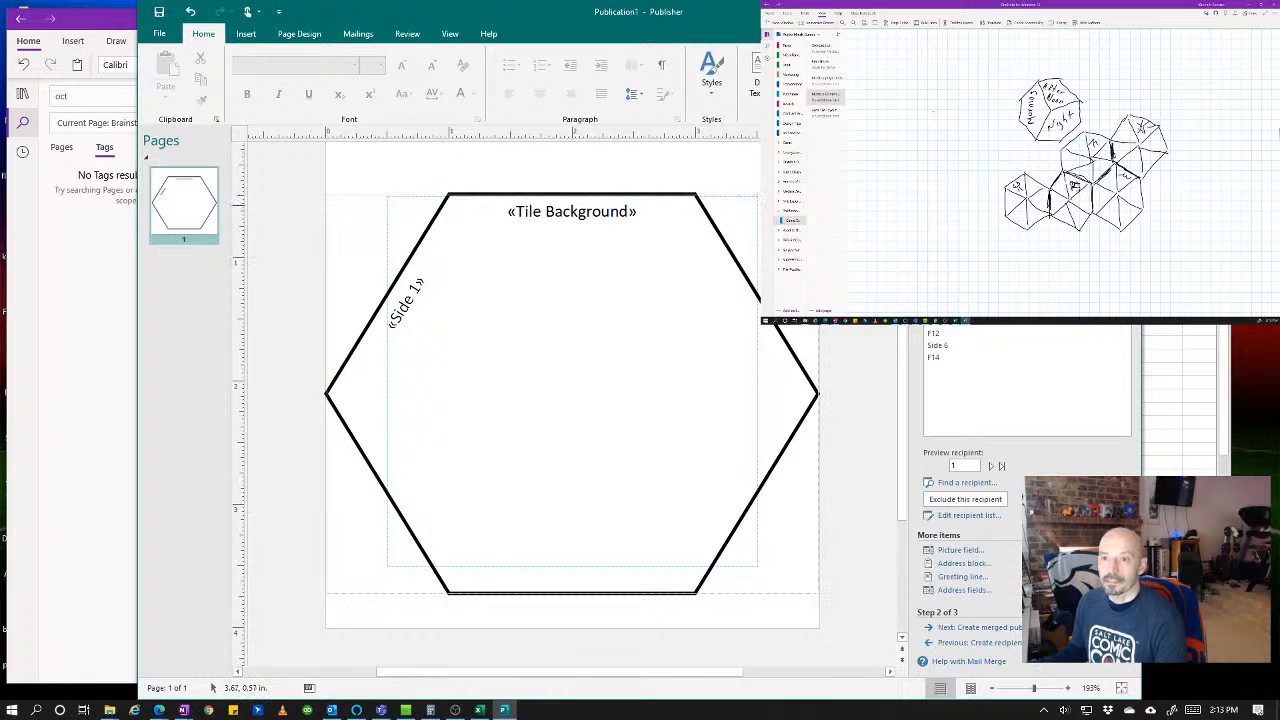
pyautogui.click(636, 211)
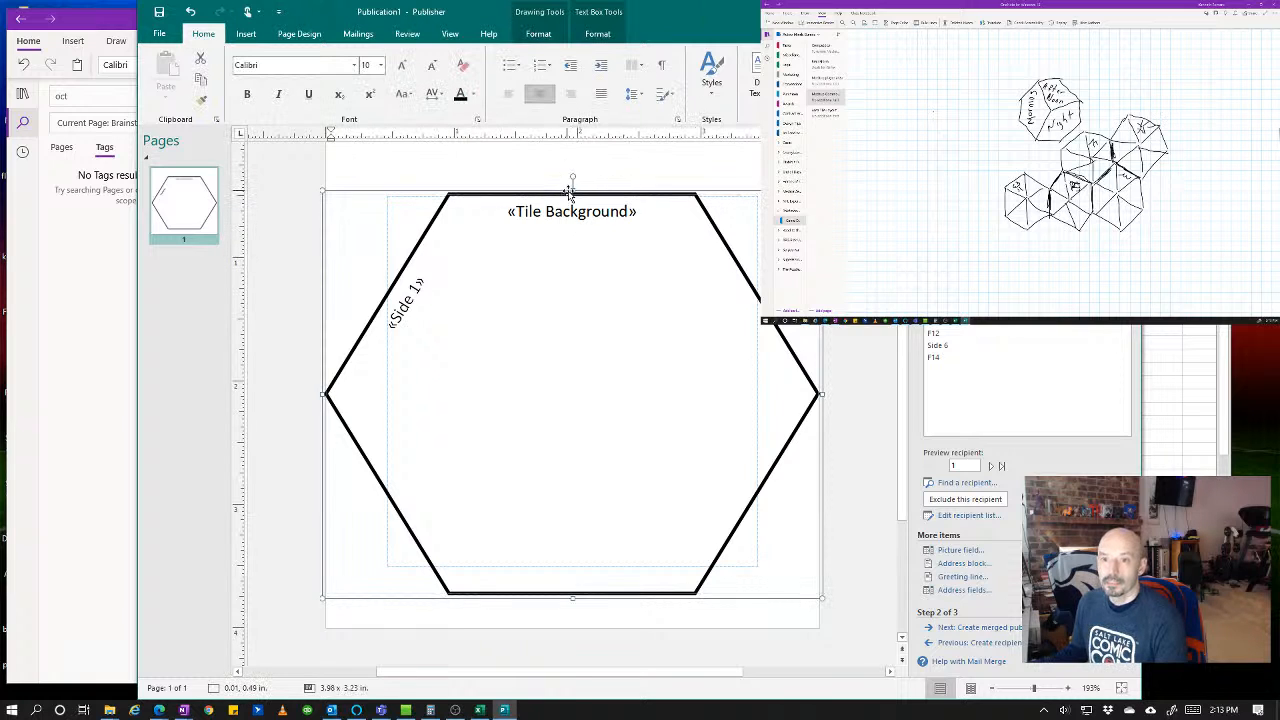
pyautogui.moveTo(573, 183); pyautogui.dragTo(559, 268)
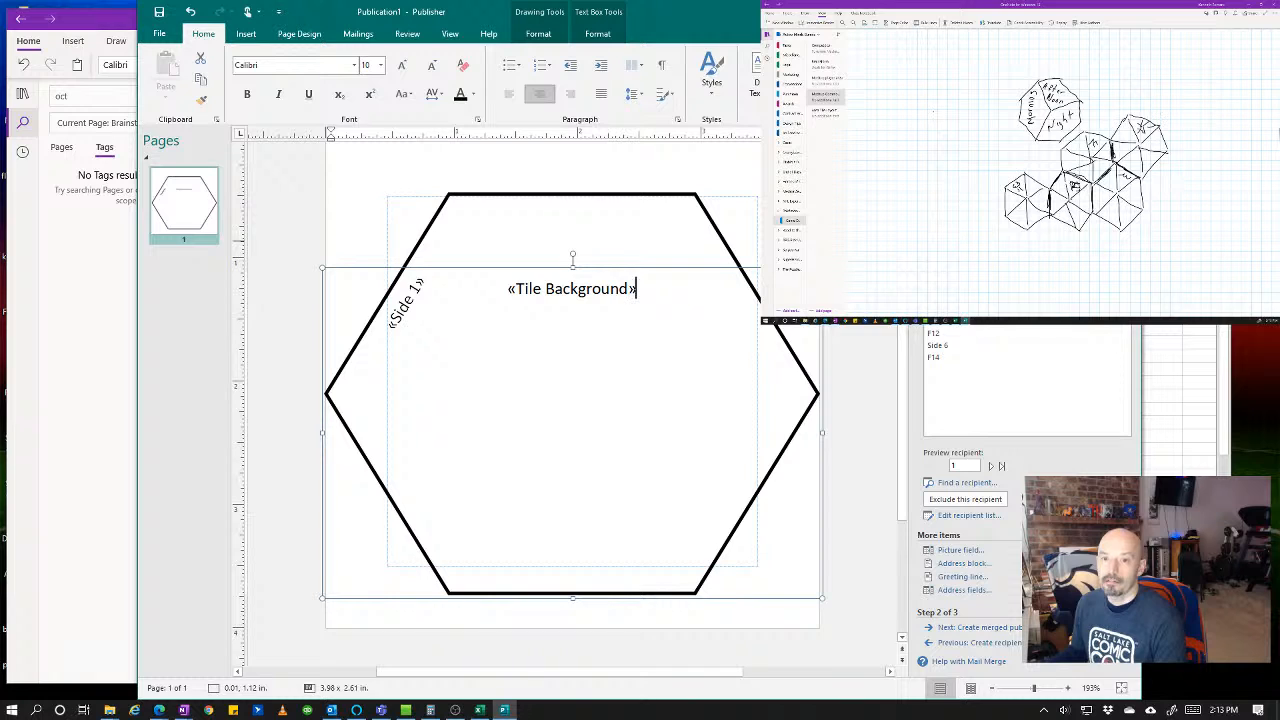
pyautogui.click(934, 237)
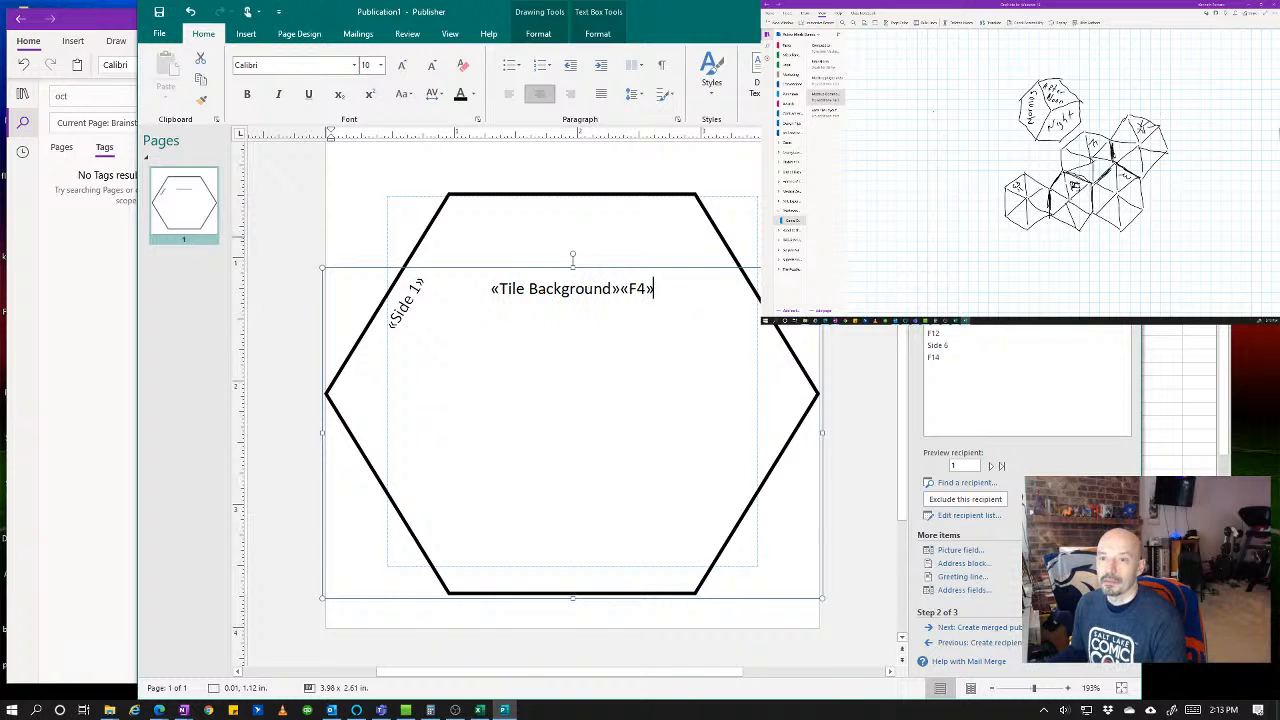
pyautogui.hotkey('shift', 'Left')
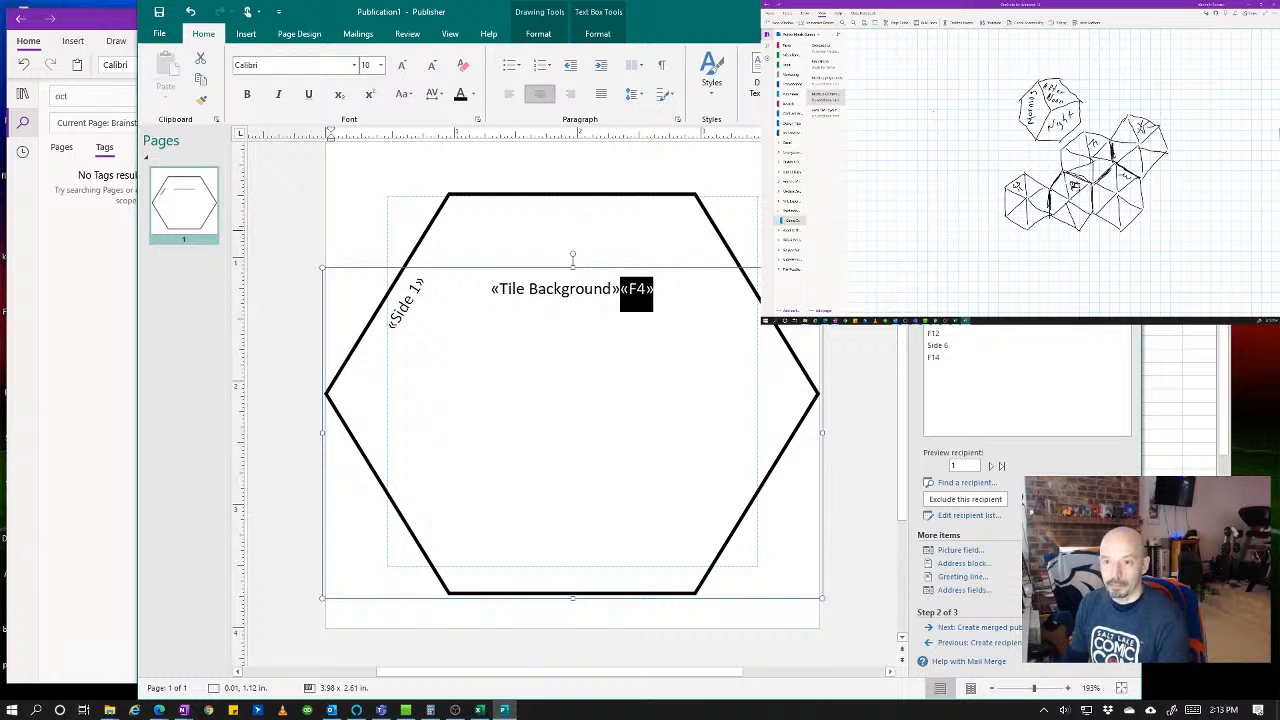
pyautogui.press('Delete')
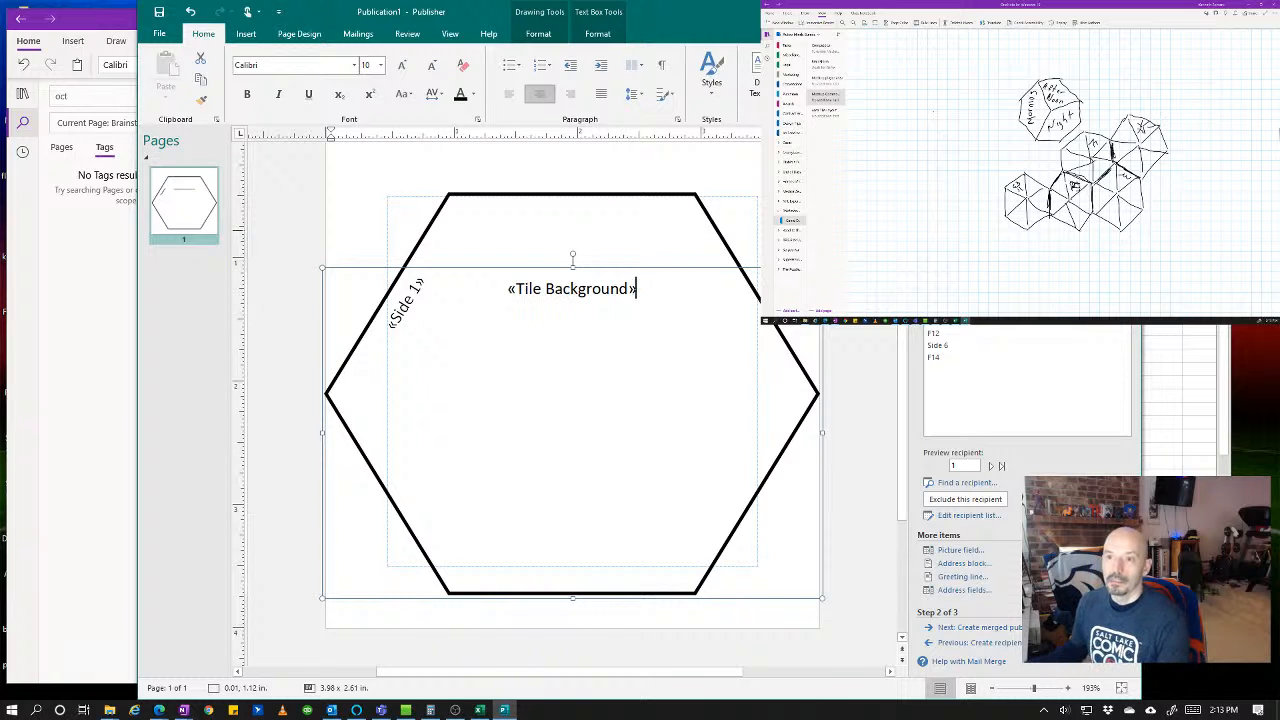
# - Insert the Side 2 field in its own text box and fit it along the hexagon's top edge at about 1.96 x 0.20 in
pyautogui.click(860, 430)
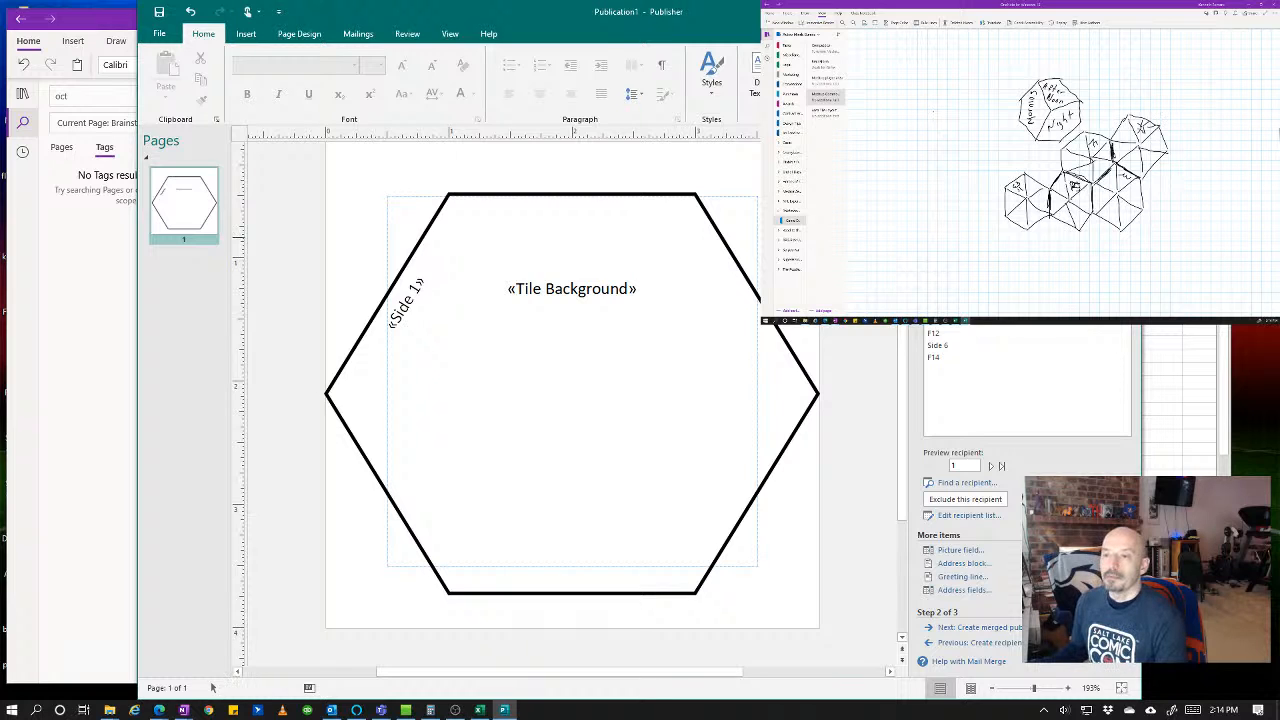
pyautogui.click(938, 249)
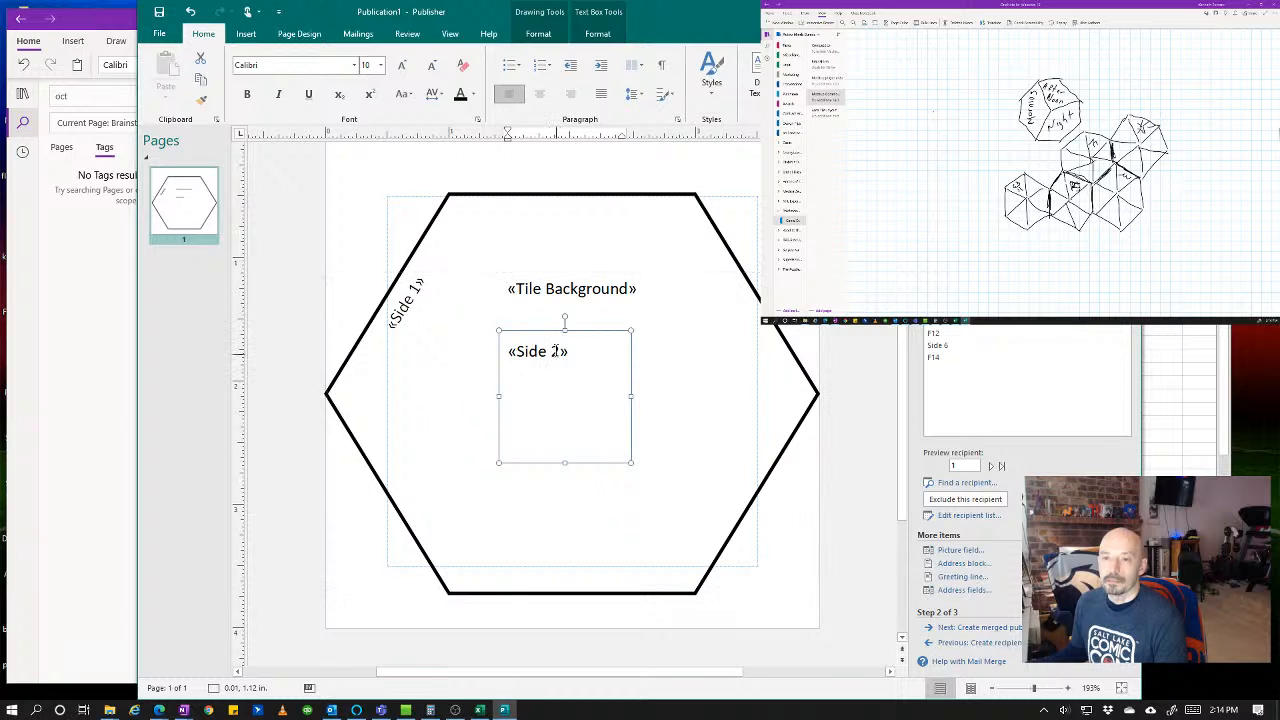
pyautogui.moveTo(566, 329); pyautogui.dragTo(513, 192)
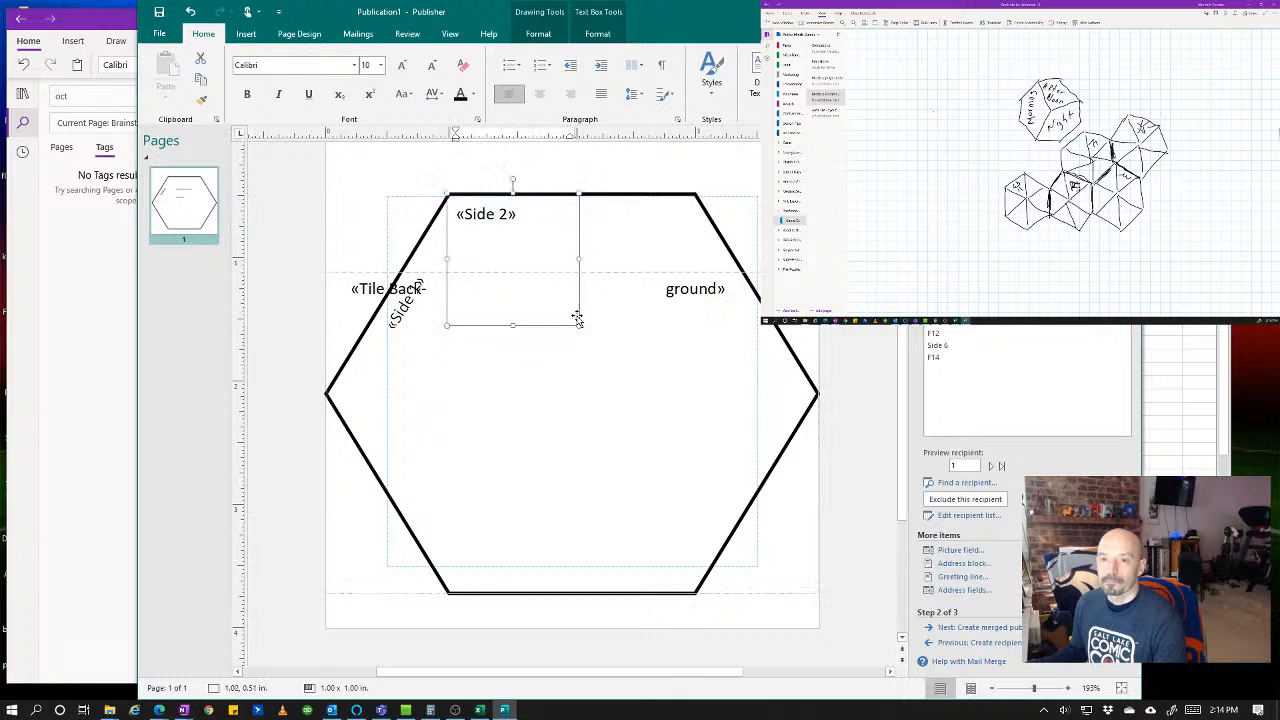
pyautogui.moveTo(575, 321); pyautogui.dragTo(695, 226)
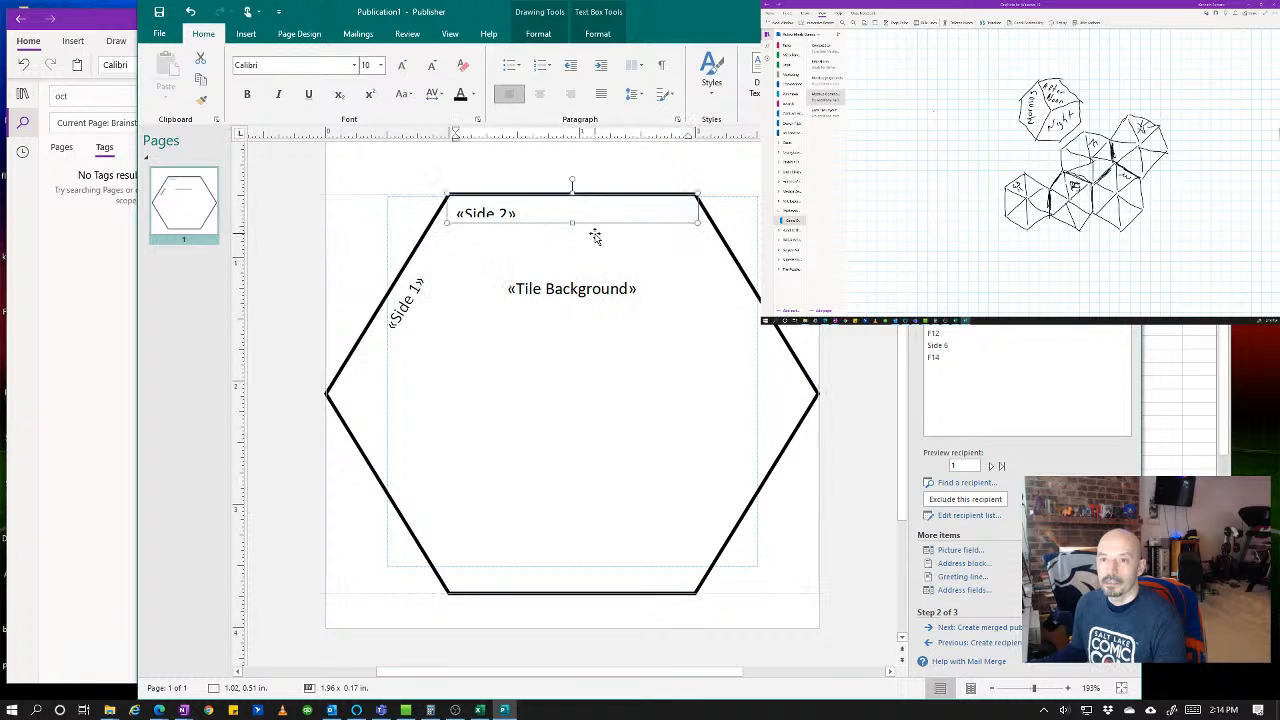
pyautogui.moveTo(570, 222); pyautogui.dragTo(574, 229)
pyautogui.click(677, 220)
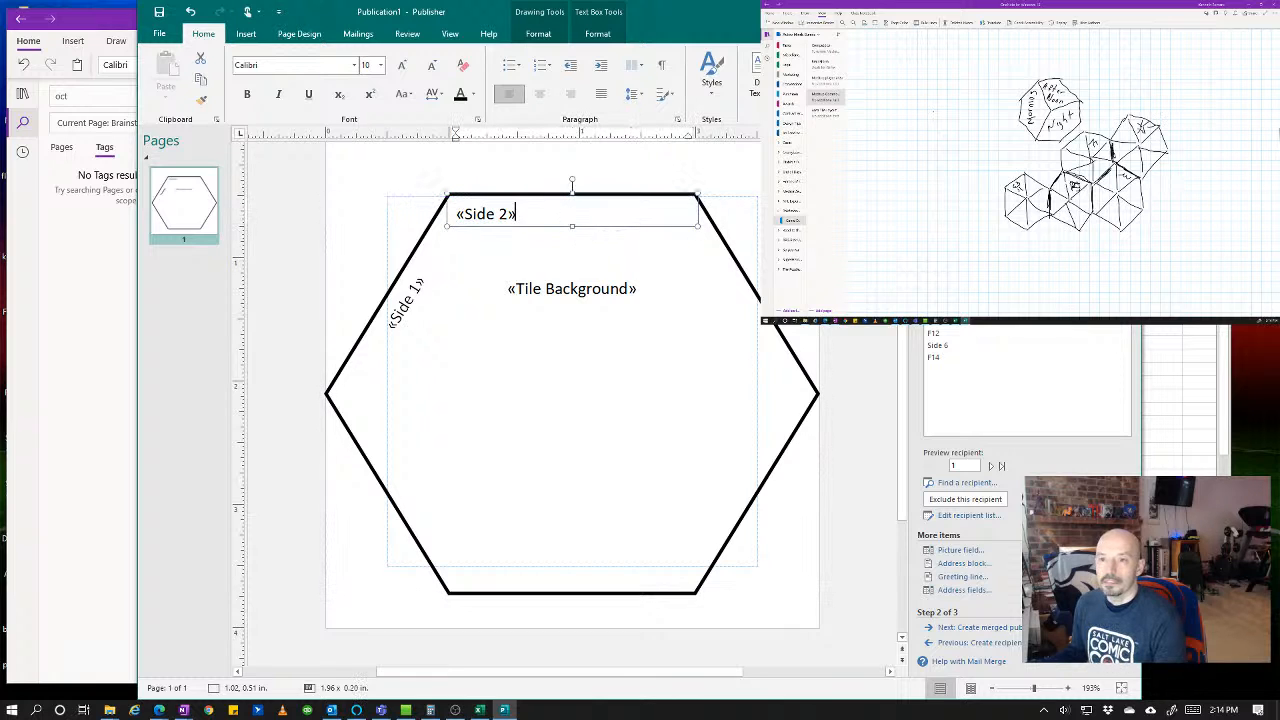
# - Insert the Side 3 field in its own text box and rotate it clockwise to parallel the hexagon's upper-right edge
pyautogui.click(856, 245)
pyautogui.click(941, 273)
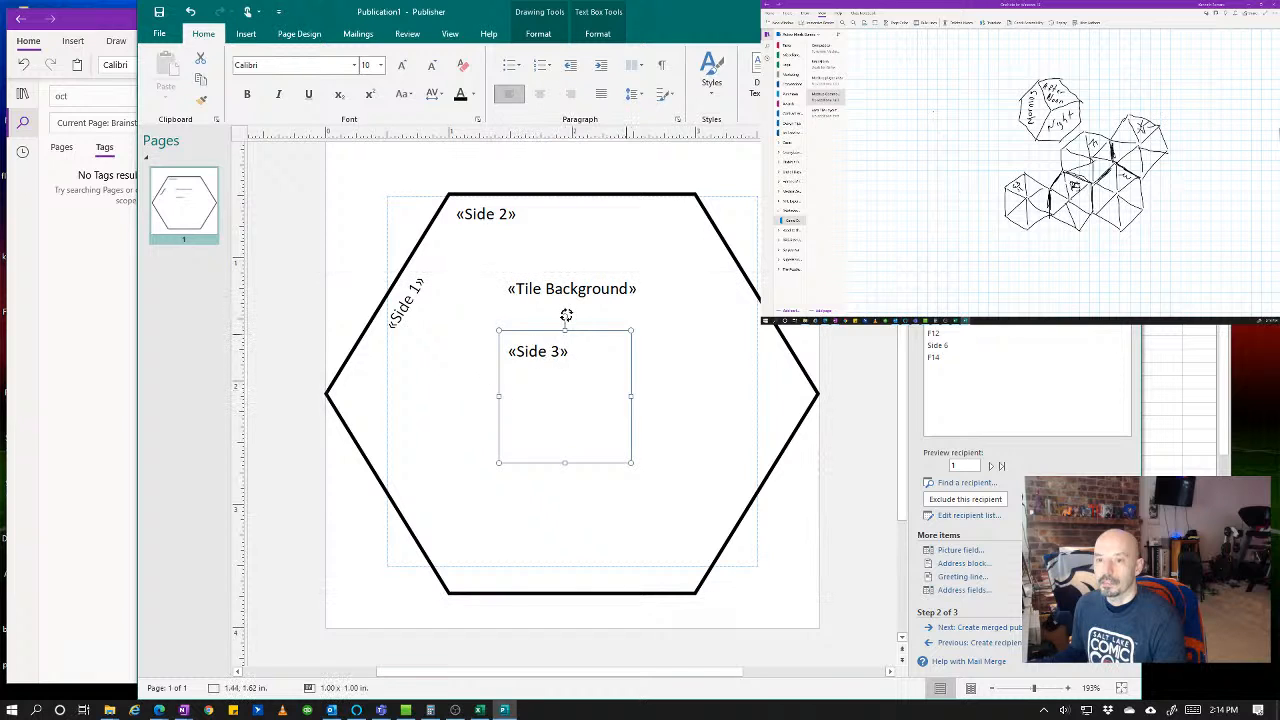
pyautogui.moveTo(565, 316); pyautogui.dragTo(638, 353)
# - Reduce the Side 3 text box to about 0.22 in high and fit it along the hexagon's upper-right edge
pyautogui.moveTo(509, 431); pyautogui.dragTo(744, 284)
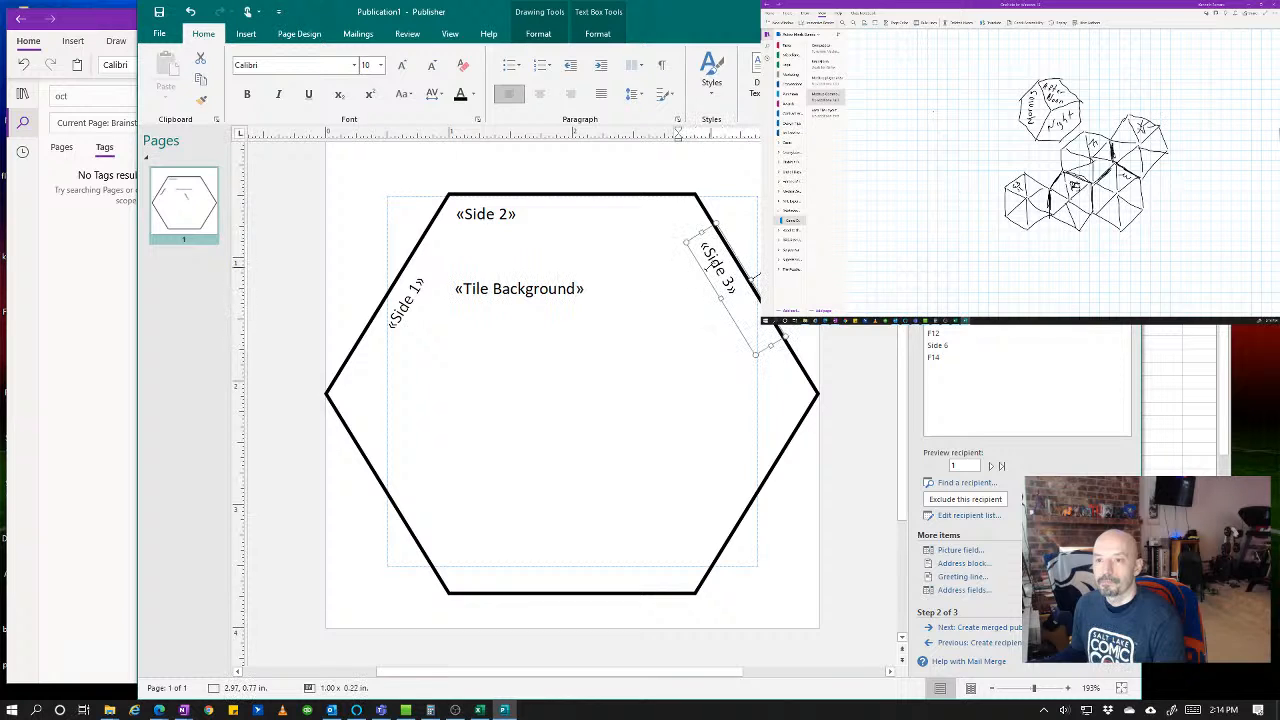
pyautogui.moveTo(691, 219); pyautogui.dragTo(683, 204)
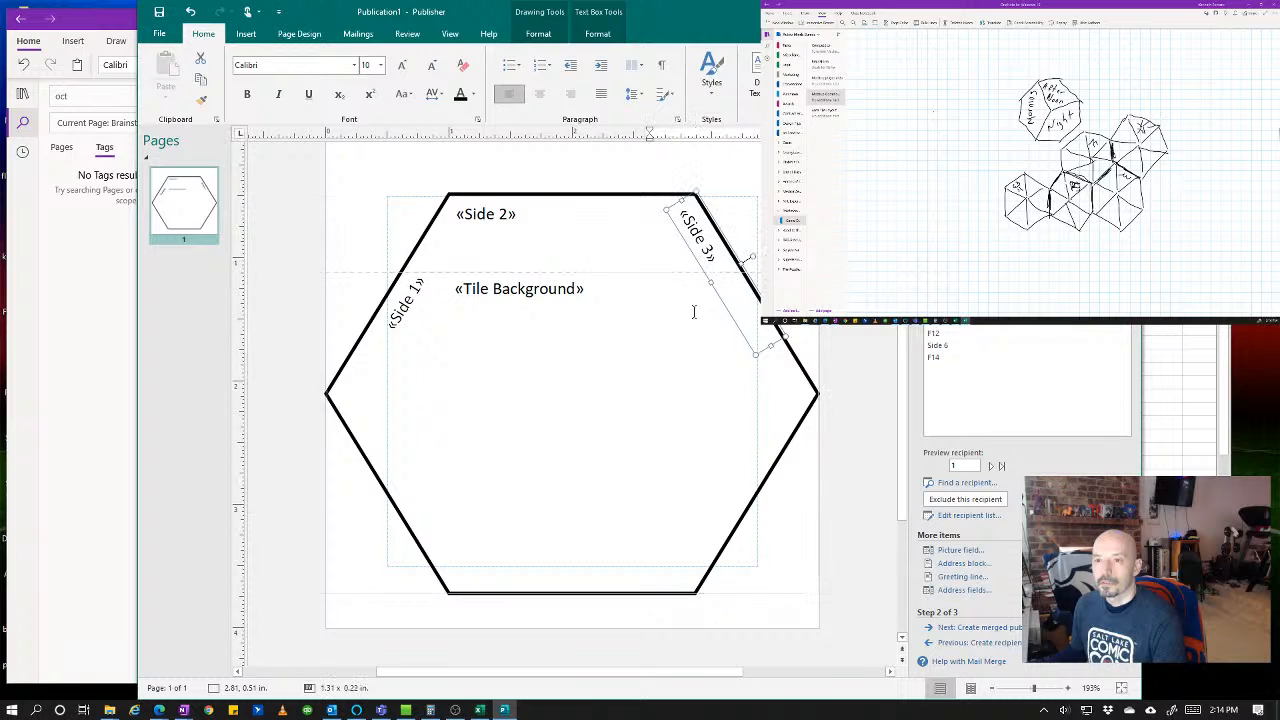
pyautogui.moveTo(769, 343); pyautogui.dragTo(811, 401)
# - Insert the Side 4 field in its own text box and rotate it clockwise to parallel the hexagon's lower-right edge
pyautogui.click(850, 232)
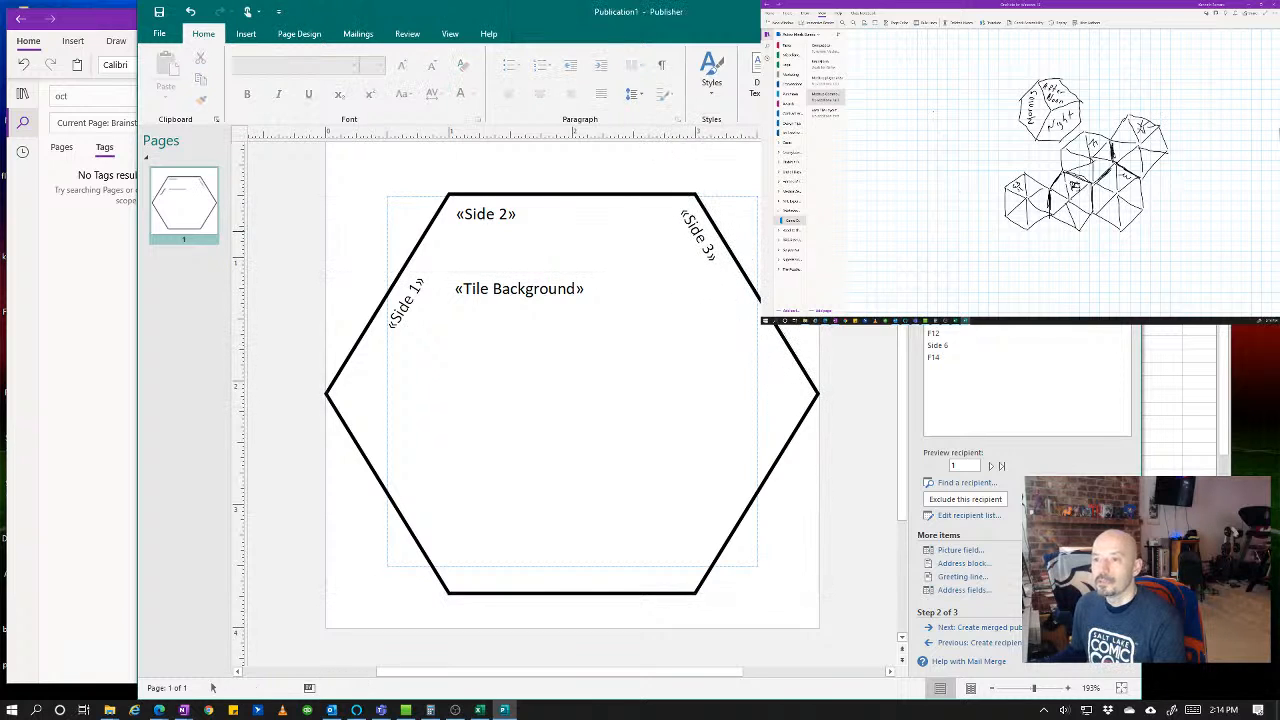
pyautogui.click(938, 297)
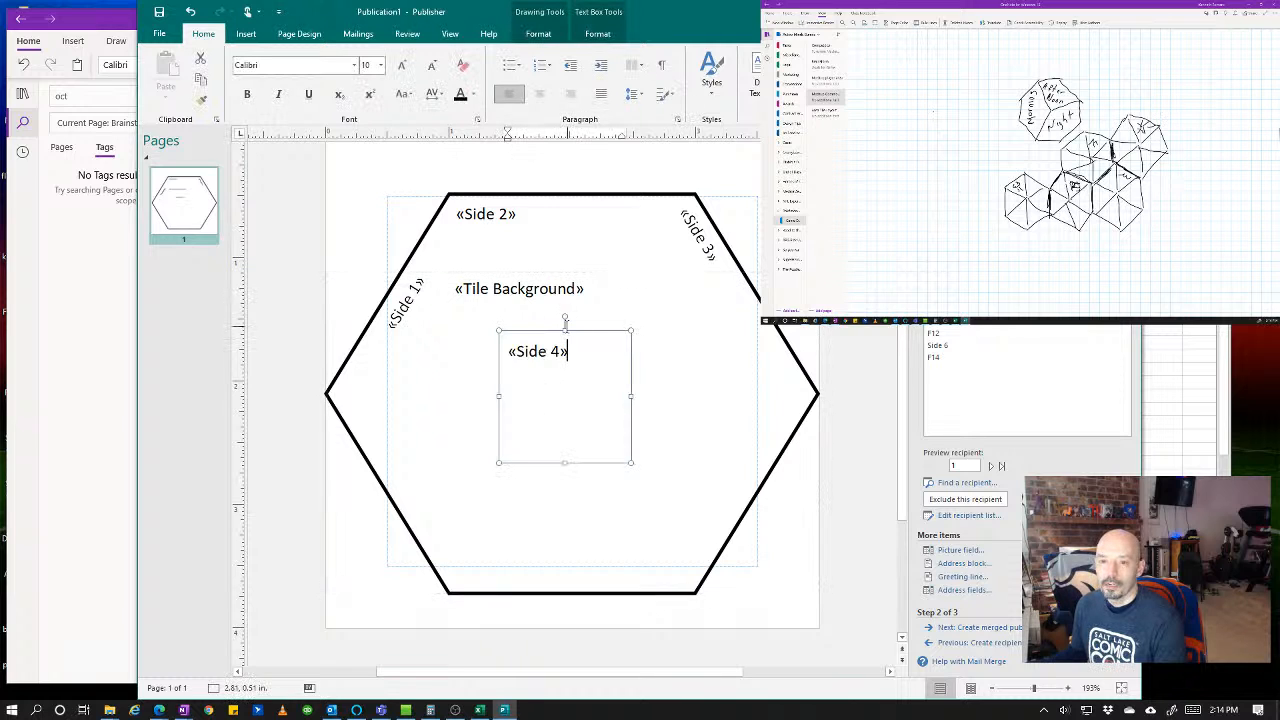
pyautogui.moveTo(563, 318); pyautogui.dragTo(646, 449)
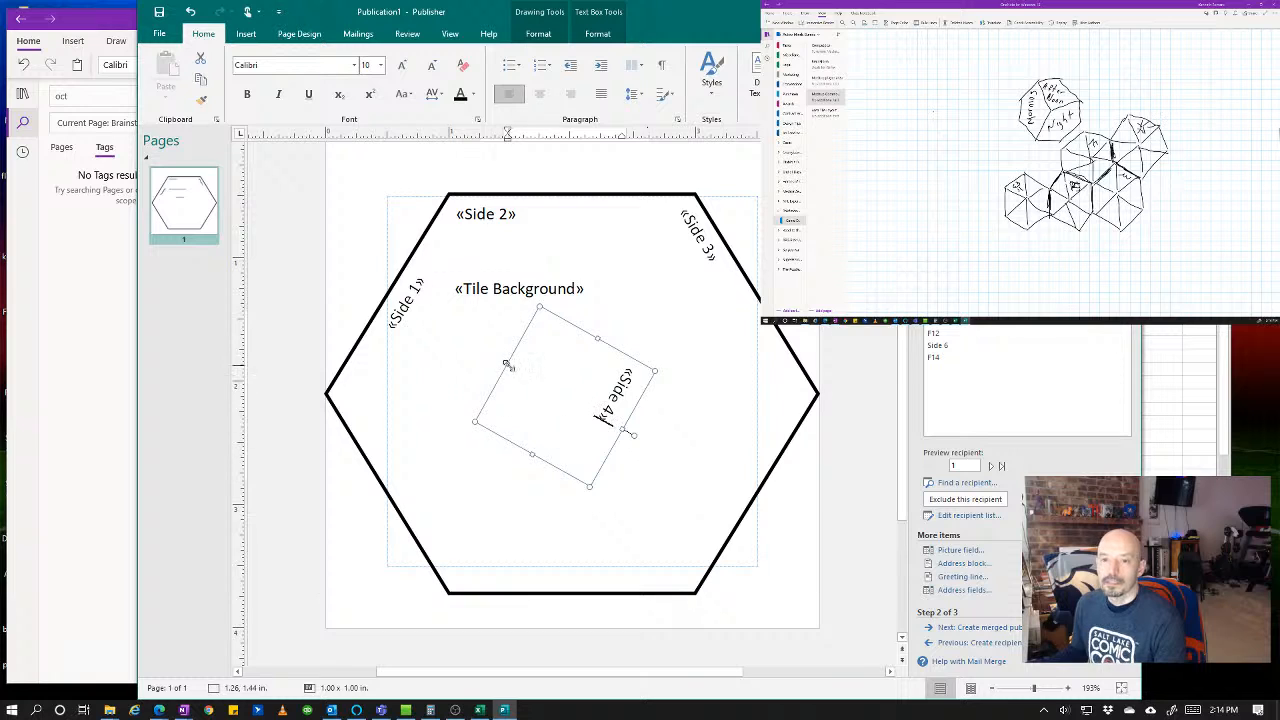
# - Fit the Side 4 text box along the hexagon's lower-right edge at about 1.87 x 0.24 in, positioned at about 2.80, 1.95 in
pyautogui.moveTo(505, 362); pyautogui.dragTo(767, 503)
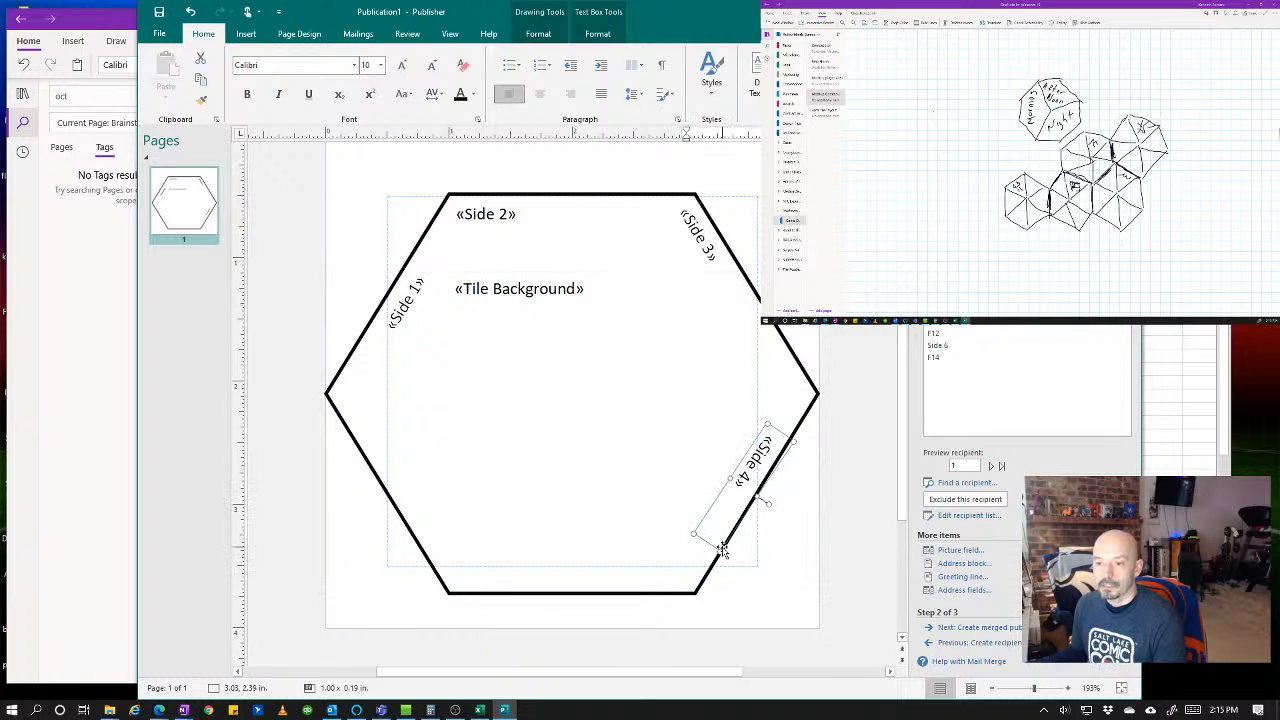
pyautogui.moveTo(720, 551); pyautogui.dragTo(697, 569)
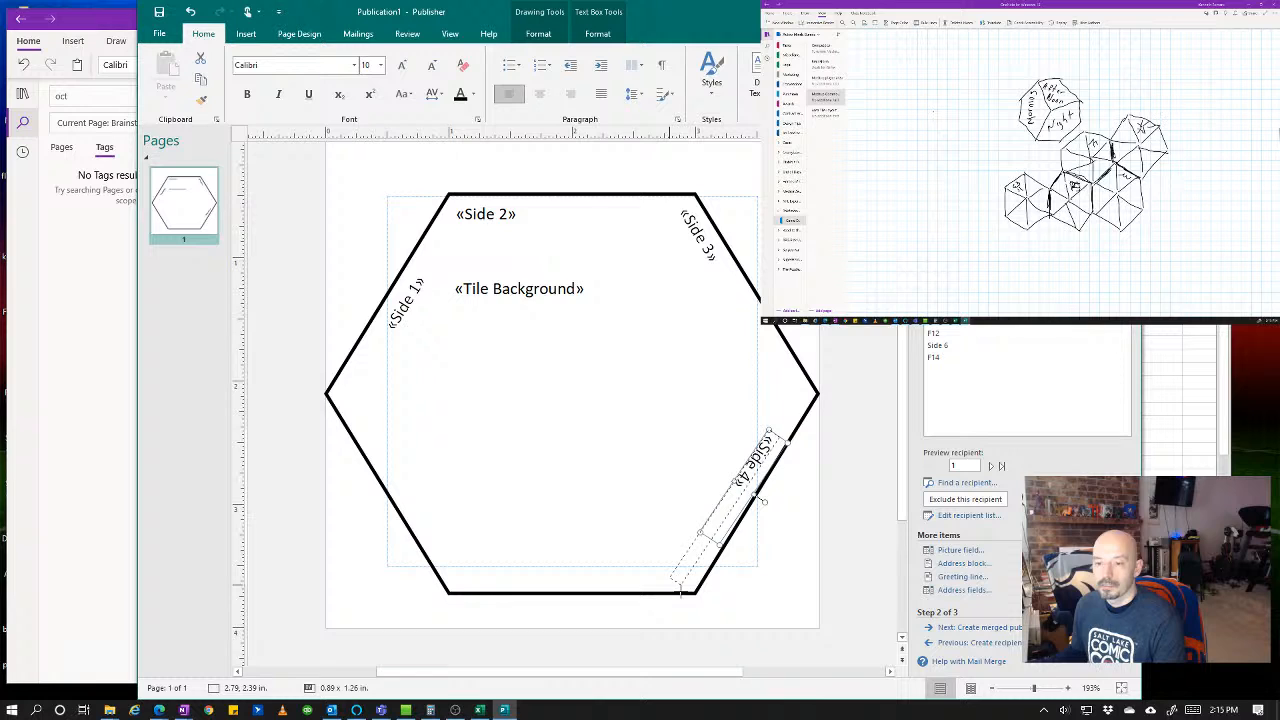
pyautogui.moveTo(681, 591); pyautogui.dragTo(697, 597)
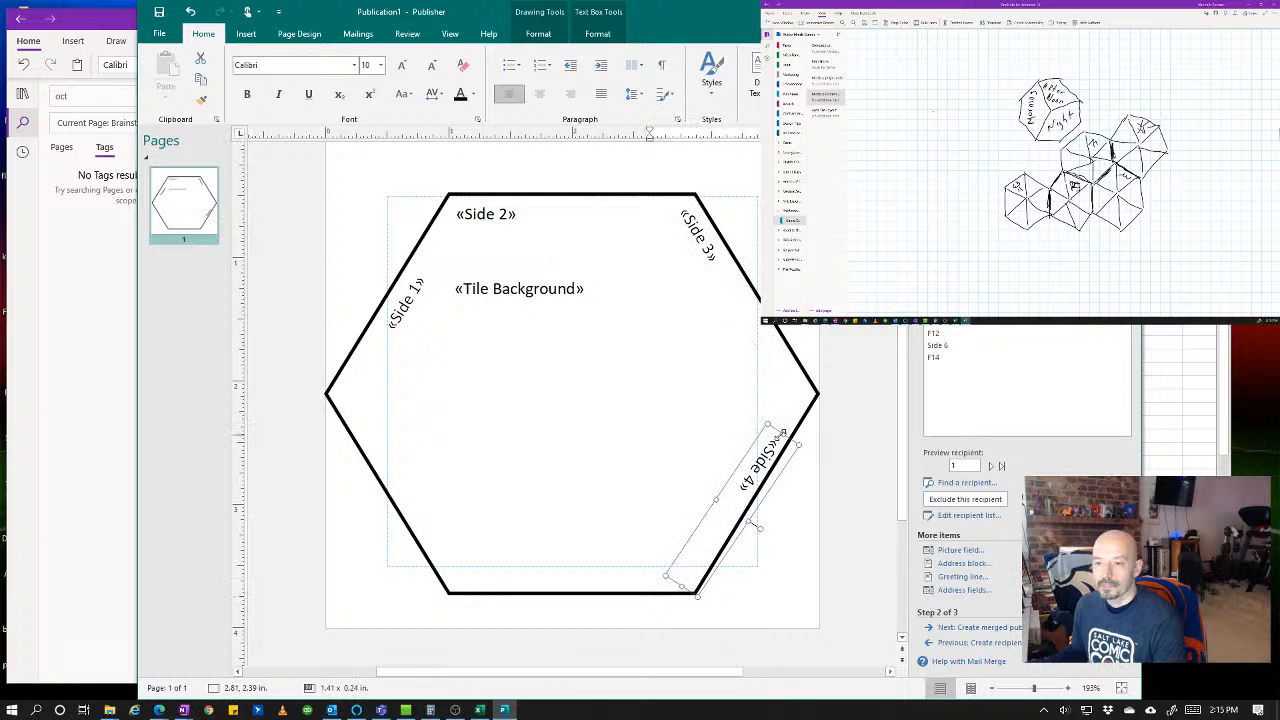
pyautogui.moveTo(782, 432); pyautogui.dragTo(816, 389)
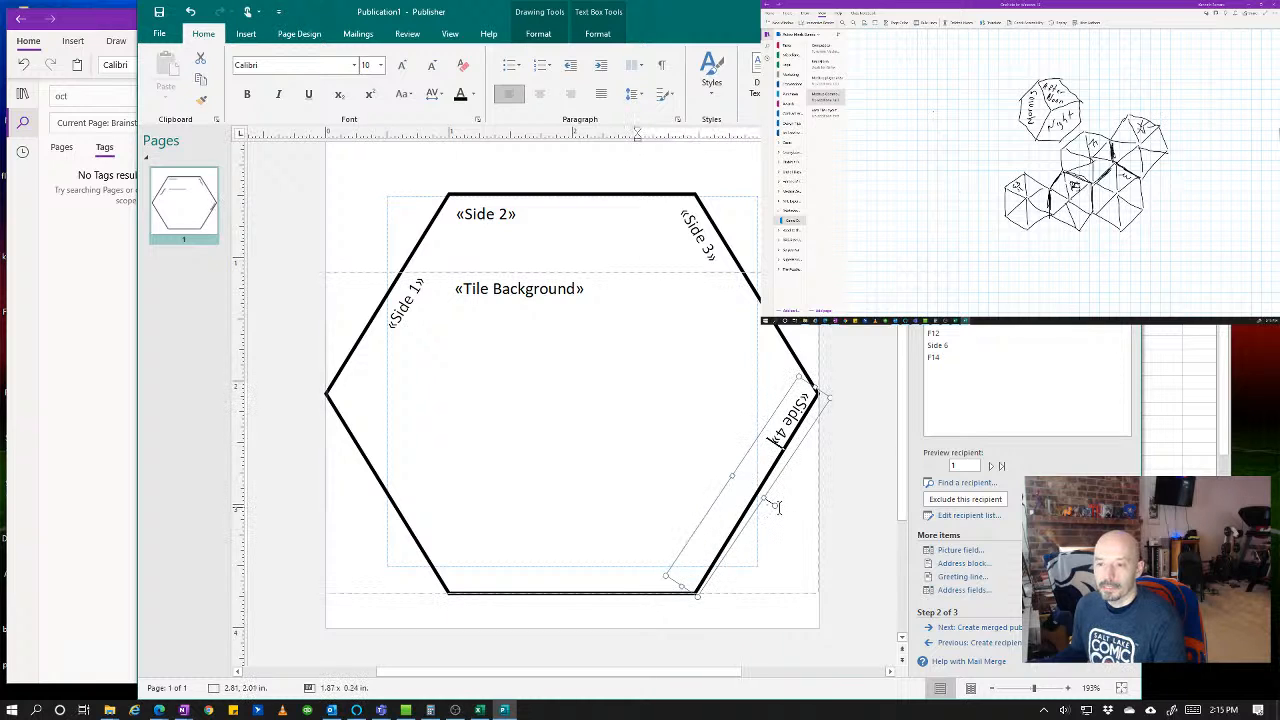
pyautogui.moveTo(776, 505); pyautogui.dragTo(752, 498)
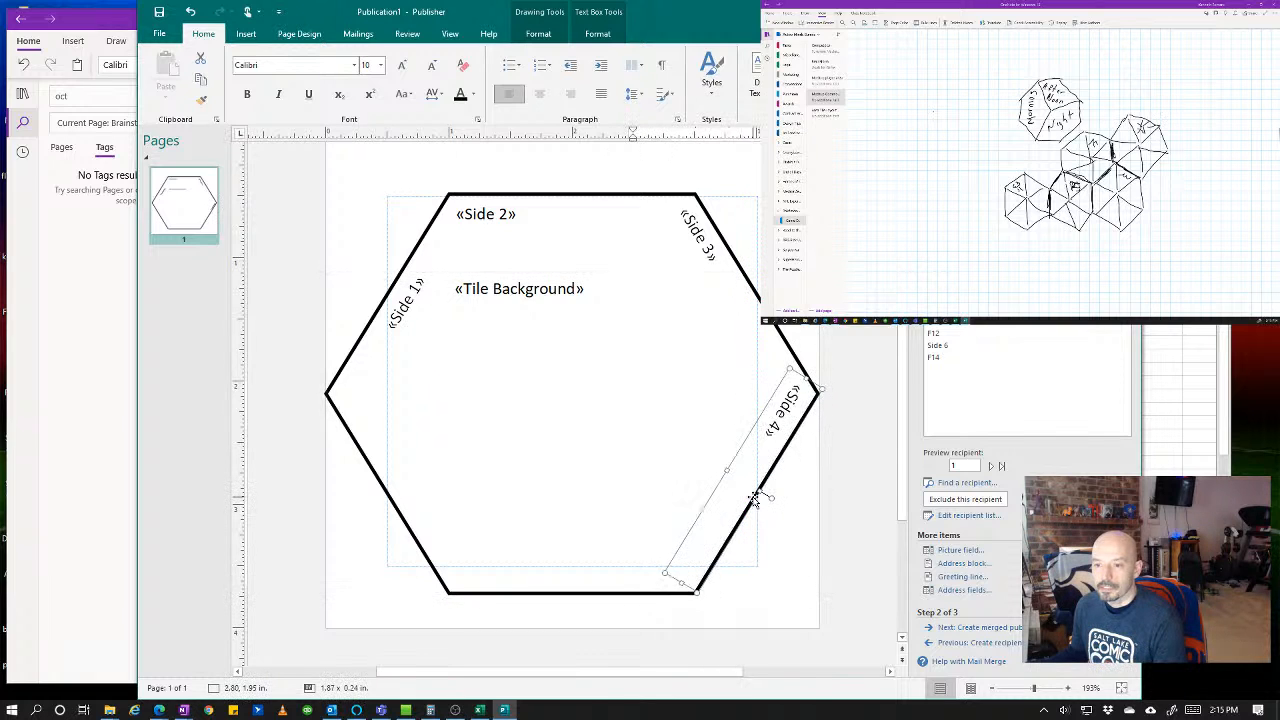
# - Insert the Side 5 field in its own text box and rotate it 180 degrees so it reads upside down
pyautogui.click(852, 318)
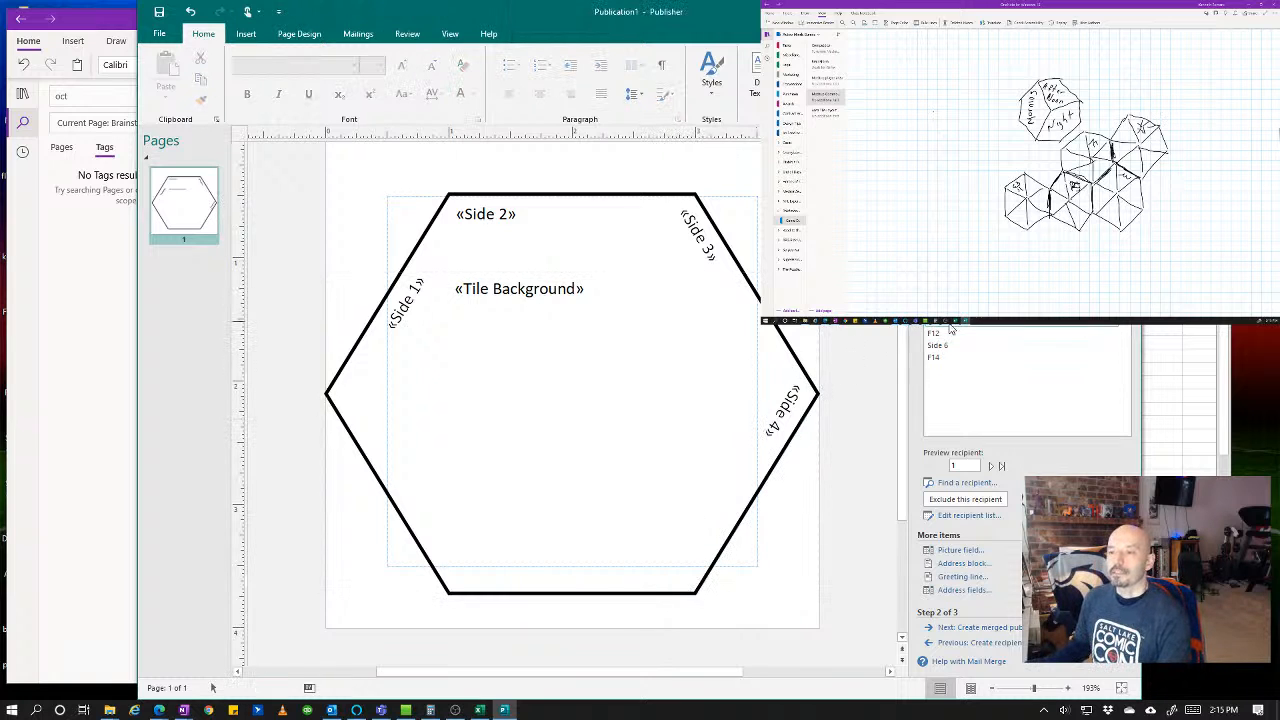
pyautogui.click(948, 331)
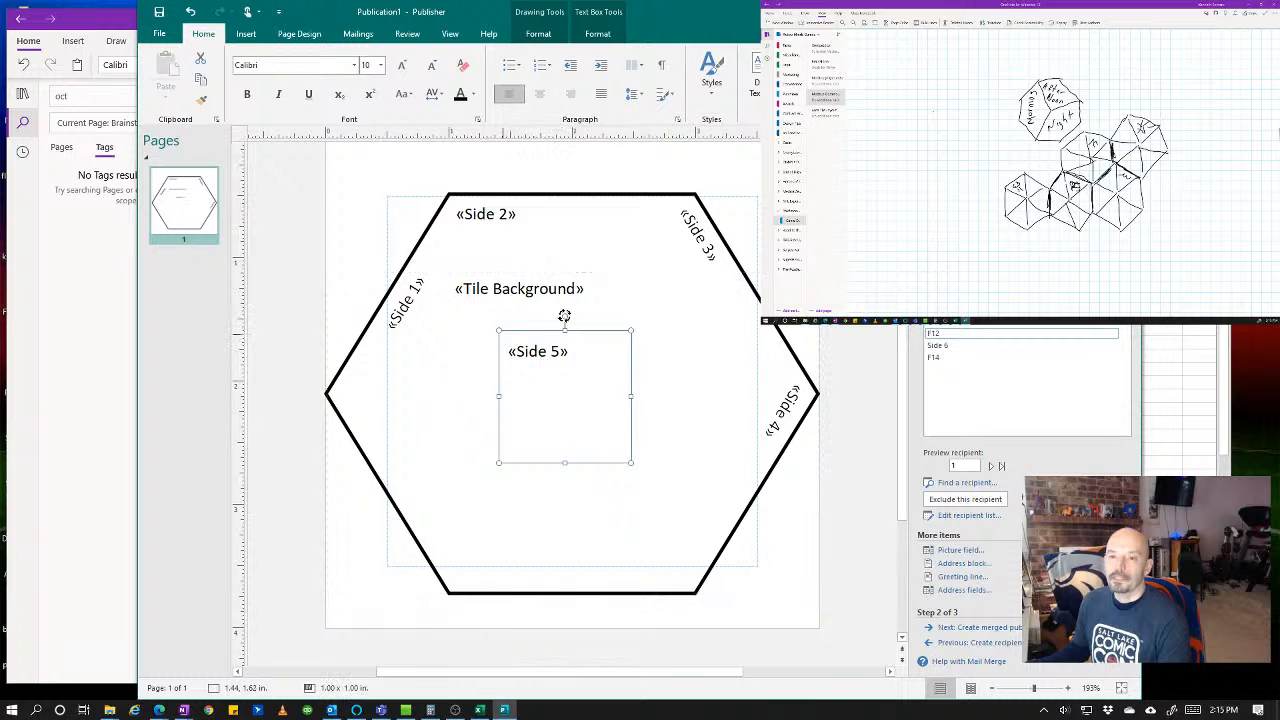
pyautogui.moveTo(564, 316); pyautogui.dragTo(566, 586)
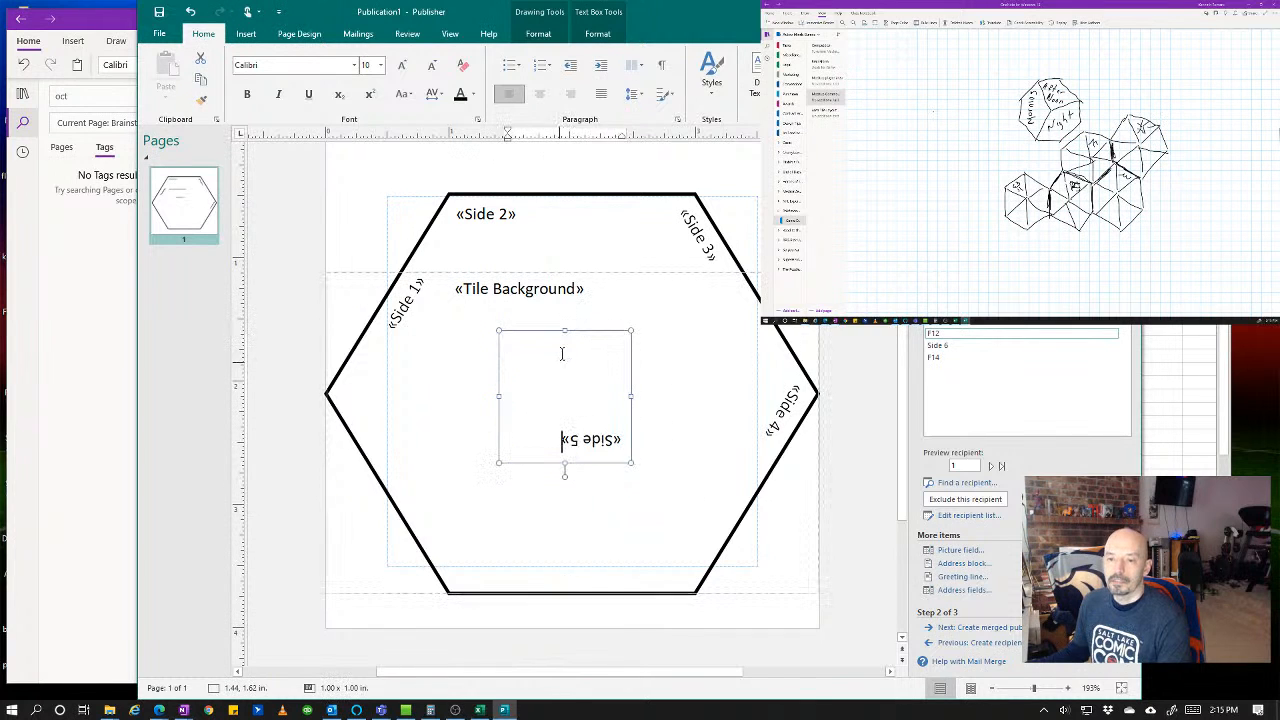
# - Fit the Side 5 text box along the hexagon's bottom edge at about 1.96 x 0.23 in, positioned at about 1.02, 3.50 in
pyautogui.moveTo(565, 328); pyautogui.dragTo(564, 398)
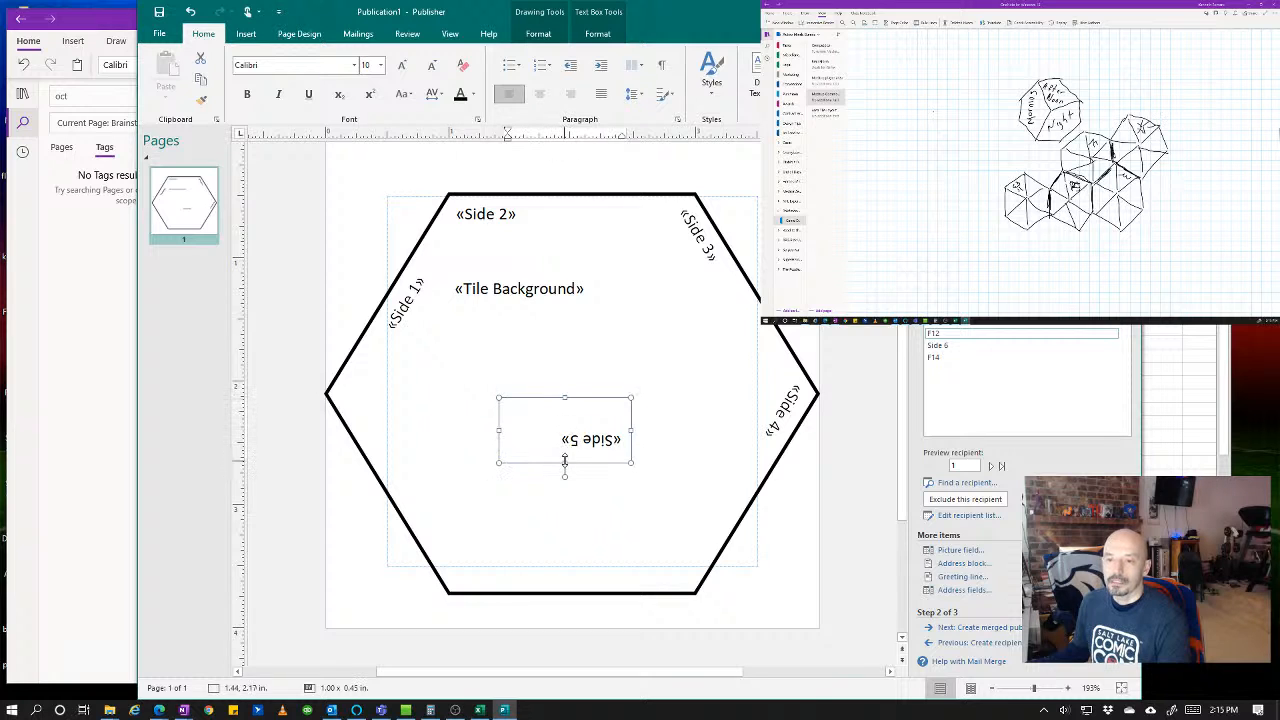
pyautogui.moveTo(565, 462); pyautogui.dragTo(567, 592)
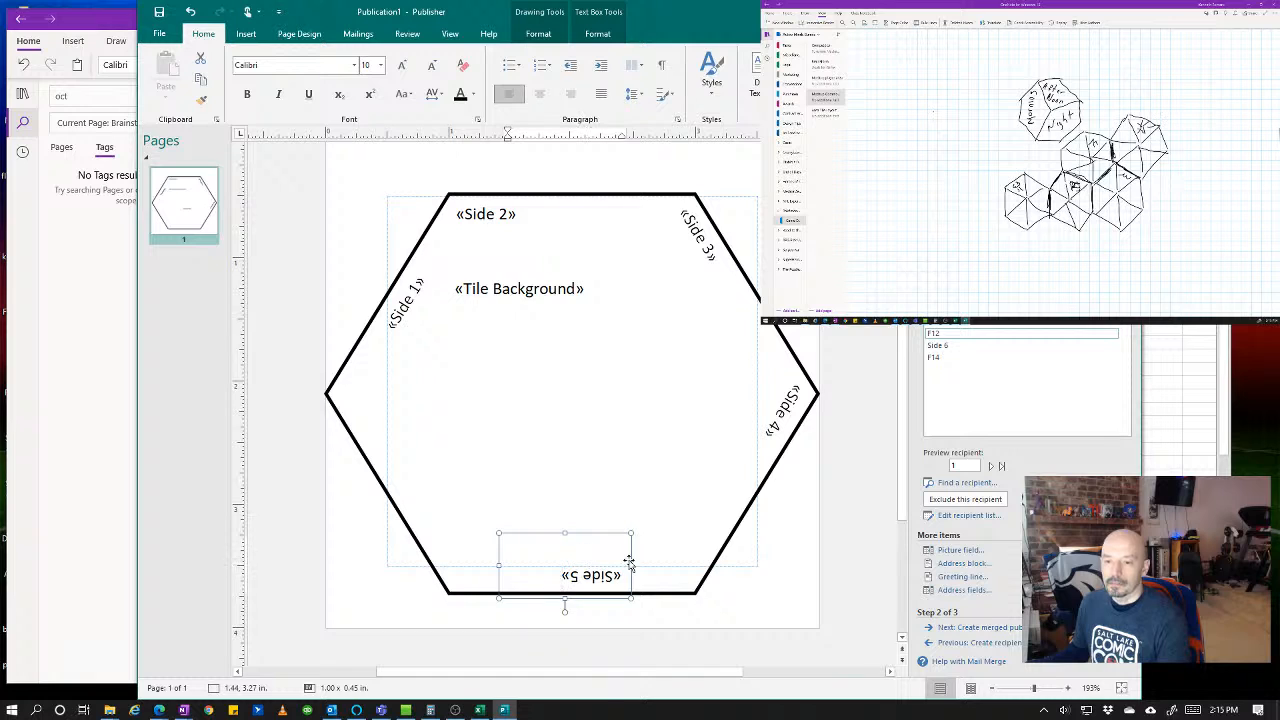
pyautogui.moveTo(633, 563); pyautogui.dragTo(697, 563)
pyautogui.moveTo(498, 564); pyautogui.dragTo(440, 561)
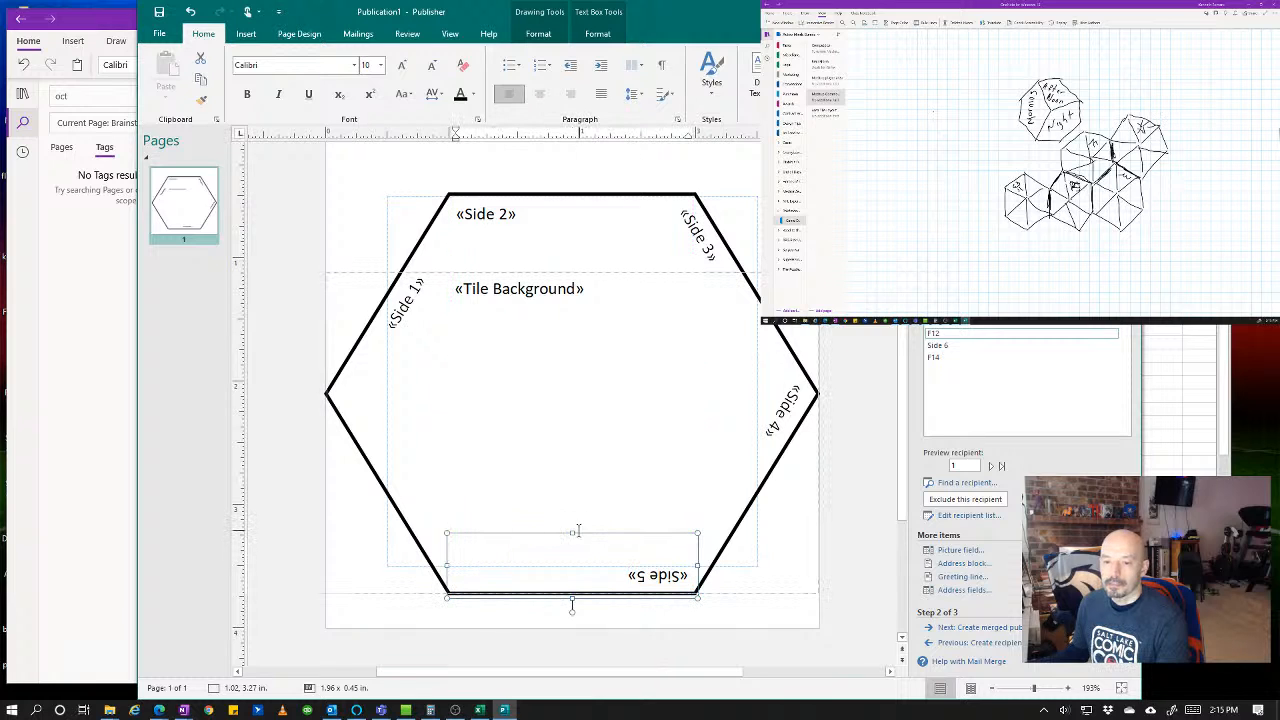
pyautogui.moveTo(574, 533); pyautogui.dragTo(568, 563)
pyautogui.click(840, 484)
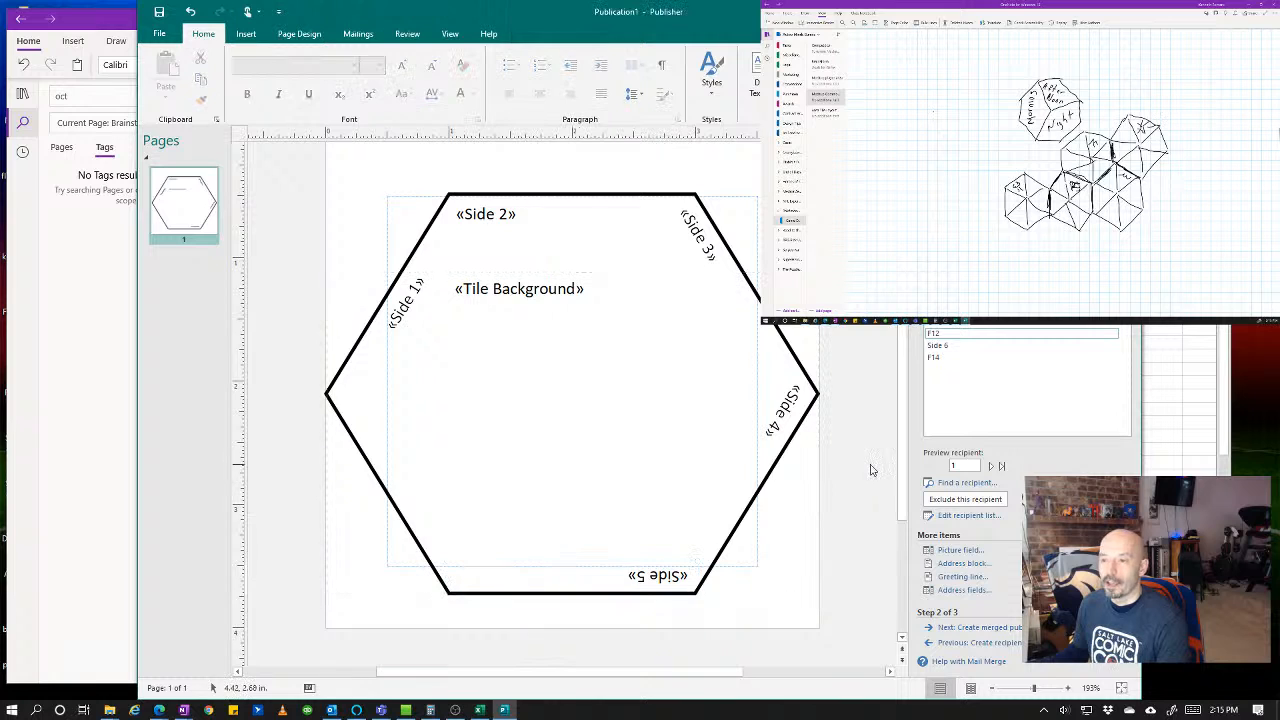
# - Insert the Side 6 field in its own text box, rotate it parallel to the hexagon's lower-left edge and place it there about 0.25 in high
pyautogui.click(940, 345)
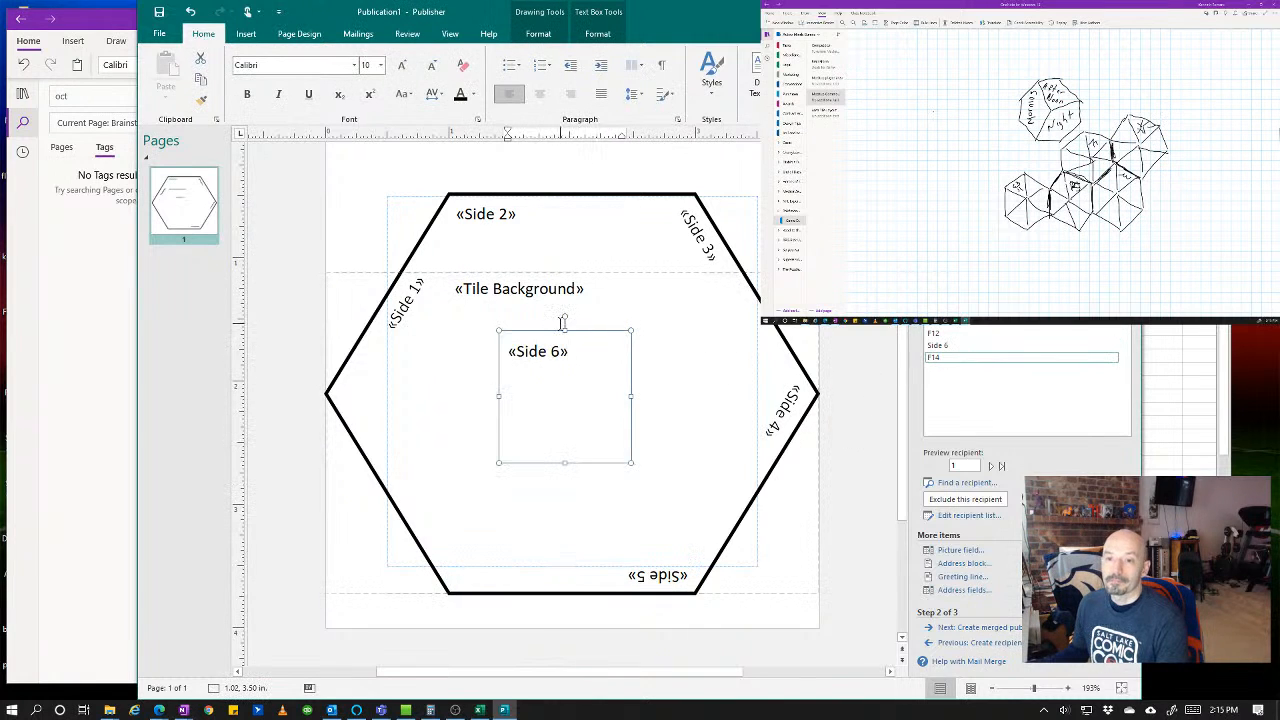
pyautogui.moveTo(564, 318); pyautogui.dragTo(437, 466)
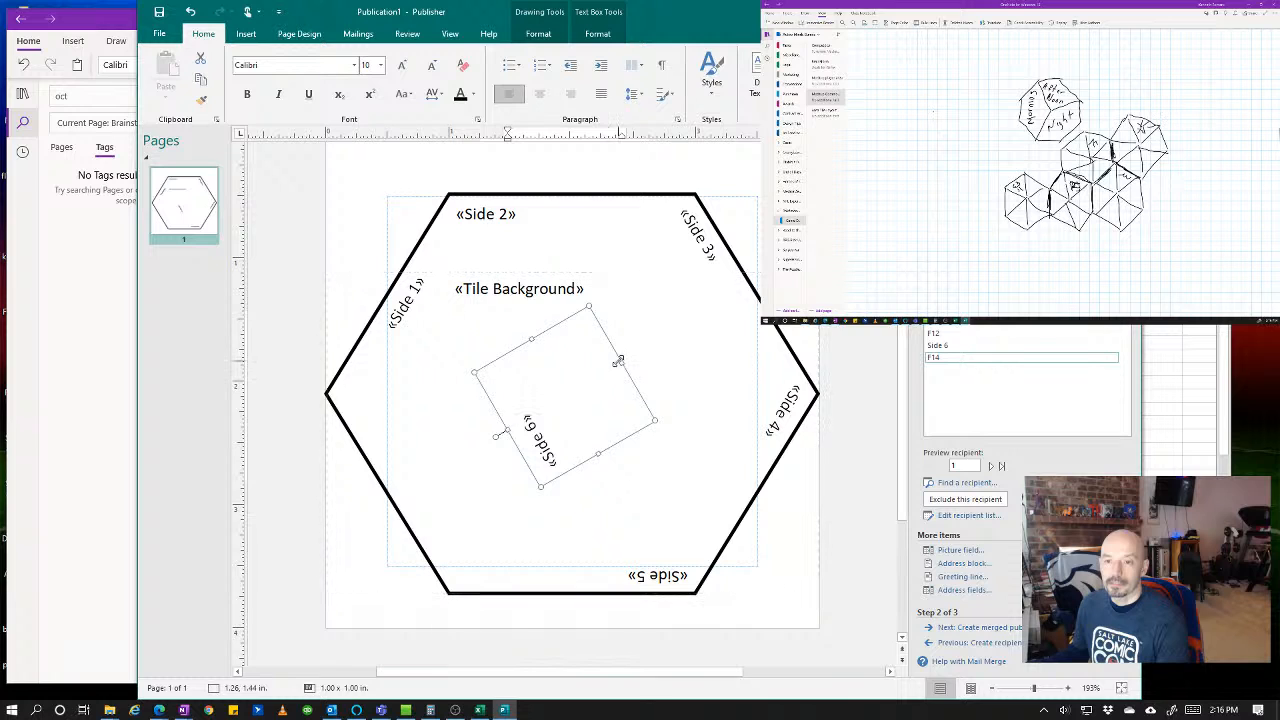
pyautogui.moveTo(600, 371); pyautogui.dragTo(381, 489)
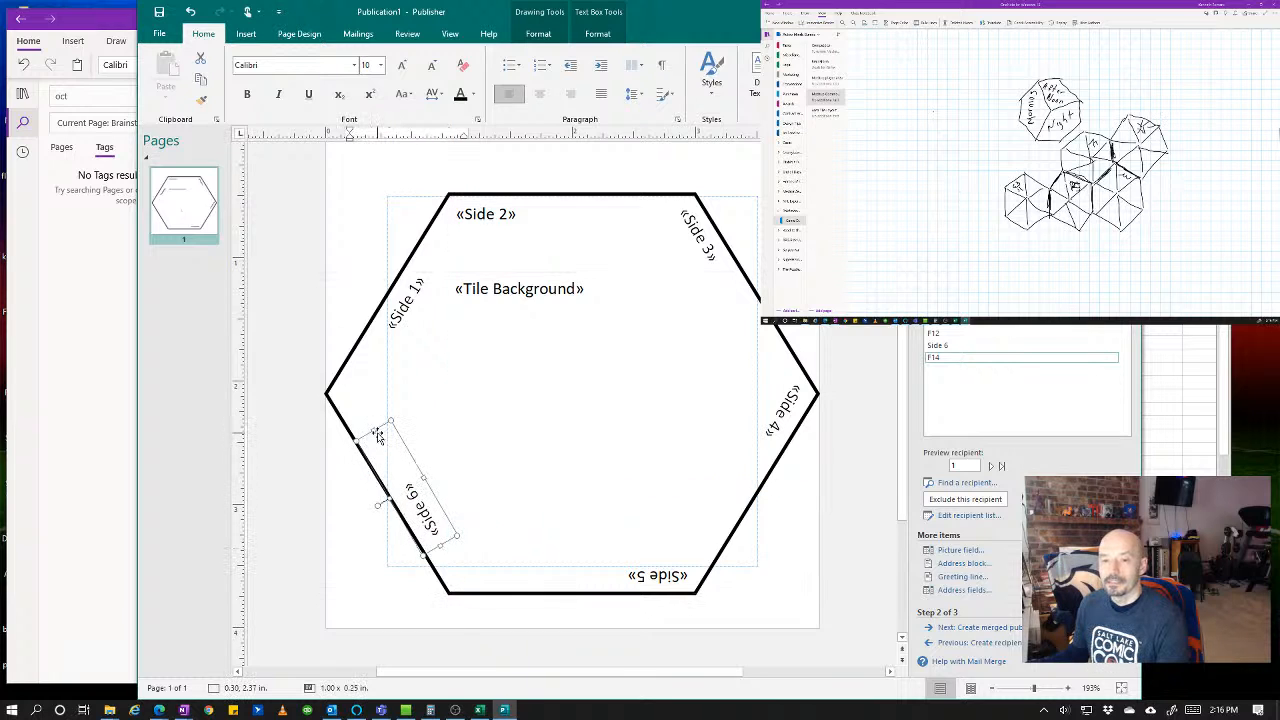
# - Stretch the Side 6 text box to about 1.87 x 0.25 in along the lower-left edge and fine-tune its rotation to match the edge
pyautogui.moveTo(373, 429); pyautogui.dragTo(346, 377)
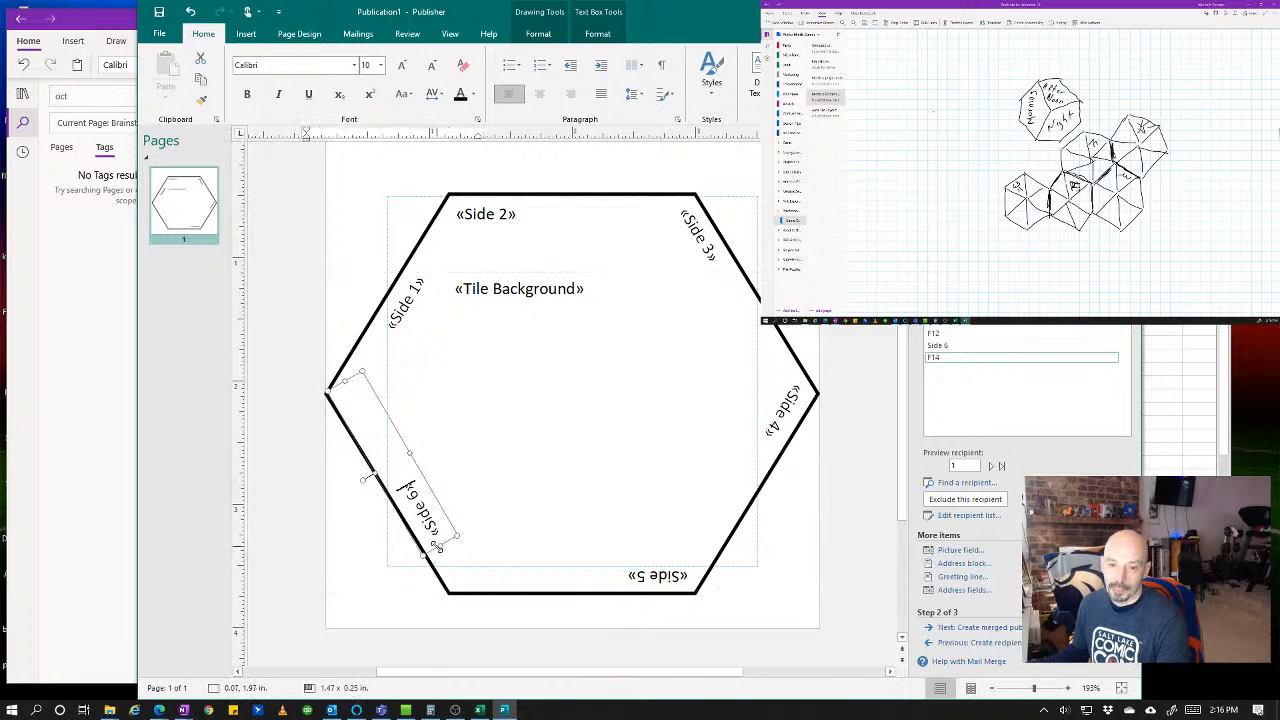
pyautogui.moveTo(437, 548); pyautogui.dragTo(450, 596)
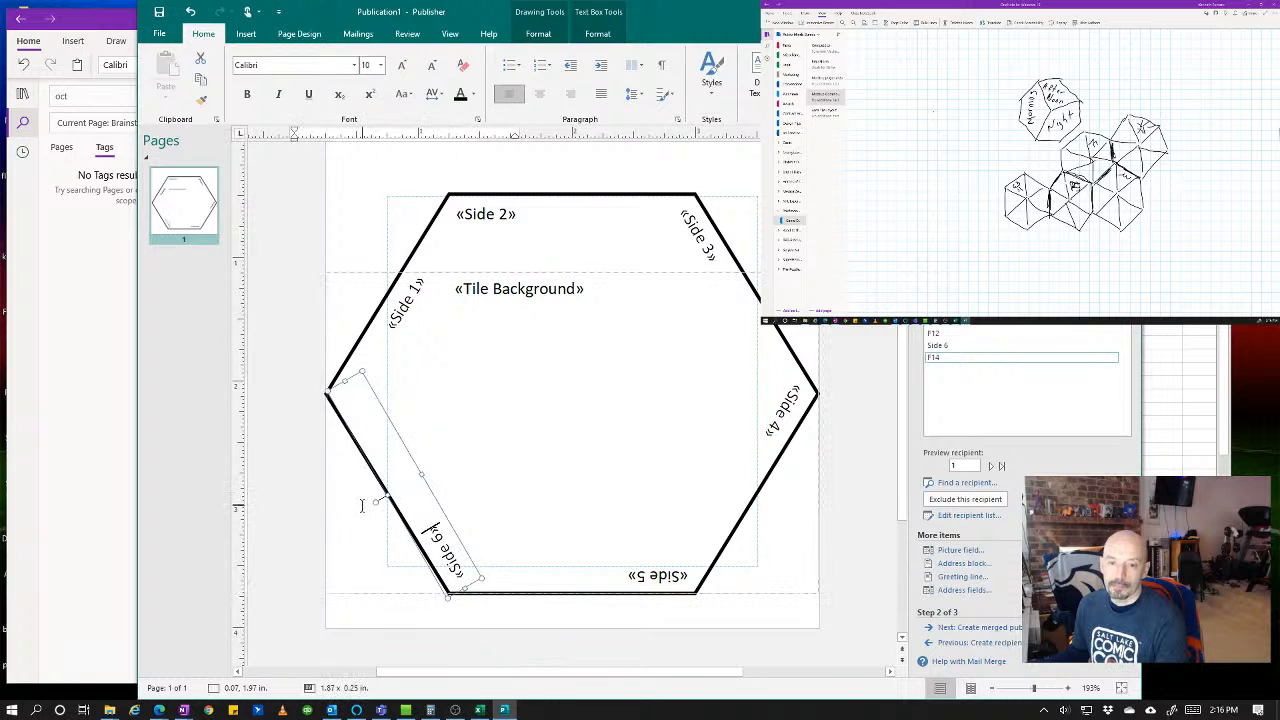
pyautogui.moveTo(373, 505); pyautogui.dragTo(374, 504)
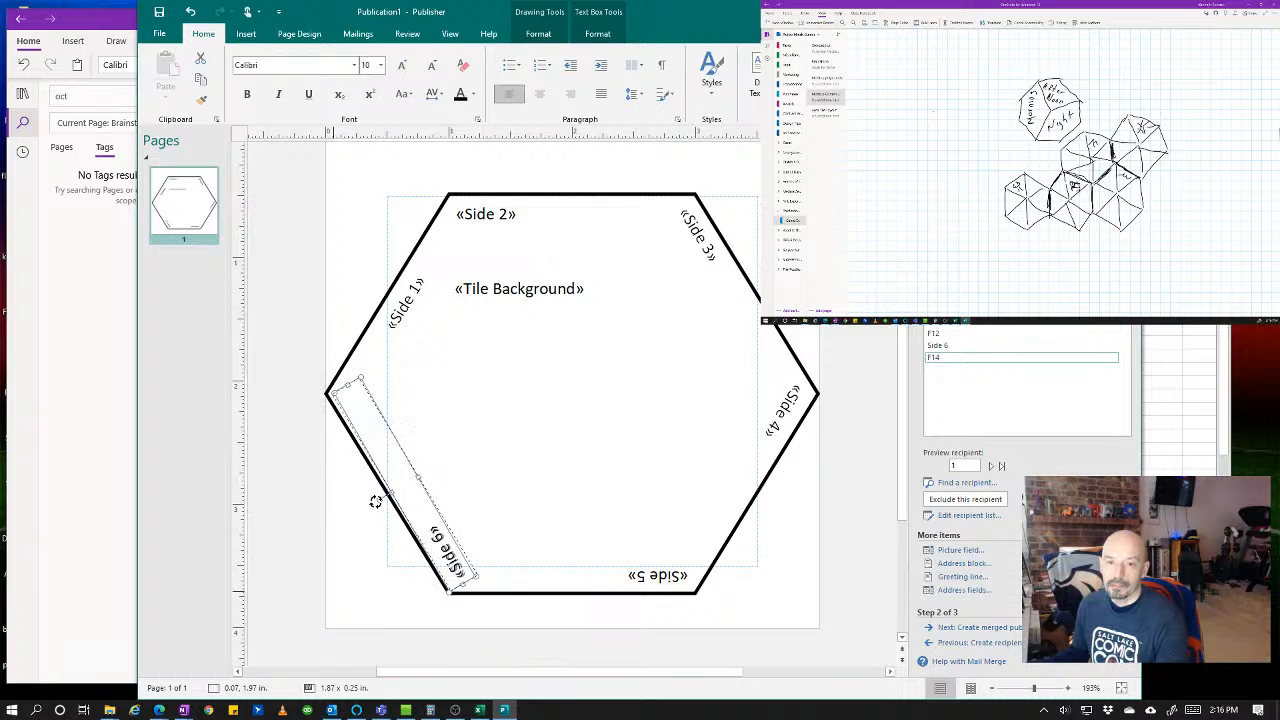
pyautogui.moveTo(377, 501); pyautogui.dragTo(376, 502)
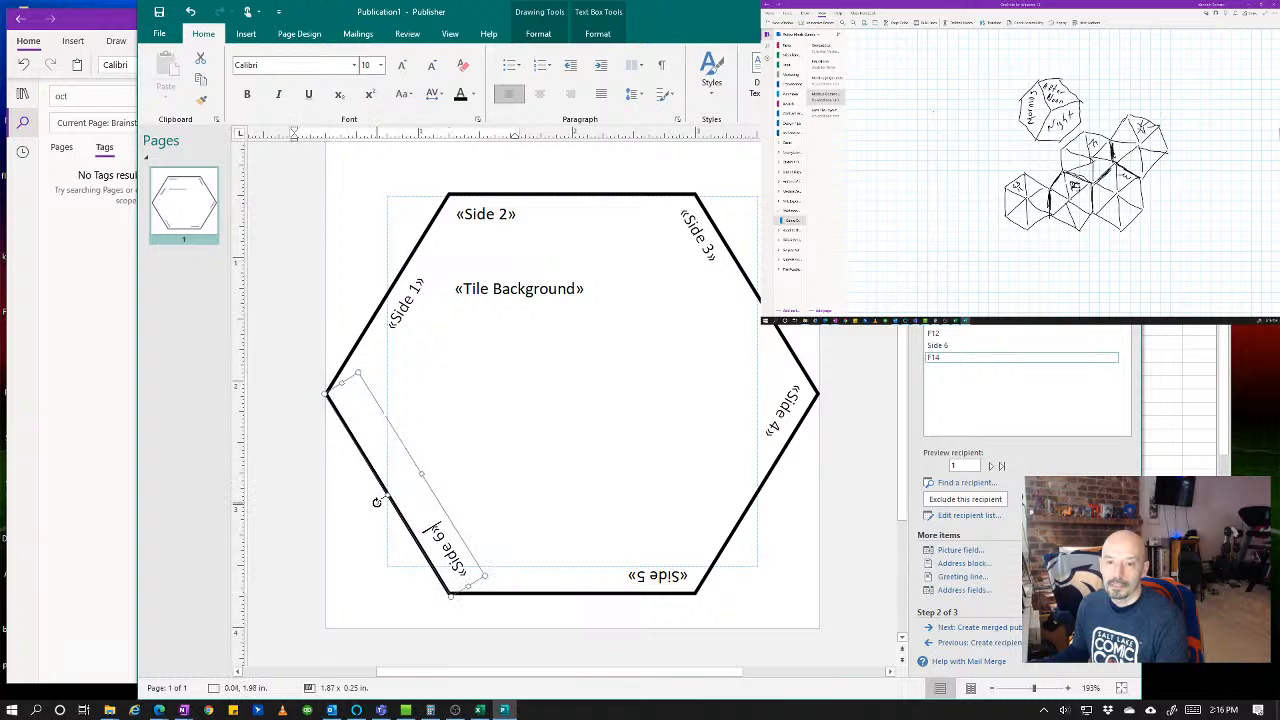
pyautogui.click(827, 378)
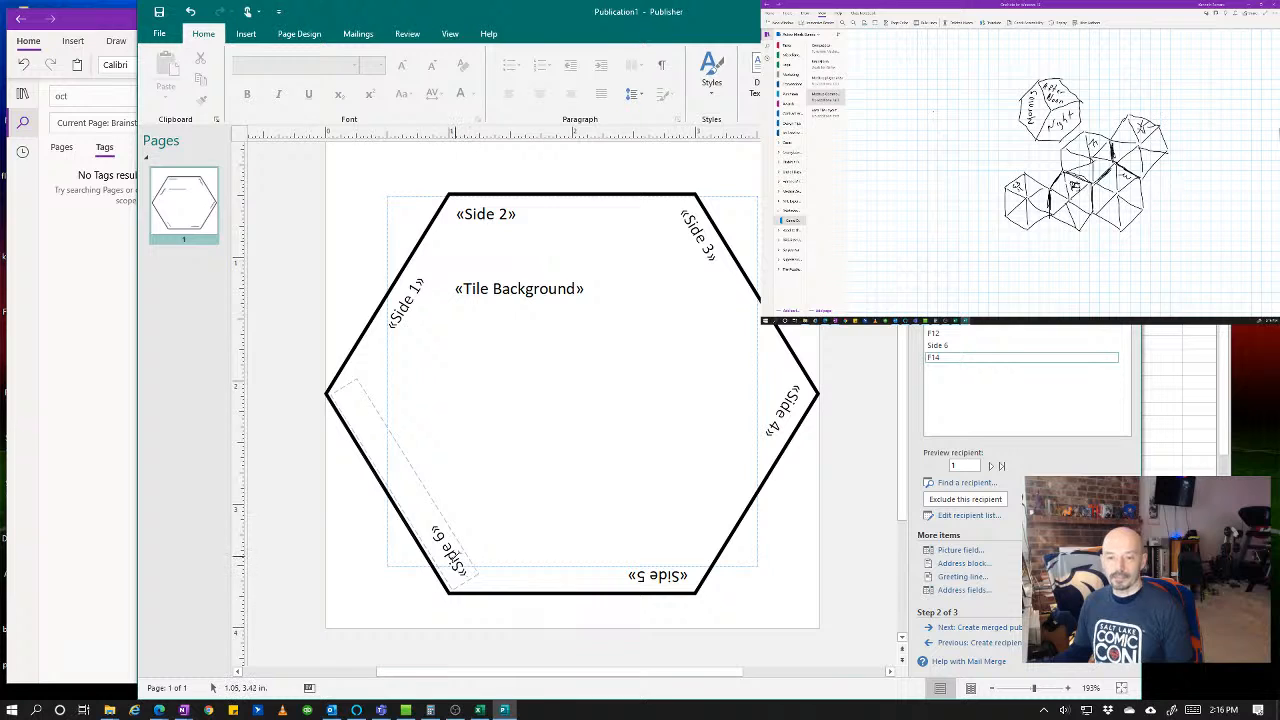
pyautogui.doubleClick(457, 563)
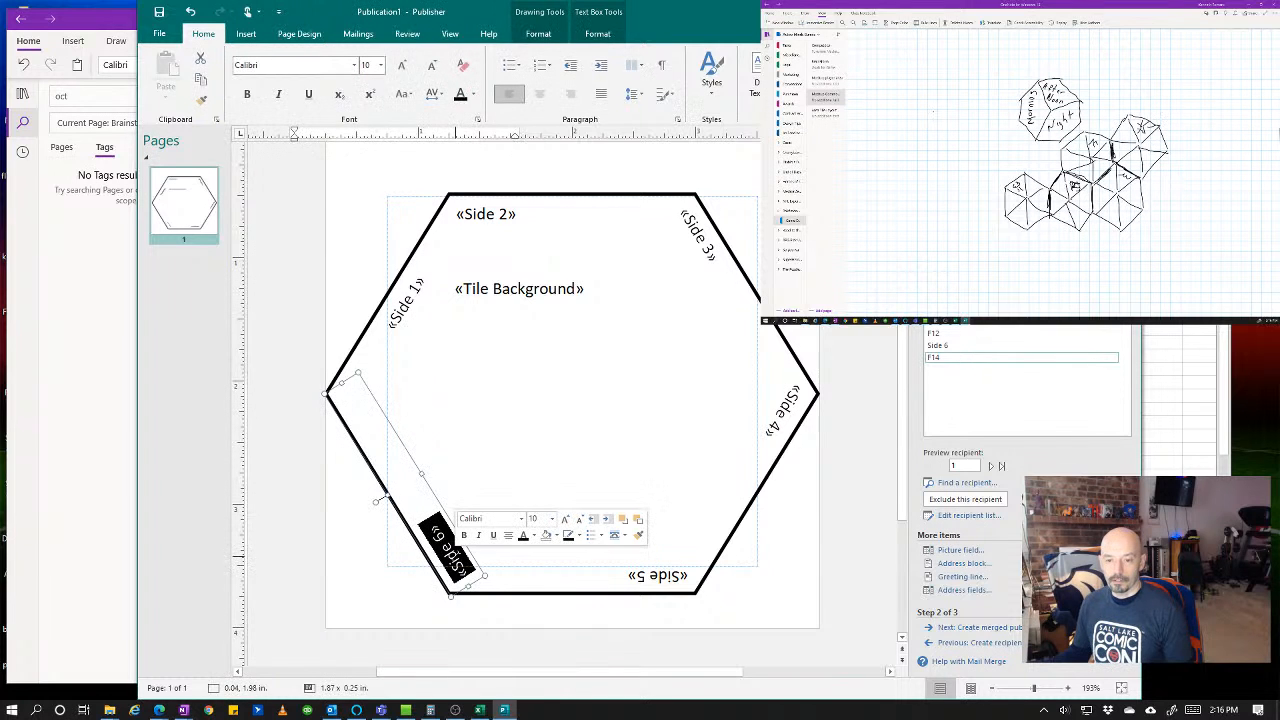
pyautogui.click(664, 578)
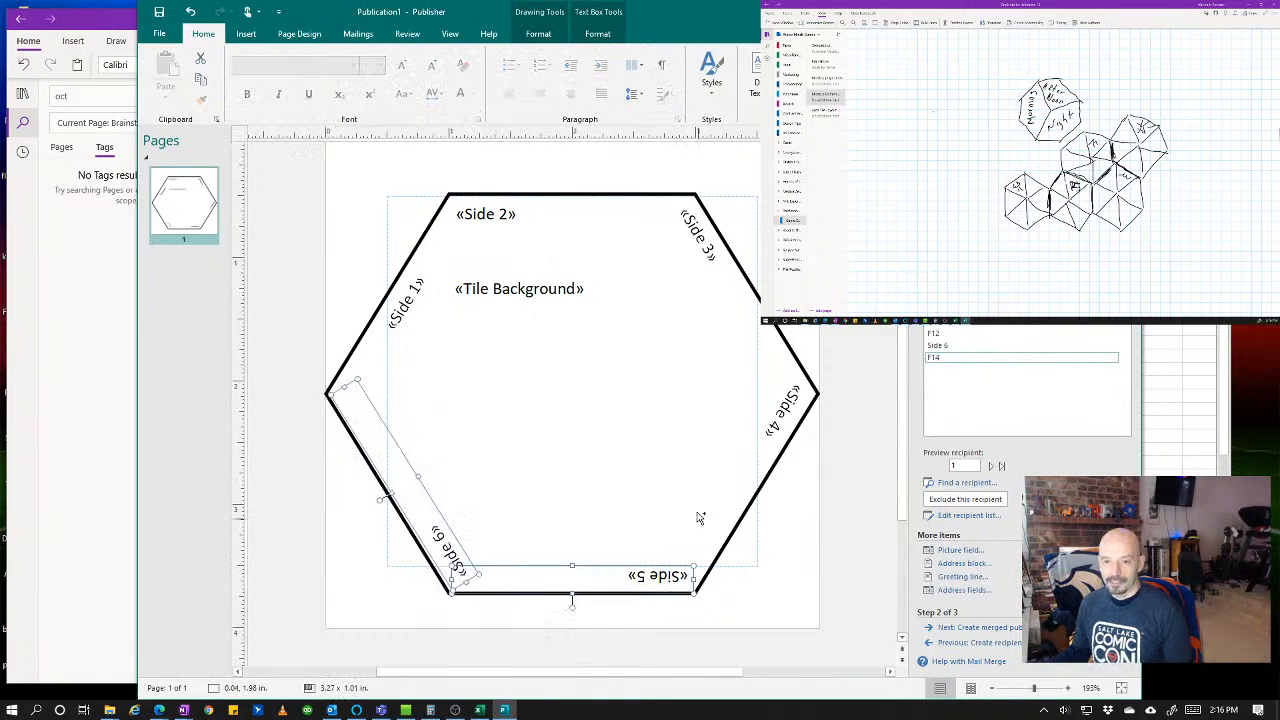
pyautogui.keyDown('shift'); pyautogui.click(785, 408); pyautogui.keyUp('shift')
pyautogui.keyDown('shift'); pyautogui.click(697, 235); pyautogui.keyUp('shift')
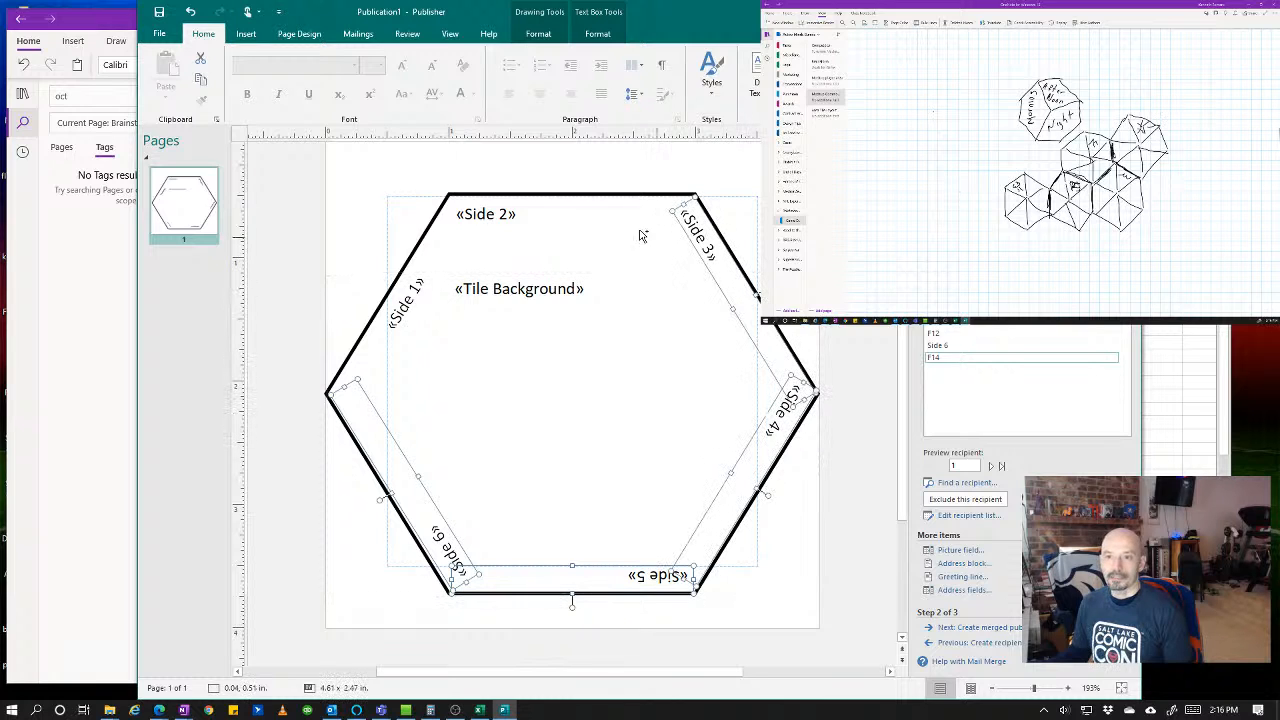
pyautogui.keyDown('shift'); pyautogui.click(612, 213); pyautogui.keyUp('shift')
pyautogui.keyDown('shift'); pyautogui.click(415, 285); pyautogui.keyUp('shift')
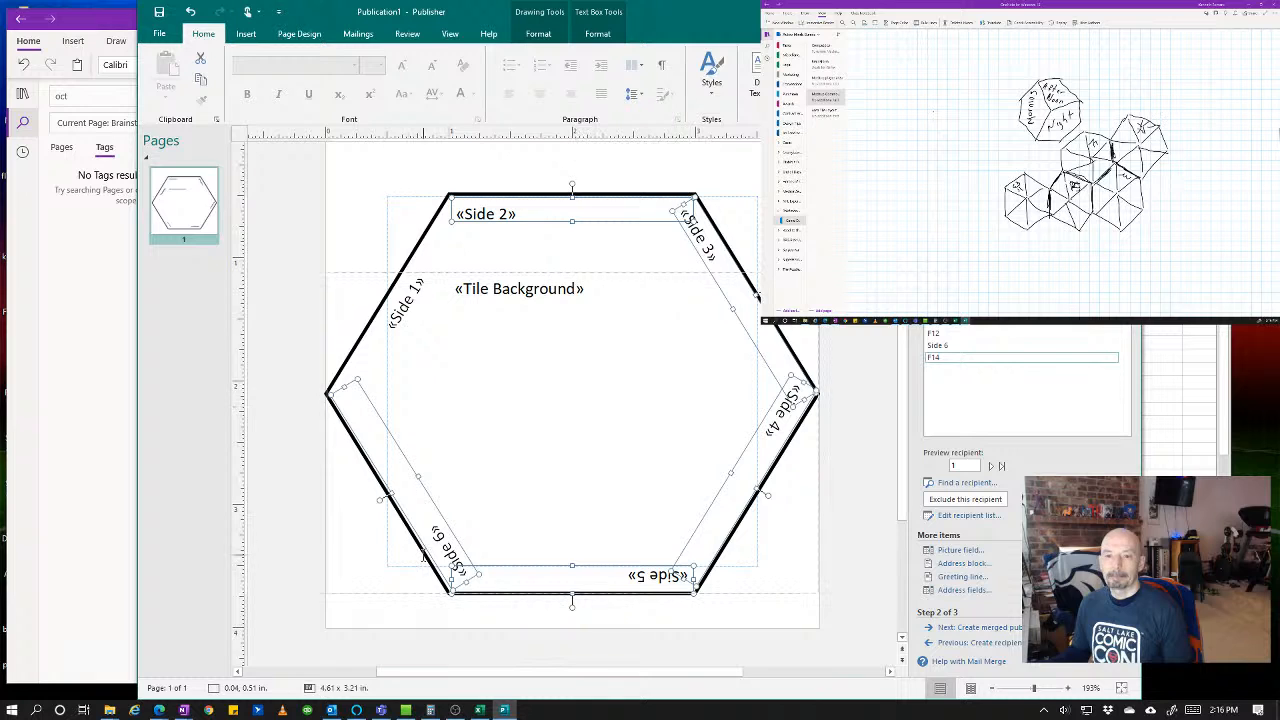
# - Copy the Side 1 field's centered formatting to the Side 2, Side 3 and Tile Background fields with Format Painter
pyautogui.click(424, 300)
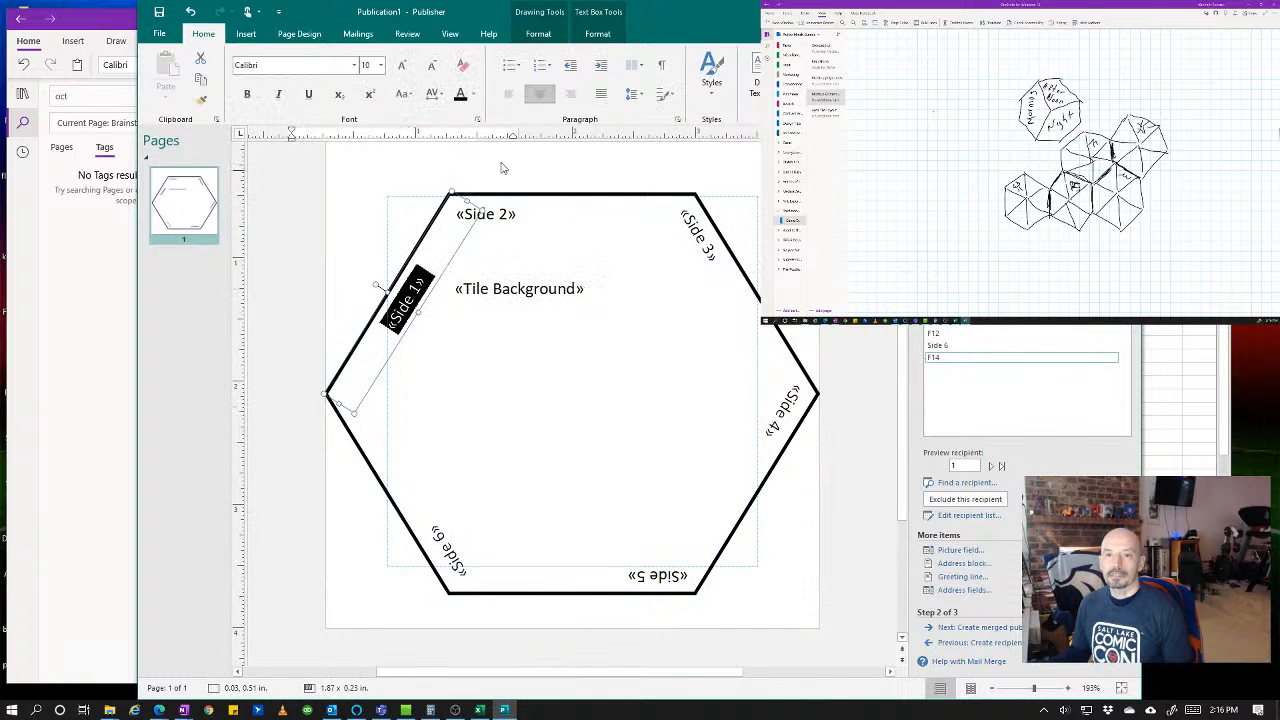
pyautogui.click(201, 100)
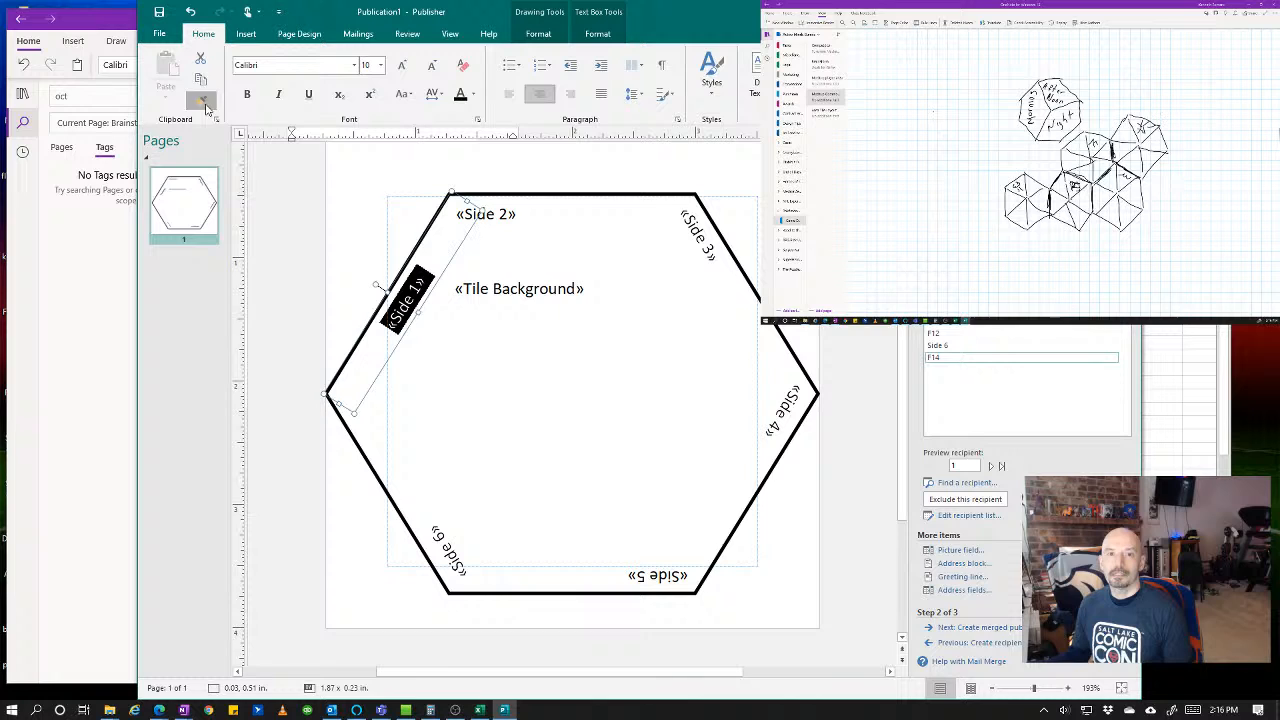
pyautogui.click(546, 206)
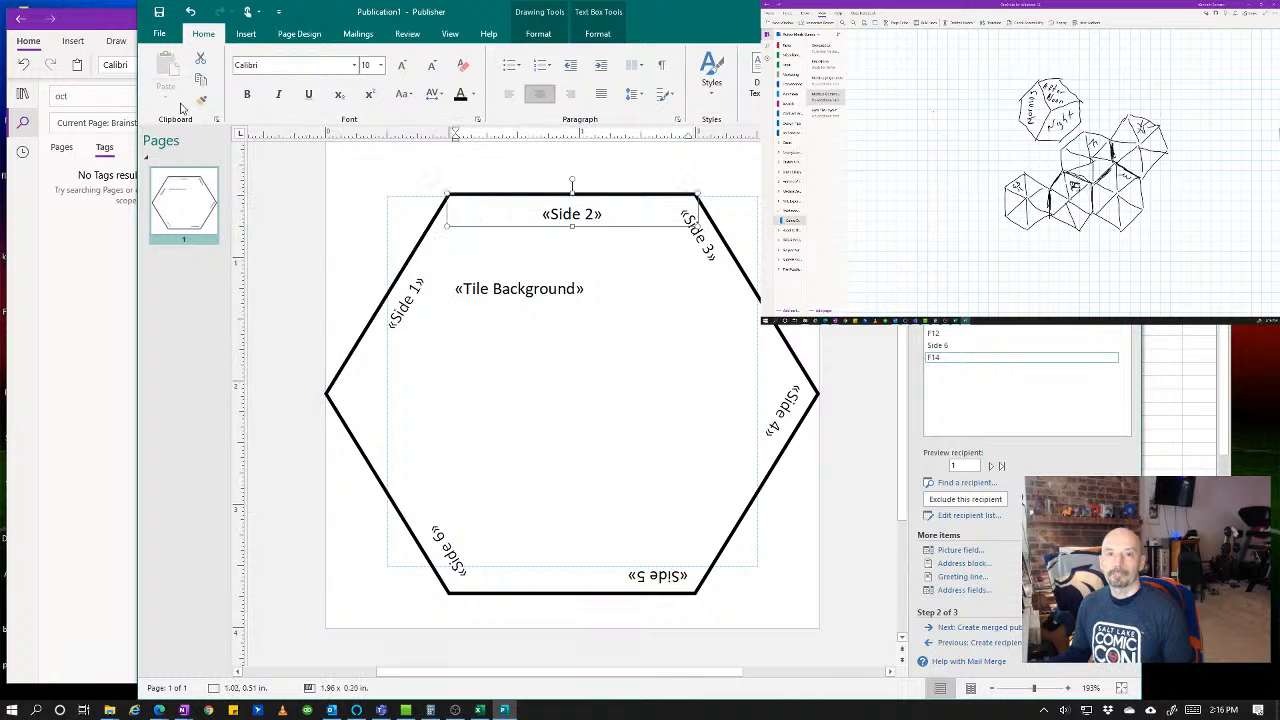
pyautogui.press('Tab')
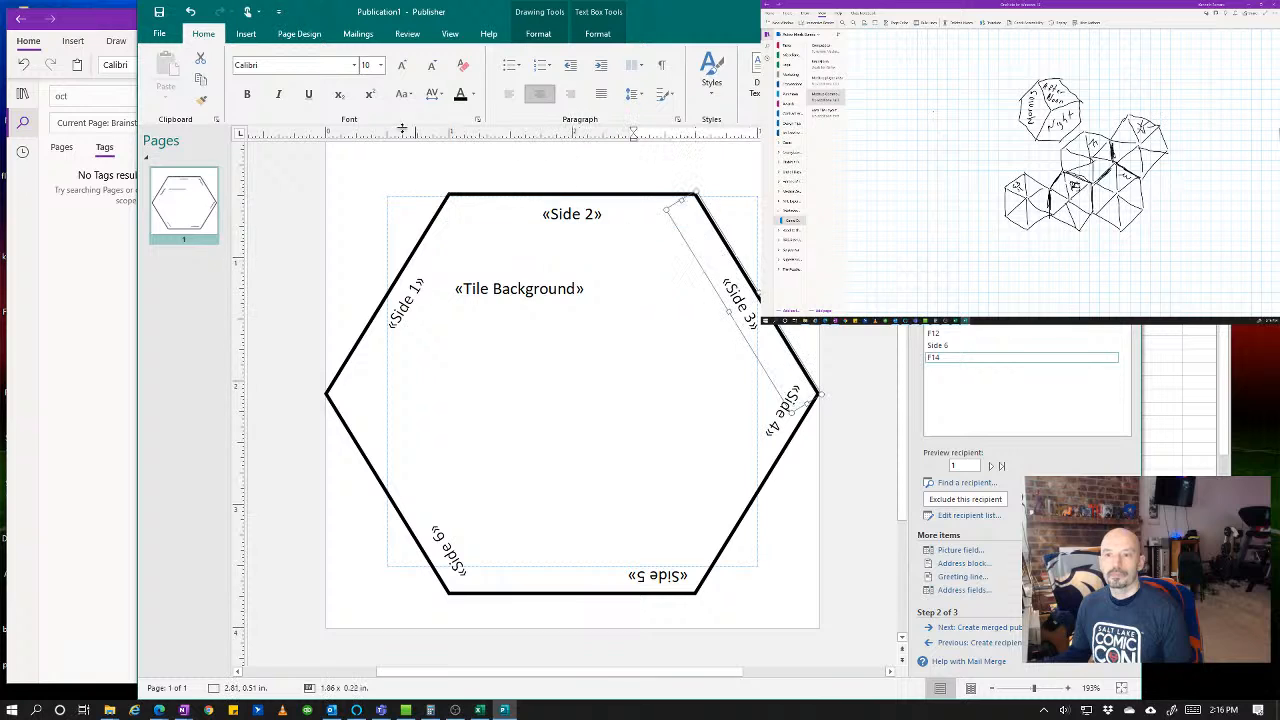
pyautogui.doubleClick(201, 99)
pyautogui.click(487, 254)
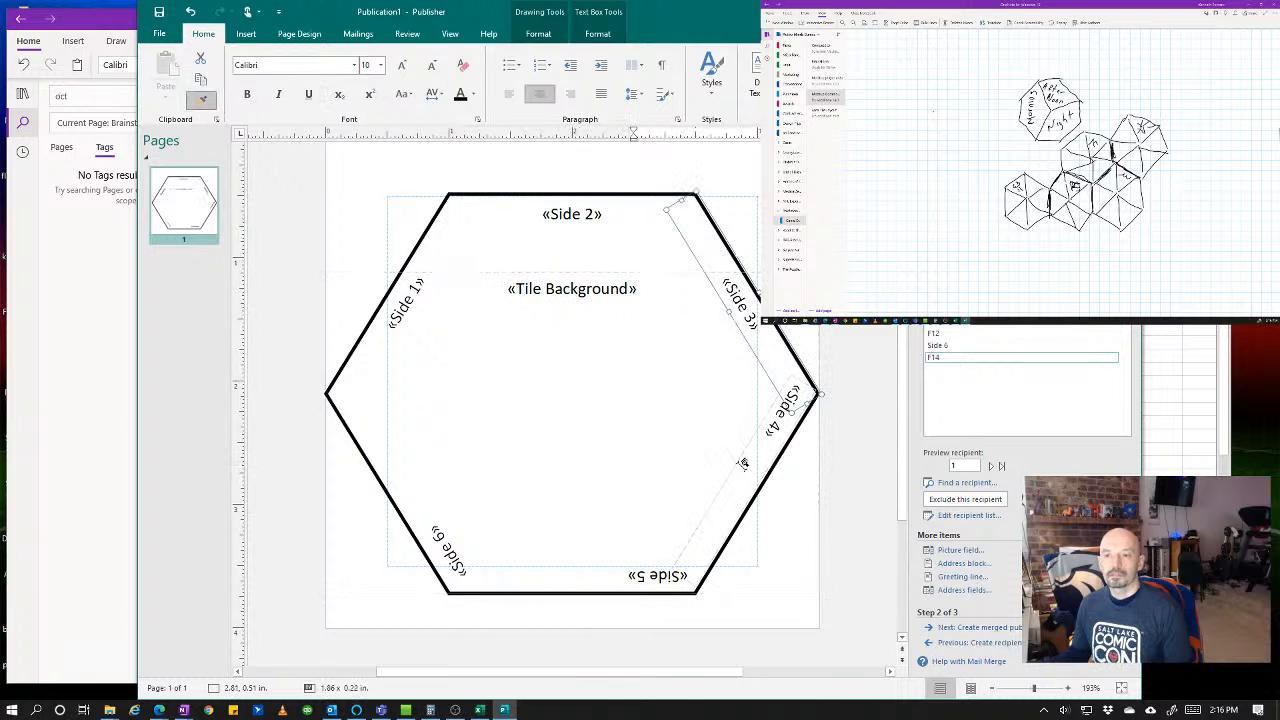
# - Copy the same centered formatting to the Side 4, Side 5 and Side 6 fields with Format Painter
pyautogui.click(743, 462)
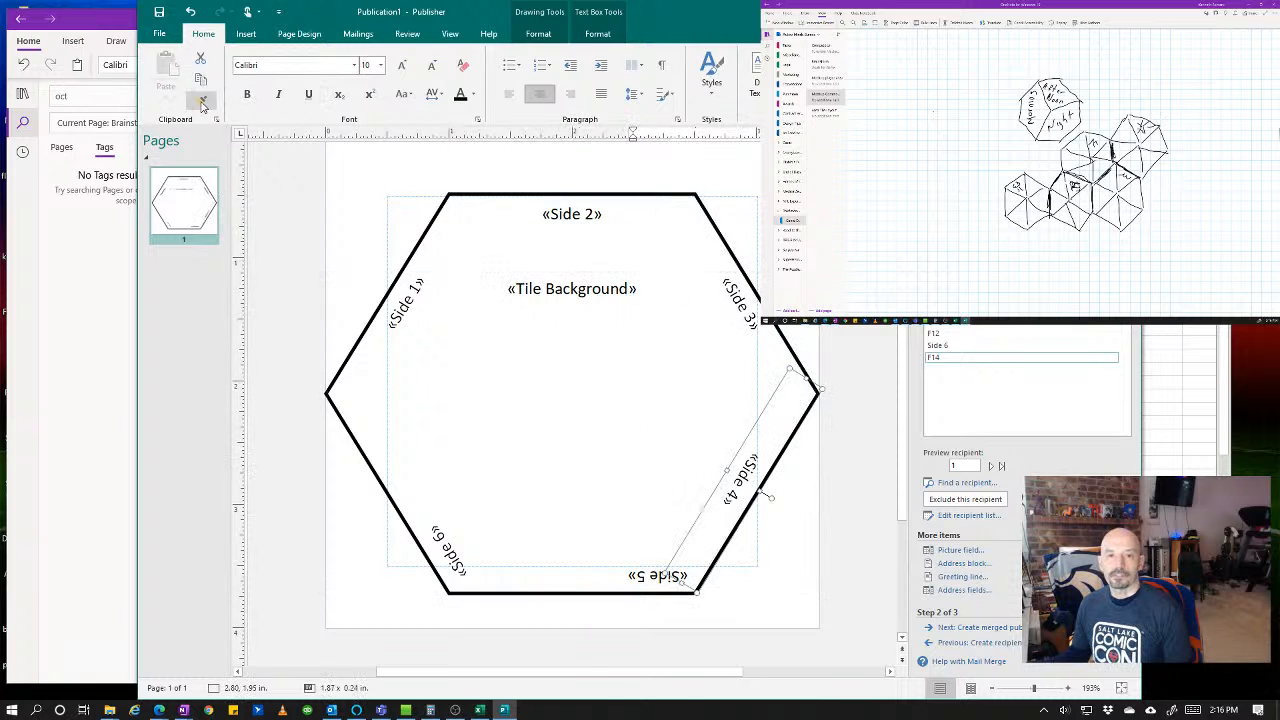
pyautogui.click(600, 581)
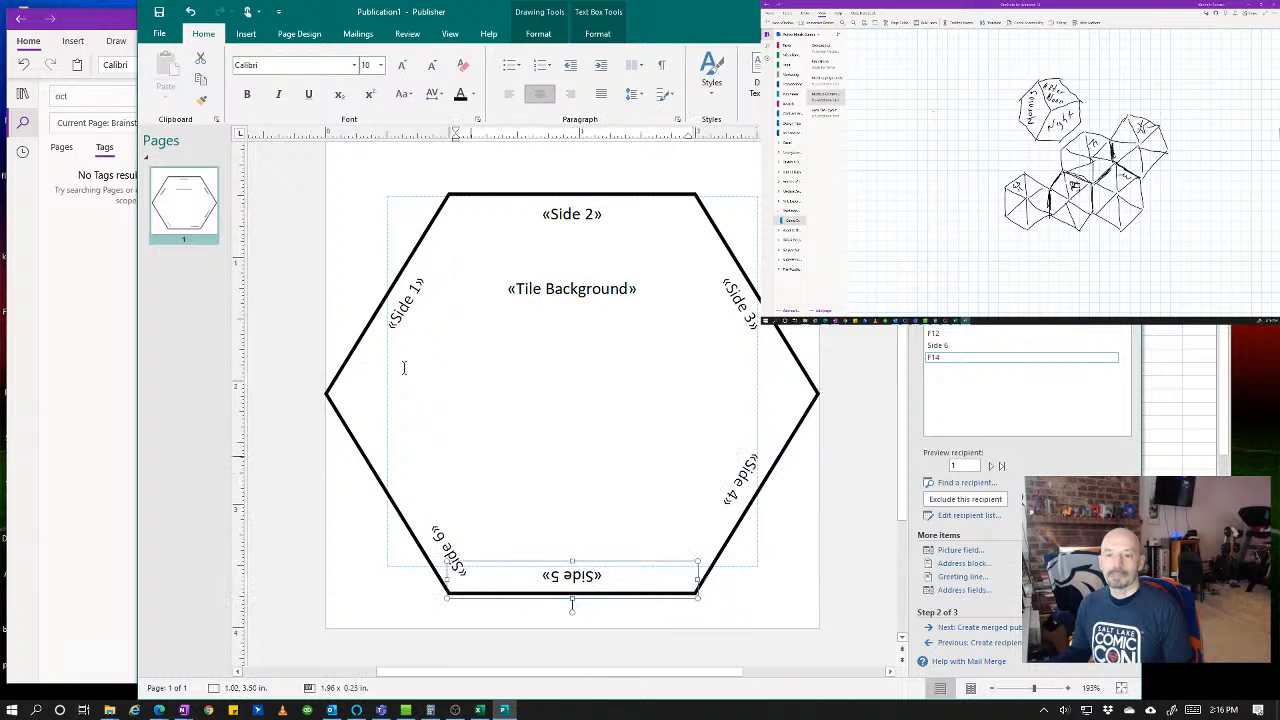
pyautogui.click(201, 99)
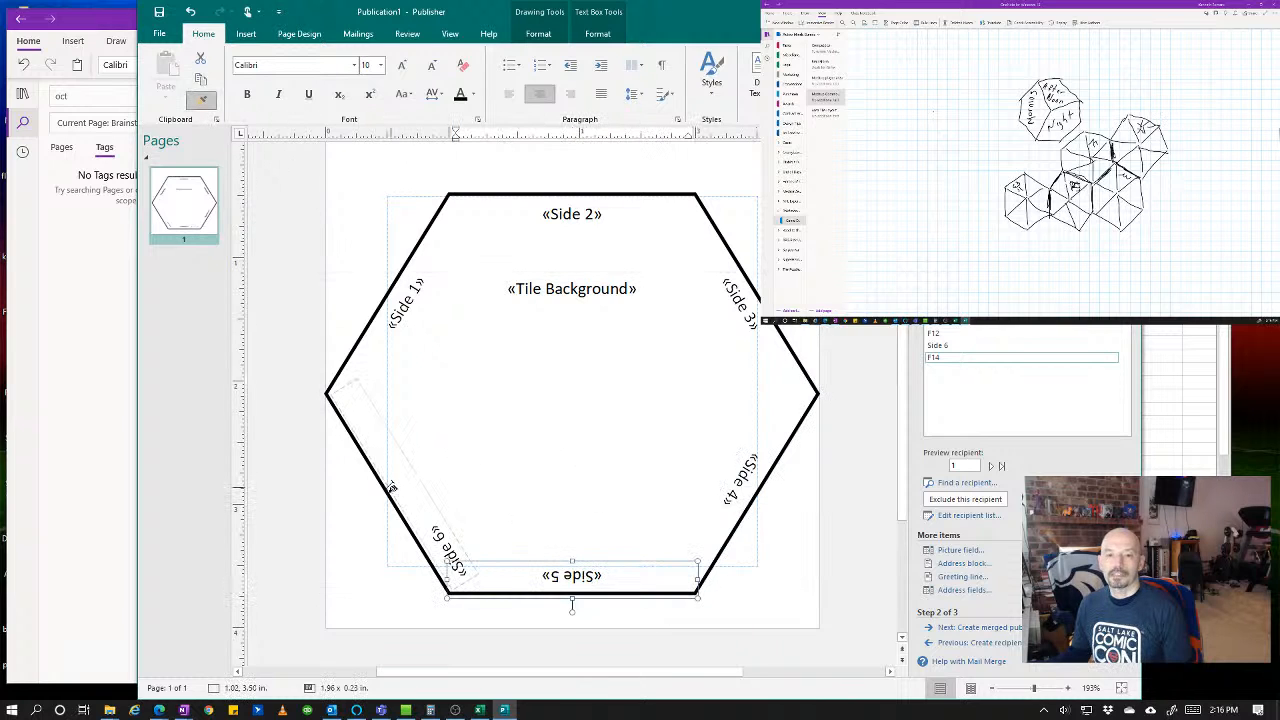
pyautogui.click(399, 485)
pyautogui.click(889, 325)
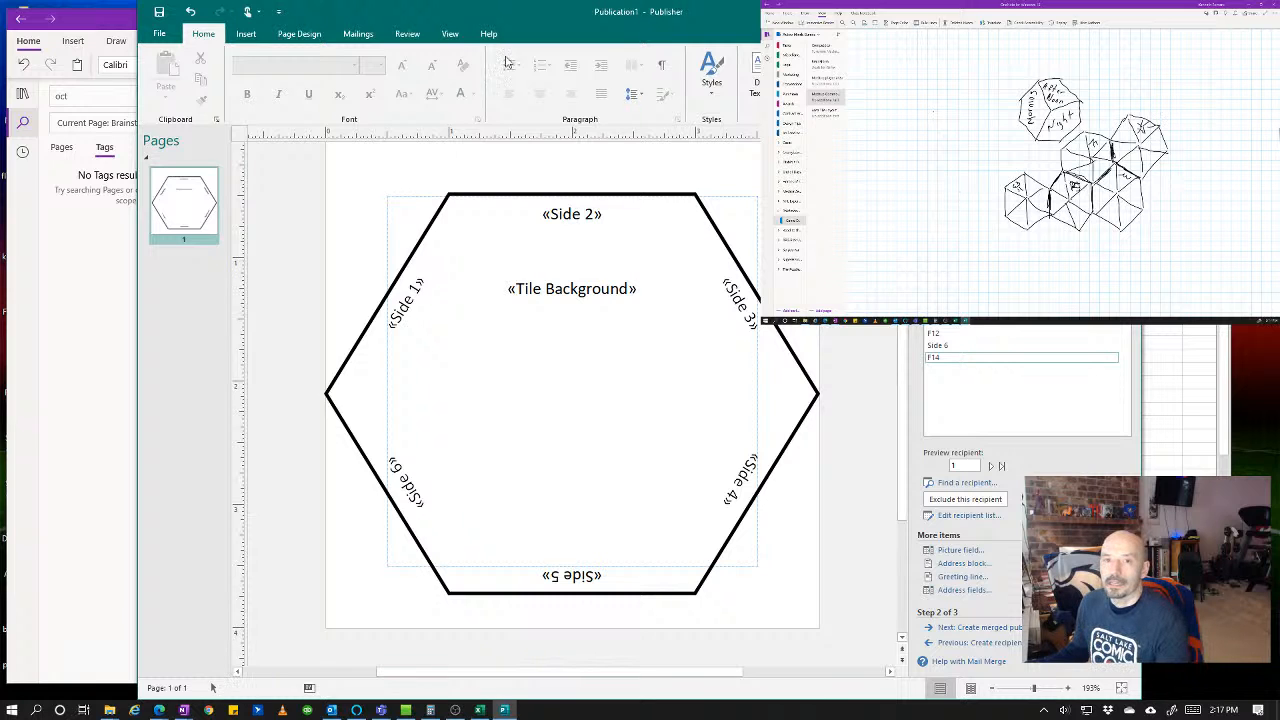
# - Start saving the publication and browse to SDXC (E:) > AMG > Products > In Development > Youtube Pokemon Game
pyautogui.click(162, 14)
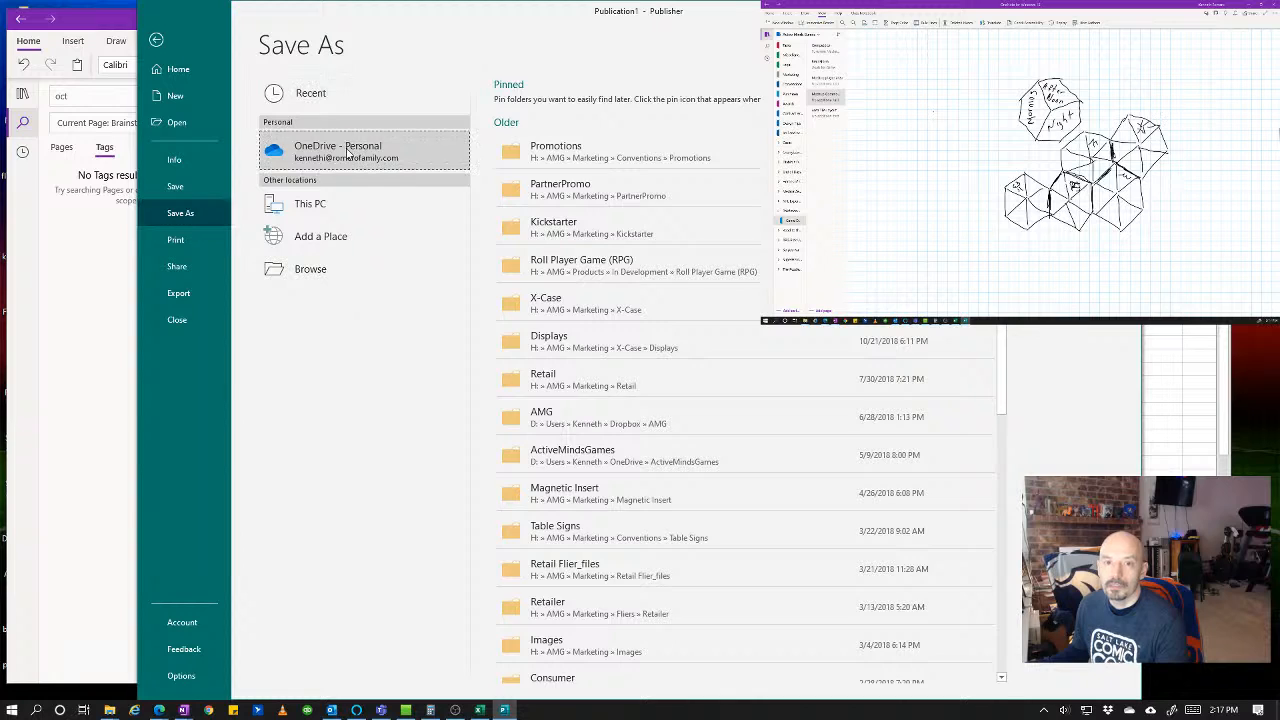
pyautogui.click(345, 149)
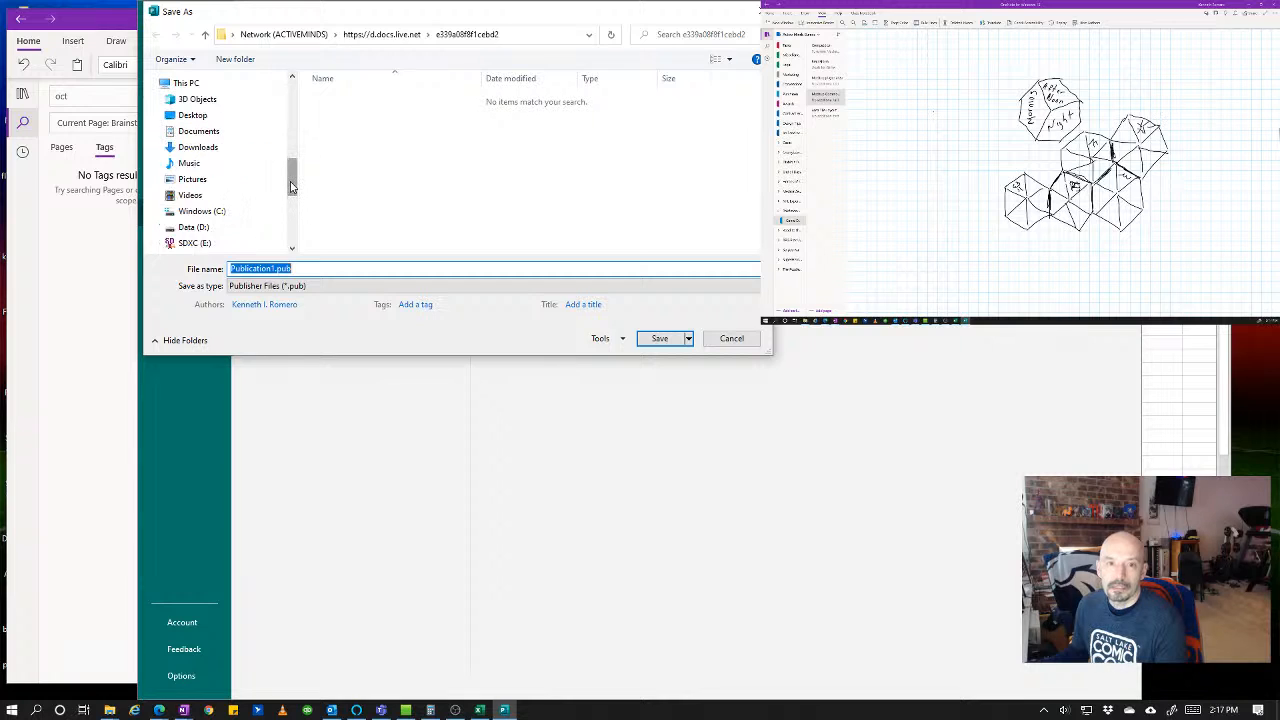
pyautogui.click(192, 243)
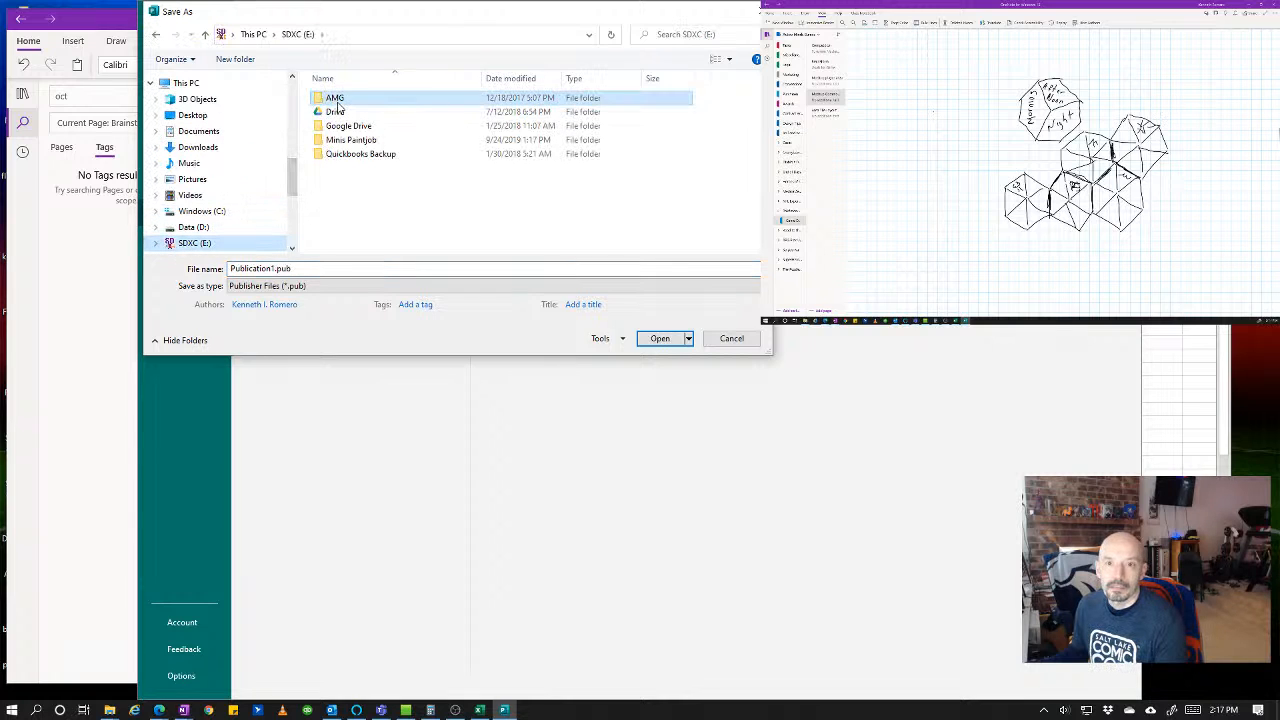
pyautogui.doubleClick(333, 98)
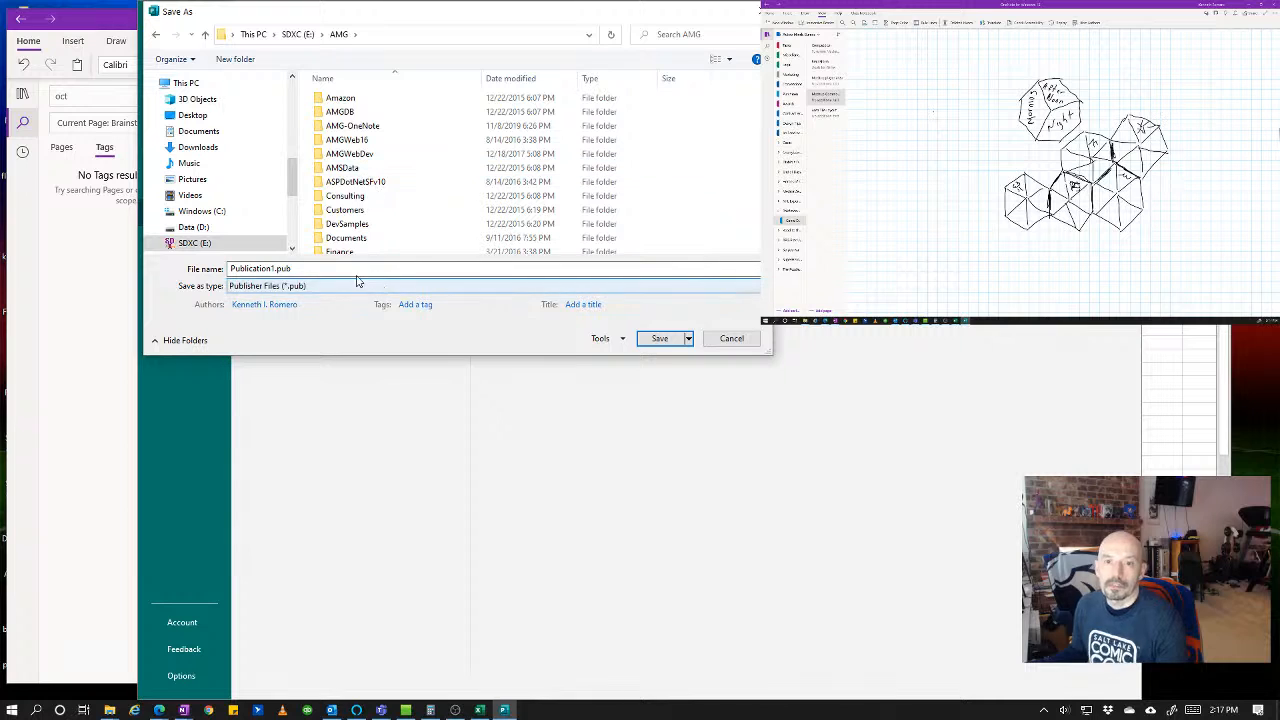
pyautogui.scroll(-2, 408, 200)
pyautogui.scroll(-1, 408, 200)
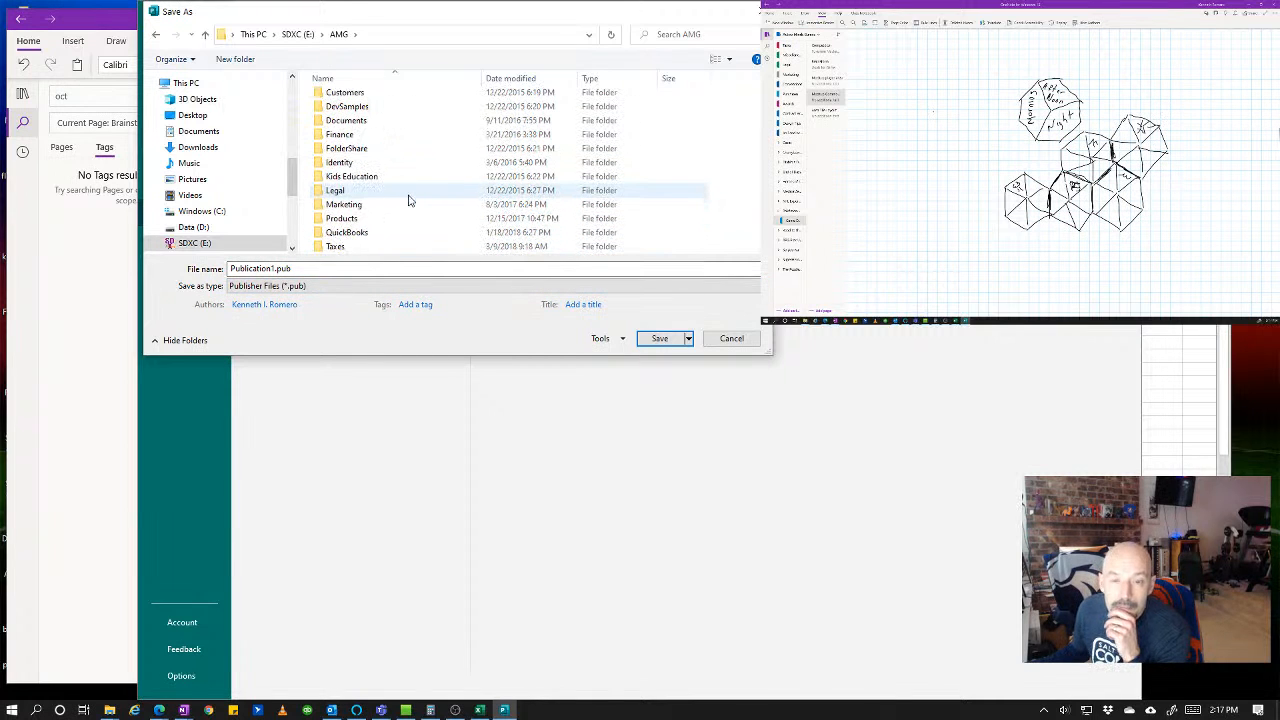
pyautogui.click(352, 220)
pyautogui.doubleClick(353, 220)
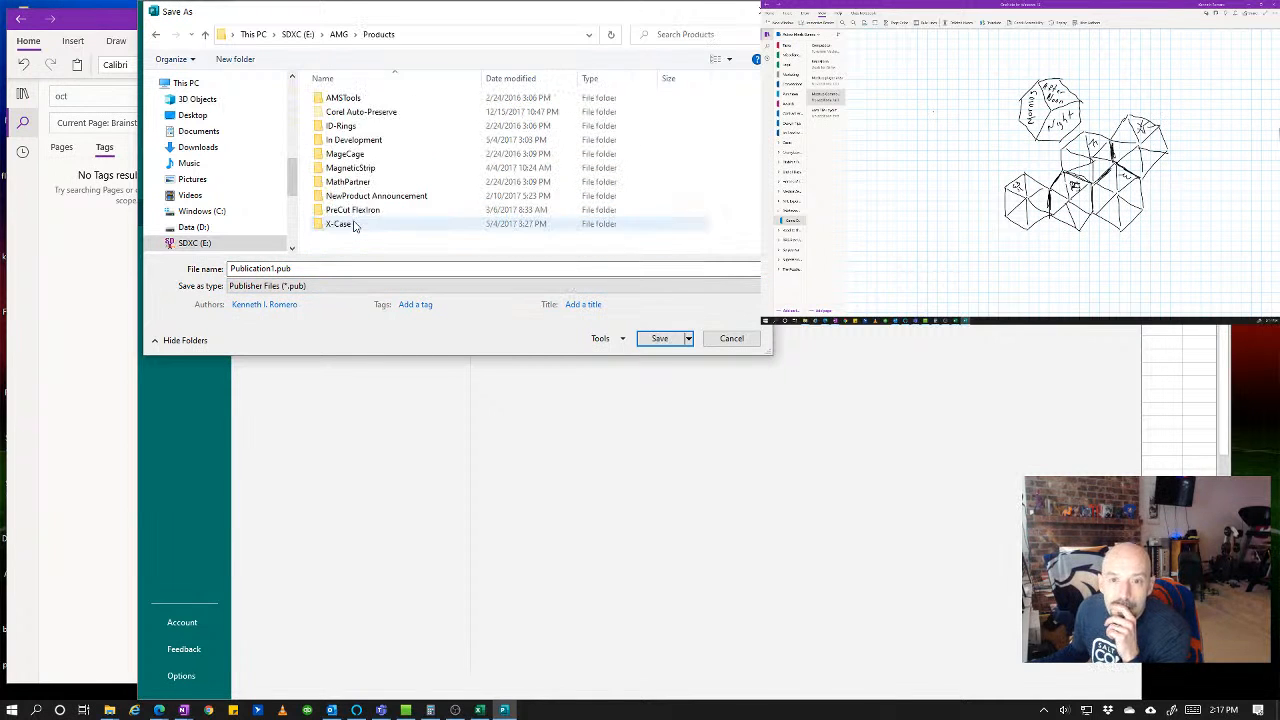
pyautogui.doubleClick(355, 141)
pyautogui.scroll(-1, 368, 244)
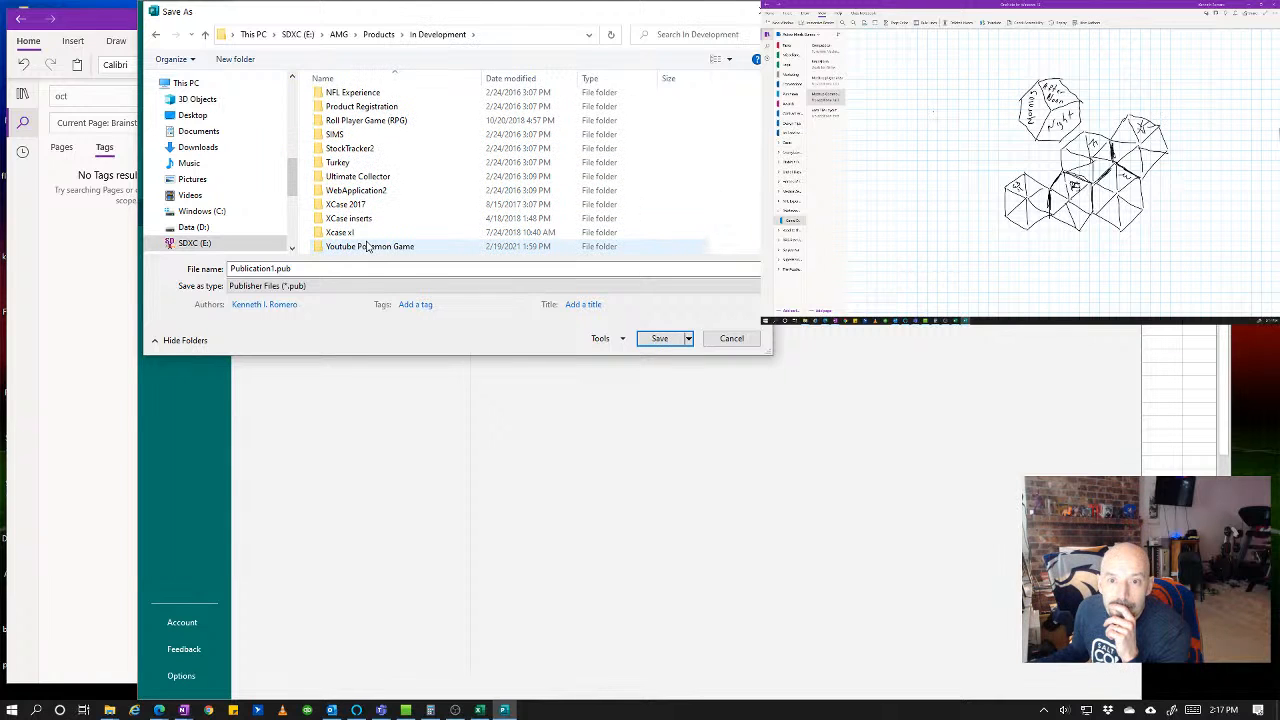
pyautogui.doubleClick(368, 246)
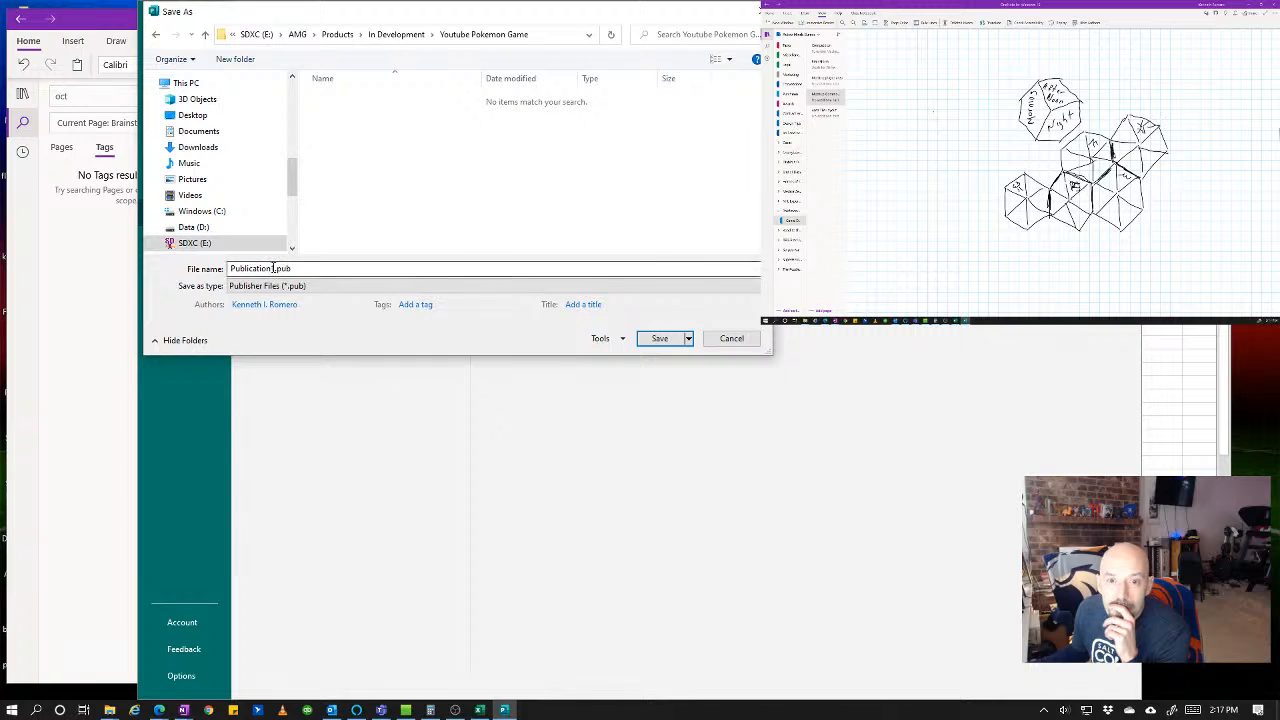
# - Name the publication AreaTiles.pub and save it in the Youtube Pokemon Game folder
pyautogui.moveTo(273, 268); pyautogui.dragTo(171, 267)
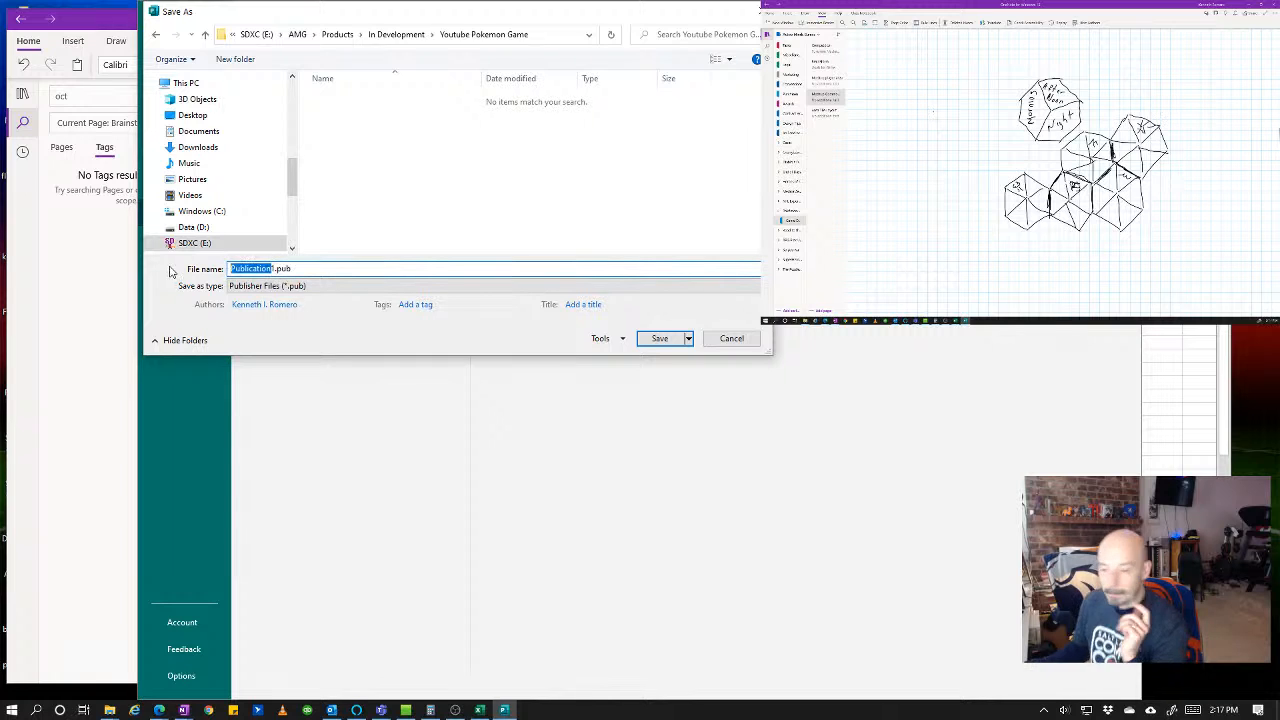
pyautogui.write('1')
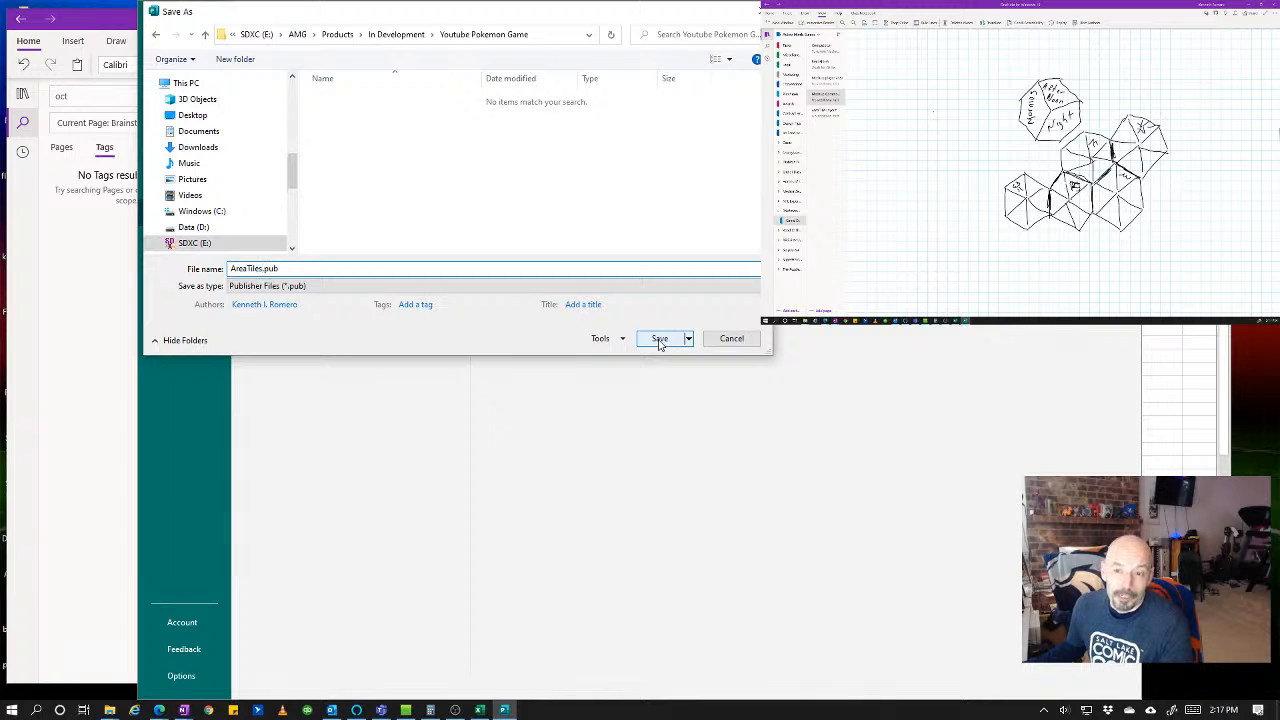
pyautogui.click(659, 341)
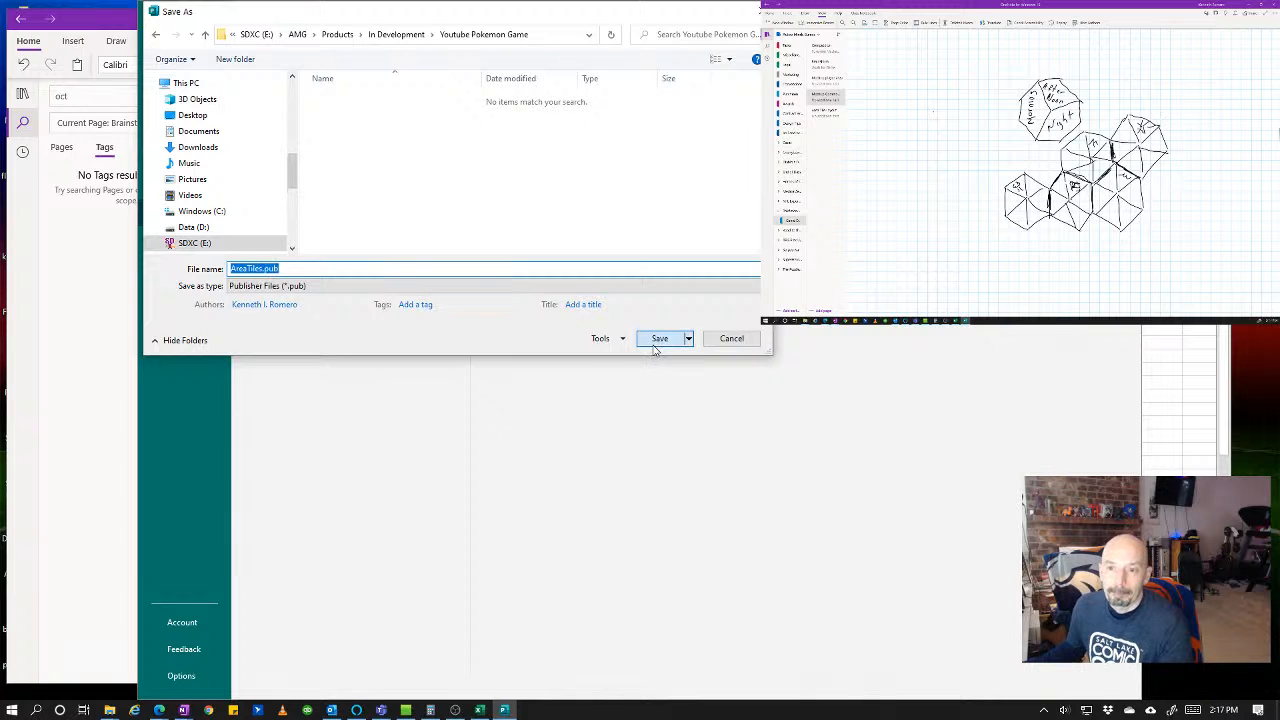
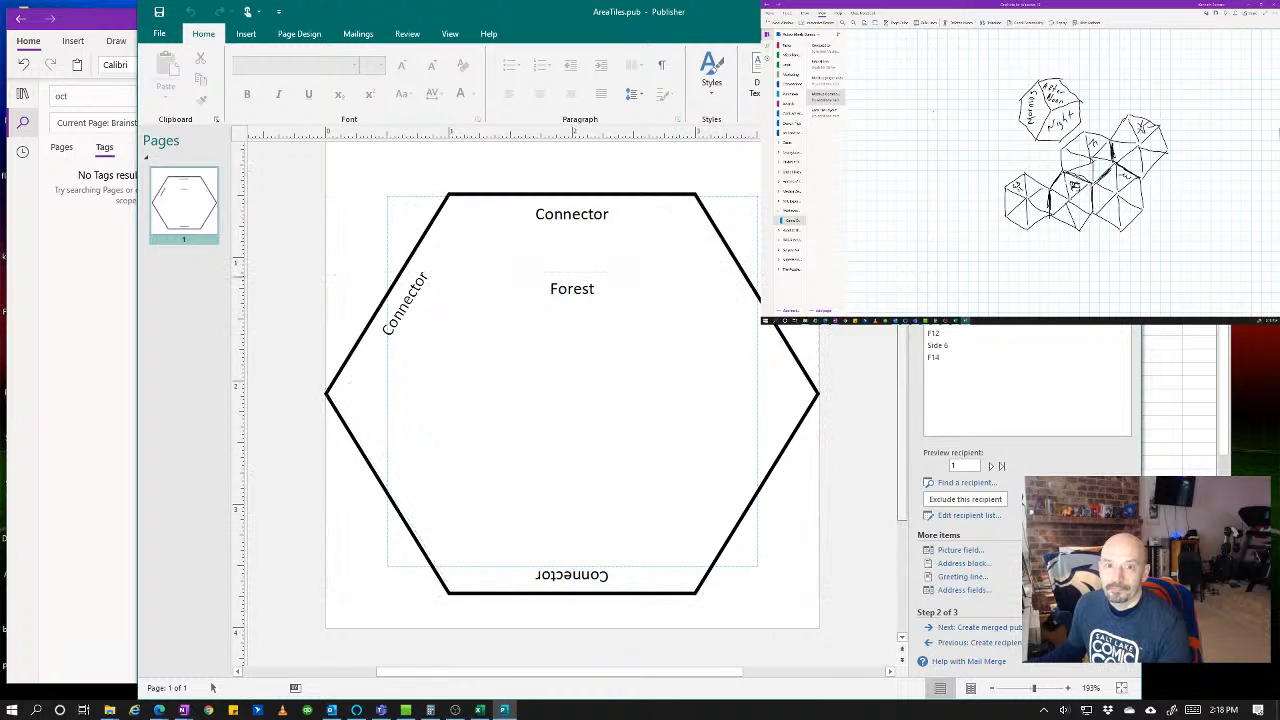
# - Step through the merge preview from record 1 to record 20, checking each tile's background and side connectors
pyautogui.click(356, 33)
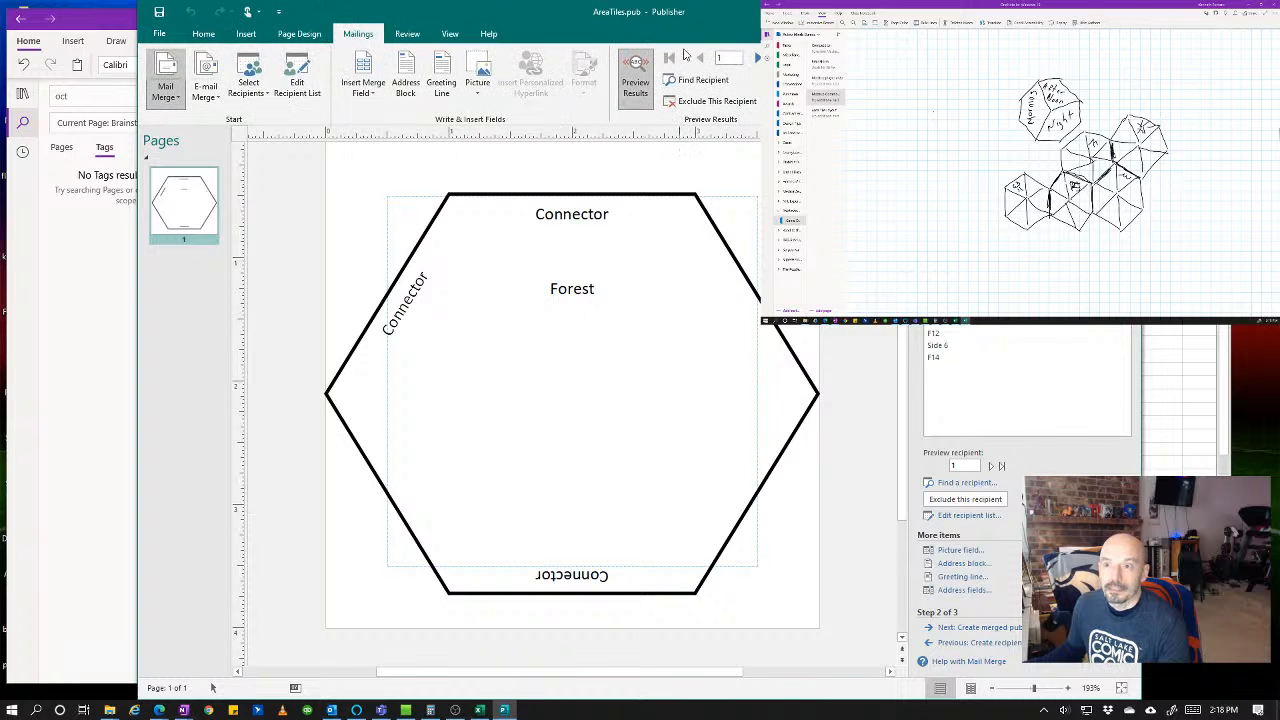
pyautogui.click(757, 57)
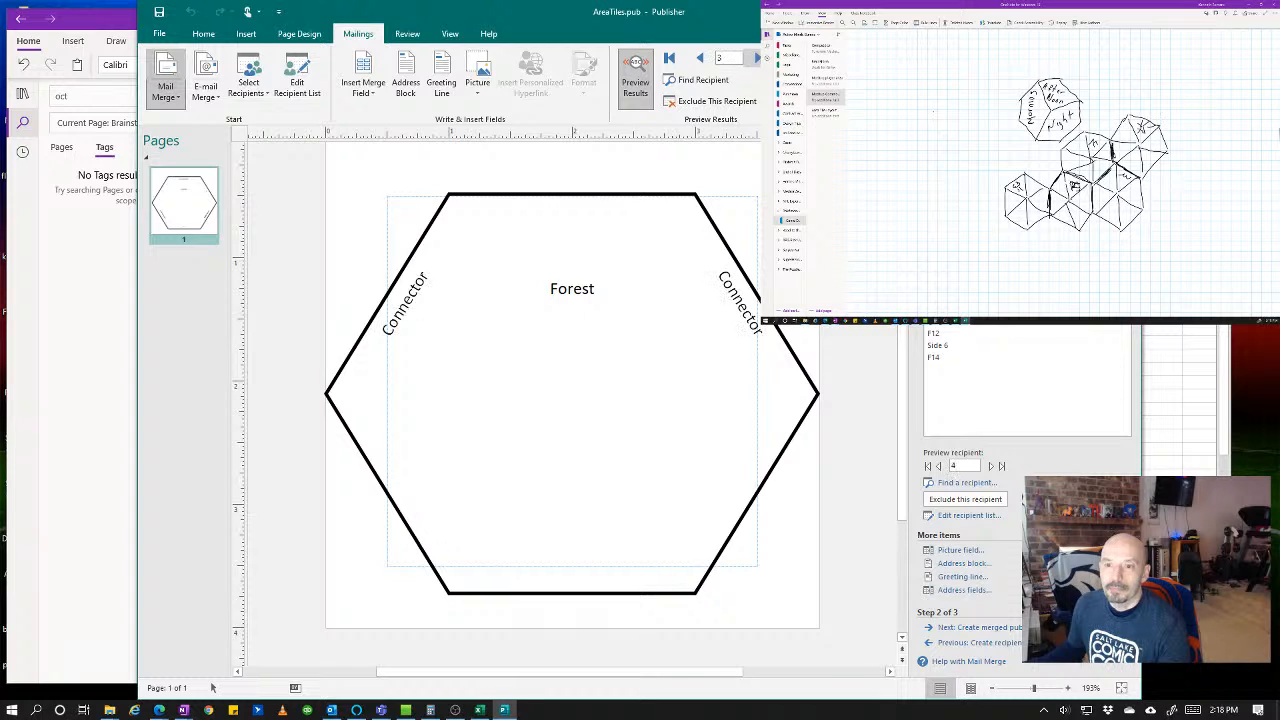
pyautogui.click(757, 57)
pyautogui.click(757, 57)
pyautogui.click(757, 57)
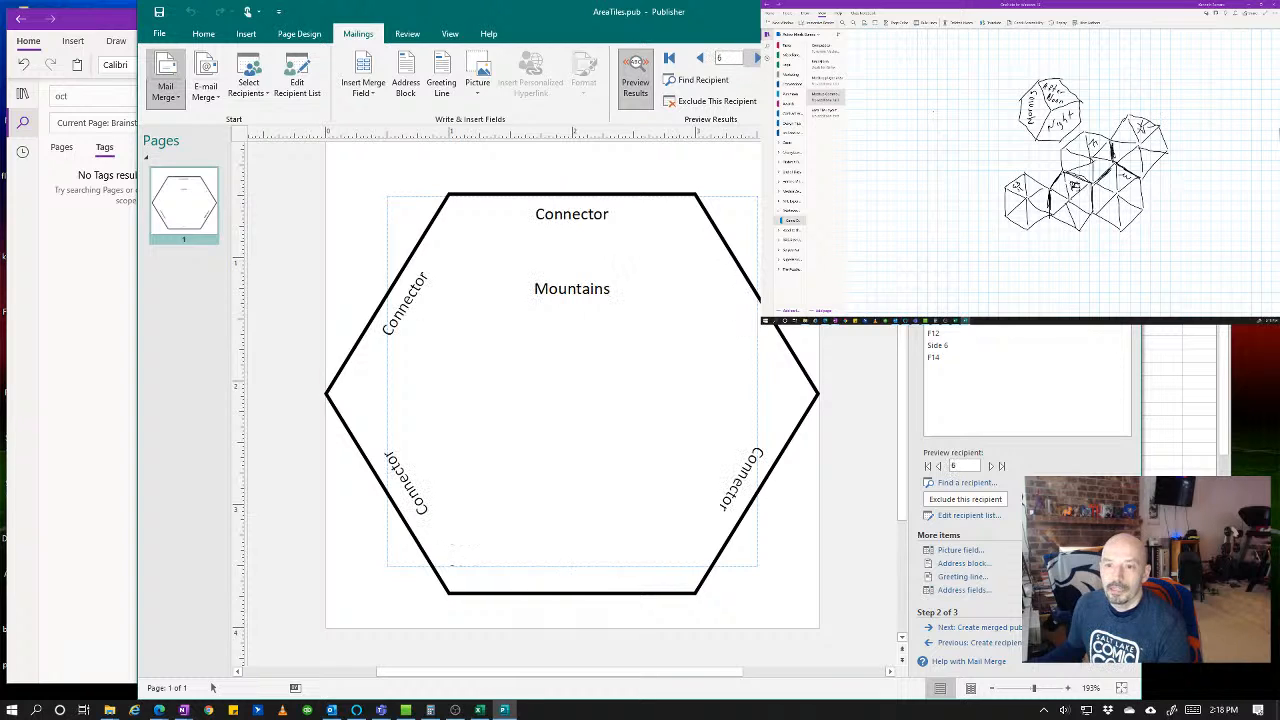
pyautogui.click(757, 57)
pyautogui.click(757, 57)
pyautogui.click(757, 57)
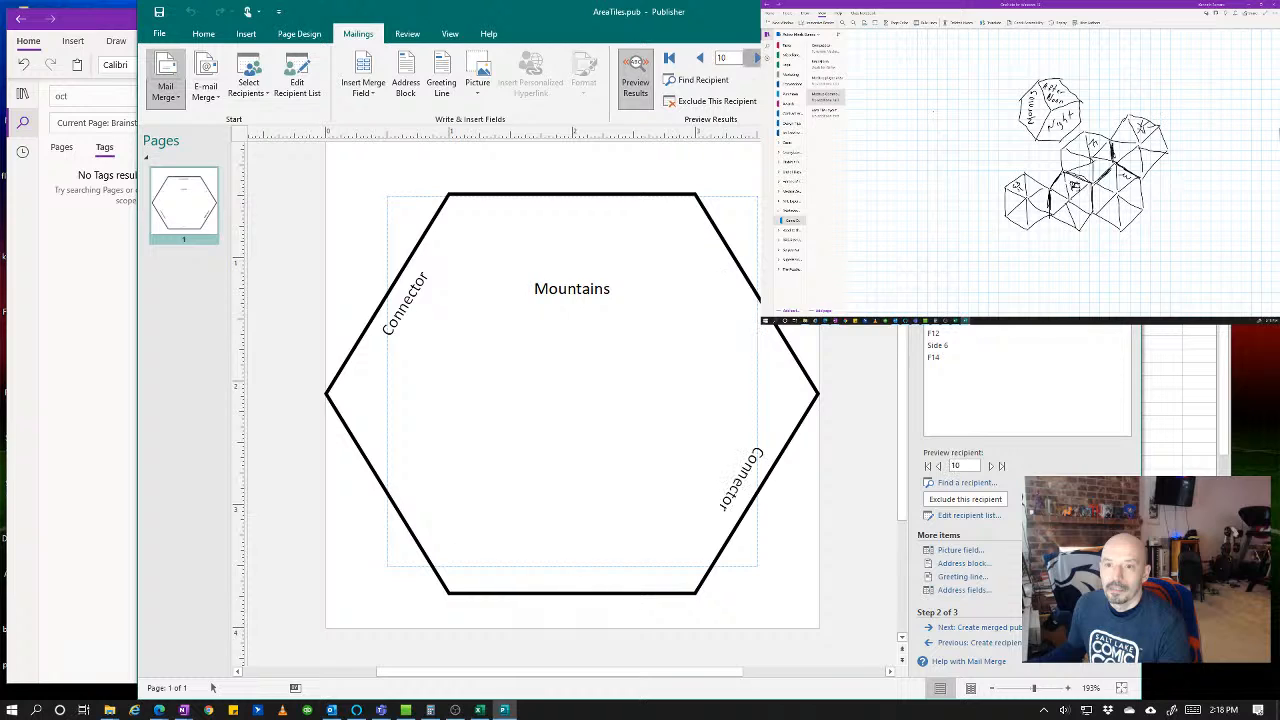
pyautogui.click(757, 57)
pyautogui.click(757, 57)
pyautogui.click(757, 57)
pyautogui.click(757, 57)
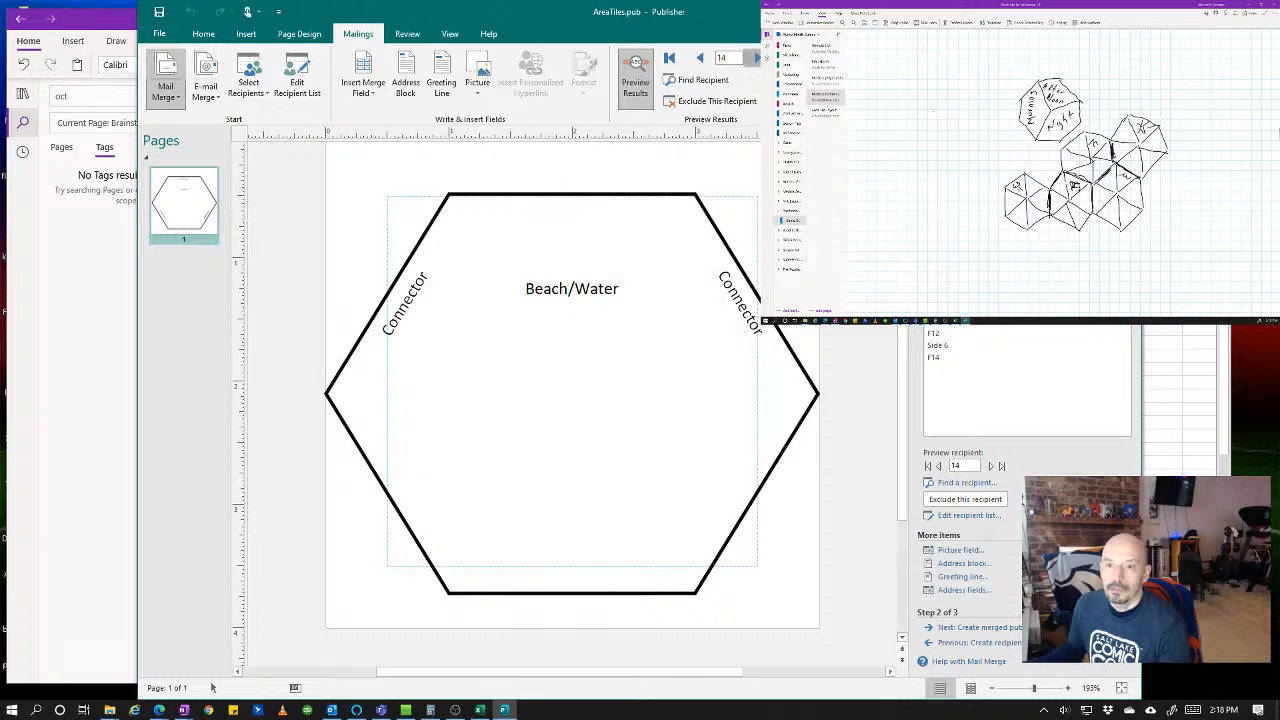
pyautogui.click(757, 57)
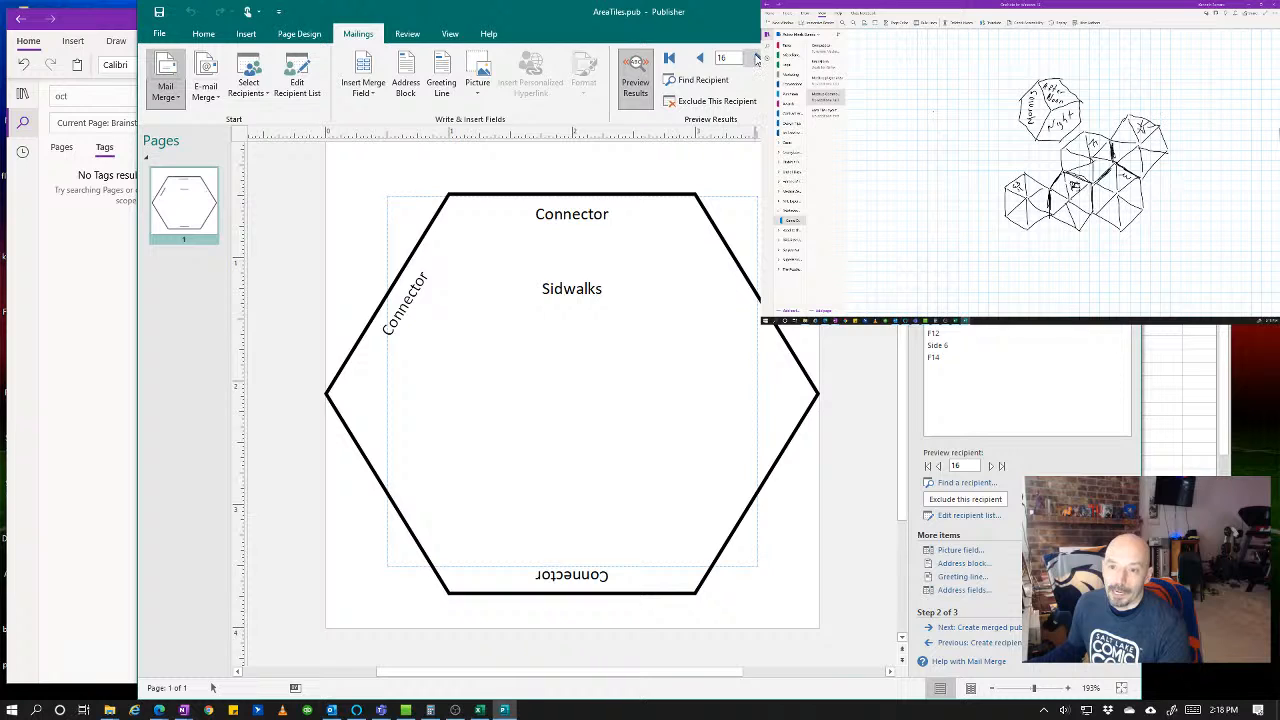
pyautogui.click(757, 58)
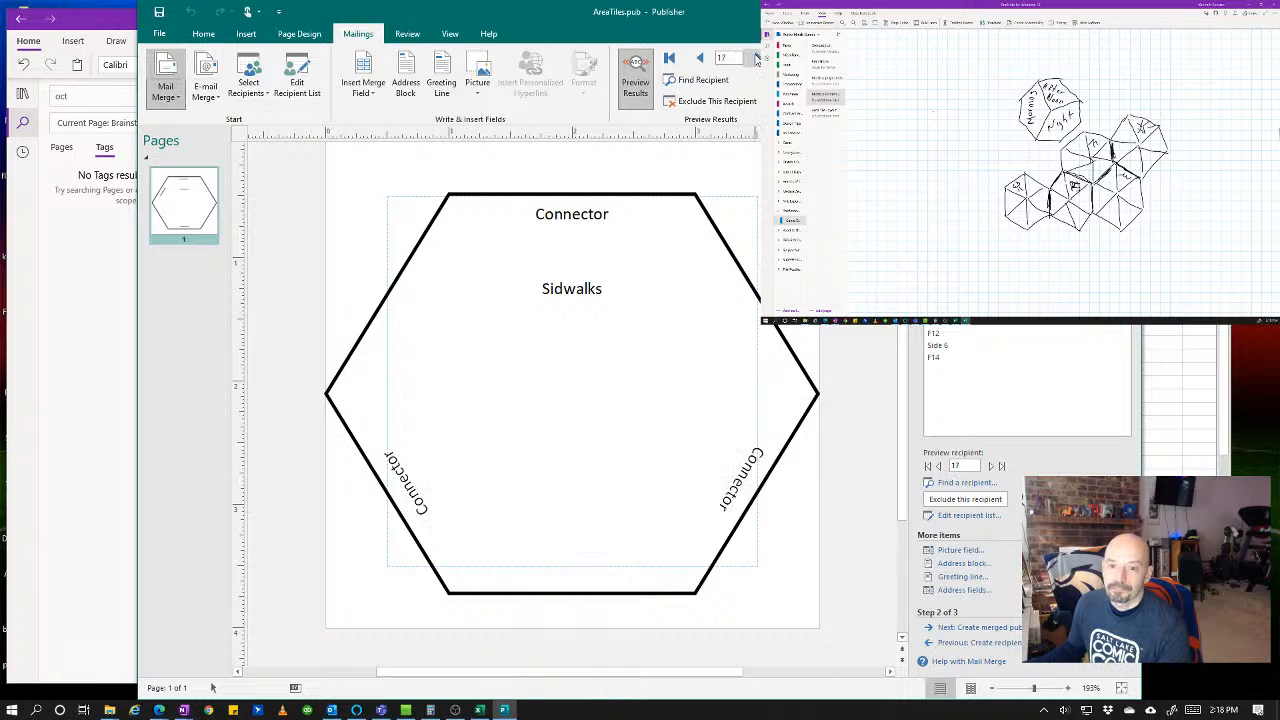
pyautogui.click(757, 58)
pyautogui.click(757, 58)
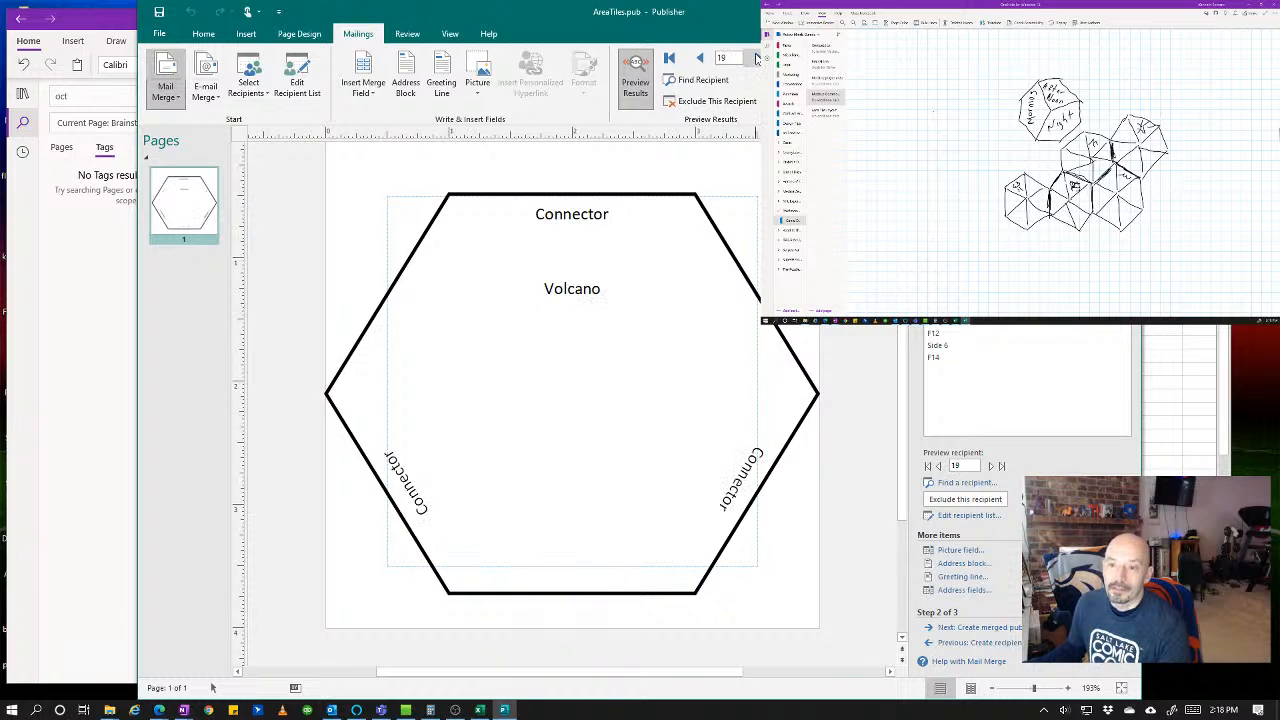
pyautogui.click(757, 58)
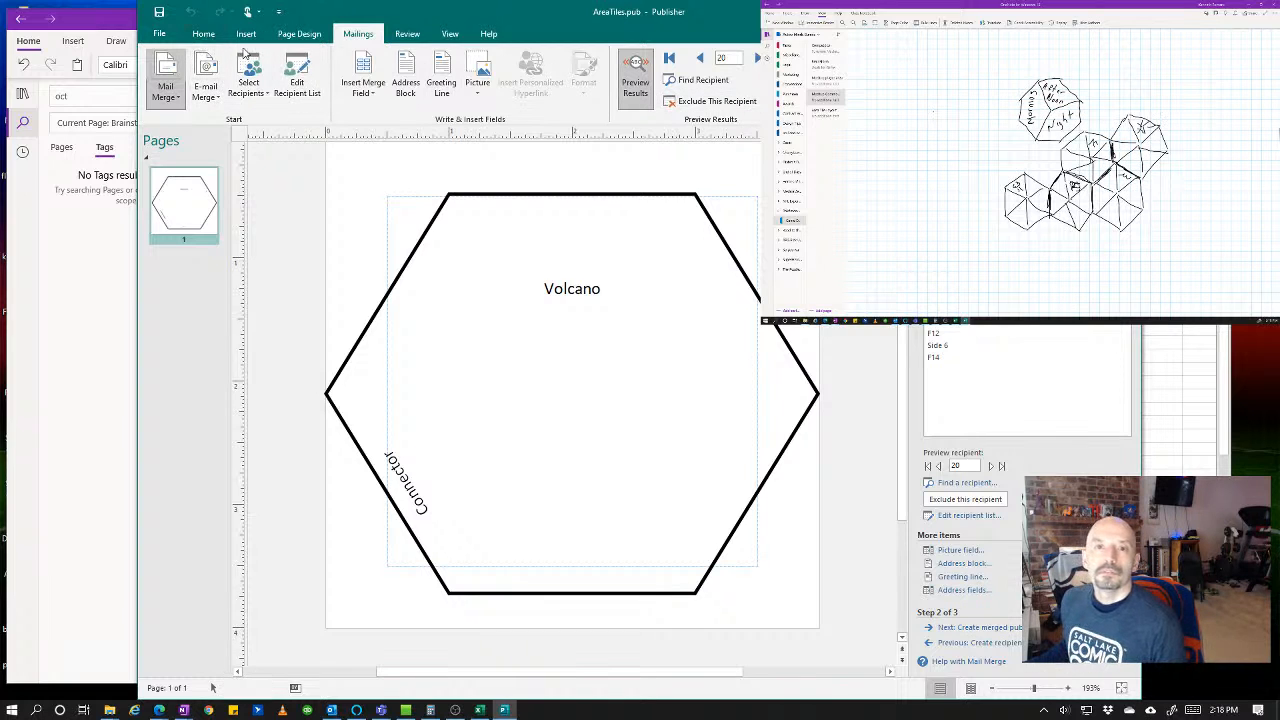
# - Turn off the merge results preview and insert the Tile Type field in its own text box
pyautogui.click(308, 40)
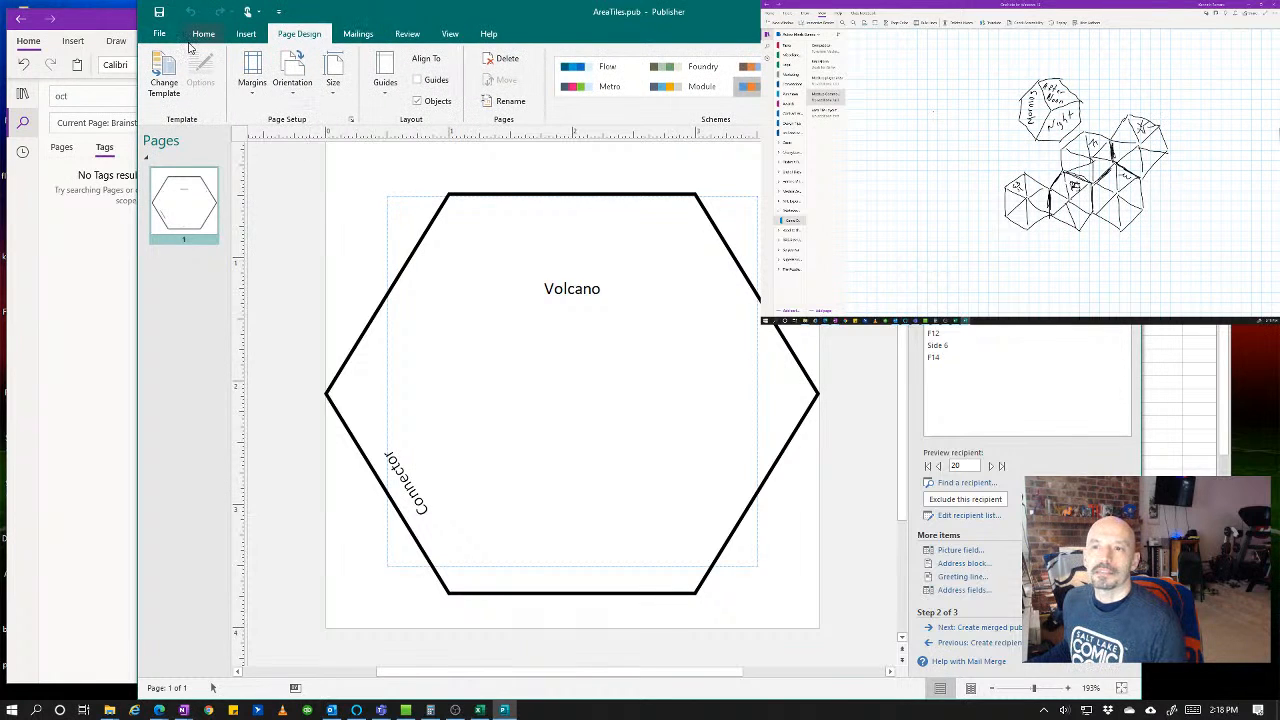
pyautogui.click(362, 34)
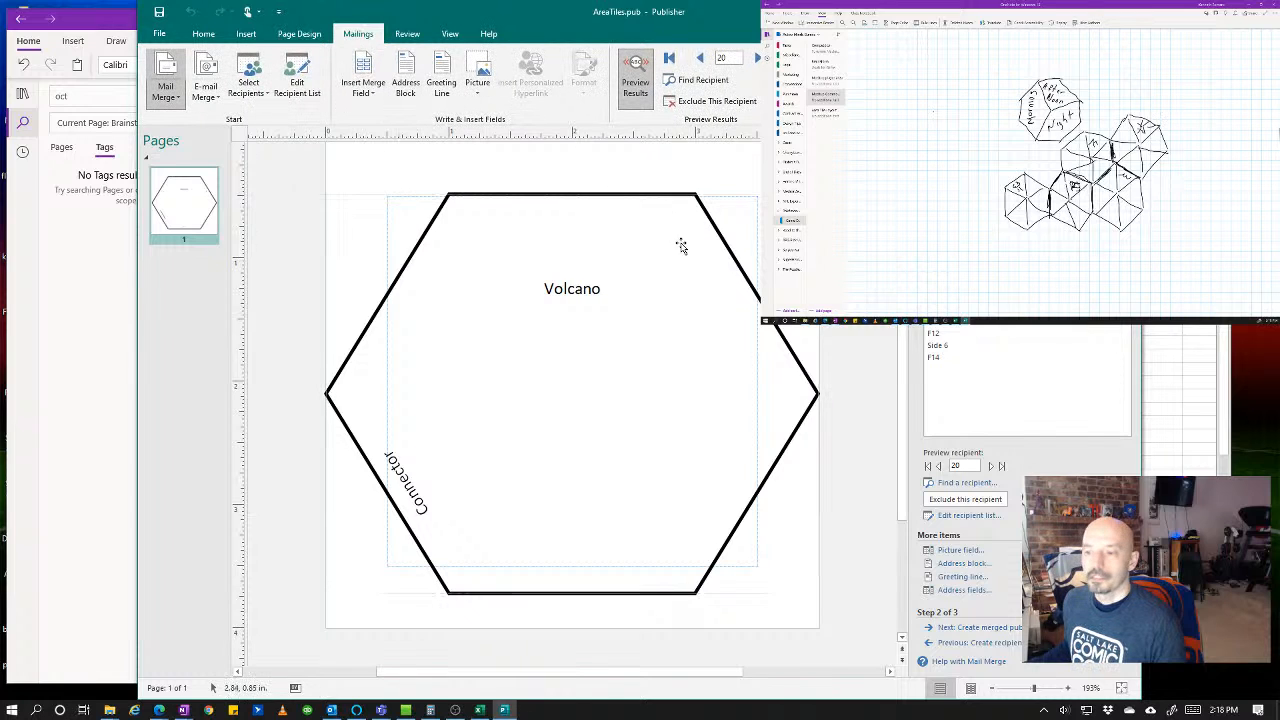
pyautogui.click(640, 82)
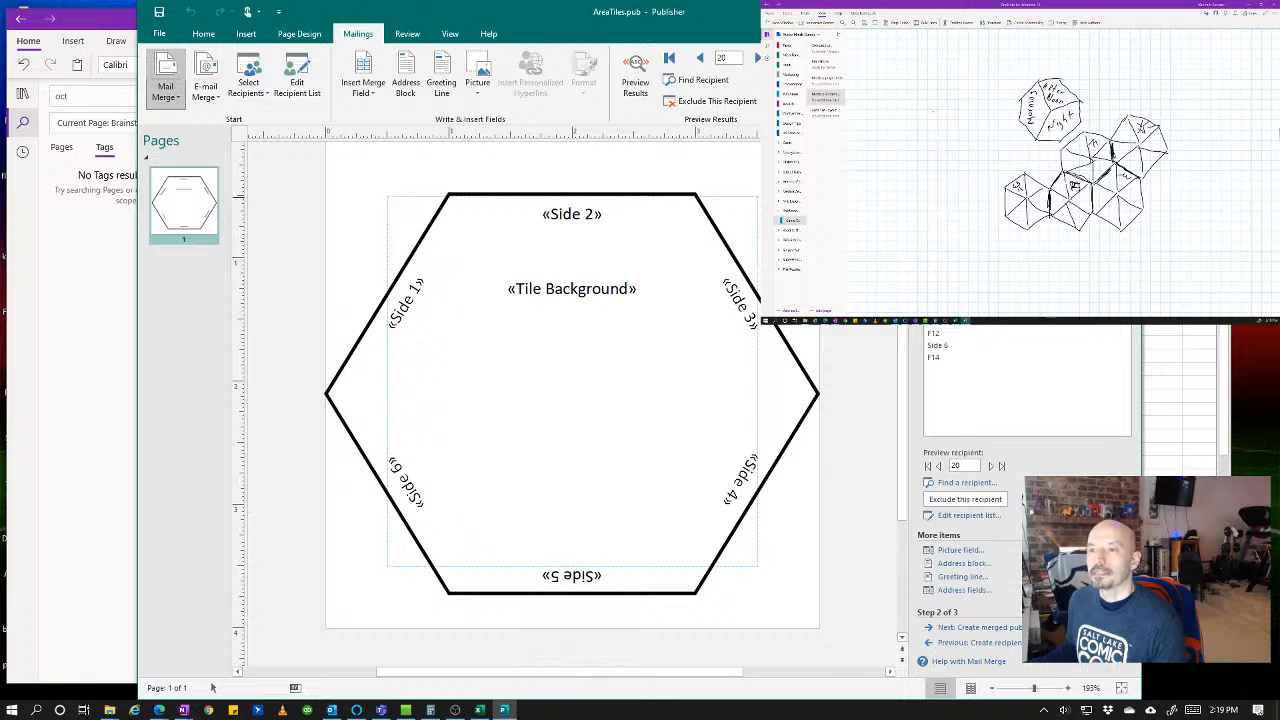
pyautogui.click(943, 201)
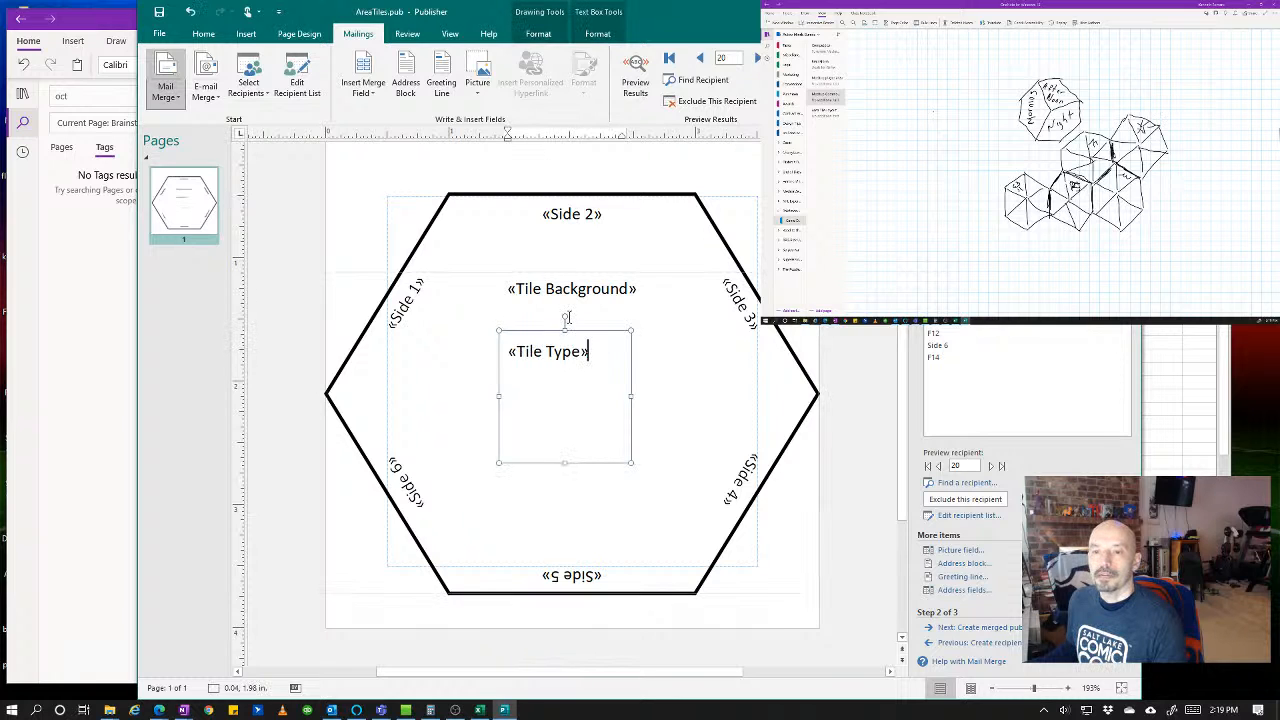
# - Move the Tile Type text box above the hexagon's upper edge and resize it to about 2.46 x 0.23 in
pyautogui.moveTo(566, 318); pyautogui.dragTo(565, 162)
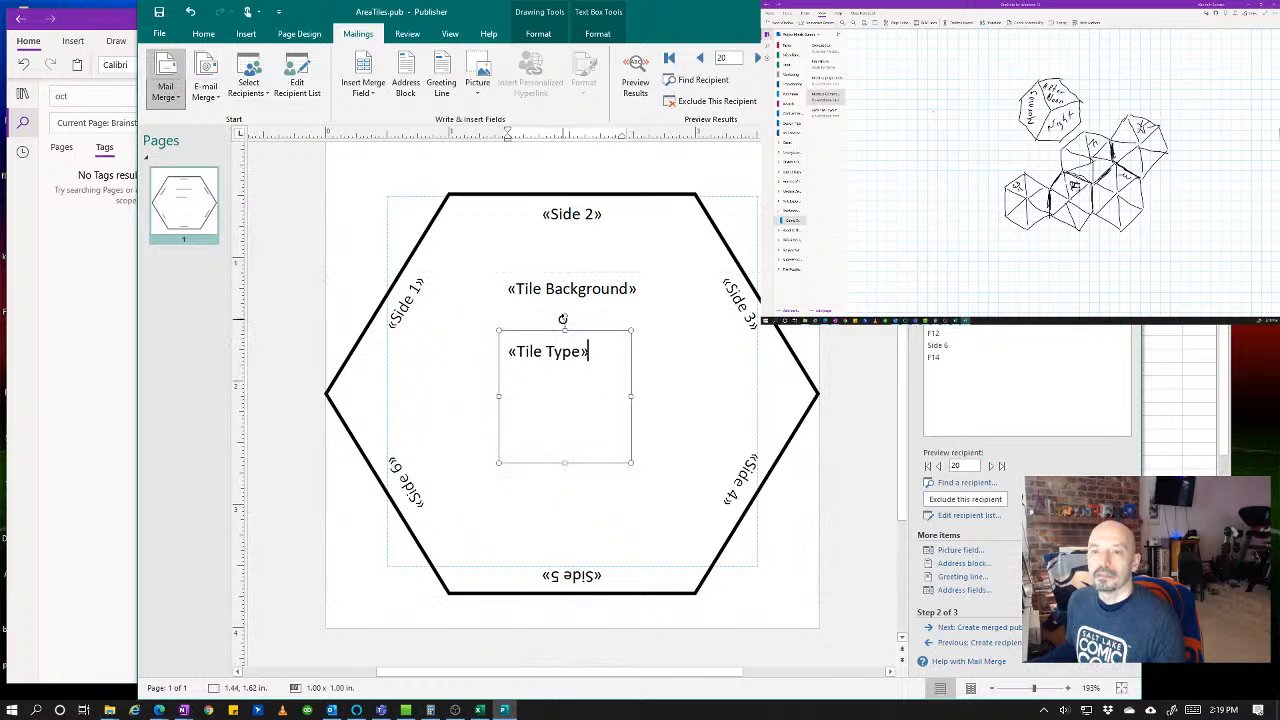
pyautogui.moveTo(566, 334); pyautogui.dragTo(567, 151)
pyautogui.moveTo(510, 272); pyautogui.dragTo(424, 183)
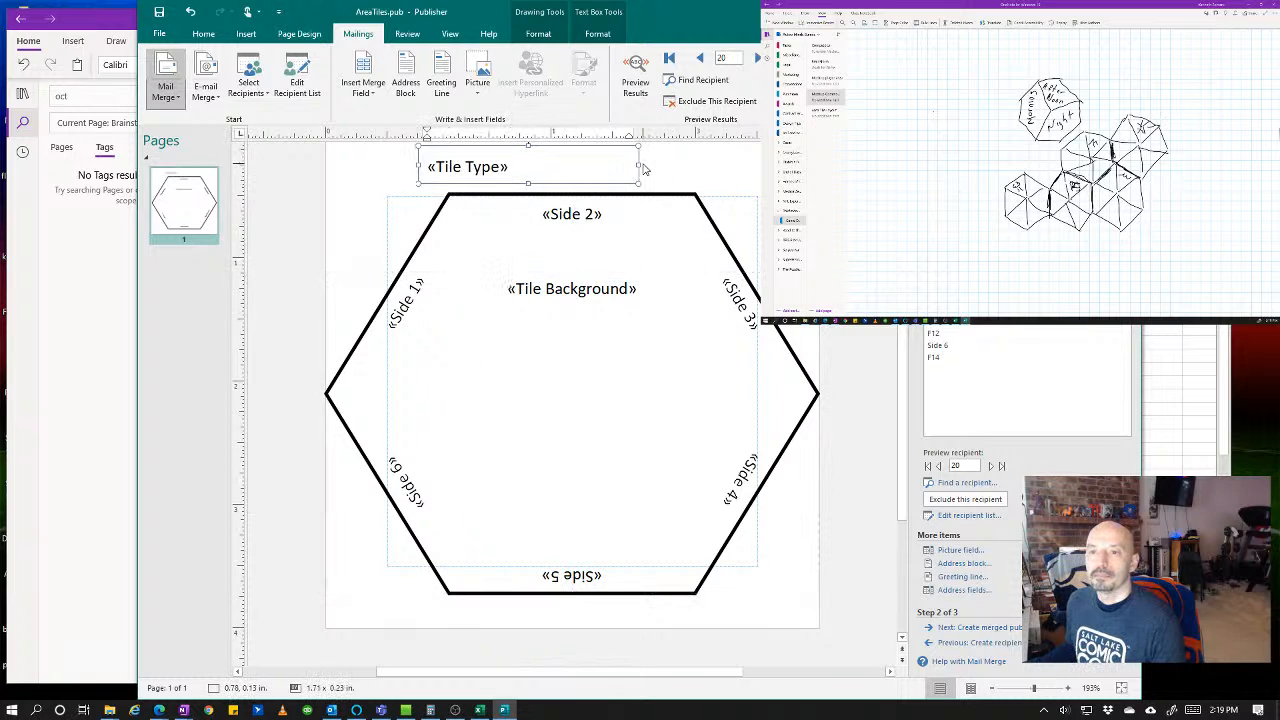
pyautogui.moveTo(640, 166); pyautogui.dragTo(730, 164)
# - Center the Tile Type field in its text box and make it bold and italic
pyautogui.click(590, 172)
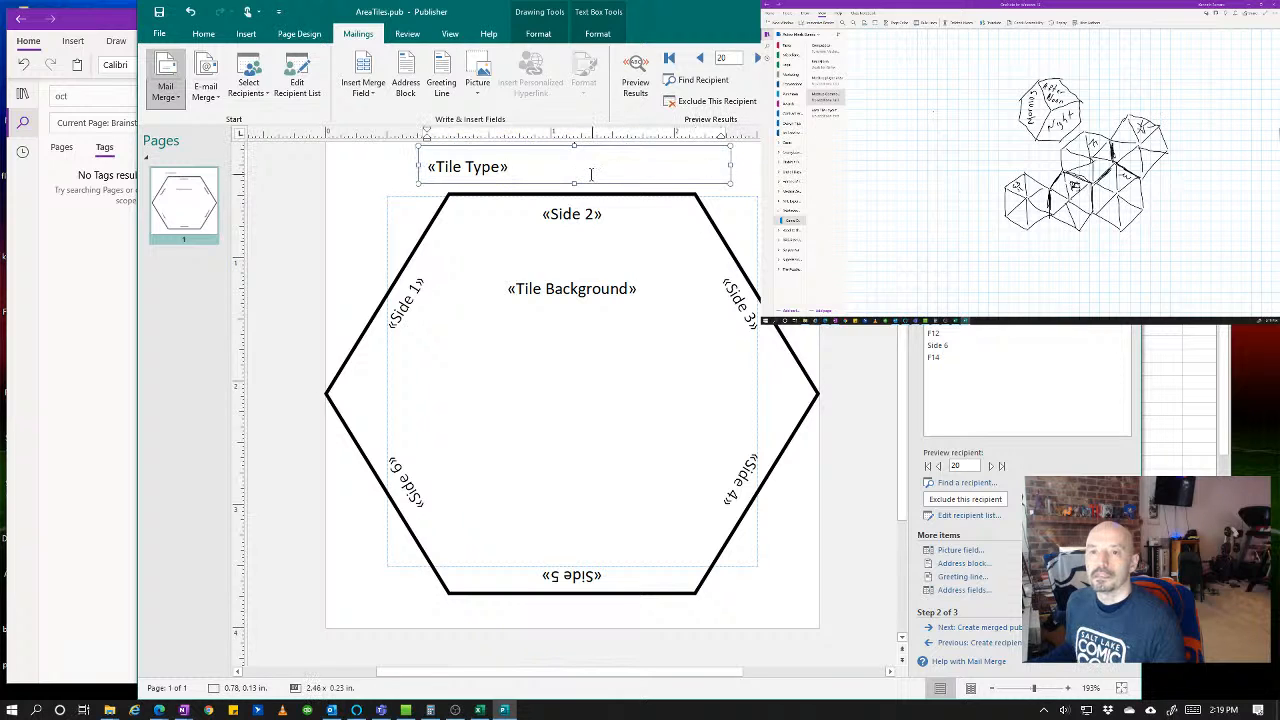
pyautogui.moveTo(590, 174); pyautogui.dragTo(432, 168)
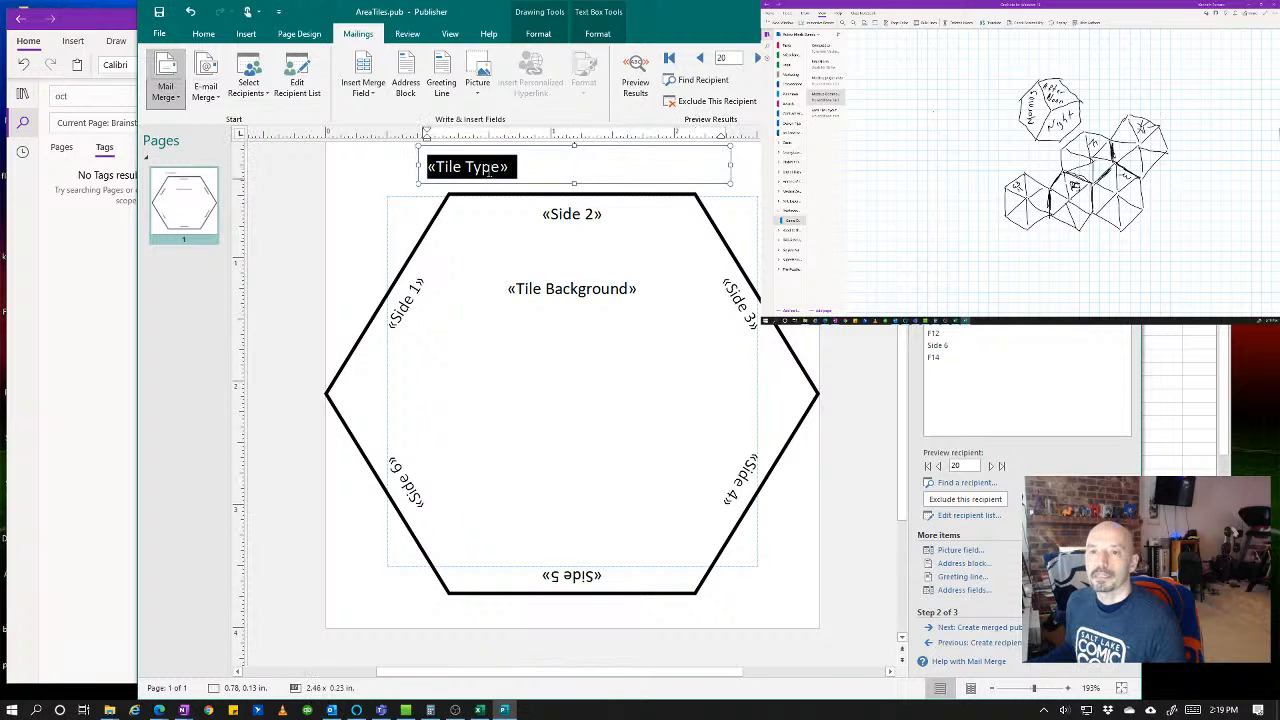
pyautogui.click(200, 36)
pyautogui.click(546, 97)
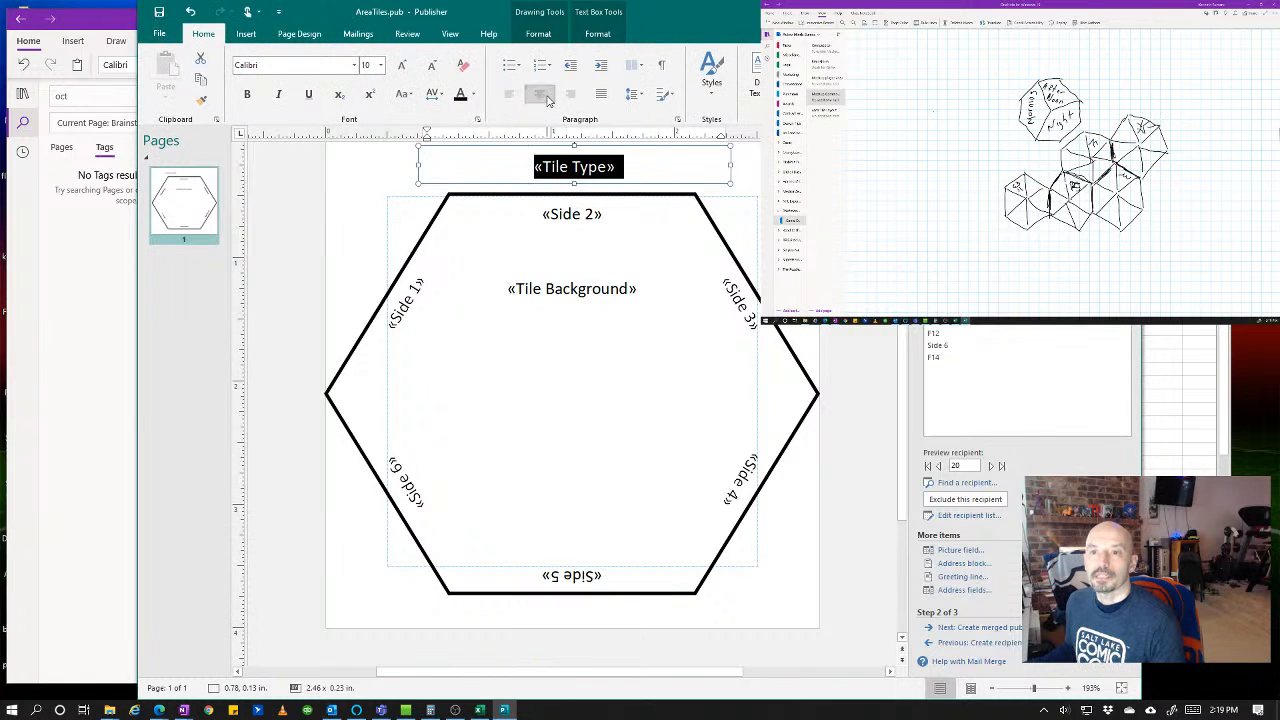
pyautogui.click(248, 94)
pyautogui.click(278, 94)
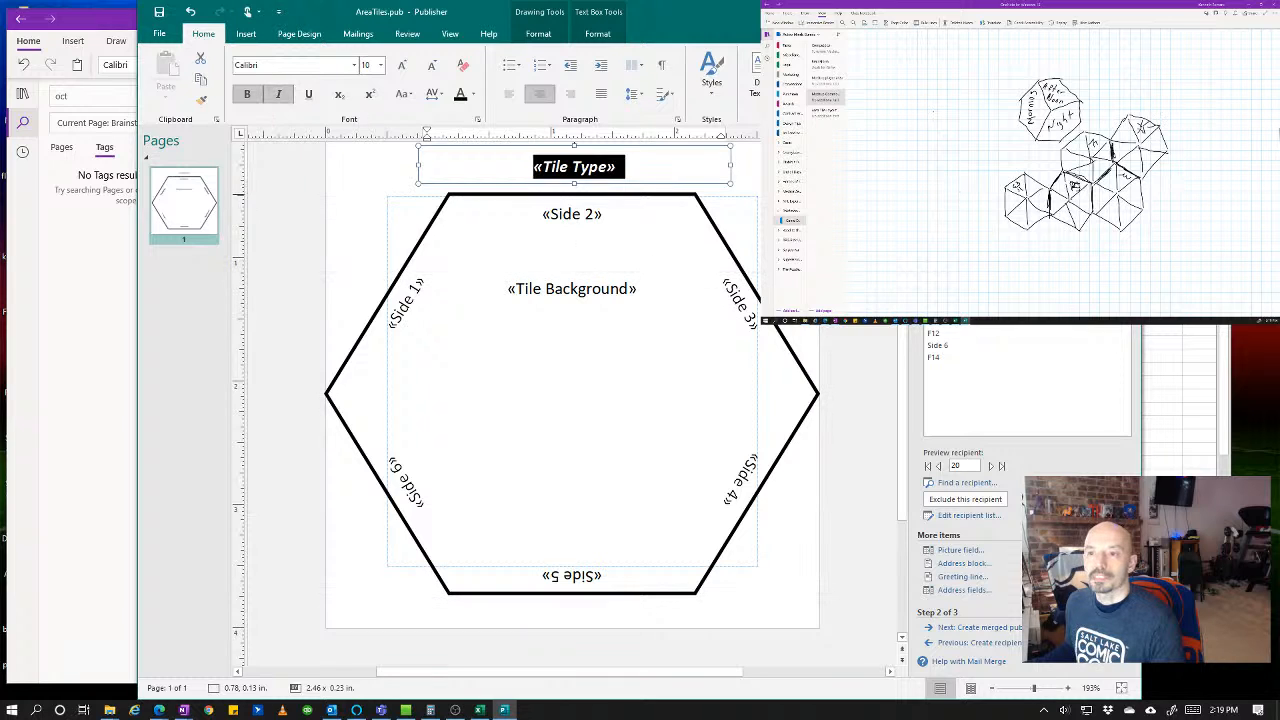
# - Turn the merge results preview back on and step forward from record 20 to record 22
pyautogui.click(815, 158)
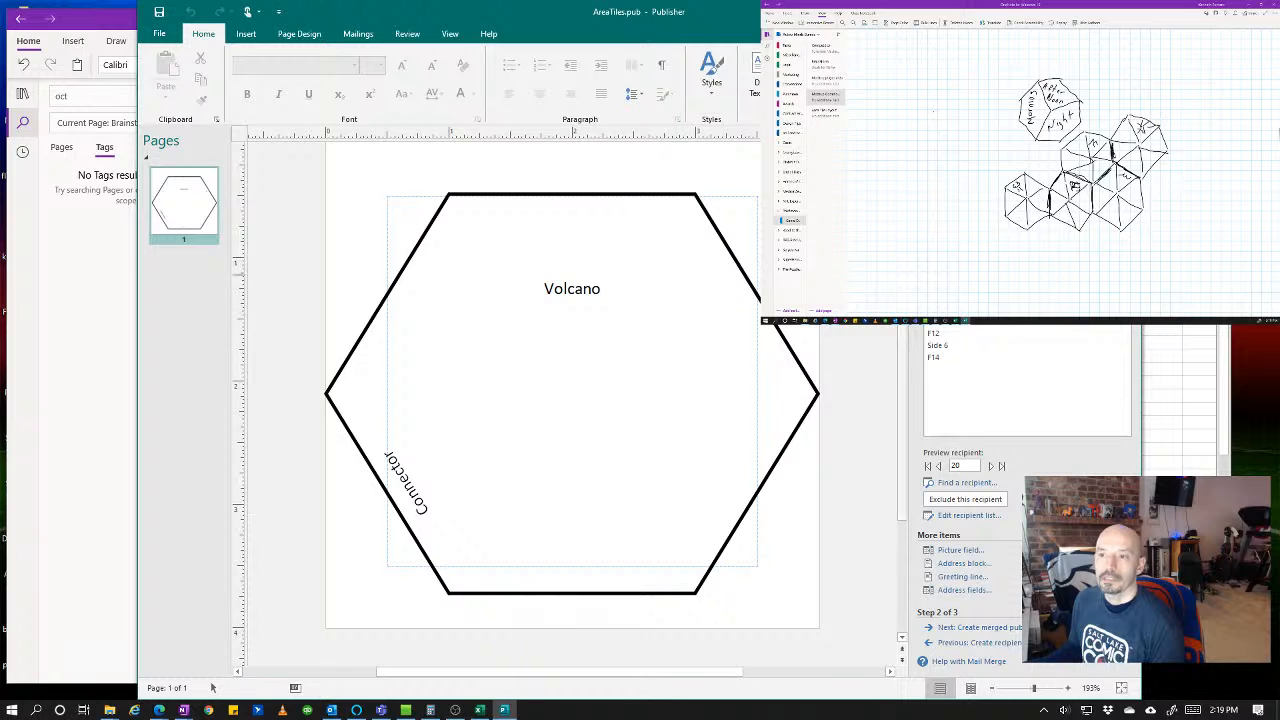
pyautogui.moveTo(902, 296); pyautogui.dragTo(902, 277)
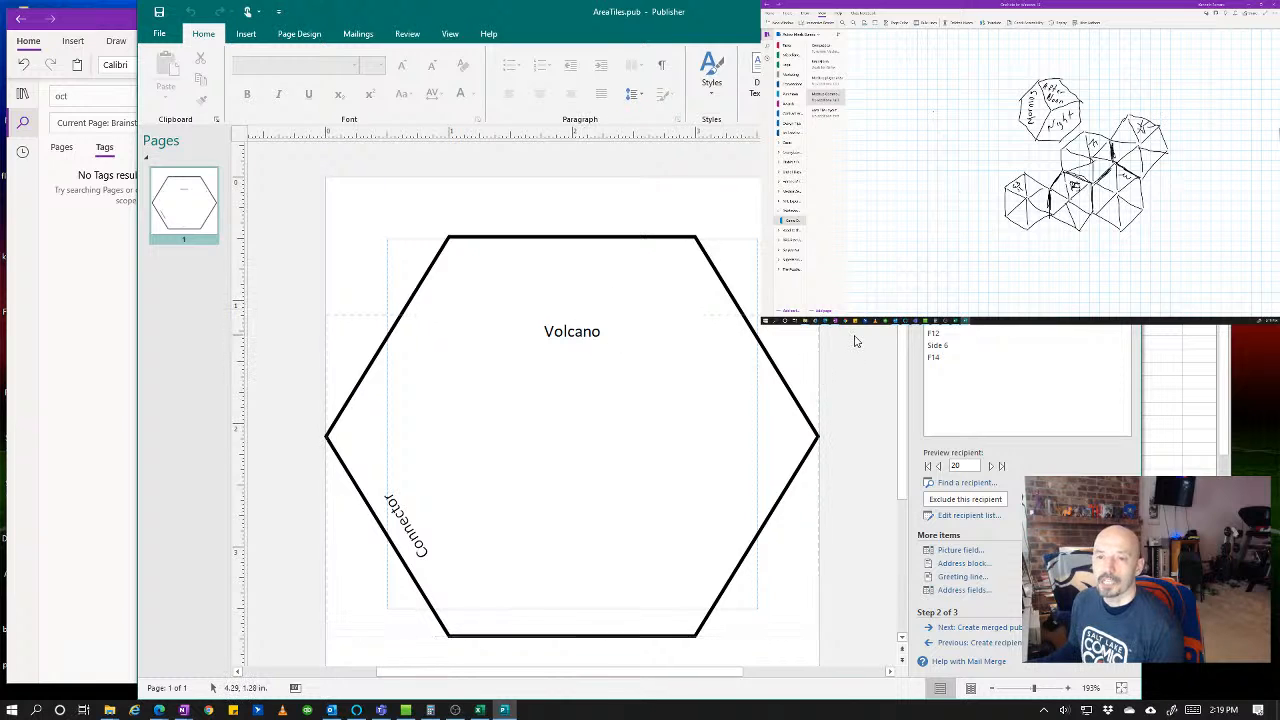
pyautogui.scroll(-3, 852, 340)
pyautogui.scroll(2, 854, 338)
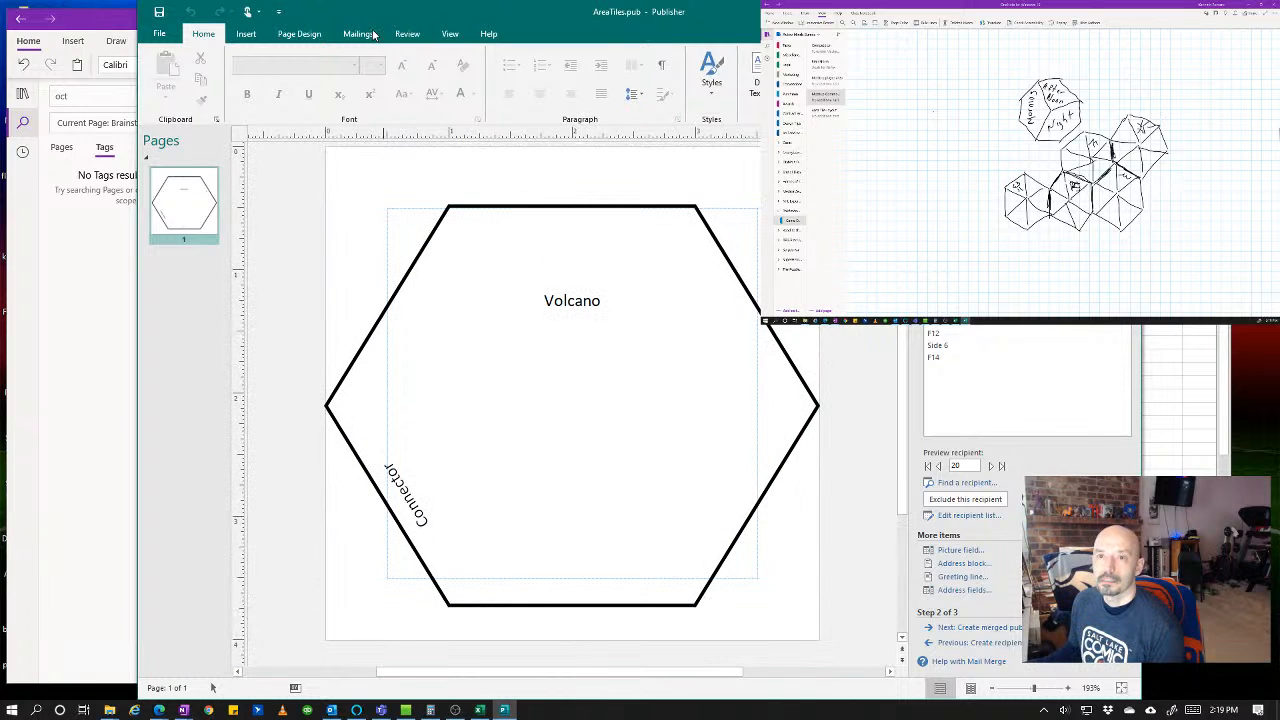
pyautogui.click(358, 33)
pyautogui.click(756, 58)
pyautogui.click(757, 59)
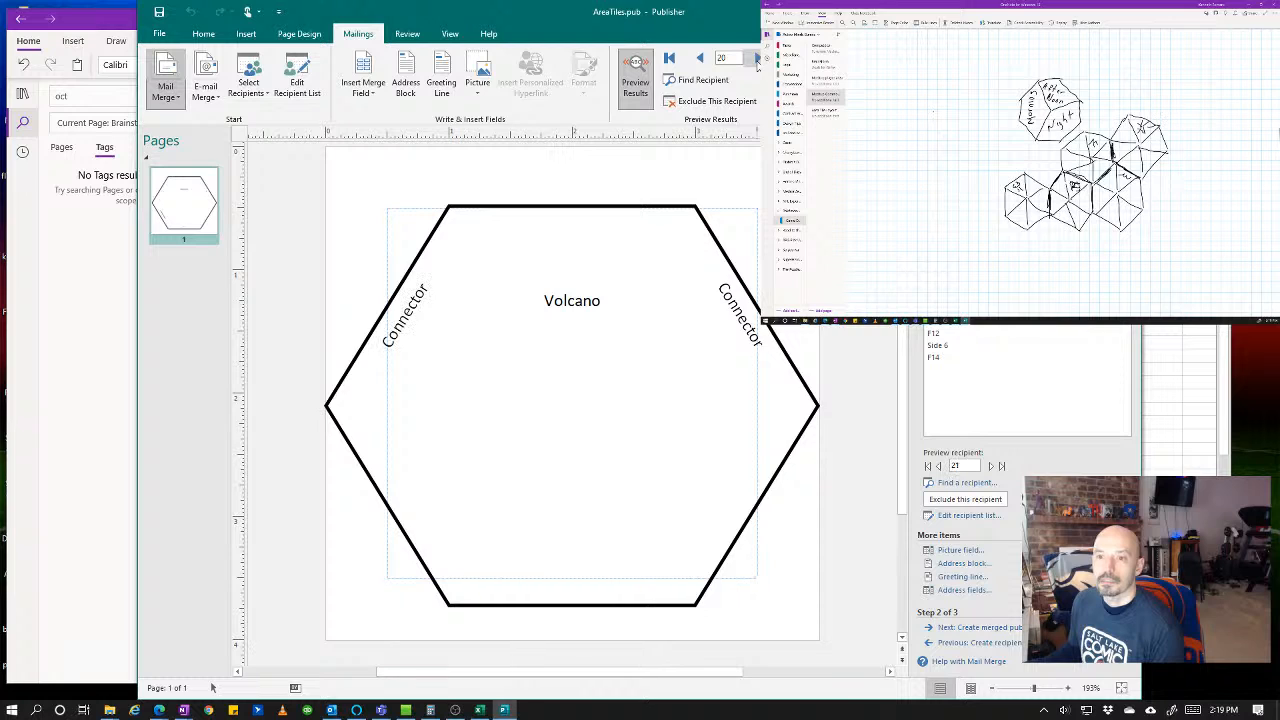
pyautogui.click(757, 59)
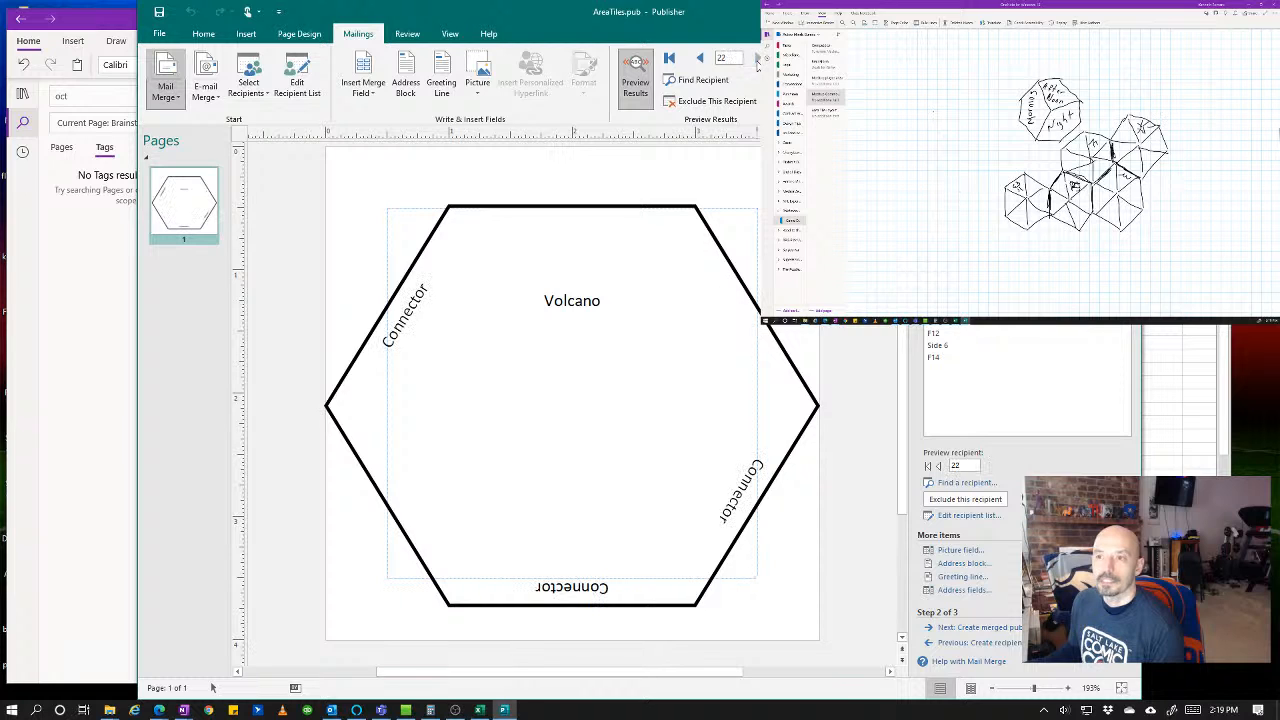
pyautogui.click(1174, 131)
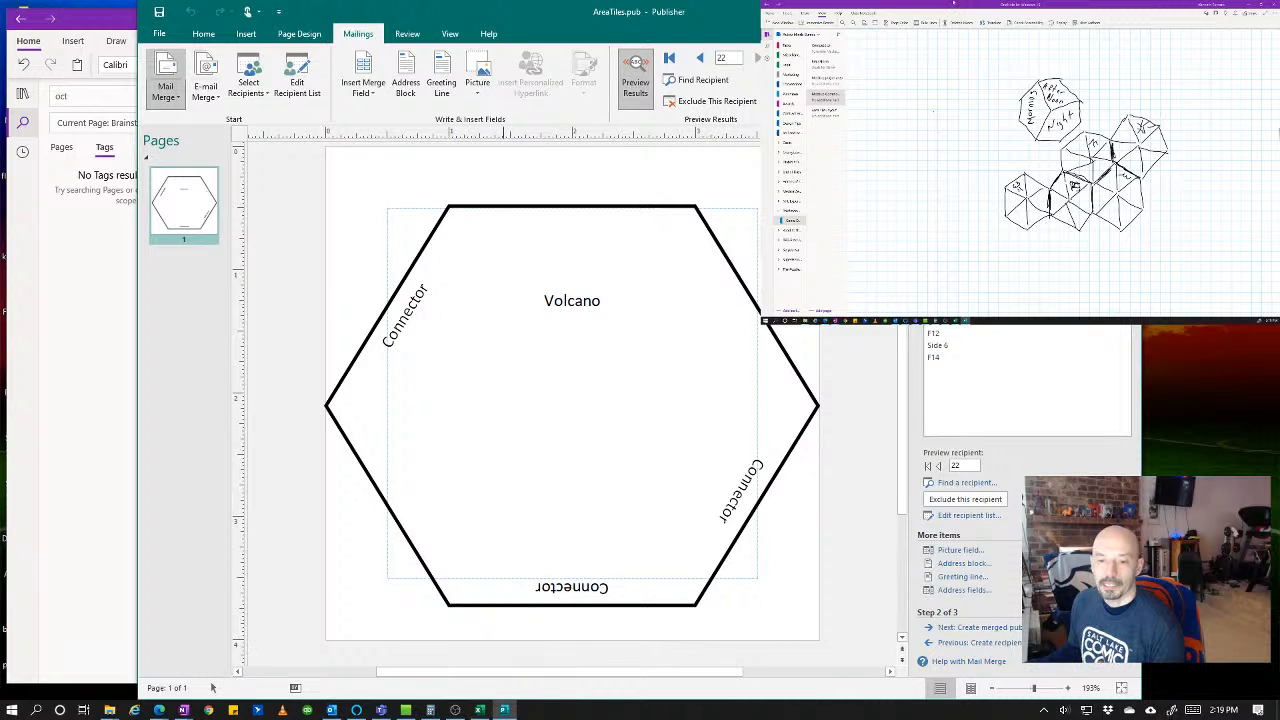
# - Switch to the tile definition workbook in Excel and fill Mountain (Metal) down the Tile Type column from A7 to A11
pyautogui.click(479, 710)
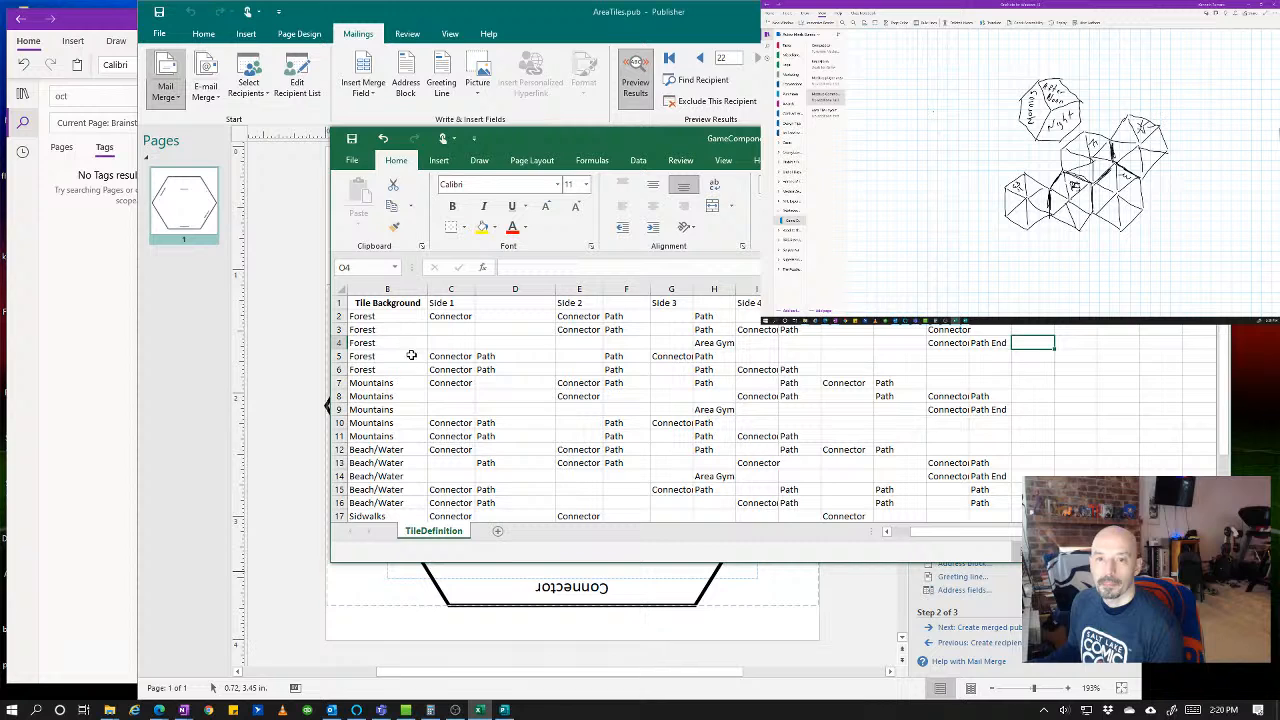
pyautogui.moveTo(933, 533); pyautogui.dragTo(873, 541)
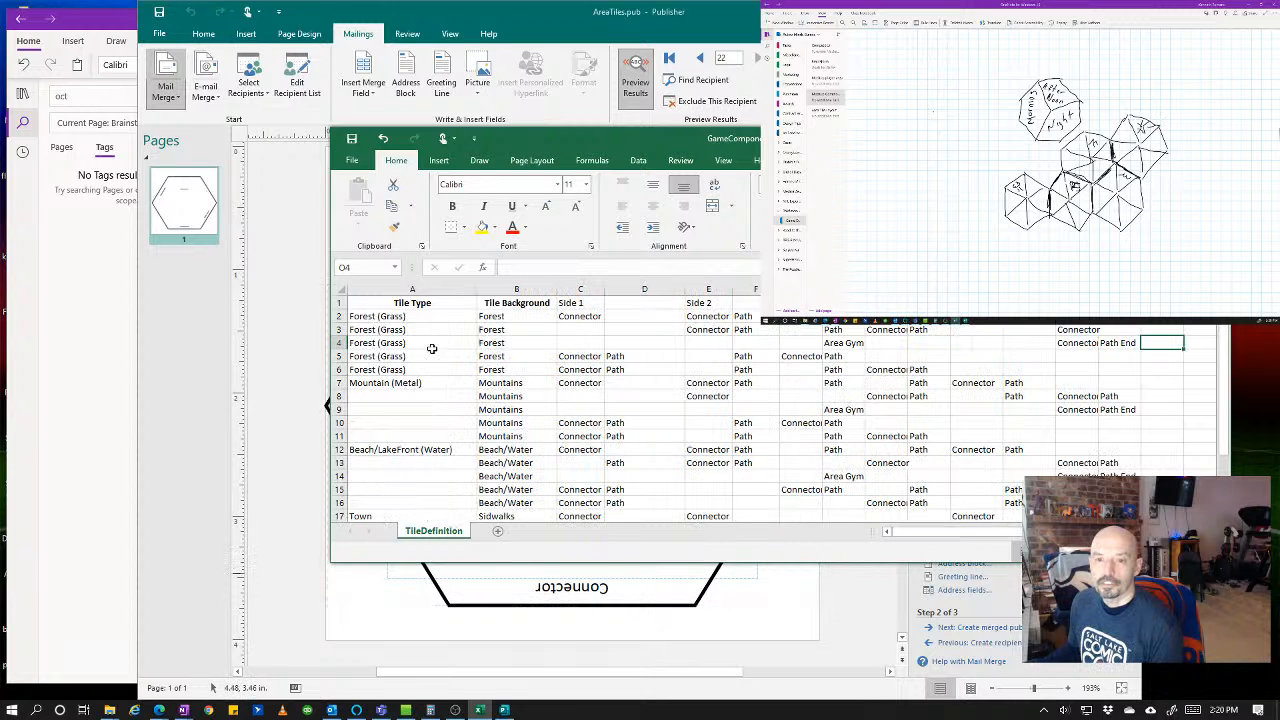
pyautogui.click(400, 318)
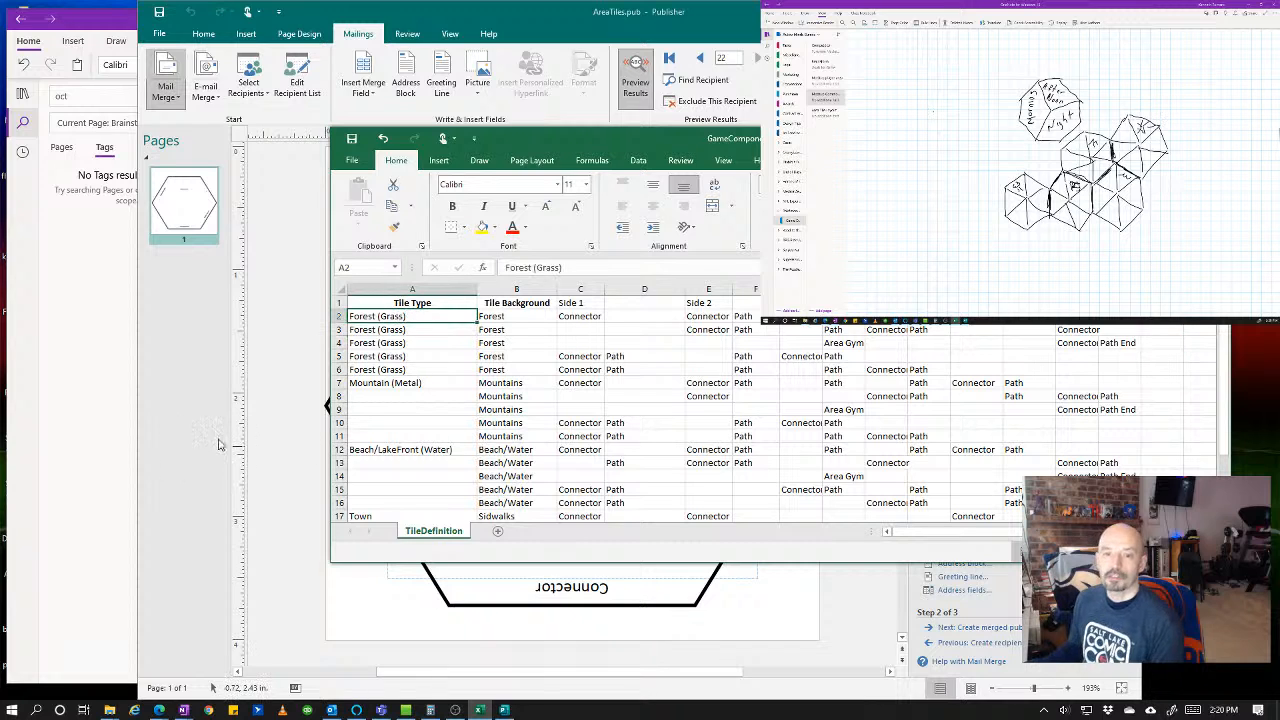
pyautogui.click(406, 383)
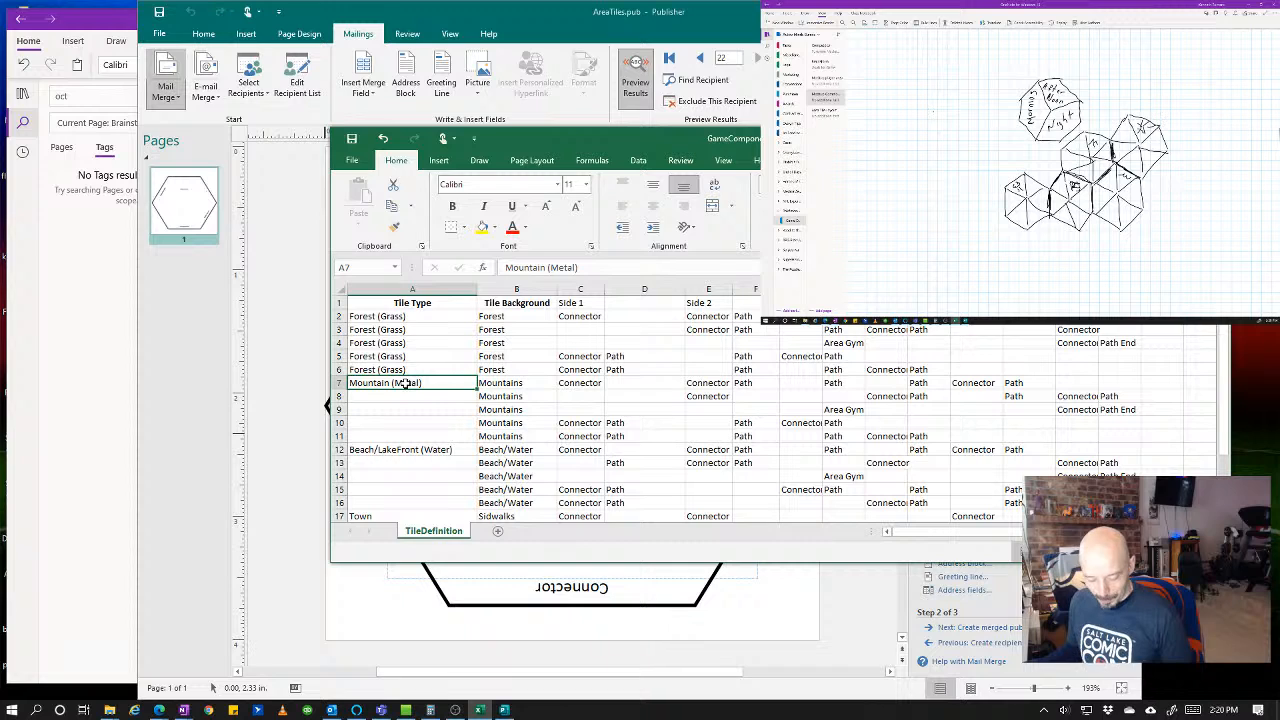
pyautogui.moveTo(400, 437); pyautogui.dragTo(404, 383)
pyautogui.hotkey('ctrl', 'd')
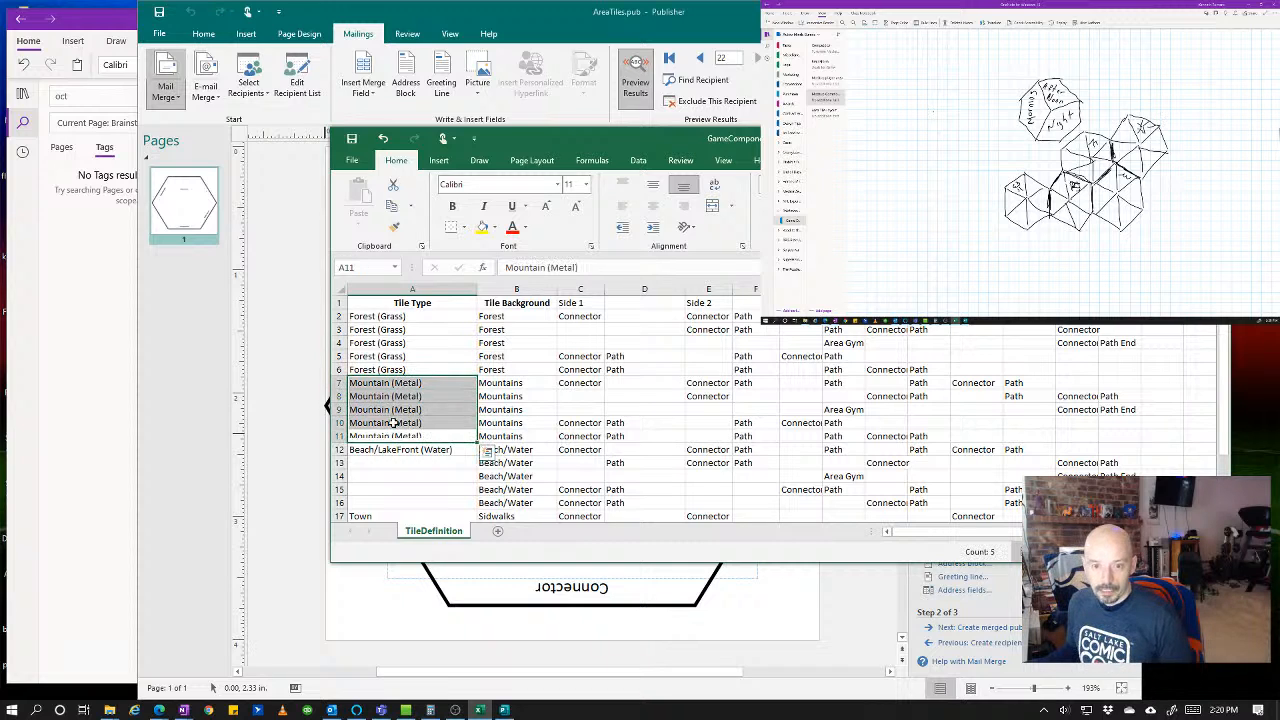
# - Fill the Tile Type column down with Beach/LakeFront (Water) in A12:A16 and Volcano (Fire) in A19:A23
pyautogui.moveTo(391, 502); pyautogui.dragTo(413, 449)
pyautogui.hotkey('ctrl', 'd')
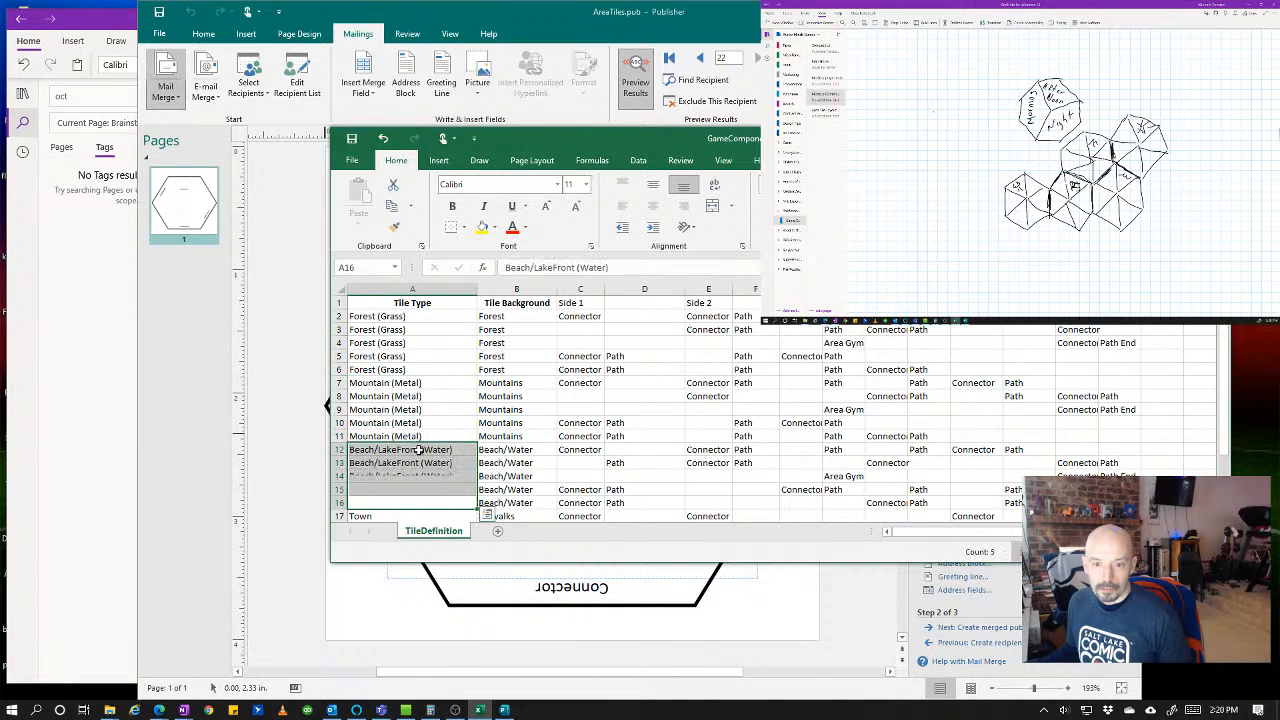
pyautogui.scroll(-3, 395, 447)
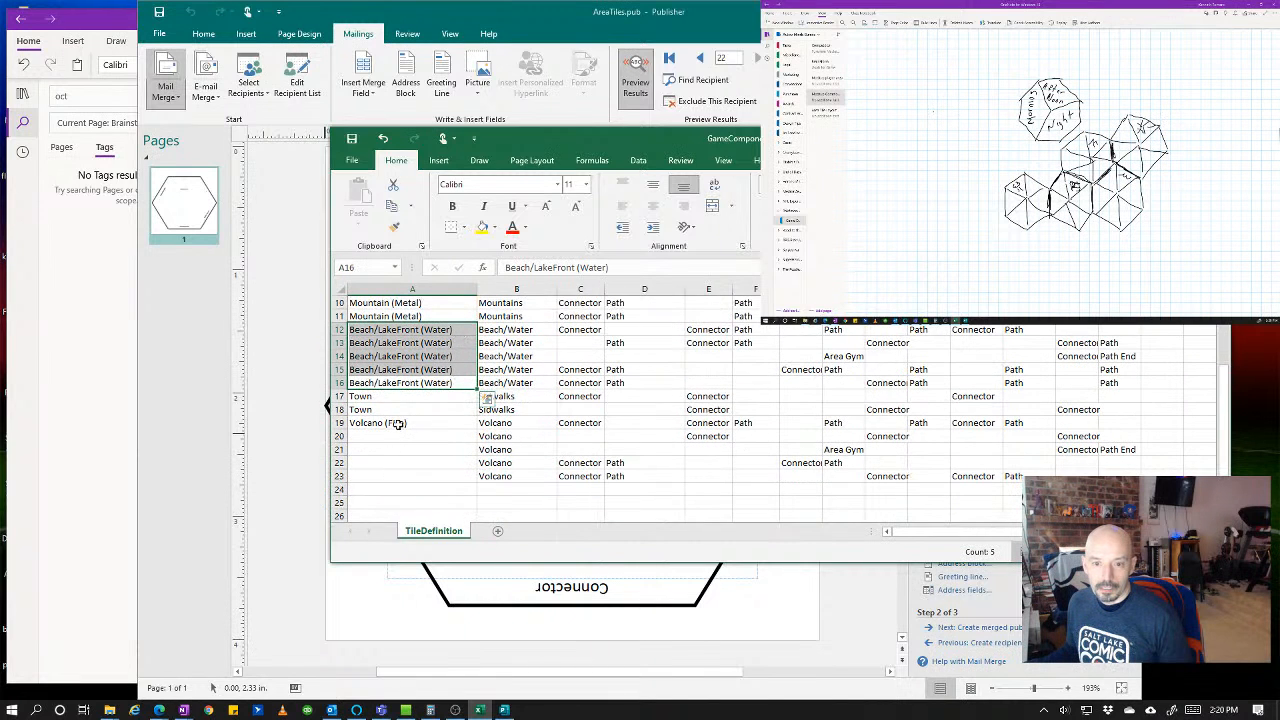
pyautogui.moveTo(396, 423); pyautogui.dragTo(396, 476)
pyautogui.hotkey('ctrl', 'd')
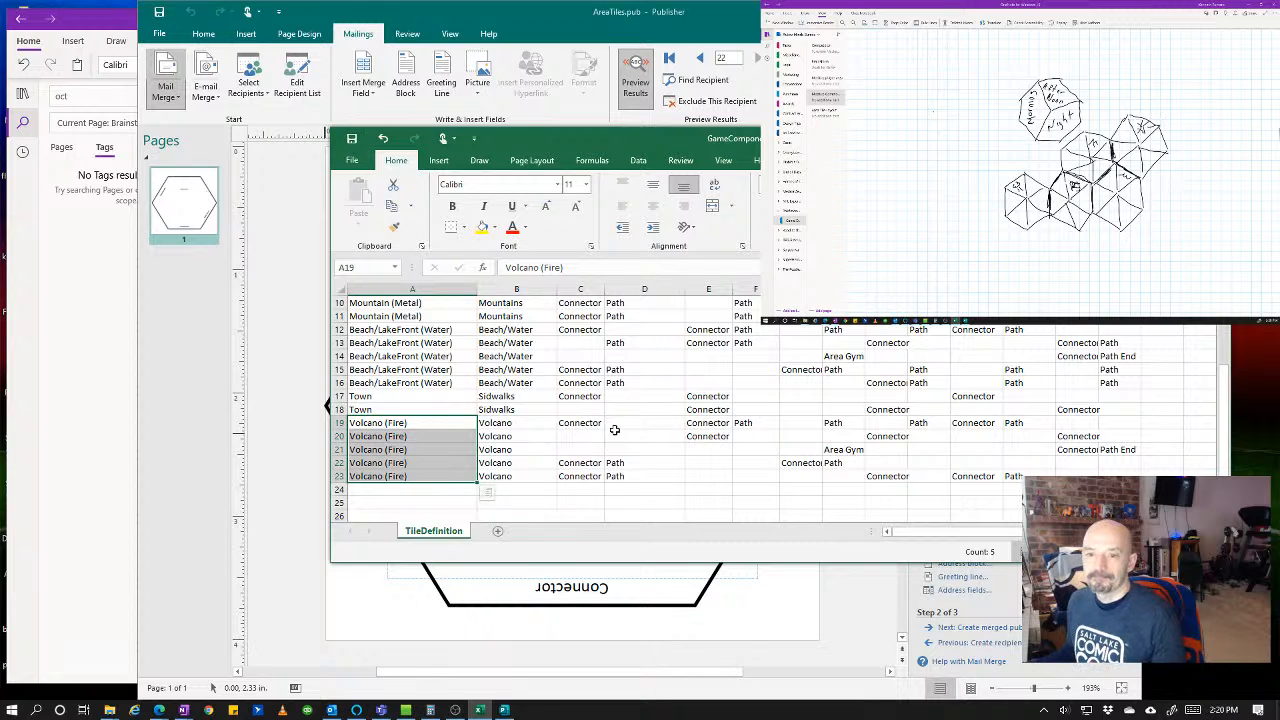
pyautogui.scroll(3, 607, 436)
pyautogui.click(584, 304)
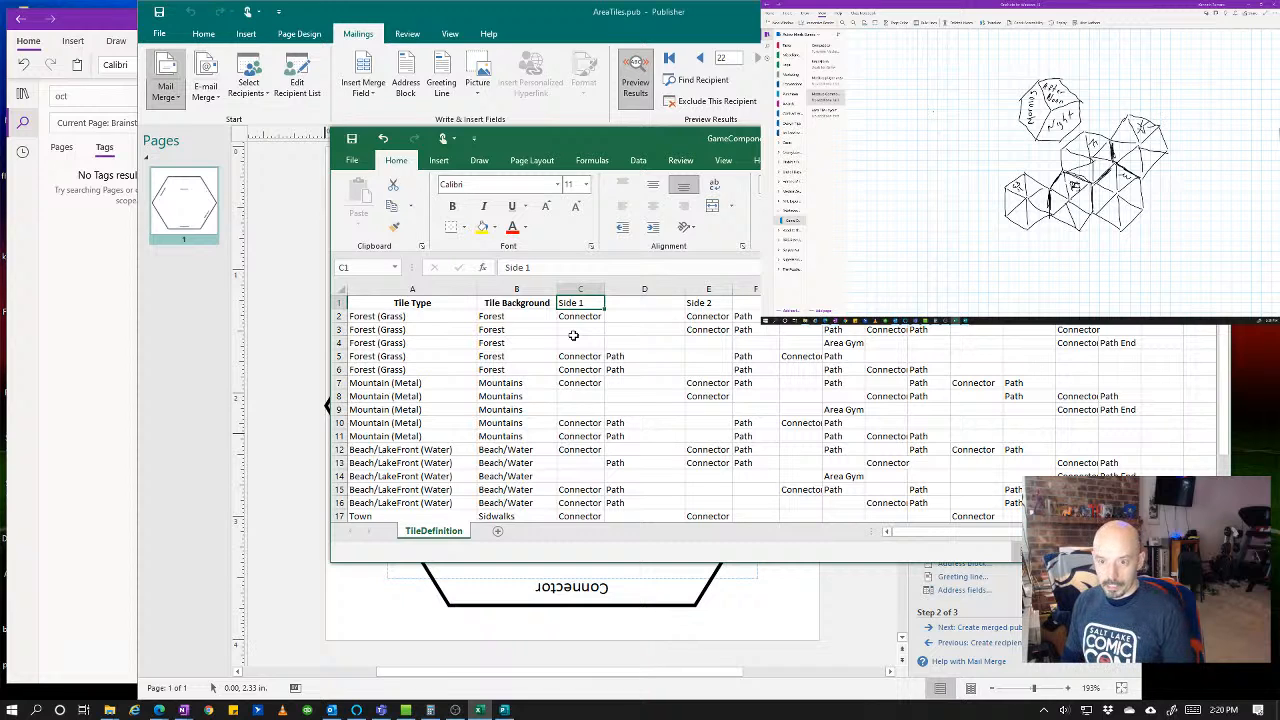
pyautogui.write('Connector')
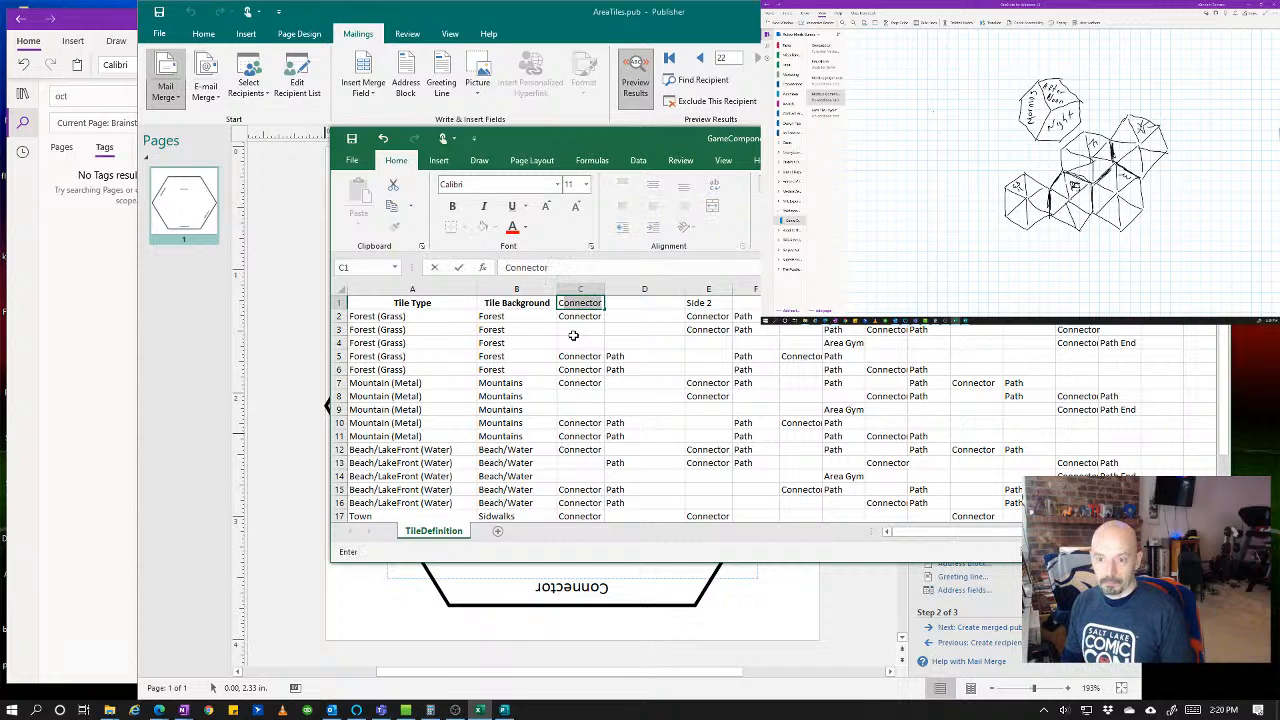
pyautogui.write('S')
pyautogui.press('BackSpace')
pyautogui.write('Side 1')
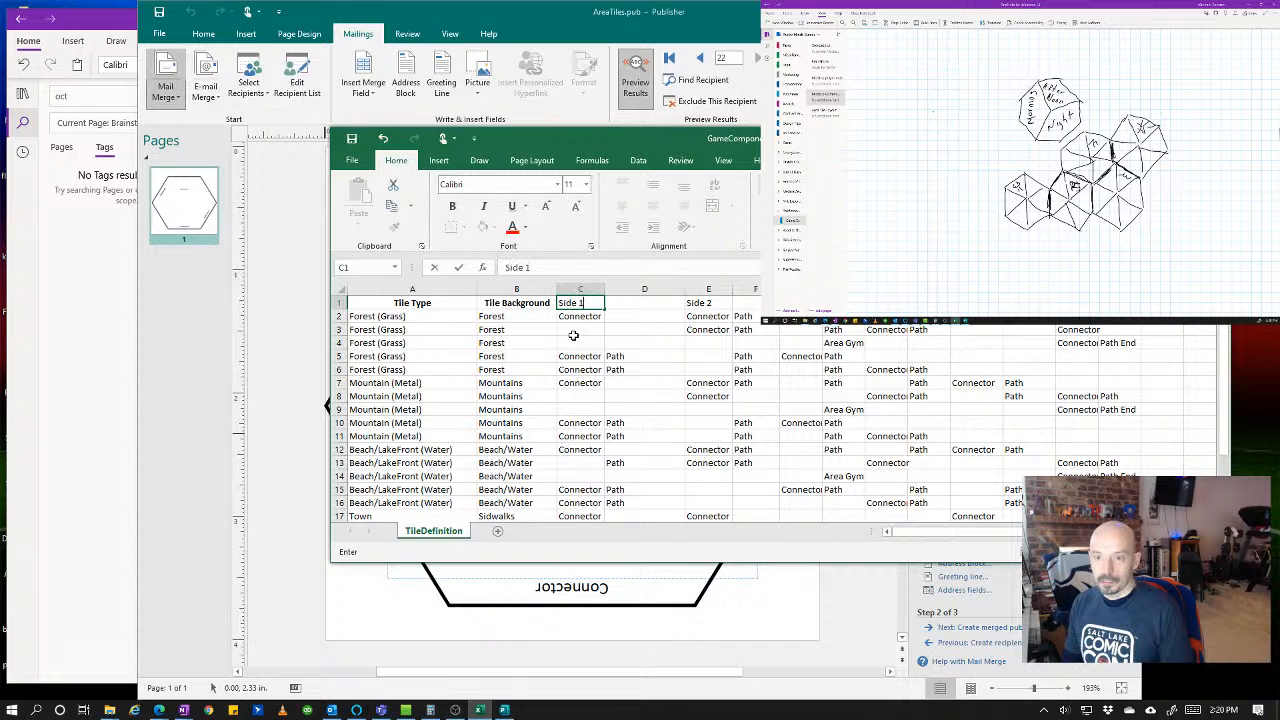
pyautogui.press('Tab')
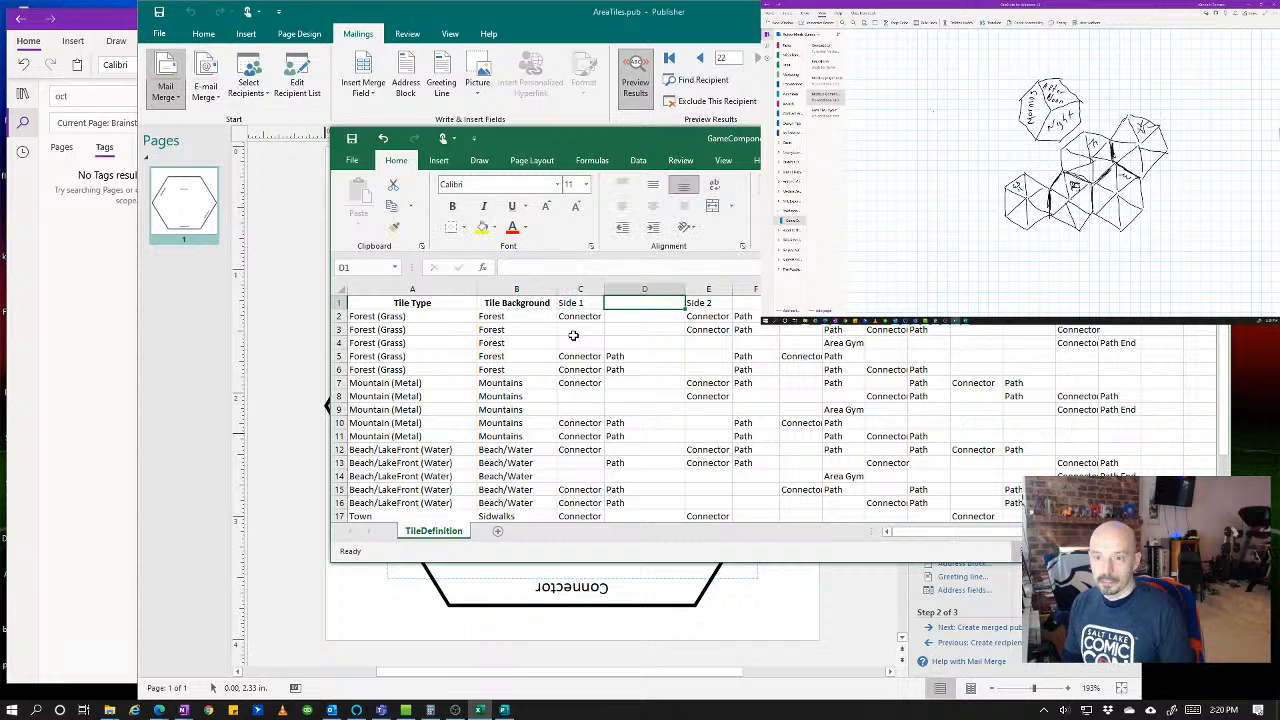
pyautogui.write('Path')
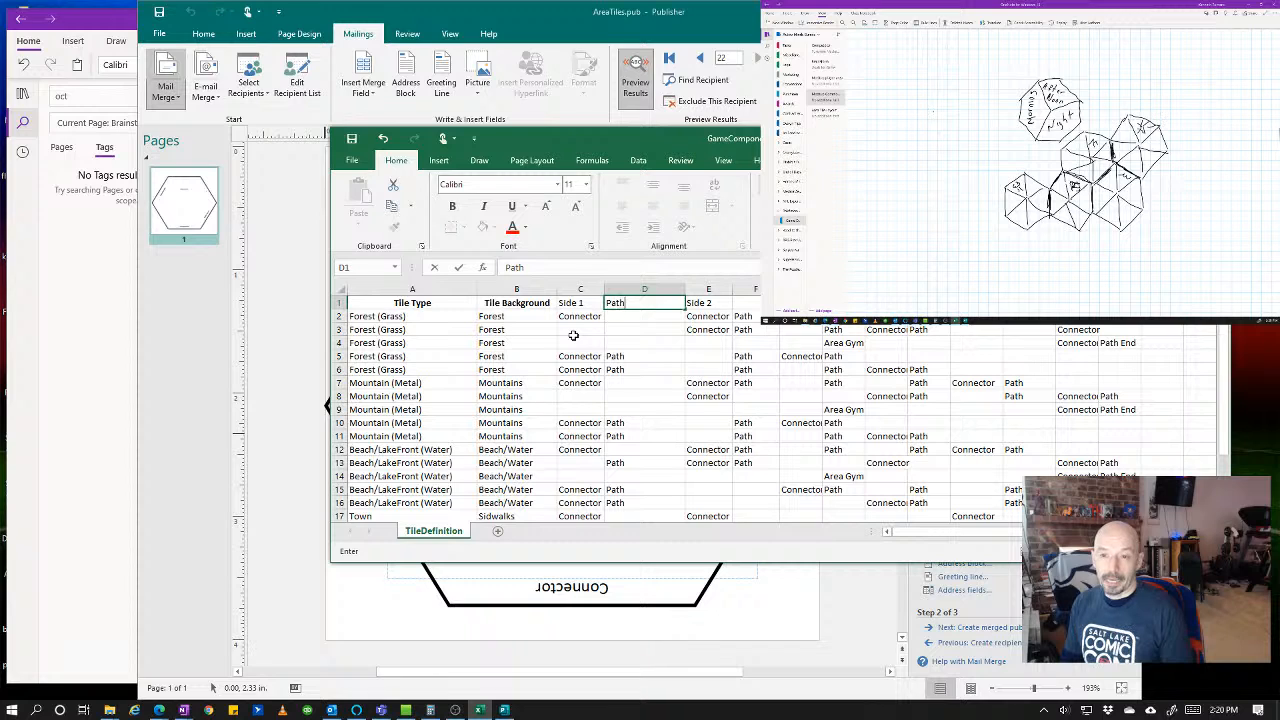
pyautogui.press('Tab')
pyautogui.press('Tab')
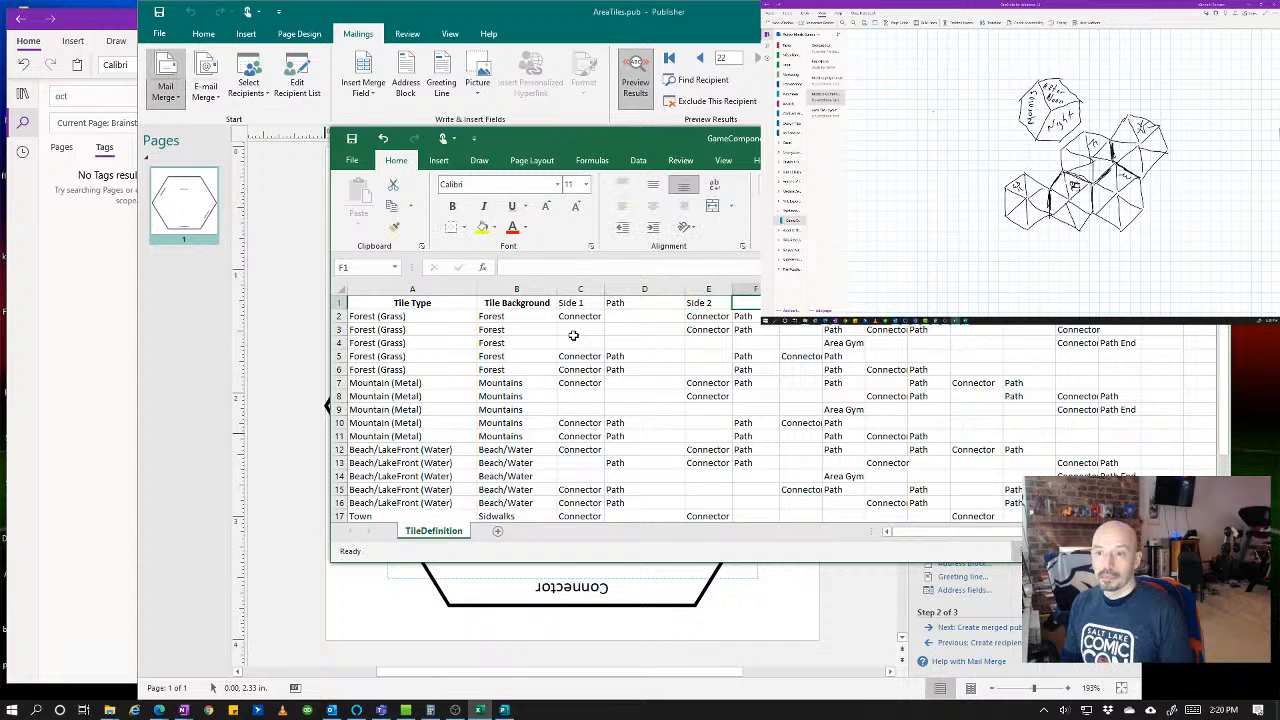
# - Set the header in cell D1 to "Side 1 Path"
pyautogui.click(640, 303)
pyautogui.doubleClick(635, 302)
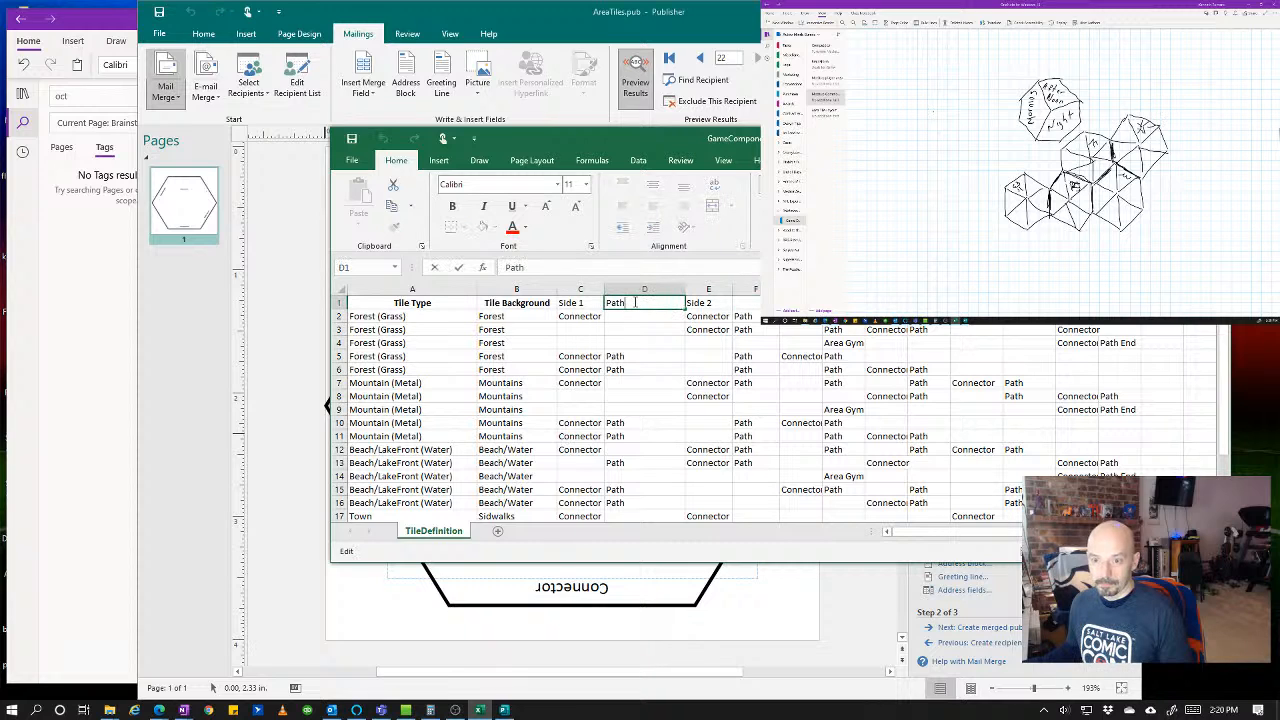
pyautogui.press('BackSpace')
pyautogui.press('BackSpace')
pyautogui.press('BackSpace')
pyautogui.press('BackSpace')
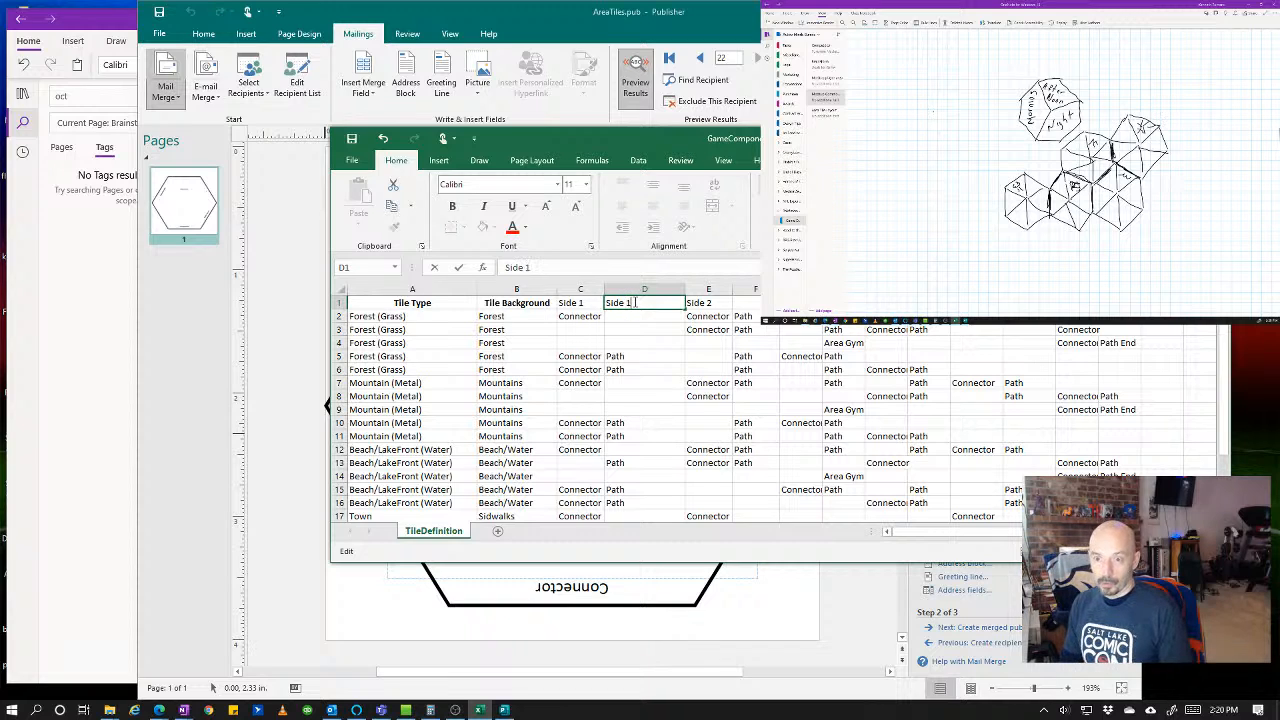
pyautogui.write('Side 1 Path')
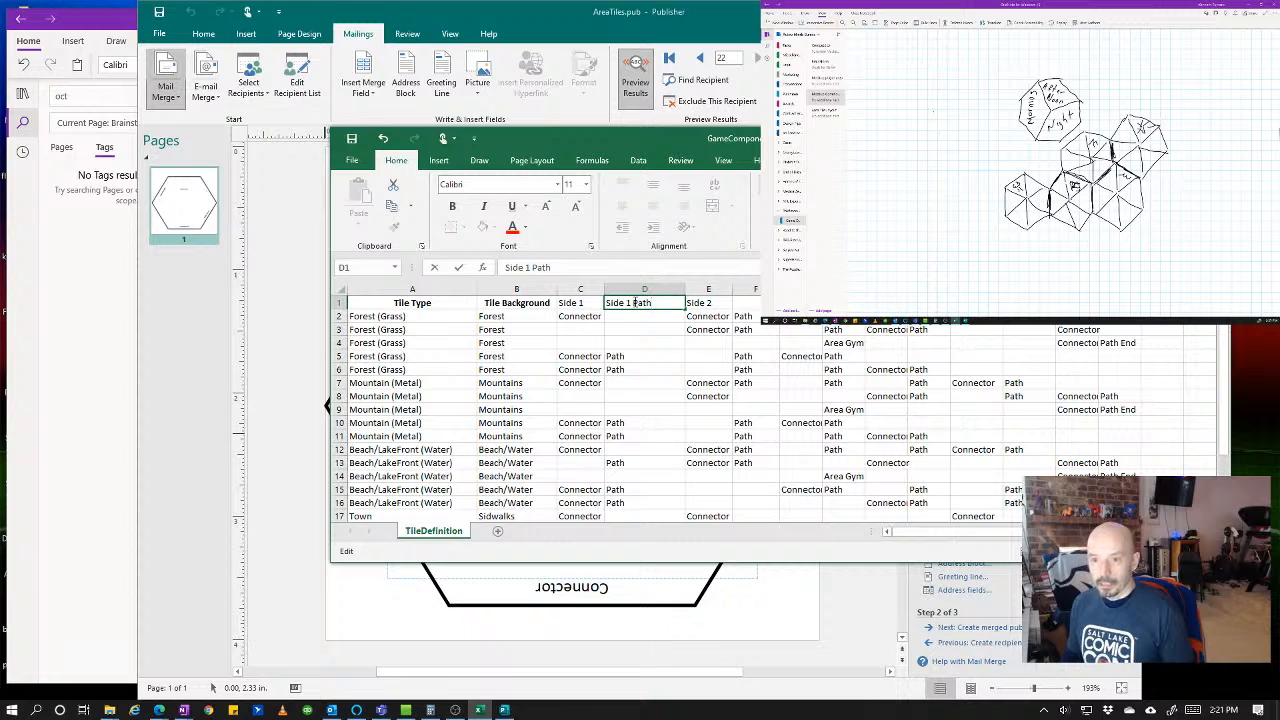
# - Copy the D1 header text into F1 and change it to "Side 2 Path"
pyautogui.hotkey('ctrl', 'a')
pyautogui.hotkey('ctrl', 'c')
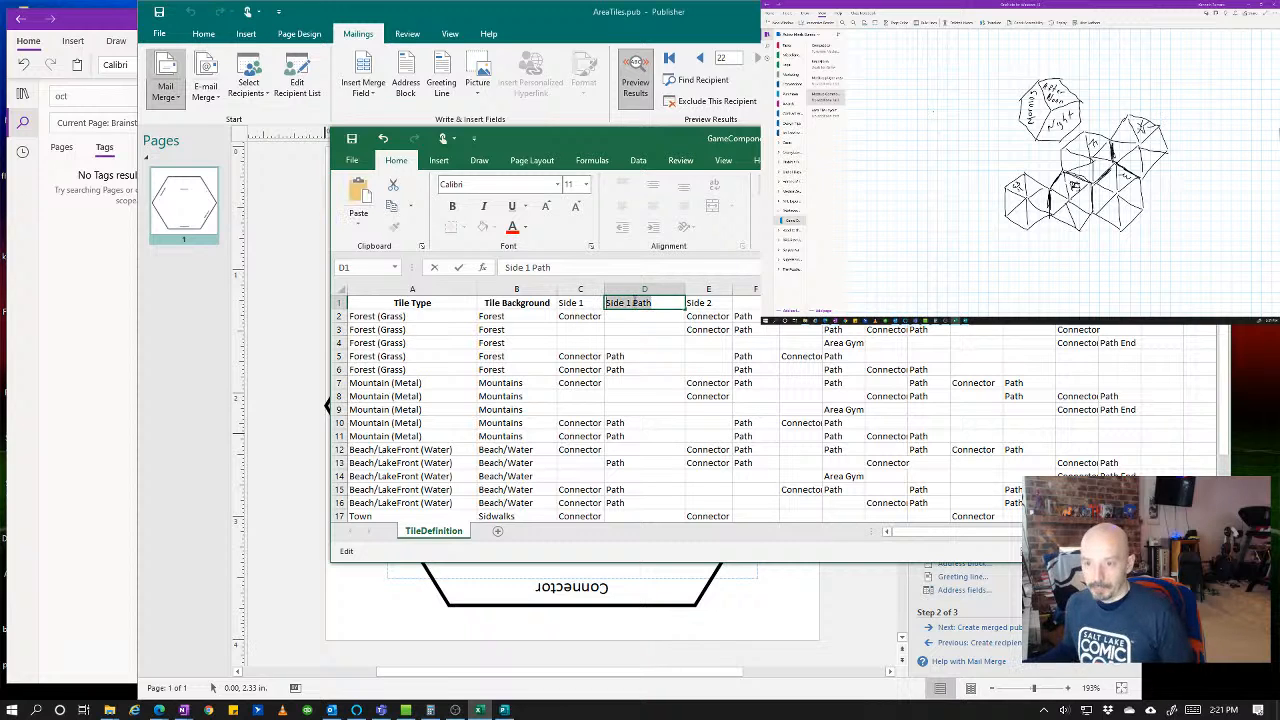
pyautogui.click(743, 304)
pyautogui.hotkey('ctrl', 'v')
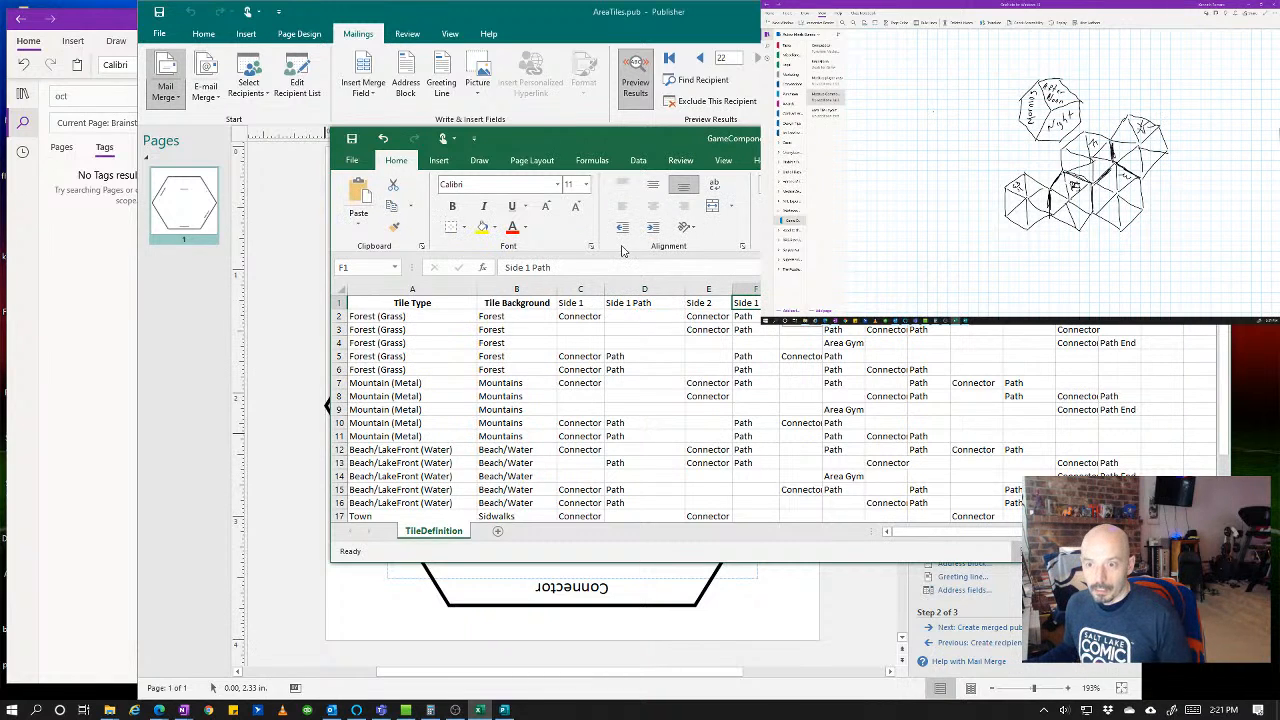
pyautogui.click(529, 268)
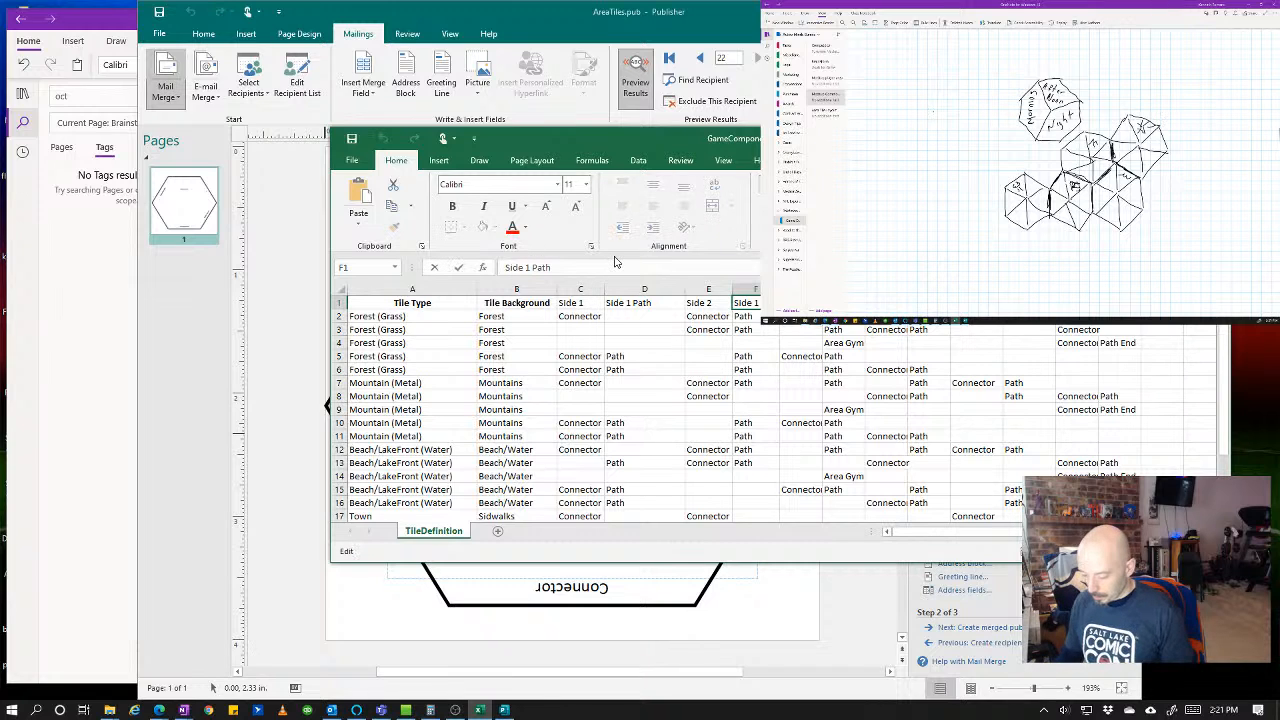
pyautogui.press('BackSpace')
pyautogui.write('2')
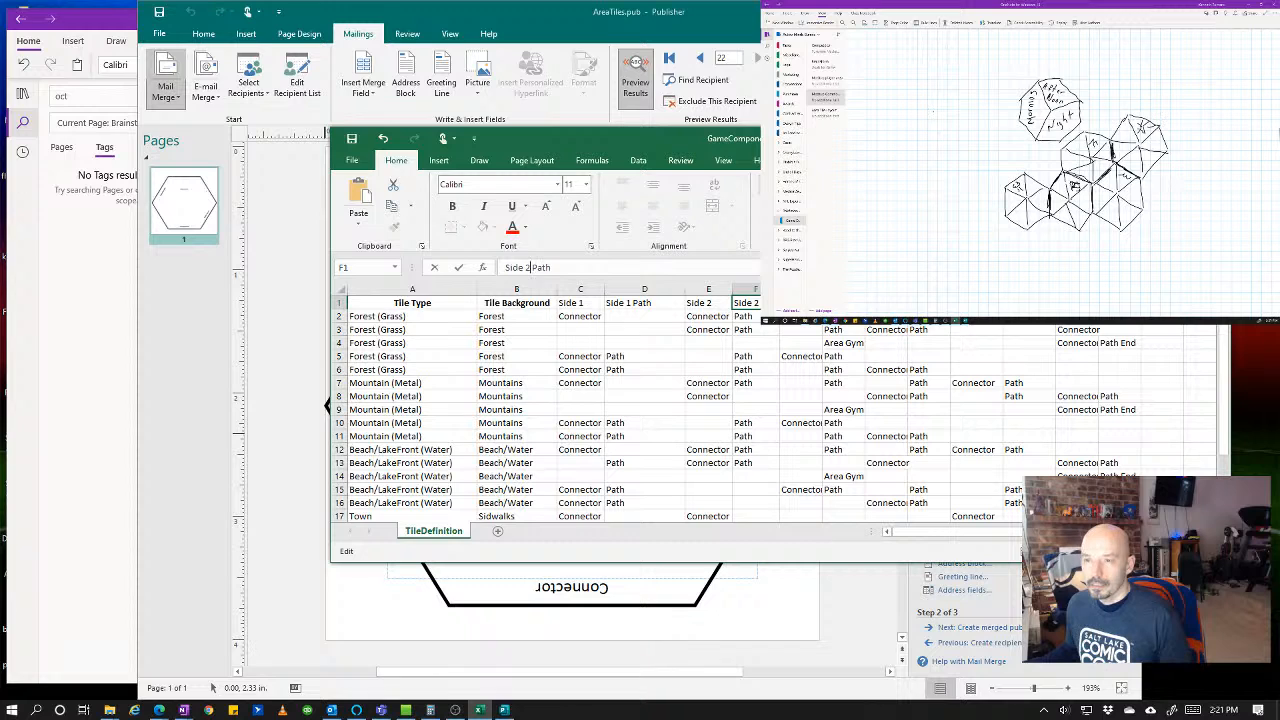
pyautogui.press('Tab')
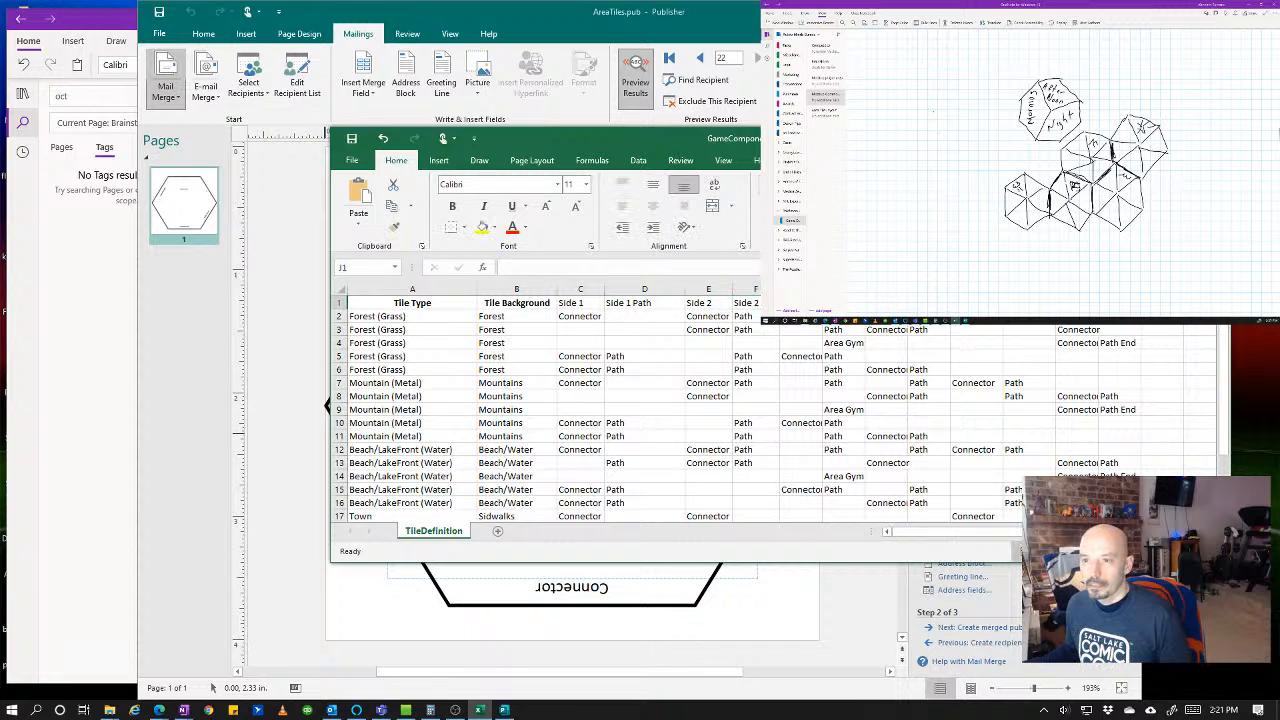
# - Paste the copied header into H1 and change it to "Side 3 Path"
pyautogui.hotkey('ctrl', 'v')
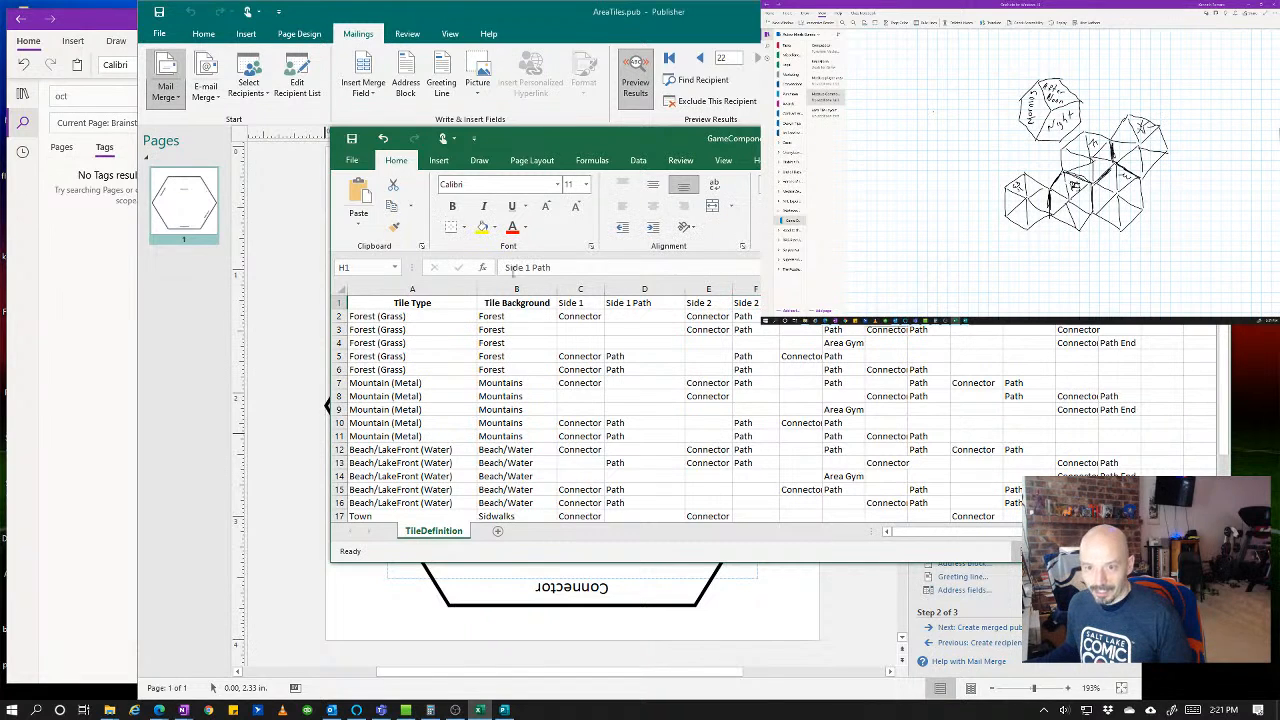
pyautogui.click(528, 268)
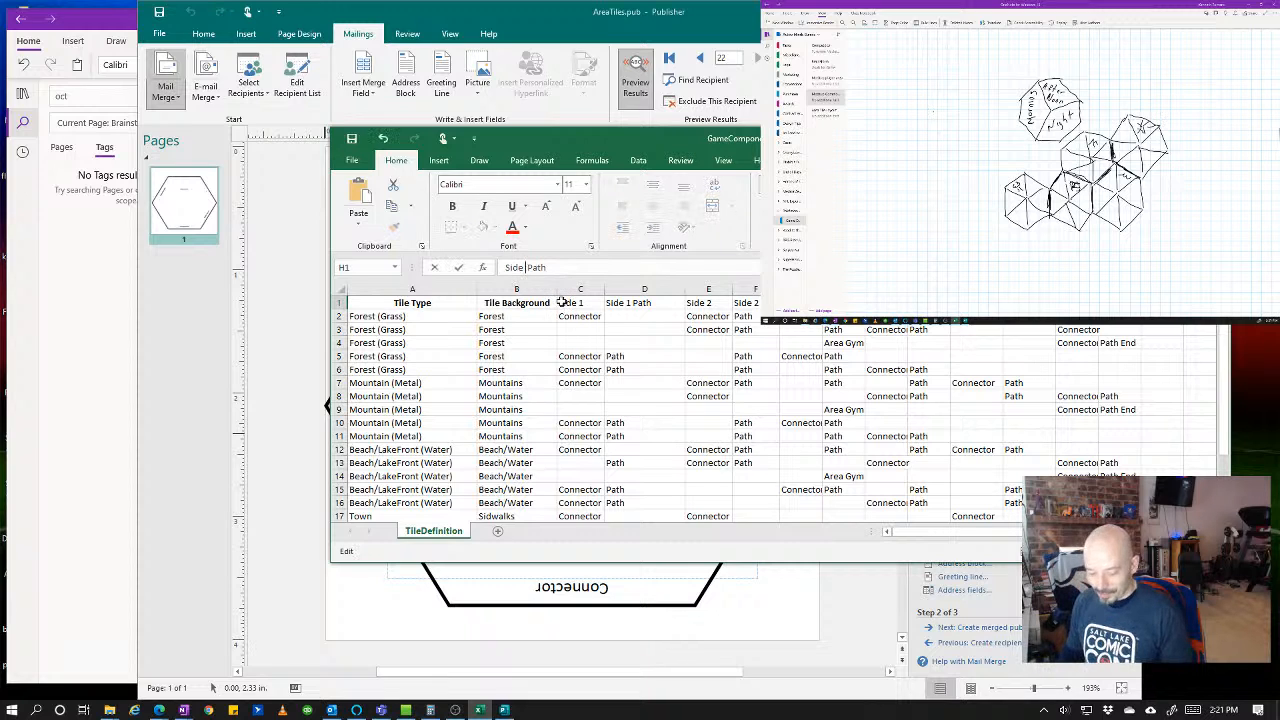
pyautogui.write('3')
pyautogui.press('Tab')
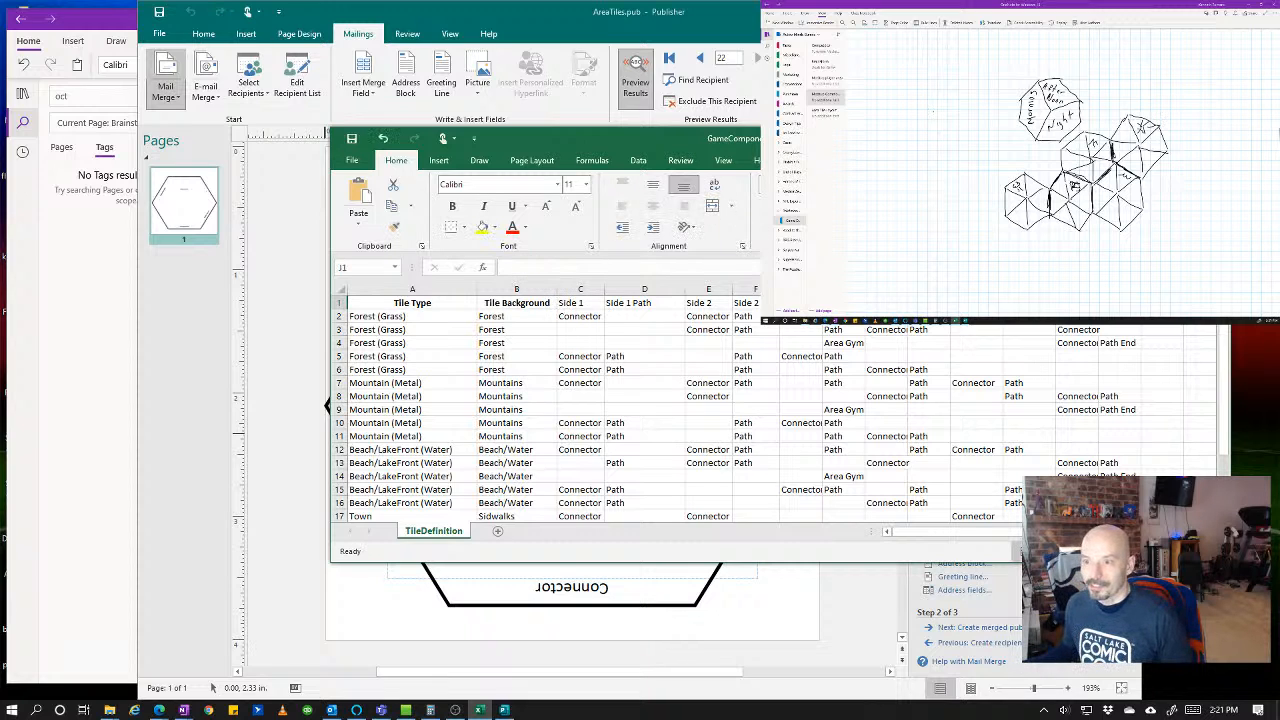
# - Paste the copied header into J1 and L1, changing them to "Side 4 Path" and "Side 5 Path"
pyautogui.click(533, 266)
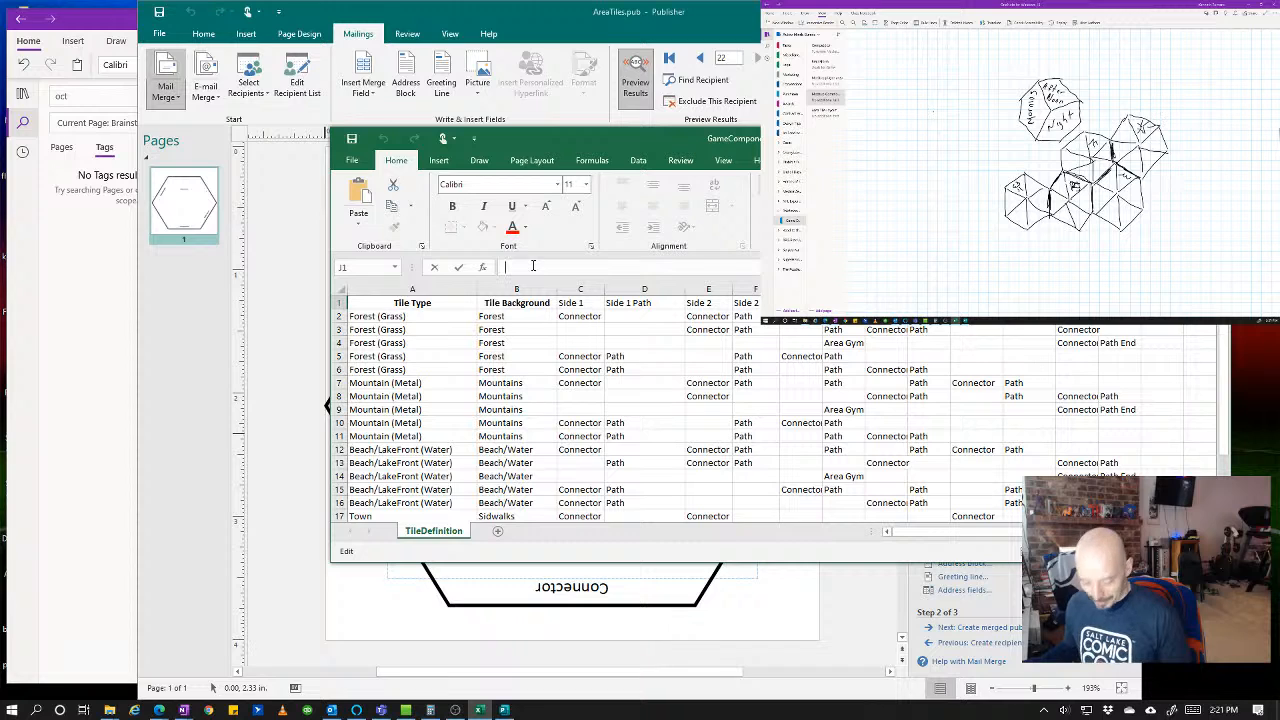
pyautogui.hotkey('ctrl', 'v')
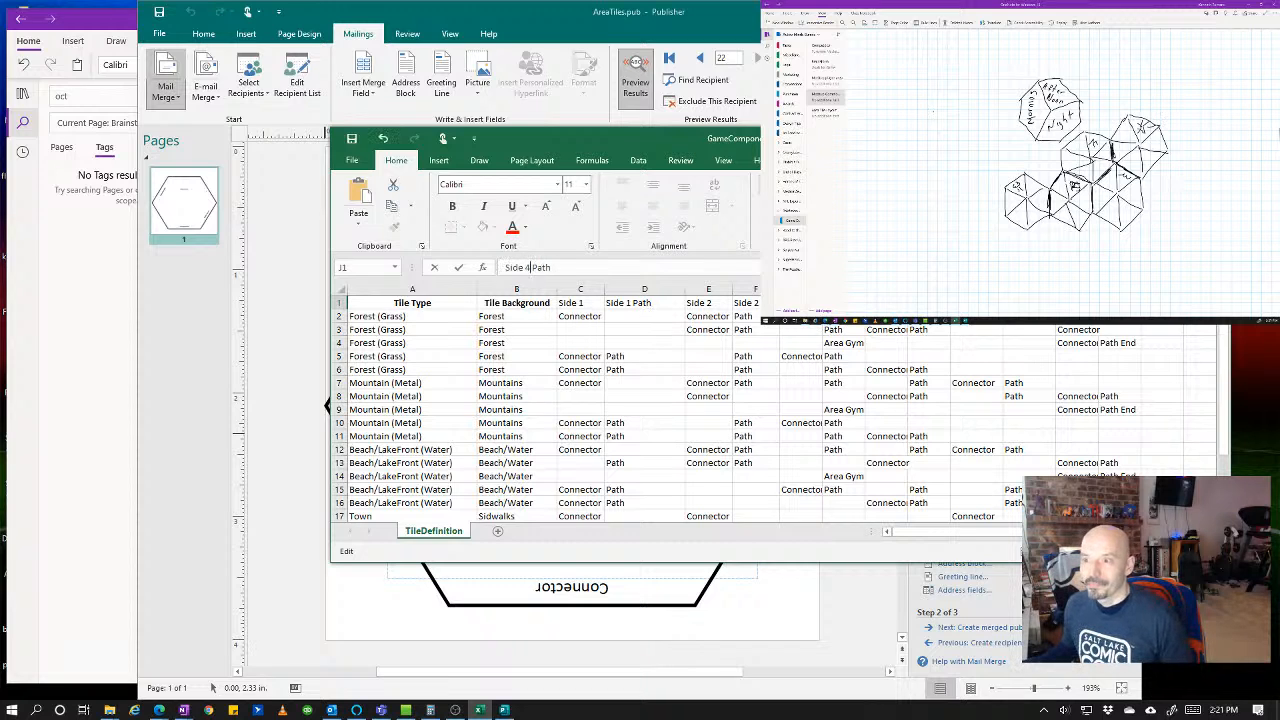
pyautogui.click(1029, 303)
pyautogui.hotkey('ctrl', 'v')
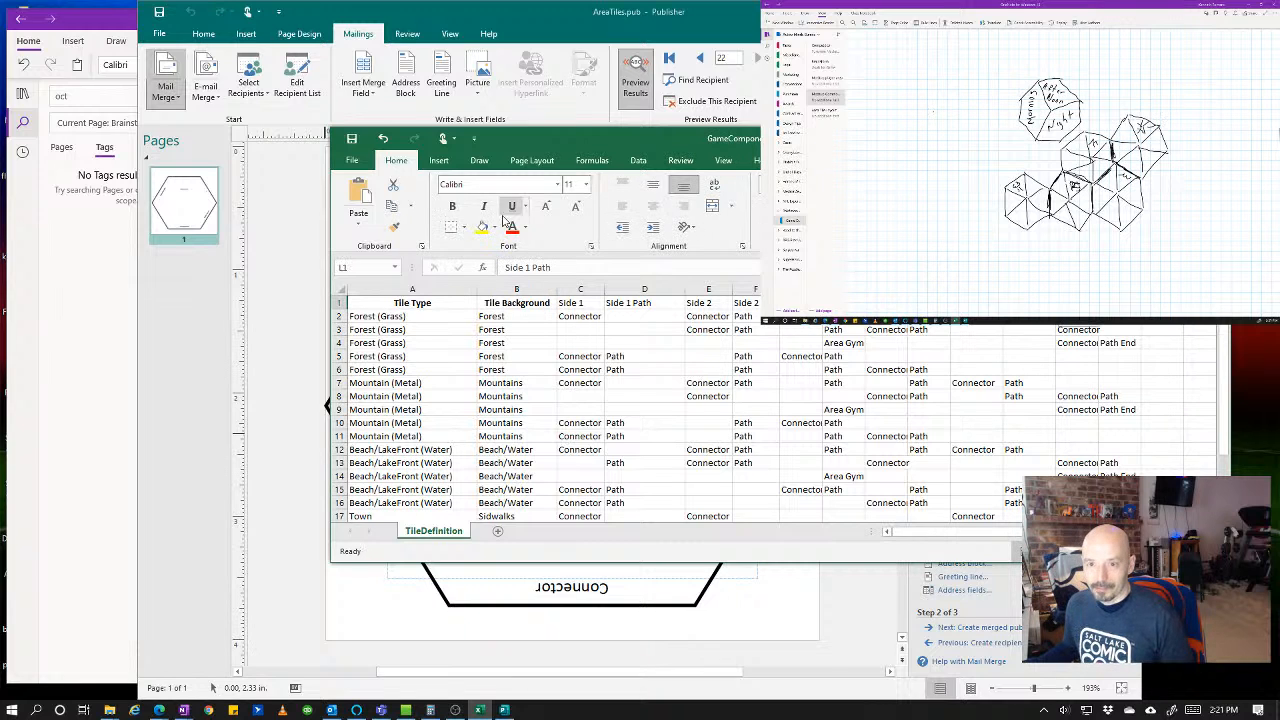
pyautogui.click(530, 267)
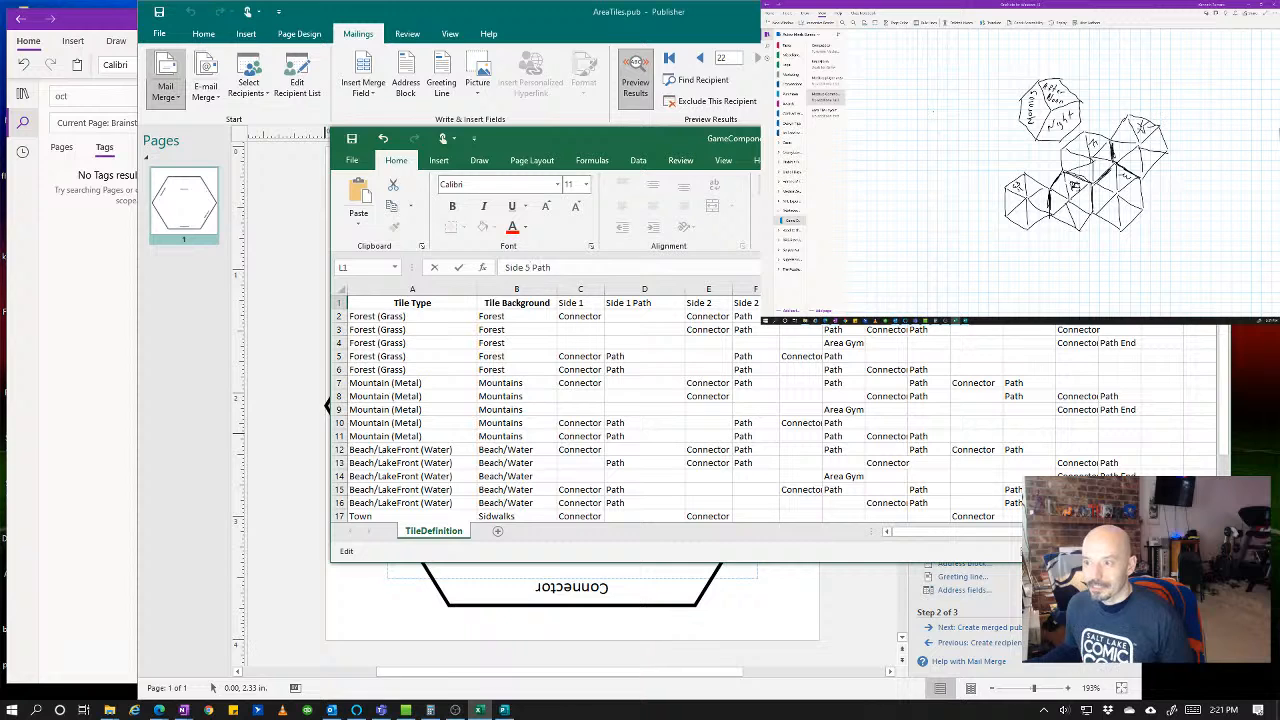
# - Paste the copied path header into N1 and change it to "Side 6 Path"
pyautogui.click(1119, 303)
pyautogui.write('Side 1 Path')
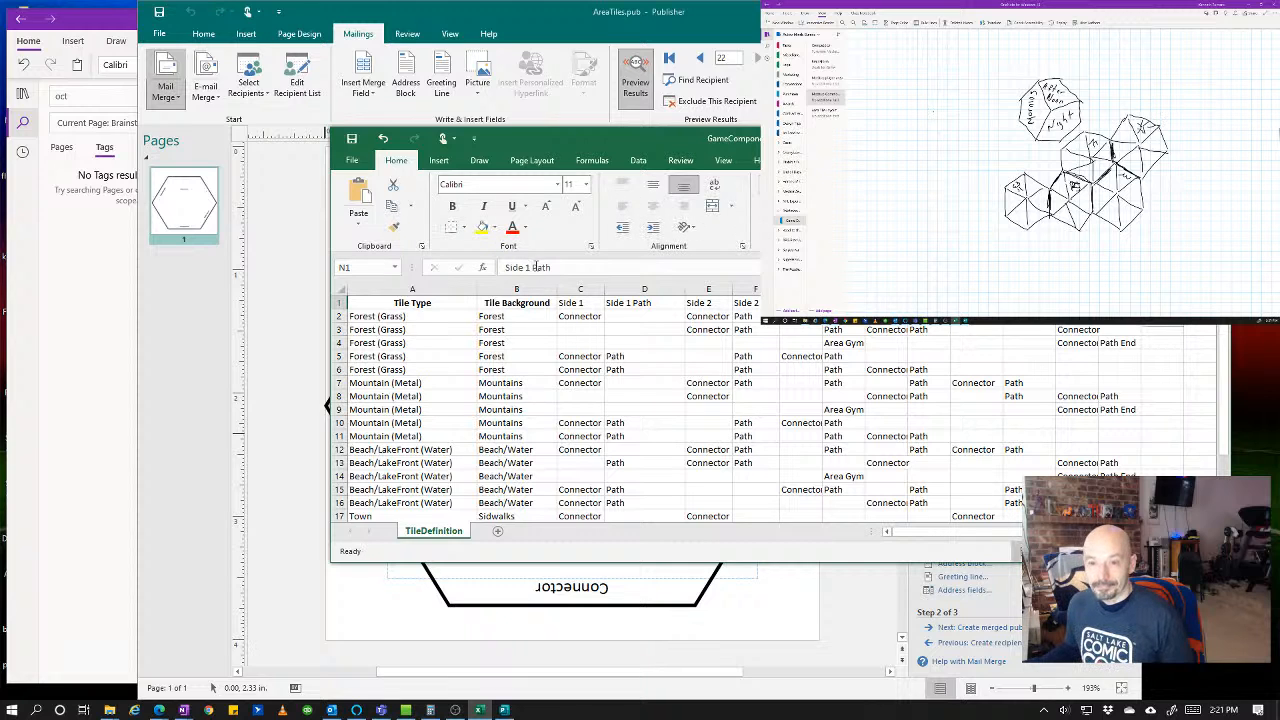
pyautogui.click(527, 267)
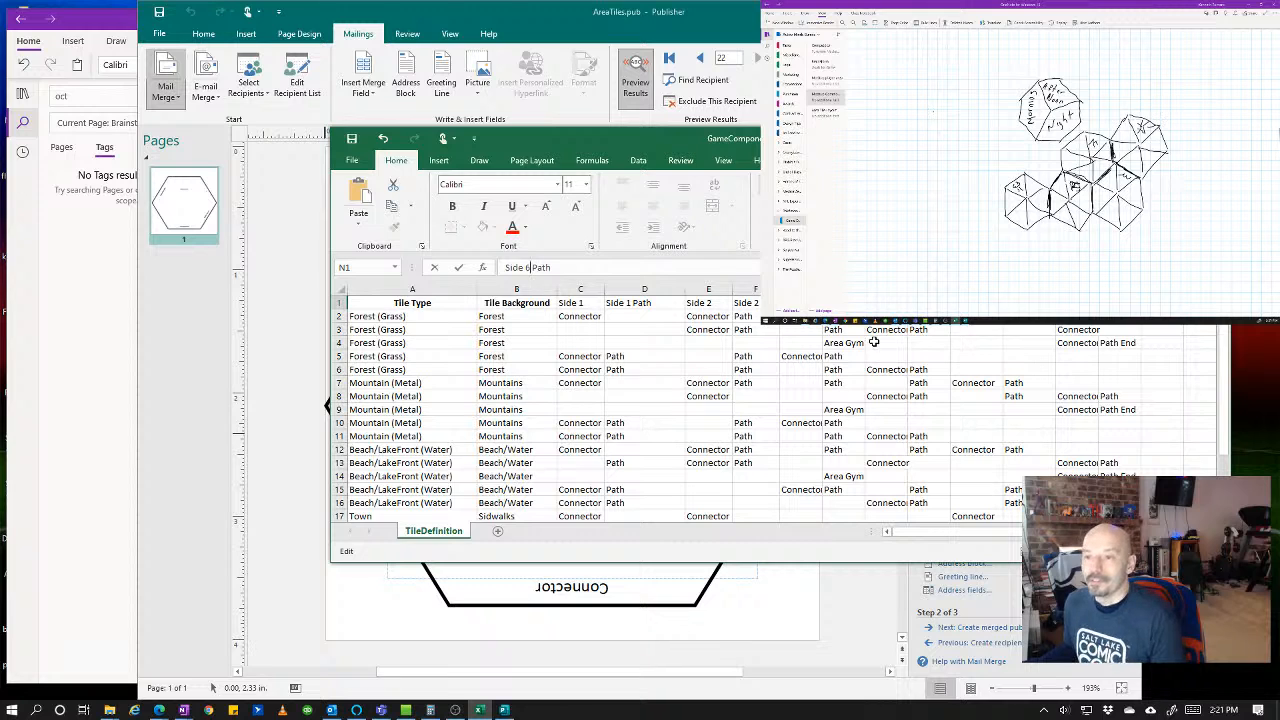
# - Resize columns C through N so the Side and Side Path headers and values fit without being cut off
pyautogui.moveTo(580, 288); pyautogui.dragTo(1142, 288)
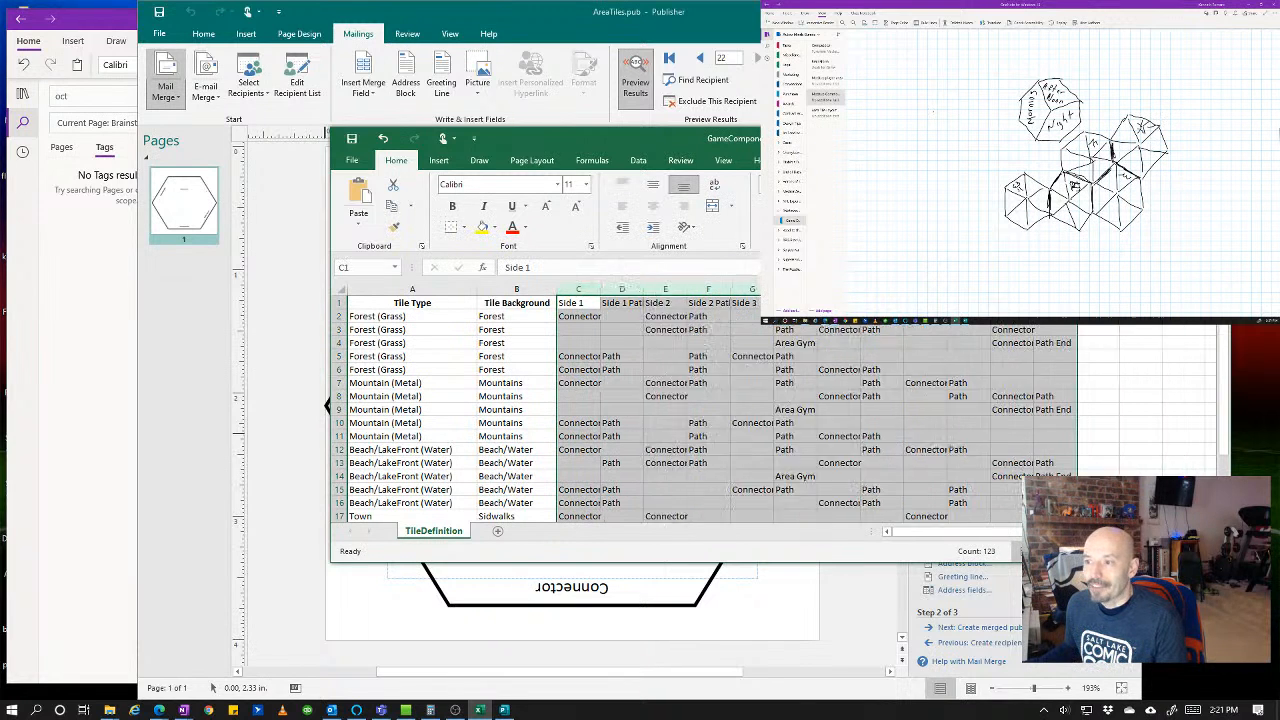
pyautogui.click(1142, 288)
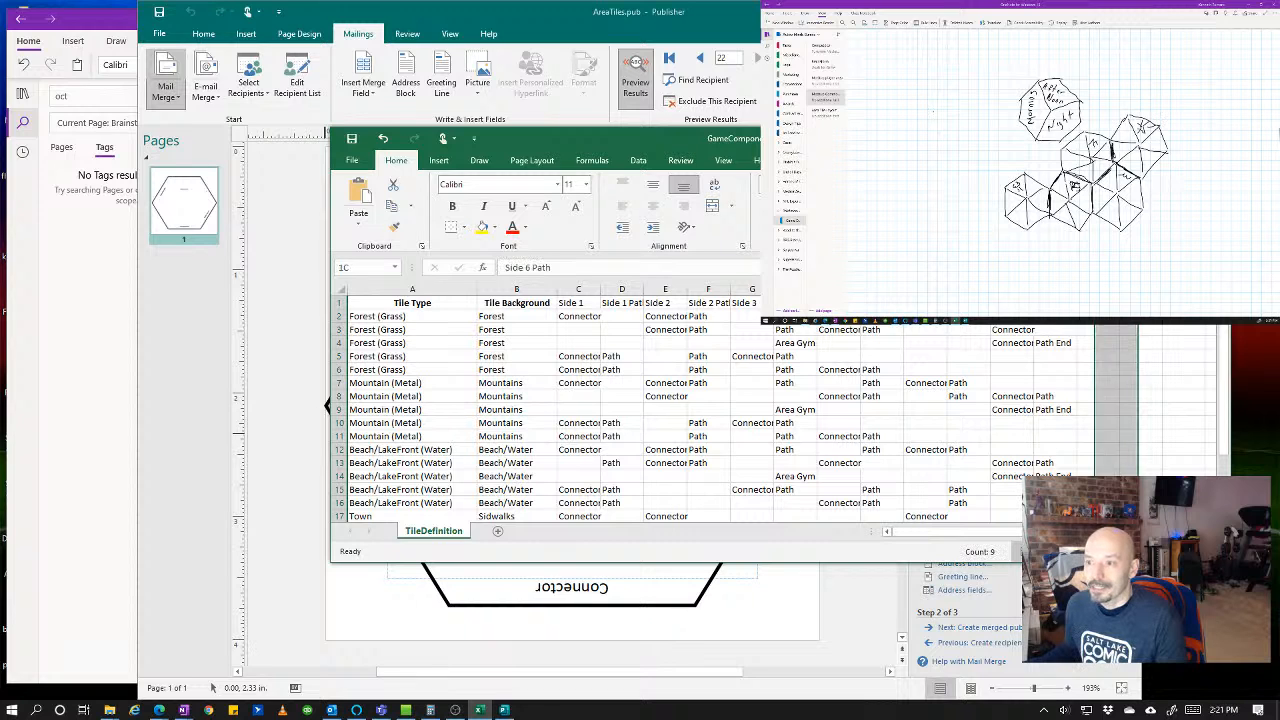
pyautogui.moveTo(1055, 288); pyautogui.dragTo(634, 288)
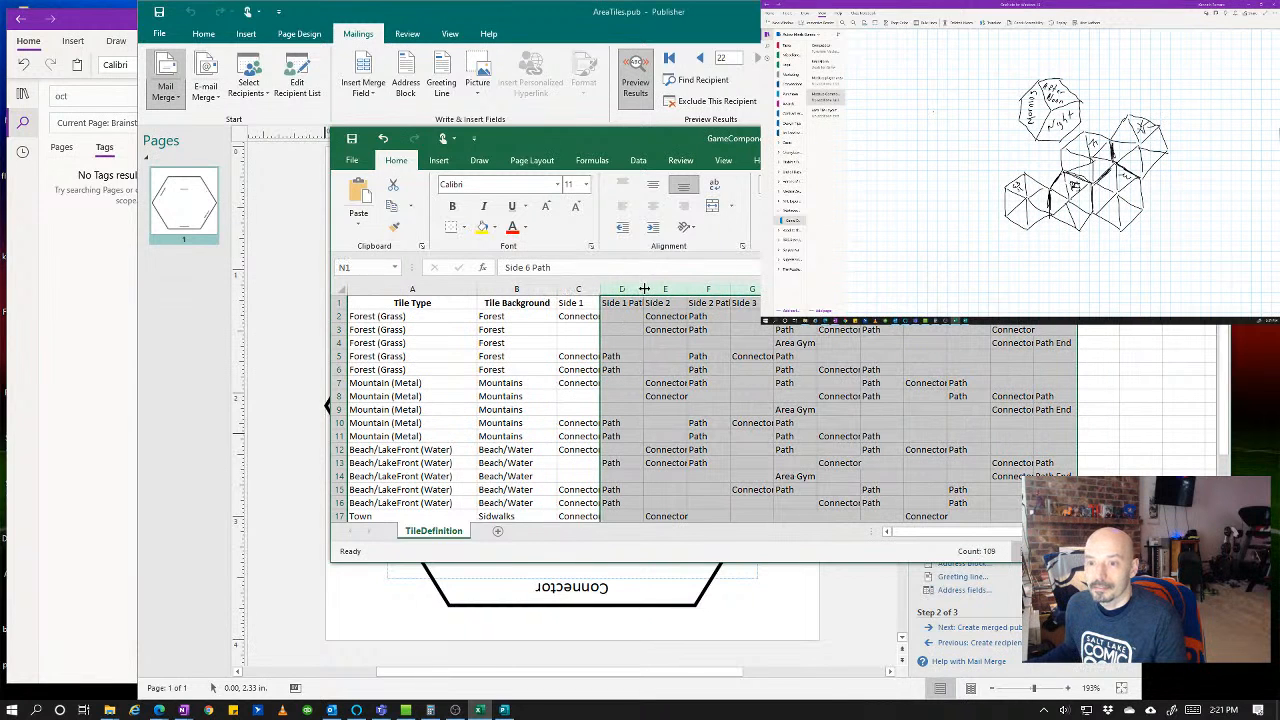
pyautogui.doubleClick(647, 288)
pyautogui.click(632, 343)
pyautogui.click(770, 409)
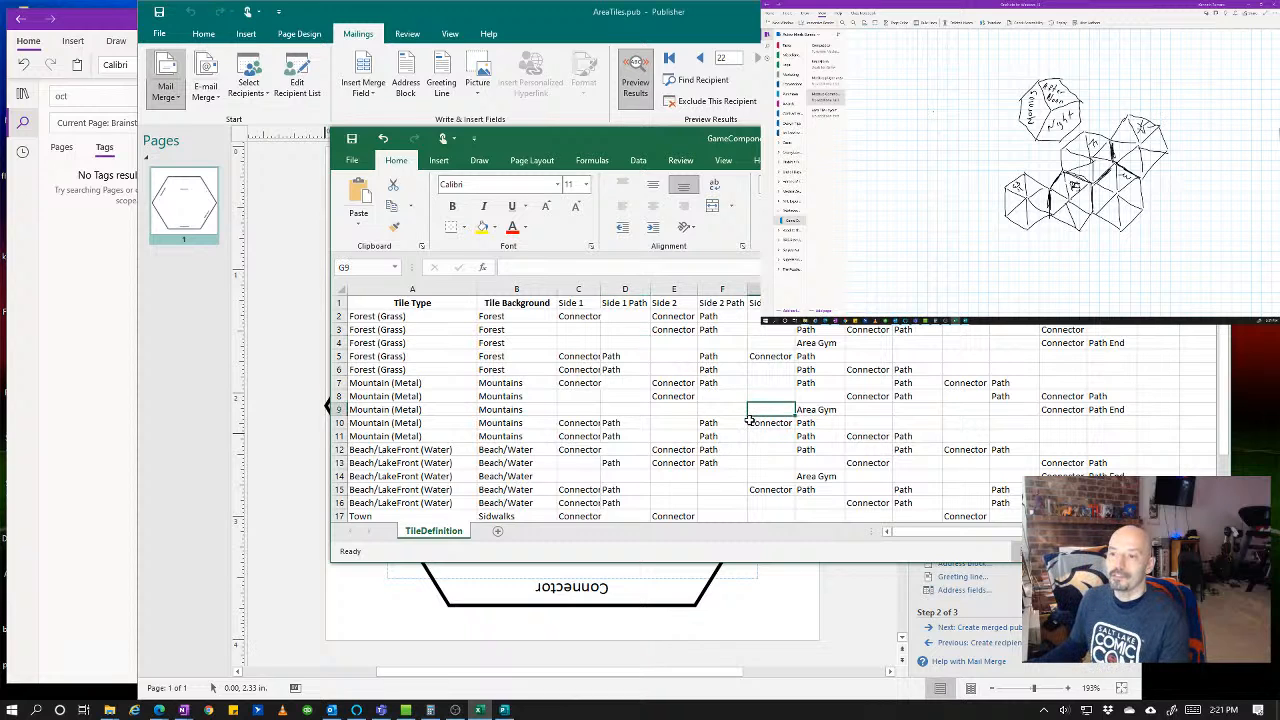
pyautogui.doubleClick(600, 287)
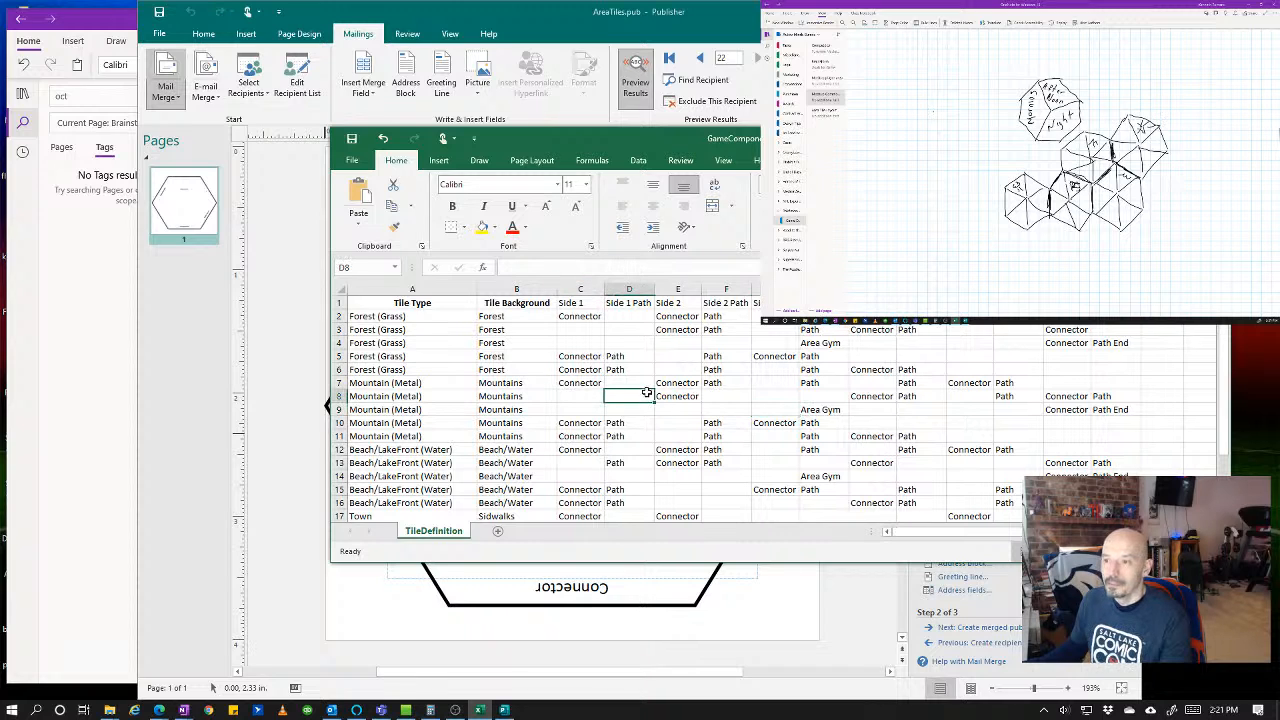
pyautogui.click(690, 435)
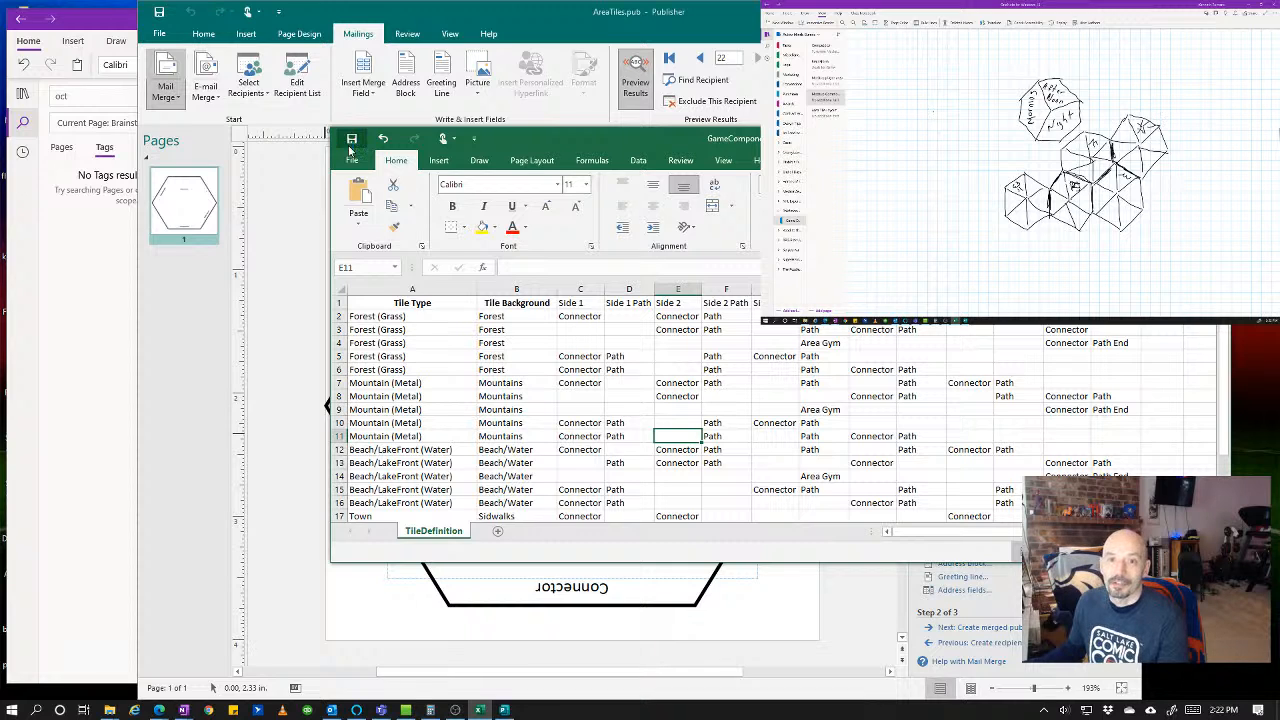
# - Switch to Publisher, close AreaTiles.pub and reopen it with access to its external data allowed
pyautogui.click(194, 333)
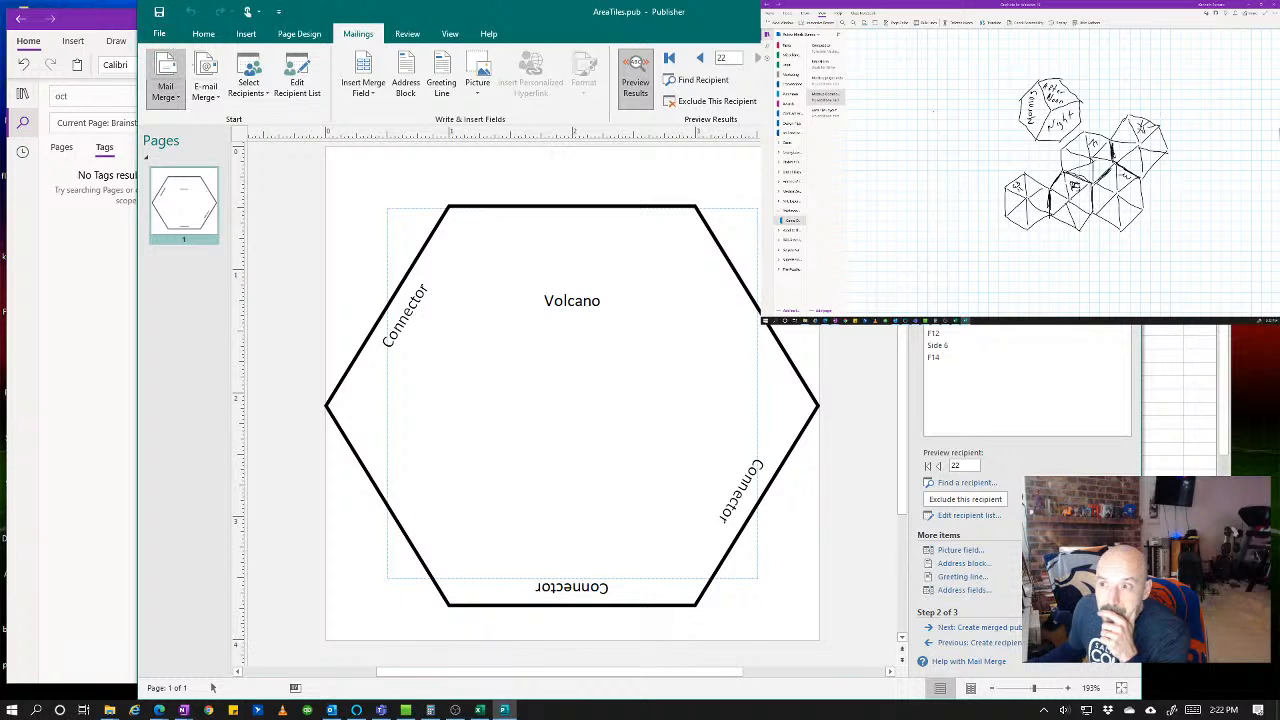
pyautogui.click(159, 34)
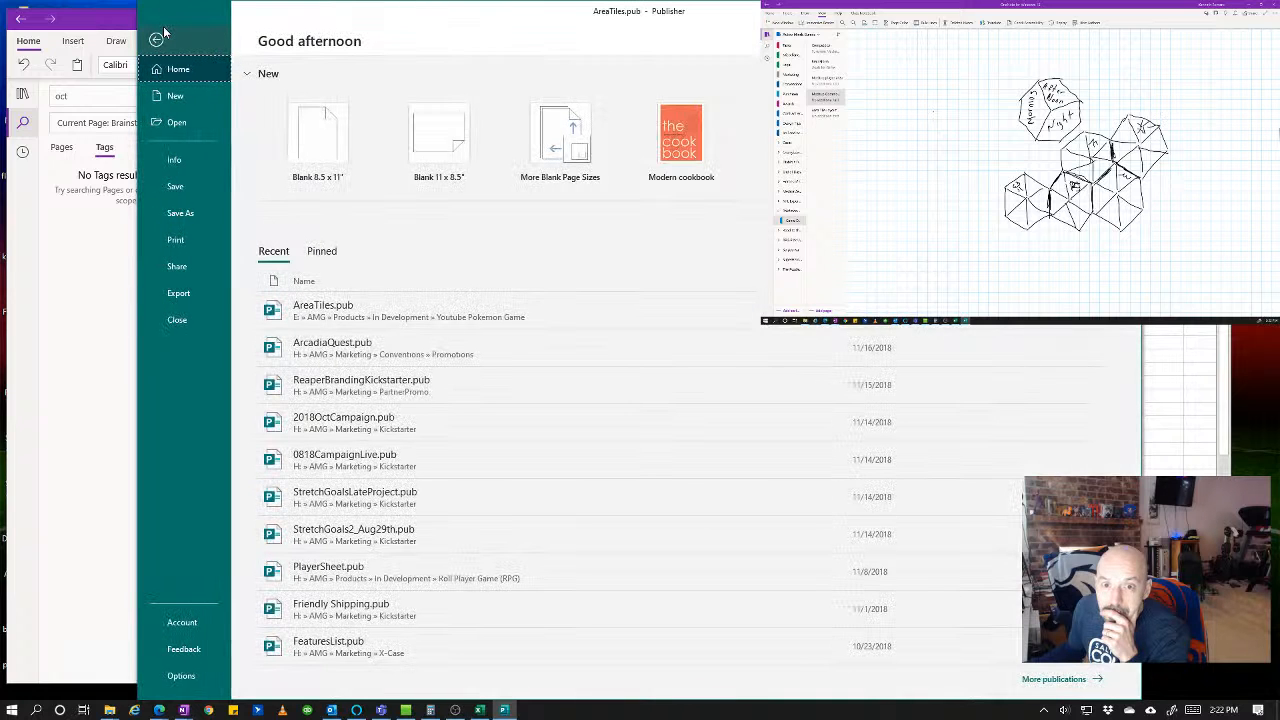
pyautogui.click(177, 320)
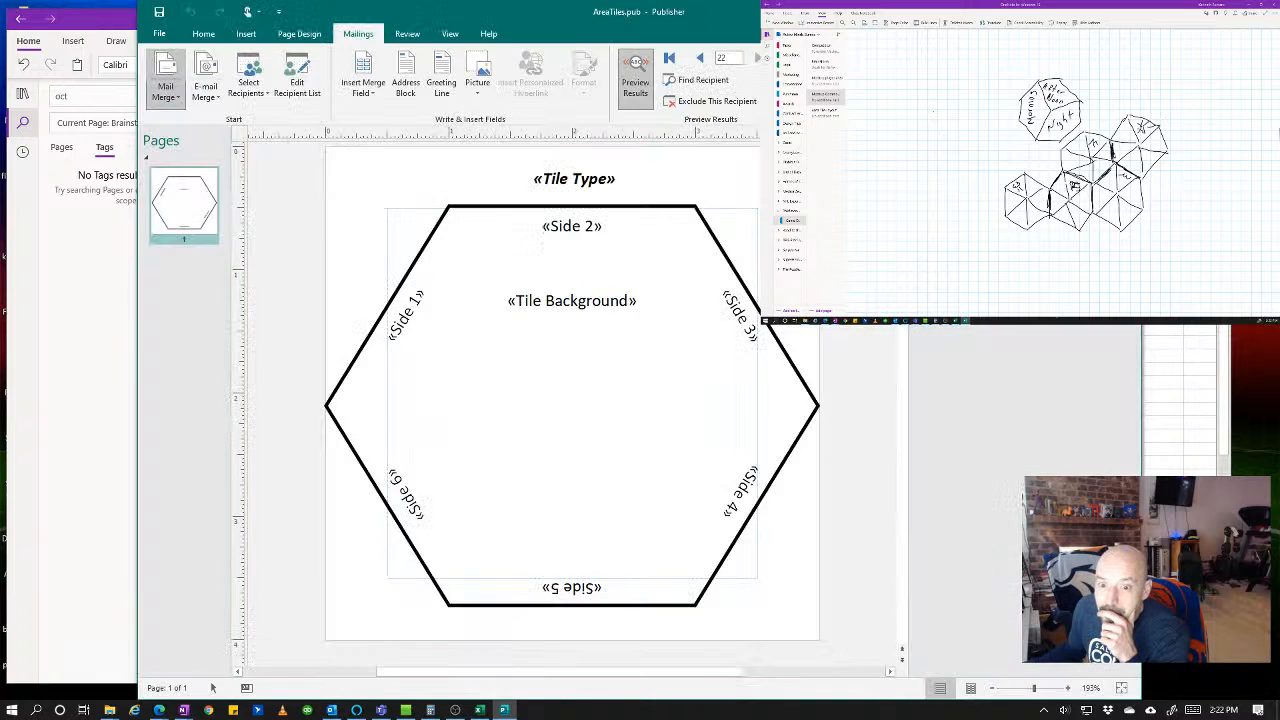
pyautogui.click(12, 710)
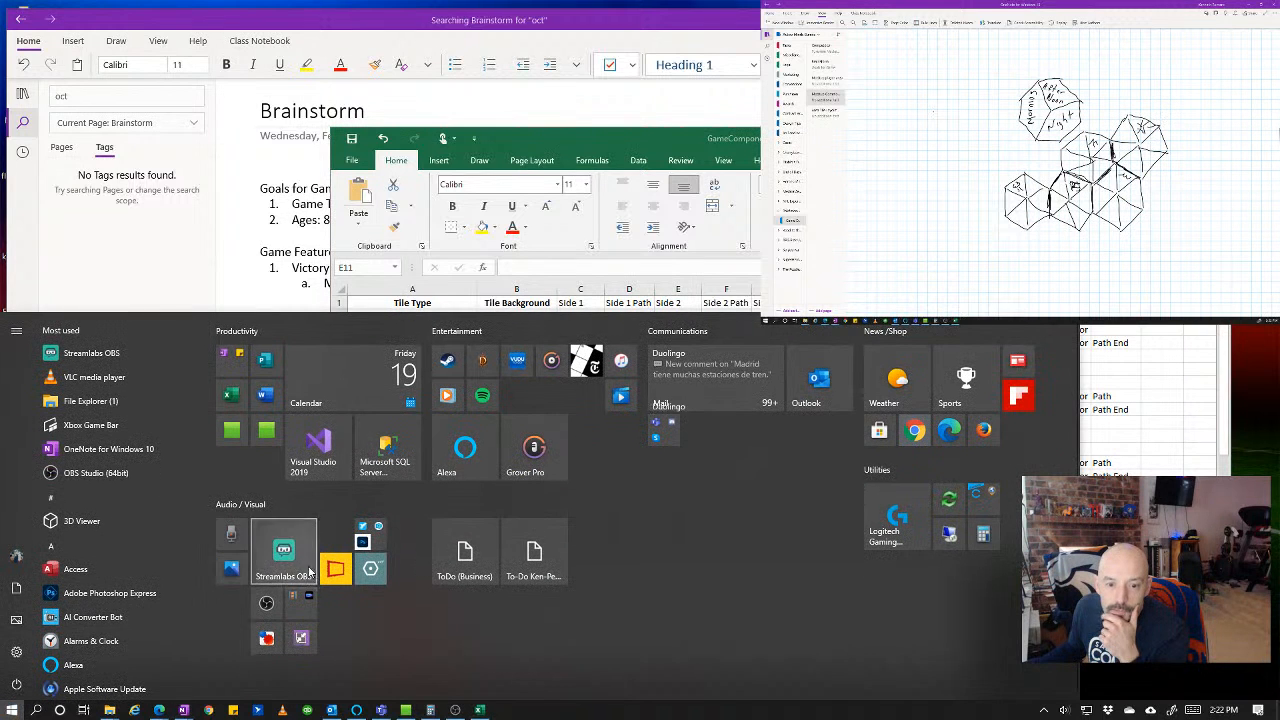
pyautogui.click(276, 365)
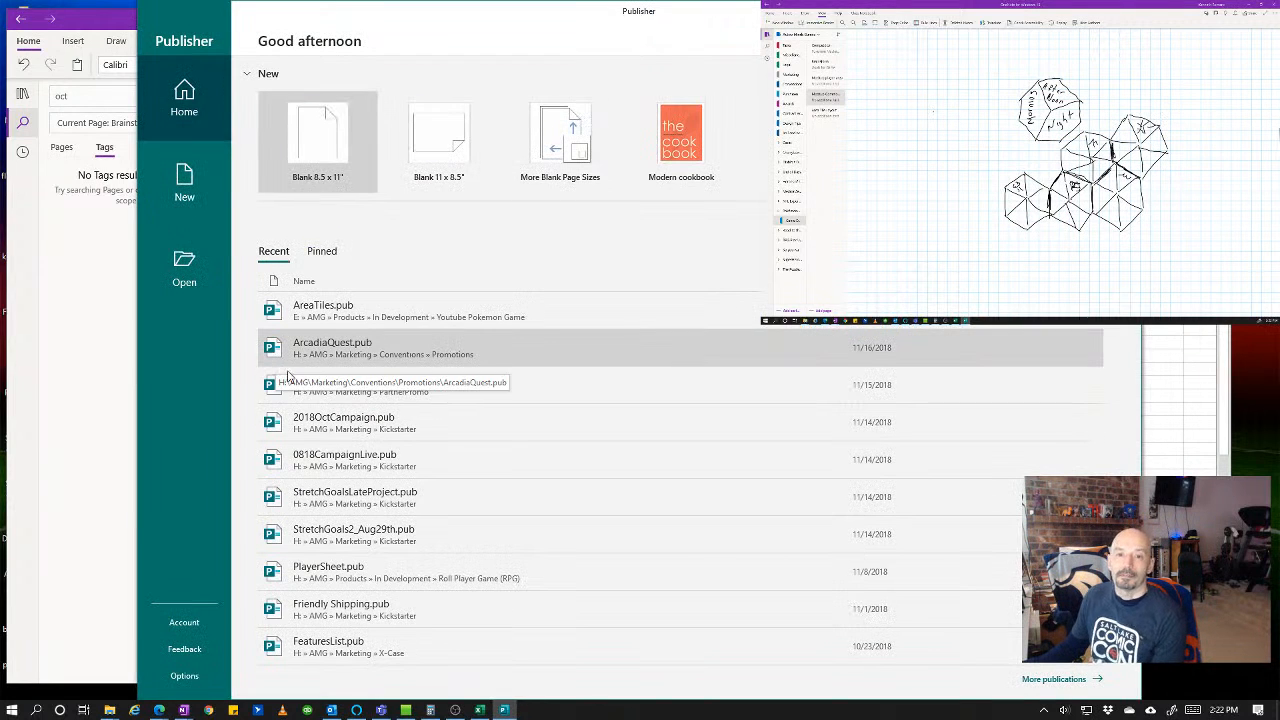
pyautogui.click(325, 305)
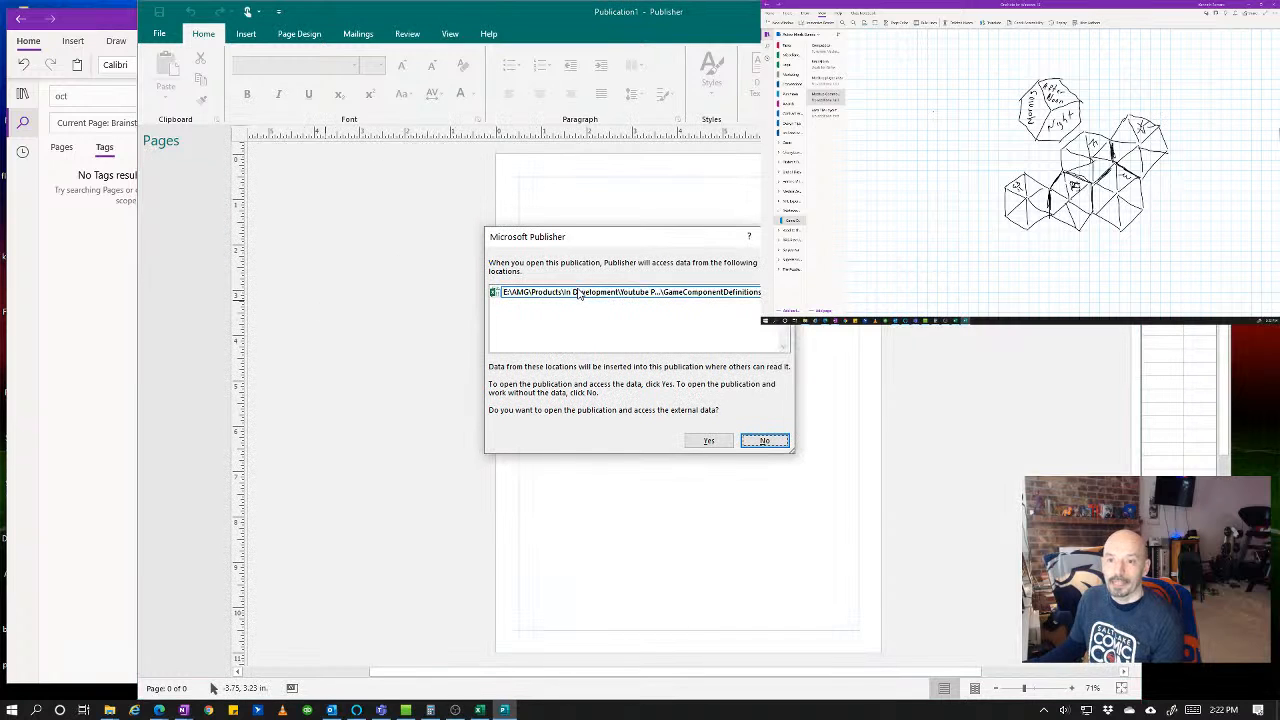
pyautogui.click(714, 441)
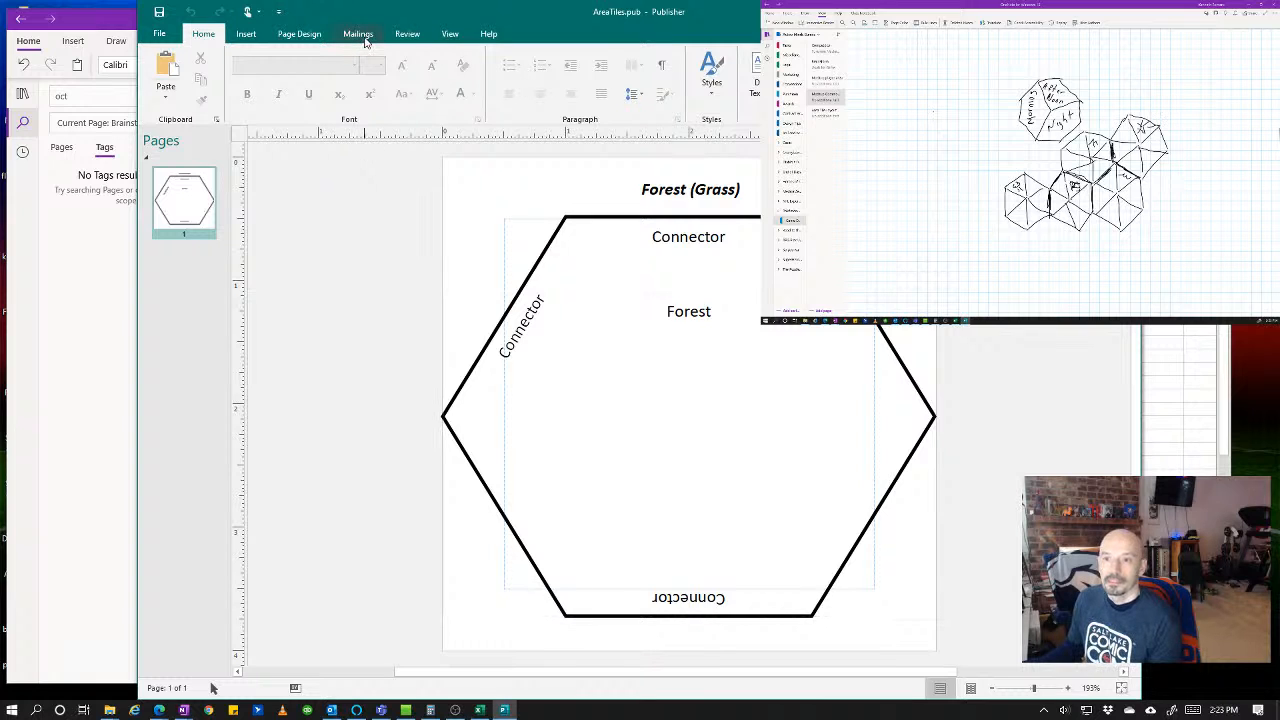
# - Turn off the merge results preview and check the mail merge recipient list
pyautogui.click(359, 34)
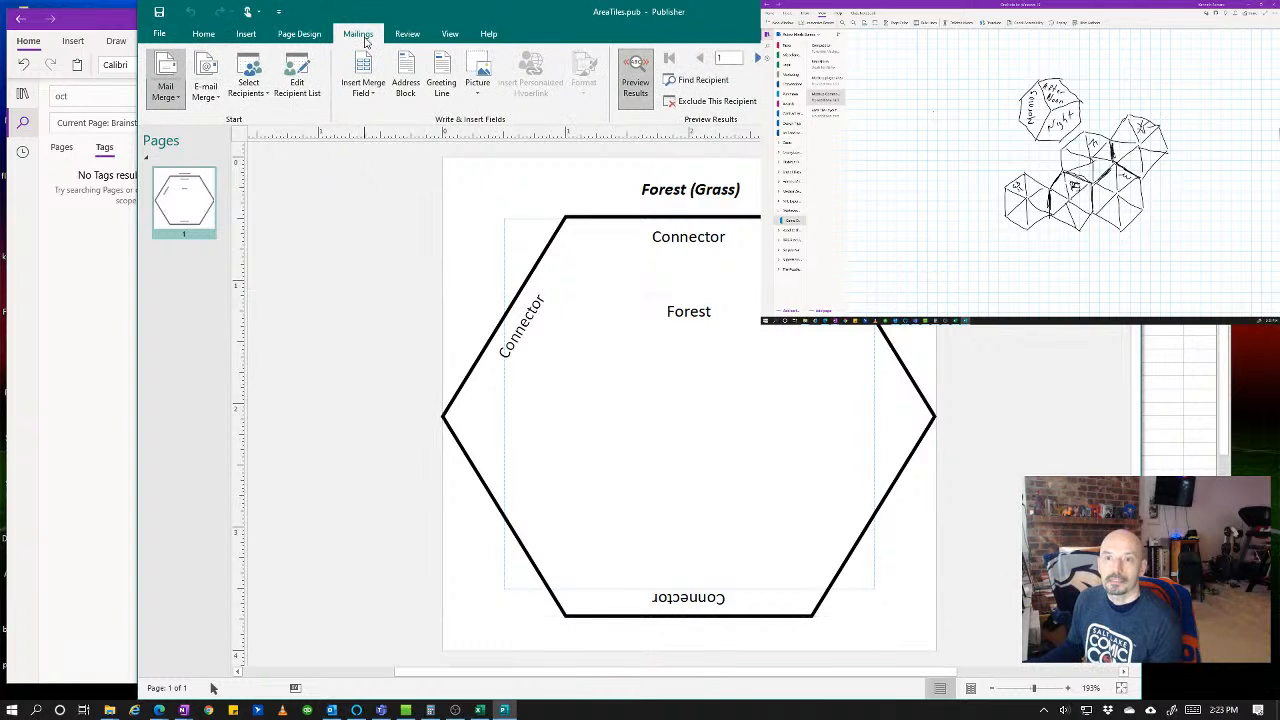
pyautogui.click(636, 80)
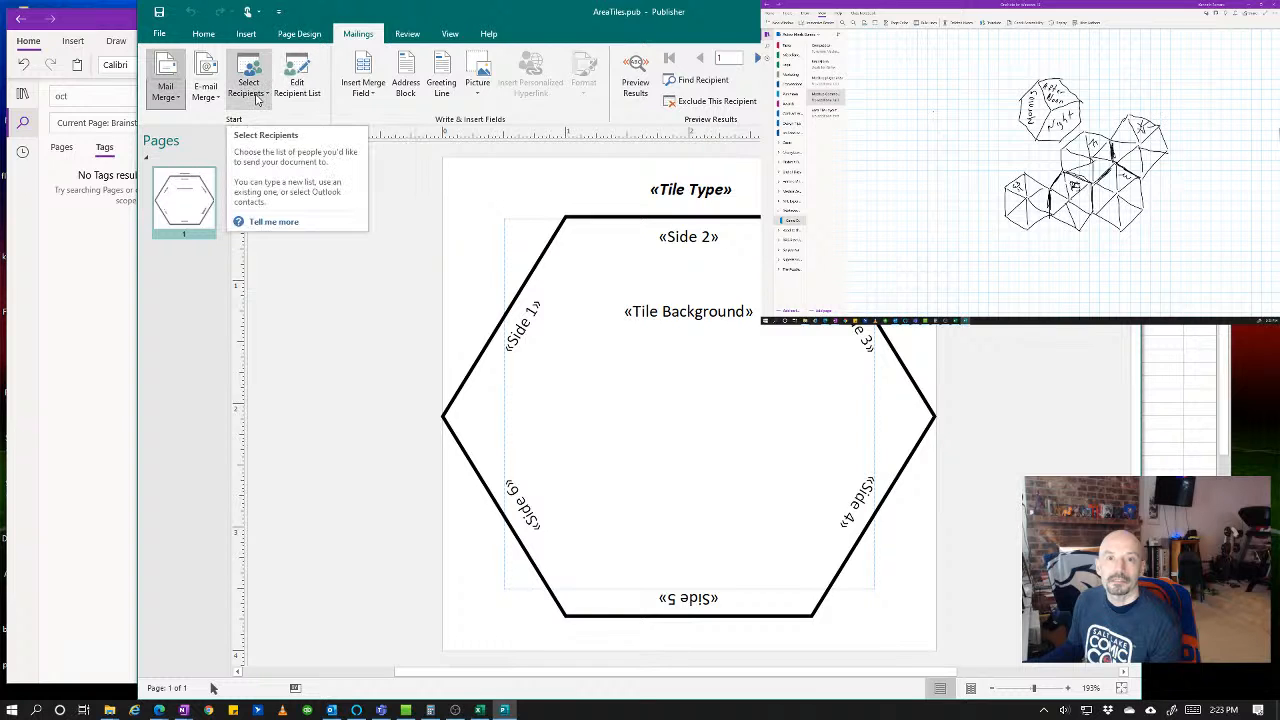
pyautogui.click(300, 85)
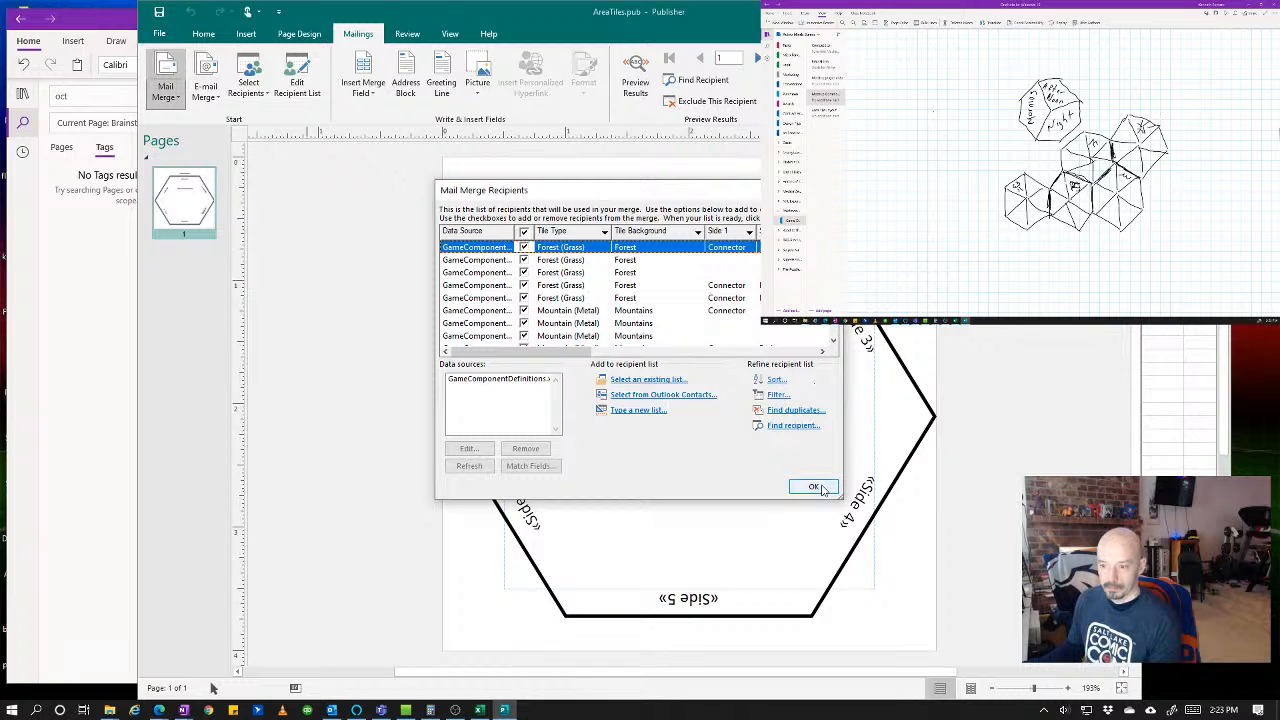
pyautogui.click(815, 487)
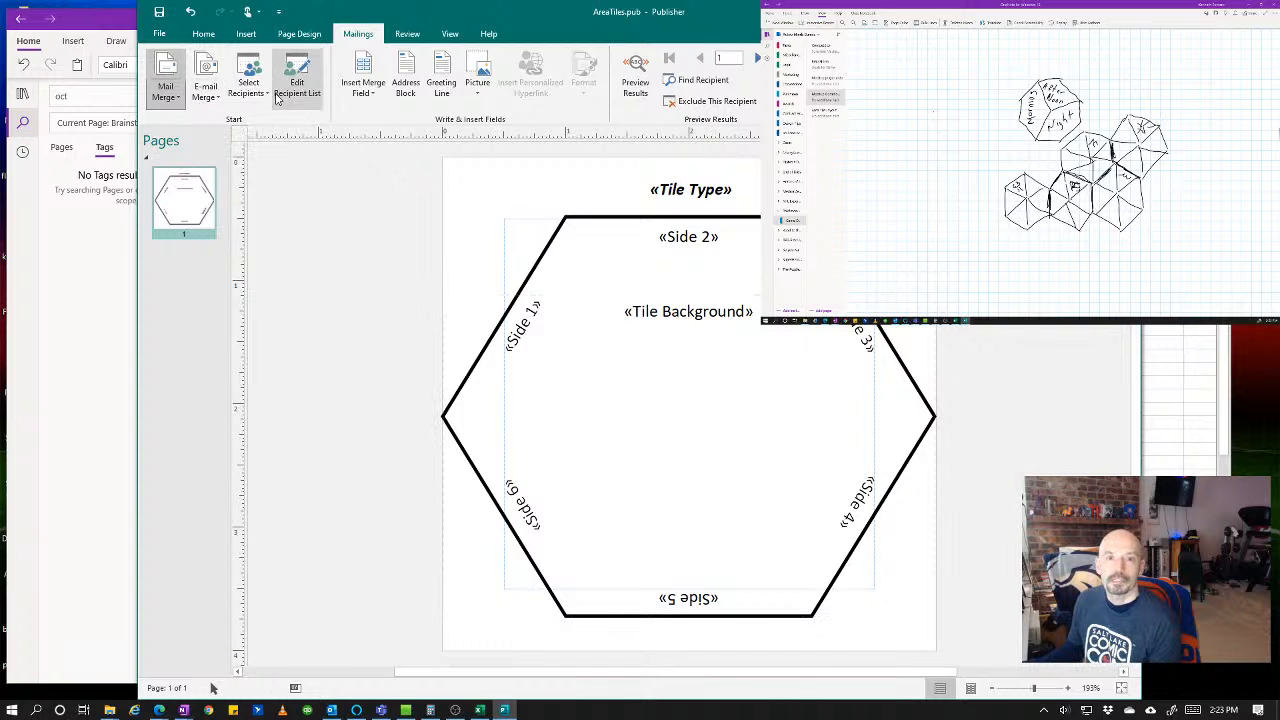
# - Widen the Publisher window, start the step-by-step mail merge wizard and insert the Side 1 Path field
pyautogui.moveTo(138, 176); pyautogui.dragTo(72, 178)
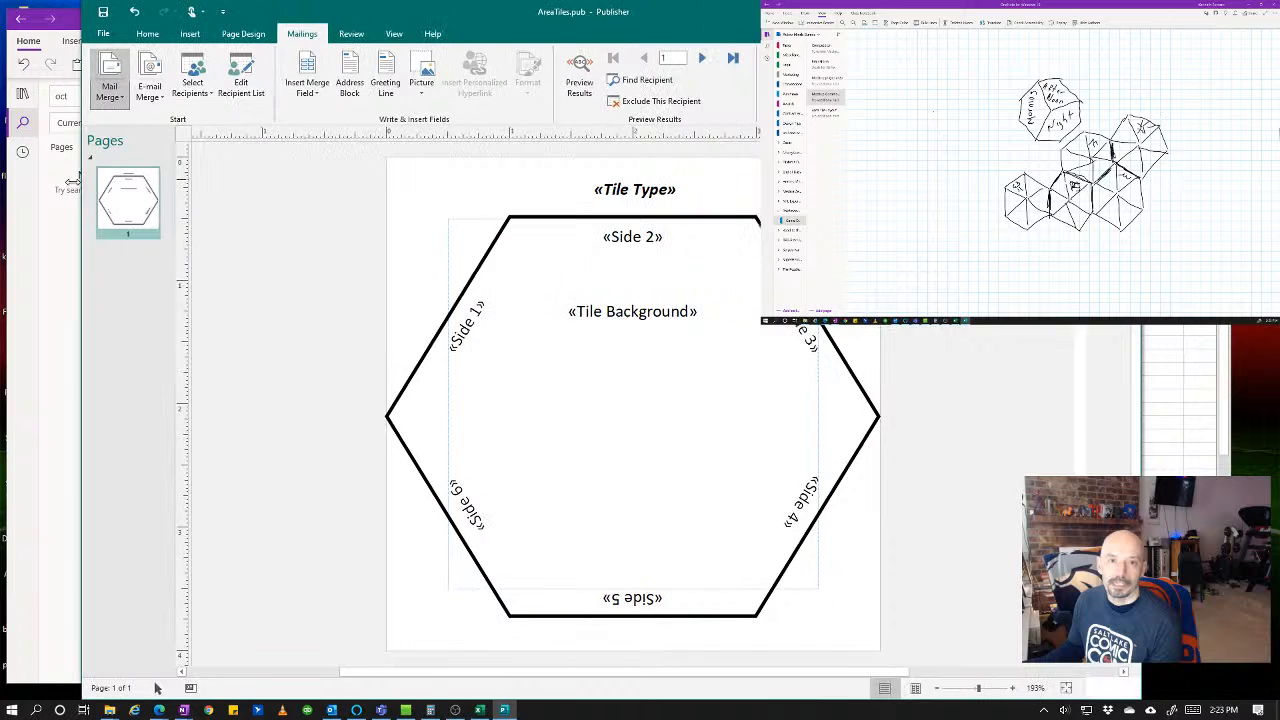
pyautogui.click(108, 98)
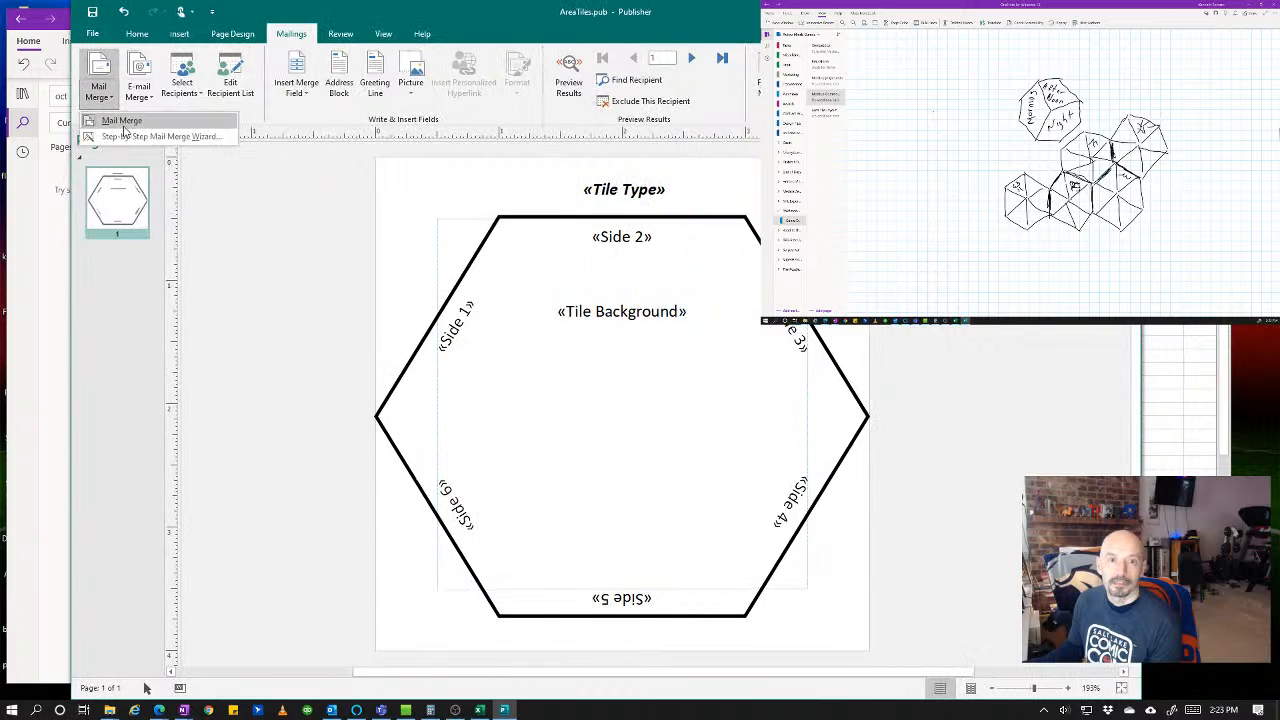
pyautogui.click(124, 131)
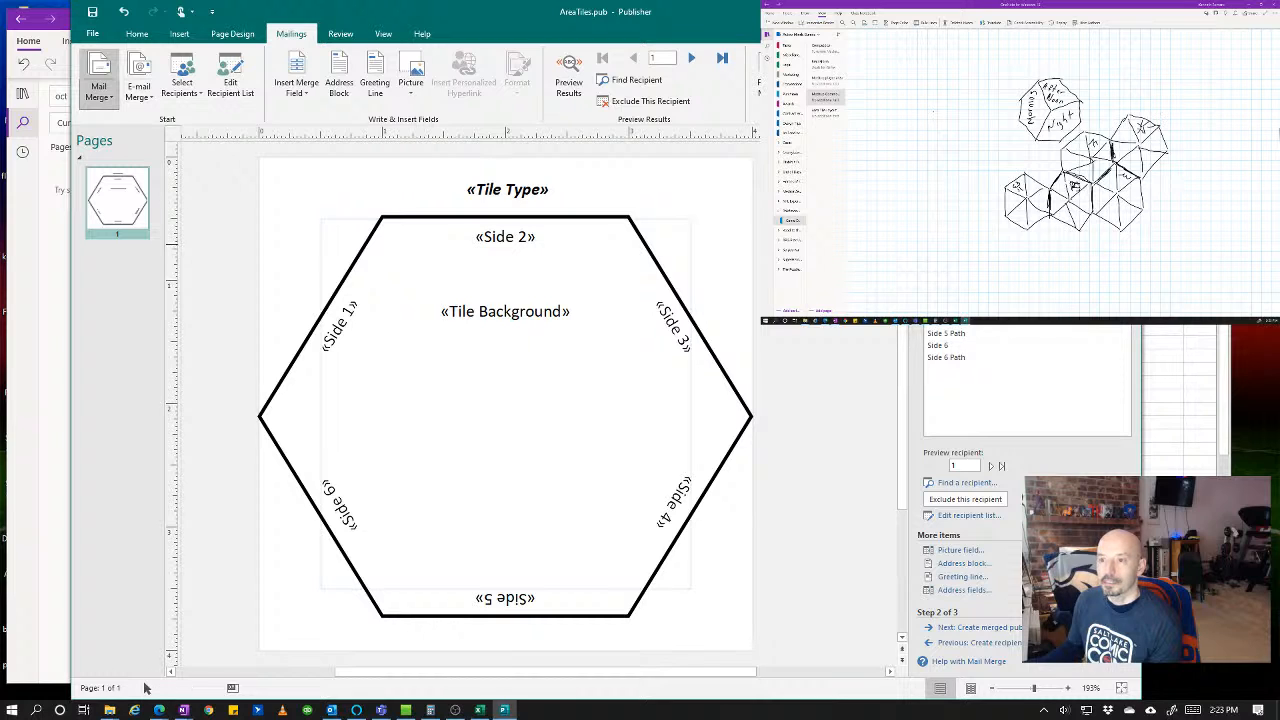
pyautogui.click(948, 237)
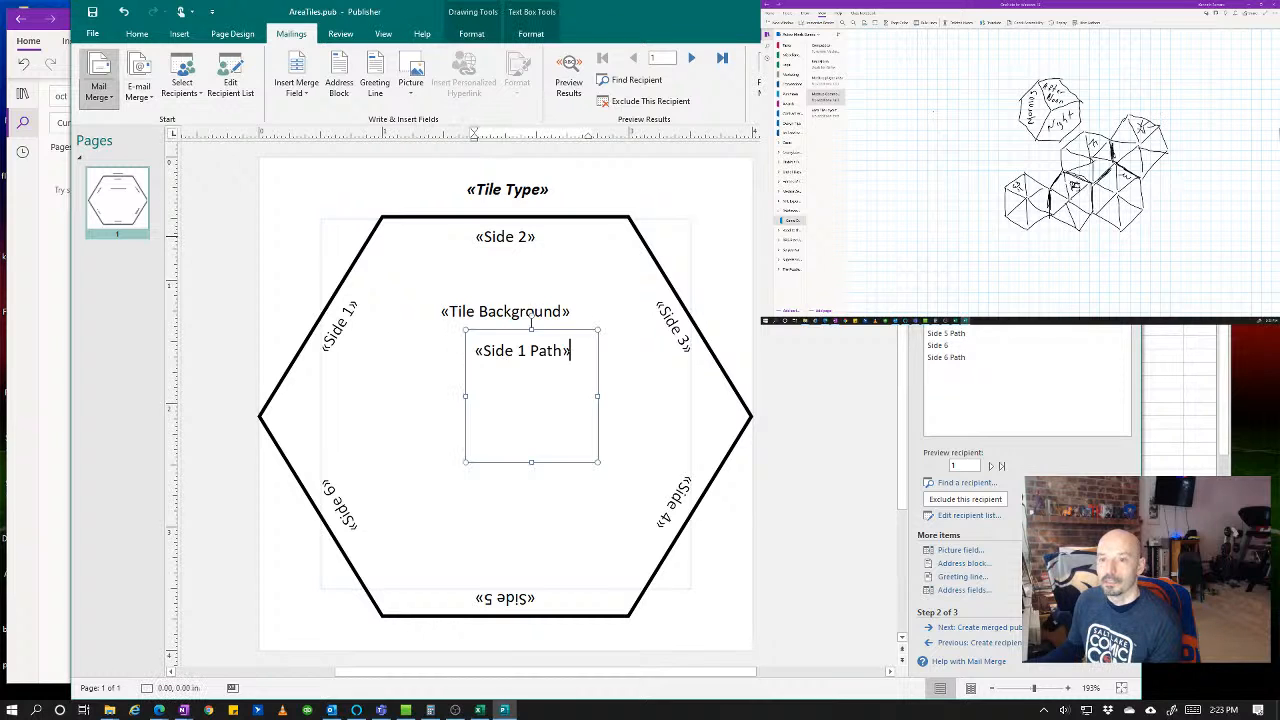
pyautogui.click(948, 261)
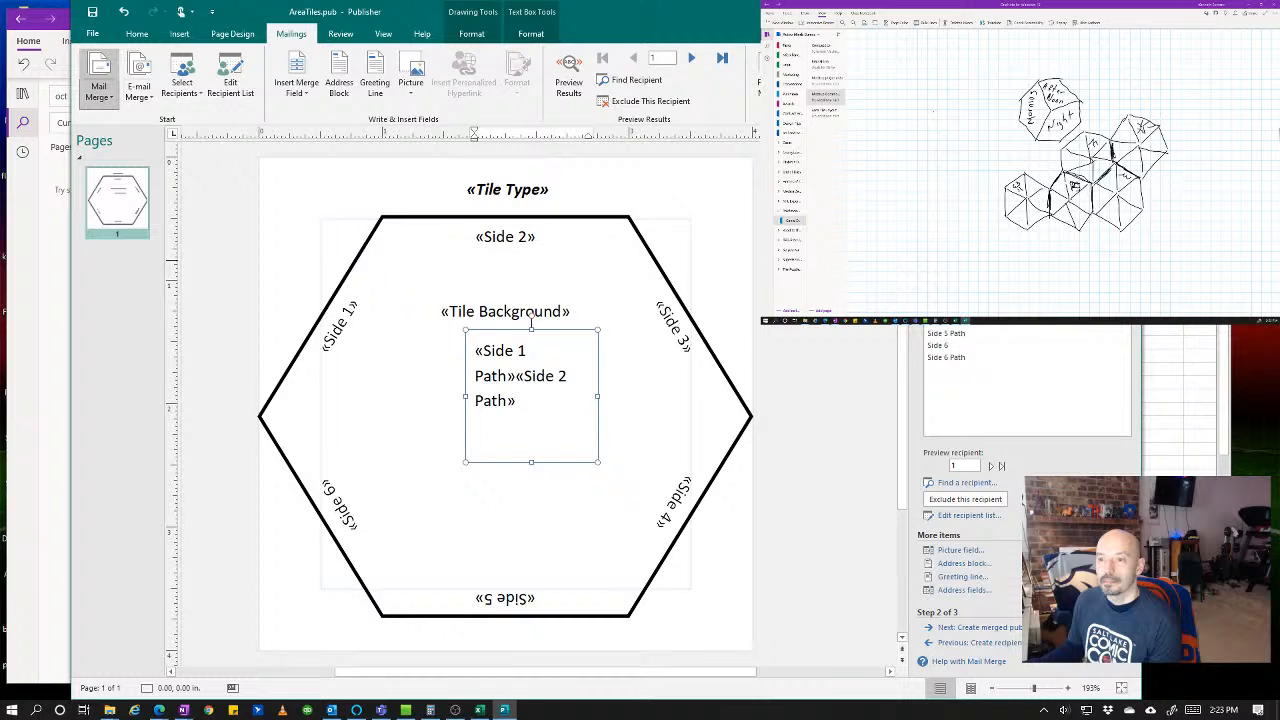
pyautogui.click(948, 285)
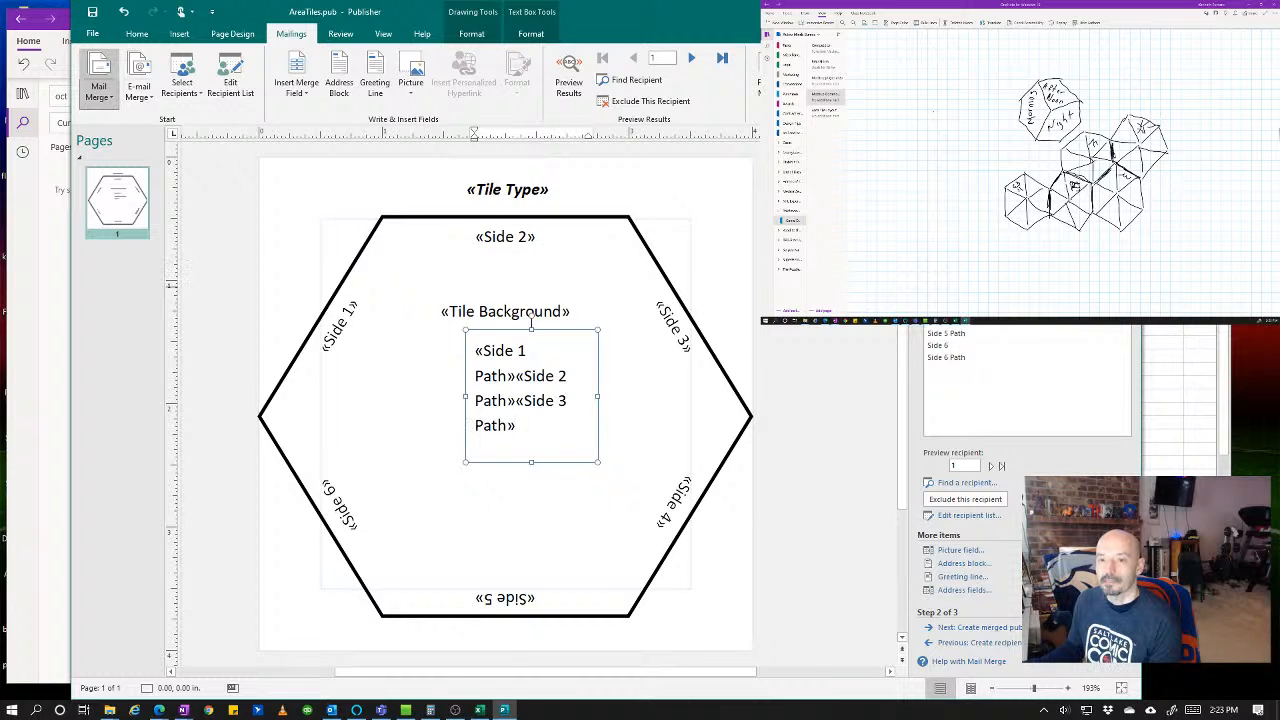
pyautogui.hotkey('ctrl', 'z')
pyautogui.hotkey('ctrl', 'z')
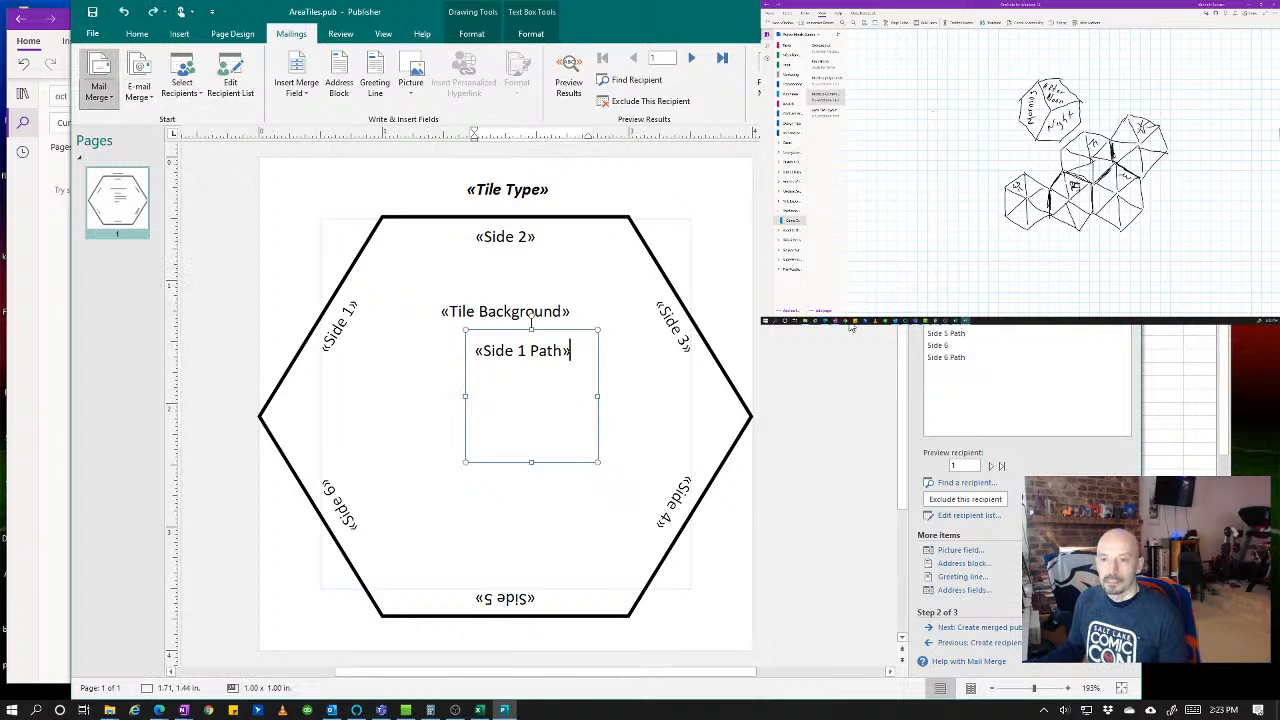
# - Insert the Side 2 Path through Side 6 Path merge fields, each in its own separate text box
pyautogui.press('Escape')
pyautogui.press('Escape')
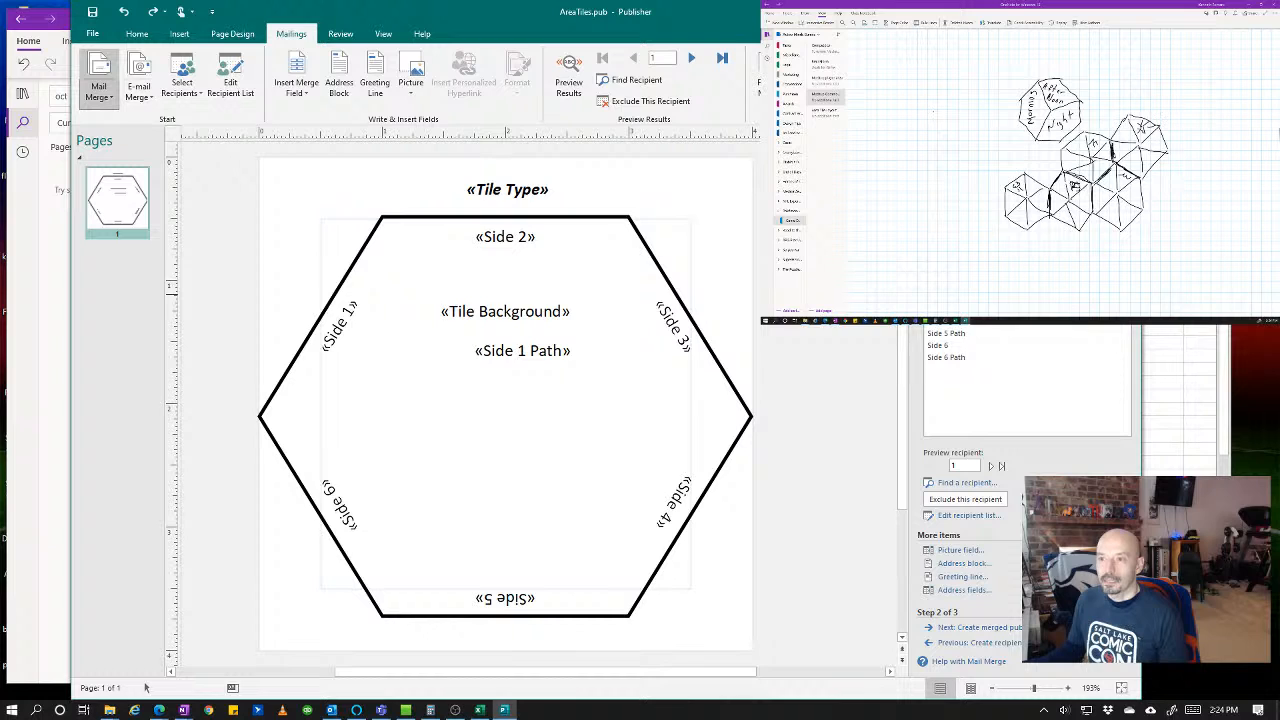
pyautogui.hotkey('ctrl', 'y')
pyautogui.press('Escape')
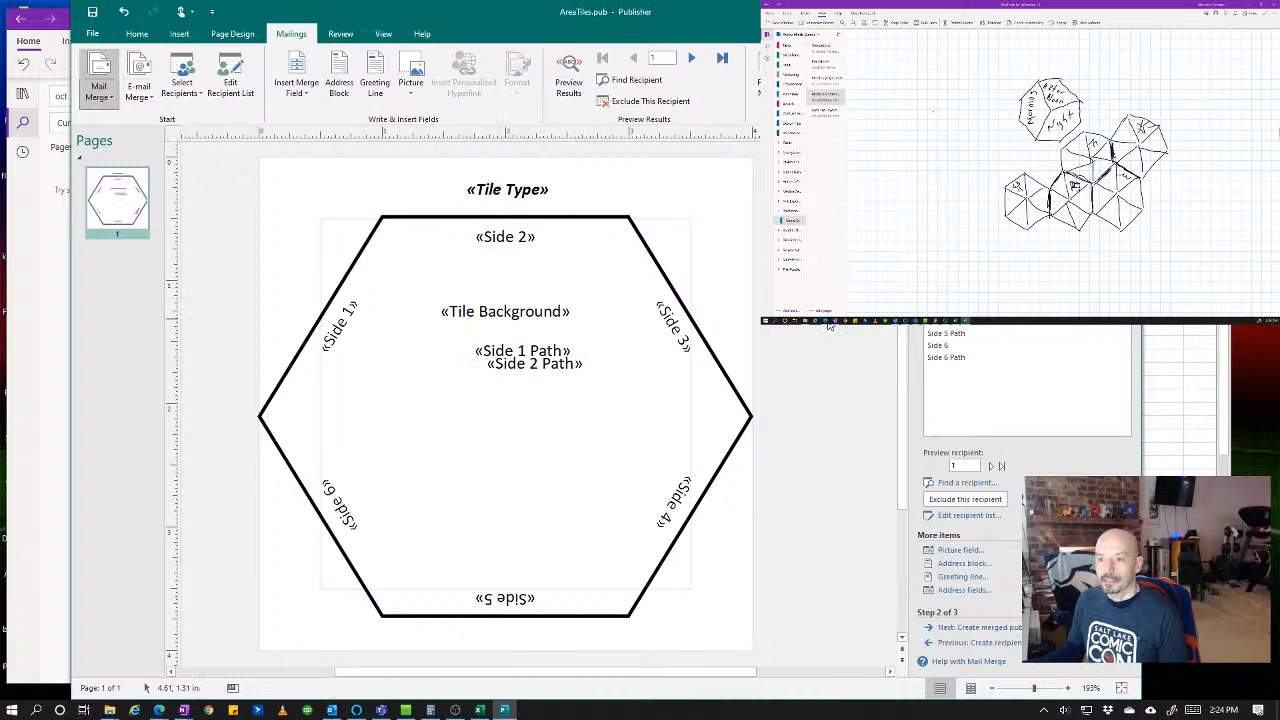
pyautogui.hotkey('ctrl', 'y')
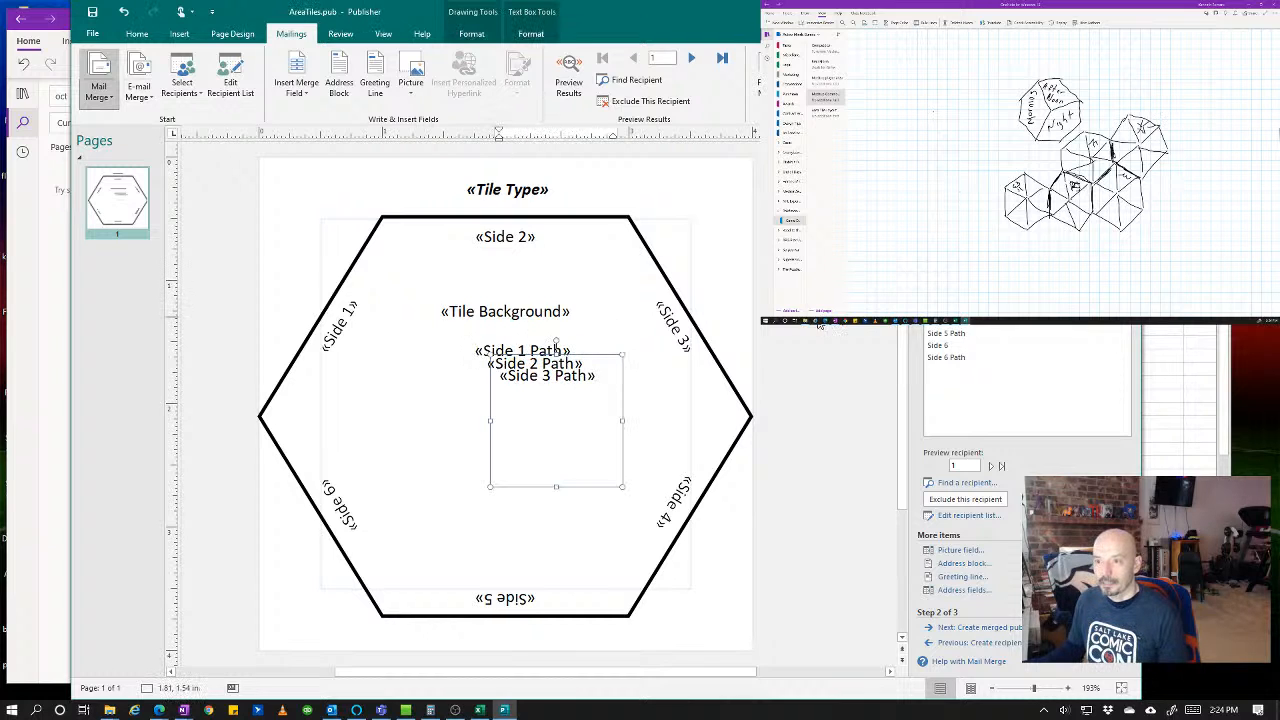
pyautogui.press('Escape')
pyautogui.hotkey('ctrl', 'y')
pyautogui.press('Escape')
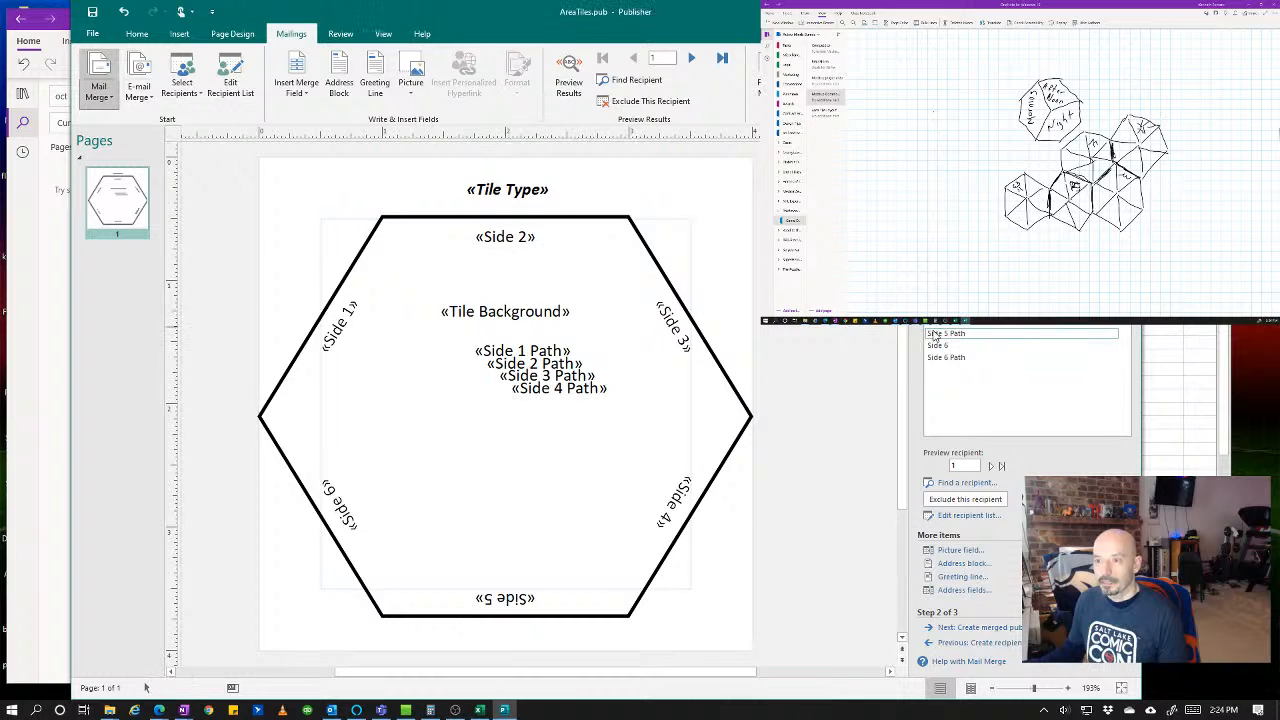
pyautogui.click(935, 335)
pyautogui.press('Escape')
pyautogui.click(952, 358)
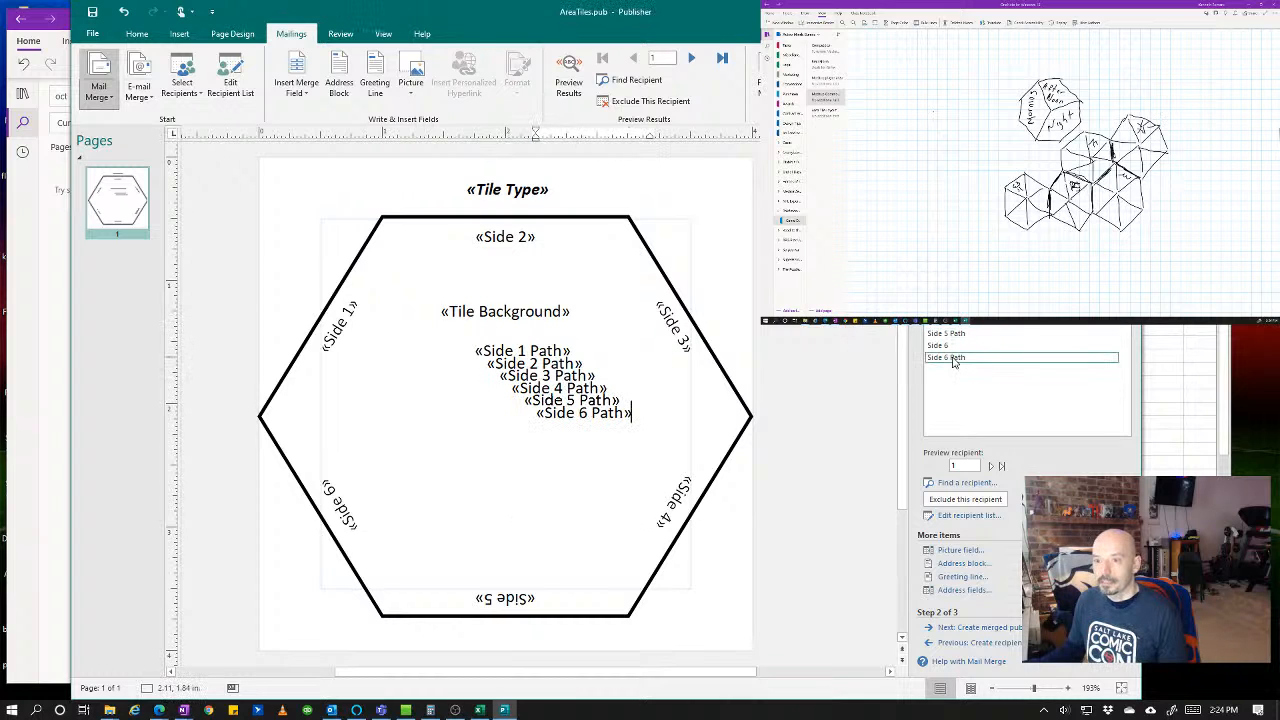
pyautogui.press('Escape')
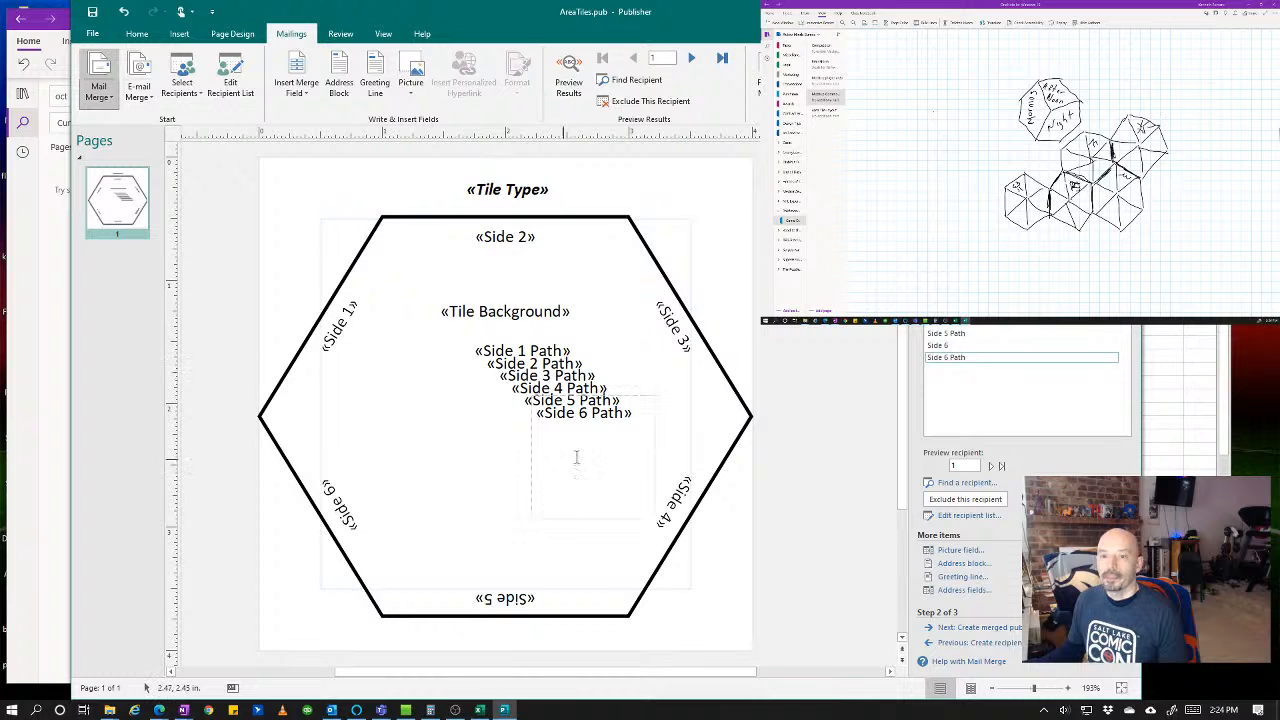
# - Rotate and place the Side 6 Path text box parallel to the Side 6 edge, extending it to about 1.46 in
pyautogui.tripleClick(633, 435)
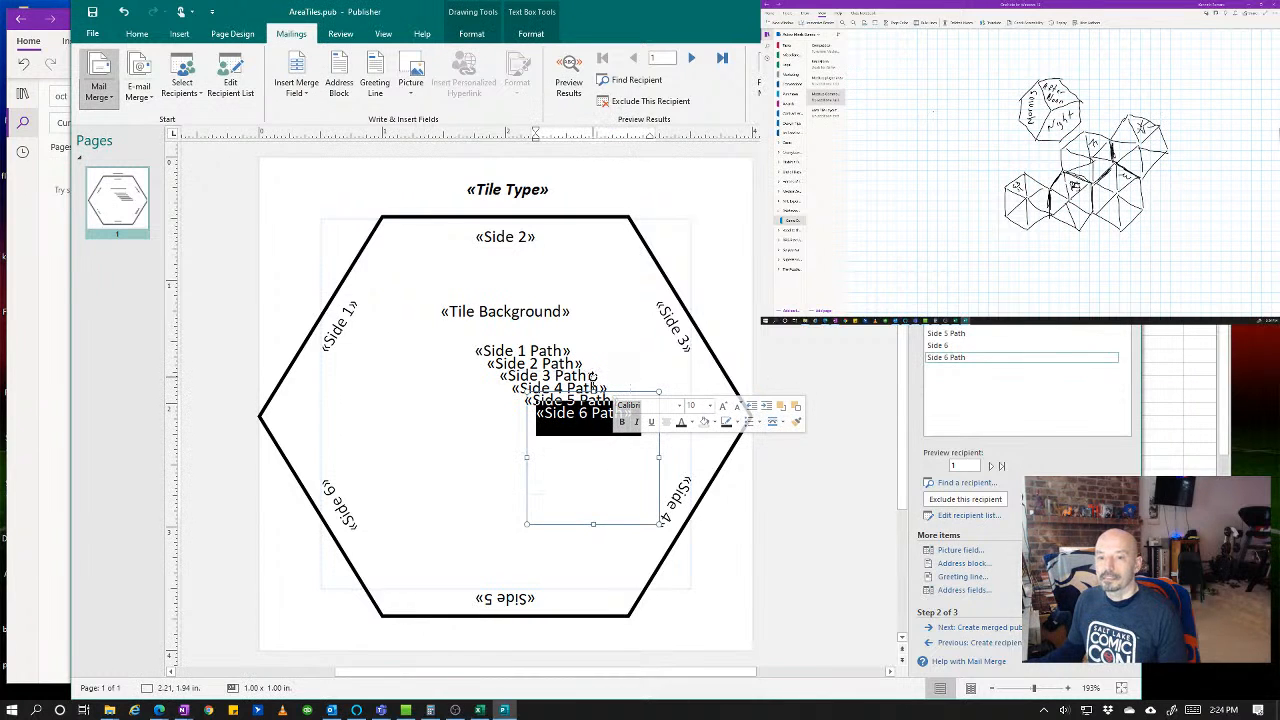
pyautogui.moveTo(591, 378)
pyautogui.mouseDown()
pyautogui.moveTo(550, 395)
pyautogui.moveTo(500, 466)
pyautogui.moveTo(508, 506)
pyautogui.moveTo(440, 480)
pyautogui.moveTo(410, 445)
pyautogui.moveTo(347, 483)
pyautogui.mouseUp()
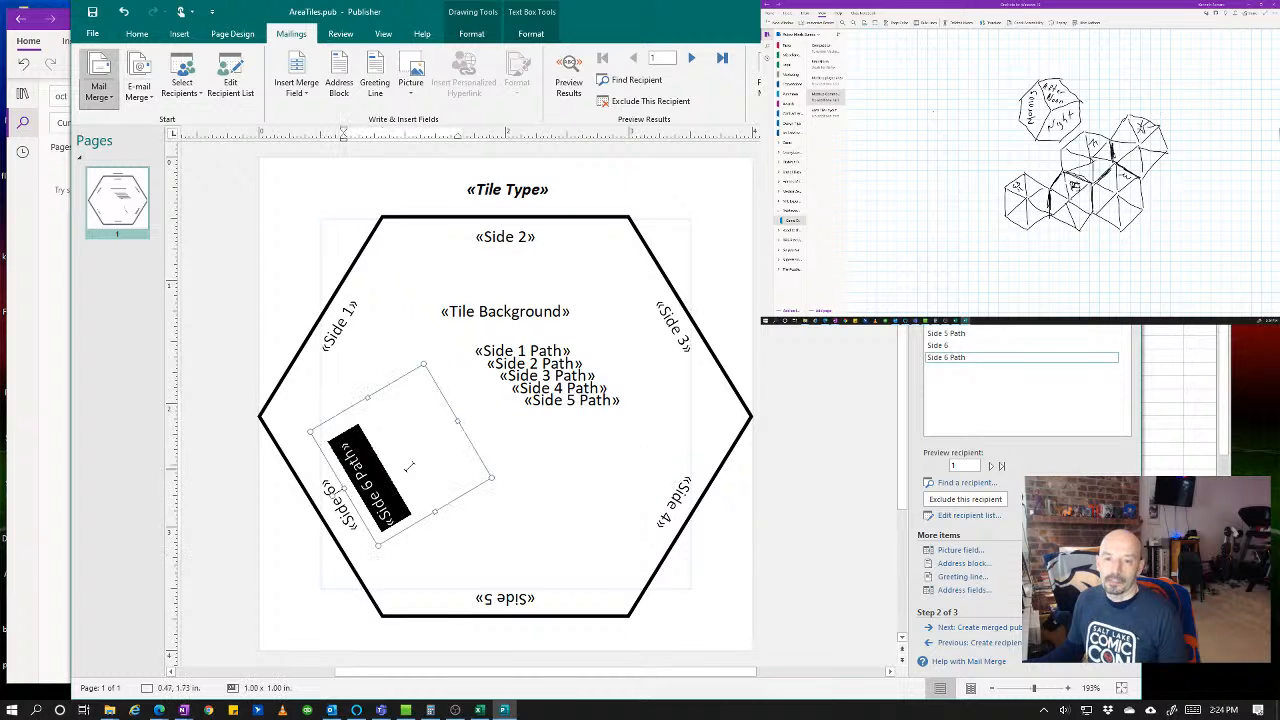
pyautogui.moveTo(456, 422); pyautogui.dragTo(507, 395)
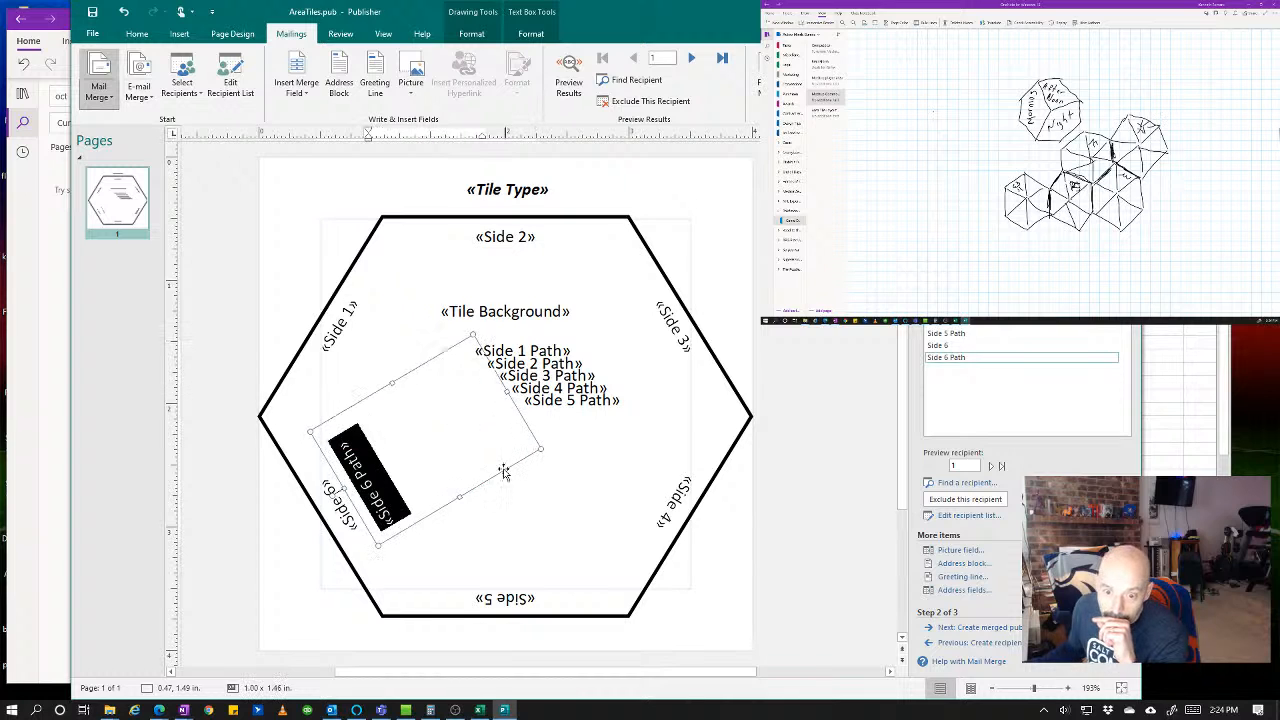
# - Enlarge the rotated Side 6 Path text box along the Side 6 edge and toward the tile center to about 1.74 × 1.43 in
pyautogui.moveTo(461, 496); pyautogui.dragTo(480, 551)
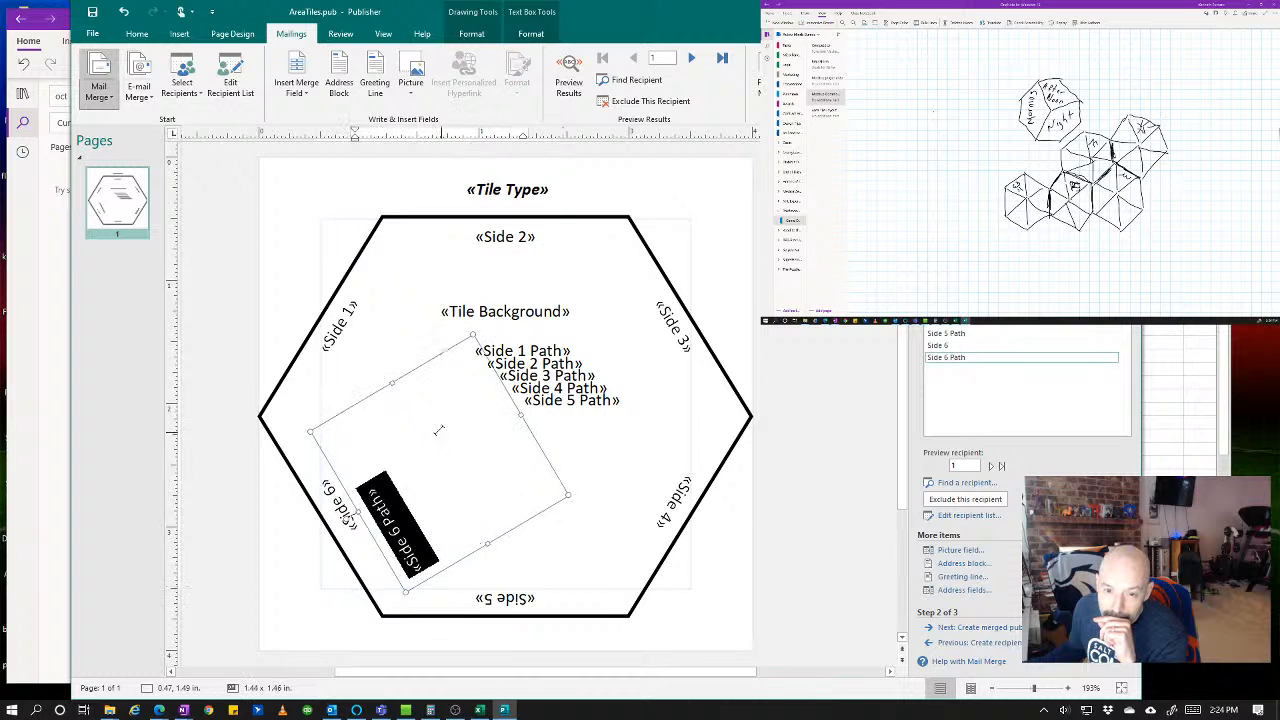
pyautogui.moveTo(389, 381); pyautogui.dragTo(373, 351)
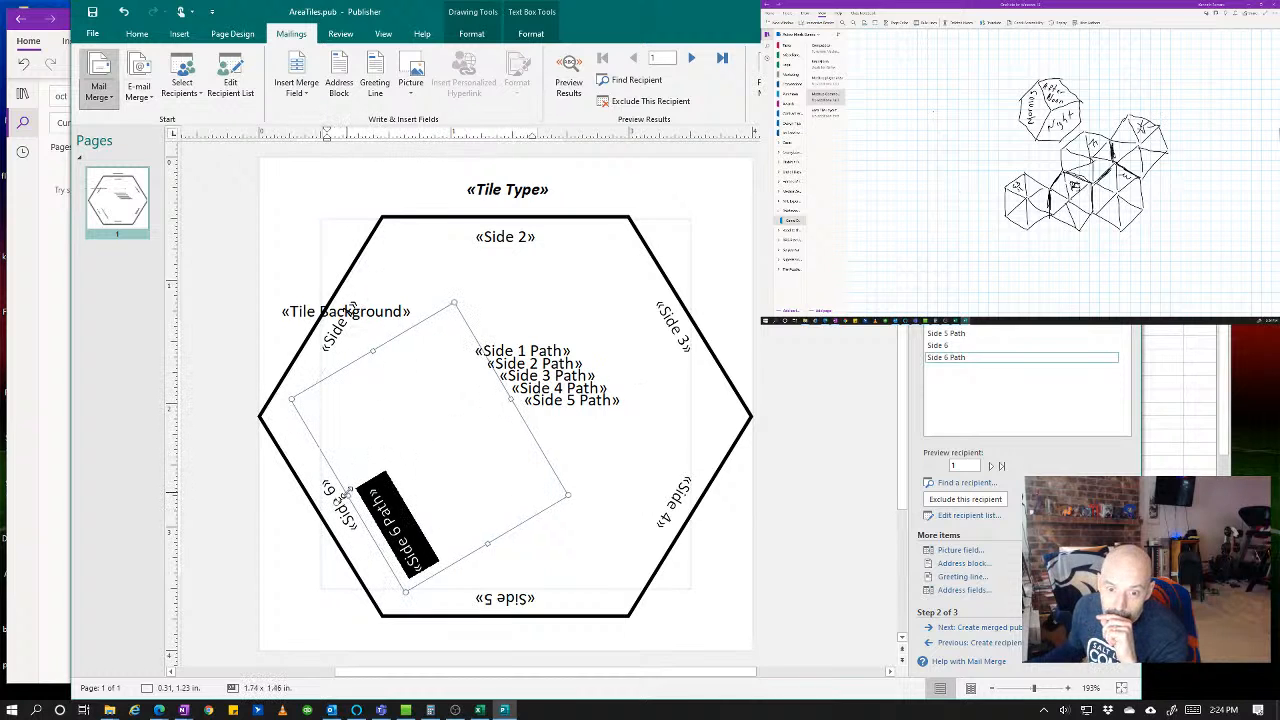
pyautogui.moveTo(347, 493)
pyautogui.mouseDown()
pyautogui.moveTo(306, 504)
pyautogui.moveTo(347, 491)
pyautogui.mouseUp()
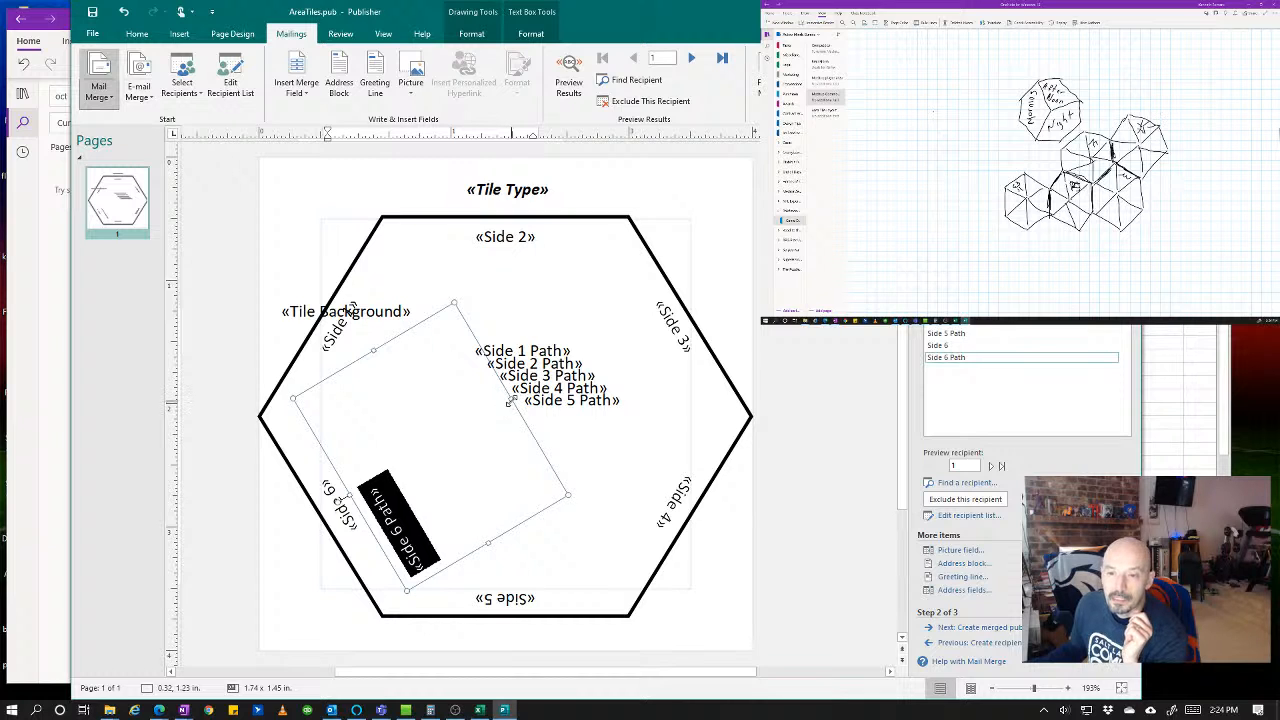
pyautogui.moveTo(511, 401); pyautogui.dragTo(511, 403)
pyautogui.hotkey('ctrl', 'z')
pyautogui.hotkey('ctrl', 'z')
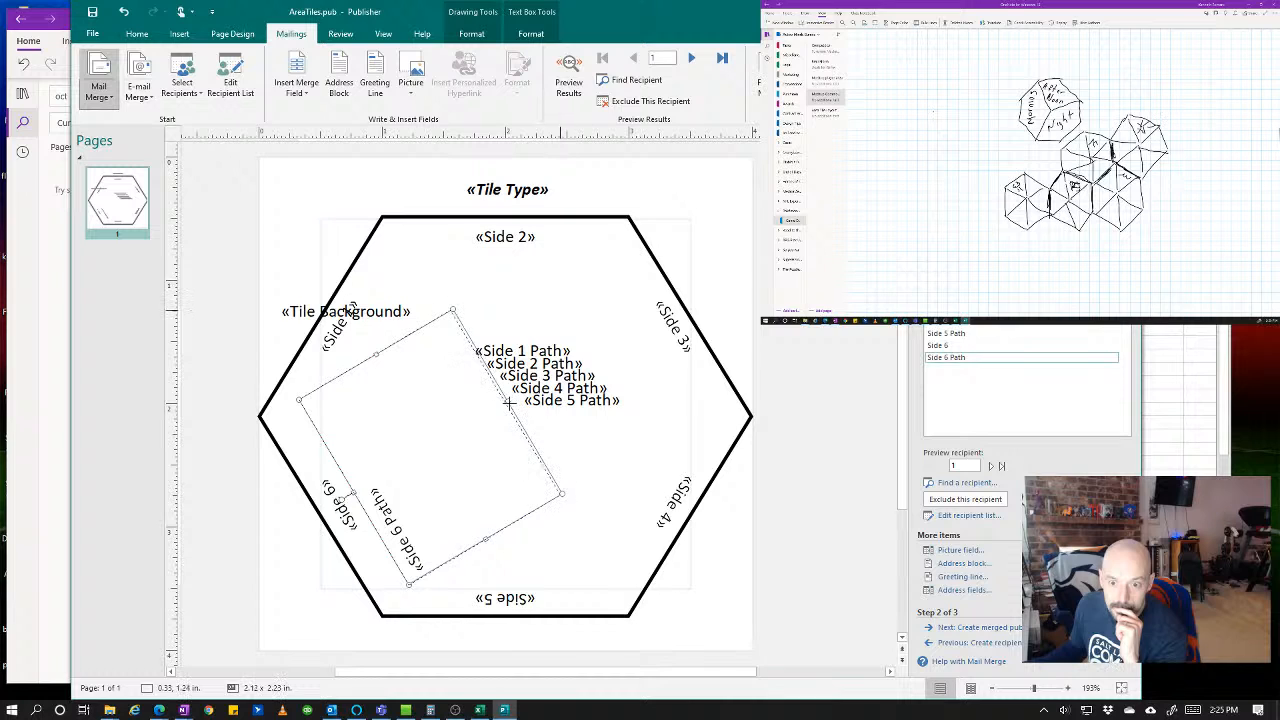
# - Turn the Side 5 Path text box upside down, place it just inside the Side 5 edge and enlarge it to about 1.96 × 1.46 in
pyautogui.click(573, 417)
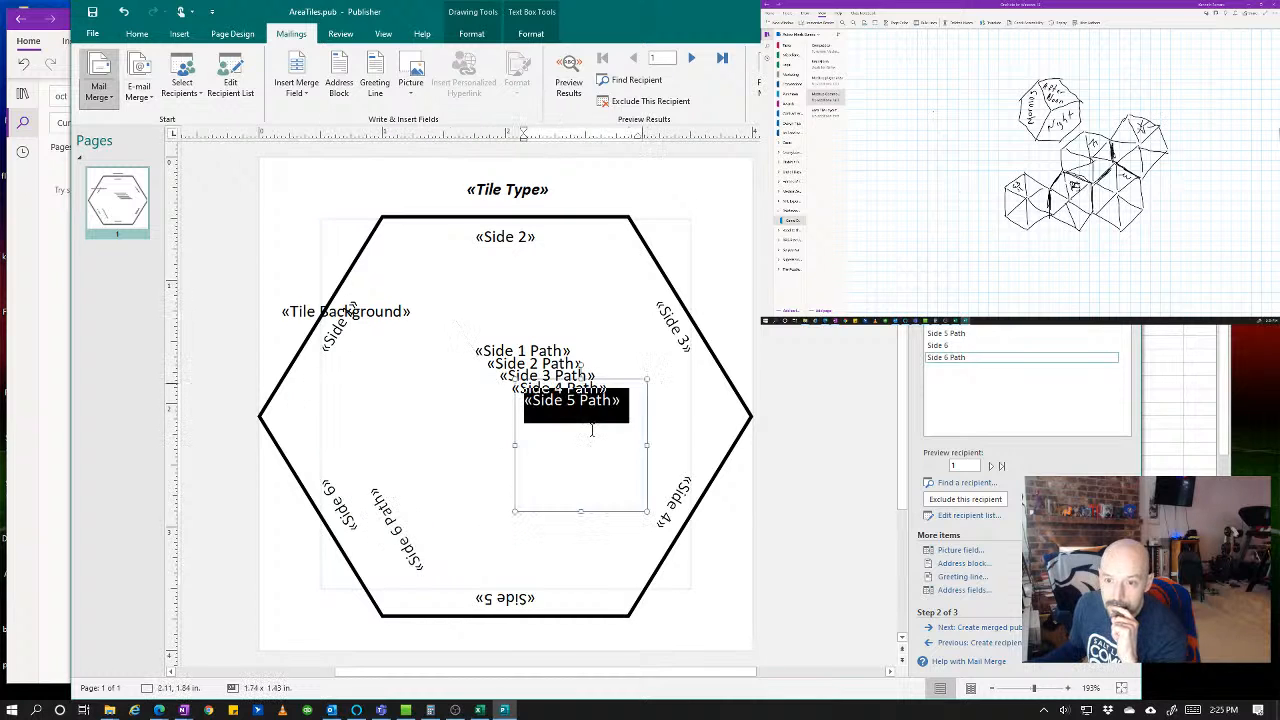
pyautogui.moveTo(579, 363); pyautogui.dragTo(582, 530)
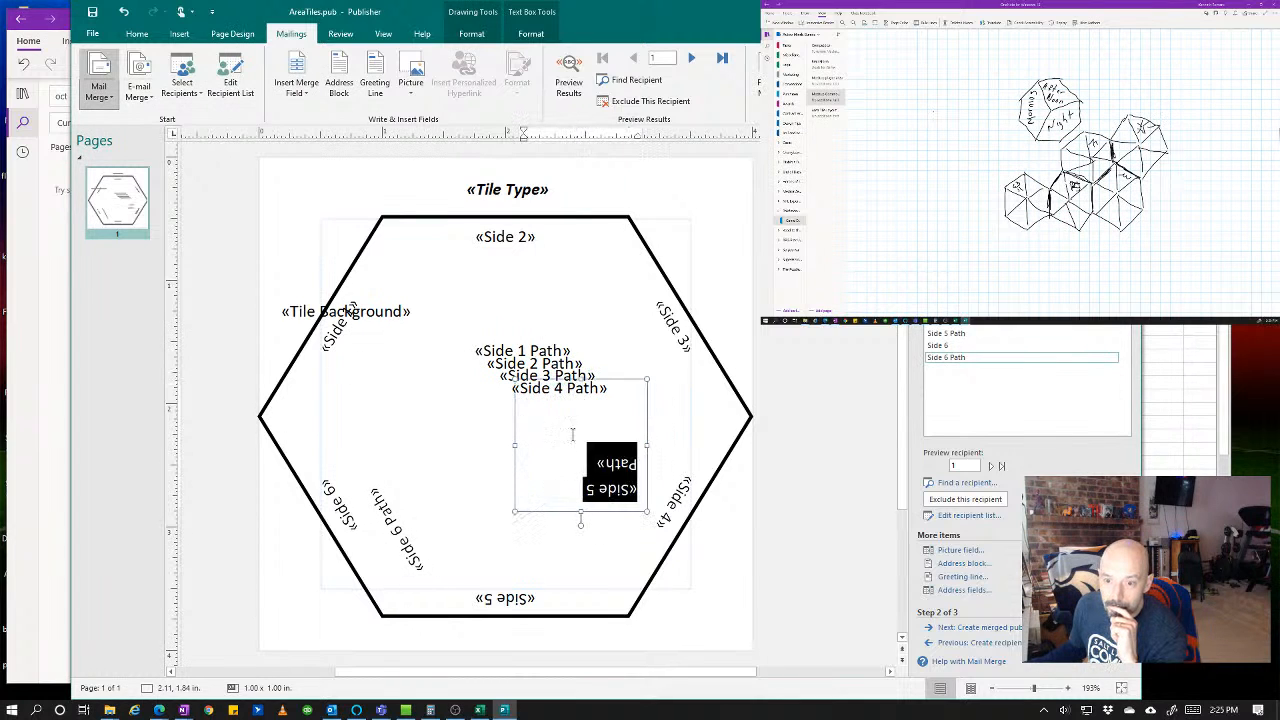
pyautogui.moveTo(569, 511); pyautogui.dragTo(501, 541)
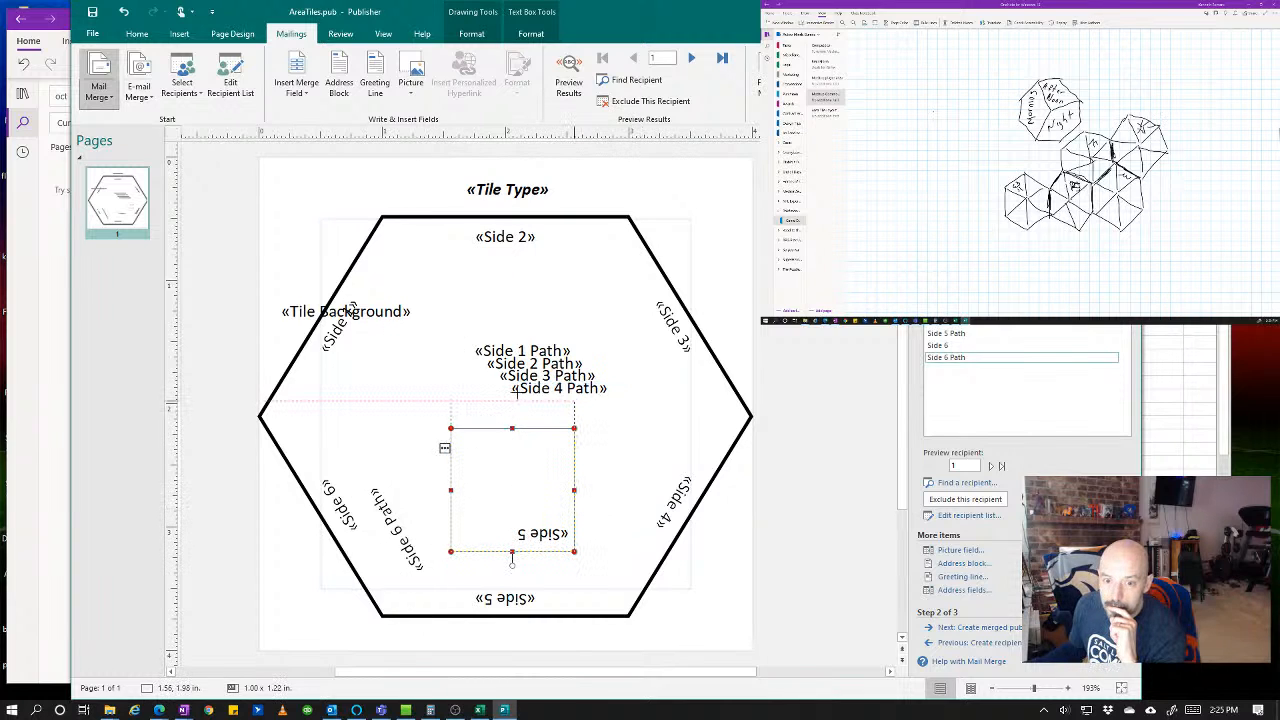
pyautogui.click(522, 407)
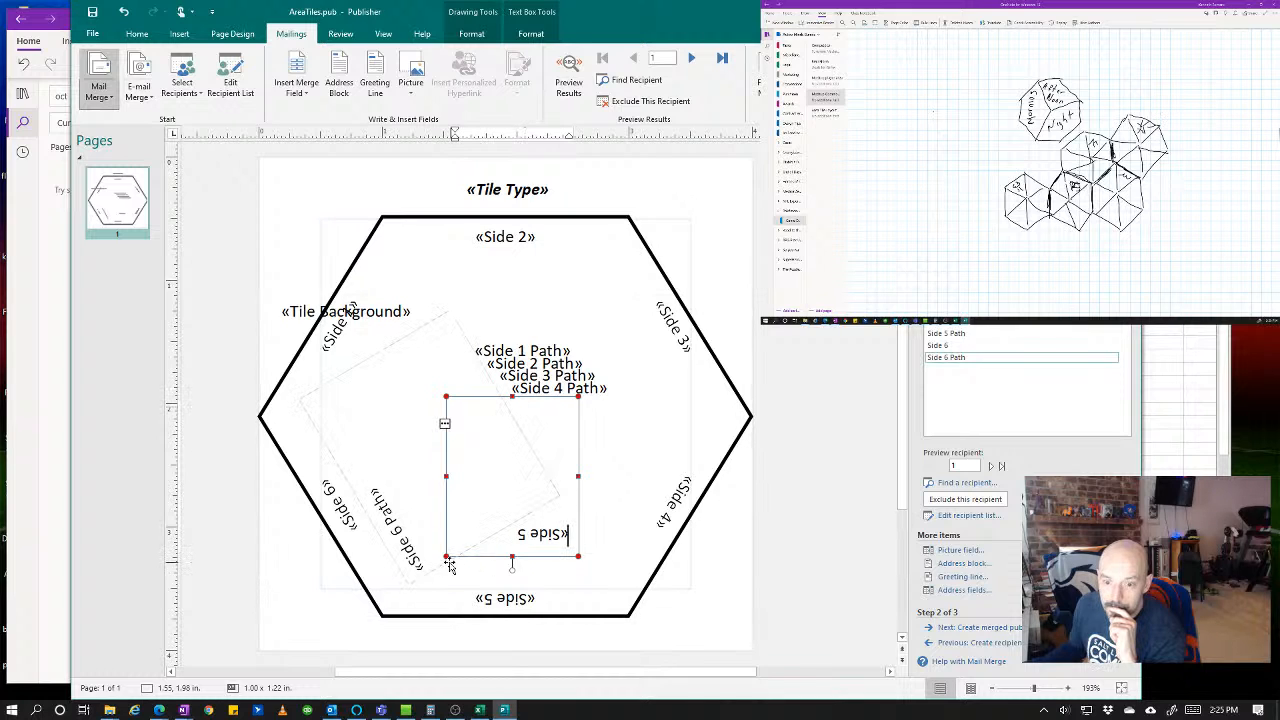
pyautogui.moveTo(446, 557); pyautogui.dragTo(388, 586)
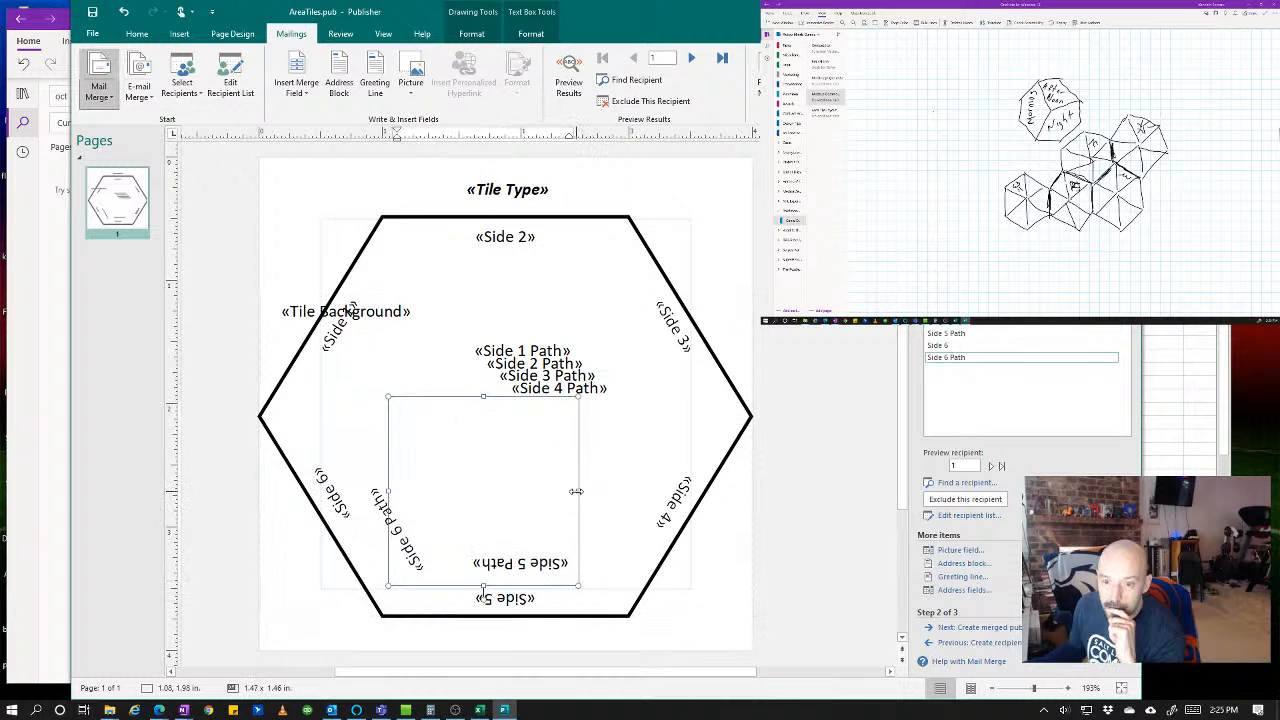
pyautogui.moveTo(578, 490); pyautogui.dragTo(640, 500)
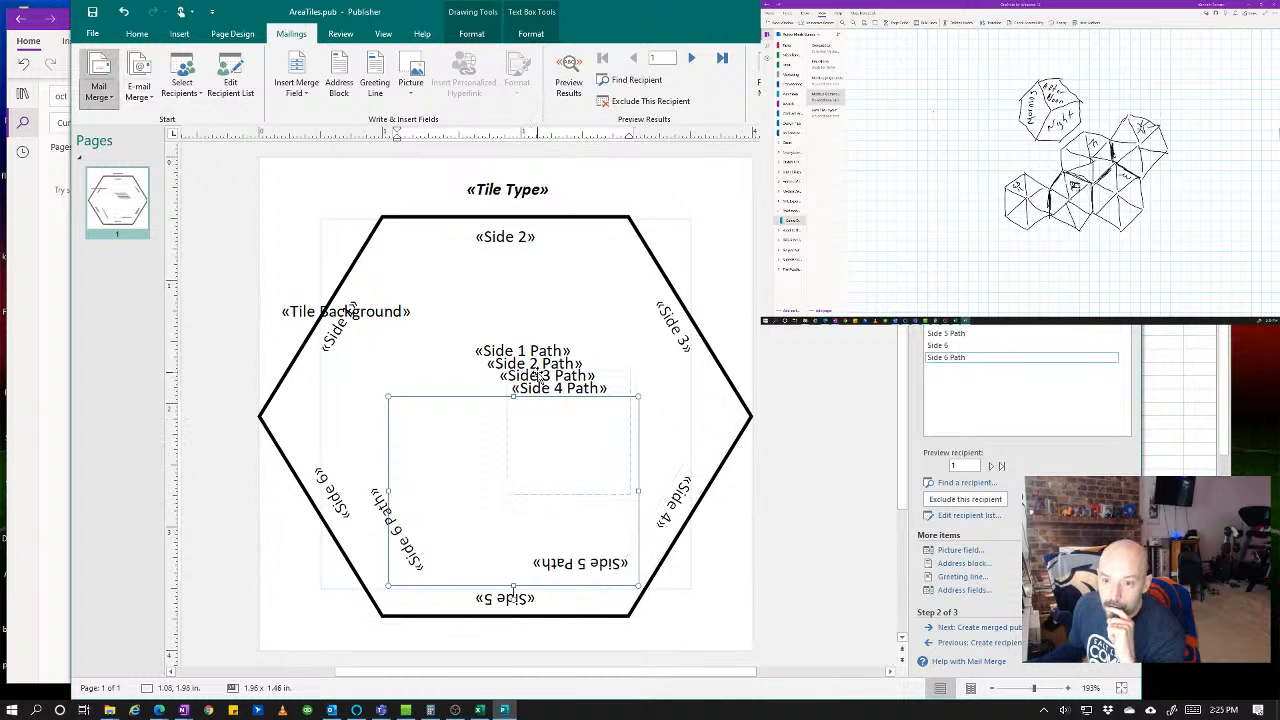
# - Rotate the Side 4 Path text box parallel to the Side 4 edge, place it inside that edge and enlarge it to about 1.63 × 1.28 in
pyautogui.click(560, 387)
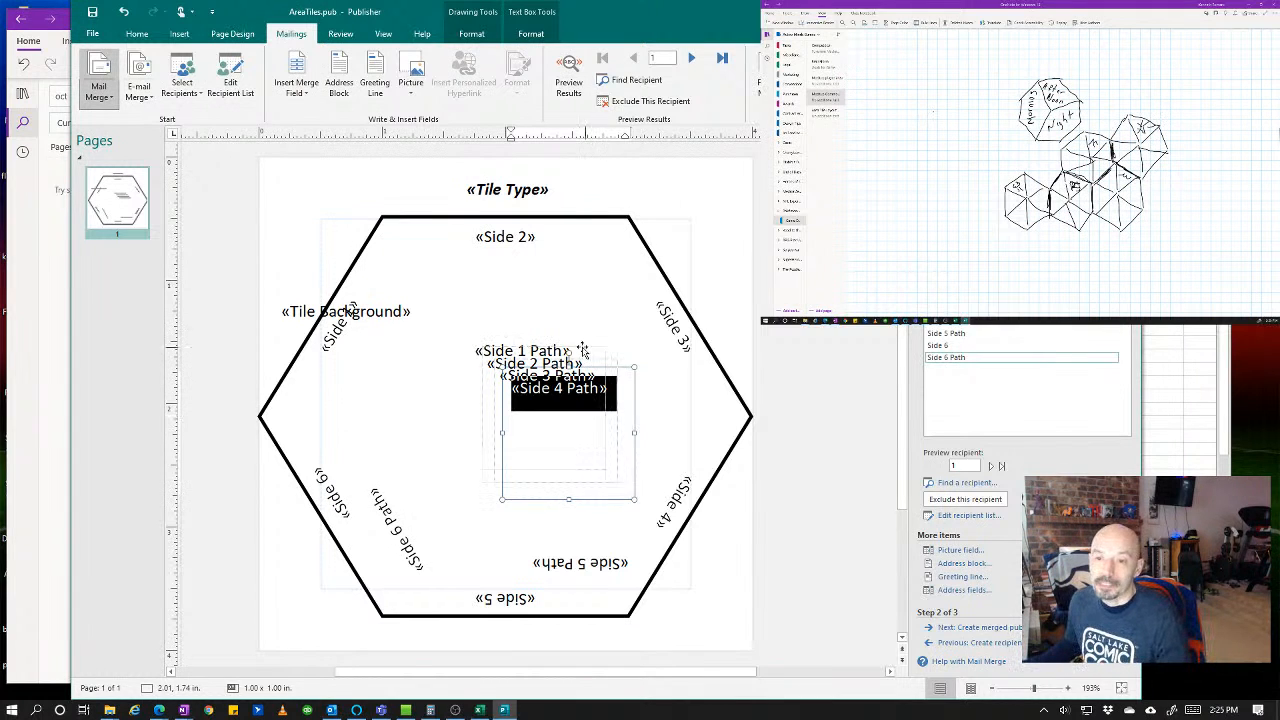
pyautogui.moveTo(568, 351); pyautogui.dragTo(667, 492)
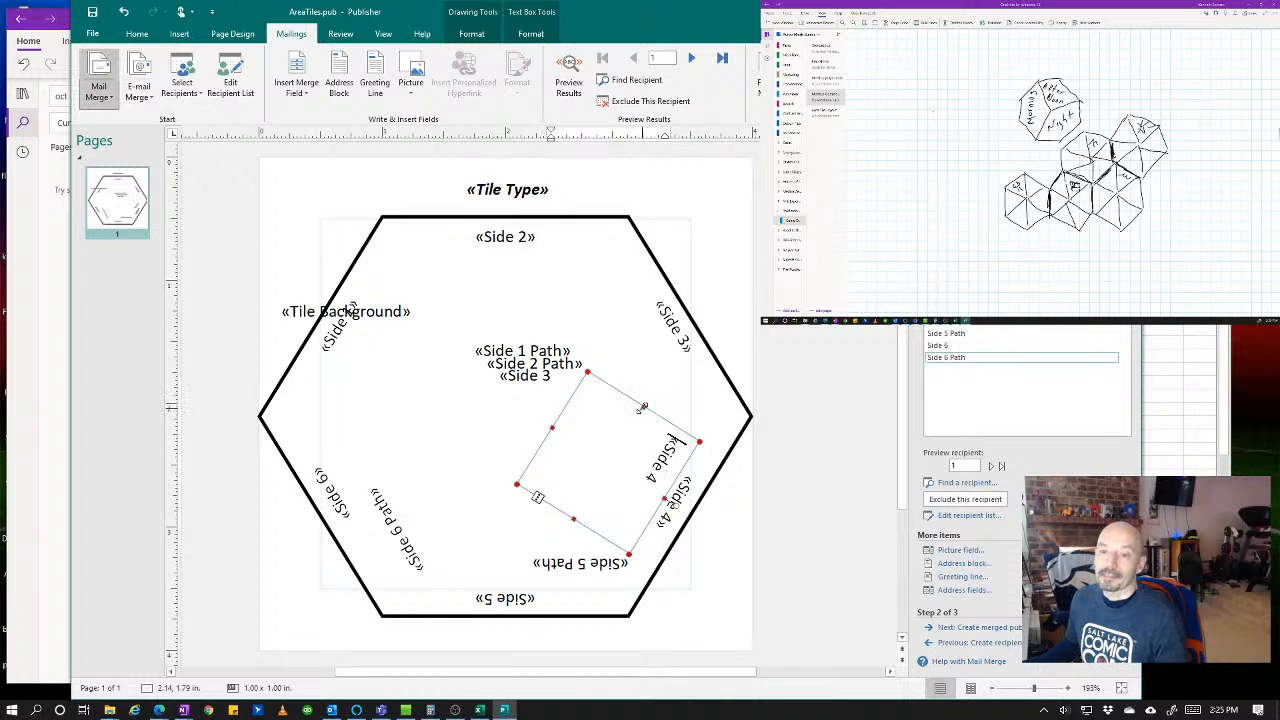
pyautogui.moveTo(642, 404); pyautogui.dragTo(667, 383)
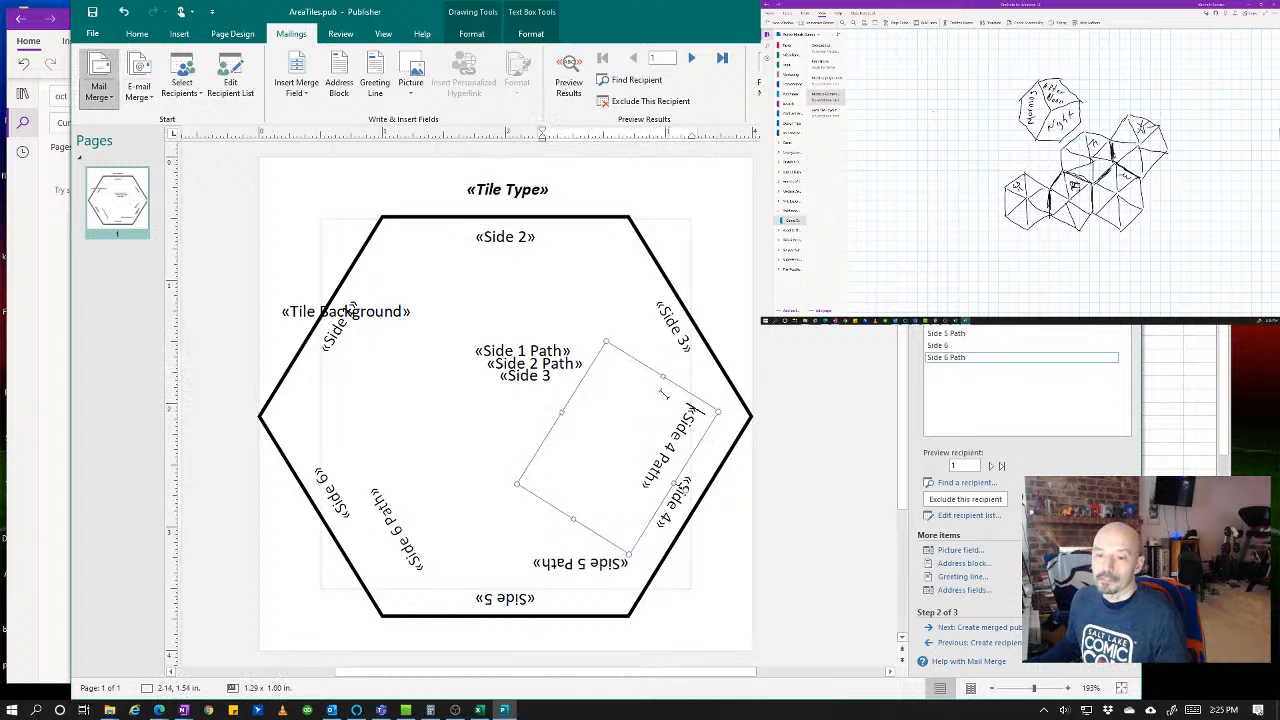
pyautogui.moveTo(569, 519); pyautogui.dragTo(556, 553)
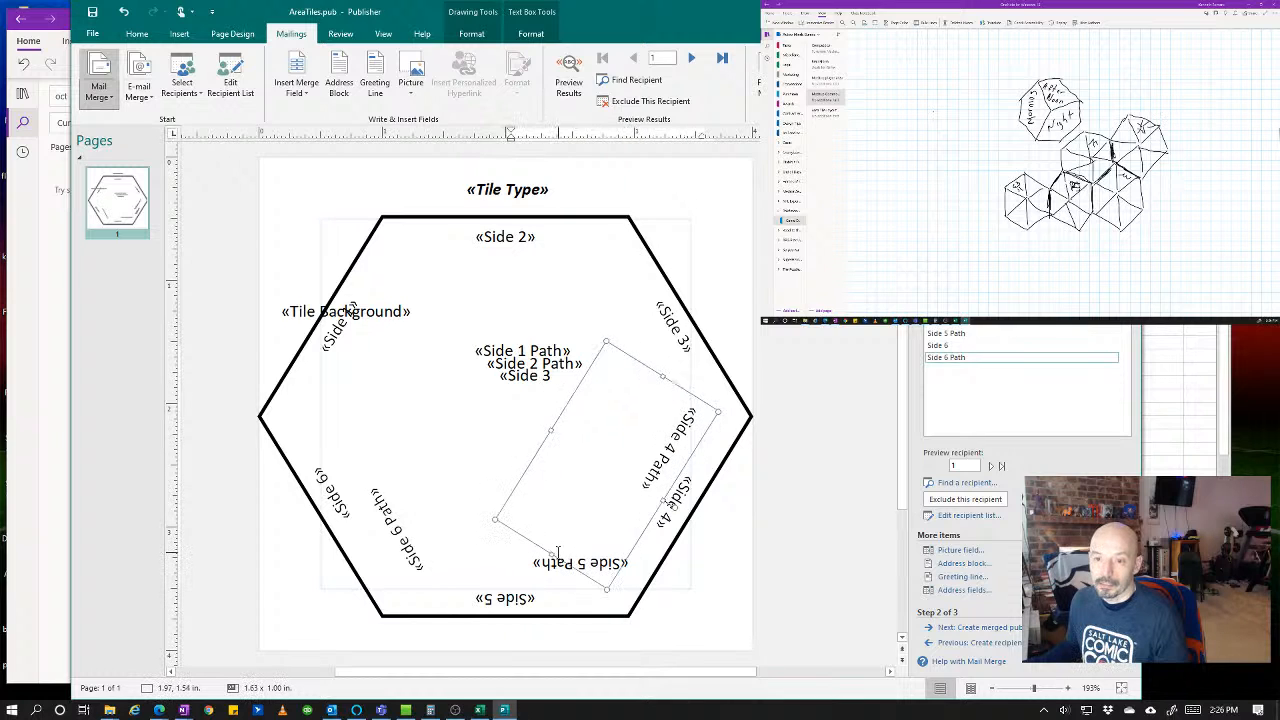
pyautogui.moveTo(552, 430); pyautogui.dragTo(522, 410)
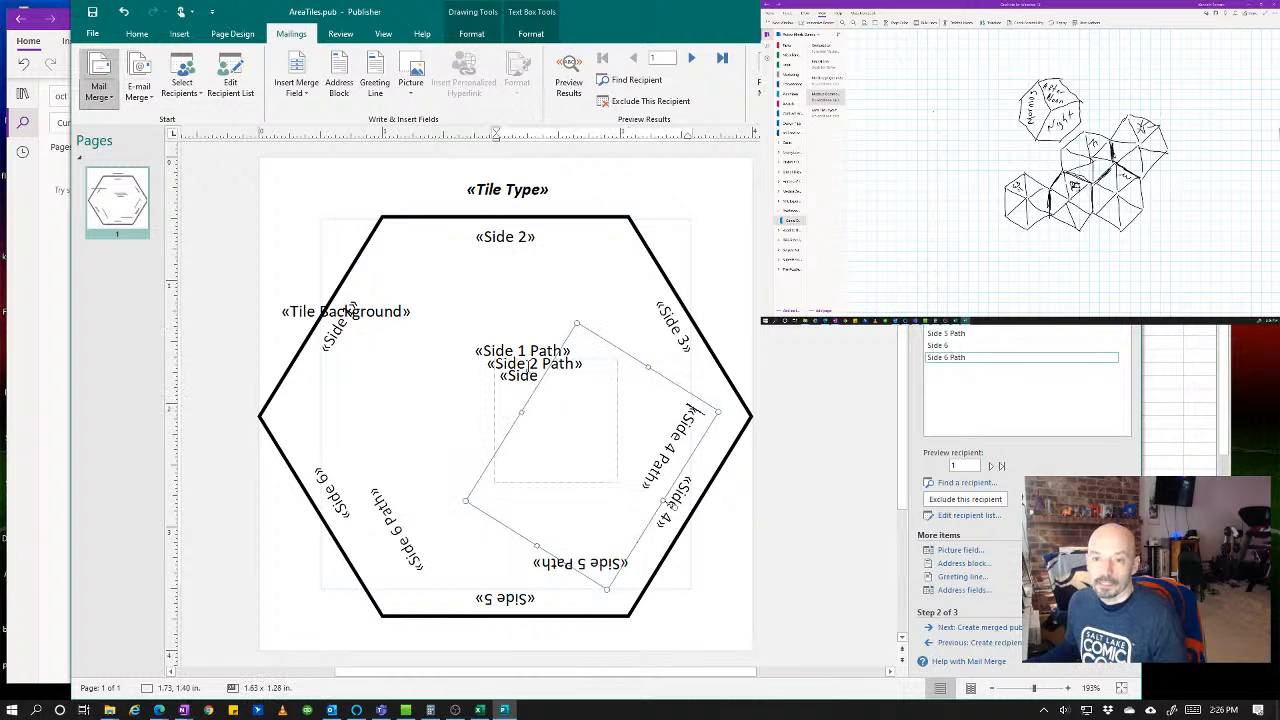
# - Rotate the Side 3 Path text box parallel to the Side 3 edge, place it inside that edge and enlarge it to about 1.72 × 1.24 in
pyautogui.doubleClick(515, 385)
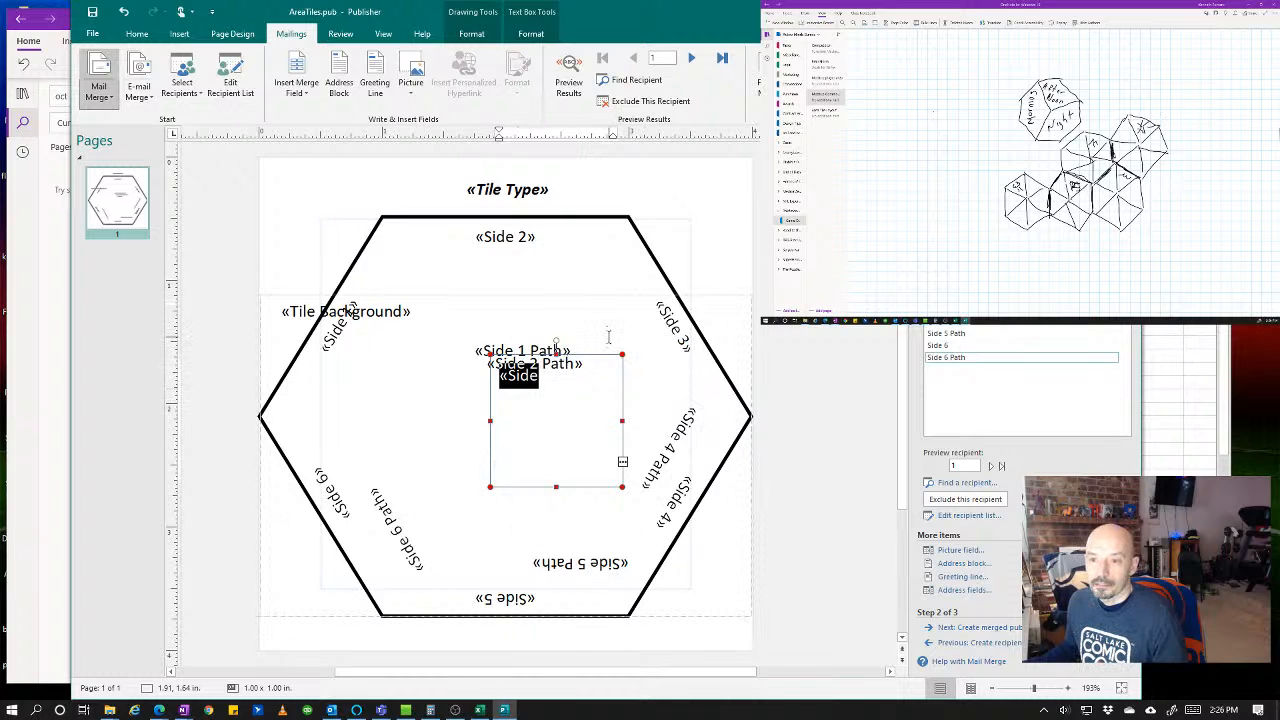
pyautogui.moveTo(556, 343); pyautogui.dragTo(619, 374)
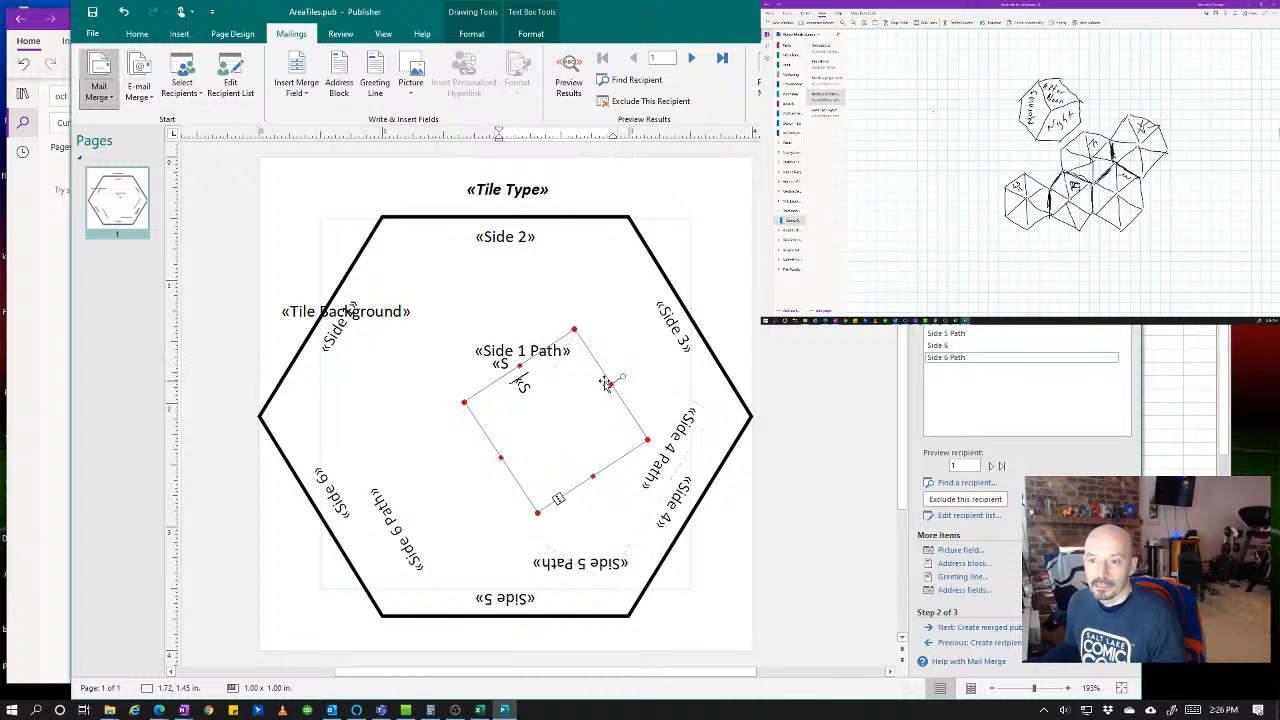
pyautogui.moveTo(606, 383); pyautogui.dragTo(660, 331)
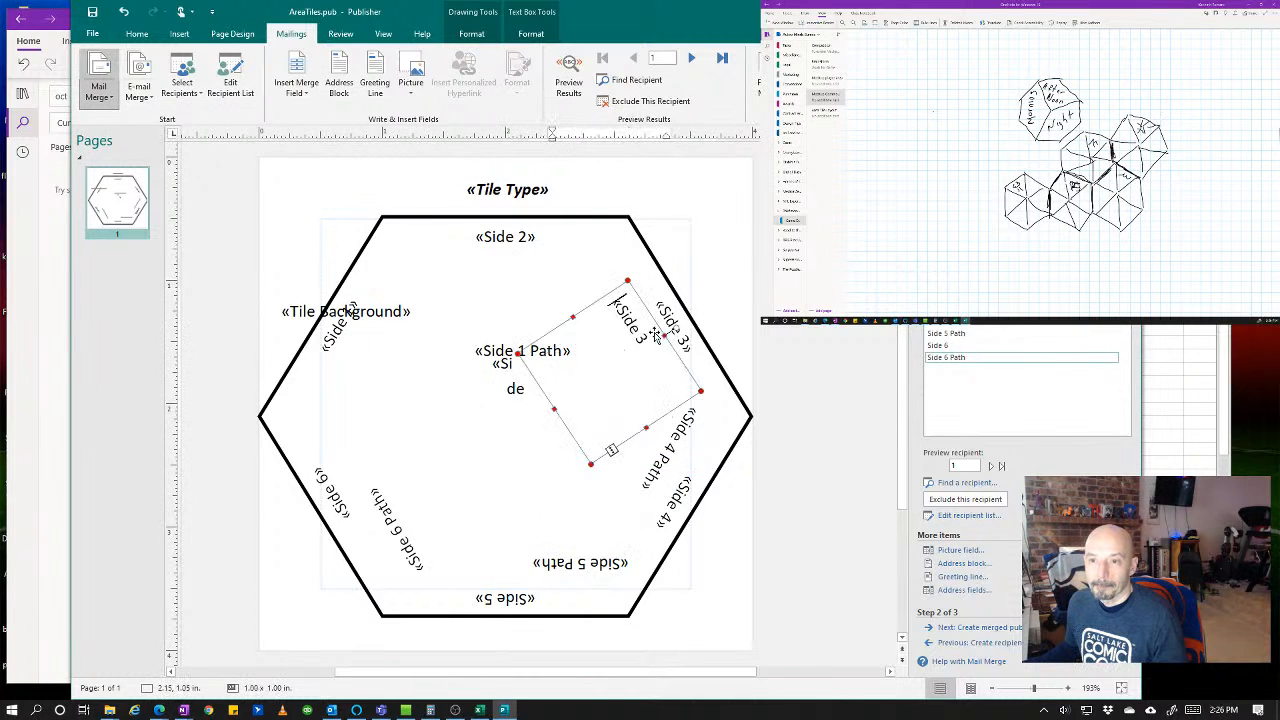
pyautogui.moveTo(573, 317); pyautogui.dragTo(565, 263)
pyautogui.moveTo(644, 426); pyautogui.dragTo(668, 467)
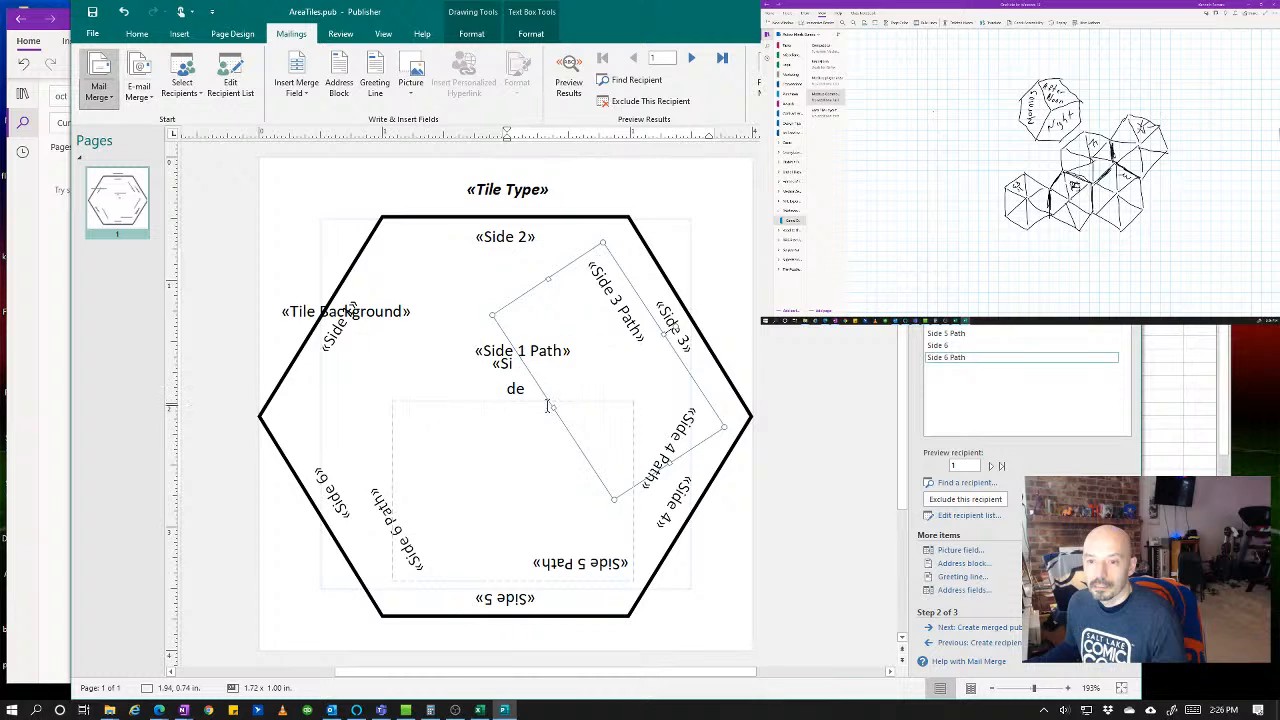
pyautogui.moveTo(553, 407); pyautogui.dragTo(528, 422)
pyautogui.click(591, 264)
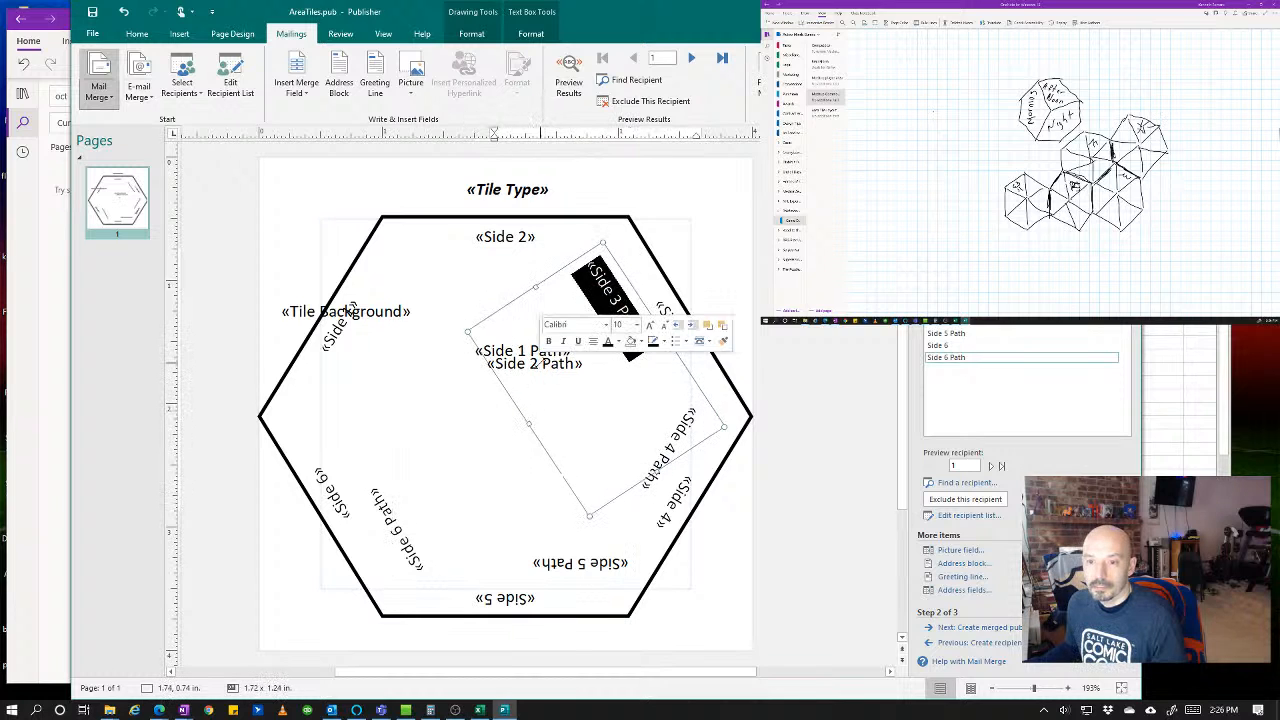
# - Place the Side 2 Path text box just below the Side 2 label and enlarge it to about 1.95 × 1.33 in
pyautogui.click(488, 366)
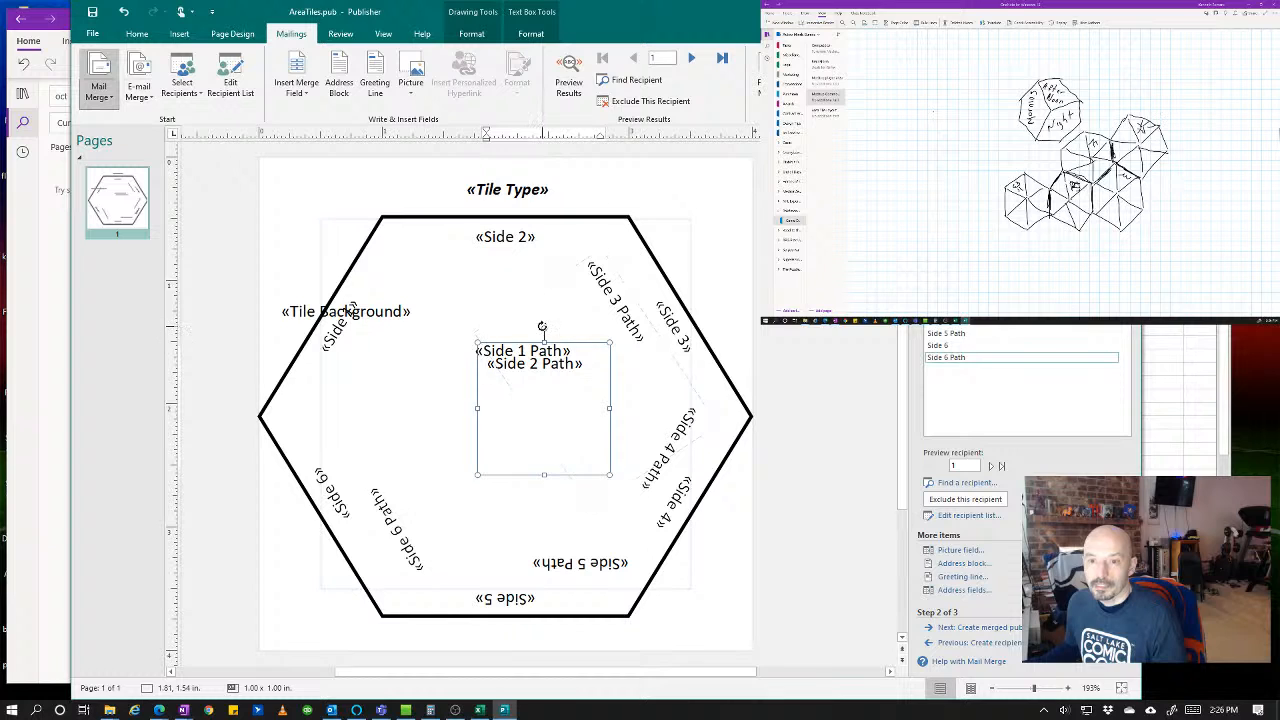
pyautogui.moveTo(541, 327); pyautogui.dragTo(518, 251)
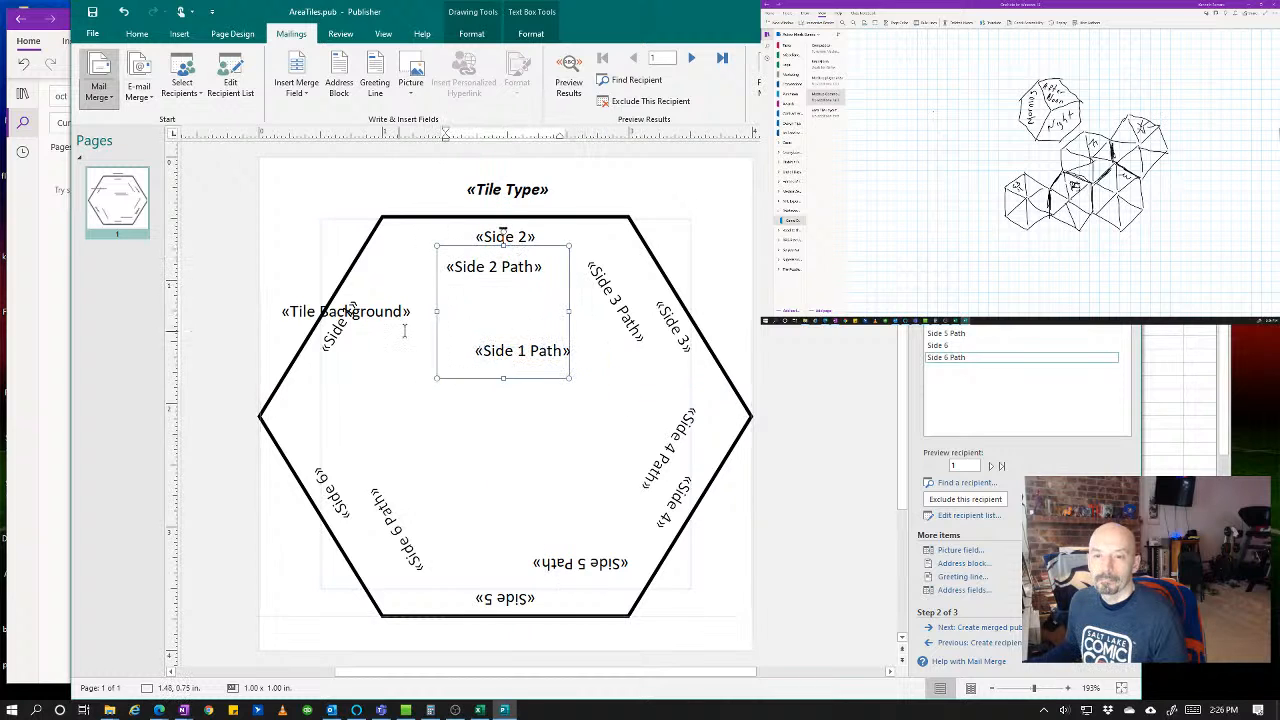
pyautogui.moveTo(437, 311); pyautogui.dragTo(380, 311)
pyautogui.click(571, 313)
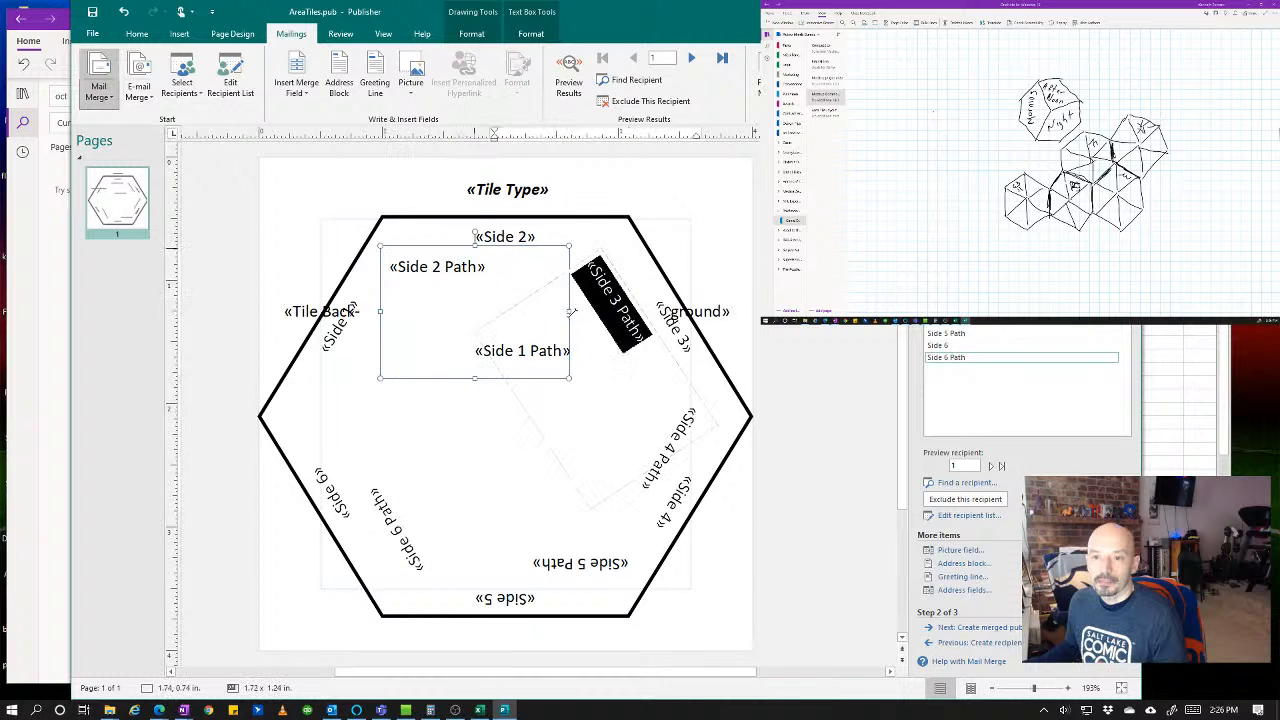
pyautogui.click(497, 287)
pyautogui.moveTo(567, 316); pyautogui.dragTo(632, 311)
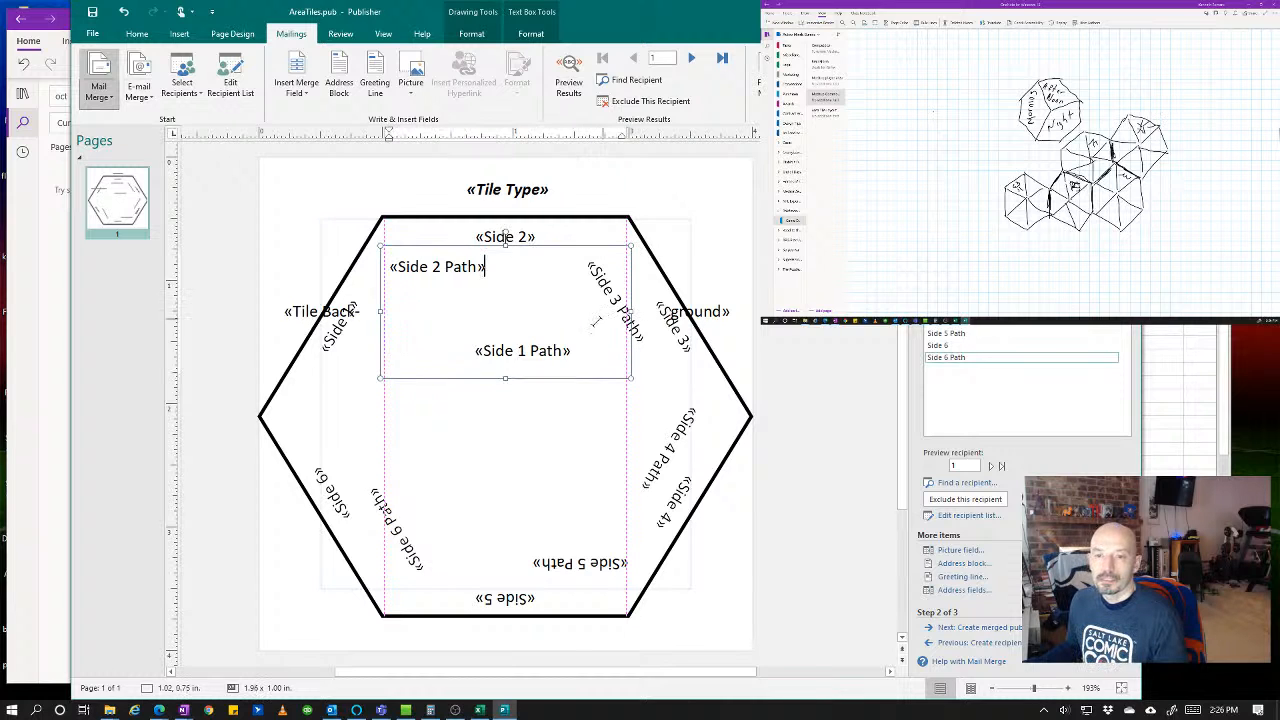
pyautogui.moveTo(507, 377); pyautogui.dragTo(505, 418)
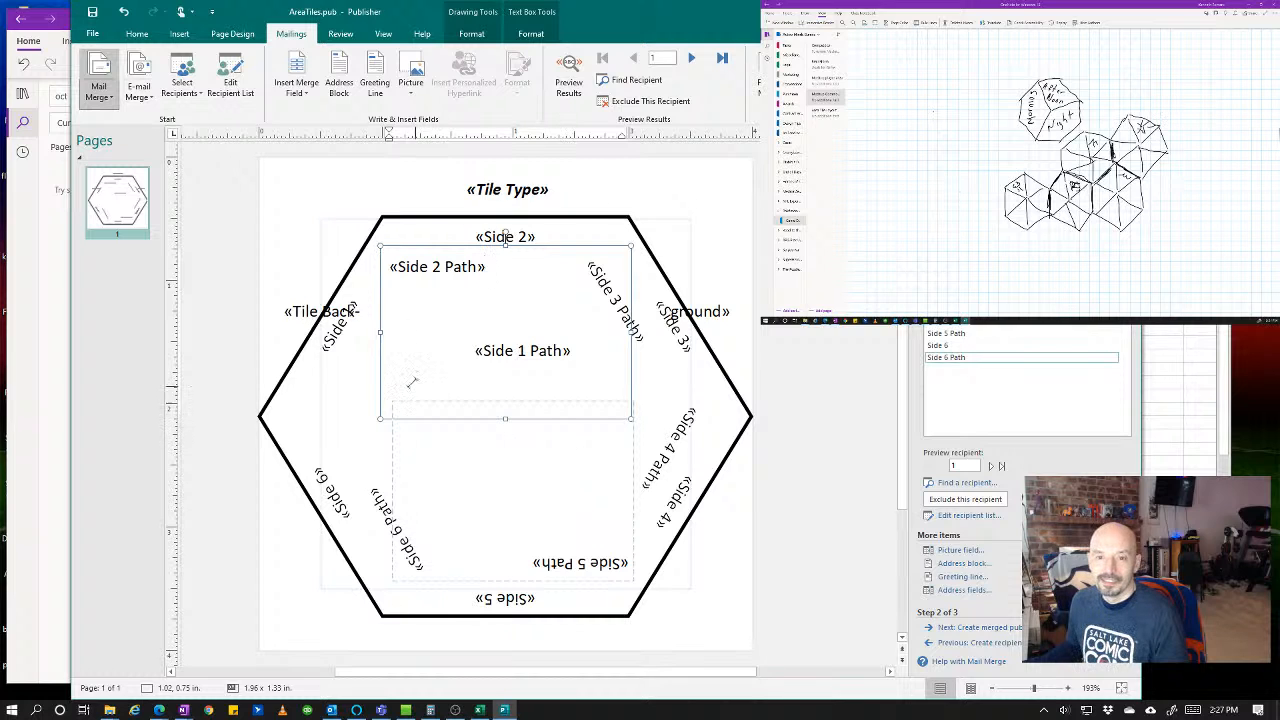
pyautogui.moveTo(380, 332); pyautogui.dragTo(384, 333)
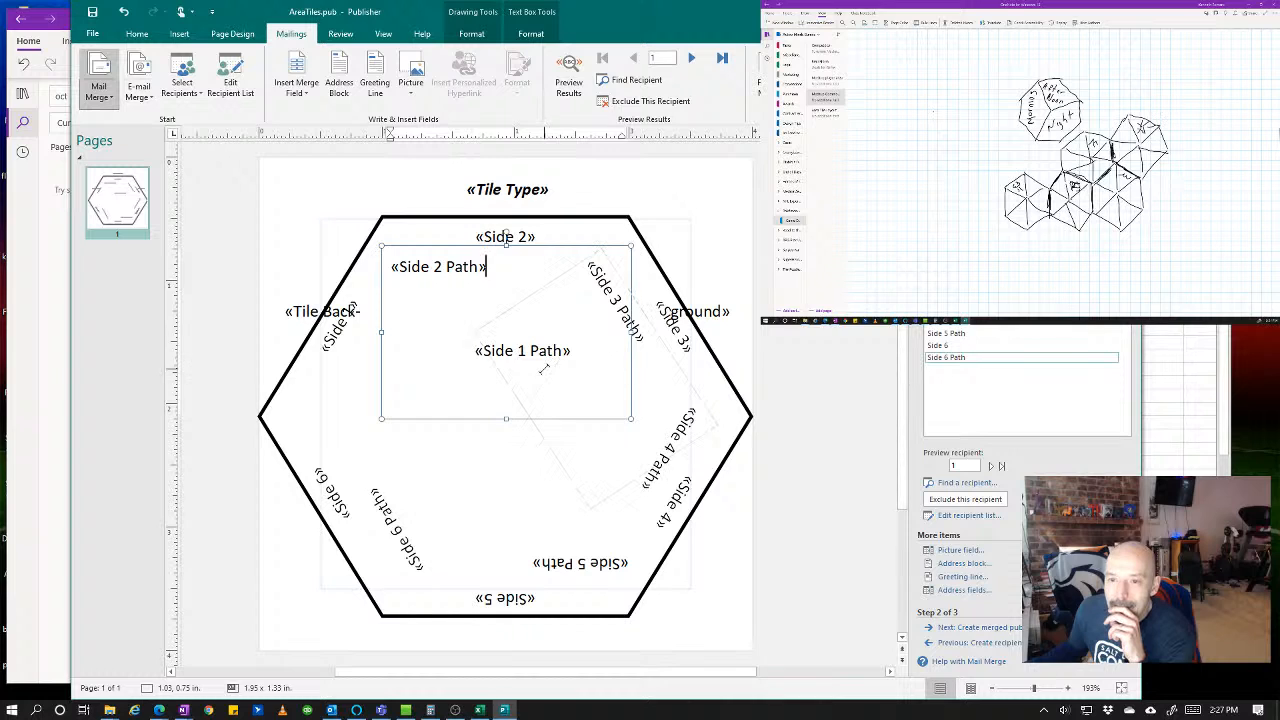
# - Send the Side 2 Path text box backward behind the Side 1 Path text box
pyautogui.click(488, 358)
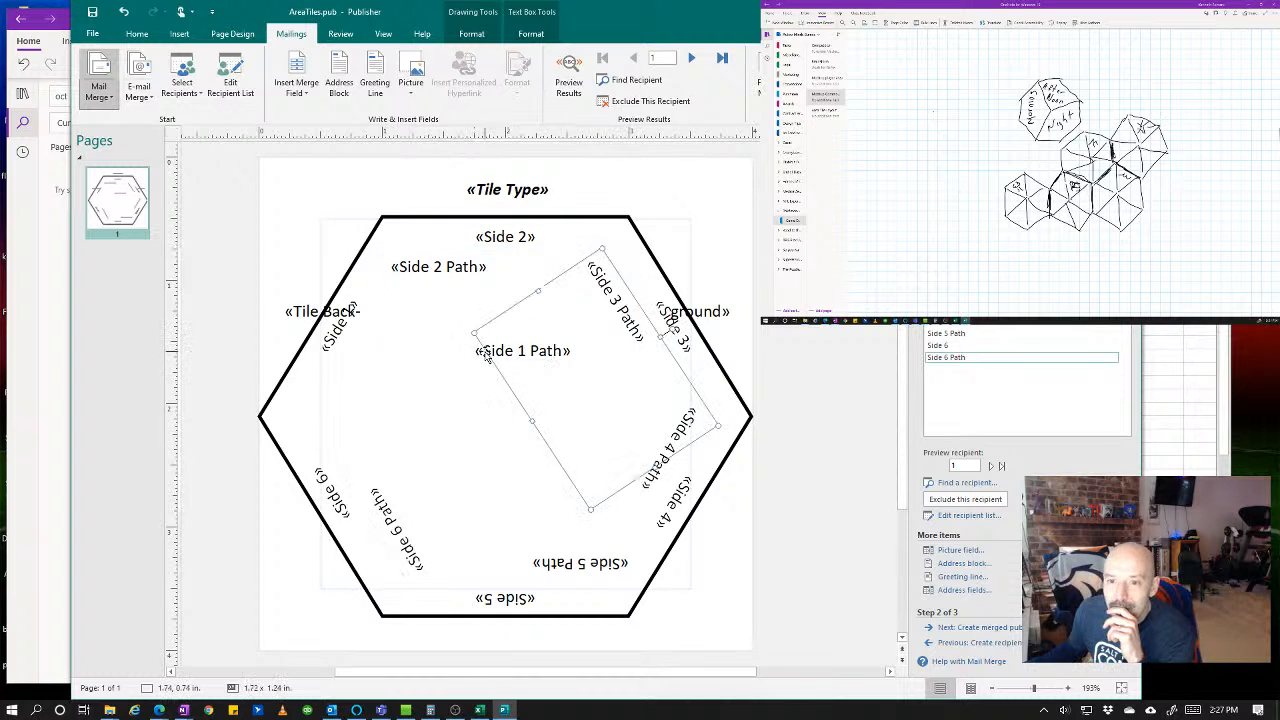
pyautogui.click(421, 302)
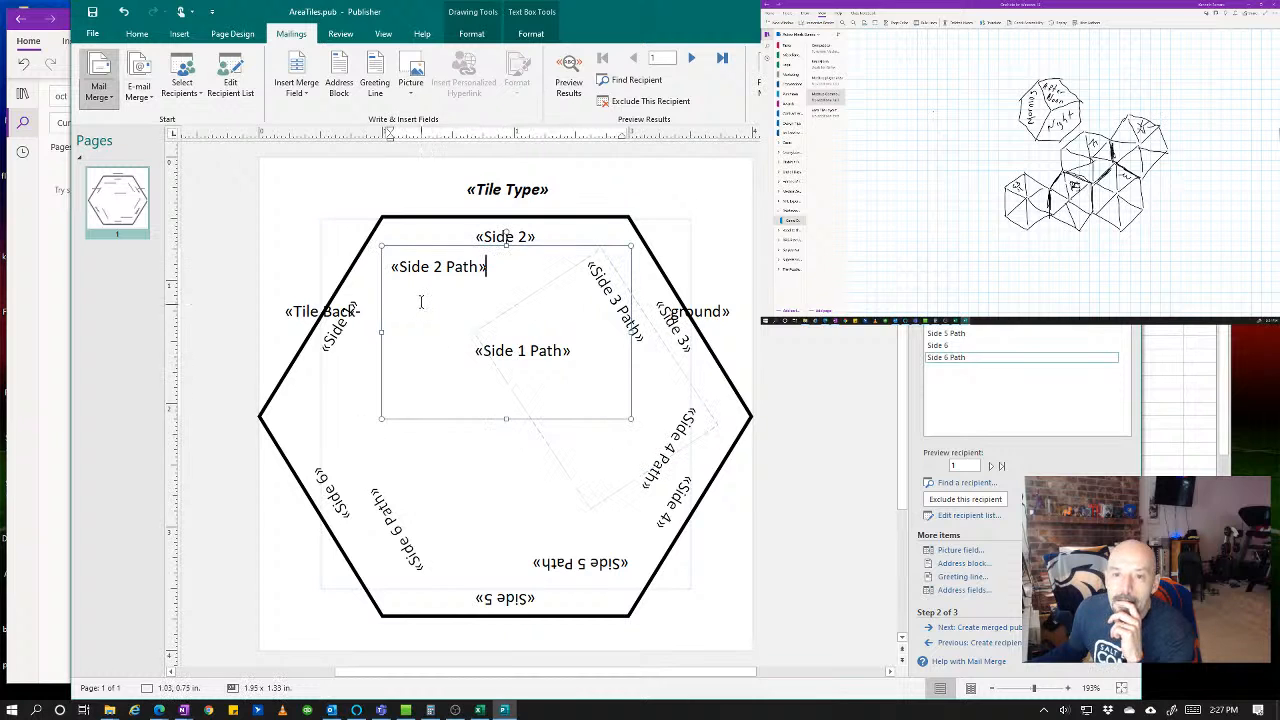
pyautogui.rightClick(492, 258)
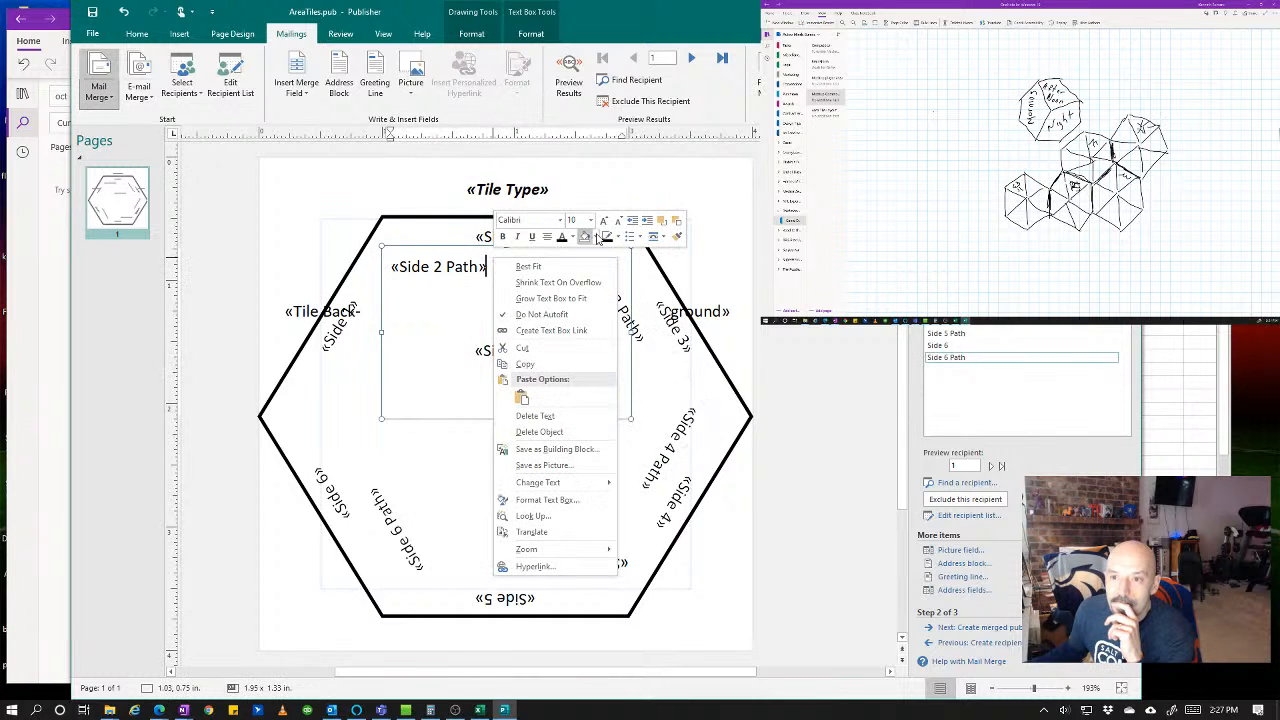
pyautogui.click(676, 227)
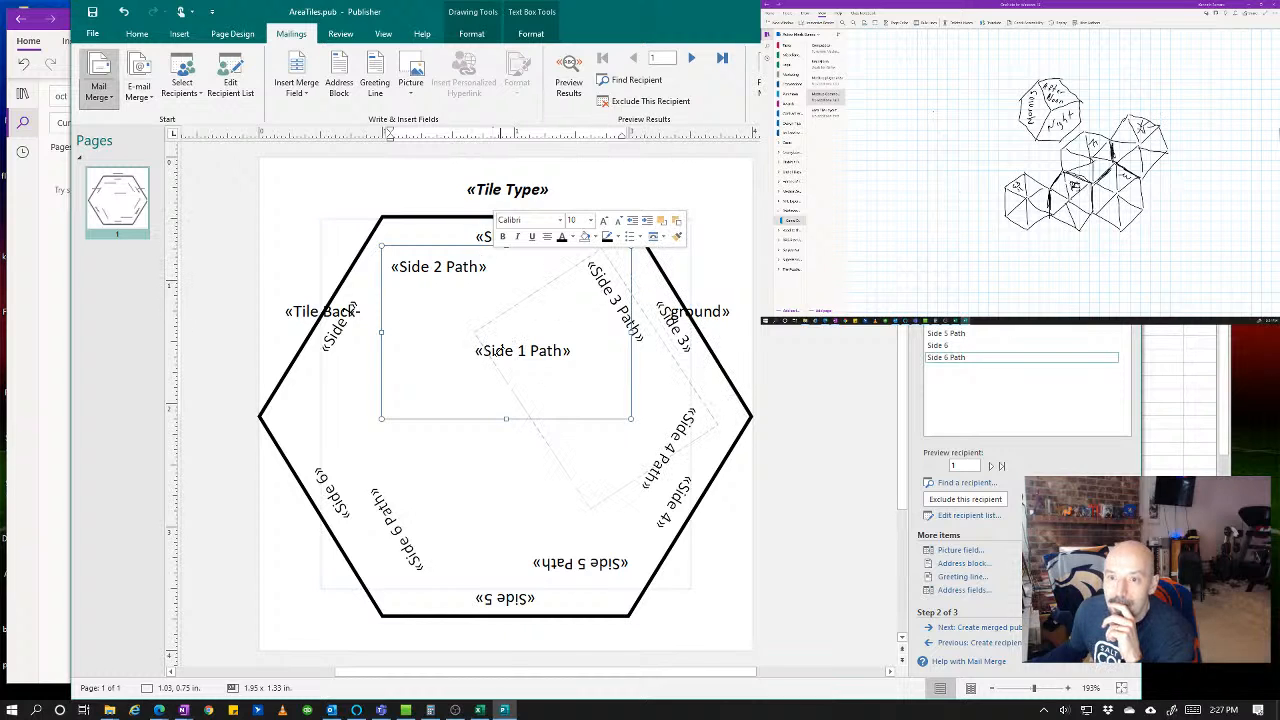
# - Rotate the Side 1 Path text box parallel to the Side 1 edge, place it inside that edge and enlarge it to about 1.70 × 1.37 in
pyautogui.click(492, 360)
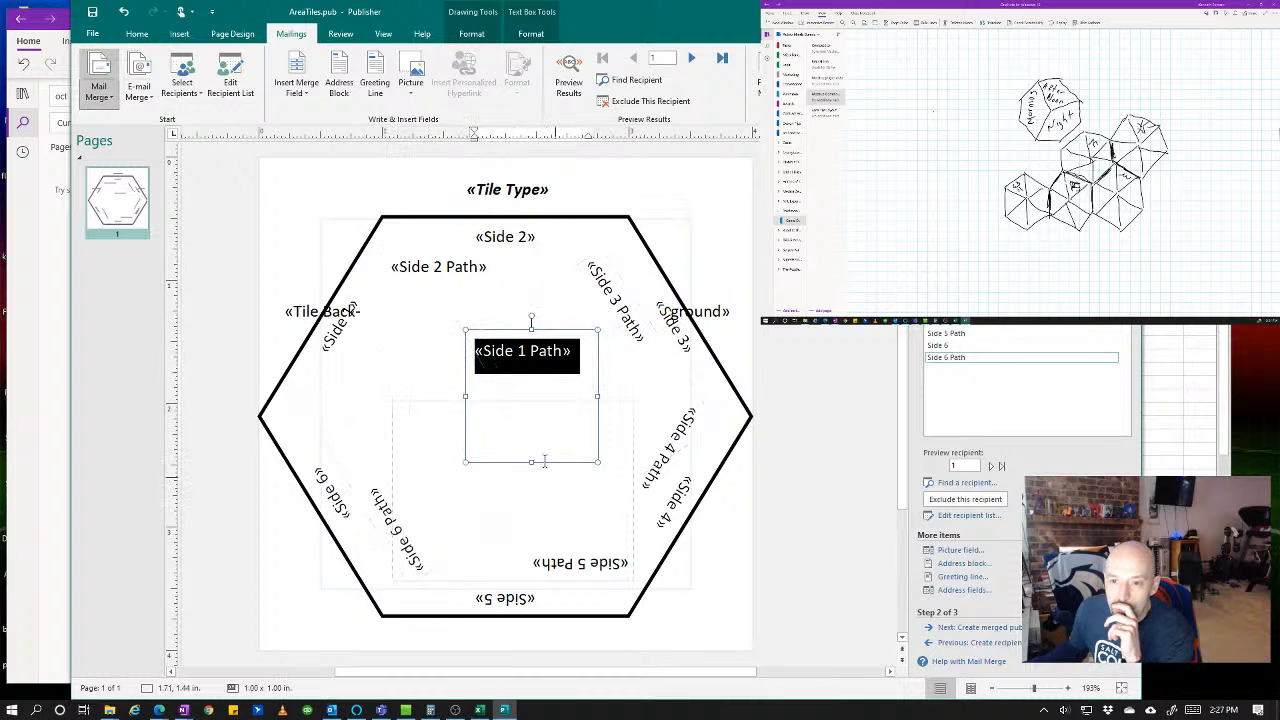
pyautogui.moveTo(528, 316); pyautogui.dragTo(362, 336)
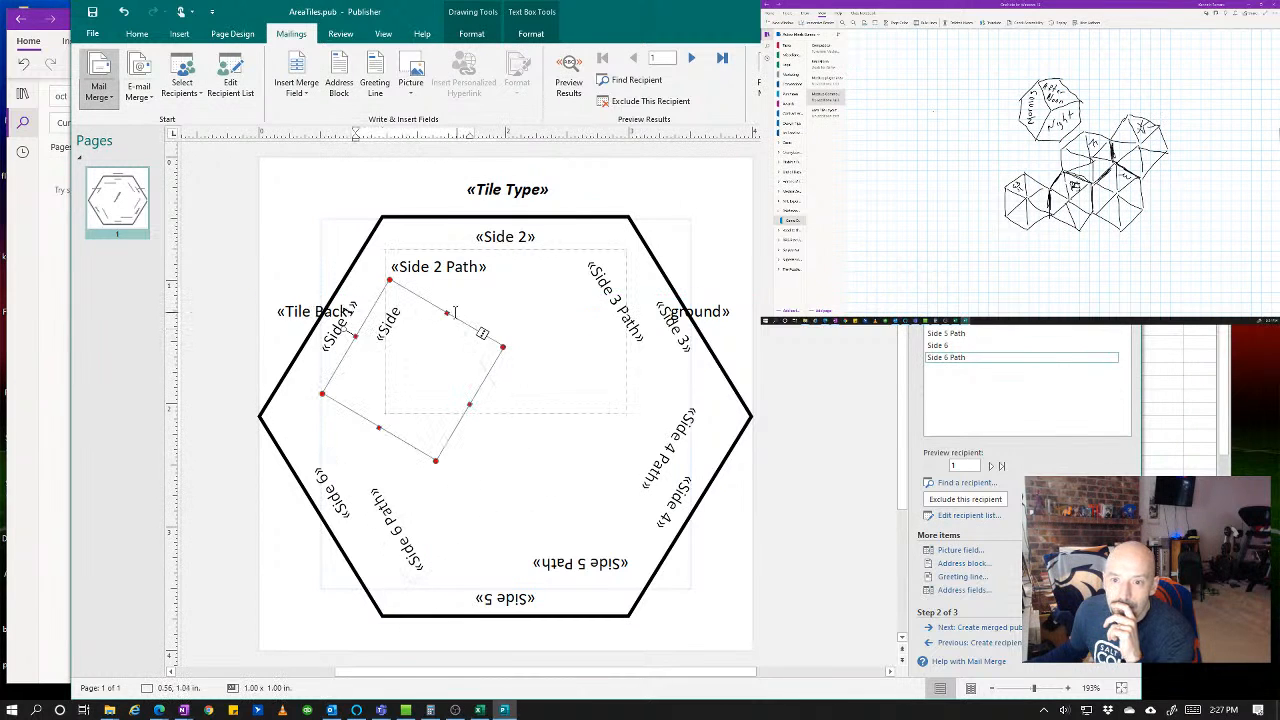
pyautogui.moveTo(448, 312); pyautogui.dragTo(469, 274)
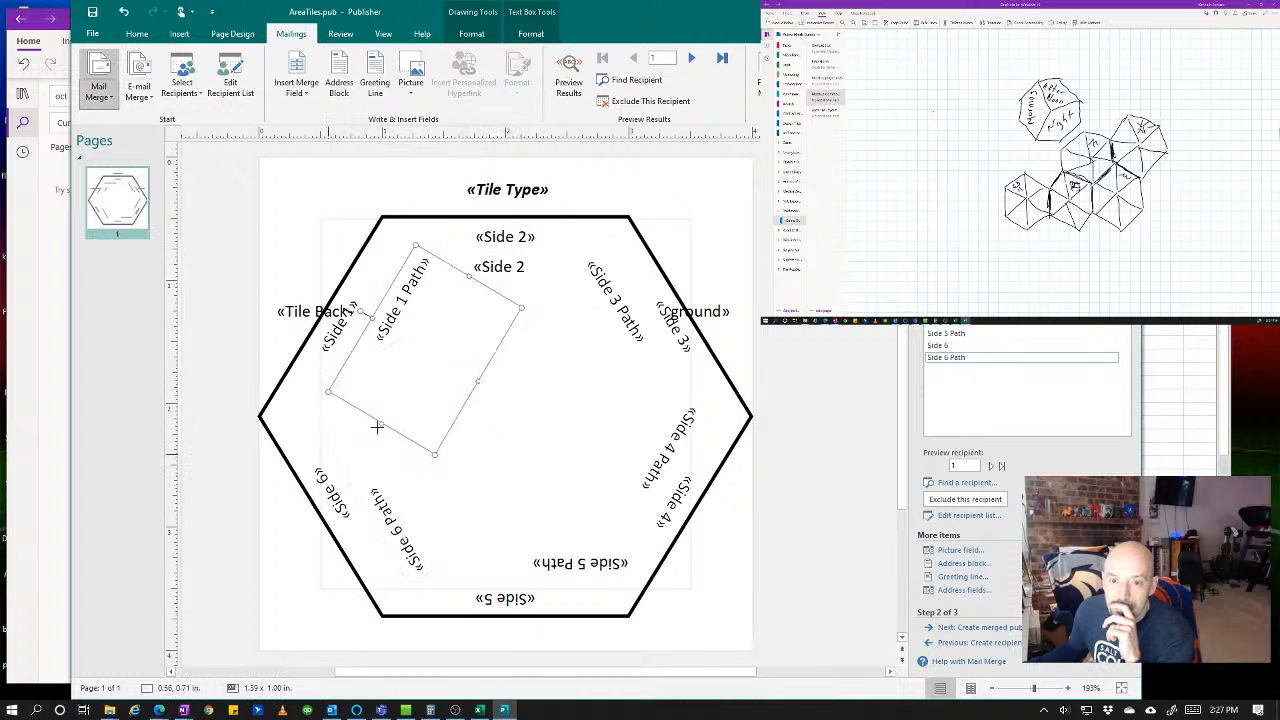
pyautogui.moveTo(380, 425); pyautogui.dragTo(350, 452)
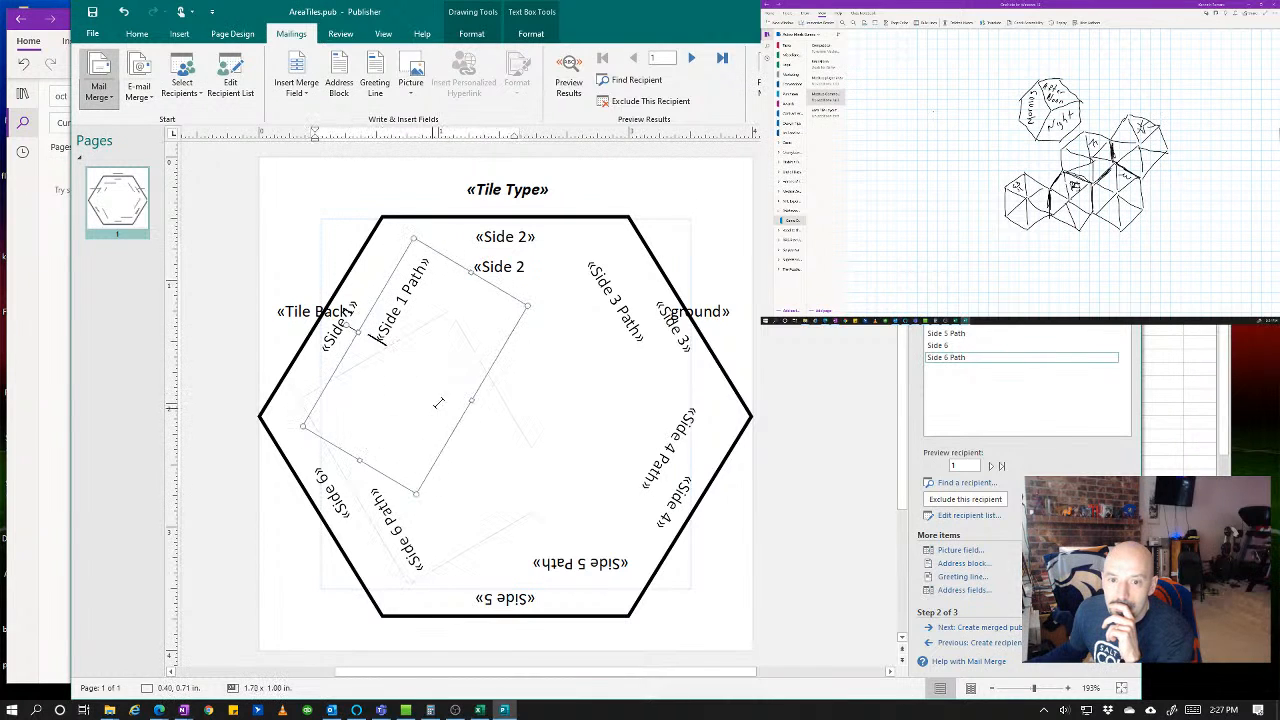
pyautogui.moveTo(434, 403); pyautogui.dragTo(510, 425)
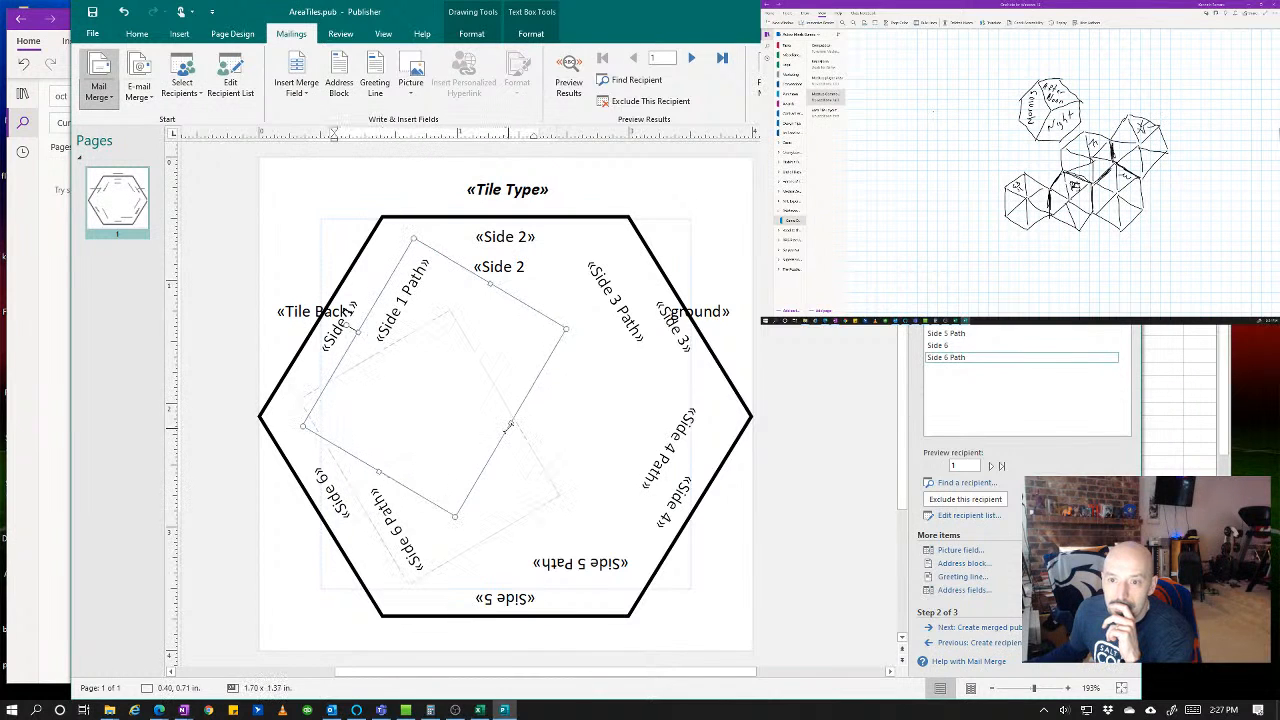
# - Center the text inside the Side 1 Path text box
pyautogui.click(864, 311)
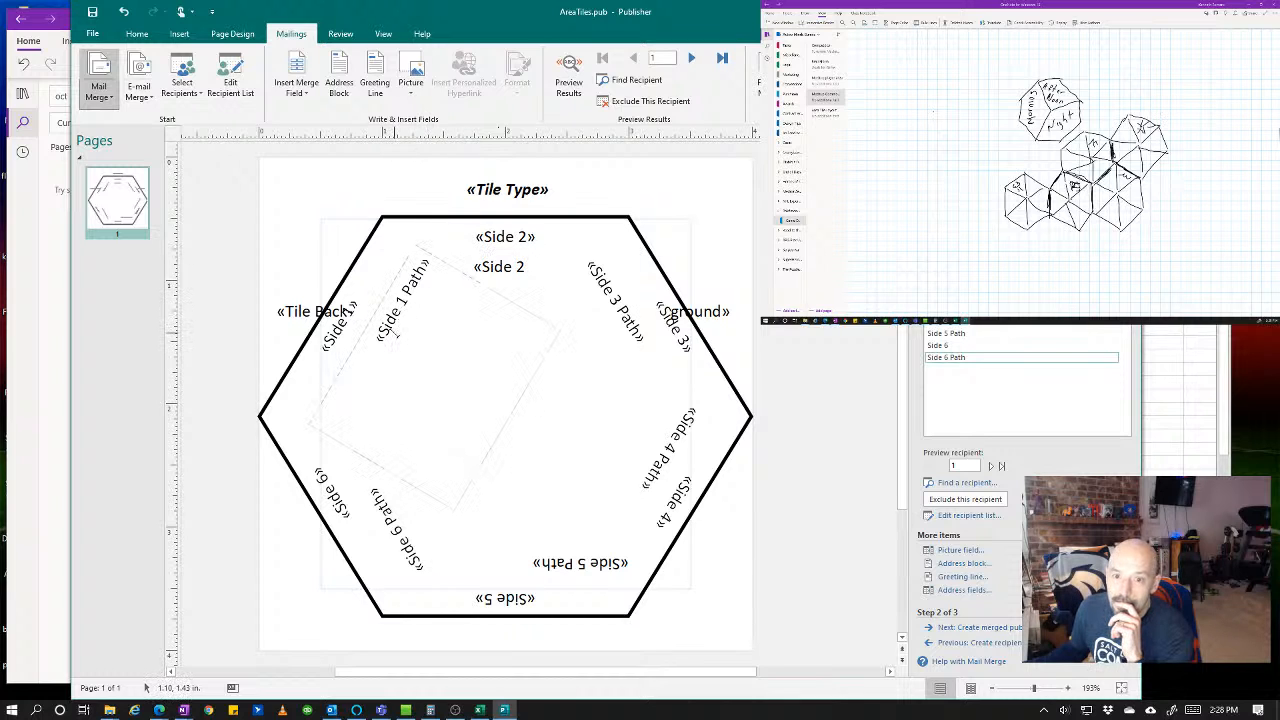
pyautogui.click(395, 333)
pyautogui.rightClick(397, 337)
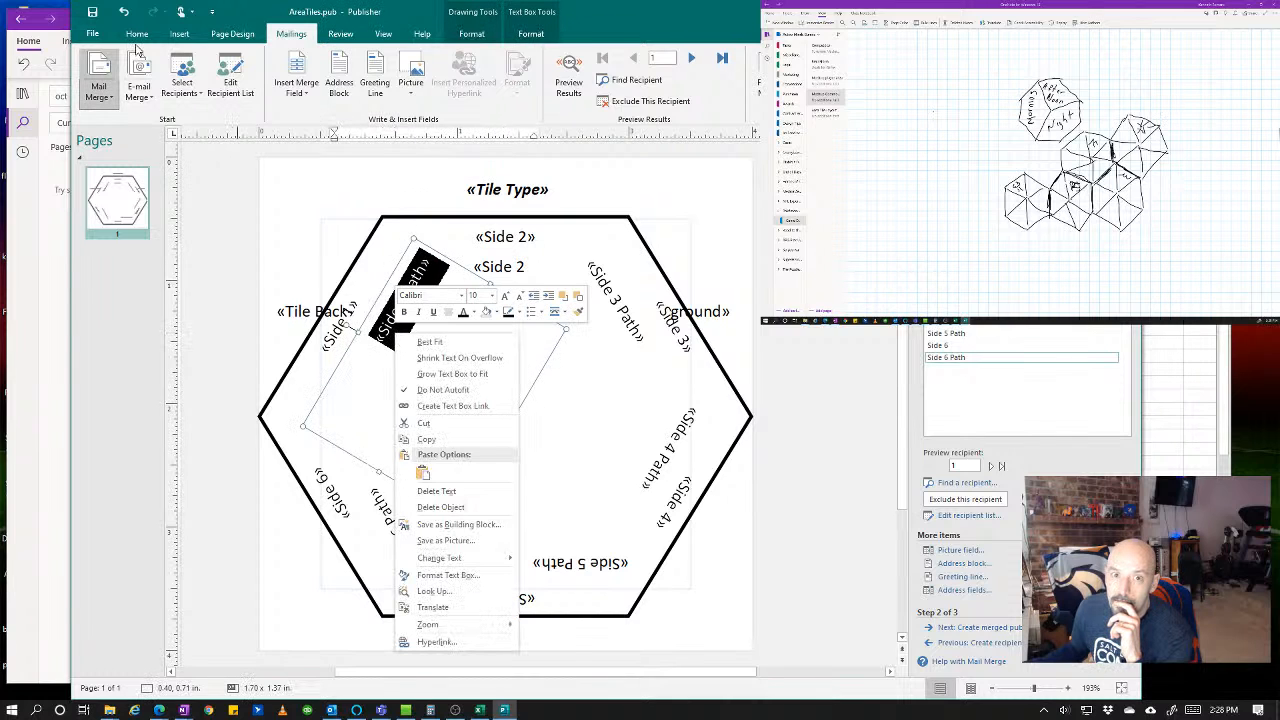
pyautogui.click(137, 34)
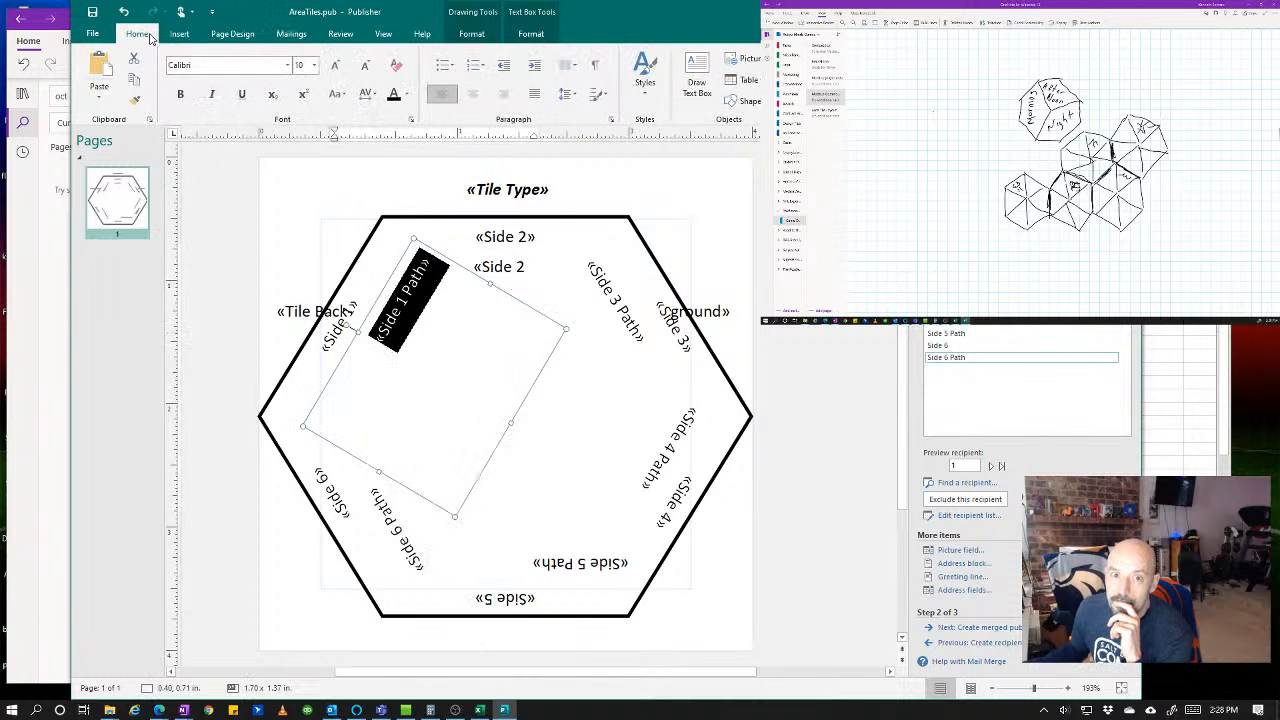
pyautogui.click(478, 95)
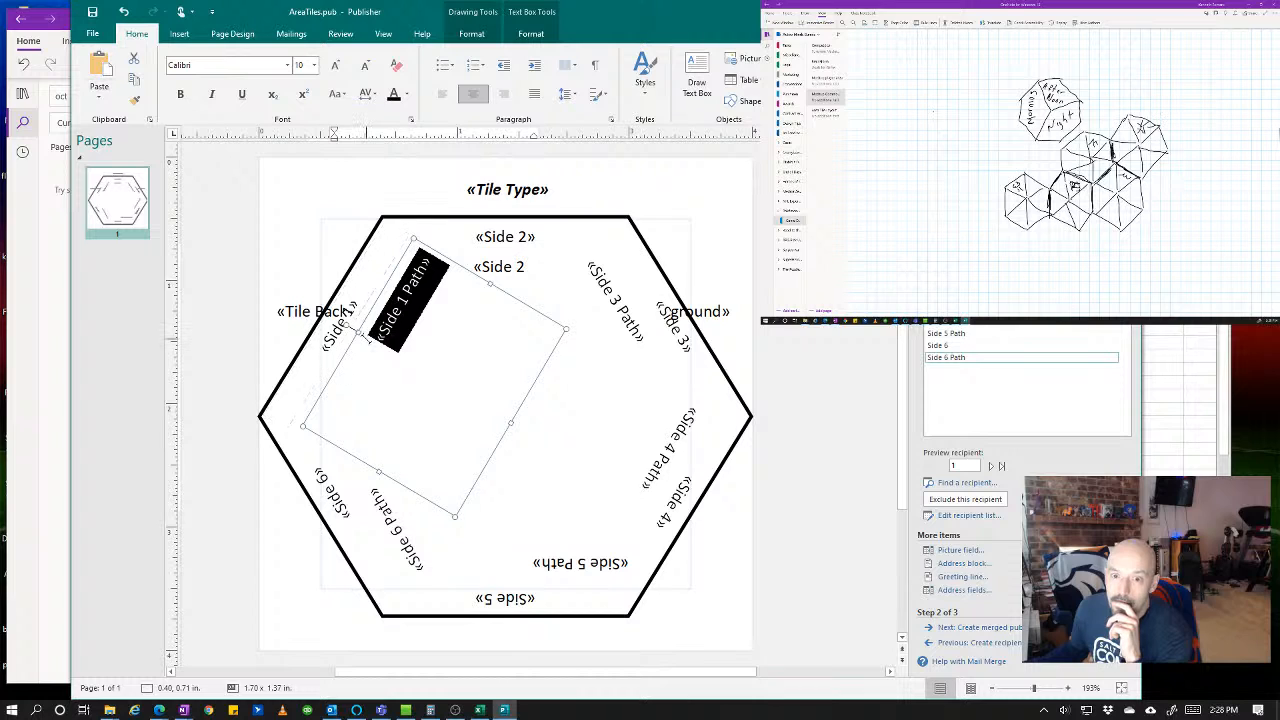
# - Set the text wrapping of the Side 1 Path text box to Through
pyautogui.rightClick(366, 338)
pyautogui.click(535, 319)
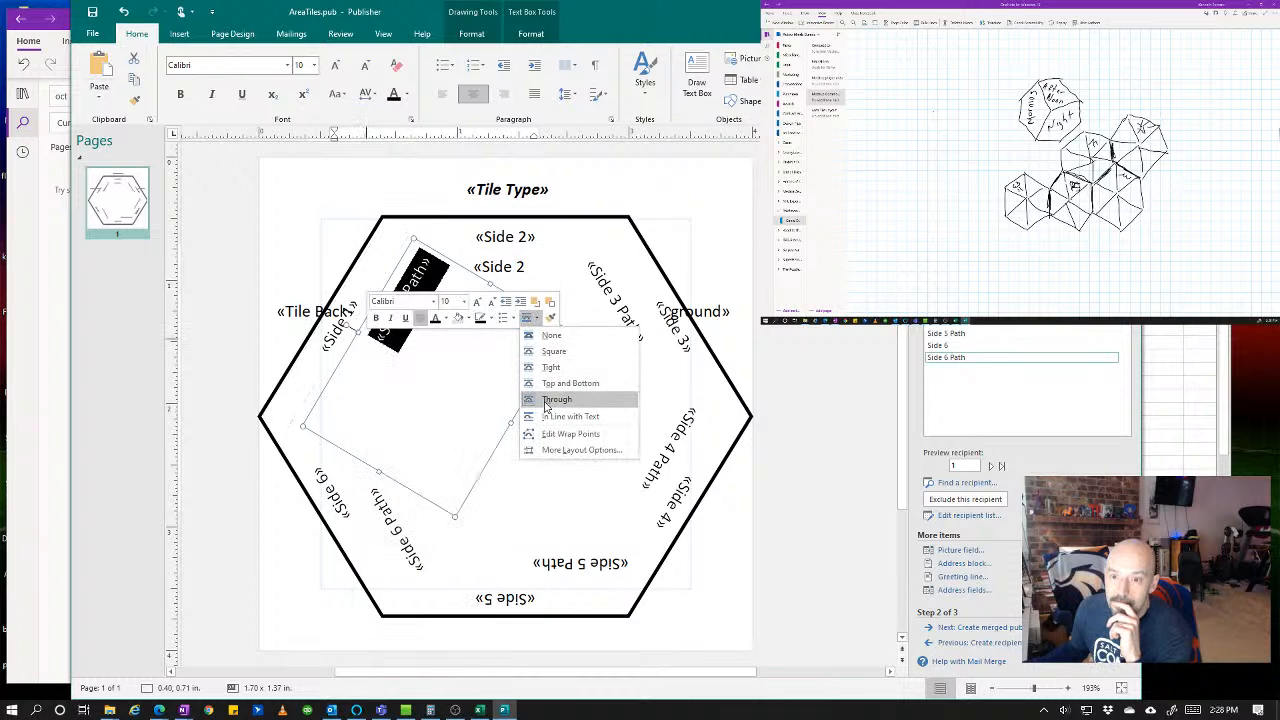
pyautogui.click(552, 400)
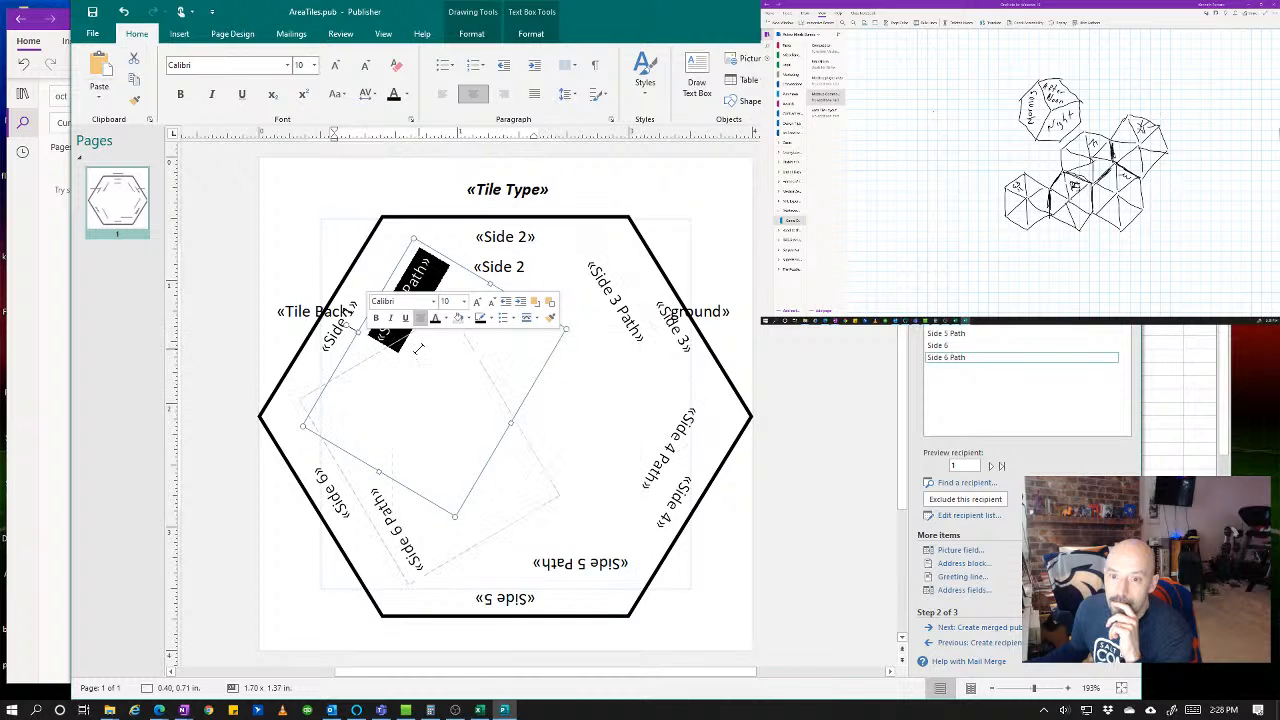
pyautogui.rightClick(377, 342)
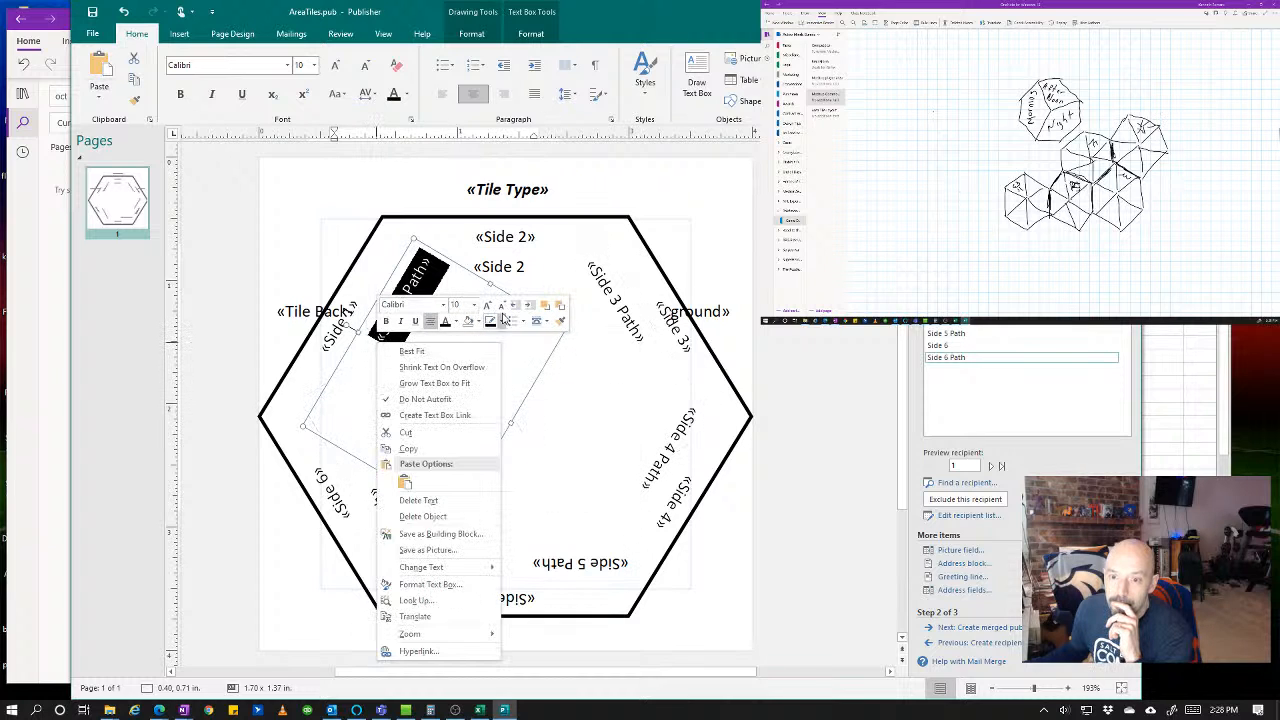
# - Set the text wrapping of the Side 6 Path text box to None
pyautogui.rightClick(350, 497)
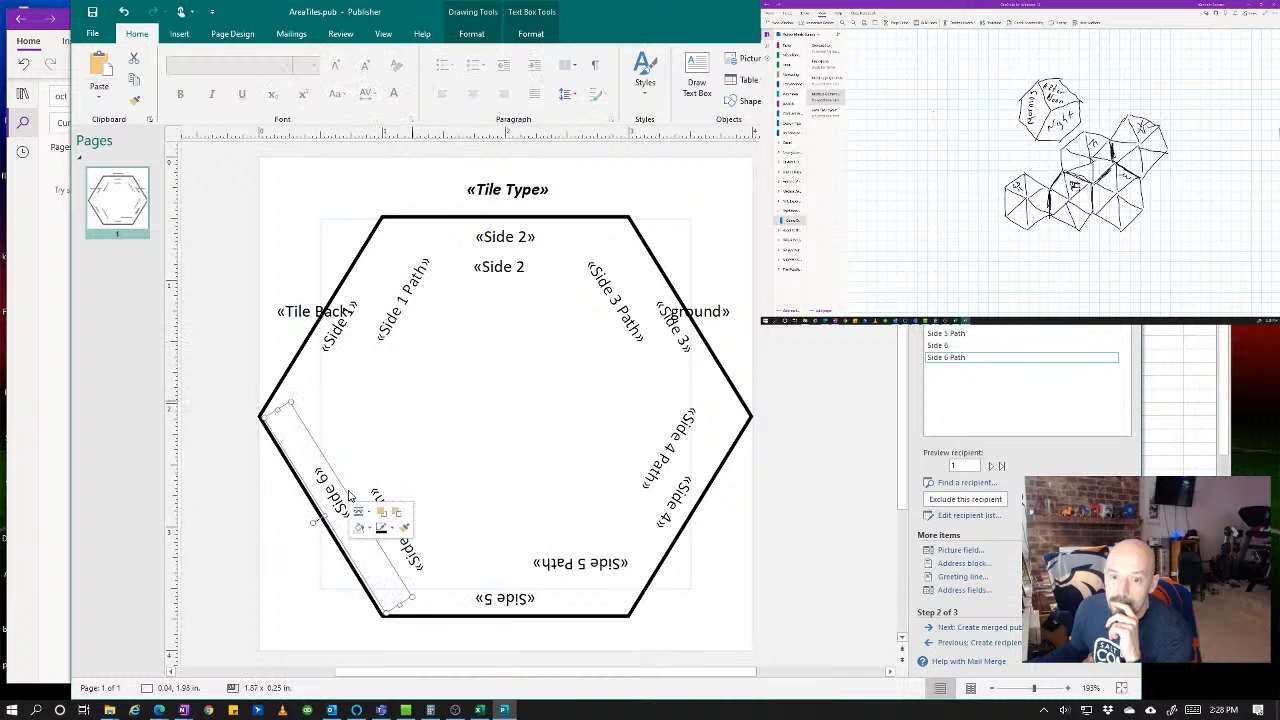
pyautogui.rightClick(443, 524)
pyautogui.rightClick(440, 514)
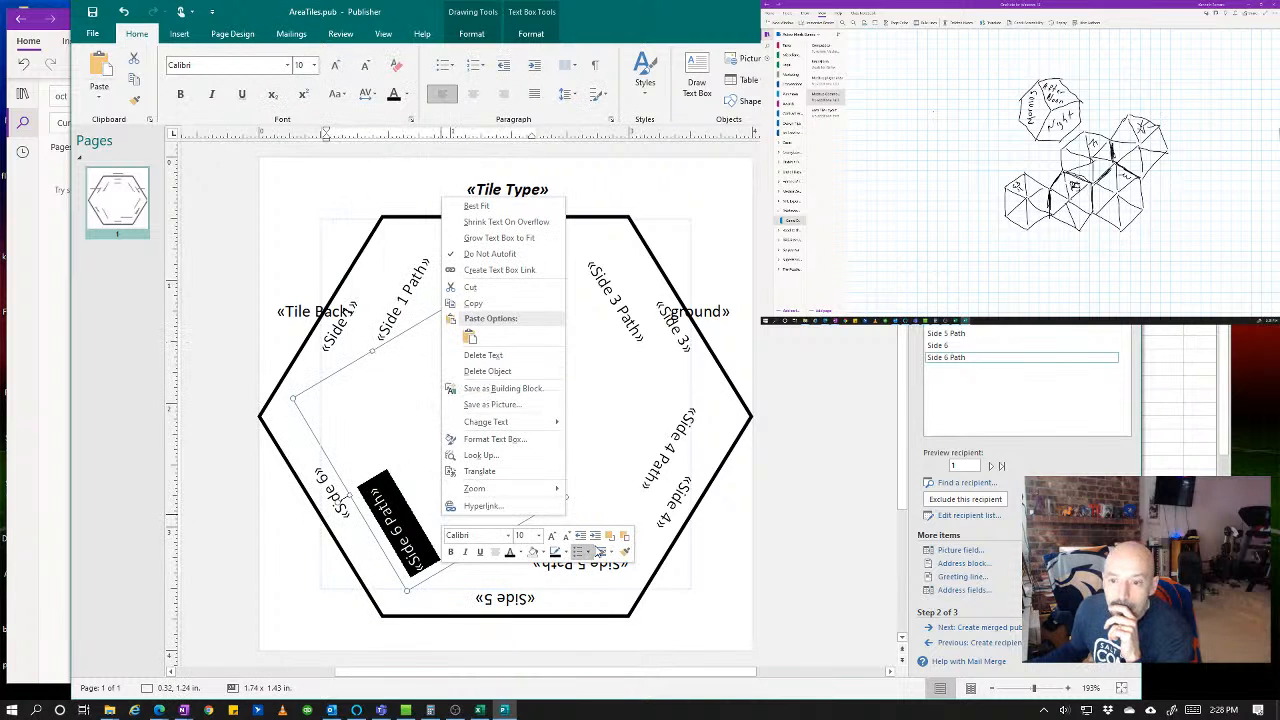
pyautogui.click(611, 552)
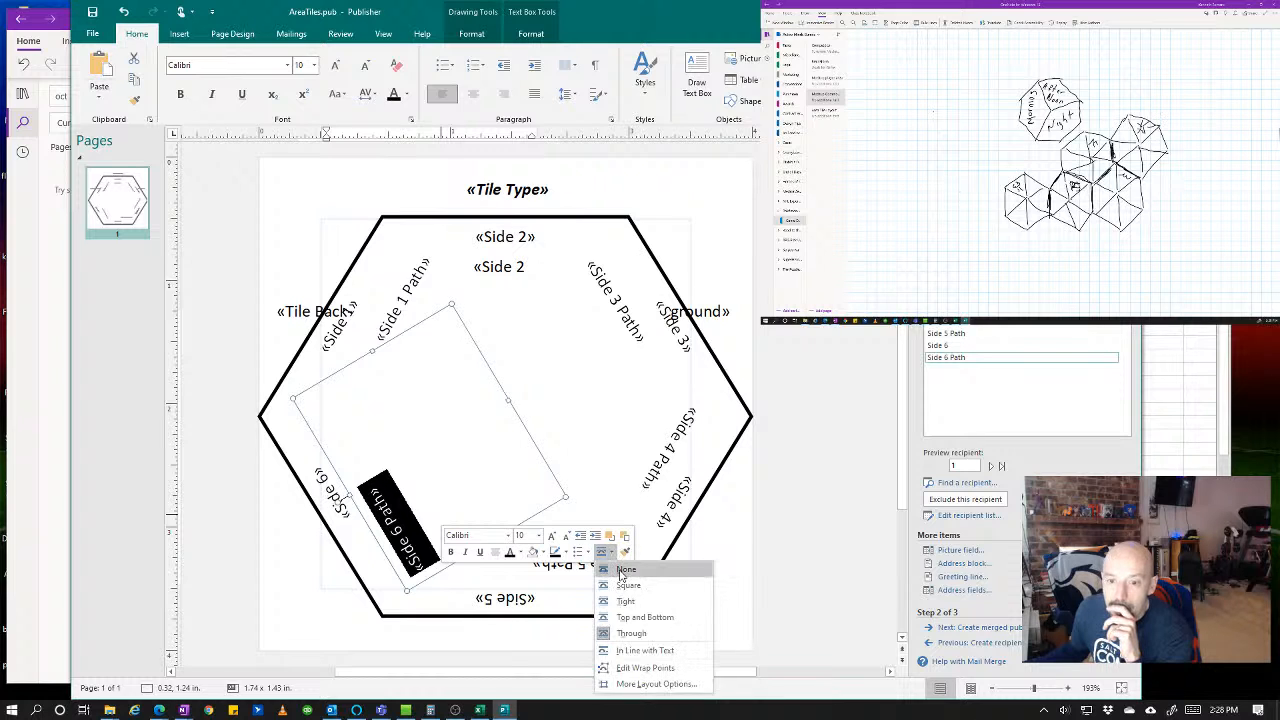
pyautogui.click(619, 569)
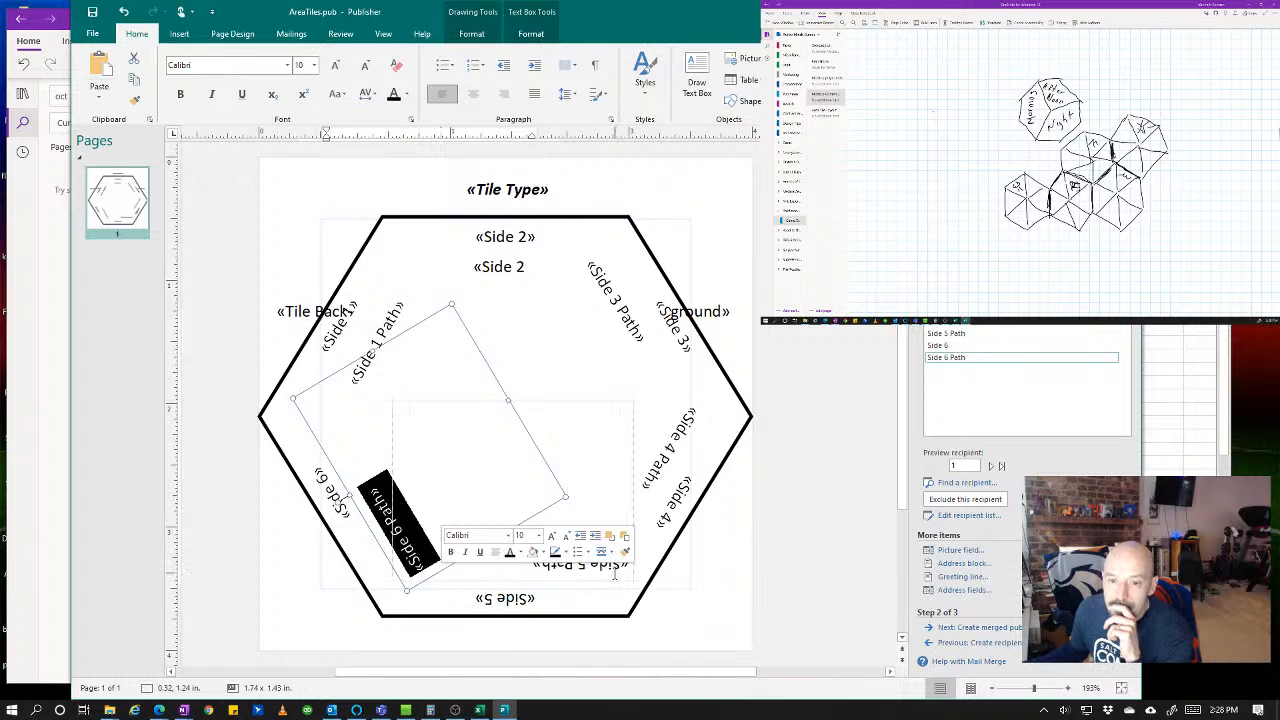
# - Set the text wrapping of the Side 2 Path text box to None
pyautogui.click(505, 266)
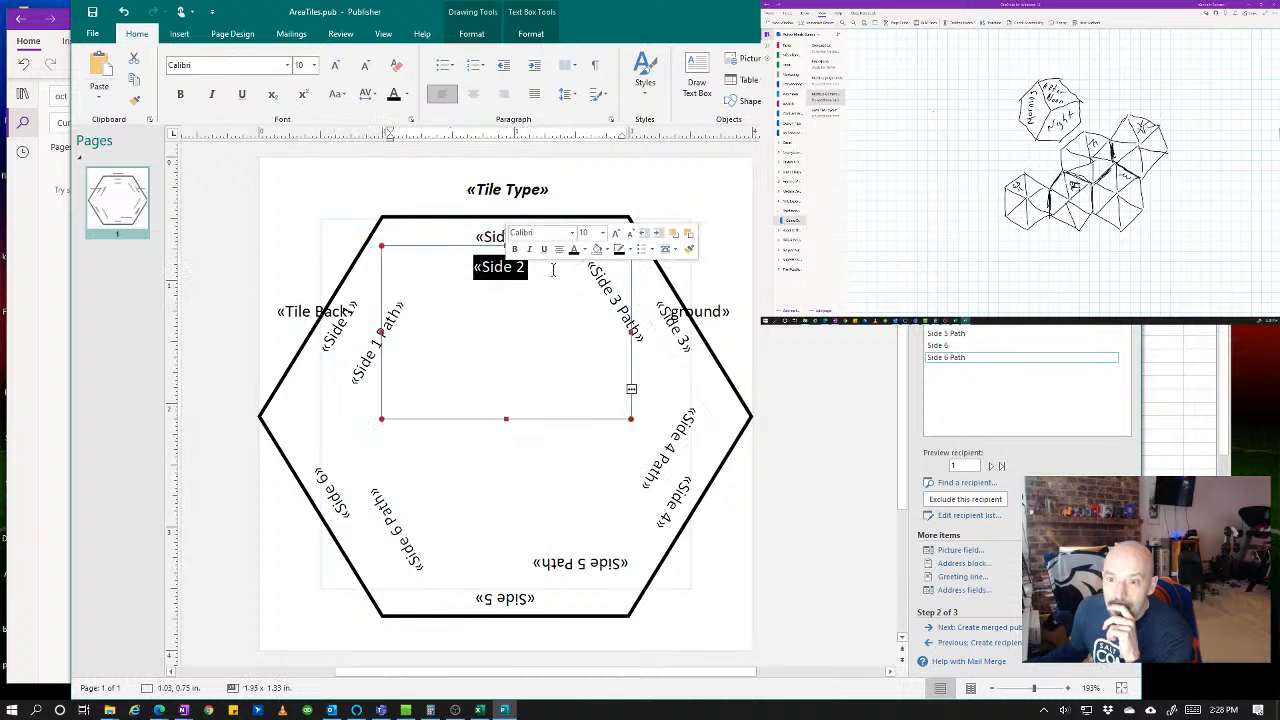
pyautogui.click(673, 251)
pyautogui.click(681, 266)
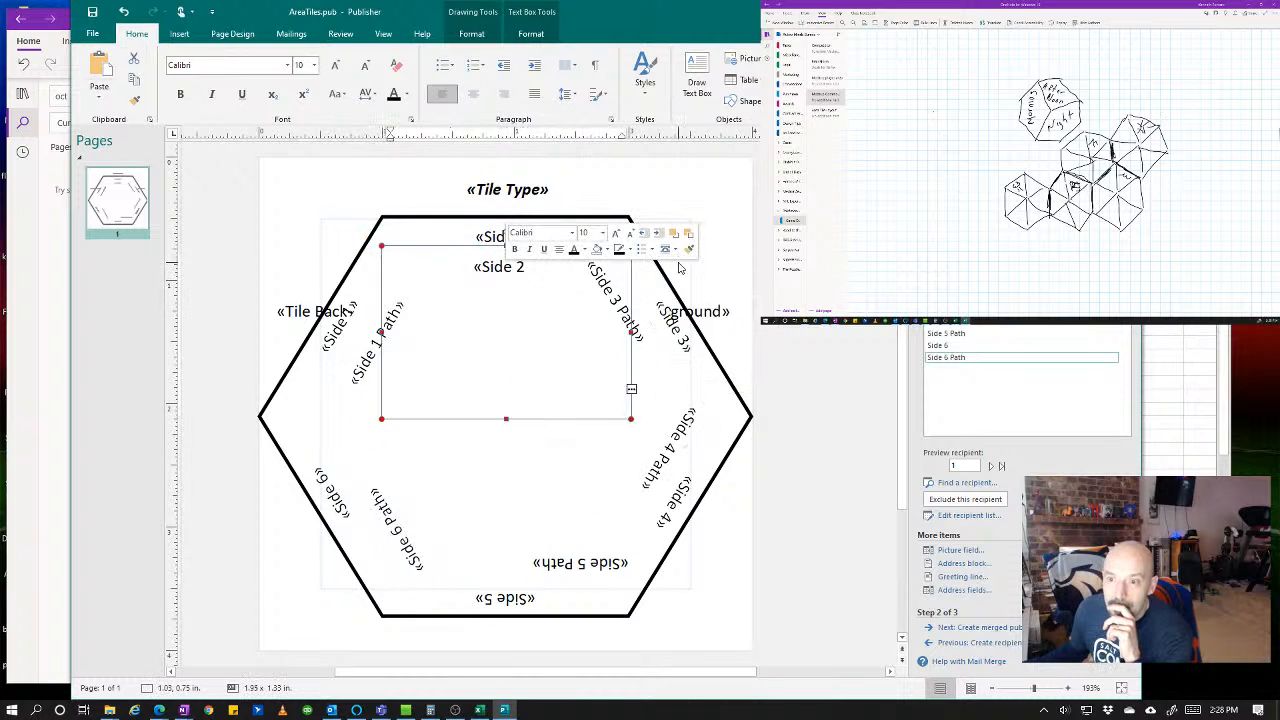
# - Set the text wrapping of the Side 4 Path text box to None
pyautogui.click(641, 378)
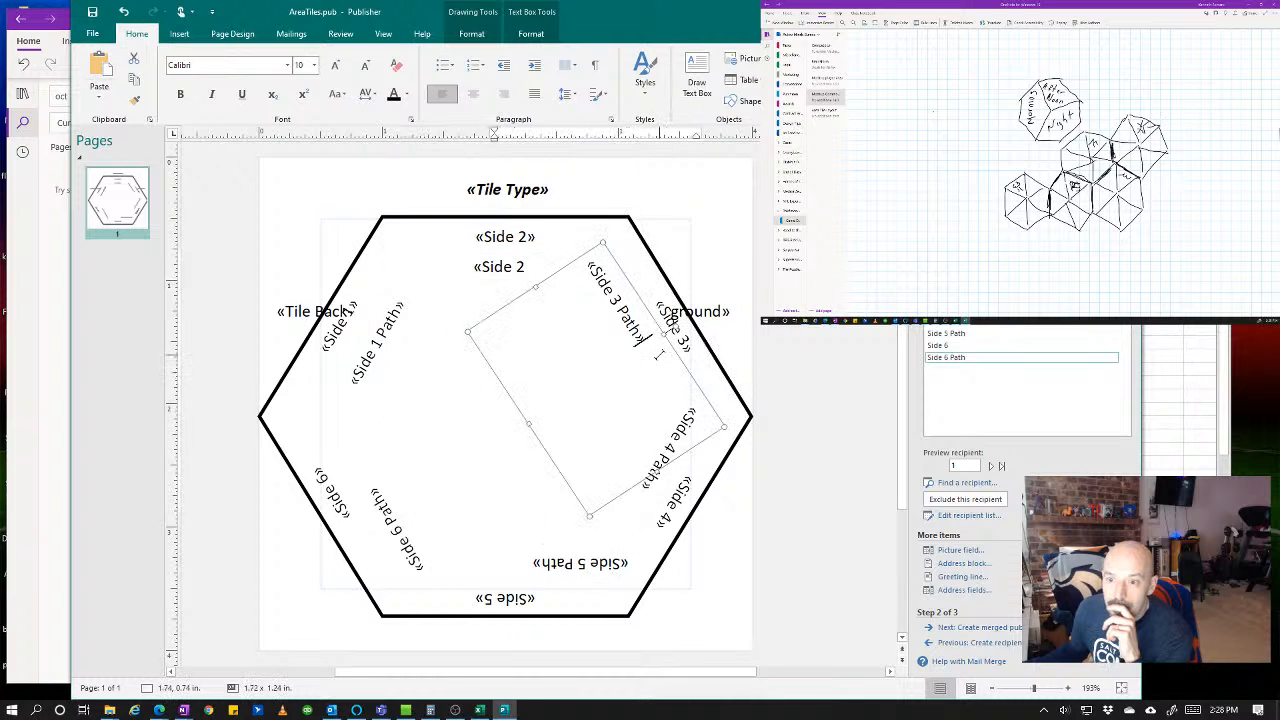
pyautogui.click(641, 378)
pyautogui.rightClick(641, 378)
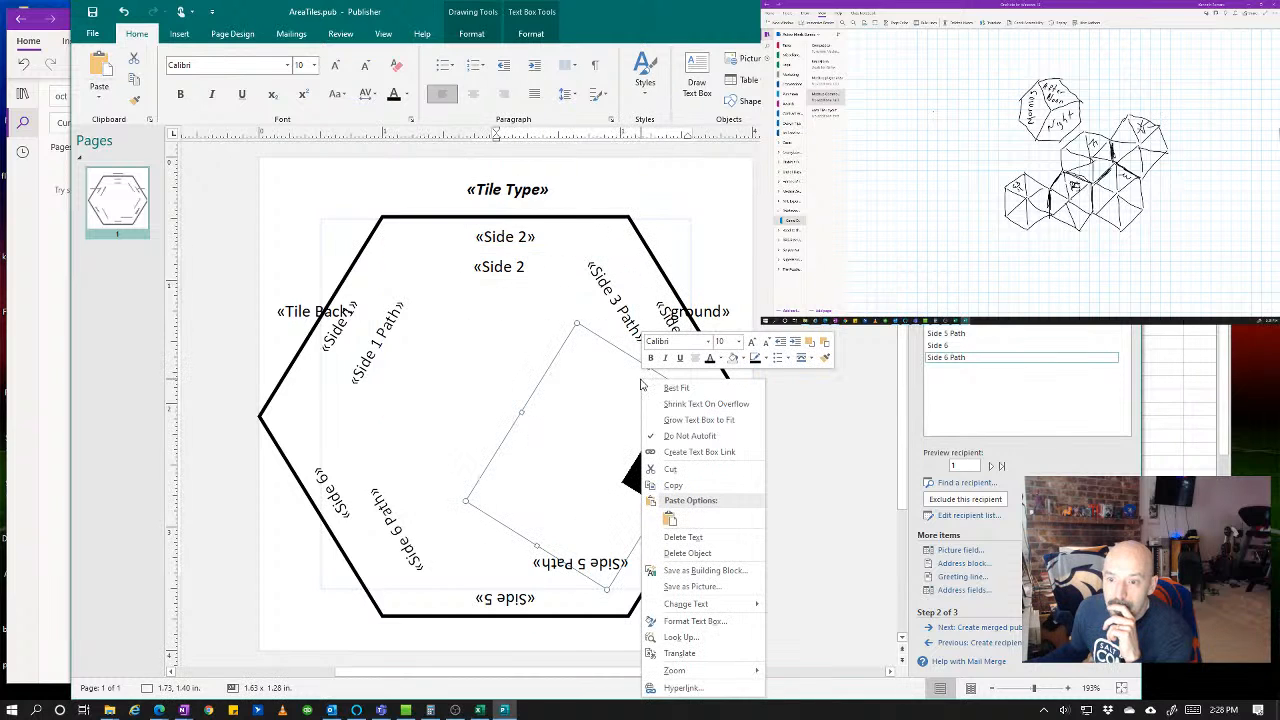
pyautogui.click(810, 362)
pyautogui.click(812, 373)
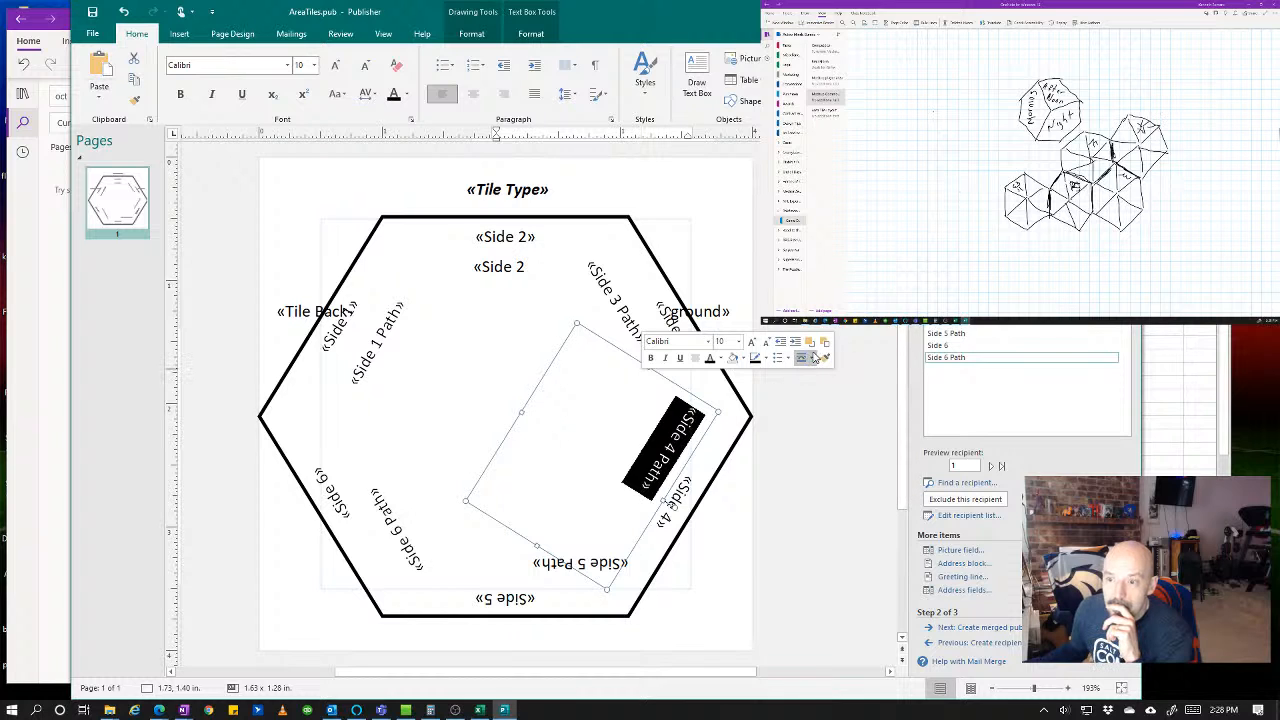
pyautogui.click(815, 358)
pyautogui.click(818, 374)
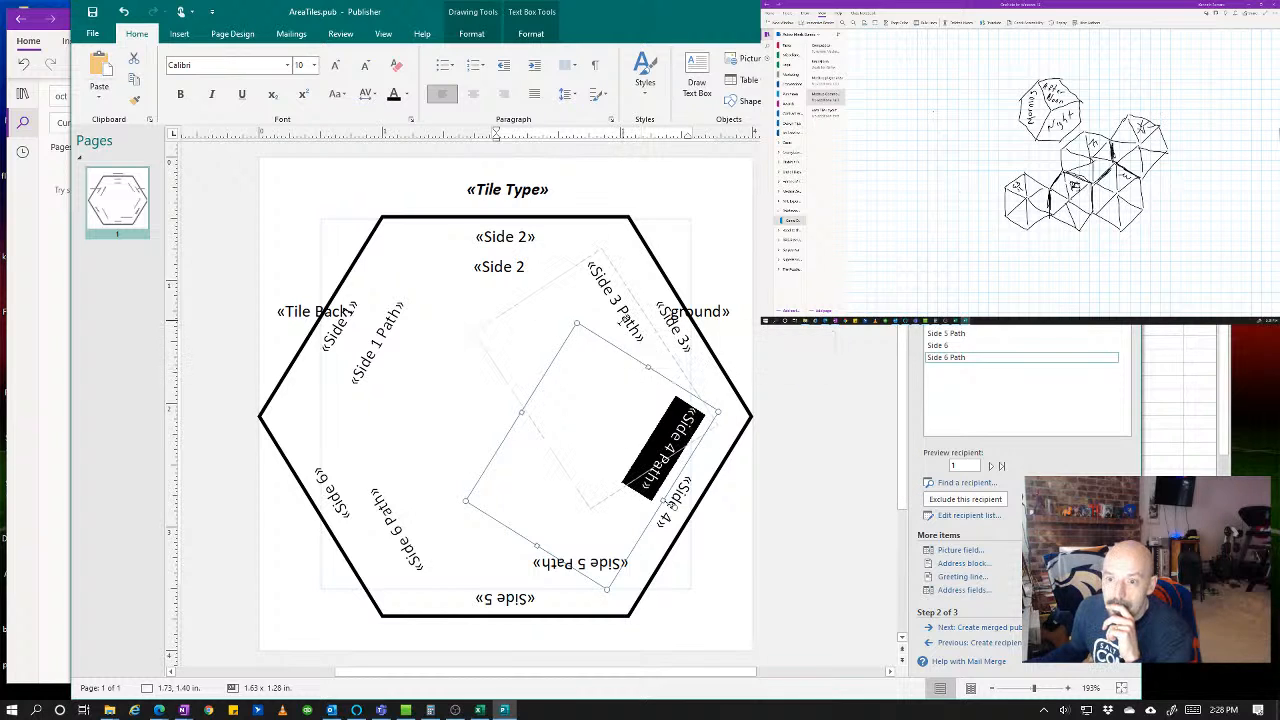
# - Set the text wrapping of the Side 3 Path text box to None
pyautogui.click(615, 300)
pyautogui.rightClick(668, 368)
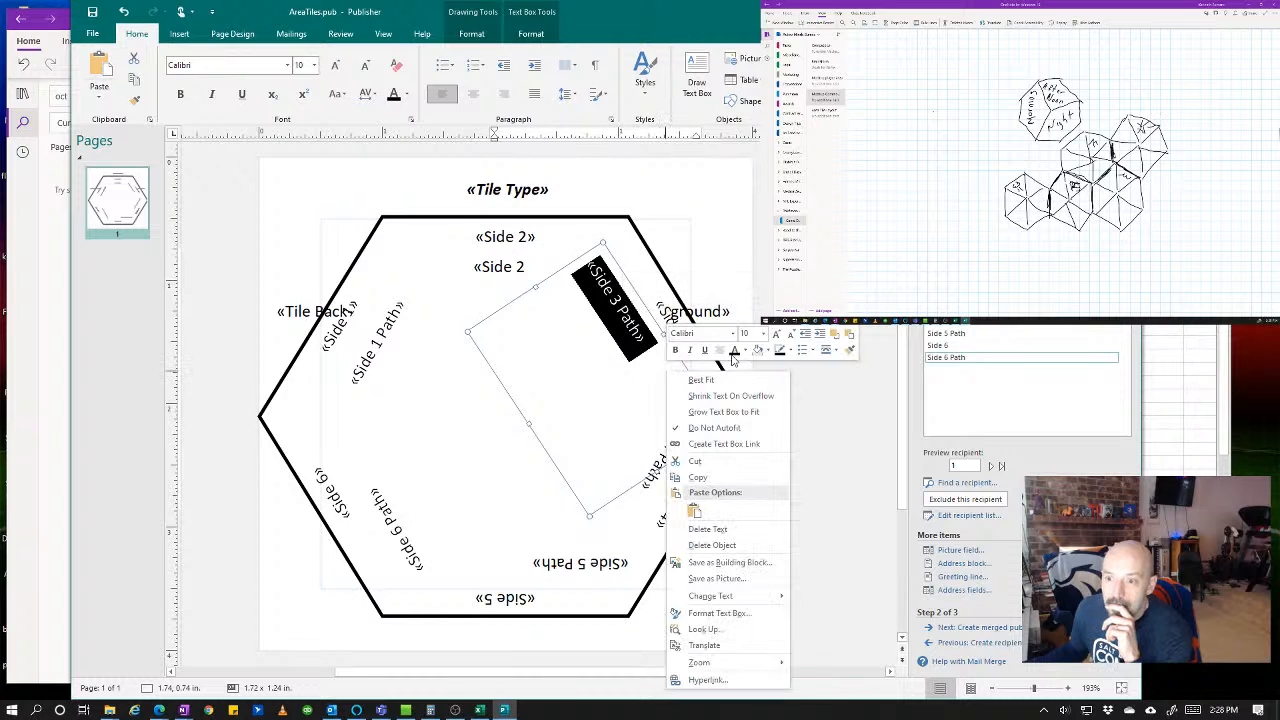
pyautogui.click(835, 350)
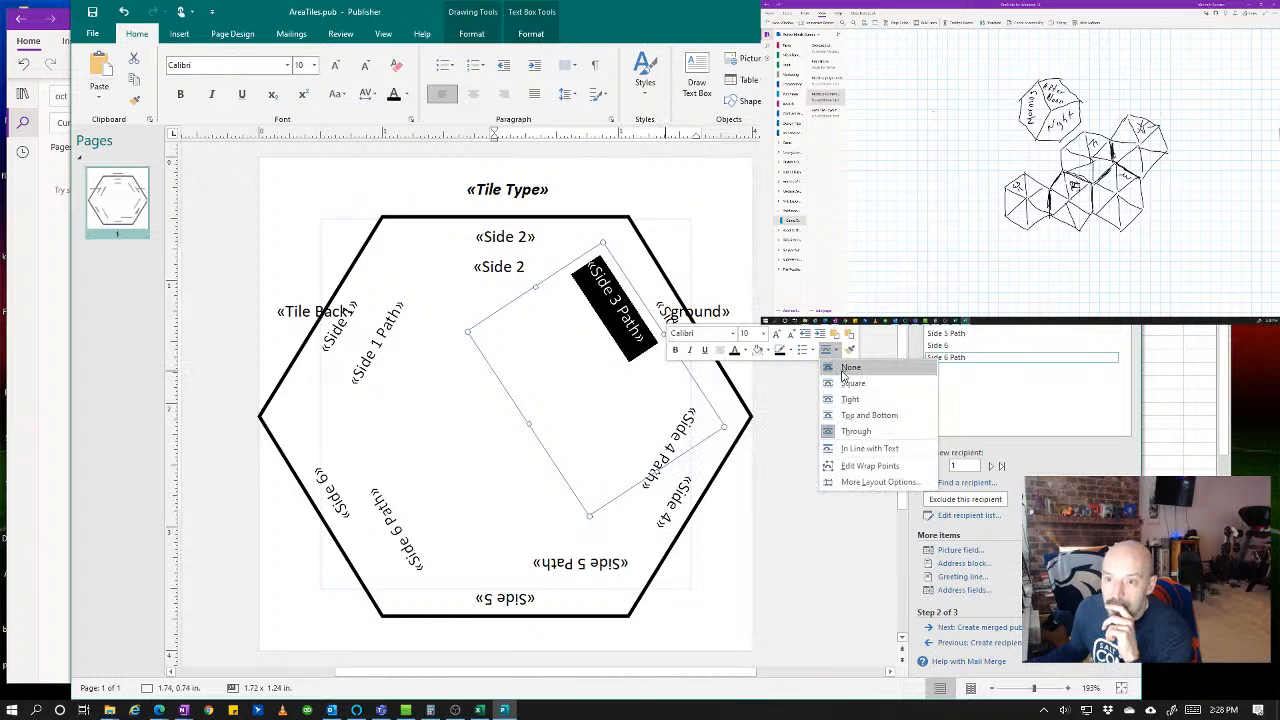
pyautogui.click(843, 373)
pyautogui.click(836, 352)
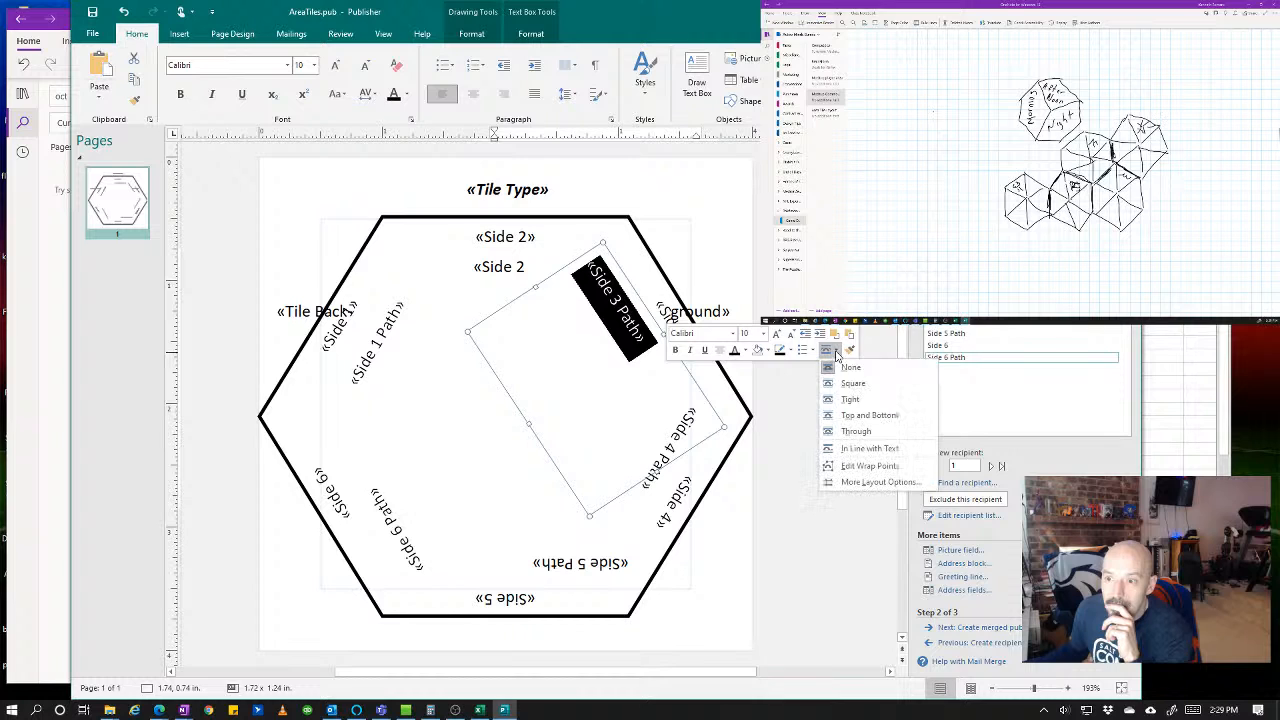
pyautogui.click(836, 352)
# - Set the text wrapping of the Side 5 Path text box to None and deselect the box
pyautogui.click(542, 538)
pyautogui.click(493, 564)
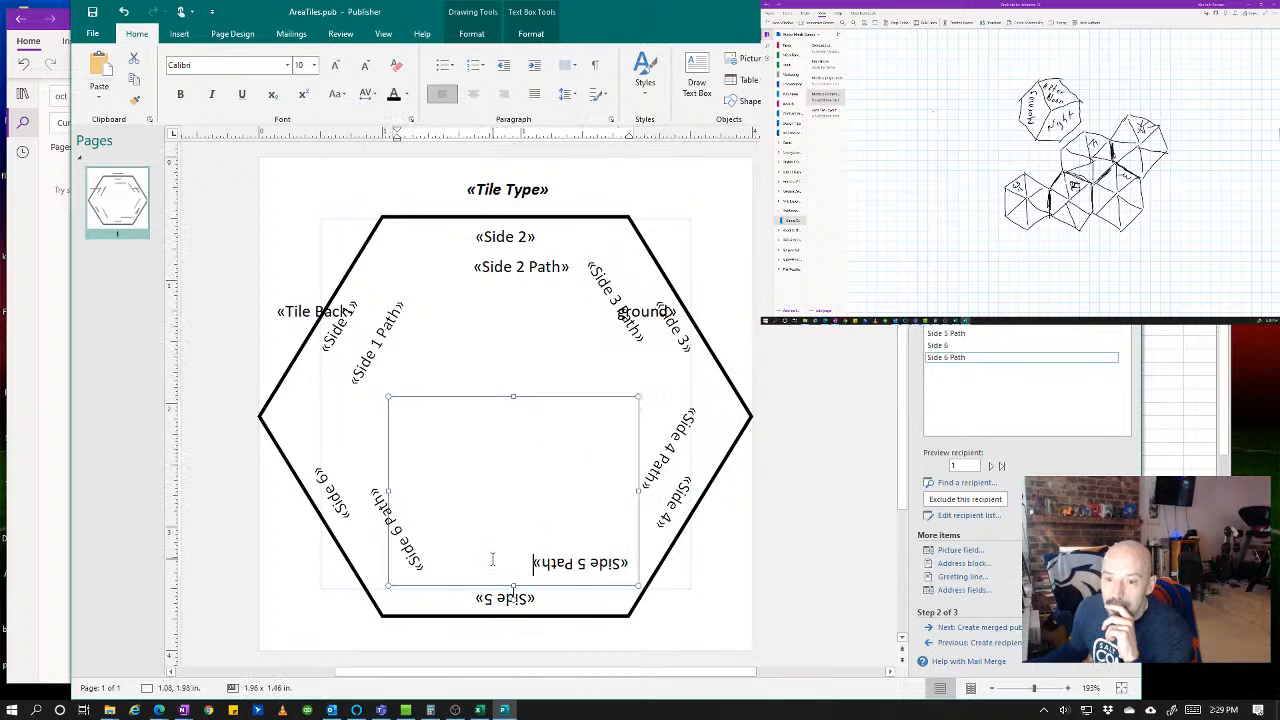
pyautogui.rightClick(496, 563)
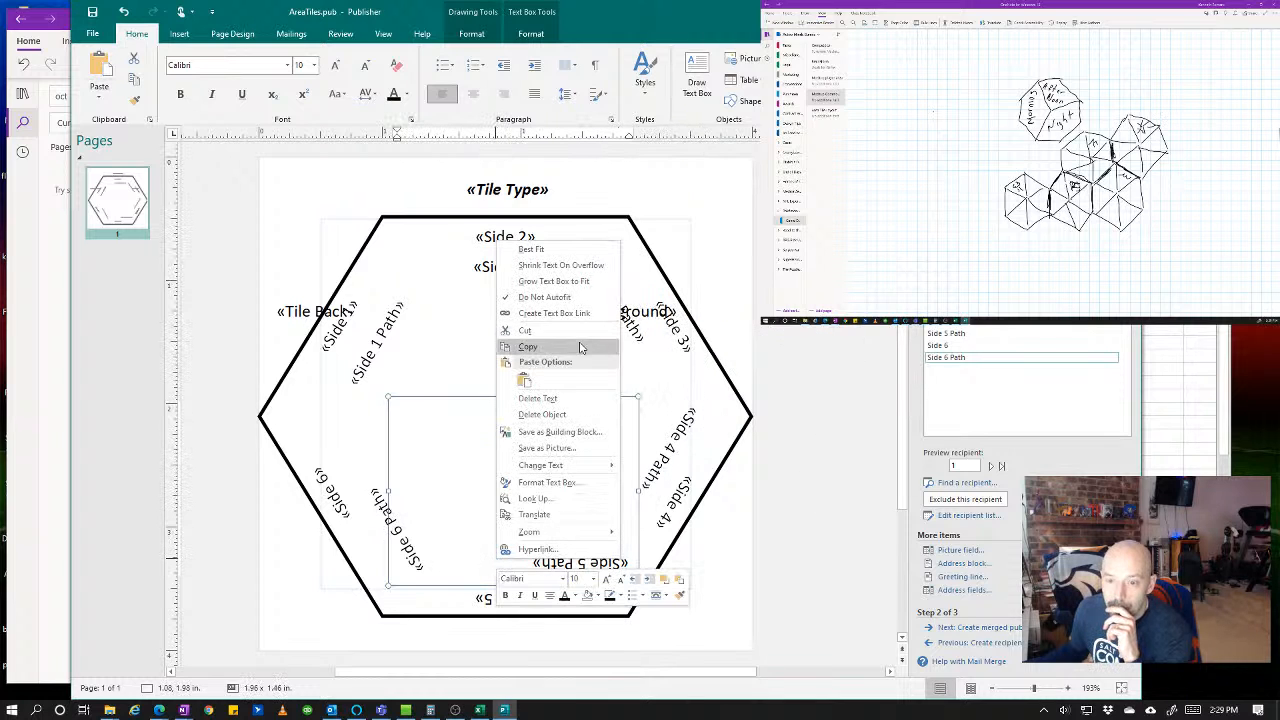
pyautogui.click(655, 594)
pyautogui.click(682, 464)
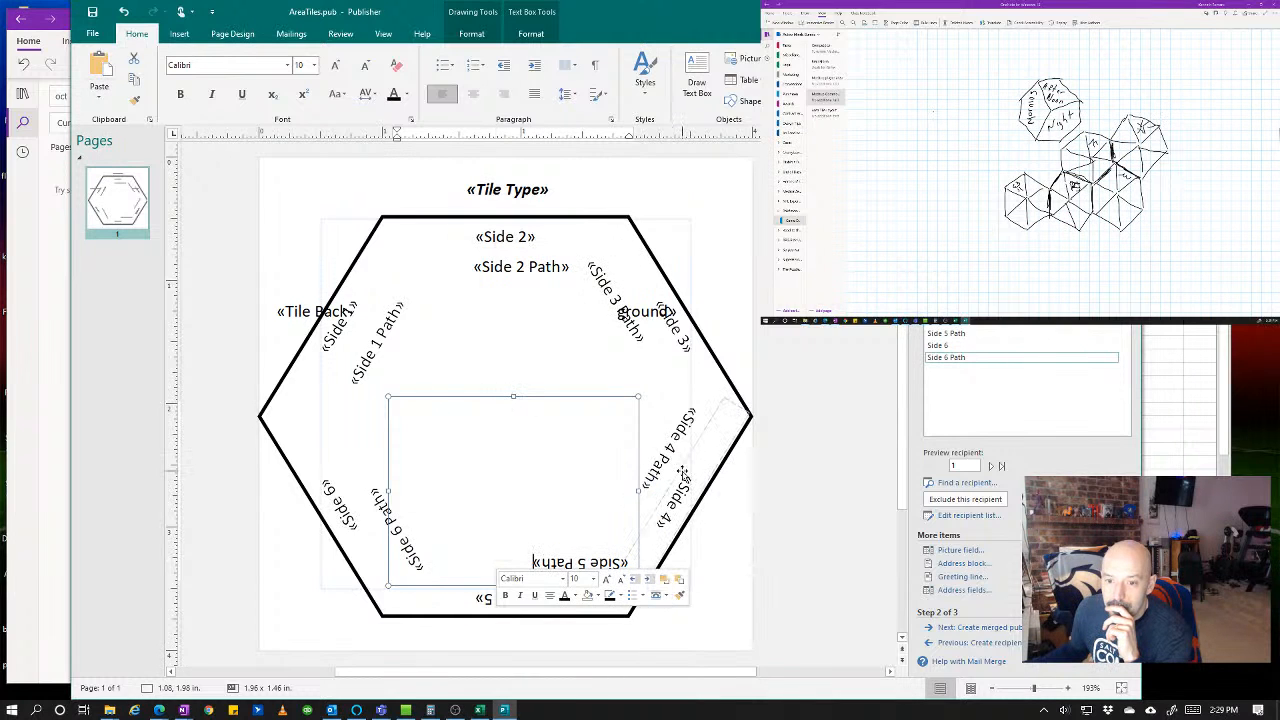
pyautogui.click(792, 482)
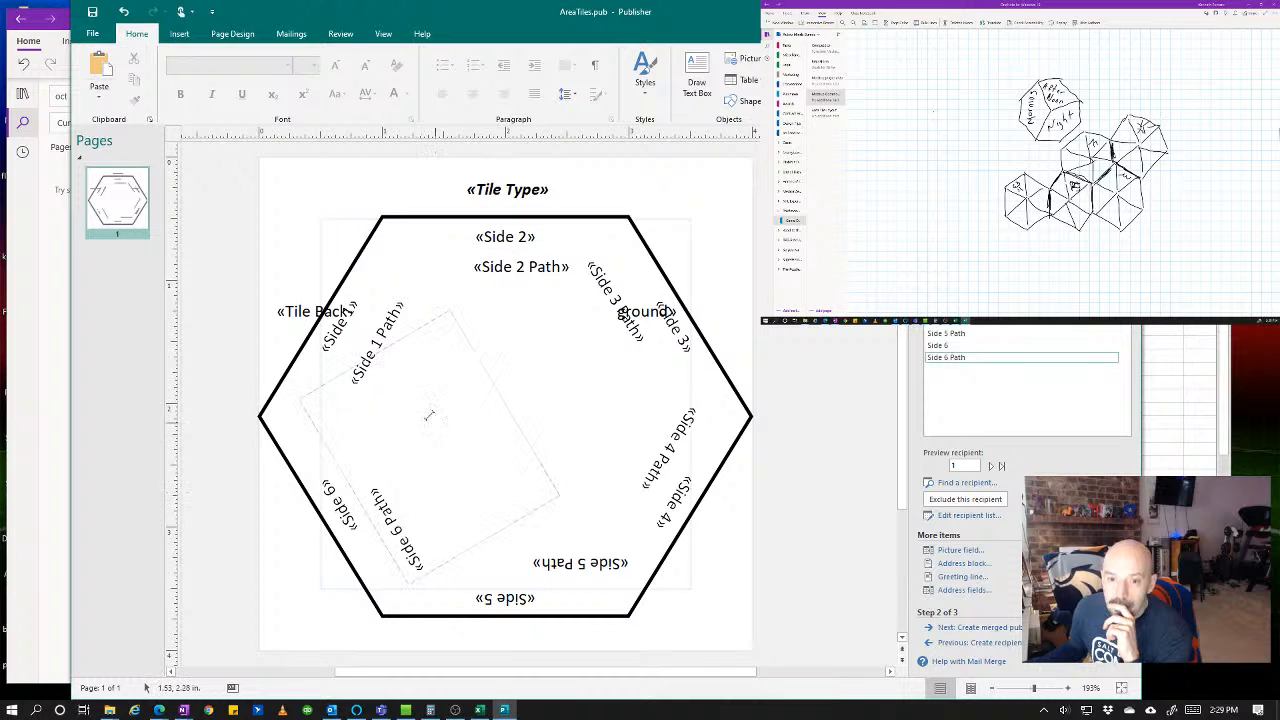
# - Copy the centered formatting of the Side 1 Path text onto the Side 2 Path text with Format Painter
pyautogui.click(497, 430)
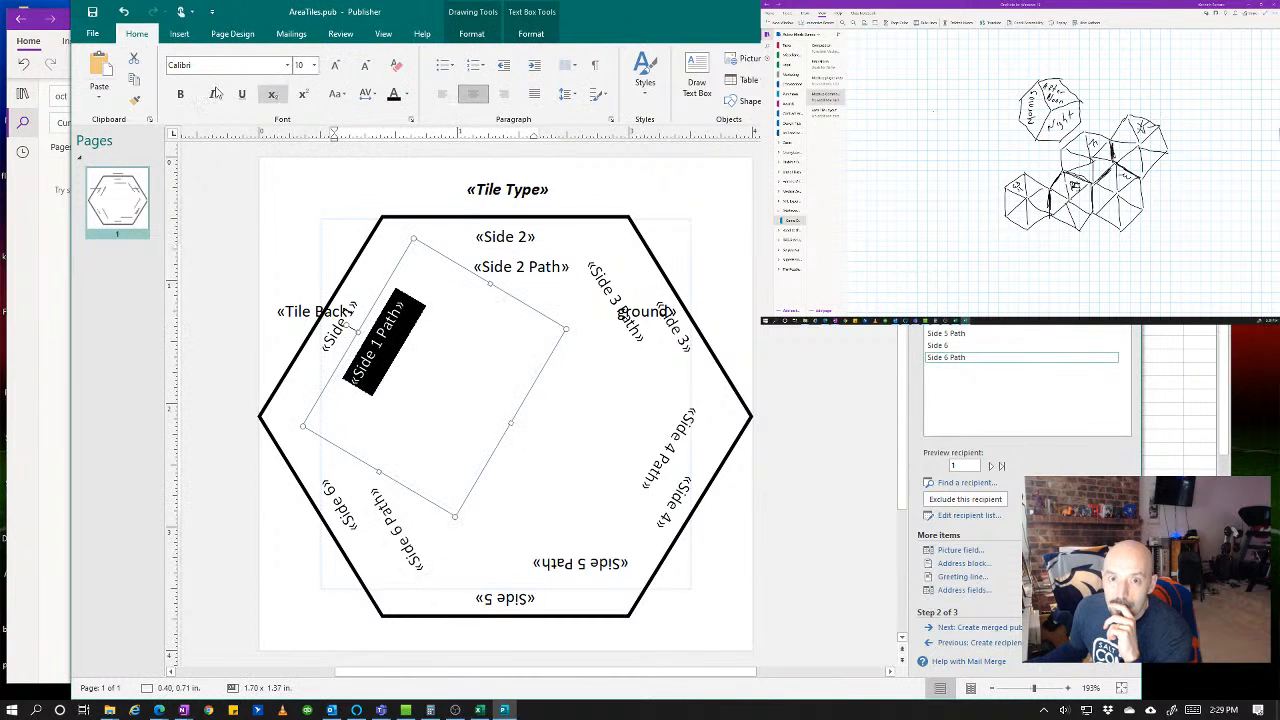
pyautogui.click(135, 99)
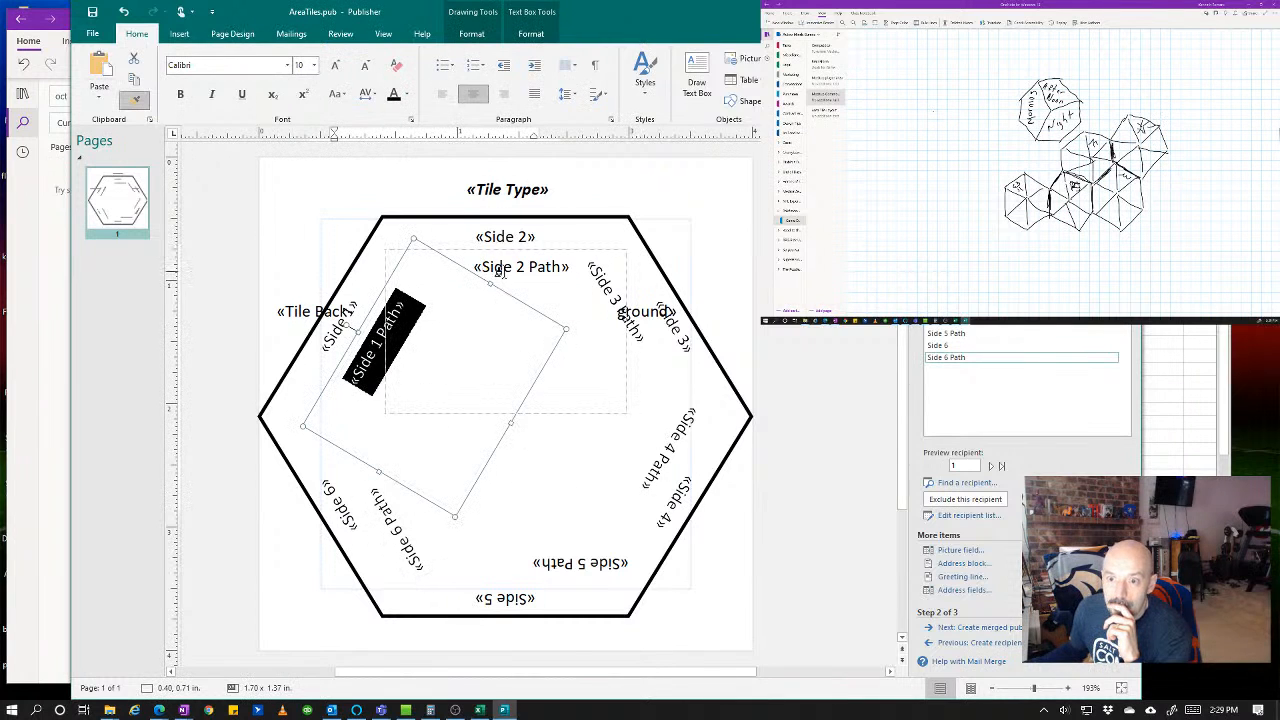
pyautogui.click(505, 270)
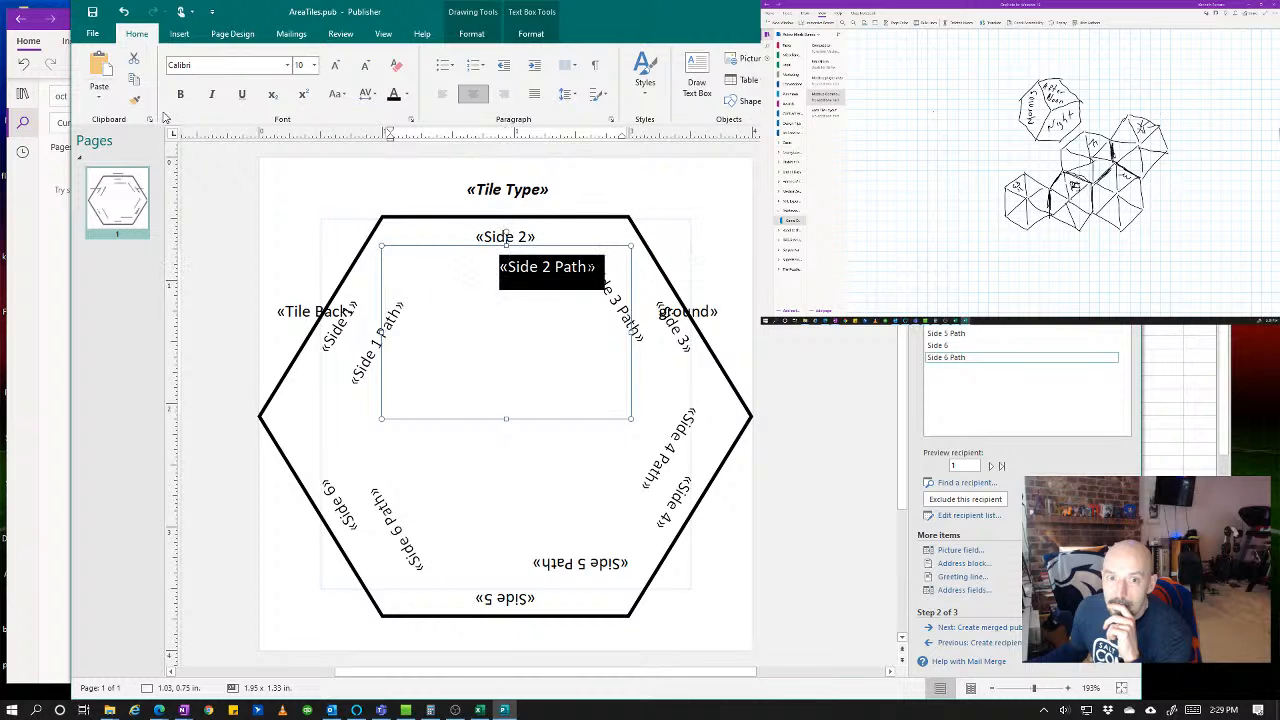
pyautogui.click(135, 99)
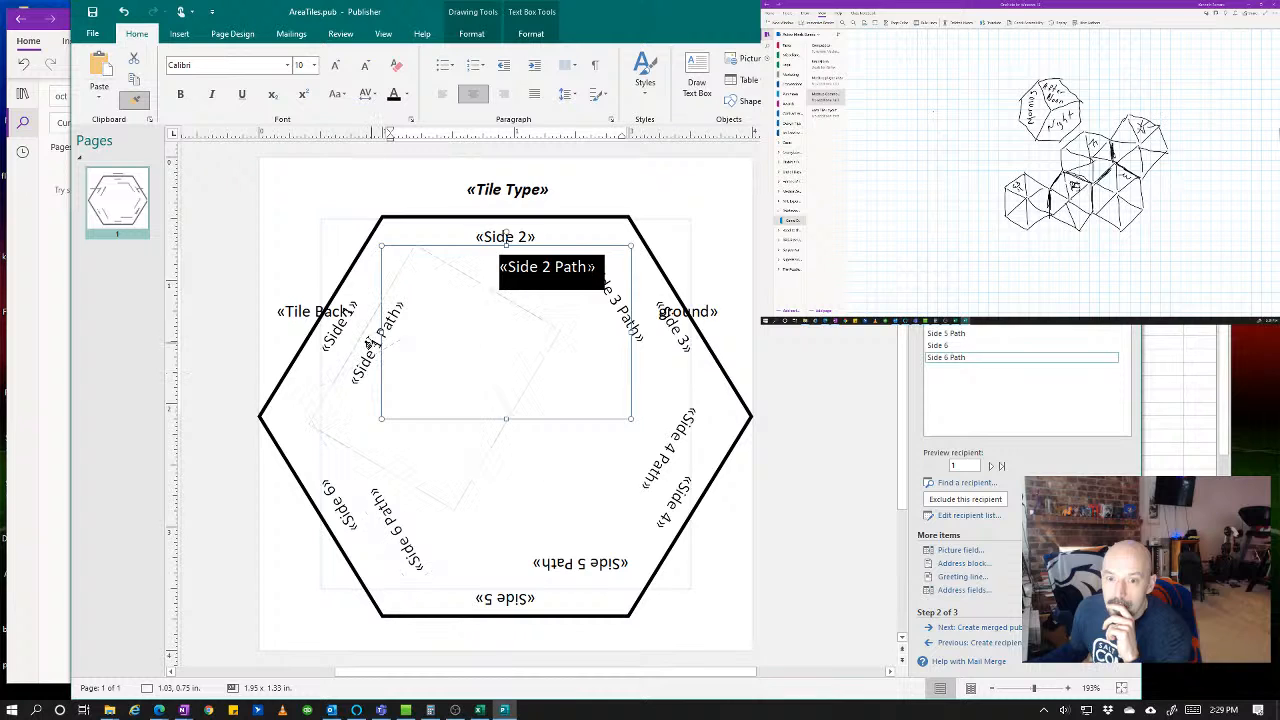
pyautogui.click(368, 343)
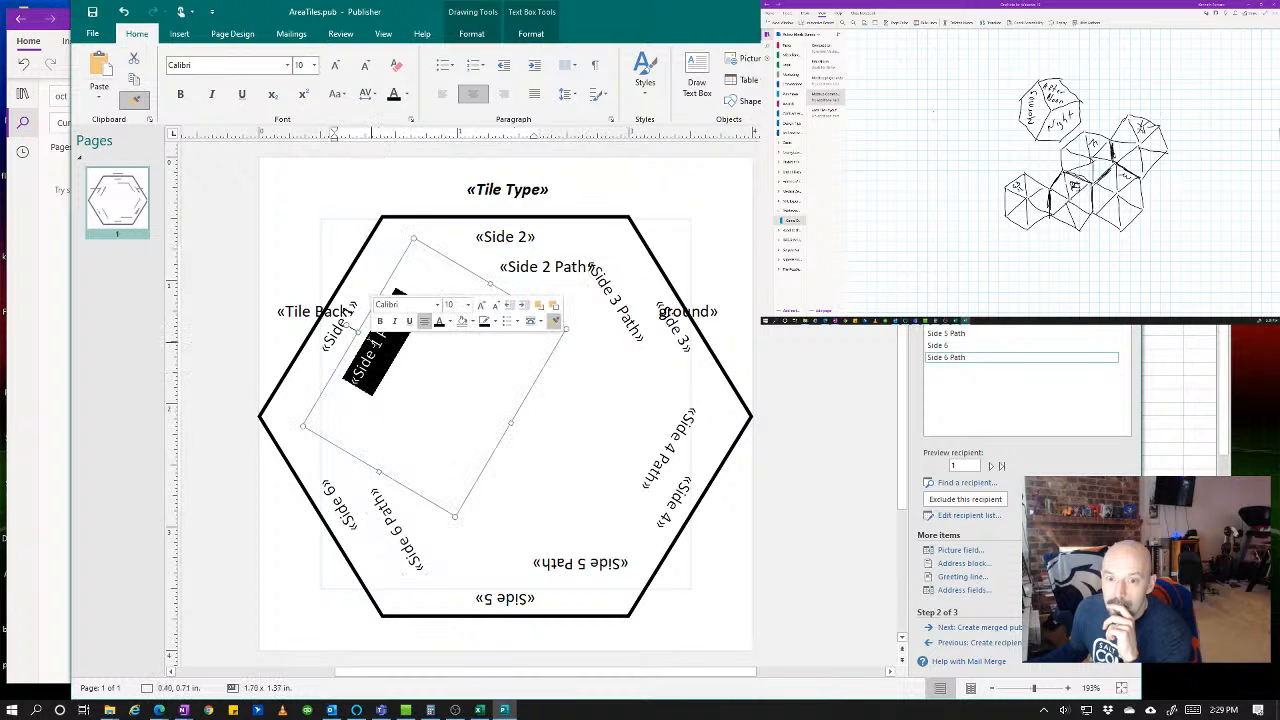
# - Apply the same centered formatting to the Side 3 Path, Side 4 Path and Side 5 Path texts with Format Painter
pyautogui.click(136, 99)
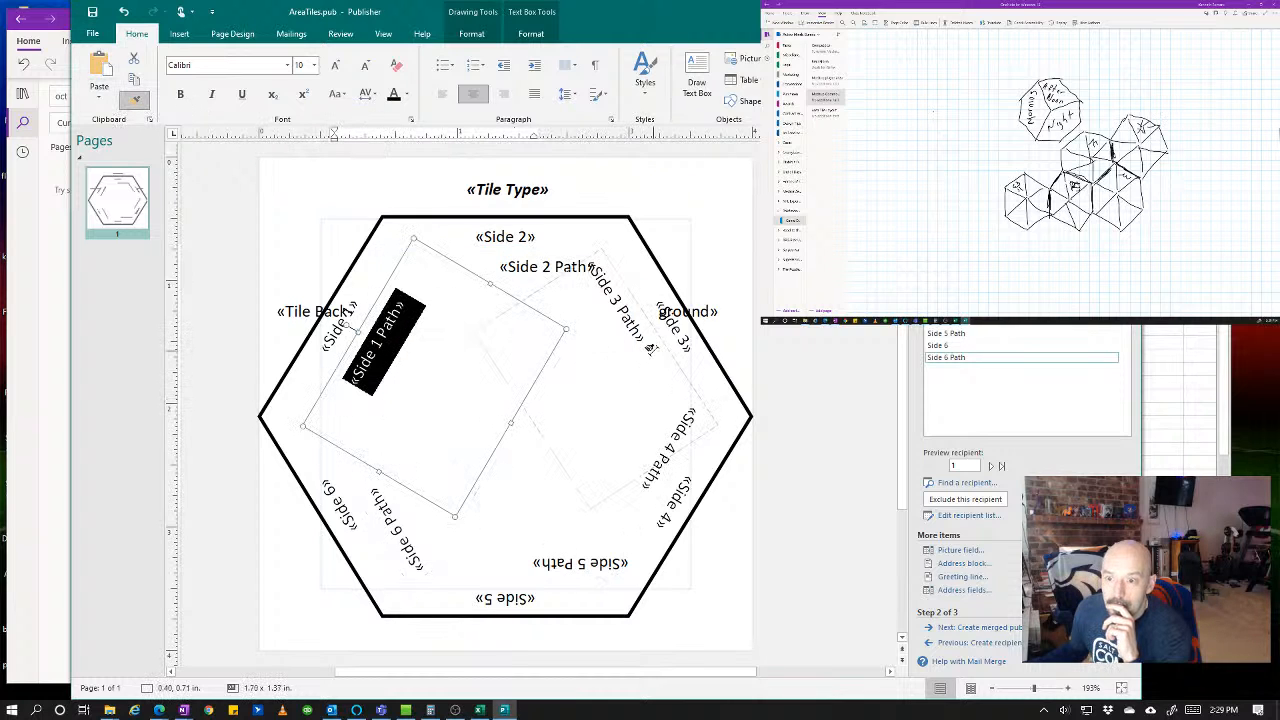
pyautogui.click(670, 328)
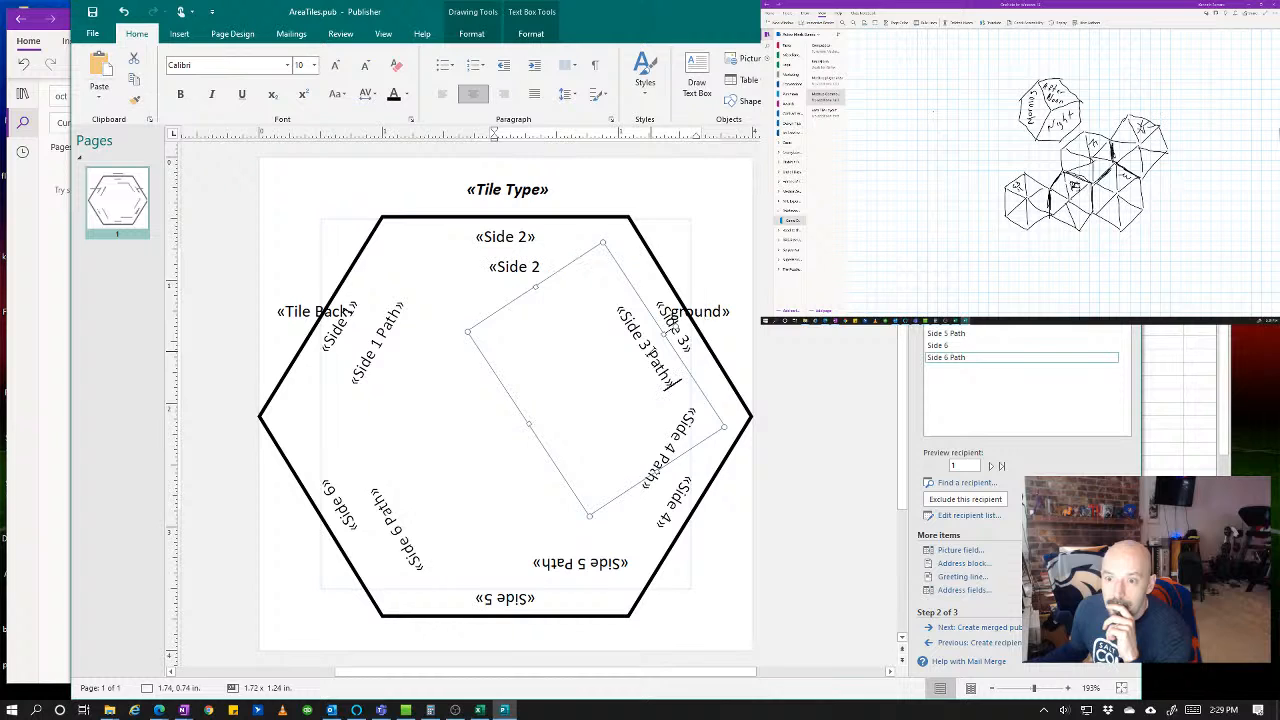
pyautogui.click(136, 100)
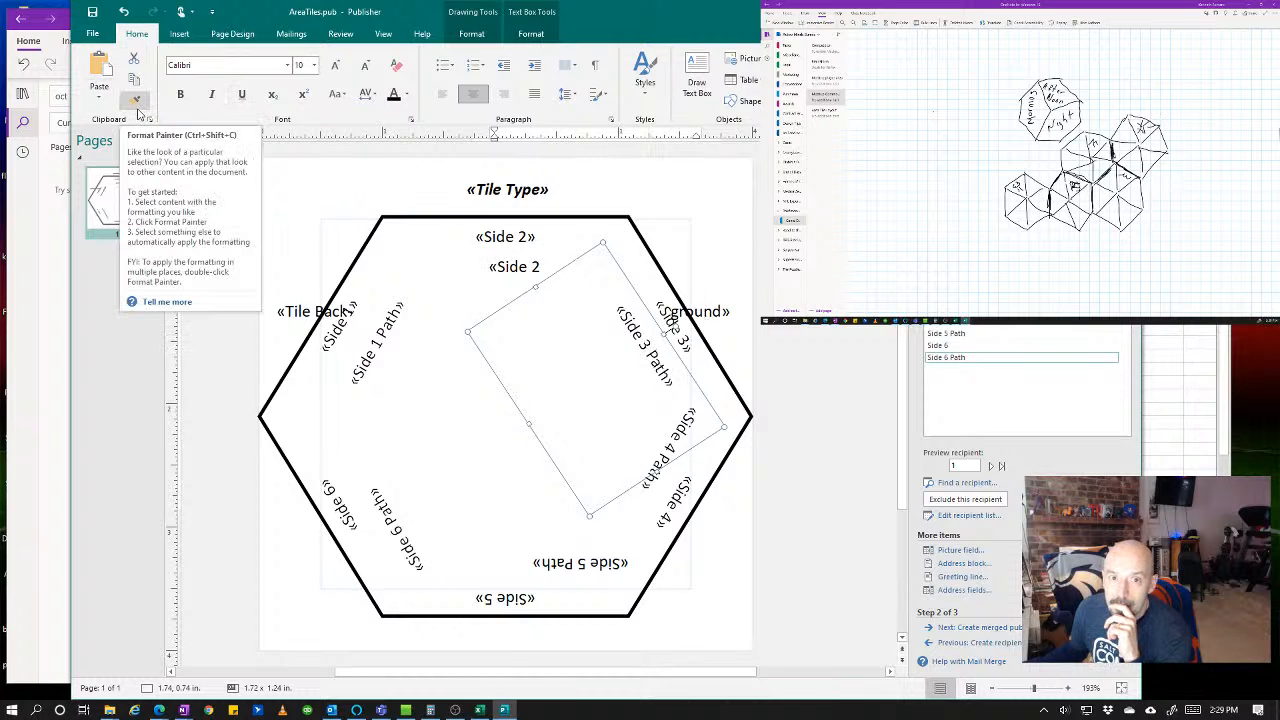
pyautogui.click(647, 487)
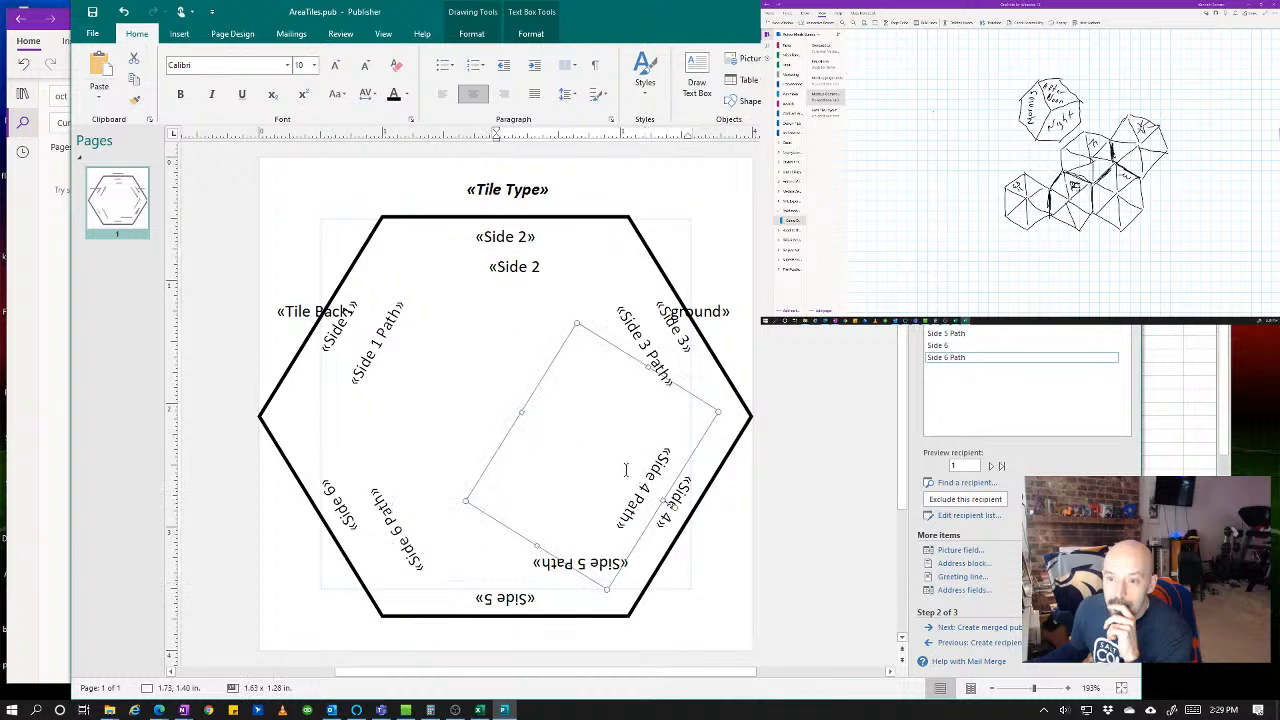
pyautogui.click(134, 101)
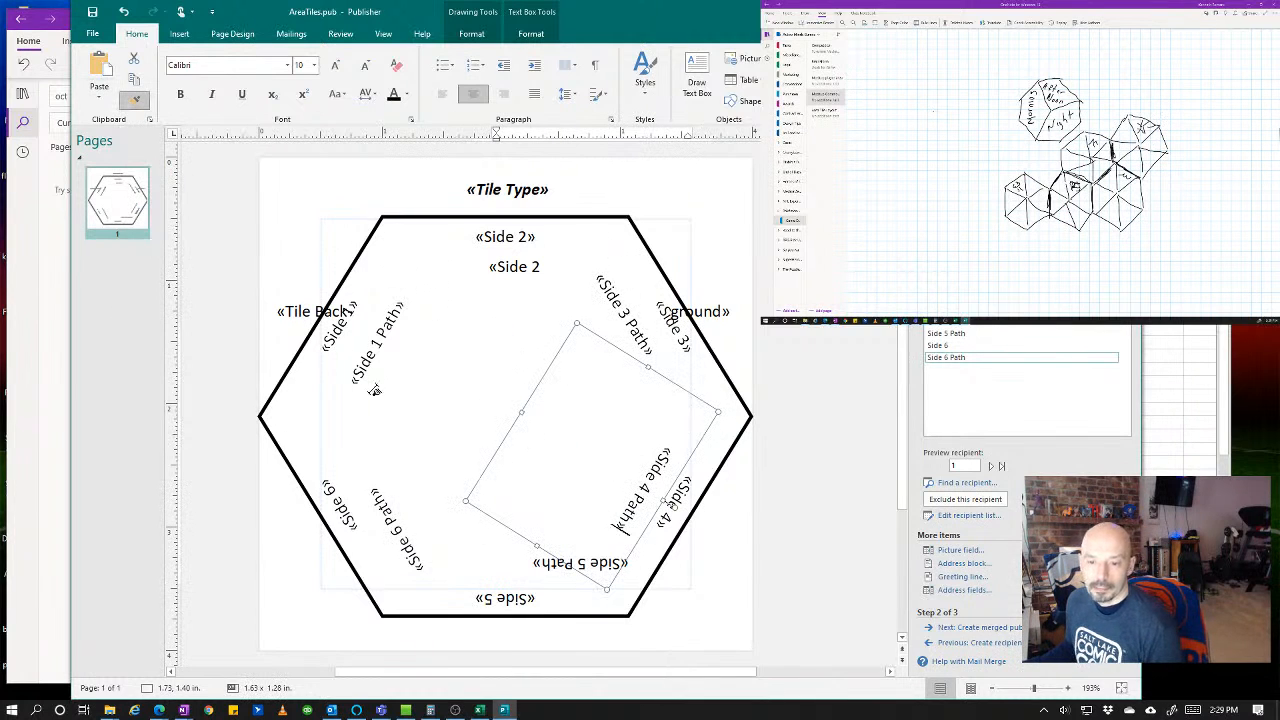
pyautogui.click(505, 566)
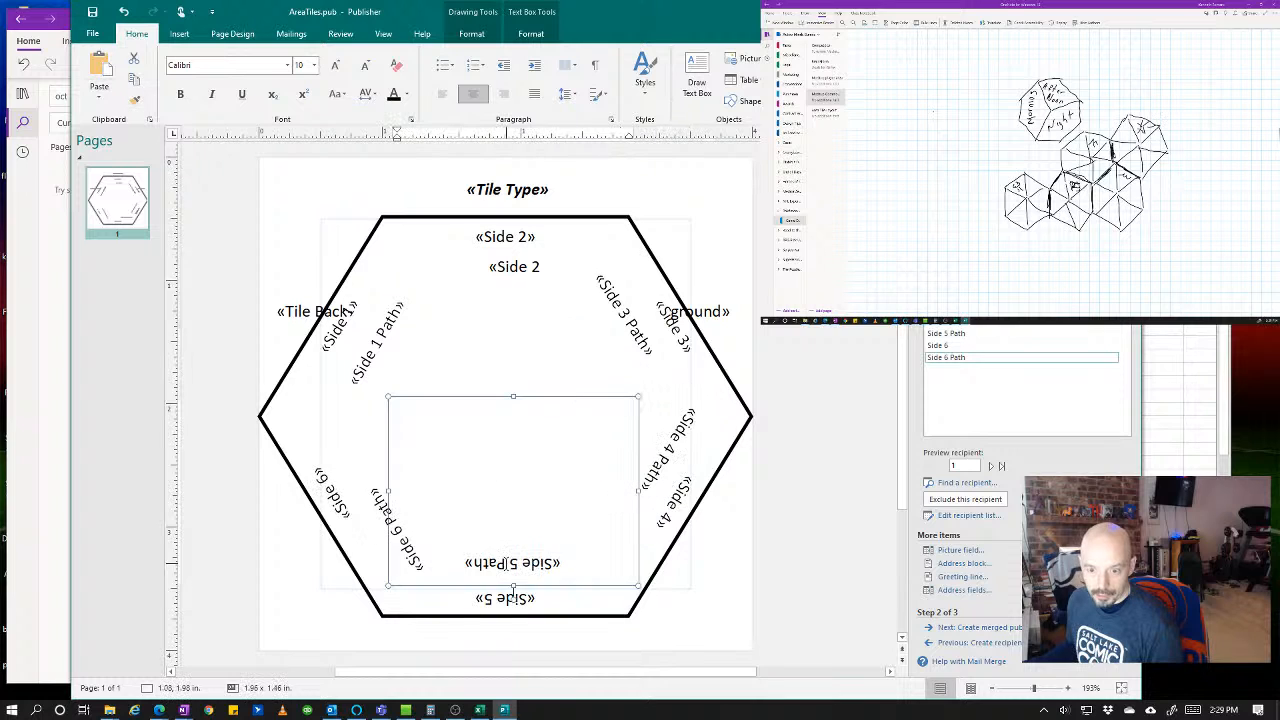
# - Copy the centered text formatting onto the Side 6 Path text with Format Painter and deselect the box
pyautogui.click(134, 101)
pyautogui.click(357, 468)
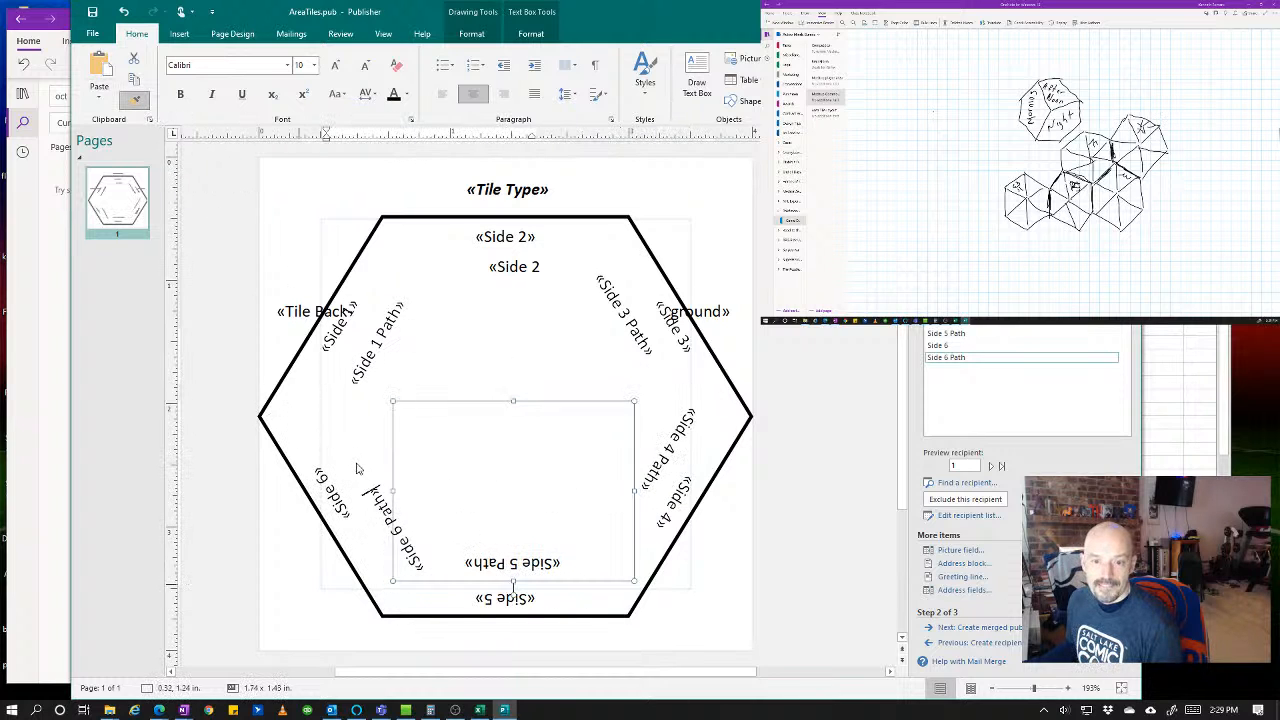
pyautogui.click(832, 354)
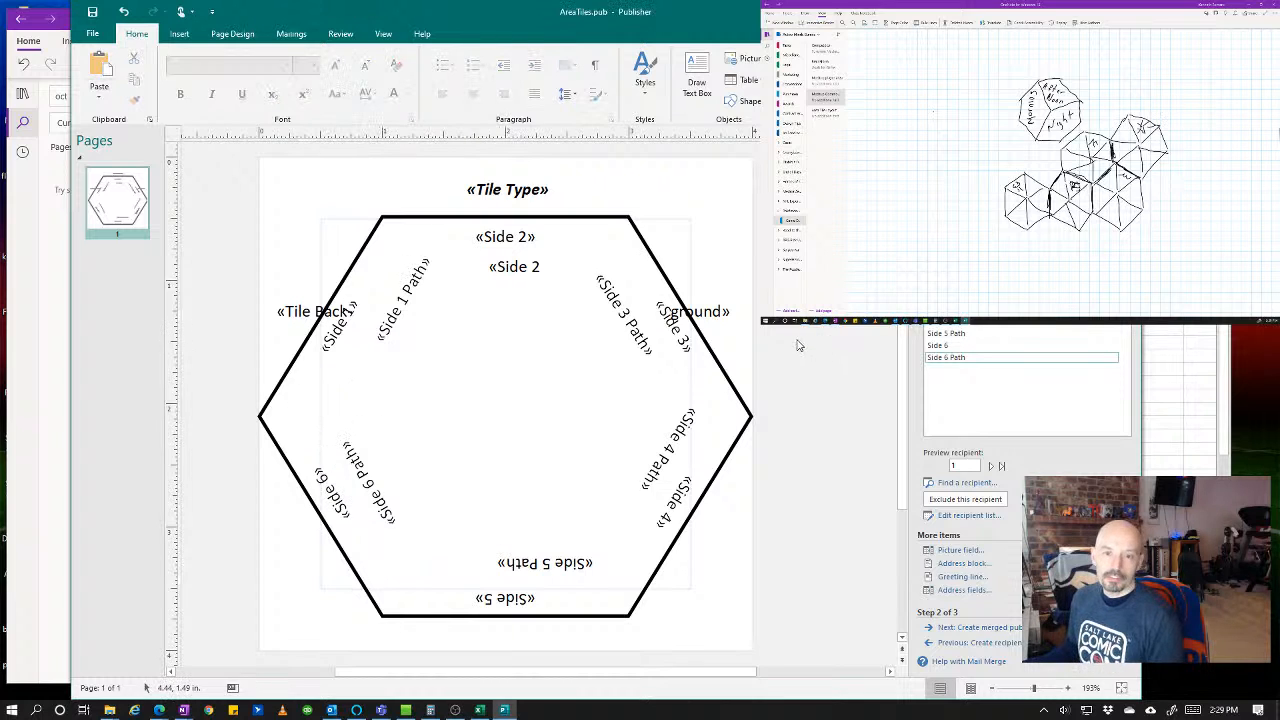
# - Set the text wrapping of the Side 1 Path text box to None and deselect the box
pyautogui.rightClick(373, 355)
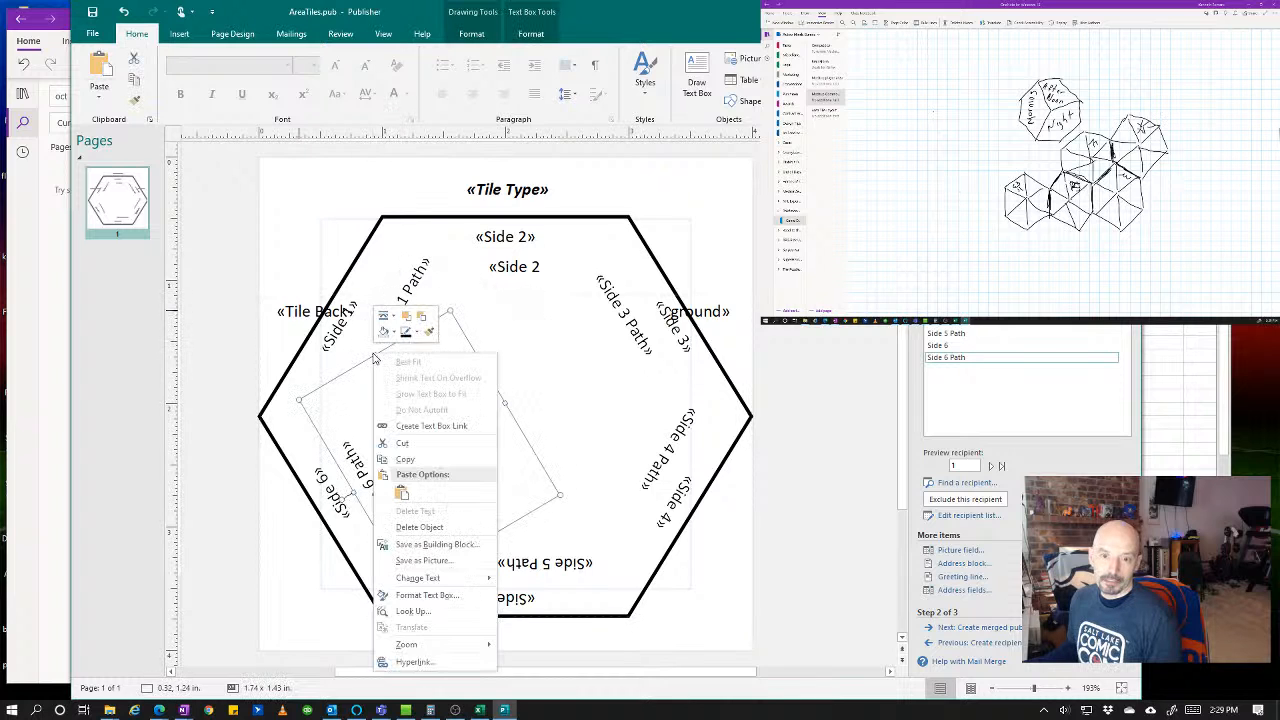
pyautogui.click(362, 357)
pyautogui.rightClick(361, 357)
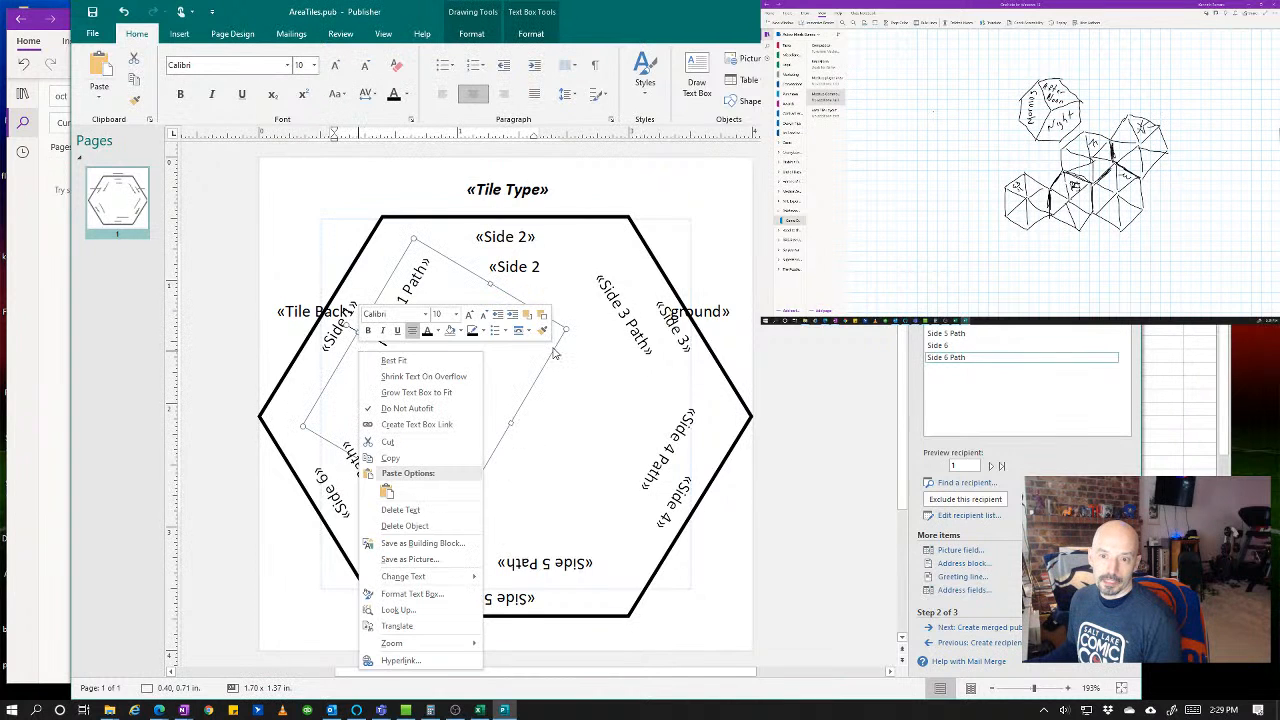
pyautogui.click(520, 330)
pyautogui.click(541, 349)
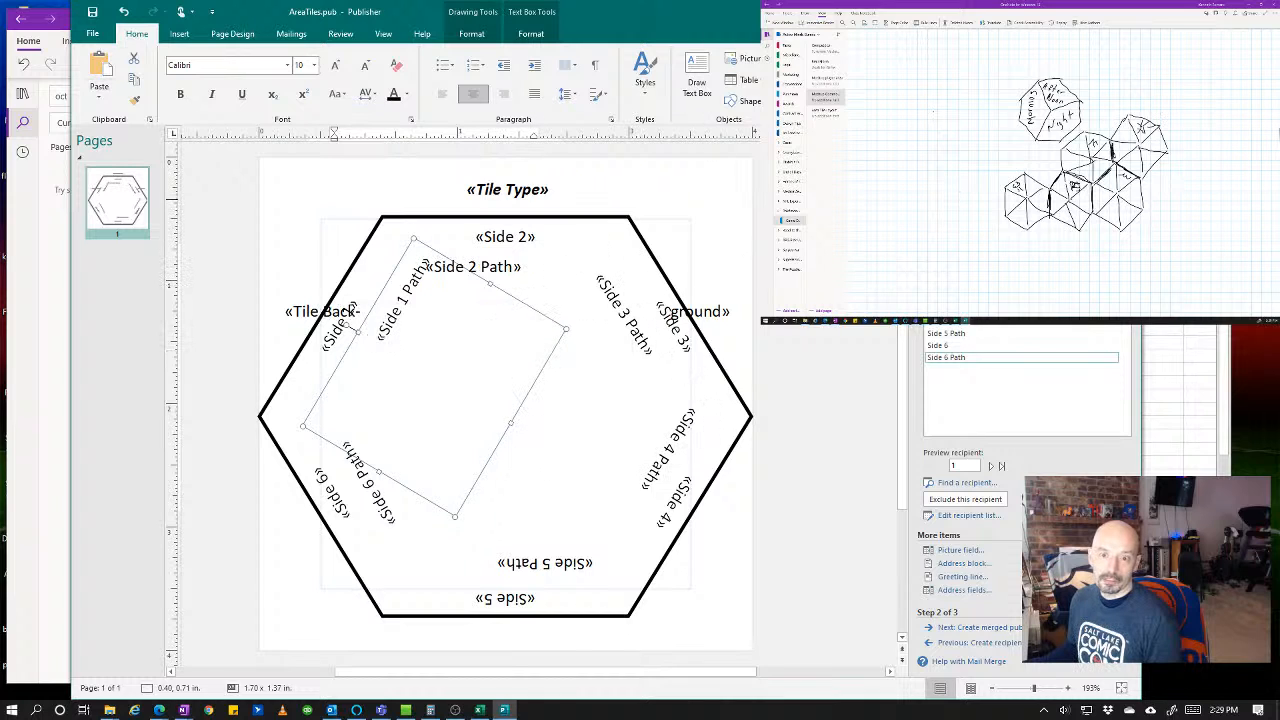
pyautogui.click(818, 199)
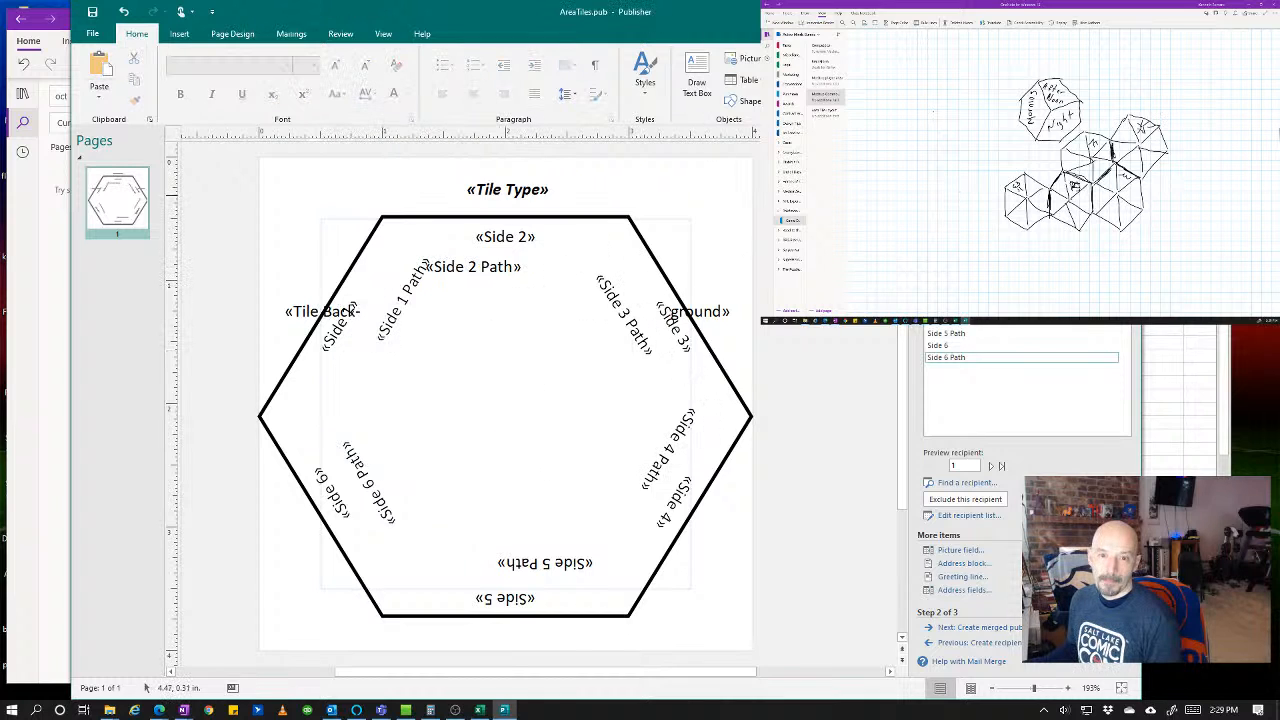
# - Set the text wrapping of the Tile Background text box to None and save the publication
pyautogui.click(280, 310)
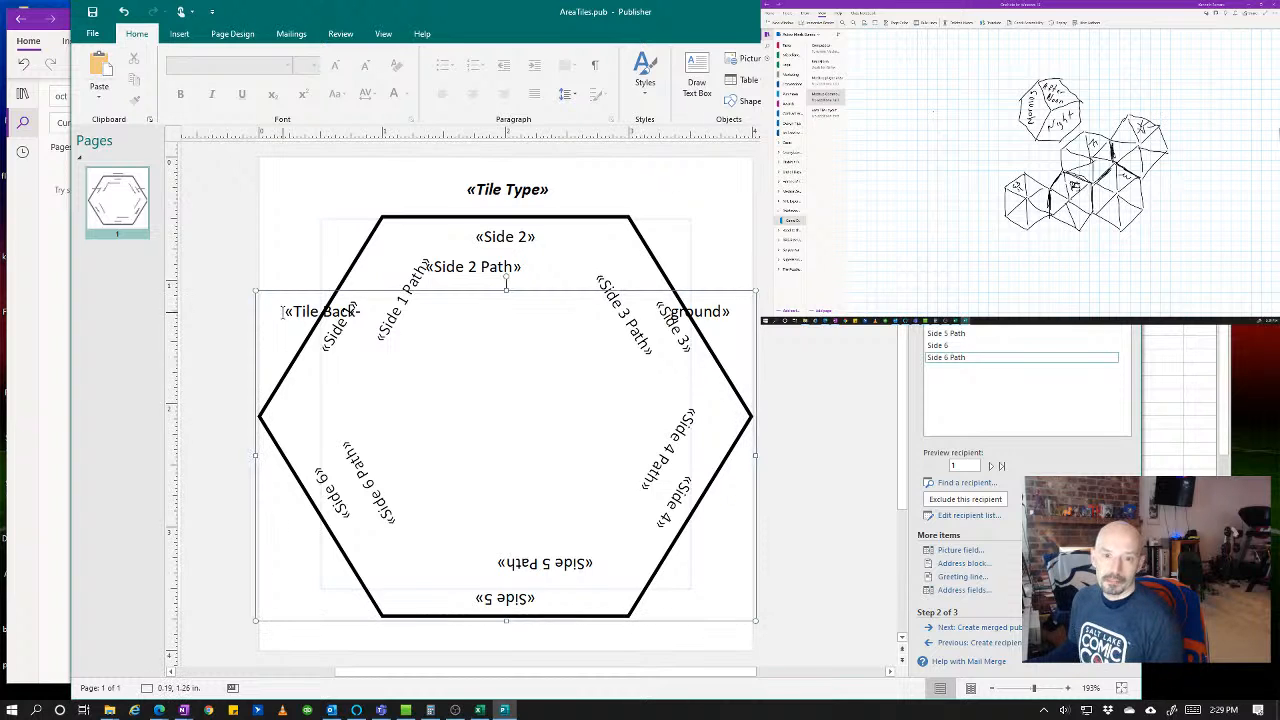
pyautogui.rightClick(284, 312)
pyautogui.click(451, 294)
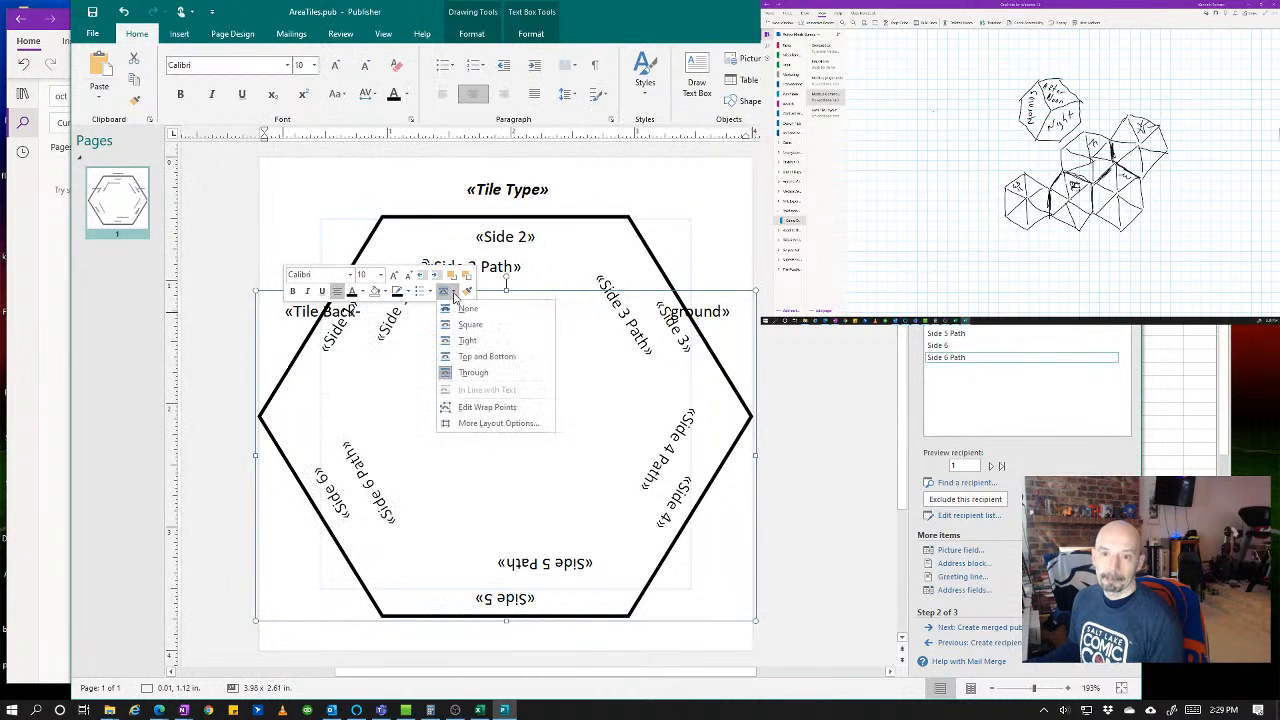
pyautogui.click(469, 305)
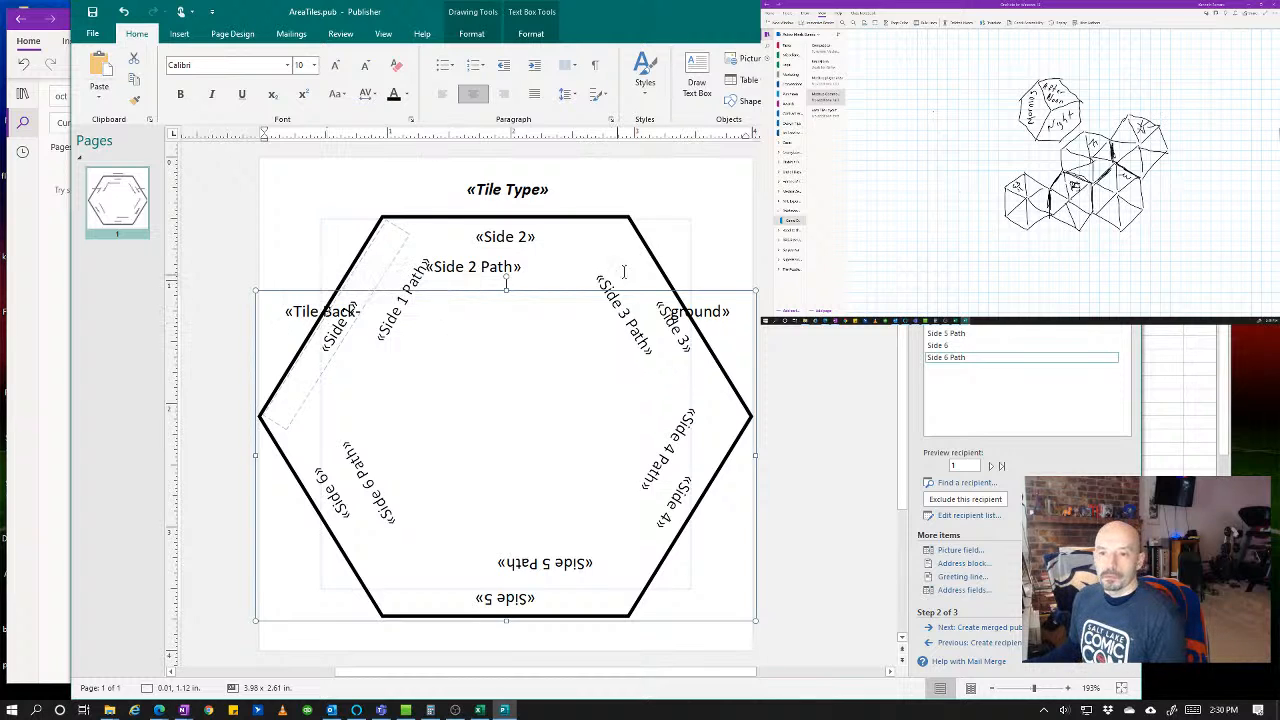
pyautogui.click(805, 199)
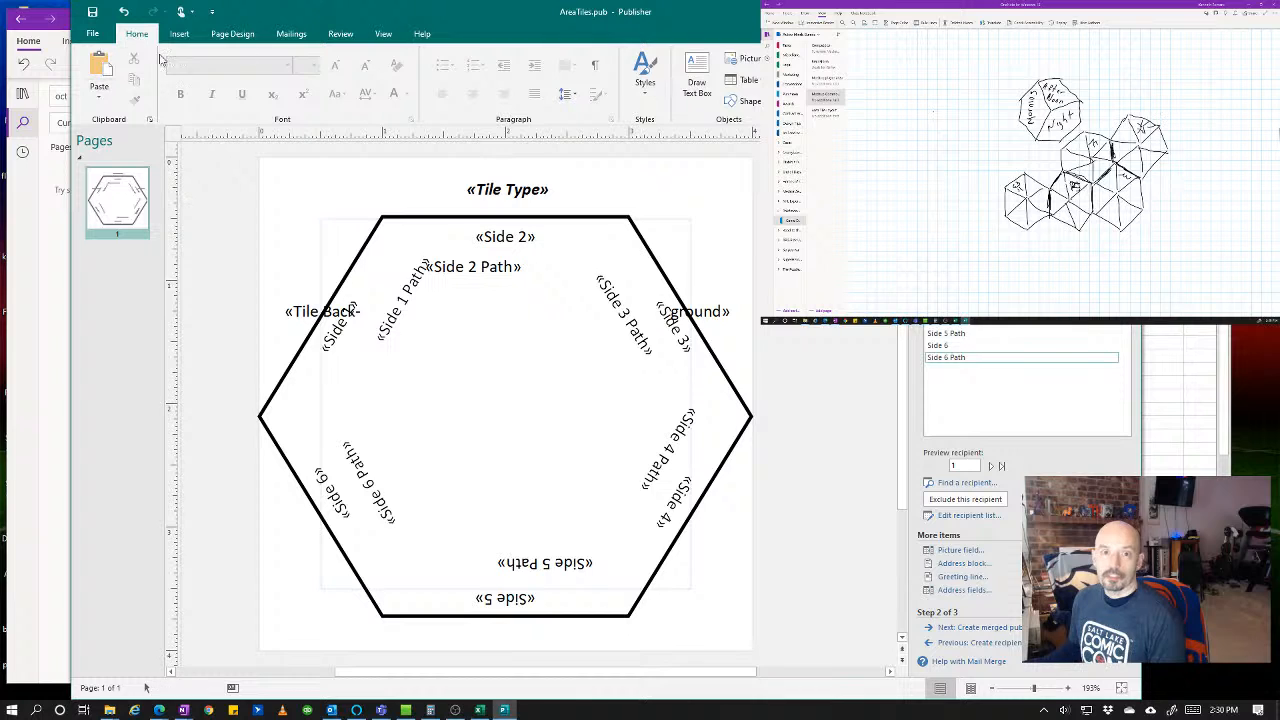
pyautogui.click(92, 13)
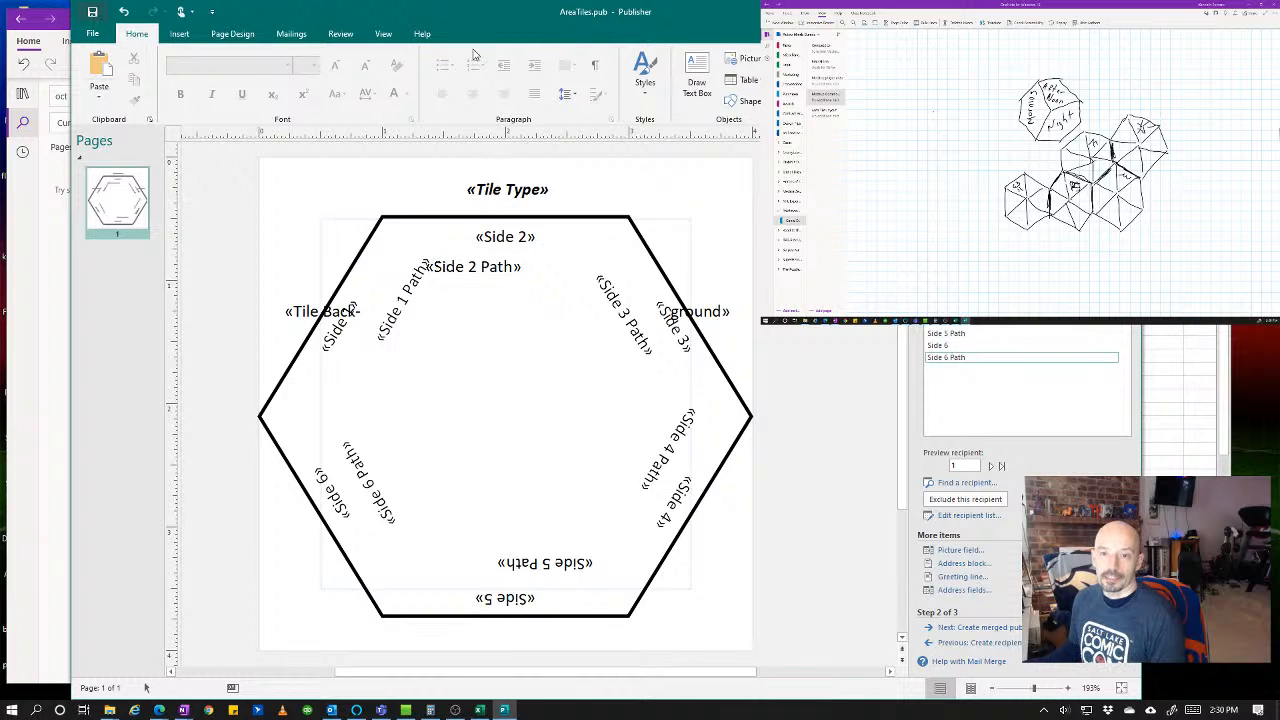
pyautogui.click(800, 350)
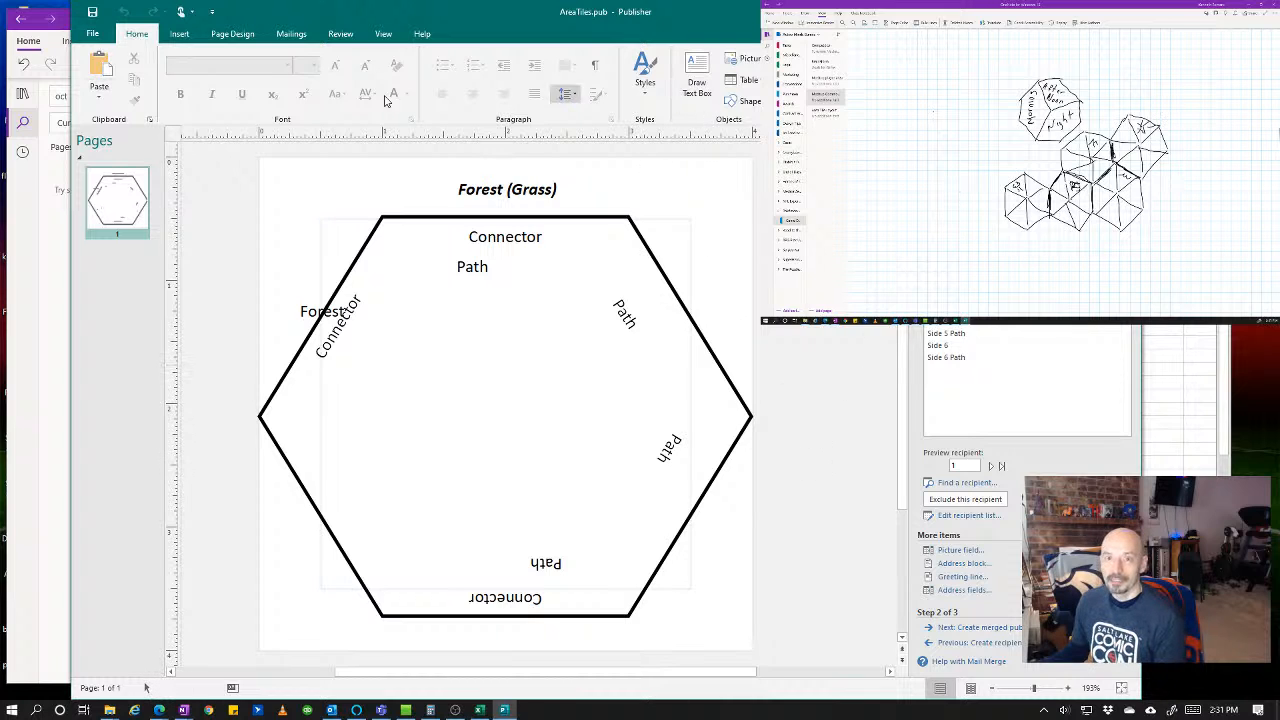
# - Preview the merged tiles, going forward from recipient 1 to 7 and back to recipient 3
pyautogui.click(291, 34)
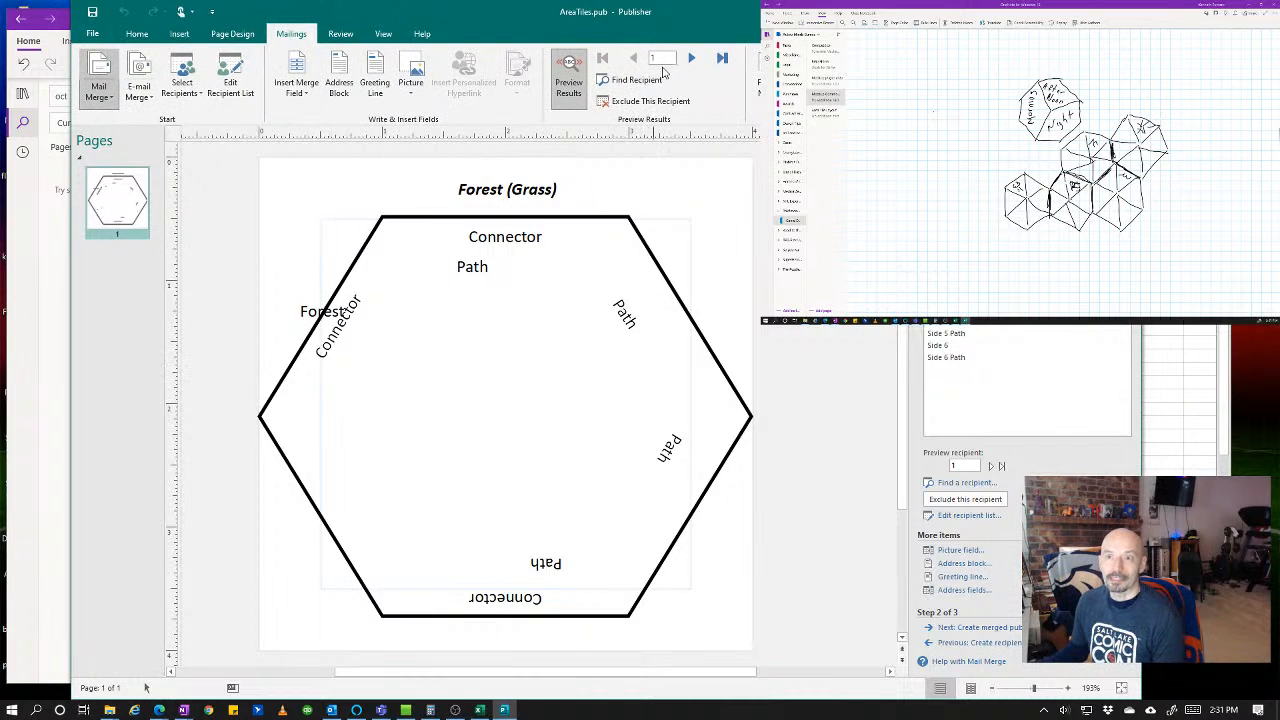
pyautogui.click(692, 59)
pyautogui.click(692, 59)
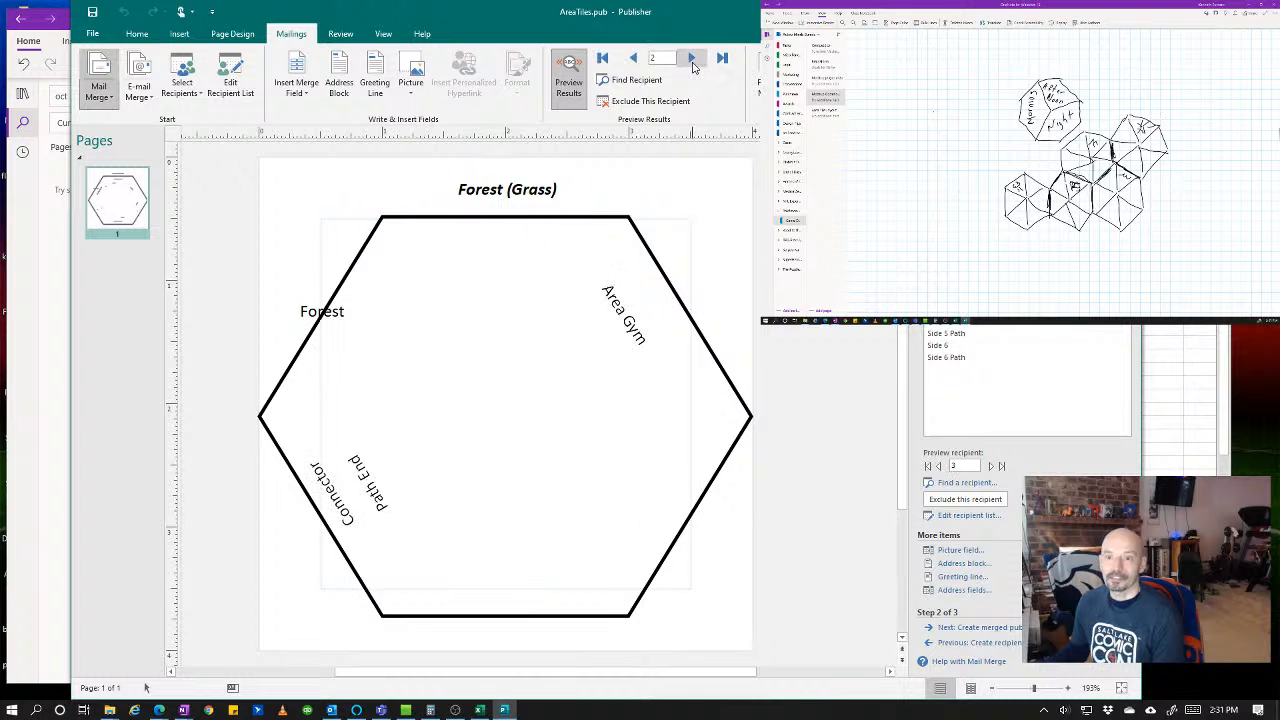
pyautogui.click(692, 59)
pyautogui.click(692, 59)
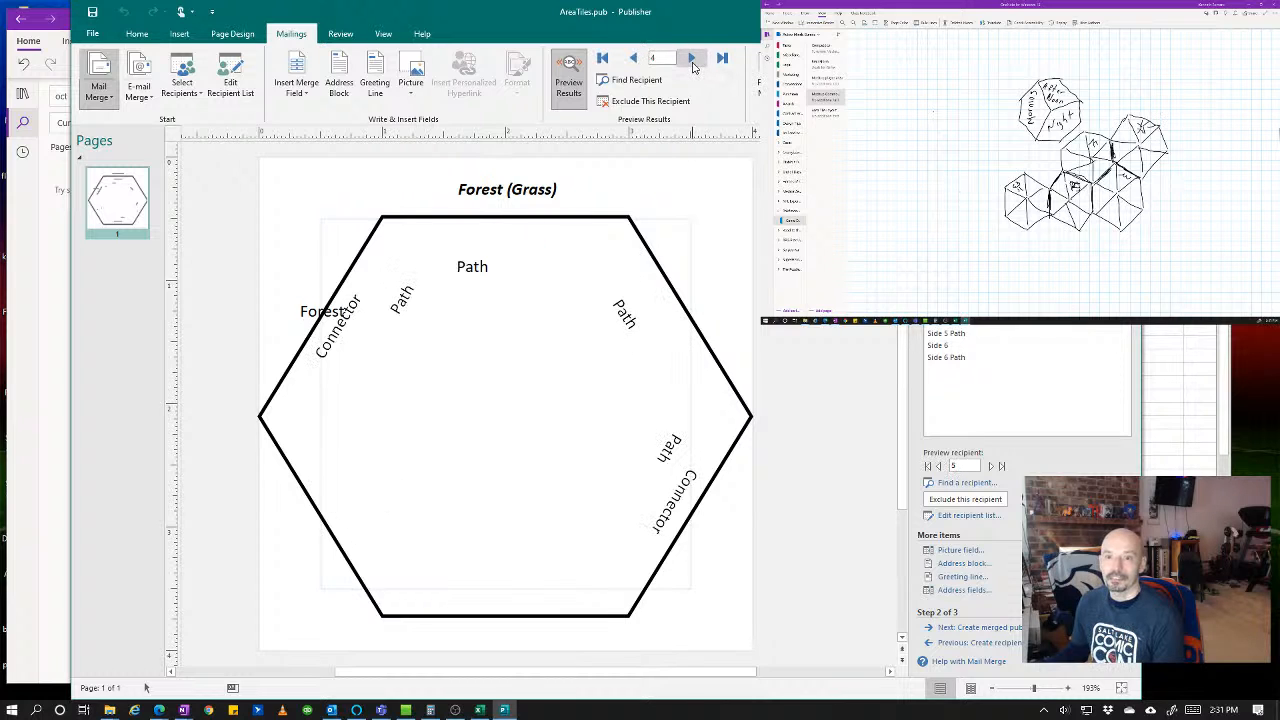
pyautogui.click(692, 59)
pyautogui.click(692, 59)
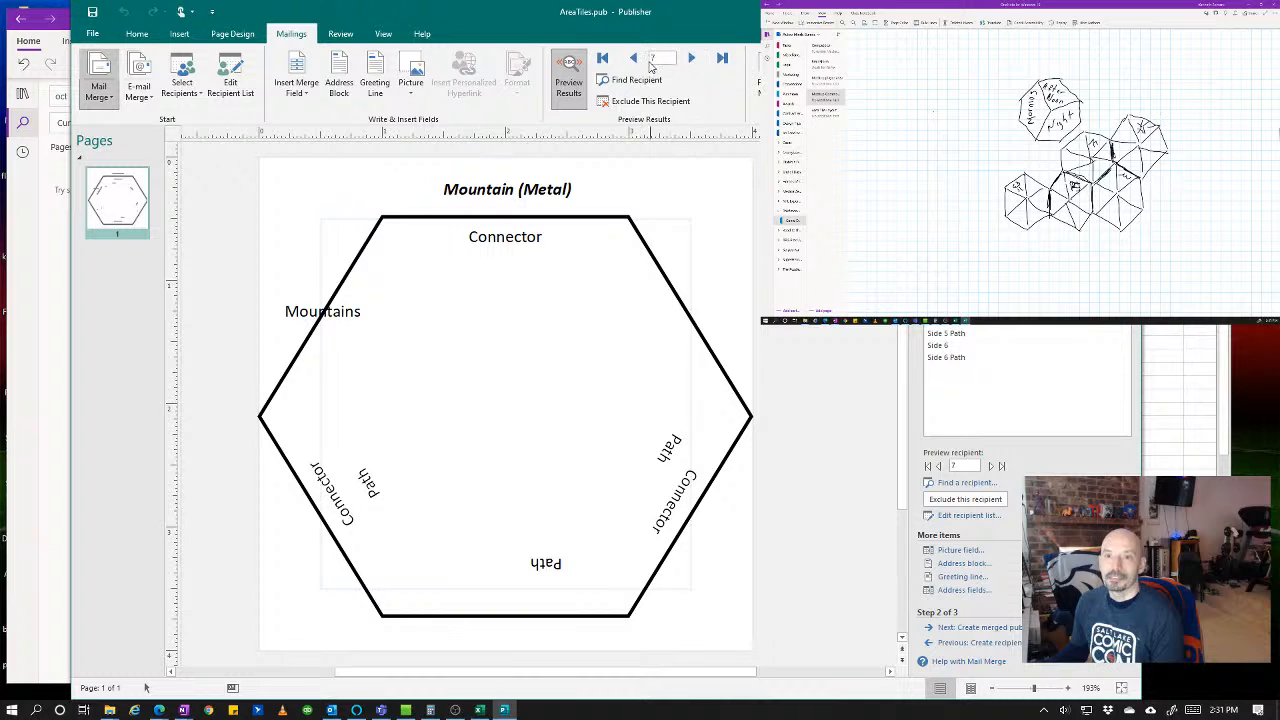
pyautogui.click(643, 60)
pyautogui.click(633, 59)
pyautogui.click(633, 59)
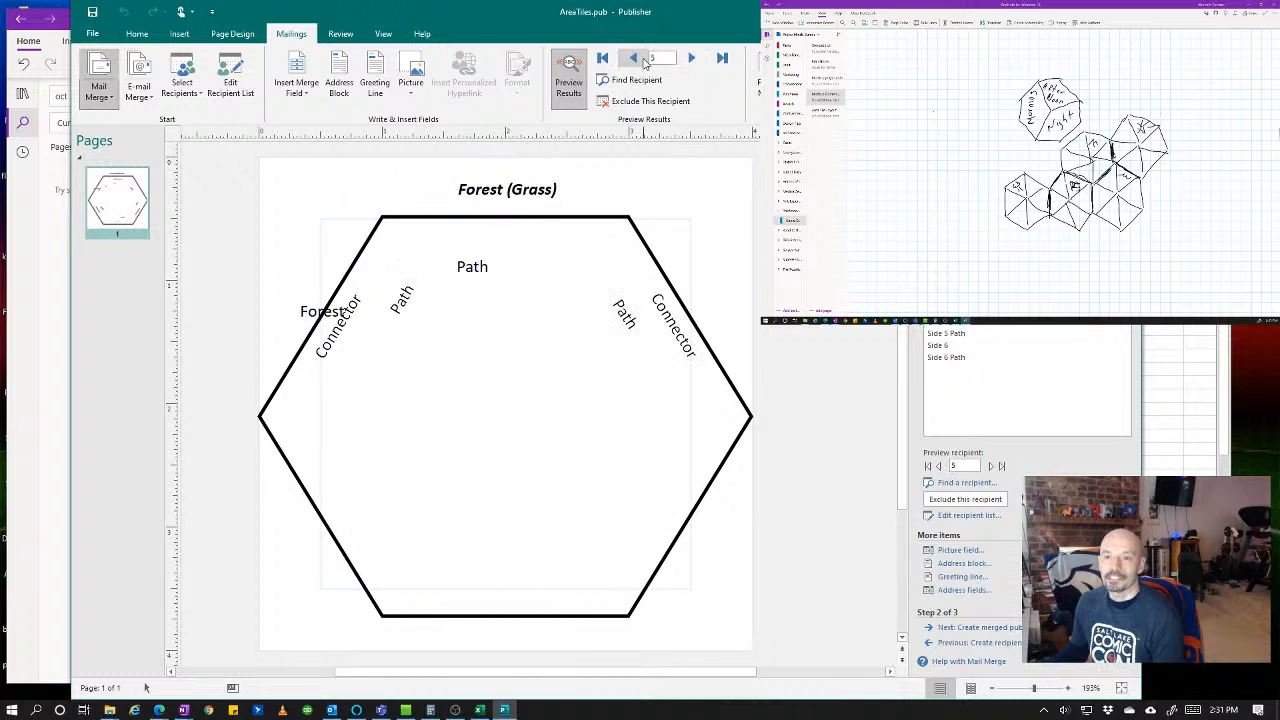
pyautogui.click(633, 59)
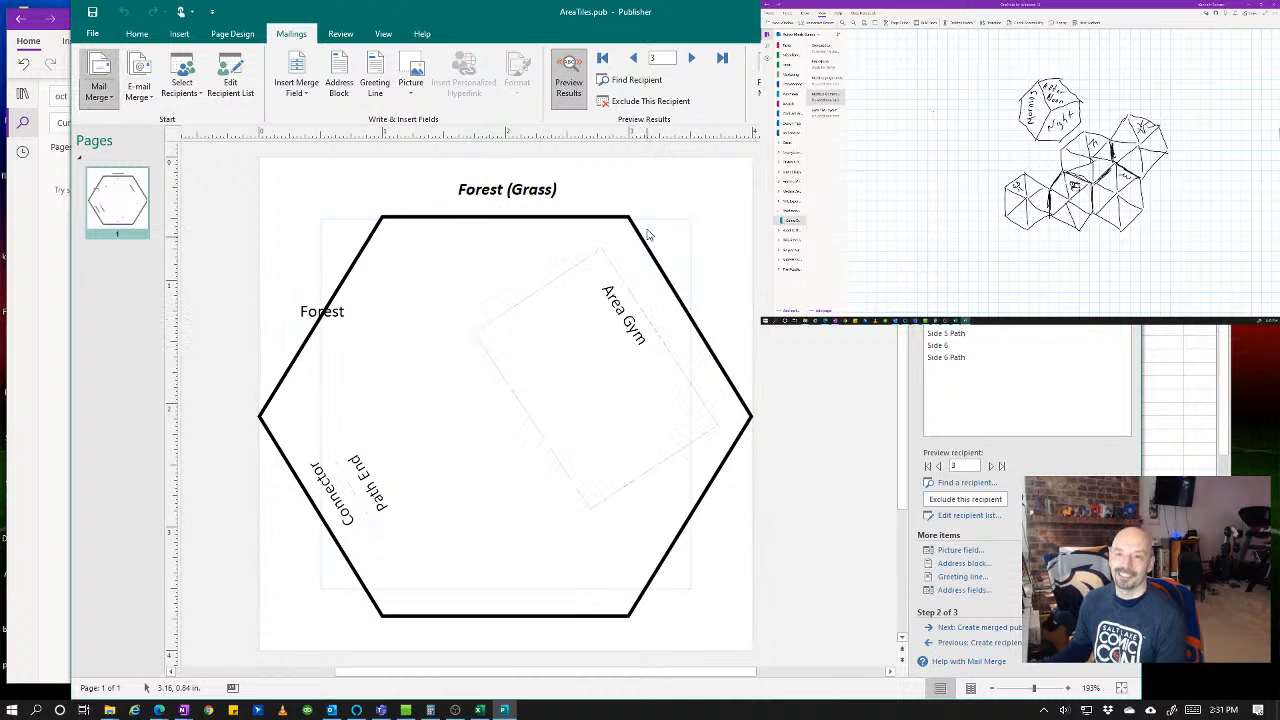
# - Advance the merge preview to recipient 11, the Beach/LakeFront (Water) tile, and save the publication
pyautogui.click(692, 59)
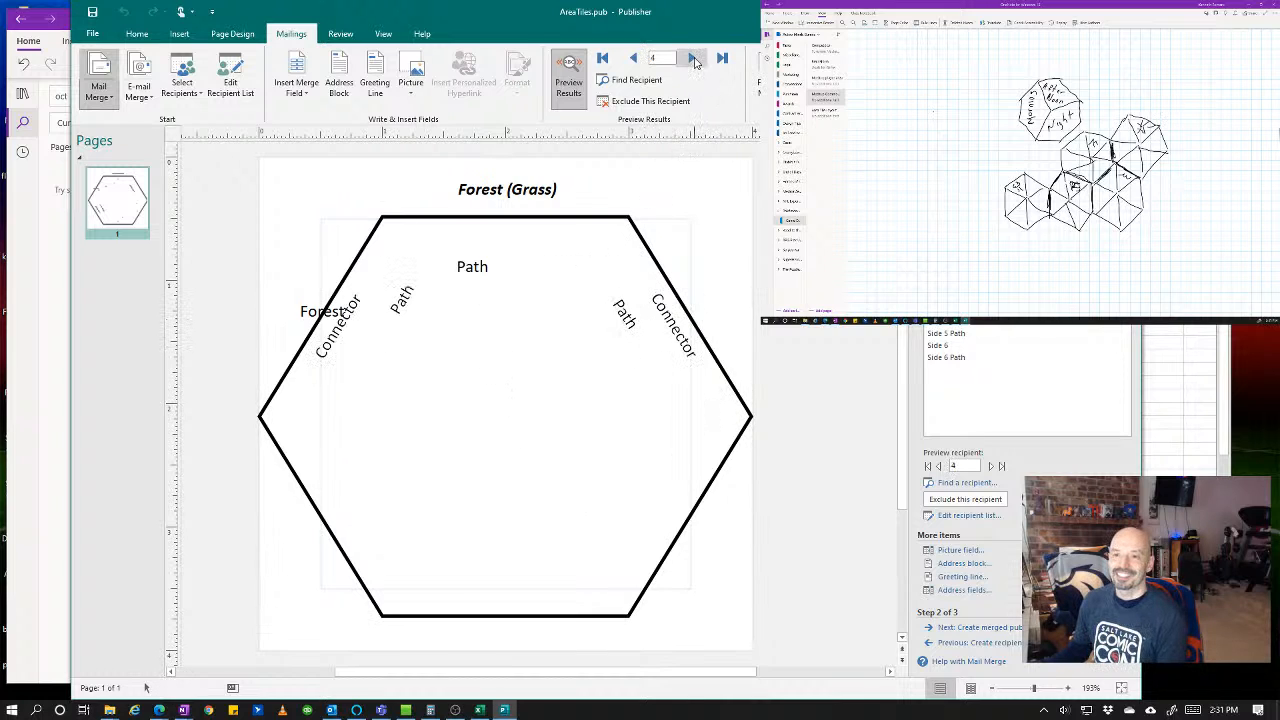
pyautogui.click(693, 59)
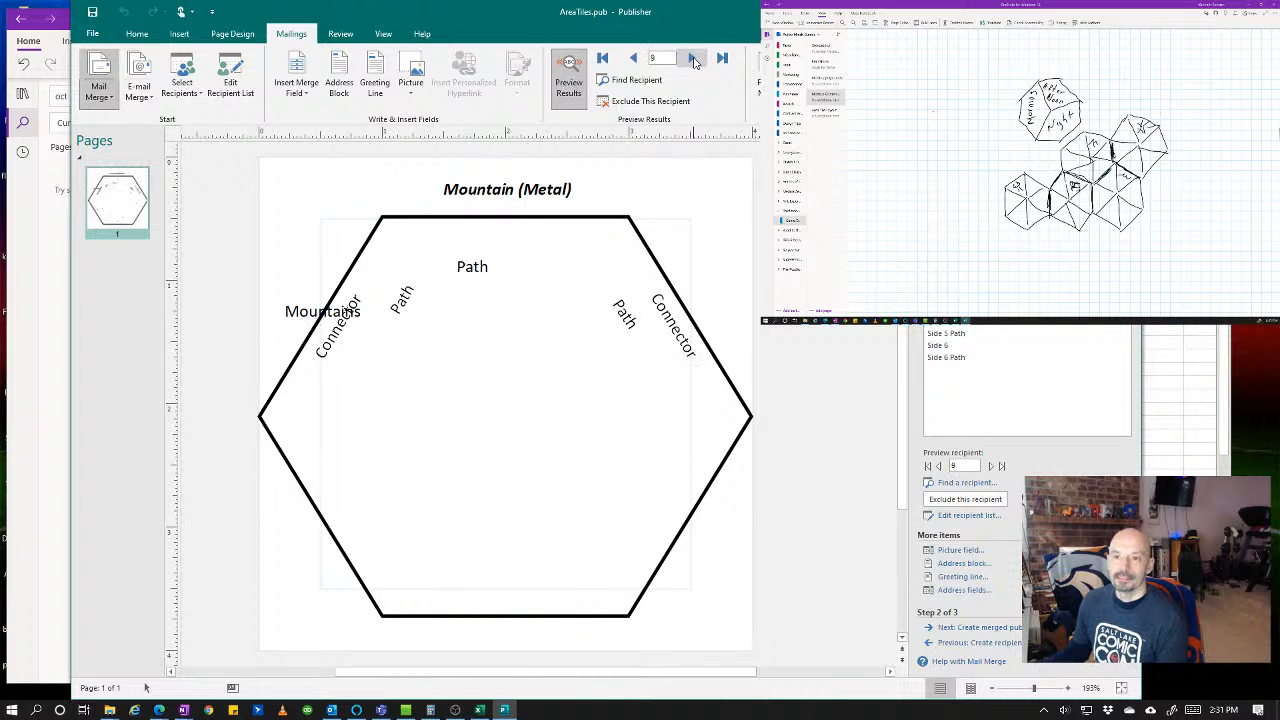
pyautogui.click(695, 60)
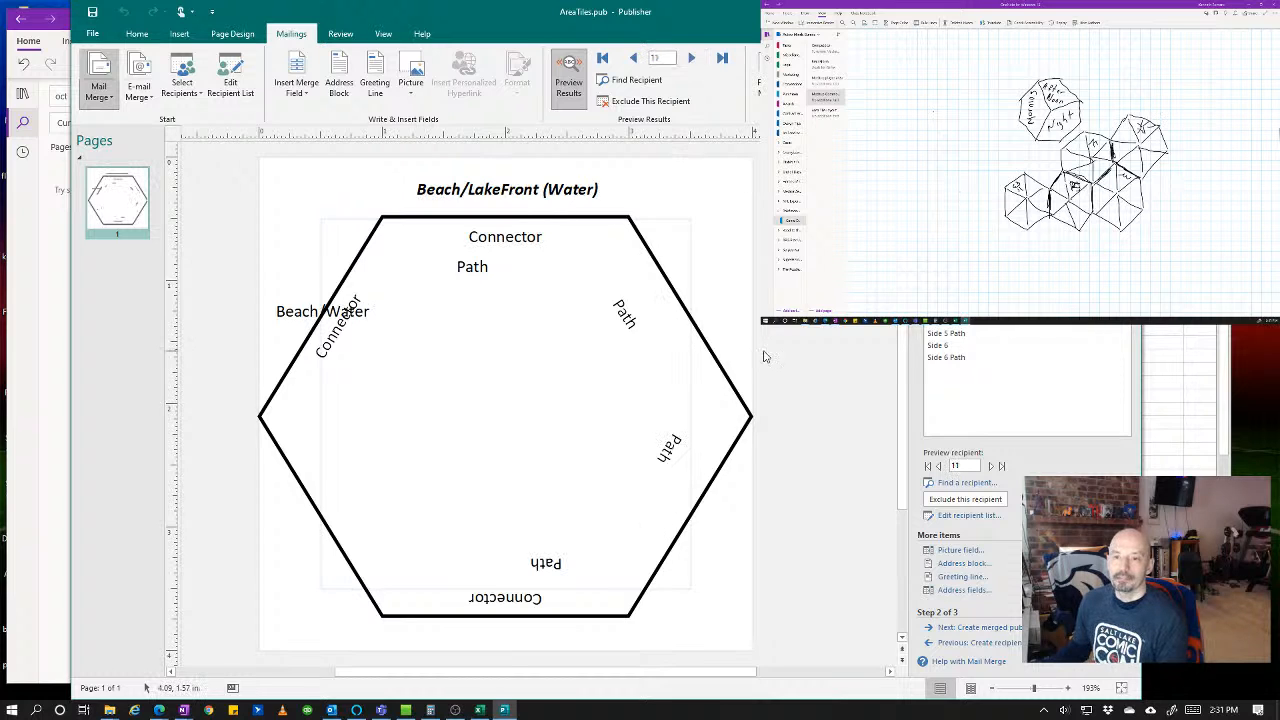
pyautogui.click(93, 15)
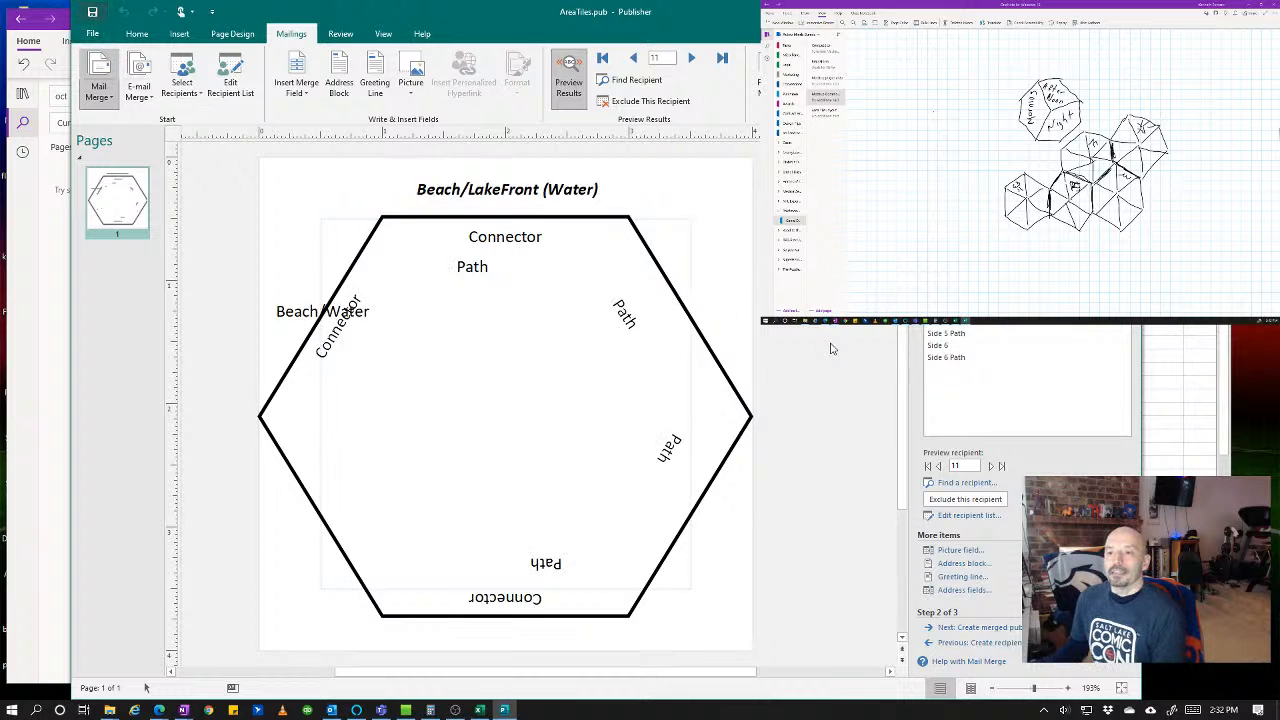